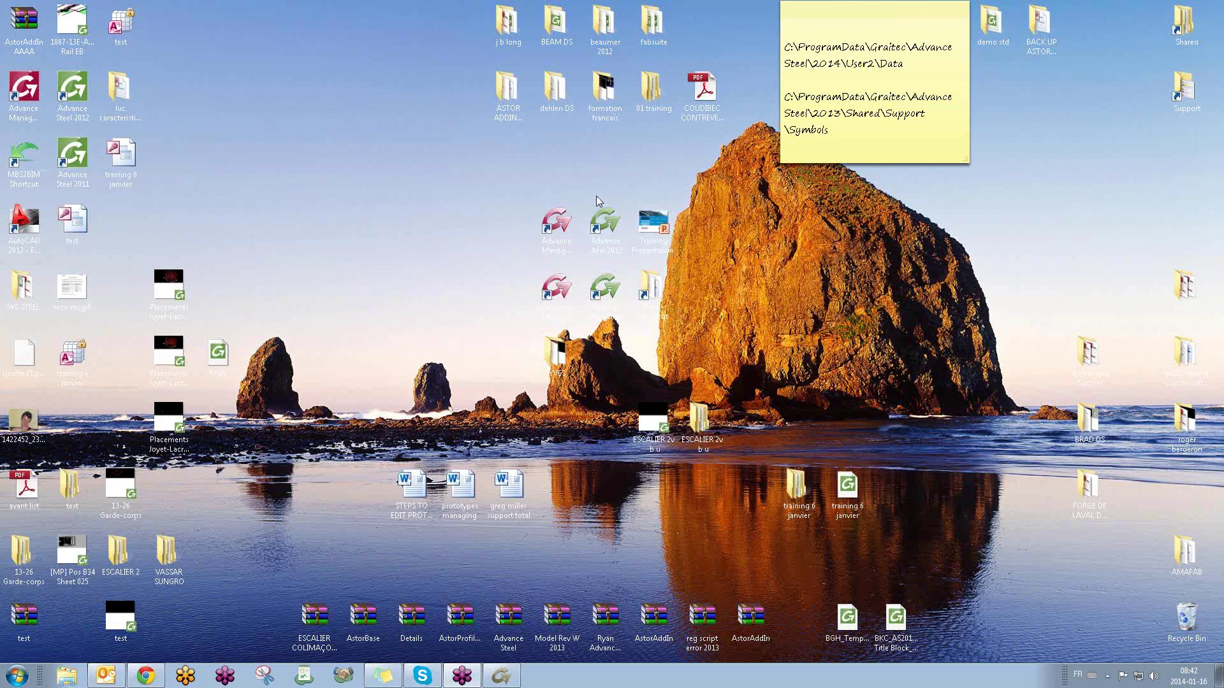
Step: Move the Advance Manager 2014 and Advance Steel 2014 desktop shortcuts together to the empty spot above the training 6 janvier icons
click(560, 296)
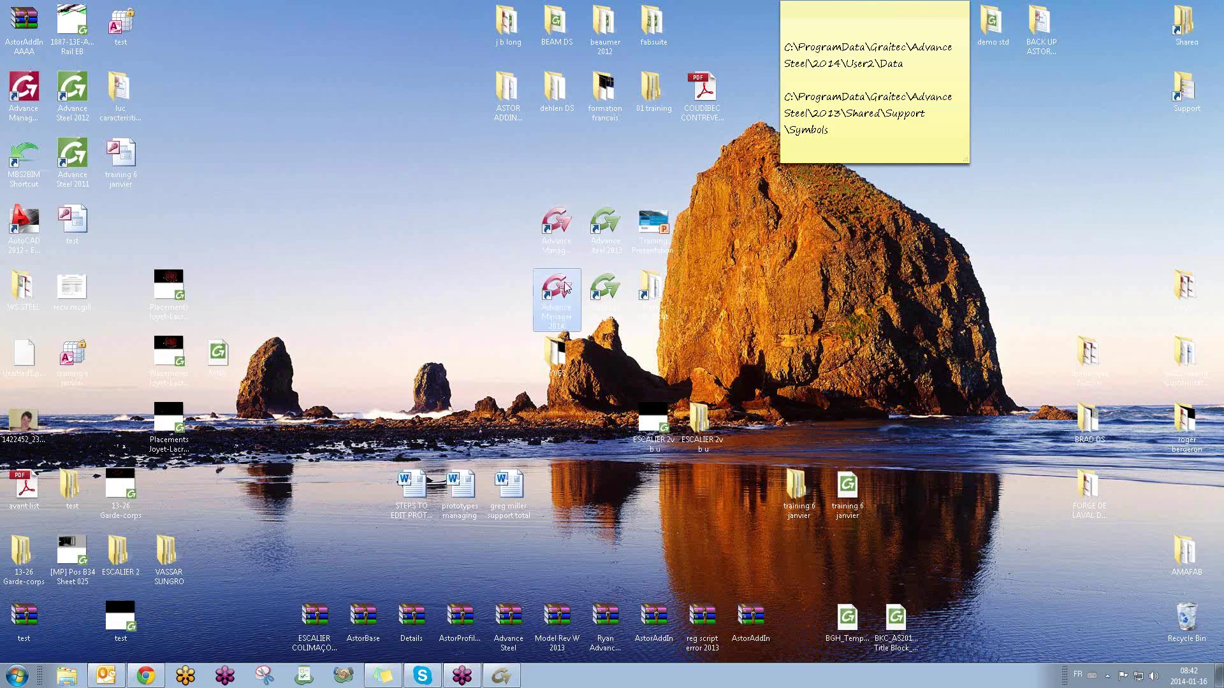
ctrl+click(595, 299)
drag(594, 300, 841, 426)
click(843, 431)
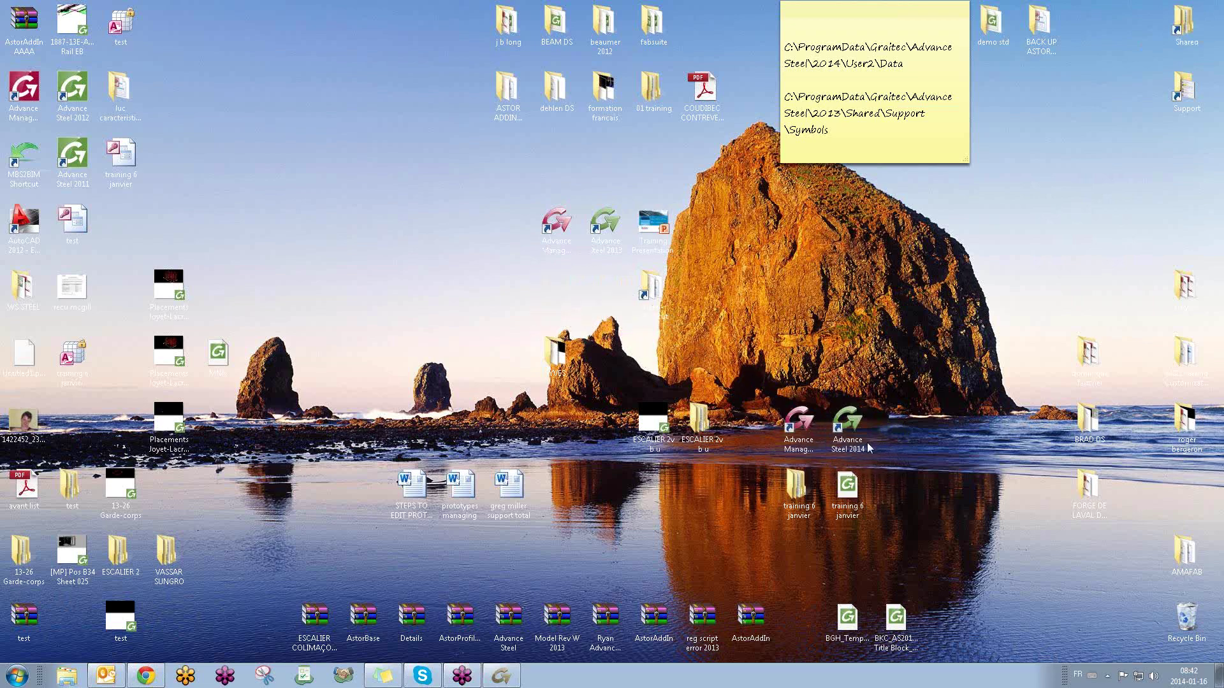
click(807, 432)
click(805, 337)
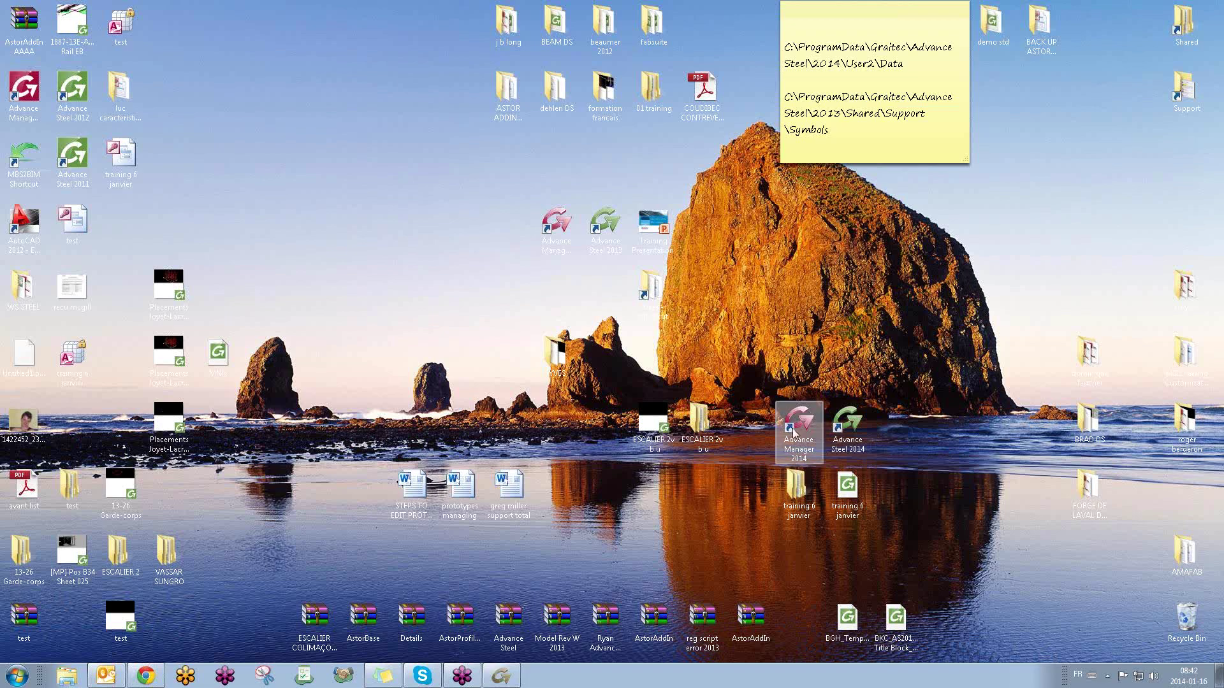
Step: Switch to Advance Steel, start the GRAITEC Advance Manager and open its Settings page
click(503, 679)
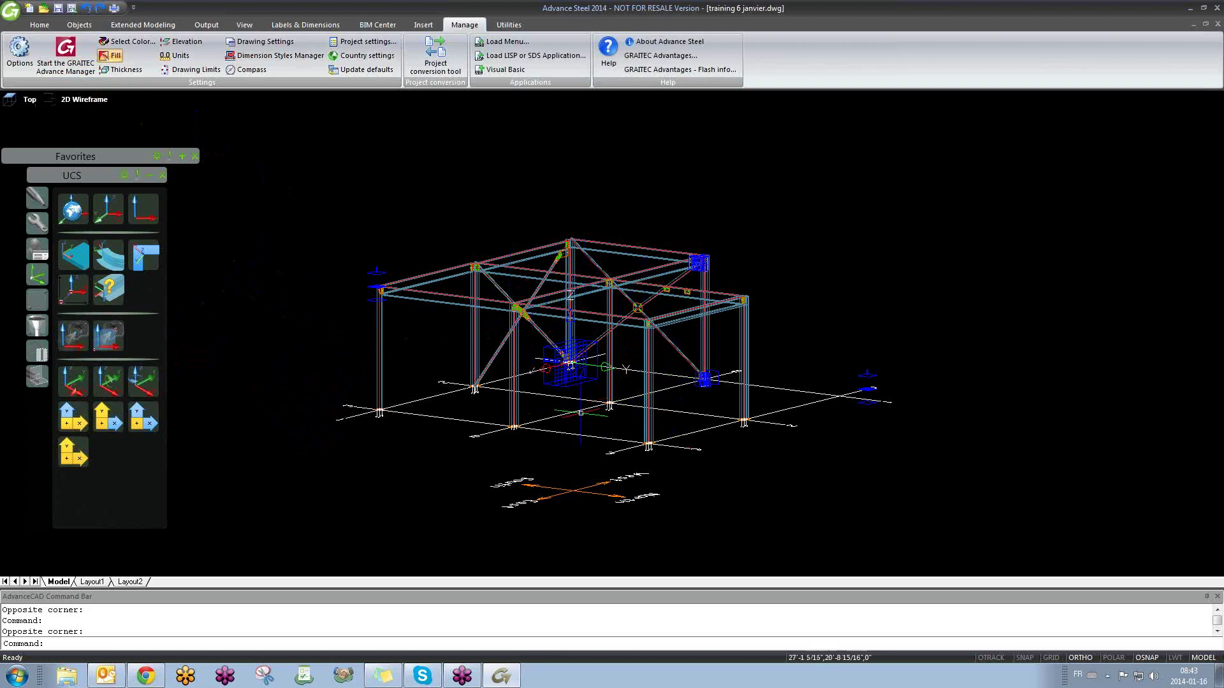
click(65, 50)
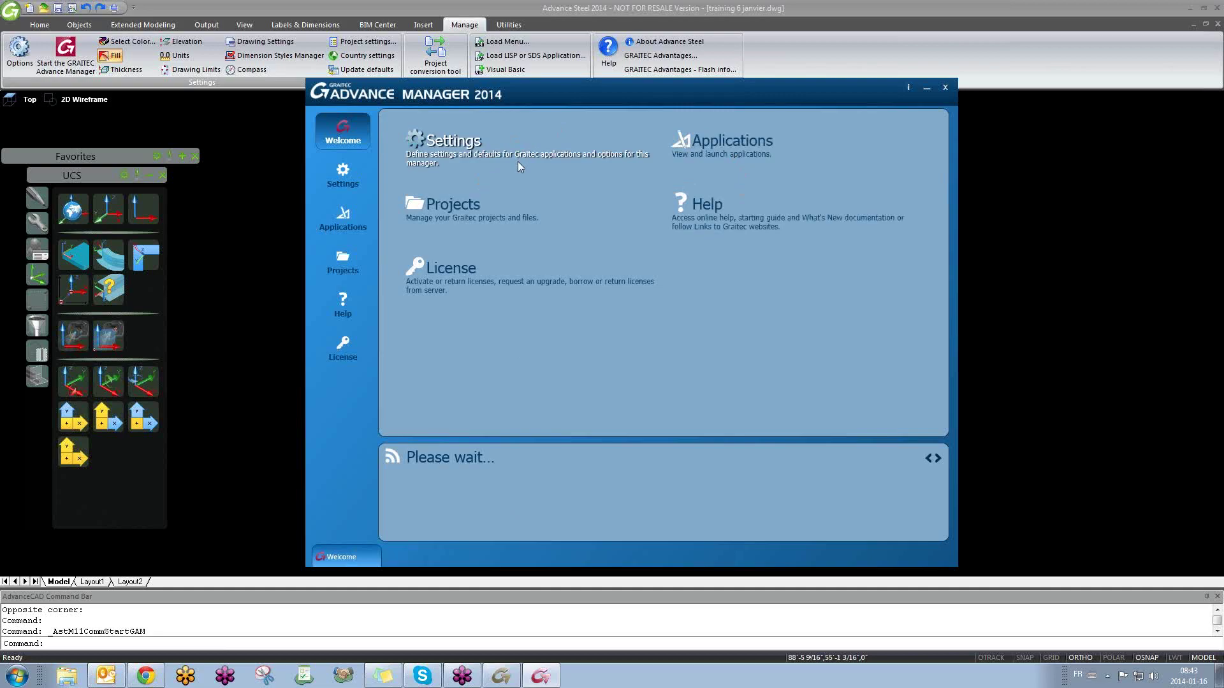
click(448, 145)
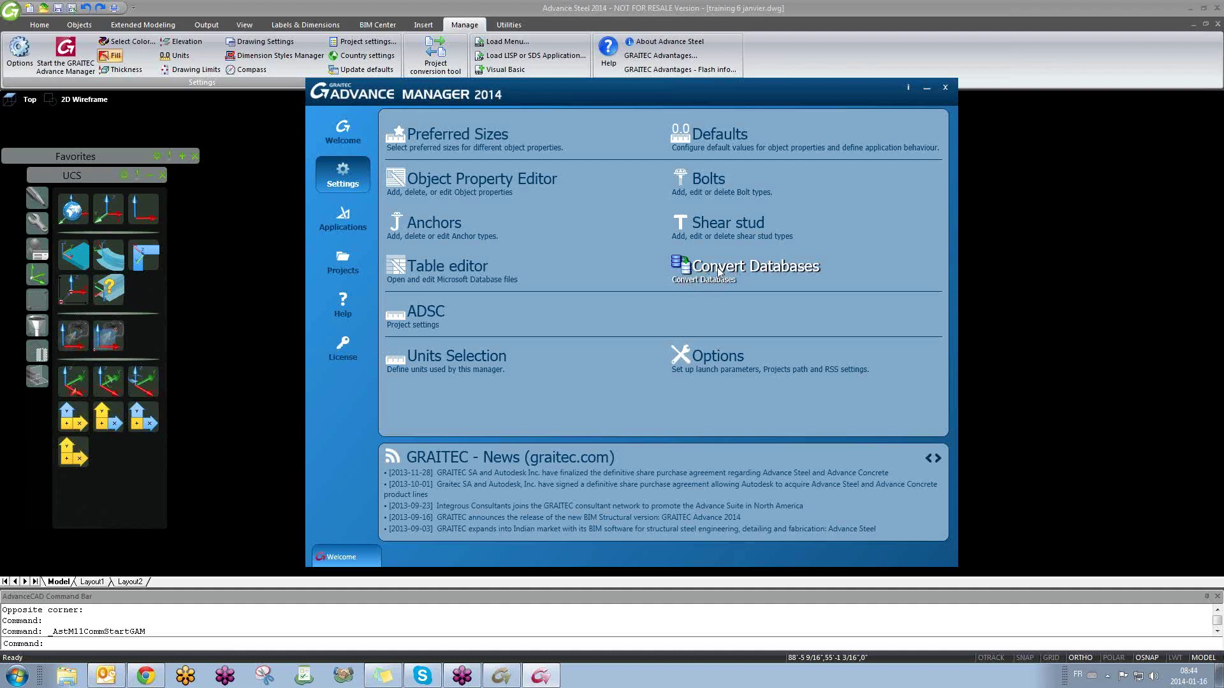
Step: Examine the Convert Databases tool and its database file selection, and close both
click(719, 281)
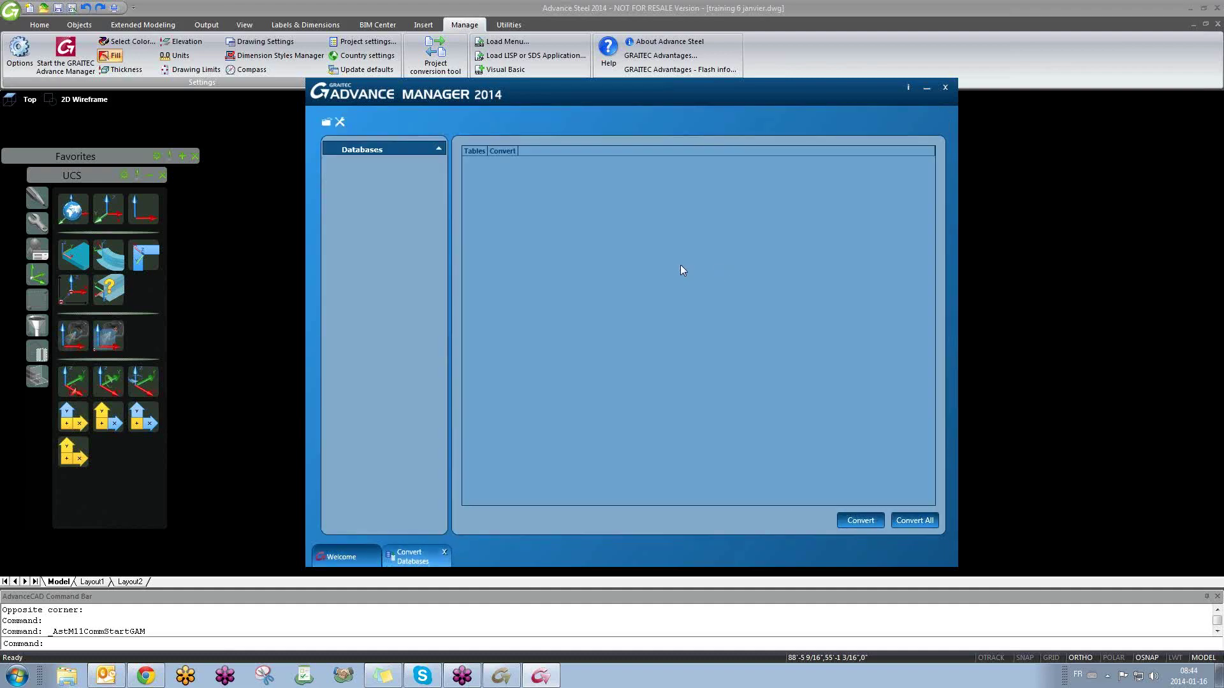
click(327, 122)
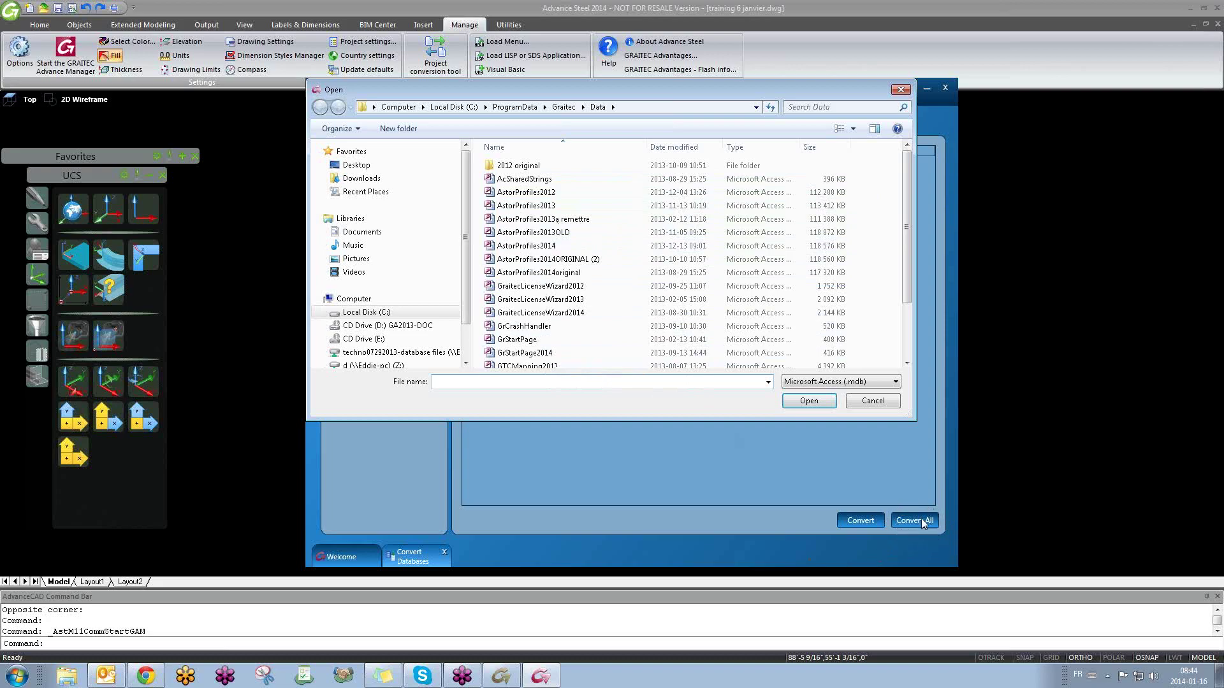
click(900, 89)
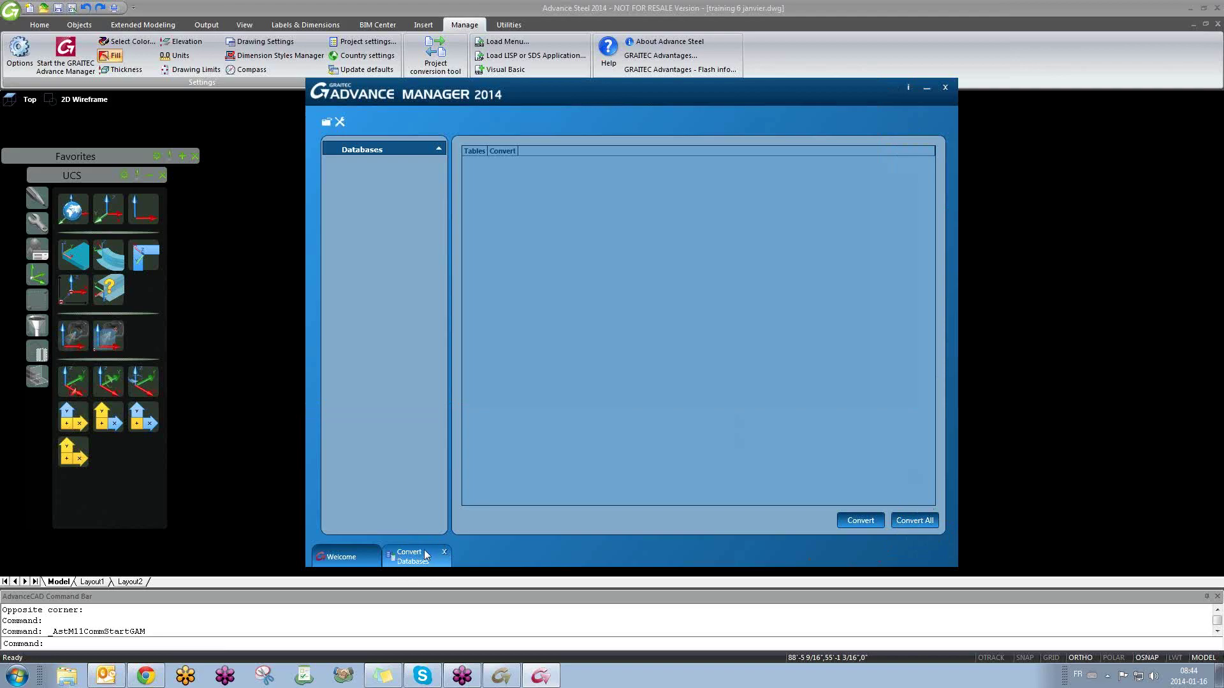
click(444, 552)
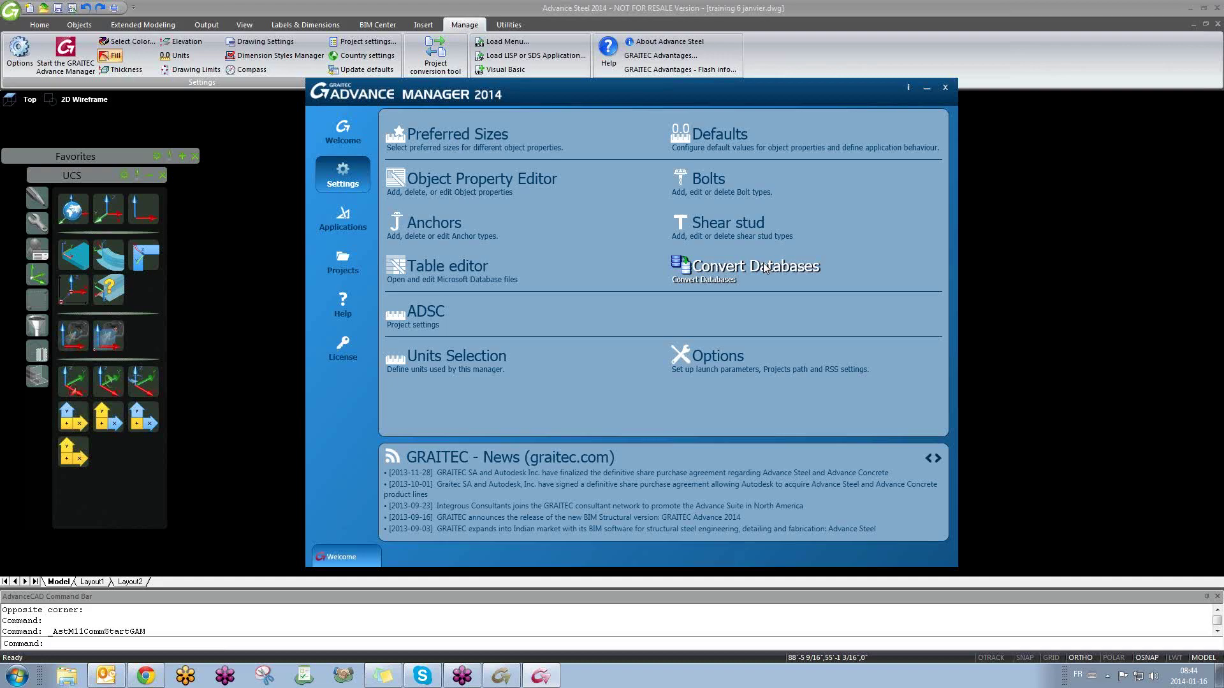
Step: Examine the manager's general settings in Options, including language, RSS and startup behavior, and close them
click(730, 270)
click(709, 362)
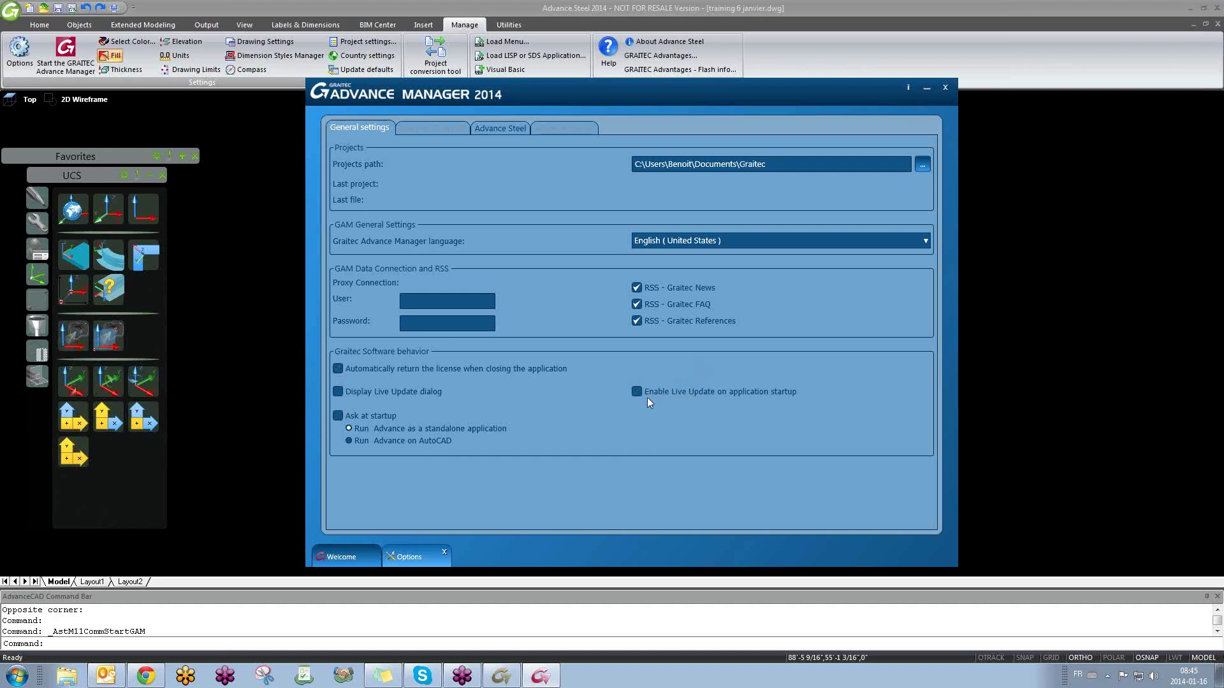
click(444, 553)
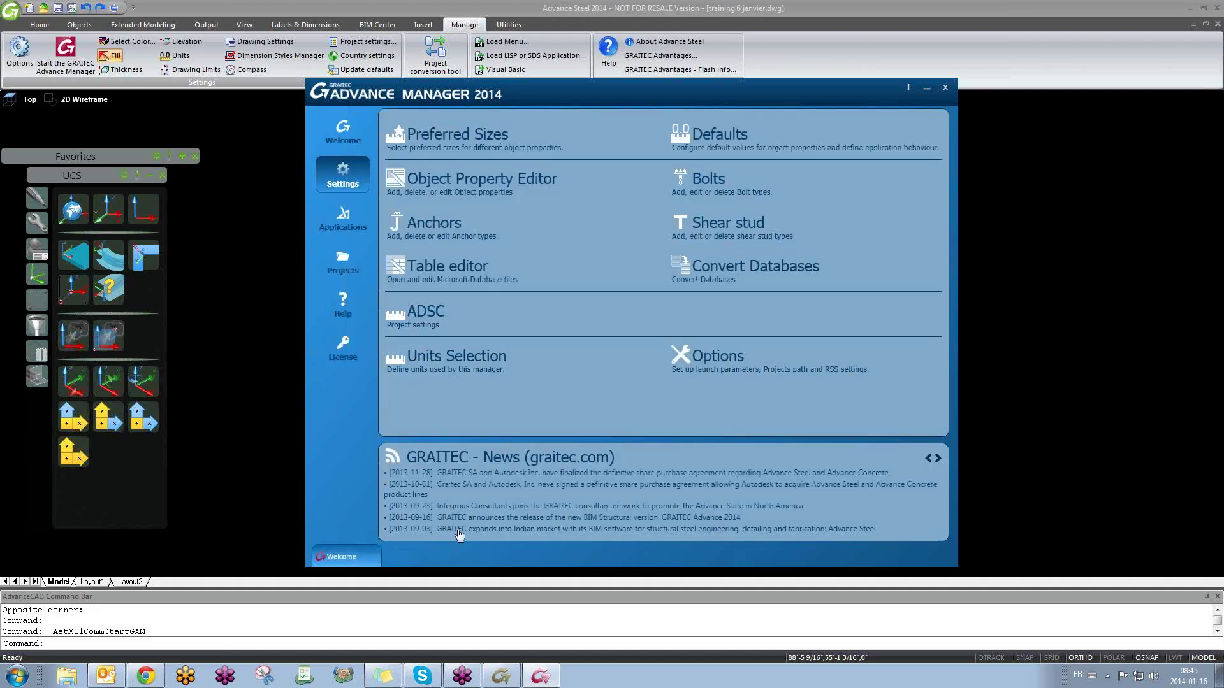
click(721, 364)
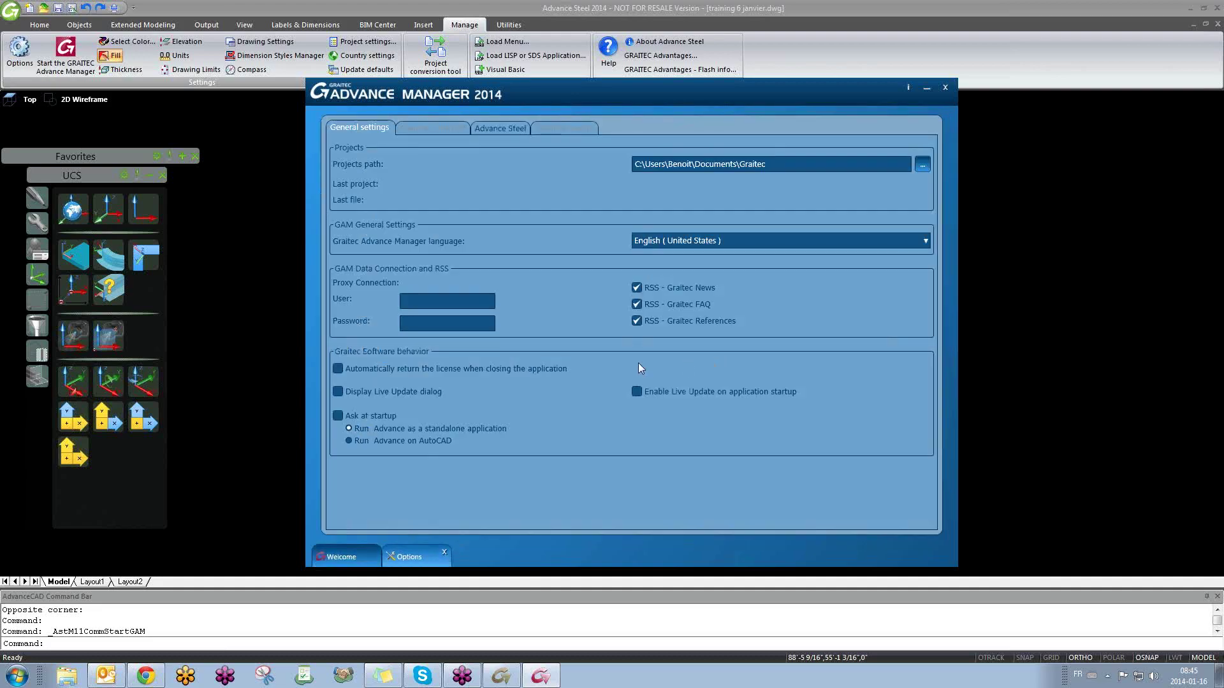
click(444, 552)
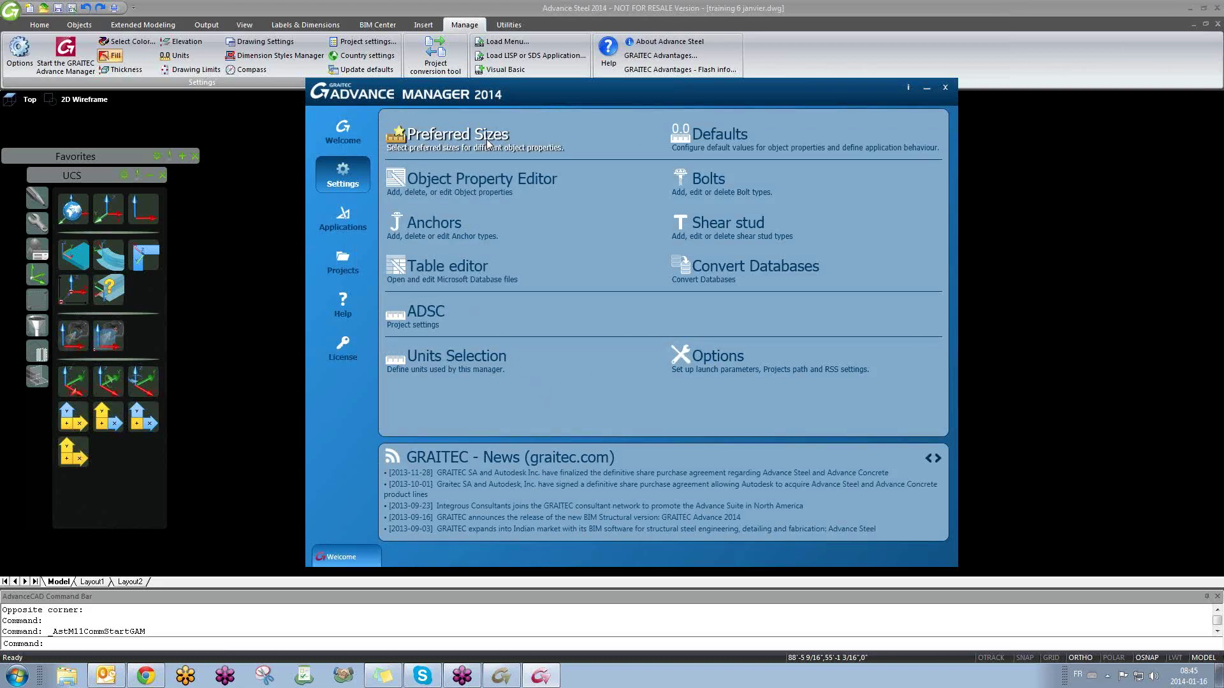
Step: Minimize the manager and place a rolled I section beam in the empty area beside the steel structure
click(927, 89)
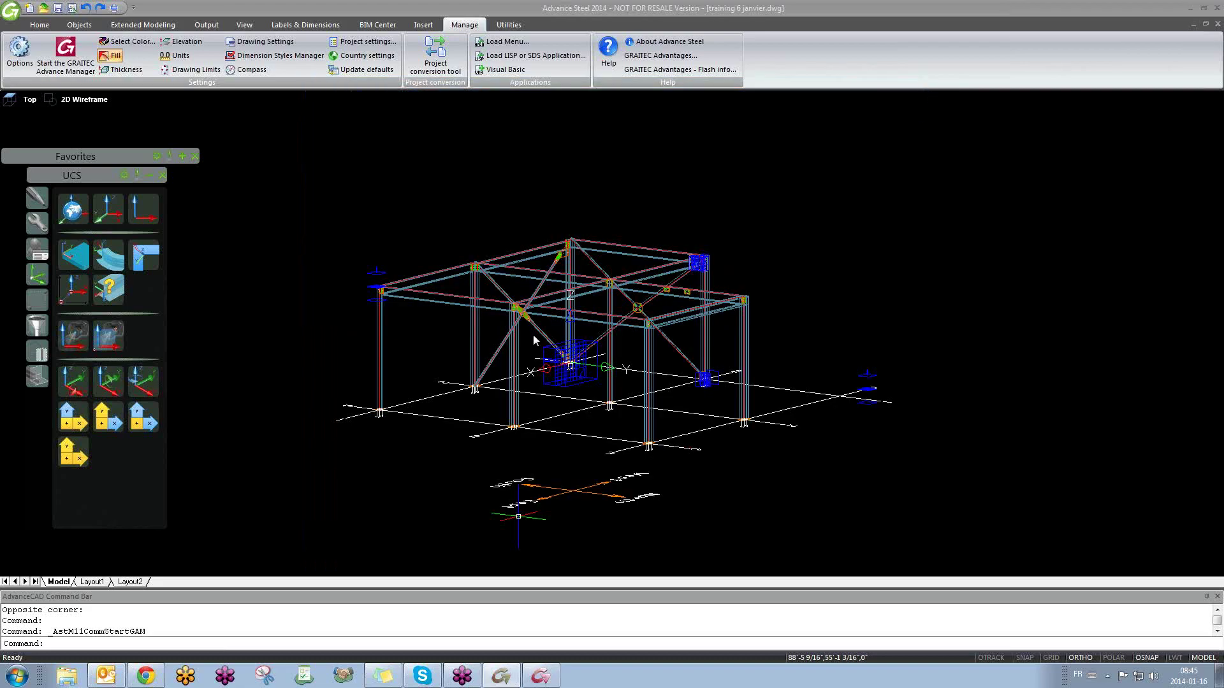
shift+middle_drag(622, 344, 554, 347)
click(79, 24)
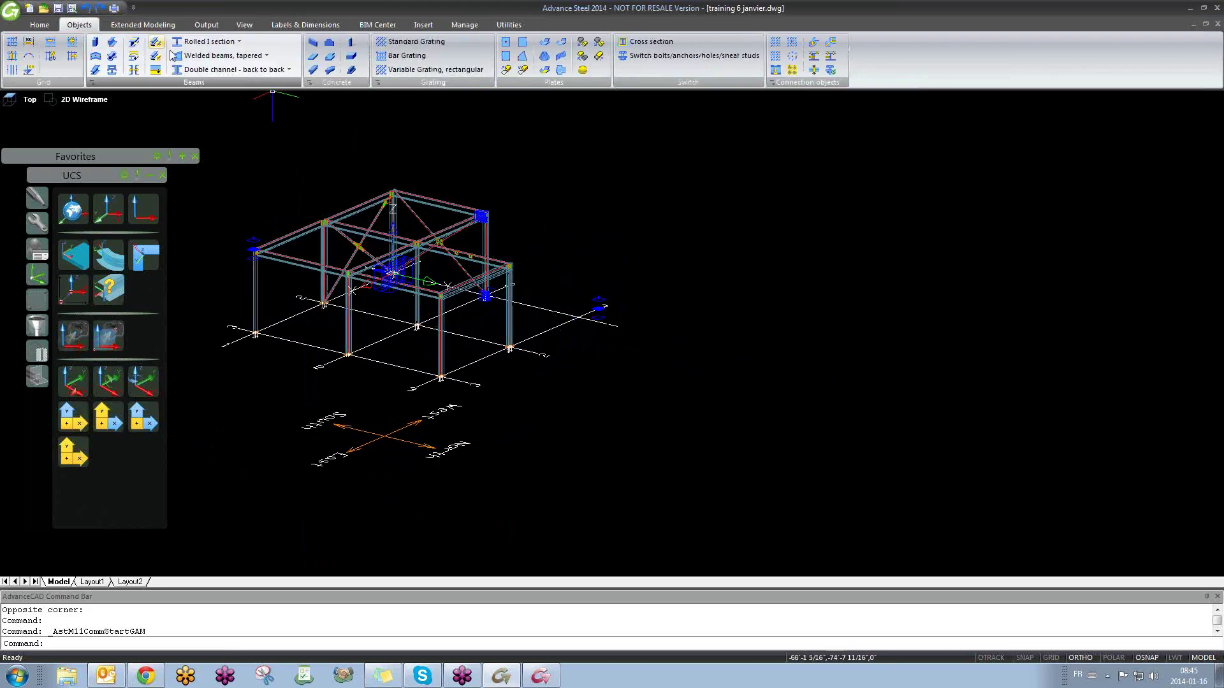
click(207, 41)
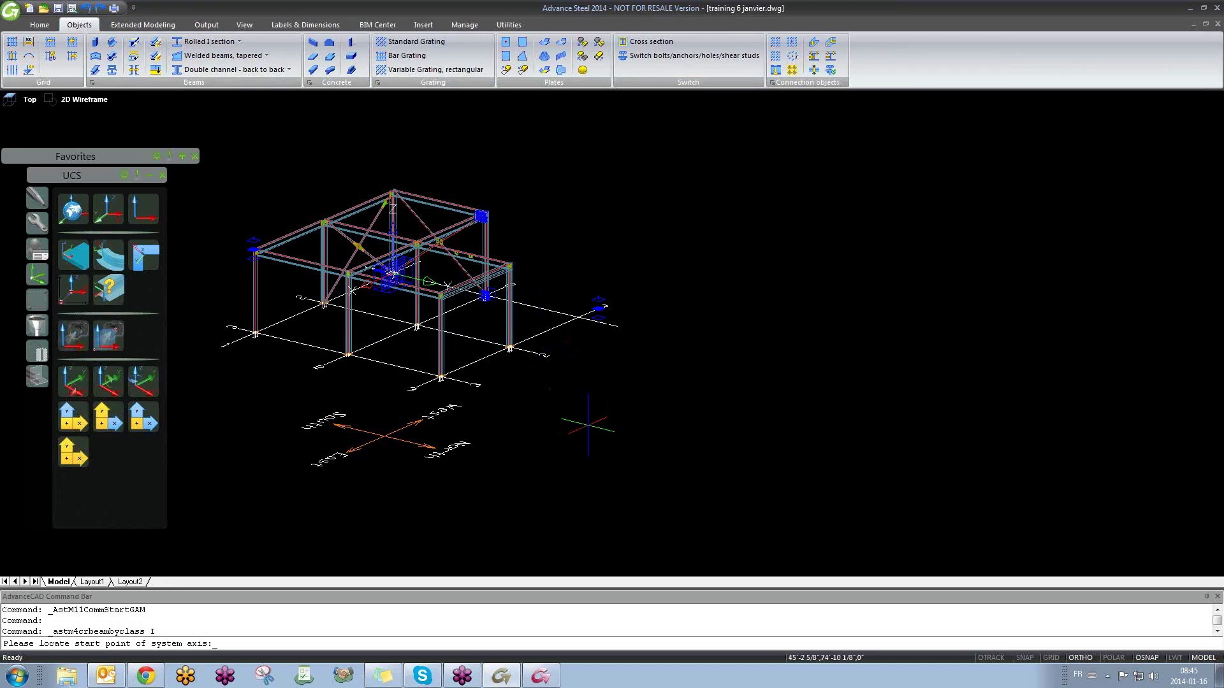
click(588, 426)
click(642, 410)
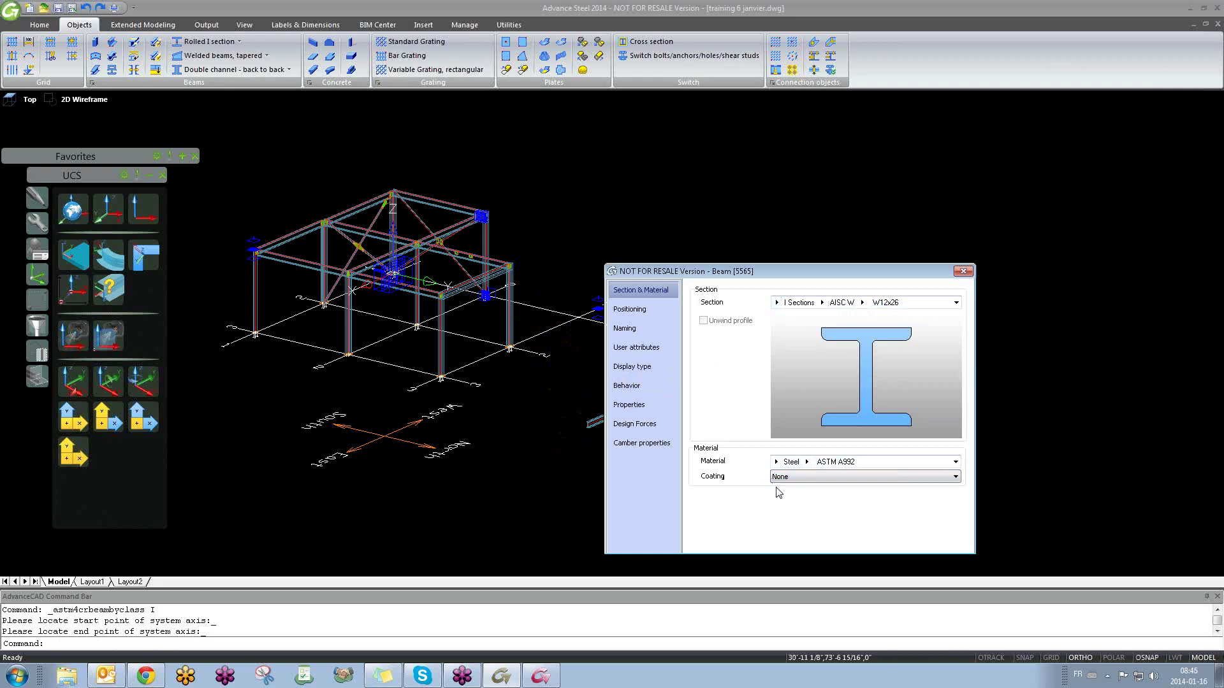
Step: Examine the AISC W section sizes and the steel grades offered in the new beam's properties, and close the dialog
scroll(638, 421, up, 5)
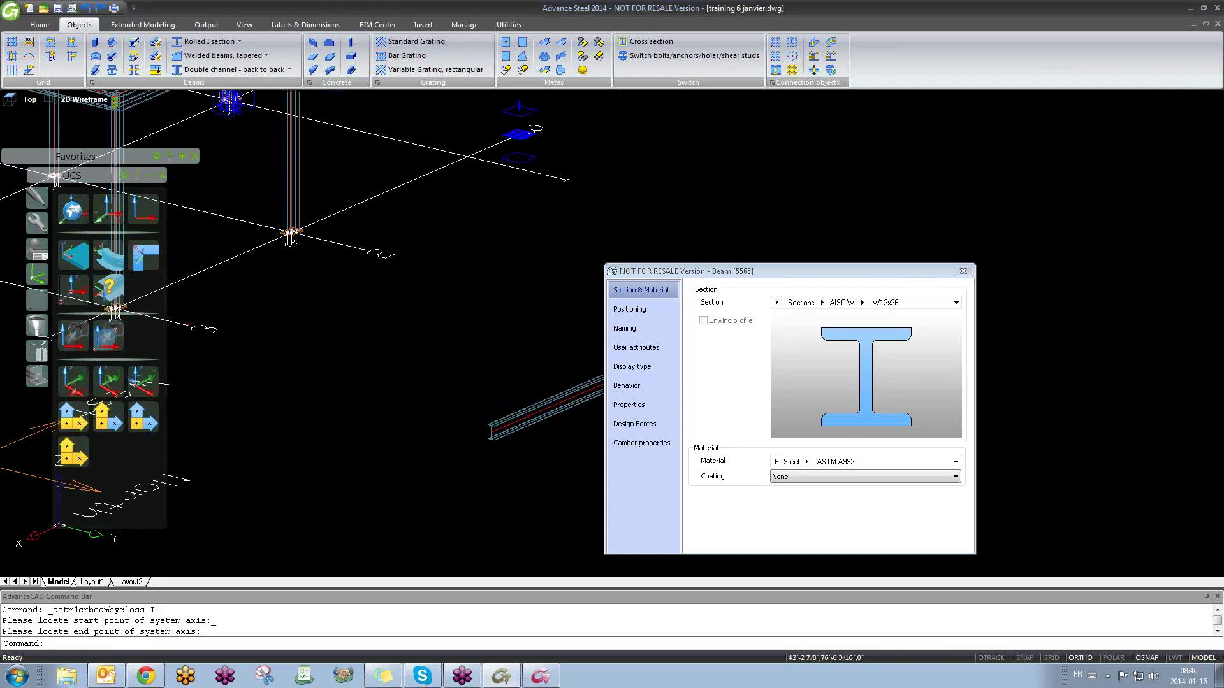
scroll(602, 360, up, 5)
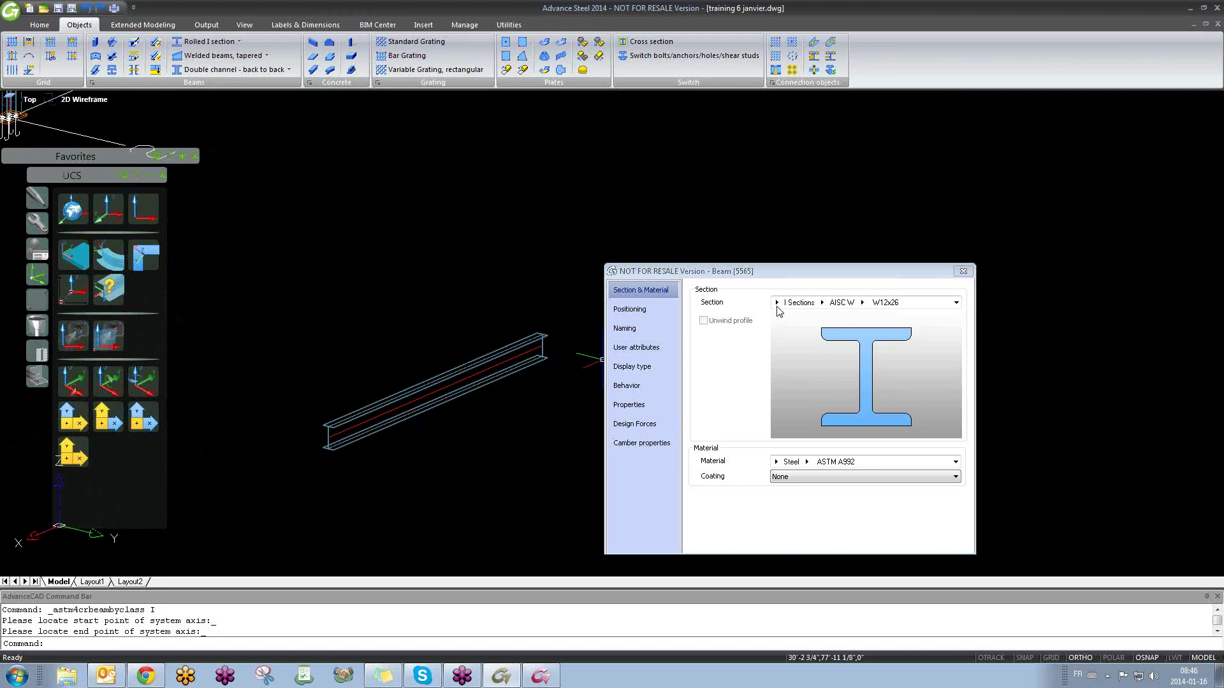
click(861, 303)
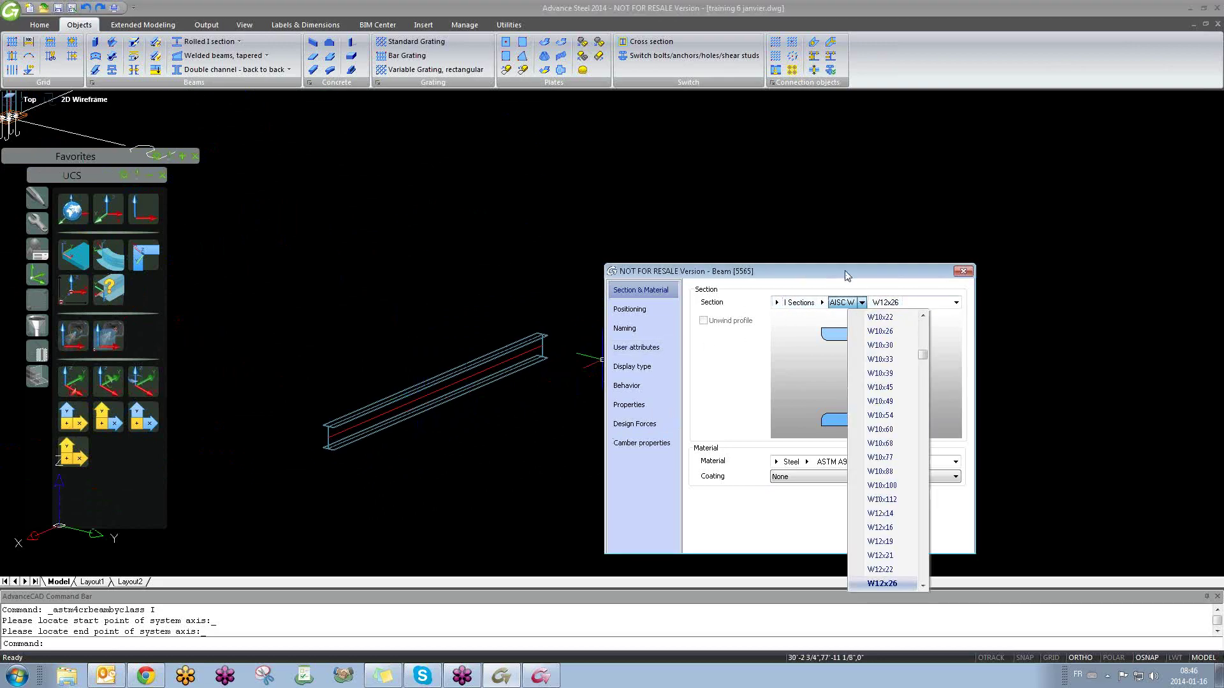
click(882, 583)
click(808, 462)
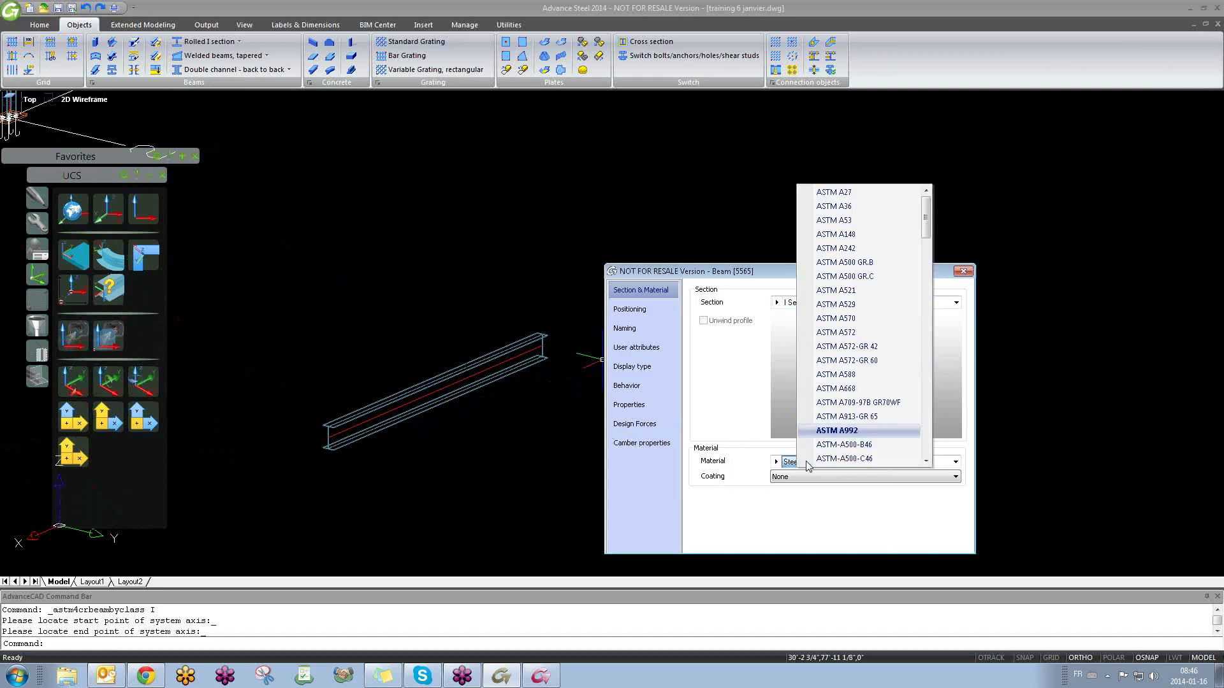
click(764, 279)
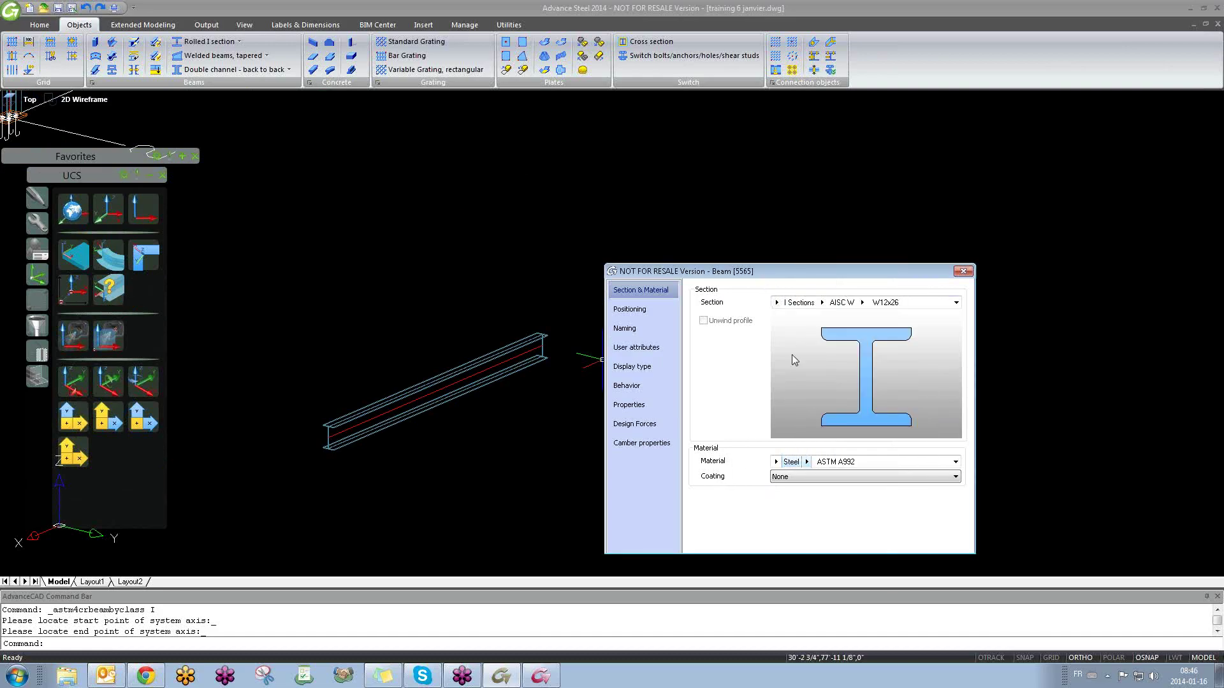
click(963, 271)
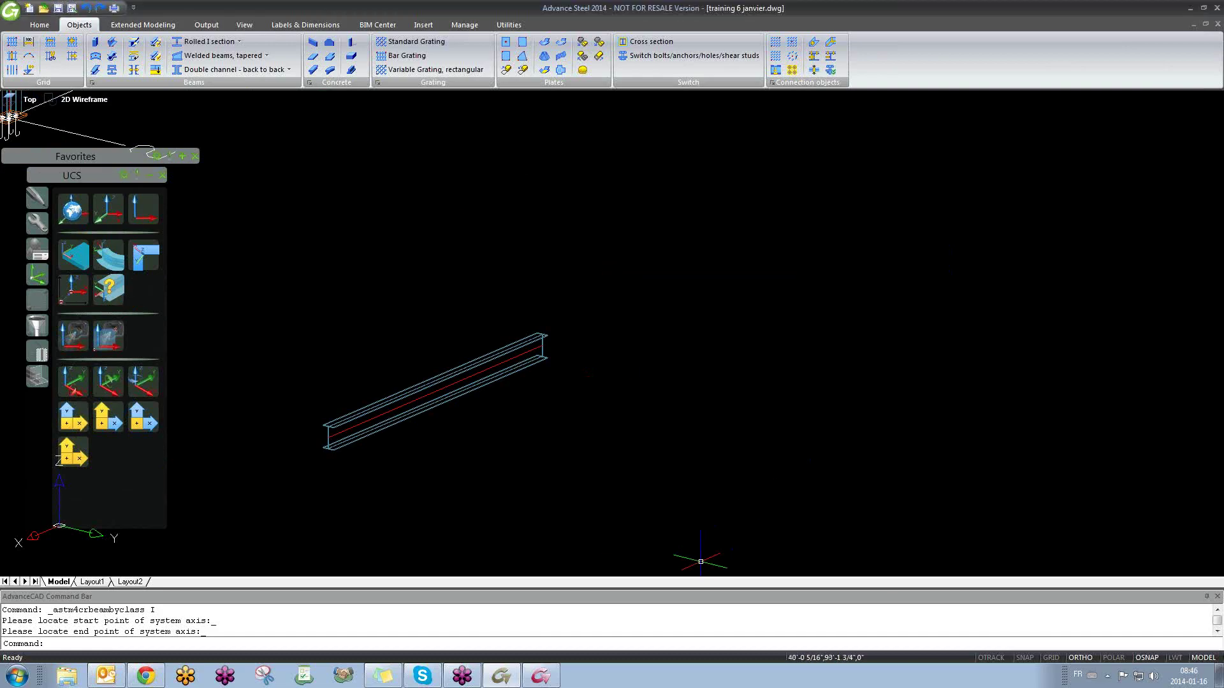
Step: Switch to Advance Manager and display the beam material classes in Preferred Sizes
click(540, 676)
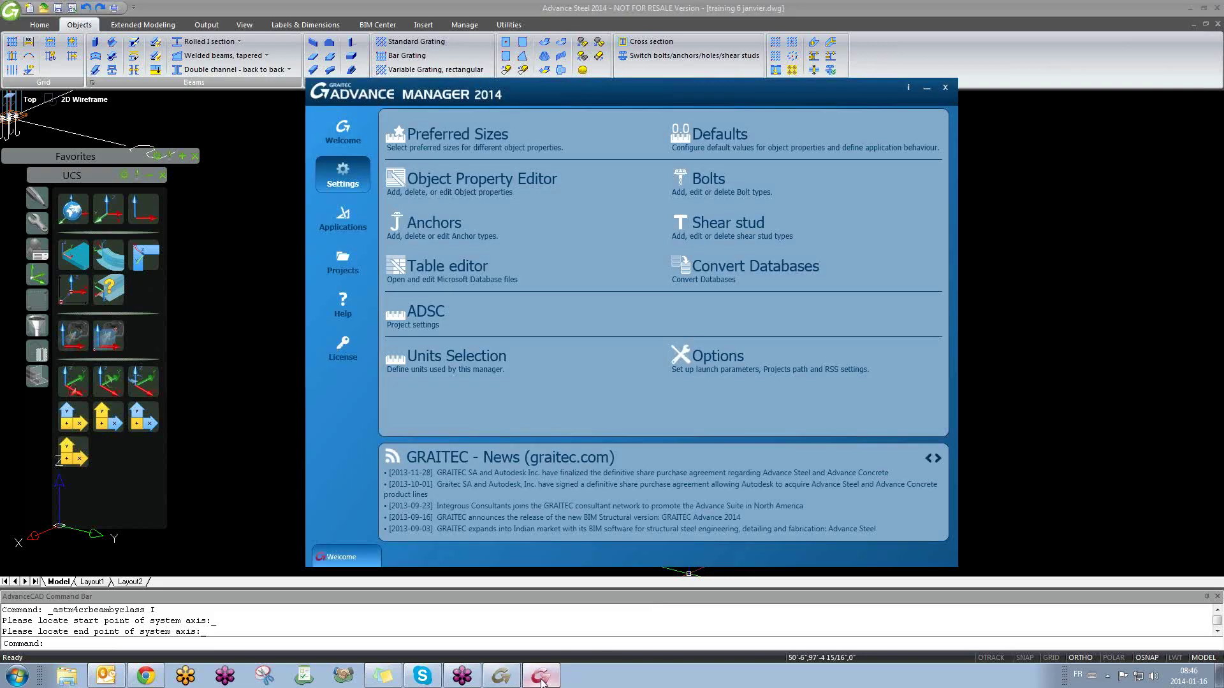
click(471, 140)
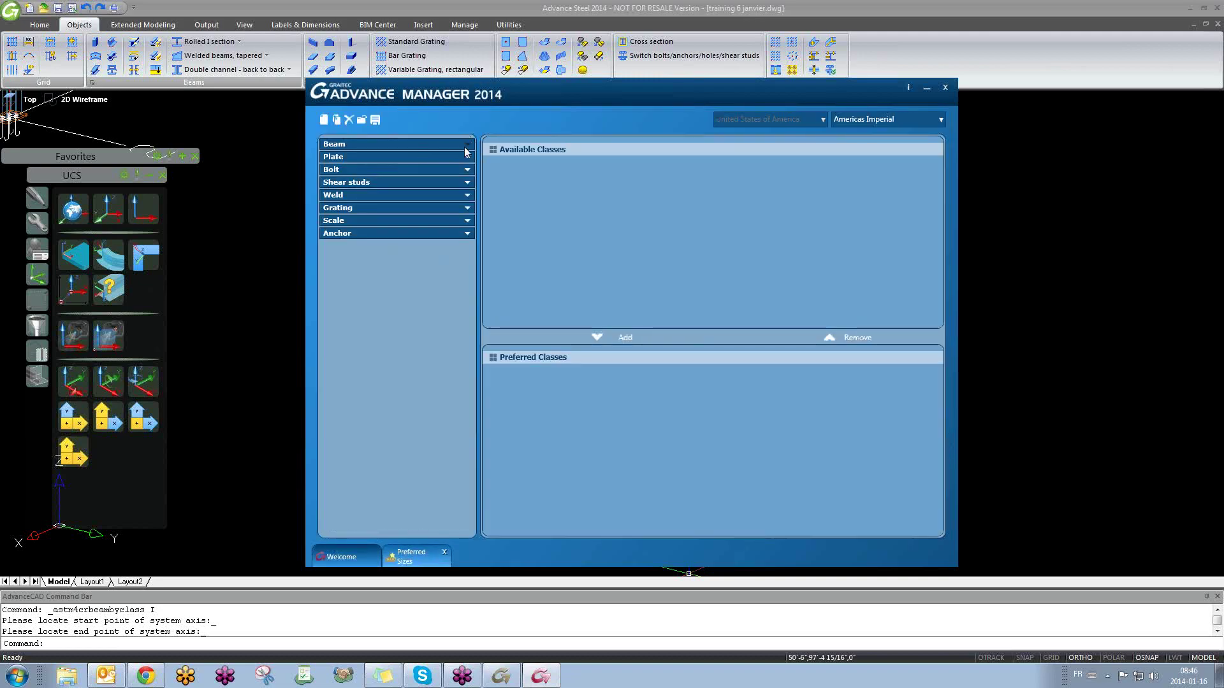
click(465, 147)
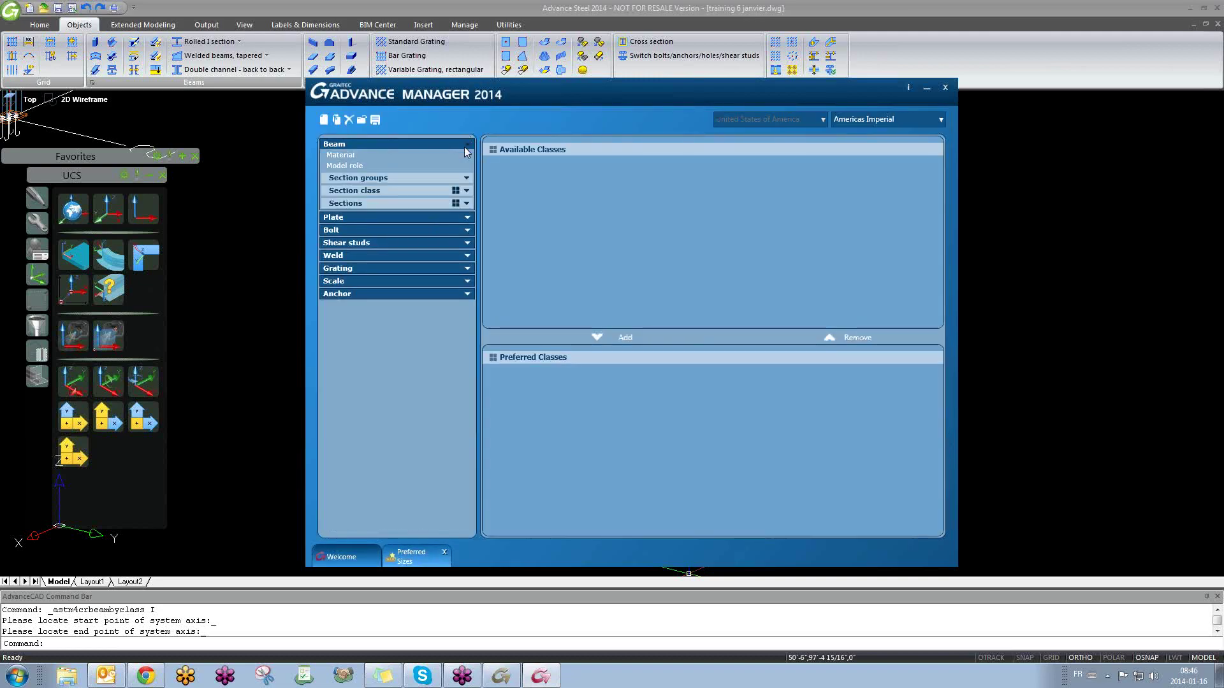
click(343, 156)
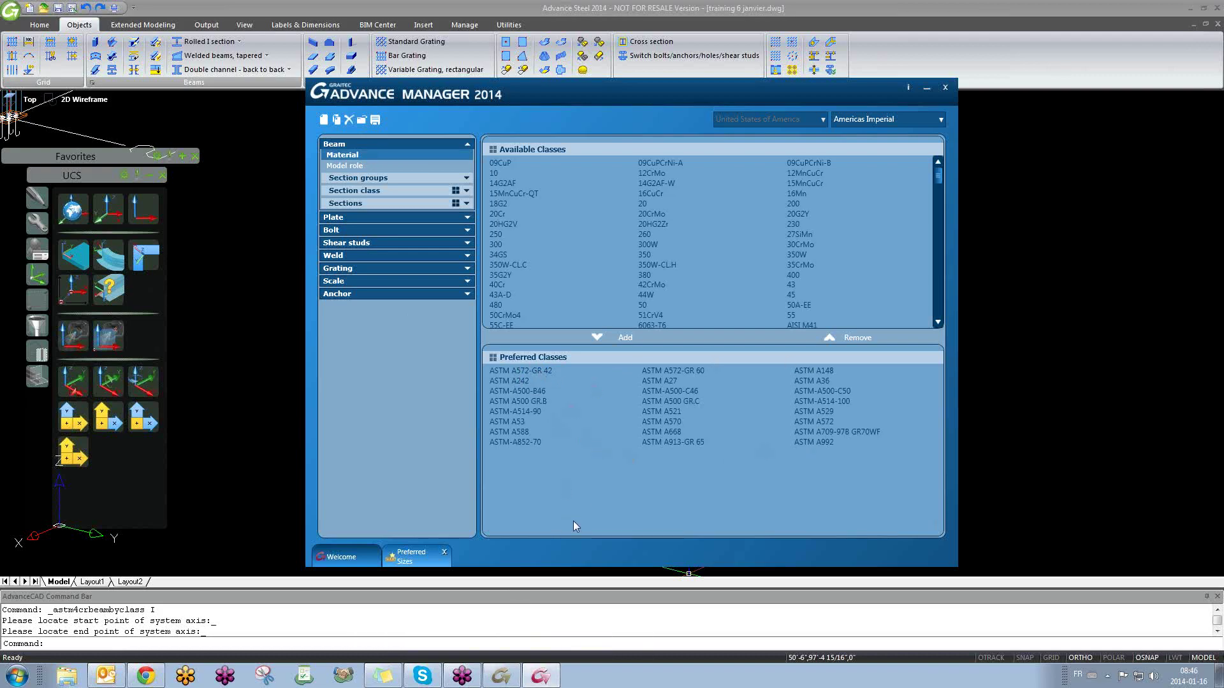
Step: Switch to Advance Steel and compare the beam's steel grade list with the preferred material classes in Advance Manager
click(501, 676)
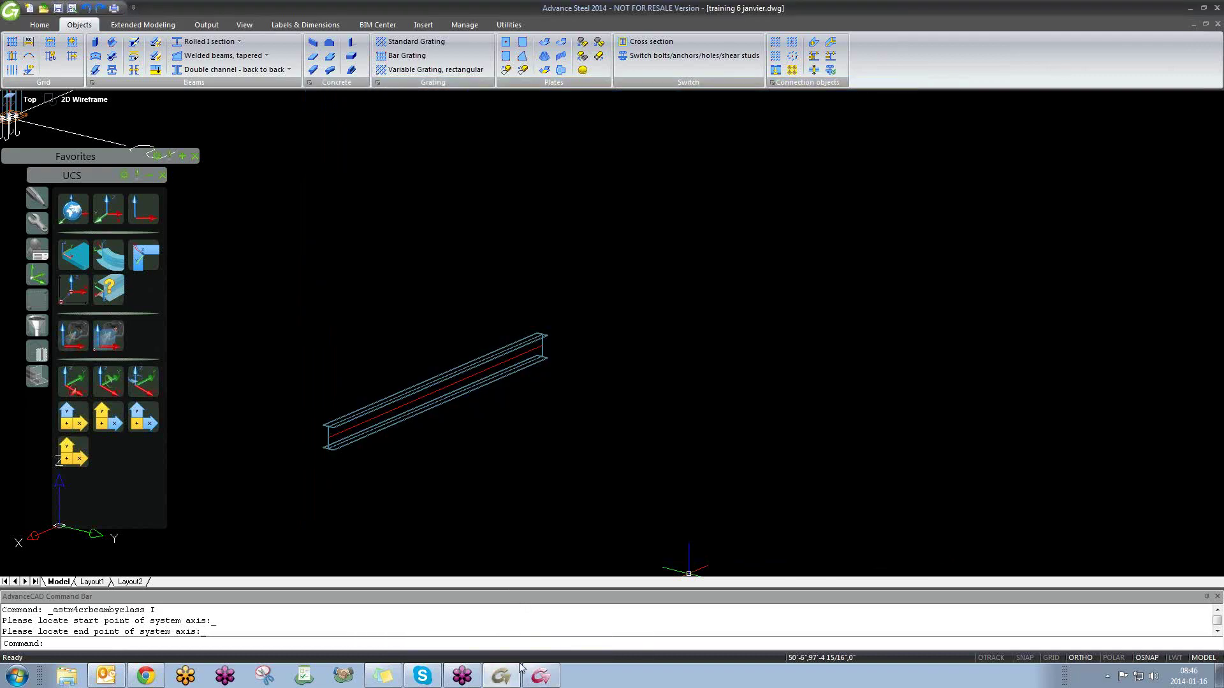
double_click(486, 361)
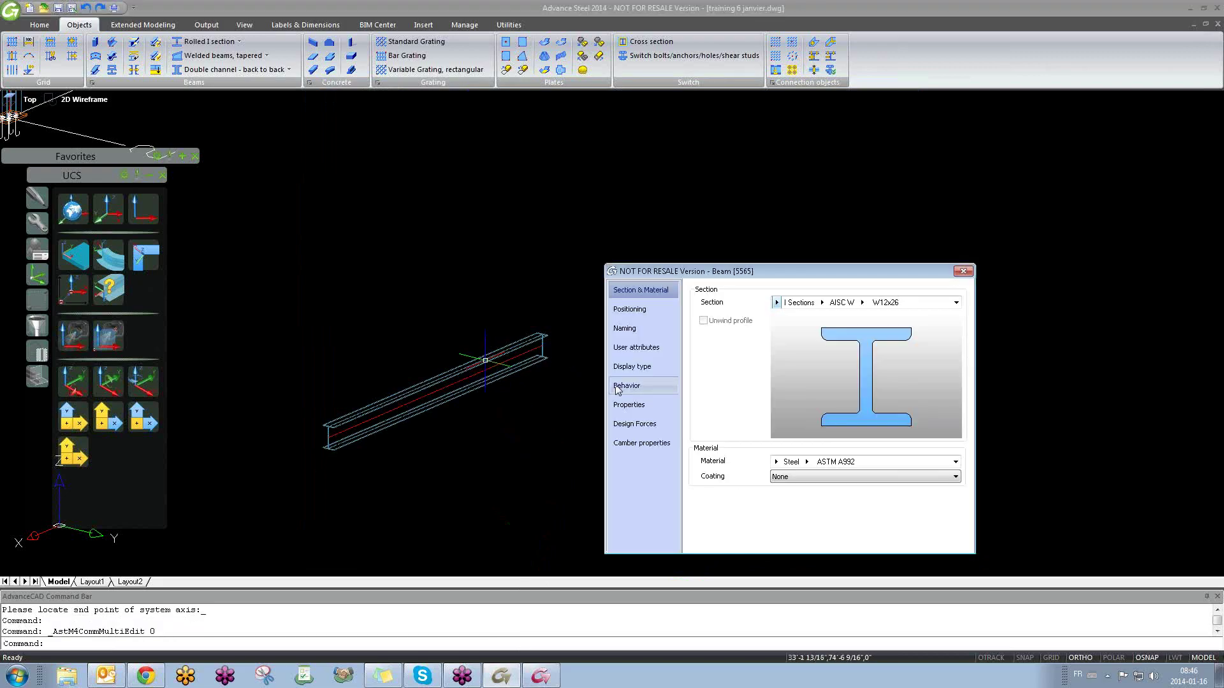
click(789, 462)
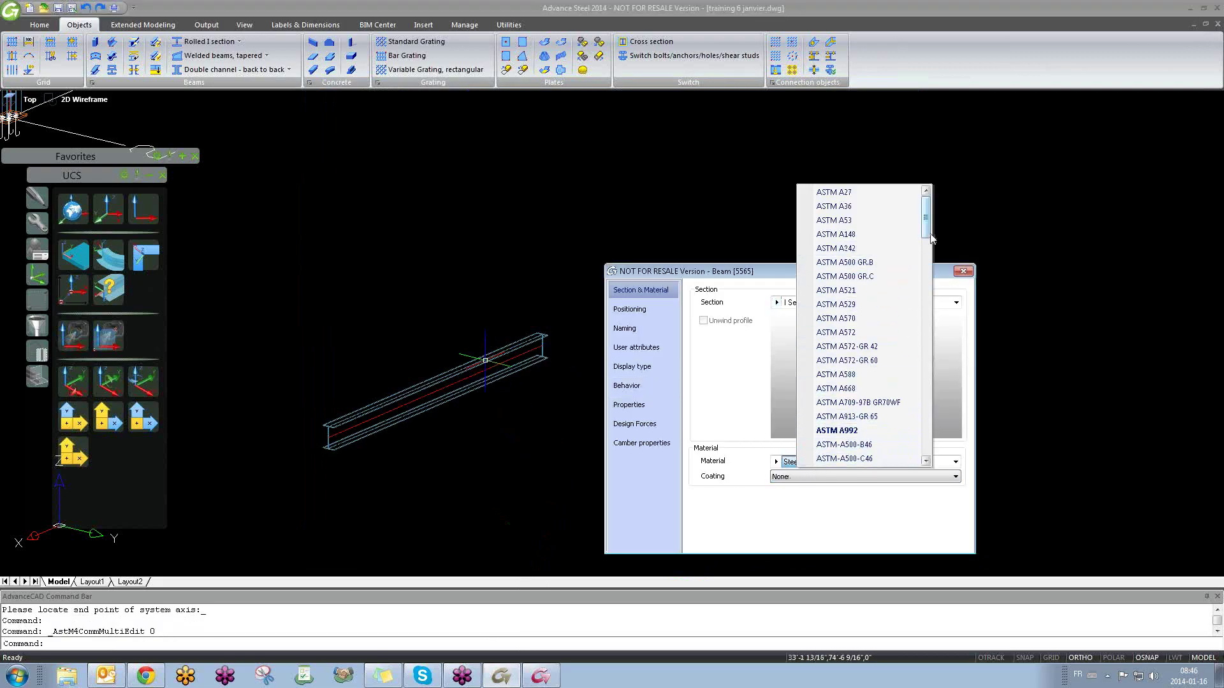
mouse_move(926, 216)
mouse_down()
mouse_move(941, 448)
mouse_move(944, 243)
mouse_move(916, 220)
mouse_up()
scroll(905, 232, down, 2)
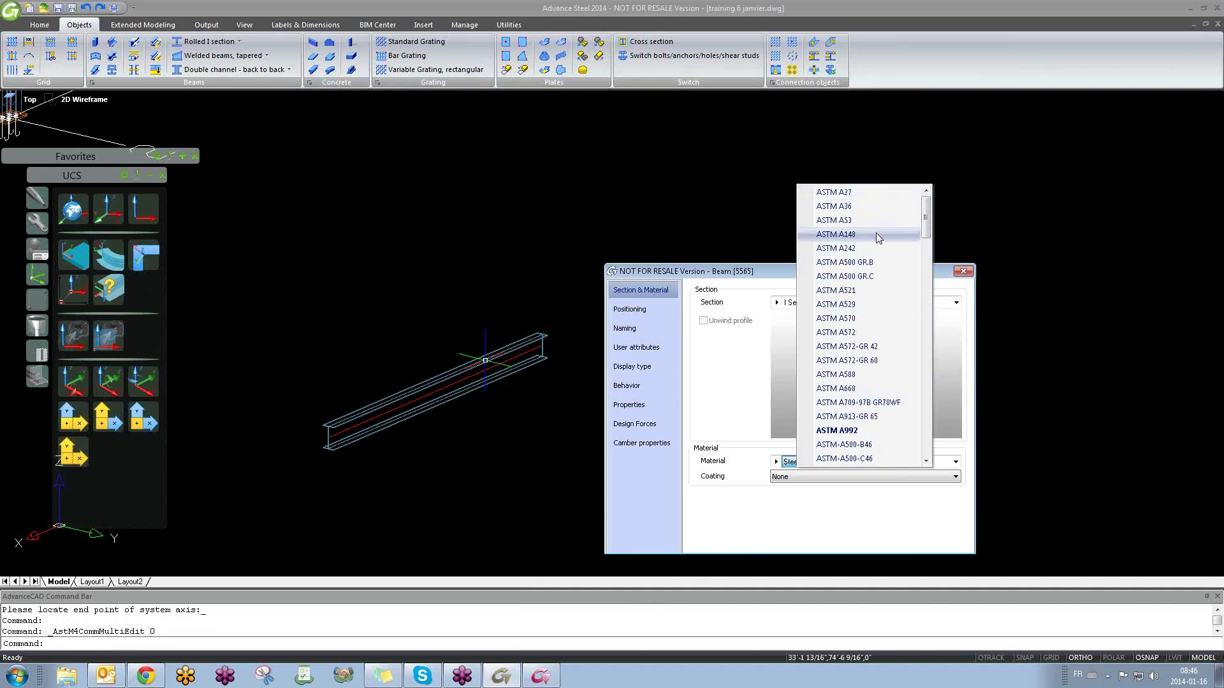
mouse_move(858, 457)
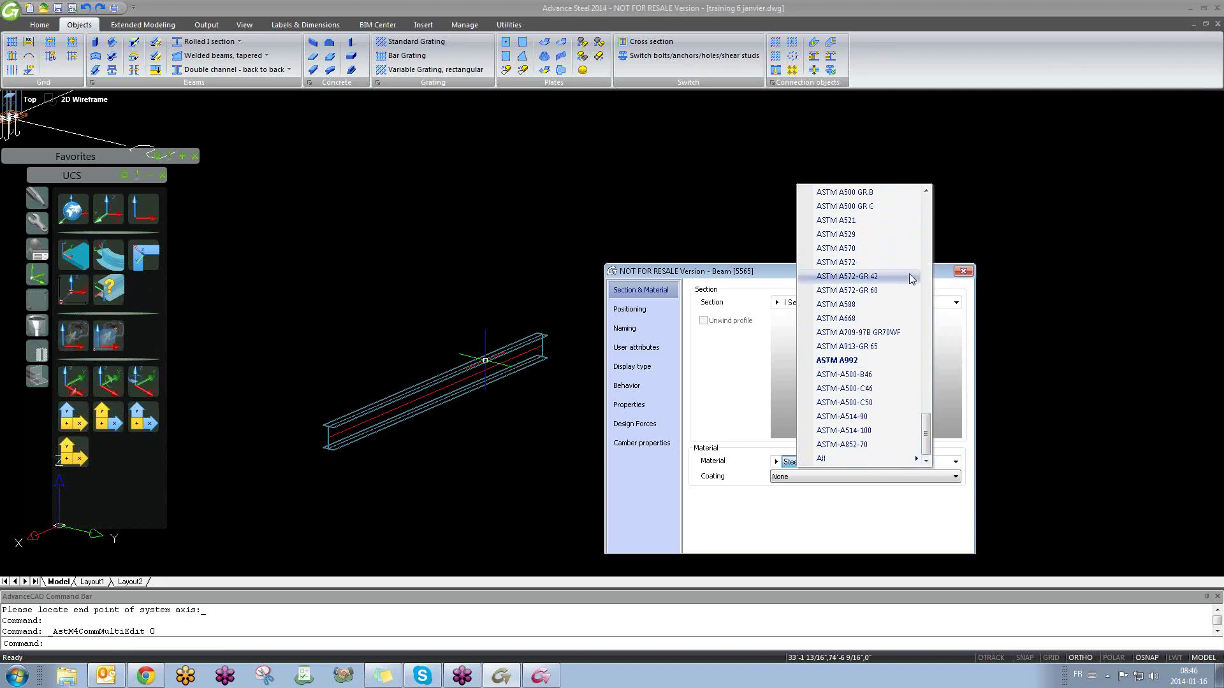
click(552, 677)
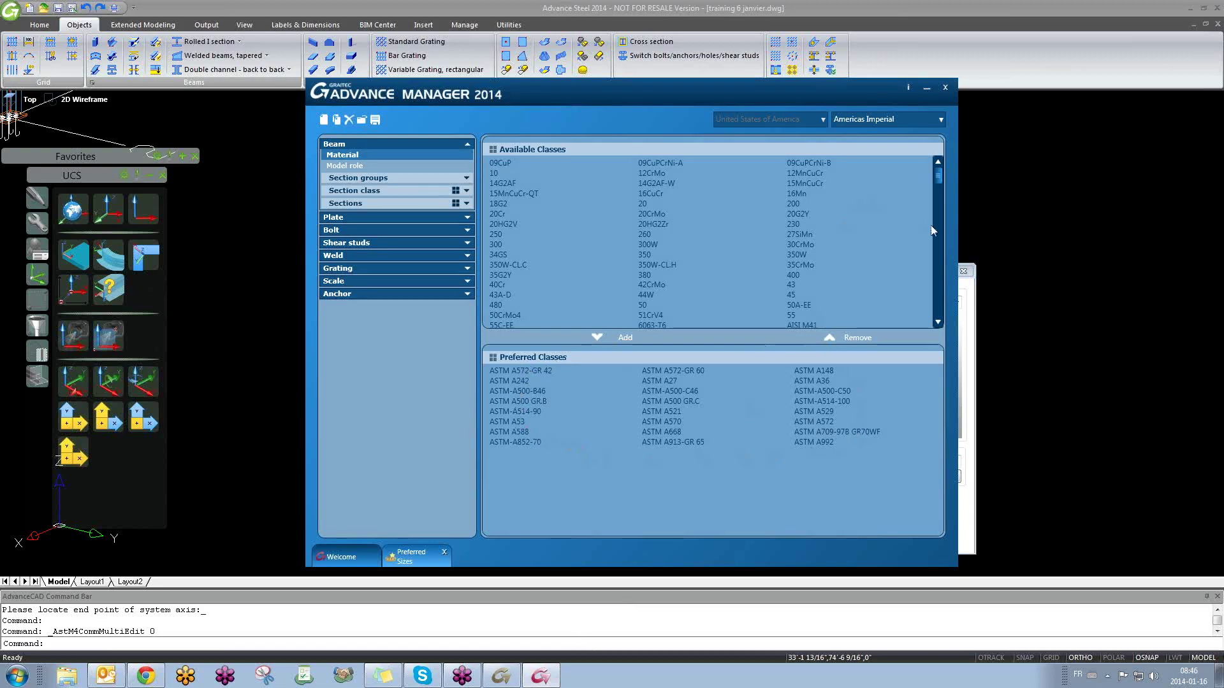
click(965, 297)
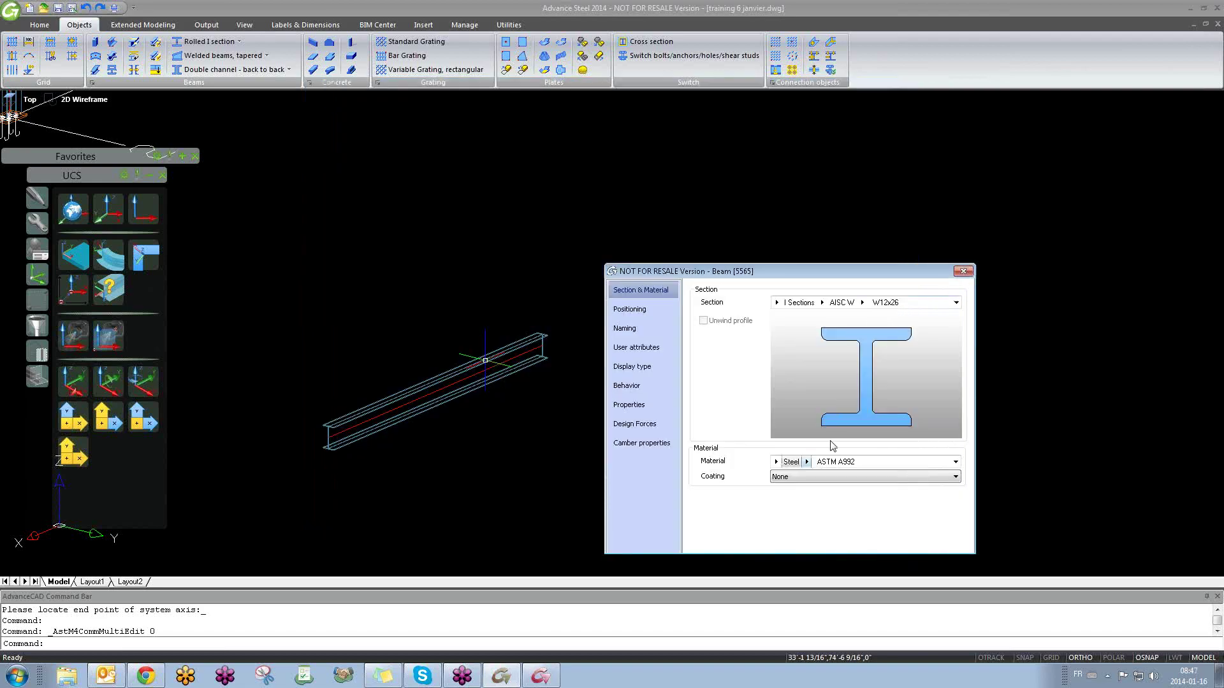
Step: Review the beam's steel grades to the end of the list and check them against the preferred classes in Advance Manager
click(835, 461)
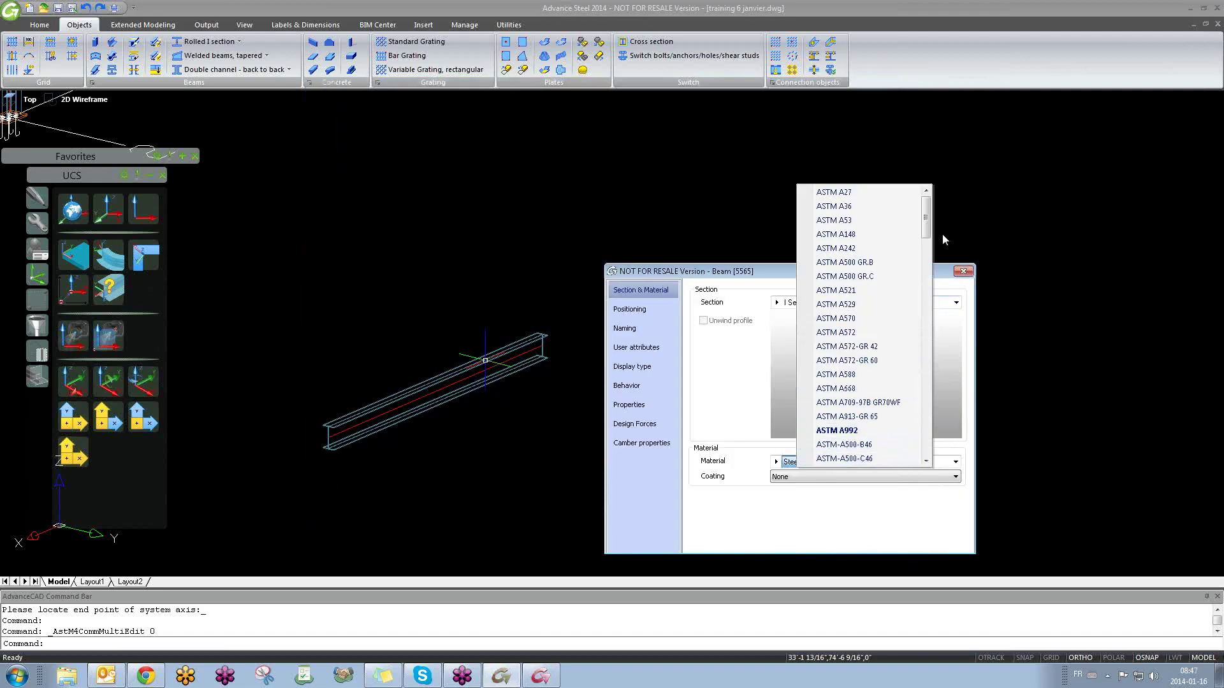
drag(926, 216, 925, 446)
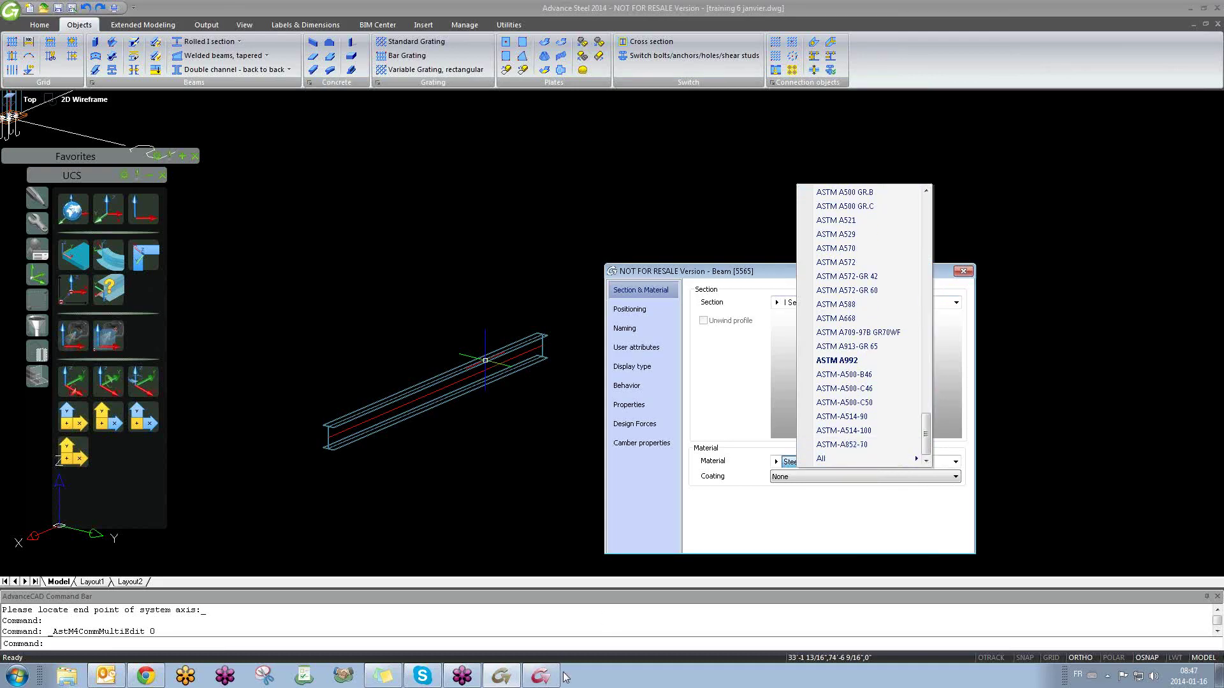
click(540, 676)
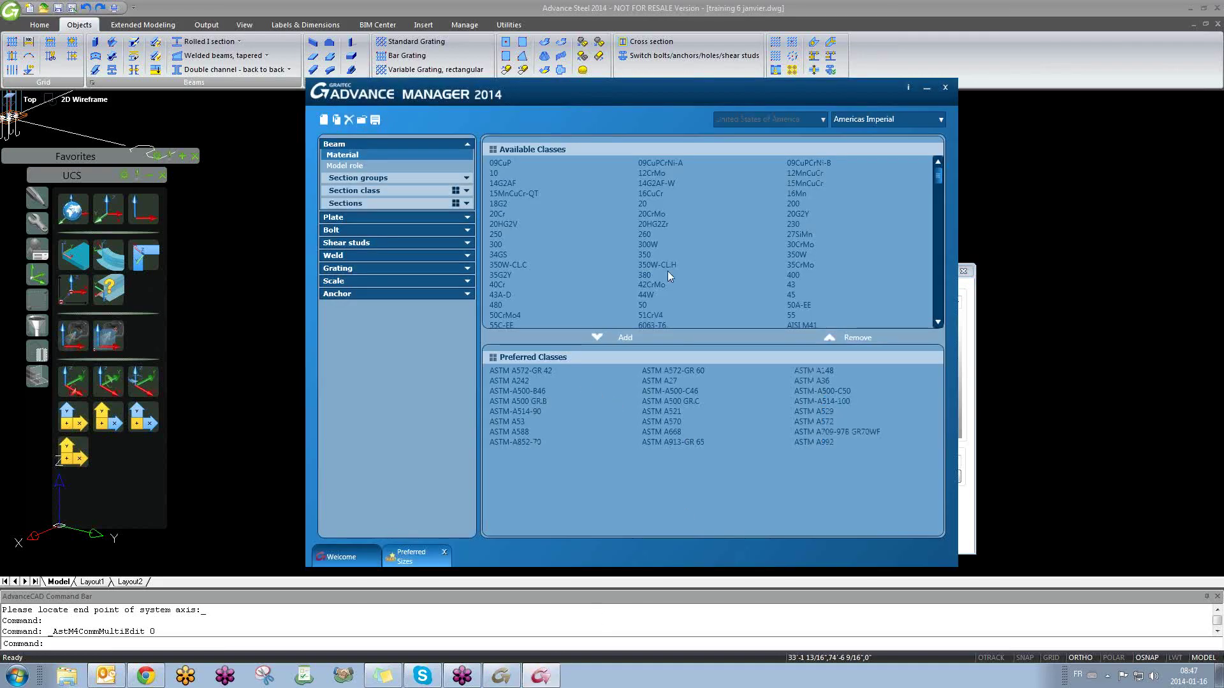
click(926, 88)
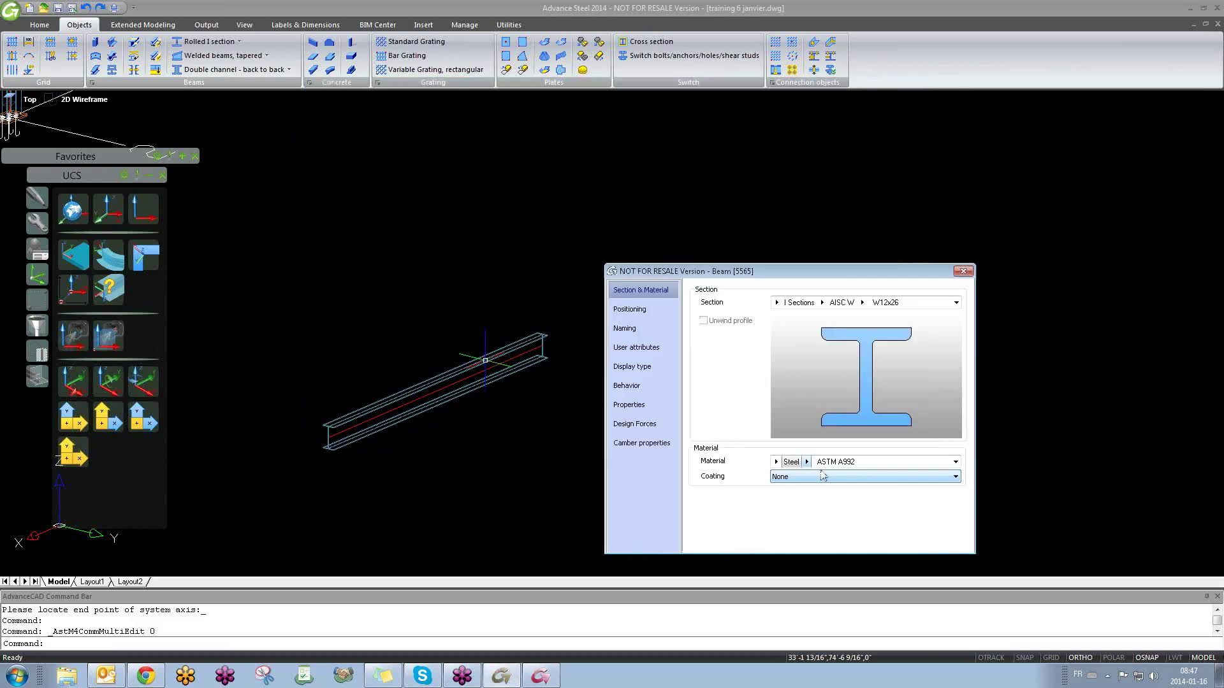
Step: Examine the complete range of steel grades available under All for the beam's material in Advance Steel
click(807, 465)
drag(927, 225, 931, 454)
click(911, 459)
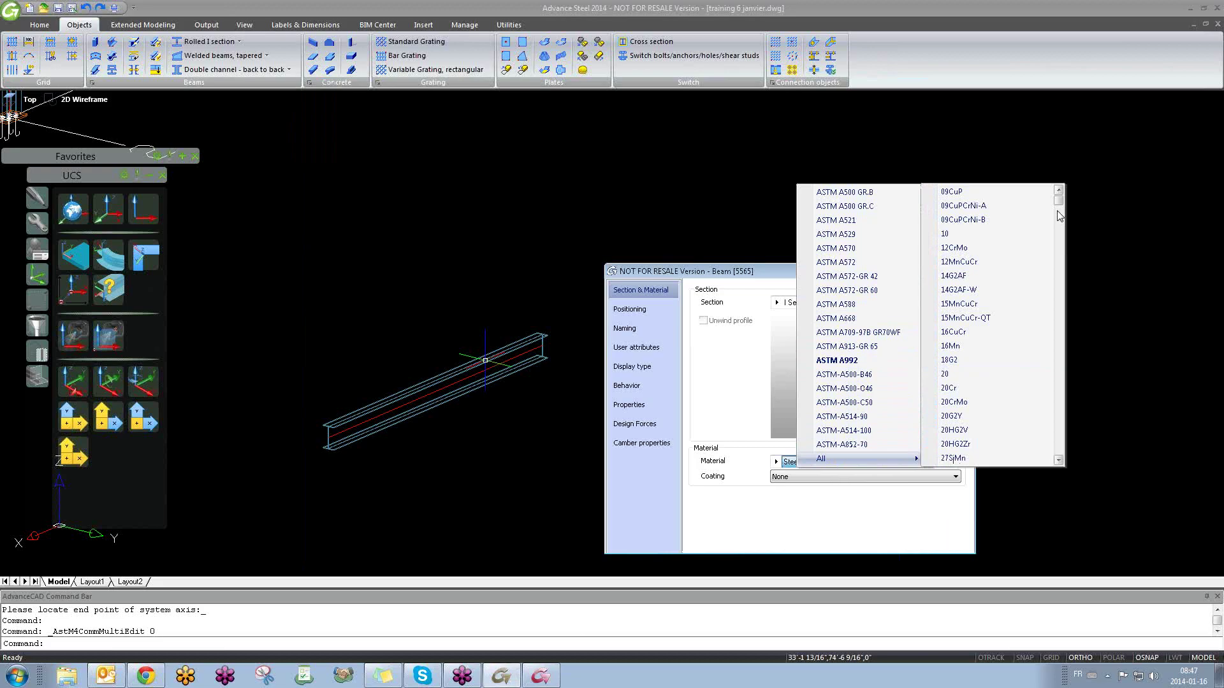
drag(1059, 202, 1055, 448)
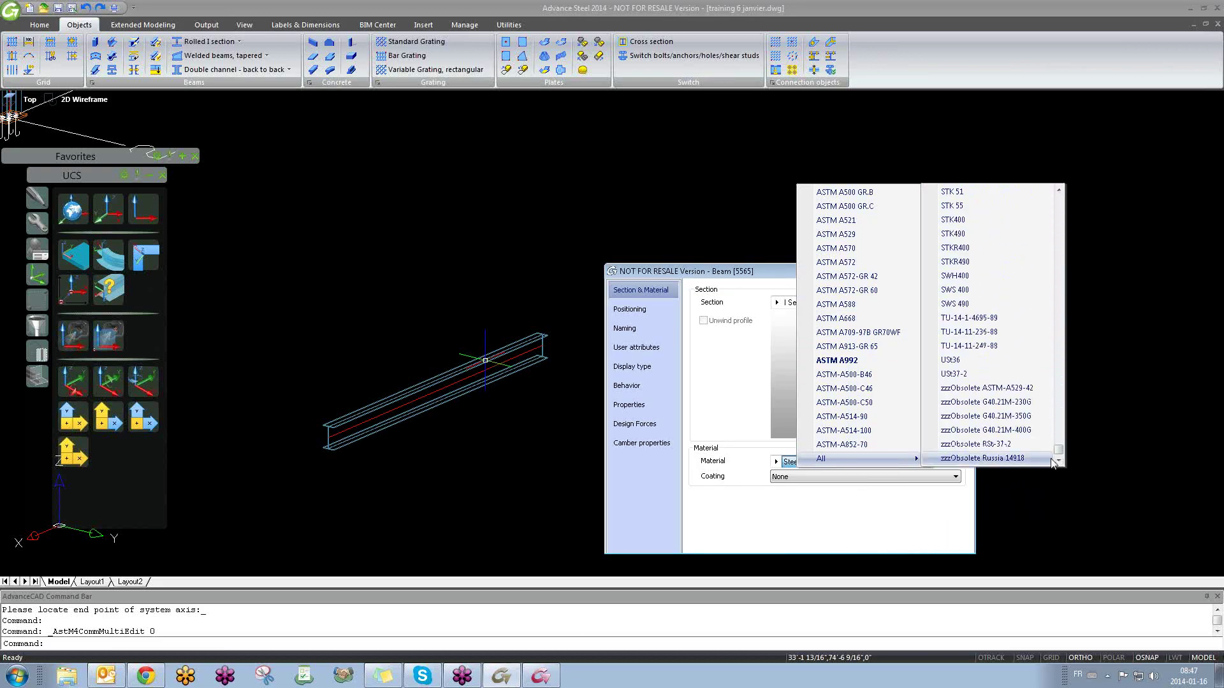
Step: Switch to Advance Manager, move its window off the beam properties, and review the available material classes to the end
click(539, 677)
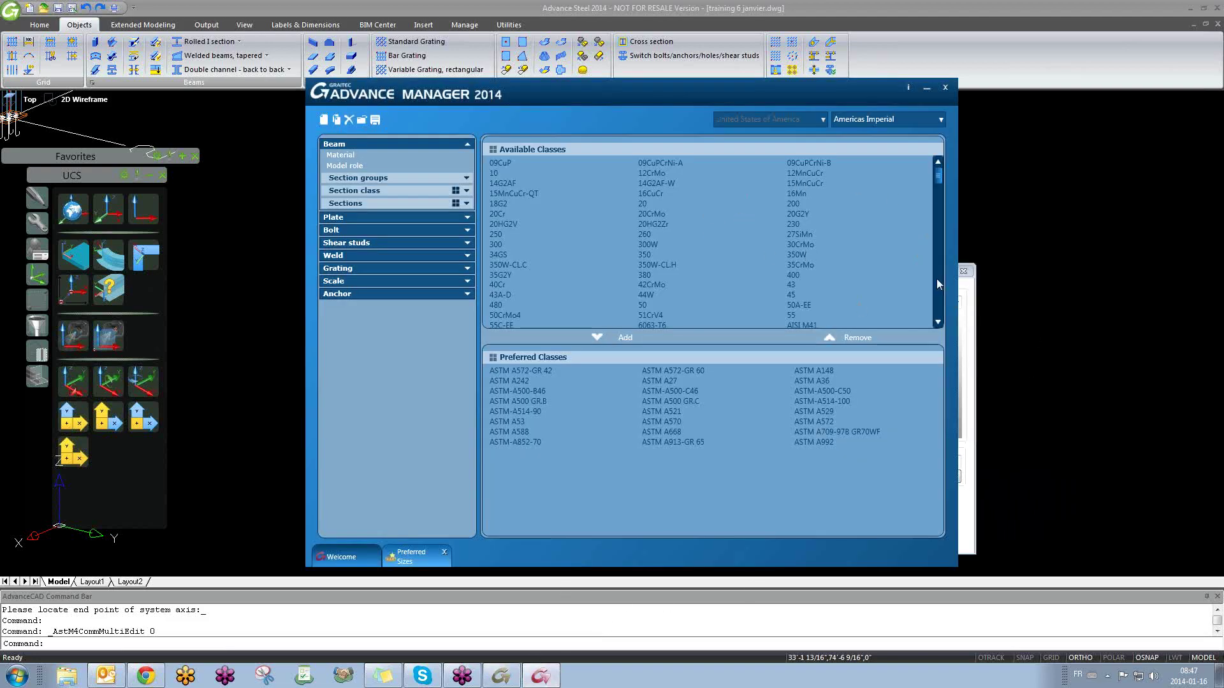
drag(813, 91, 641, 64)
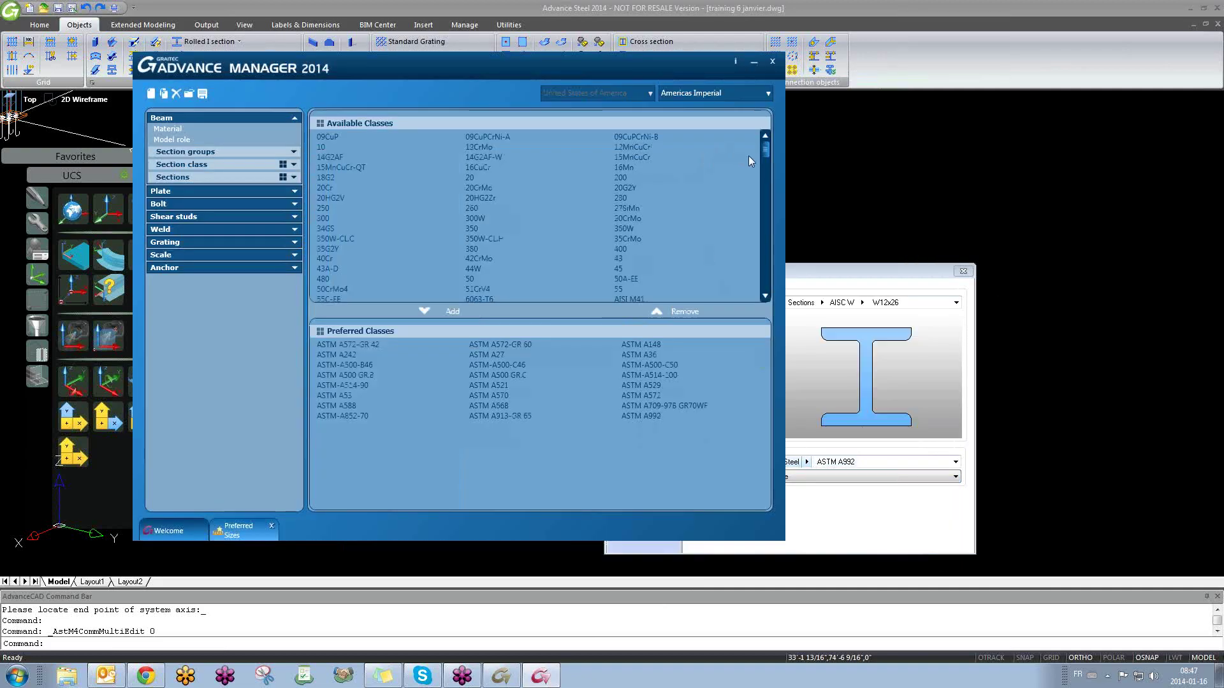
drag(763, 152, 762, 311)
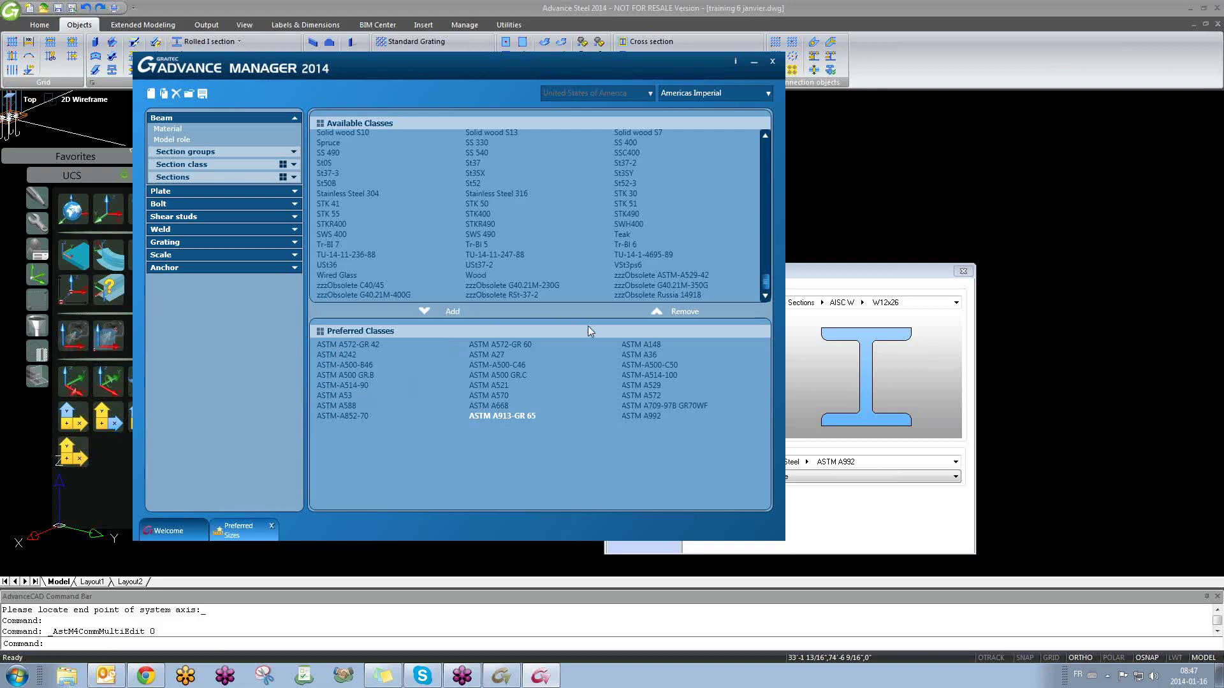
Step: Remove ASTM A913-GR 65, A572-GR 60, A529, A242, A27 and A500-C50 from the preferred beam material classes
click(654, 310)
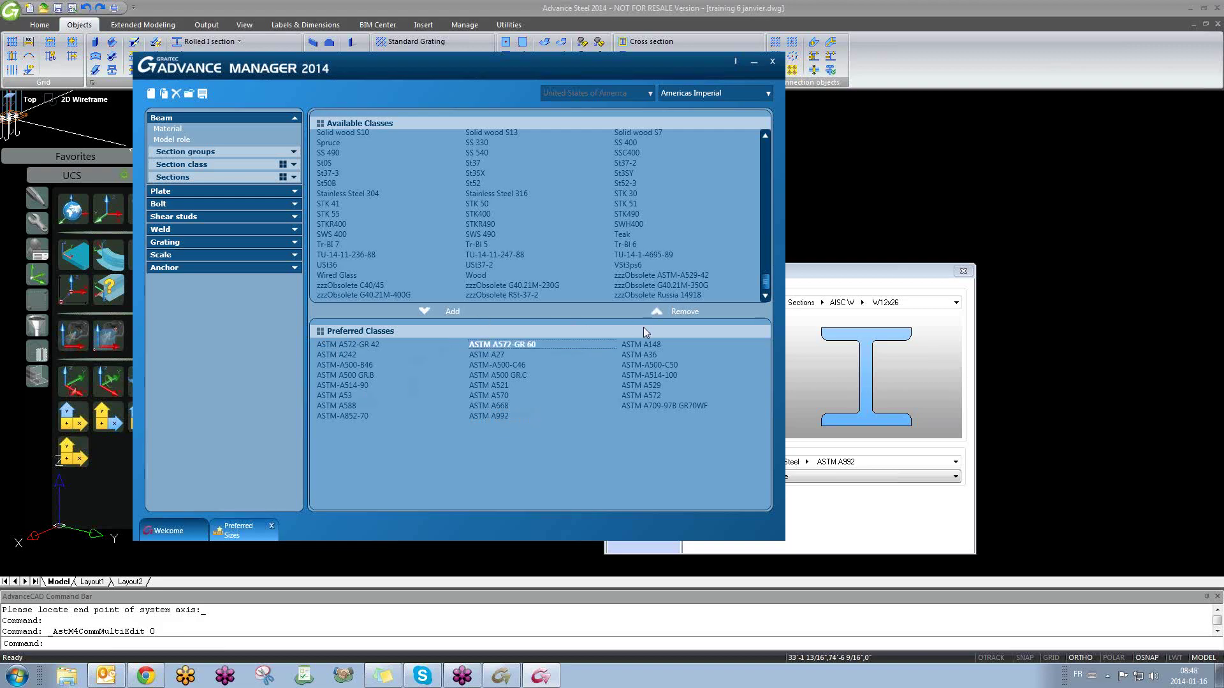
click(656, 311)
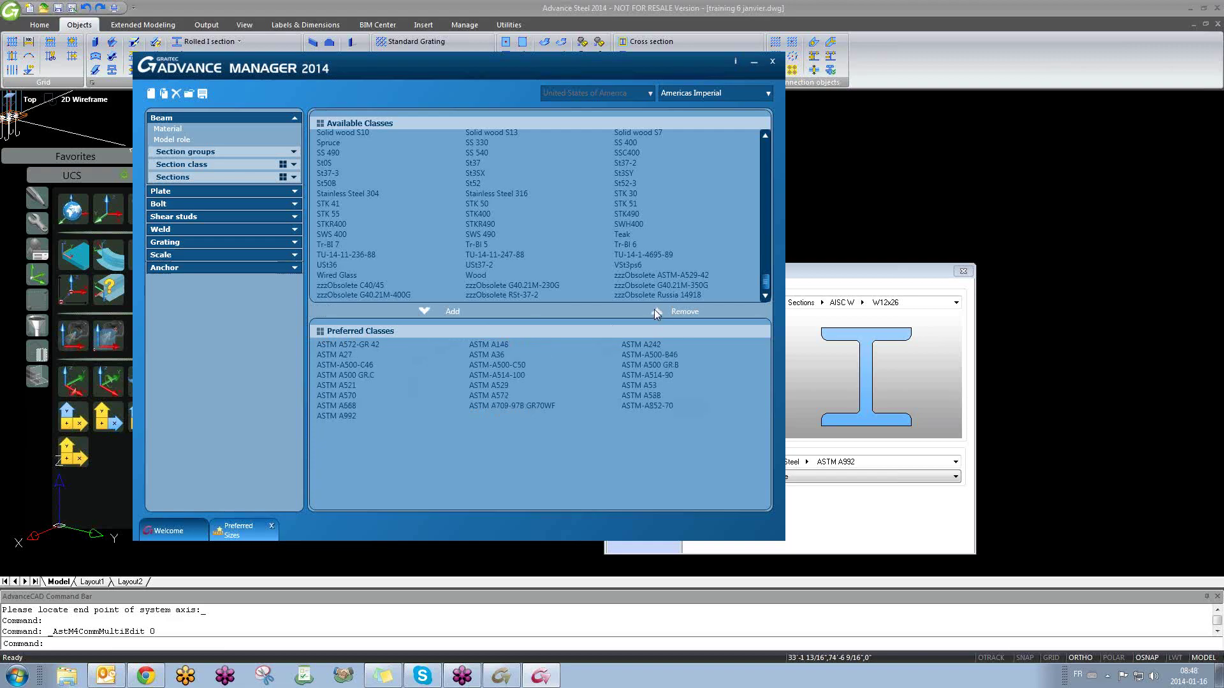
click(541, 387)
click(658, 312)
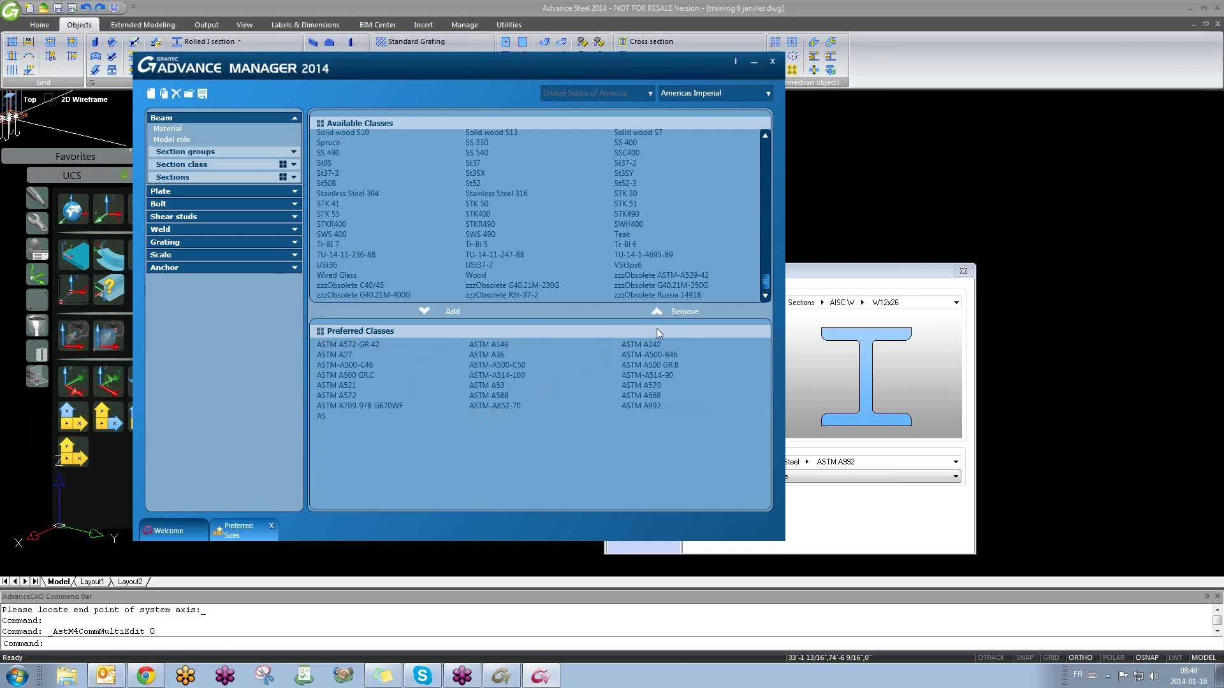
click(663, 311)
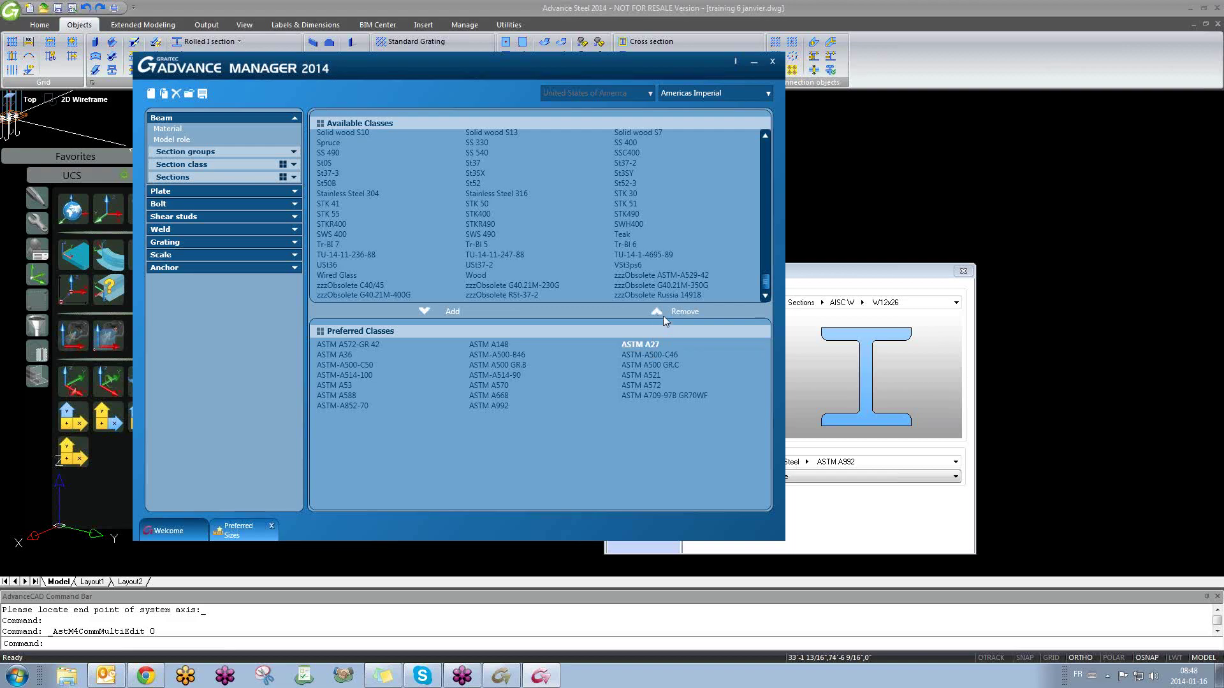
click(660, 312)
click(652, 313)
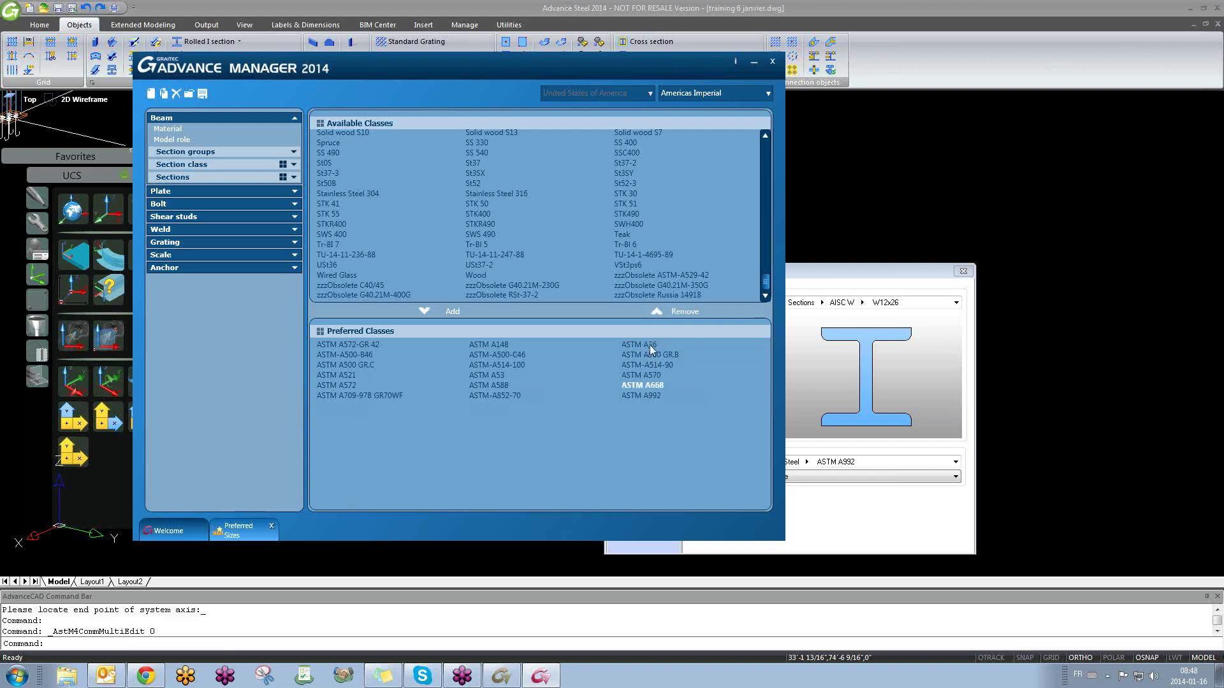
Step: Remove ASTM A668, A514-90, A500 GR.B, A500 GR.C and A36 from the preferred beam material classes
click(653, 313)
click(641, 365)
click(660, 313)
click(649, 355)
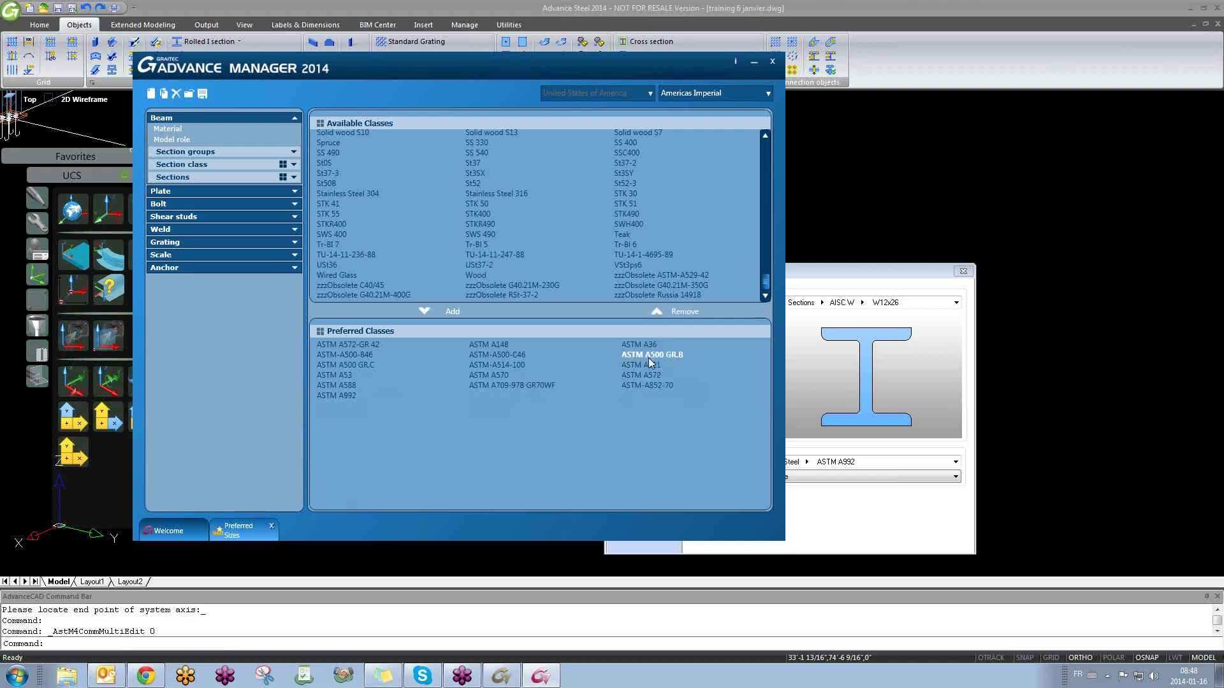
click(659, 314)
click(655, 353)
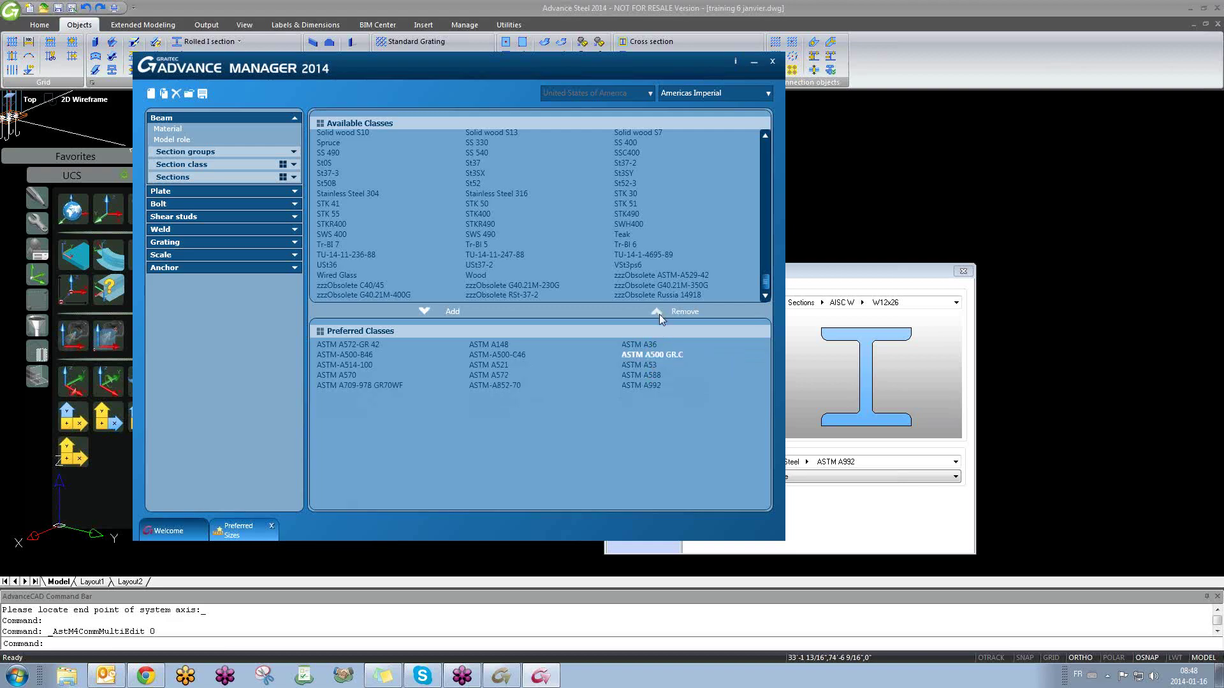
click(659, 313)
click(659, 312)
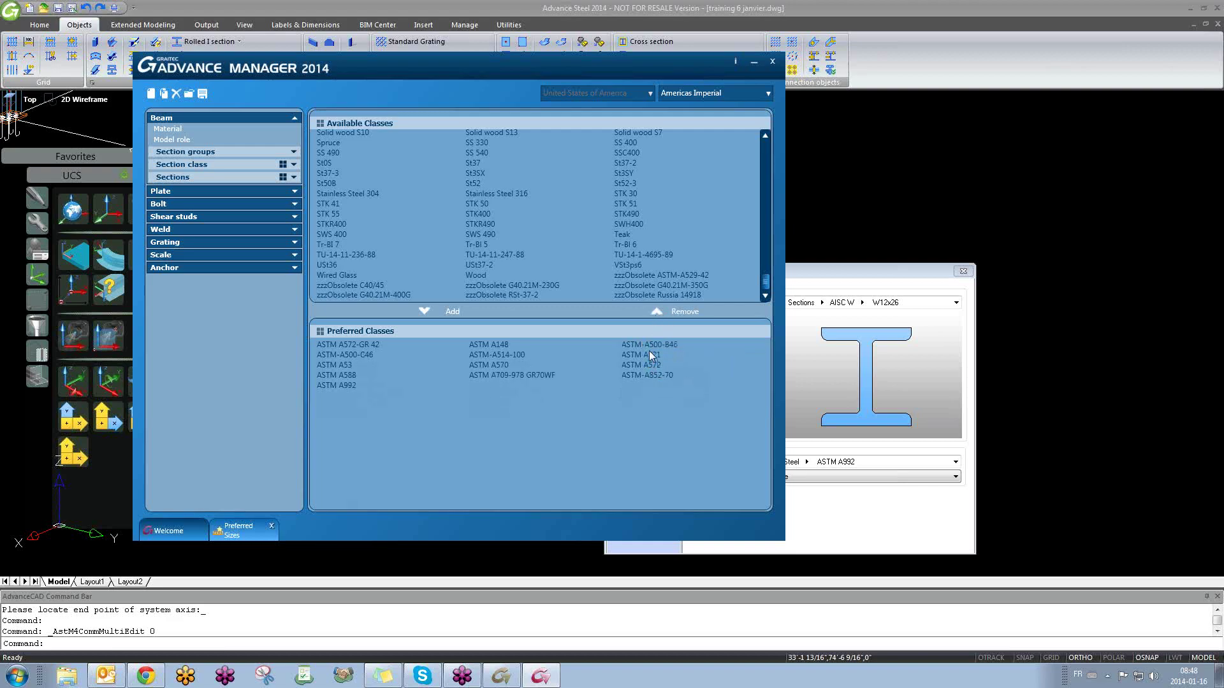
Step: Remove ASTM A521, A500-B46, A570, A852-70, A500-C46 and A514-100 from the preferred beam material classes
click(659, 314)
click(655, 316)
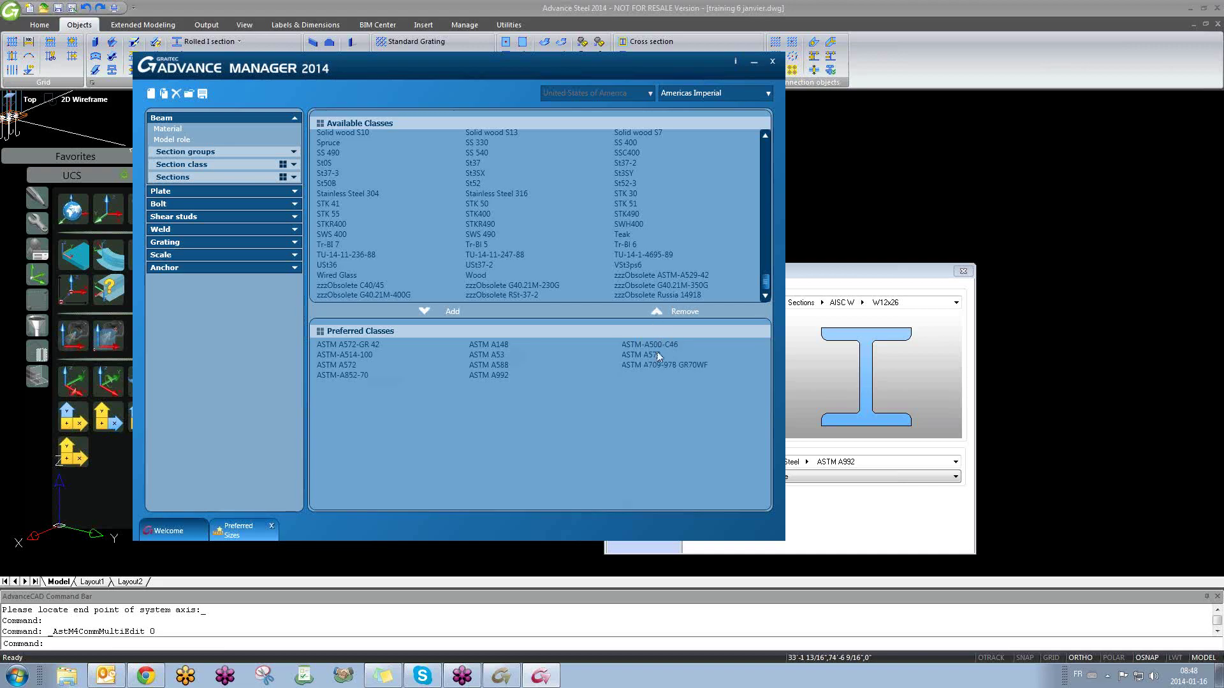
click(659, 311)
click(655, 312)
click(650, 344)
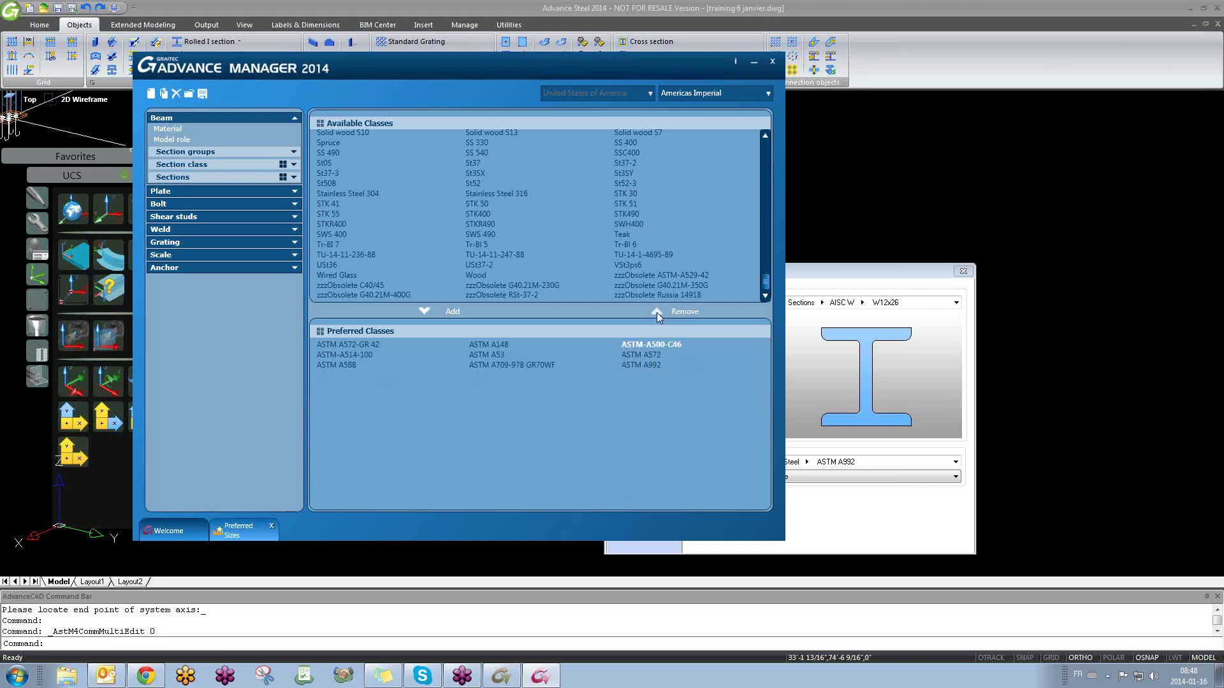
click(657, 313)
click(656, 314)
Step: Remove ASTM A53, A572 and A588 from the preferred beam material classes and apply the changes
click(651, 346)
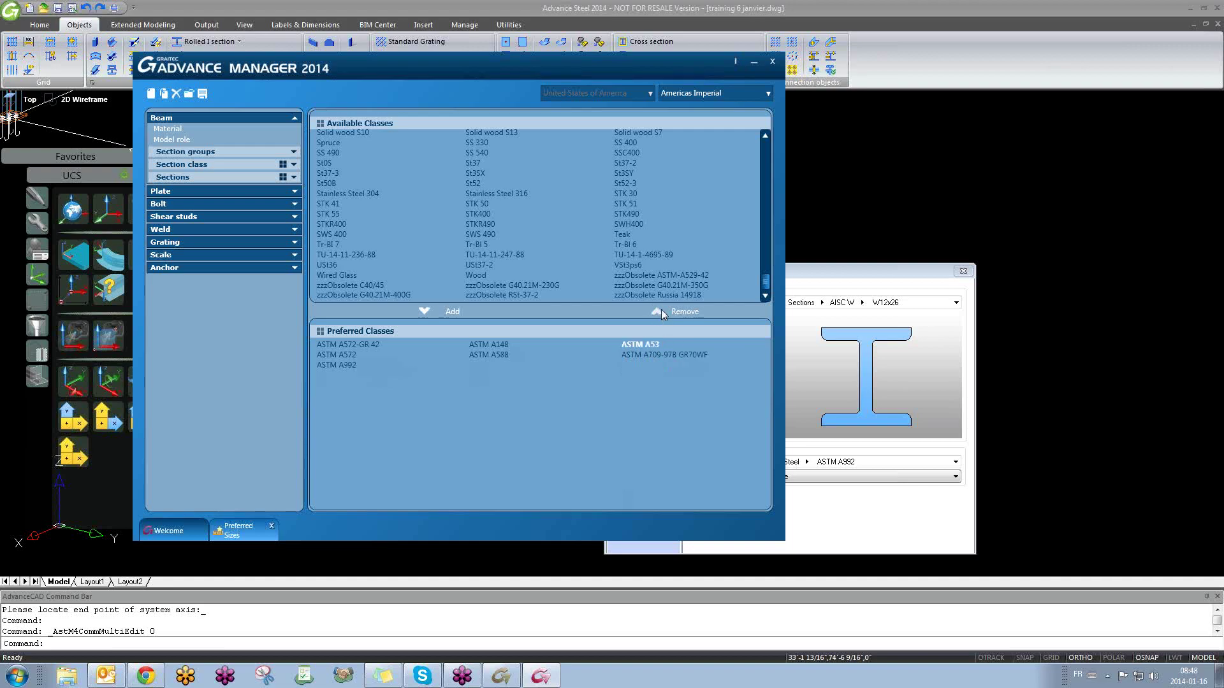
click(661, 310)
click(656, 312)
click(650, 346)
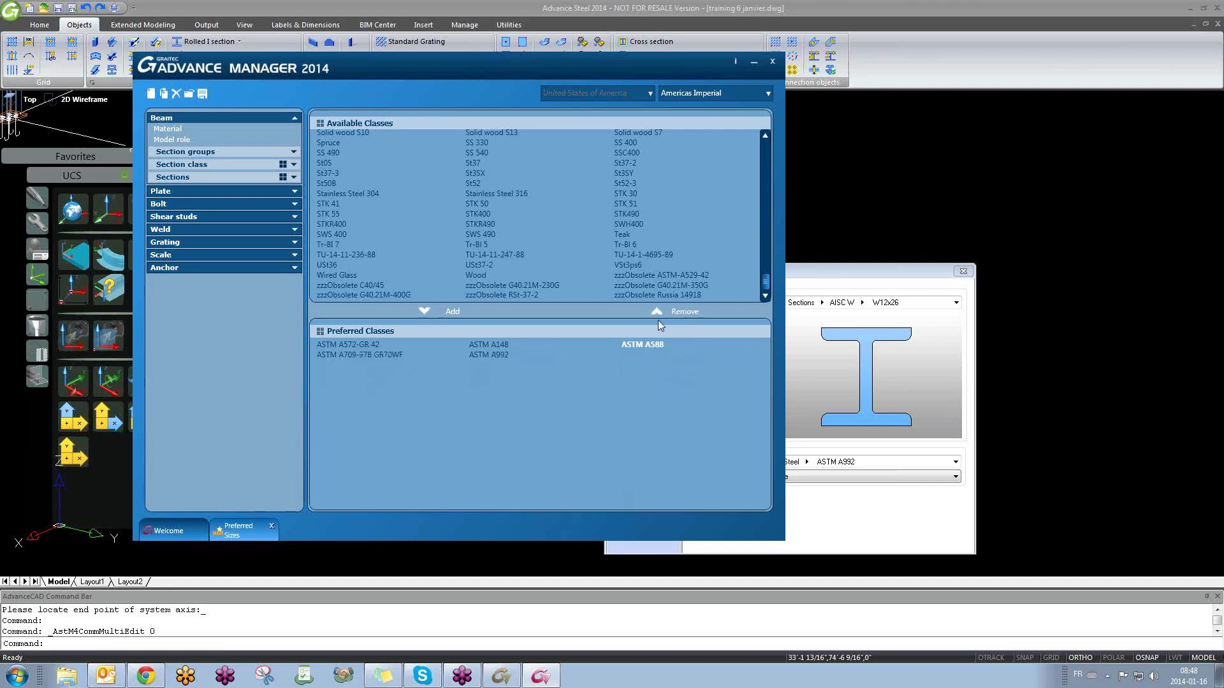
click(658, 317)
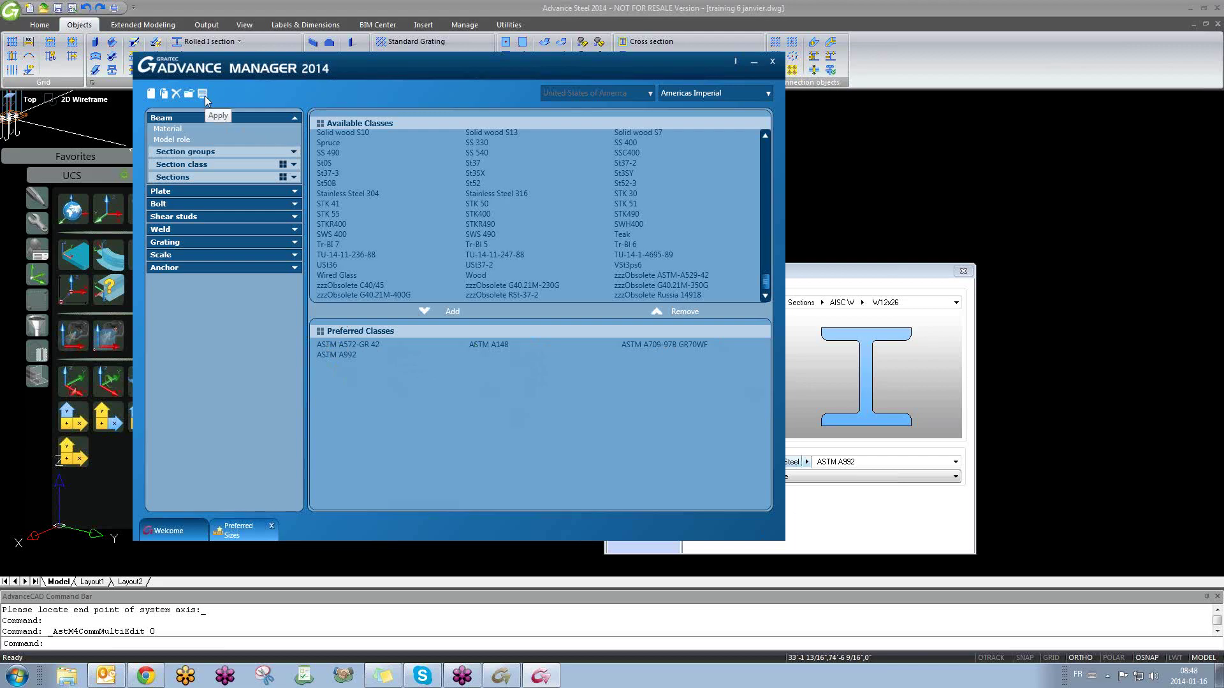
Step: Minimize Advance Manager and update the defaults in Advance Steel to reload the changed database
click(753, 63)
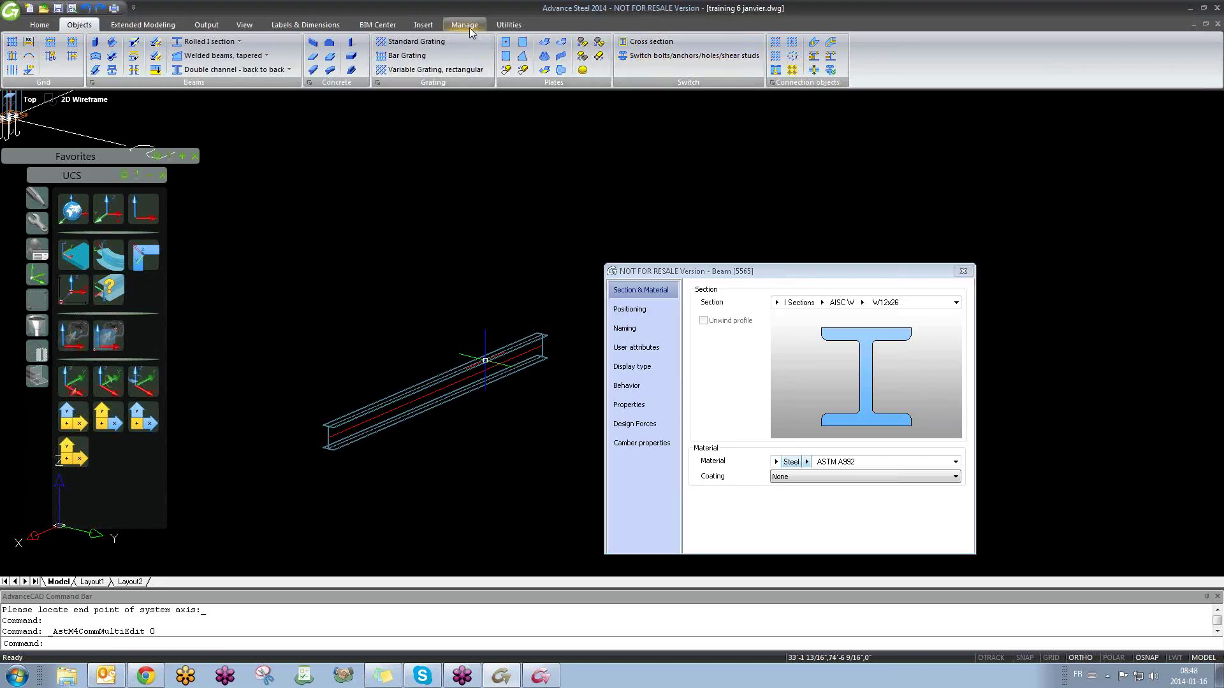
click(465, 26)
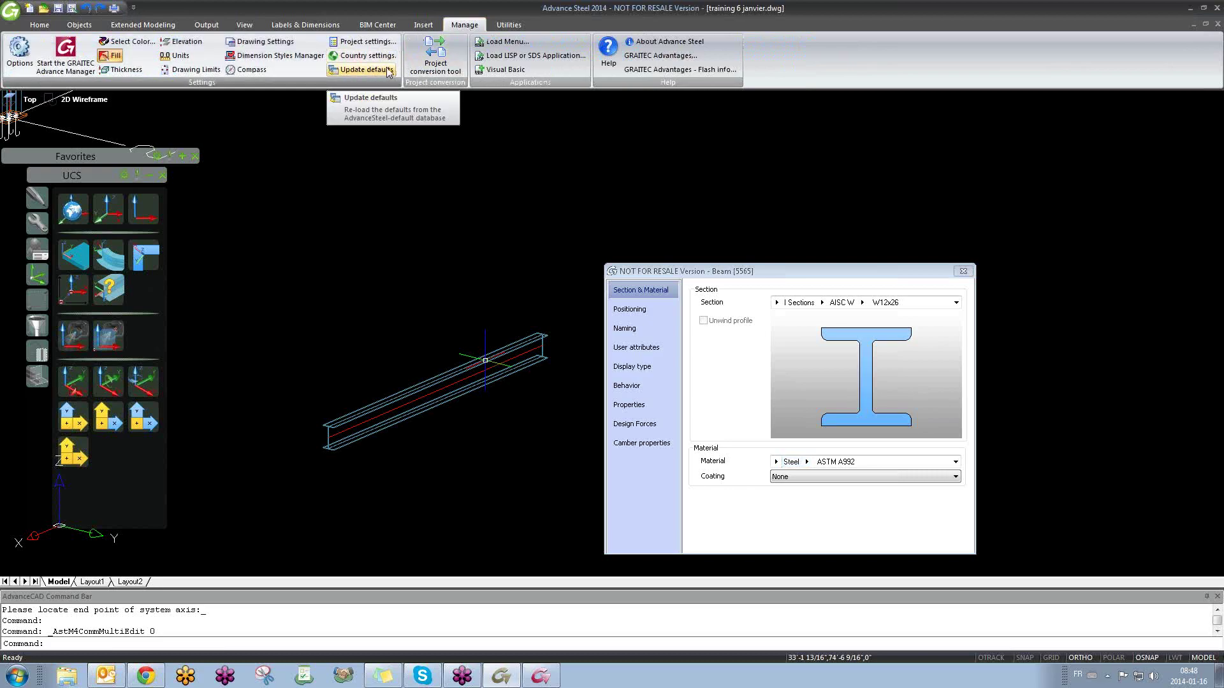
click(355, 70)
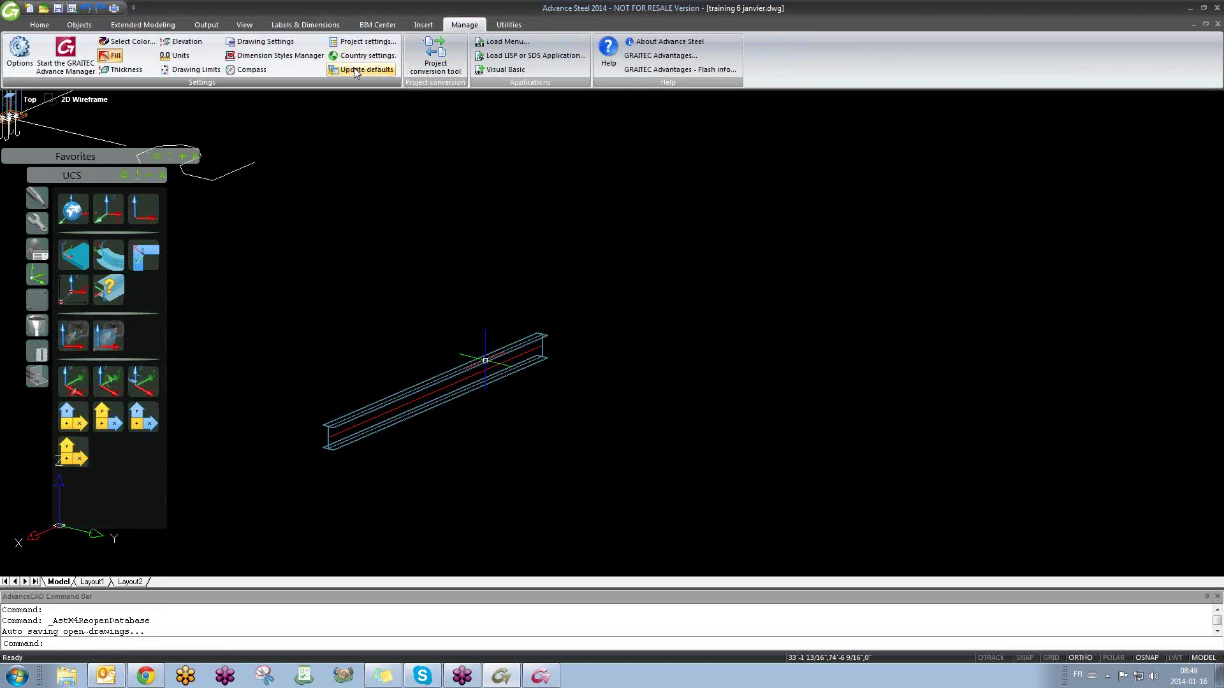
Step: Reopen the beam's properties and examine the steel grades now offered, including the complete list under All
double_click(458, 370)
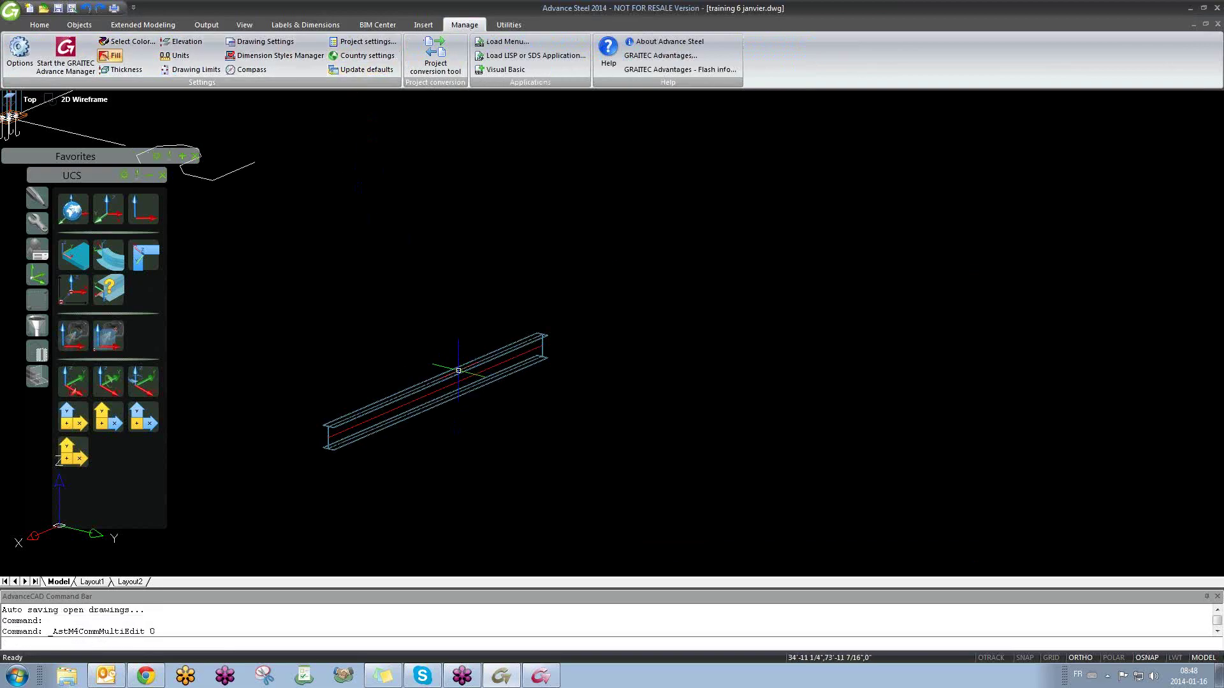
click(806, 462)
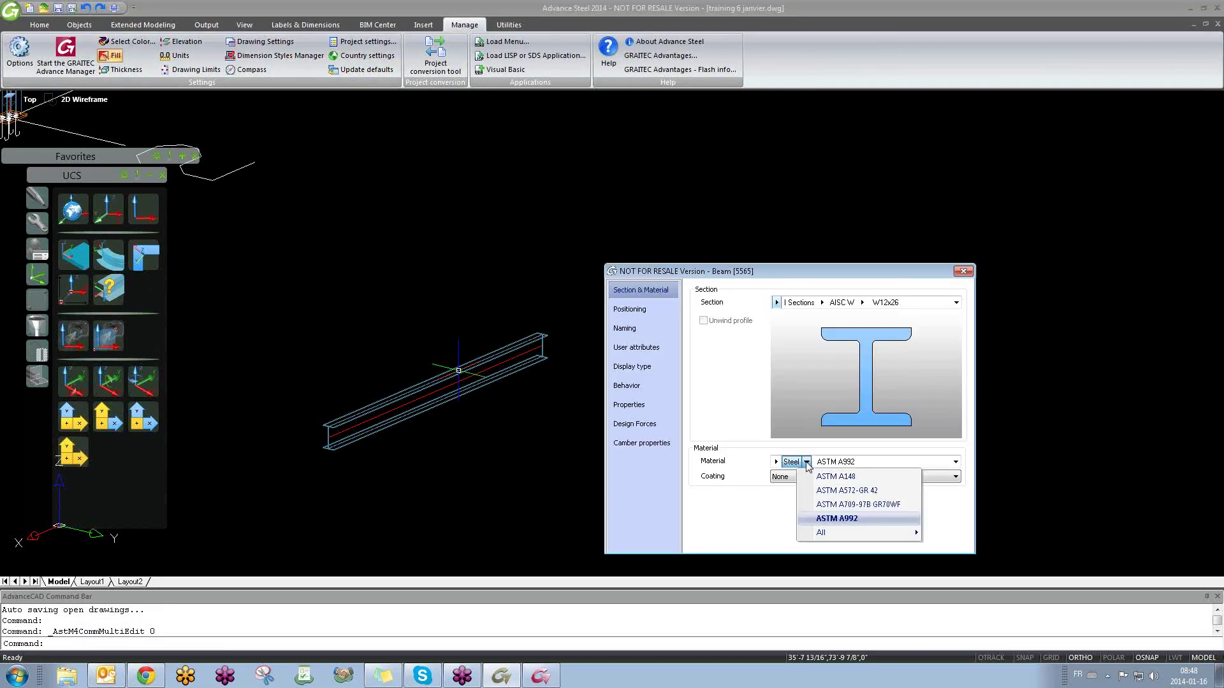
click(809, 464)
click(808, 464)
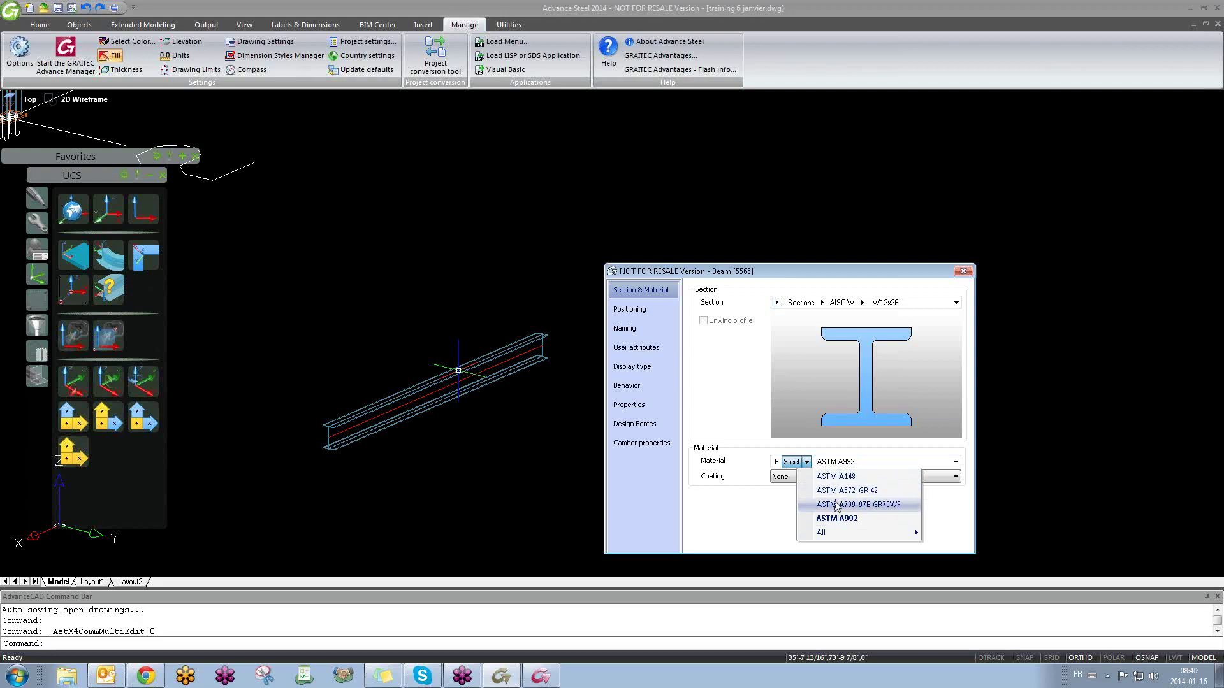
mouse_move(841, 534)
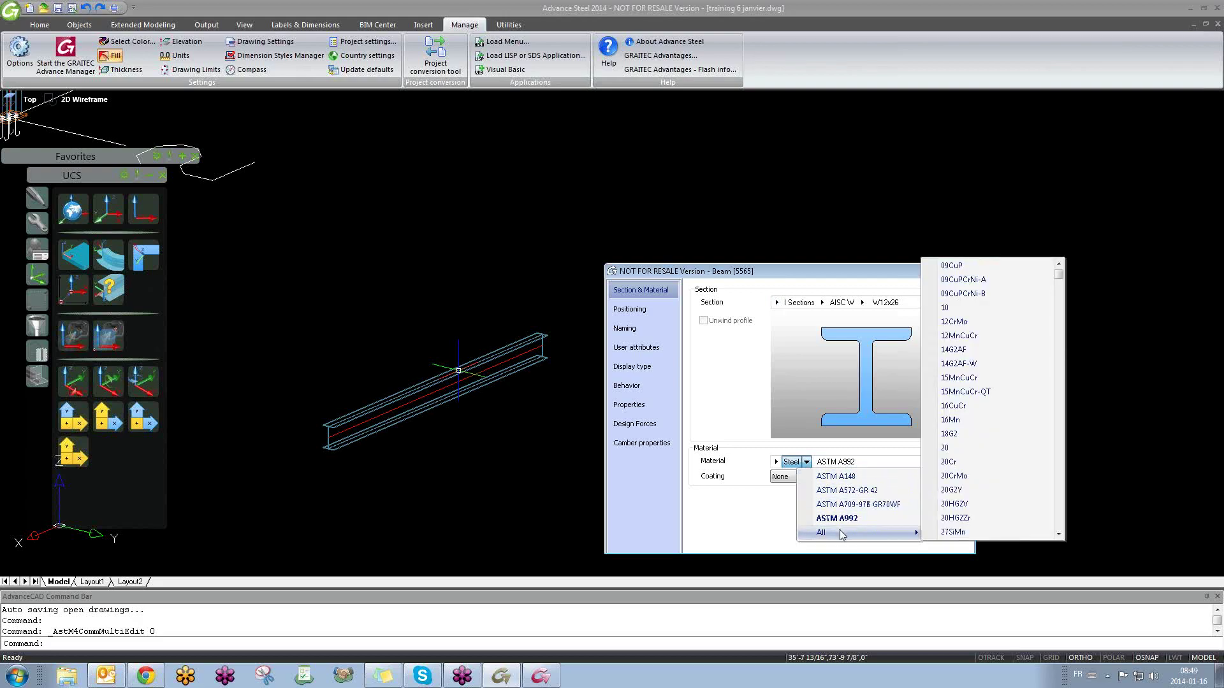
drag(1058, 275, 1044, 543)
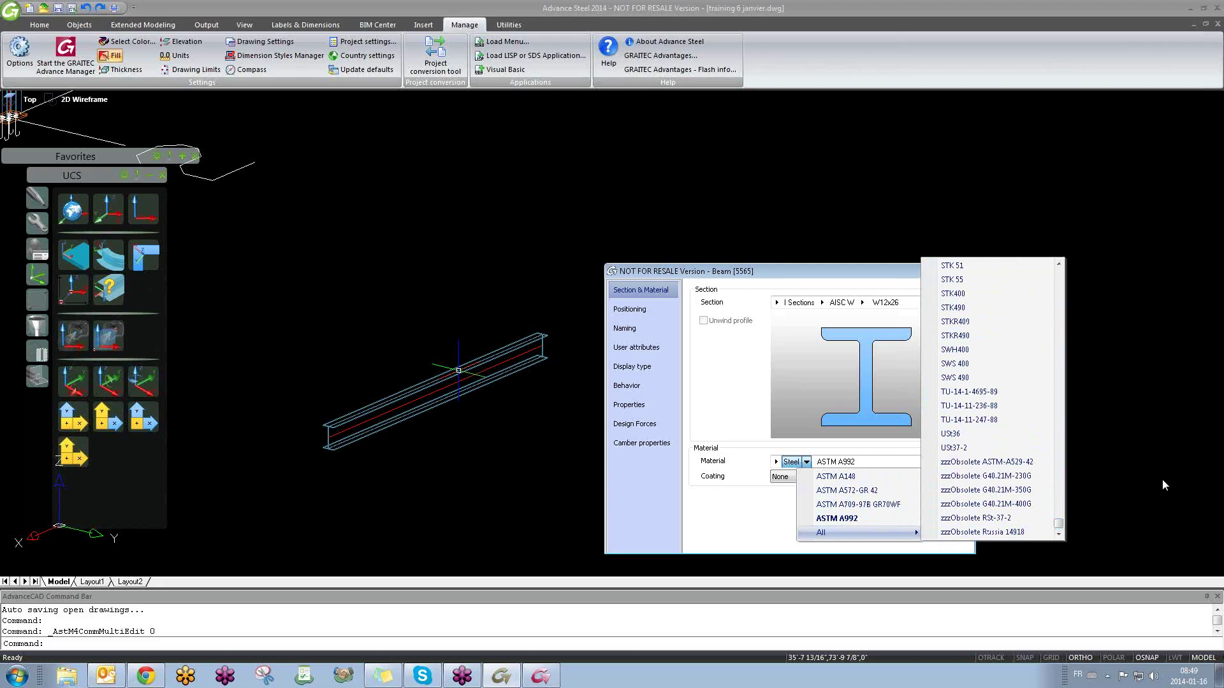
click(1104, 468)
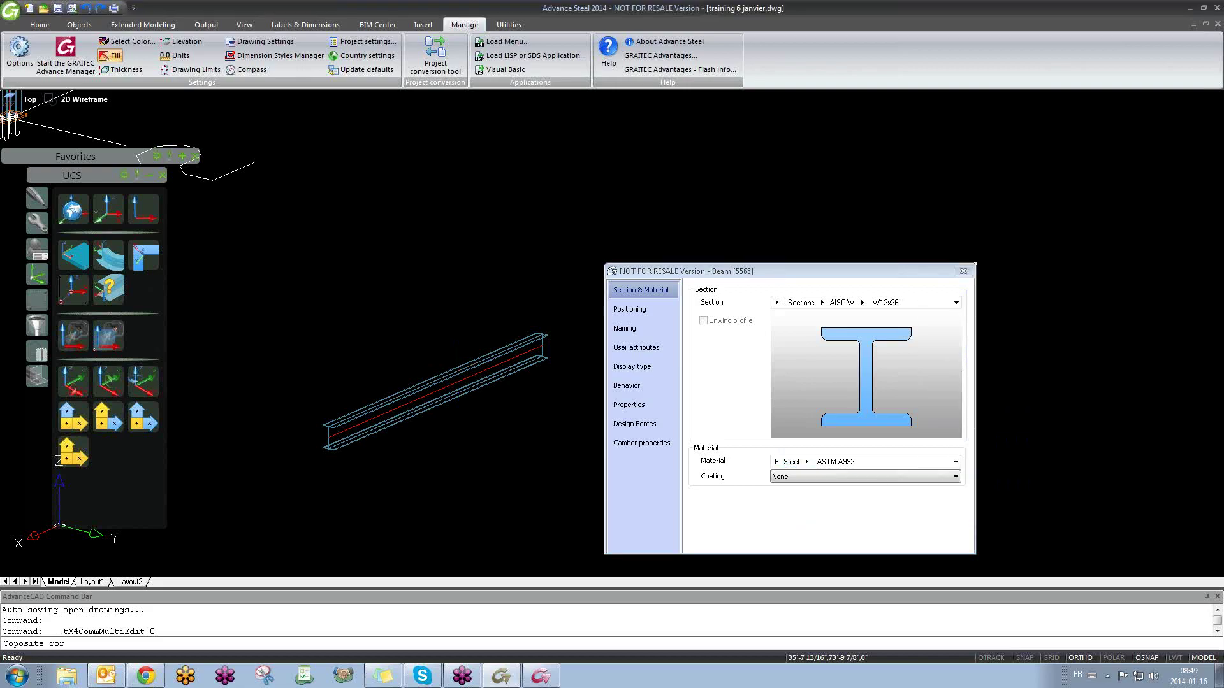
click(1162, 415)
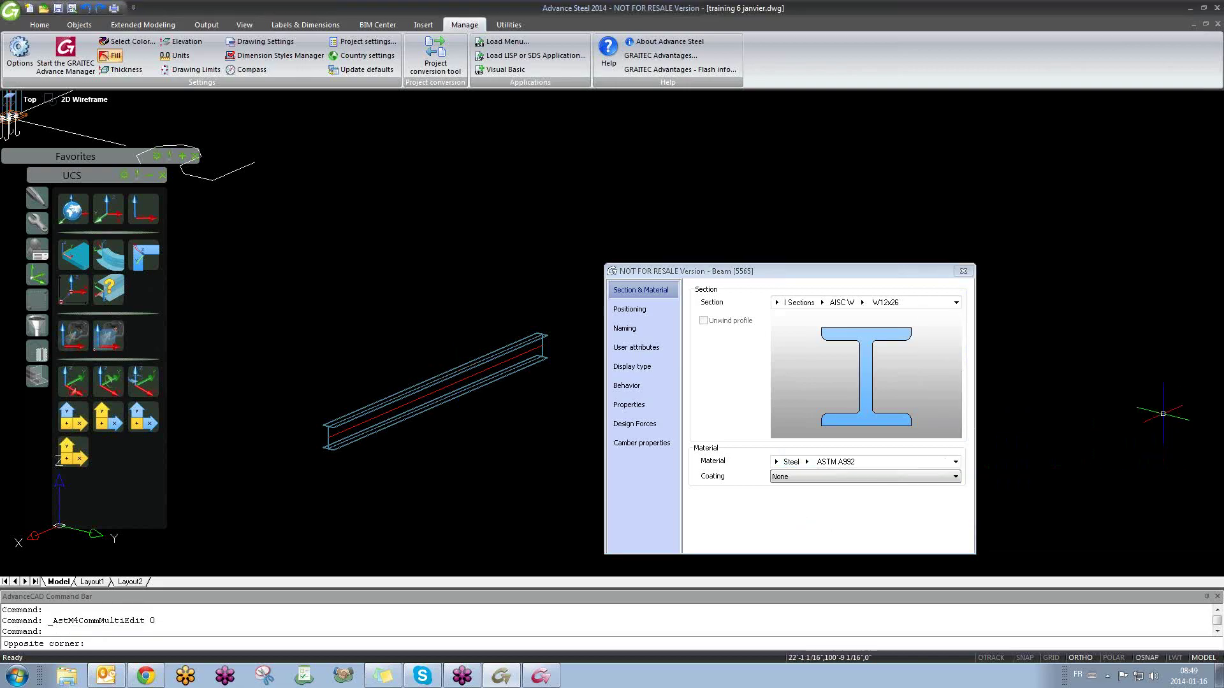
Step: Switch to Advance Manager and display the available and preferred model role classes for beams
click(547, 682)
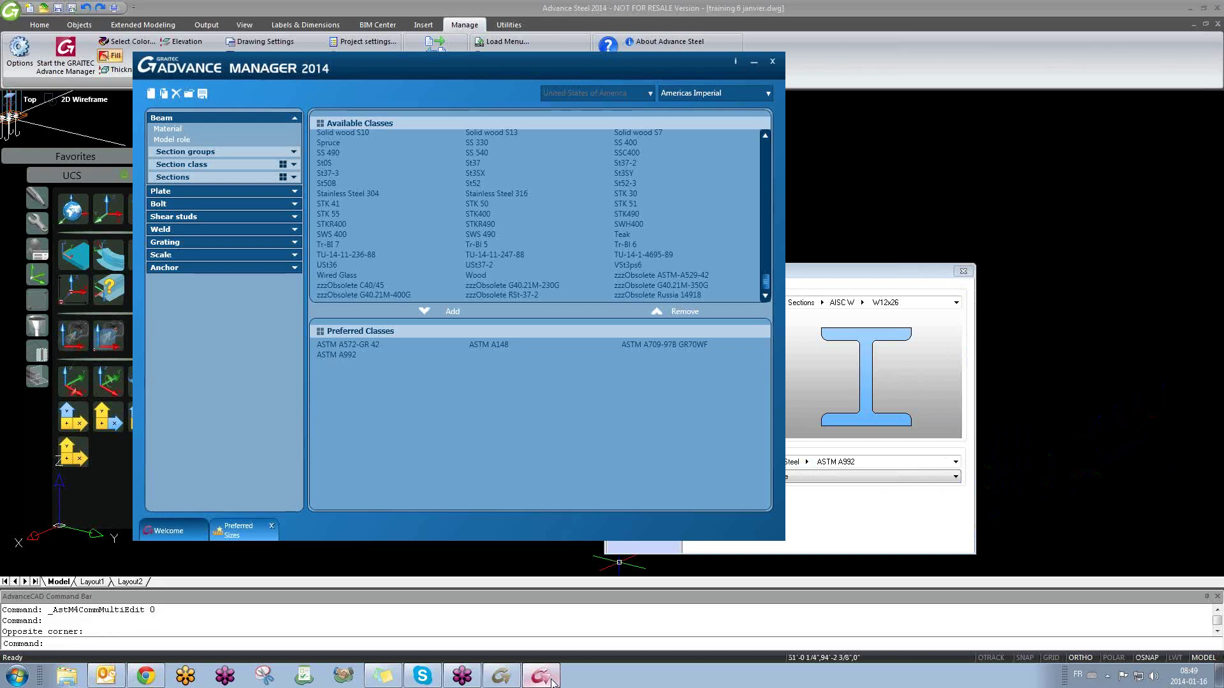
click(169, 131)
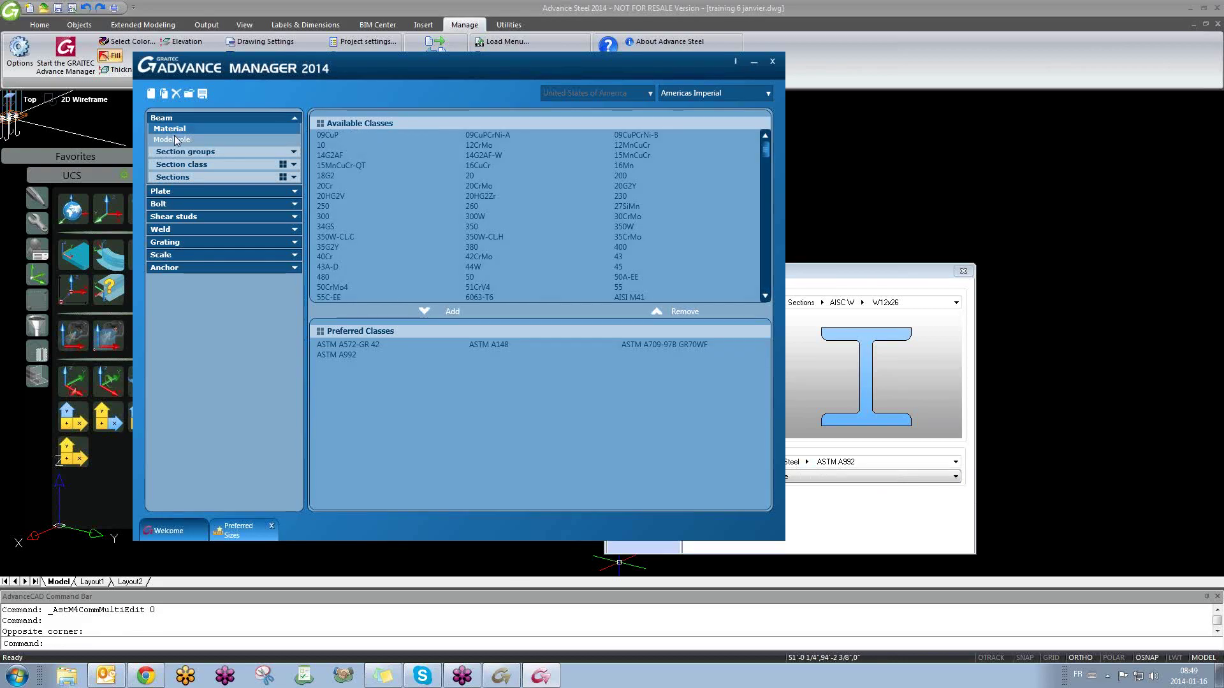
click(170, 139)
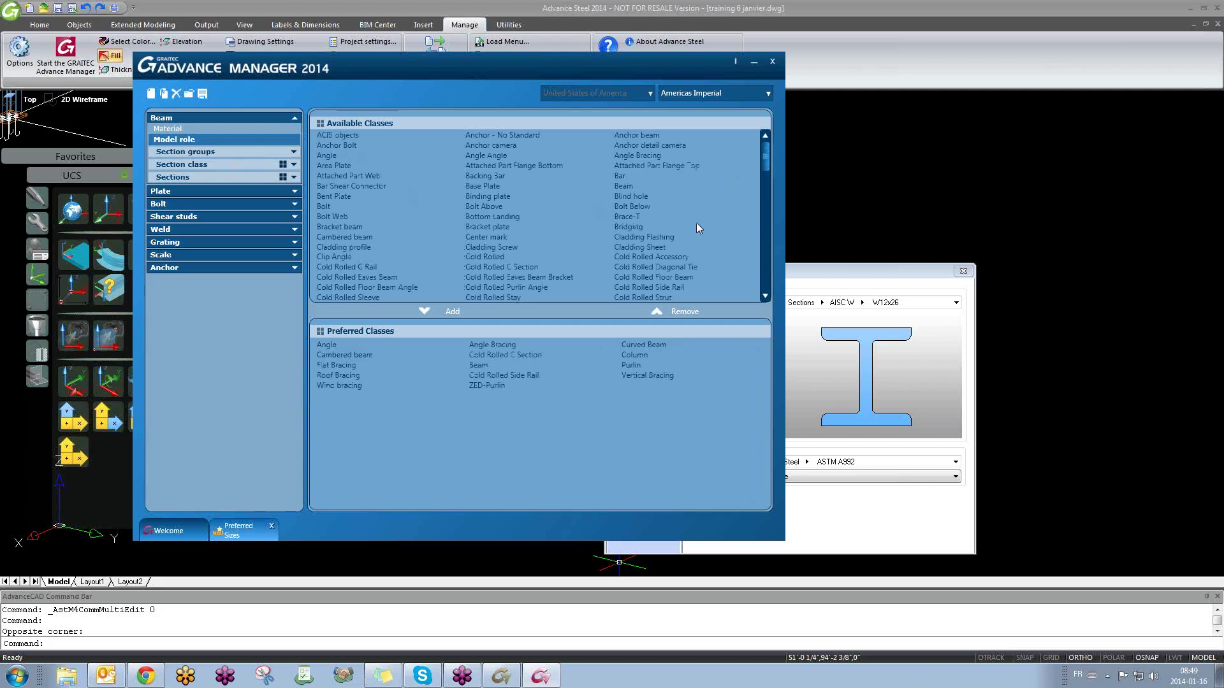
Step: Switch to the beam's properties in Advance Steel and examine the preferred model roles offered for naming, including the complete list under All
click(827, 274)
click(632, 310)
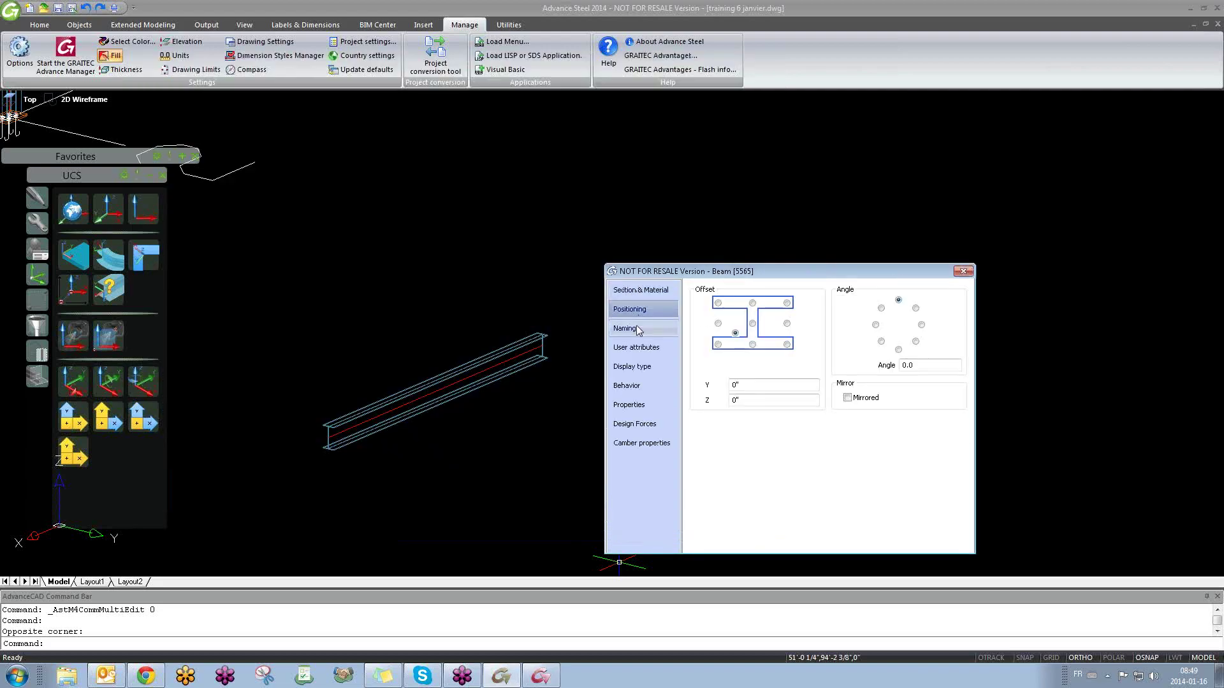
click(638, 329)
click(870, 453)
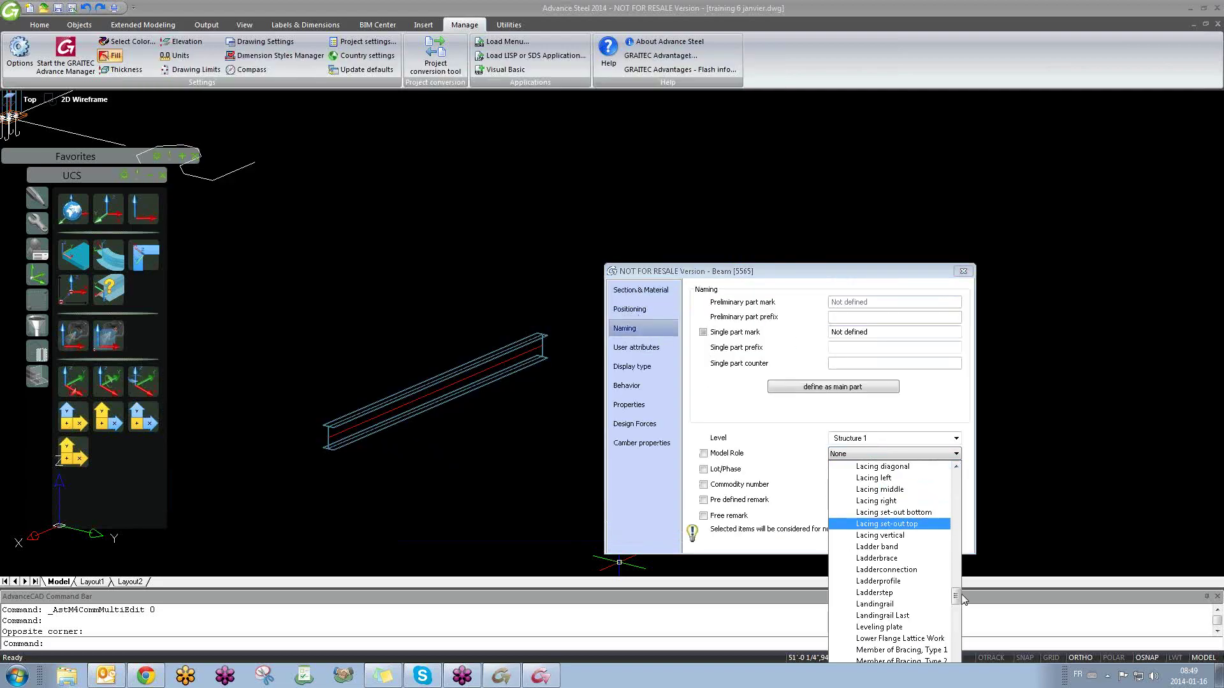
drag(867, 271, 830, 173)
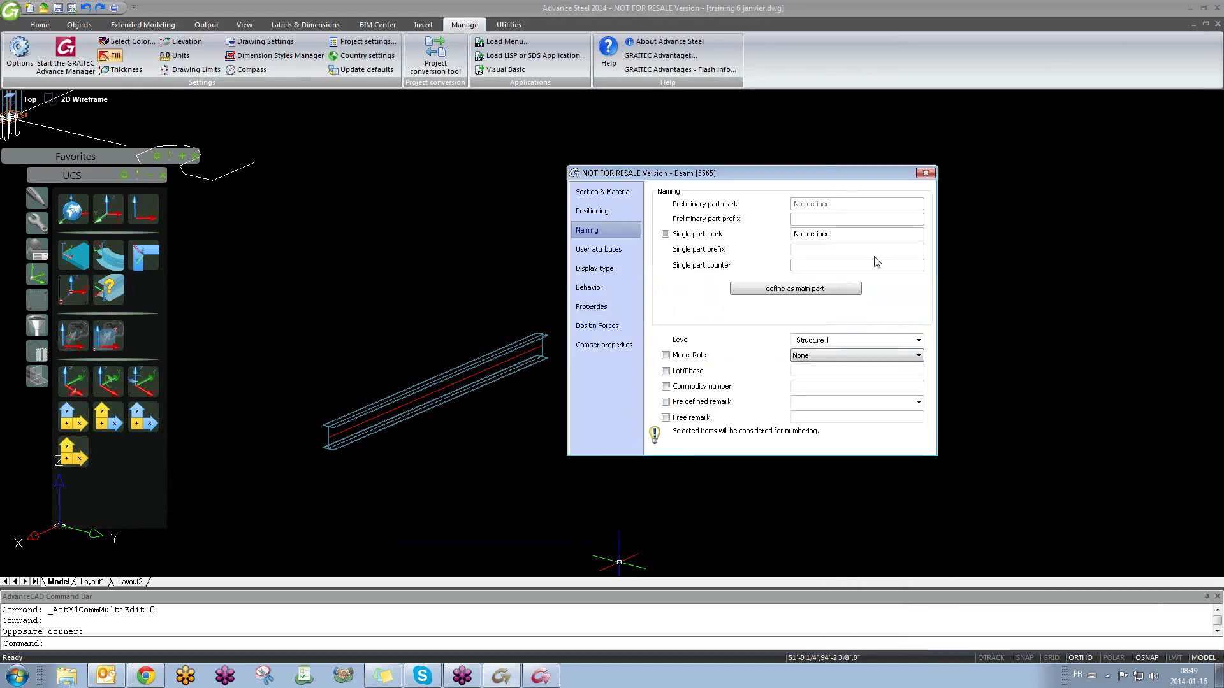
click(910, 363)
drag(923, 507, 905, 388)
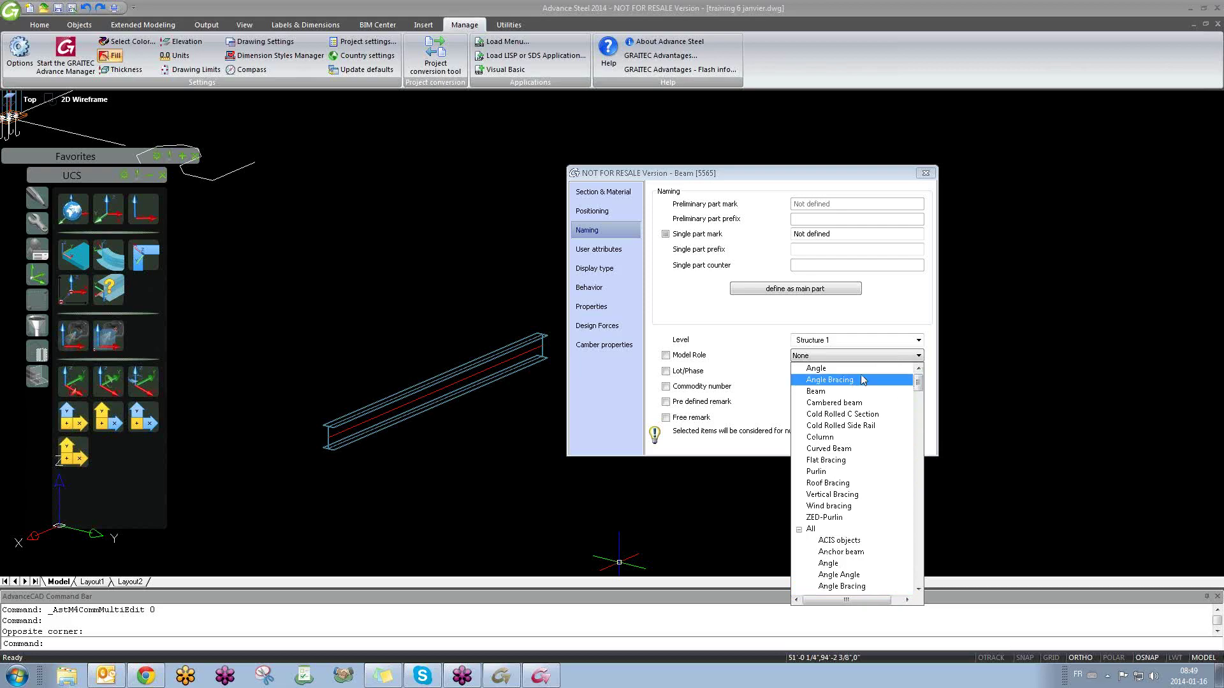
click(800, 529)
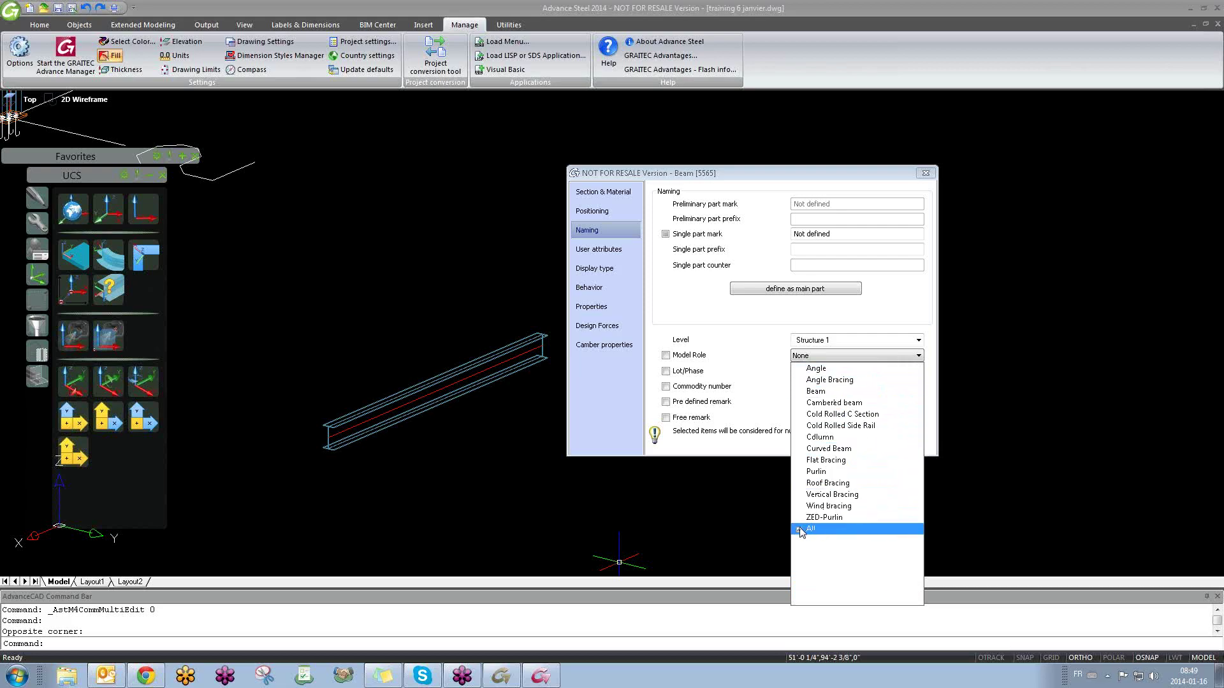
click(799, 529)
click(799, 369)
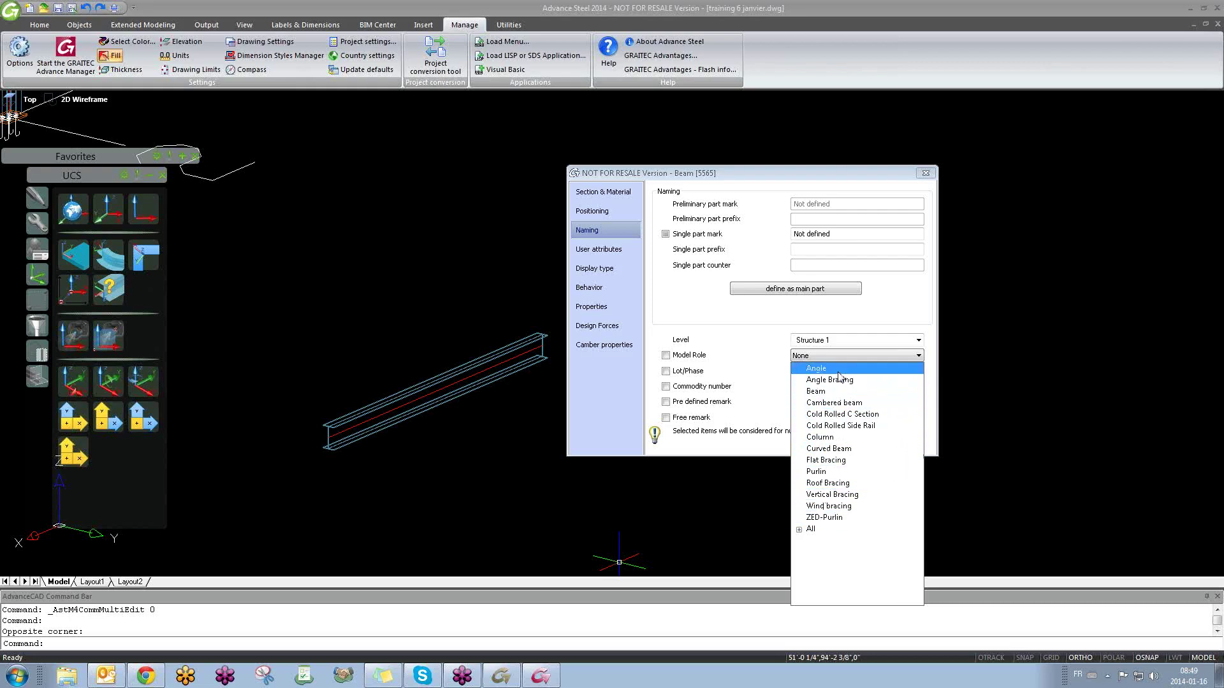
Step: Compare Advance Manager's preferred model role classes with the model roles offered in the beam's naming properties
click(541, 676)
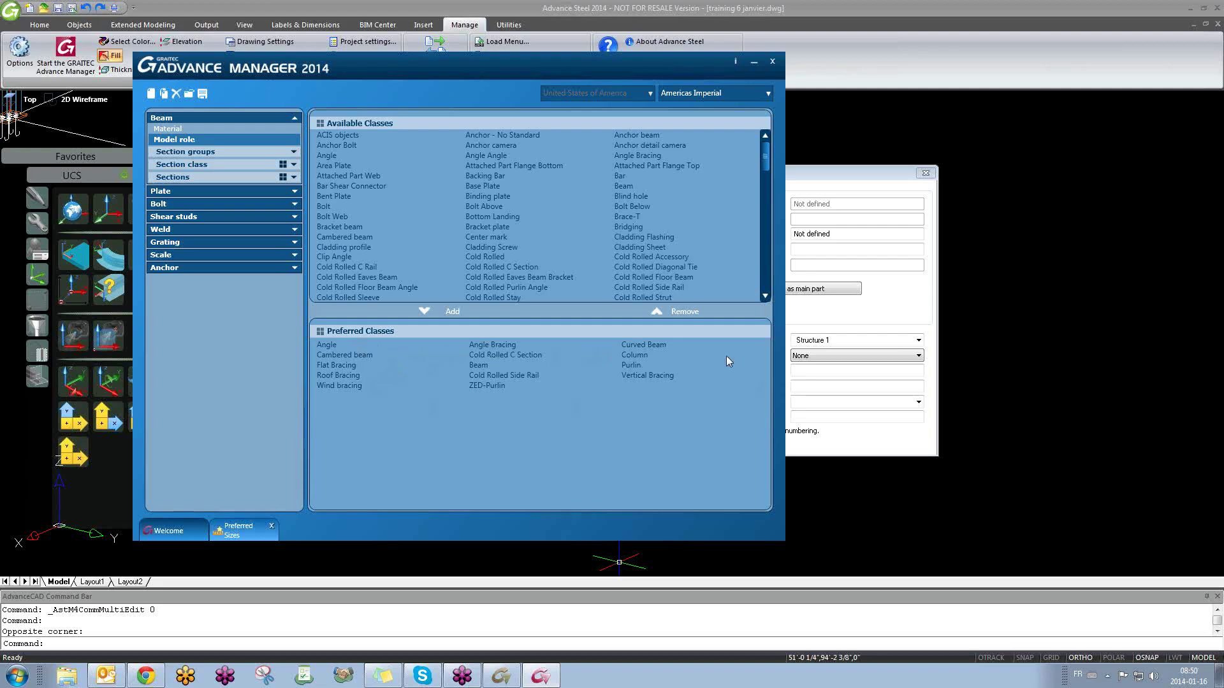
click(836, 355)
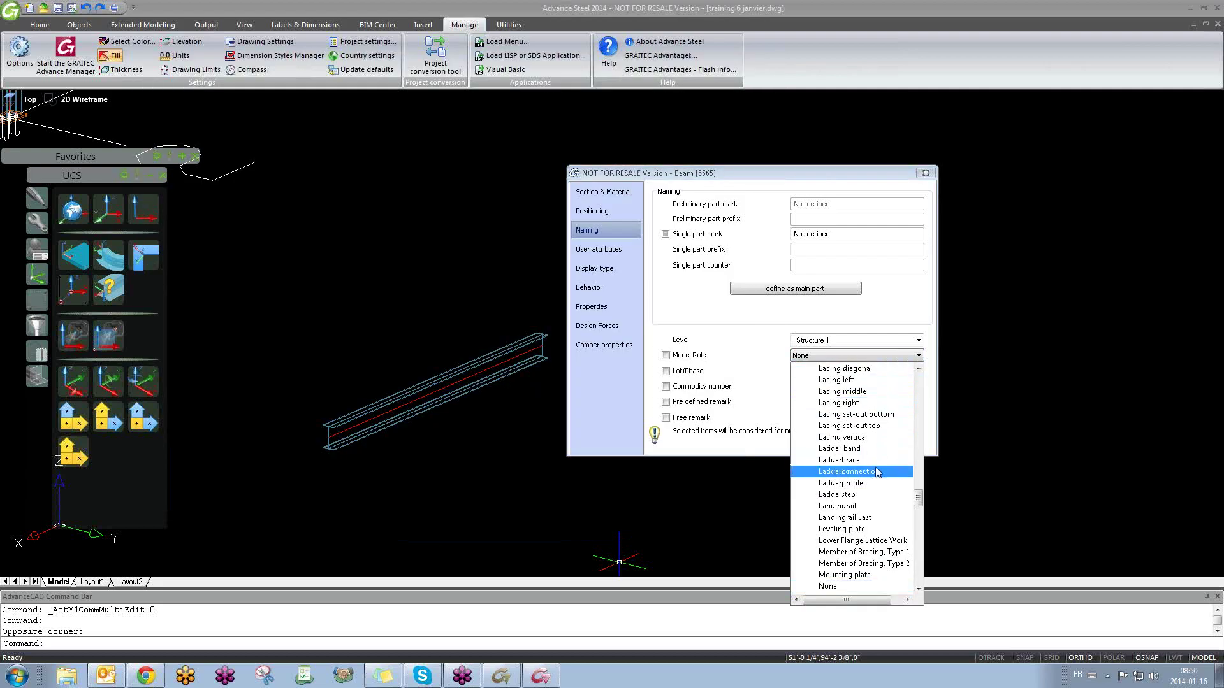
drag(918, 498, 928, 373)
click(800, 530)
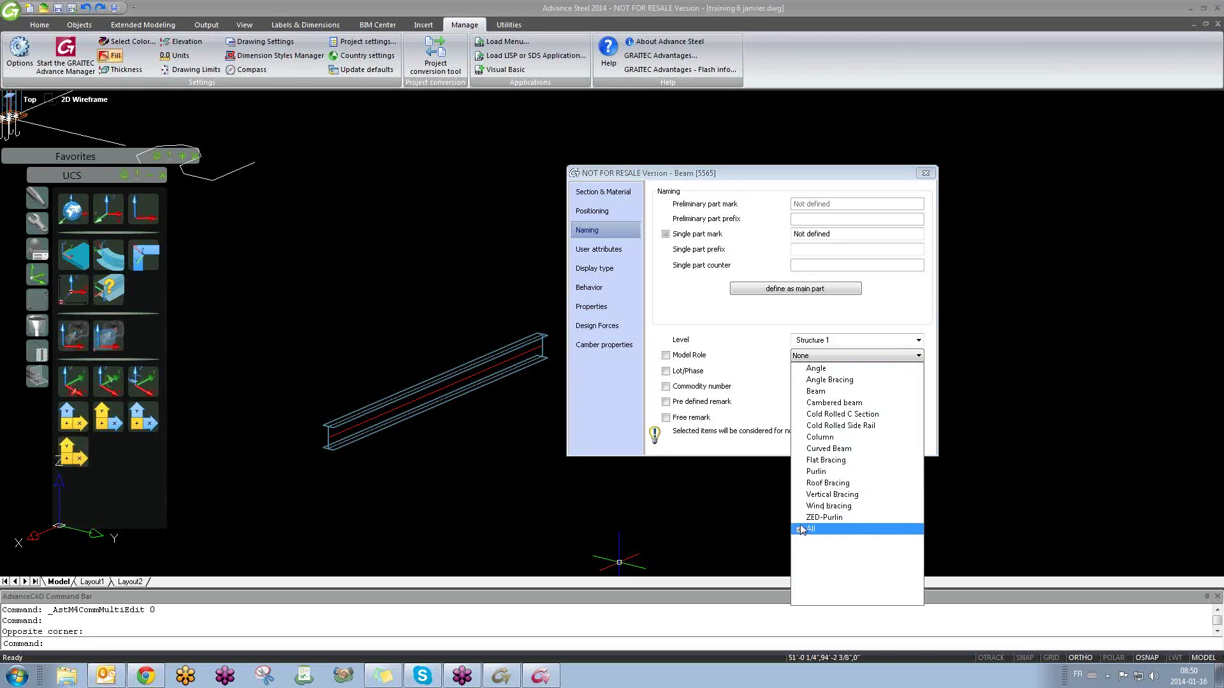
click(800, 524)
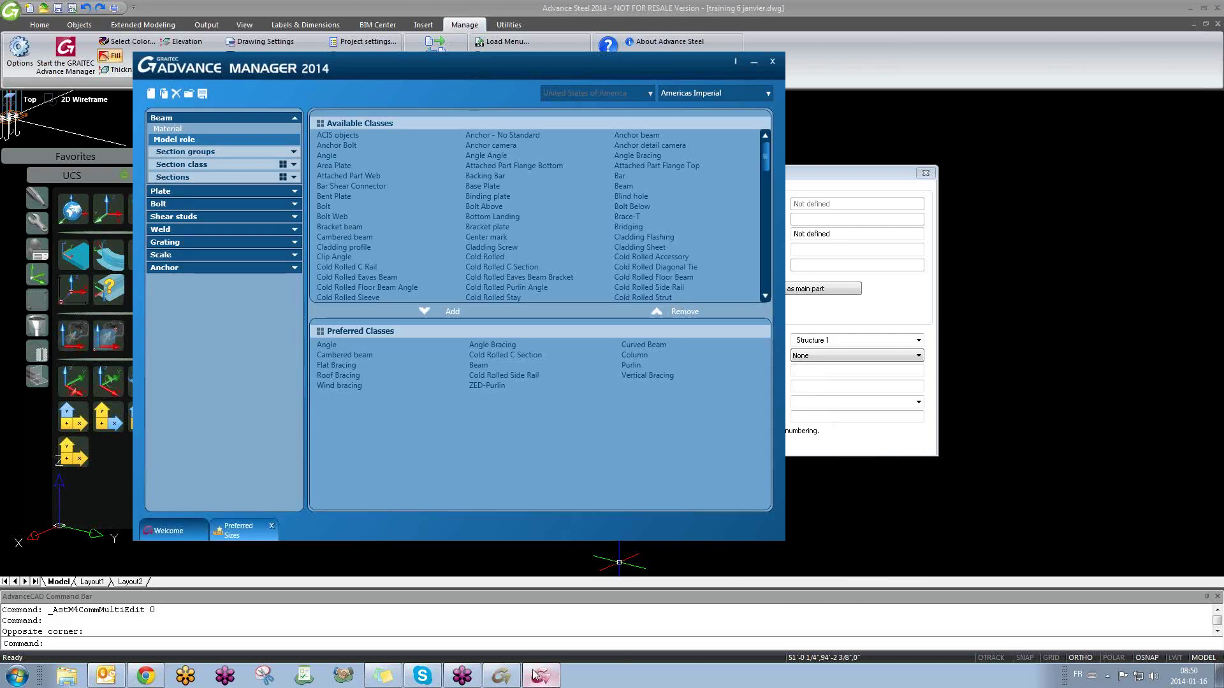
Step: In Advance Manager, display the beam section groups and the available sizes of the 10 zee section
click(294, 152)
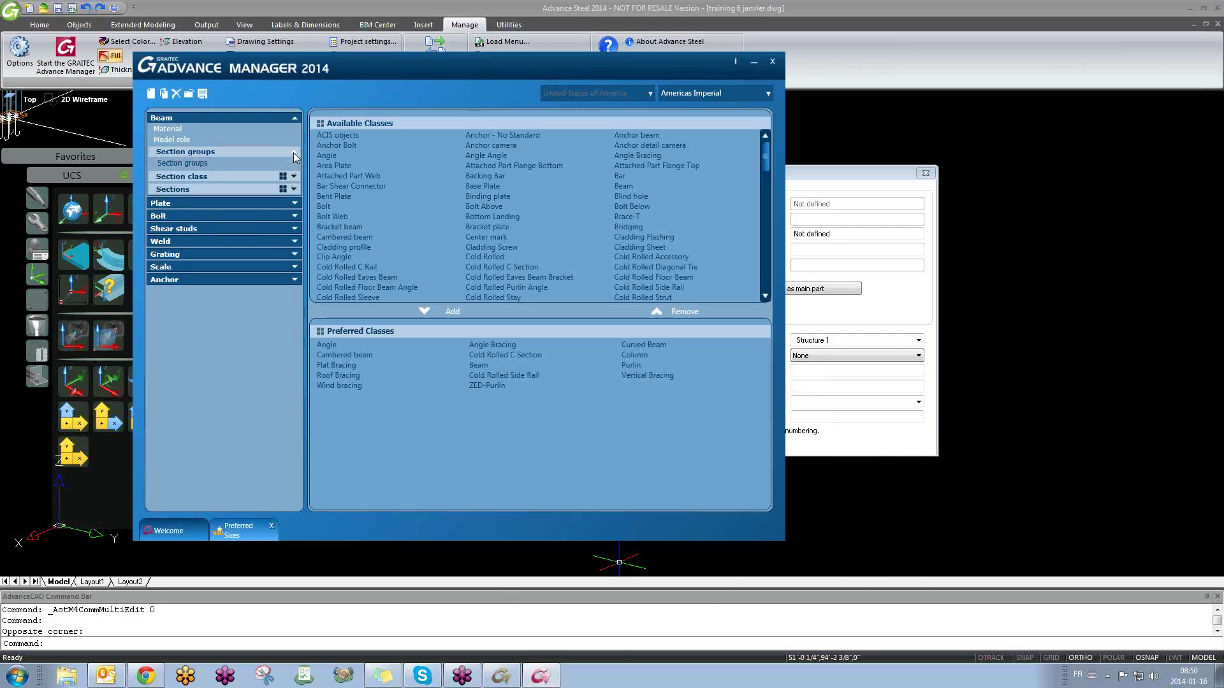
click(199, 164)
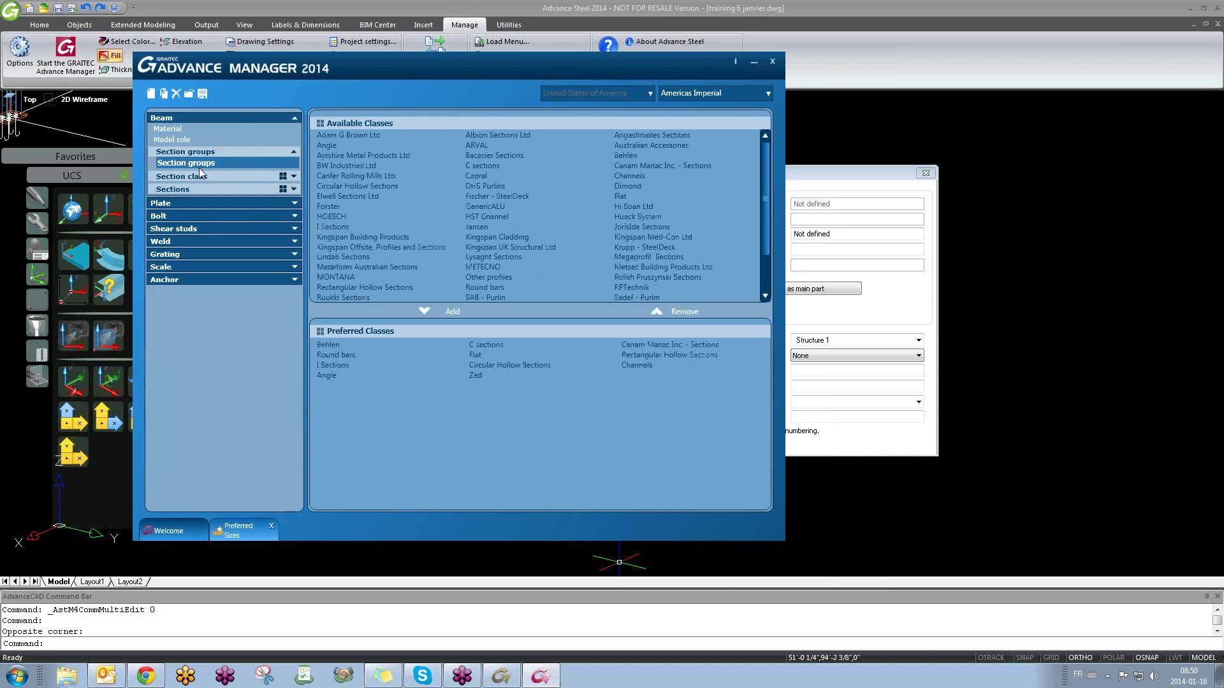
click(204, 177)
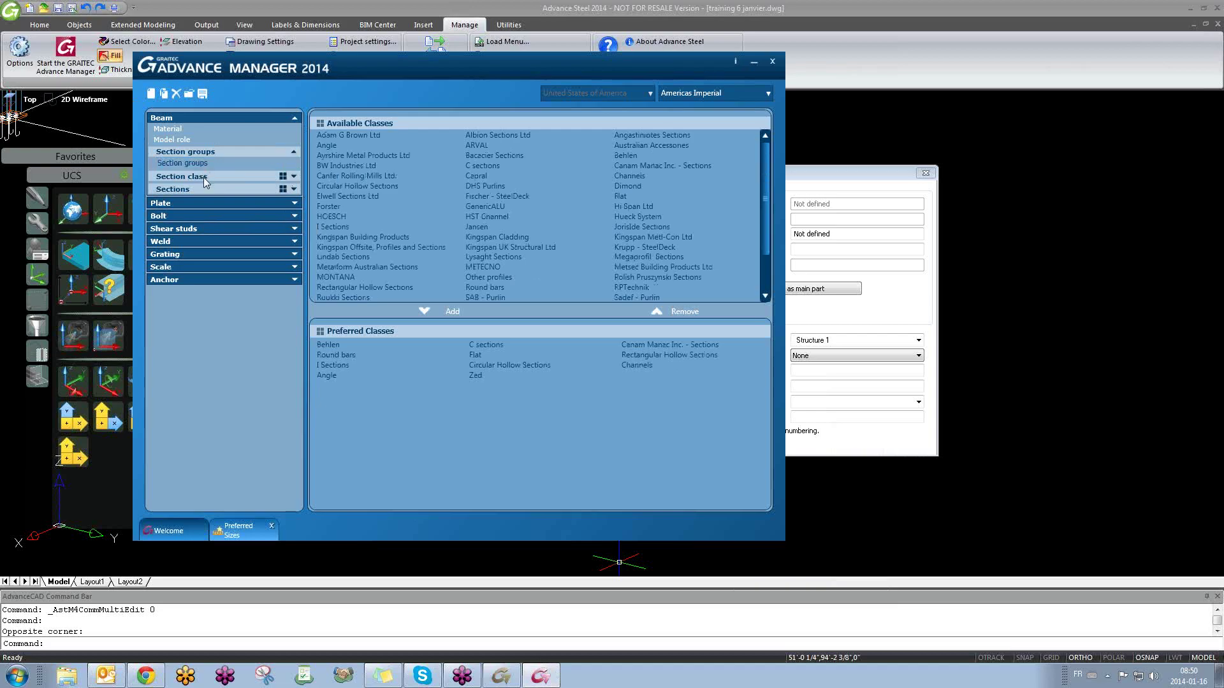
click(283, 177)
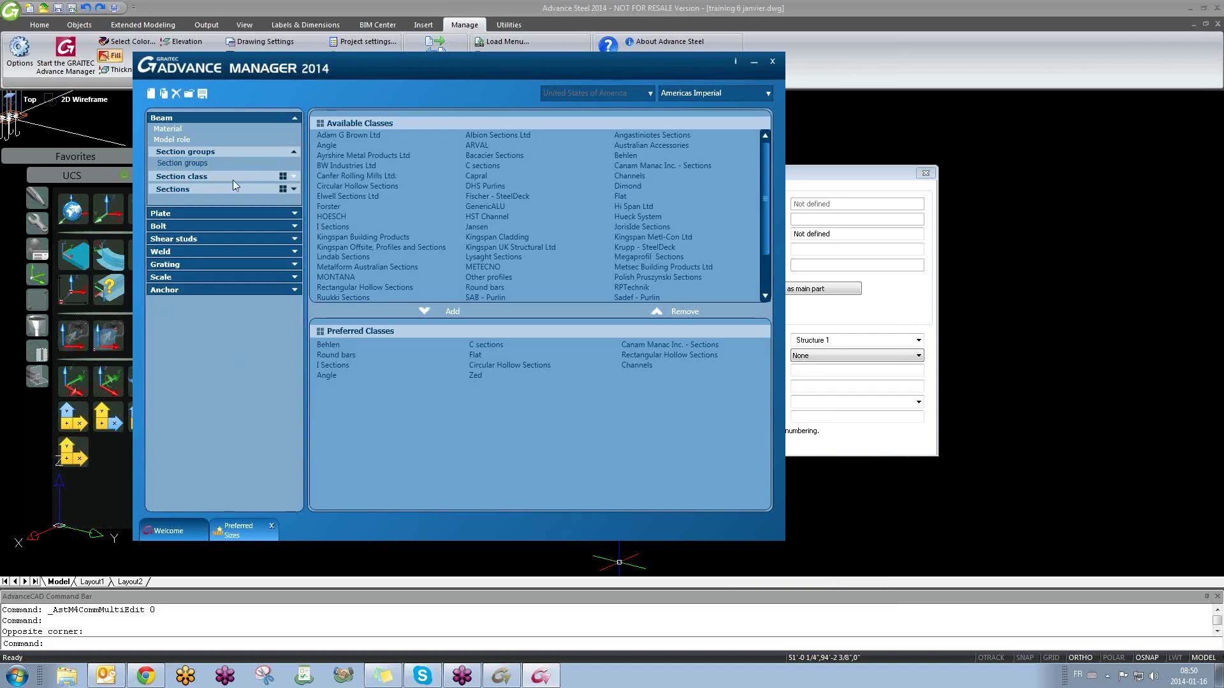
click(290, 189)
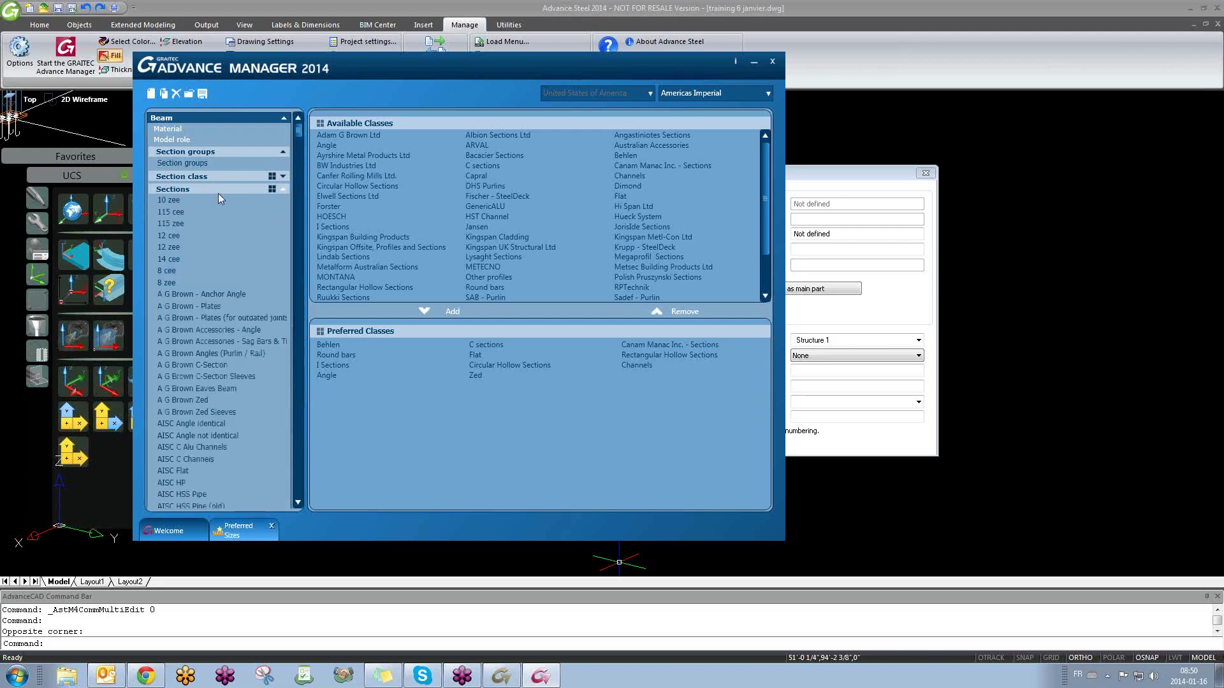
click(179, 200)
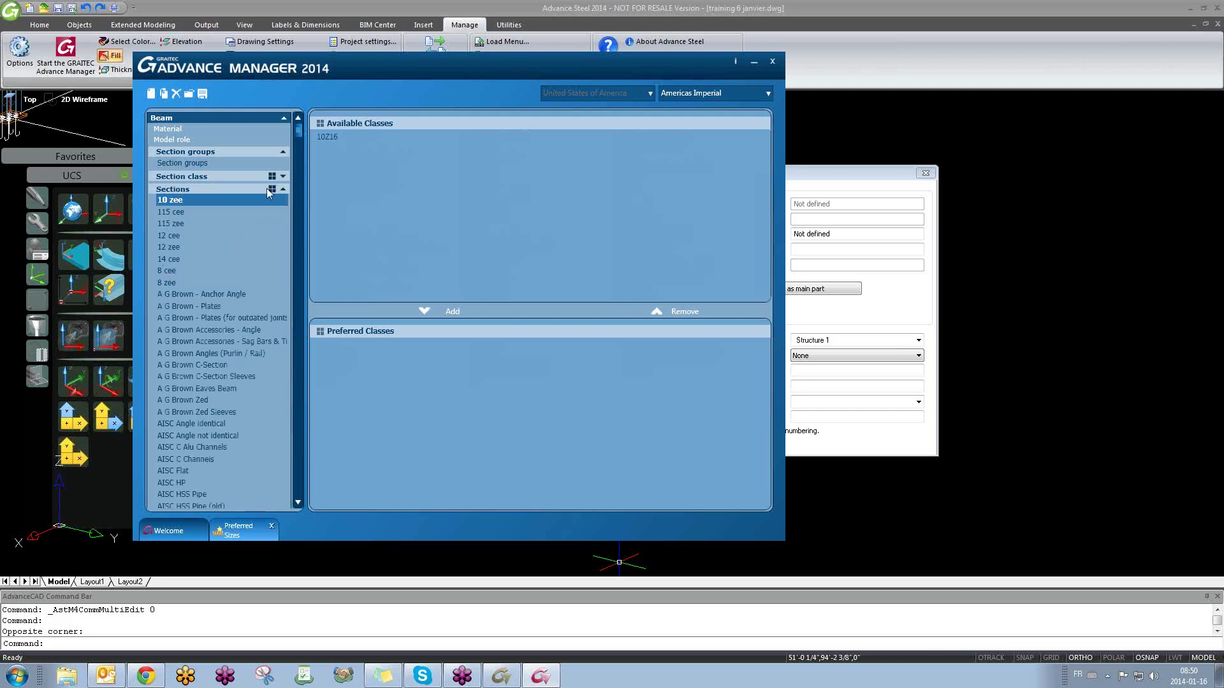
Step: Collapse the sections list, redisplay the available and preferred section groups, and expand the section classes
click(285, 189)
click(288, 178)
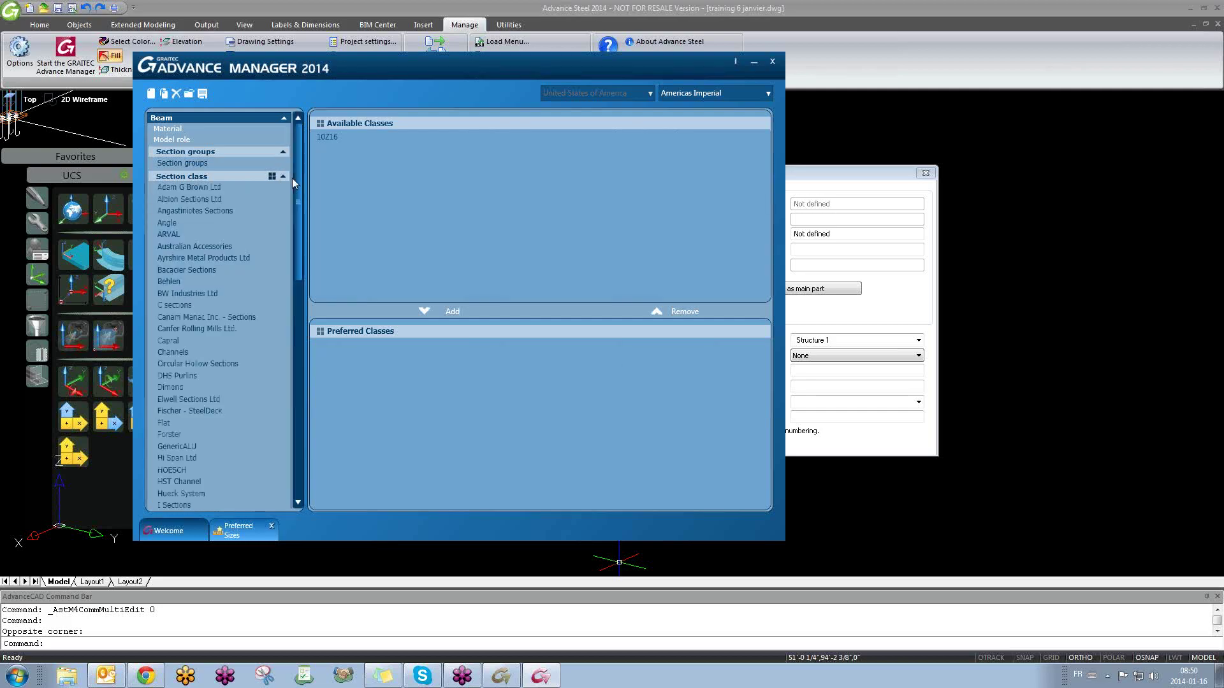
click(284, 176)
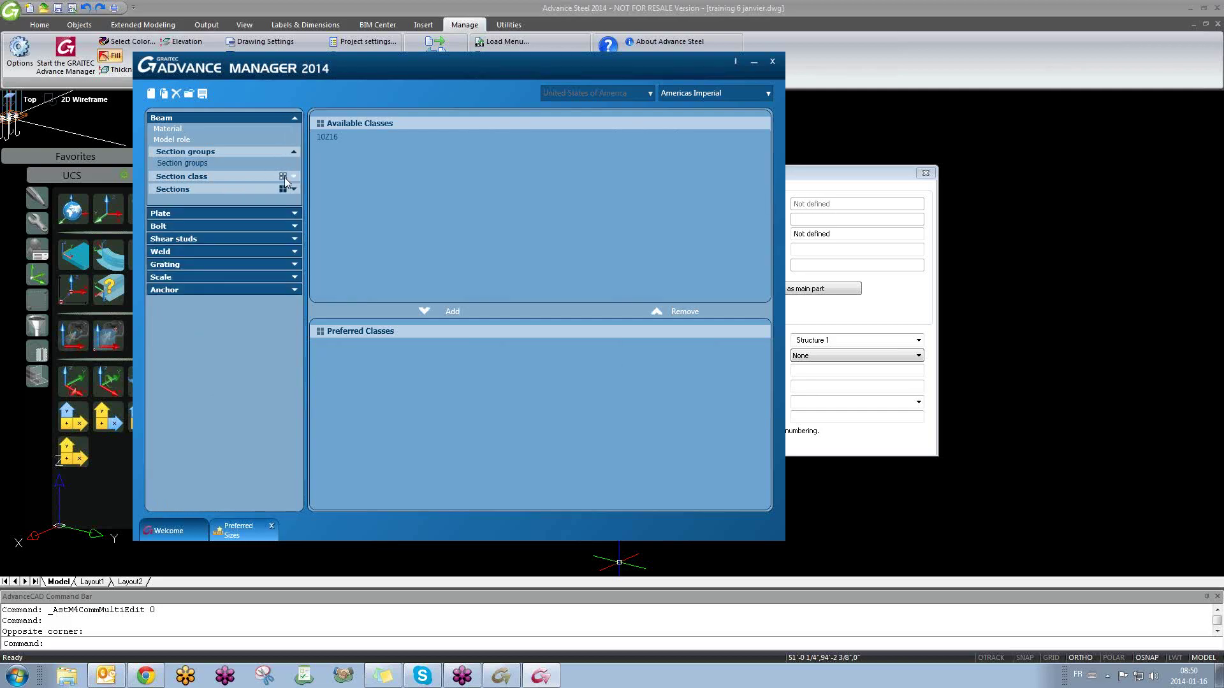
click(183, 163)
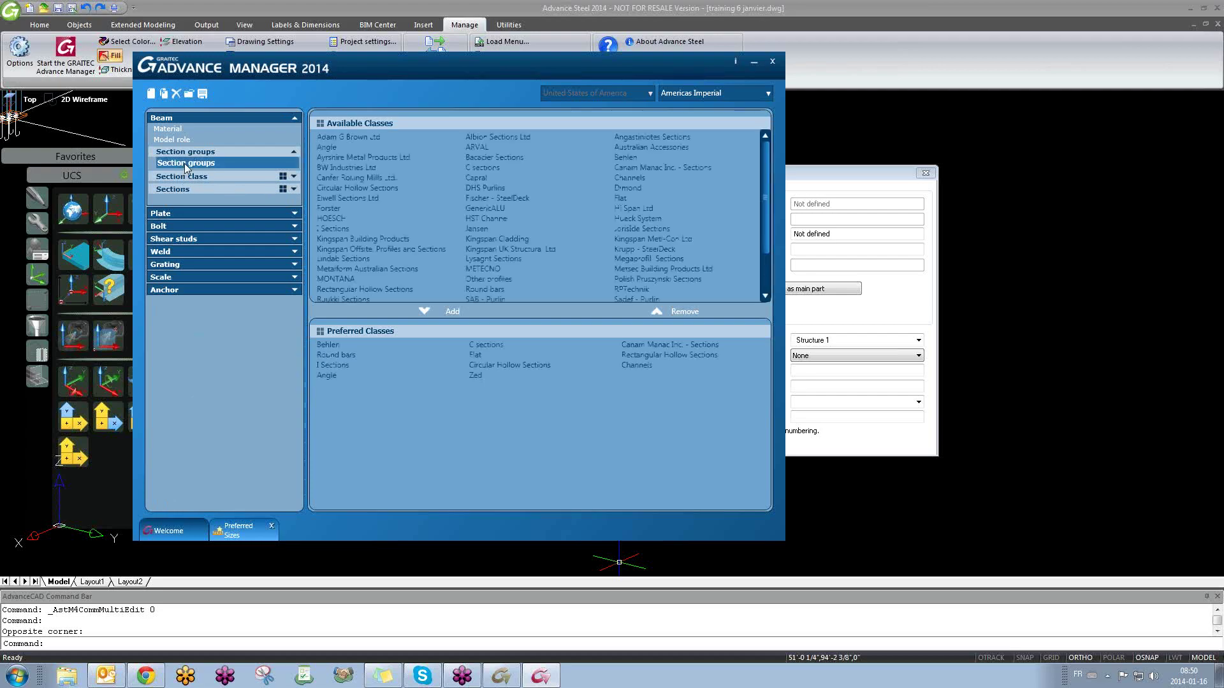
click(294, 177)
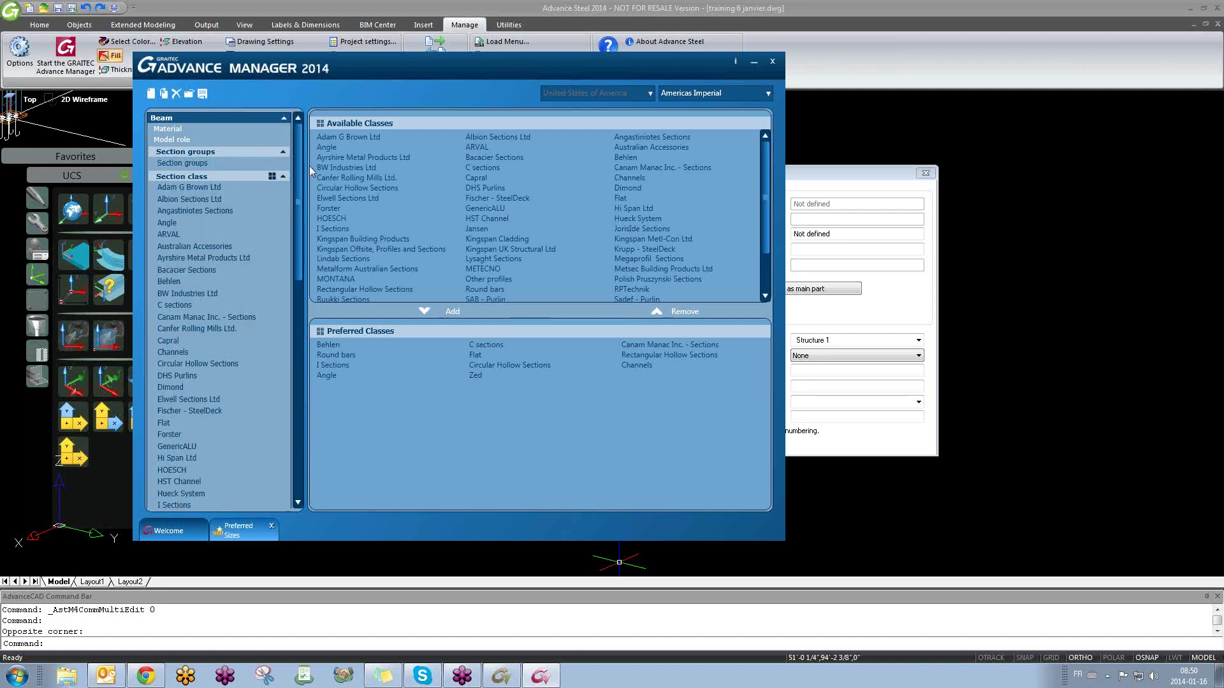
Step: Check which I section classes the beam's section and material properties offer in Advance Steel
click(812, 173)
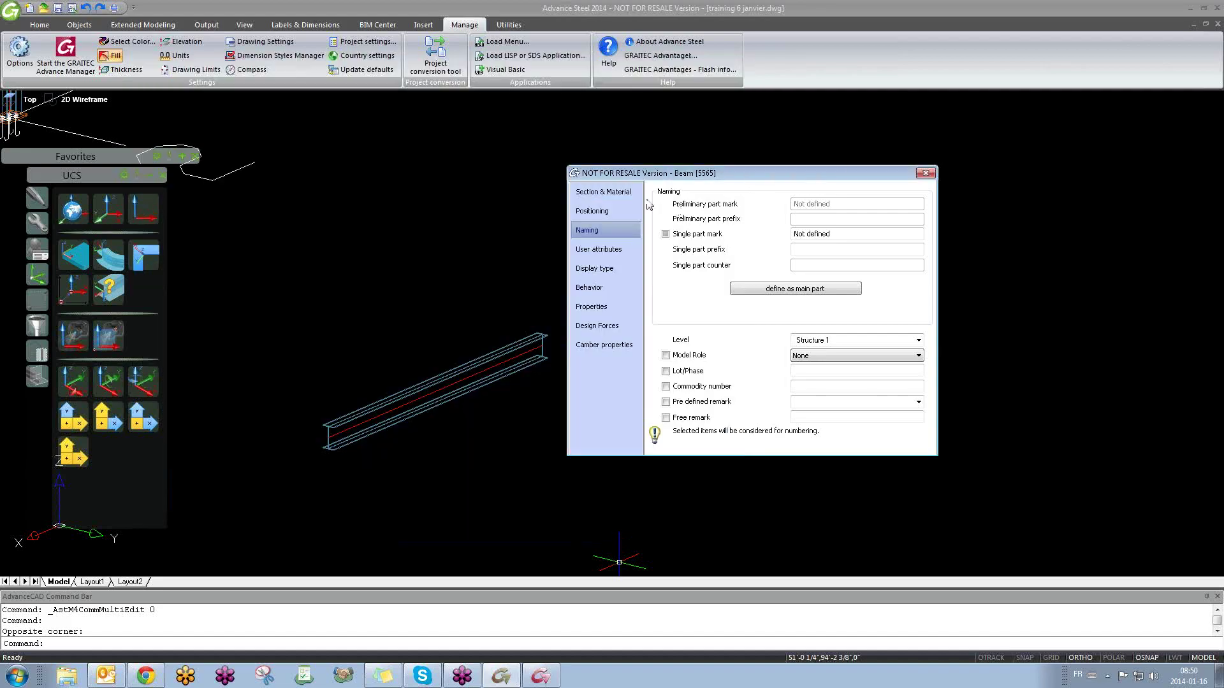
click(603, 192)
click(785, 204)
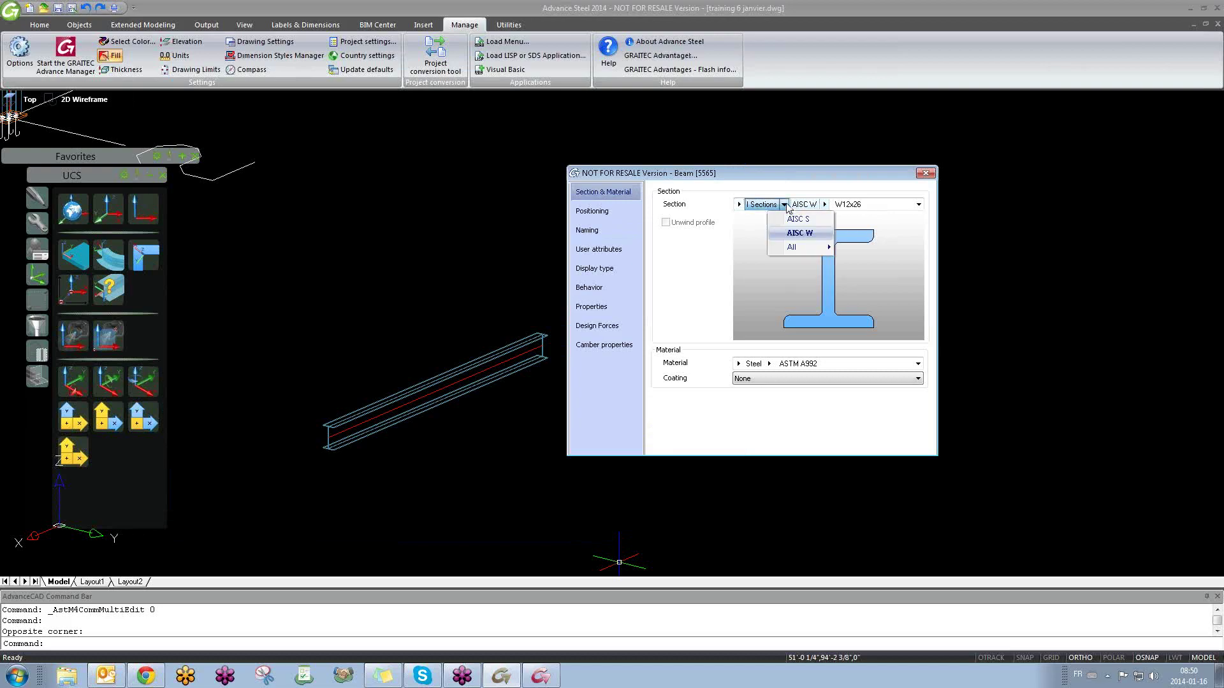
click(781, 179)
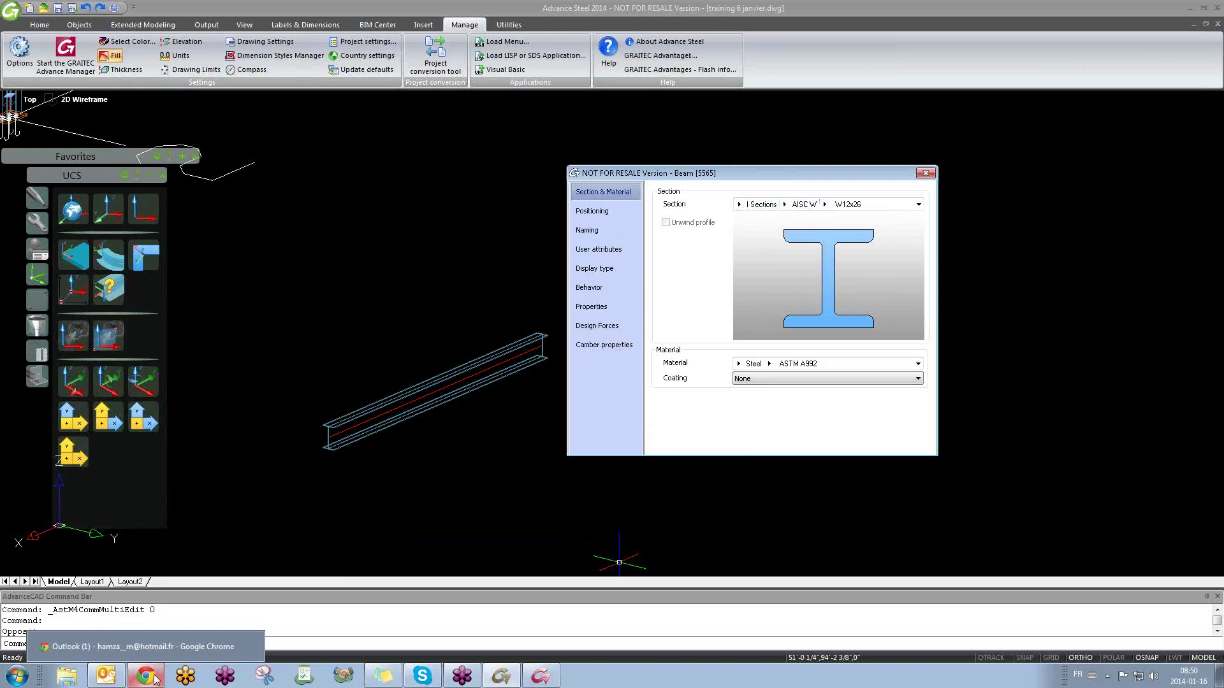
Step: Switch to Advance Manager and display the available and preferred classes of the I Sections section class
click(541, 676)
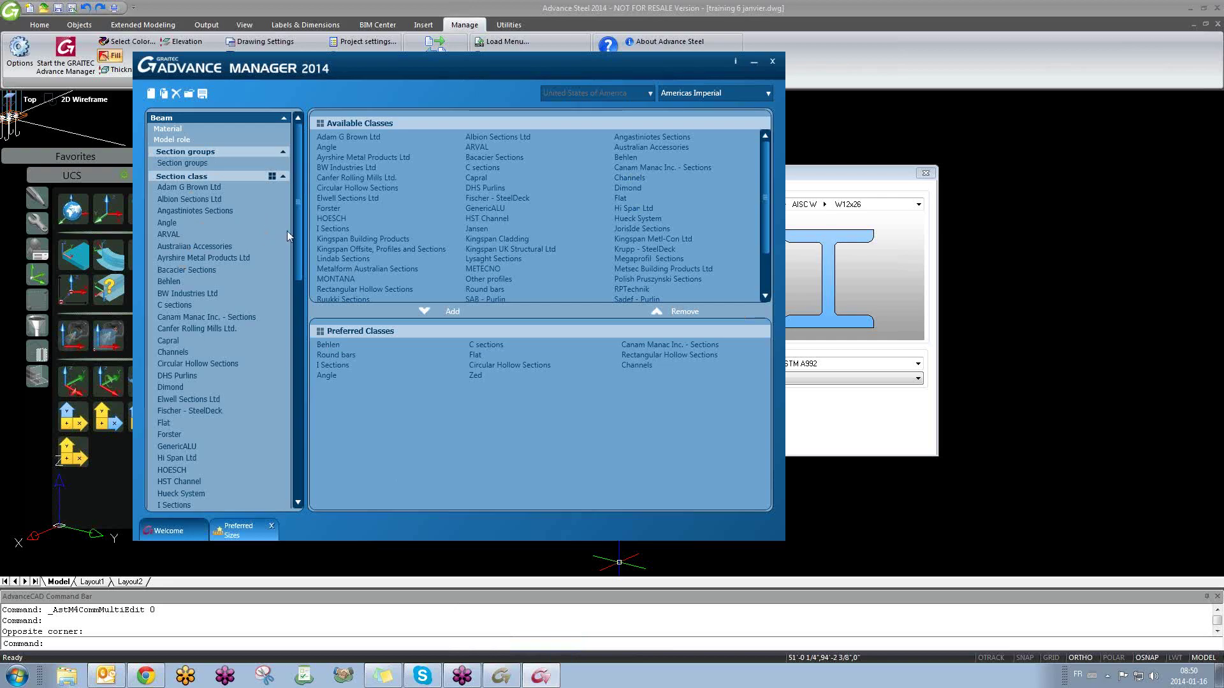
drag(295, 216, 296, 256)
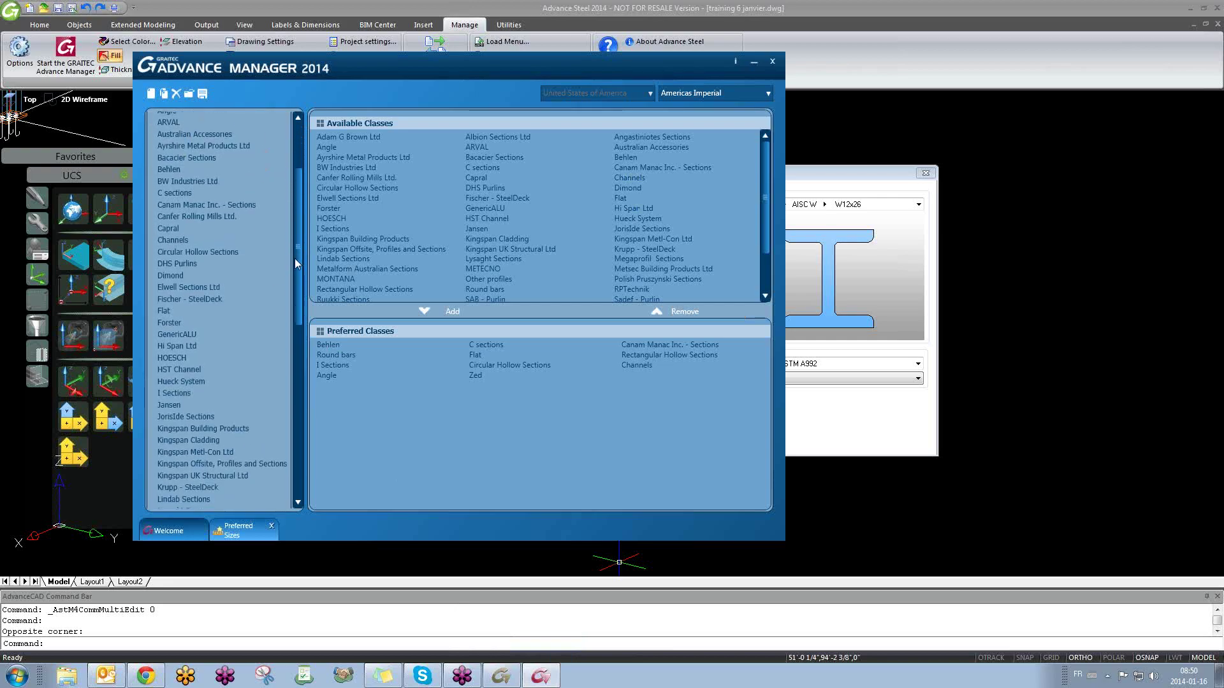
click(171, 393)
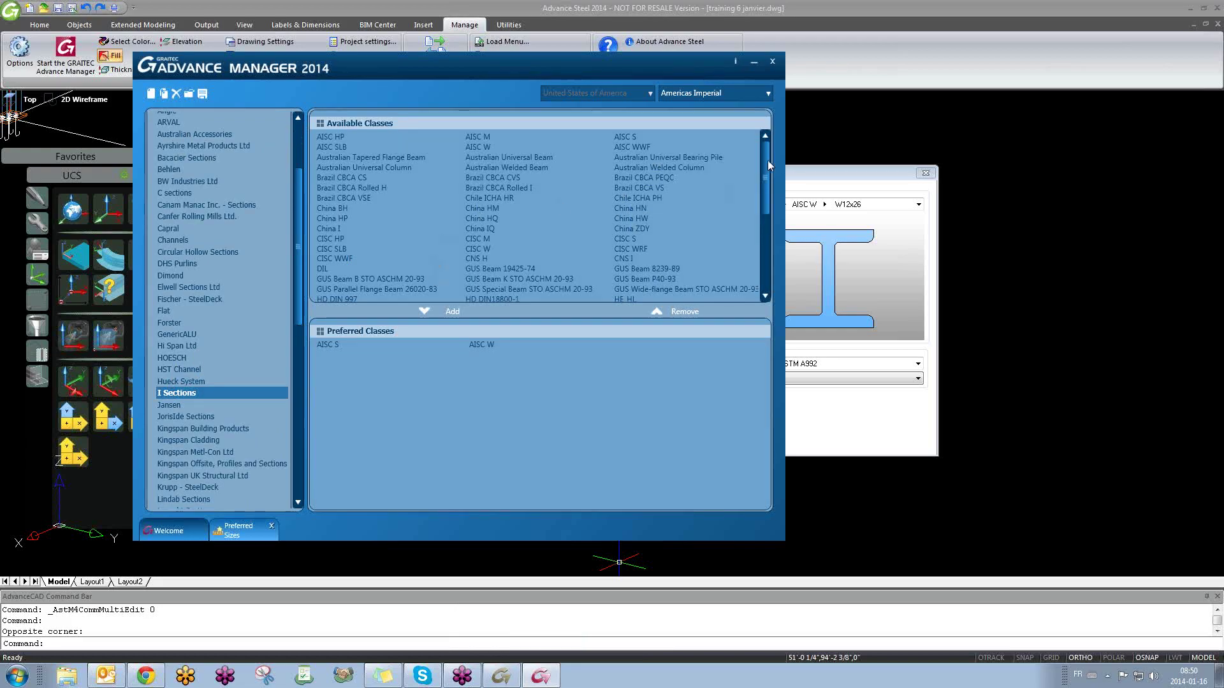
drag(767, 155, 649, 145)
Step: Return to the beam's properties in Advance Steel and compare the offered I section classes with the preferred ones
click(787, 173)
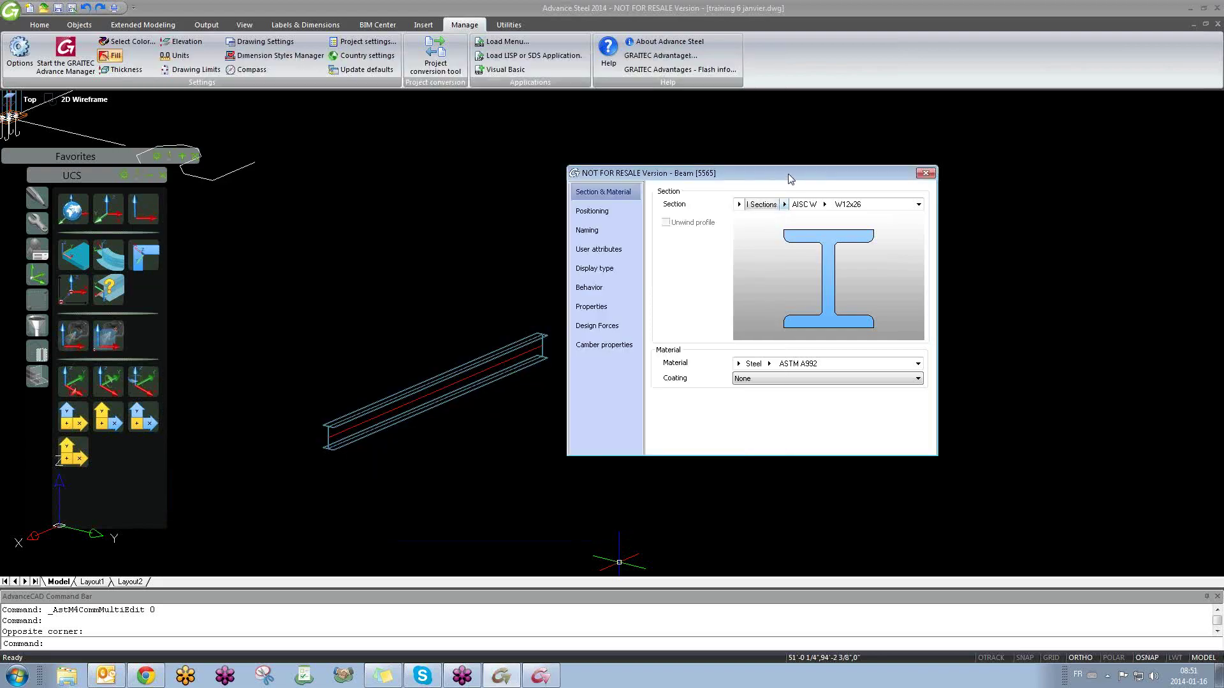
click(739, 204)
click(774, 207)
click(785, 205)
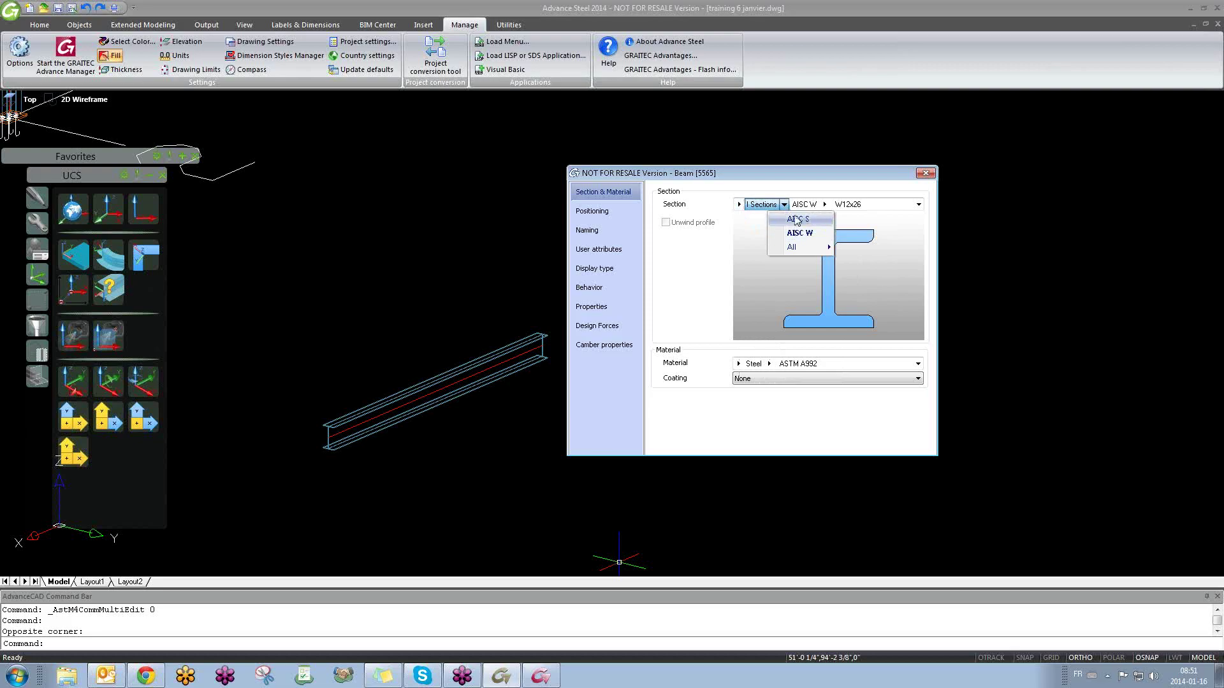
mouse_move(797, 247)
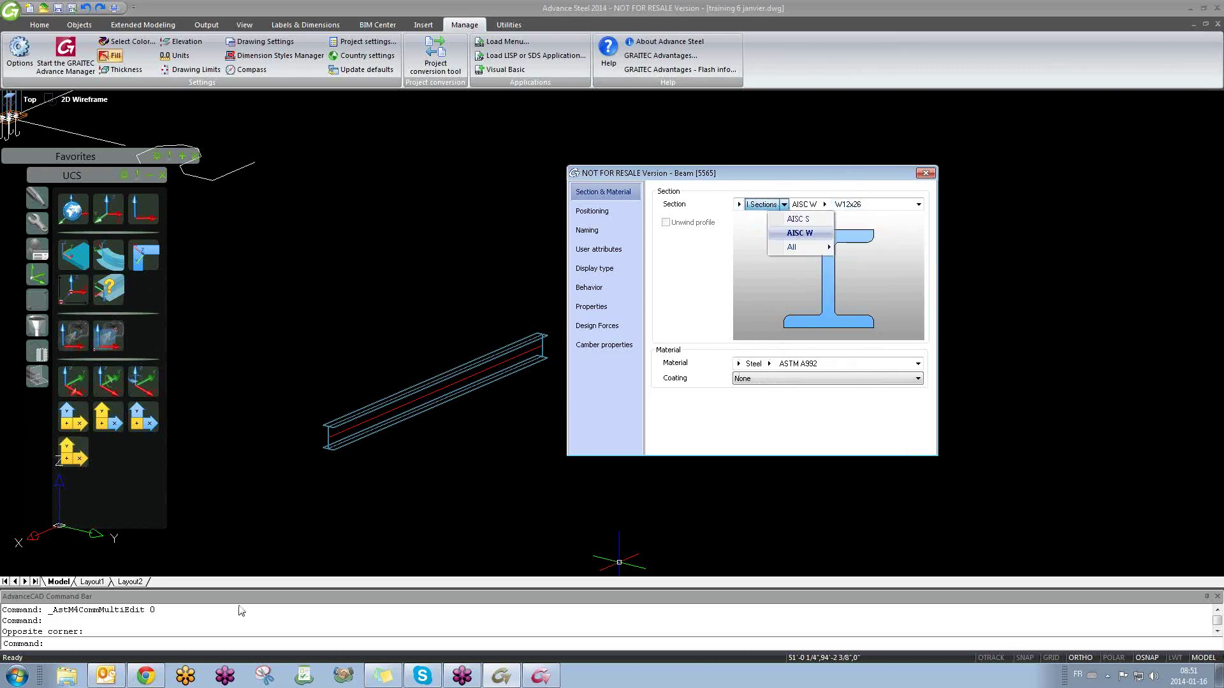
click(148, 675)
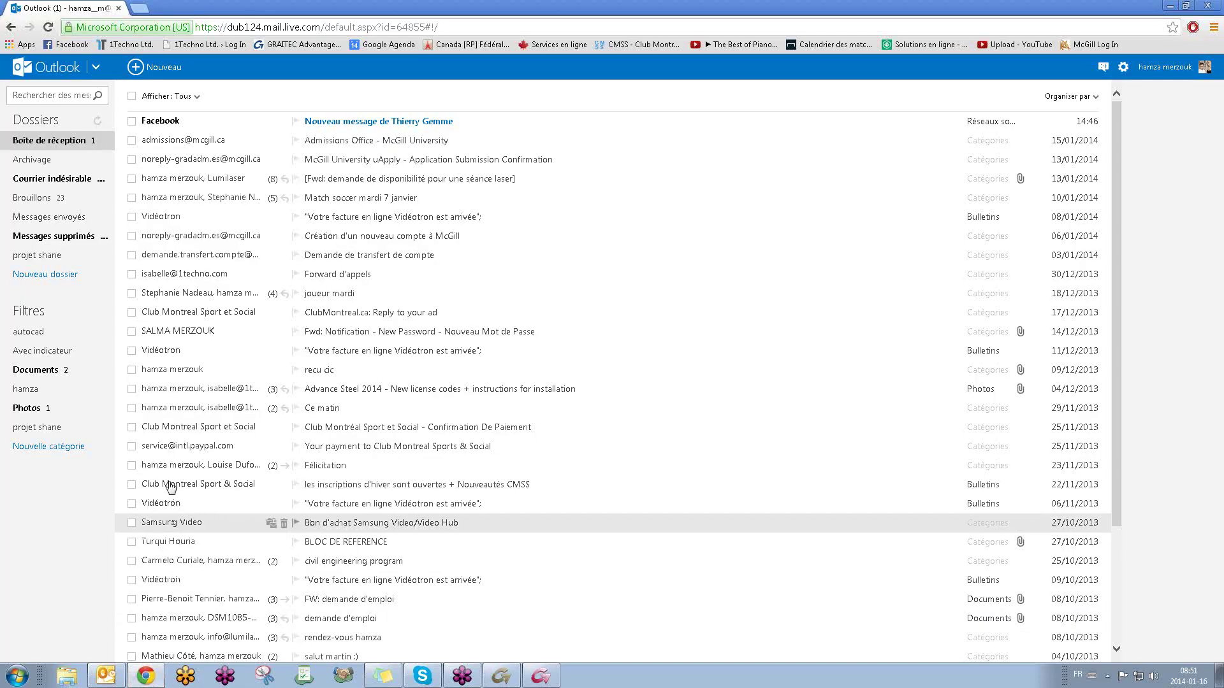
click(158, 676)
Step: Switch to Advance Manager, collapse the section classes, and display the available and preferred sizes of the AISC W section
click(546, 681)
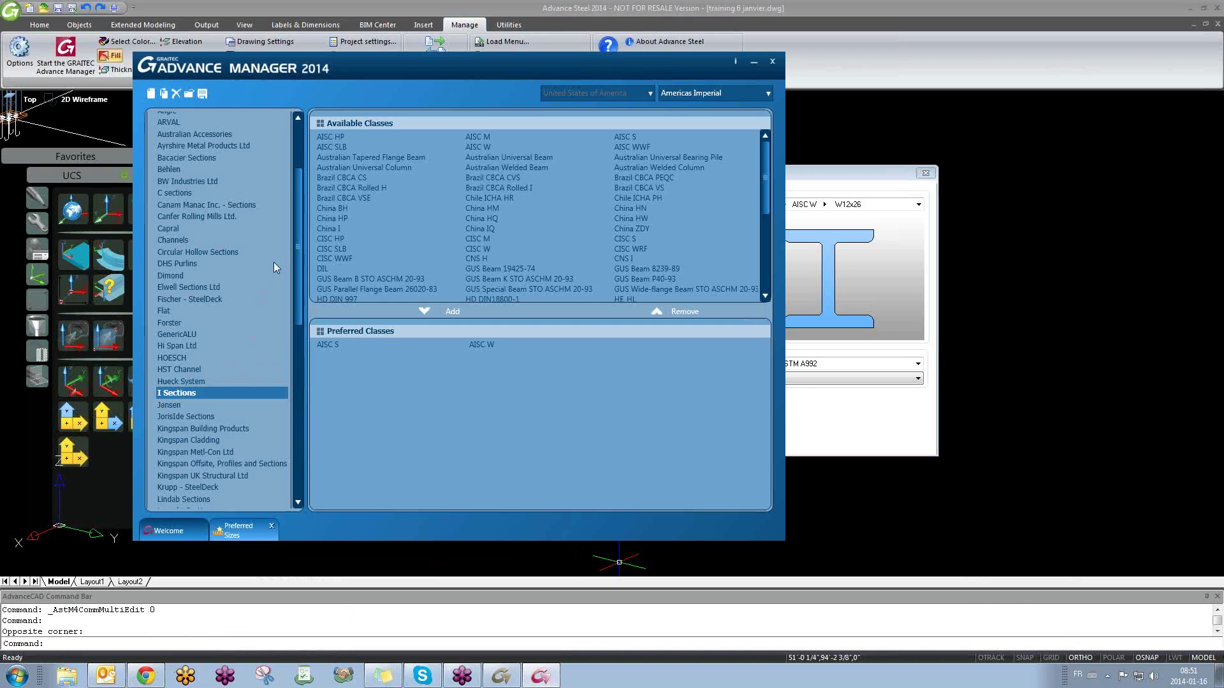
scroll(302, 222, up, 5)
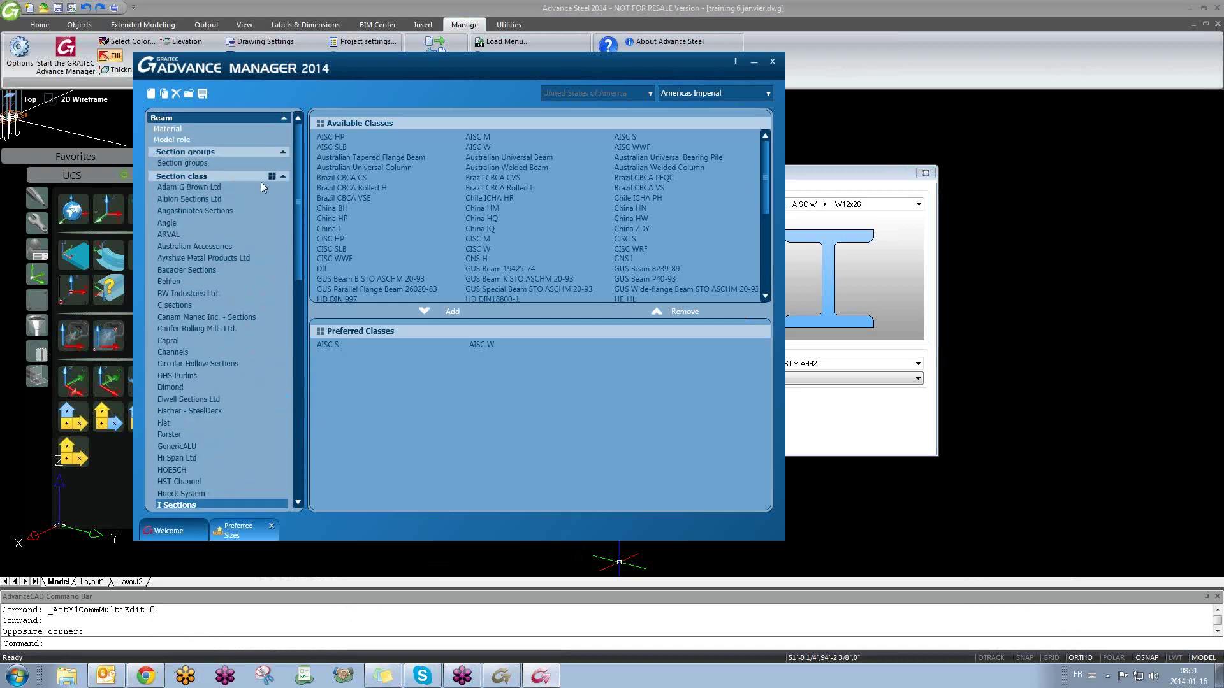
click(283, 176)
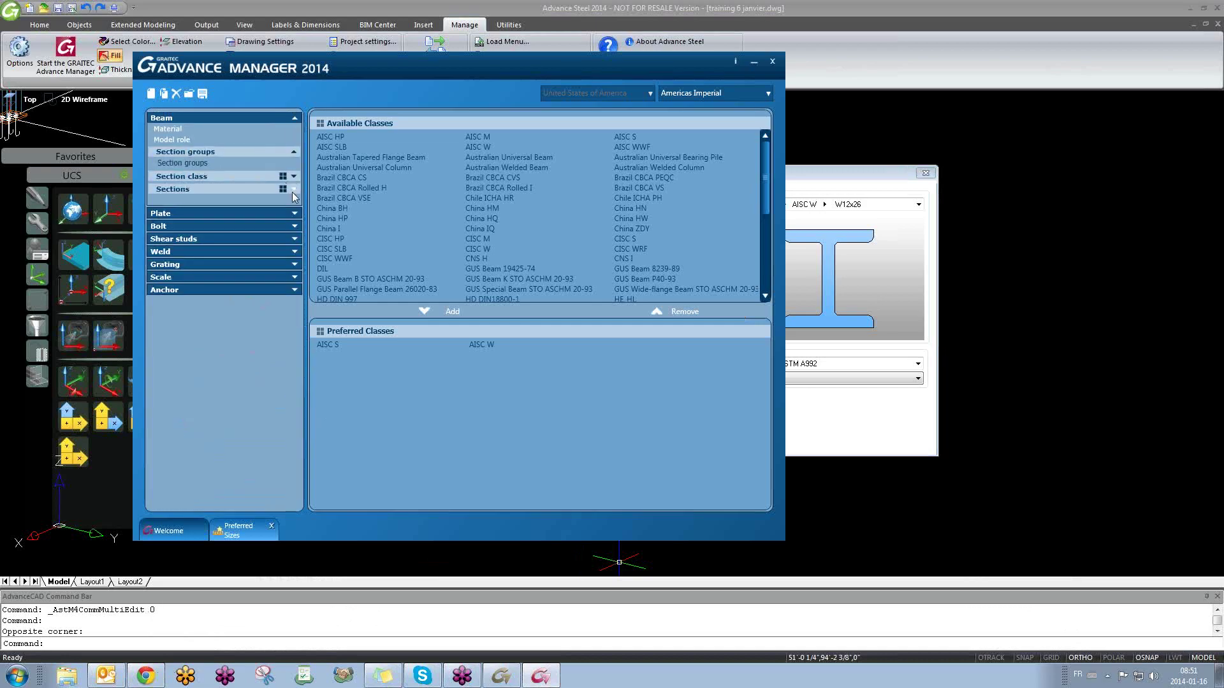
click(293, 190)
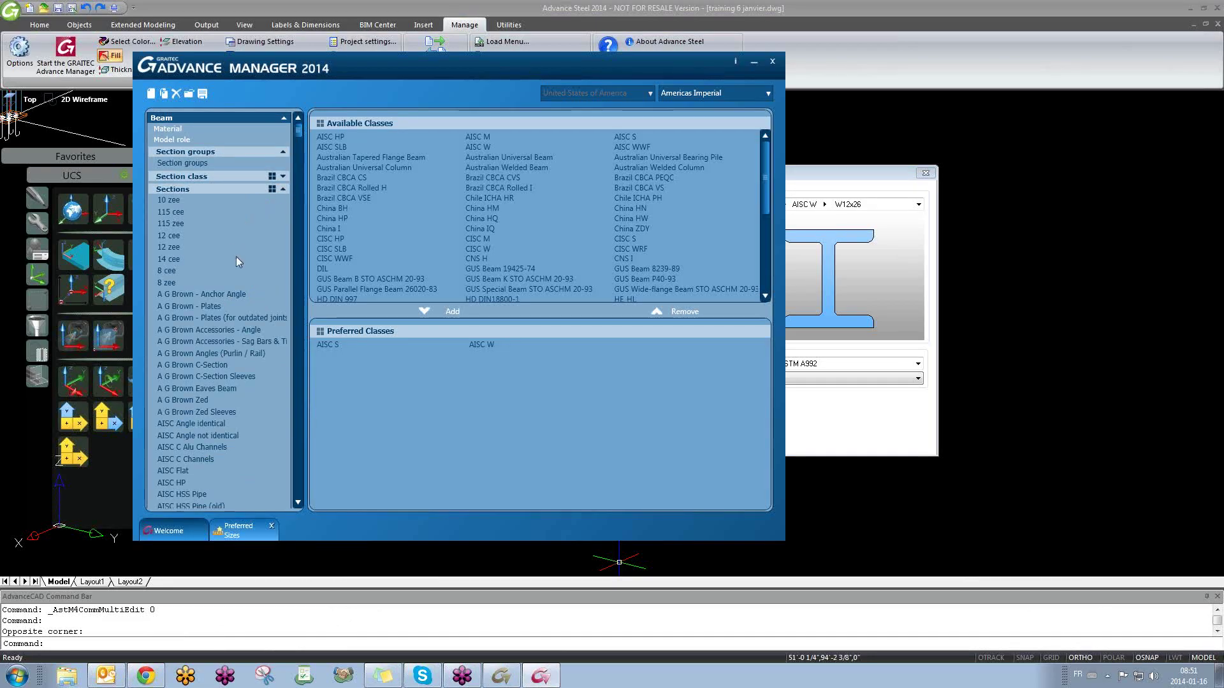
scroll(298, 143, down, 7)
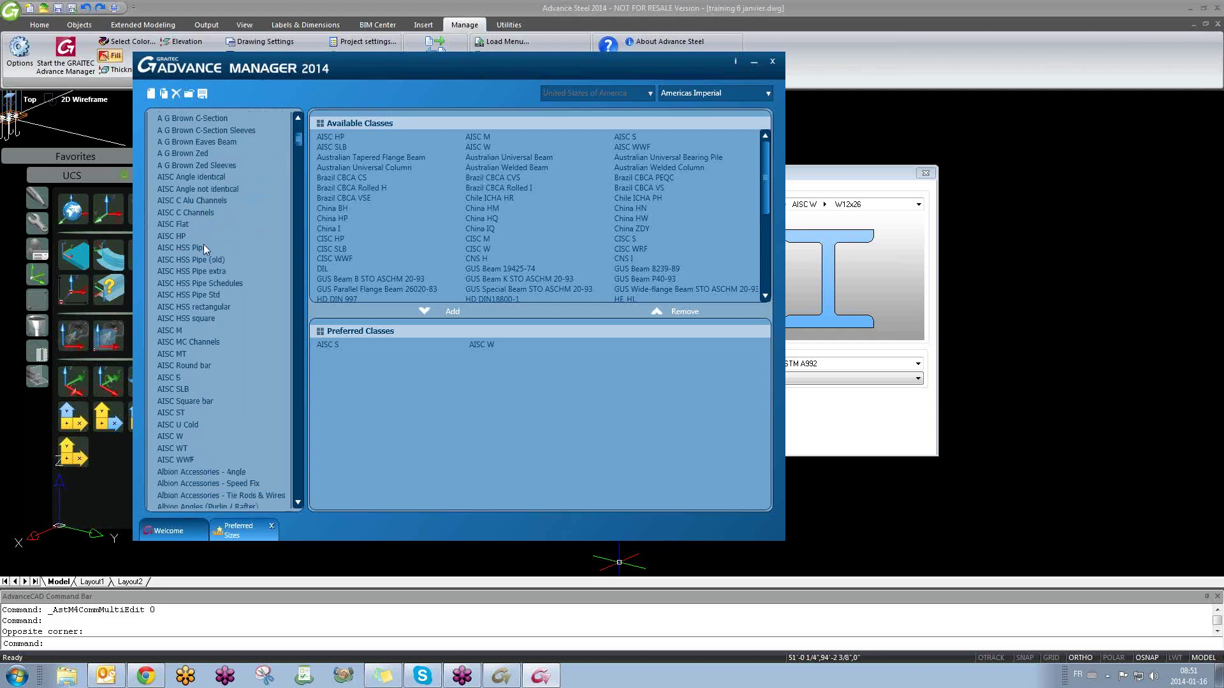
click(166, 437)
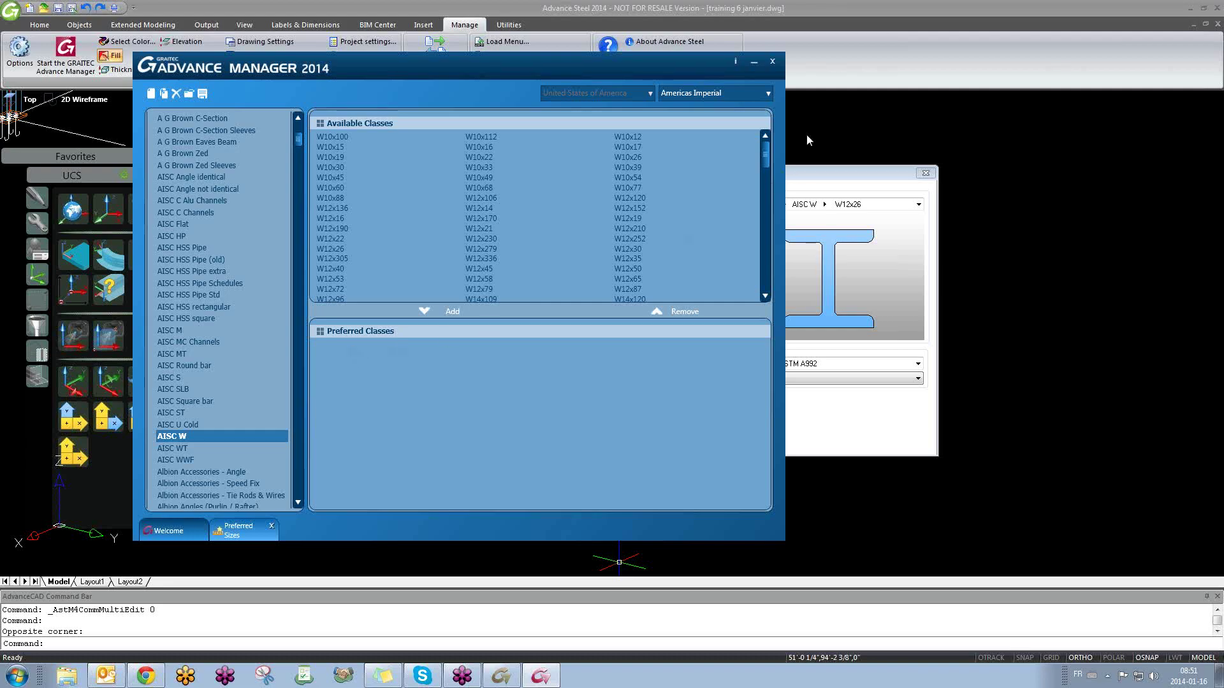
Step: Return to Advance Steel and examine the full list of AISC W sizes offered in the beam's section properties
click(822, 167)
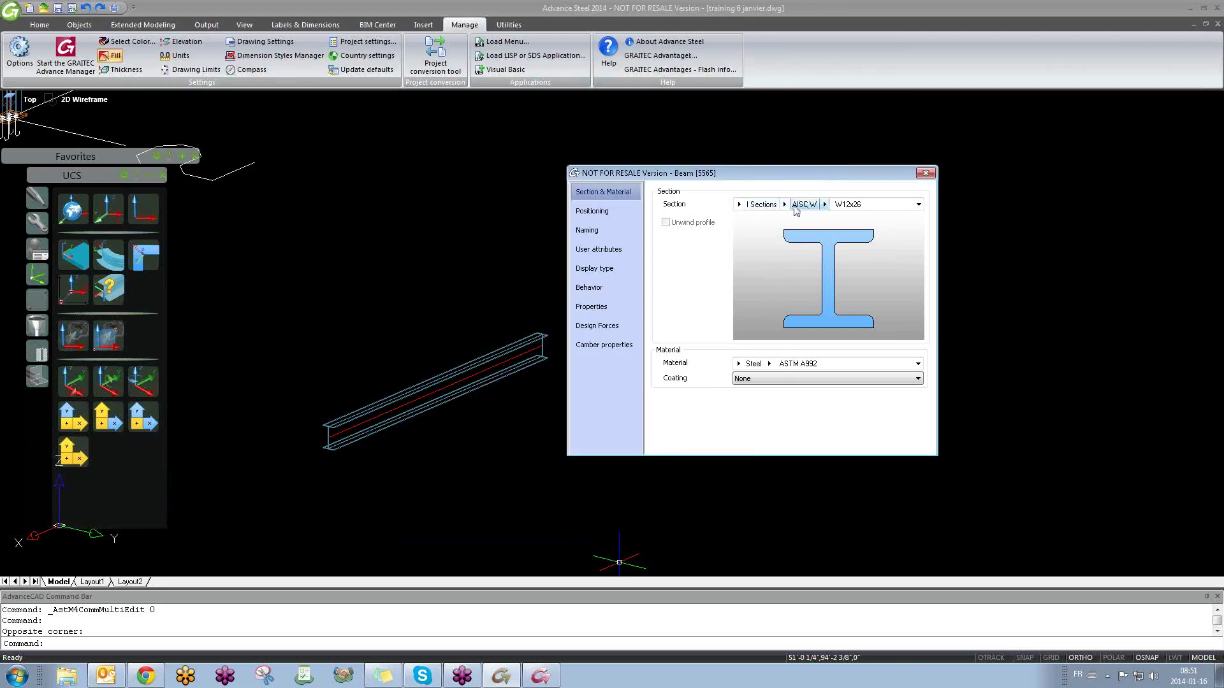
click(825, 206)
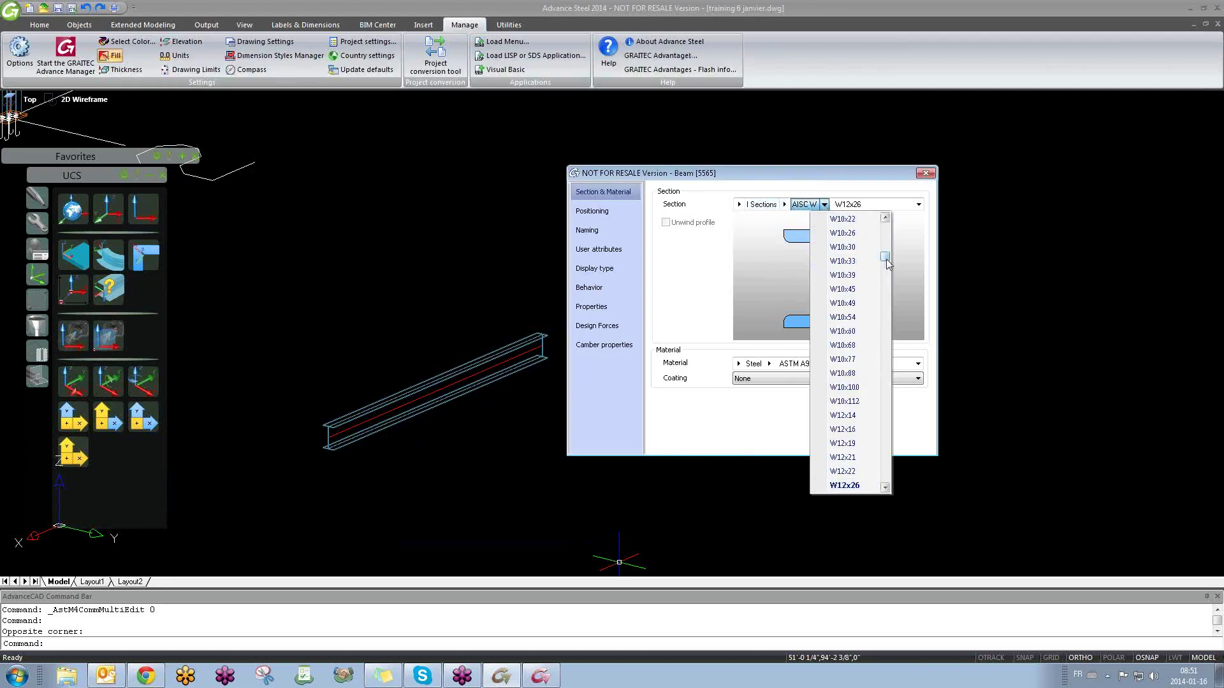
drag(886, 261, 891, 490)
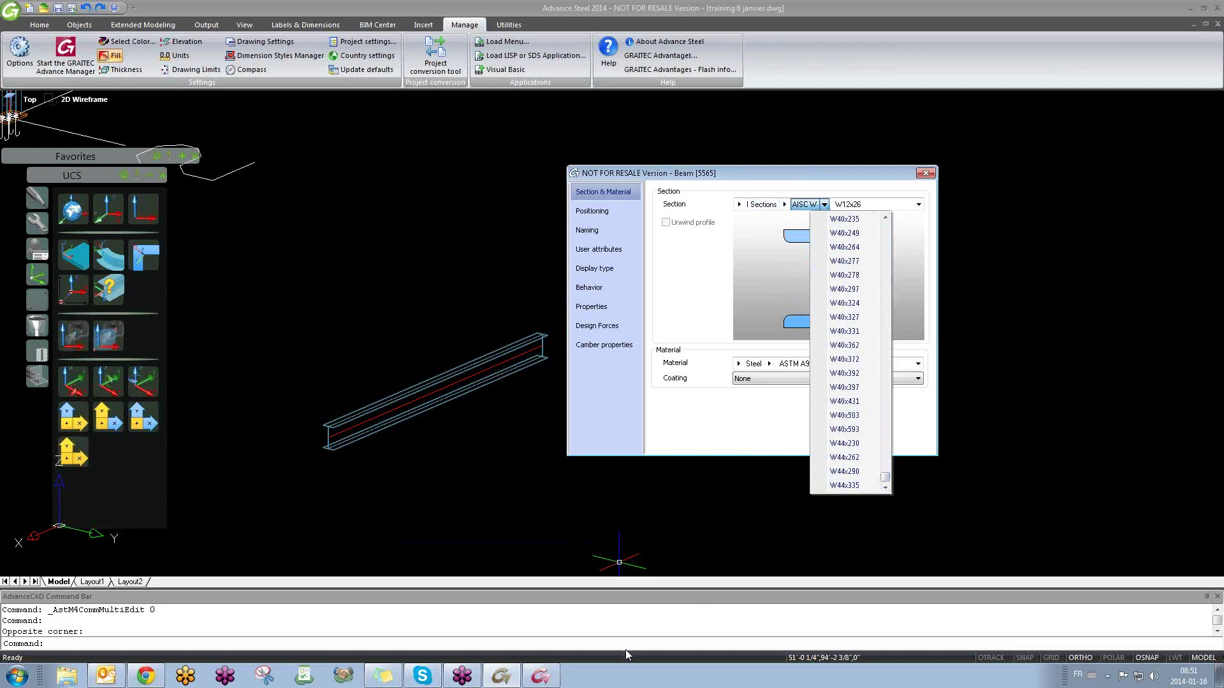
Step: In Advance Manager, add W12x279, W12x170 and W12x79 to the preferred sizes of the AISC W section
click(532, 677)
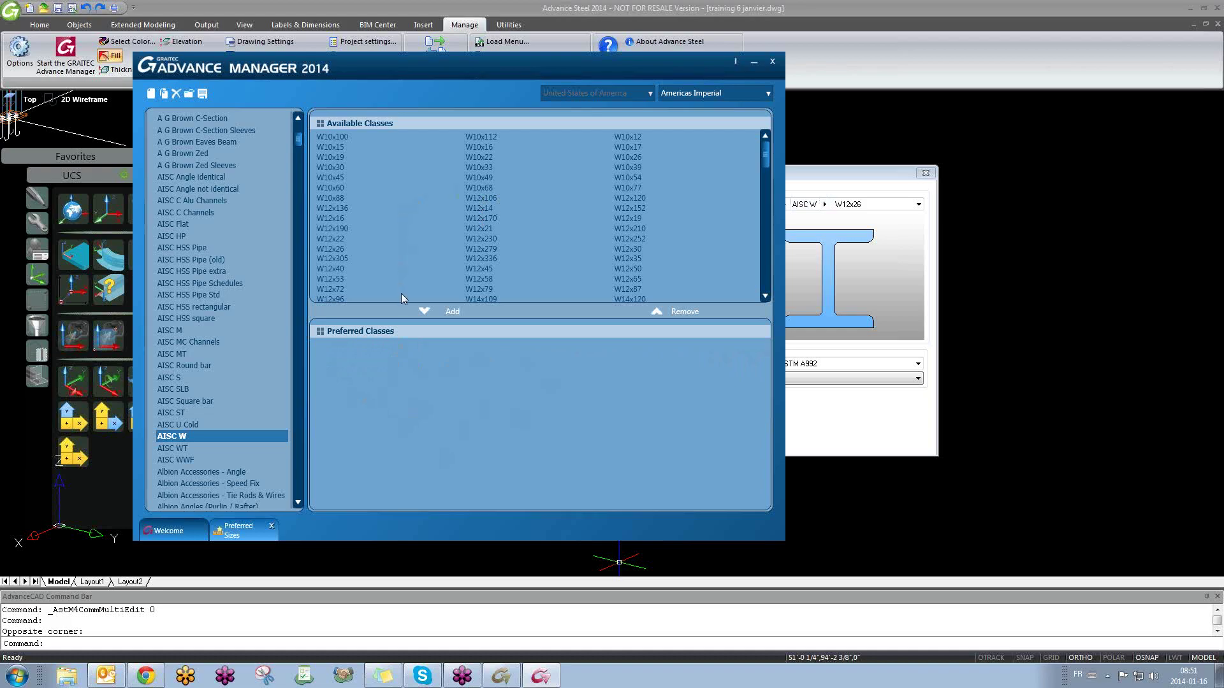
click(484, 250)
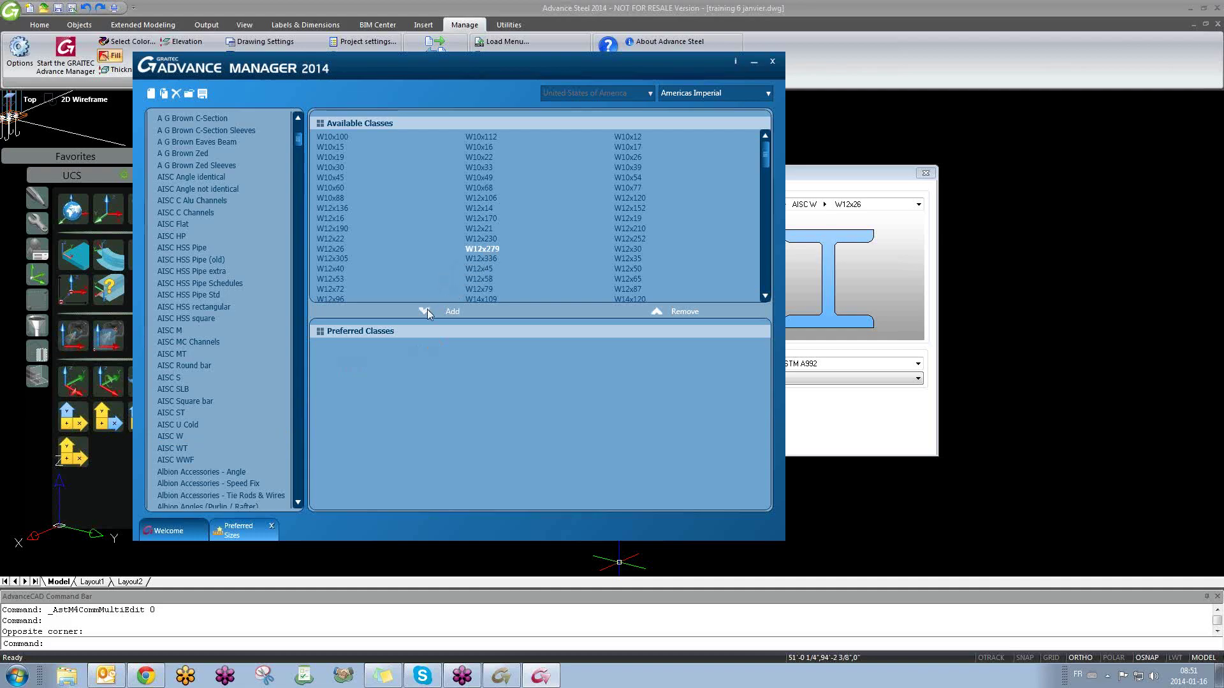
click(427, 310)
click(493, 218)
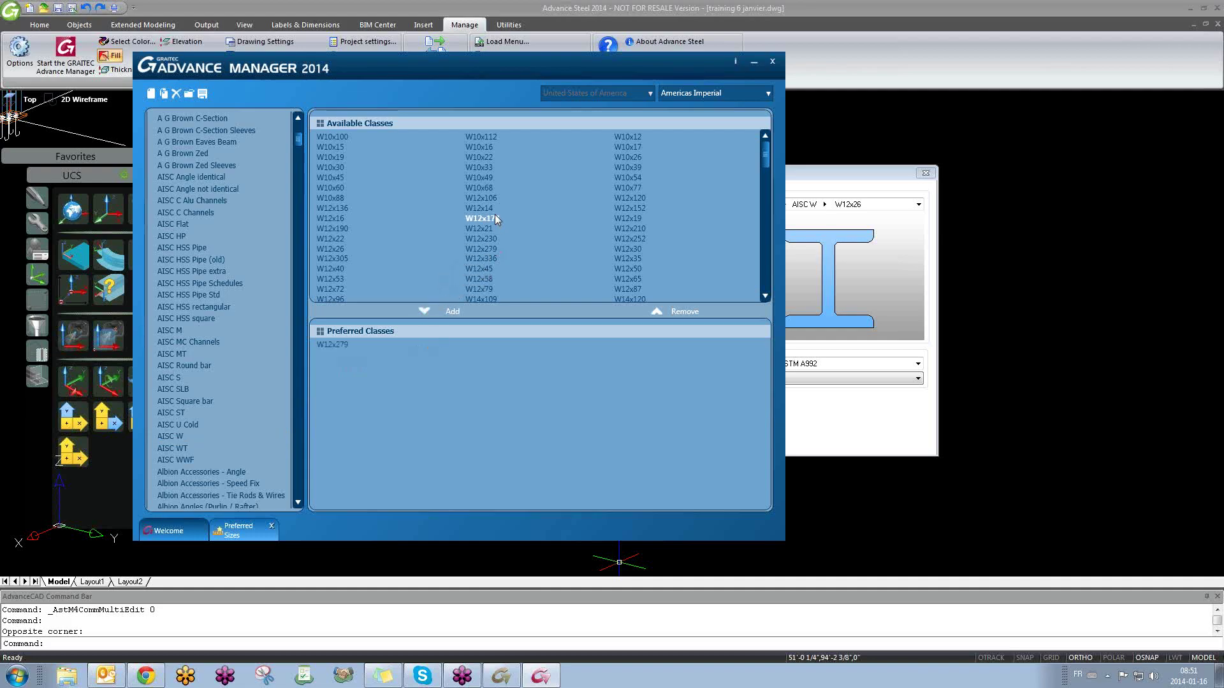
click(427, 312)
click(482, 251)
click(424, 312)
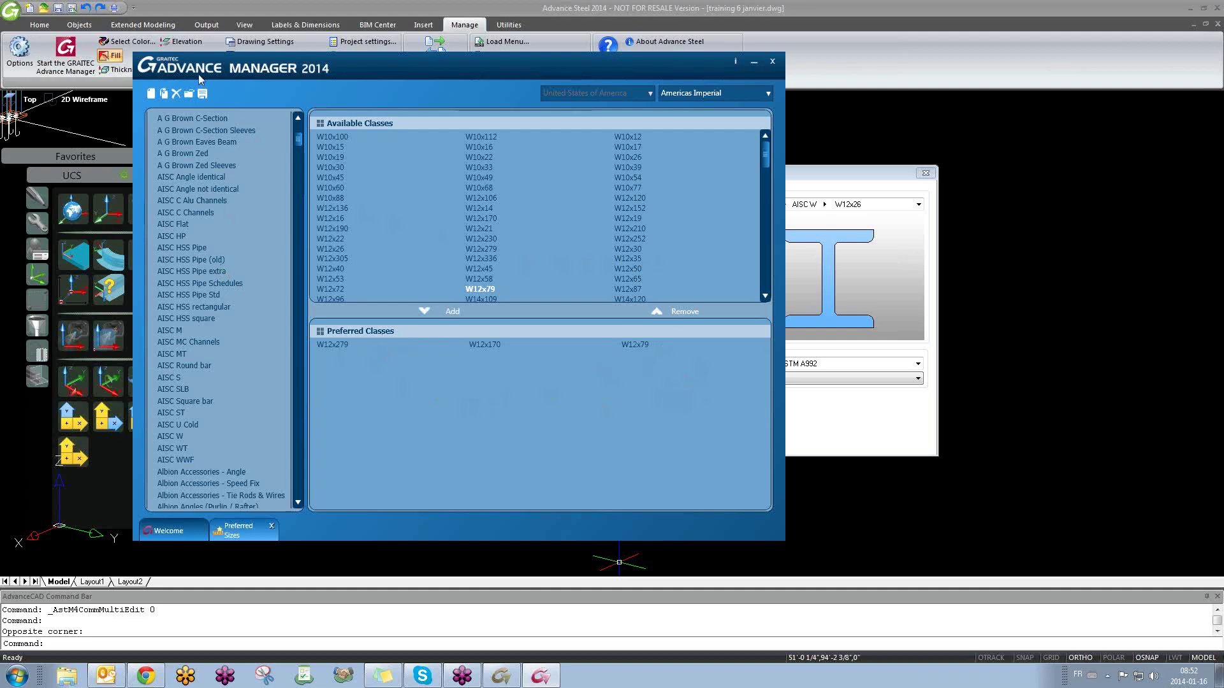
Step: Return to Advance Steel, update the defaults, and reopen the beam's properties
click(753, 63)
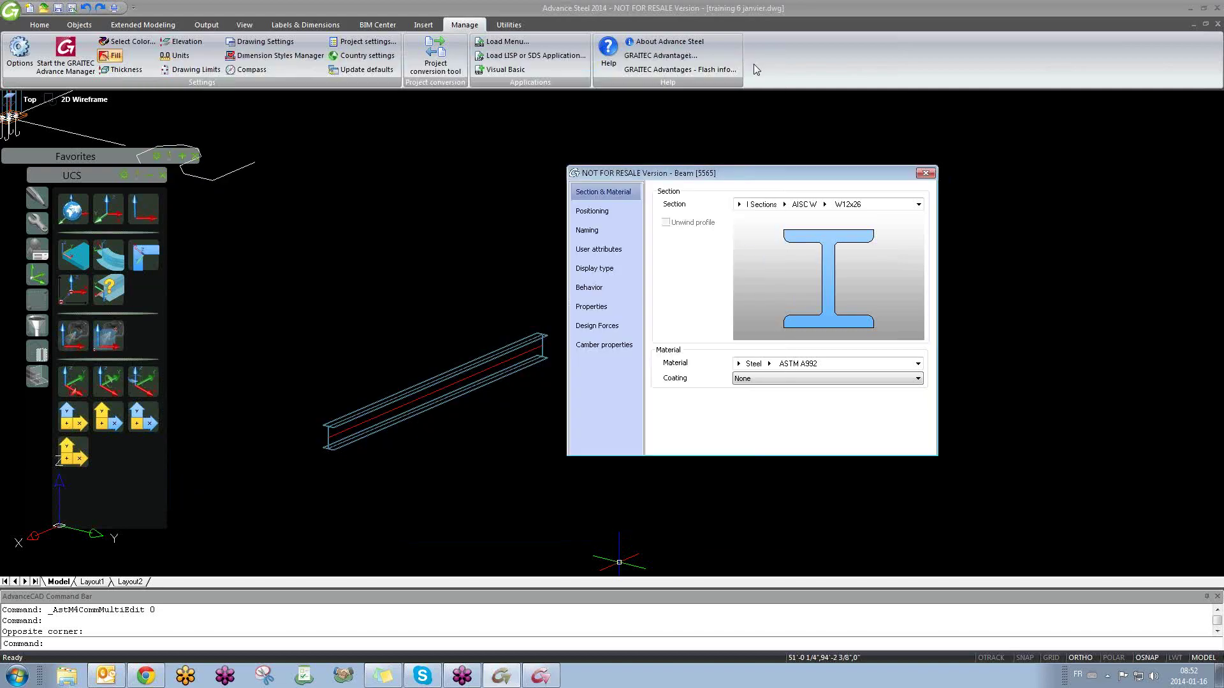
click(371, 70)
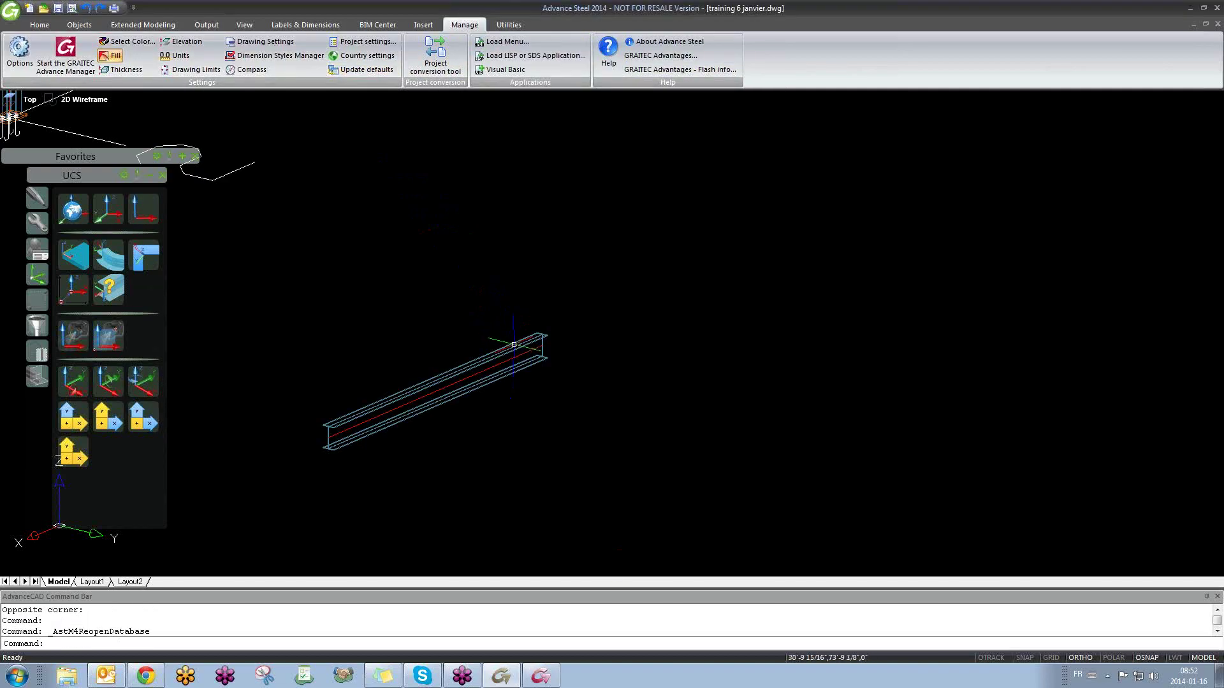
double_click(514, 345)
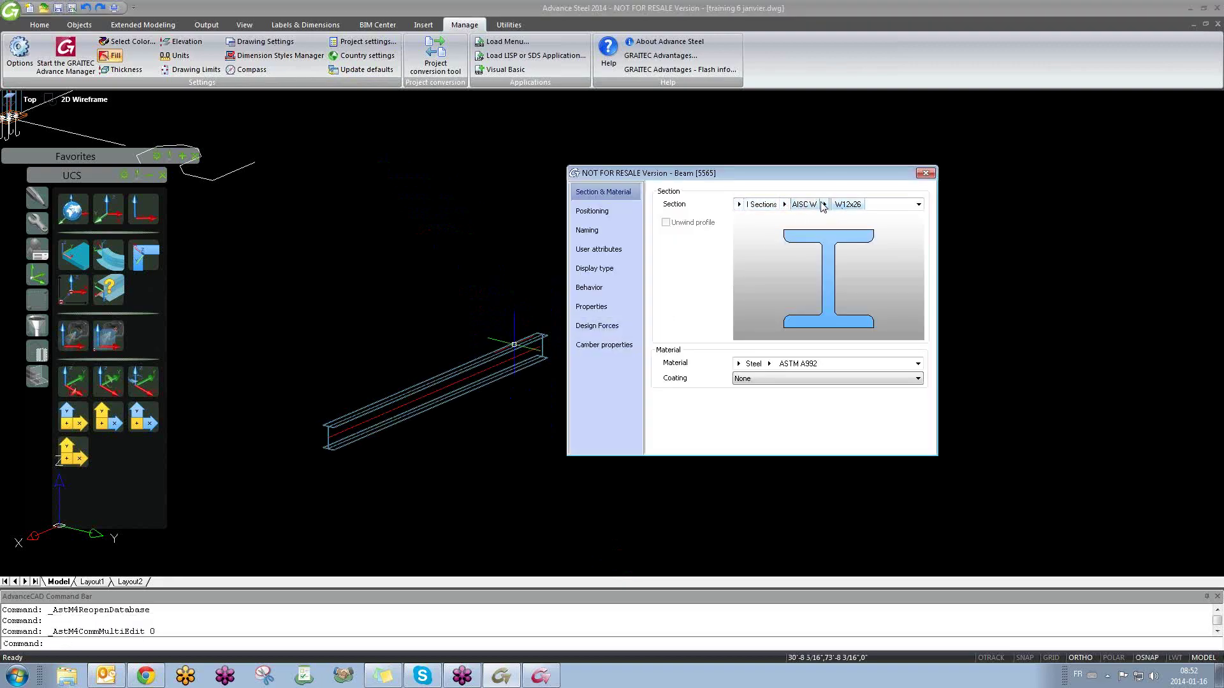
Step: Compare the preferred AISC W sizes offered for the beam with the complete list of all sizes
click(823, 204)
click(824, 205)
click(826, 206)
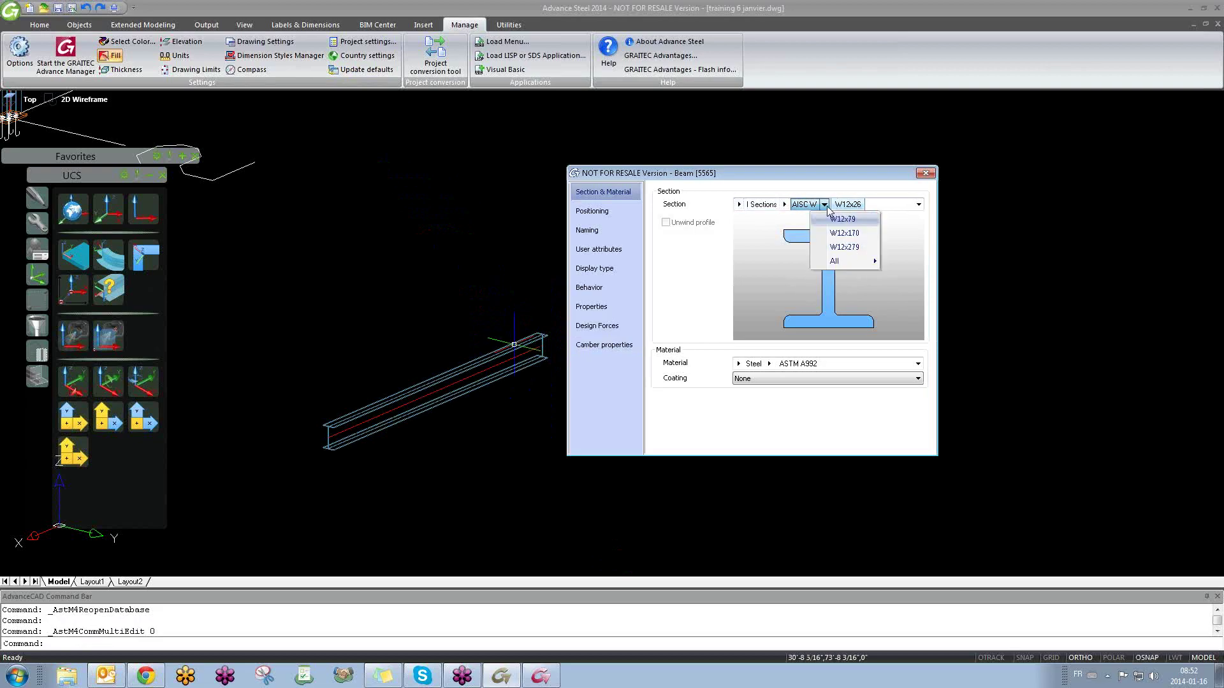
mouse_move(838, 263)
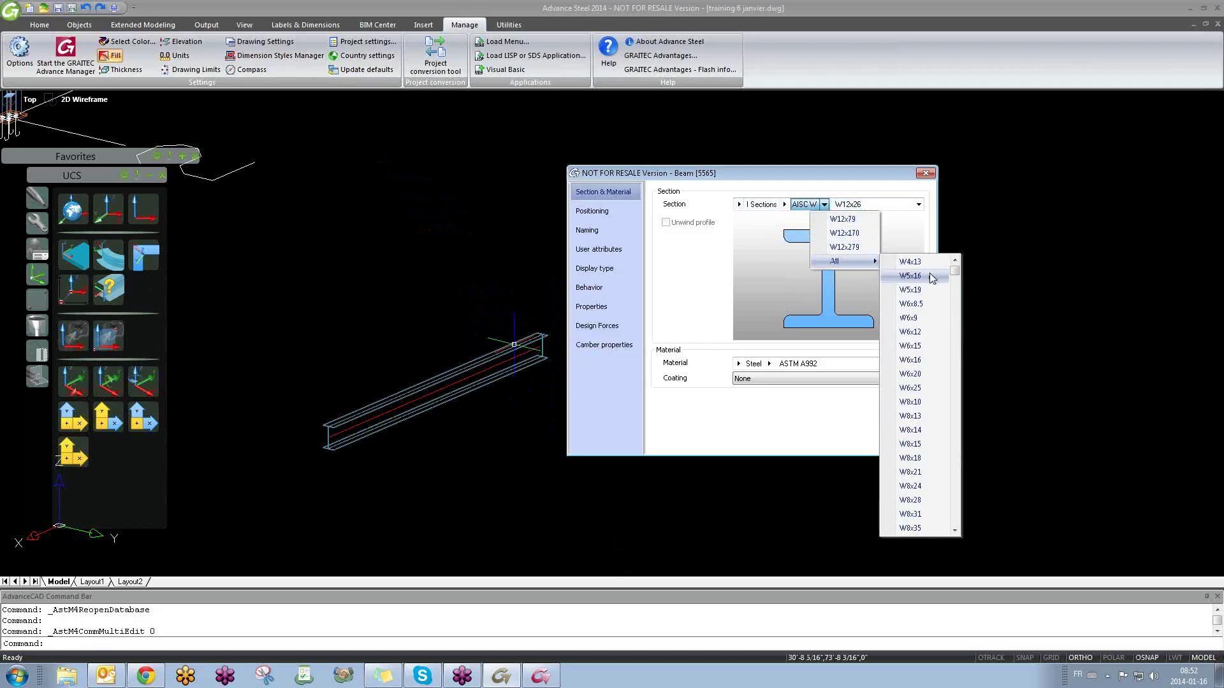
drag(954, 273, 952, 530)
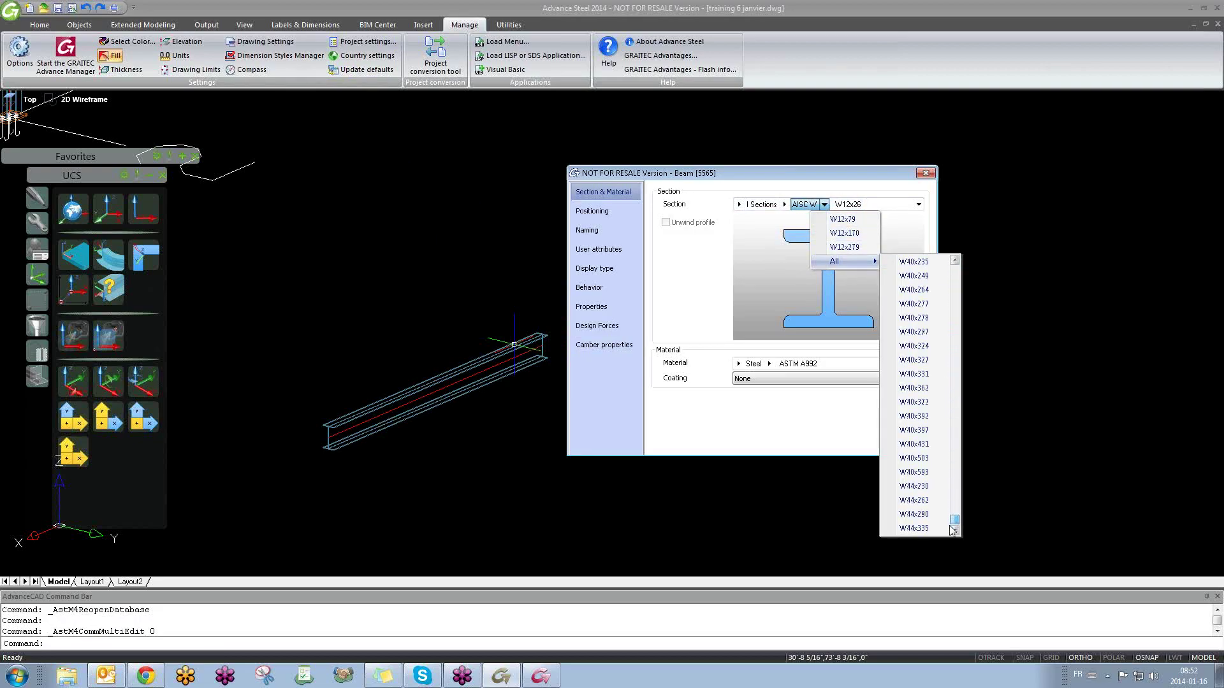
click(1030, 469)
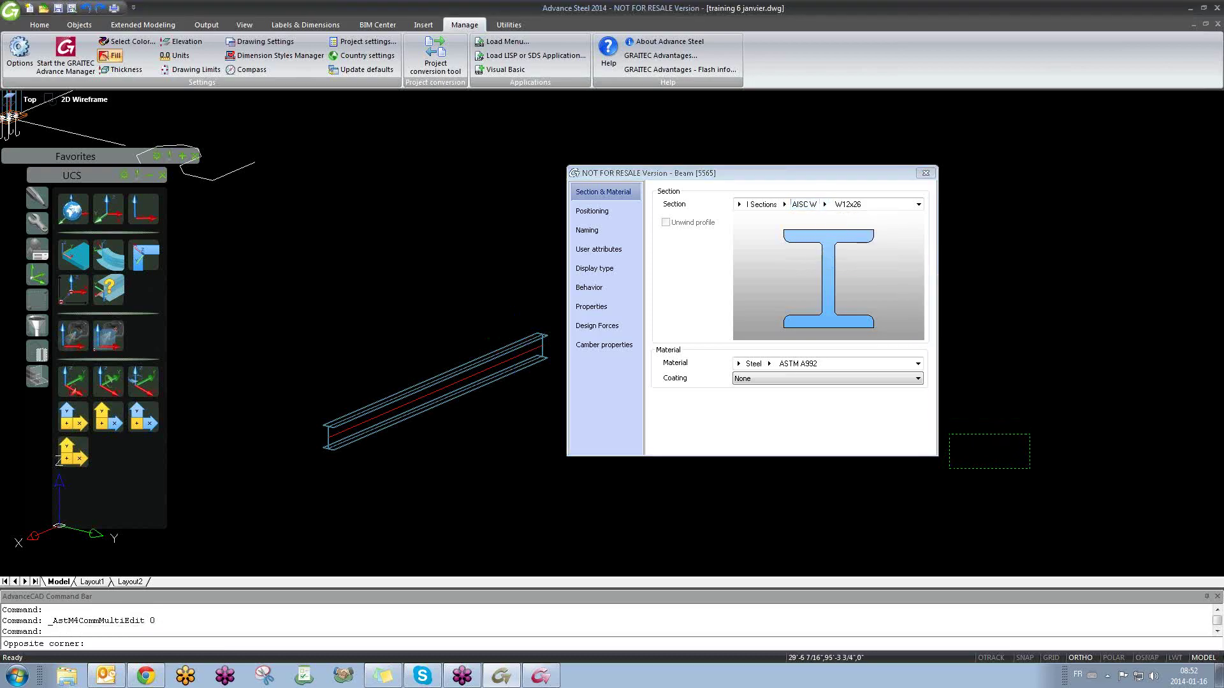
click(949, 435)
Step: Switch to Advance Manager, collapse the beam's sections and section groups, and expand the Plate preferred-size categories
click(541, 676)
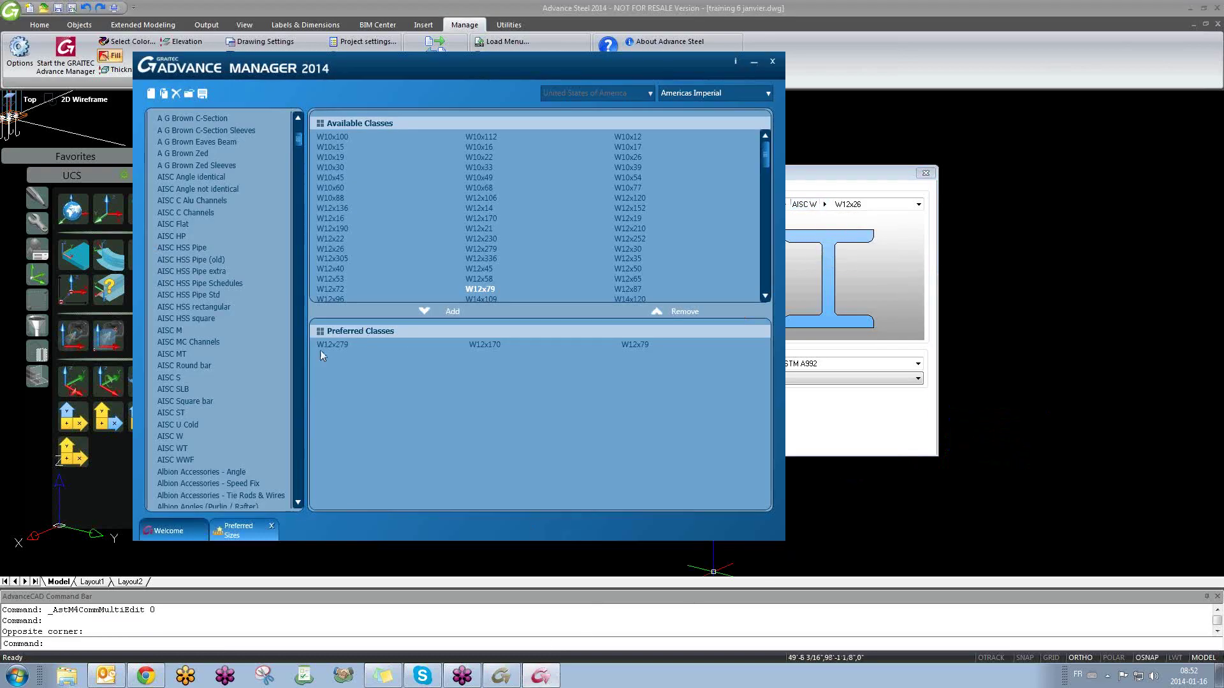
scroll(293, 145, up, 7)
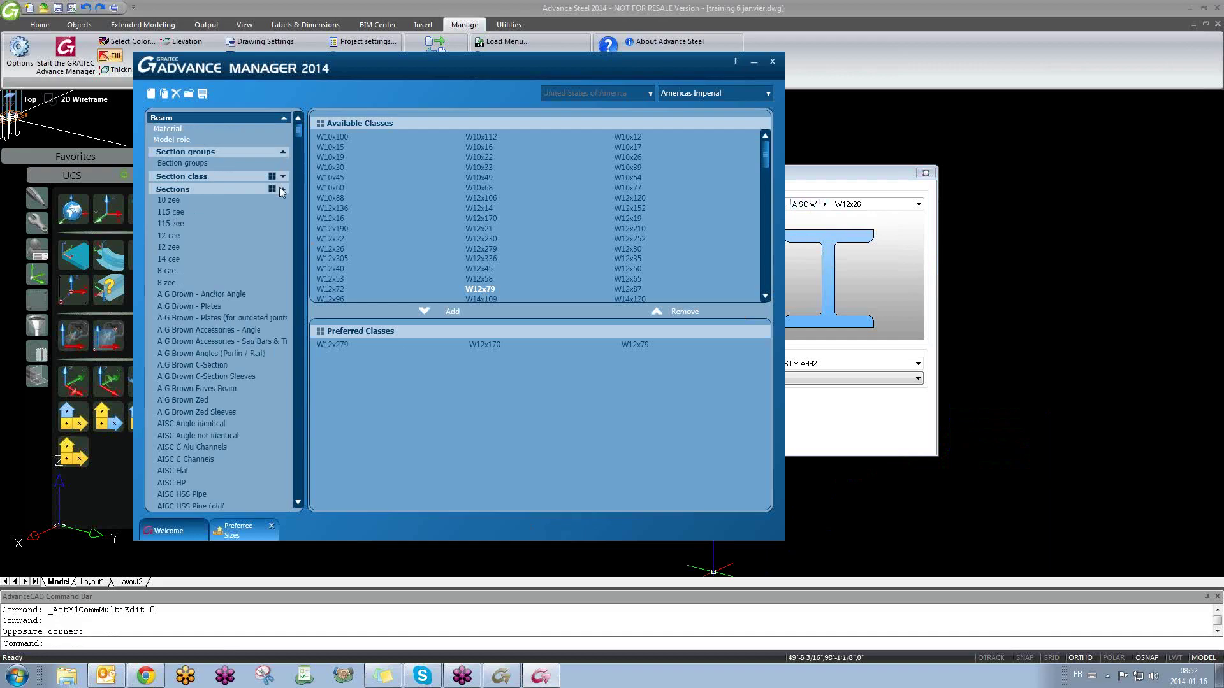
click(286, 190)
click(293, 152)
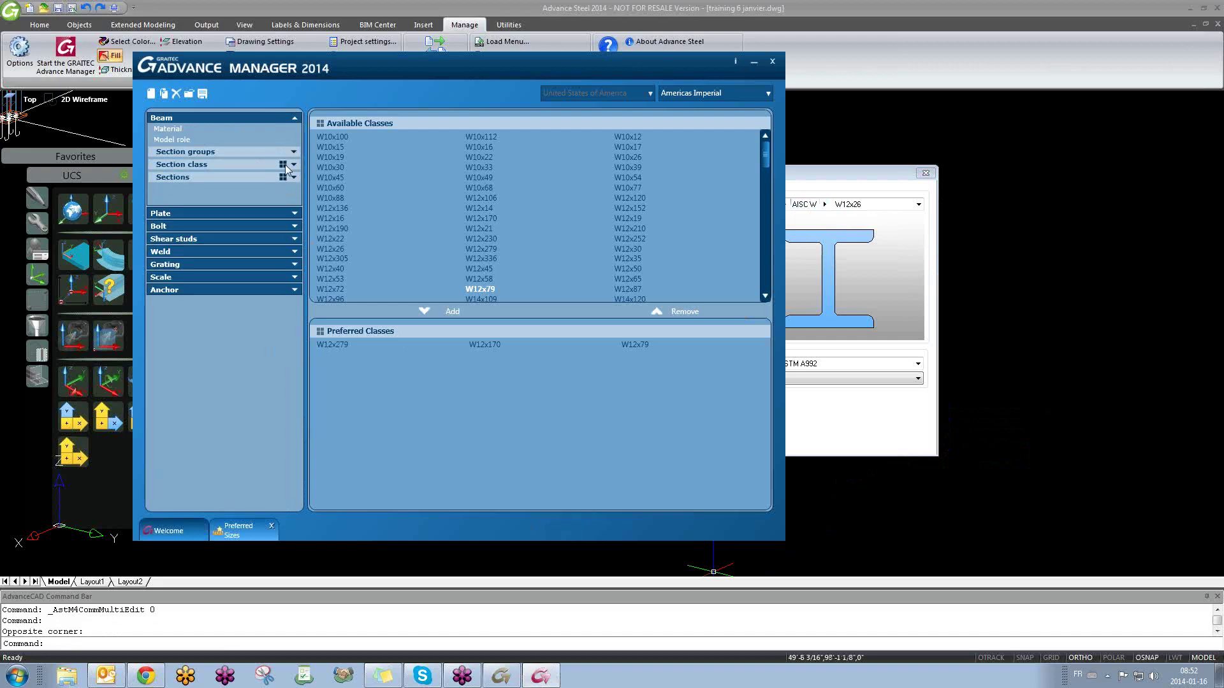
click(290, 215)
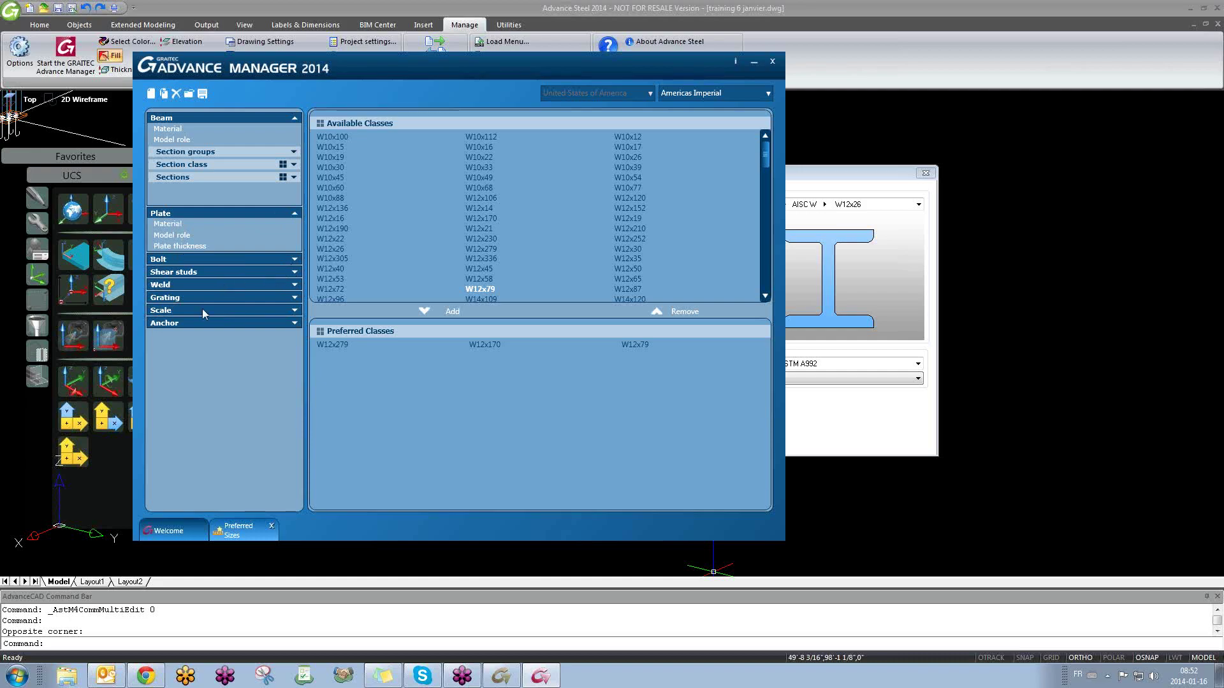
Step: Close the preferred sizes, open the Defaults settings, and close the beam's properties in Advance Steel
click(272, 526)
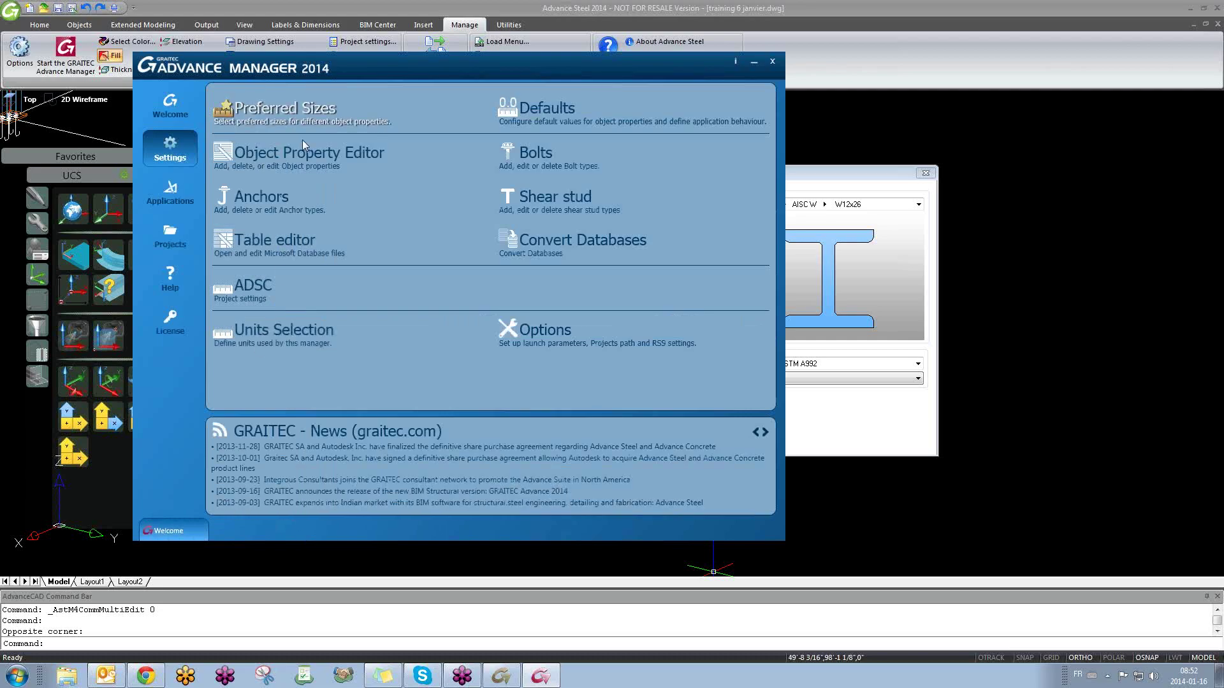
click(565, 112)
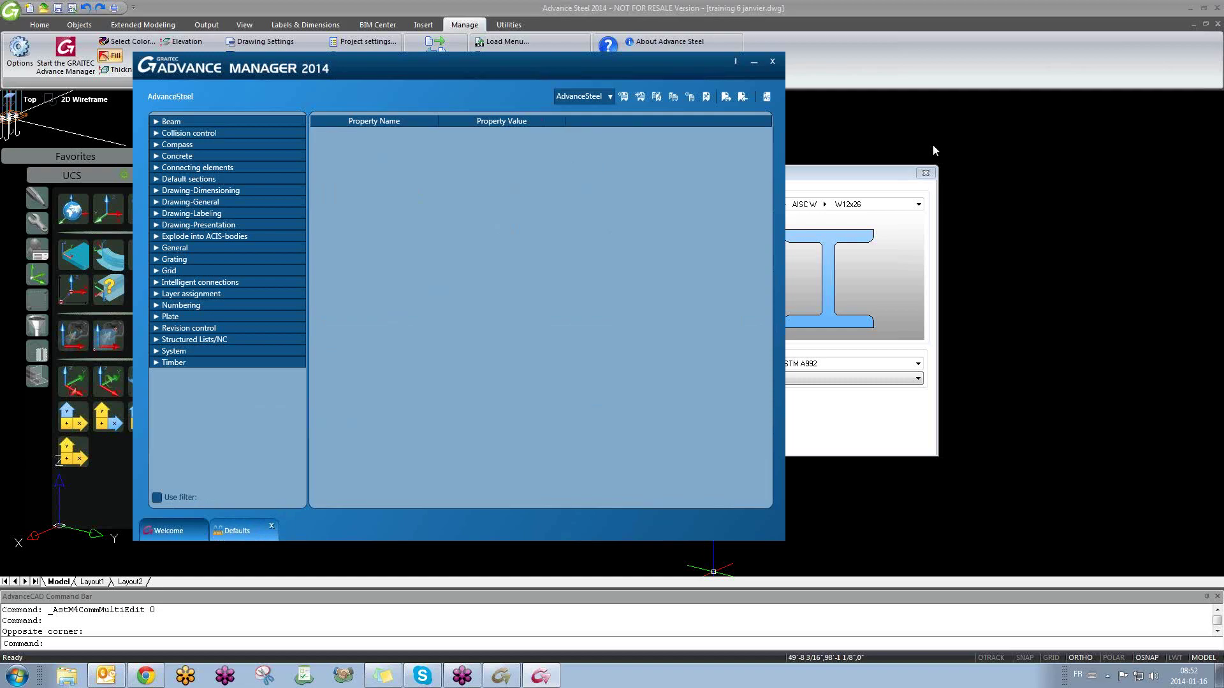
click(926, 173)
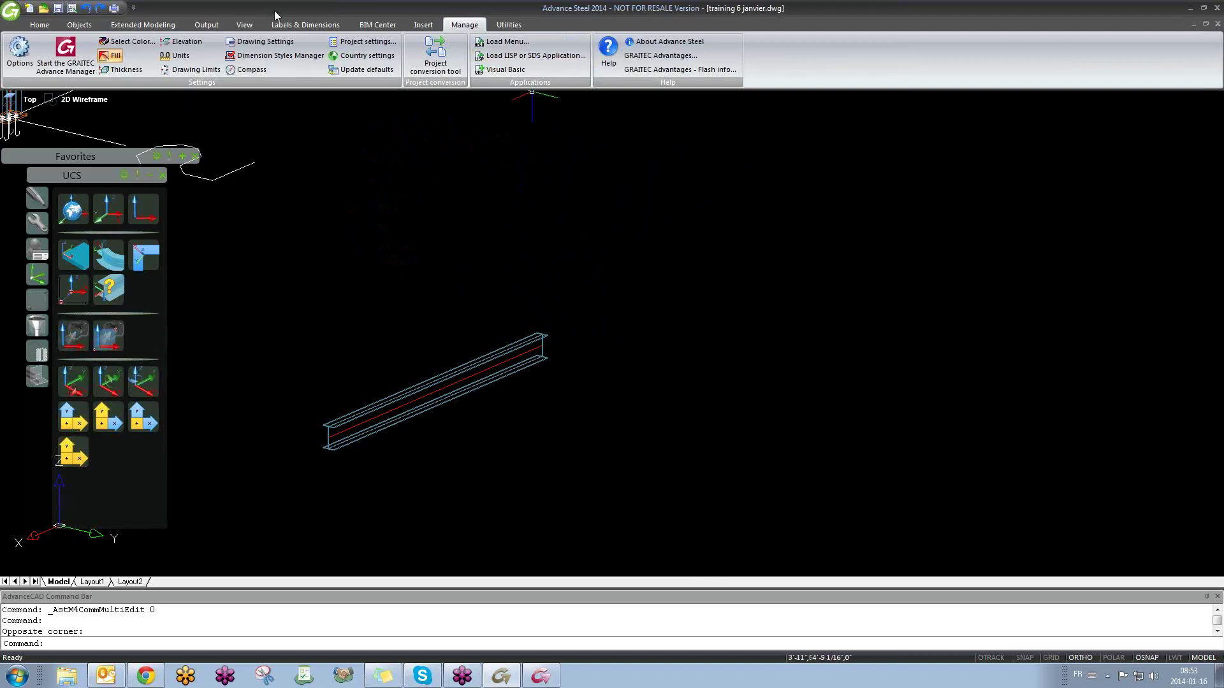
Step: Return to Advance Manager, reopen the Defaults settings, and display the general beam properties
click(541, 676)
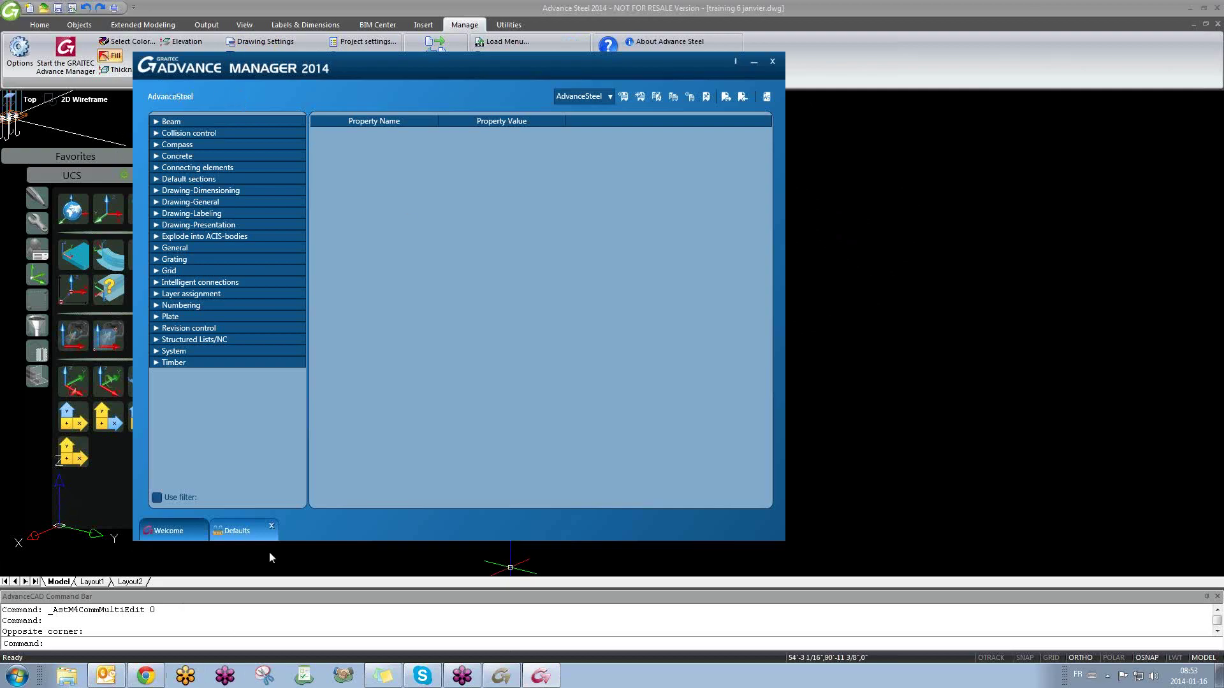
click(273, 533)
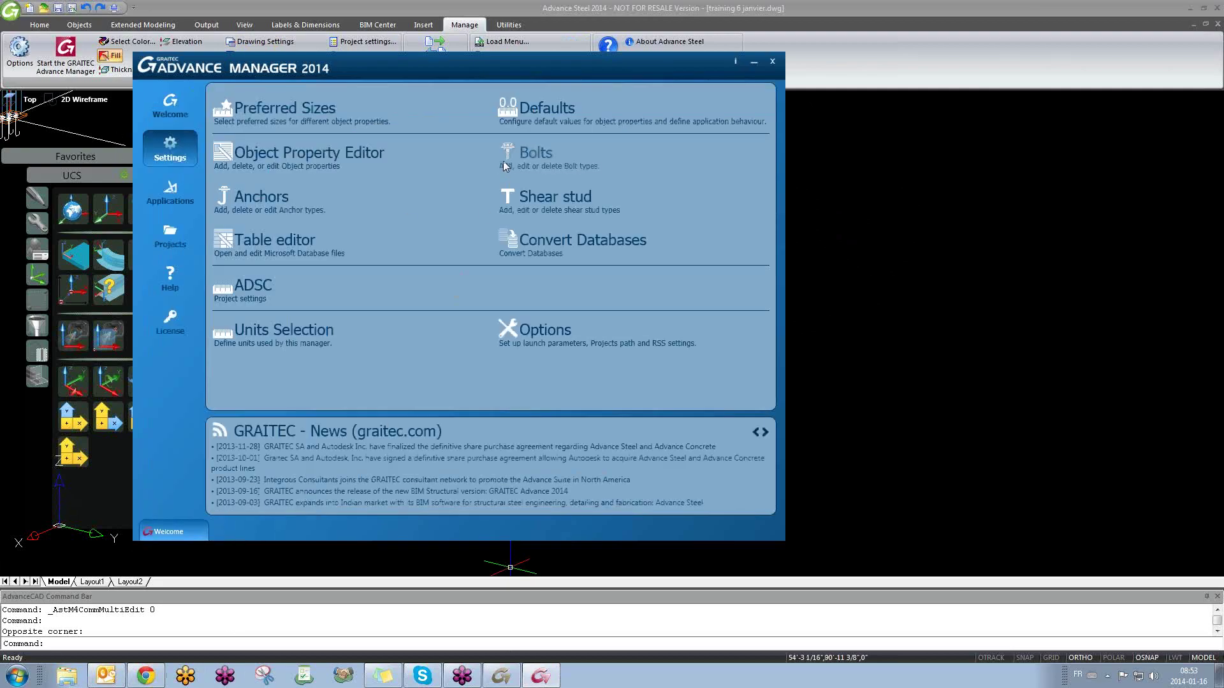
click(532, 111)
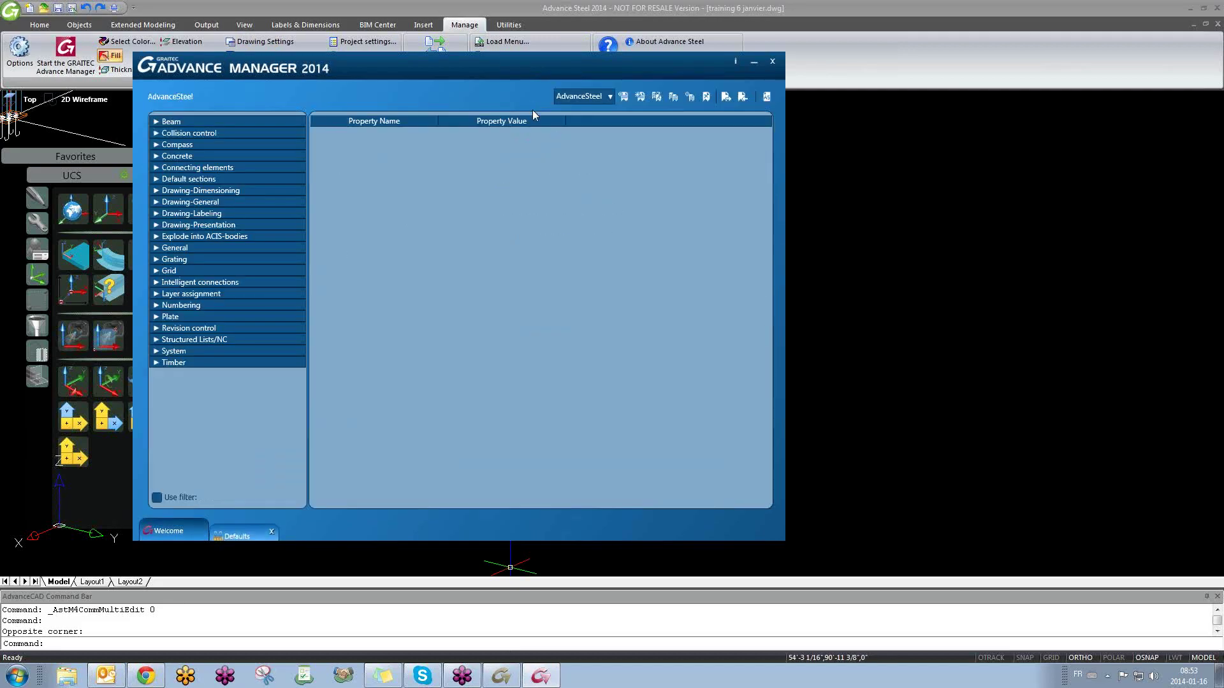
click(155, 122)
click(171, 132)
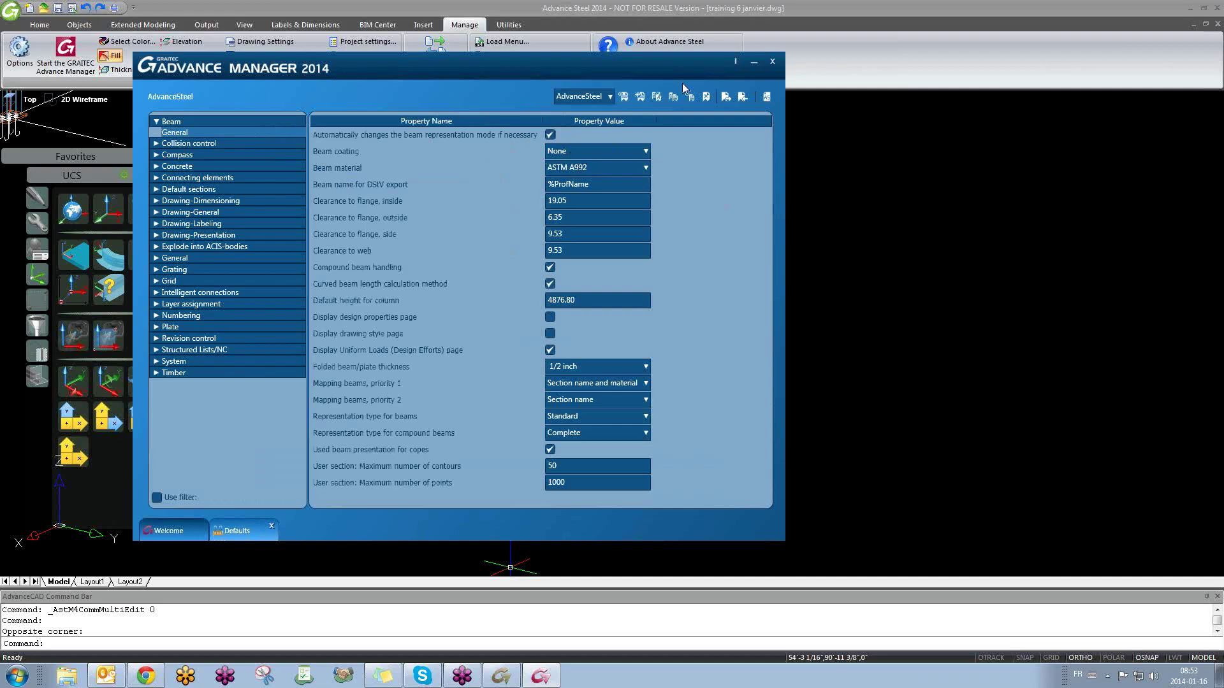
Step: Examine the material choices for the default beam material without changing it, and return to Advance Steel
mouse_move(673, 63)
mouse_down()
mouse_move(511, 56)
mouse_move(607, 68)
mouse_up()
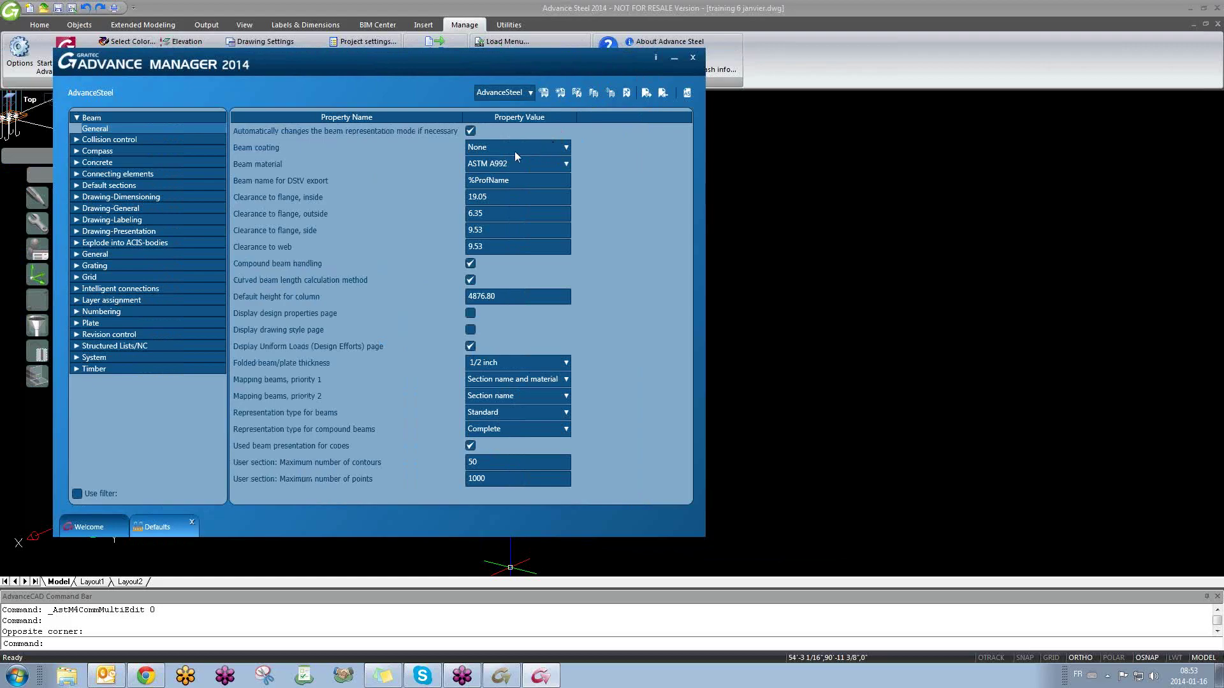
click(529, 166)
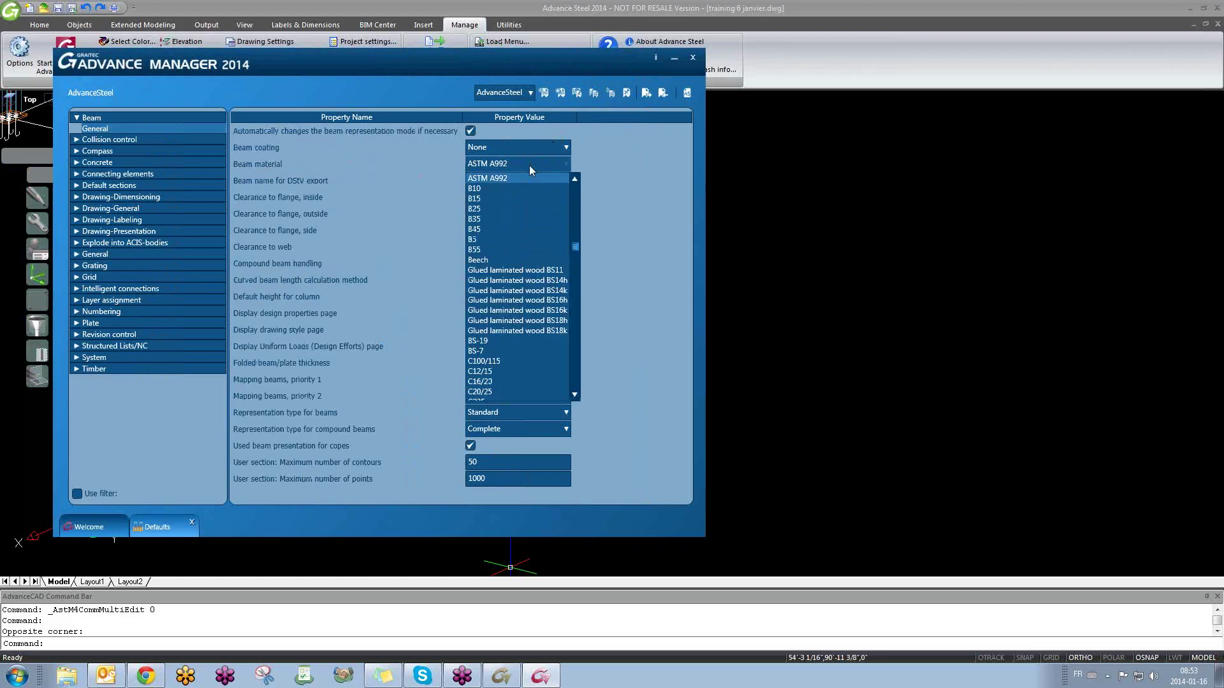
click(625, 210)
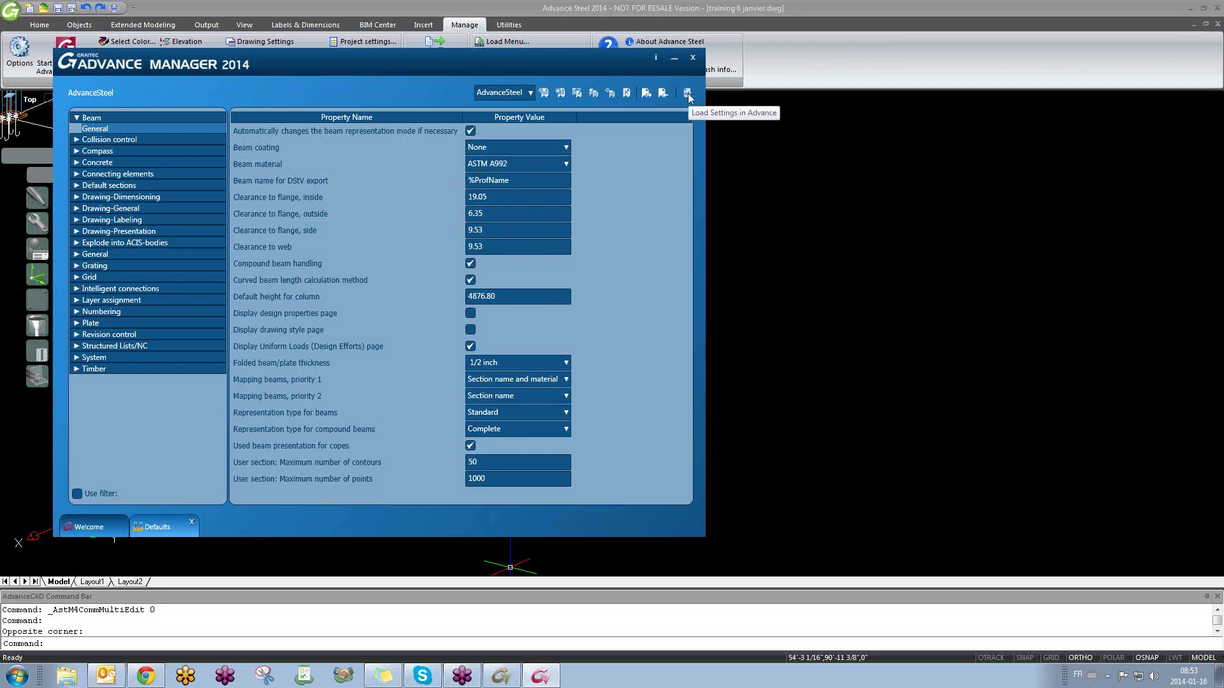
click(674, 57)
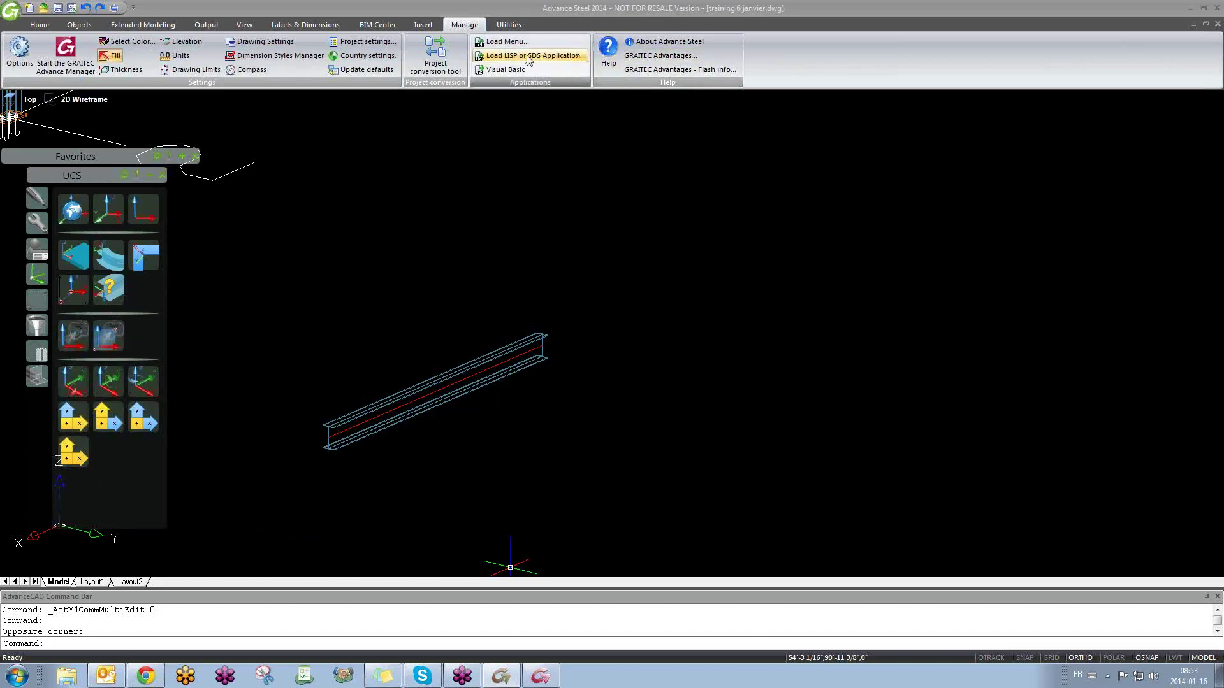
Step: Update the defaults in Advance Steel, and collapse the Beam category of the Defaults settings before returning to the model
click(376, 72)
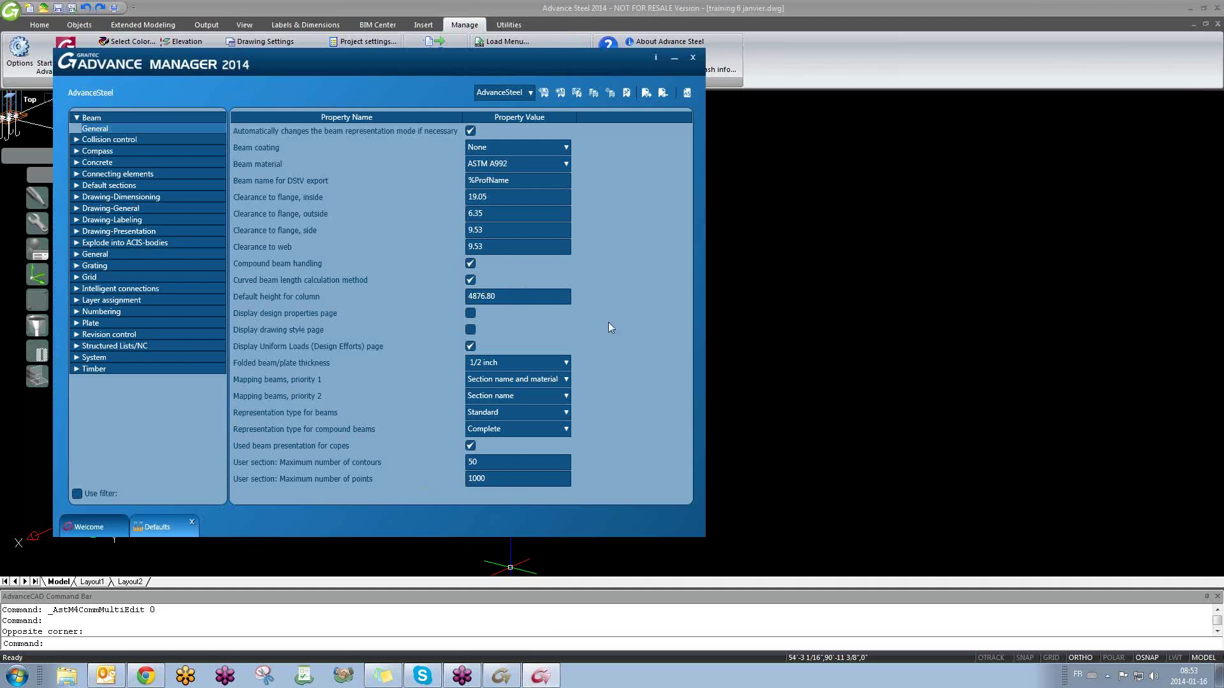
click(77, 118)
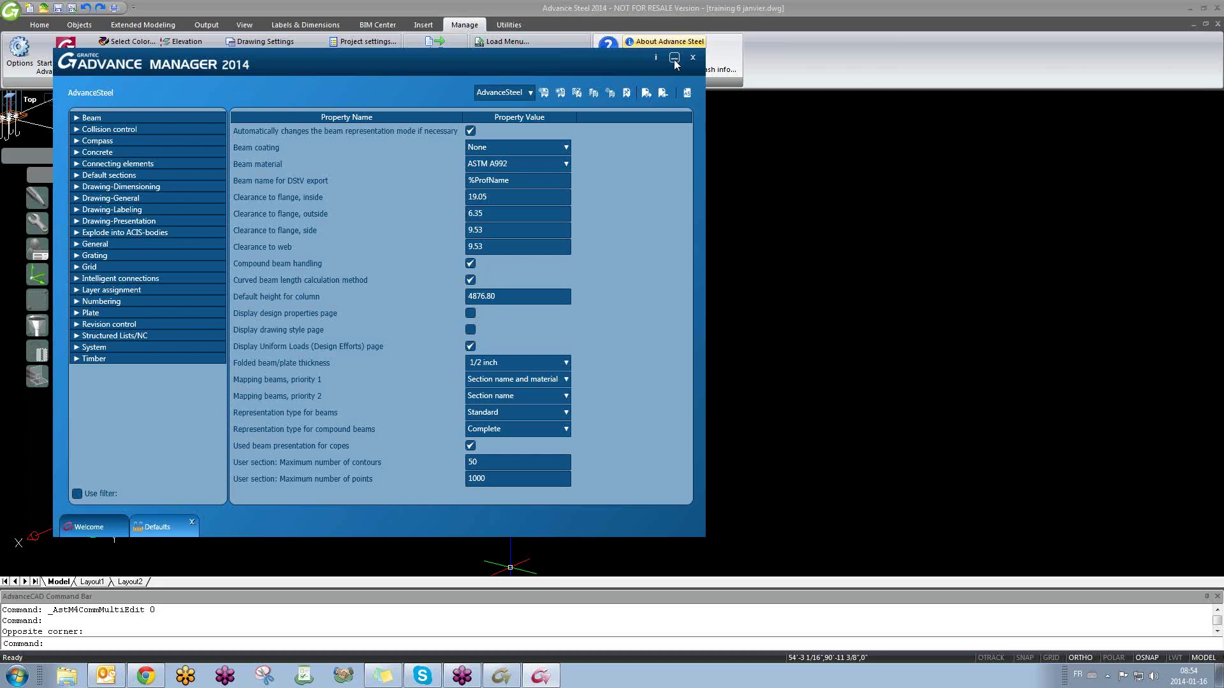
click(675, 59)
Step: Select all the longitudinal beams along the top of the frame and open their shared Advance Properties
click(462, 308)
click(427, 271)
scroll(427, 273, down, 6)
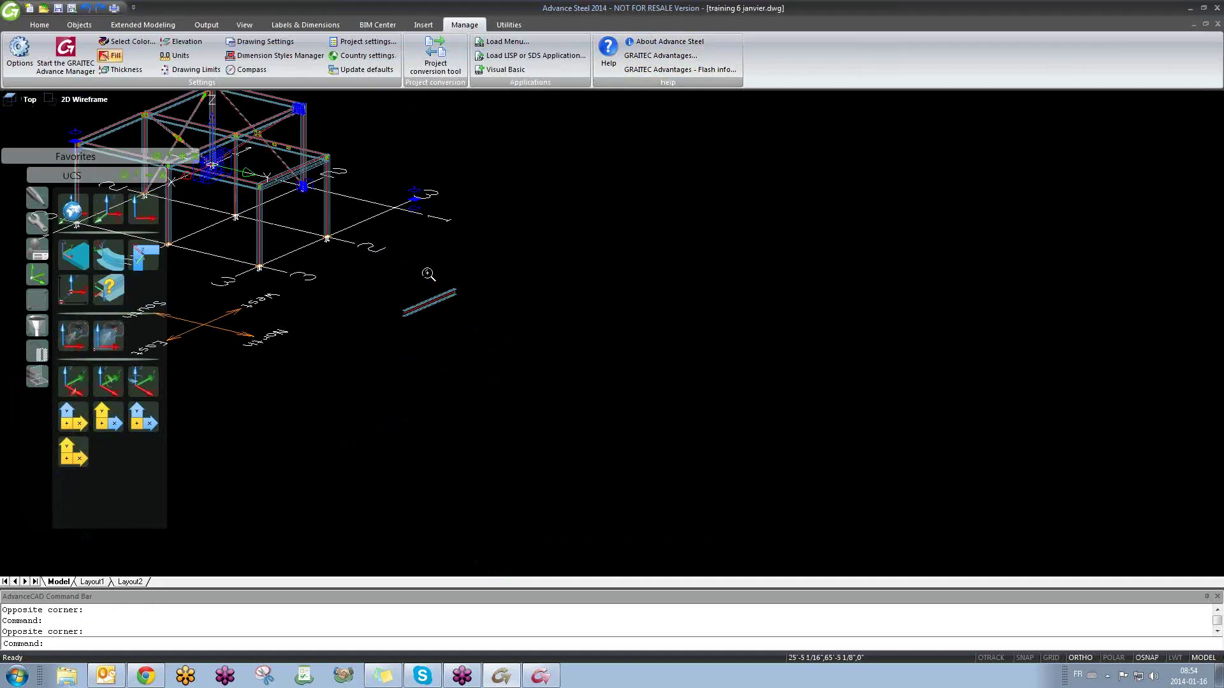
middle_drag(429, 273, 707, 394)
scroll(451, 274, up, 2)
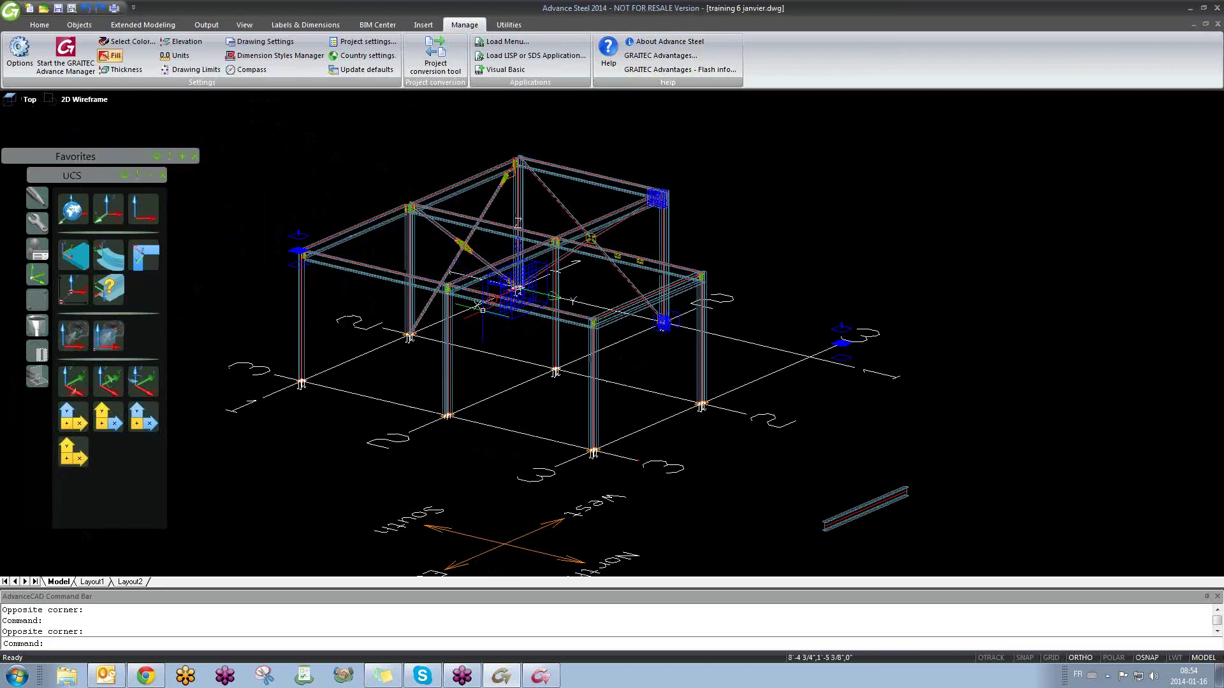
mouse_move(451, 274)
shift+middle_down()
mouse_move(495, 251)
mouse_move(546, 301)
mouse_move(555, 290)
shift+middle_up()
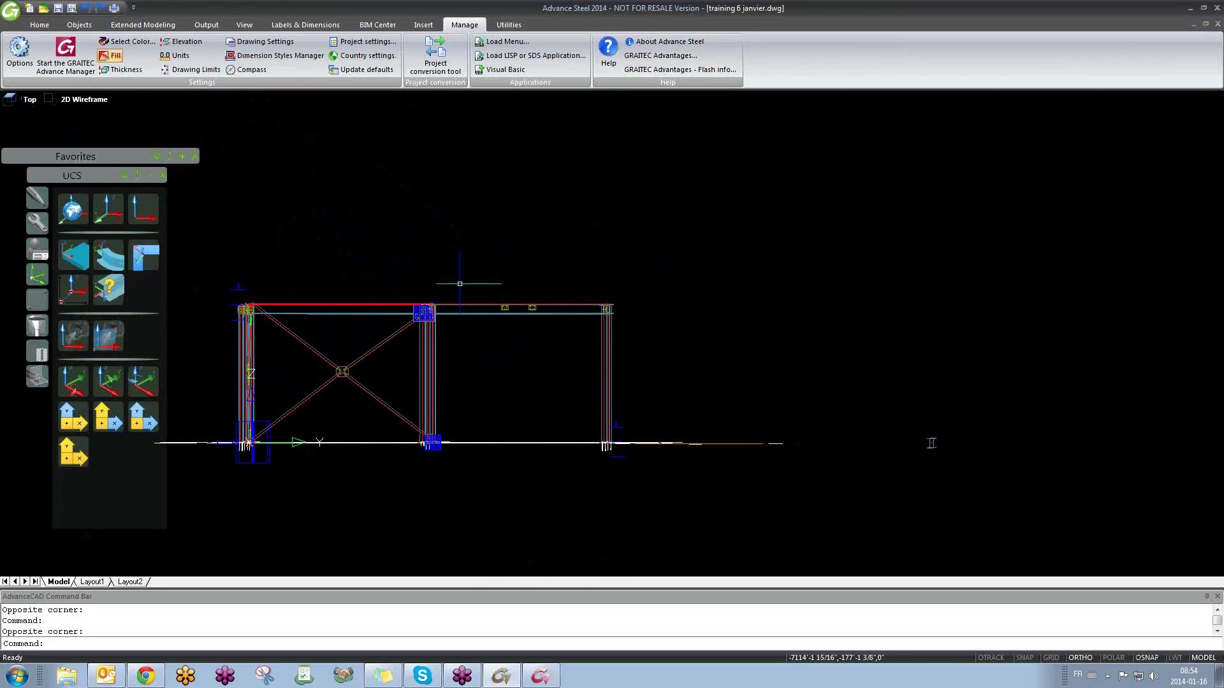
click(382, 288)
click(333, 331)
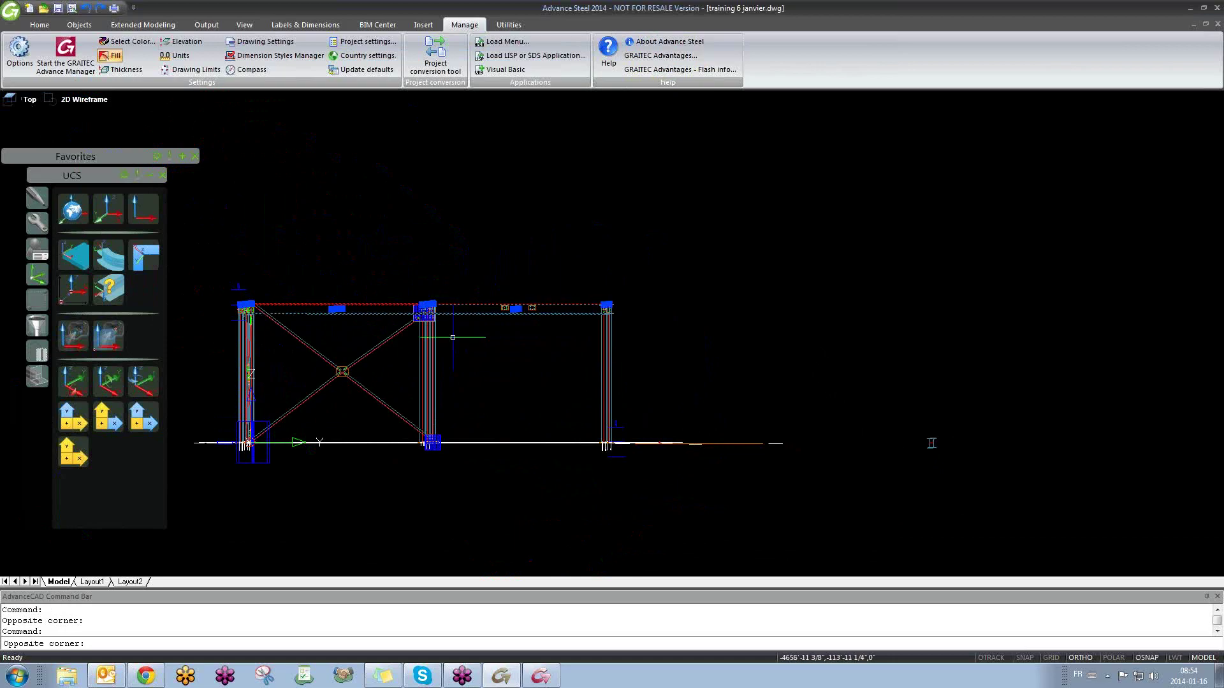
shift+middle_drag(463, 350, 486, 382)
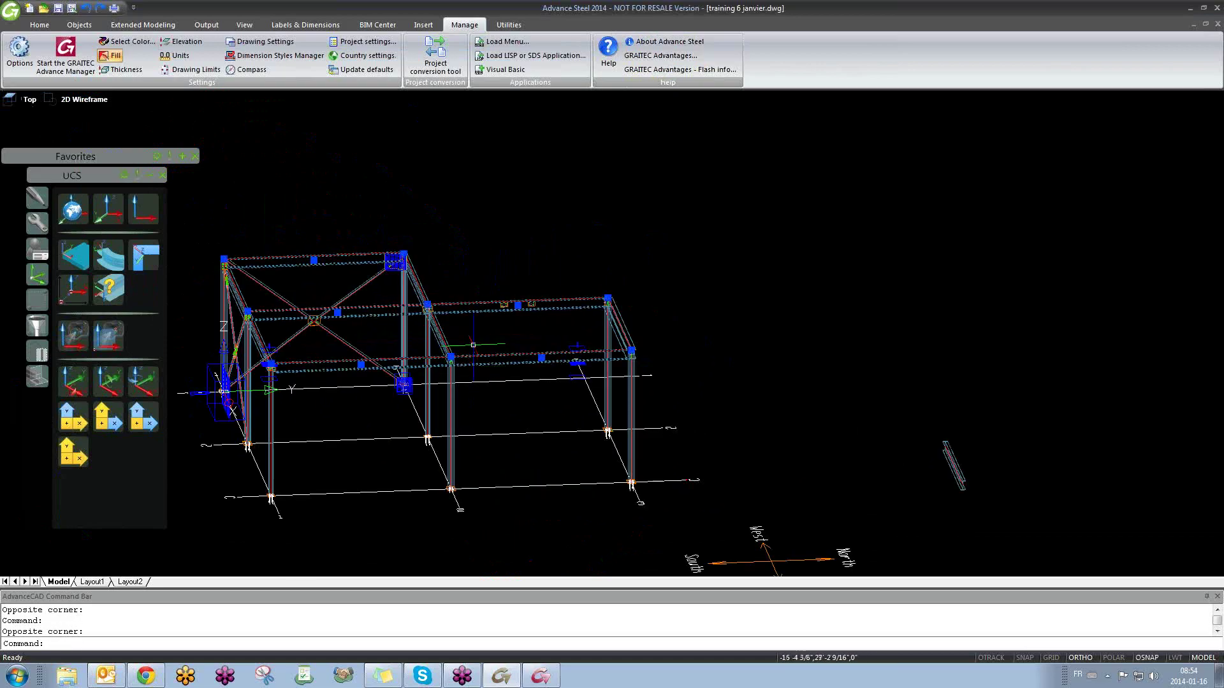
right_click(469, 302)
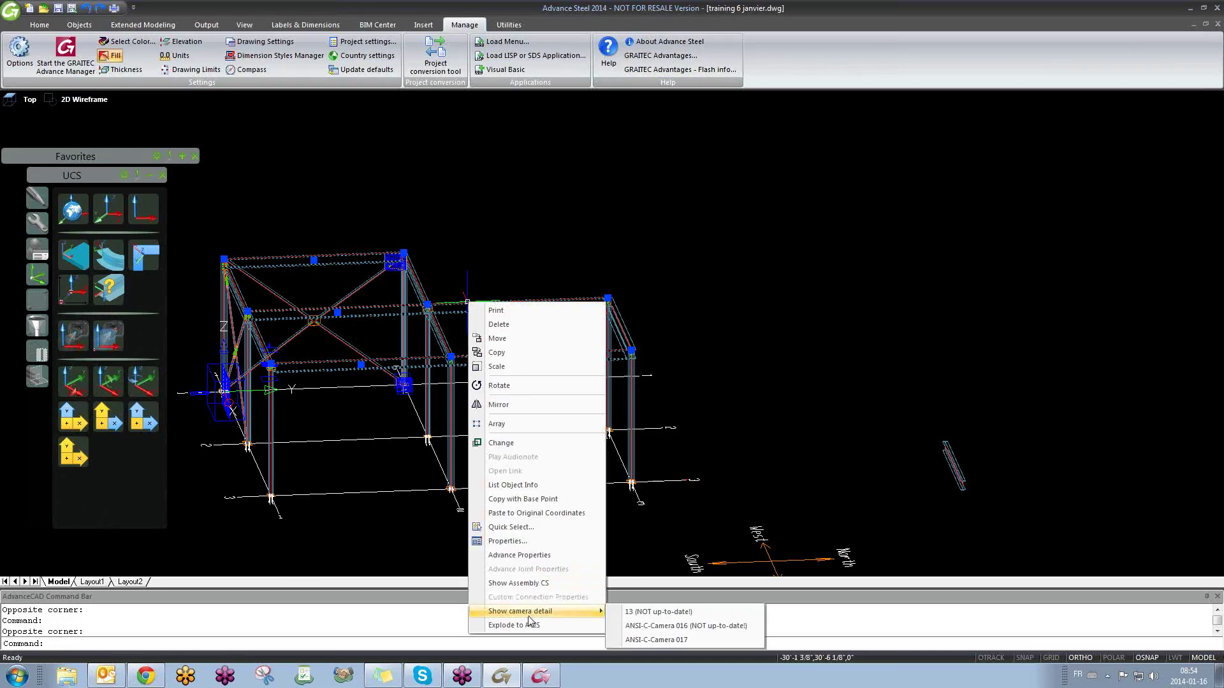
click(543, 556)
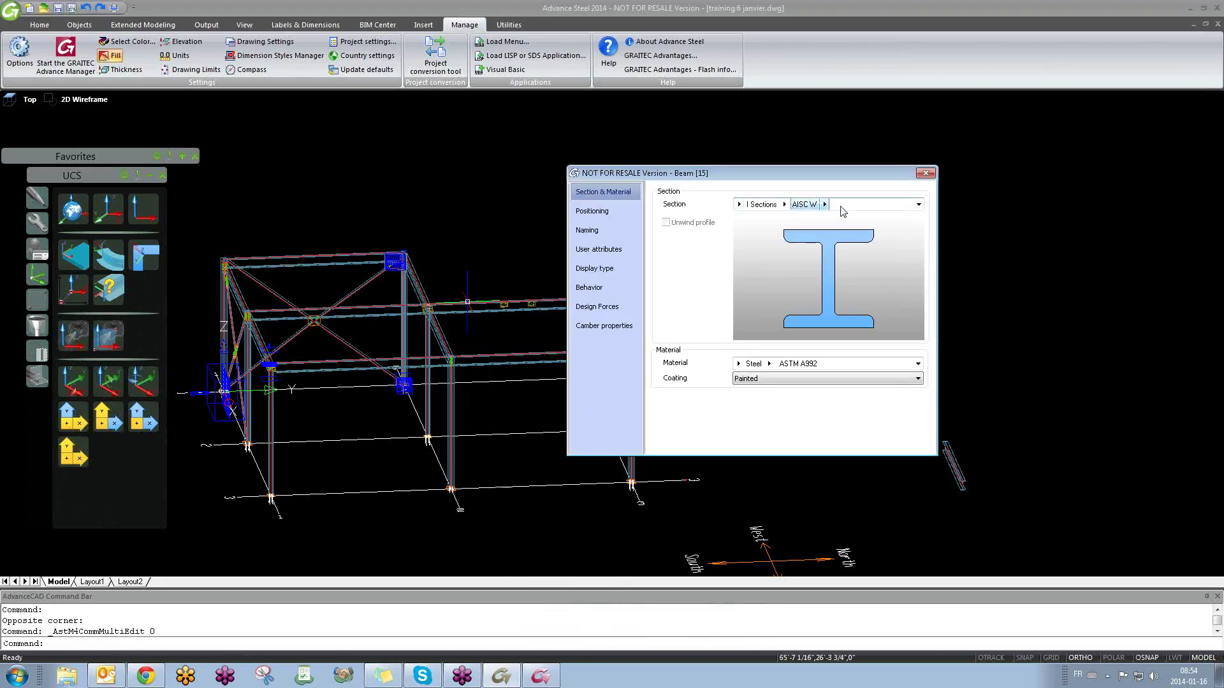
Step: Review the section, positioning and naming properties of the selected beams, and close the properties without changing them
click(825, 205)
click(599, 212)
click(599, 230)
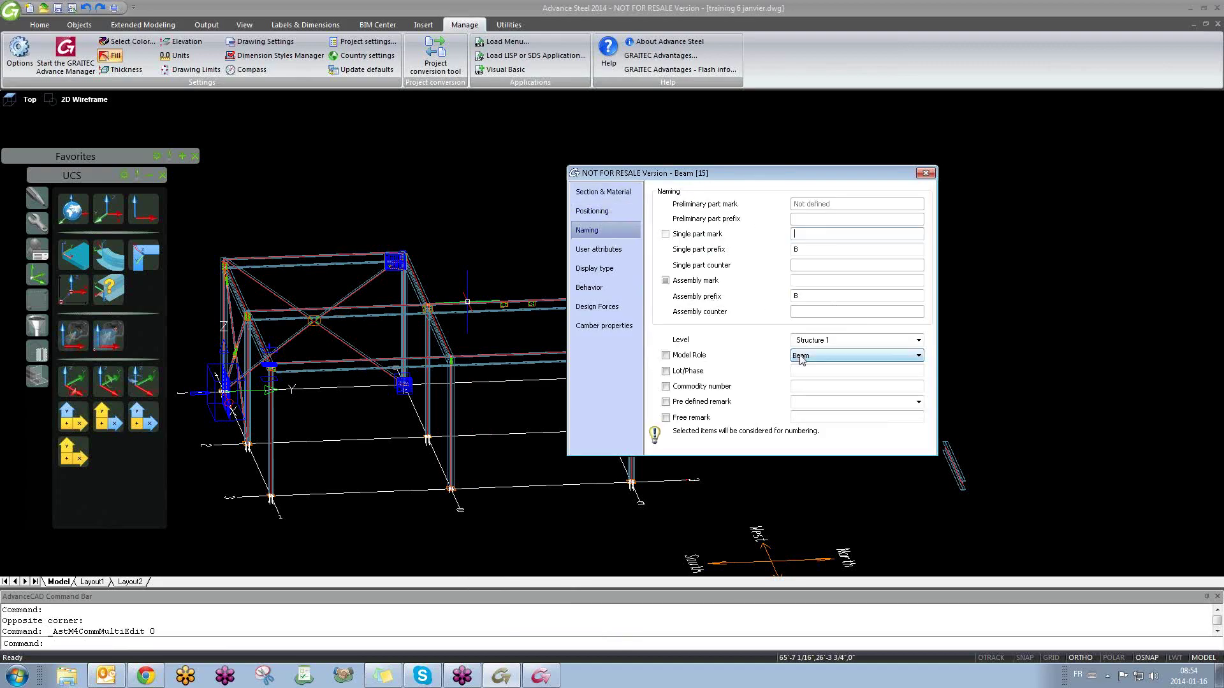
click(925, 174)
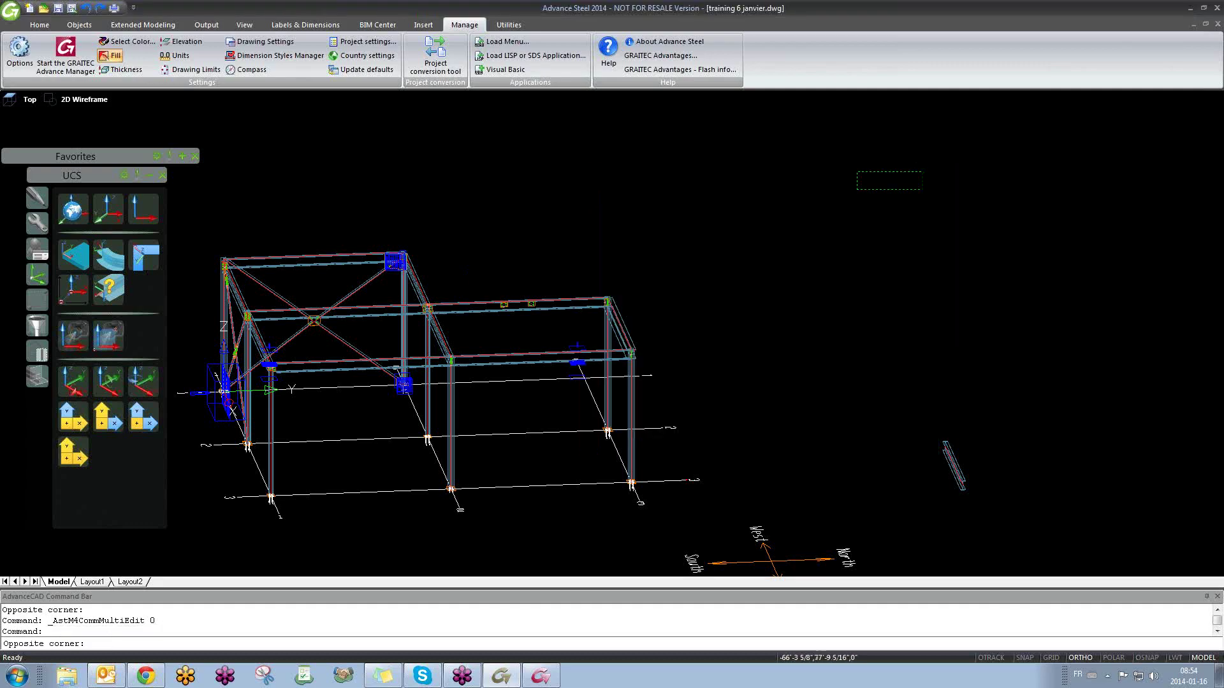
click(923, 171)
click(773, 320)
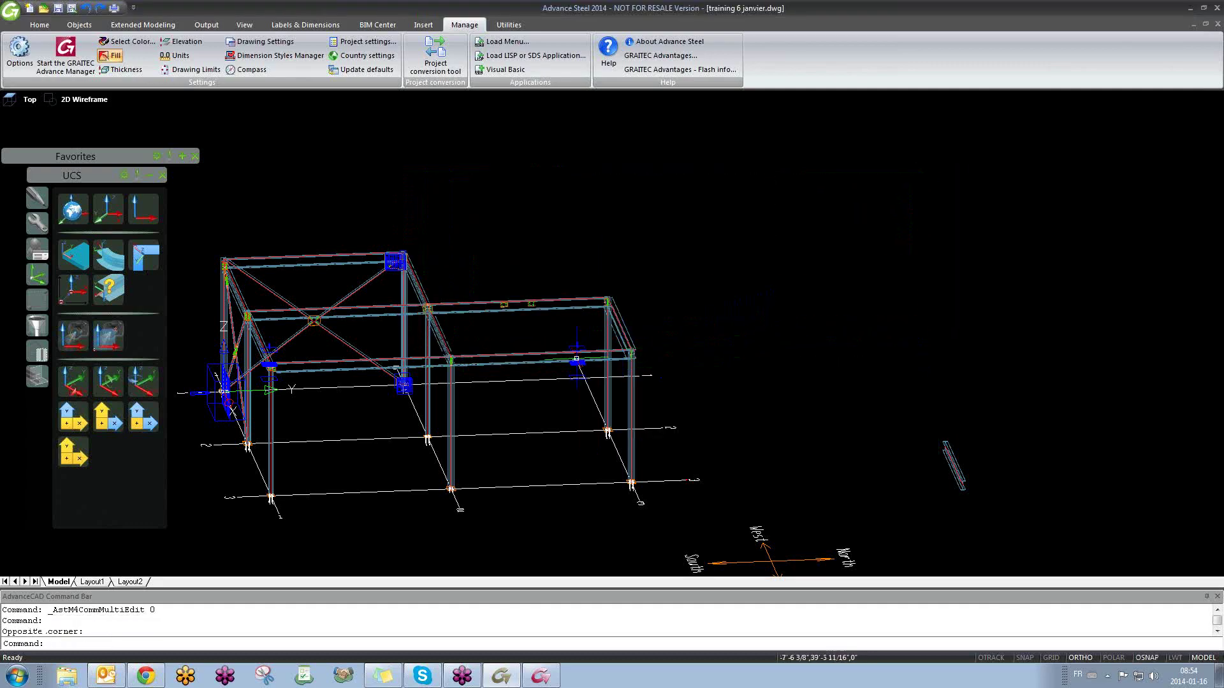
Step: Check the general beam defaults in Advance Manager, and view the Naming properties of the frame's rear top beam in Advance Steel
click(541, 676)
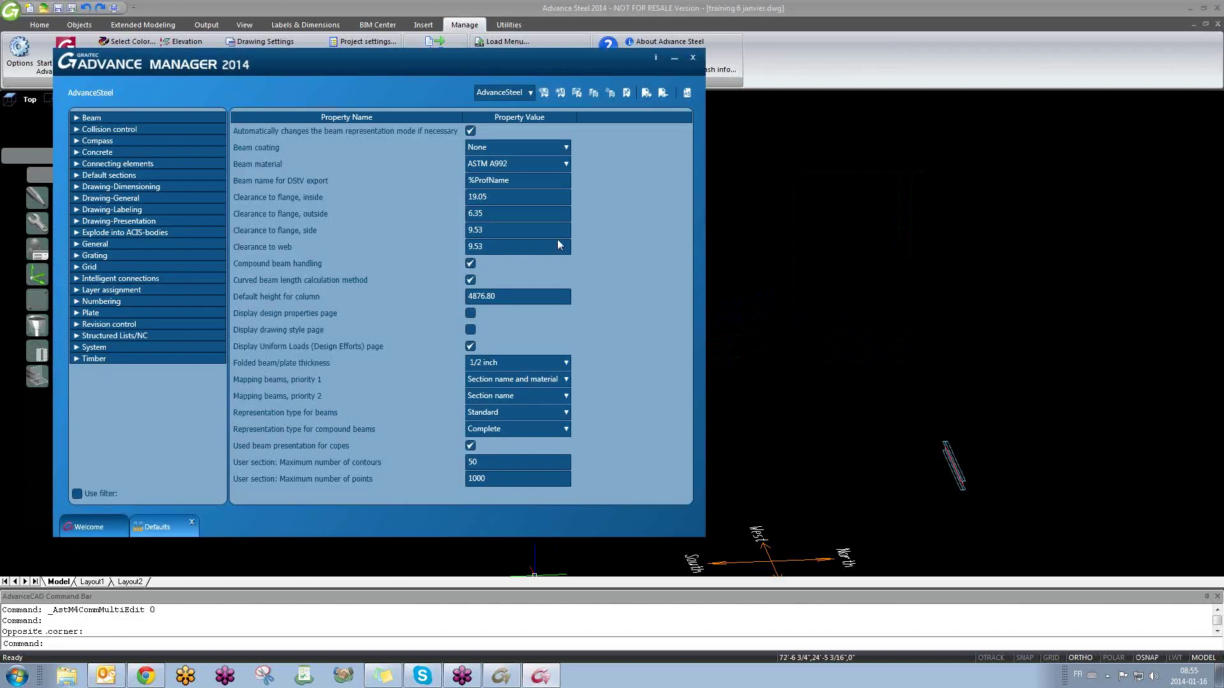
click(674, 59)
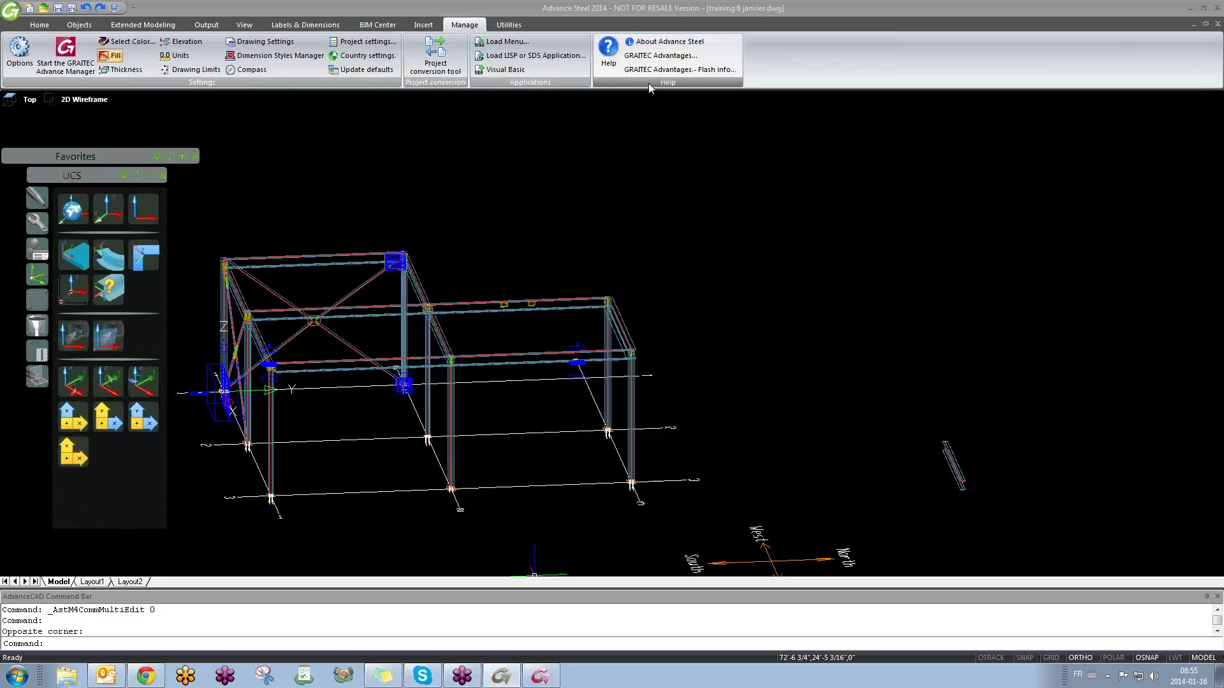
double_click(358, 260)
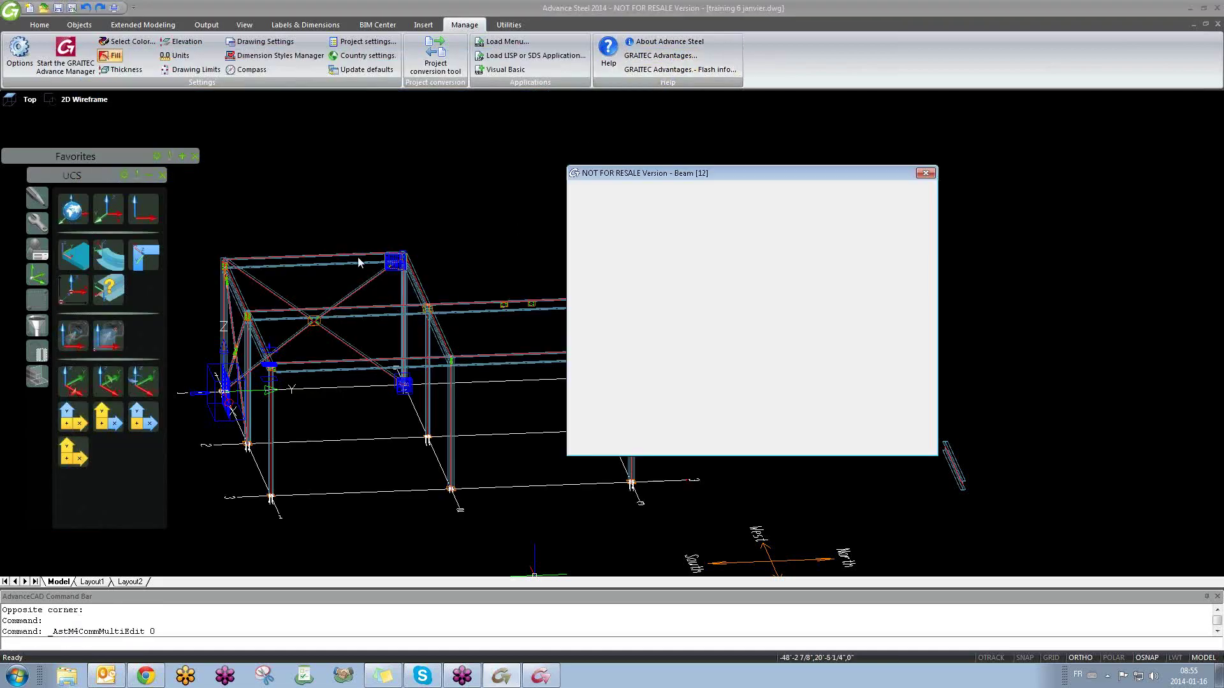
click(599, 230)
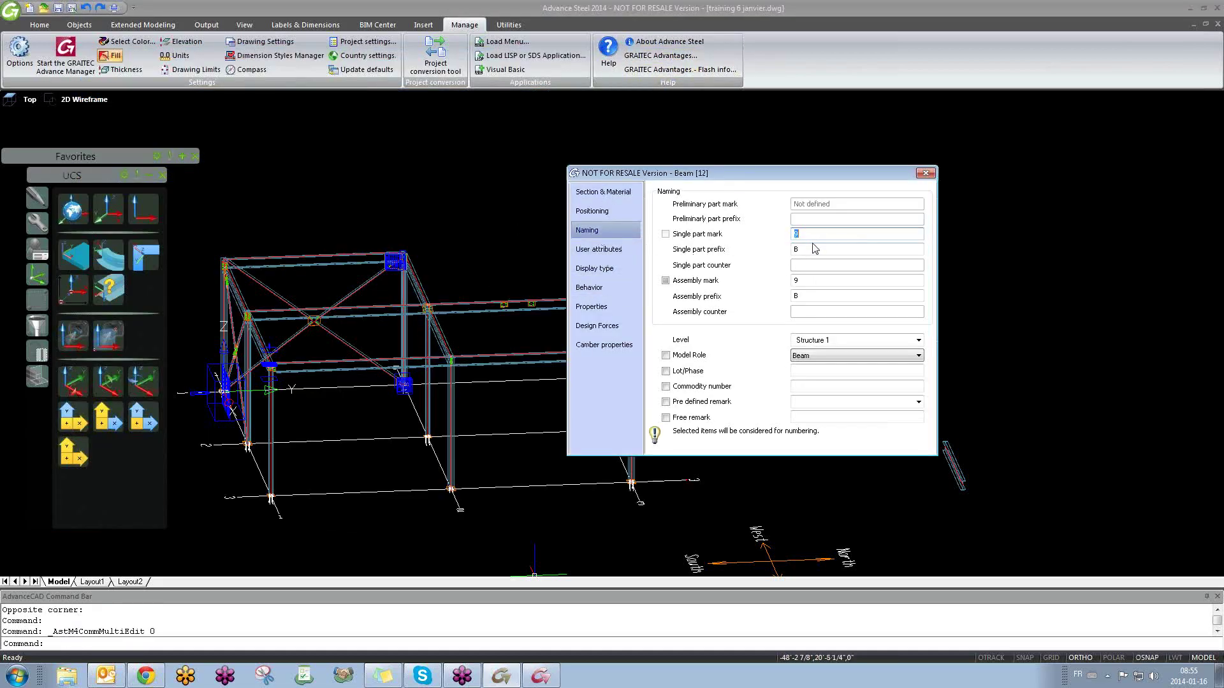
double_click(796, 234)
click(931, 175)
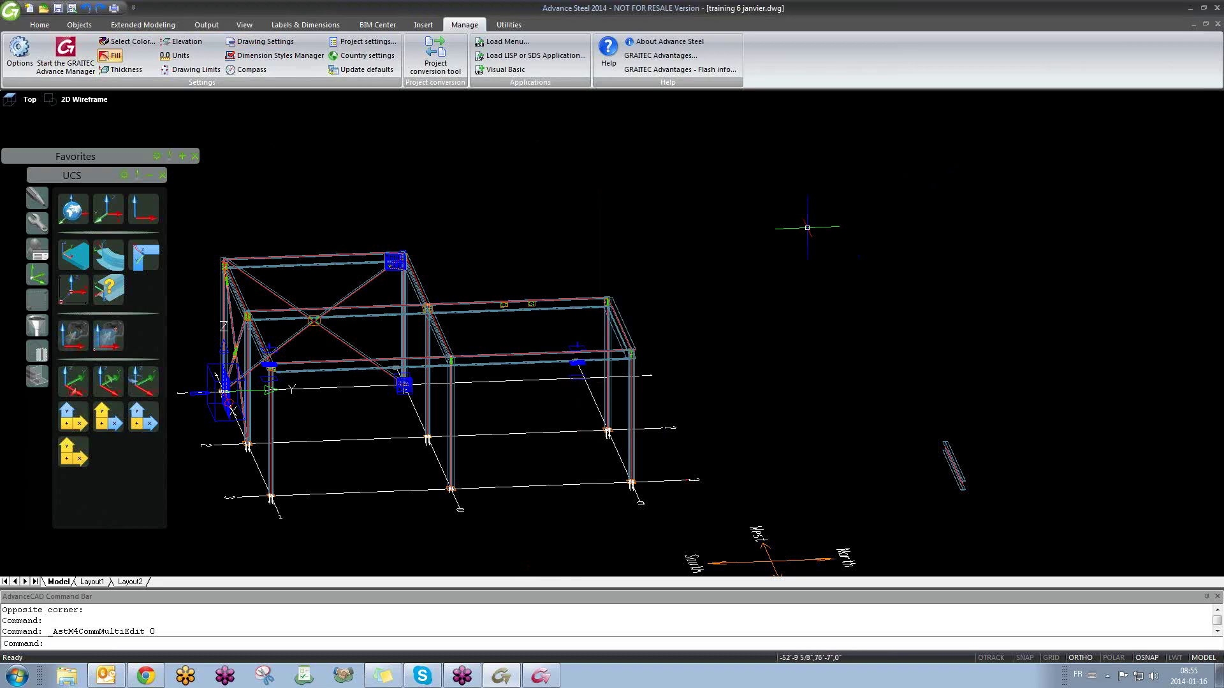
Step: Open the properties of the isolated beam lying outside the frame to view its section and material
middle_drag(470, 391, 652, 421)
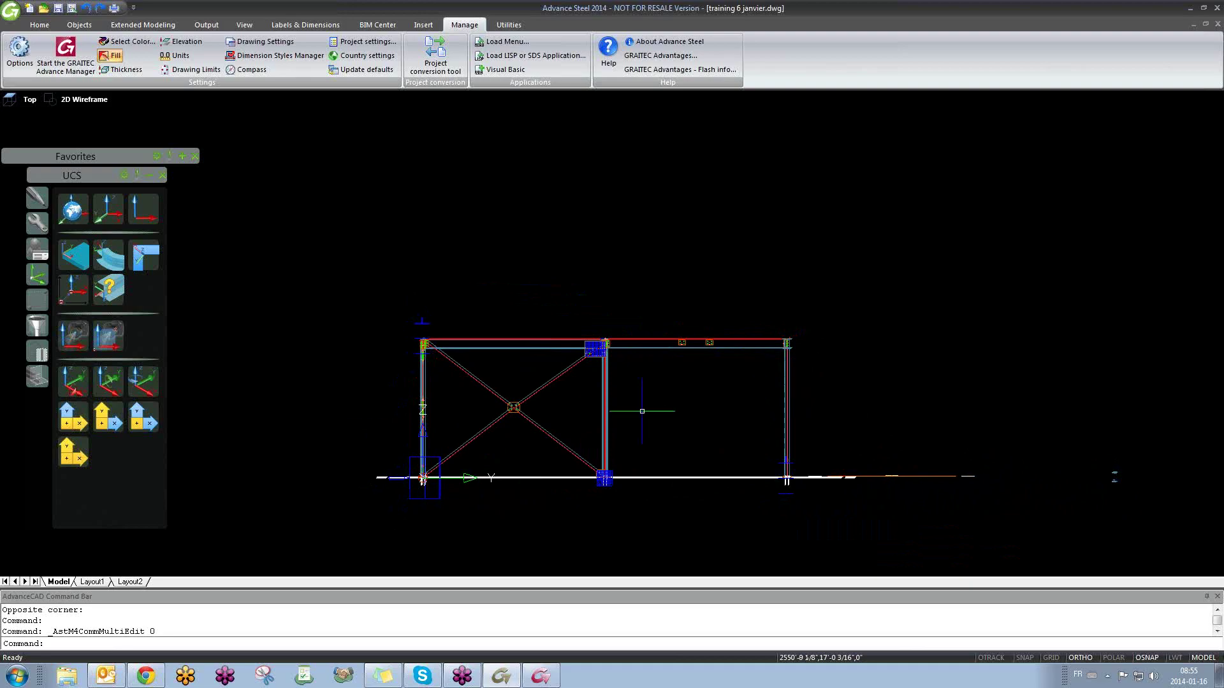
scroll(470, 350, up, 3)
scroll(471, 348, down, 1)
scroll(472, 348, down, 3)
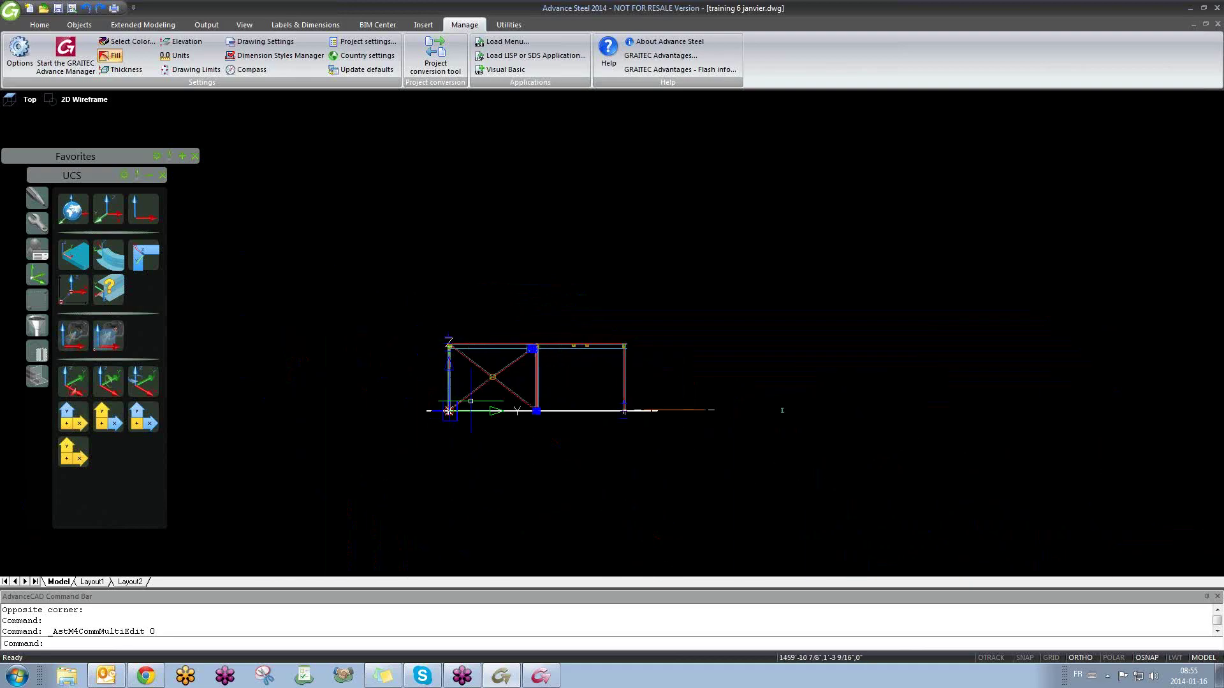
click(535, 672)
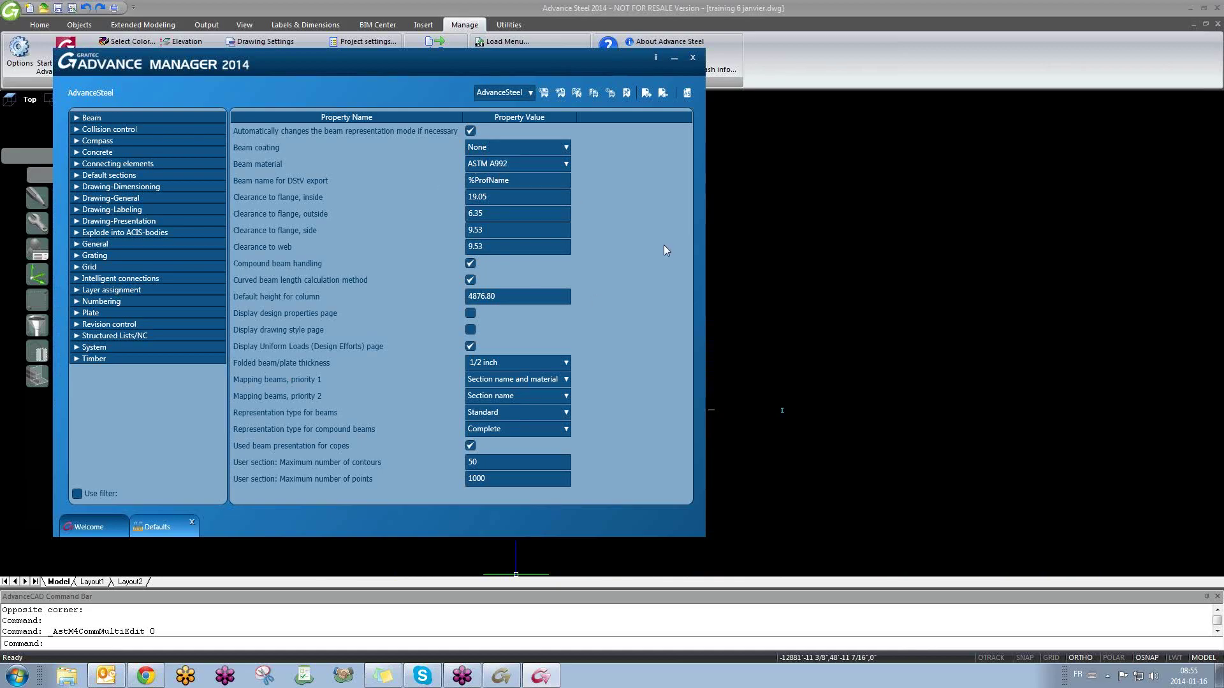
click(675, 60)
middle_drag(792, 442, 747, 475)
scroll(748, 475, up, 5)
double_click(745, 423)
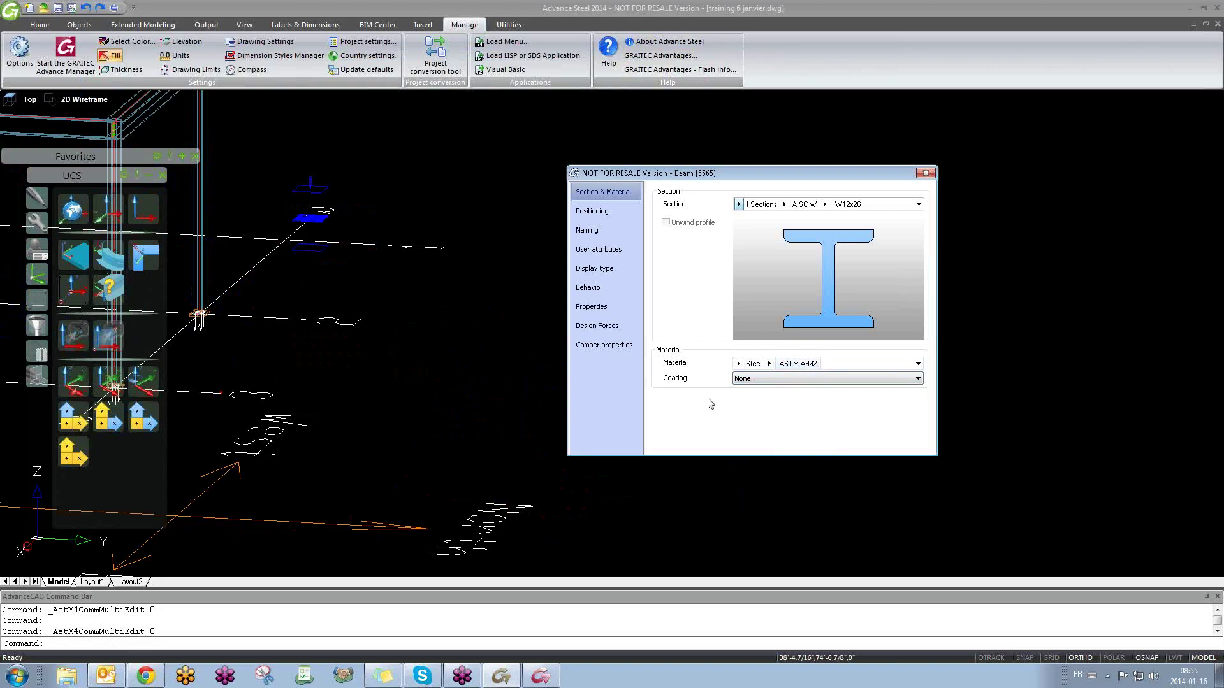
Step: Switch to Advance Manager and compare the default beam material and coating with the isolated beam's properties
click(542, 678)
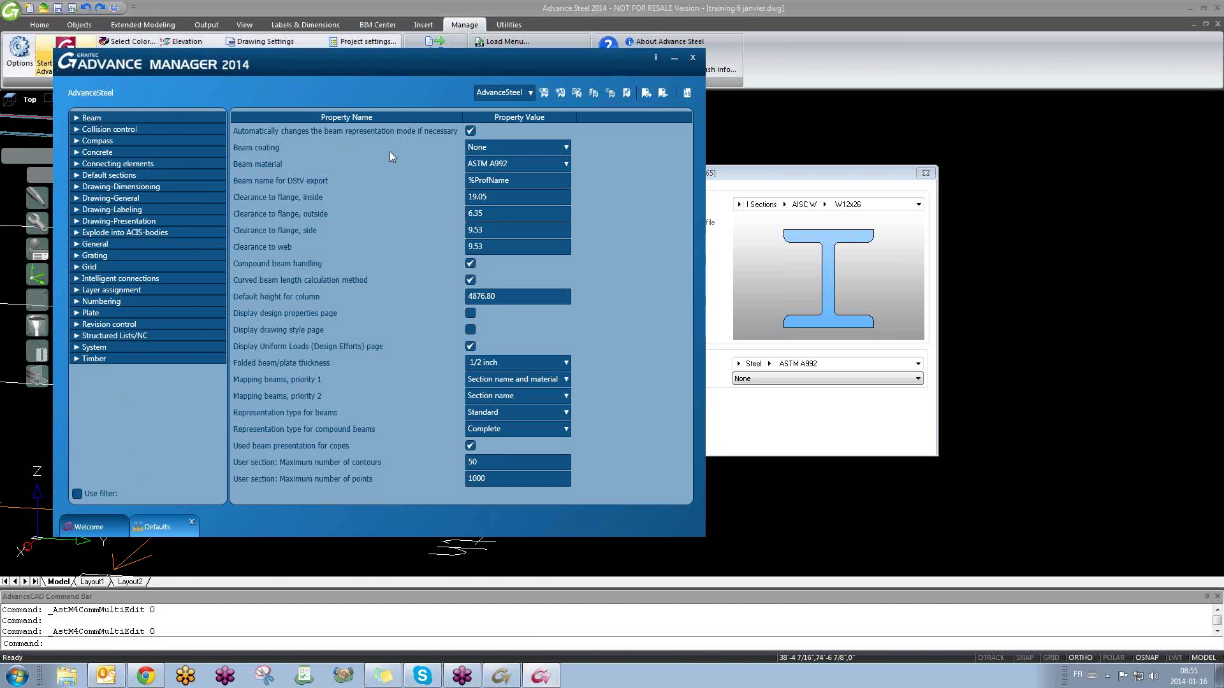
click(790, 369)
drag(614, 67, 552, 59)
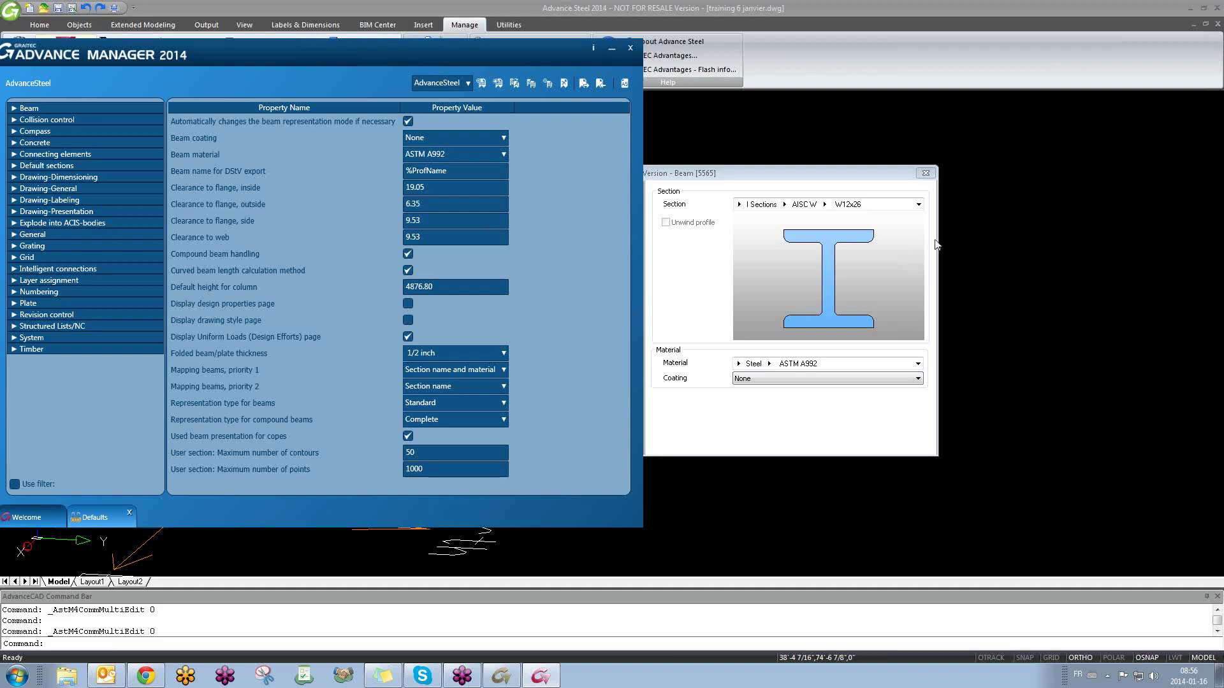
drag(504, 49, 689, 61)
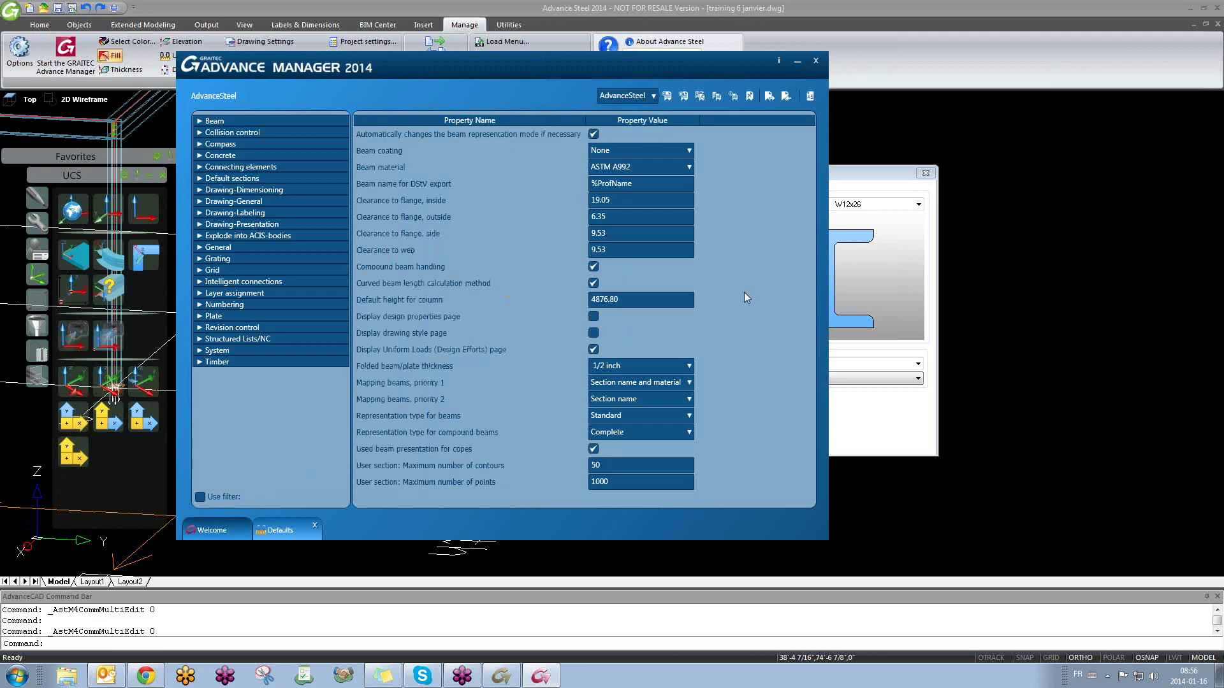
Step: Examine the general Collision control defaults and the Drawing-Dimensioning styles, distances and general settings, and collapse both categories
click(199, 135)
click(219, 144)
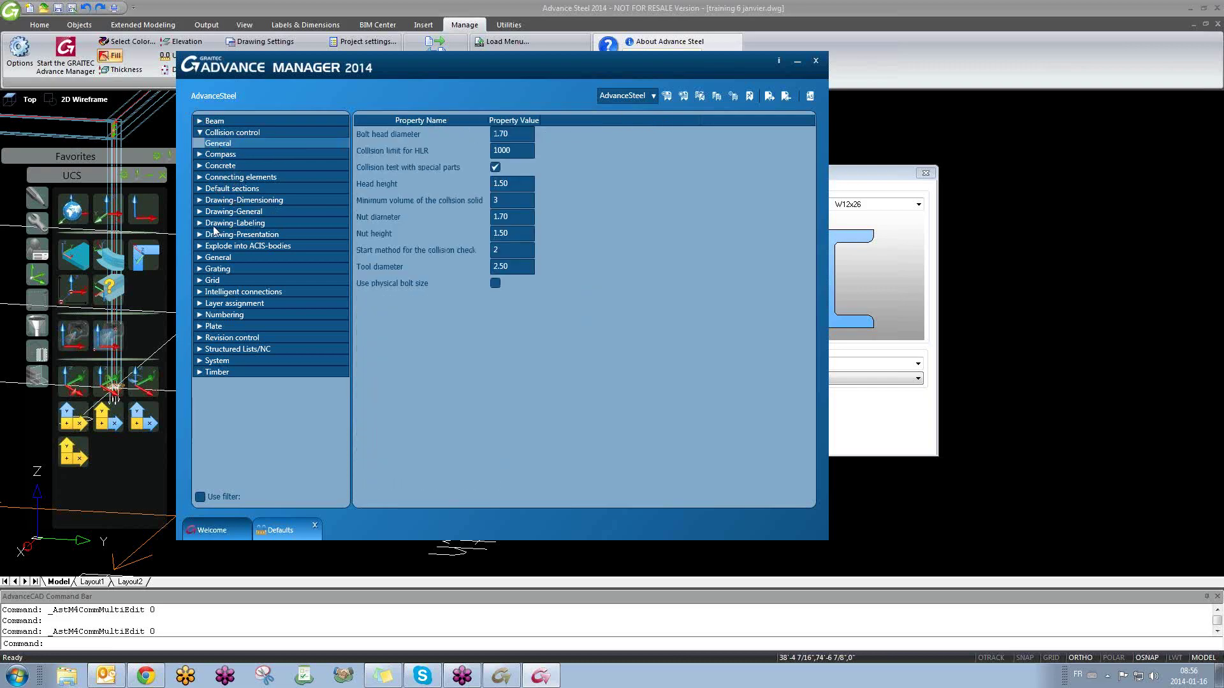
click(239, 201)
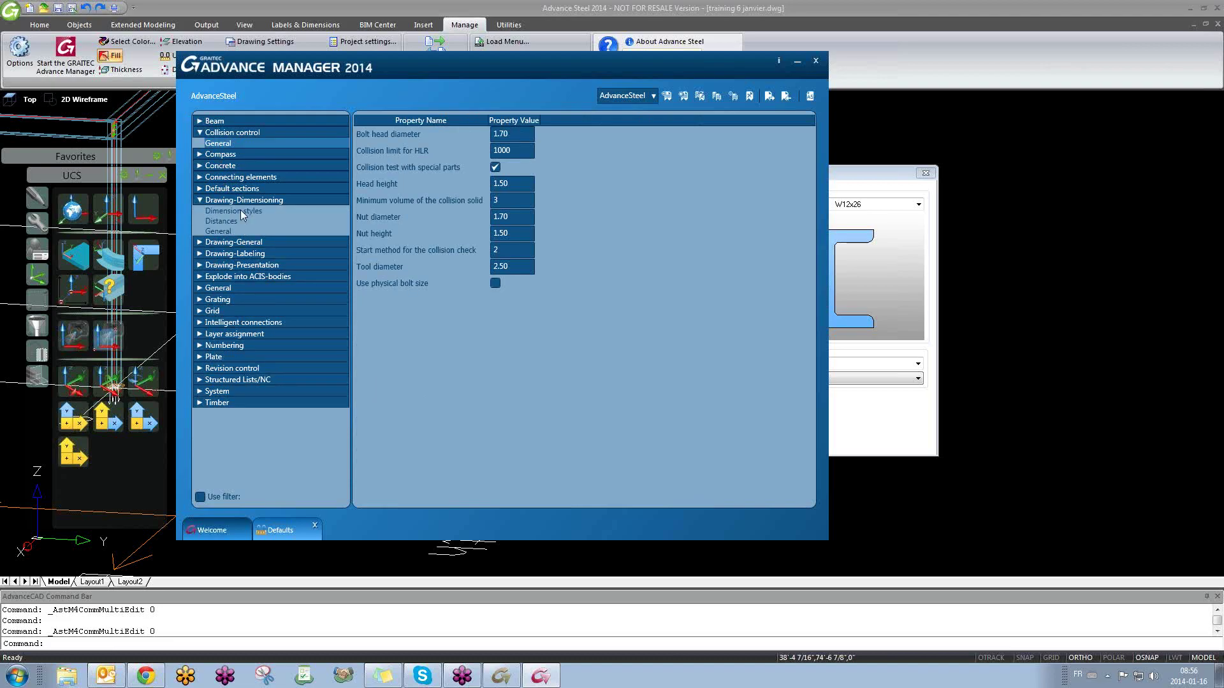
click(240, 212)
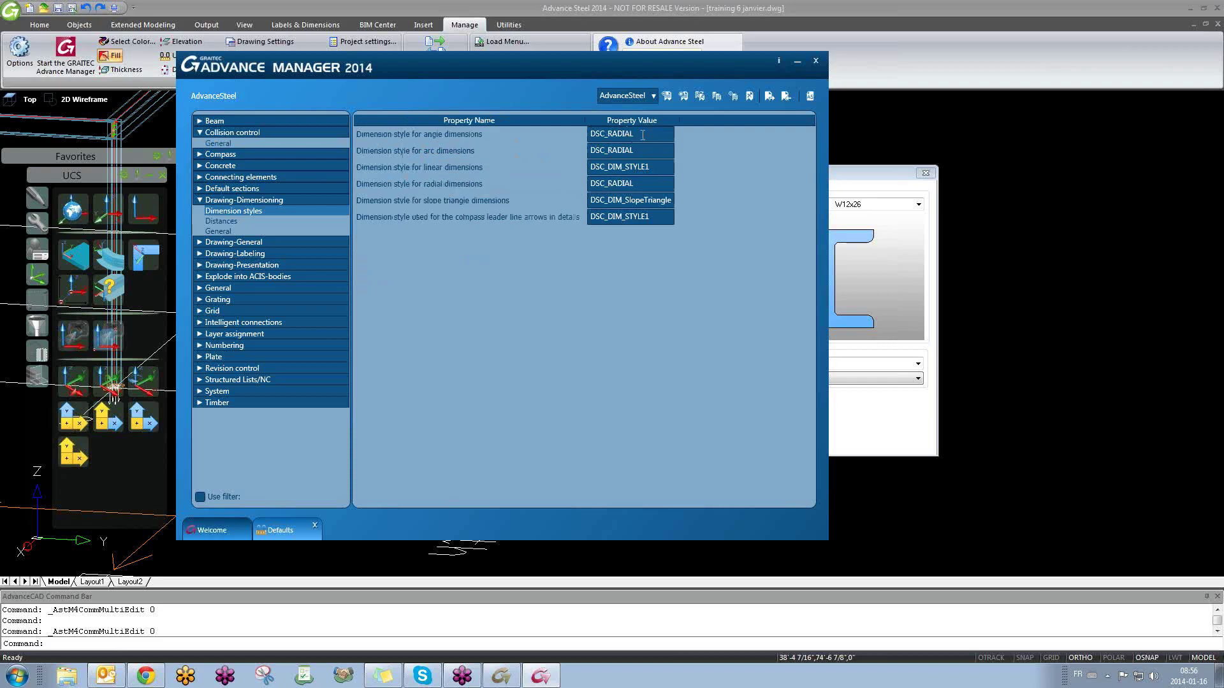
click(222, 223)
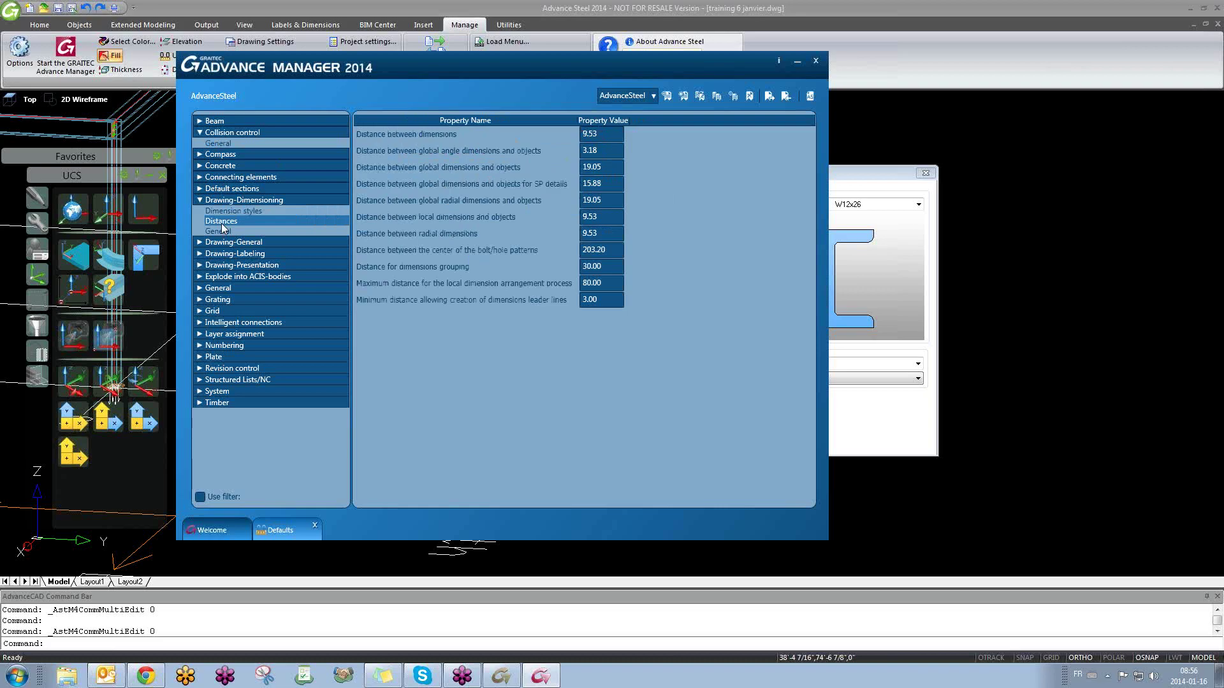
click(221, 232)
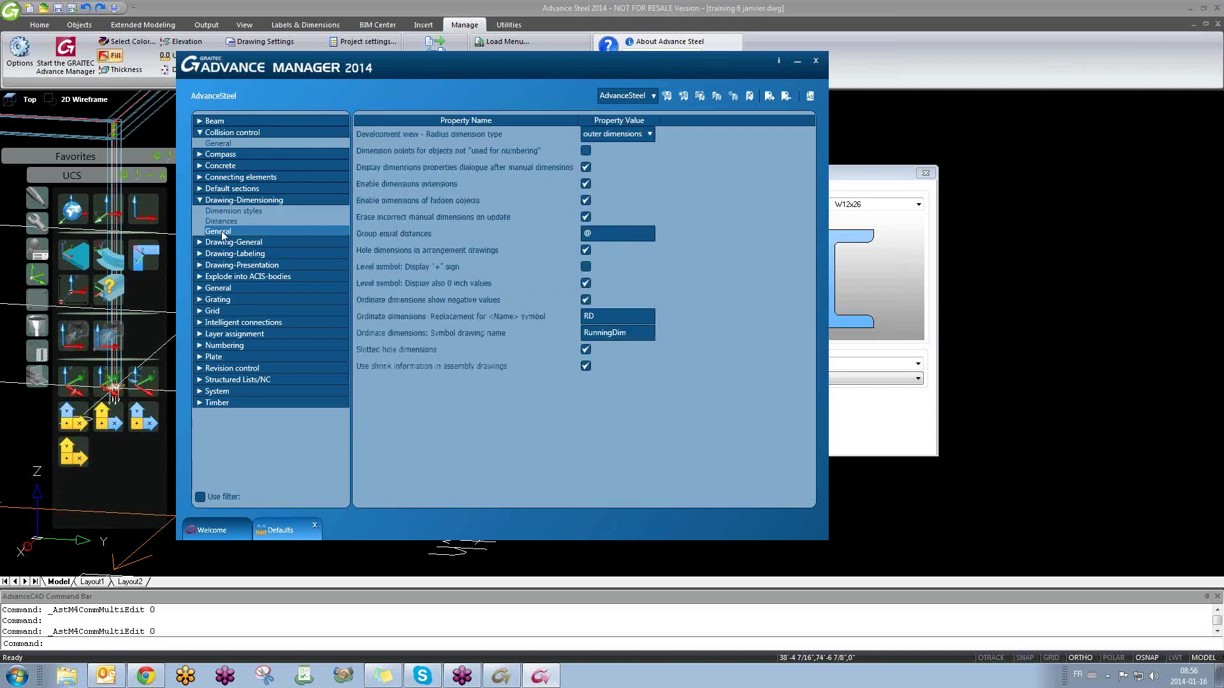
click(200, 200)
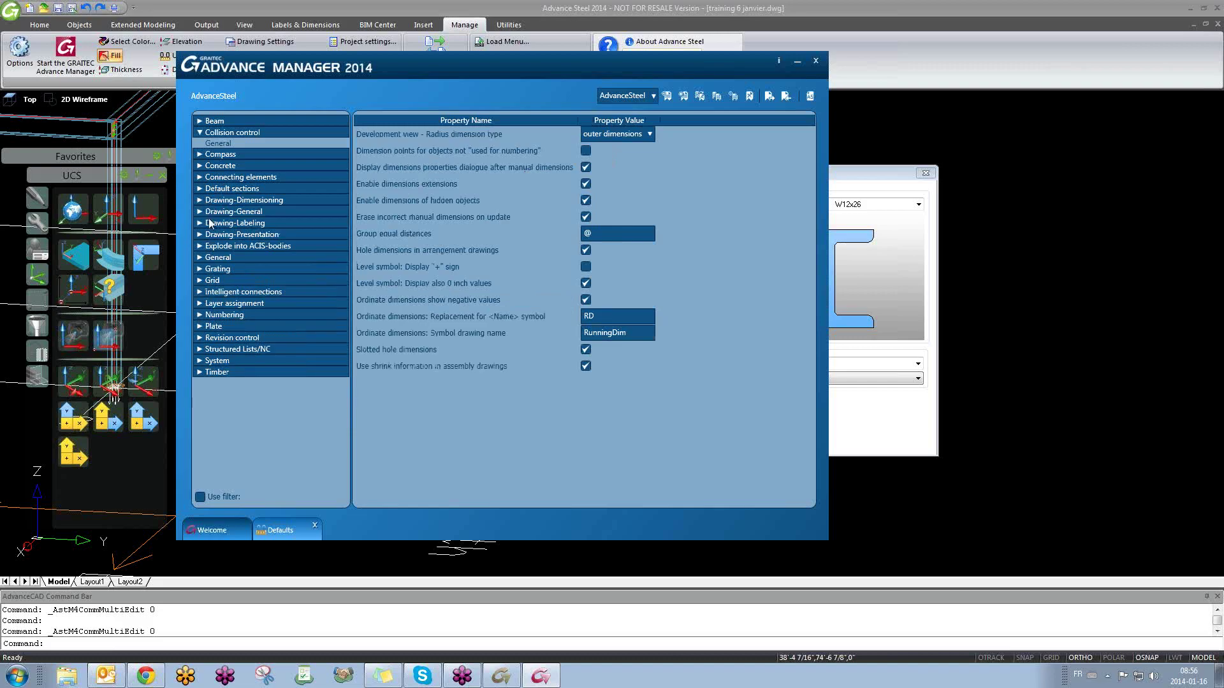
click(201, 132)
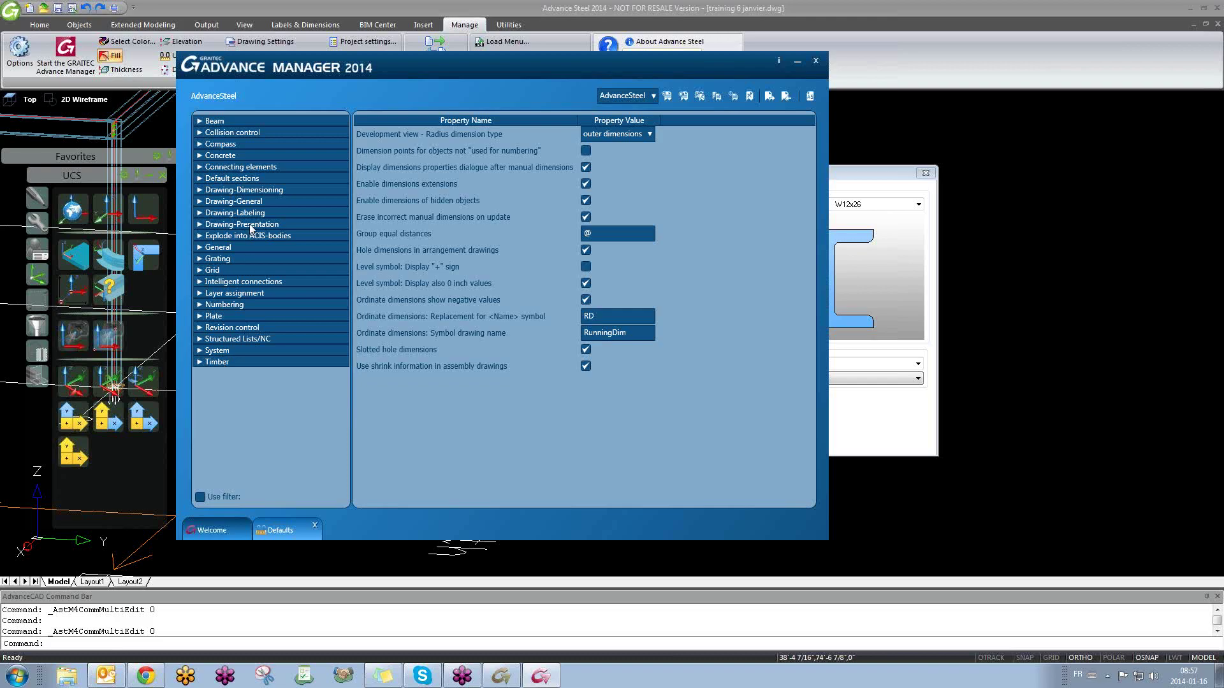
Step: Expand Drawing-Dimensioning again, review its dimension styles and distances, and collapse the category
click(200, 191)
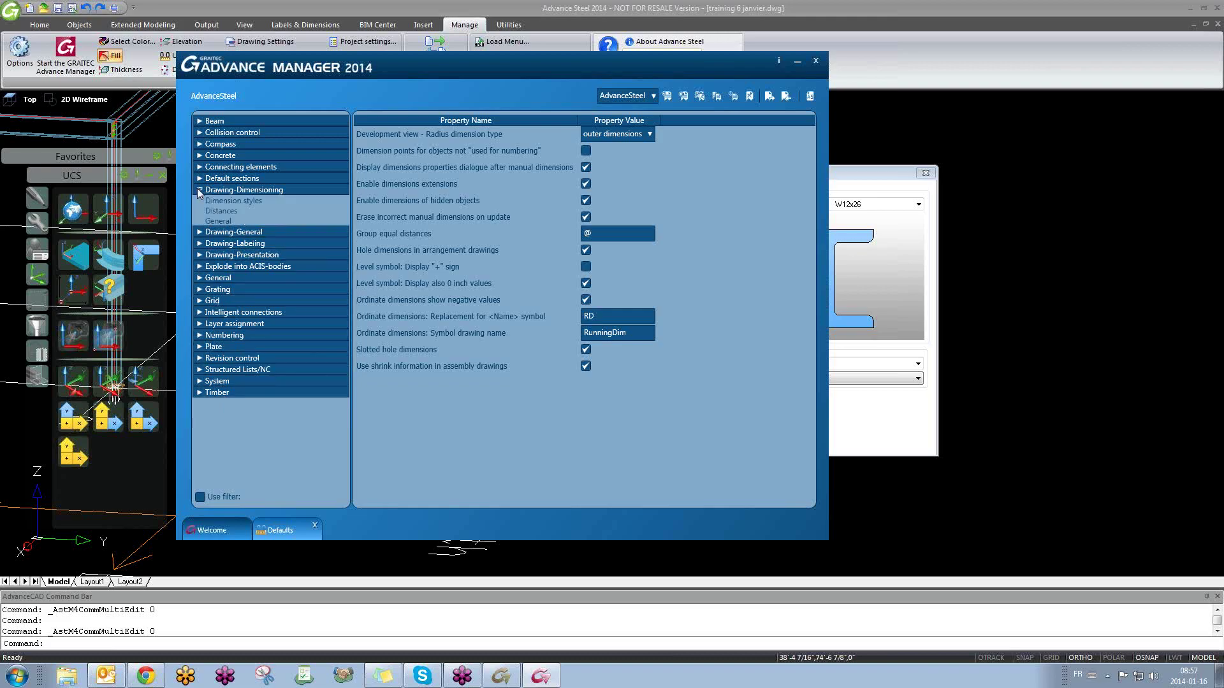
click(228, 202)
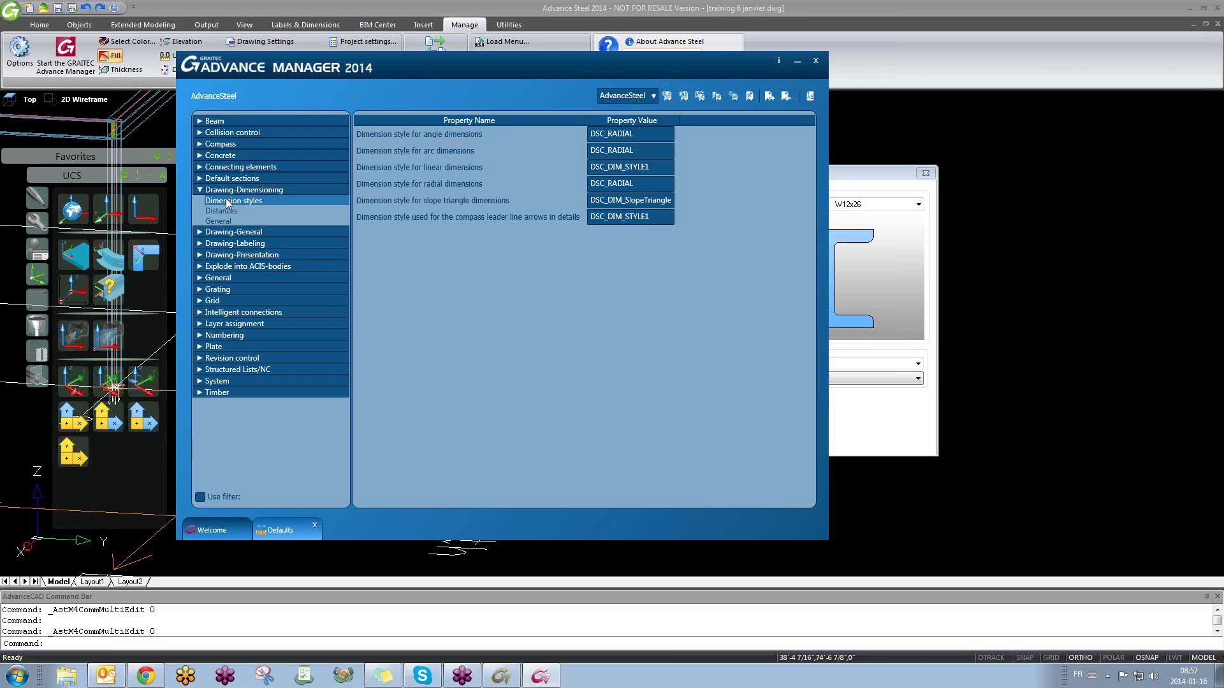
click(229, 212)
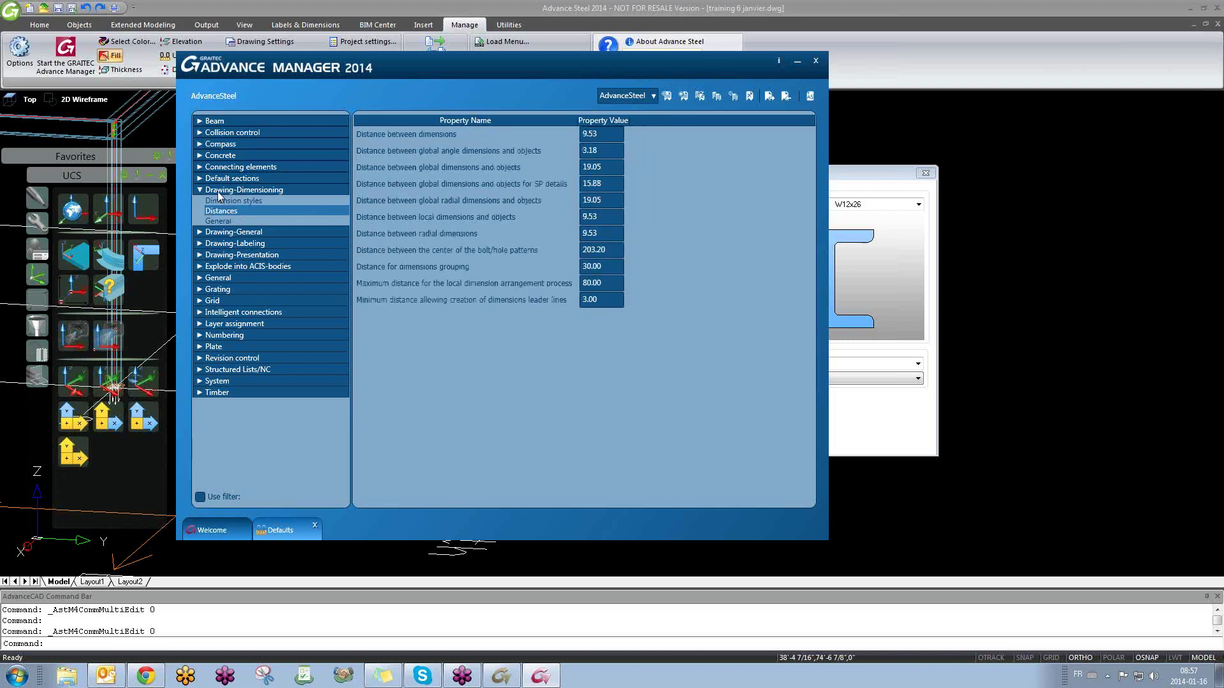
click(201, 191)
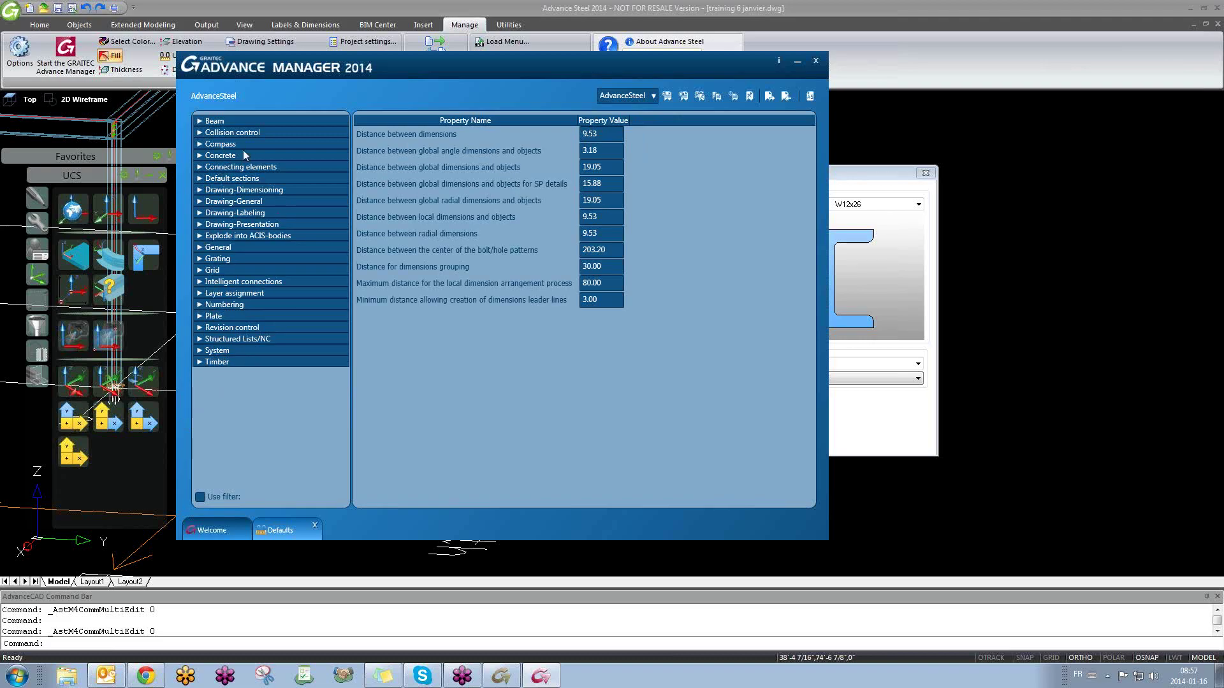
Step: Filter the defaults by "bolts", review the Anchors/Bolts and Holes settings under Connecting elements, and close Defaults
click(201, 498)
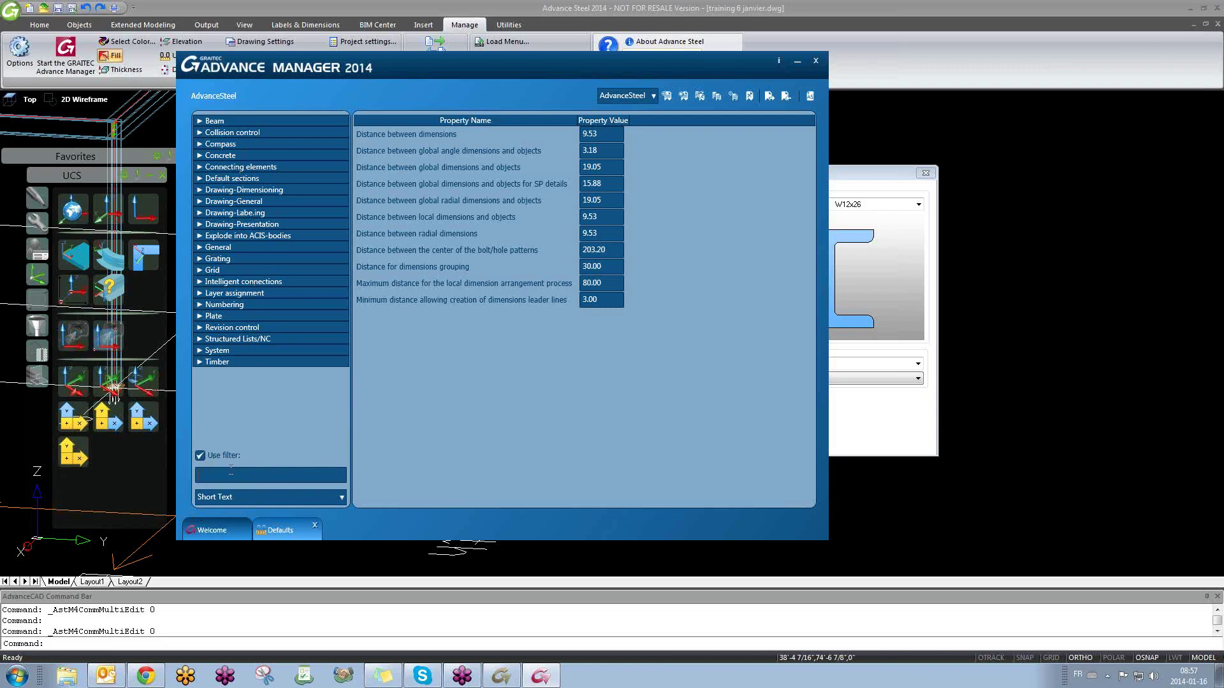
text(bolts)
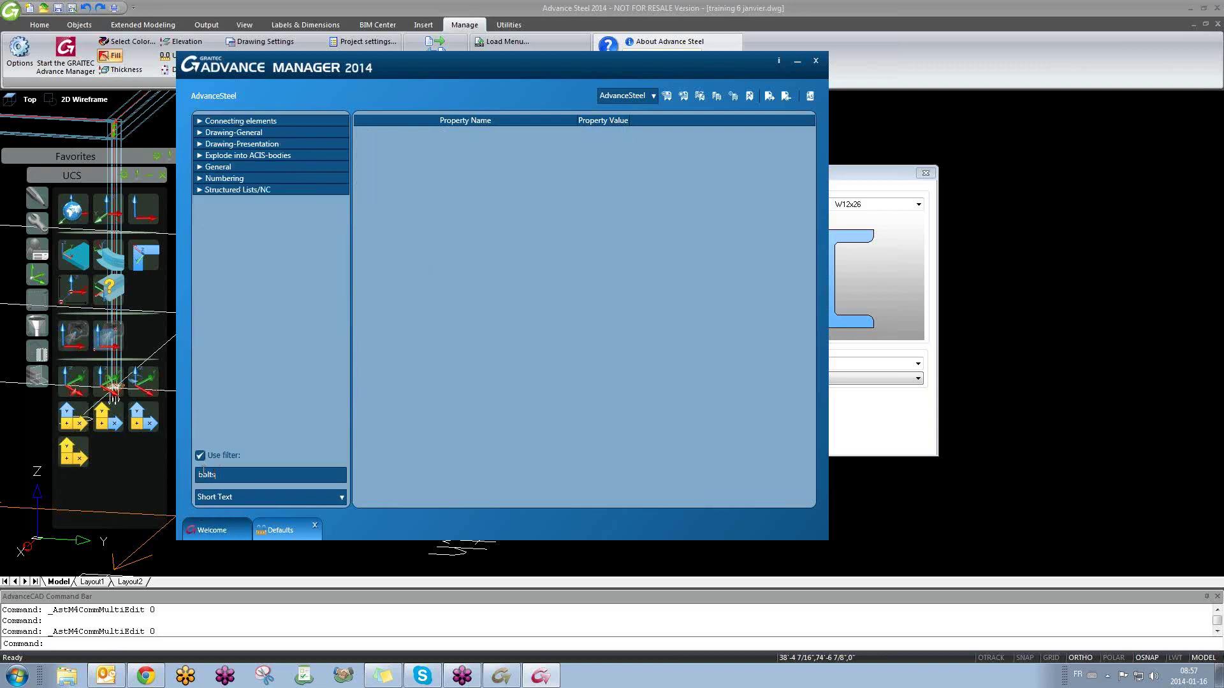
drag(233, 476, 159, 475)
click(202, 121)
click(214, 134)
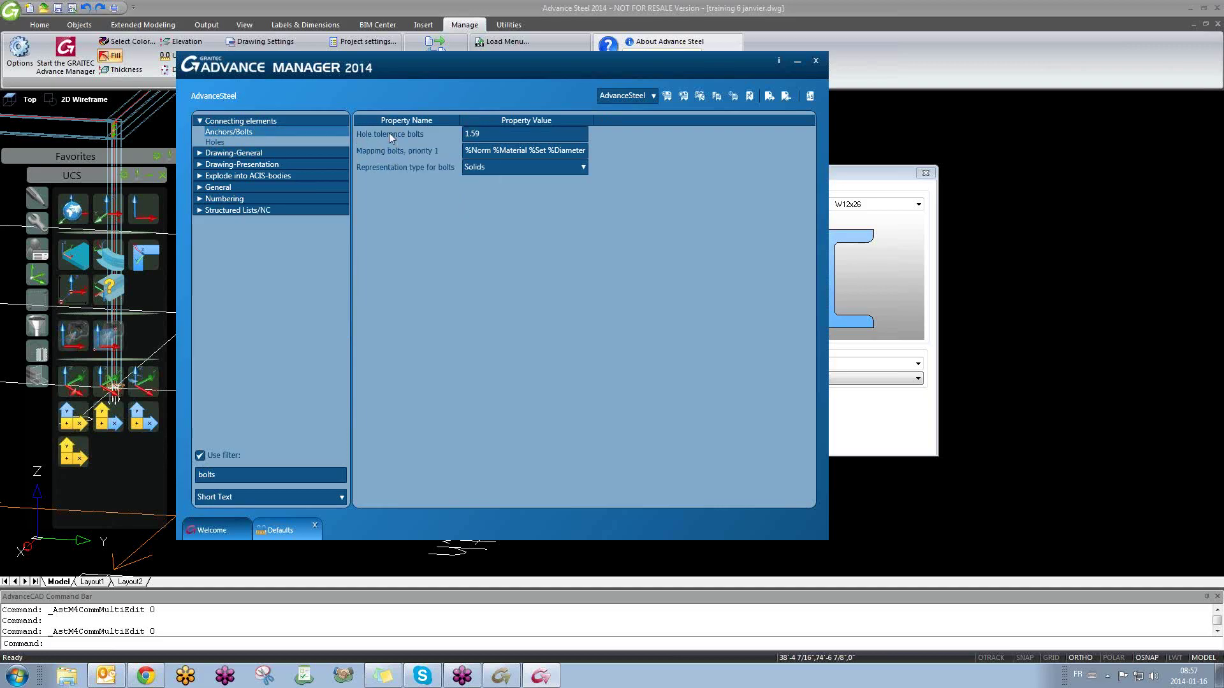
mouse_move(390, 137)
click(299, 143)
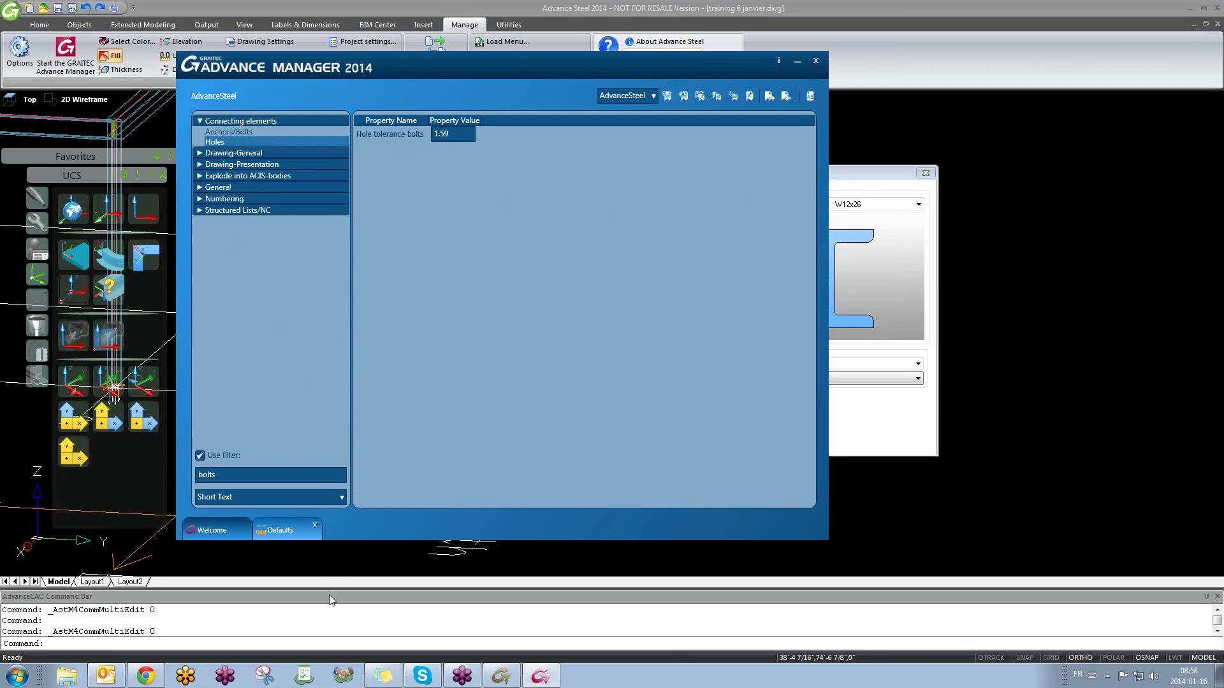
click(314, 526)
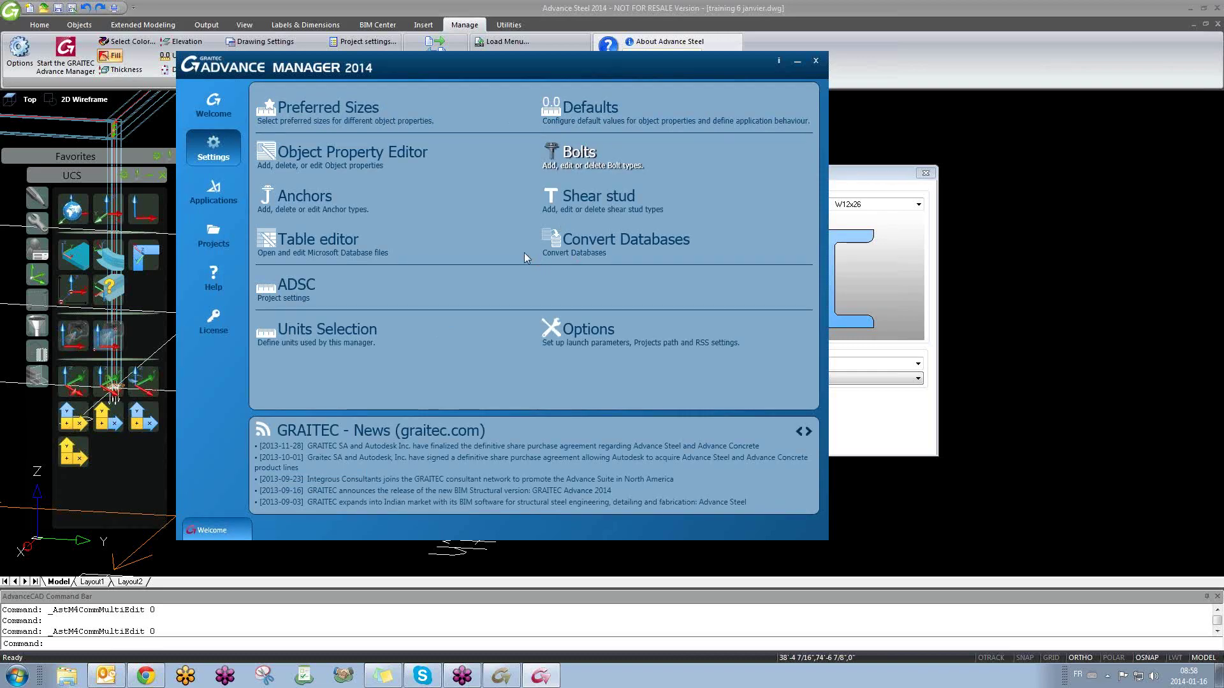
Step: Open the Bolts editor and examine bolt 14399-3's parameters, washer and nut set, and list of lengths and part names
click(591, 139)
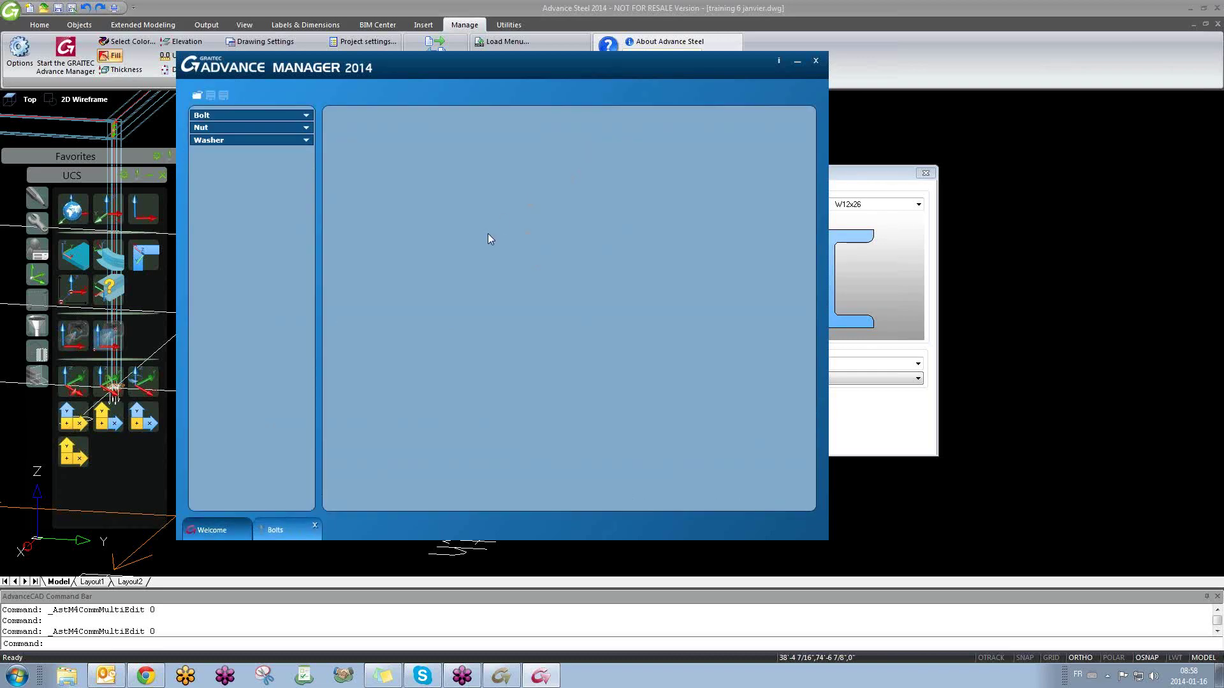
click(307, 118)
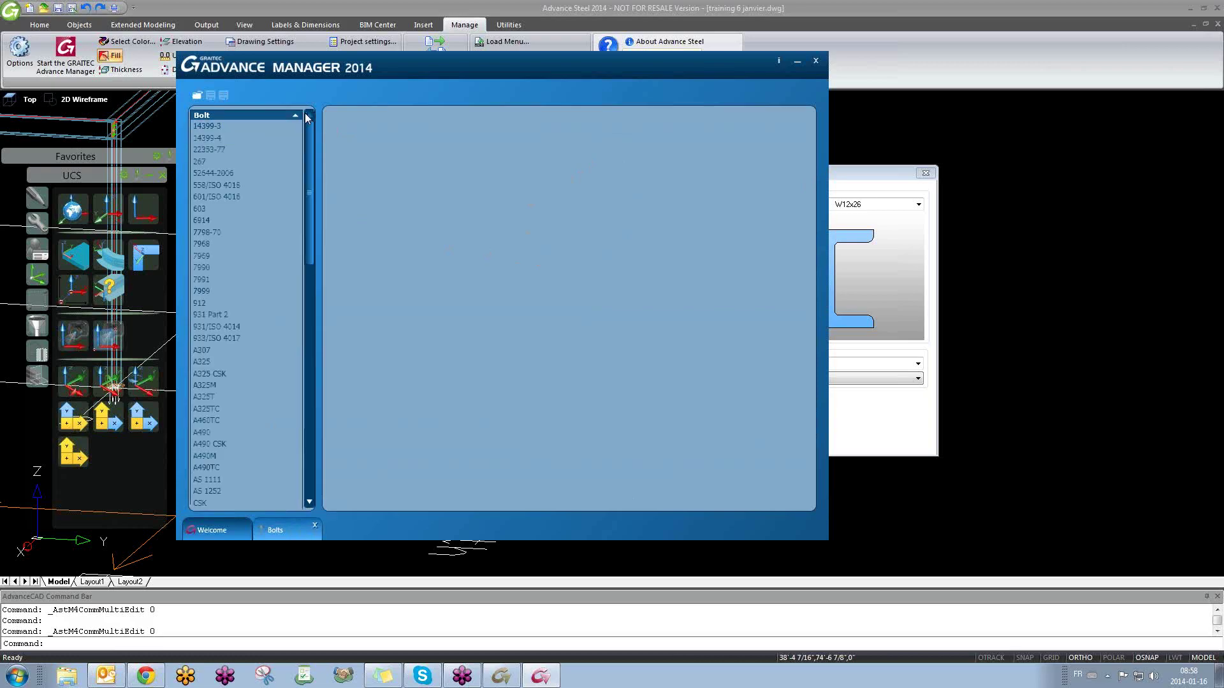
click(204, 127)
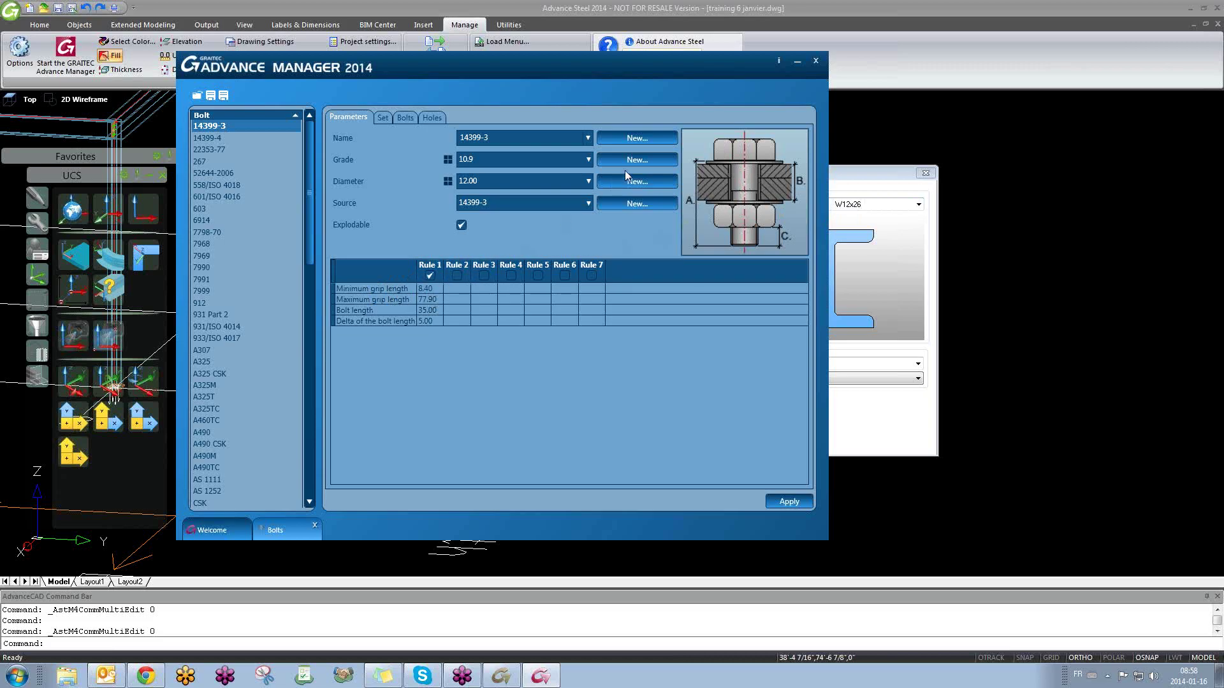
click(381, 118)
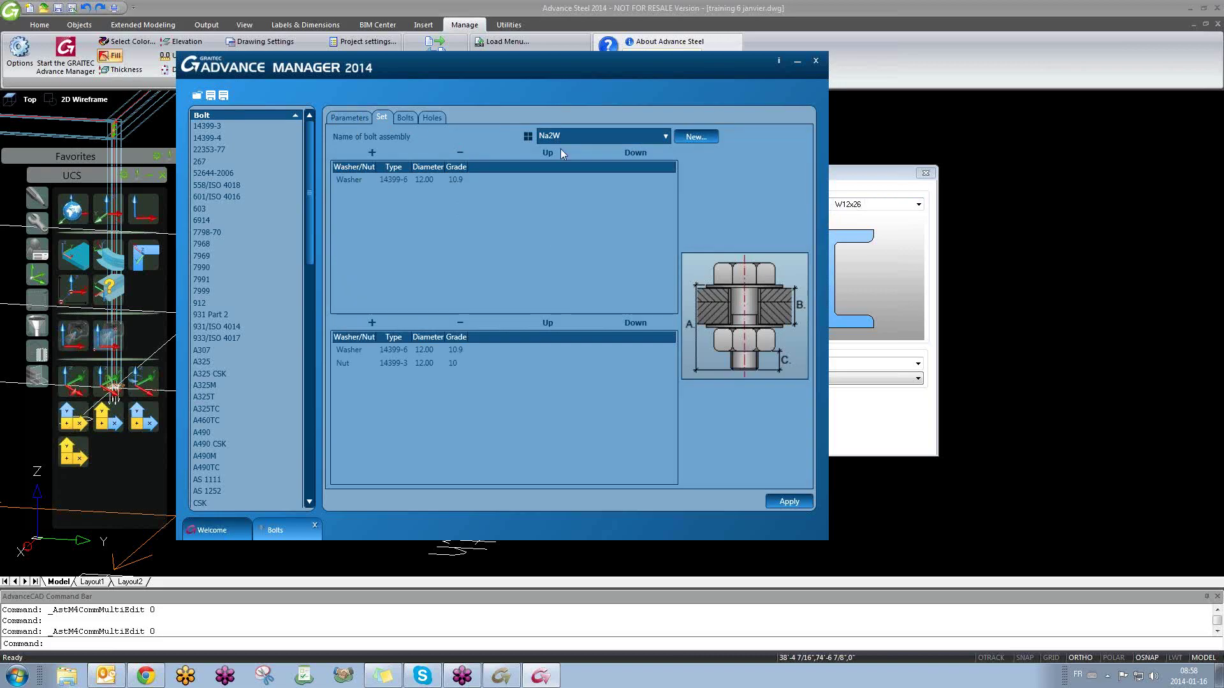
click(404, 119)
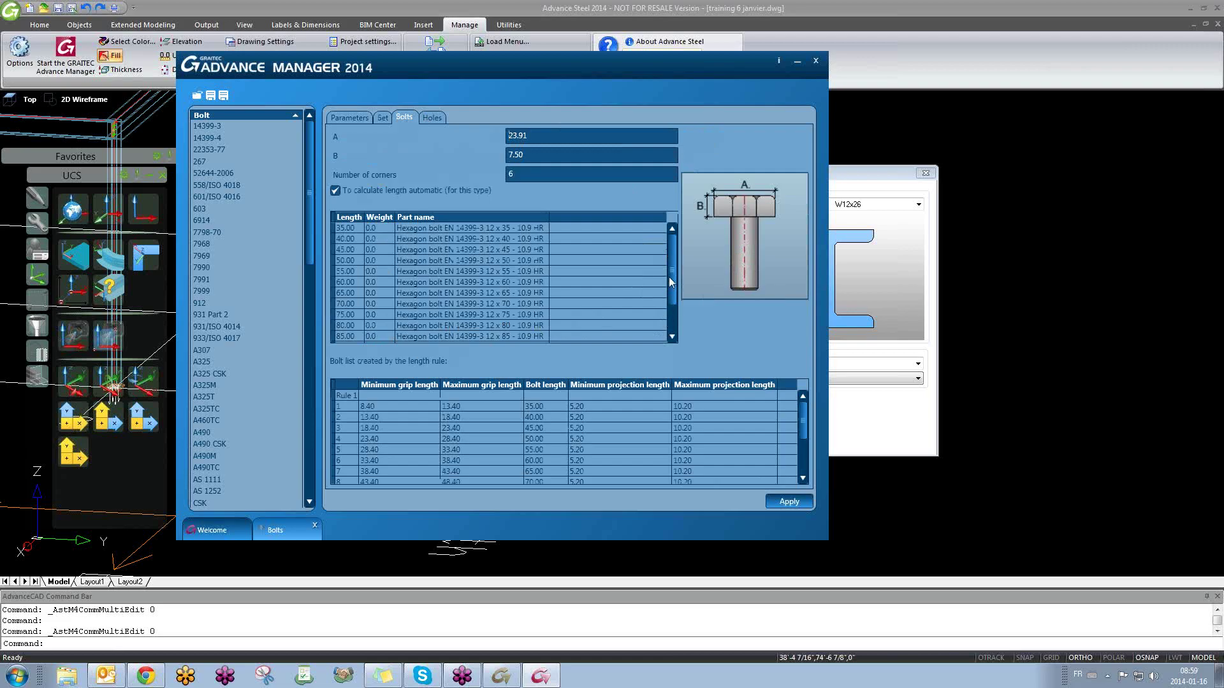
mouse_move(668, 277)
mouse_down()
mouse_move(665, 297)
mouse_move(674, 296)
mouse_up()
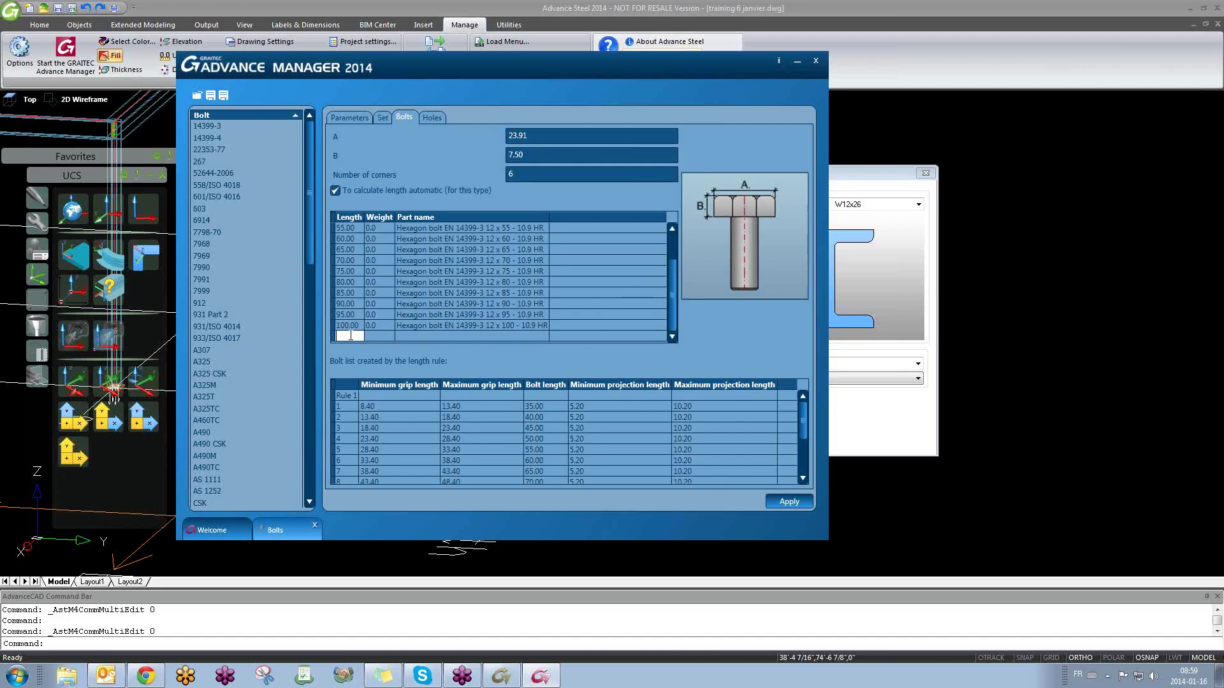
click(425, 335)
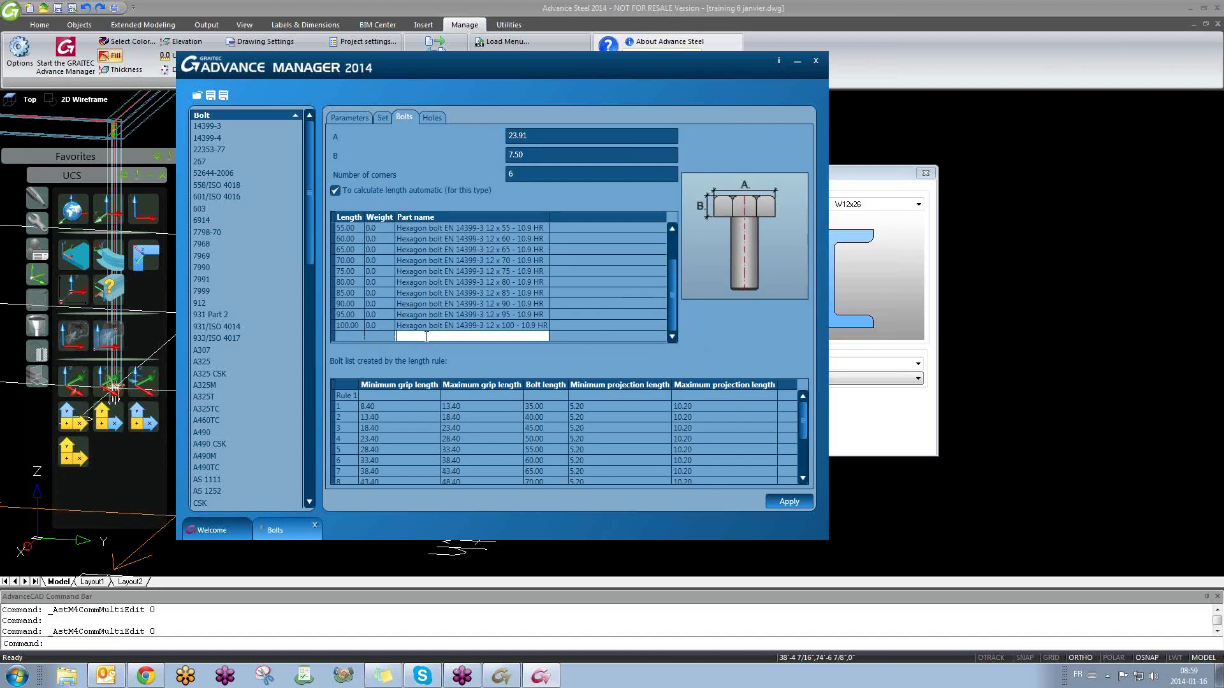
Step: Review the hole location and type options of bolt 14399-3, and close the Bolts editor
click(437, 119)
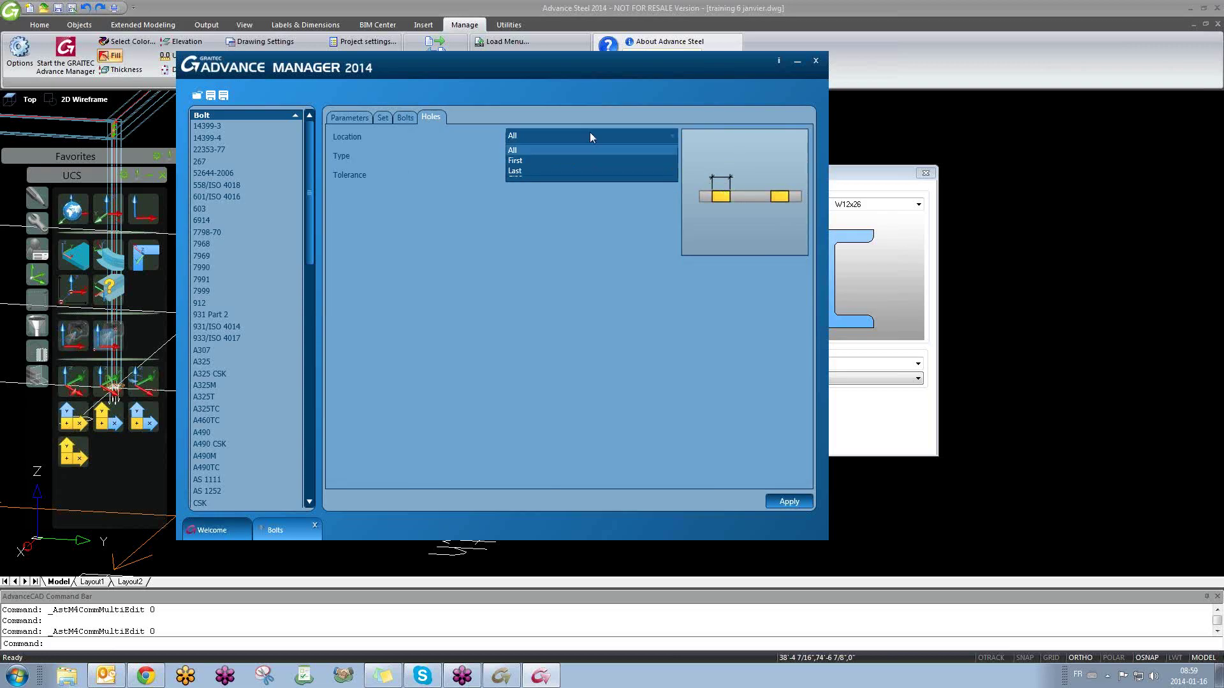
click(438, 144)
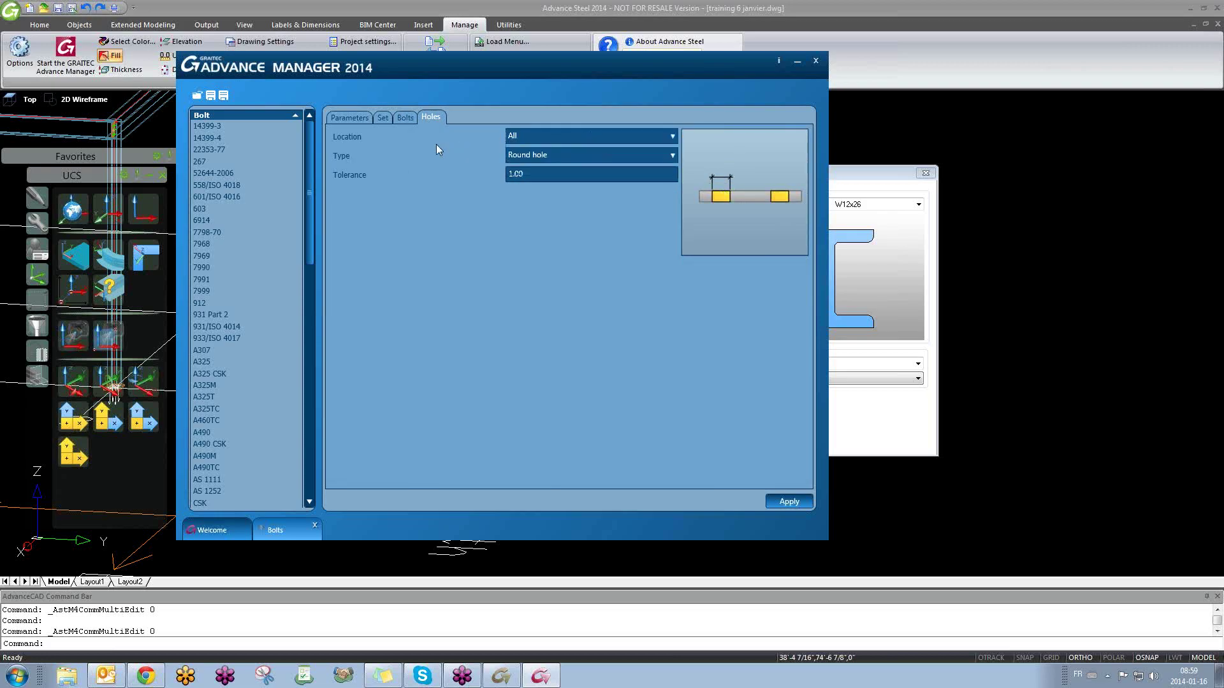
click(527, 139)
click(523, 160)
click(527, 160)
click(437, 159)
click(793, 502)
click(795, 503)
click(315, 526)
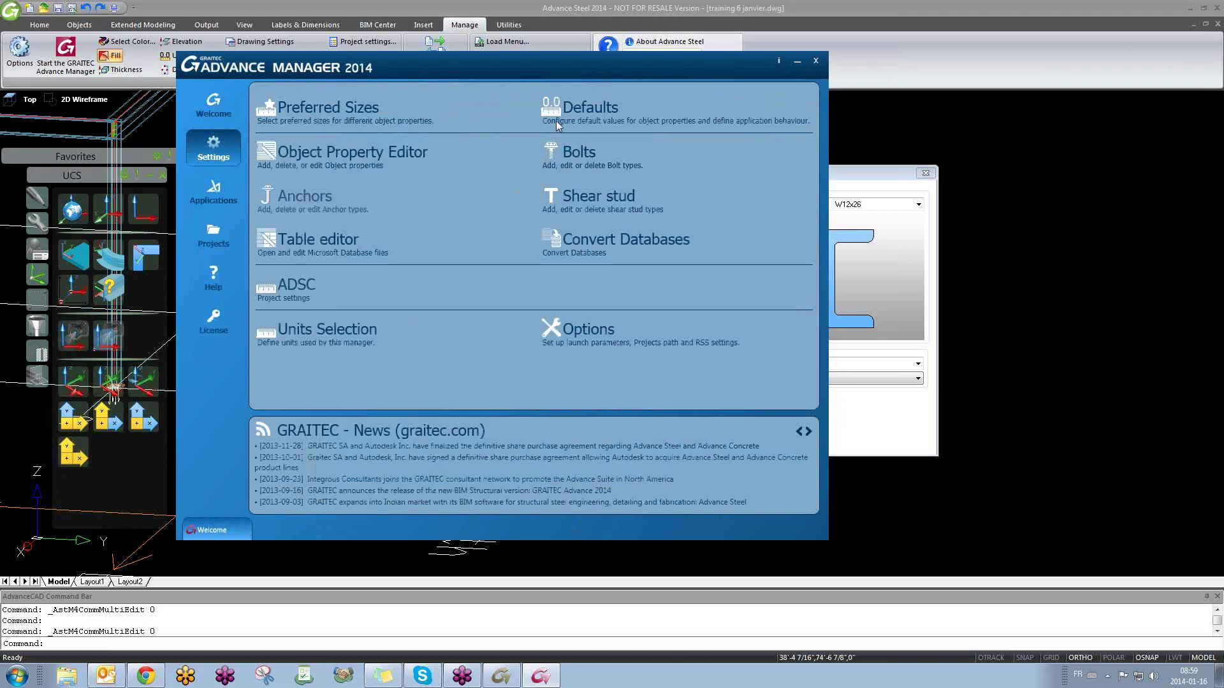
Step: Open the Anchors editor, compare the parameters of several Fischer anchors and the German J-Anchor, and close it
click(298, 201)
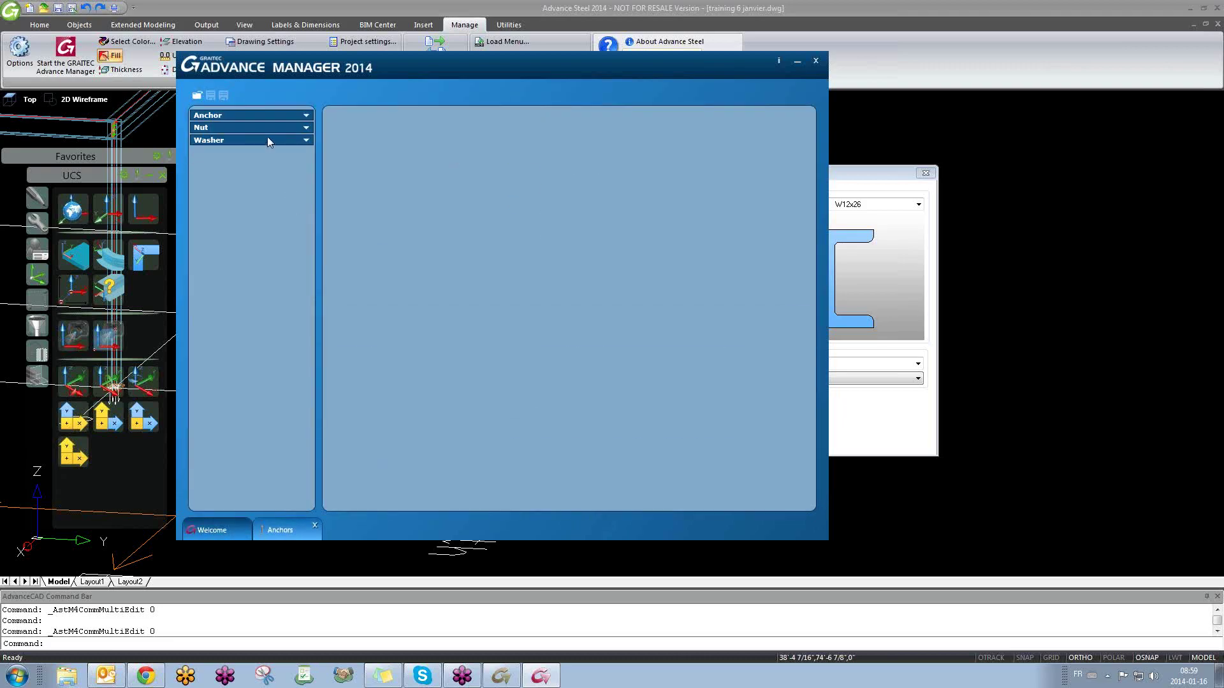
click(298, 117)
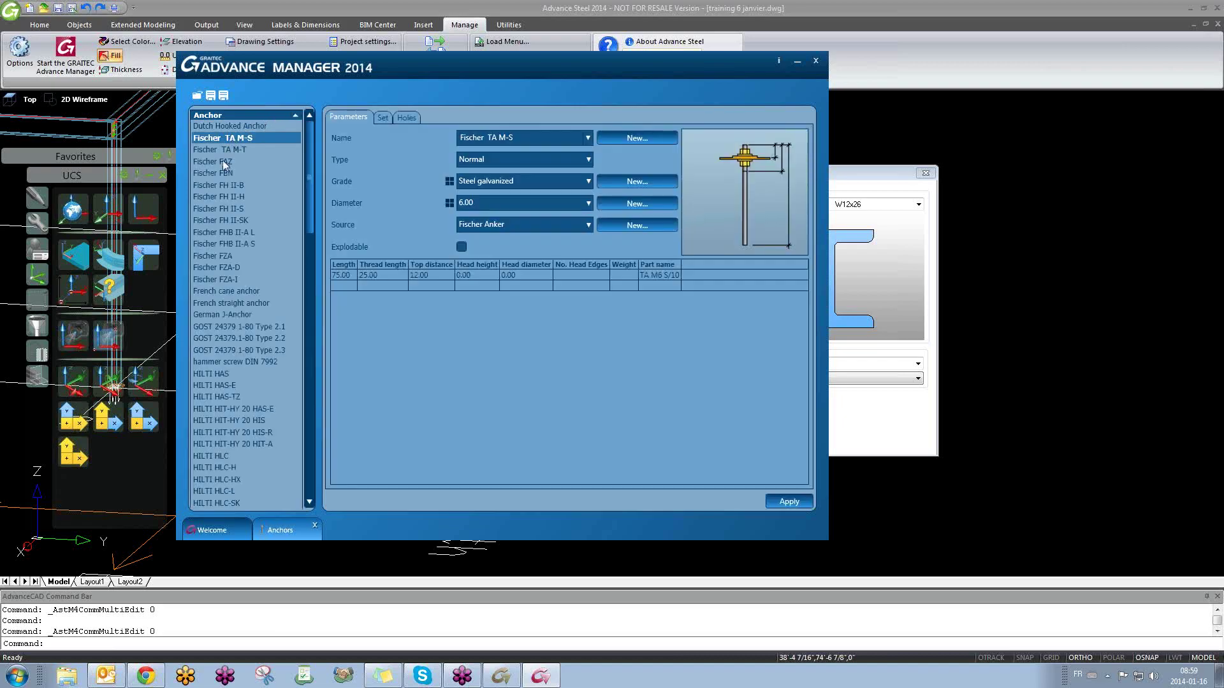
click(217, 243)
click(227, 315)
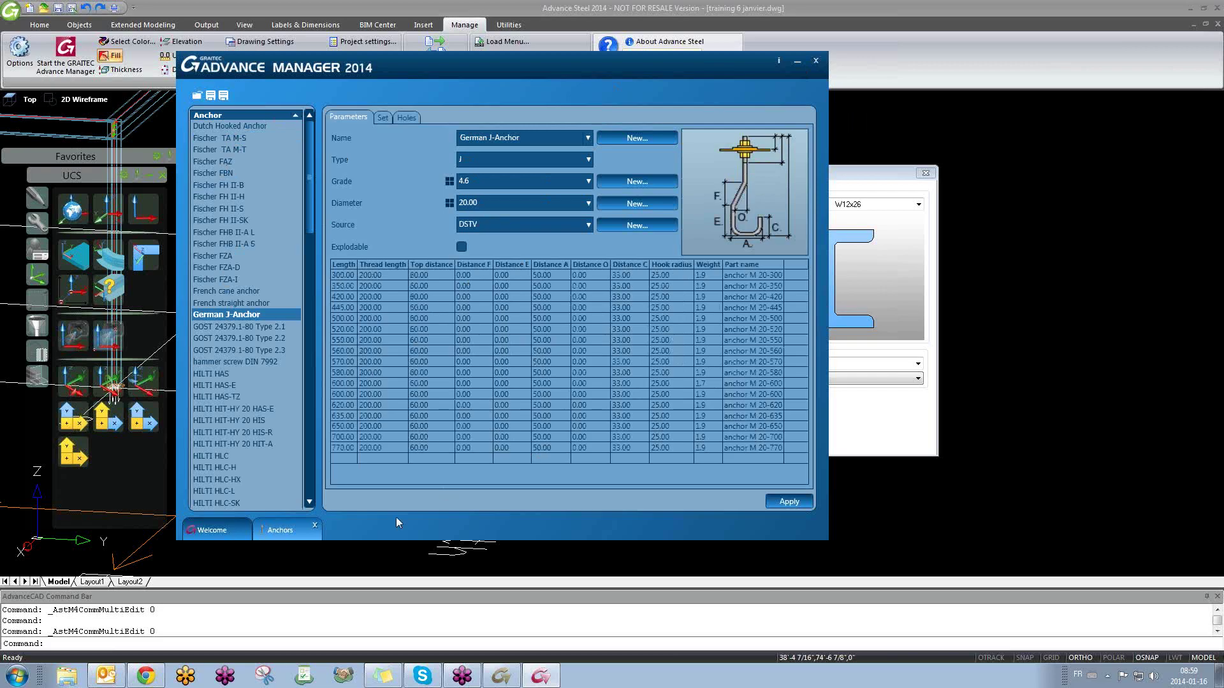
click(315, 525)
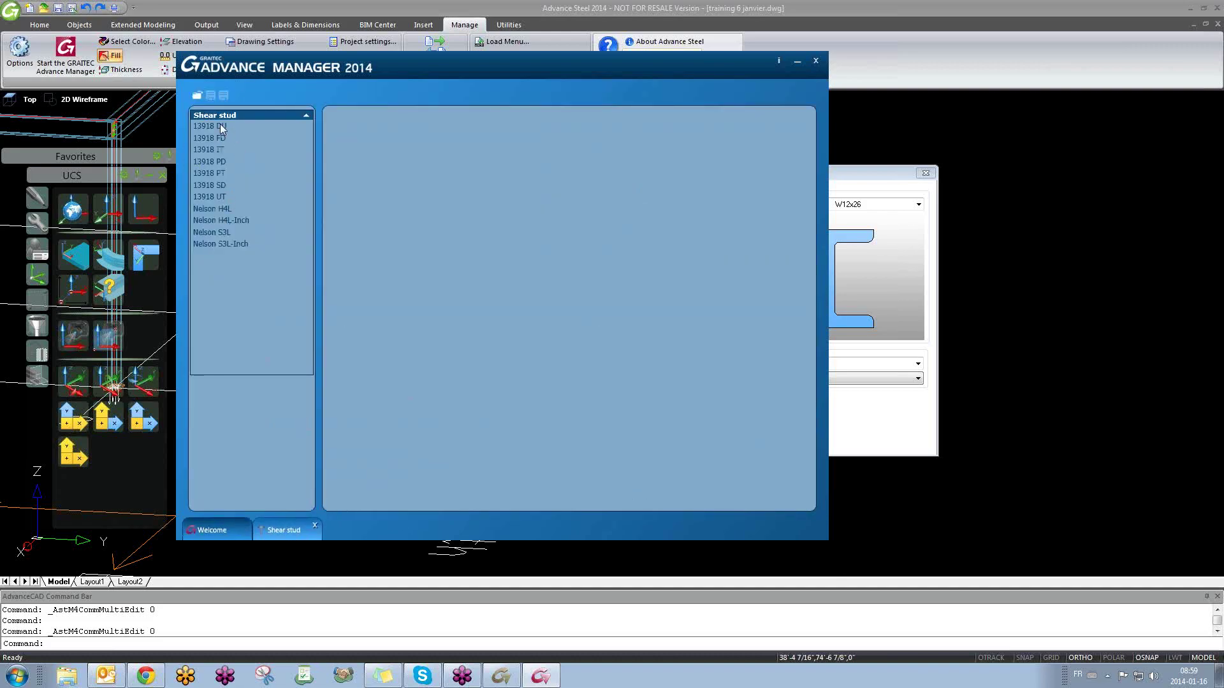
Step: Review the general parameters of shear studs 13918 DU, IT, PD and UT, and close the Shear stud editor
click(217, 125)
click(203, 150)
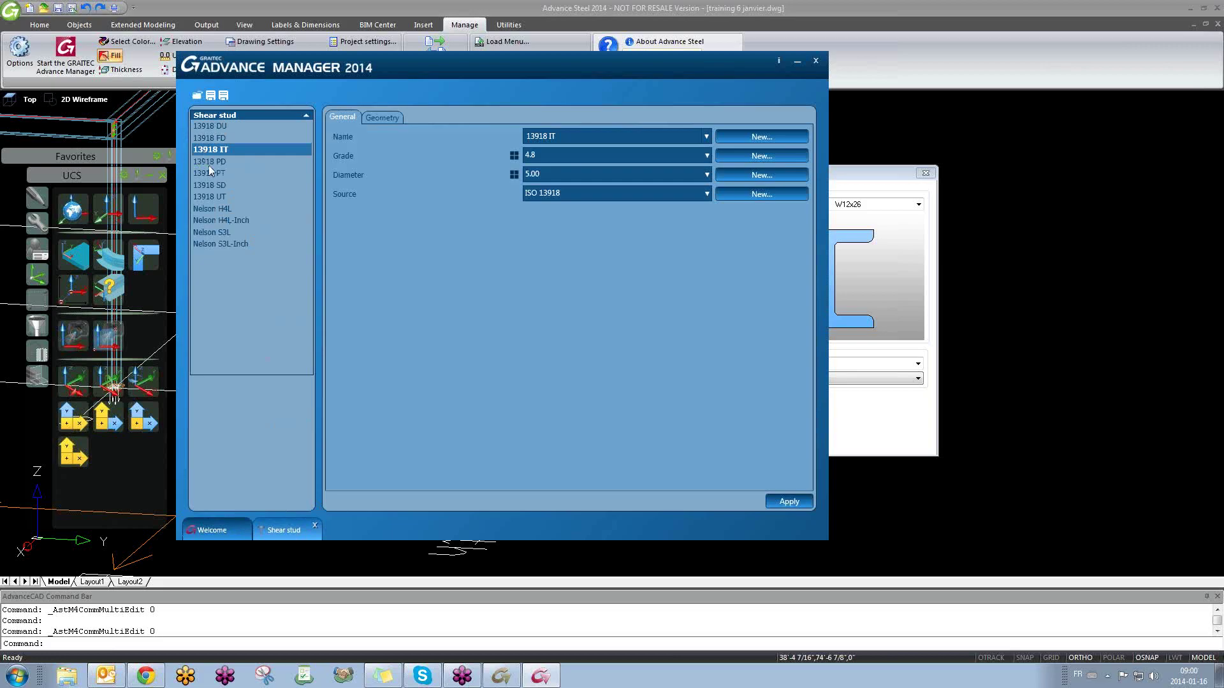
click(210, 163)
click(210, 198)
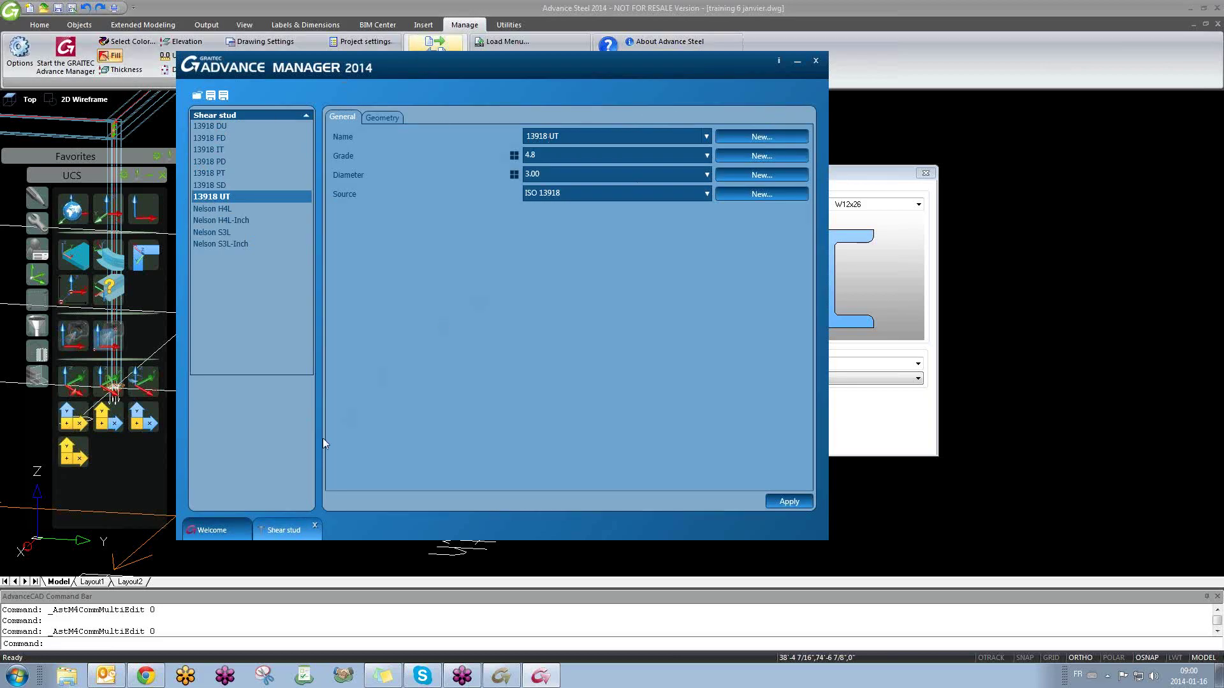
click(316, 524)
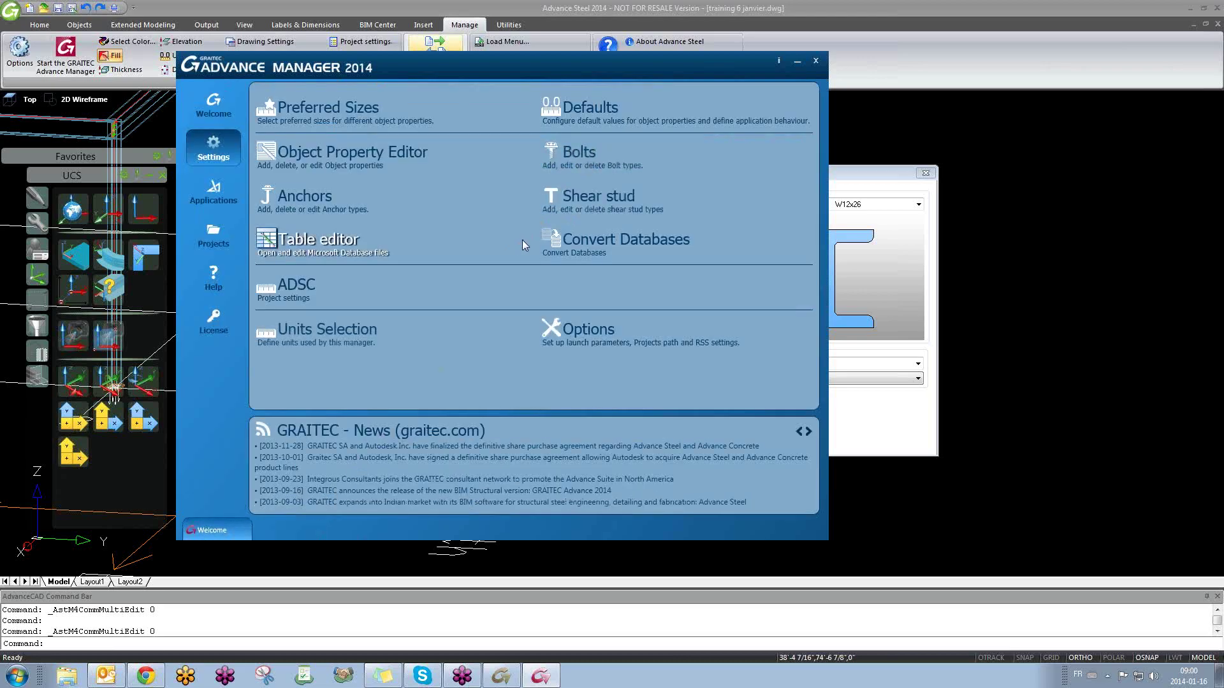
Step: Open the Table editor to view its database editing area and close it again
click(343, 240)
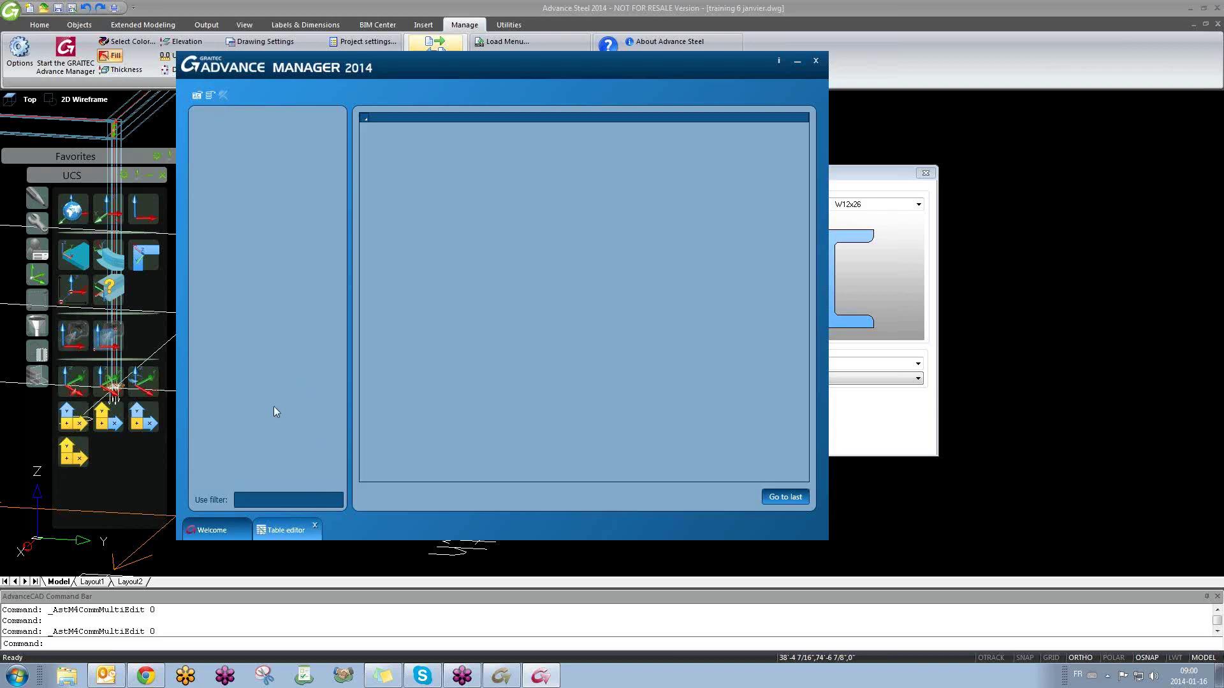
click(315, 526)
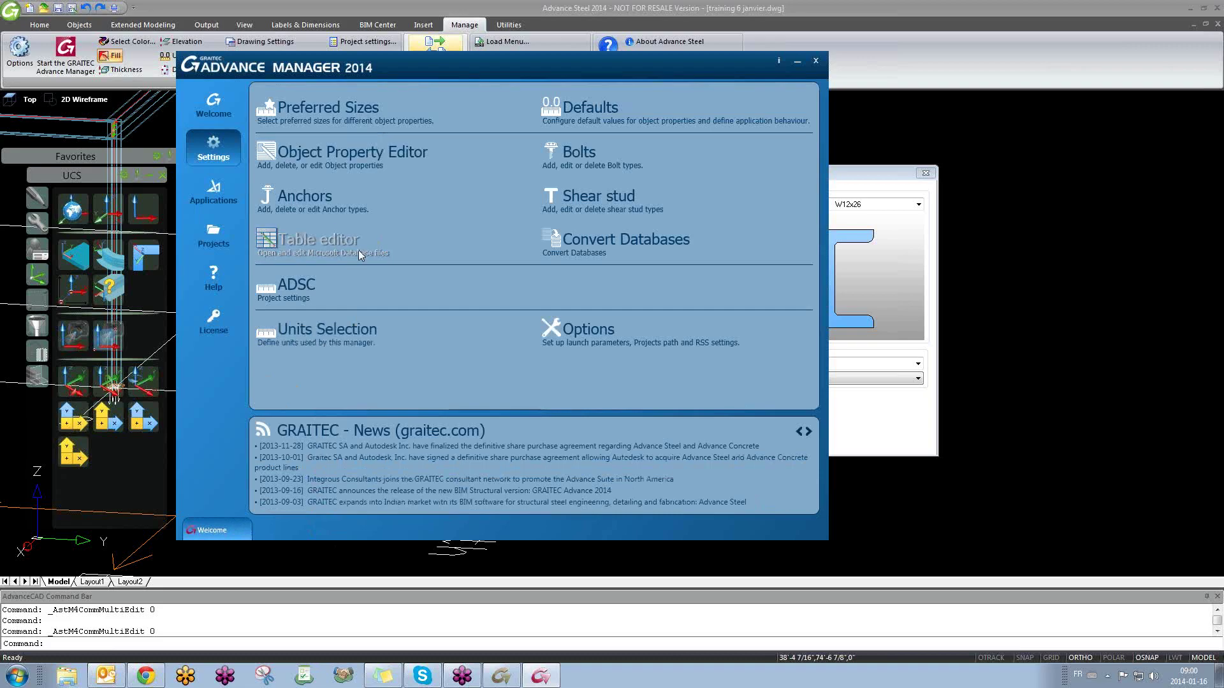
click(312, 246)
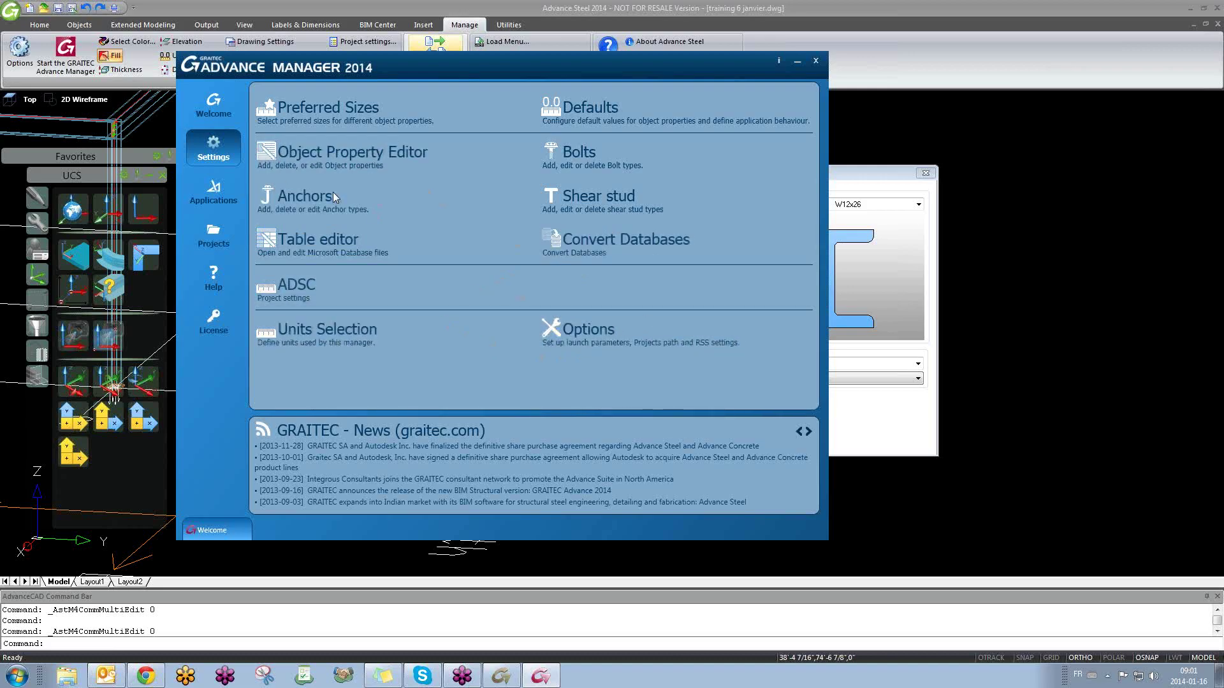
Step: View the Applications and License pages, open the online license activation form, and return to the Welcome page
click(227, 192)
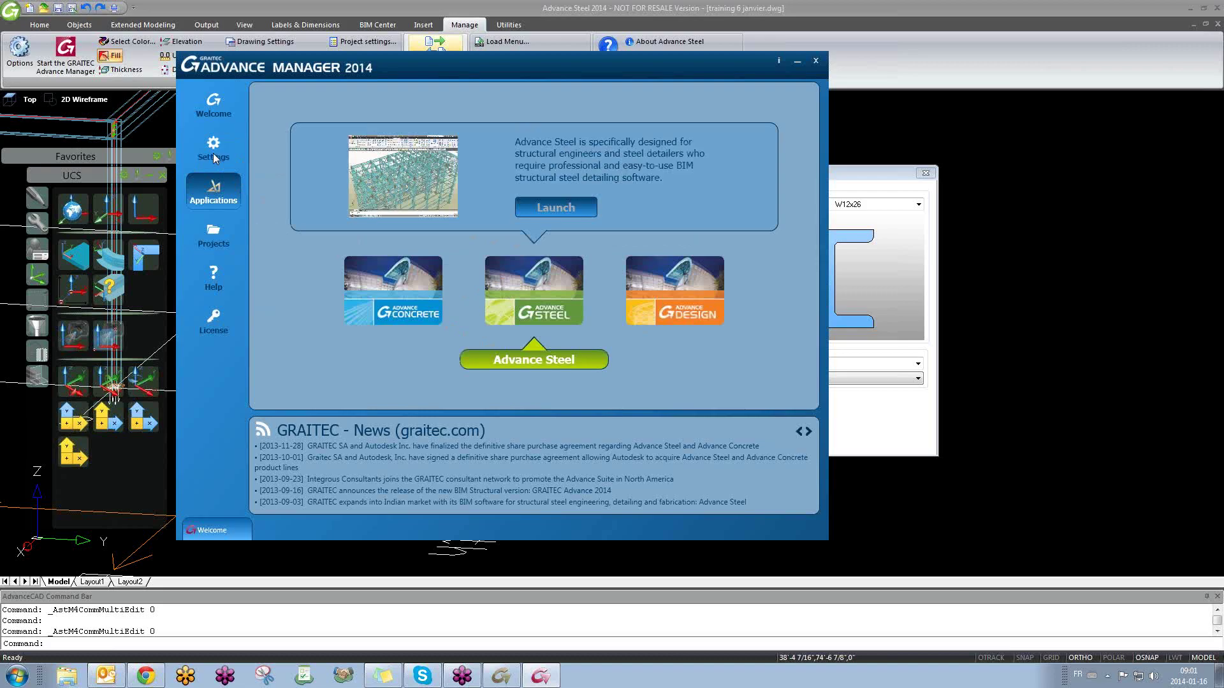
click(215, 107)
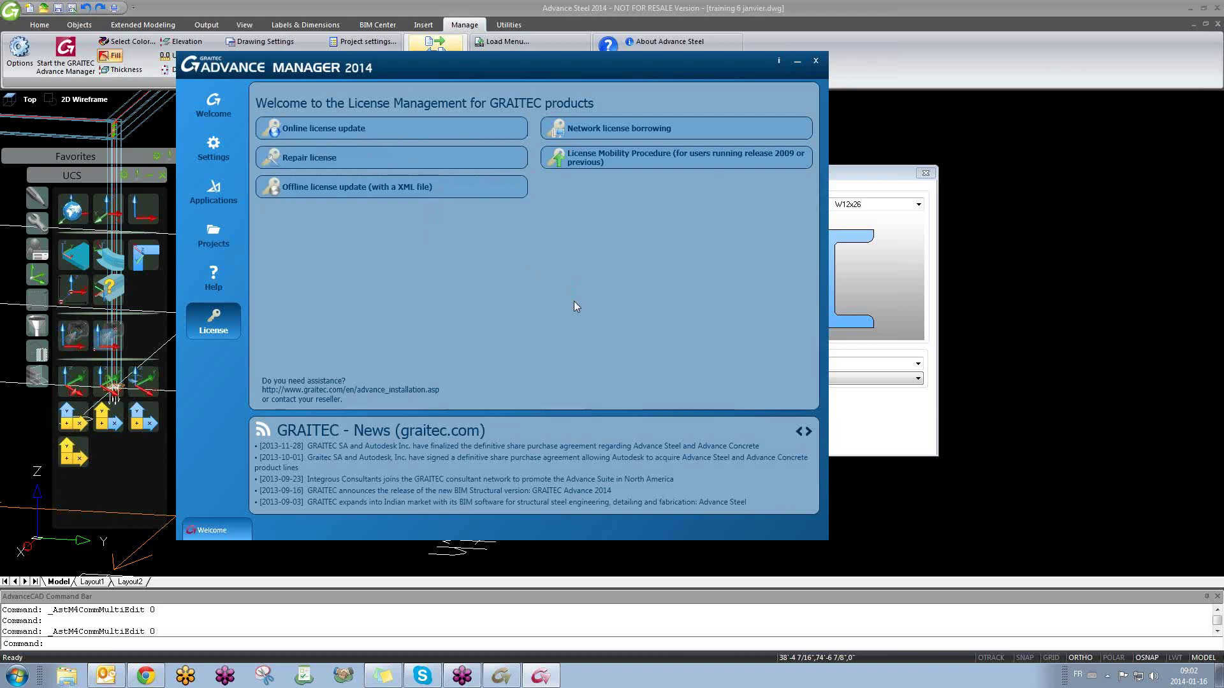
mouse_move(298, 122)
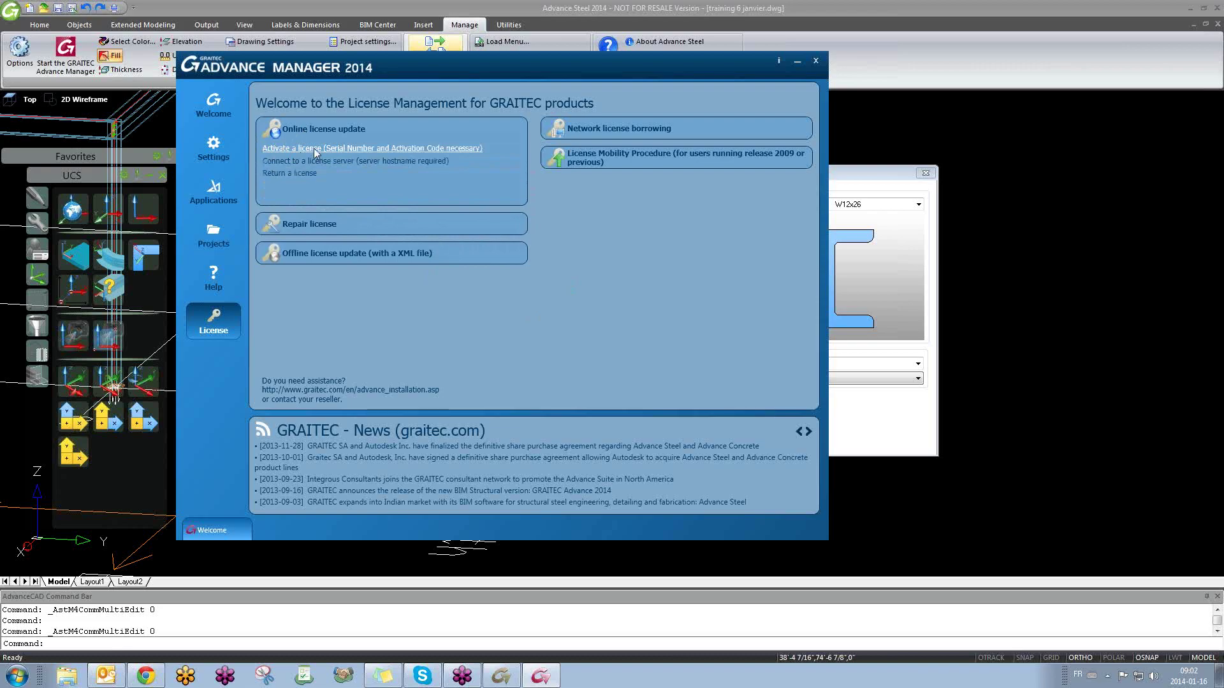
click(314, 148)
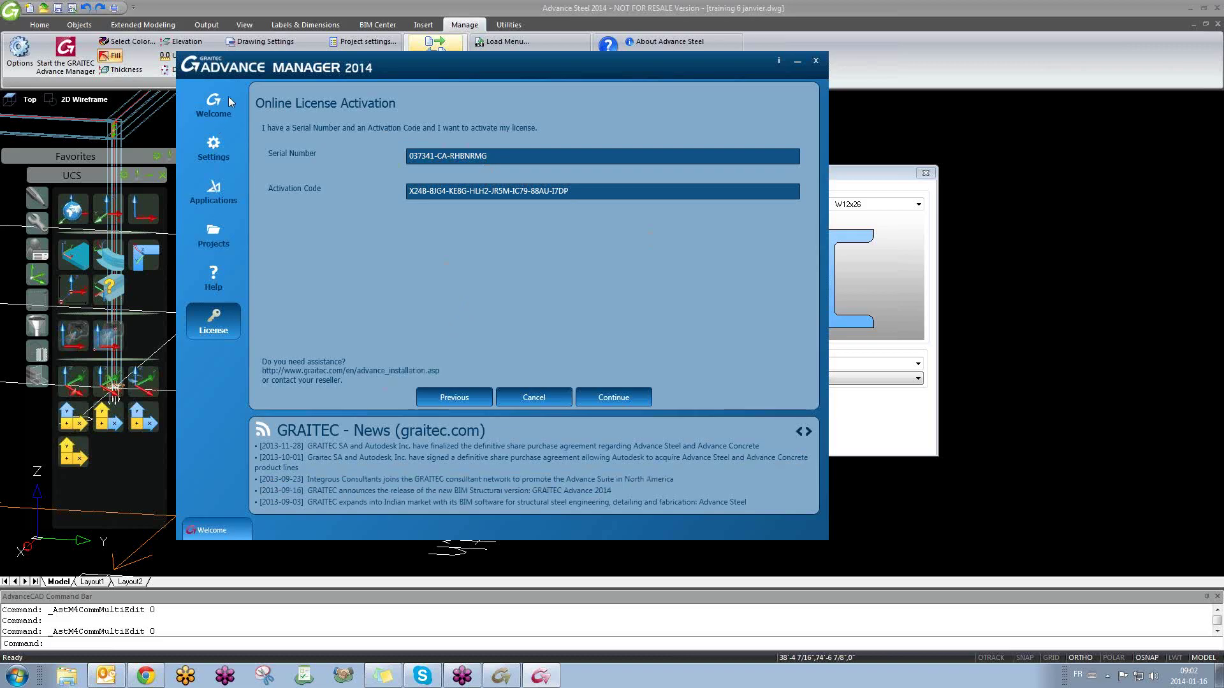
click(214, 110)
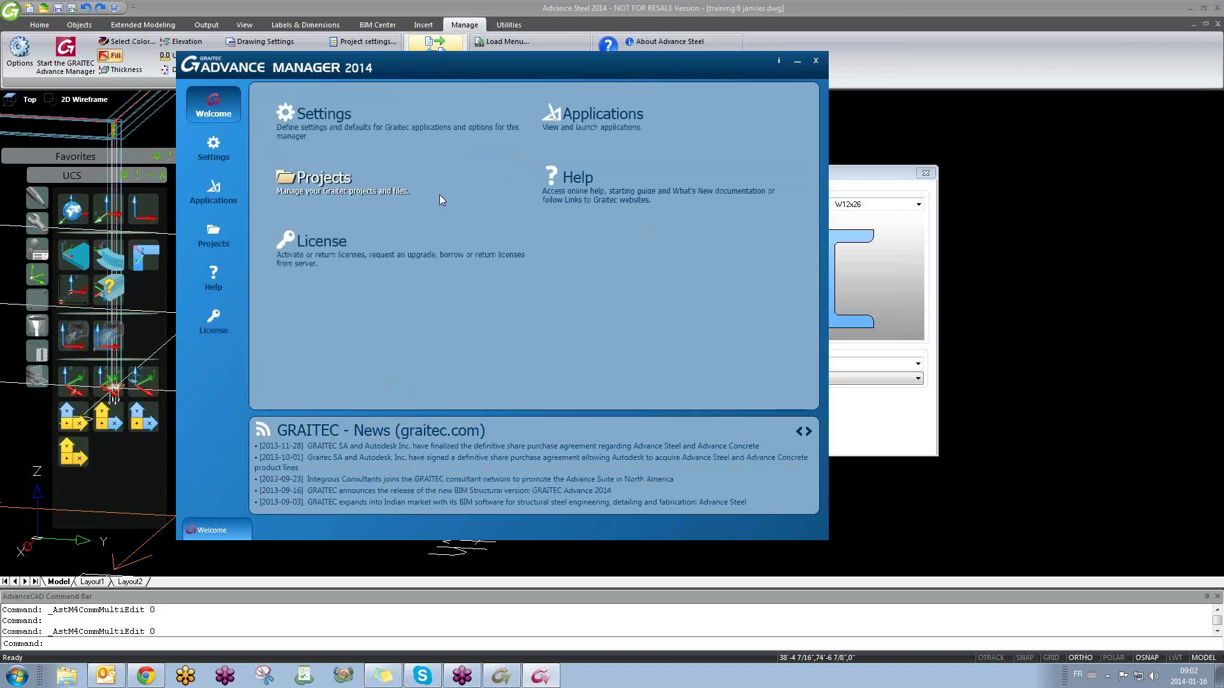
Step: Close Advance Manager and return to the Advance Steel model
click(815, 61)
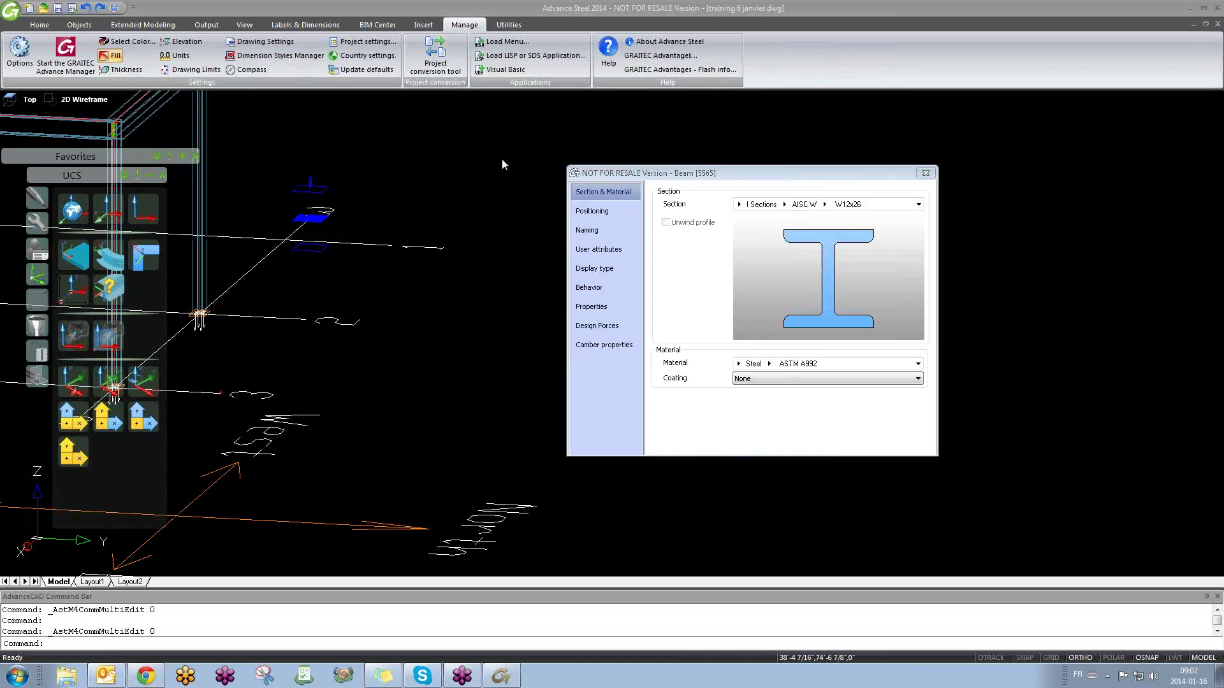
click(494, 180)
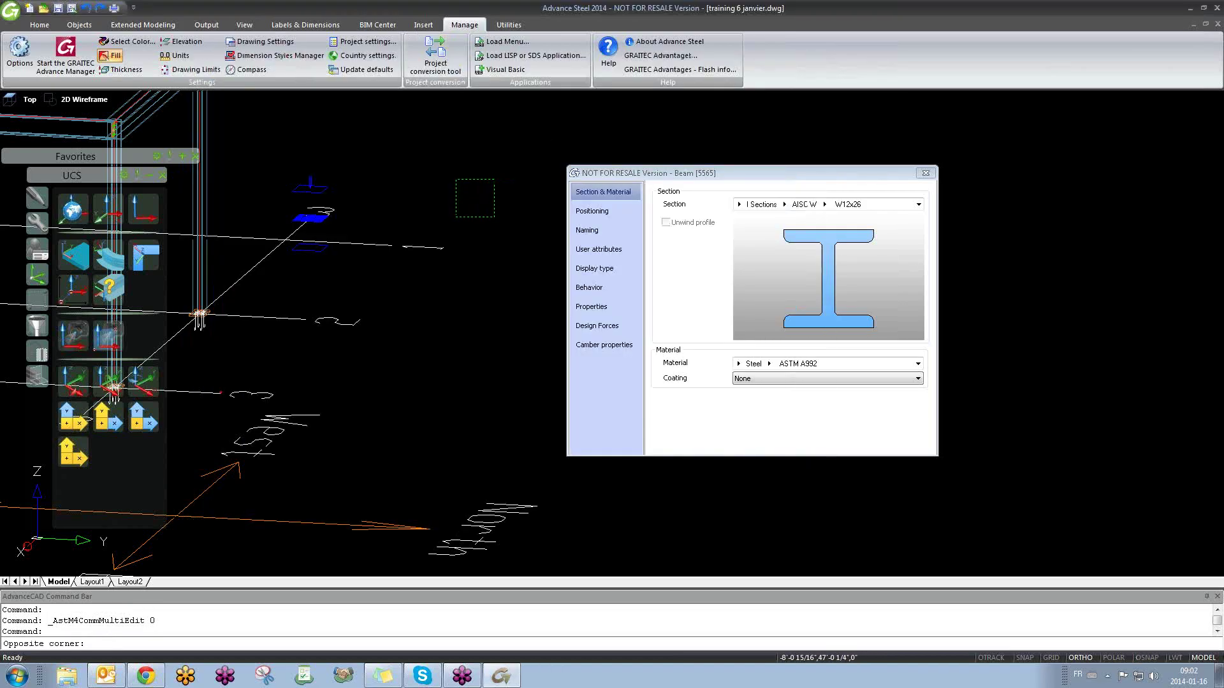
click(455, 218)
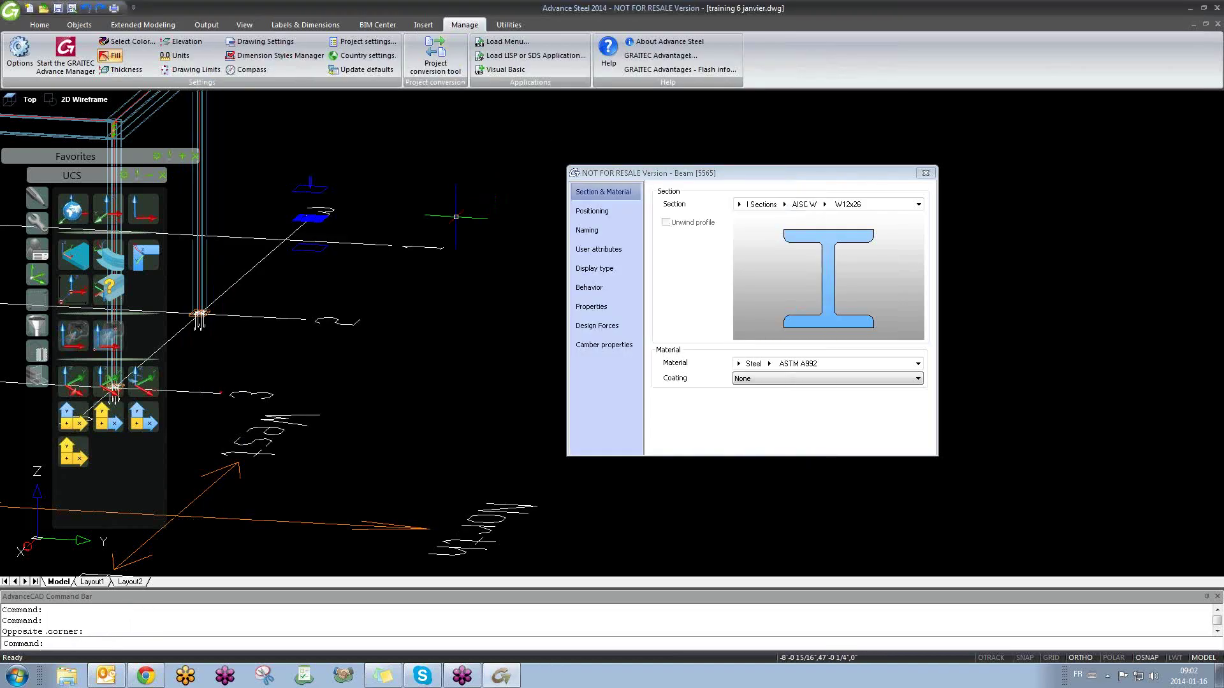
Step: Close the beam properties dialog and delete the isolated beam lying outside the frame
click(923, 173)
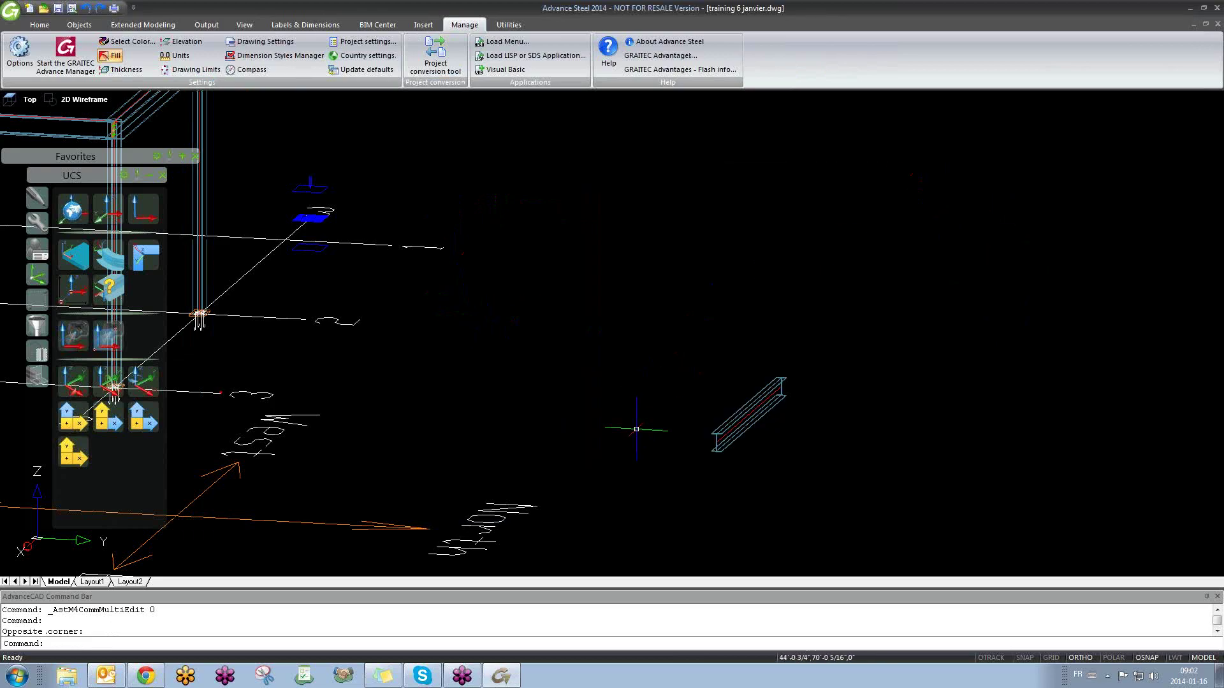
click(738, 418)
key(Delete)
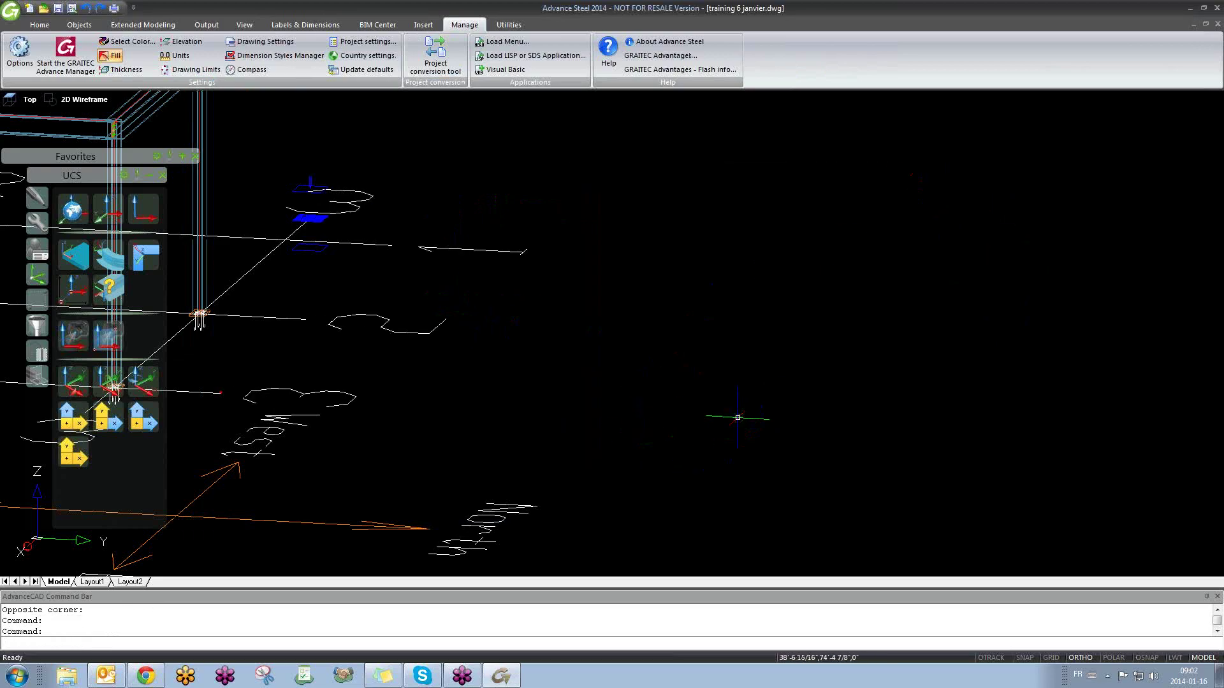
scroll(697, 252, down, 2)
scroll(697, 252, down, 3)
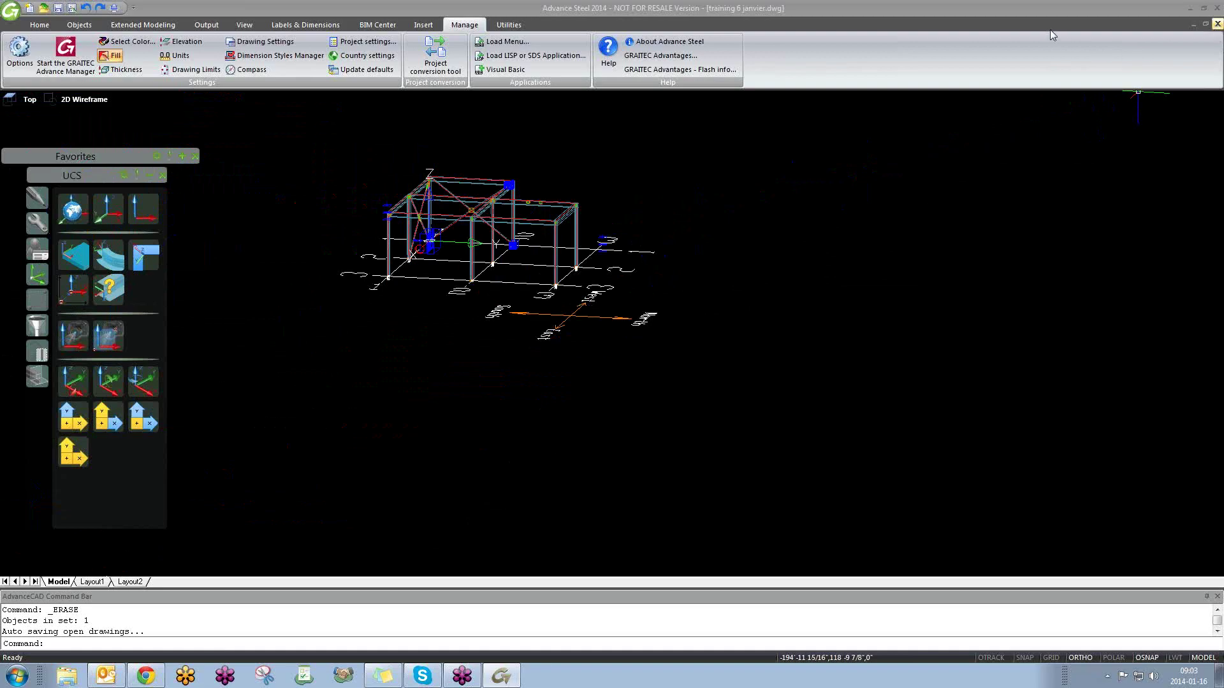
click(709, 295)
click(709, 295)
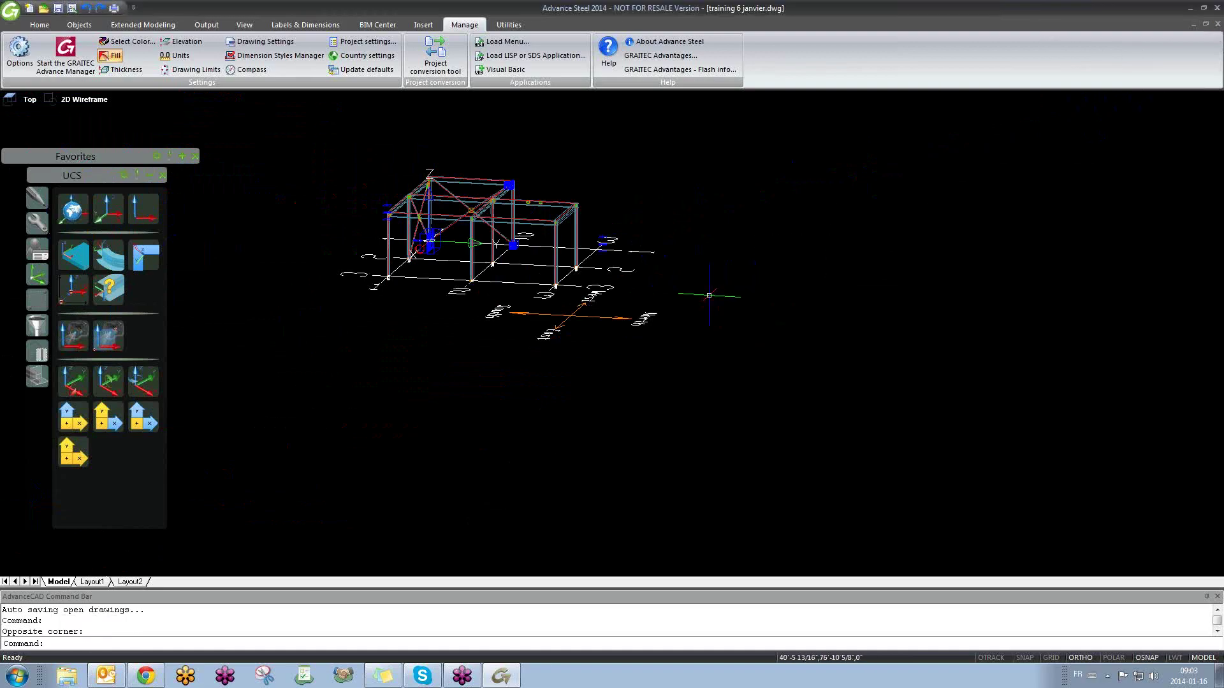
shift+middle_drag(622, 325, 497, 313)
scroll(551, 237, up, 5)
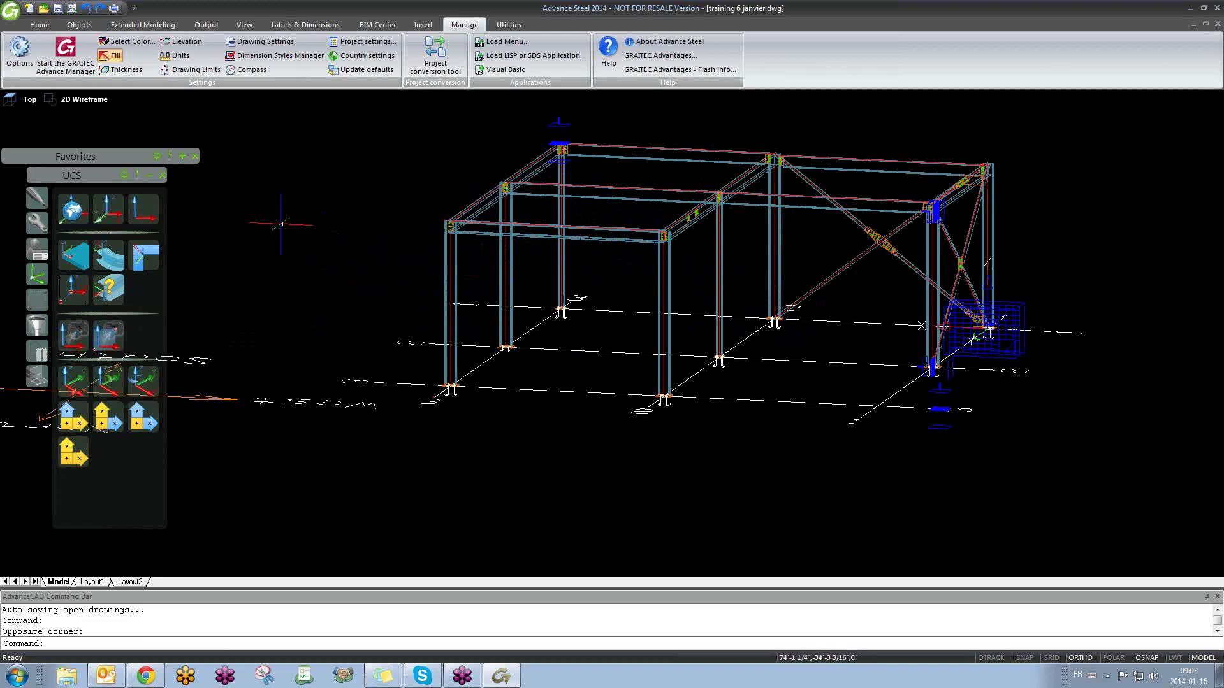
key(Escape)
click(247, 258)
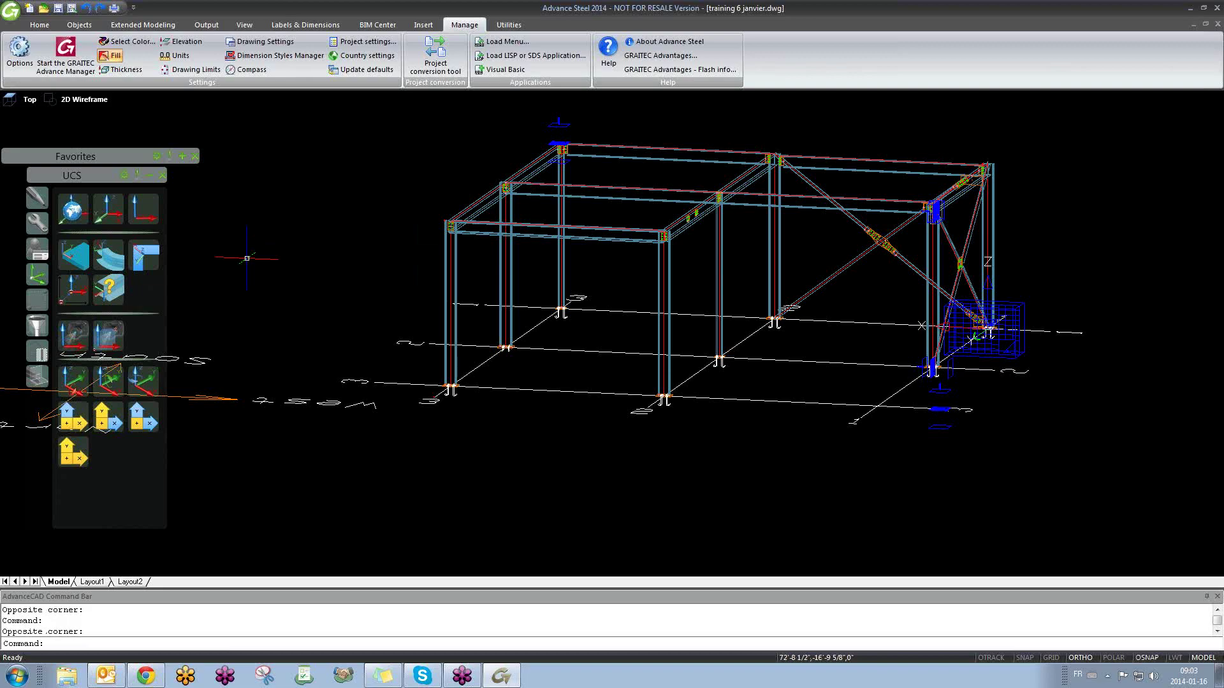
click(349, 257)
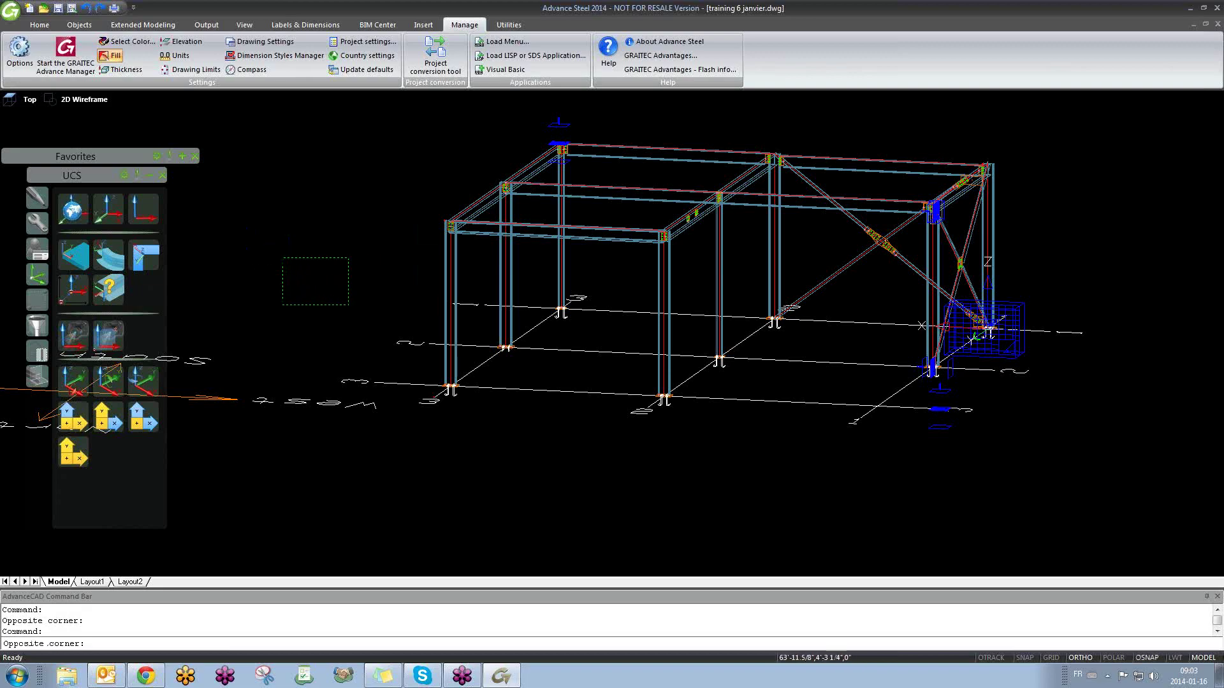
click(282, 305)
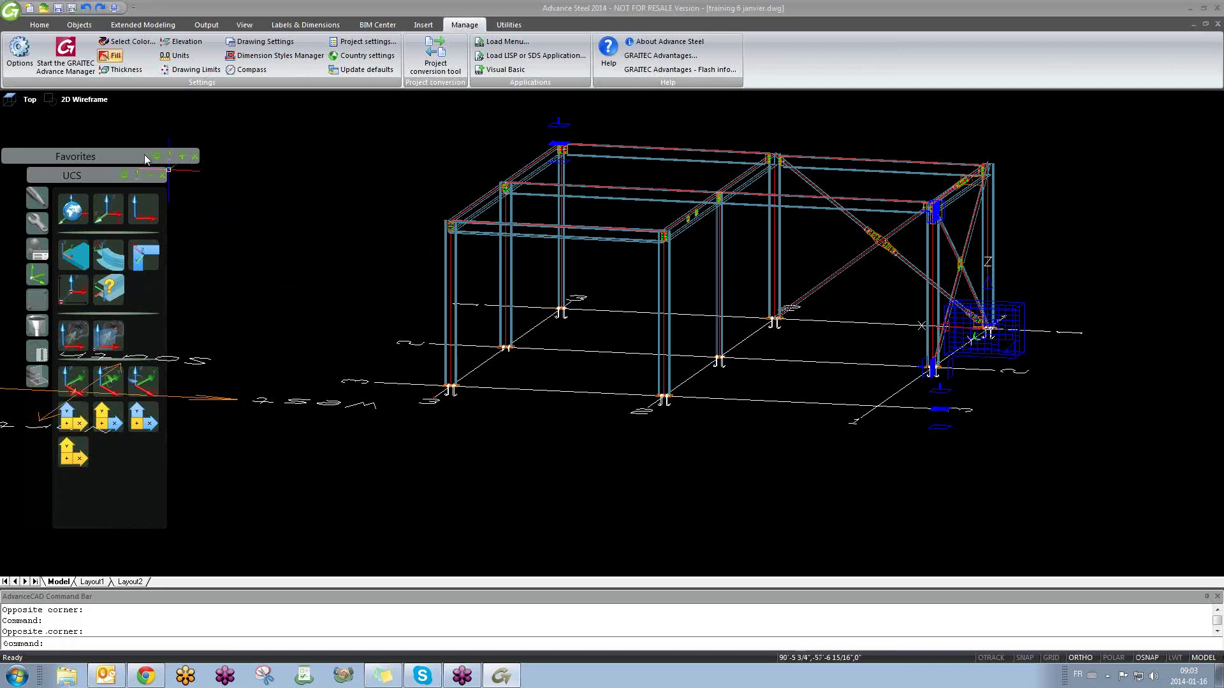
Step: Move the Favorites and UCS tool palettes slightly higher in the drawing area
drag(145, 155, 140, 125)
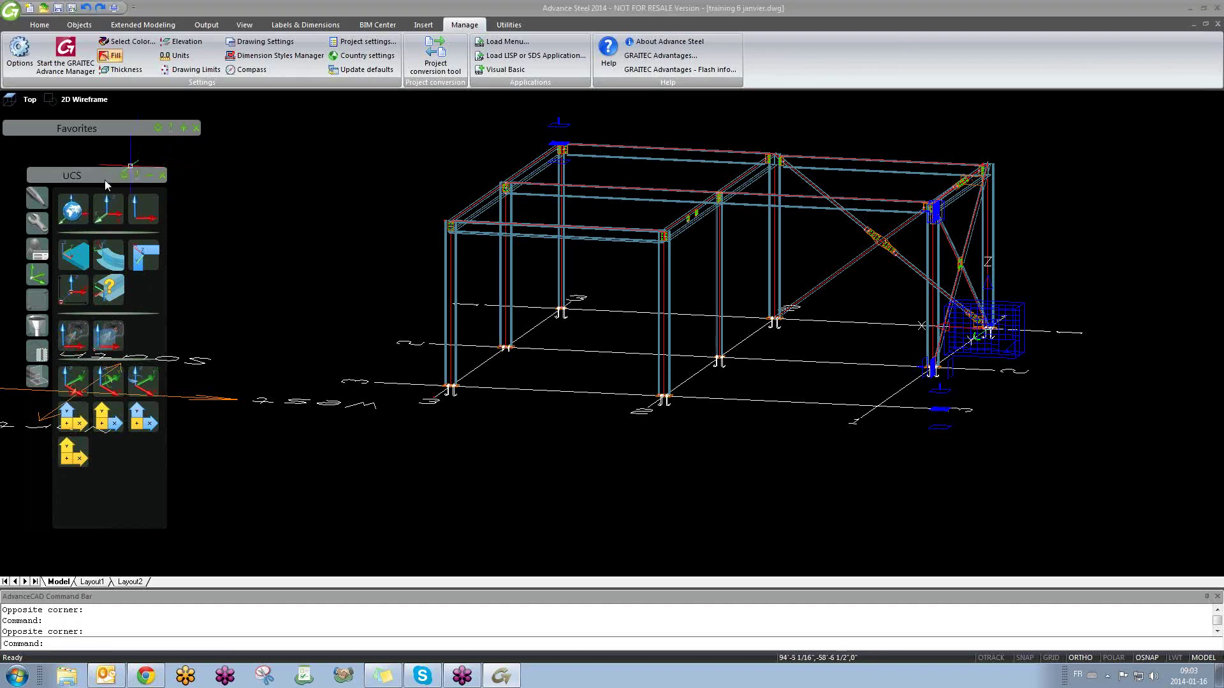
drag(104, 180, 106, 156)
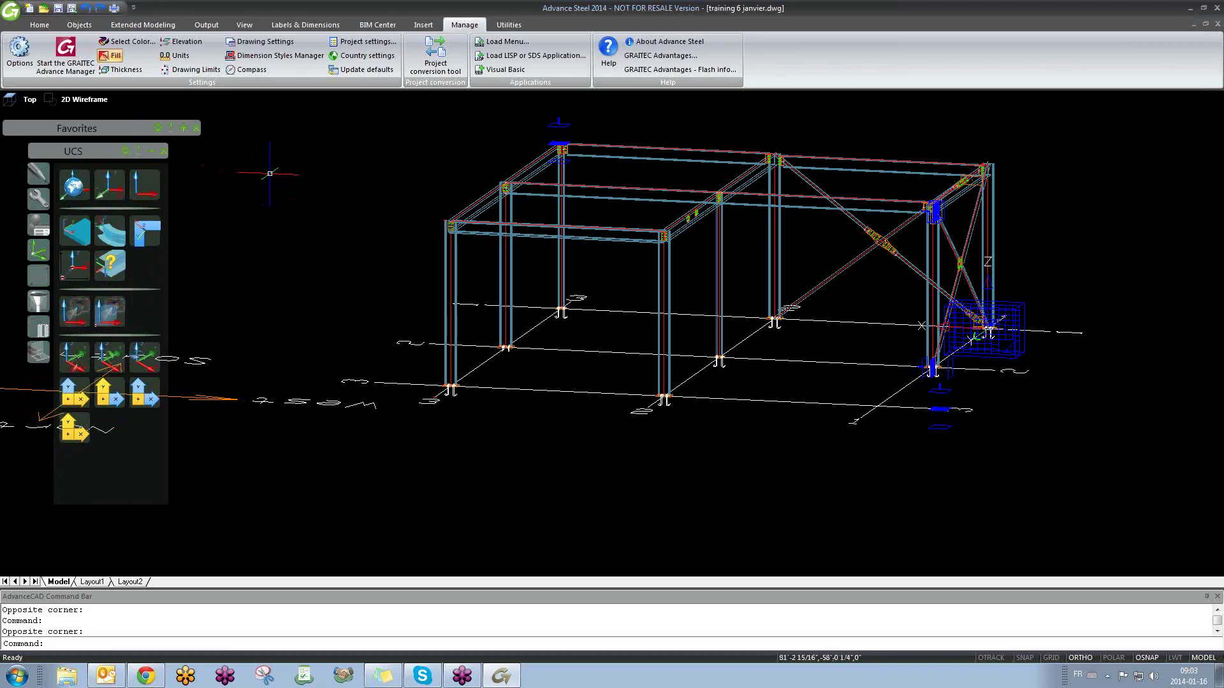
click(270, 173)
click(248, 200)
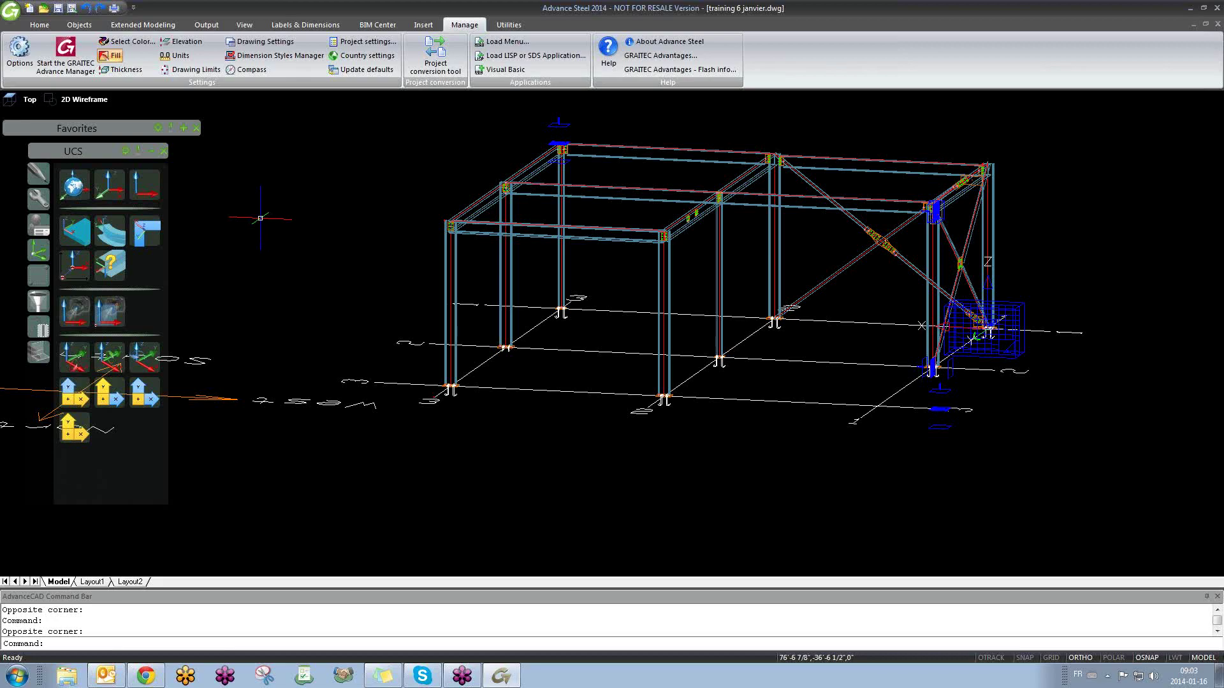
Step: Open the properties of the frame's upper beam, browse the full AISC W section list, and close without changing the section
scroll(491, 178, up, 8)
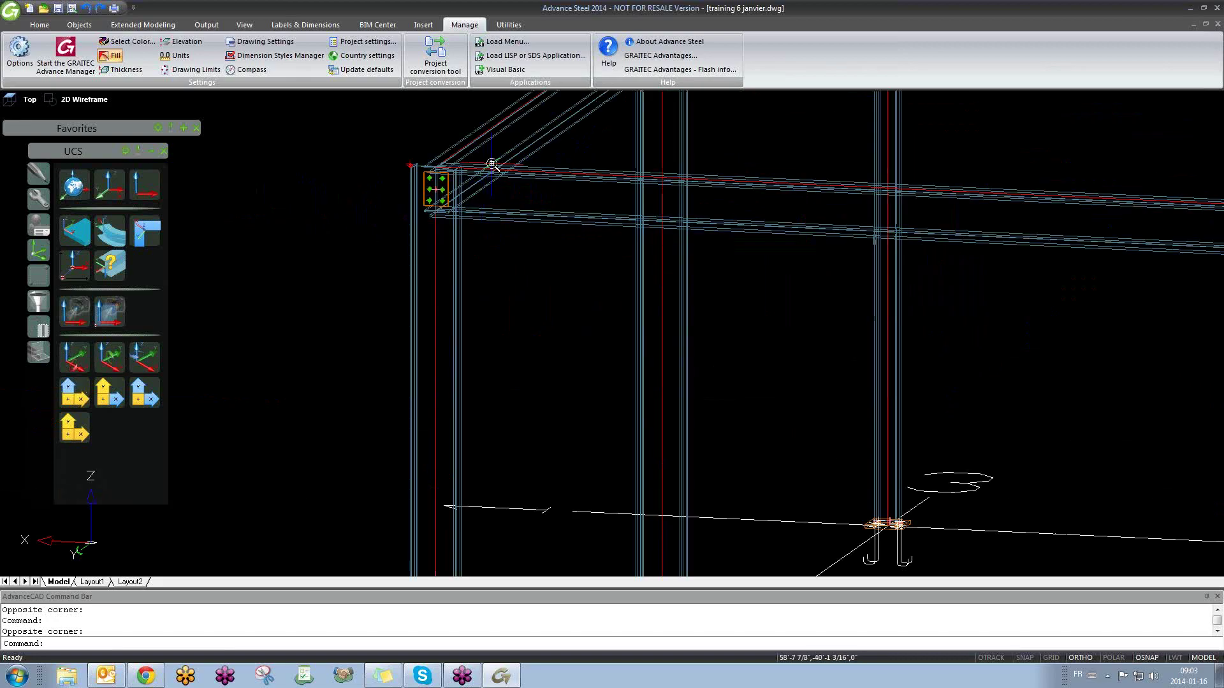
double_click(555, 188)
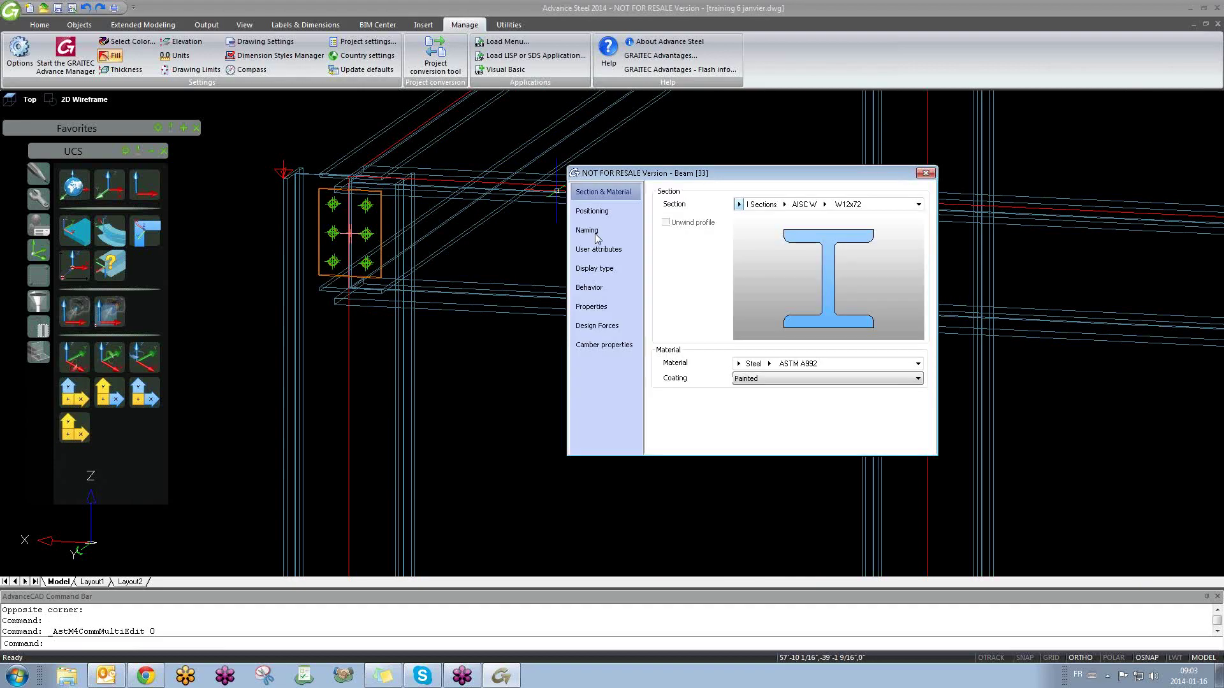
click(824, 204)
mouse_move(836, 261)
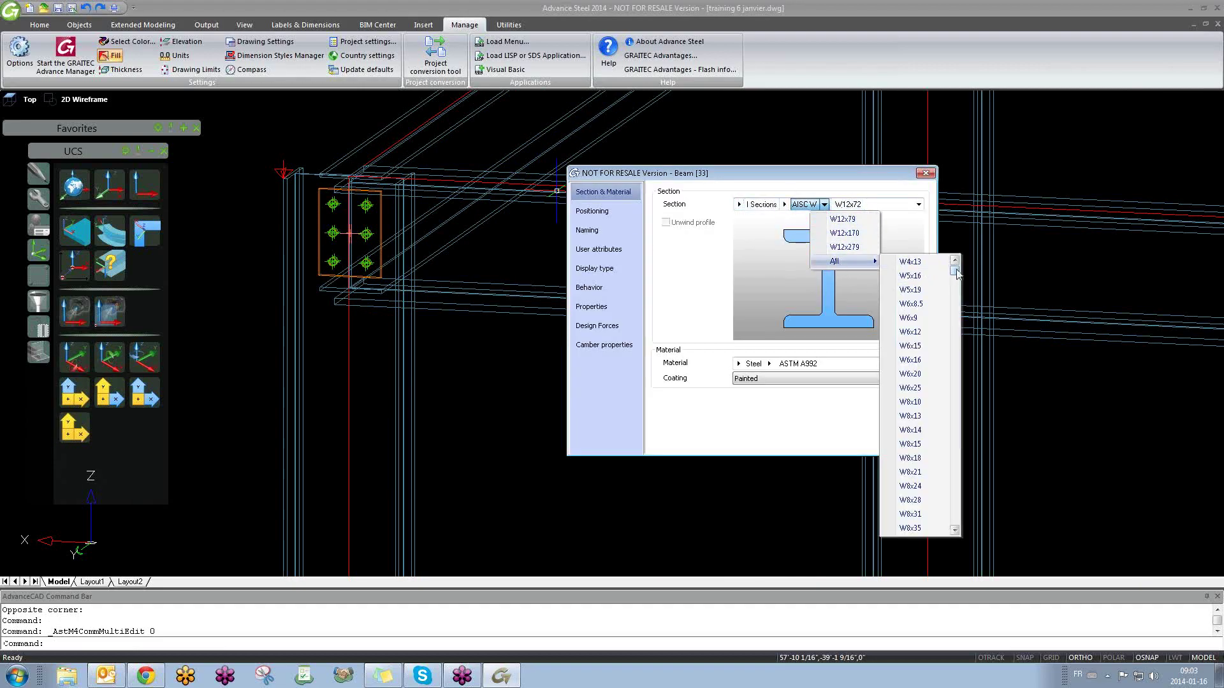
drag(954, 270, 953, 499)
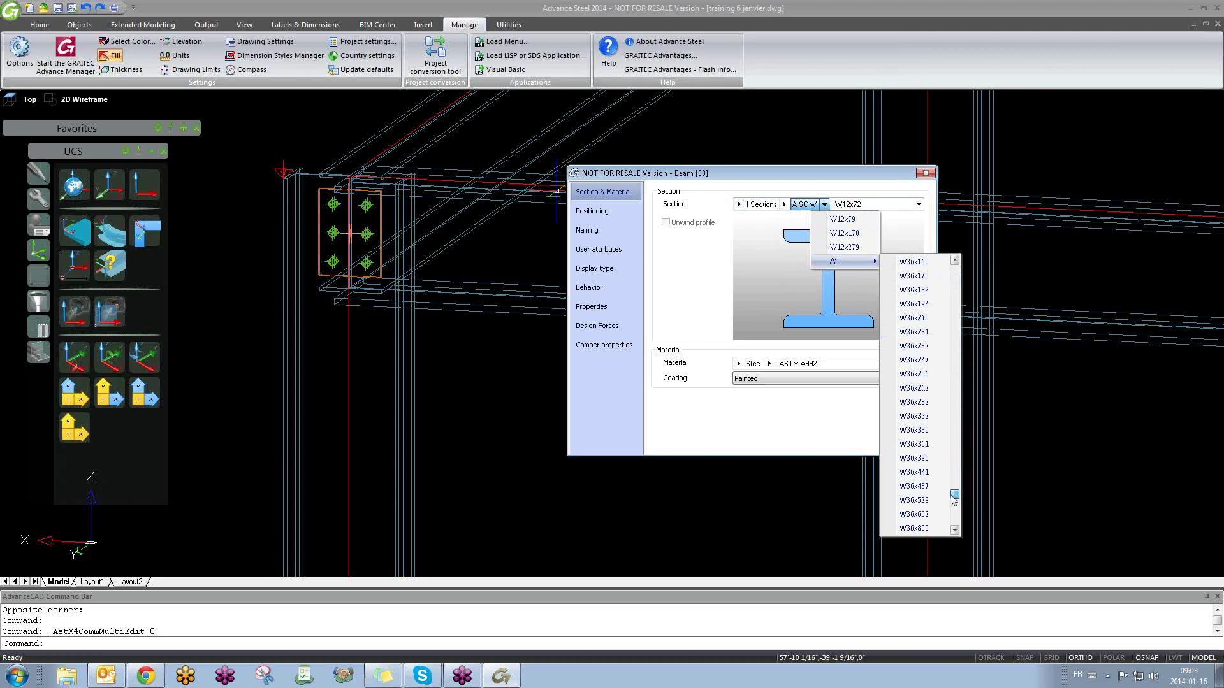
click(790, 341)
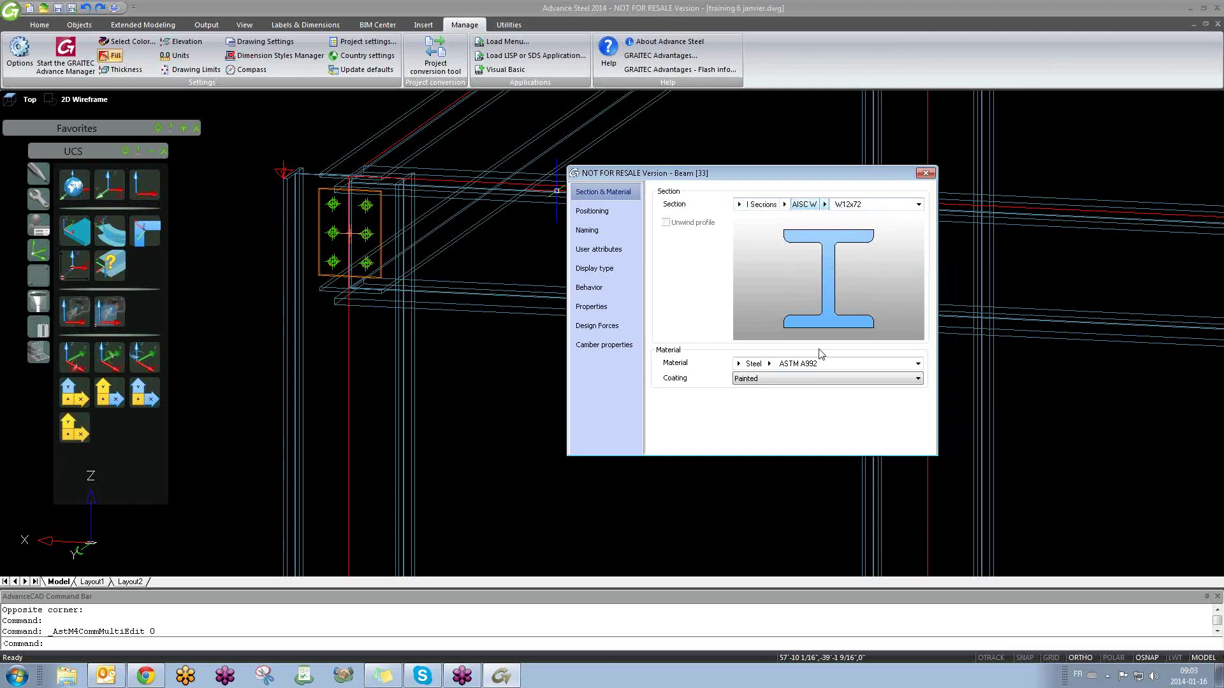
click(926, 173)
scroll(730, 370, down, 5)
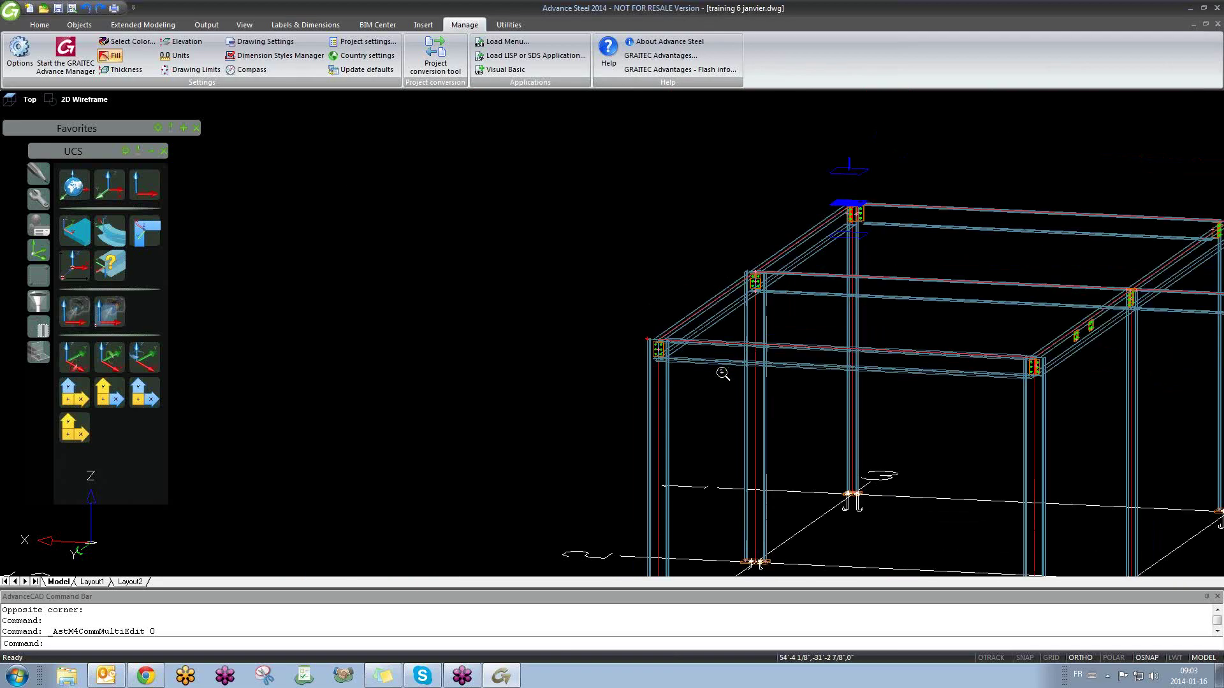
Step: Create a new drawing from the ASTemplate template and set it to the top view
click(31, 11)
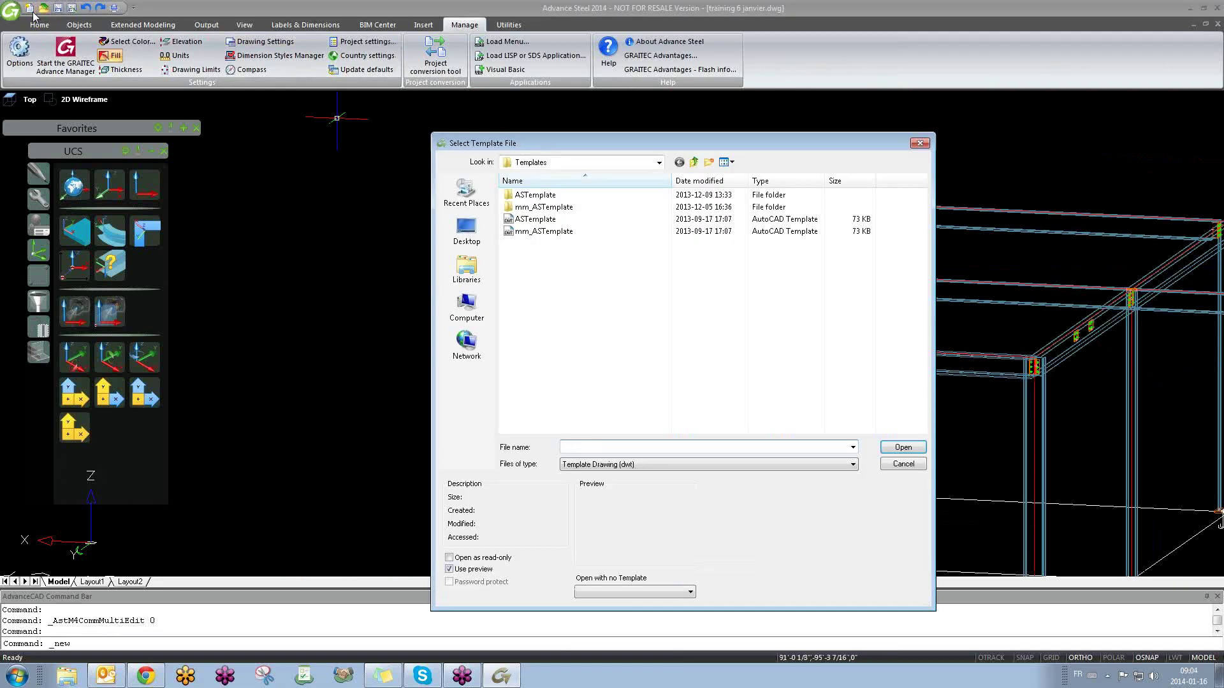
click(544, 220)
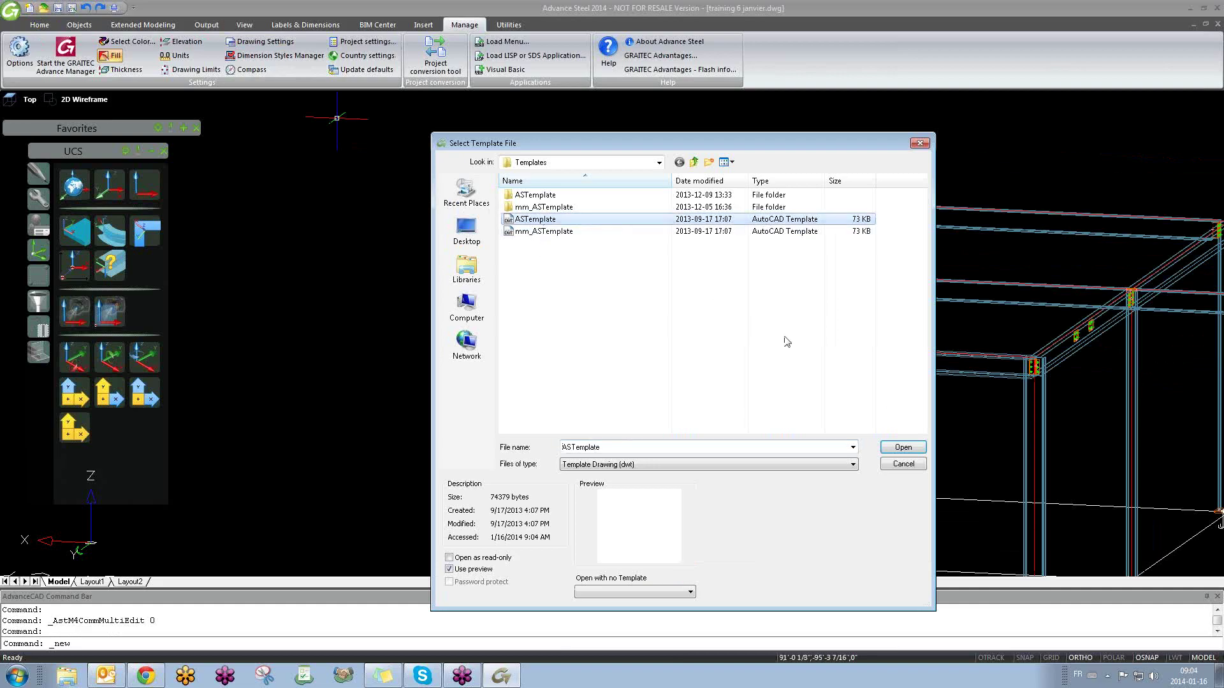
click(903, 447)
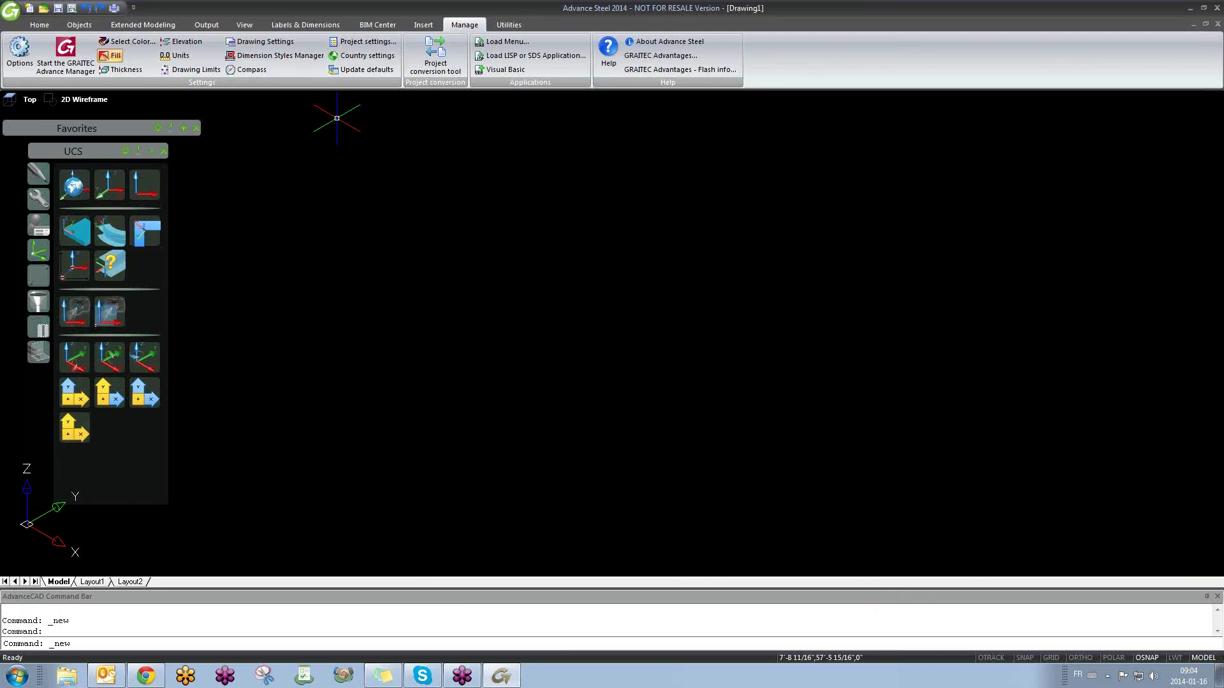
click(28, 99)
click(54, 124)
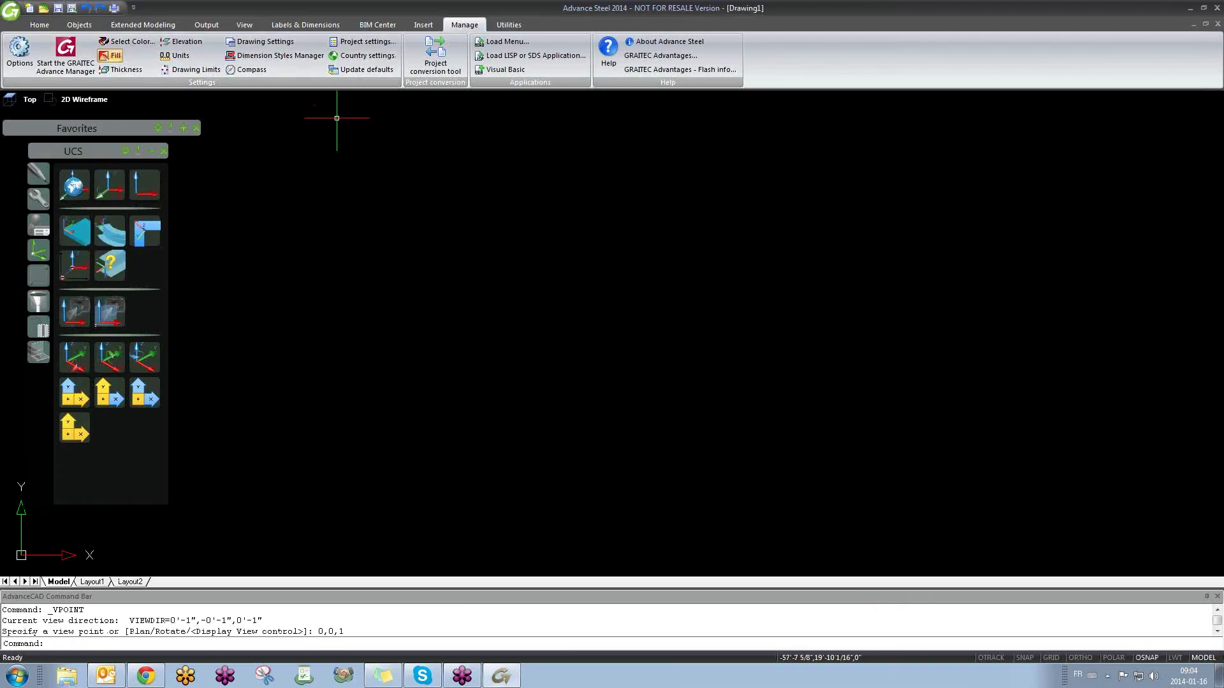
click(431, 237)
click(733, 487)
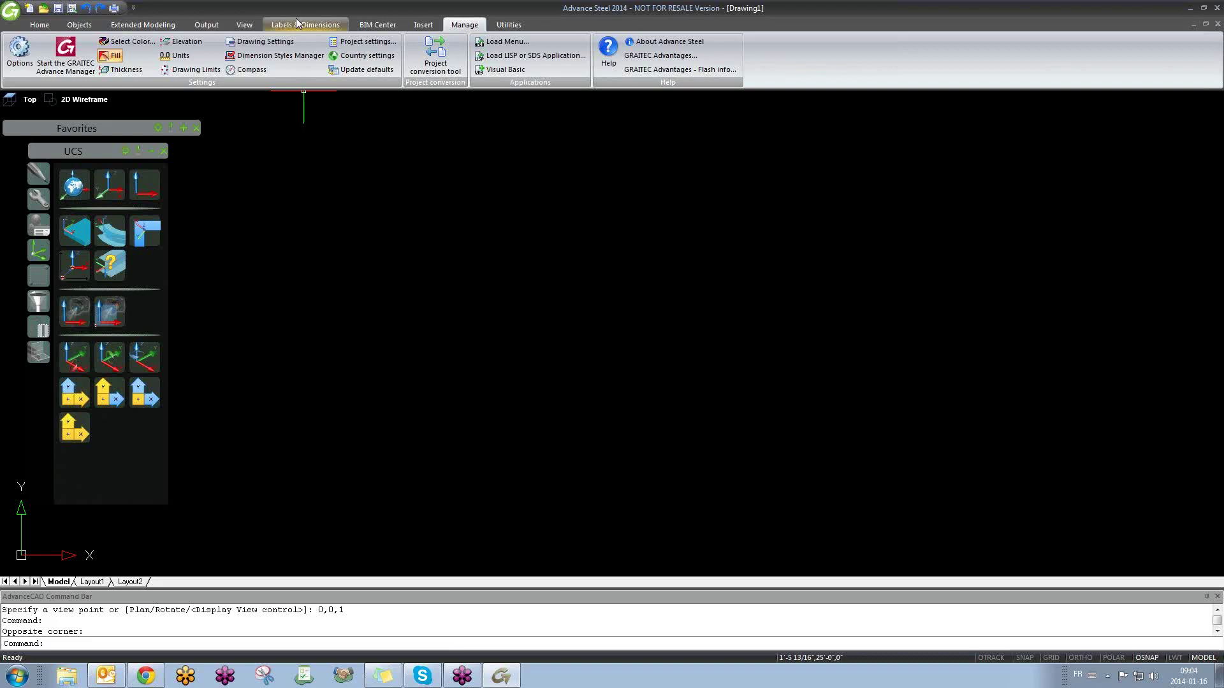
Step: Activate the user section Frame layer and draw a rectangle about 33' by 21' as the section frame
click(135, 24)
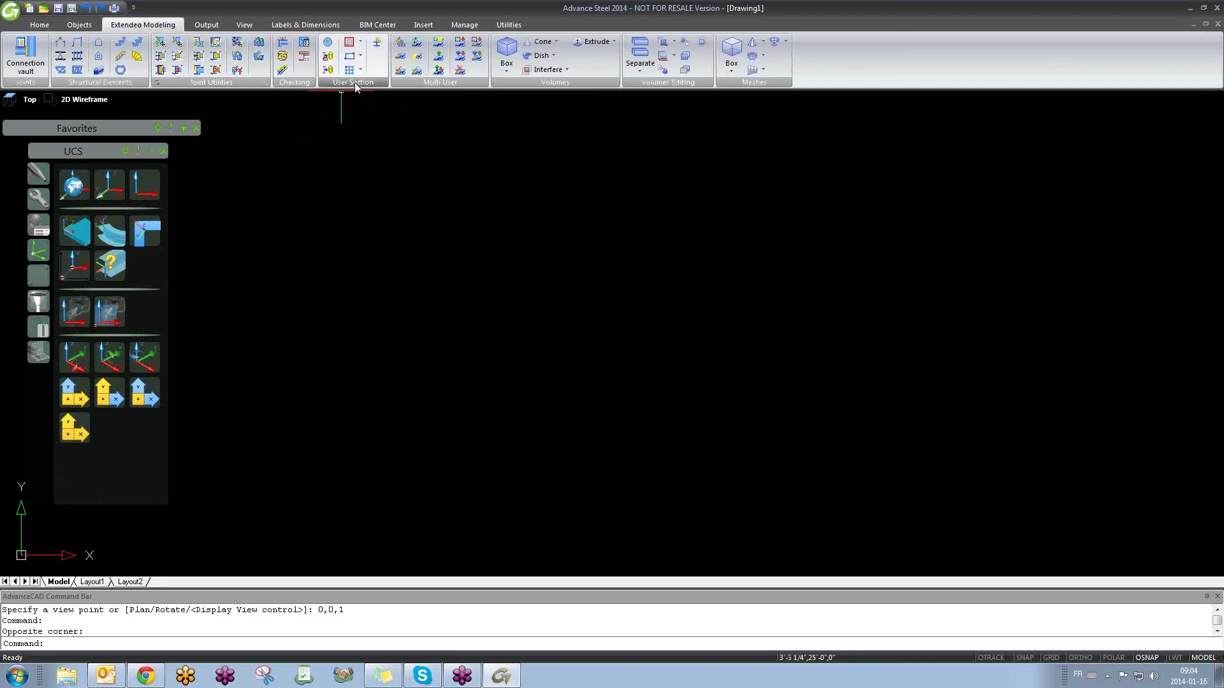
click(361, 44)
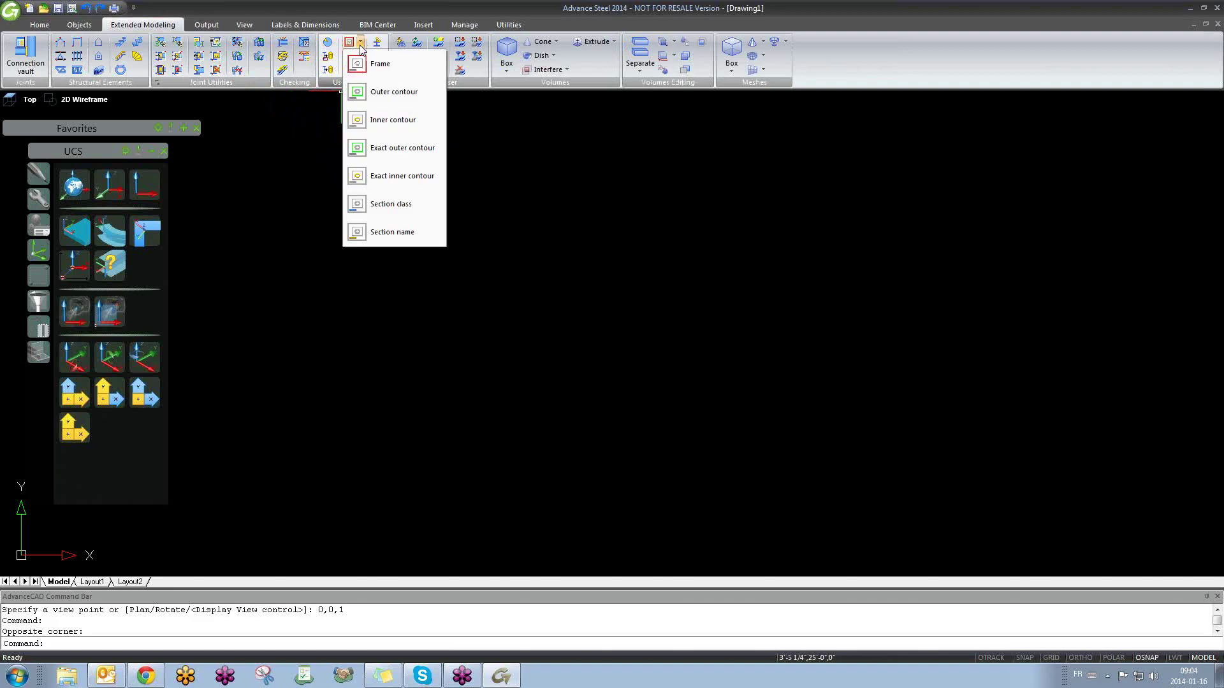
click(376, 64)
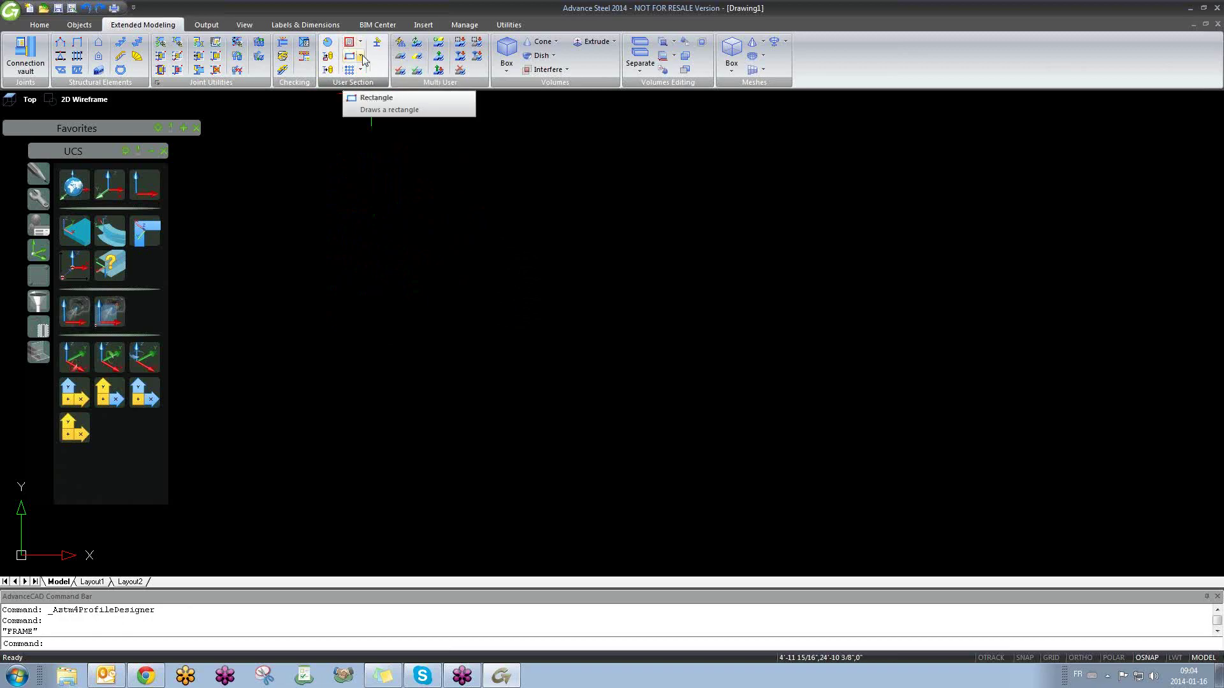
click(361, 56)
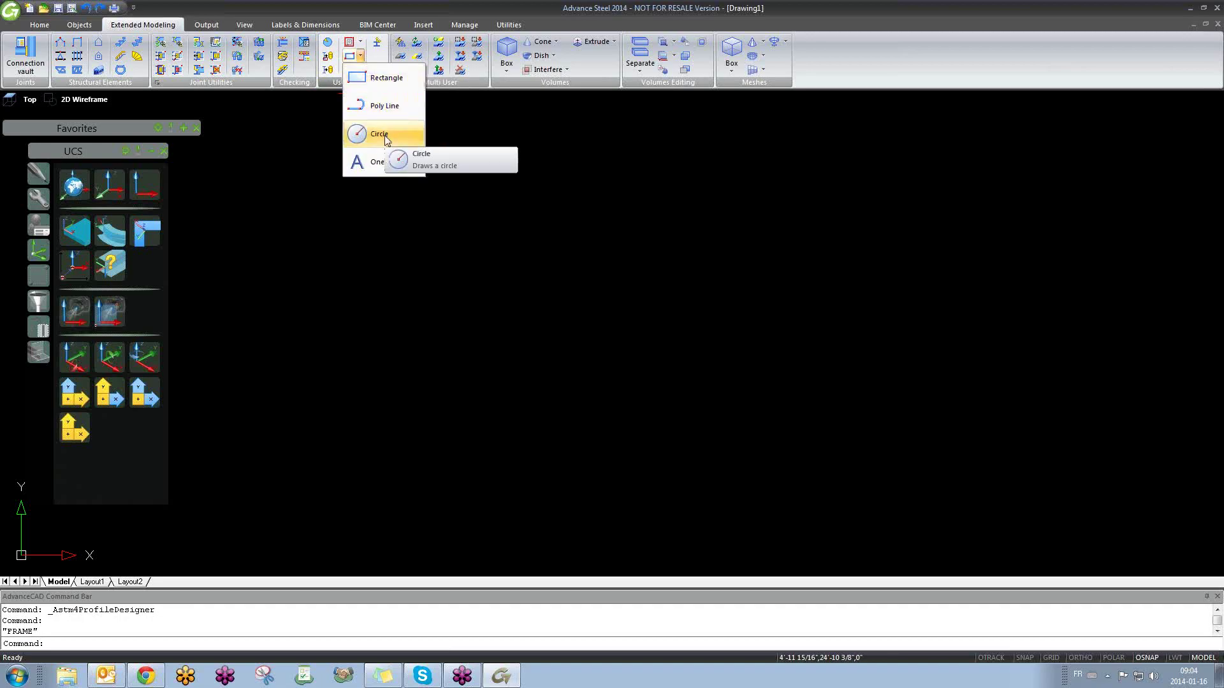
click(385, 78)
click(321, 141)
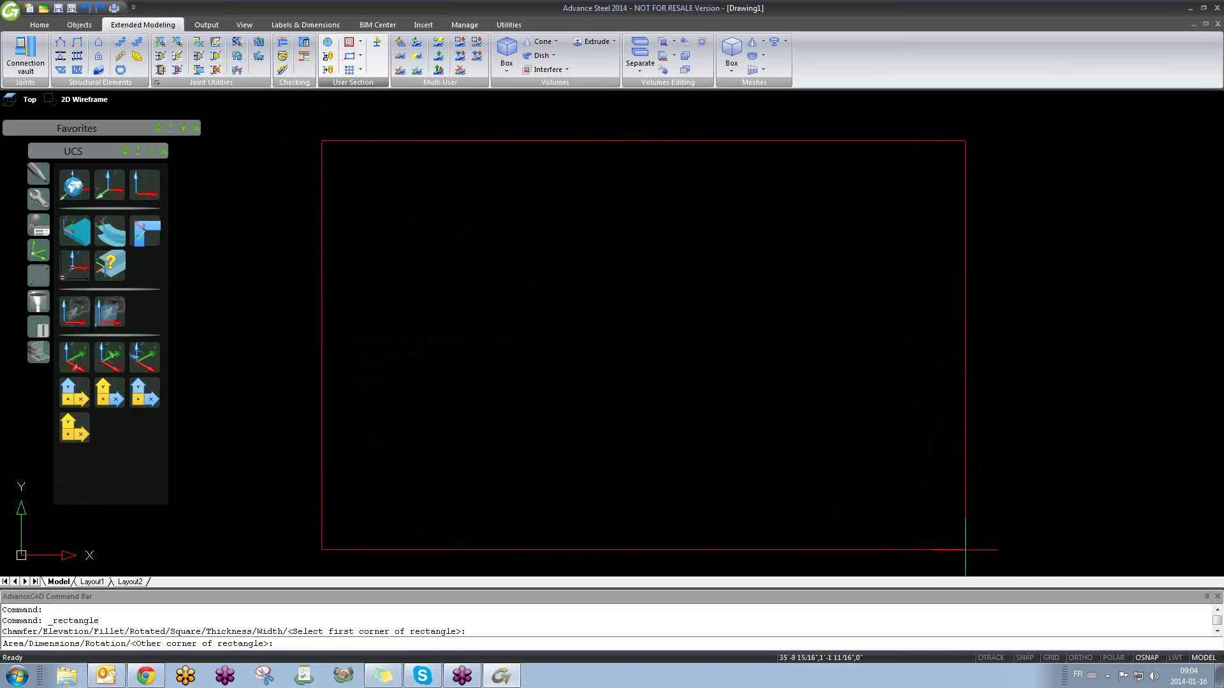
click(965, 550)
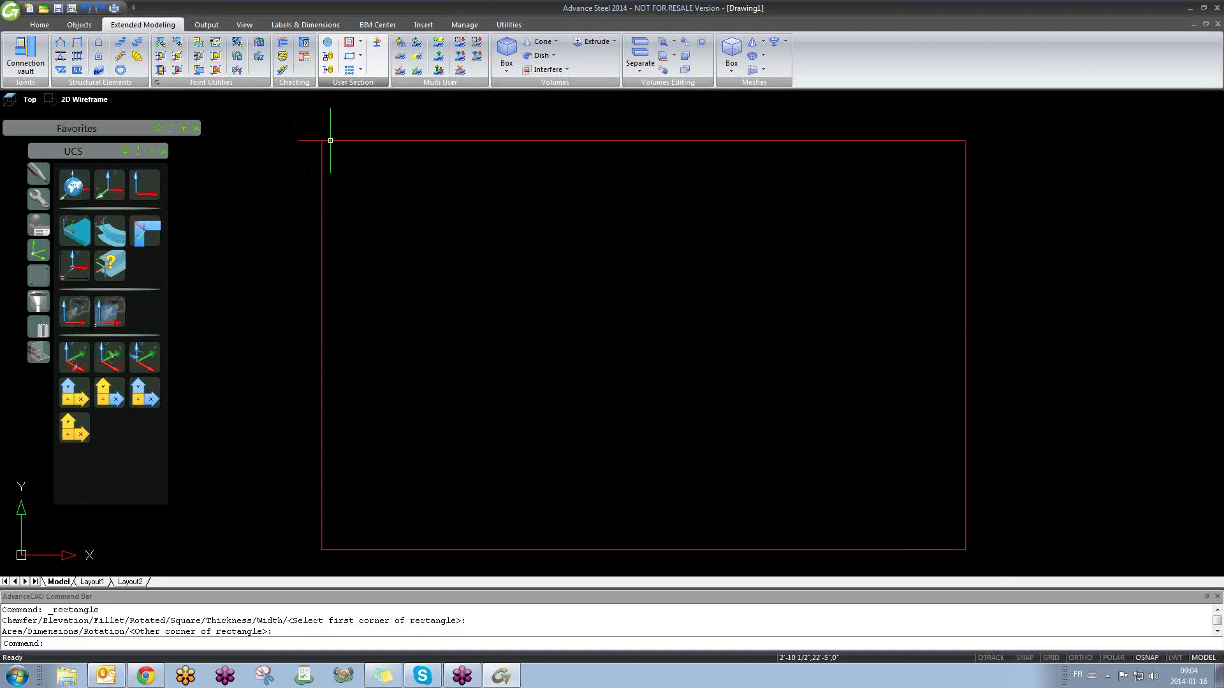
click(361, 44)
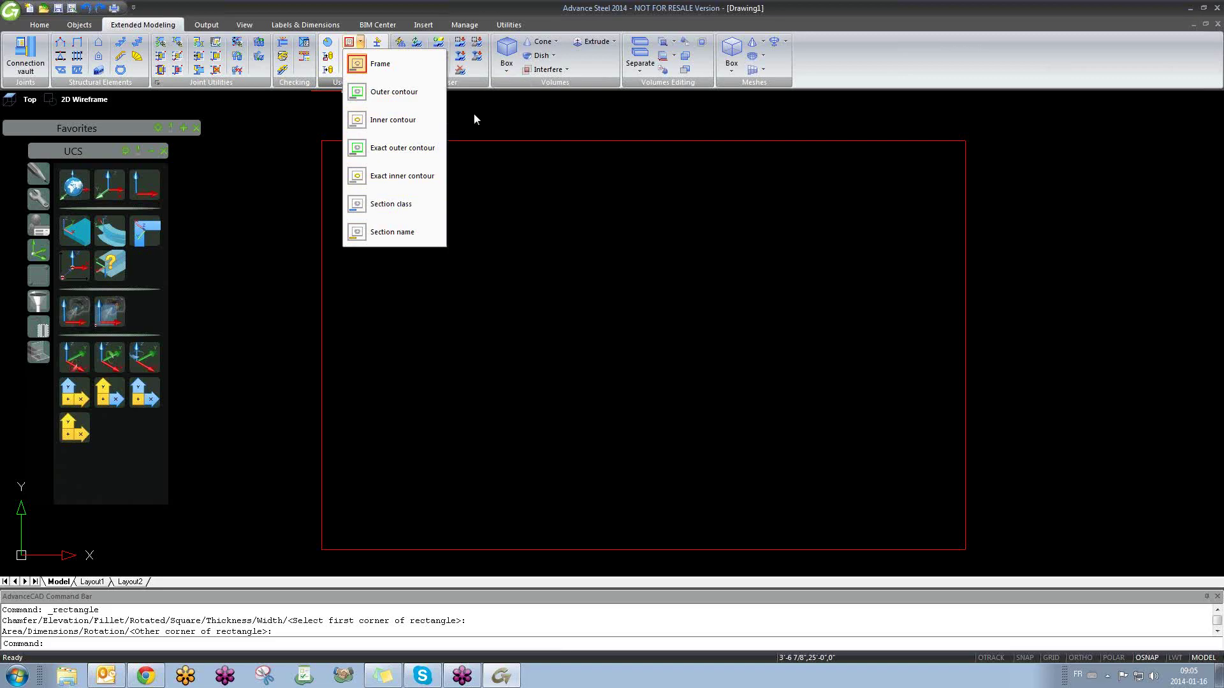
click(299, 110)
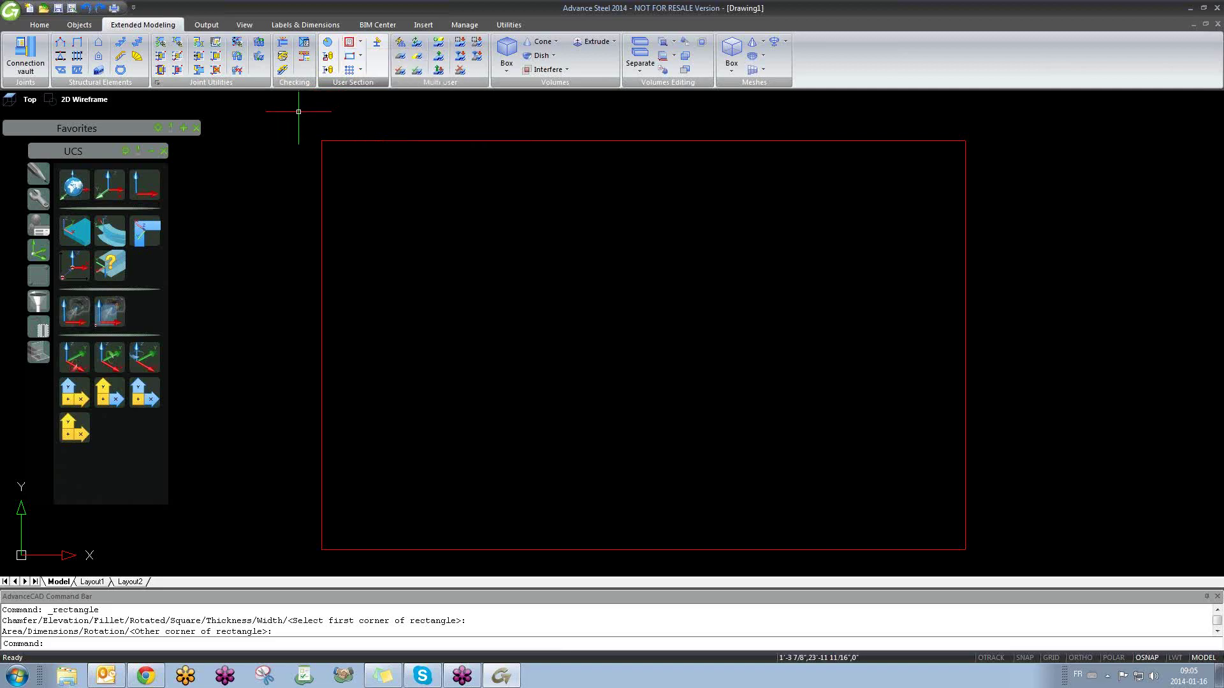
click(288, 119)
click(293, 115)
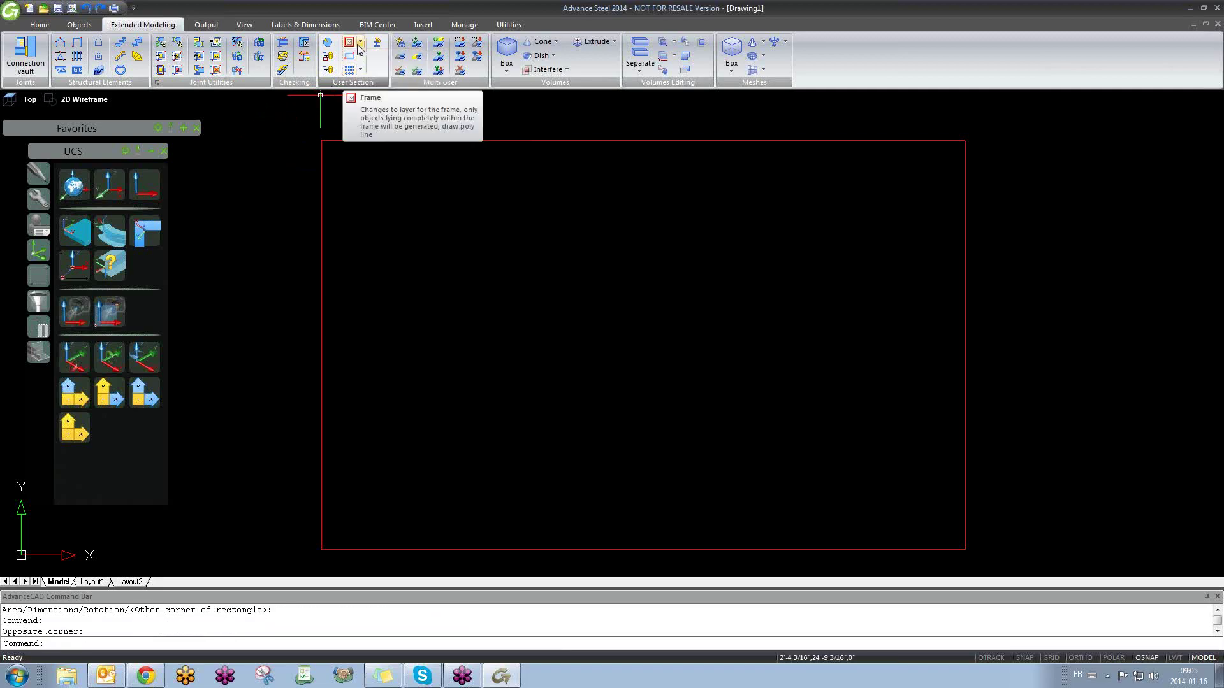
Step: Activate the user section Outer contour layer and draw a rectangle inside the red frame, filling most of it
click(360, 43)
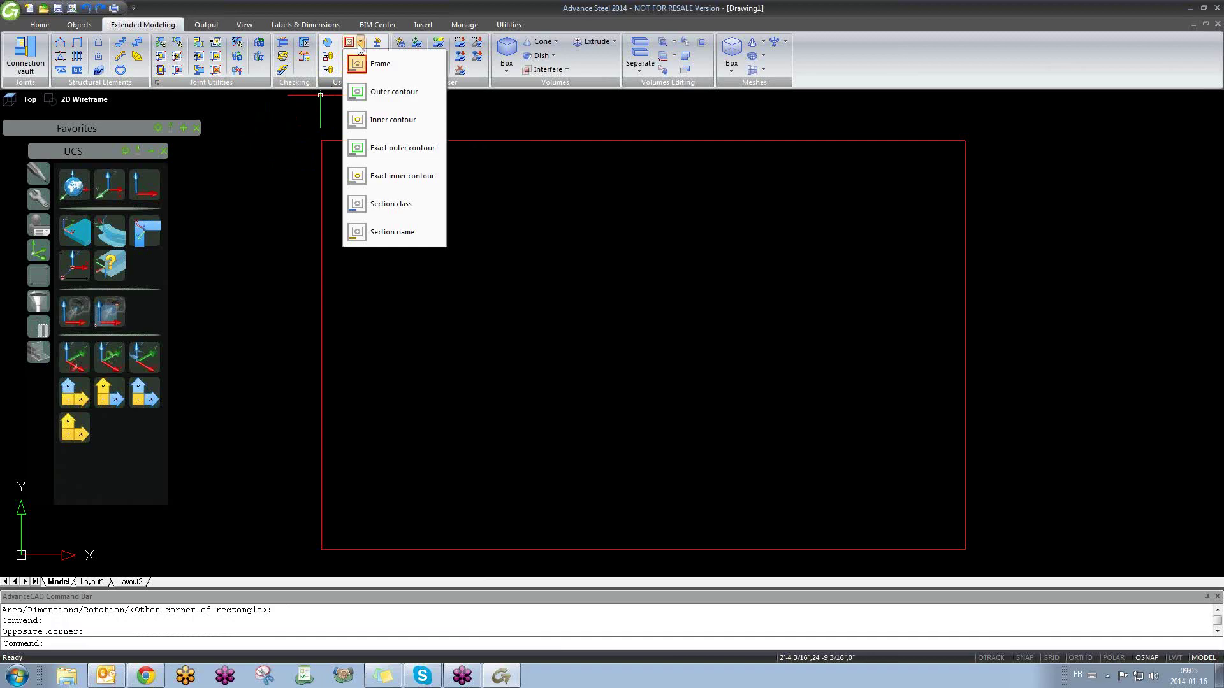
click(390, 93)
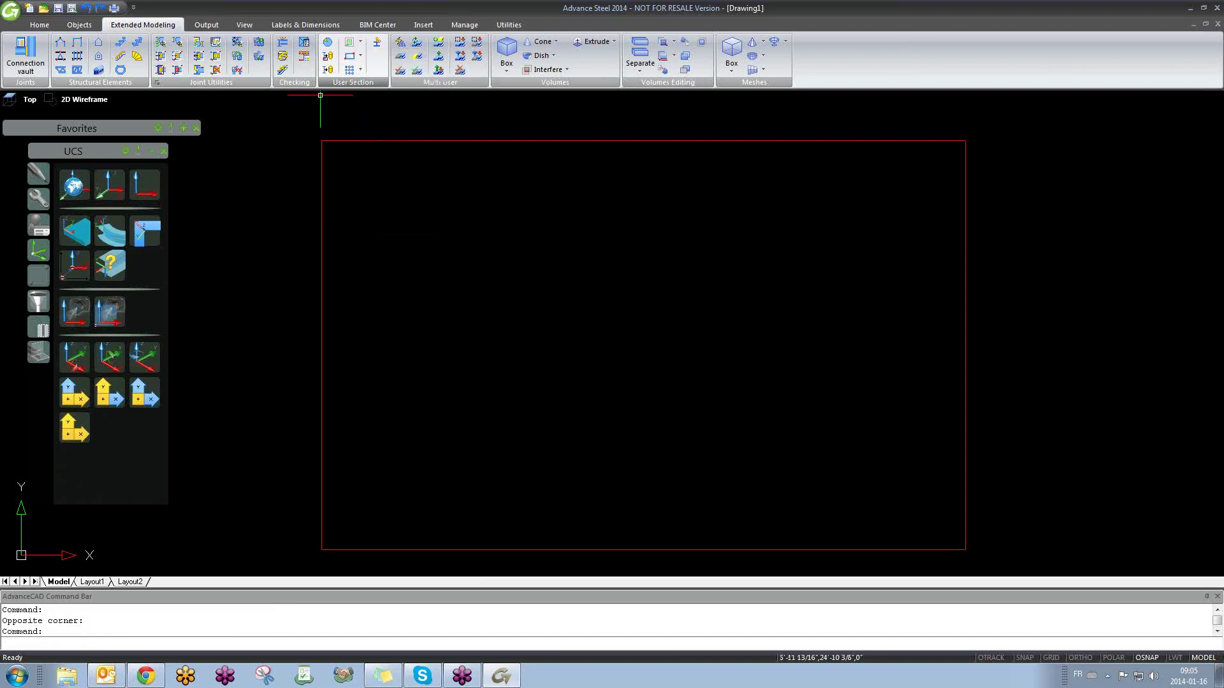
click(361, 57)
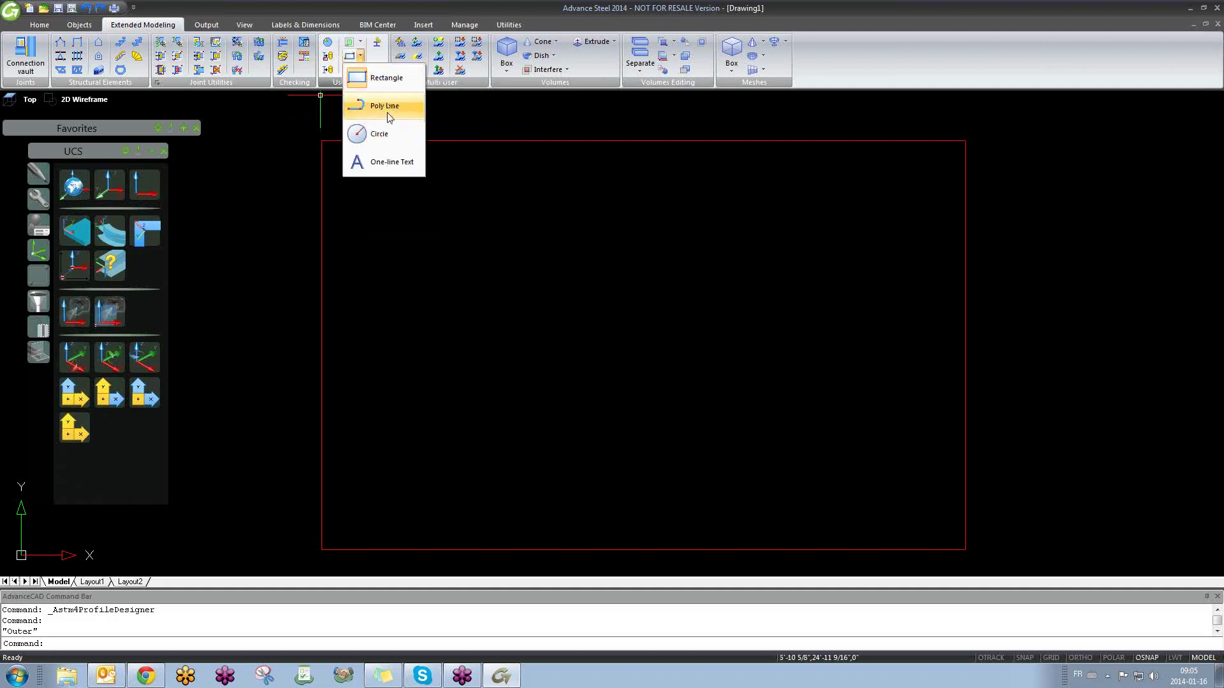
click(384, 78)
click(423, 170)
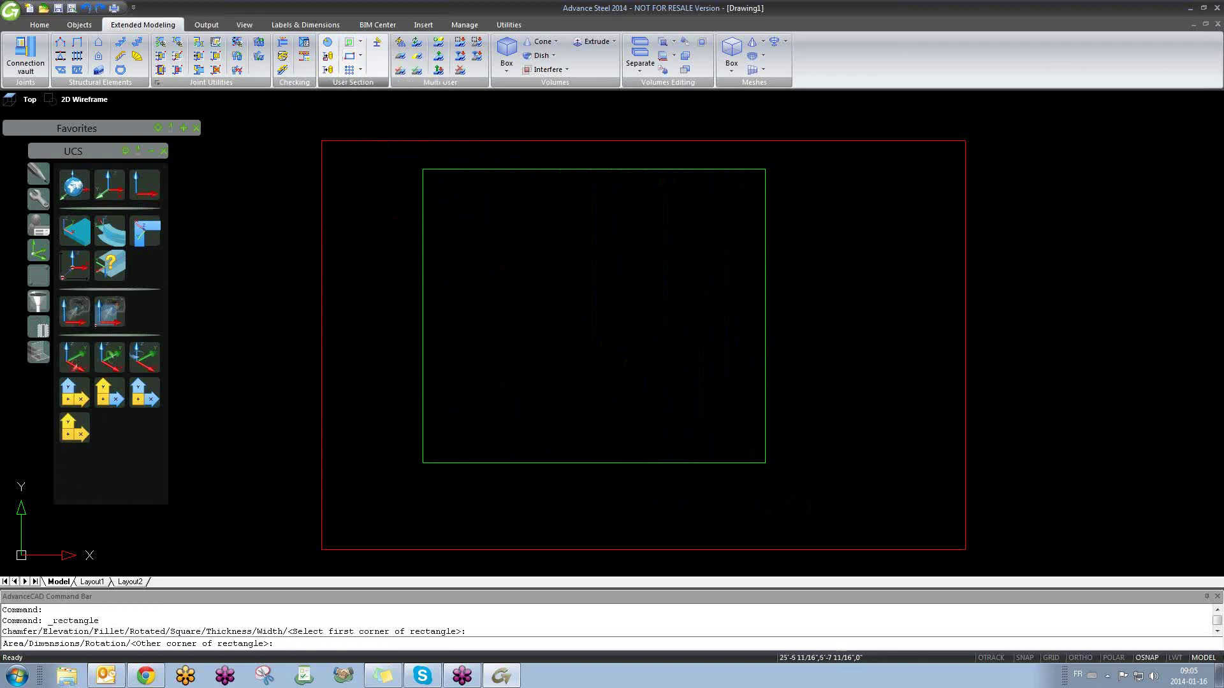
click(913, 521)
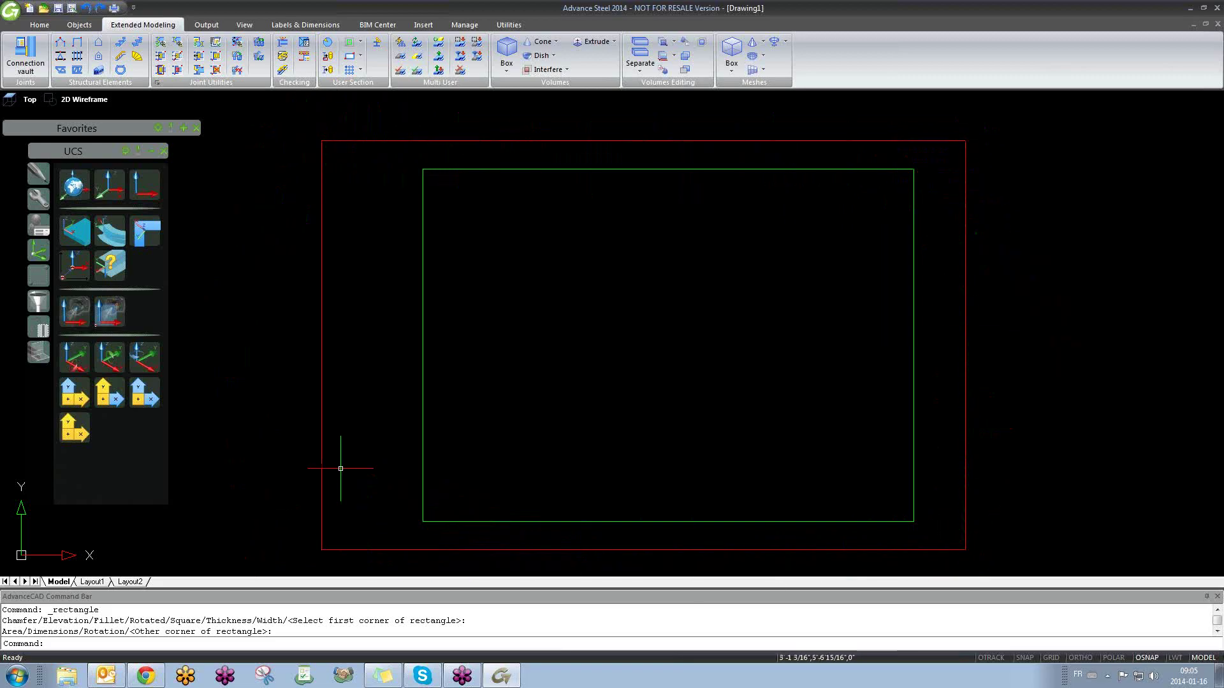
Step: Activate the user section Inner contour layer and draw a closed, irregular 13-point polyline inside the green outer contour
click(361, 42)
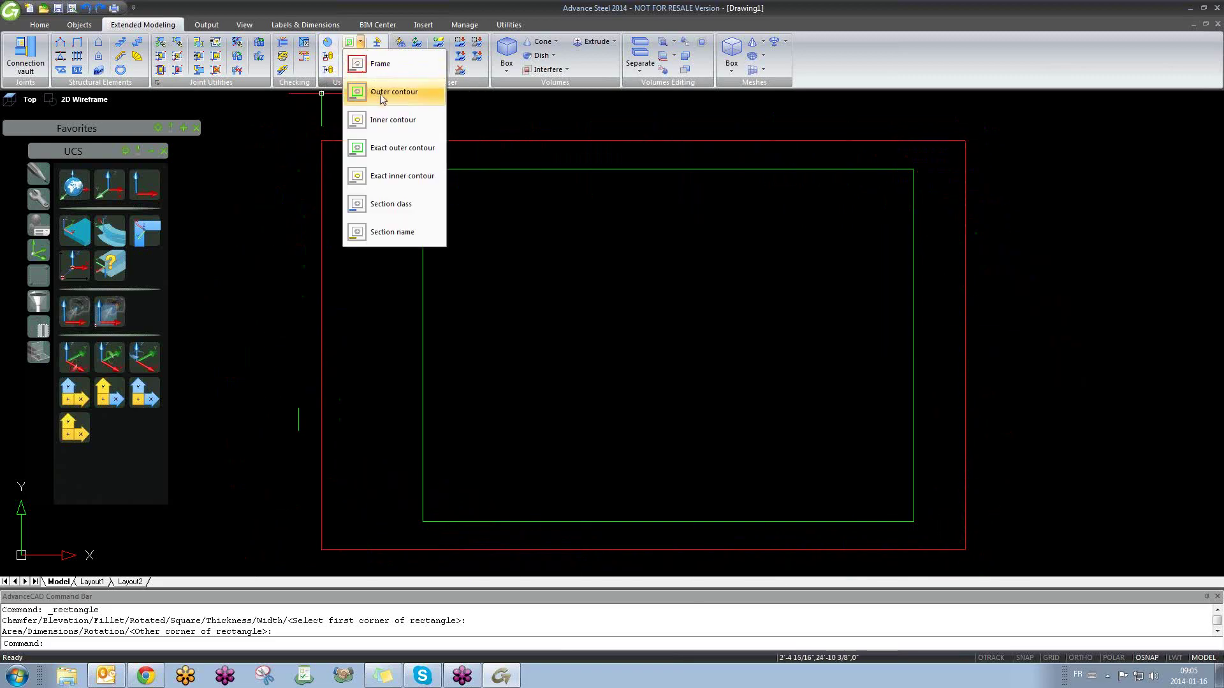
click(365, 44)
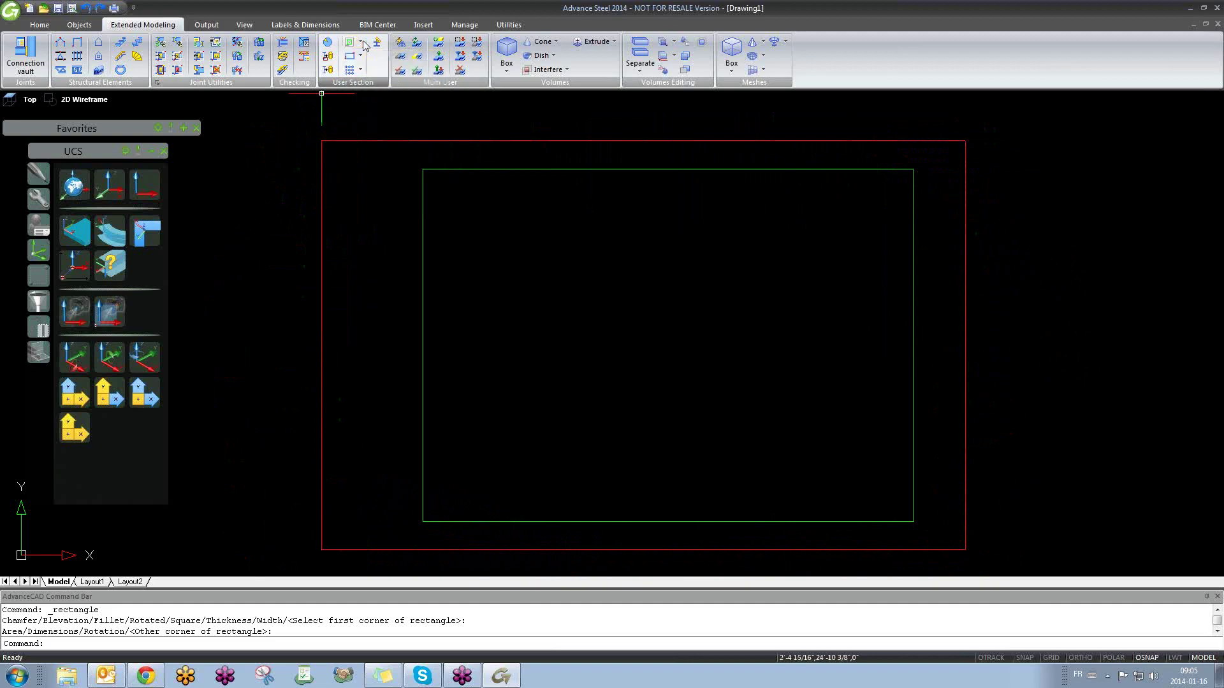
click(360, 43)
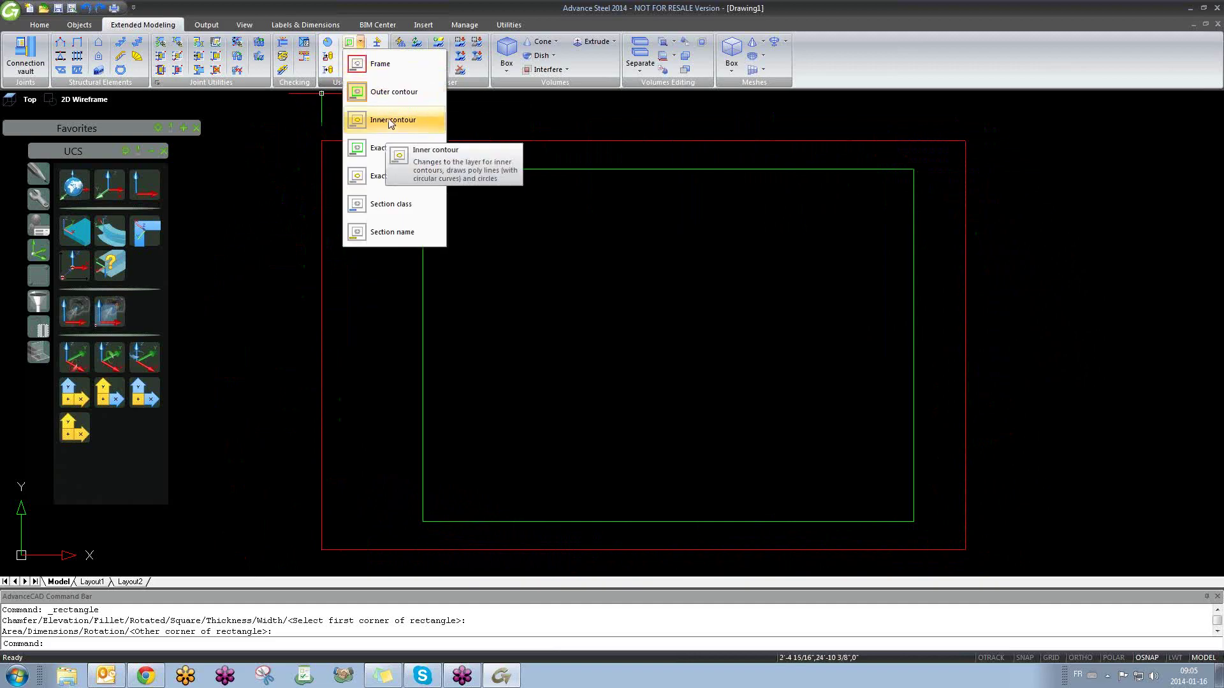
click(392, 121)
click(360, 56)
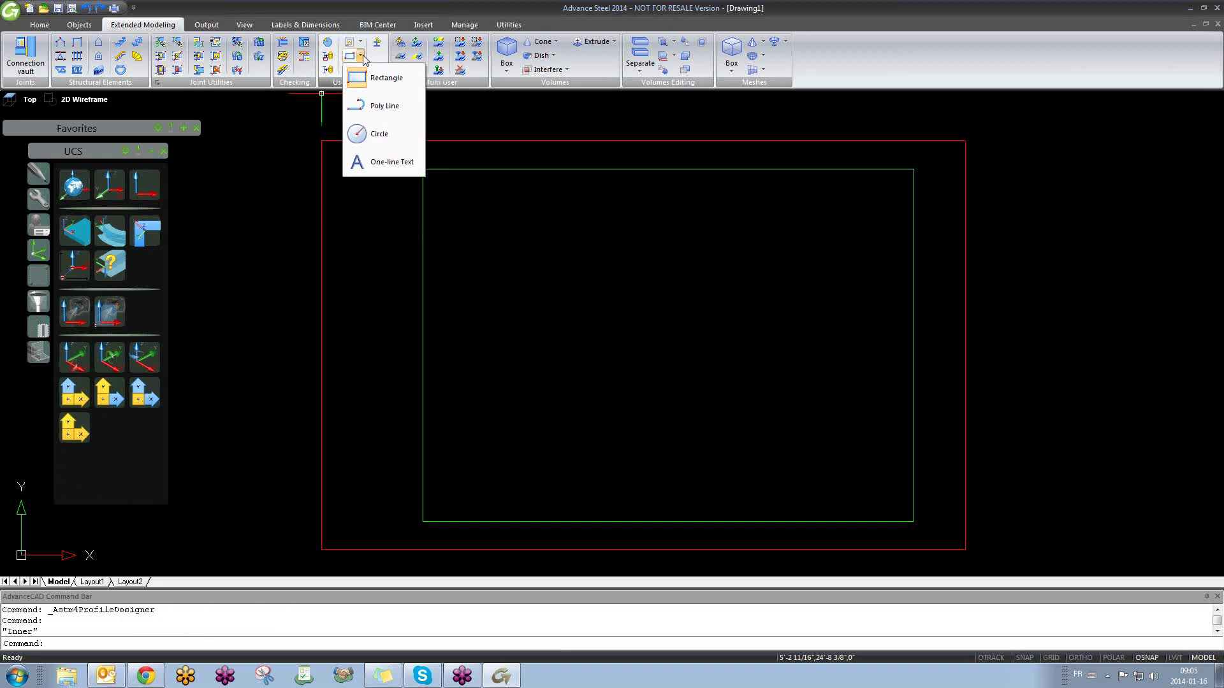
click(370, 107)
click(501, 273)
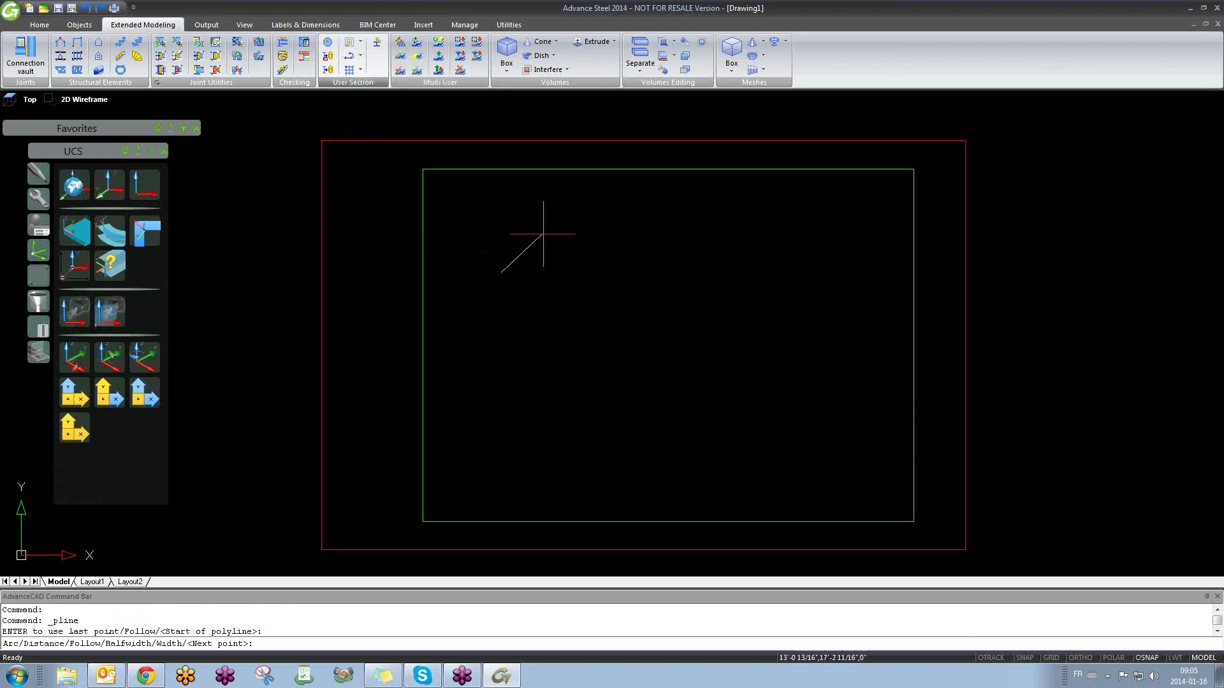
click(544, 226)
click(646, 300)
click(719, 236)
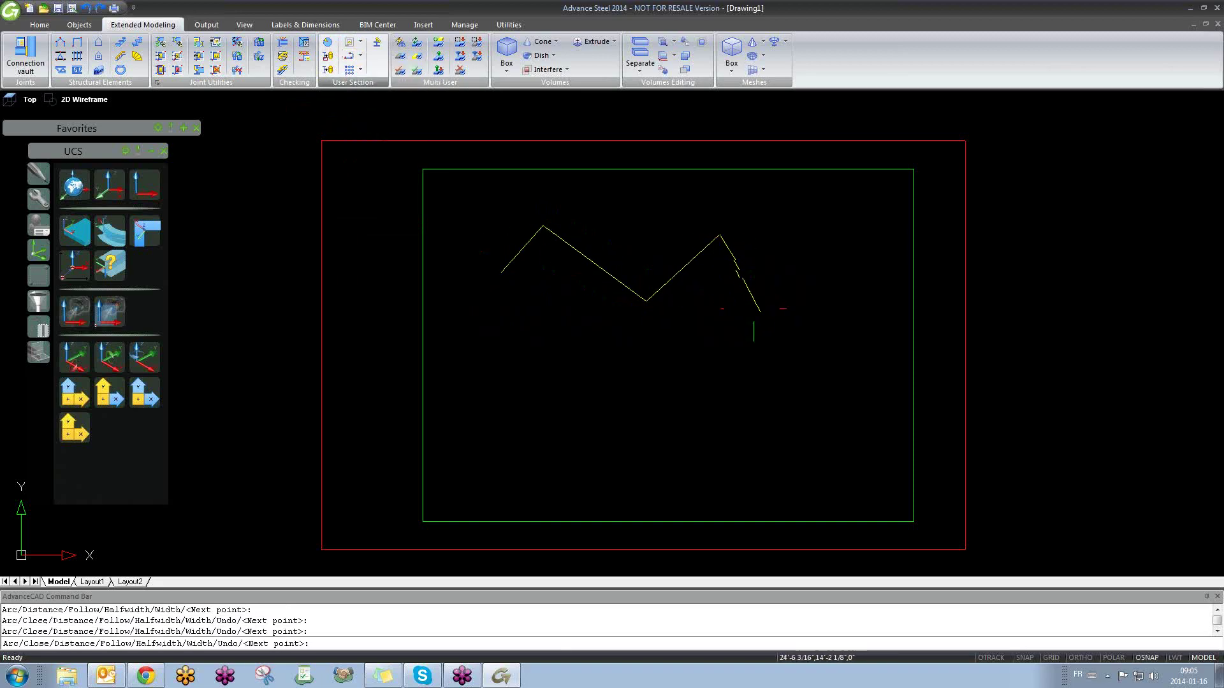
click(793, 320)
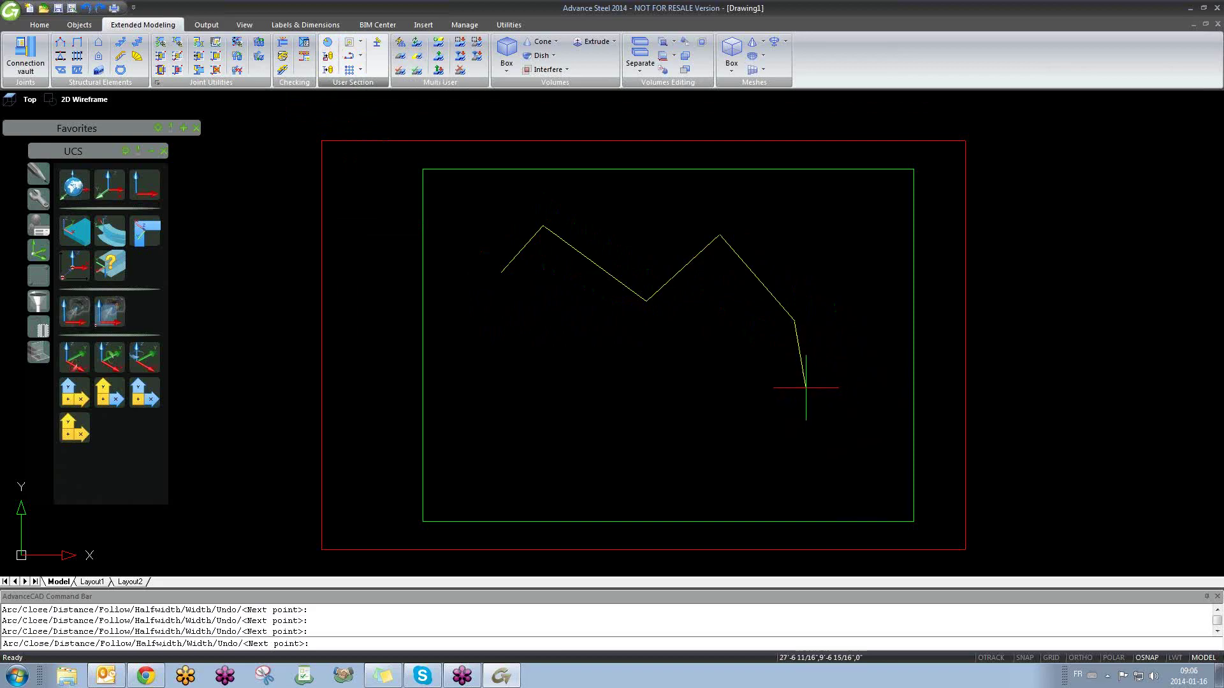
click(805, 386)
click(737, 472)
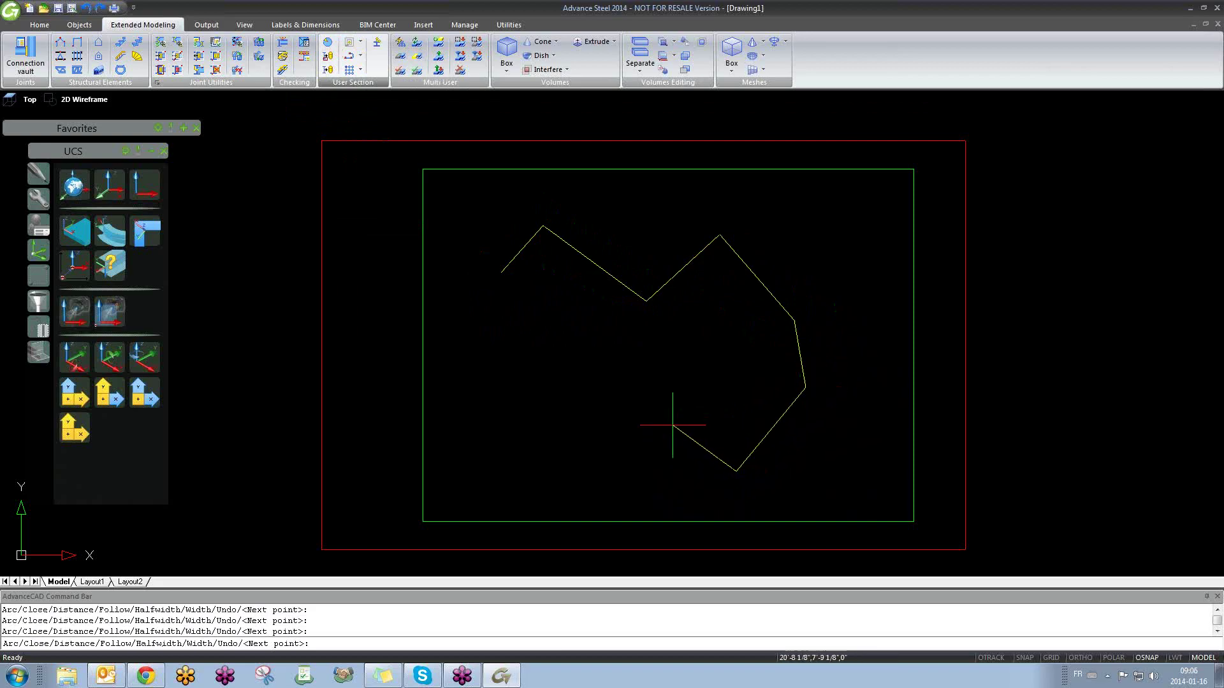
click(673, 427)
click(605, 482)
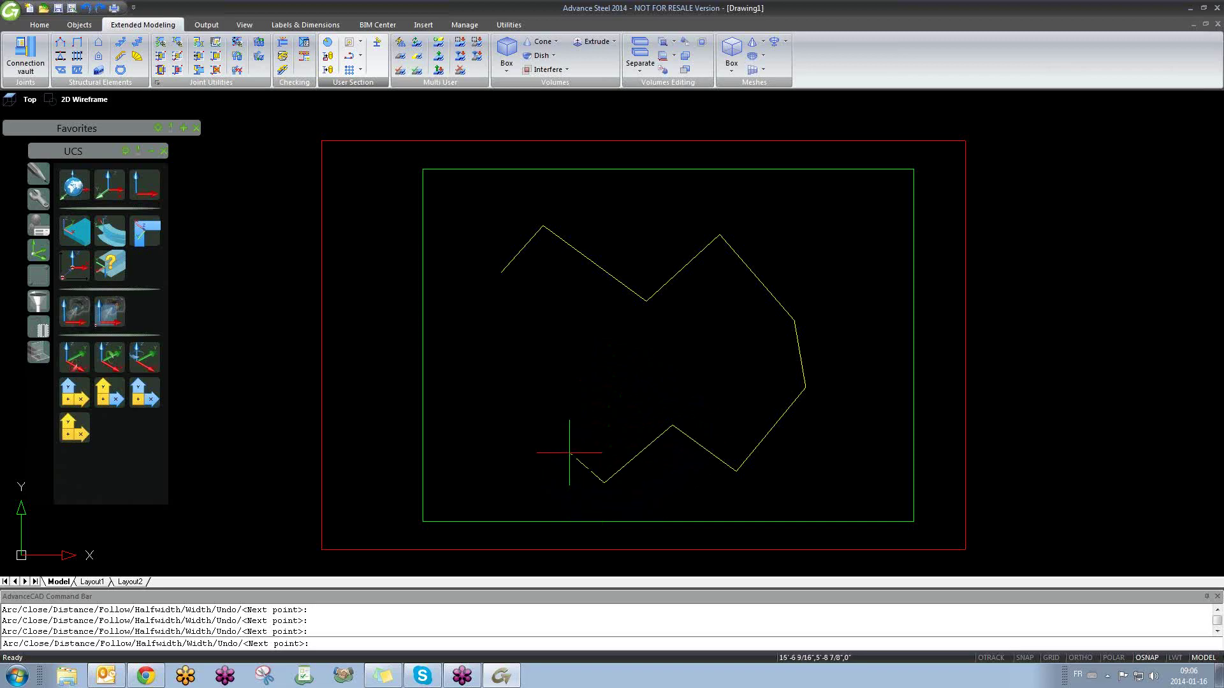
click(533, 381)
click(457, 472)
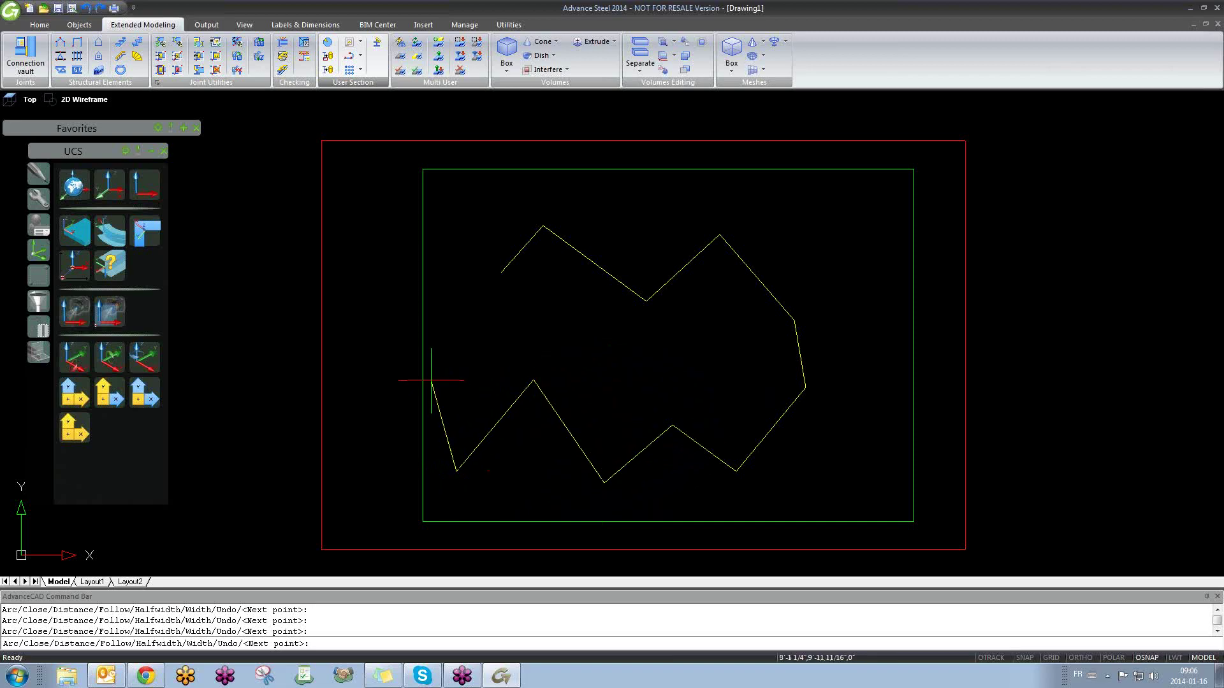
click(432, 380)
click(493, 339)
click(501, 272)
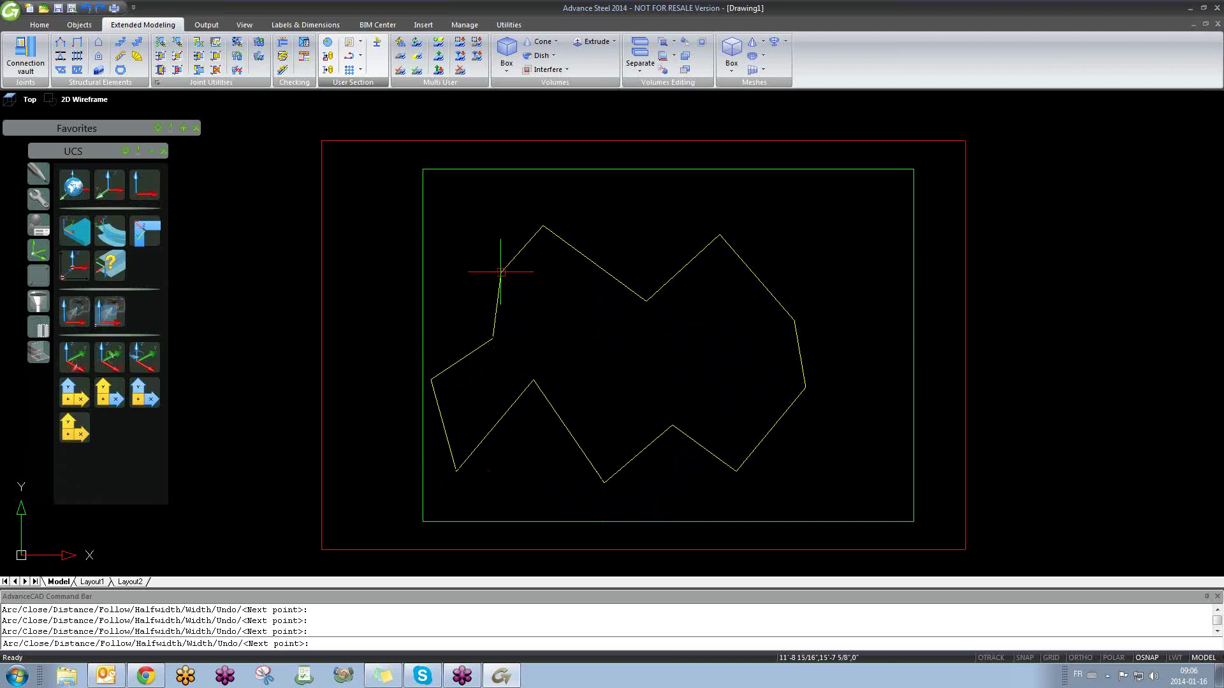
key(Return)
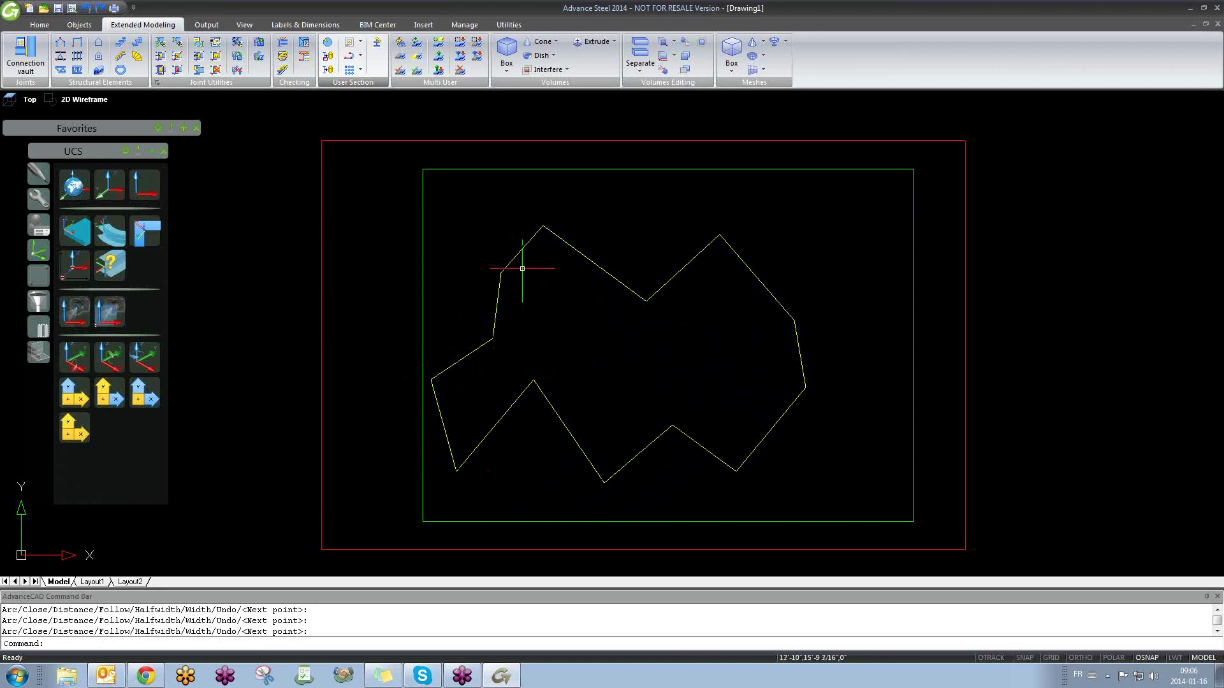
Step: Move the yellow inner contour polyline horizontally in the positive X direction, roughly centring it within the green rectangle
text(m)
key(Return)
click(632, 284)
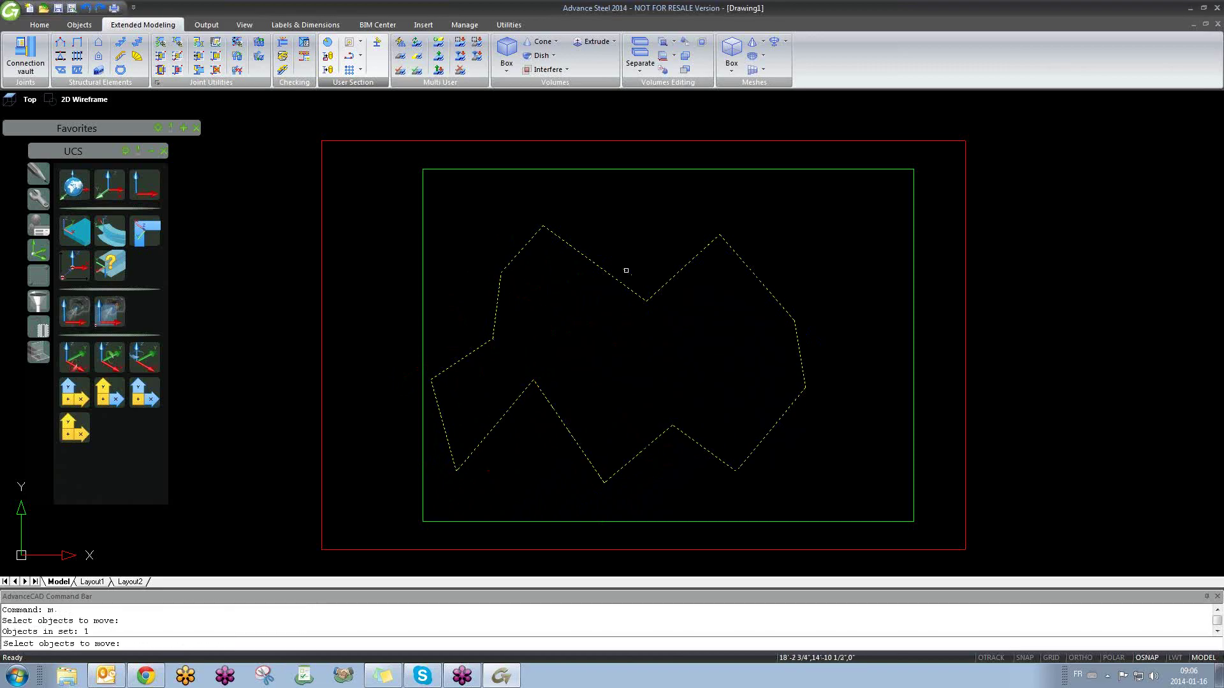
key(Return)
click(619, 235)
click(671, 235)
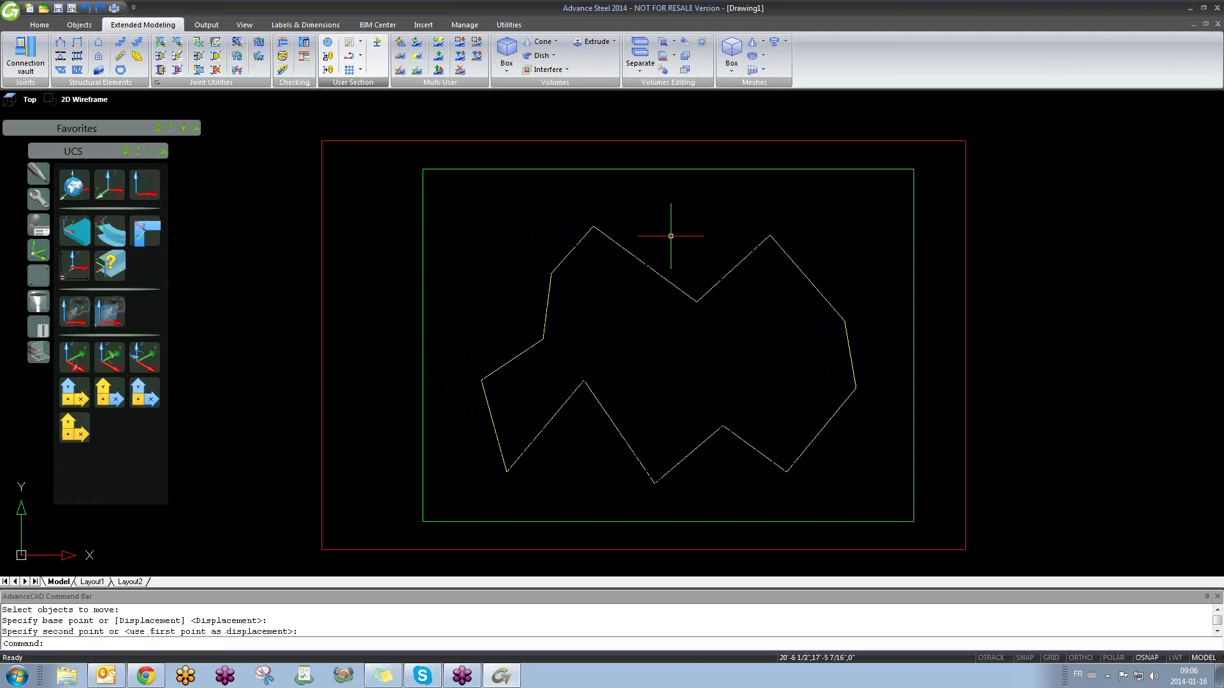
click(360, 42)
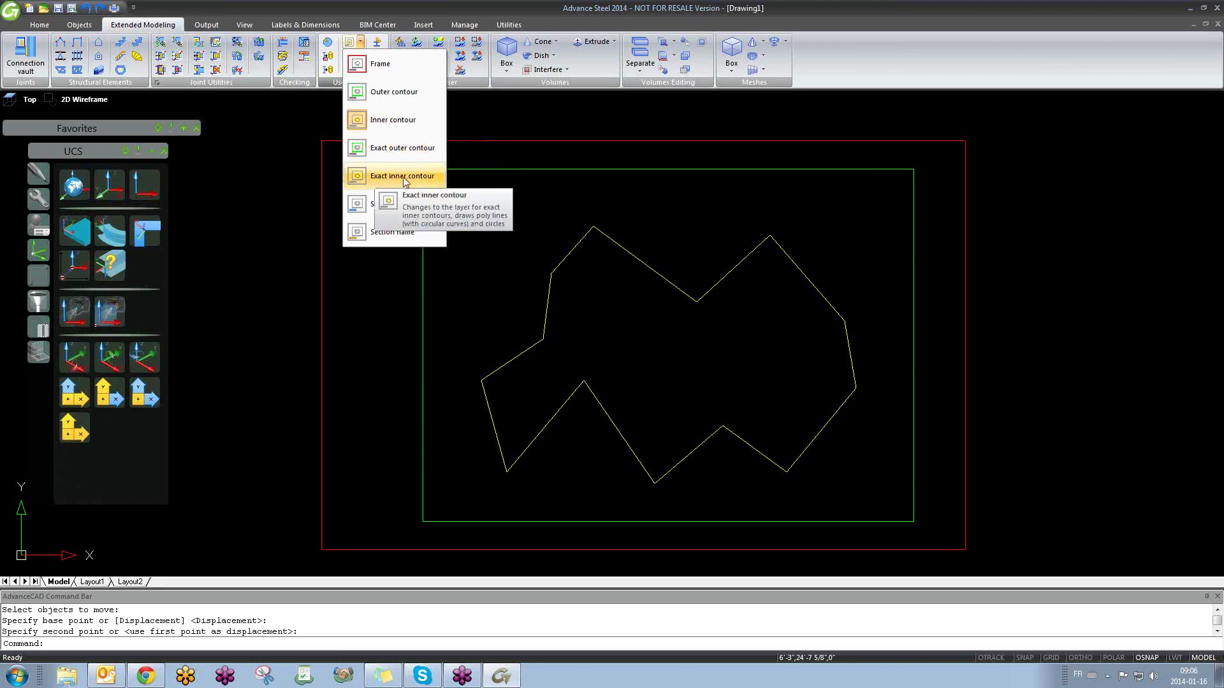
click(432, 177)
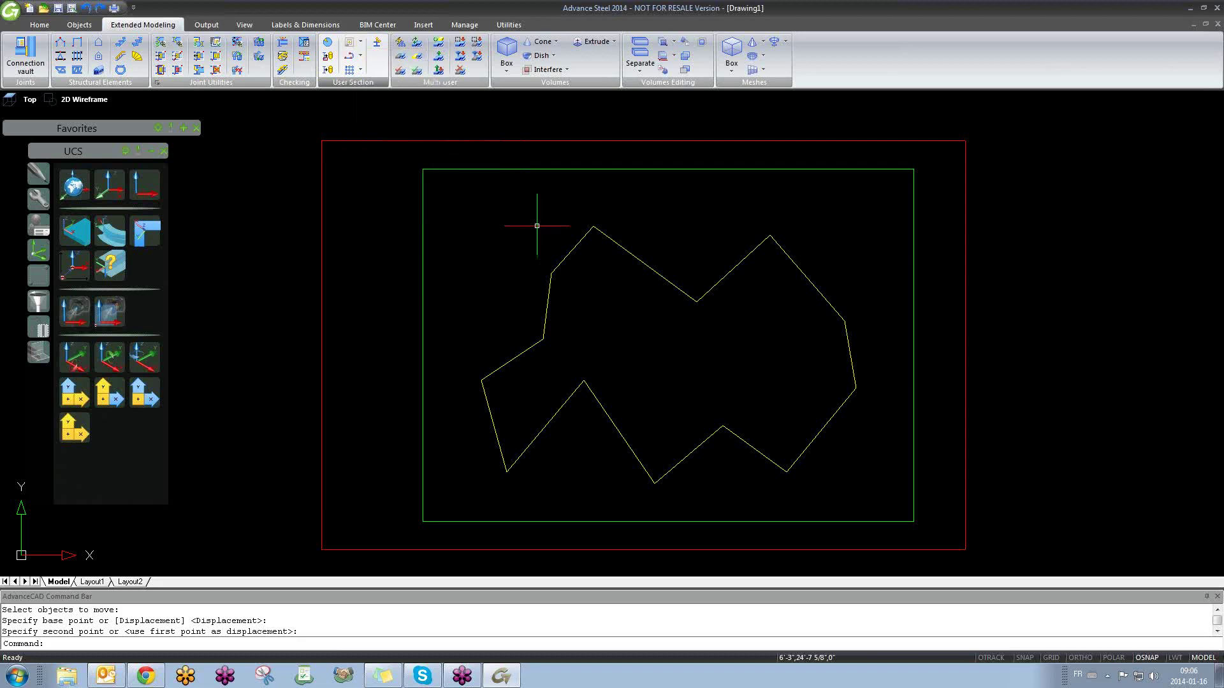
drag(538, 227, 497, 254)
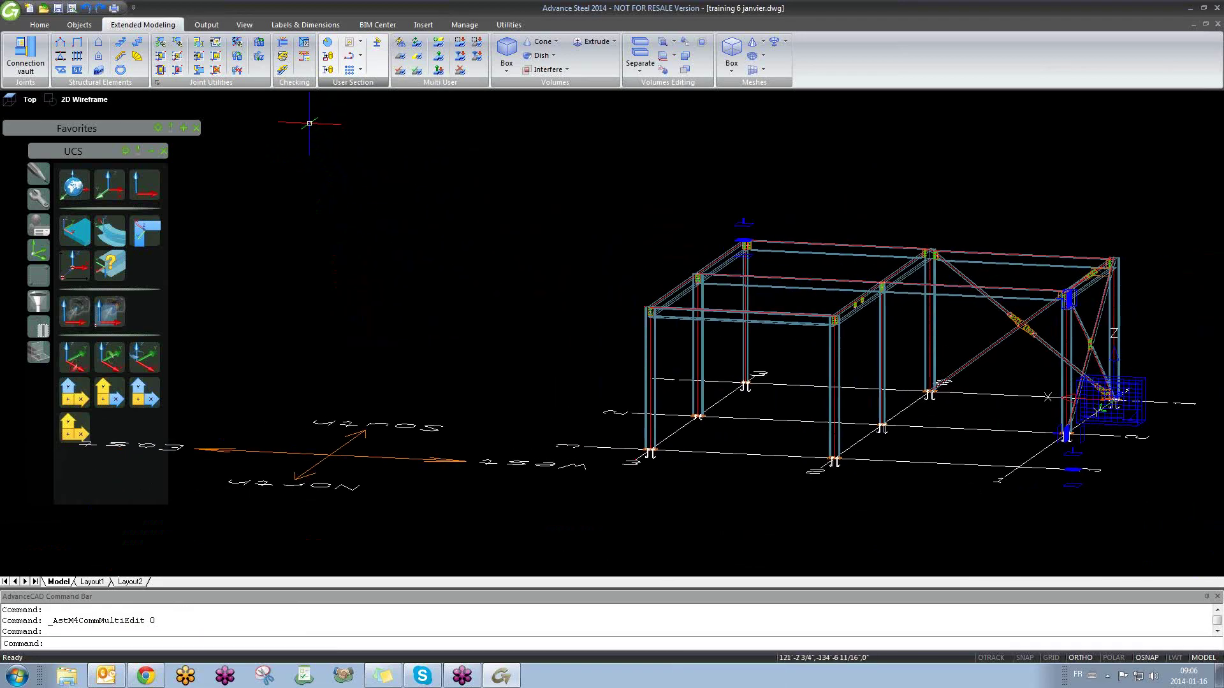
Step: Switch to the training 6 janvier drawing and place a short rolled I section beam in the empty area beside the frame
click(79, 25)
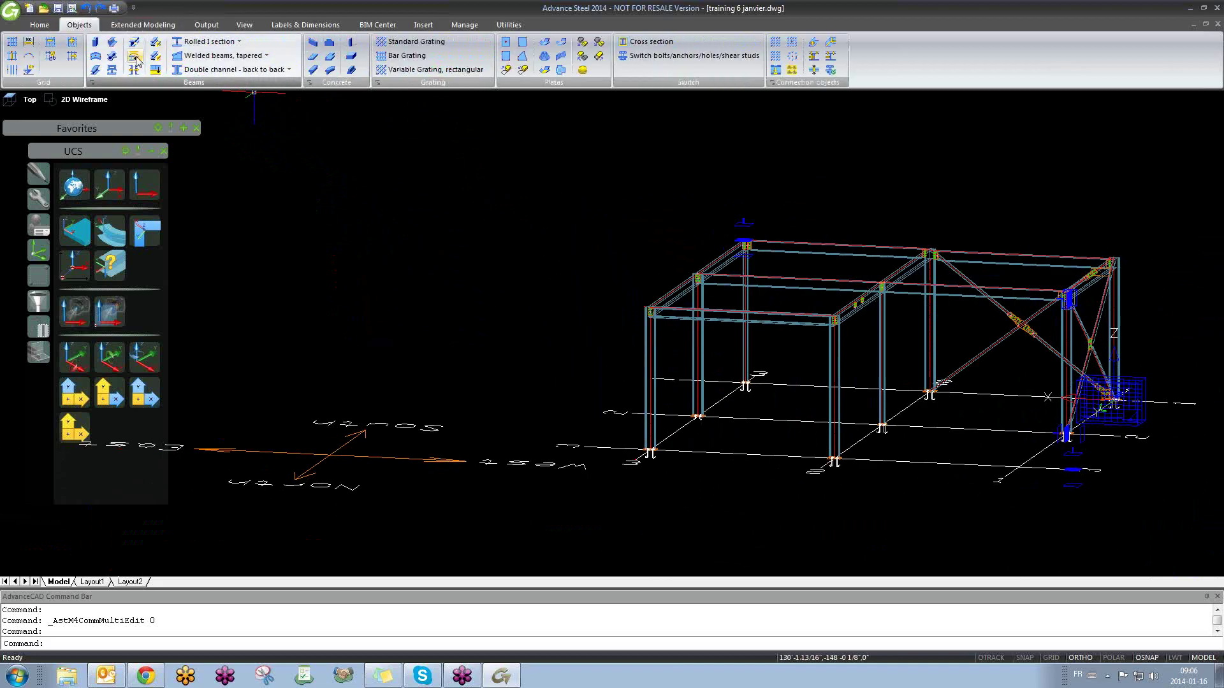
click(177, 42)
click(354, 295)
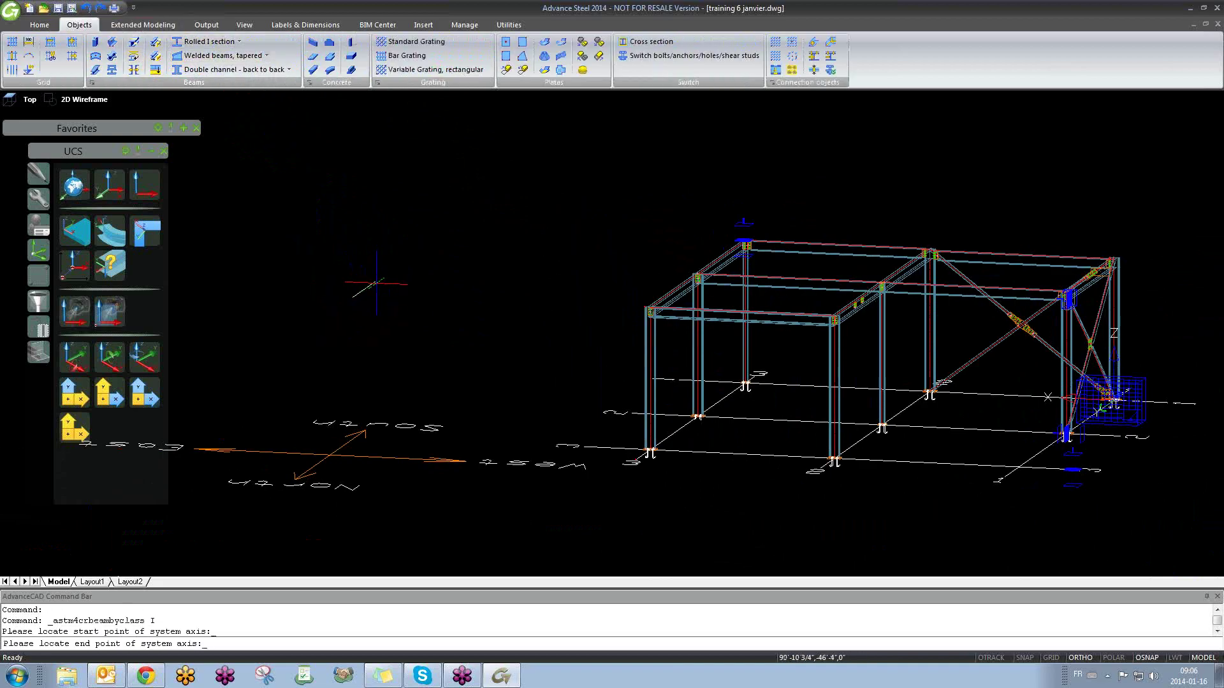
click(359, 292)
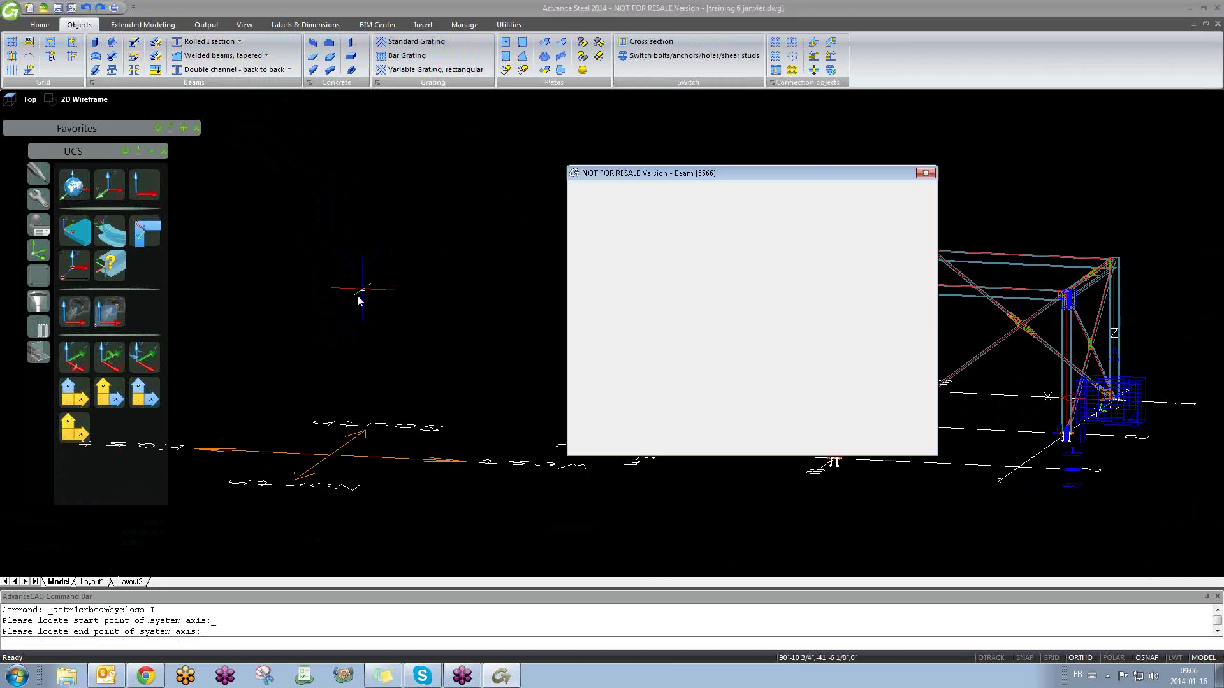
Step: Compare the new beam's Standard and Exact with edge features display types at its web-flange corner, then leave it on Standard and close its properties
scroll(357, 293, up, 6)
scroll(376, 312, up, 2)
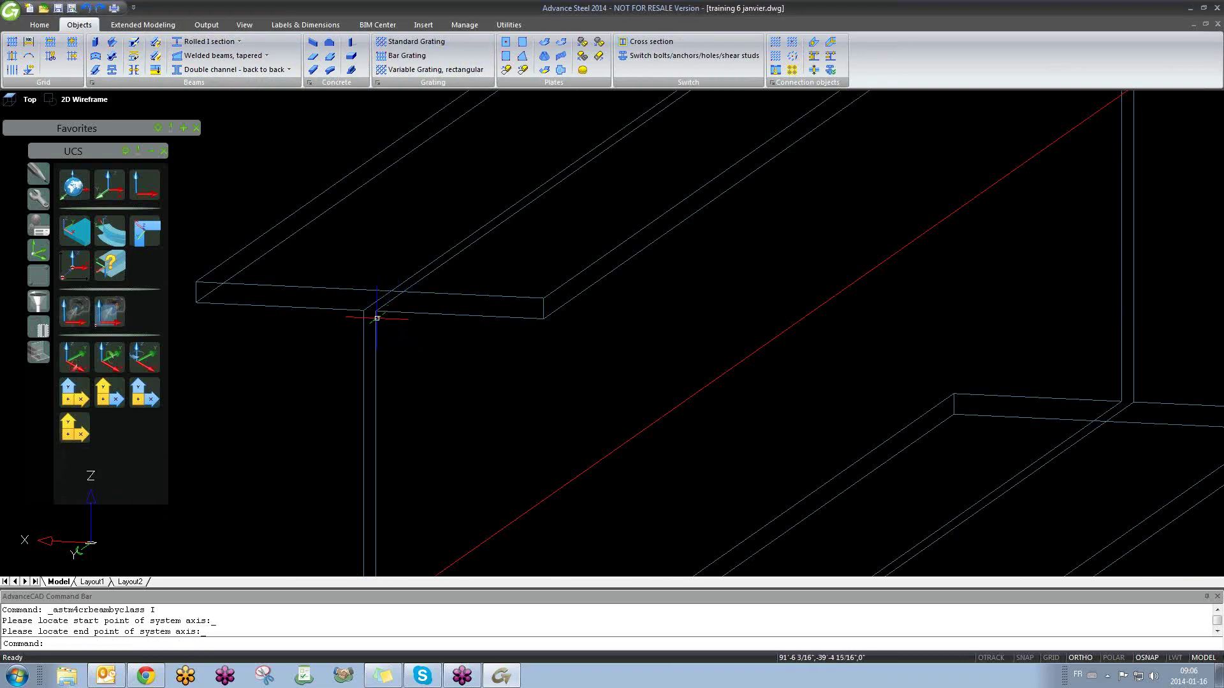
scroll(389, 312, up, 1)
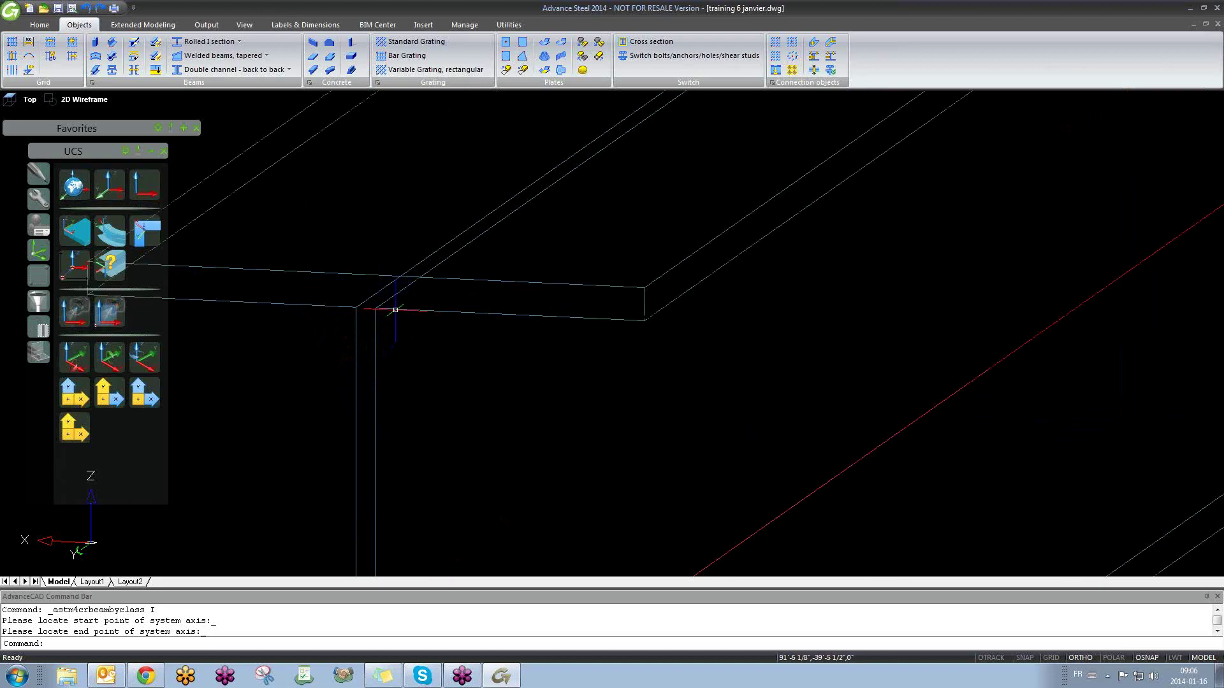
double_click(395, 309)
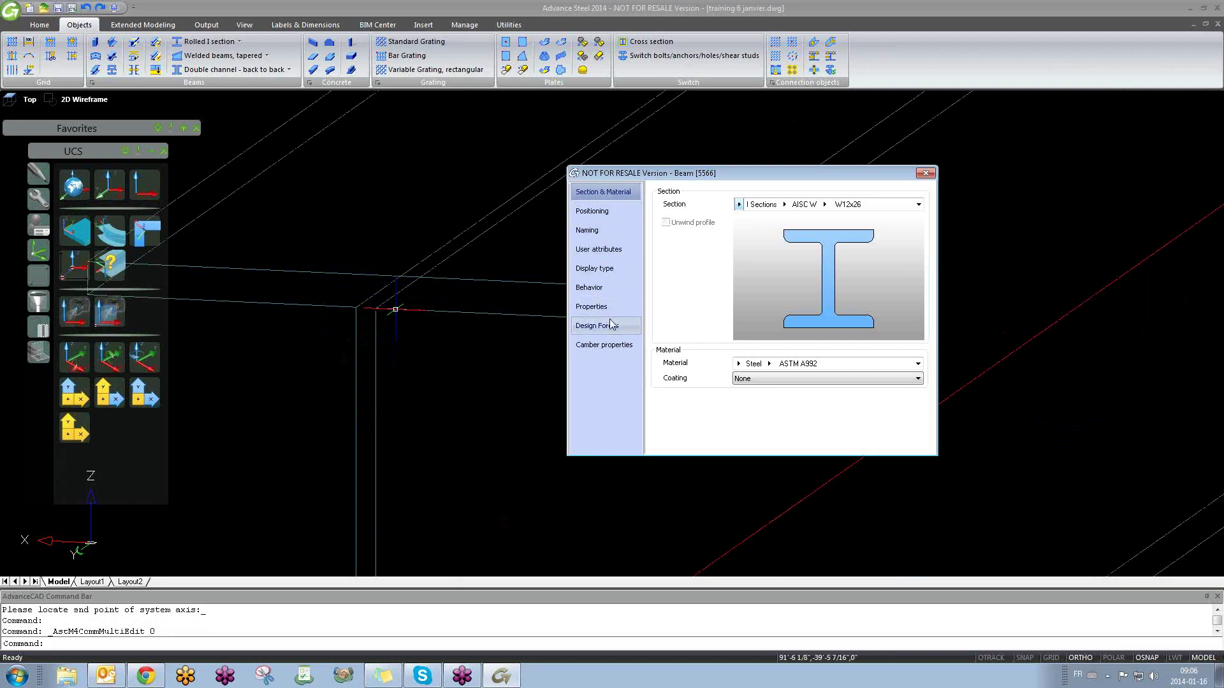
click(613, 269)
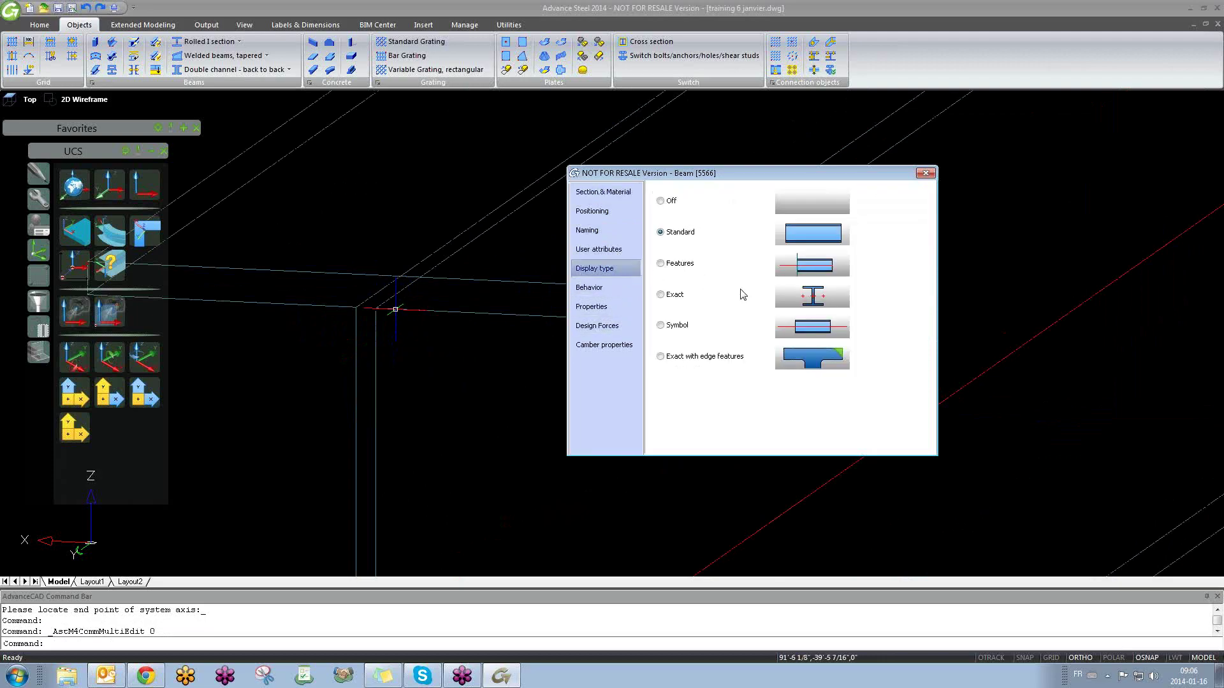
click(660, 357)
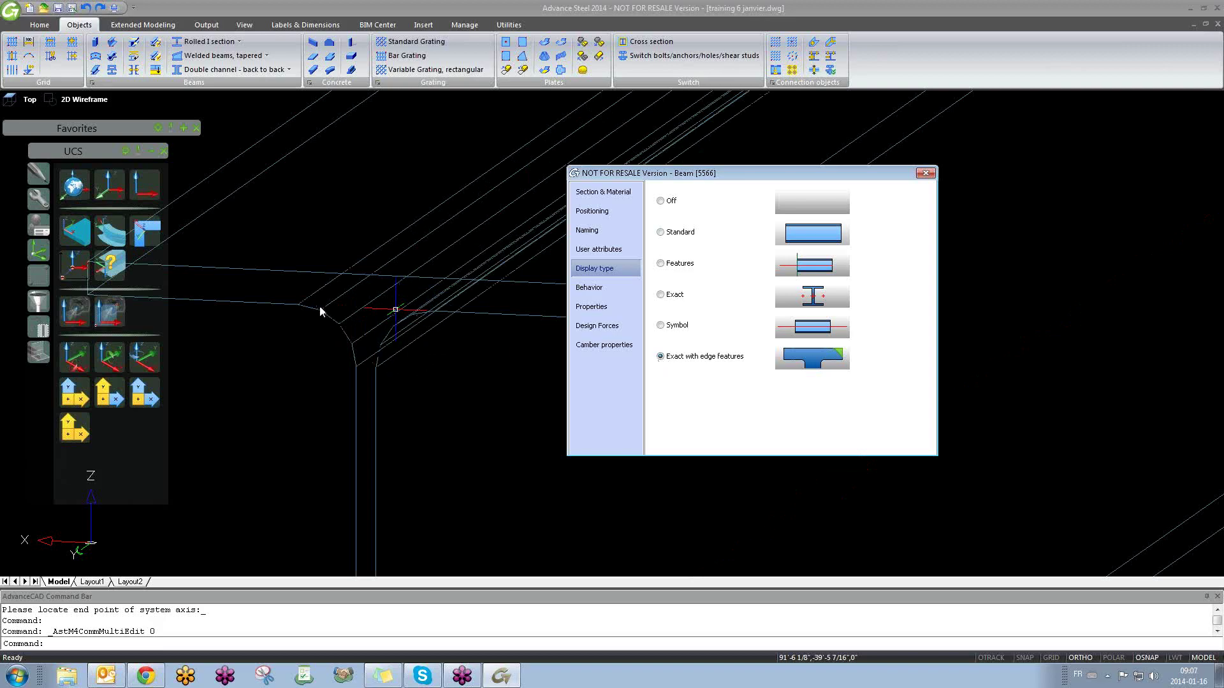
click(660, 232)
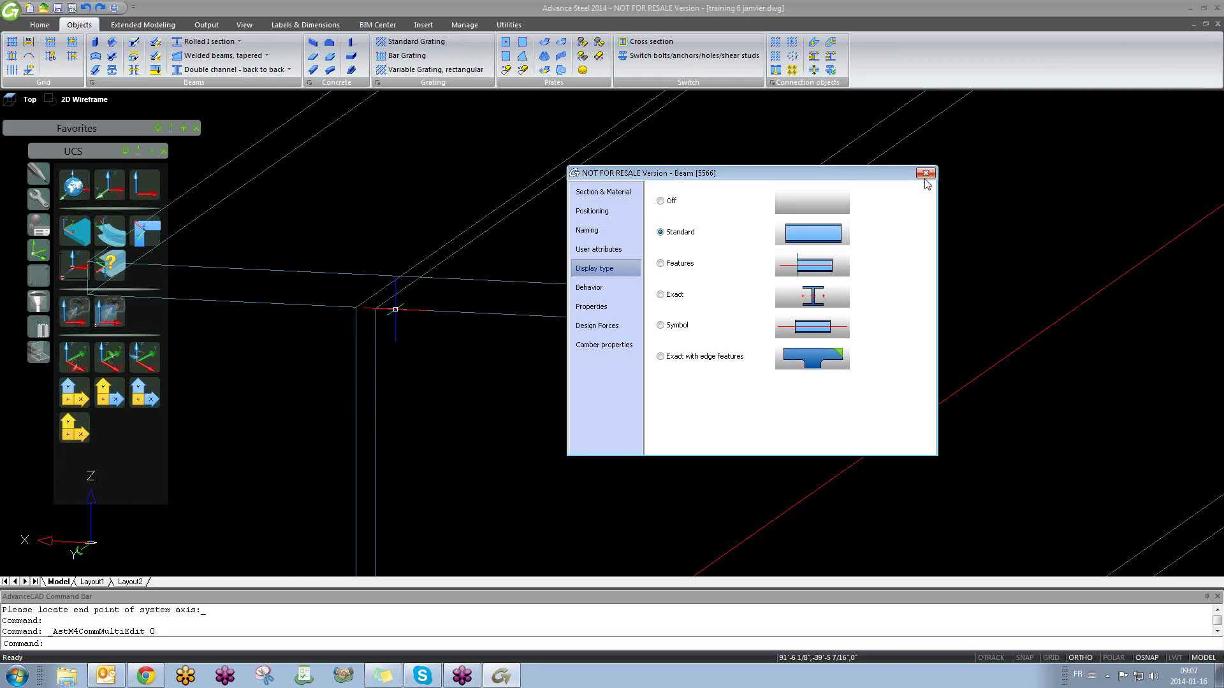
click(661, 356)
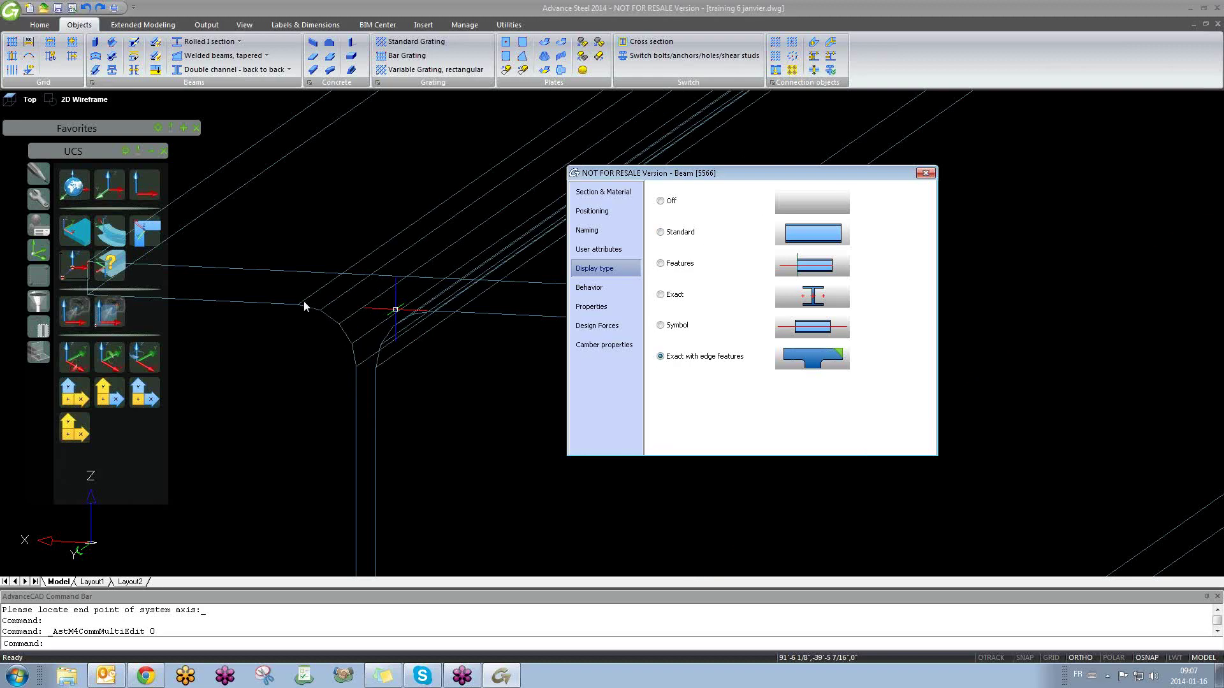
click(660, 232)
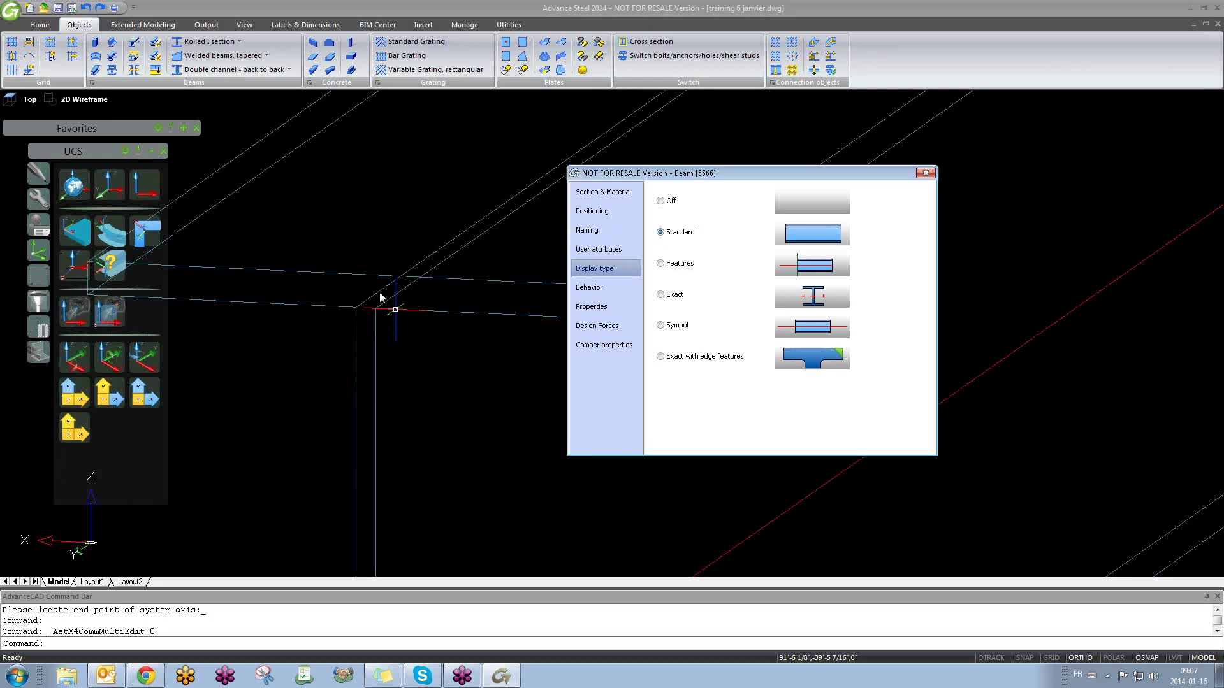
click(926, 173)
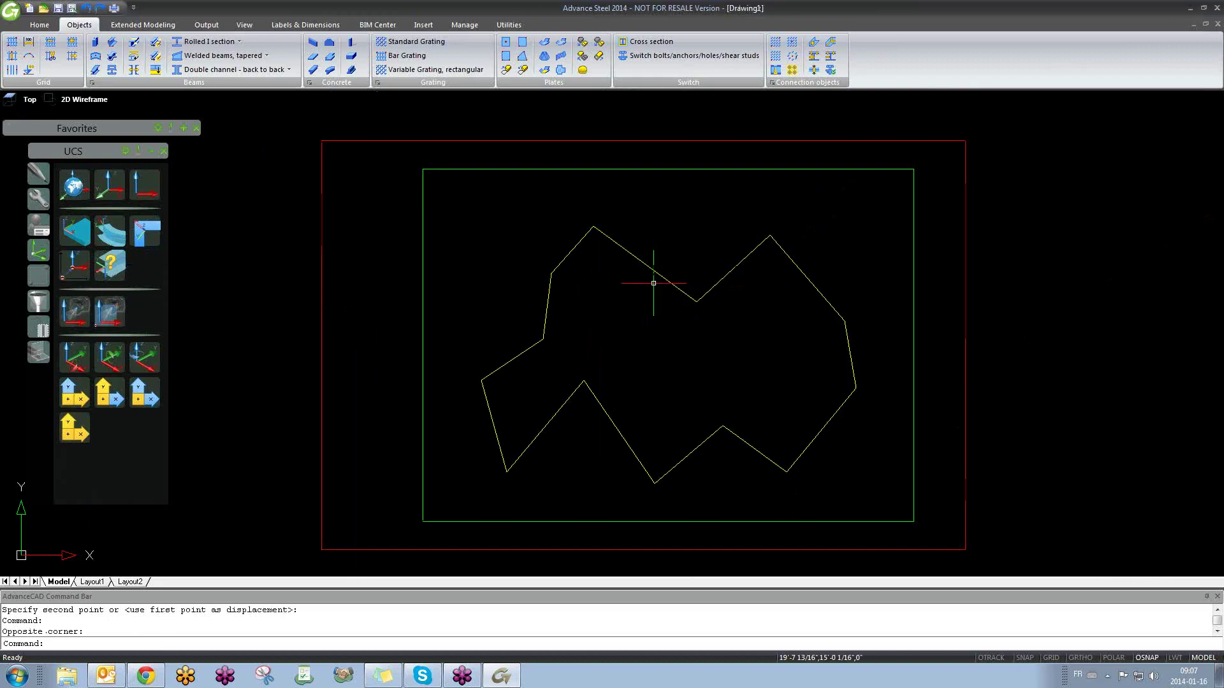
Step: Return to Drawing1 and stretch the inner contour's upper-left vertex outward toward the green outer contour
scroll(514, 284, down, 2)
scroll(544, 296, up, 3)
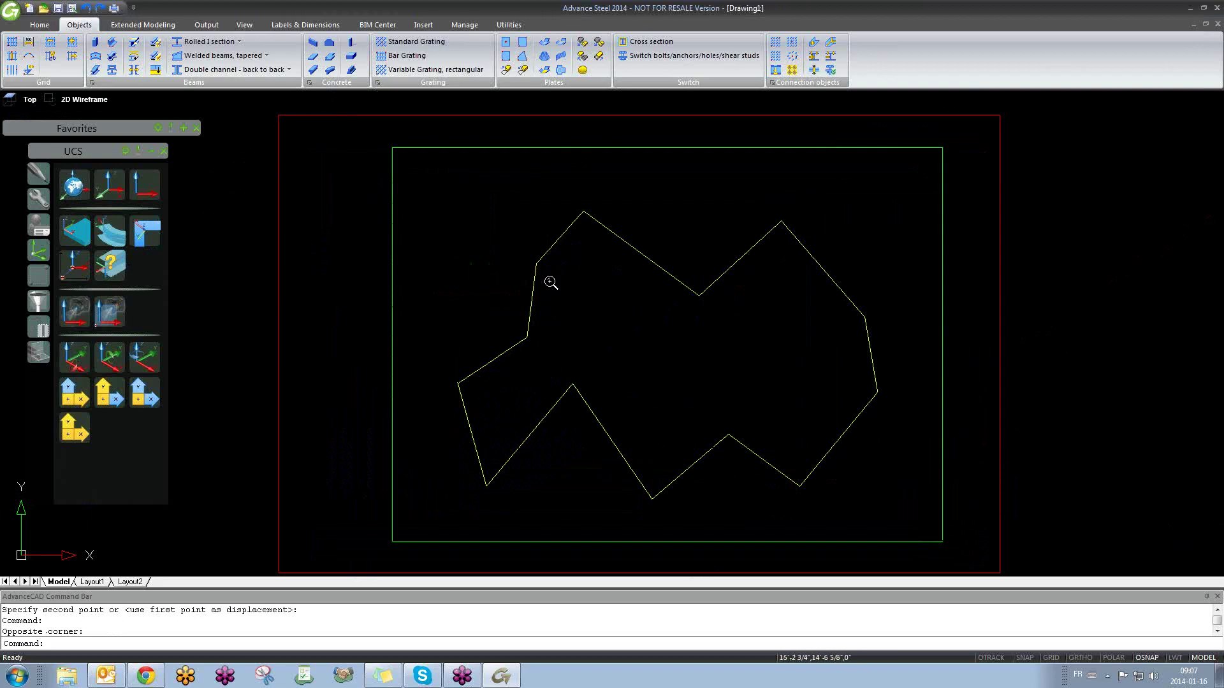
scroll(550, 279, up, 2)
click(544, 274)
click(512, 252)
click(527, 253)
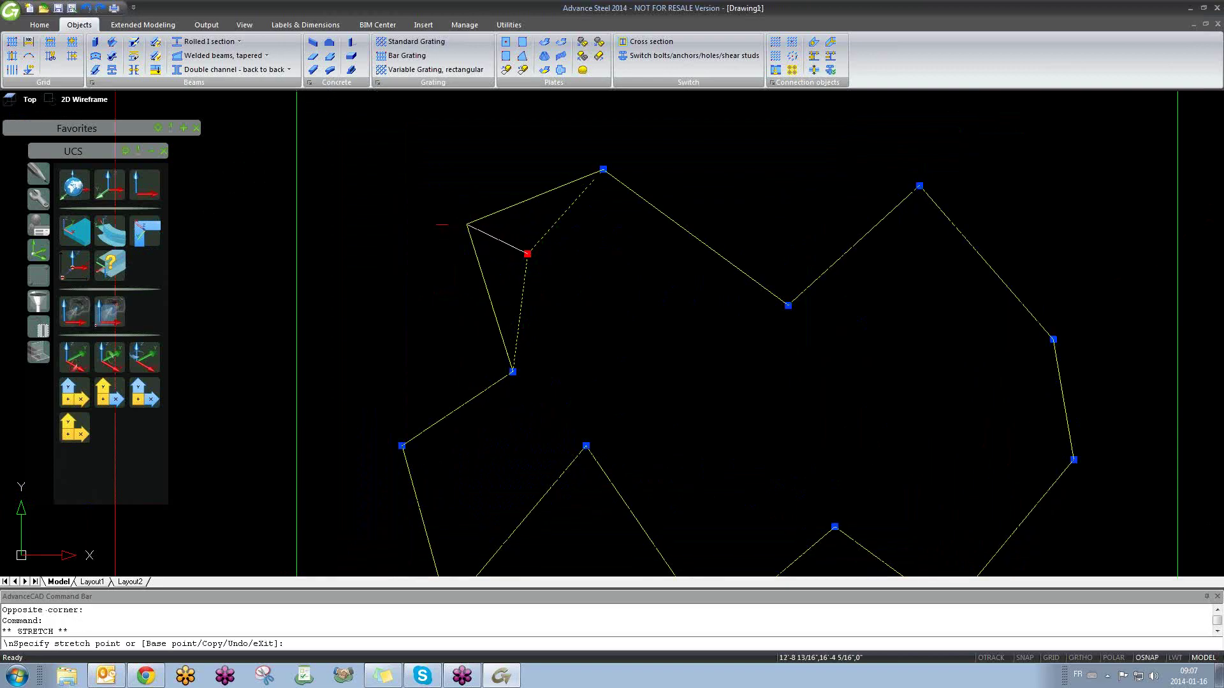
click(450, 237)
scroll(450, 237, down, 3)
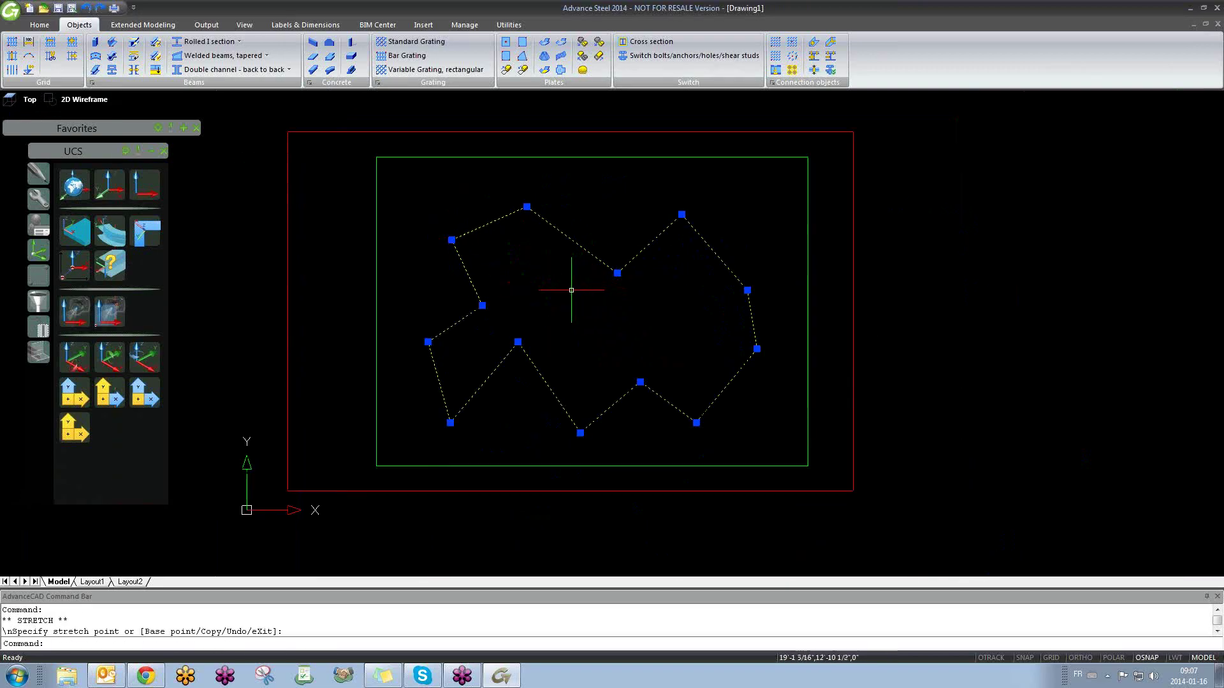
key(Escape)
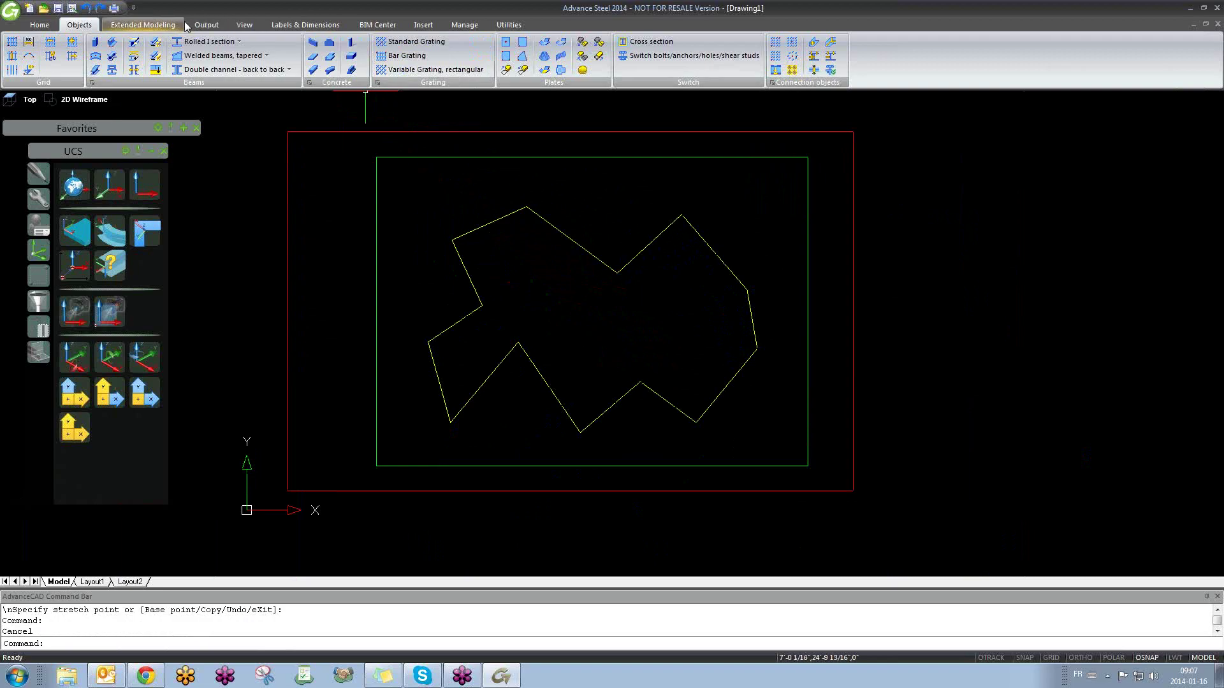
Step: On the section class layer, add one-line text 'test training' between the frame and outer contour's upper-left corners, keeping default height and rotation
click(165, 25)
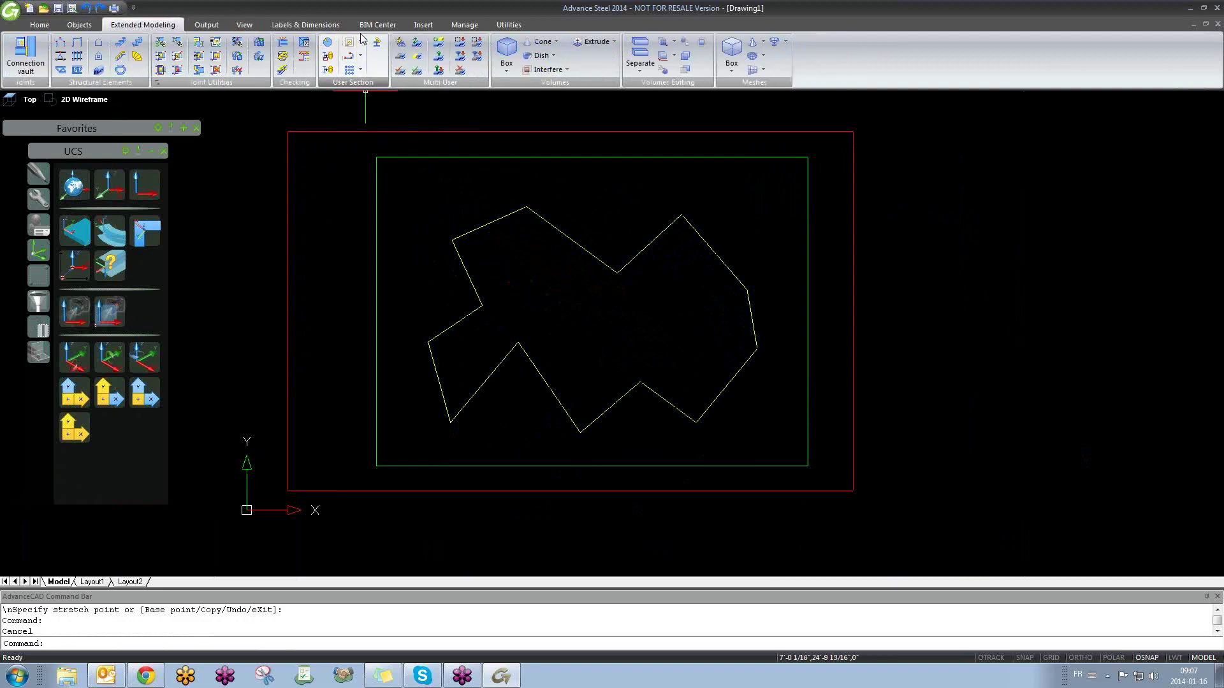
click(362, 43)
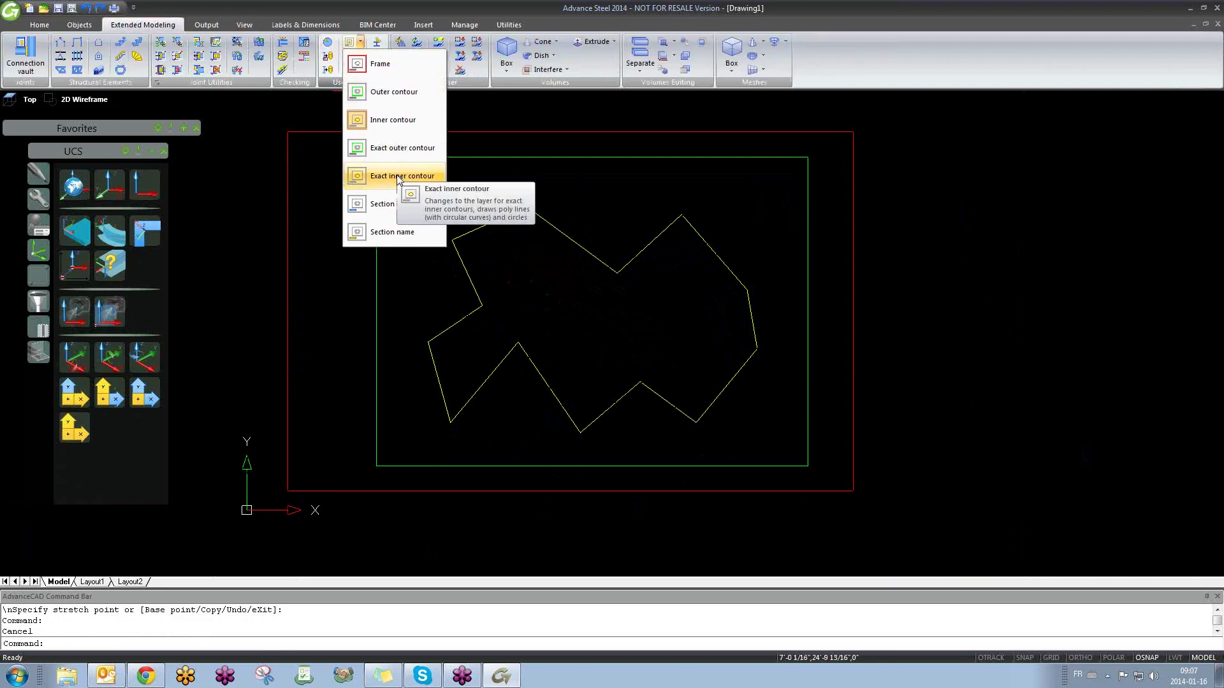
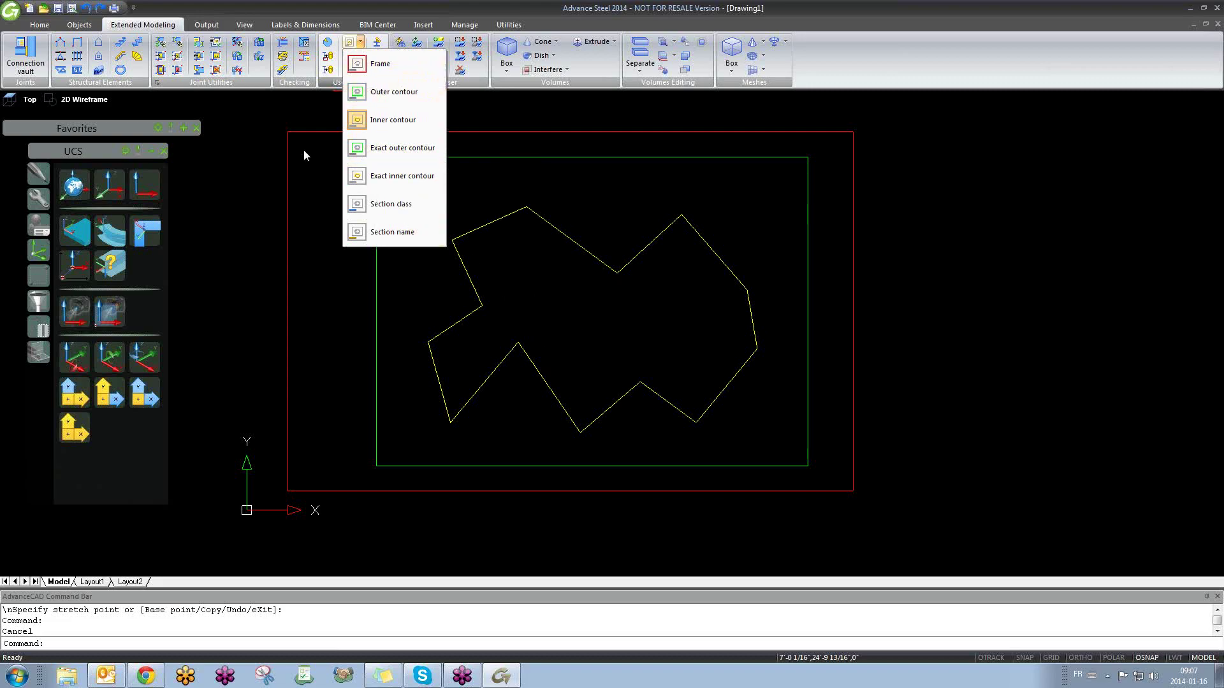
click(403, 206)
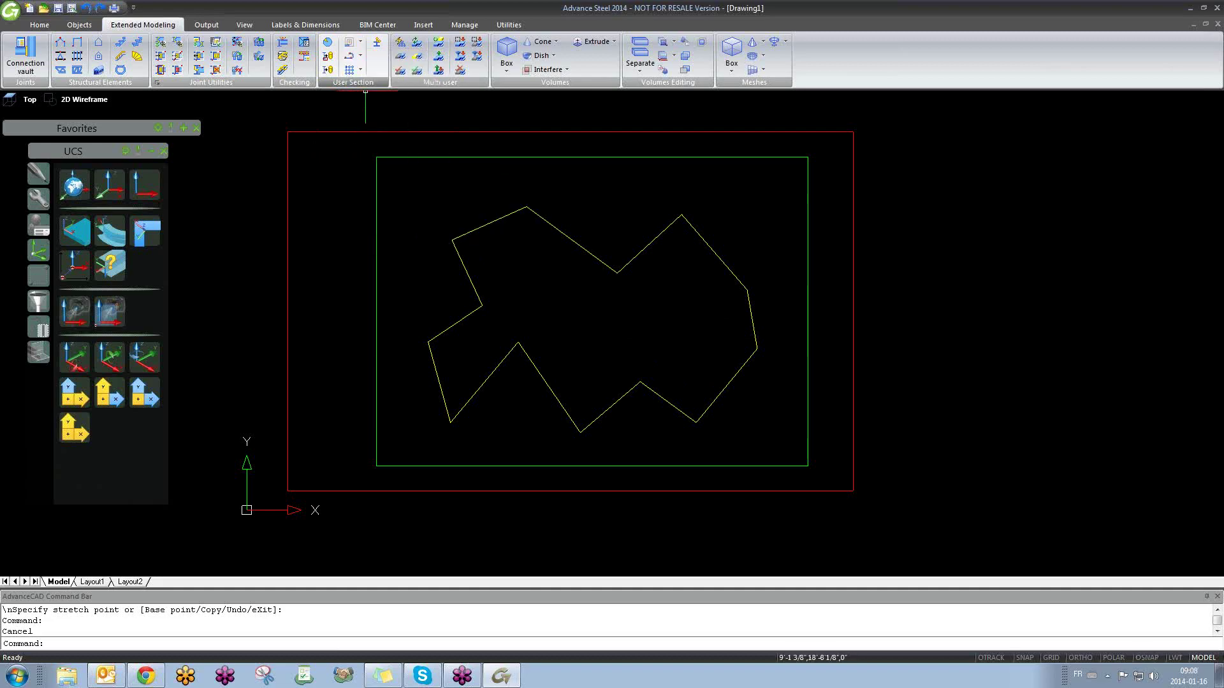
click(361, 57)
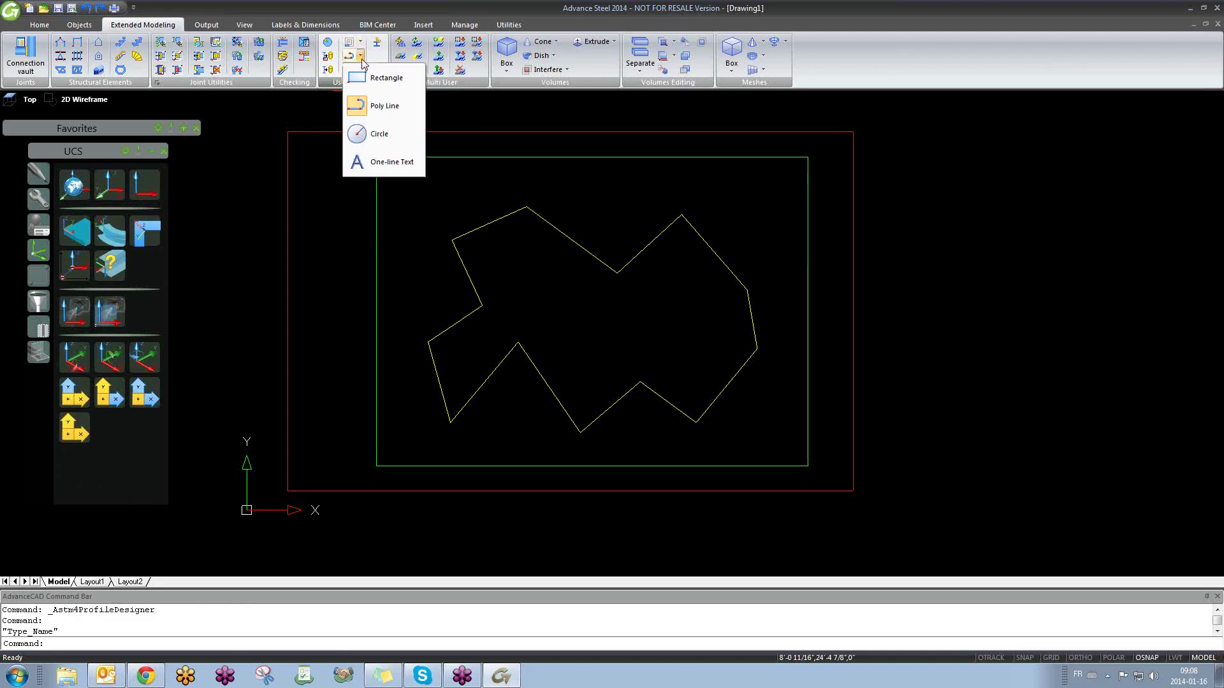
click(381, 163)
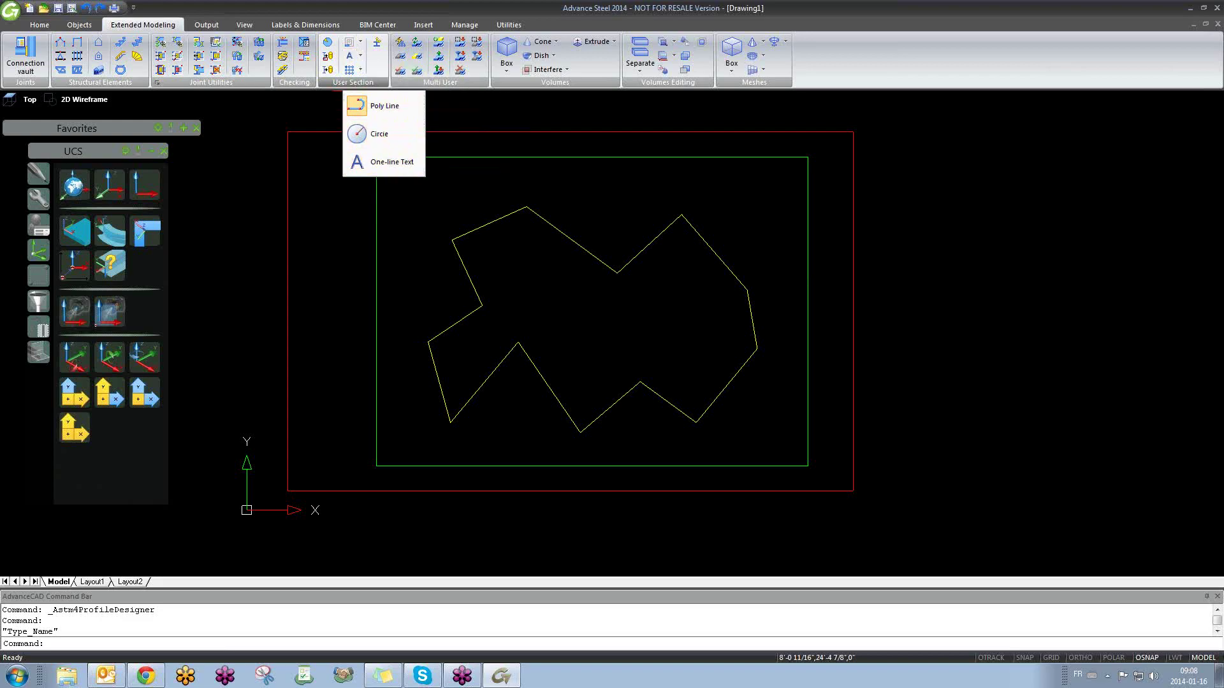
click(310, 182)
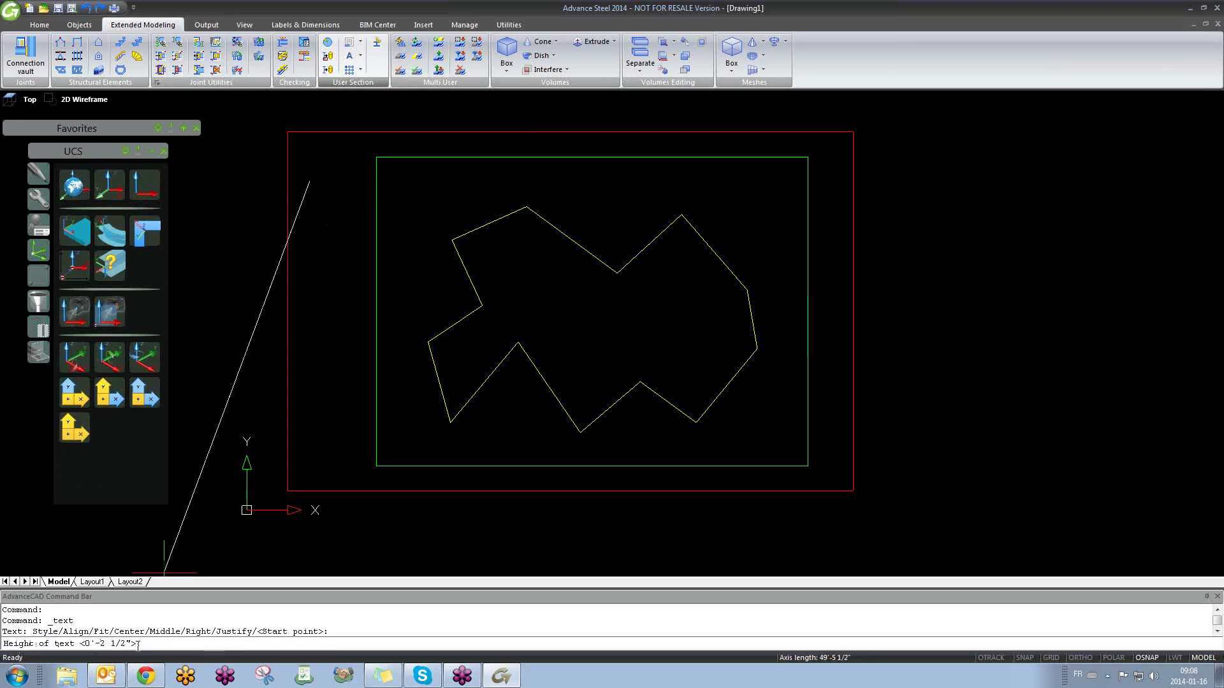
key(Return)
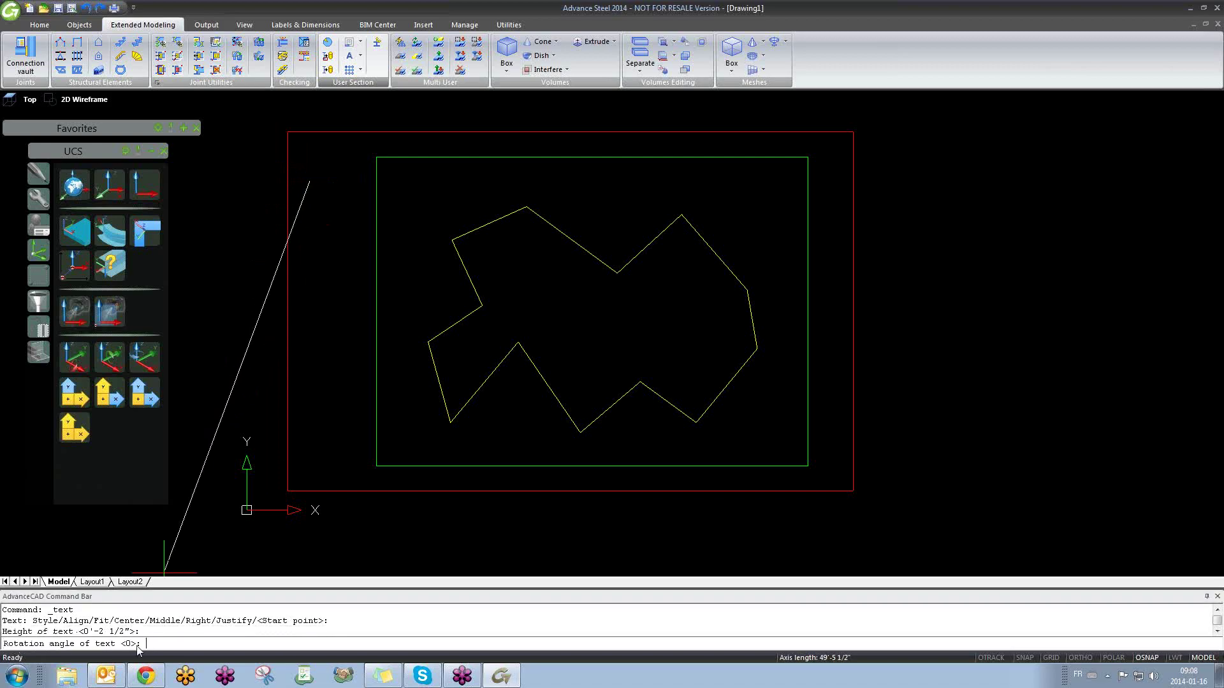
key(Return)
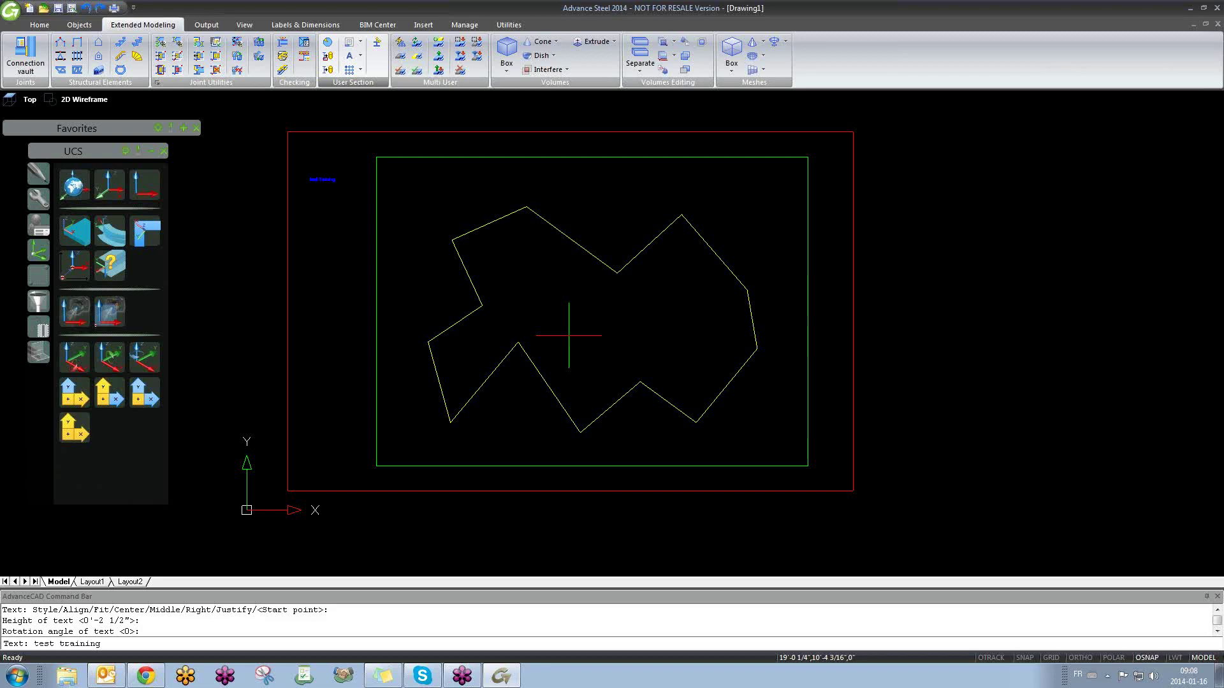
key(Return)
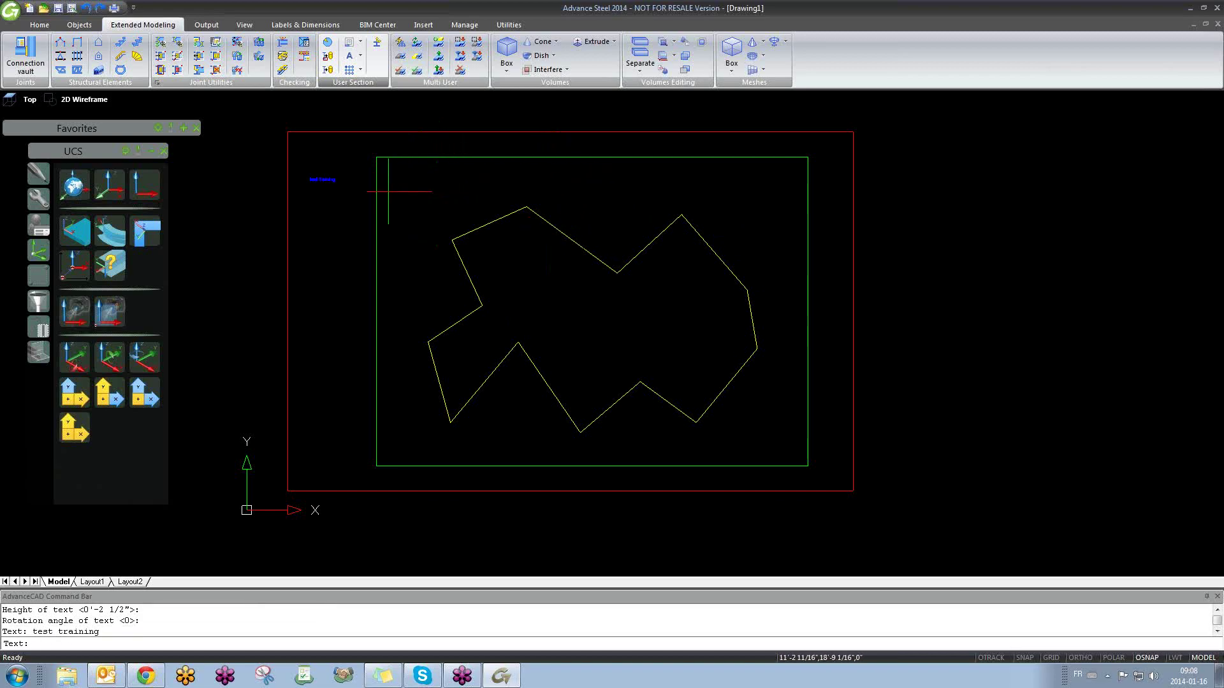
scroll(331, 172, up, 5)
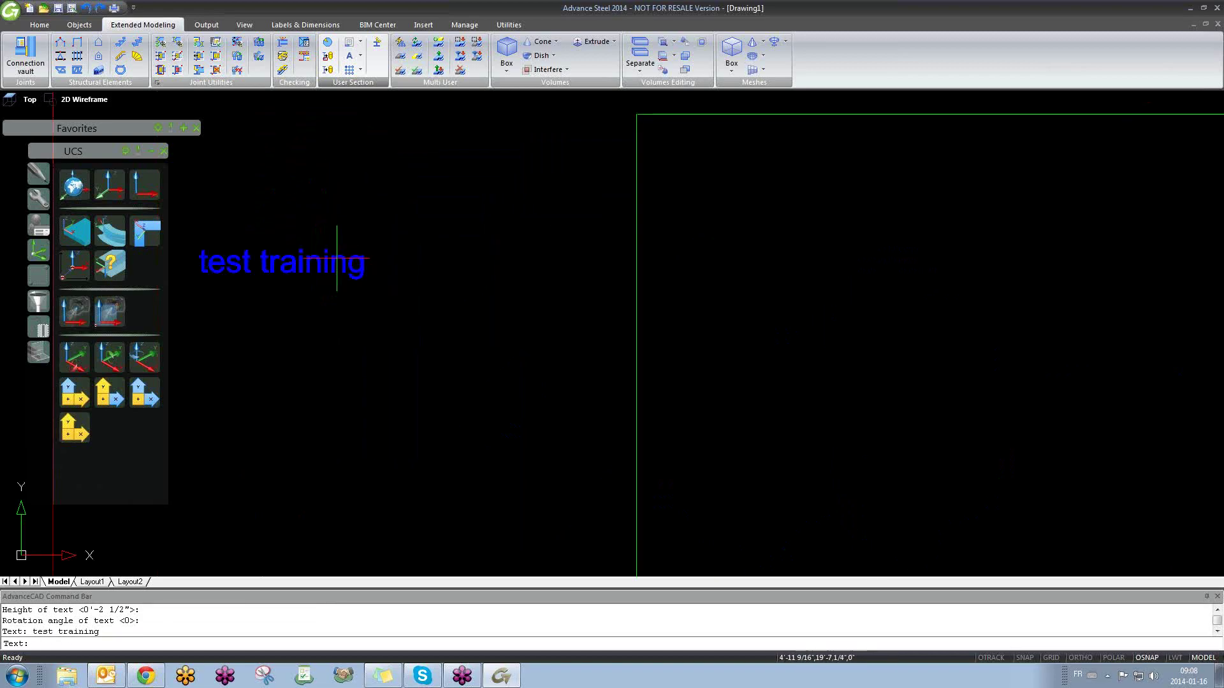
key(Escape)
Step: On the section name layer, add the section name as one-line text below 'test training', keeping the default height and rotation
middle_drag(282, 270, 466, 250)
scroll(466, 250, down, 1)
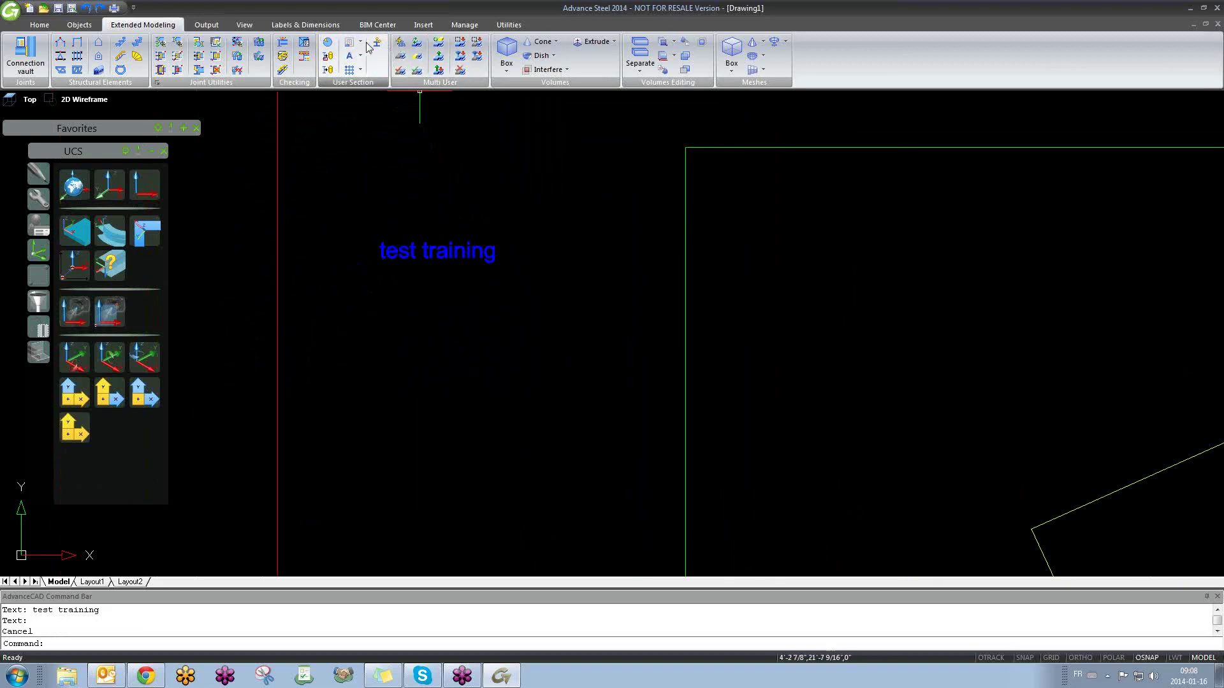
click(360, 43)
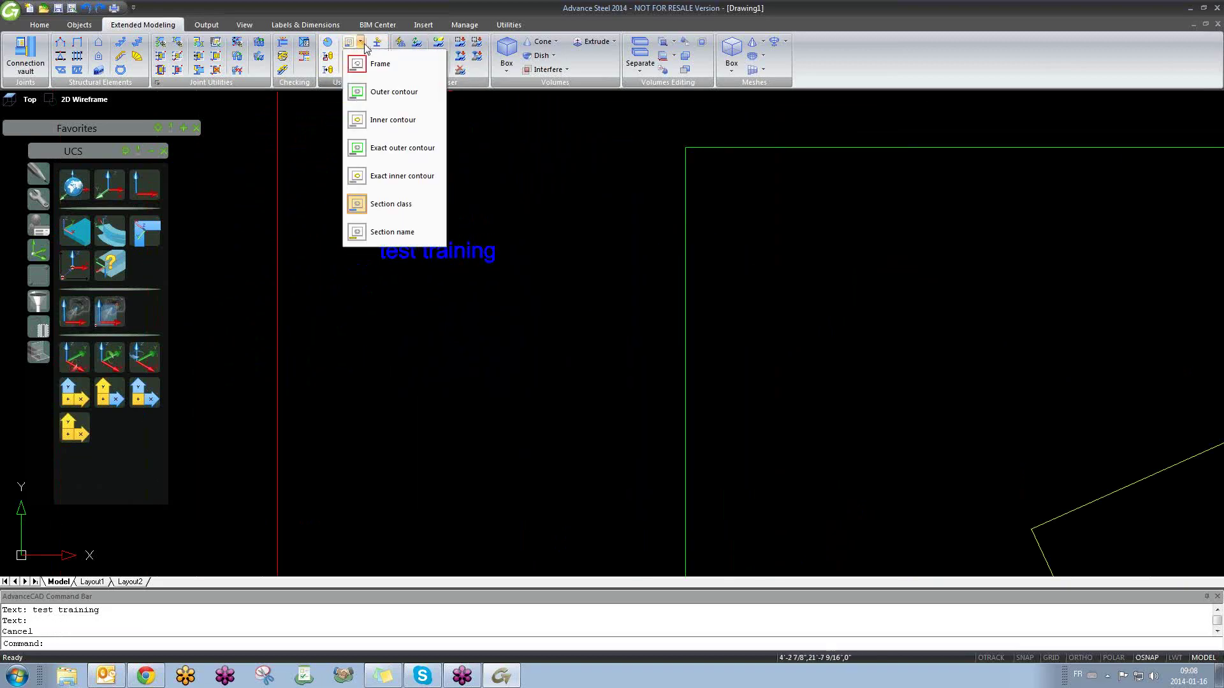
click(392, 232)
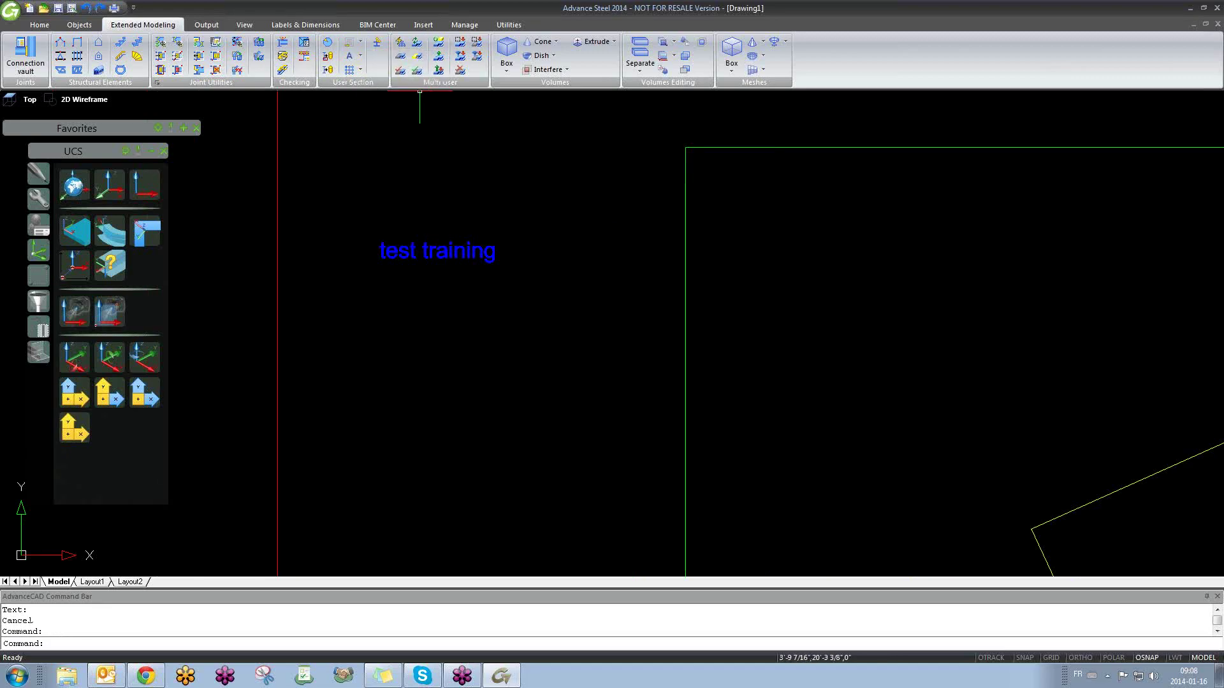
click(361, 57)
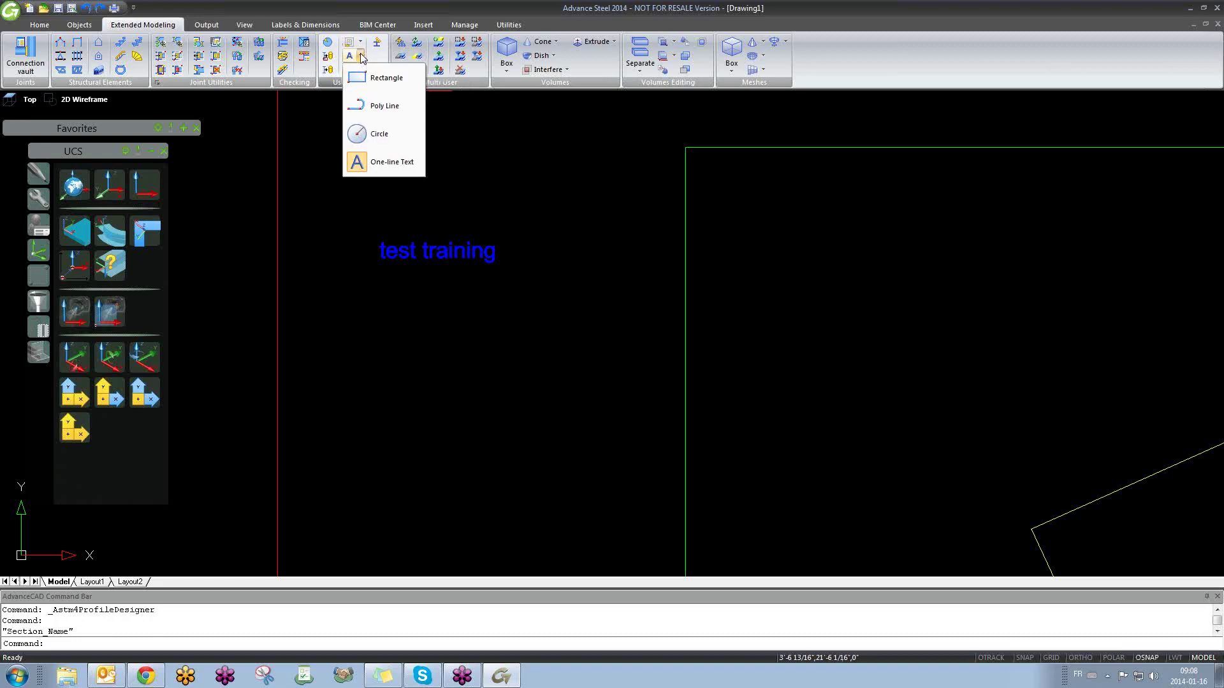
click(383, 163)
click(375, 323)
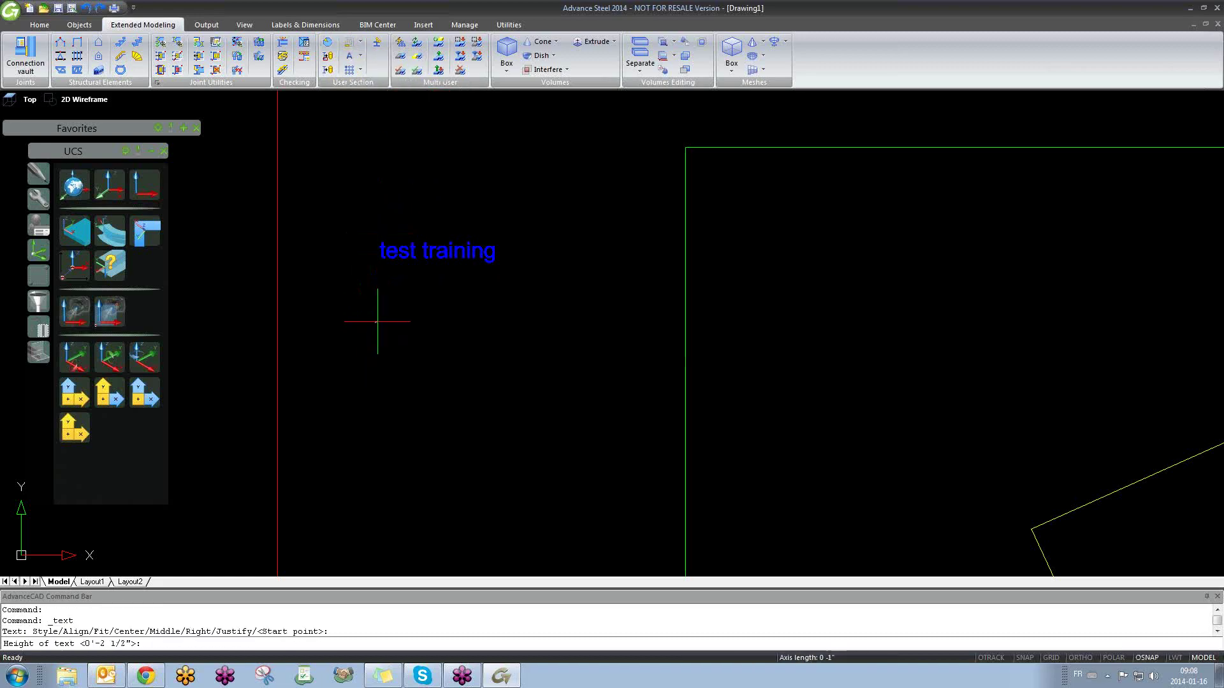
key(Return)
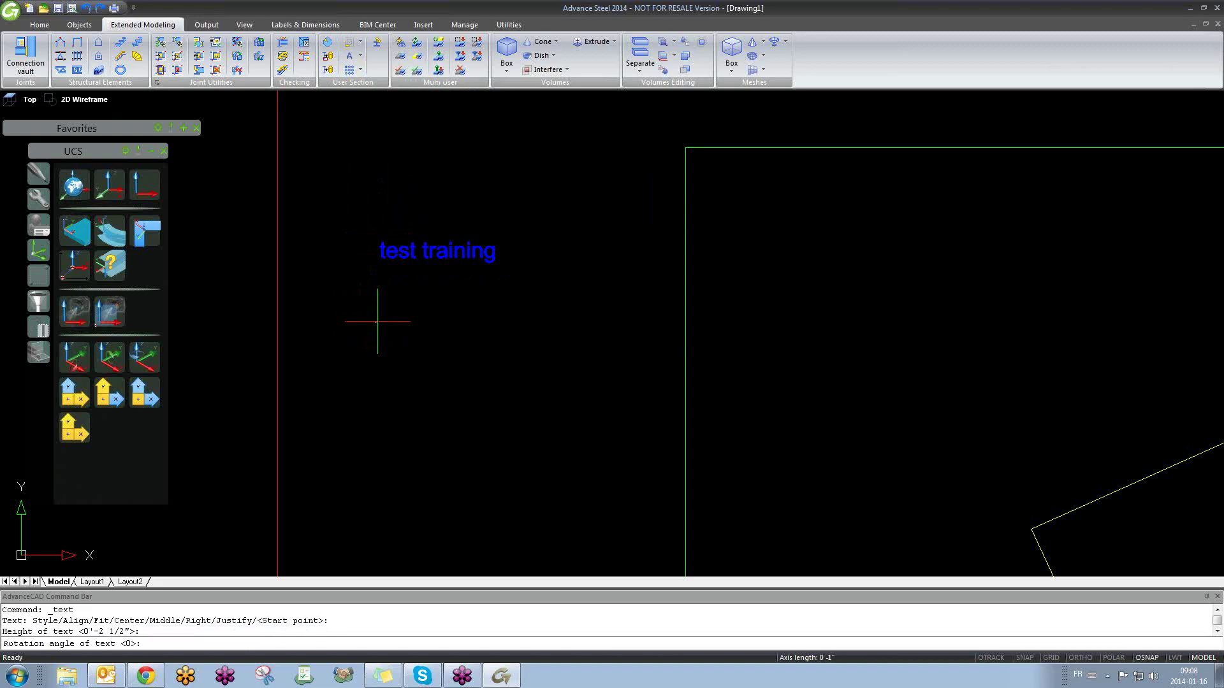
key(Return)
text(ha)
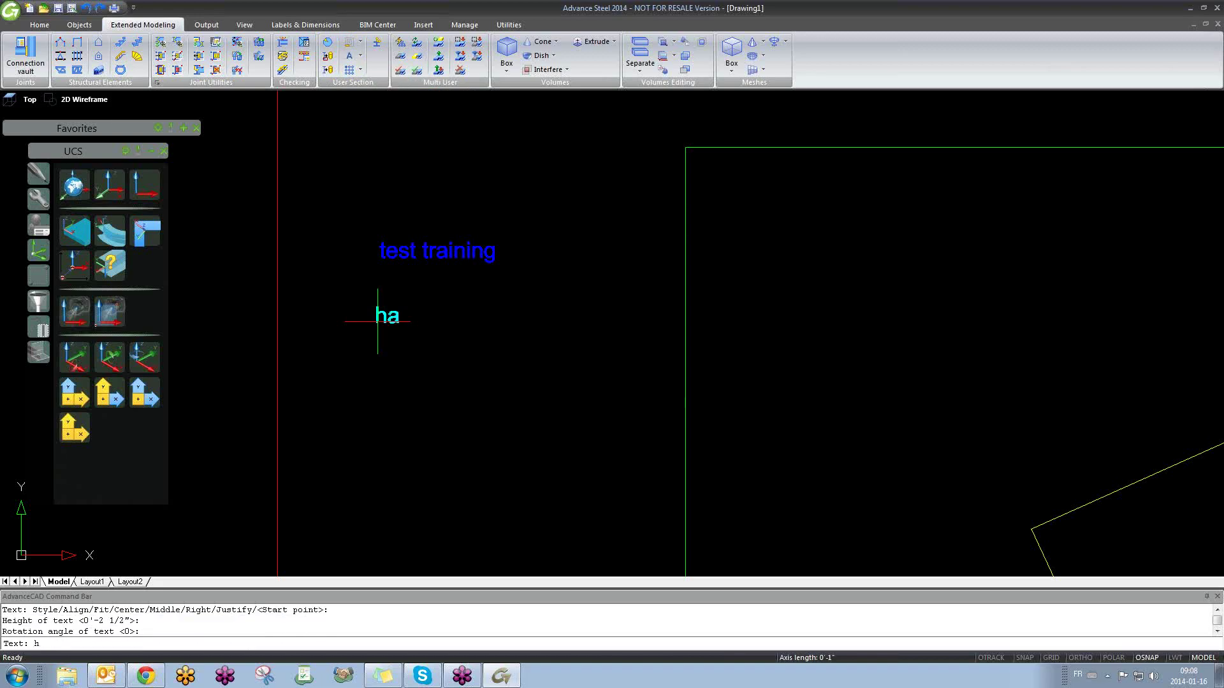
key(BackSpace)
key(BackSpace)
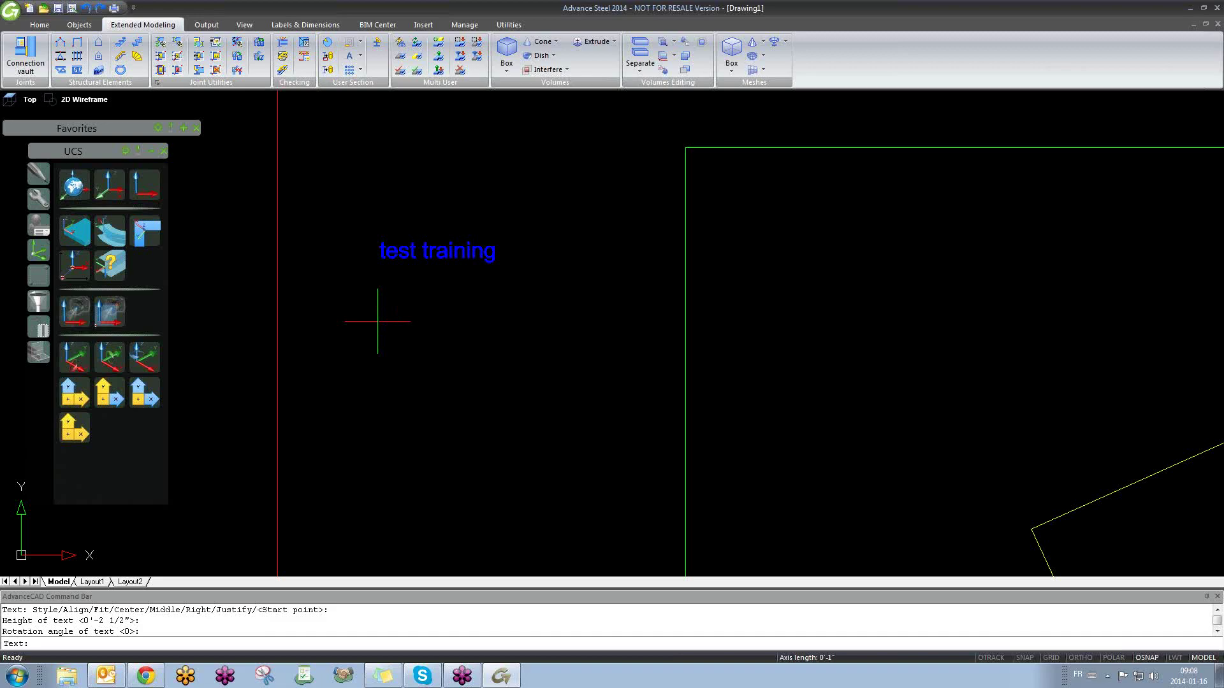
text(HAMZAAAAA)
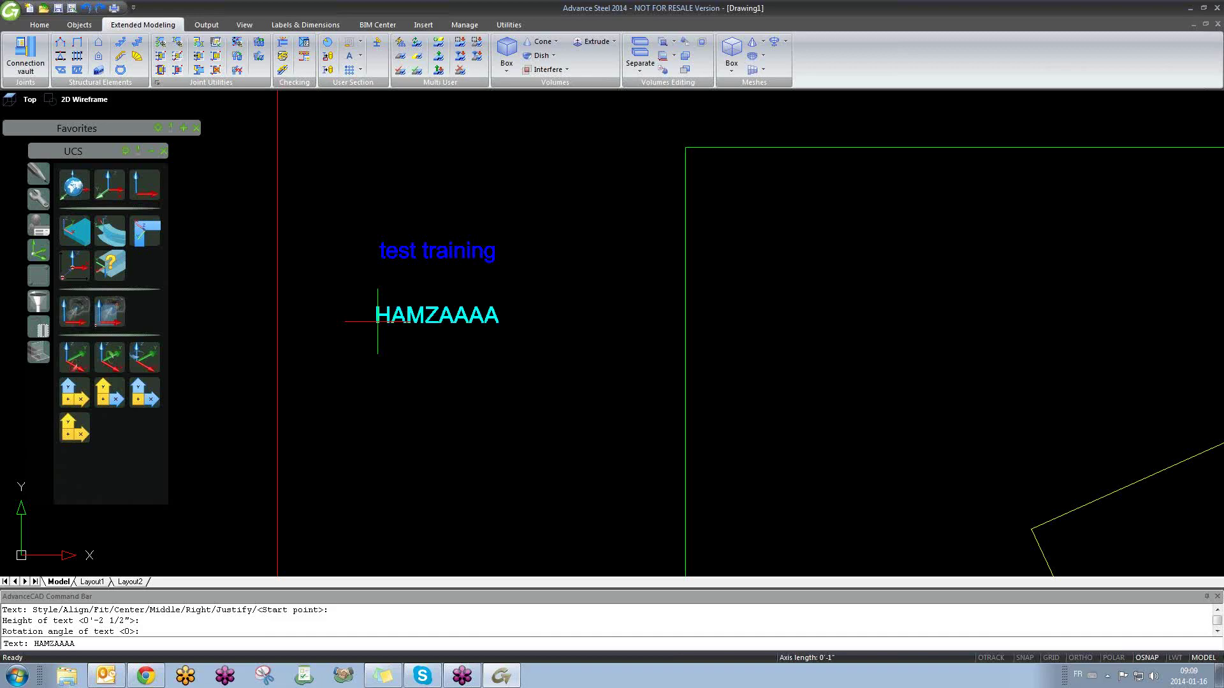
key(Return)
key(Return)
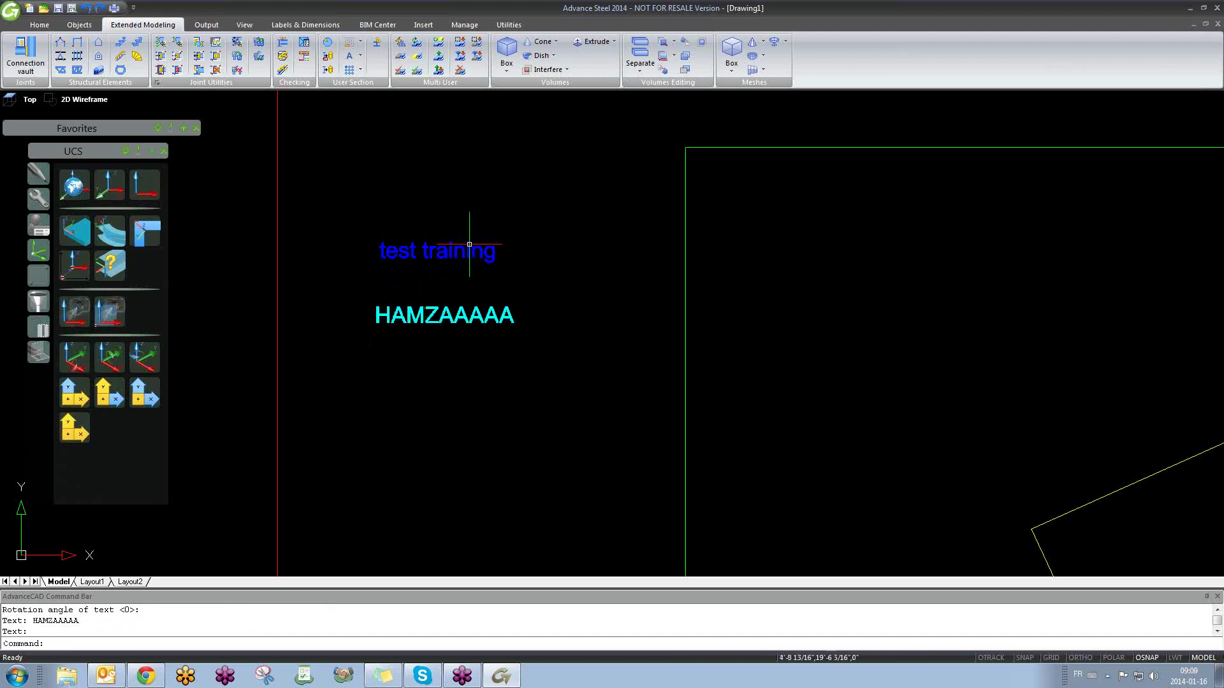
Step: Switch to the training 6 janvier drawing and open the positioning properties of the short I beam
scroll(469, 253, down, 3)
scroll(441, 241, down, 5)
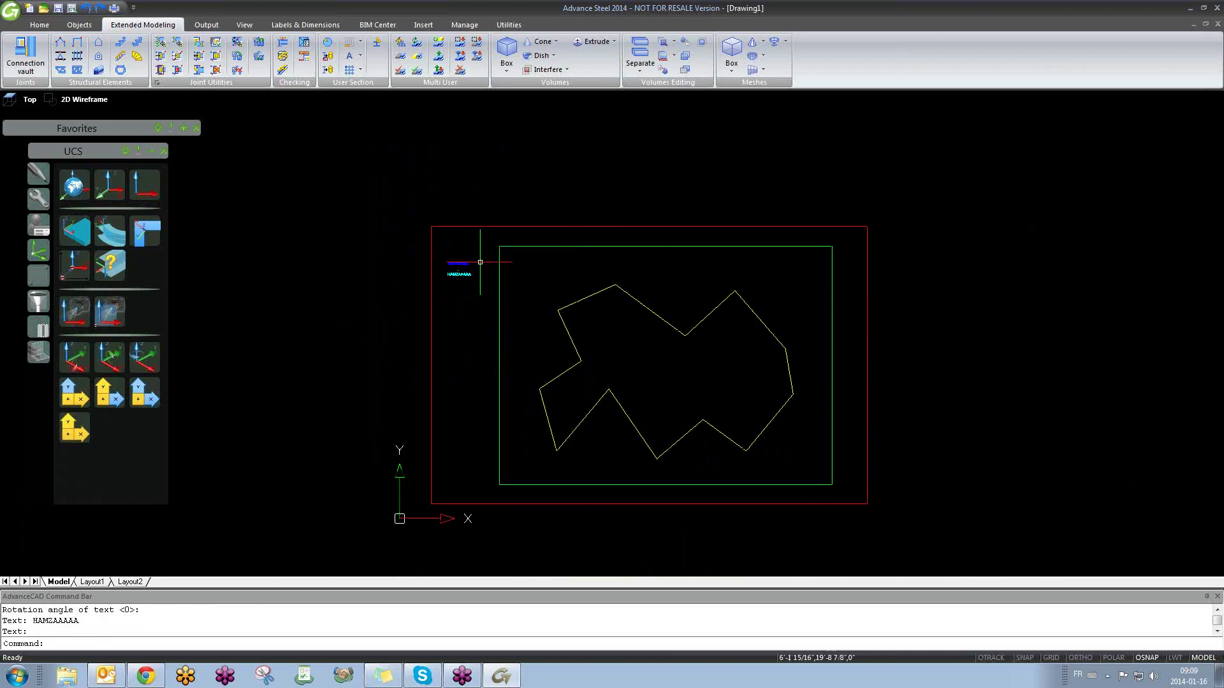
scroll(443, 241, up, 6)
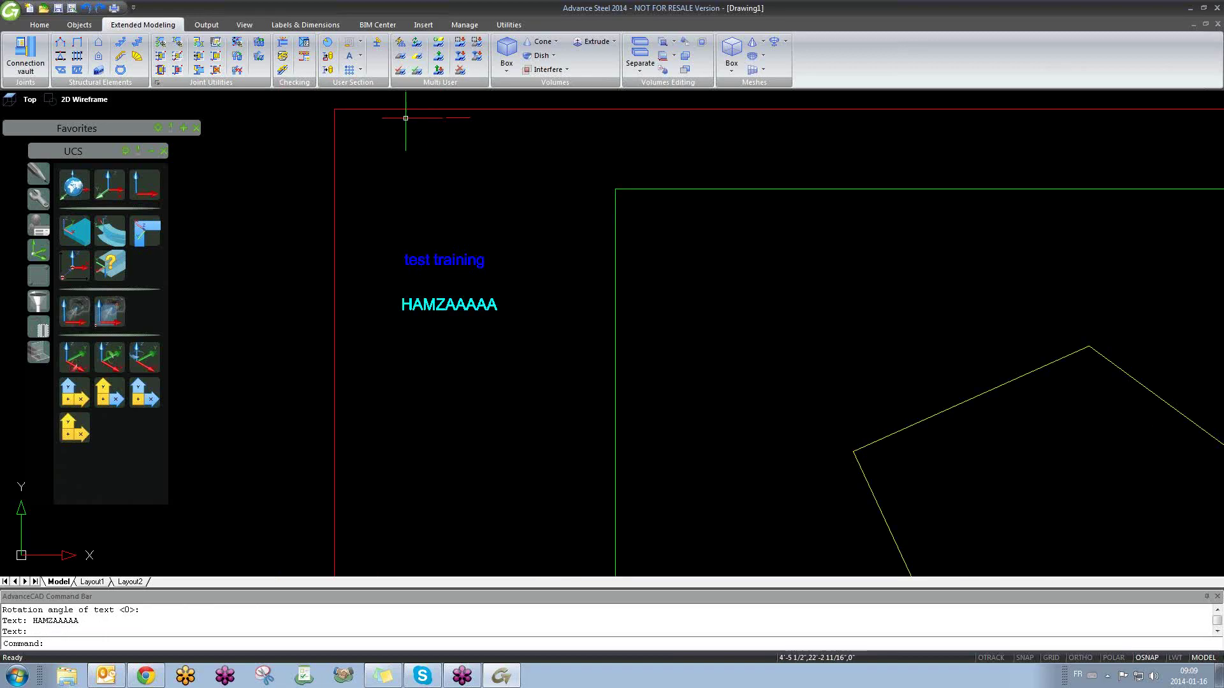
click(361, 72)
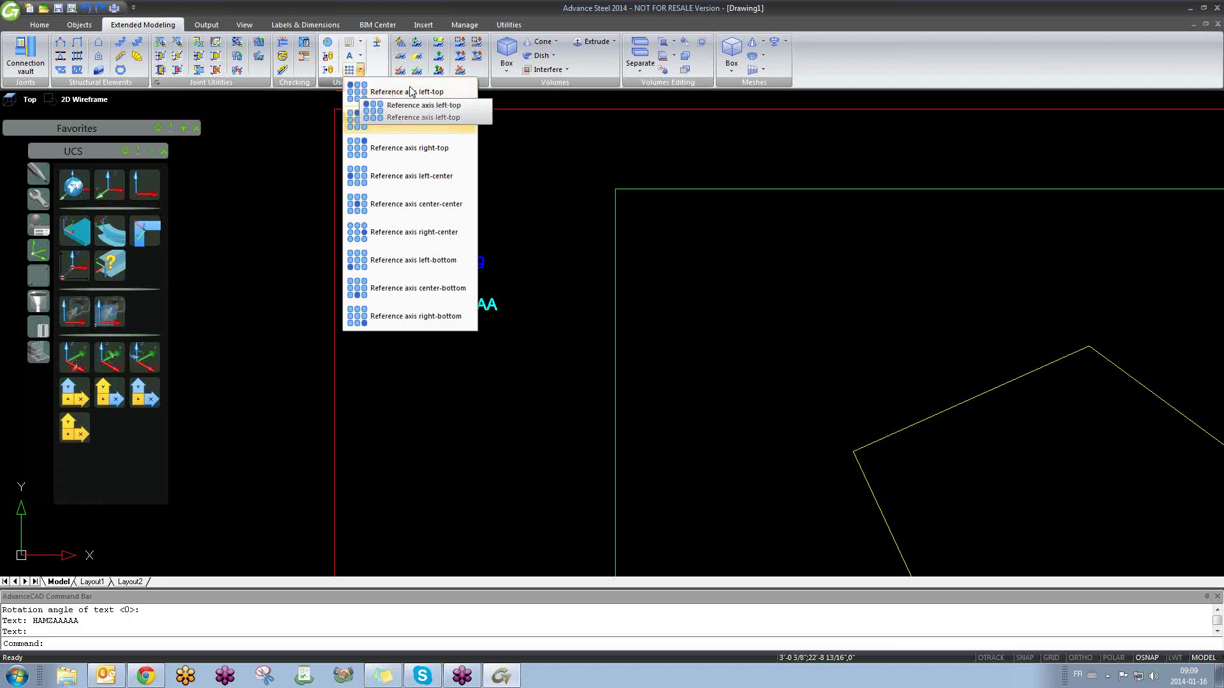
click(561, 246)
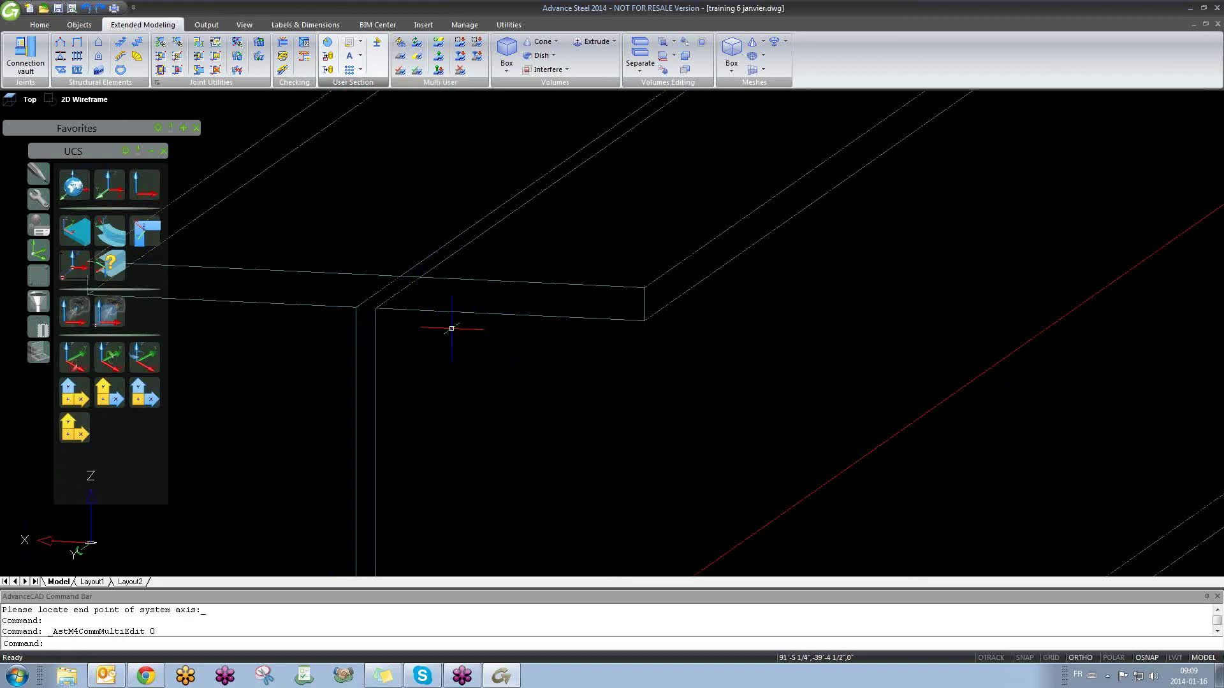
scroll(410, 341, down, 4)
double_click(394, 322)
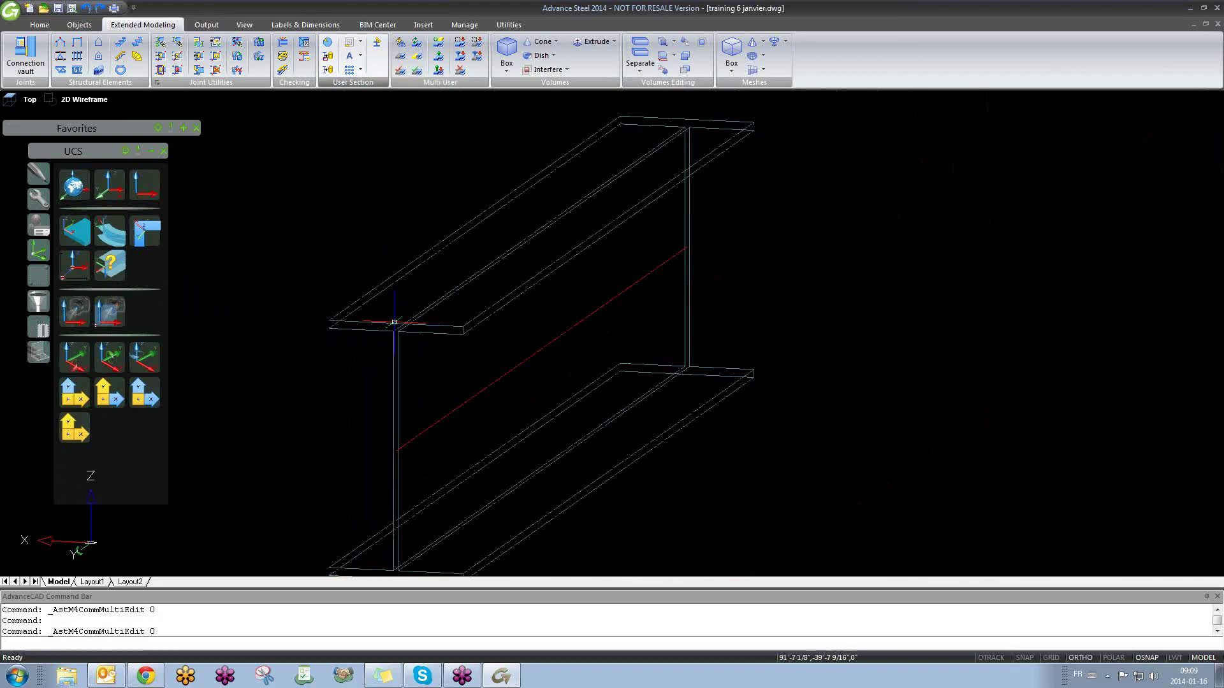
click(594, 216)
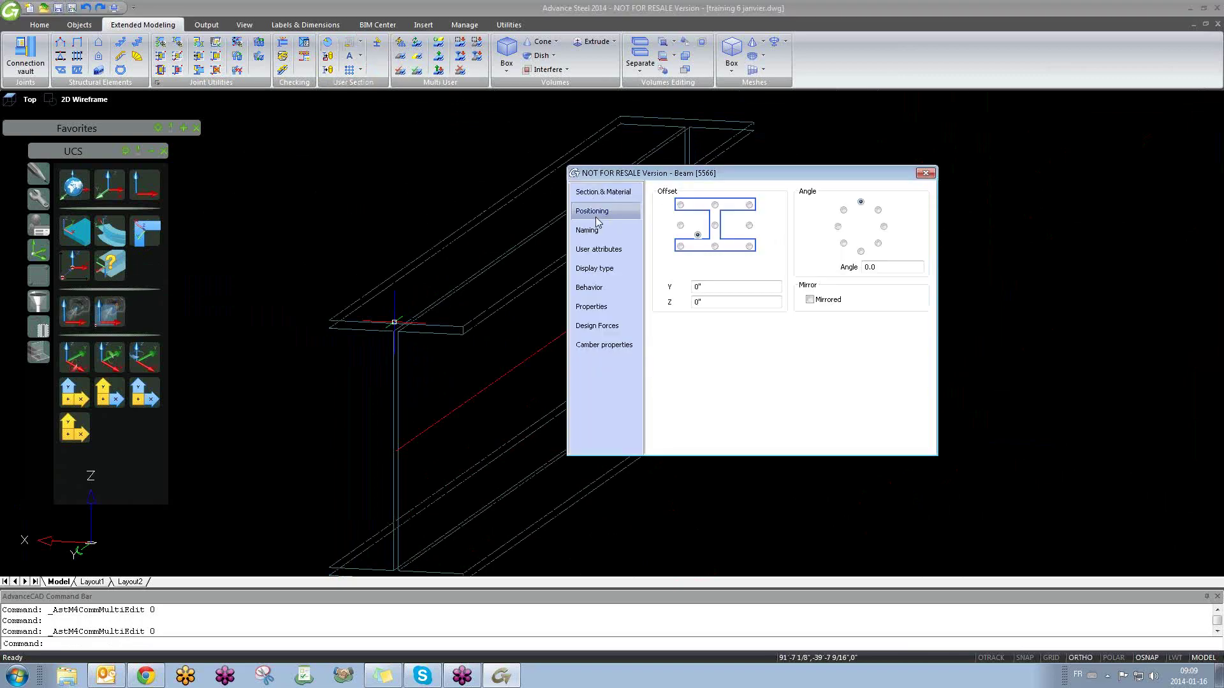
Step: Try the beam's offset reference points around the section perimeter, finish on the center-center point, and close its properties
click(681, 205)
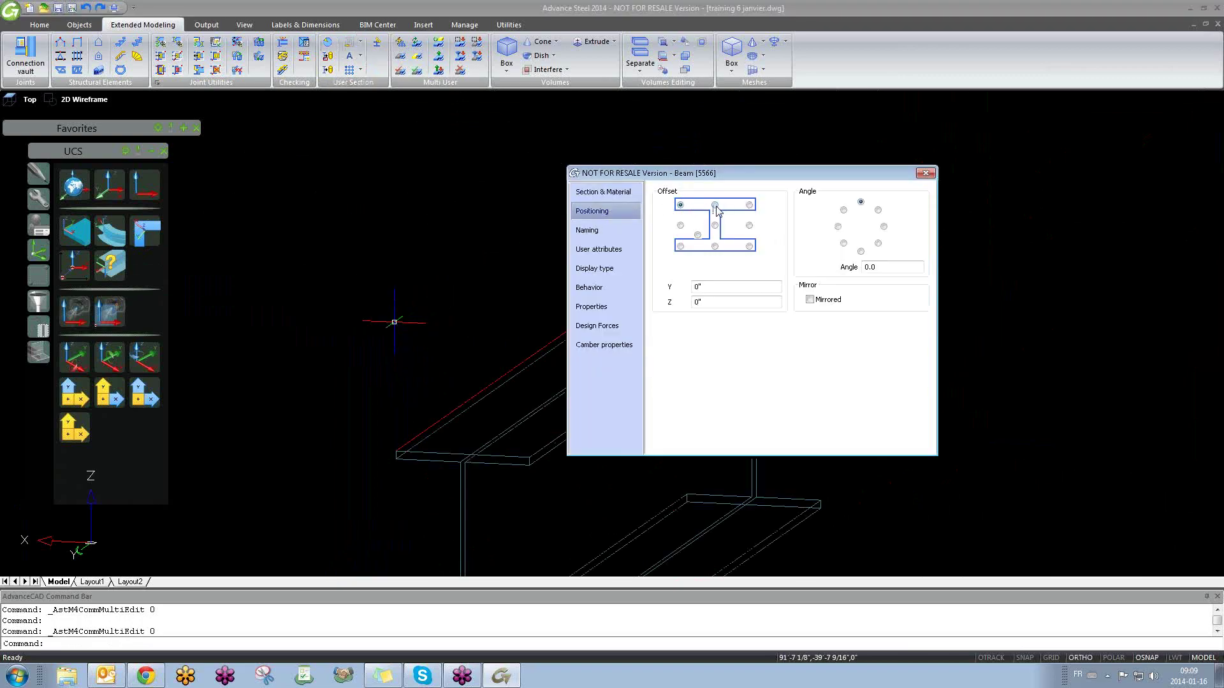
click(715, 205)
click(749, 205)
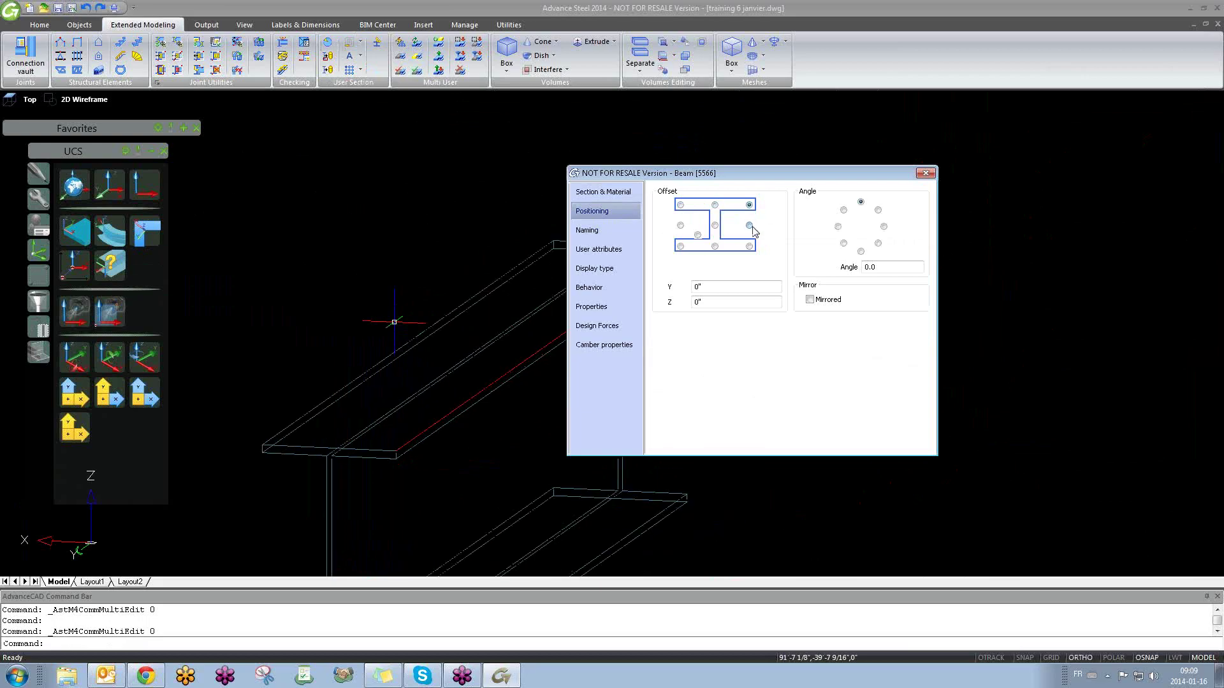
click(750, 226)
click(750, 247)
click(715, 247)
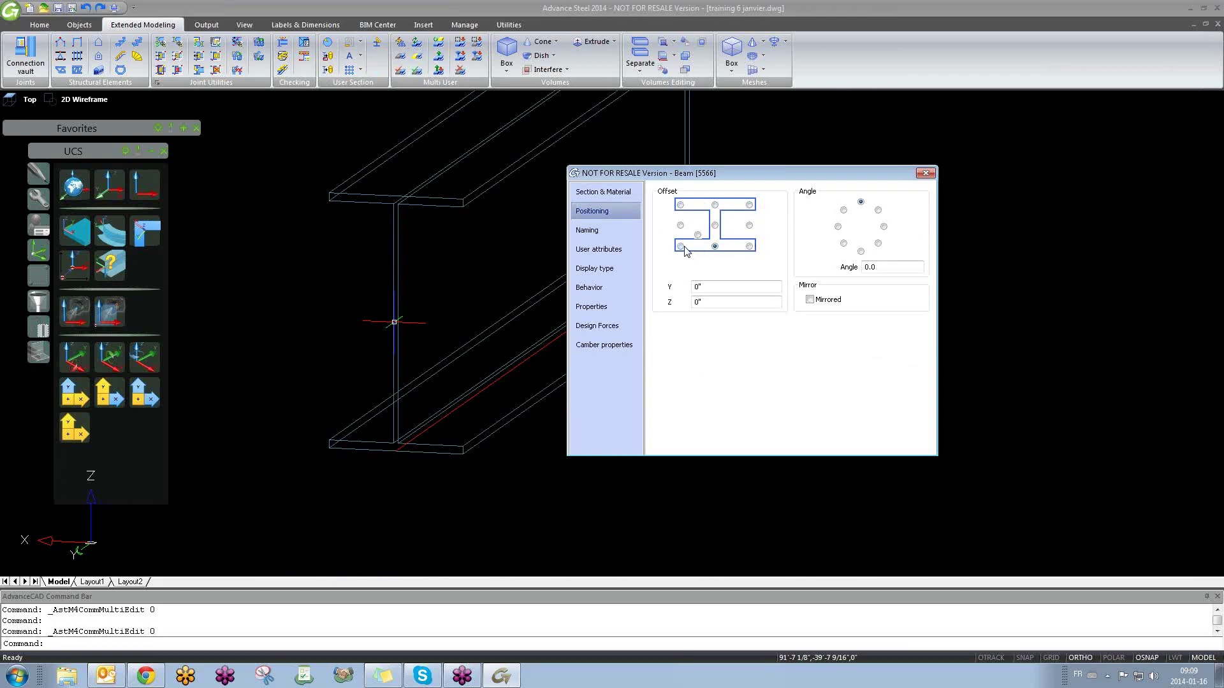
click(681, 247)
click(680, 225)
click(716, 226)
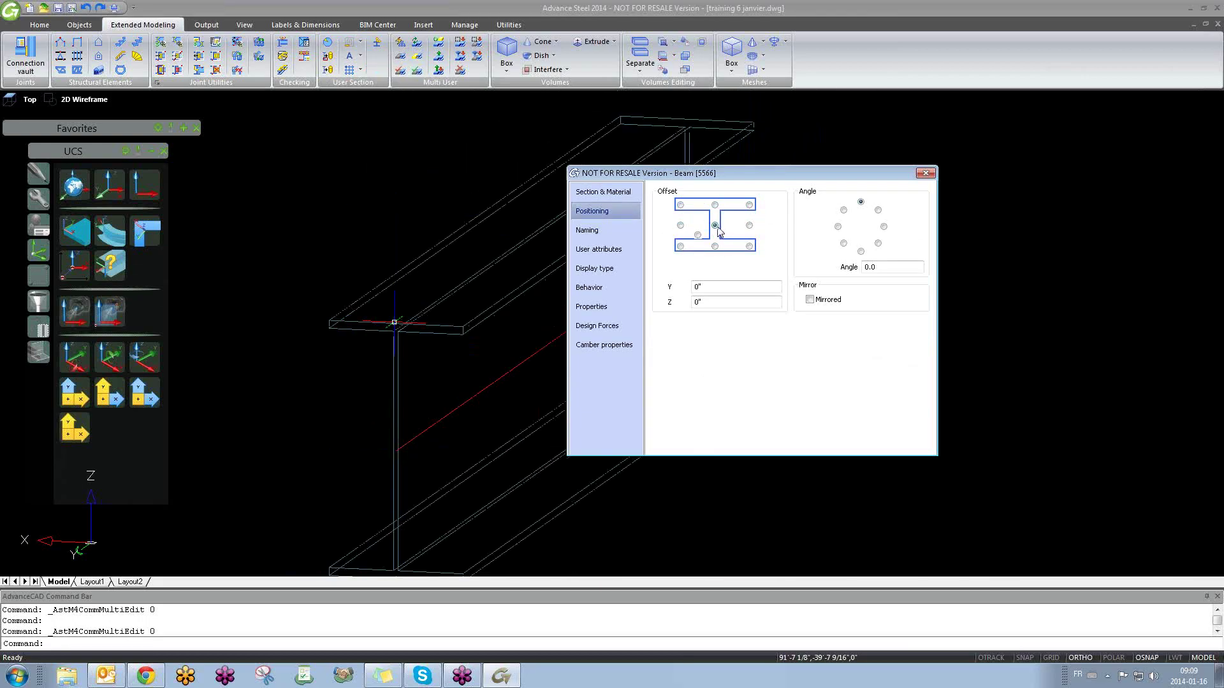
click(926, 175)
Step: Switch back to the section drawing Drawing1 and insert a left-top reference axis at the outer contour's upper-left corner
key(ctrl+Tab)
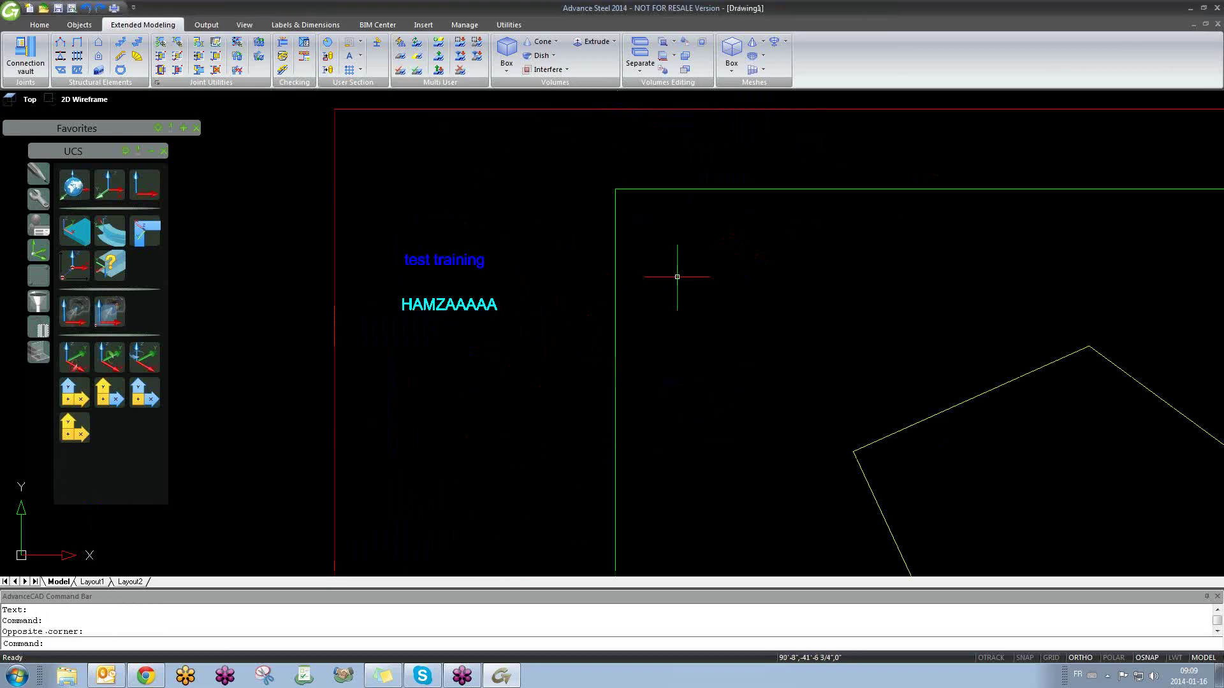
scroll(524, 329, down, 2)
click(360, 69)
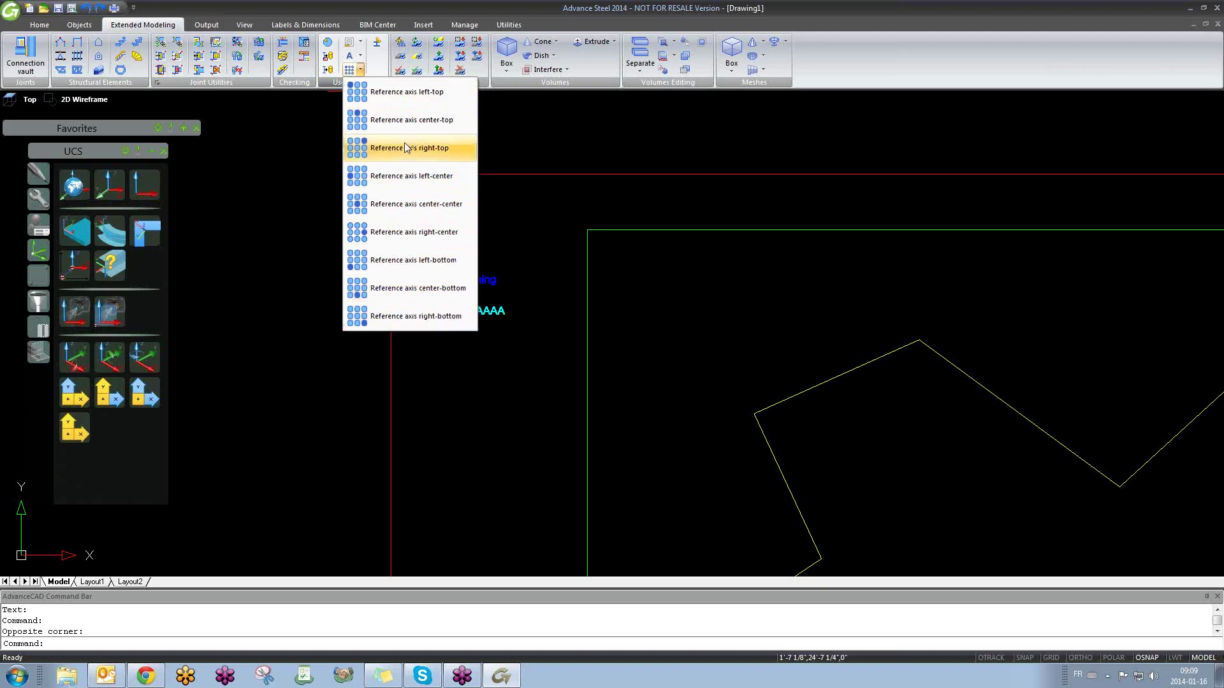
click(385, 93)
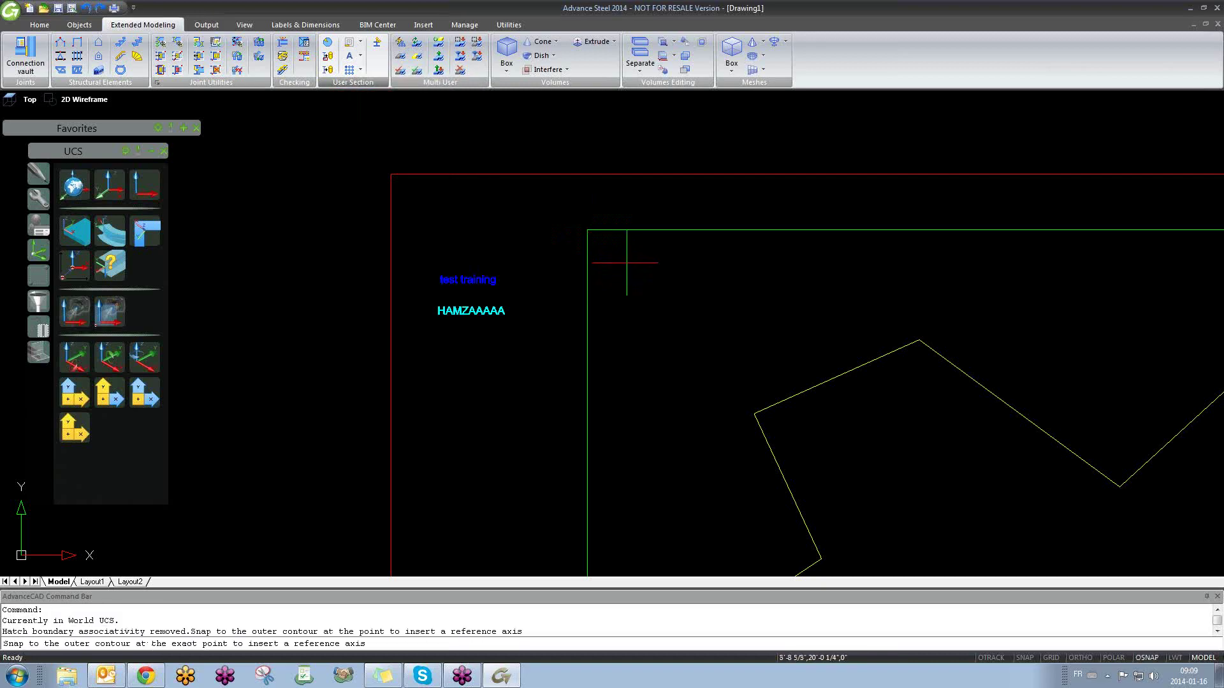
scroll(648, 273, down, 6)
scroll(506, 259, up, 3)
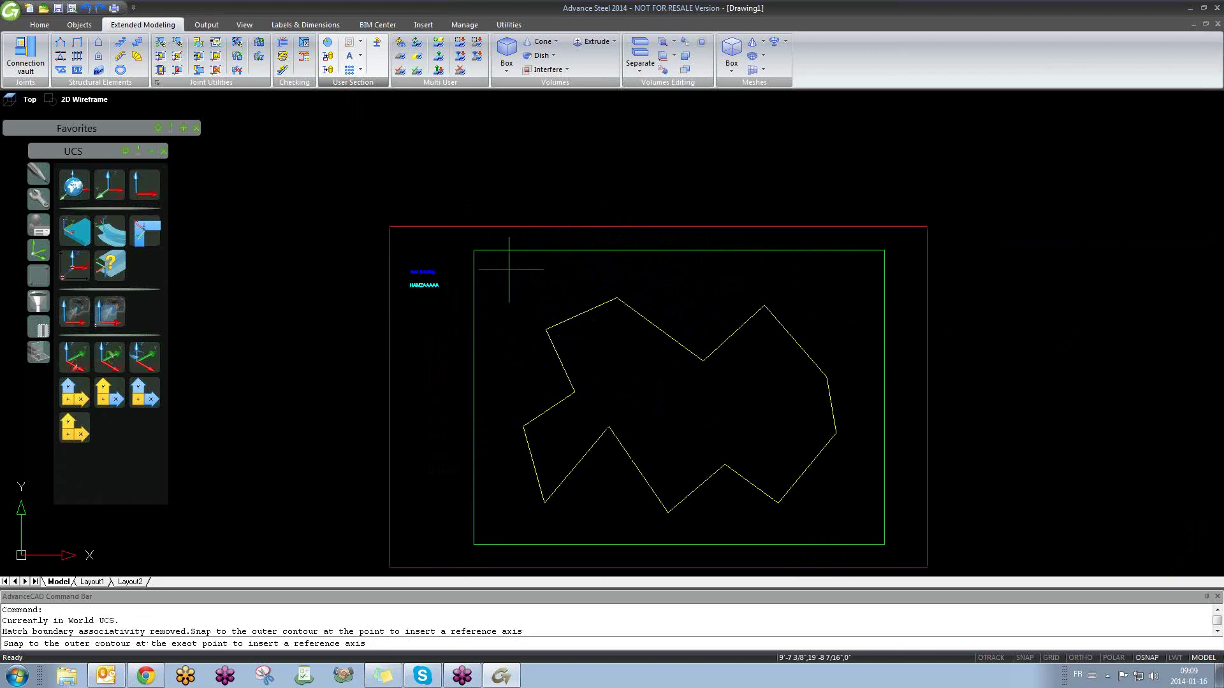
scroll(478, 251, up, 2)
click(474, 250)
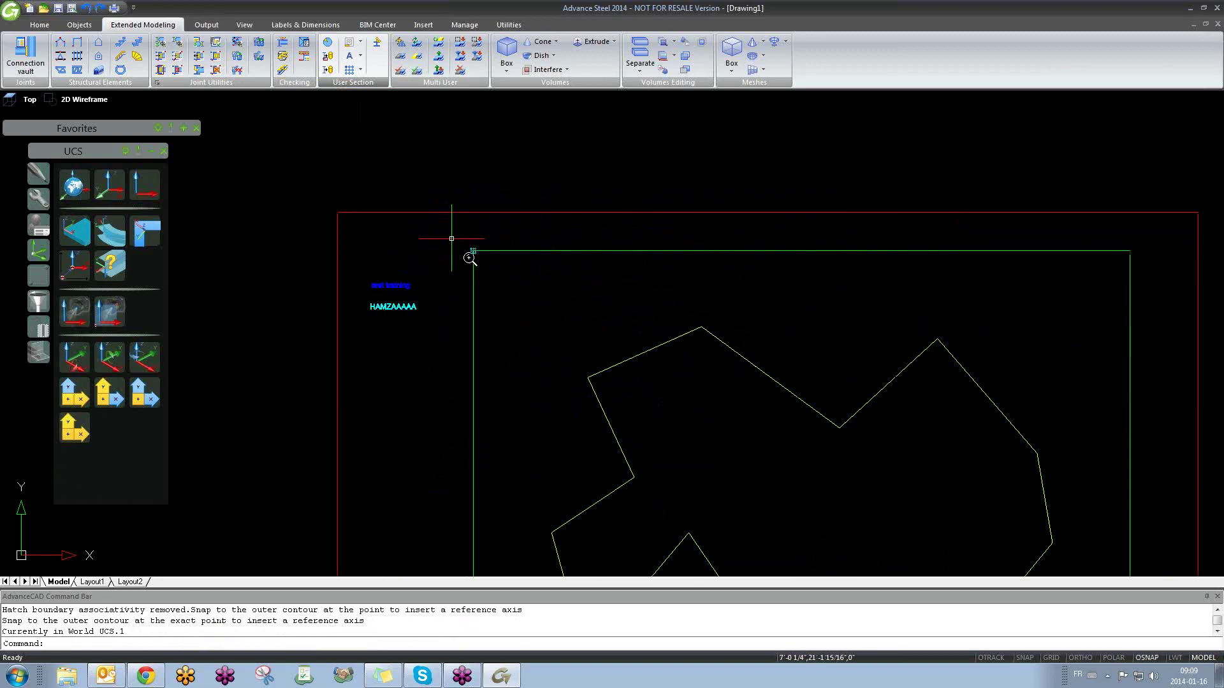
Step: Insert a center-top reference axis at the midpoint of the outer contour's top edge, using the midpoint snap
scroll(451, 236, up, 7)
scroll(446, 224, down, 4)
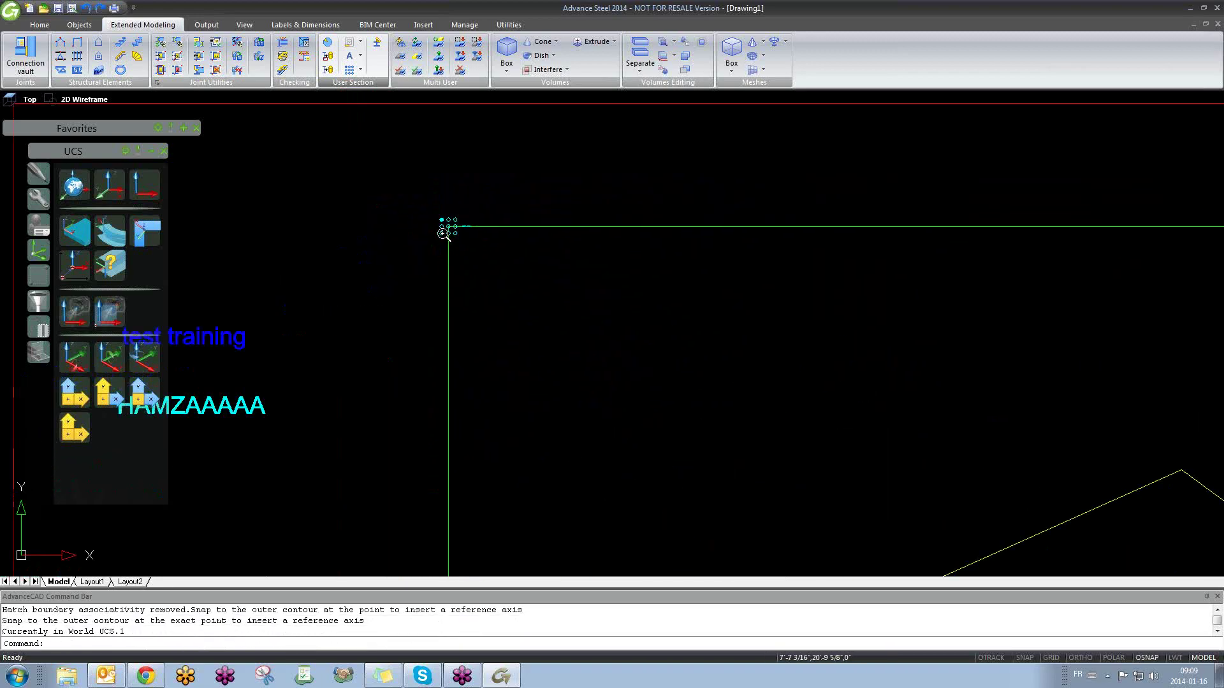
click(360, 69)
click(381, 121)
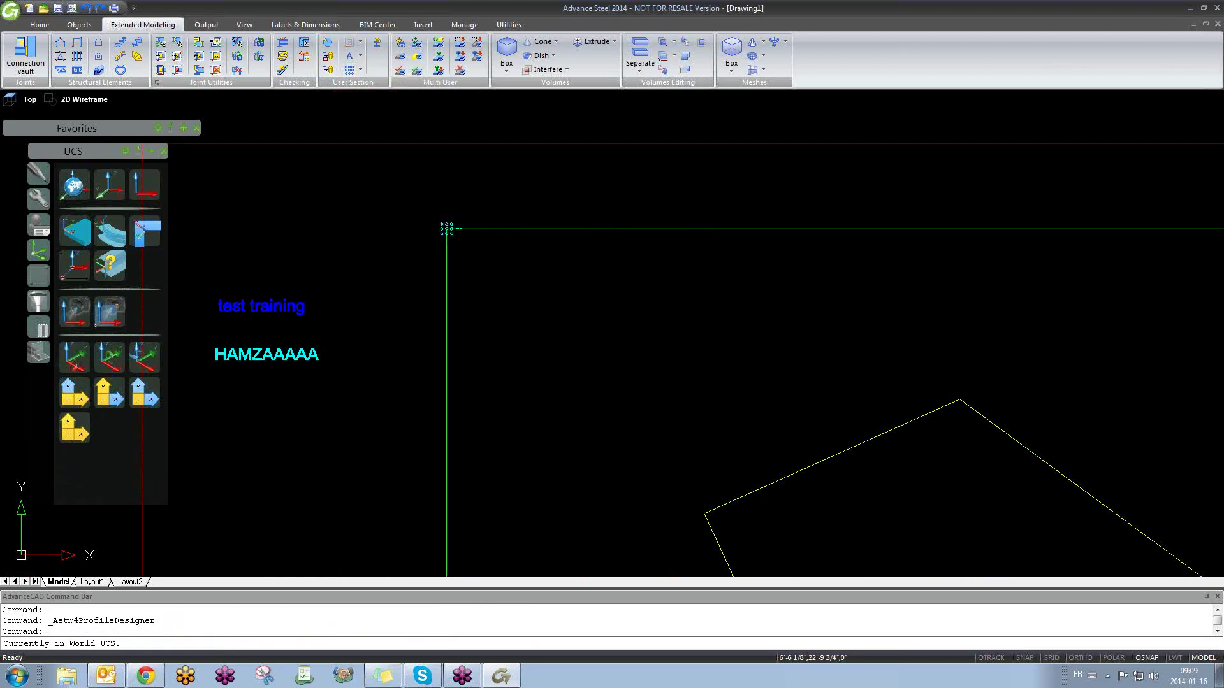
scroll(533, 279, down, 8)
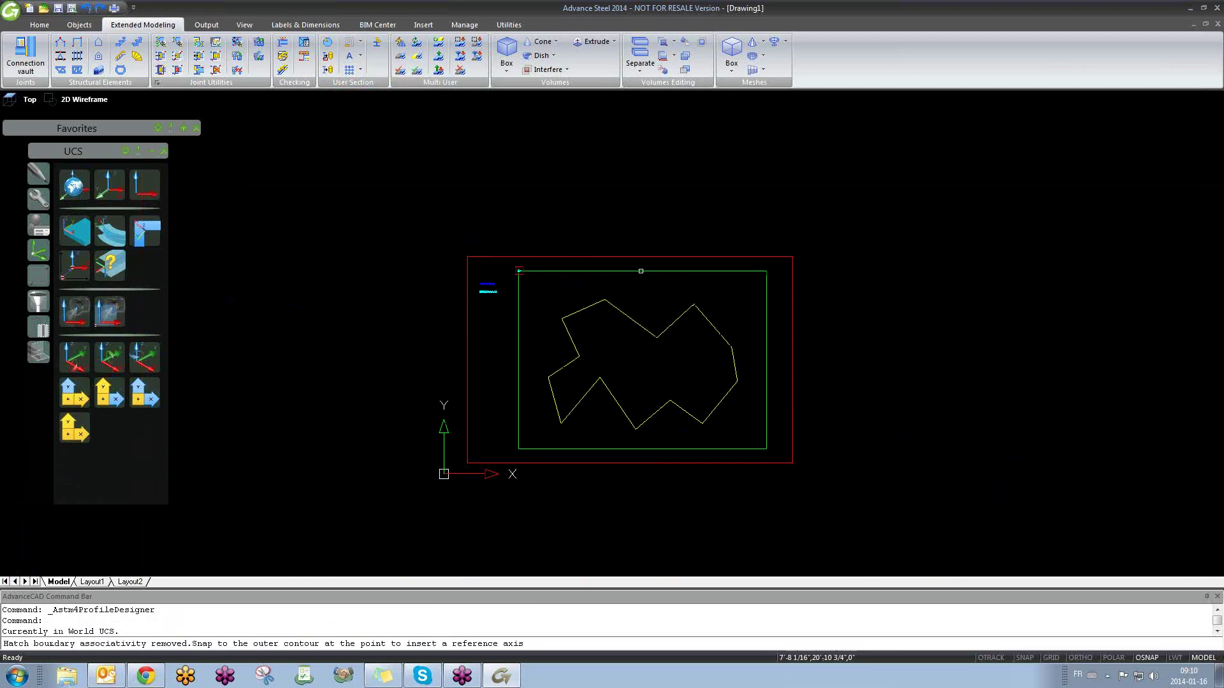
text(D)
key(Return)
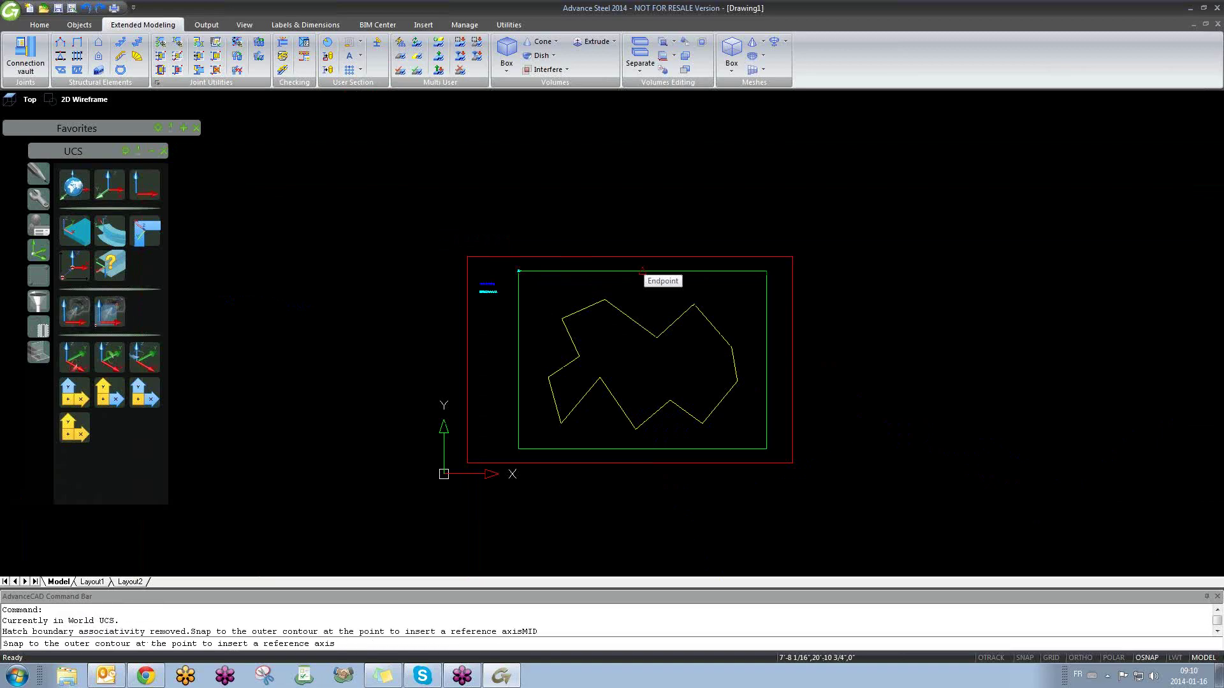
click(641, 269)
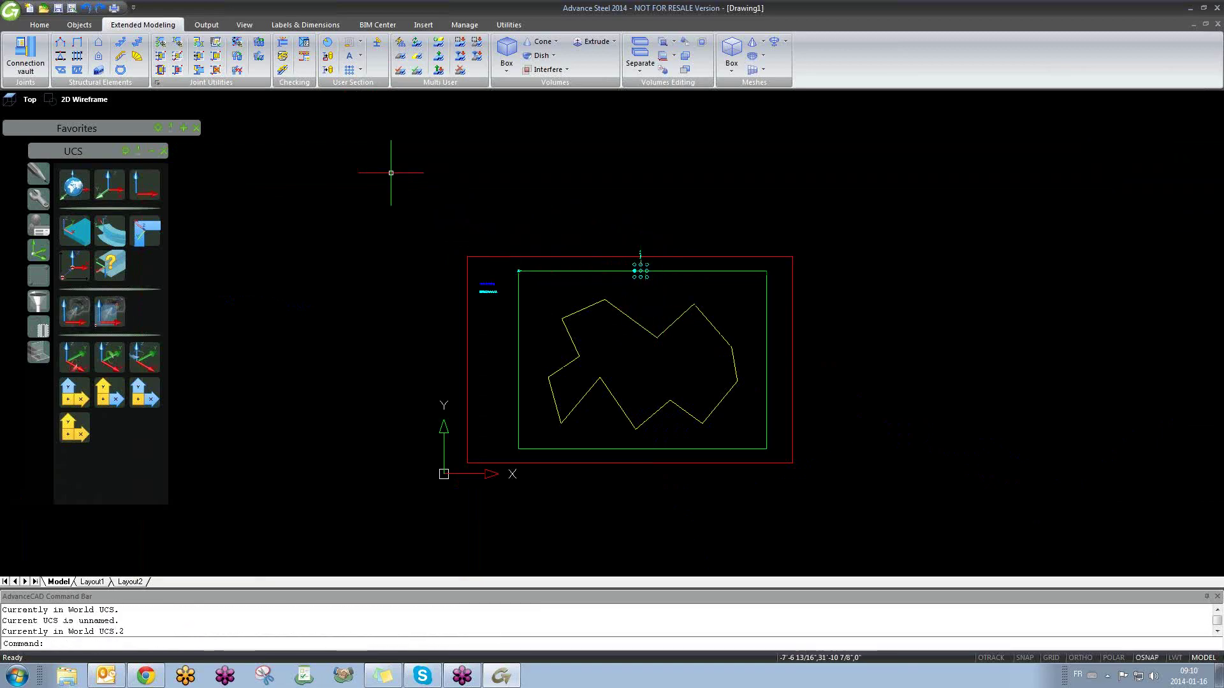
Step: Examine the center-top reference axis symbol on the outer contour's top edge, including its nine-point grid and label
scroll(653, 282, up, 4)
scroll(653, 245, up, 5)
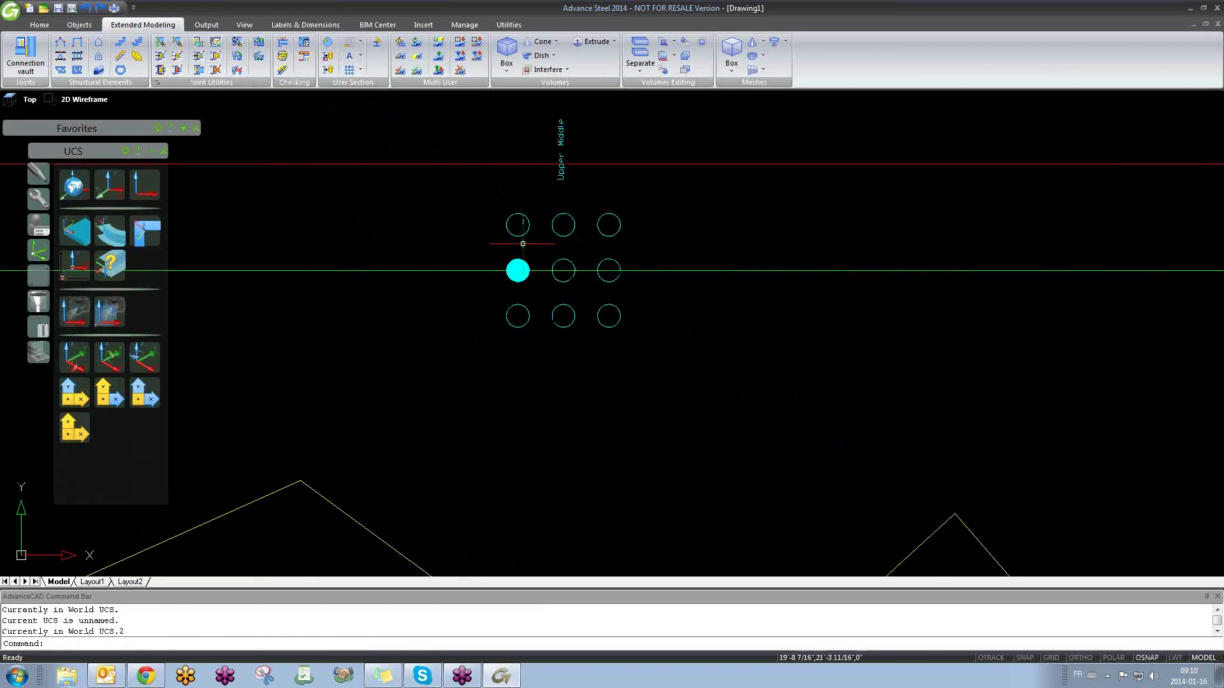
scroll(560, 146, up, 4)
scroll(563, 131, down, 4)
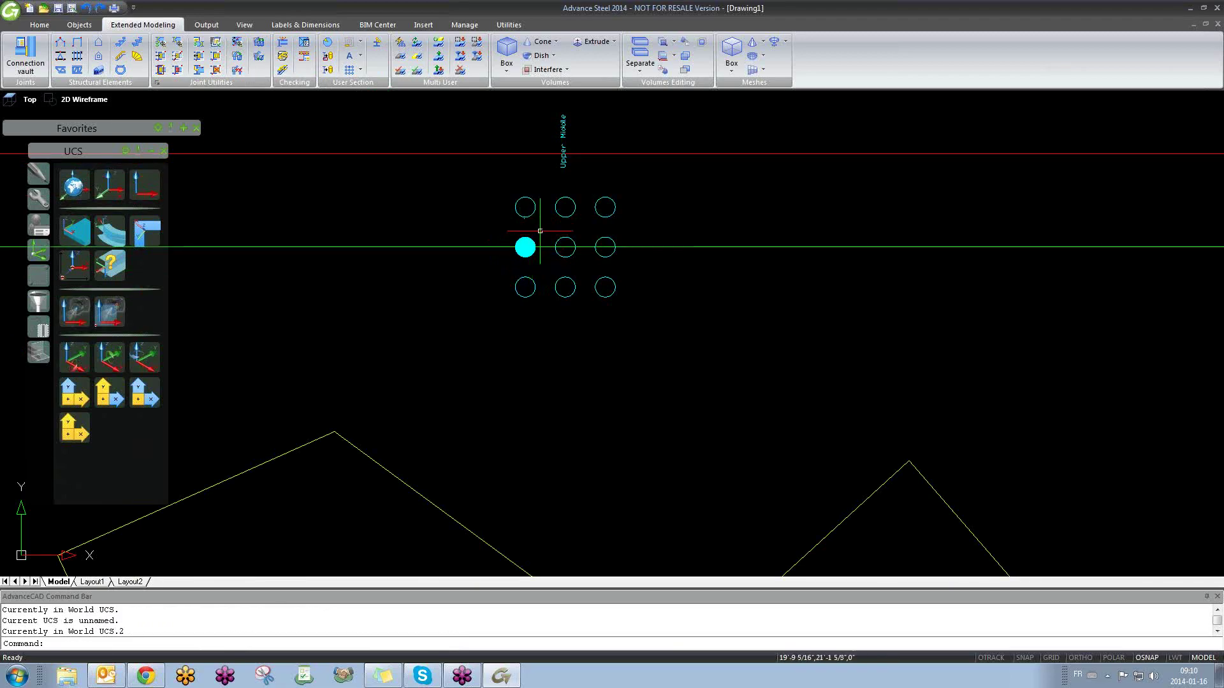
click(570, 198)
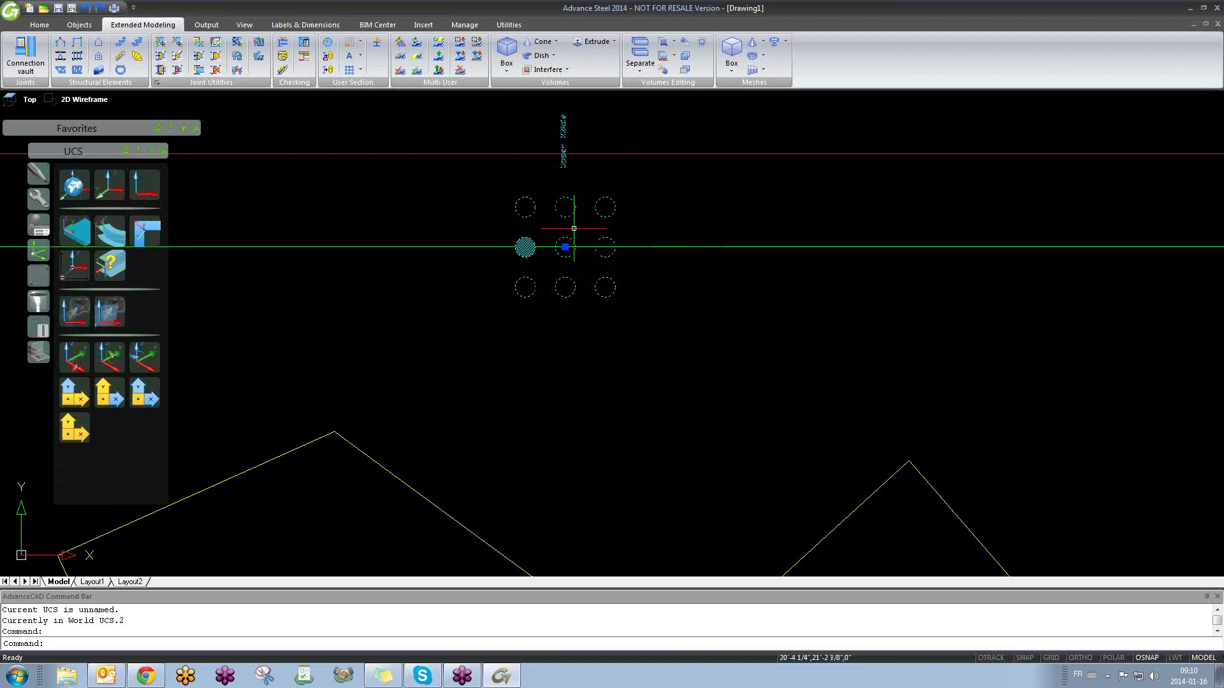
scroll(565, 230, down, 2)
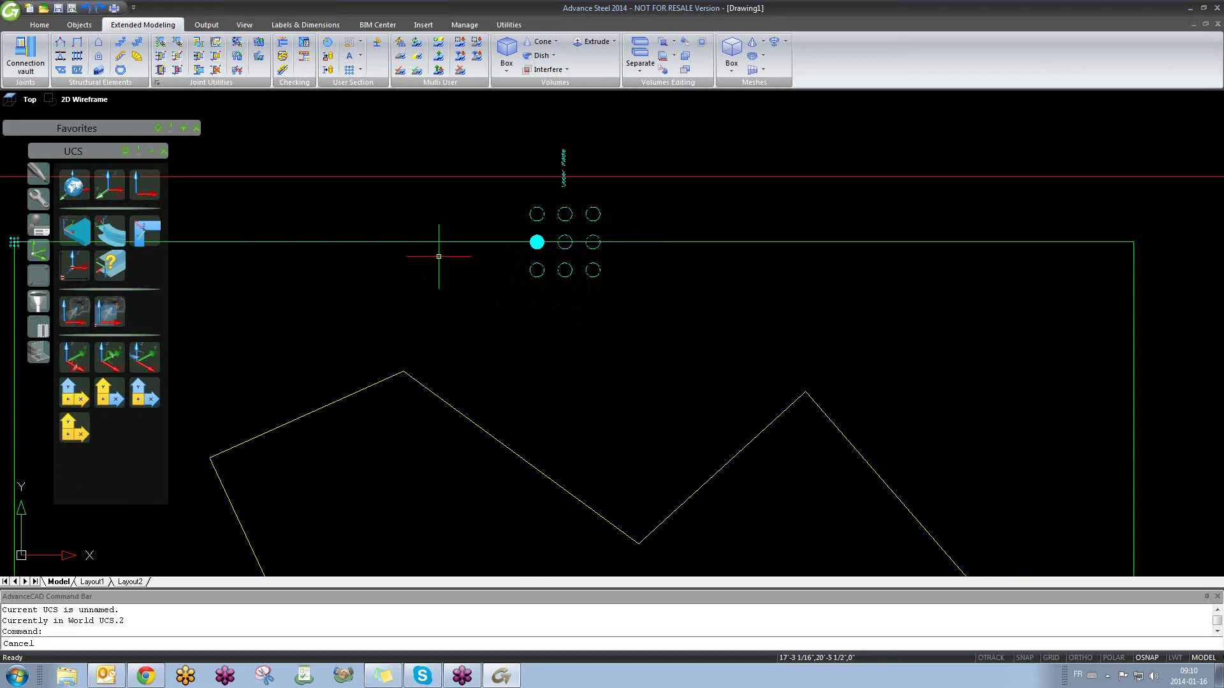
key(Escape)
Step: Insert a right-top reference axis at the outer contour's upper-right corner
click(360, 69)
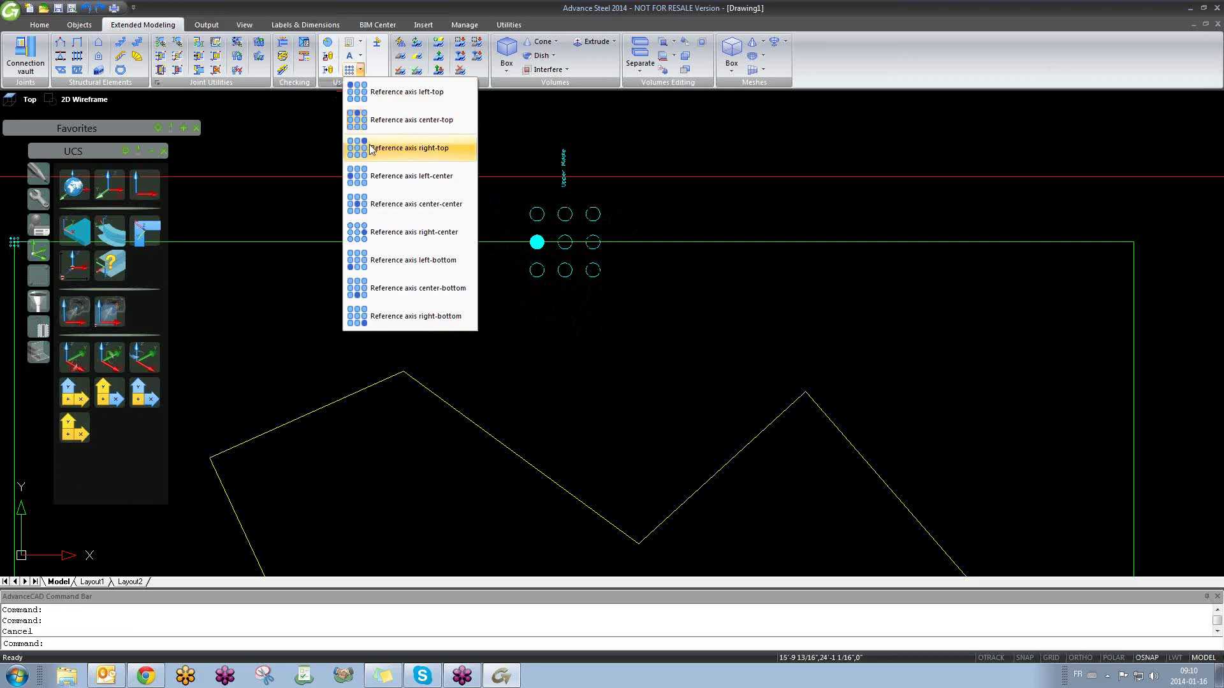
click(409, 148)
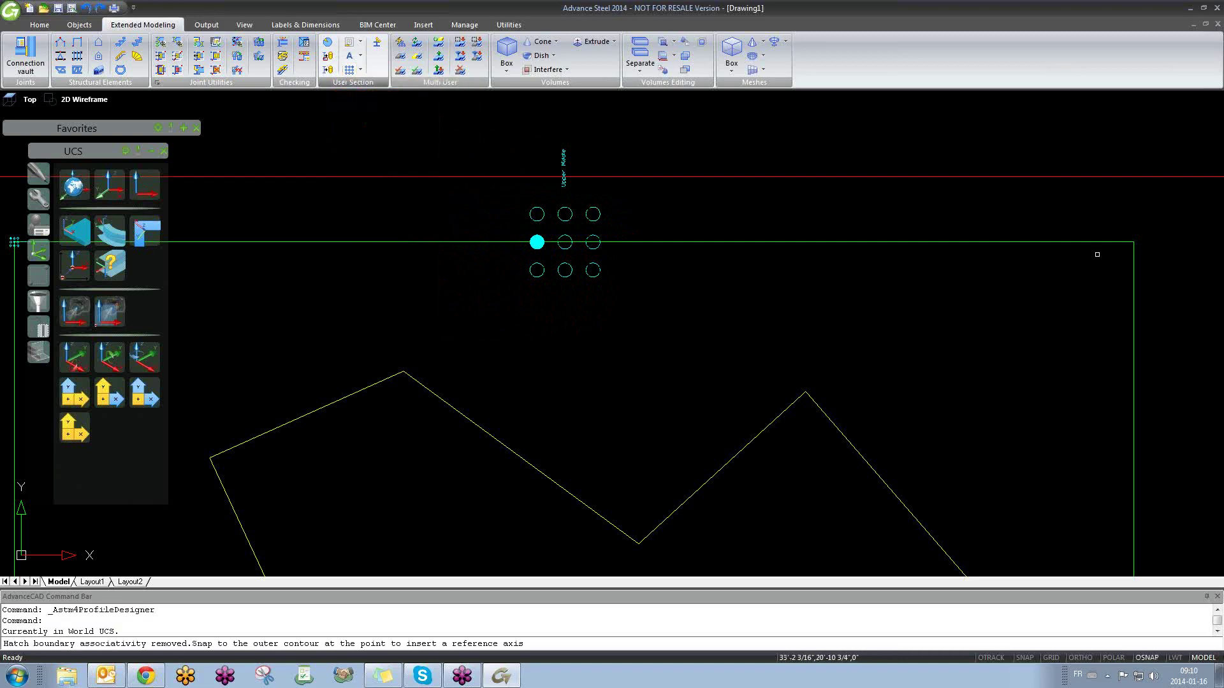
click(1134, 242)
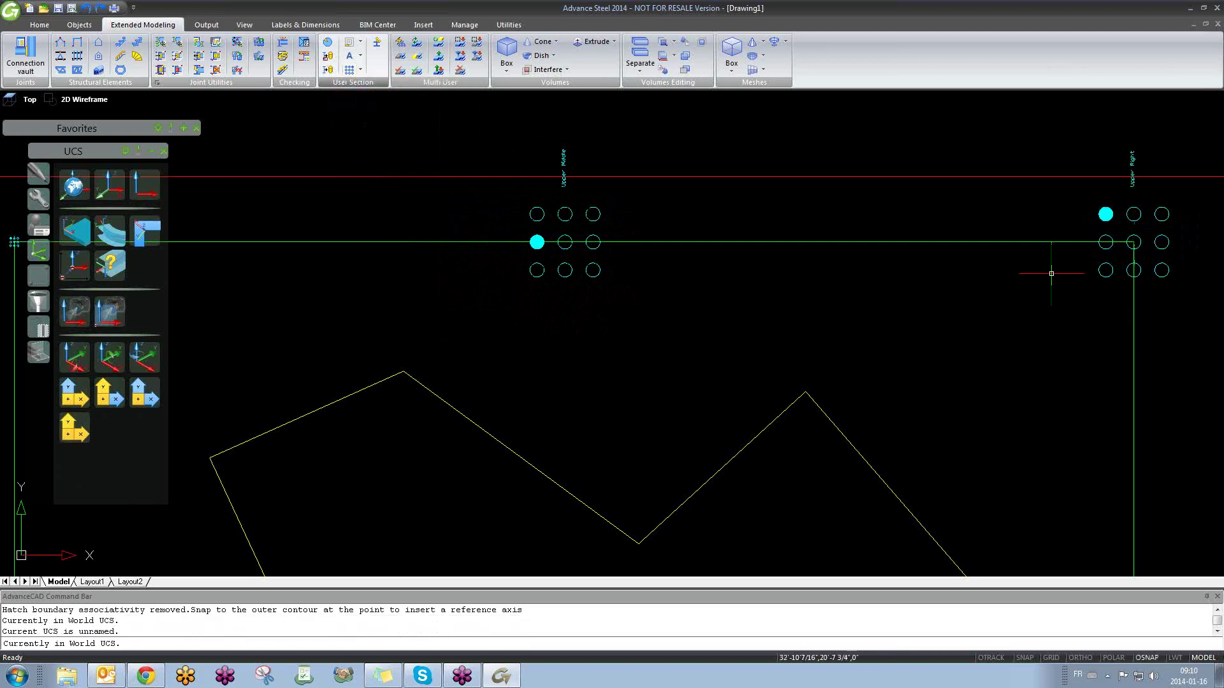
Step: Generate the user section from the whole drawn definition, including frame, contours, texts and reference axes, and acknowledge the message
scroll(950, 290, down, 5)
scroll(830, 301, up, 2)
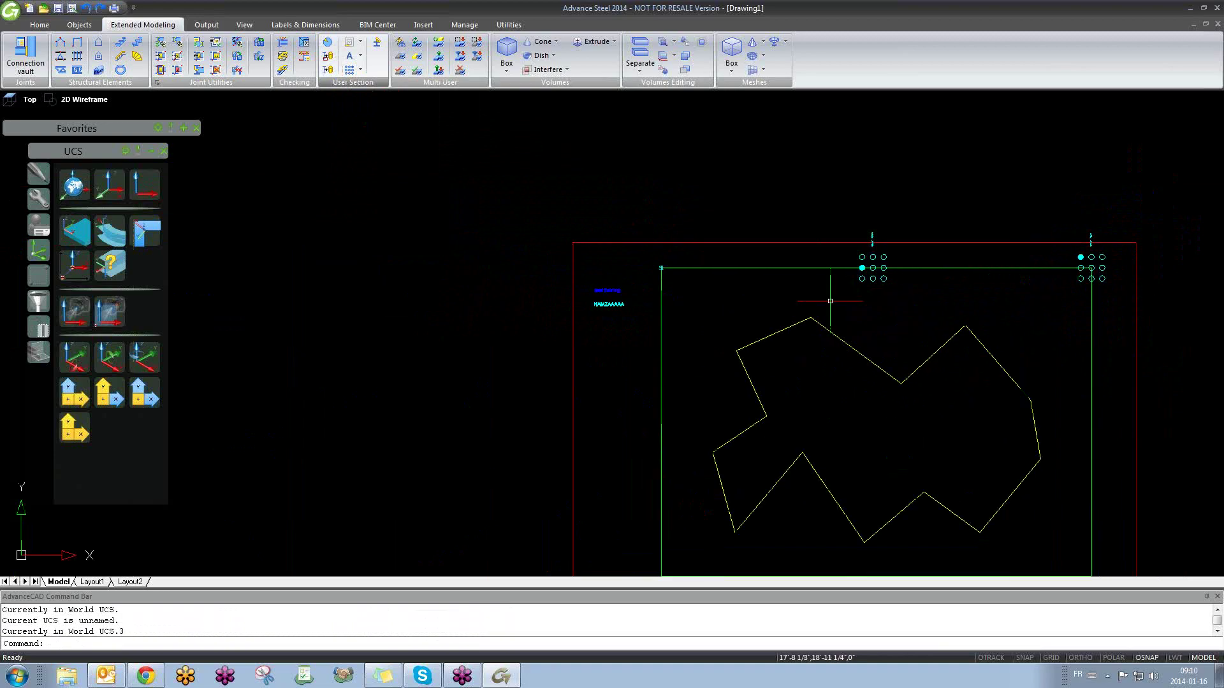
scroll(830, 301, down, 2)
middle_drag(853, 313, 769, 300)
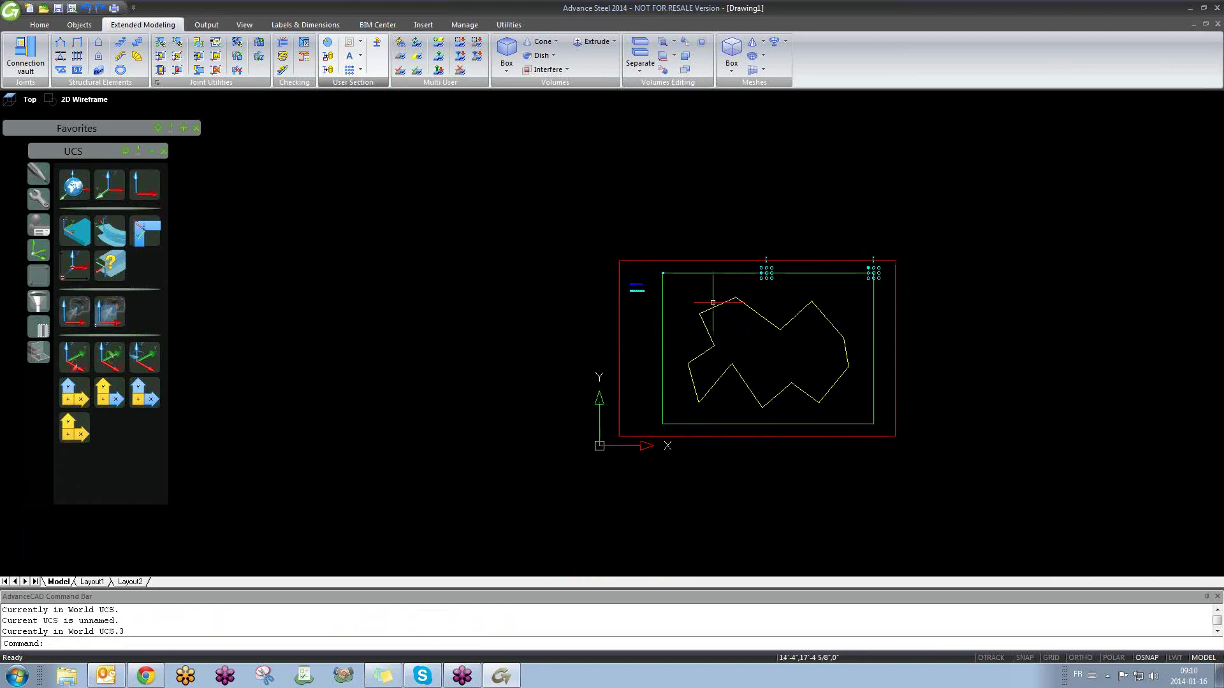
click(554, 319)
click(503, 333)
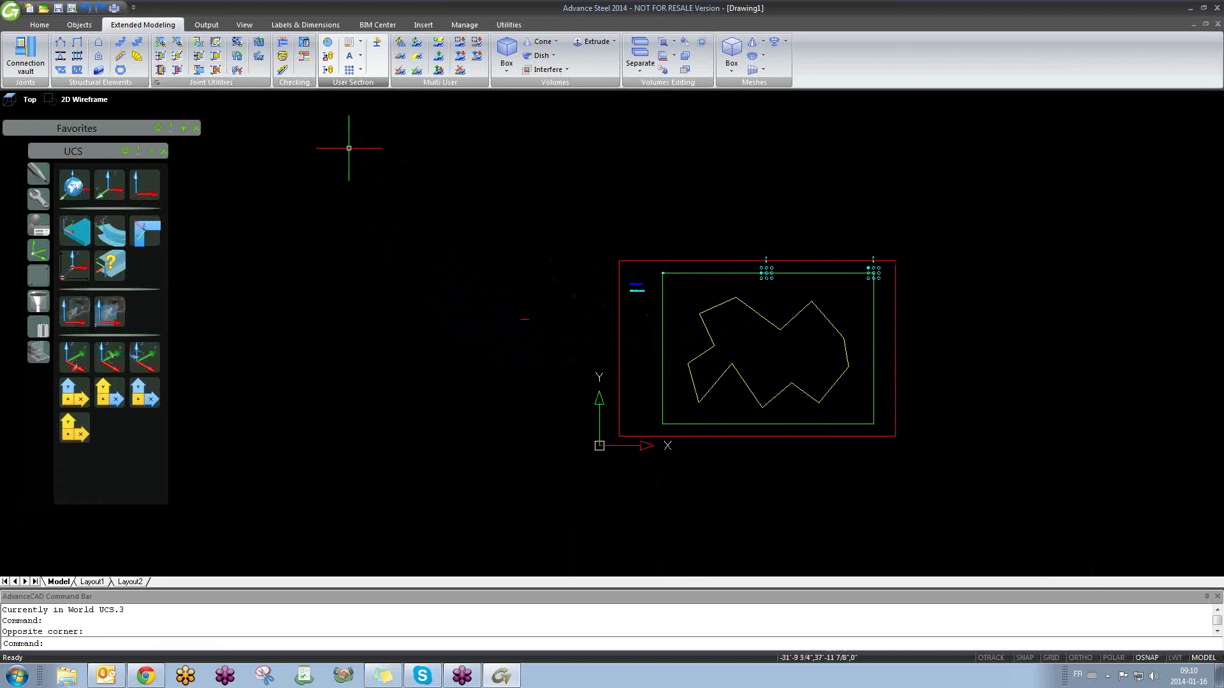
click(329, 57)
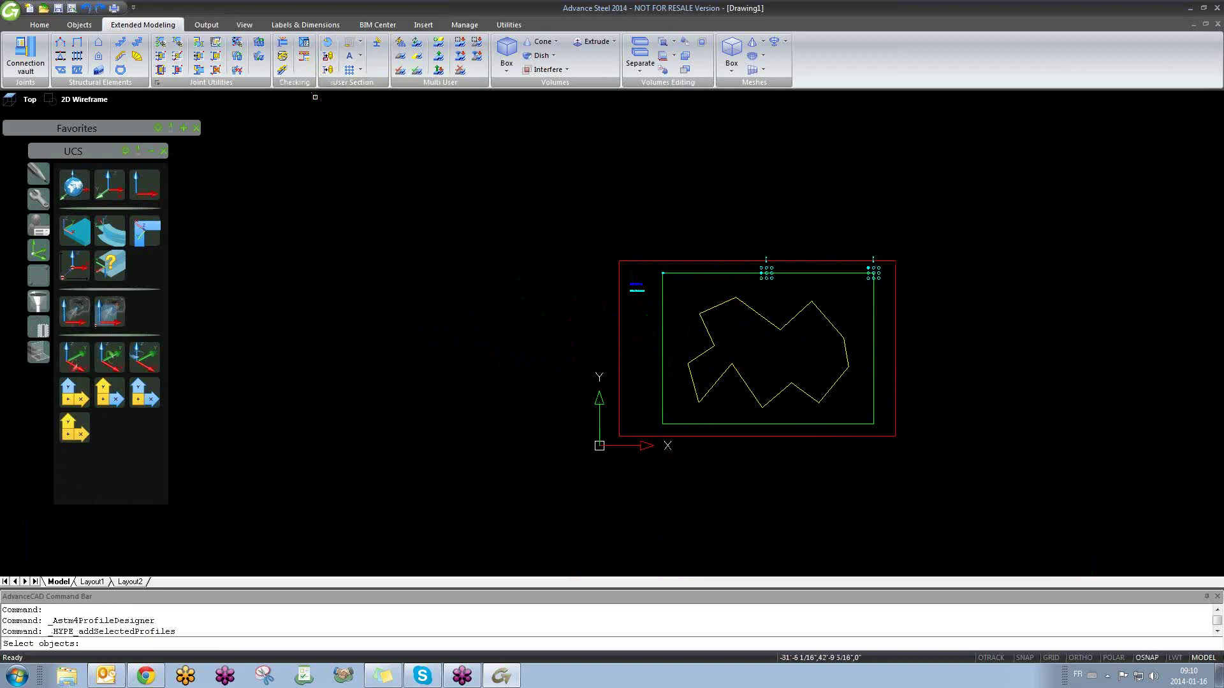
click(932, 235)
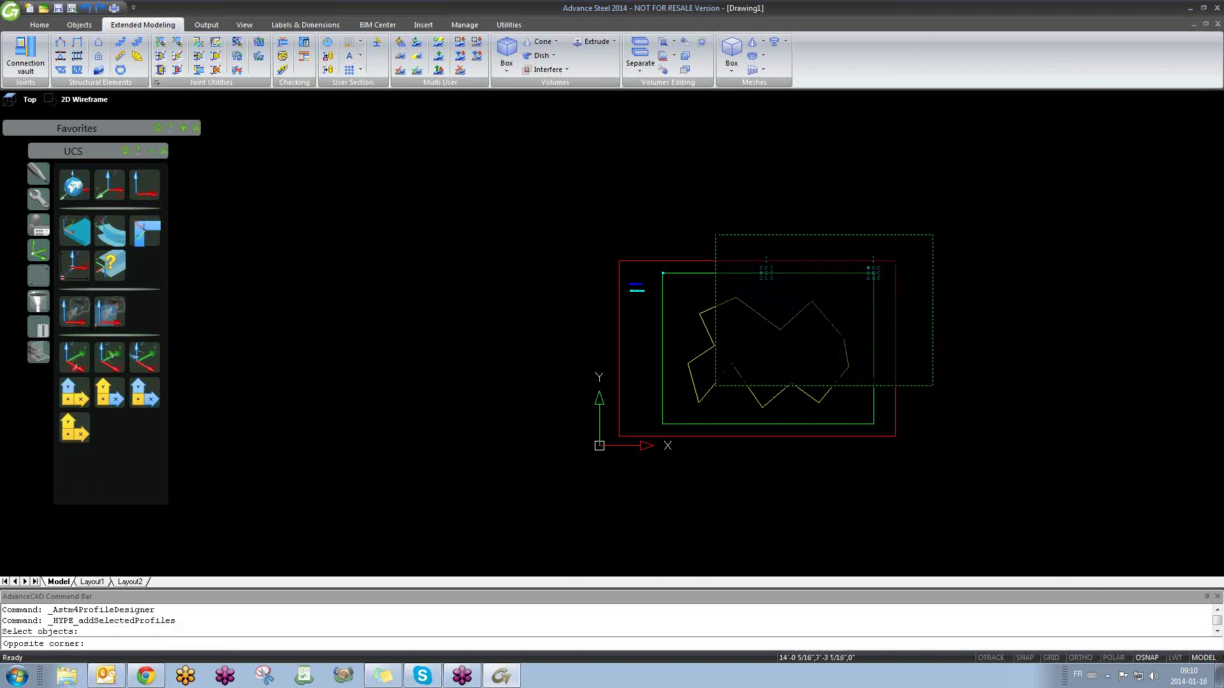
click(548, 482)
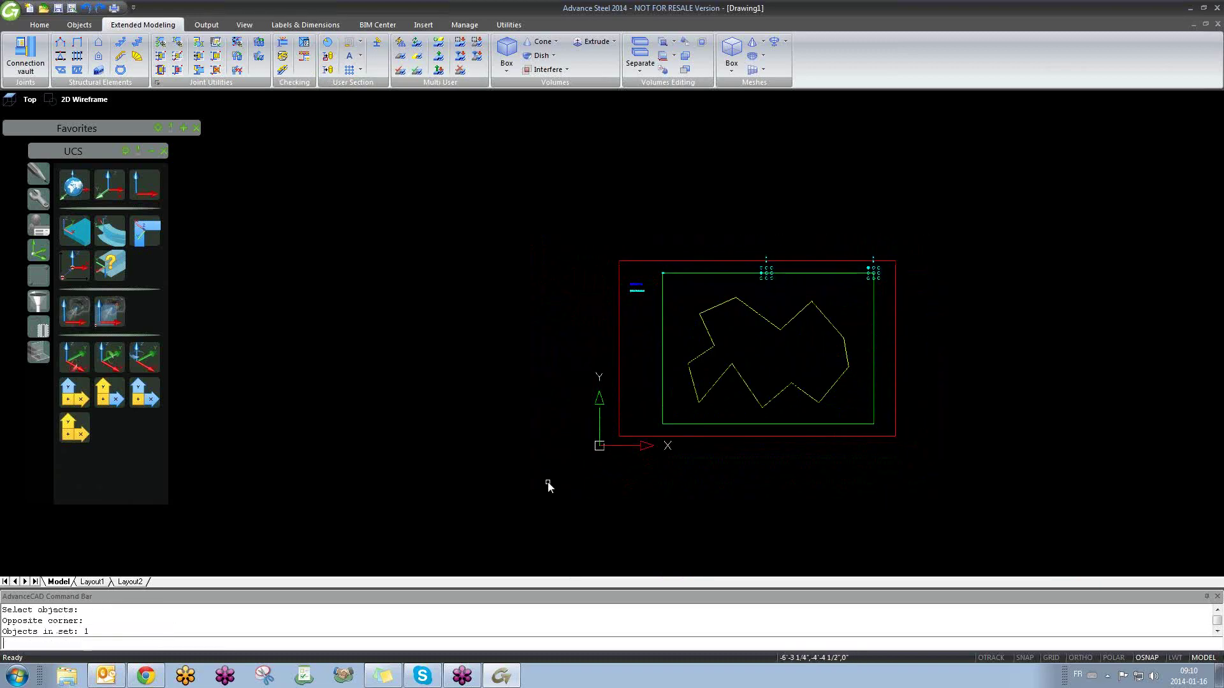
key(Return)
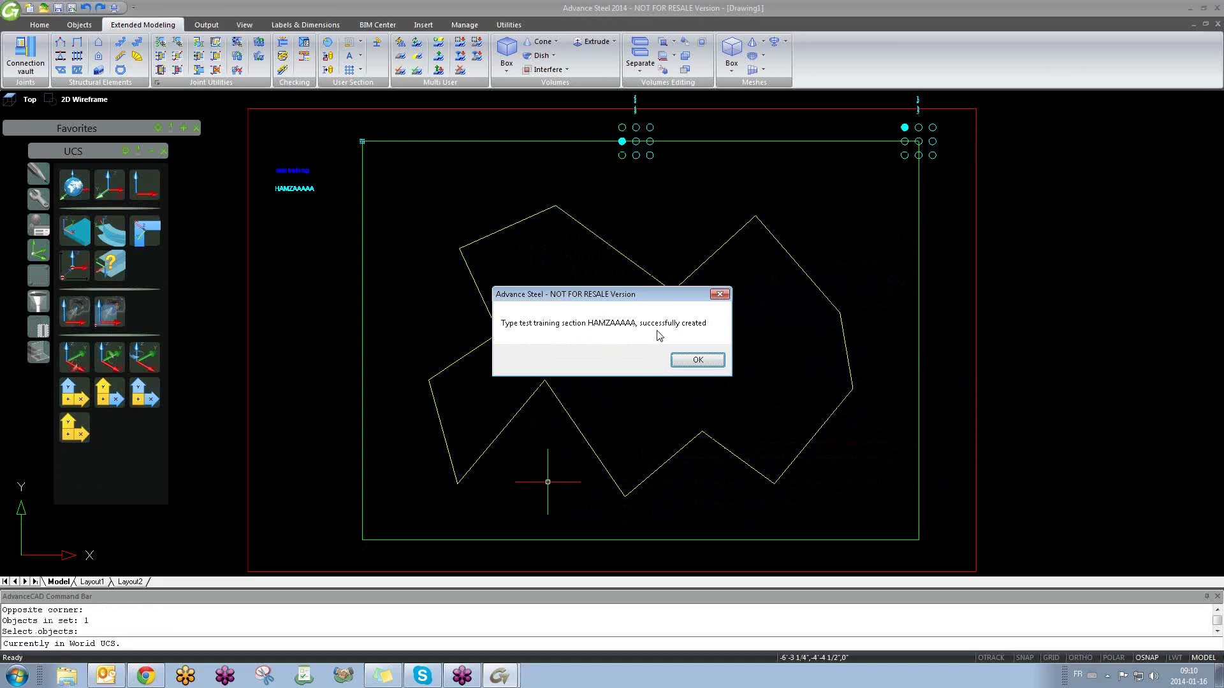
click(697, 361)
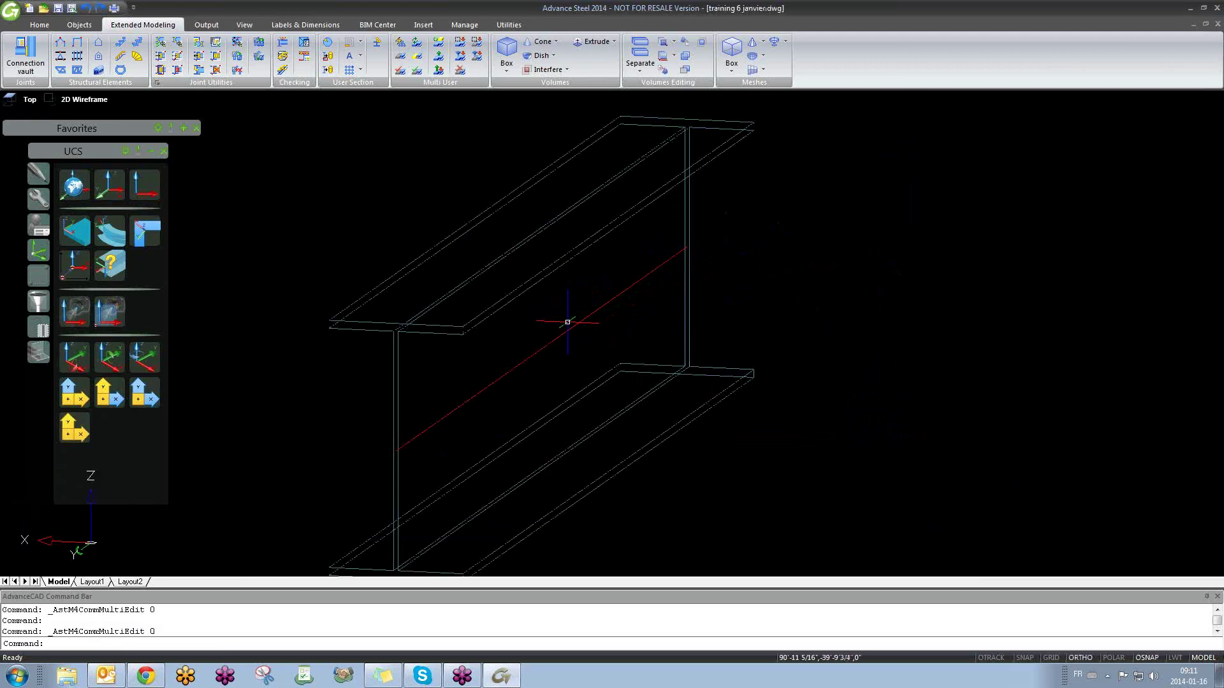
Step: Switch to the training 6 janvier drawing and place a short rolled I section beam beside the existing one
scroll(561, 331, down, 5)
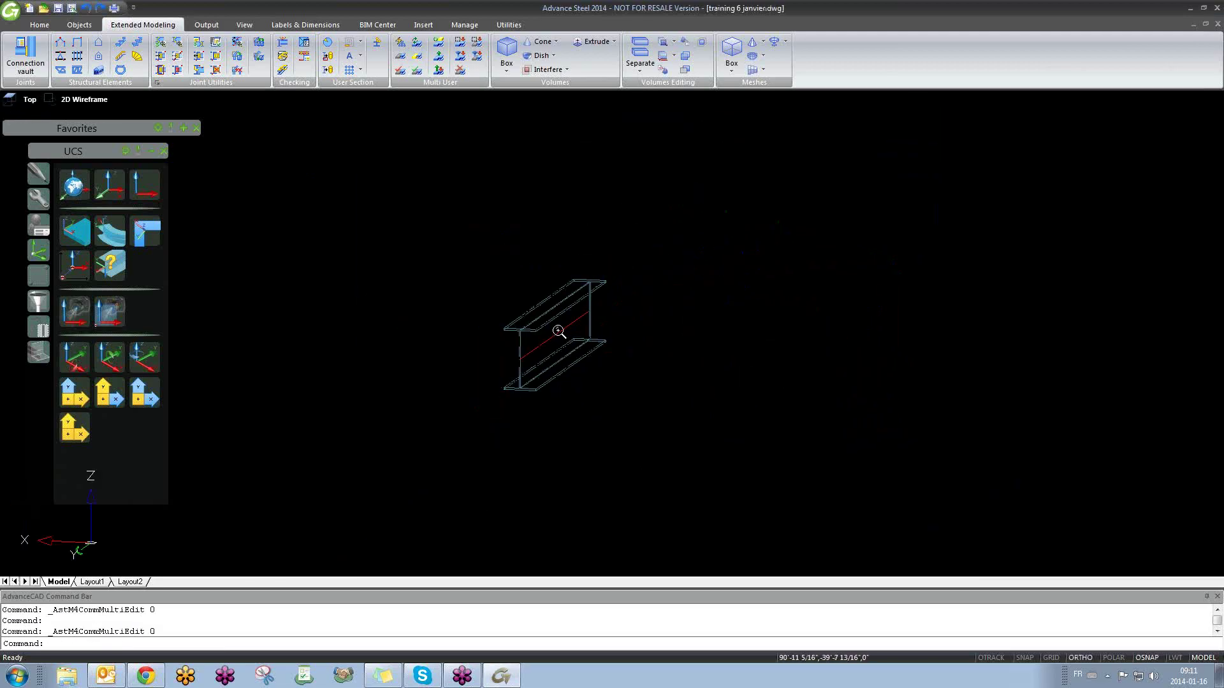
click(79, 25)
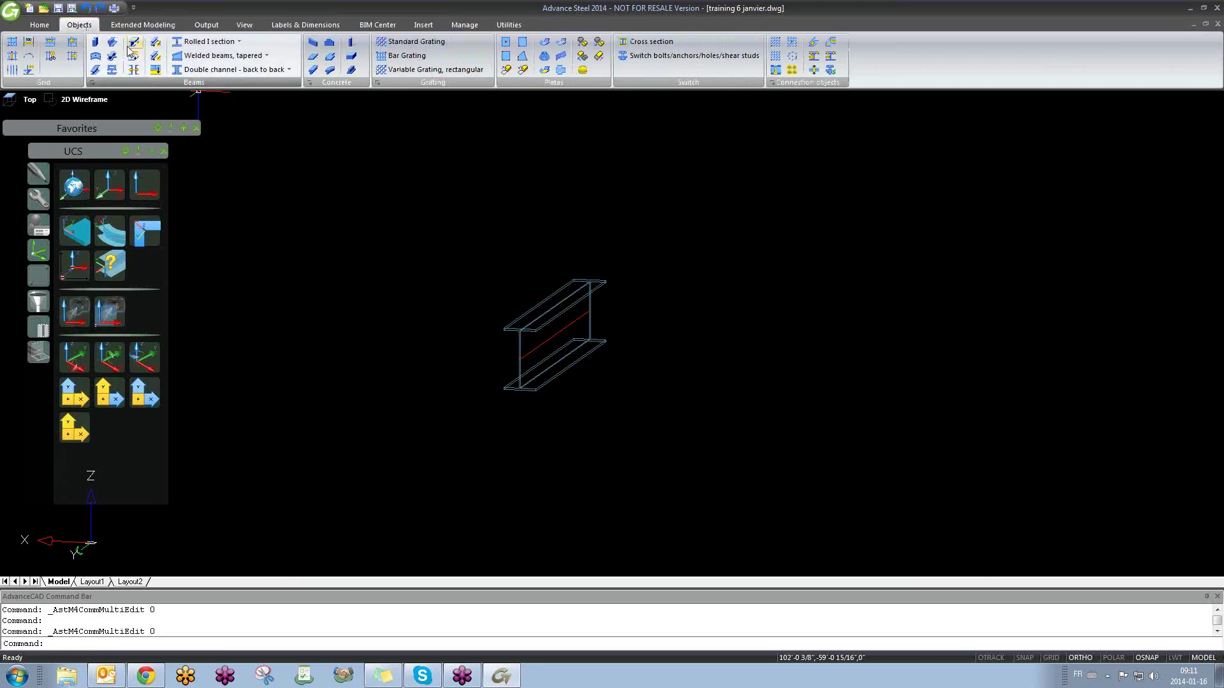
click(204, 42)
scroll(357, 289, down, 3)
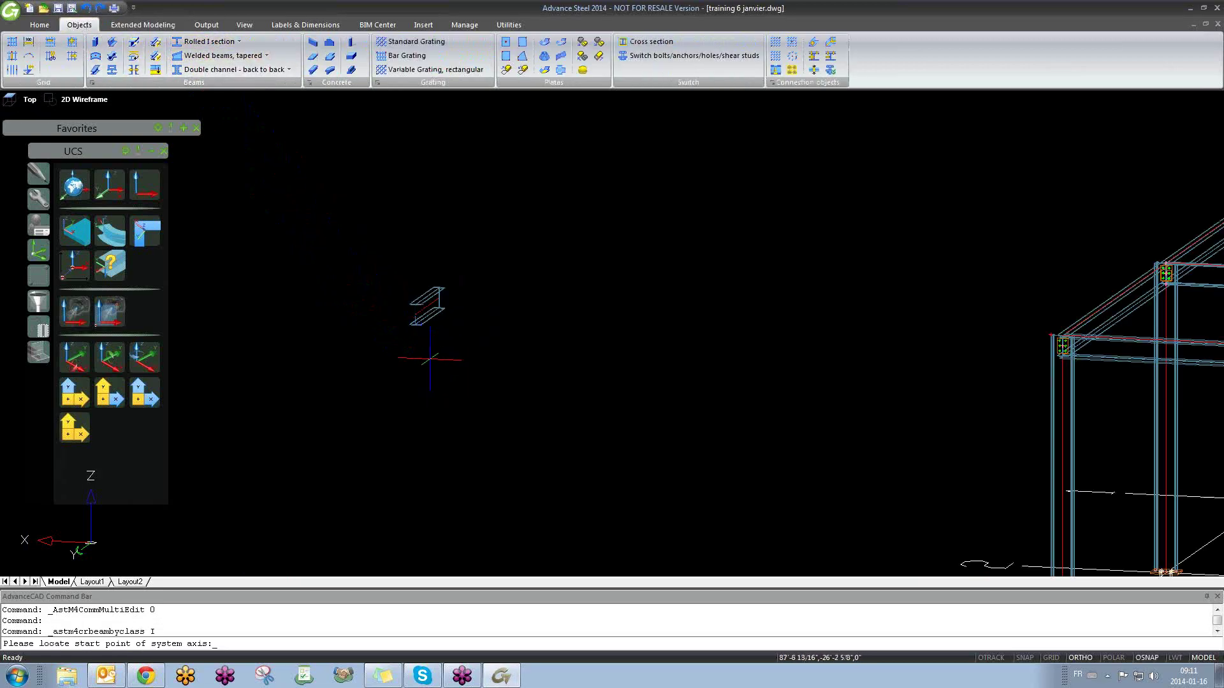
click(434, 373)
click(504, 338)
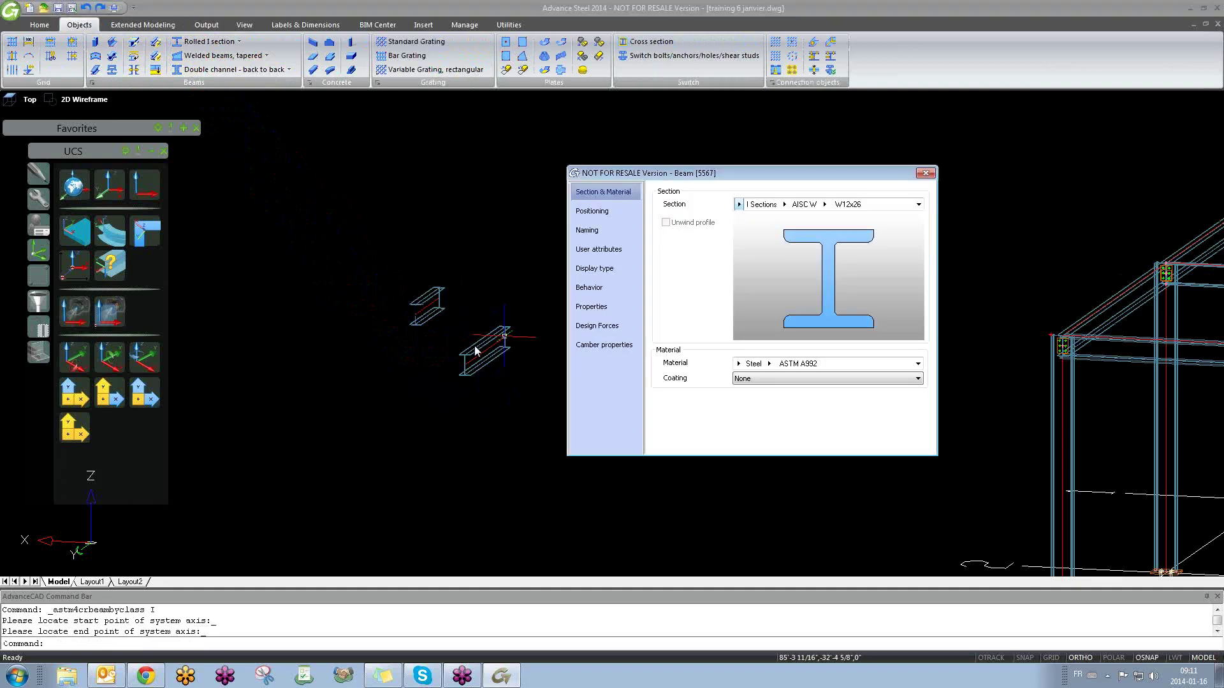
Step: Change the new beam's section category to Other profiles, chosen from the complete list of categories
click(739, 205)
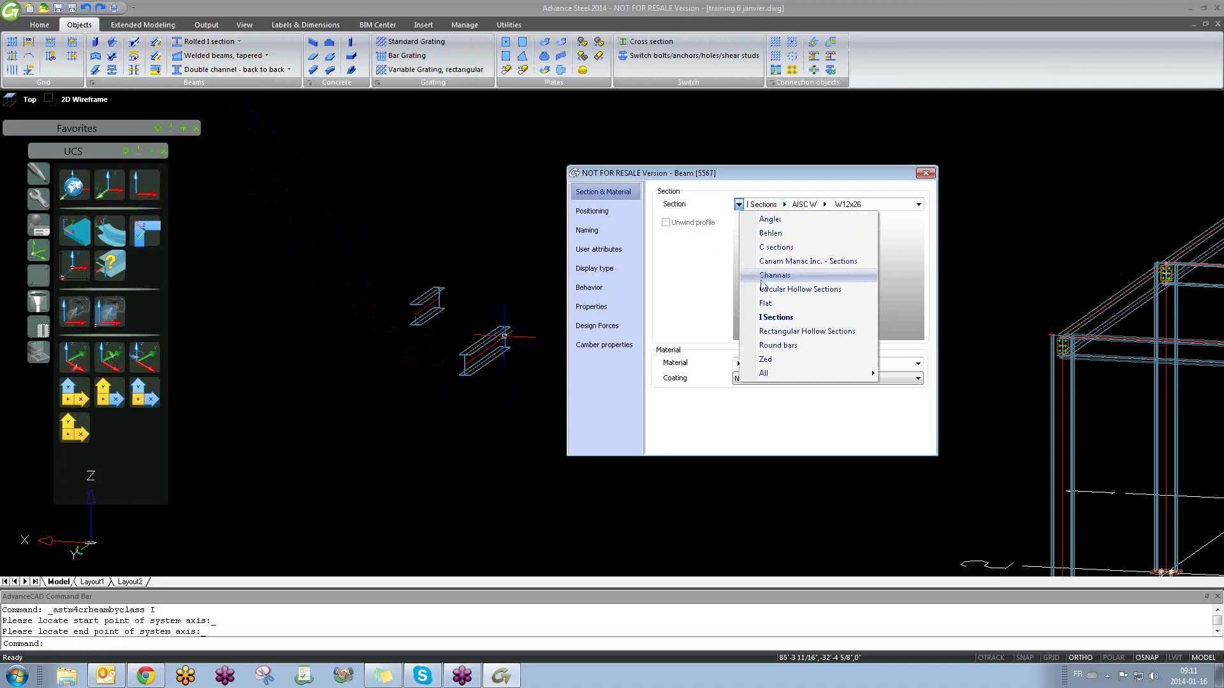
mouse_move(777, 374)
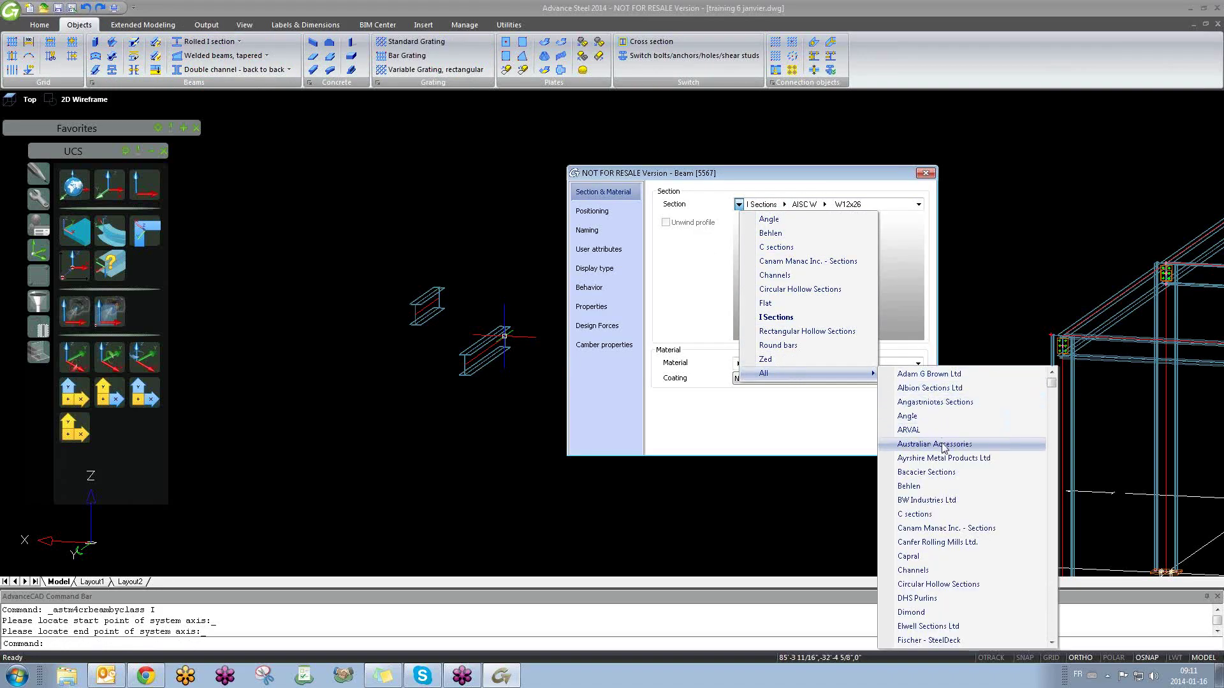
scroll(944, 448, down, 3)
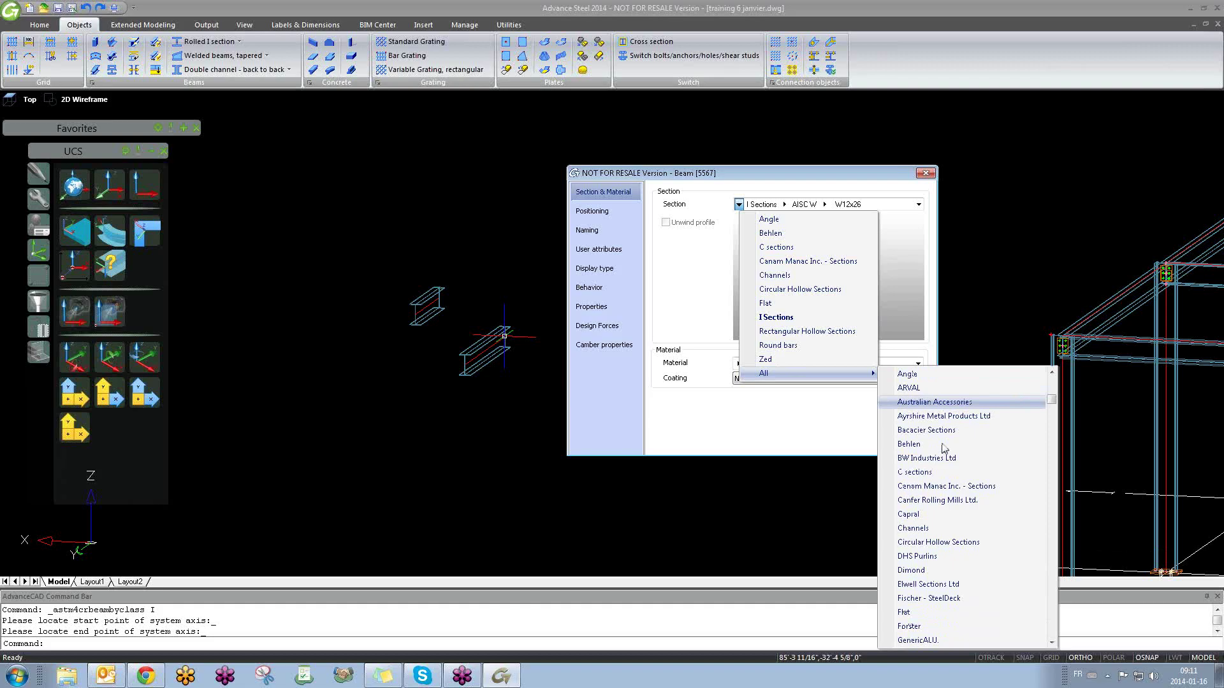
scroll(944, 448, down, 6)
scroll(945, 448, down, 7)
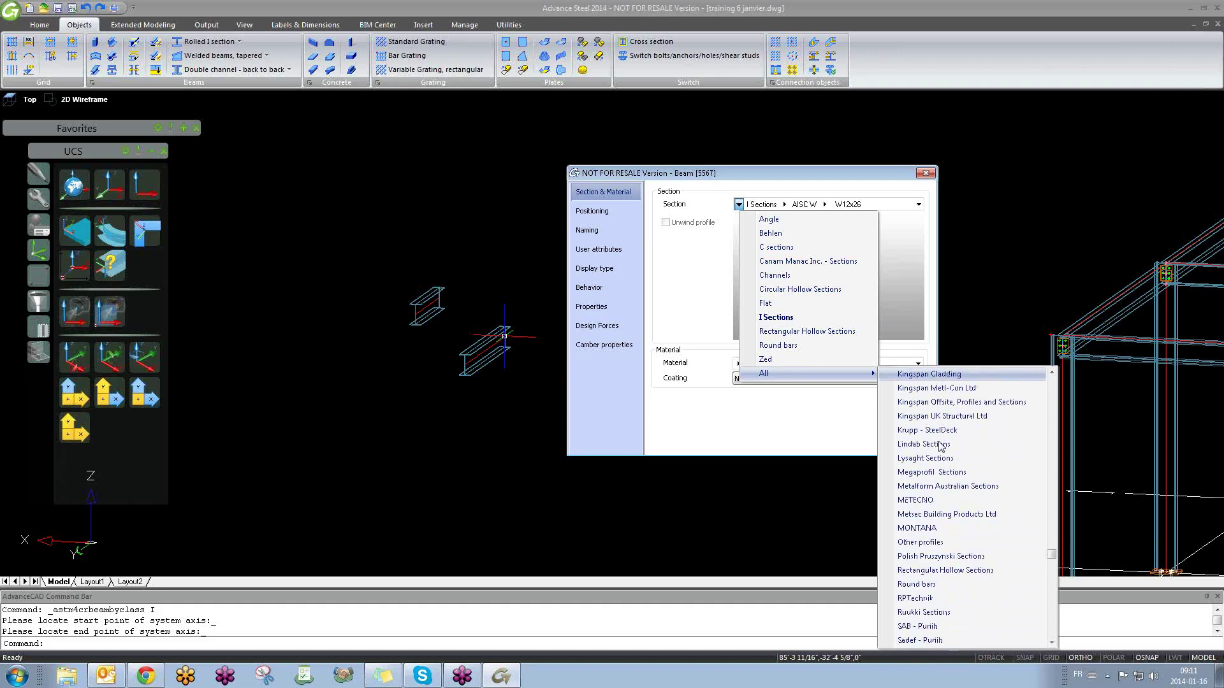
click(924, 543)
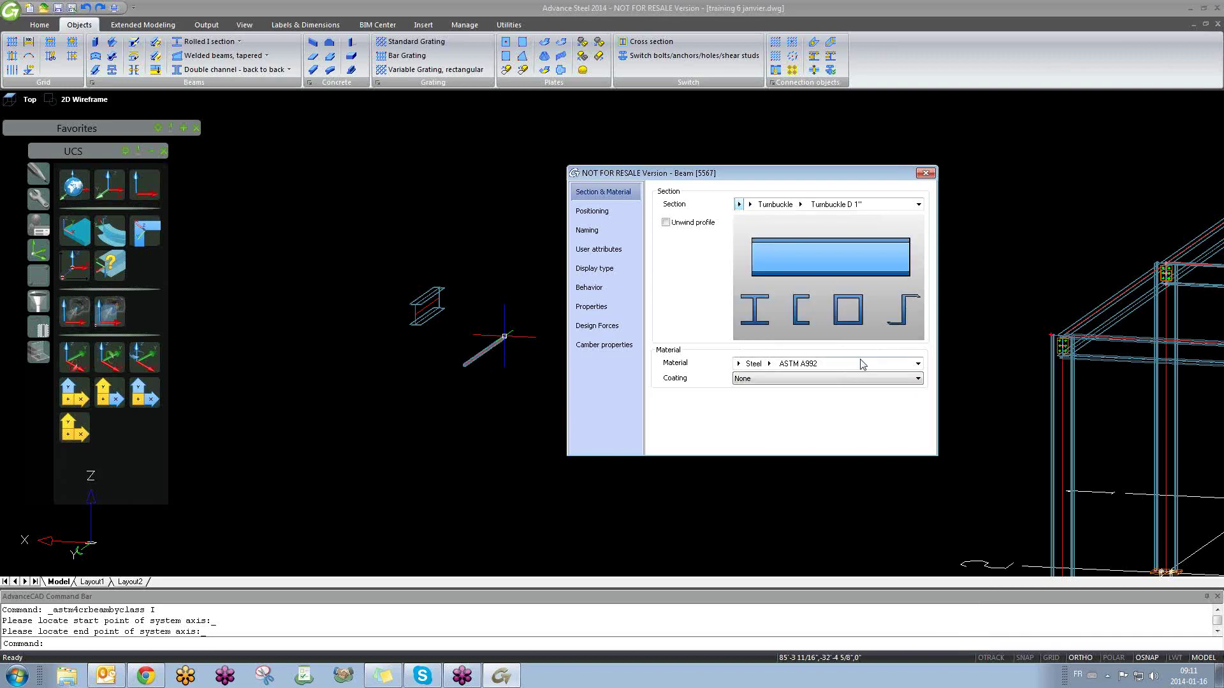
Step: Assign the test training section class to the new beam from the complete list of profiles and close its properties
click(749, 204)
mouse_move(778, 247)
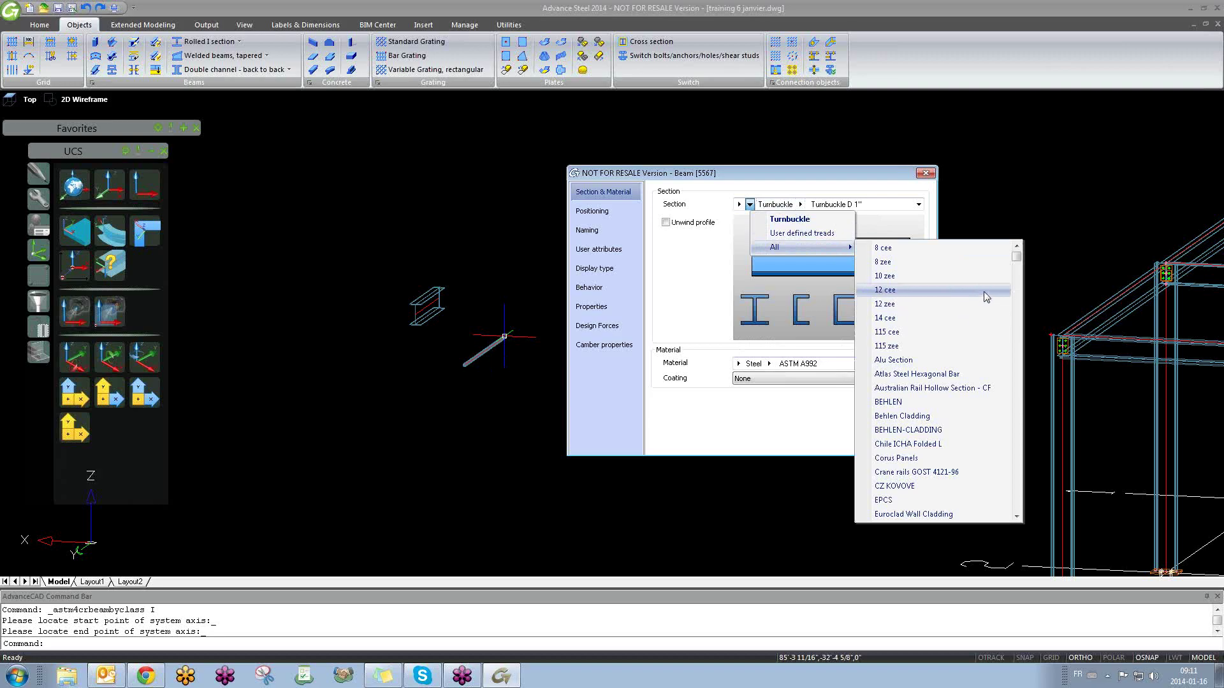
scroll(935, 383, down, 1)
scroll(936, 382, down, 4)
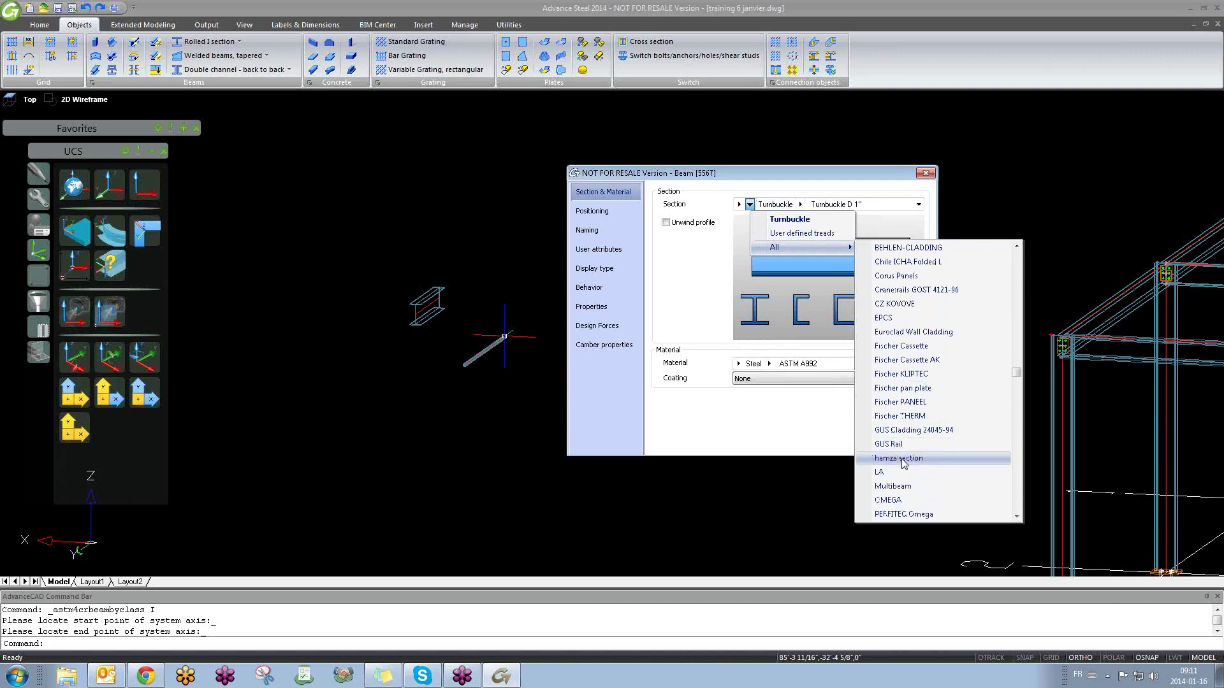
scroll(905, 464, down, 4)
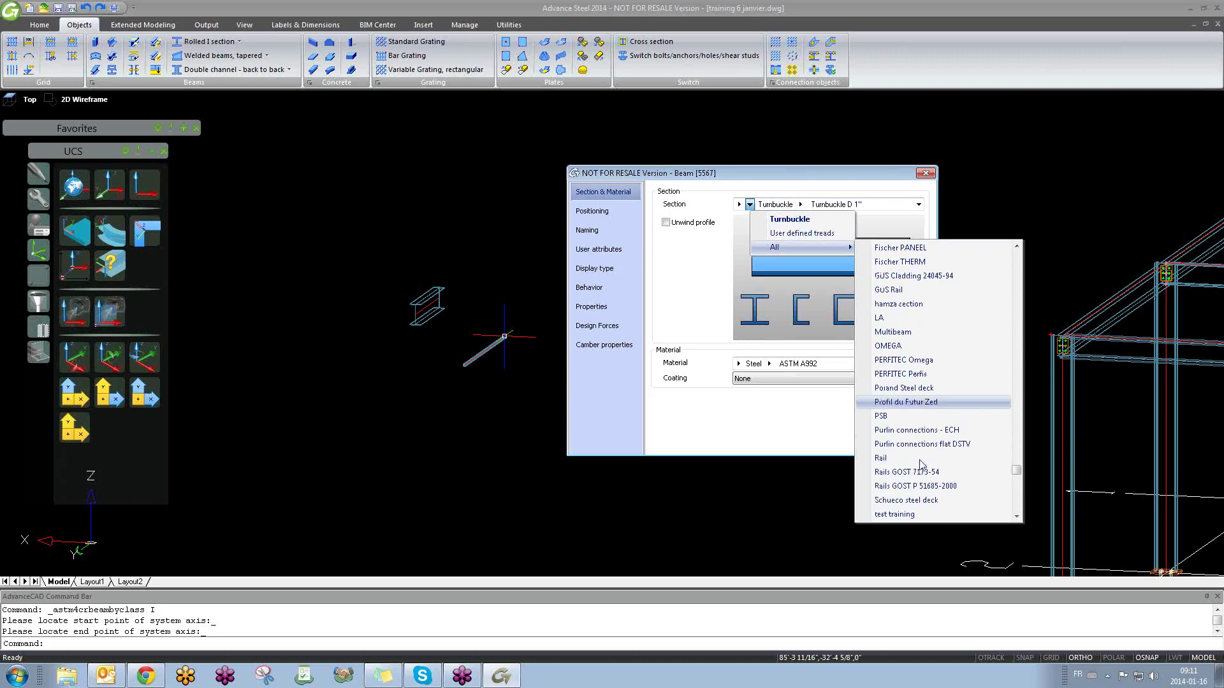
scroll(920, 465, down, 2)
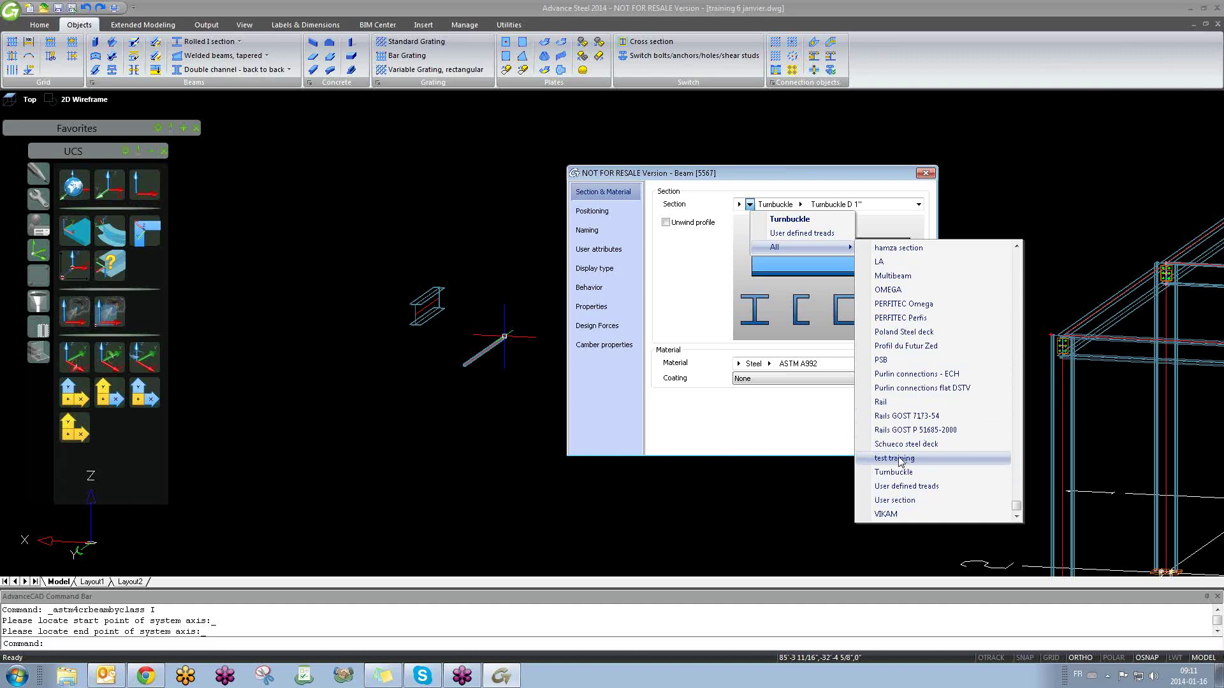
click(892, 458)
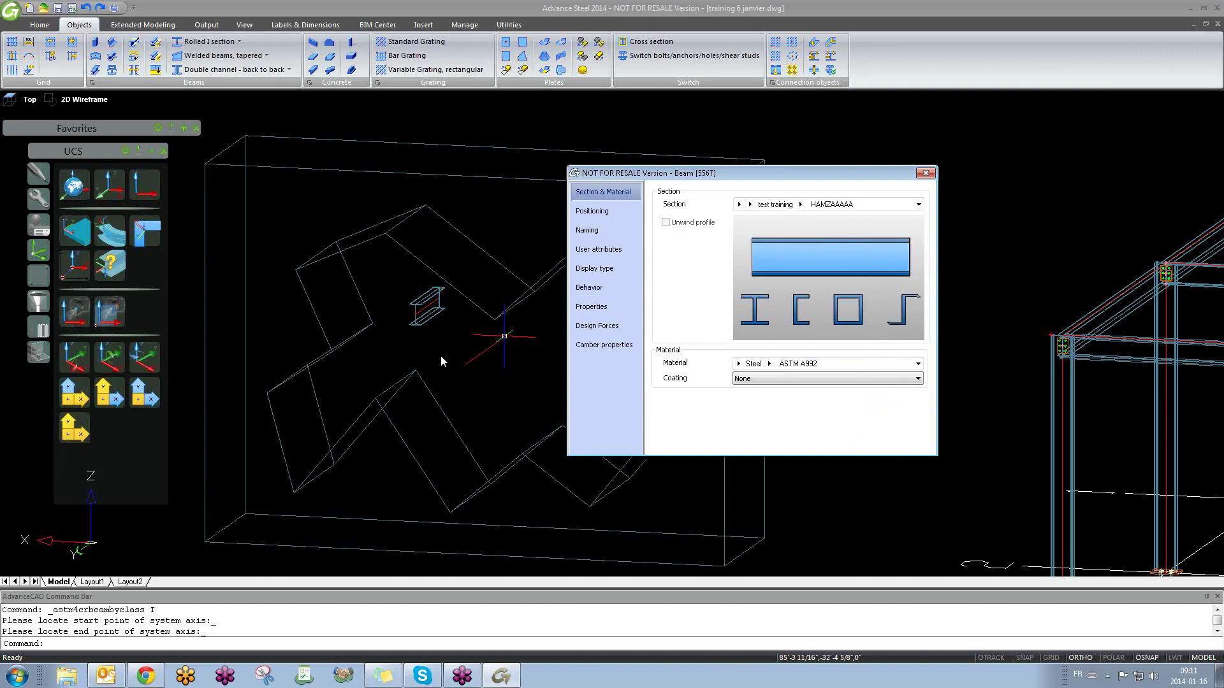
click(925, 173)
Step: Delete the small I beam lying inside the outline of the custom-section beam
scroll(929, 170, down, 4)
scroll(620, 262, up, 3)
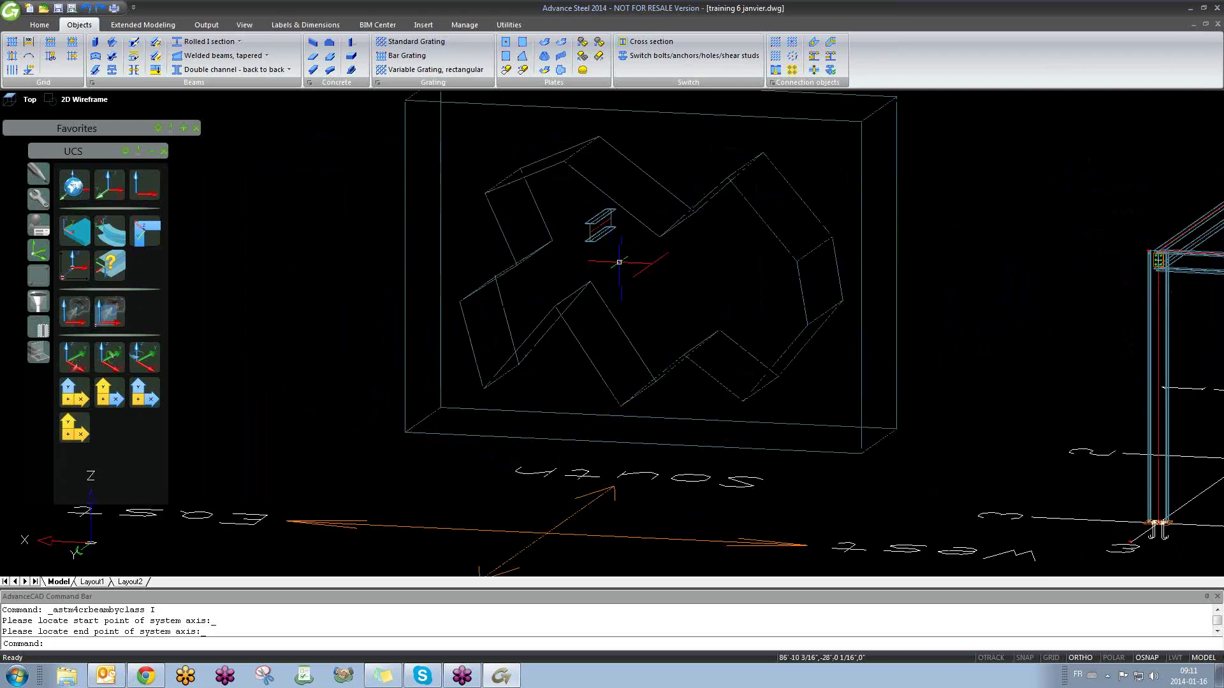
click(601, 228)
key(Delete)
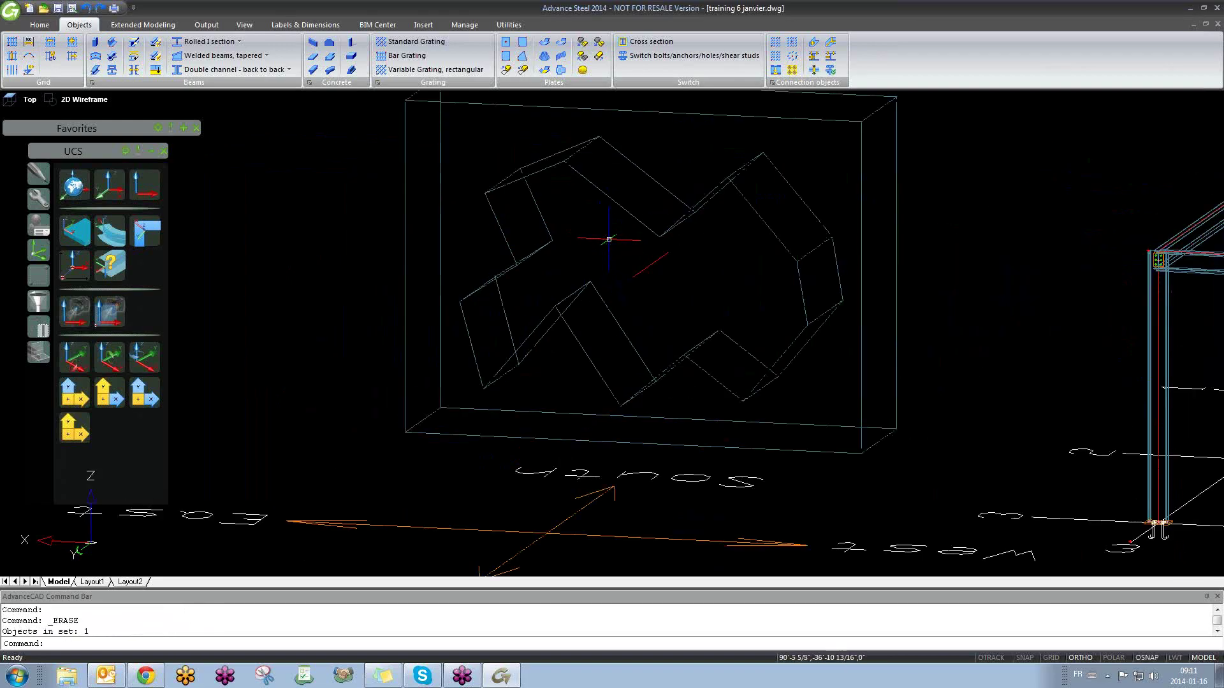
Step: Lengthen the custom-section beam substantially by stretching its near end point away from the steel frame, and clear the selection
scroll(609, 239, down, 5)
scroll(622, 383, up, 1)
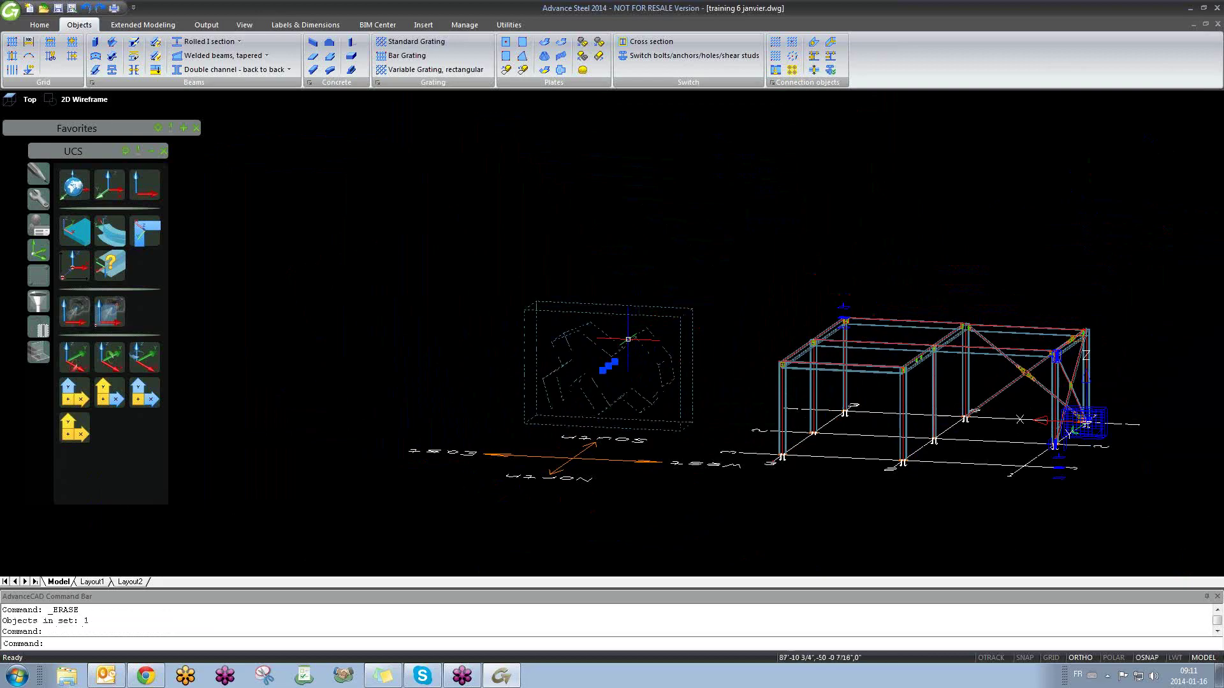
click(603, 368)
scroll(602, 368, down, 2)
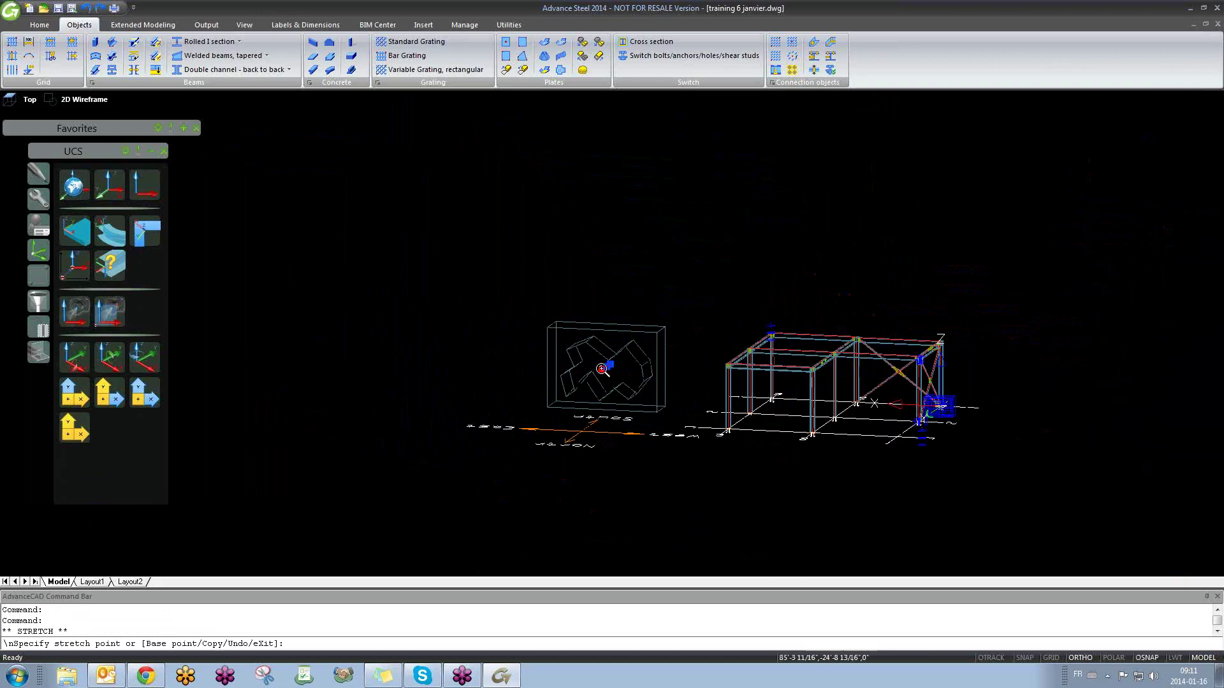
scroll(602, 368, down, 3)
click(468, 457)
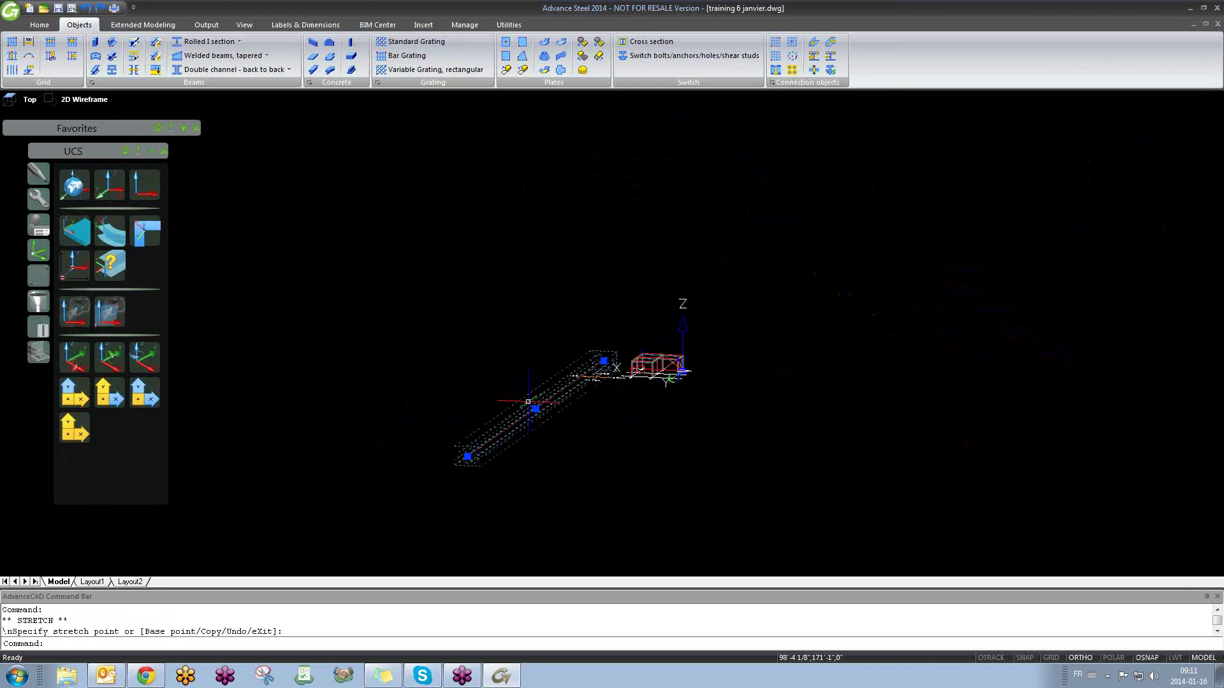
key(Escape)
Step: Display the model in the Realistic visual style to show the lengthened custom-section beam as a solid
scroll(527, 402, up, 2)
middle_drag(609, 404, 577, 391)
scroll(337, 487, up, 5)
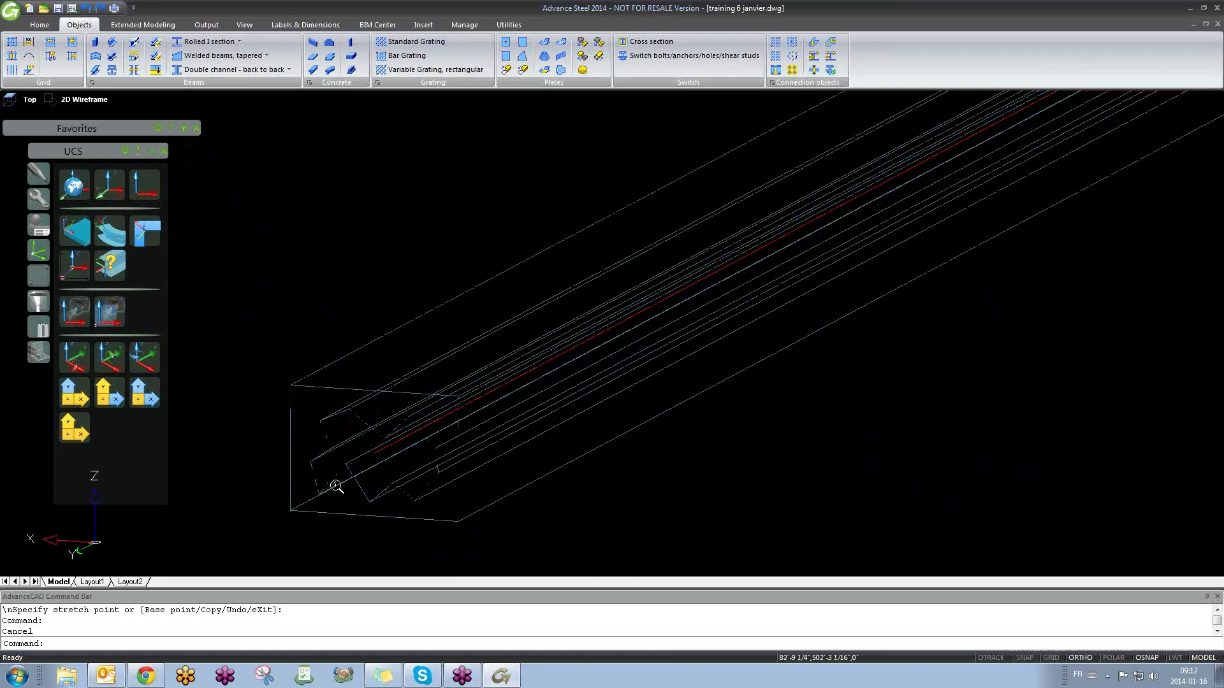
scroll(337, 486, up, 2)
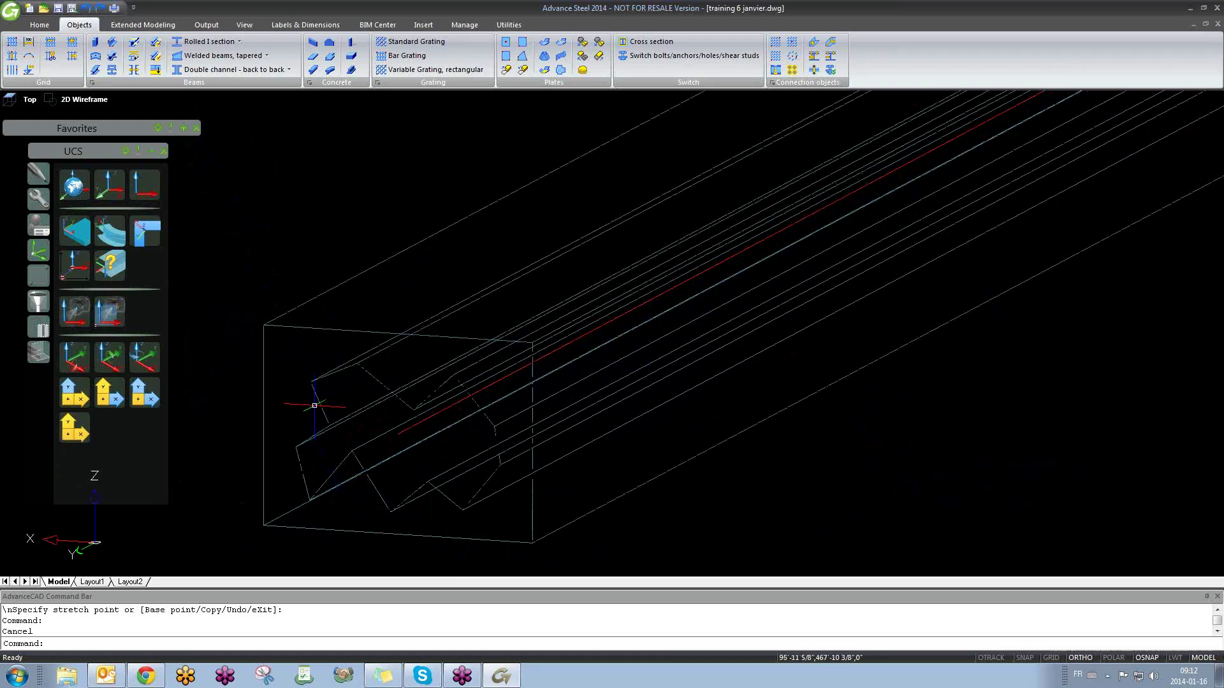
scroll(338, 408, down, 6)
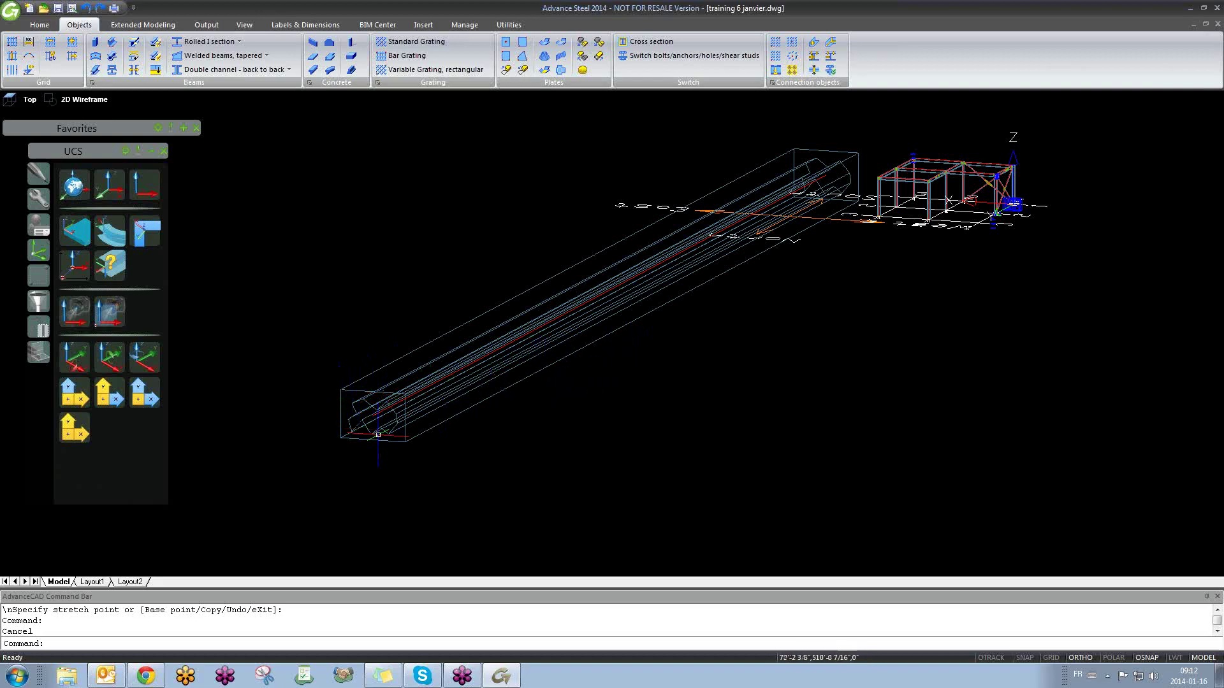
click(35, 100)
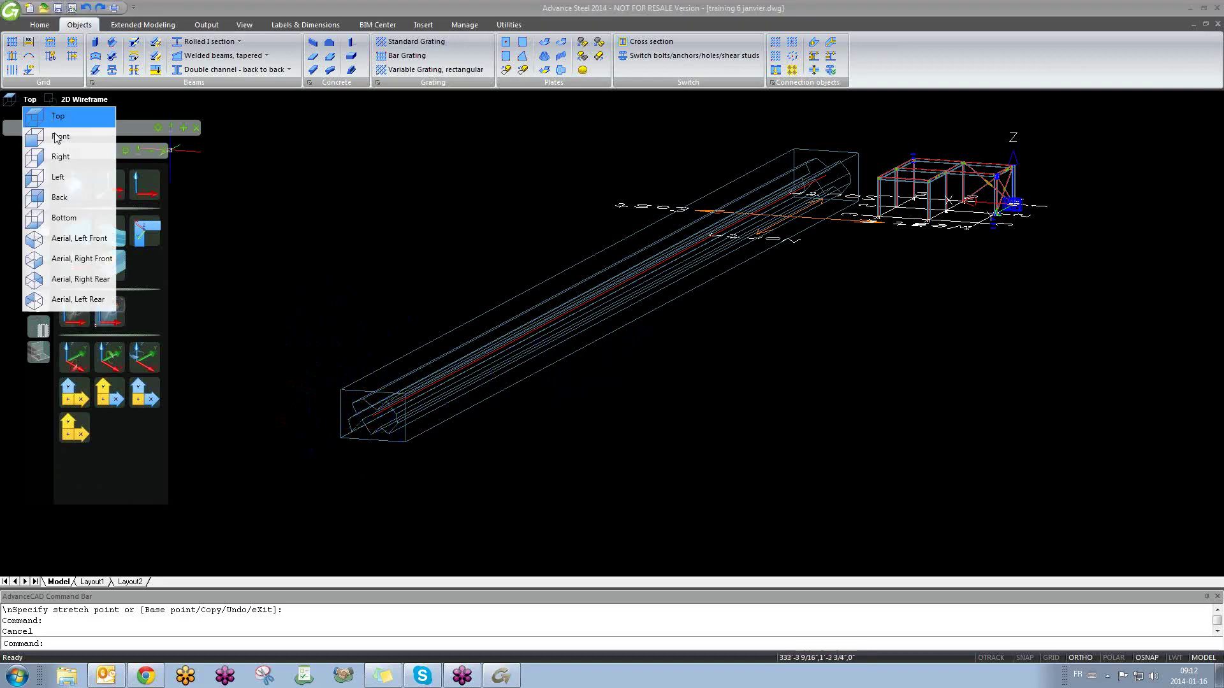
click(76, 101)
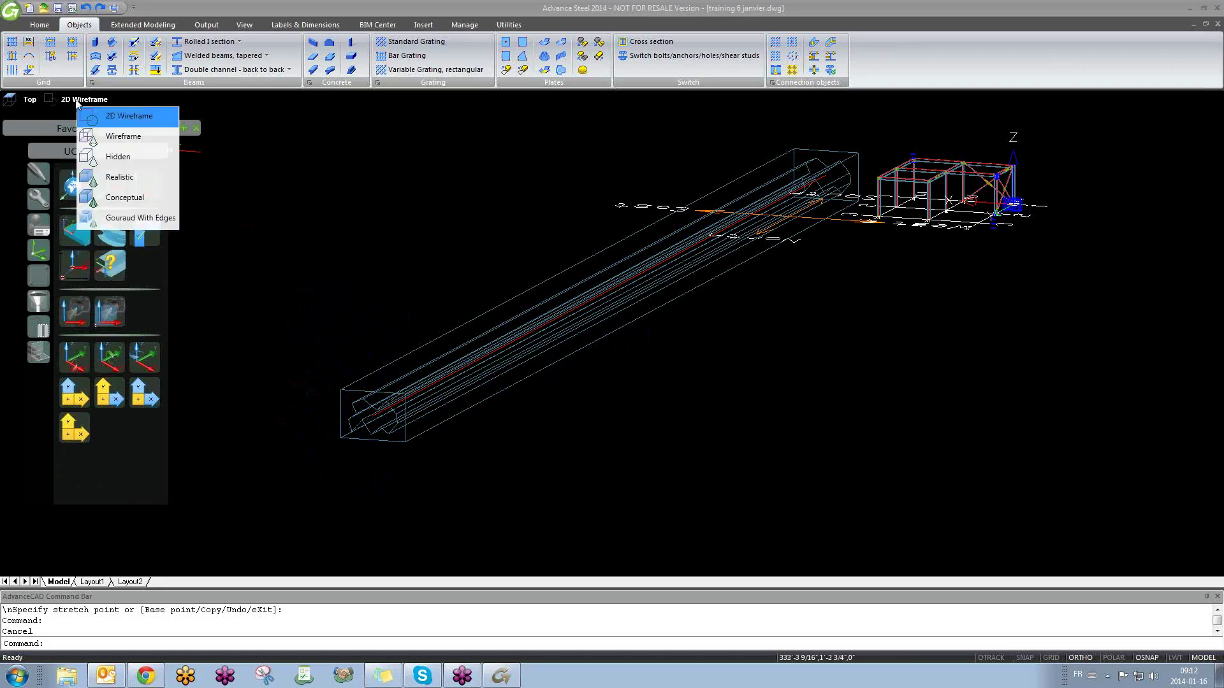
click(111, 178)
scroll(392, 422, up, 5)
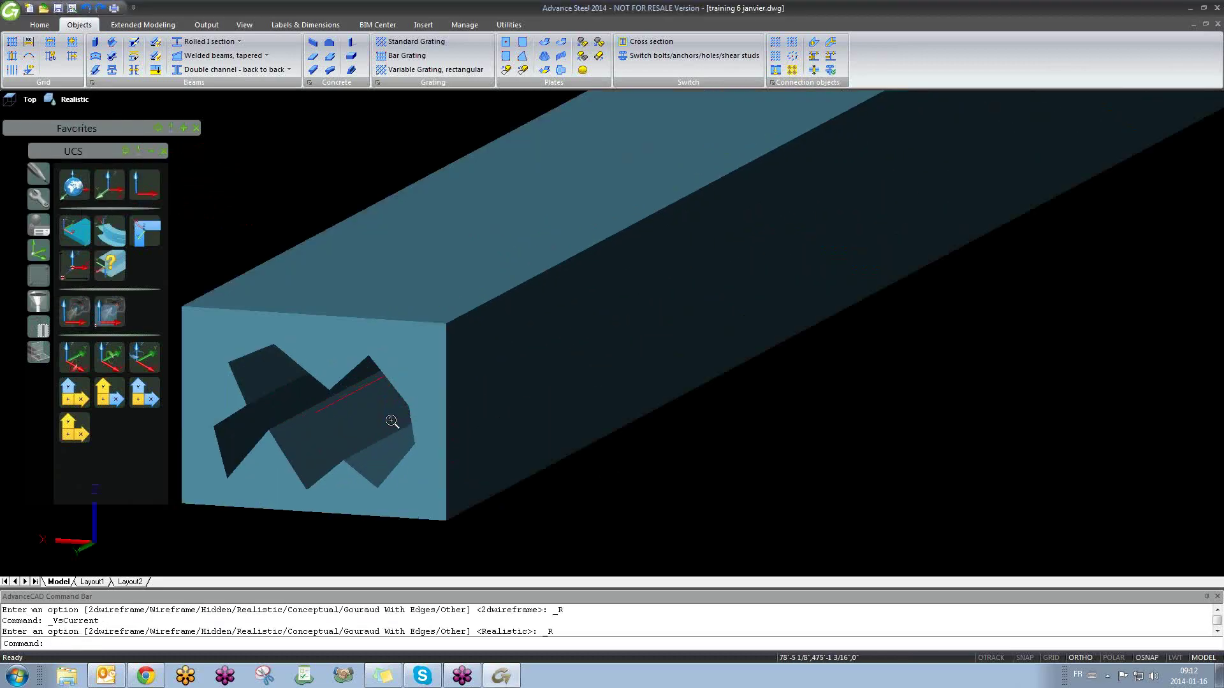
Step: Examine the beam's outer shape and inner cutout at its near end from several distances and angles
scroll(392, 422, down, 5)
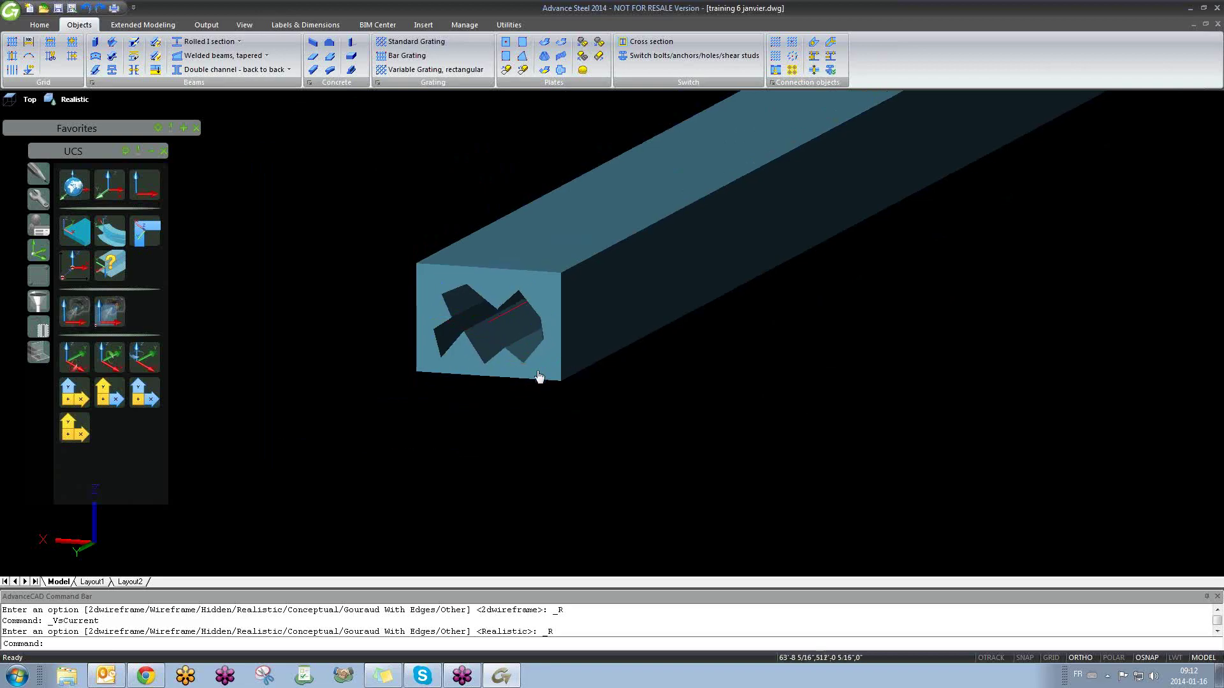
scroll(540, 376, down, 5)
shift+middle_drag(634, 424, 702, 427)
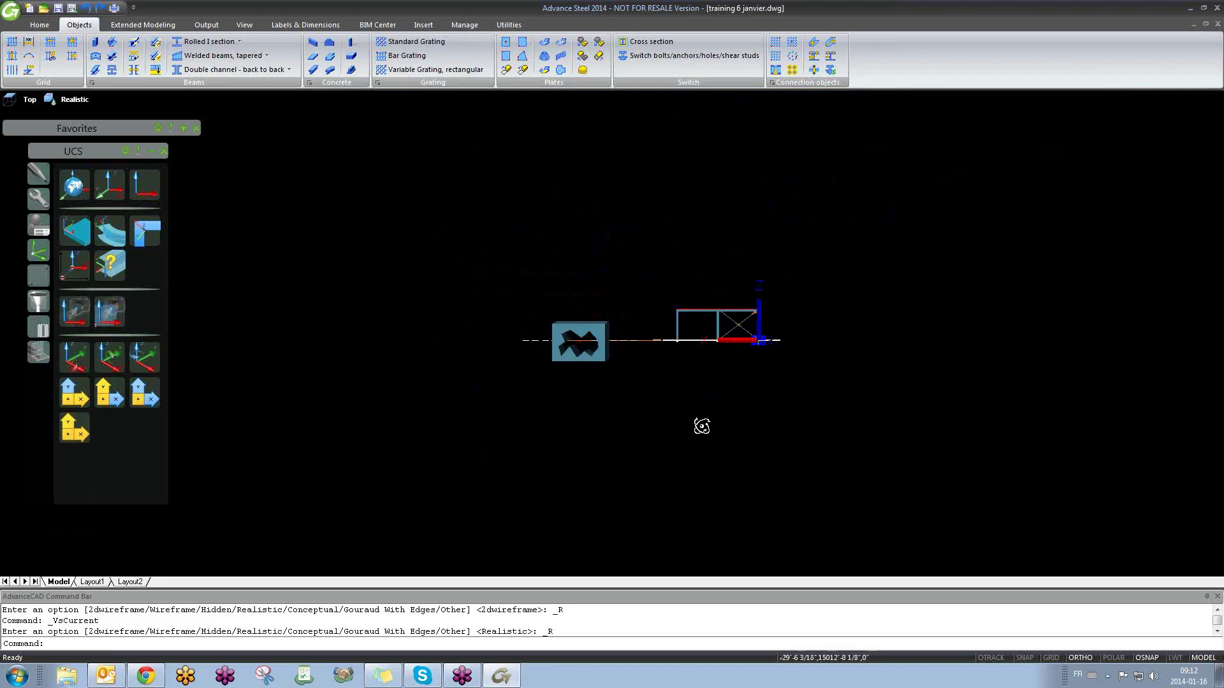
scroll(578, 338, up, 6)
shift+middle_drag(582, 339, 618, 360)
scroll(598, 355, down, 6)
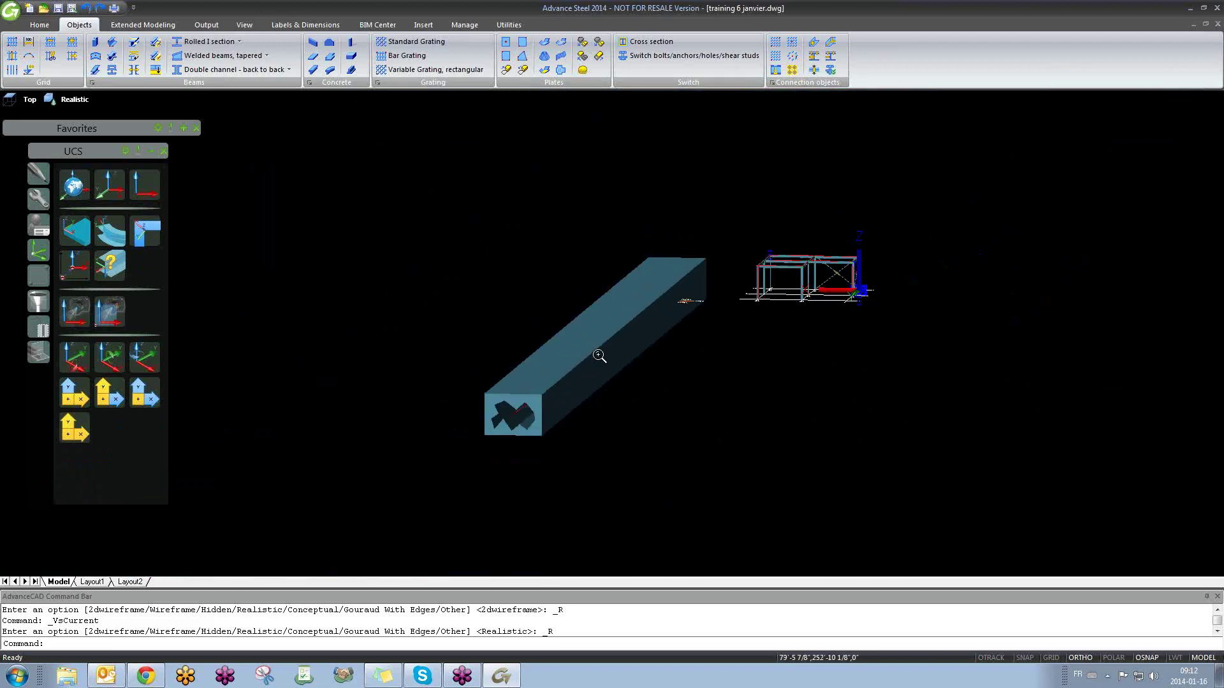
scroll(599, 355, up, 6)
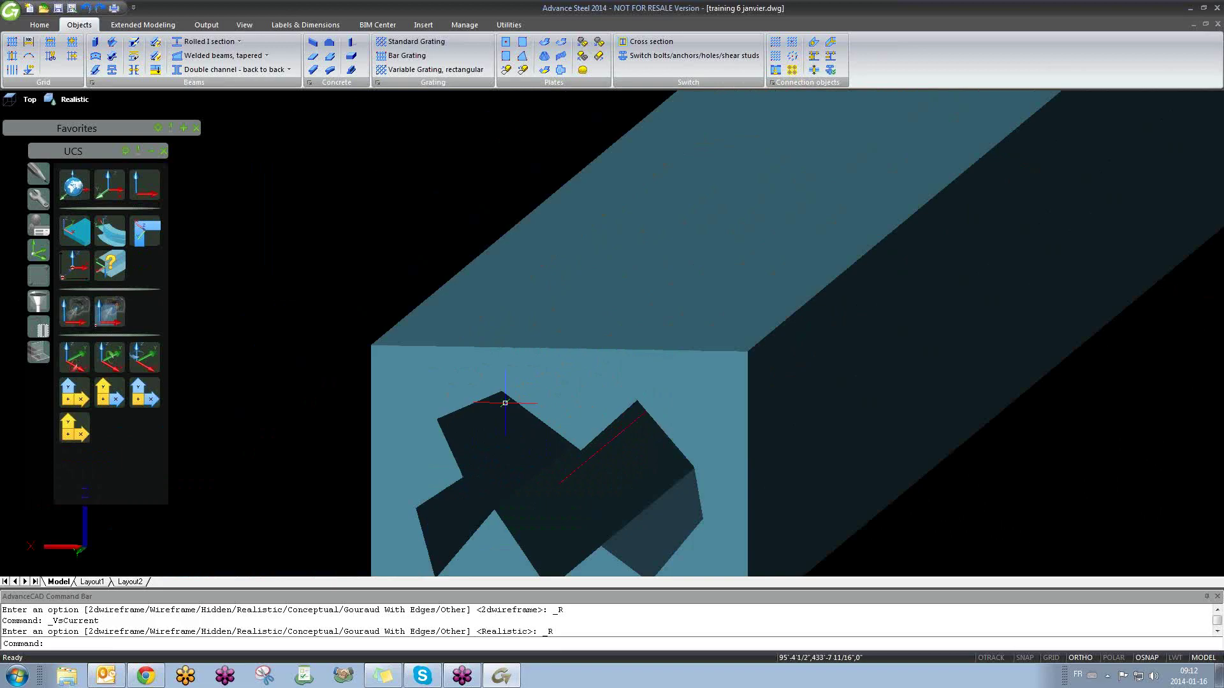
scroll(505, 403, down, 6)
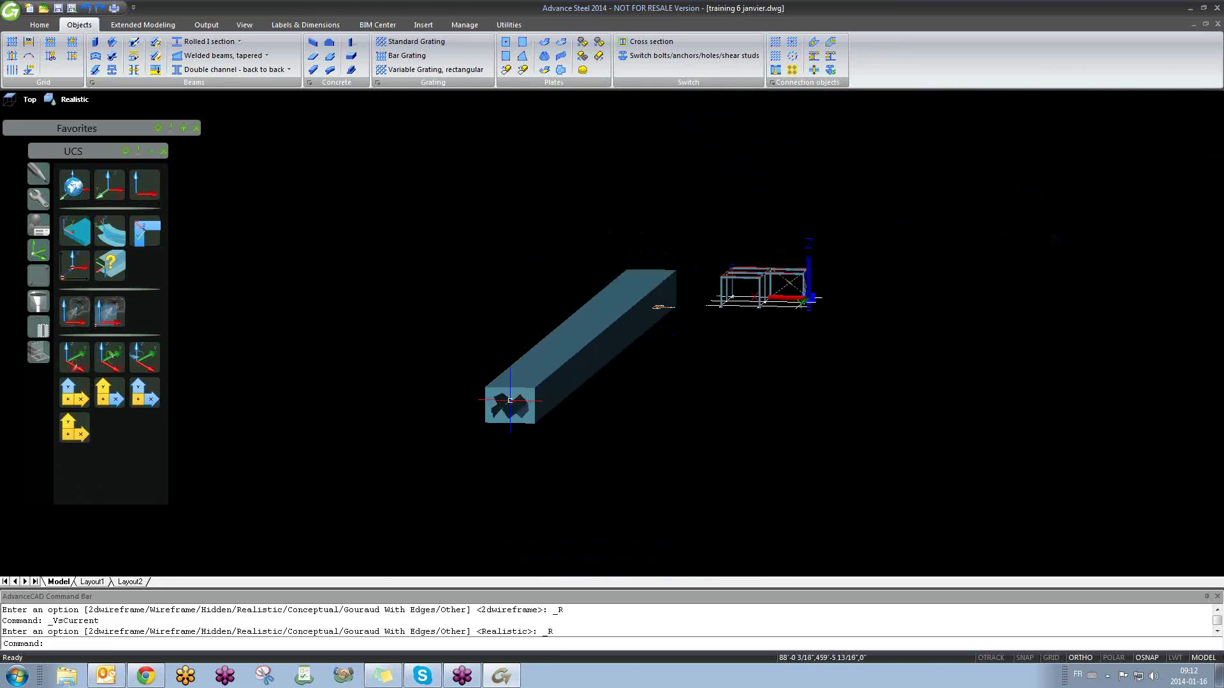
scroll(510, 401, up, 3)
click(405, 281)
click(404, 320)
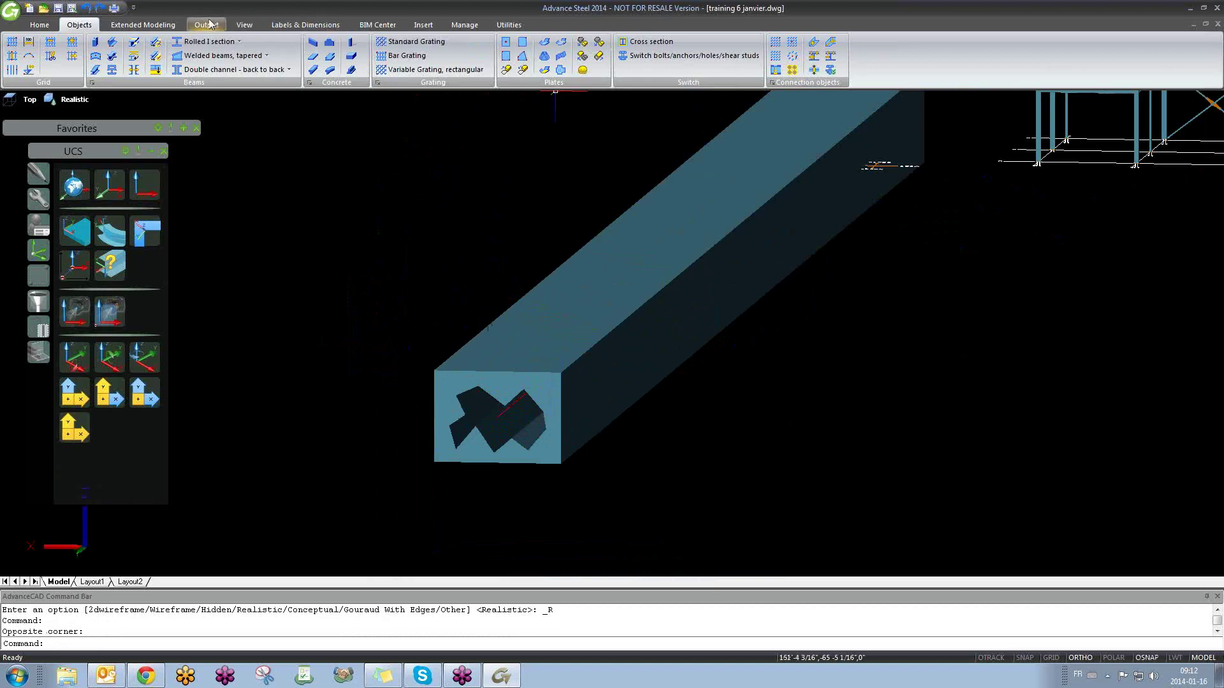
click(341, 269)
click(249, 353)
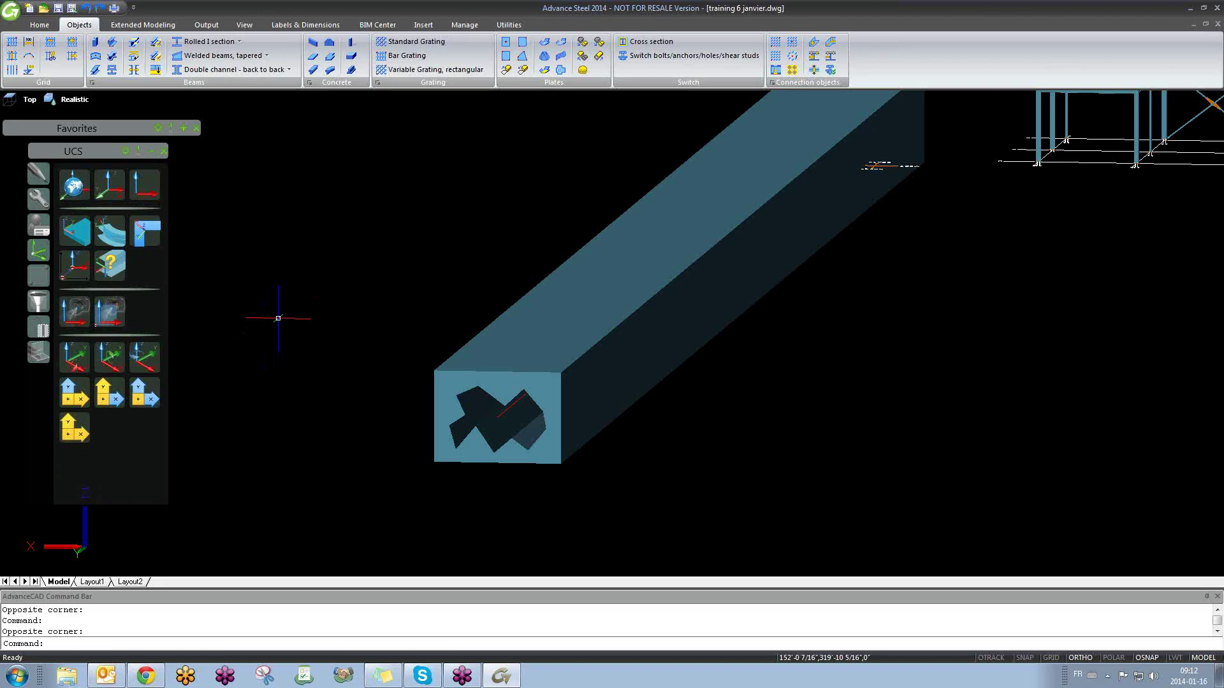
click(996, 247)
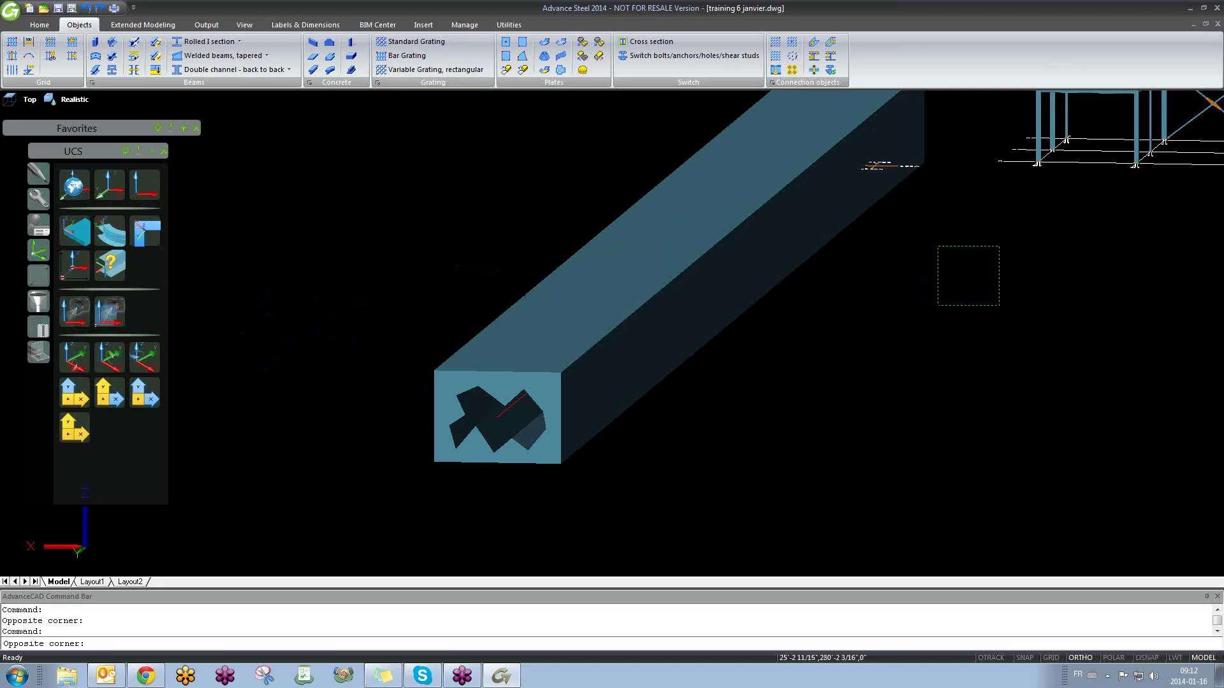
click(906, 307)
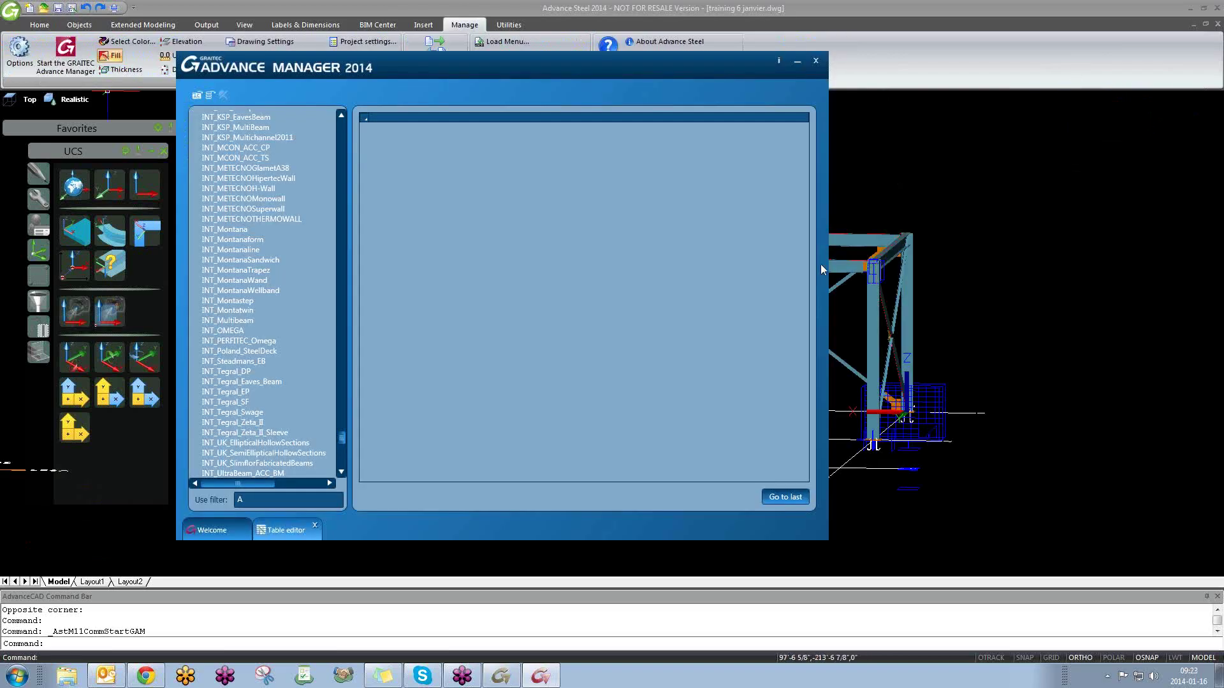
Step: Close and restart the GRAITEC Advance Manager, and open the Table editor from its settings
click(815, 61)
click(386, 155)
click(251, 215)
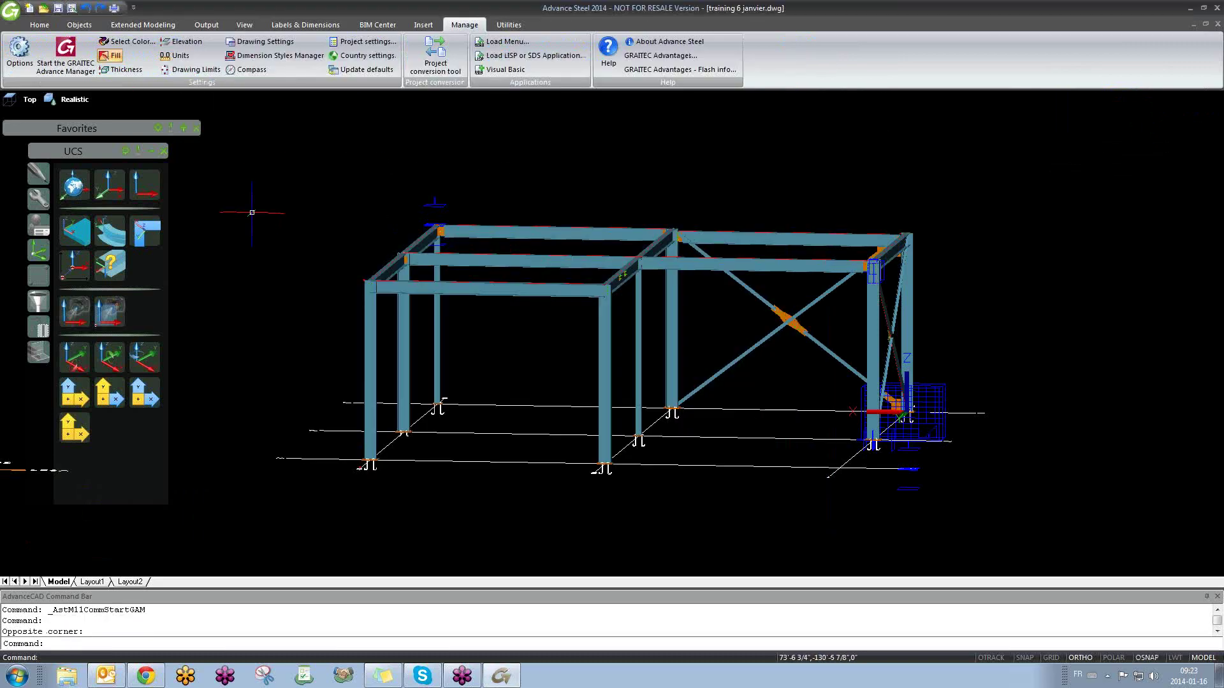
click(66, 45)
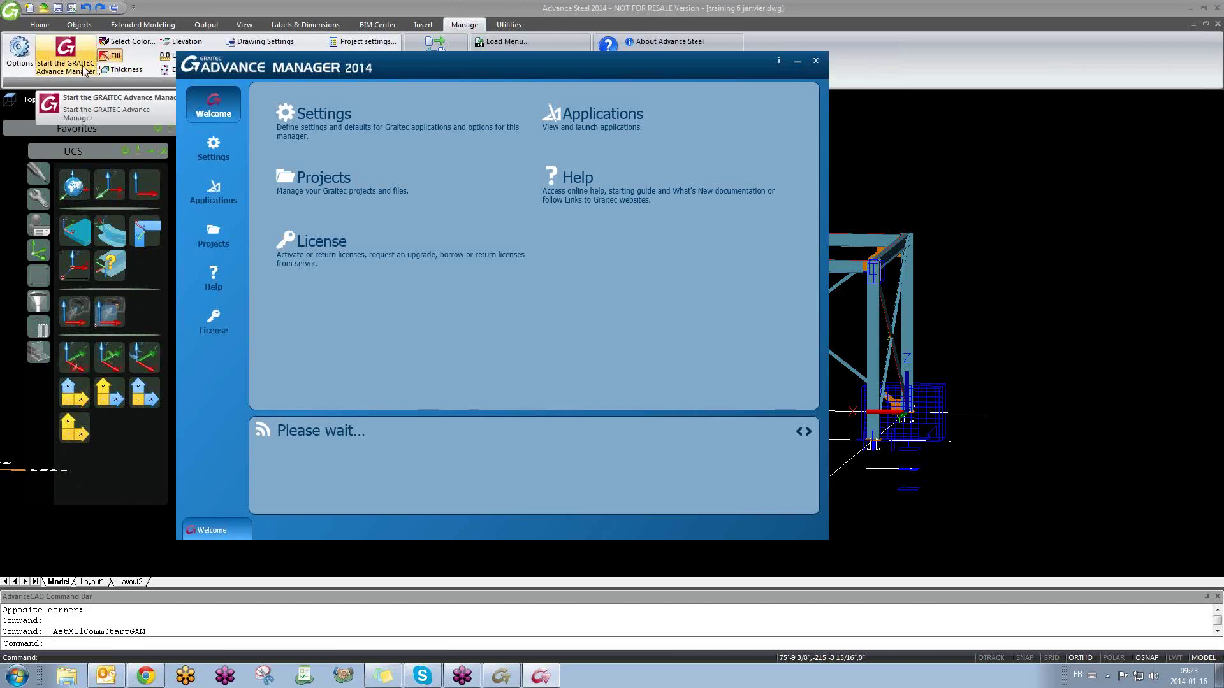
click(332, 113)
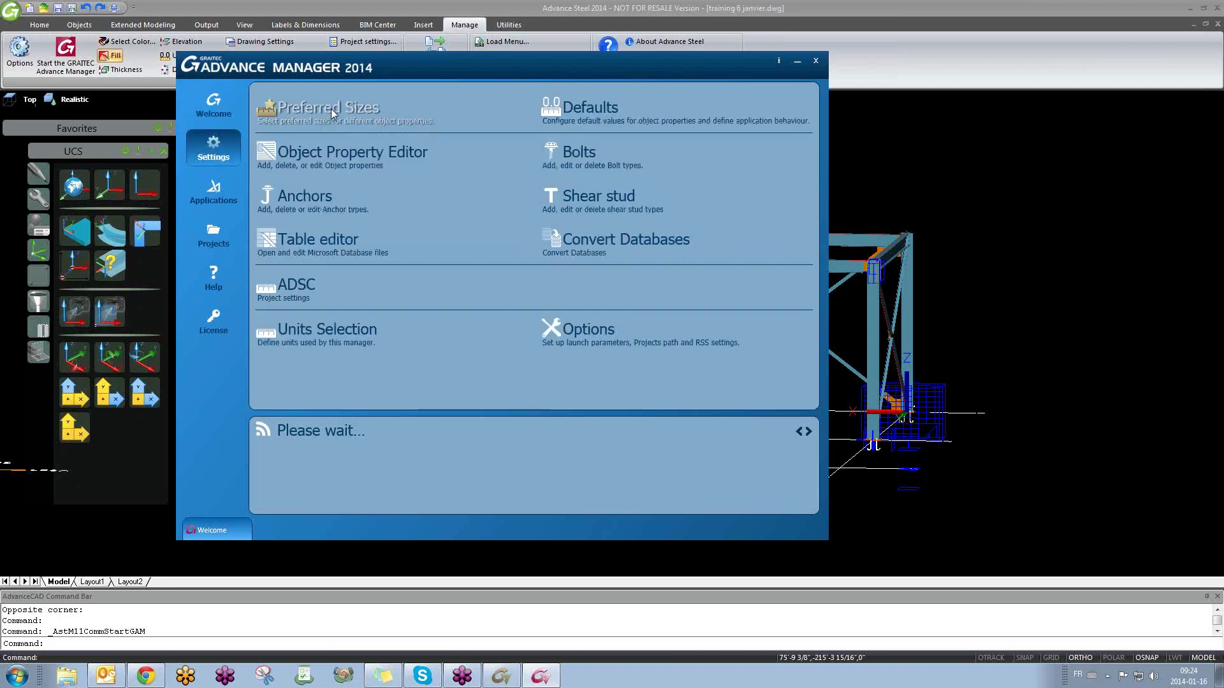
click(326, 245)
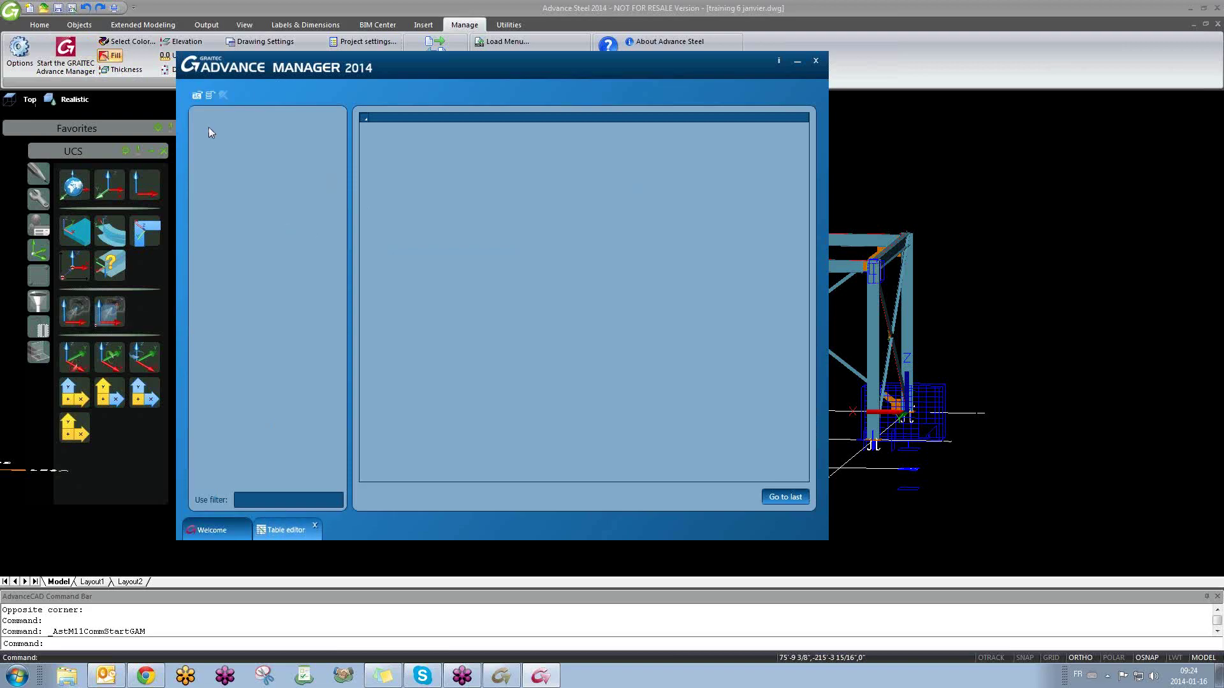
Step: Load the databases, filter the tables by AISC, and open EXT_AISC_W_Shapes under AstorProfiles
click(196, 96)
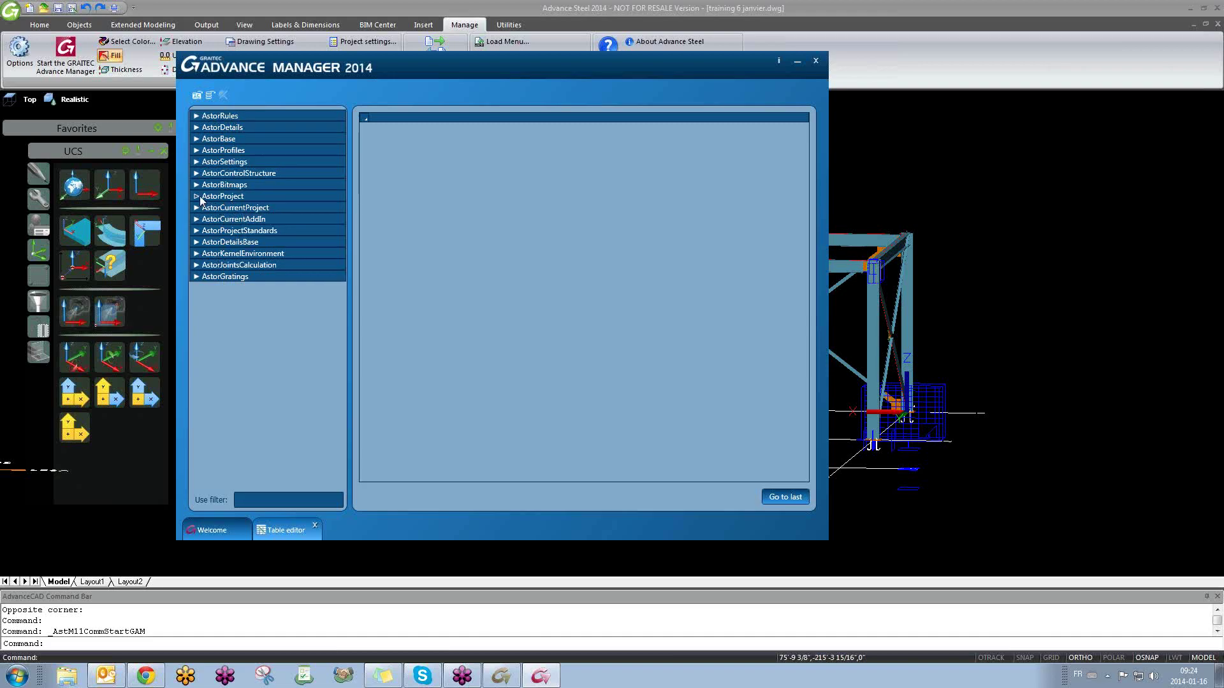
click(196, 151)
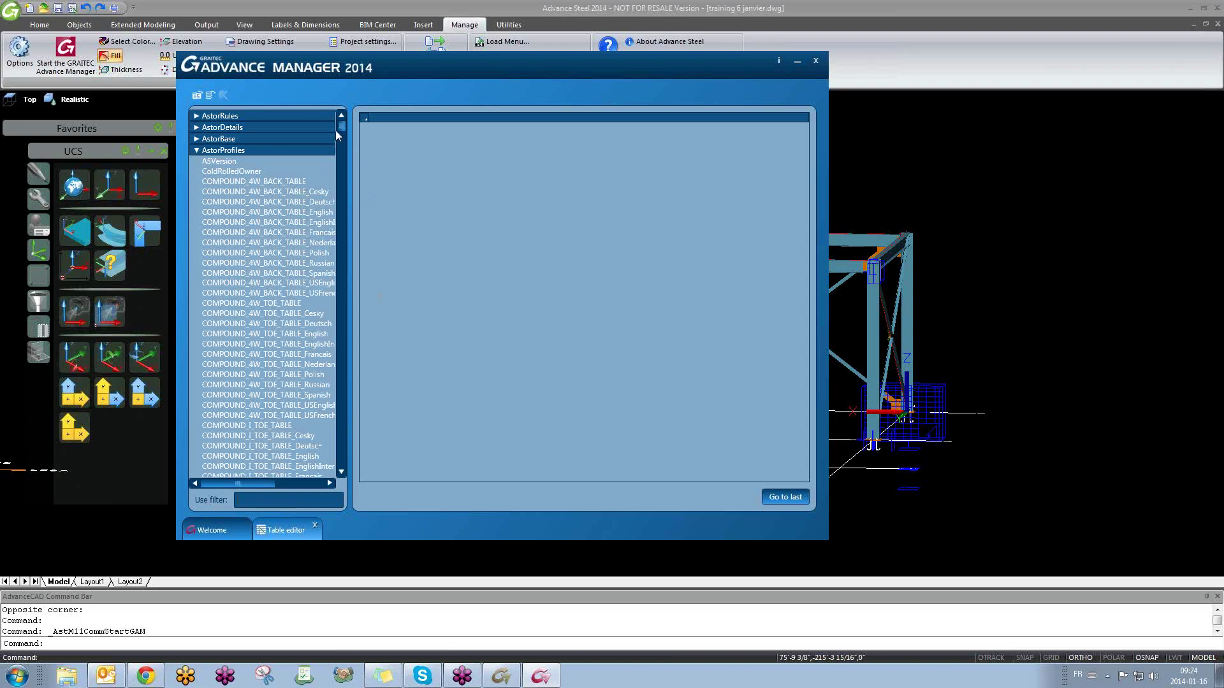
text(AISC)
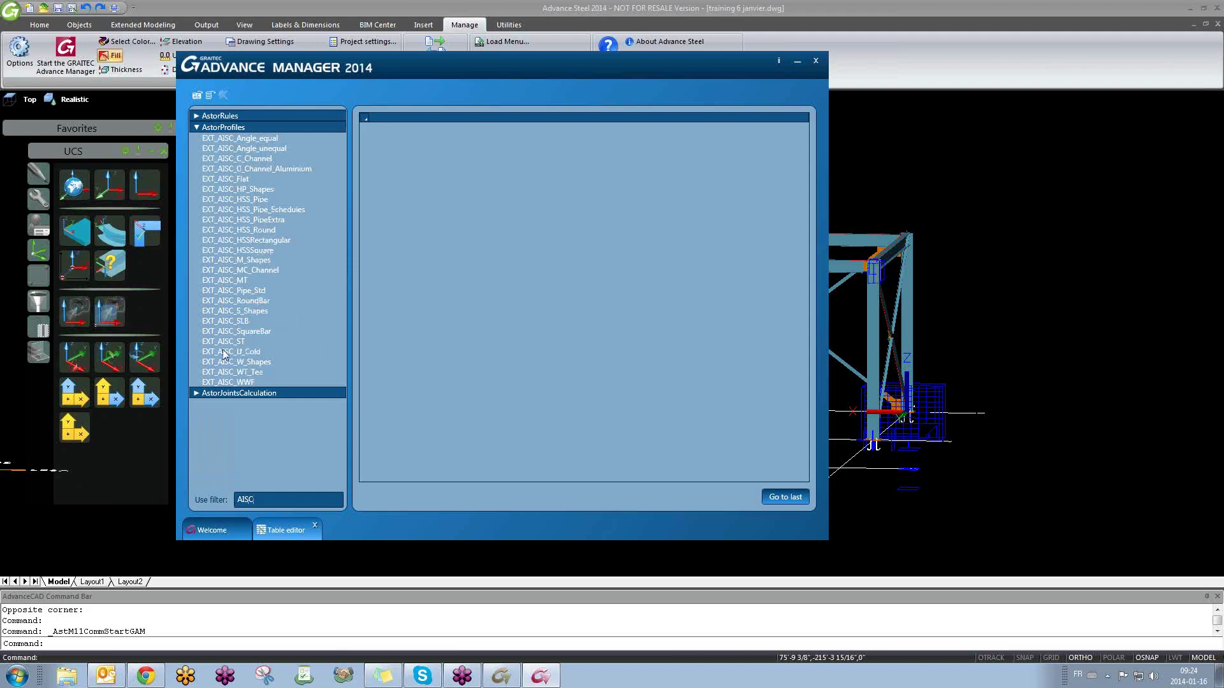
click(259, 364)
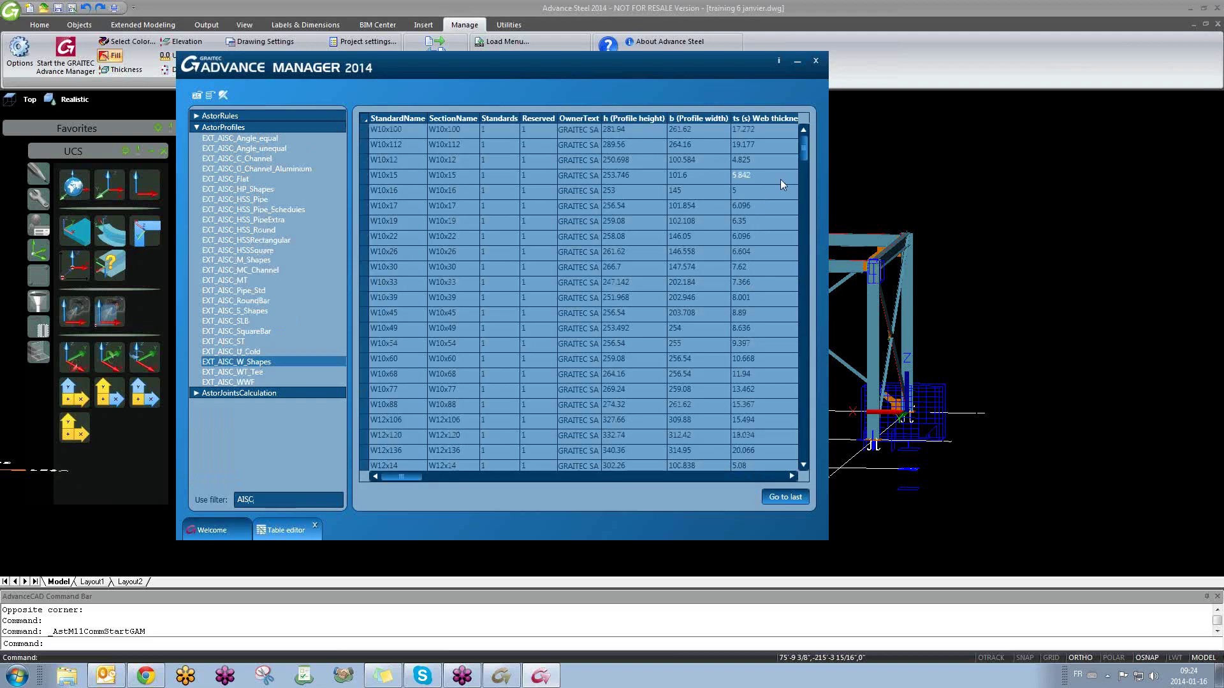
Step: Add a new row at the end of the W shapes table and fill in its StandardName and SectionName
click(783, 496)
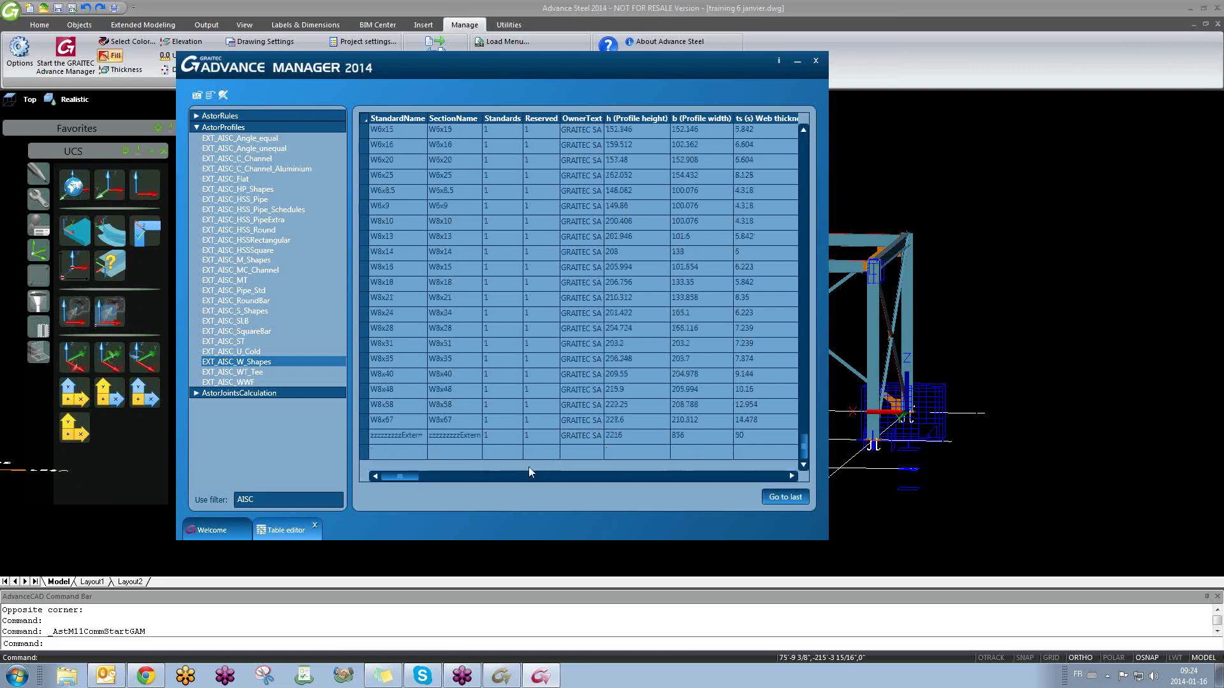
click(400, 453)
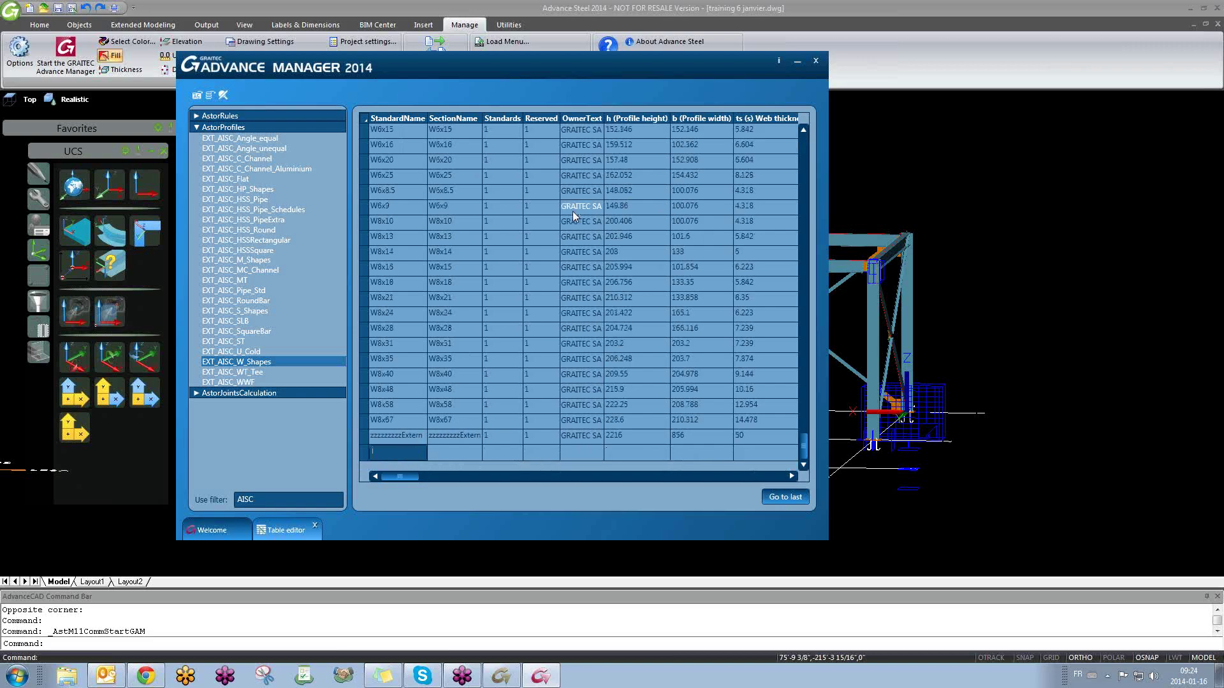
text(HAMZA)
click(451, 456)
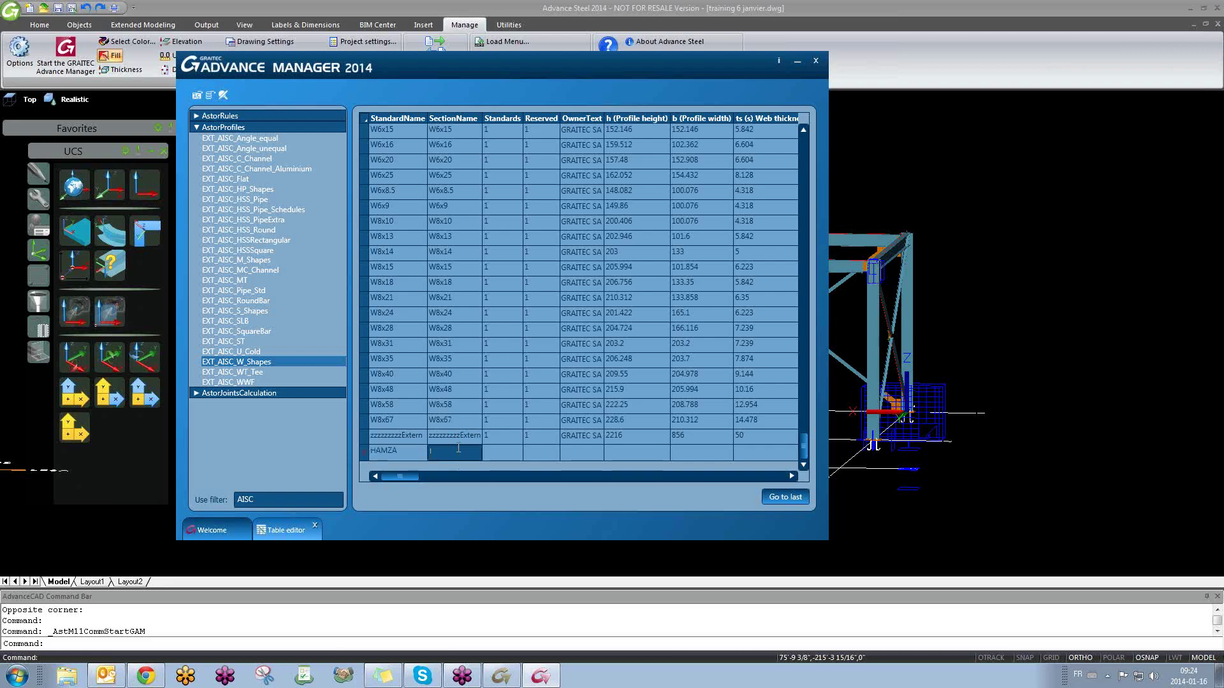
text(HAMZAAA)
Step: Set Standards and Reserved to 1 for the new profile row and open its OwnerText choices
click(497, 454)
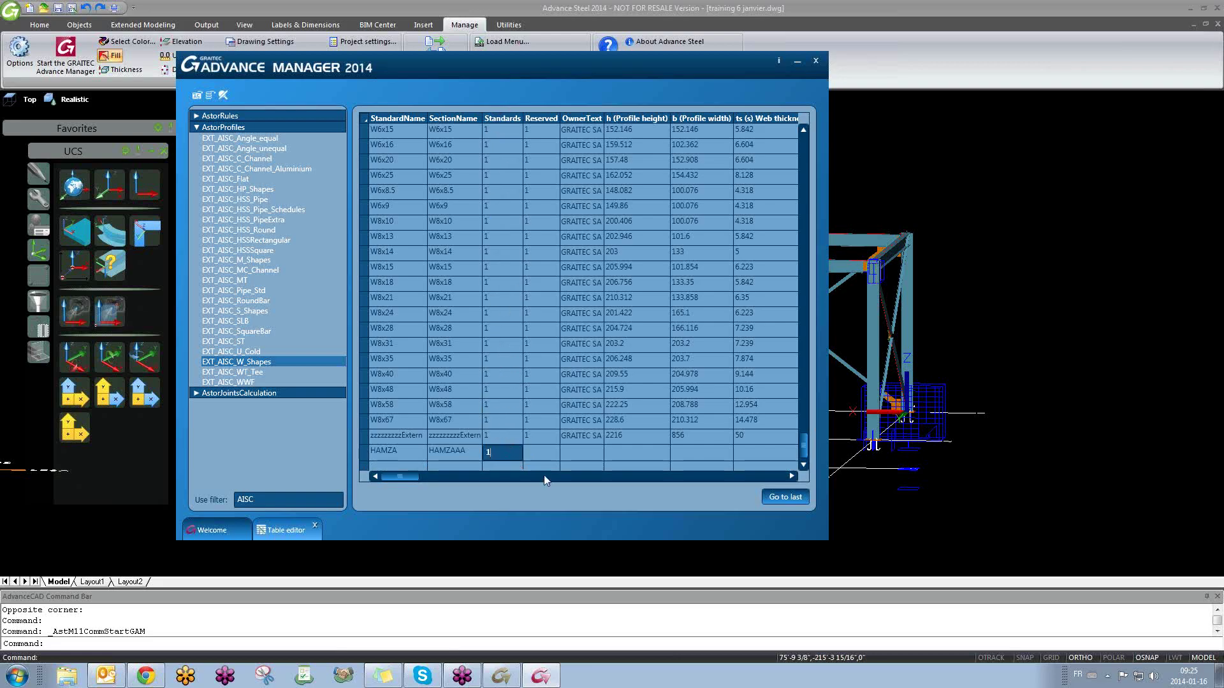
click(539, 454)
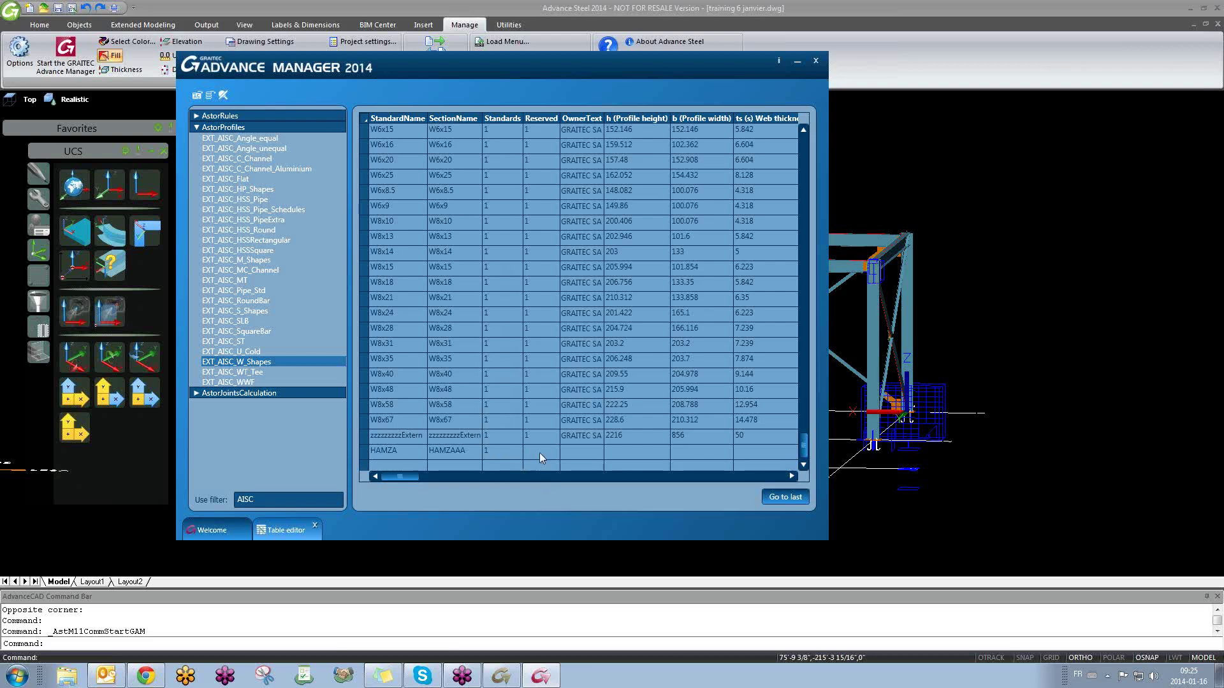
click(594, 454)
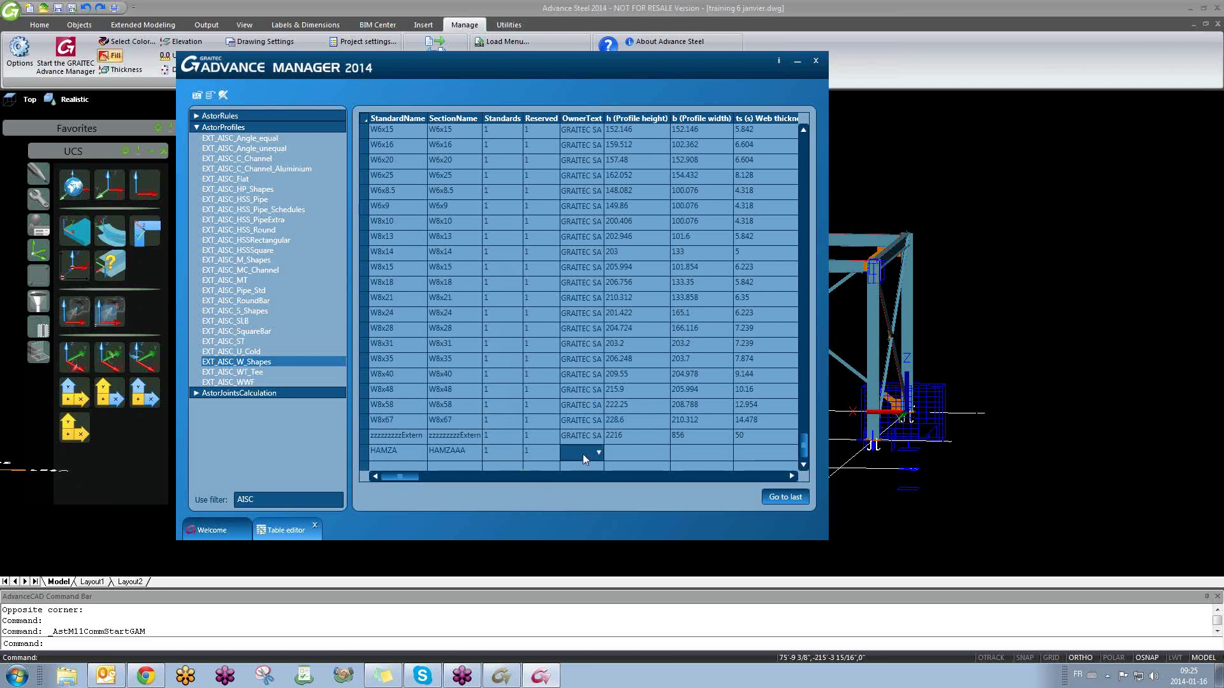
click(599, 451)
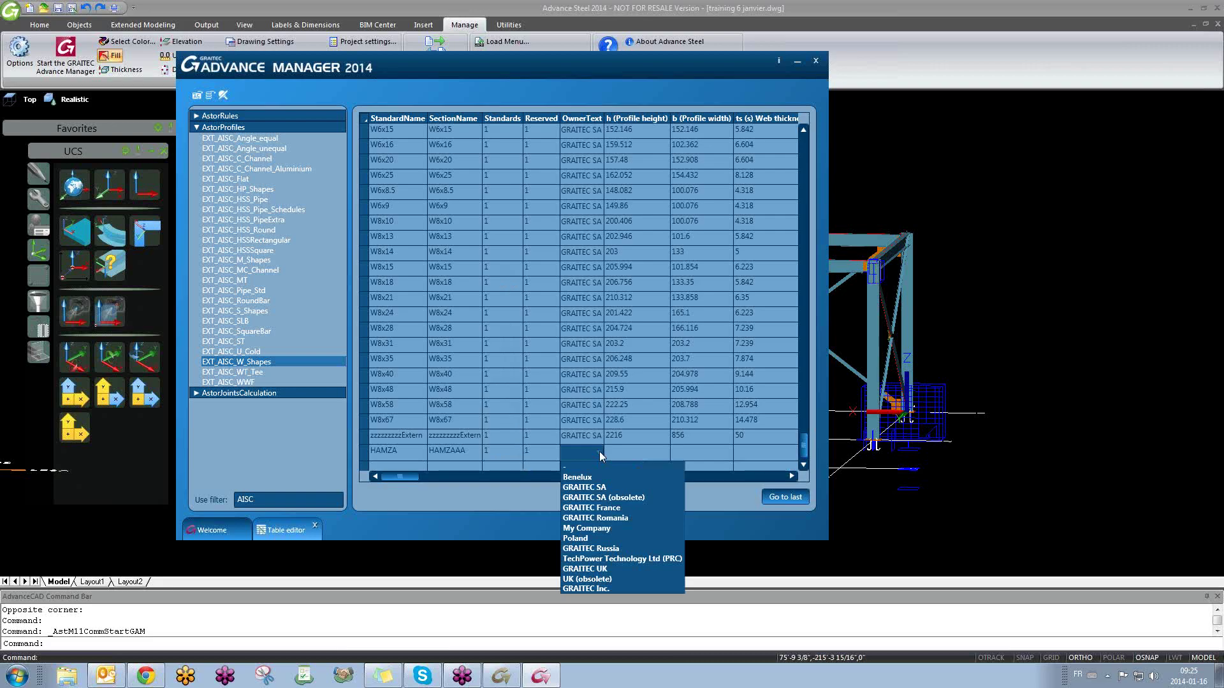
Step: Set the new W-shape row's owner text to GRAITEC SA and its profile height to 150
click(594, 488)
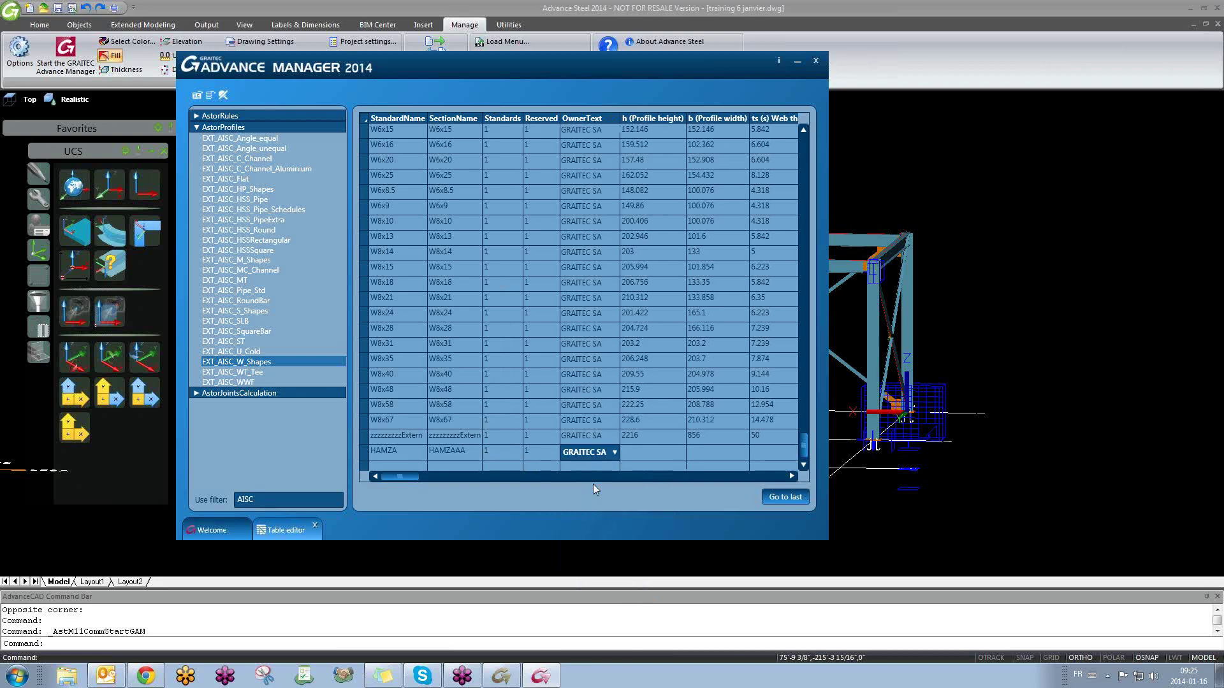
click(638, 450)
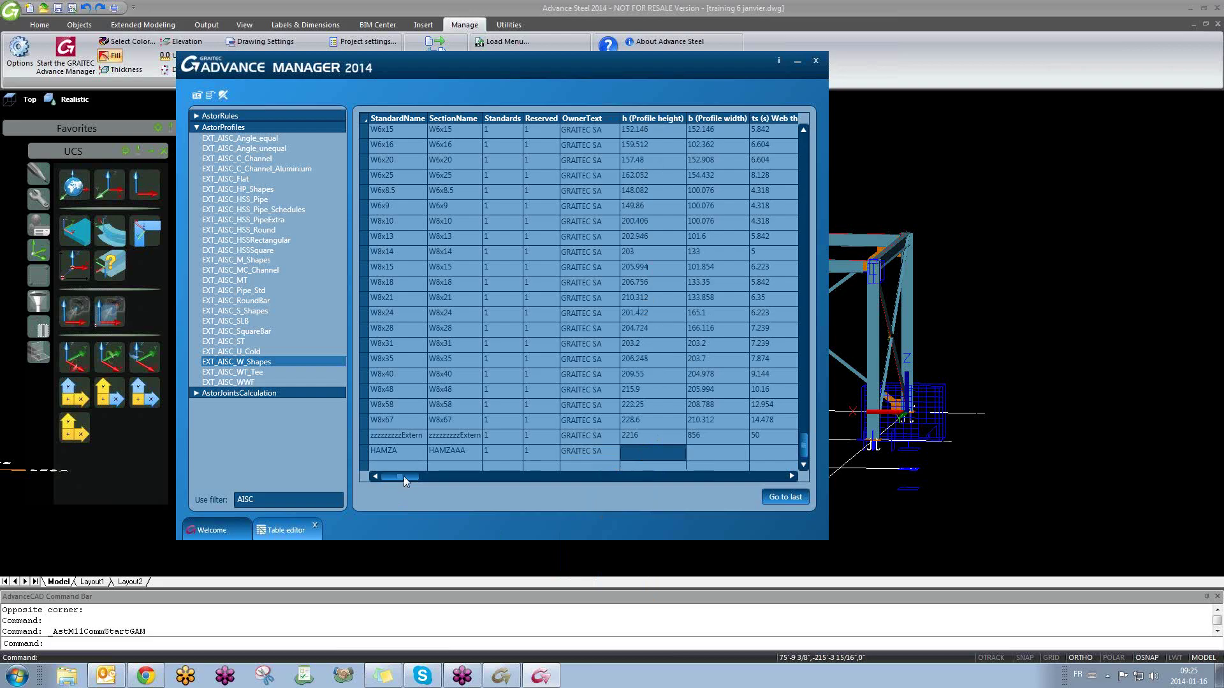
drag(404, 476, 418, 477)
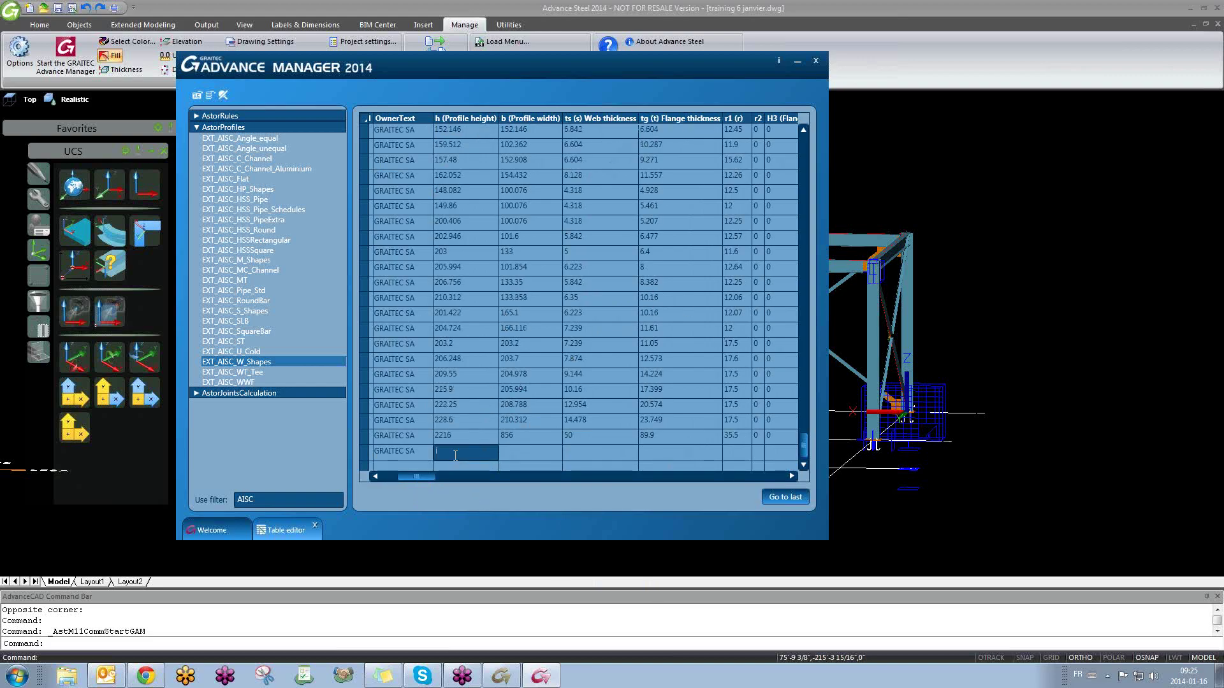
key(Escape)
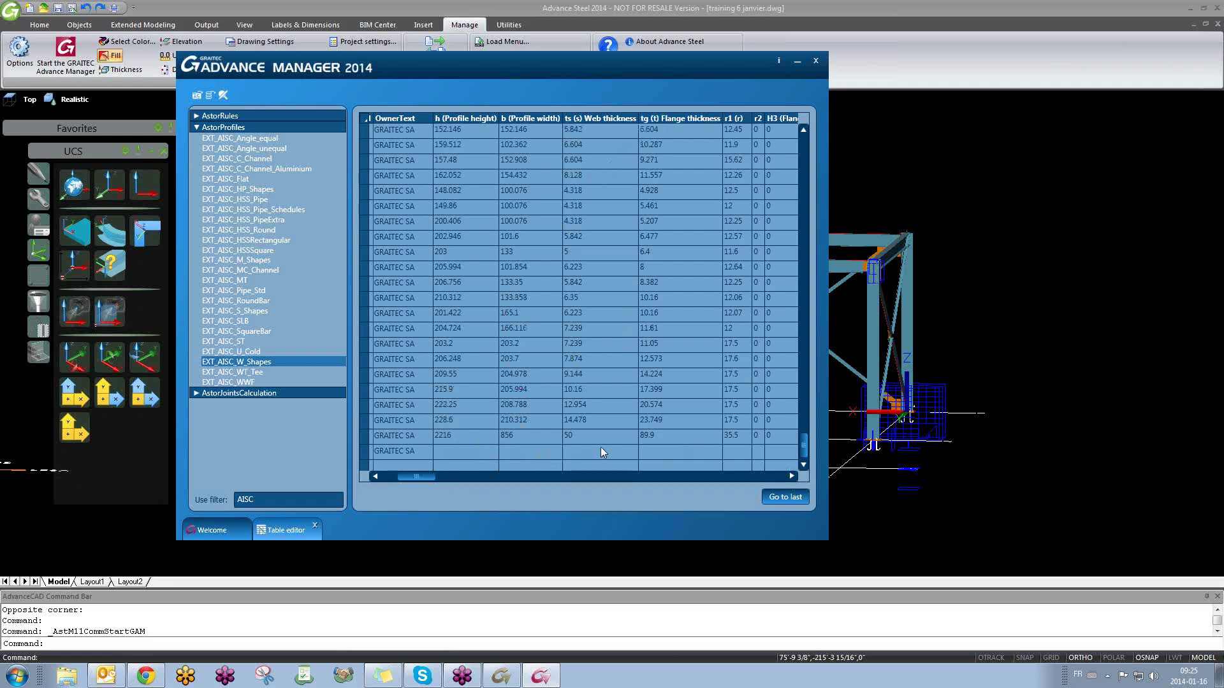
double_click(446, 455)
text(150)
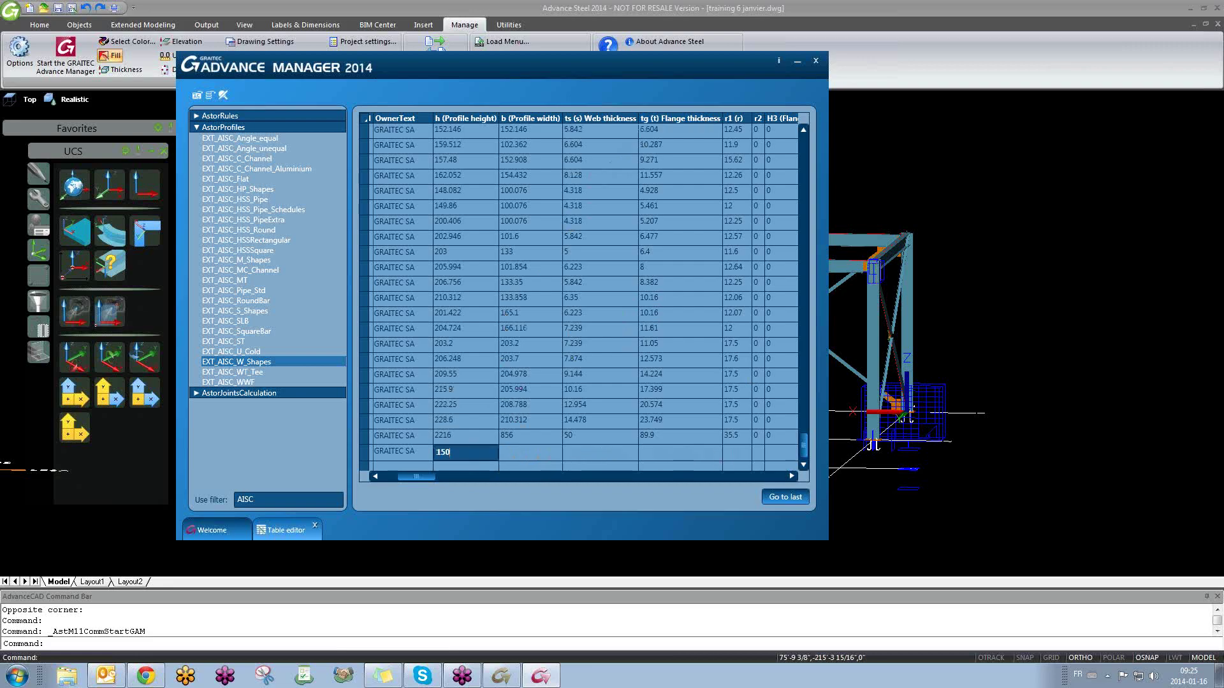
key(Tab)
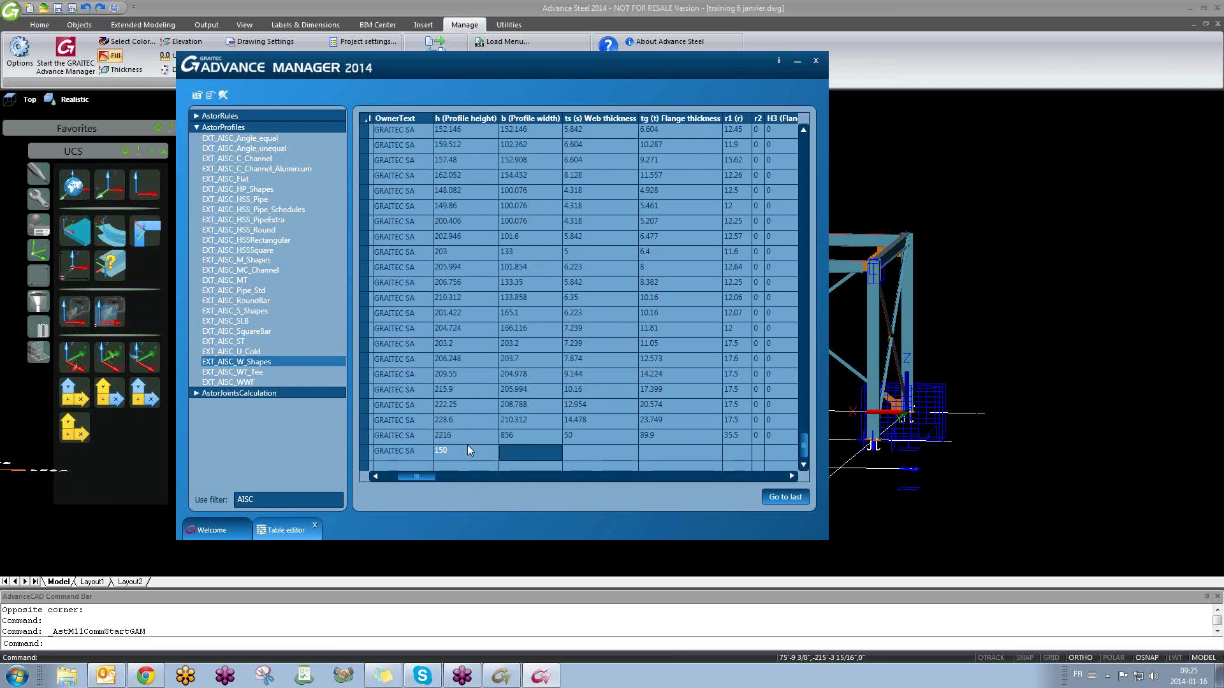
Step: Enter a profile width of 80, web thickness of 20 and flange thickness of 25 for the new W-shape row
text(80)
key(Tab)
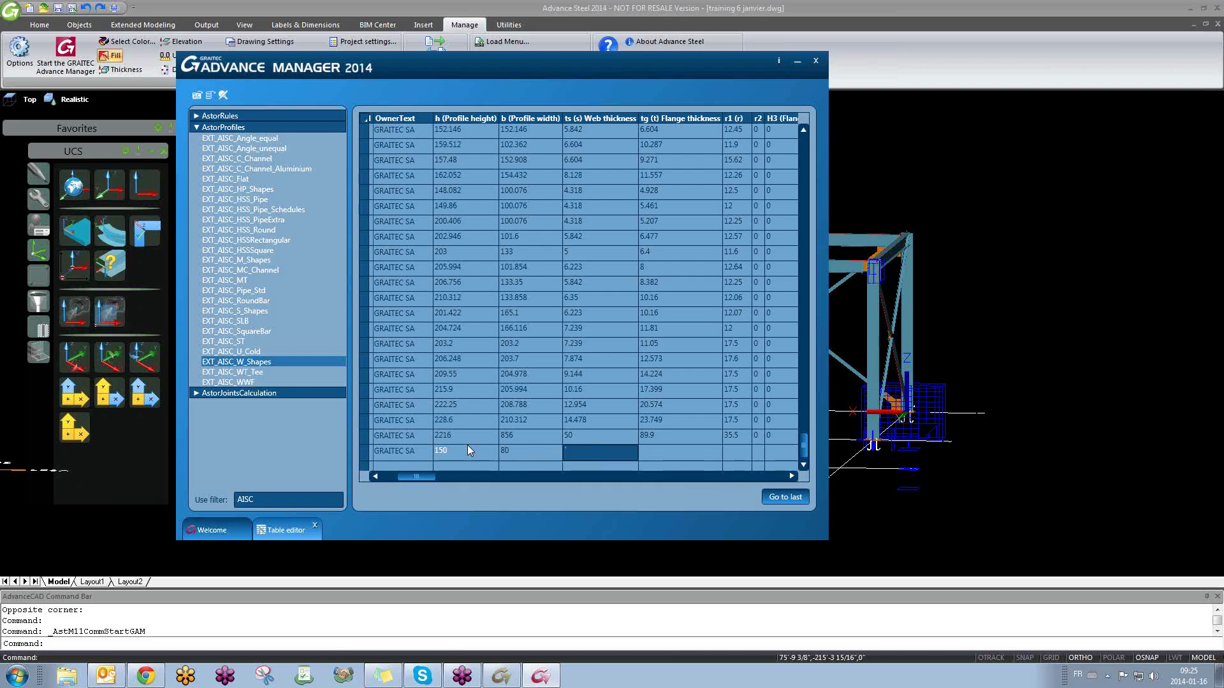
text(20)
key(Tab)
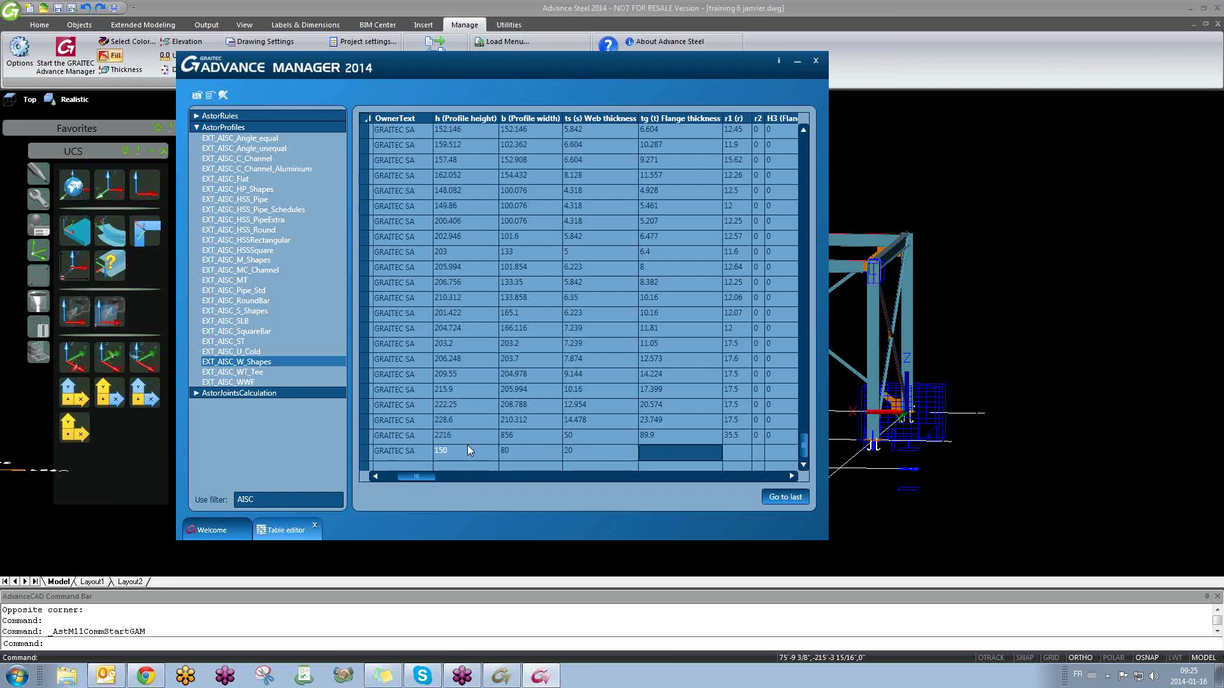
text(25)
key(Tab)
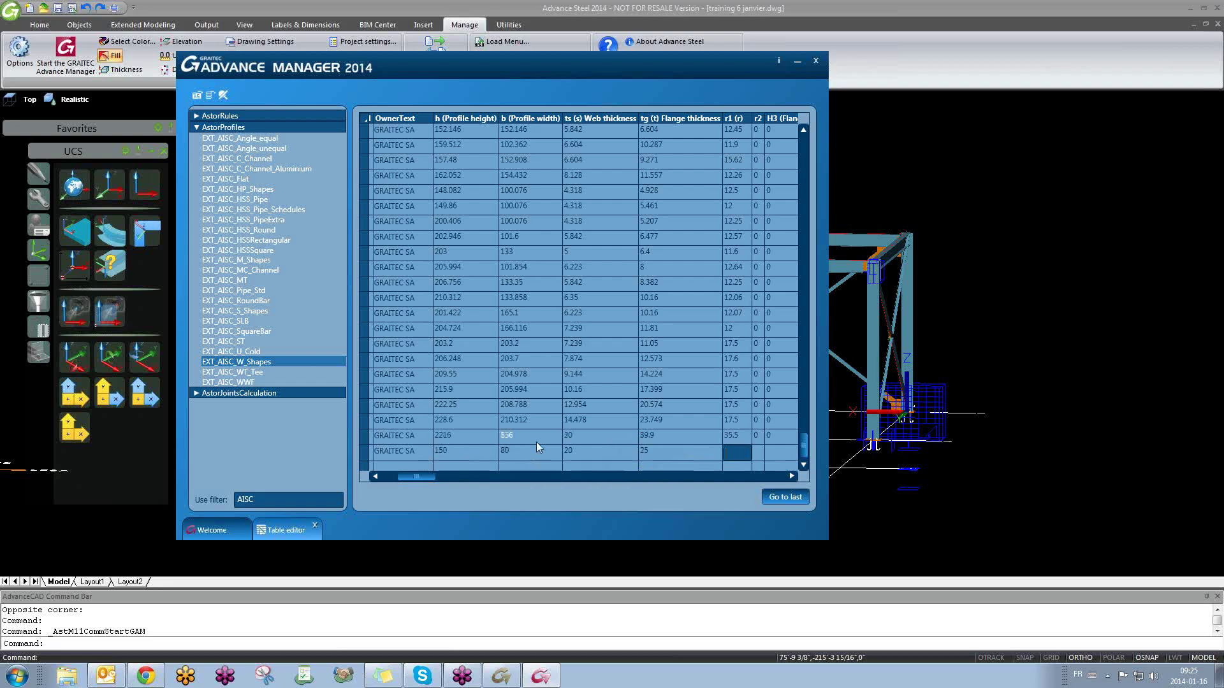
Step: Commit the new profile row by moving to the empty row below it in the W-shapes table
click(774, 452)
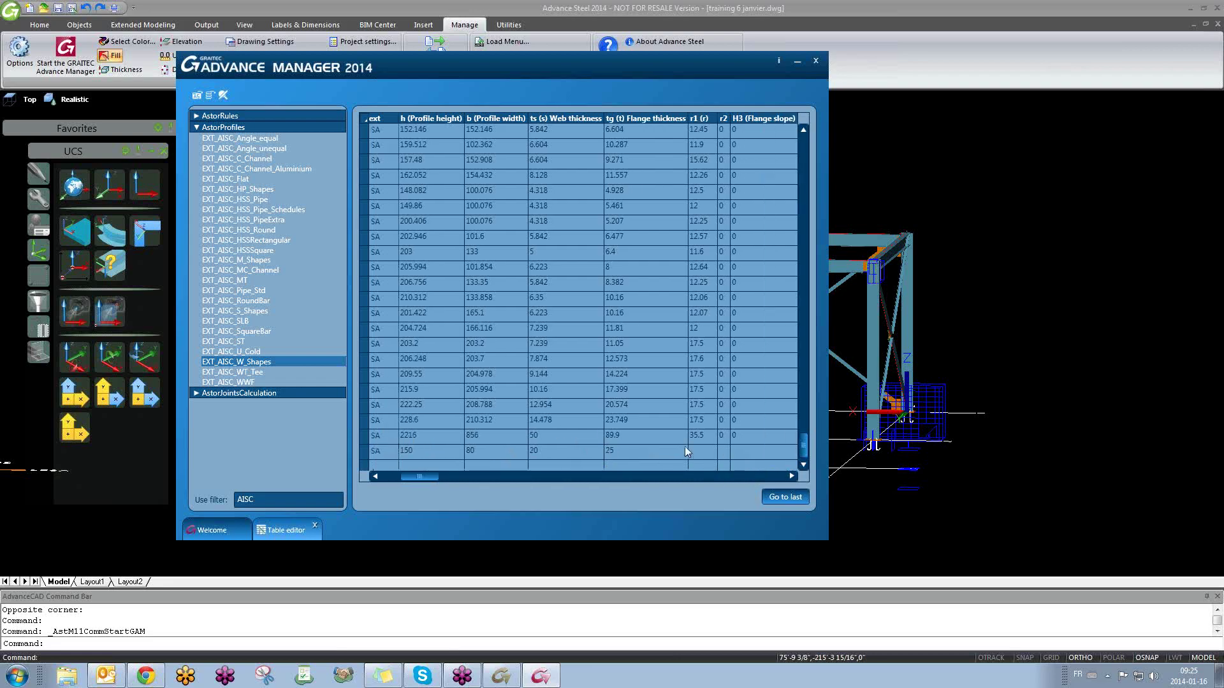
click(430, 460)
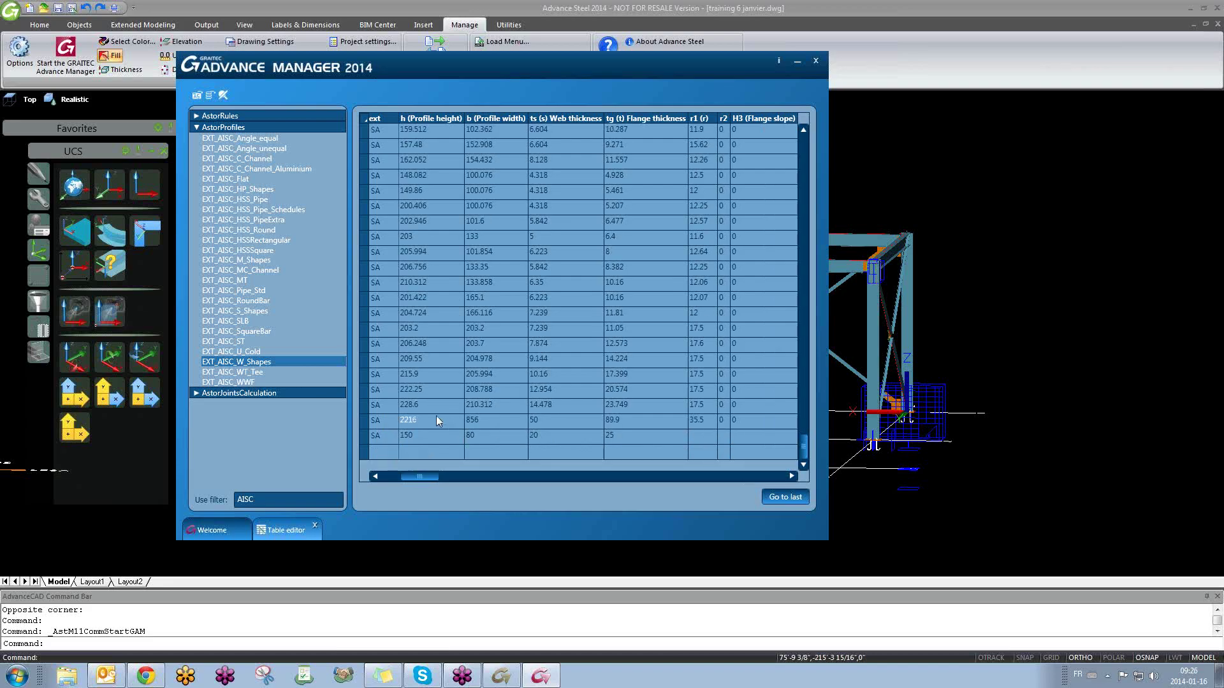
click(442, 454)
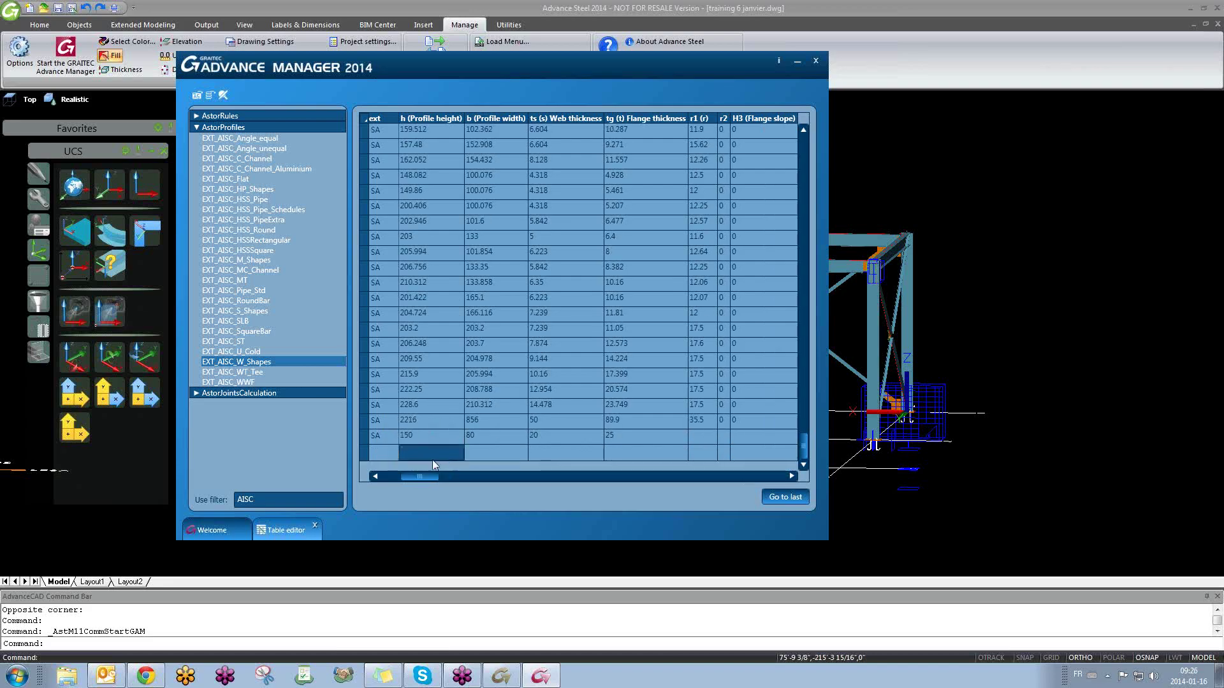
click(431, 459)
drag(430, 476, 395, 478)
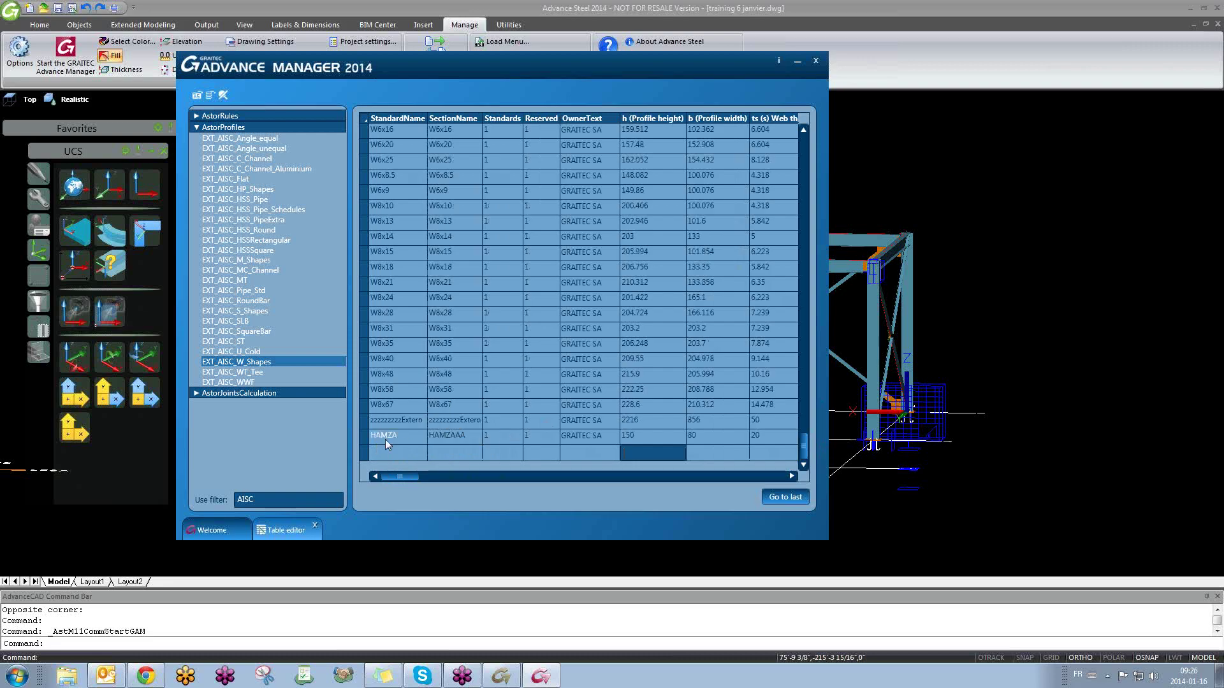
click(392, 457)
click(391, 457)
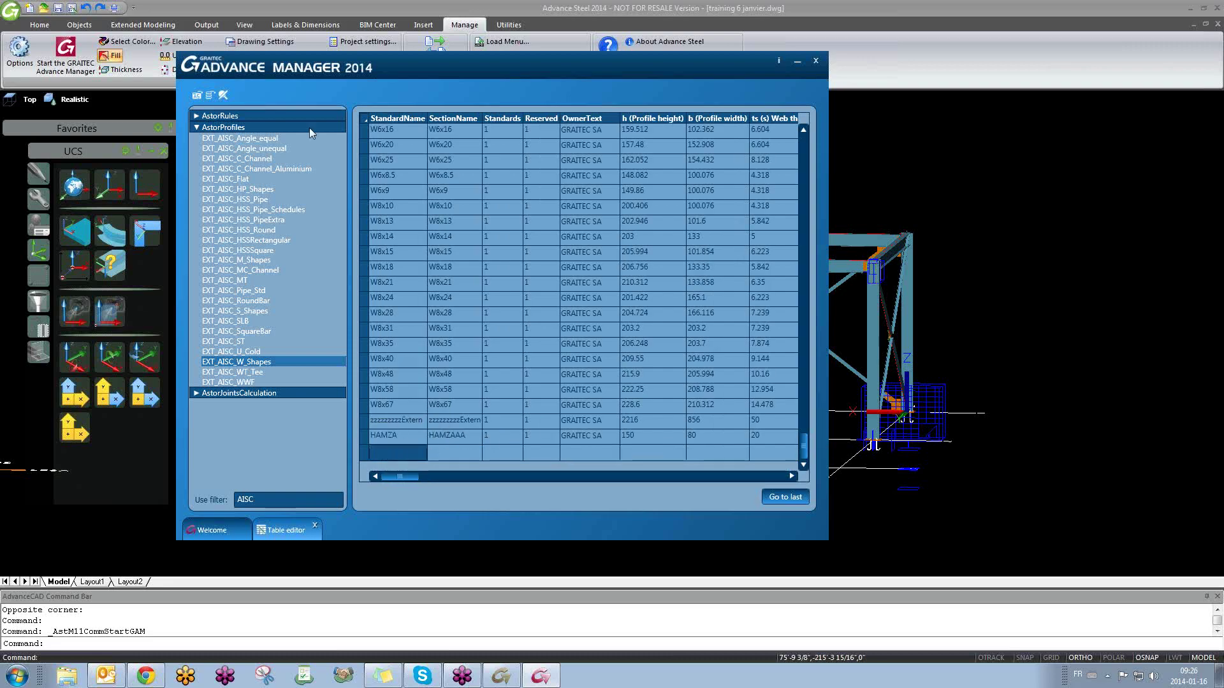
Step: Reload the EXT_AISC_W_Shapes table and go to its last rows to check the added profile
click(240, 352)
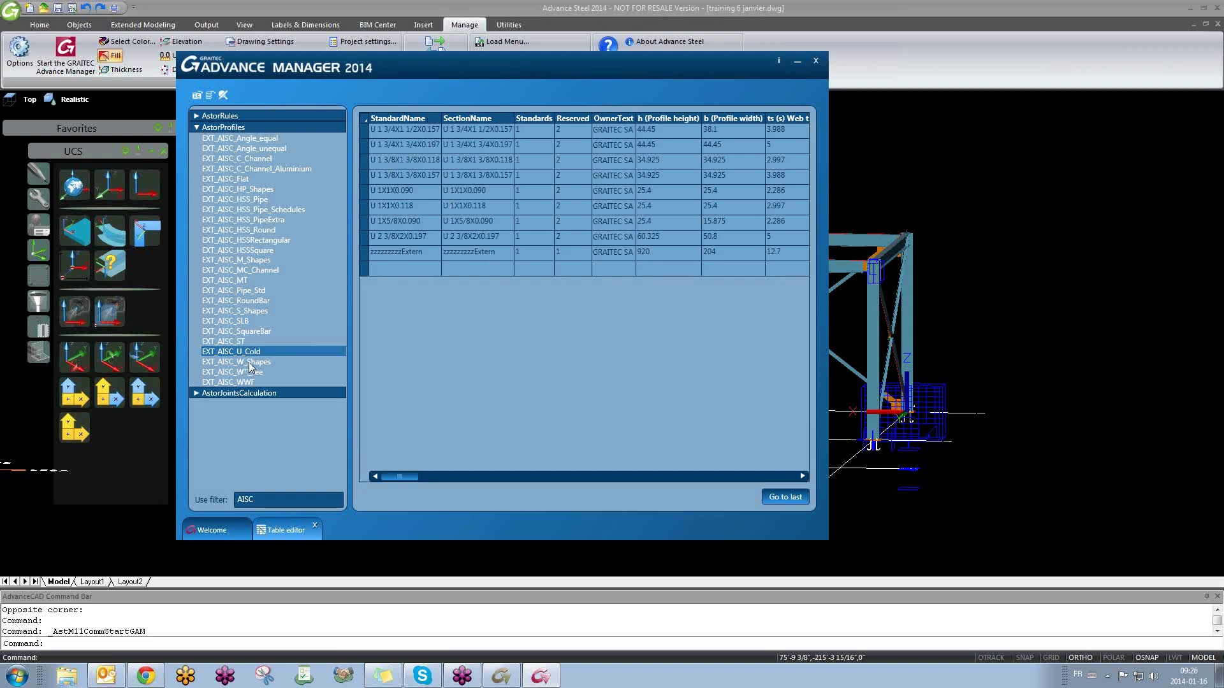
click(247, 363)
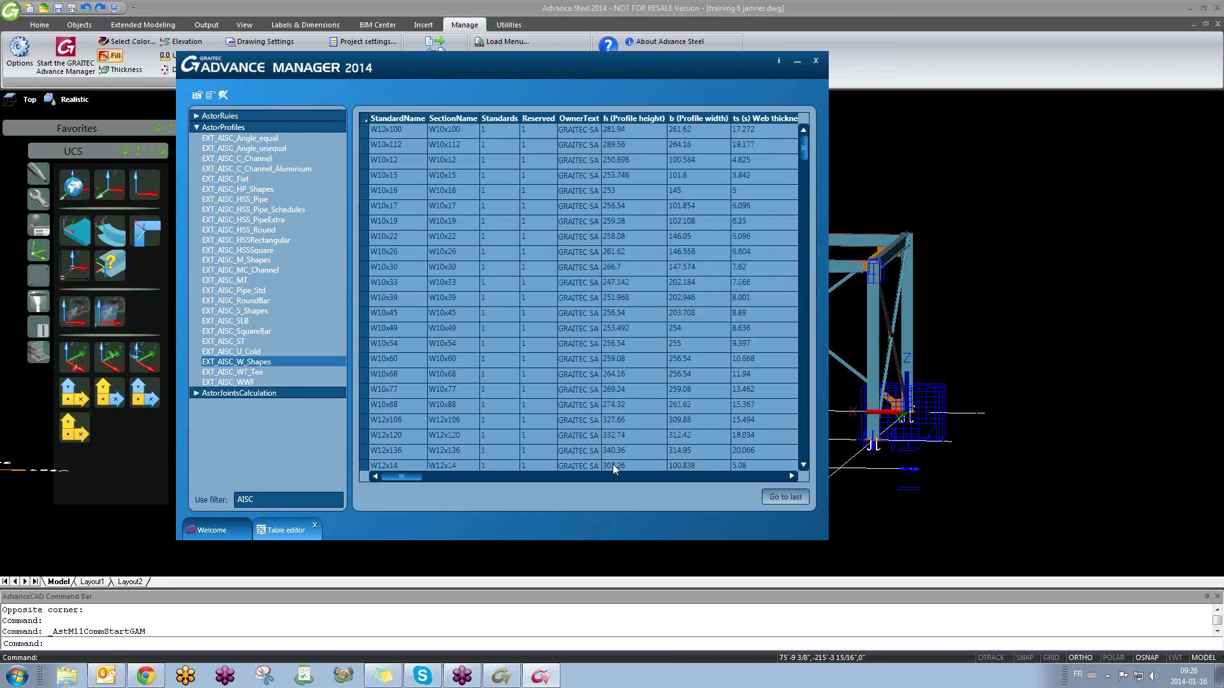
click(785, 497)
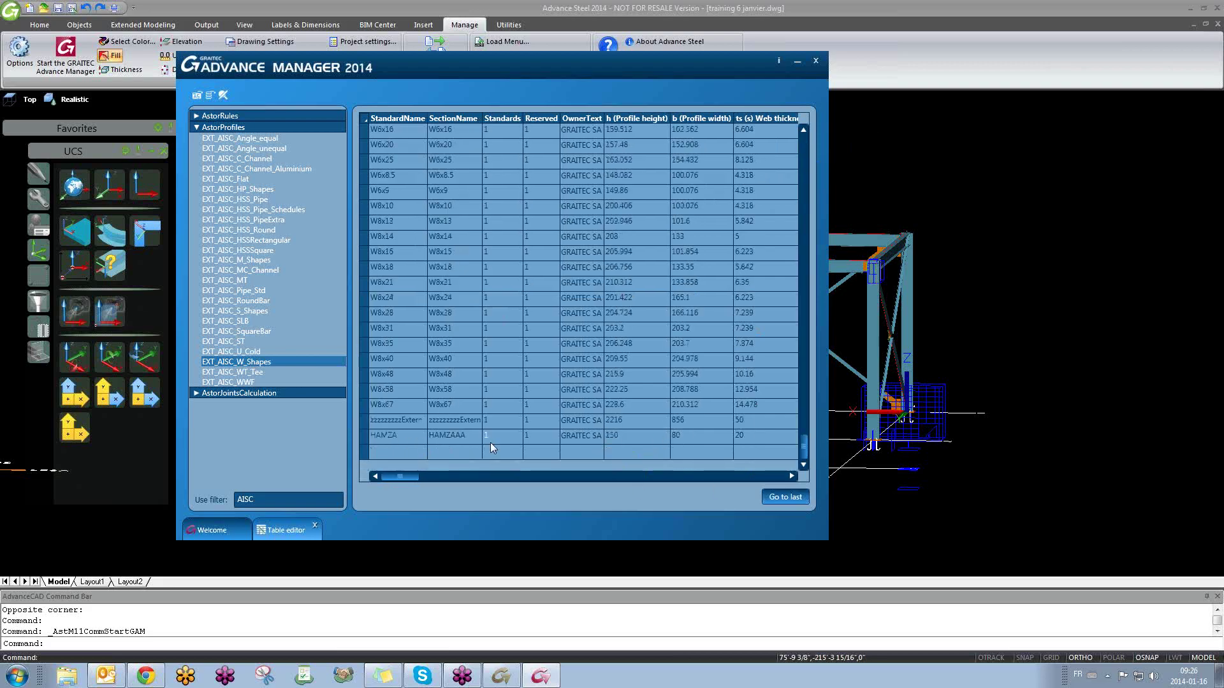
Step: Return to the Advance Steel model and update the defaults from the database
click(797, 62)
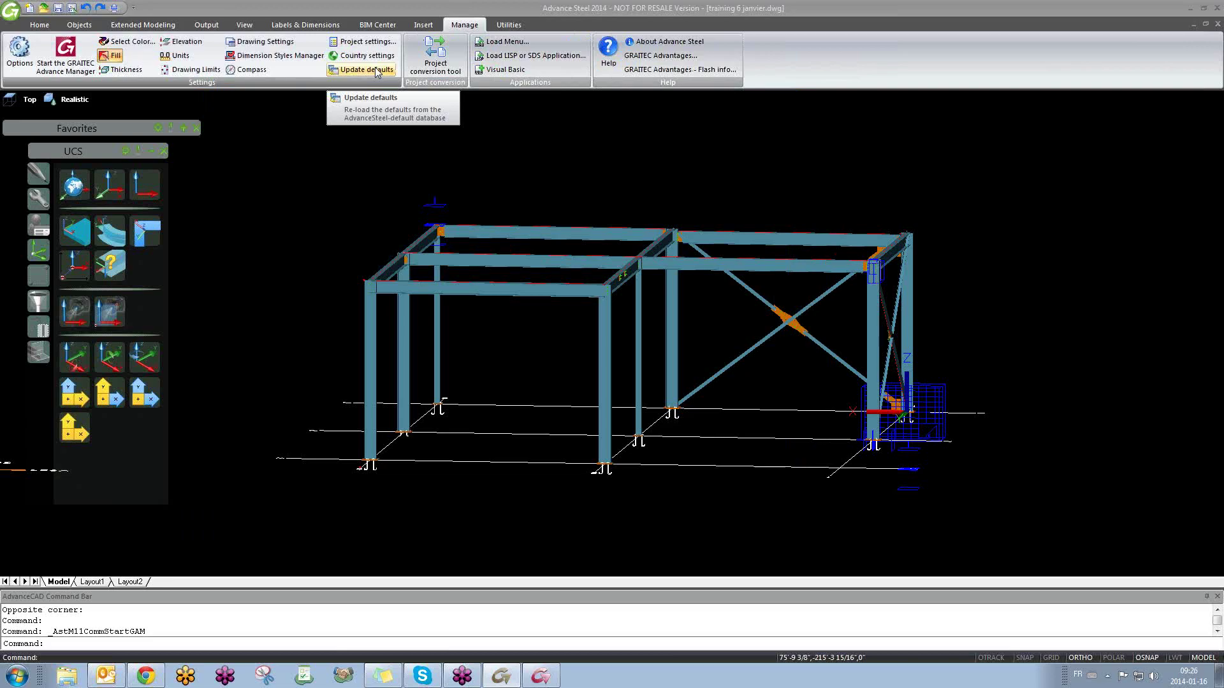
click(377, 70)
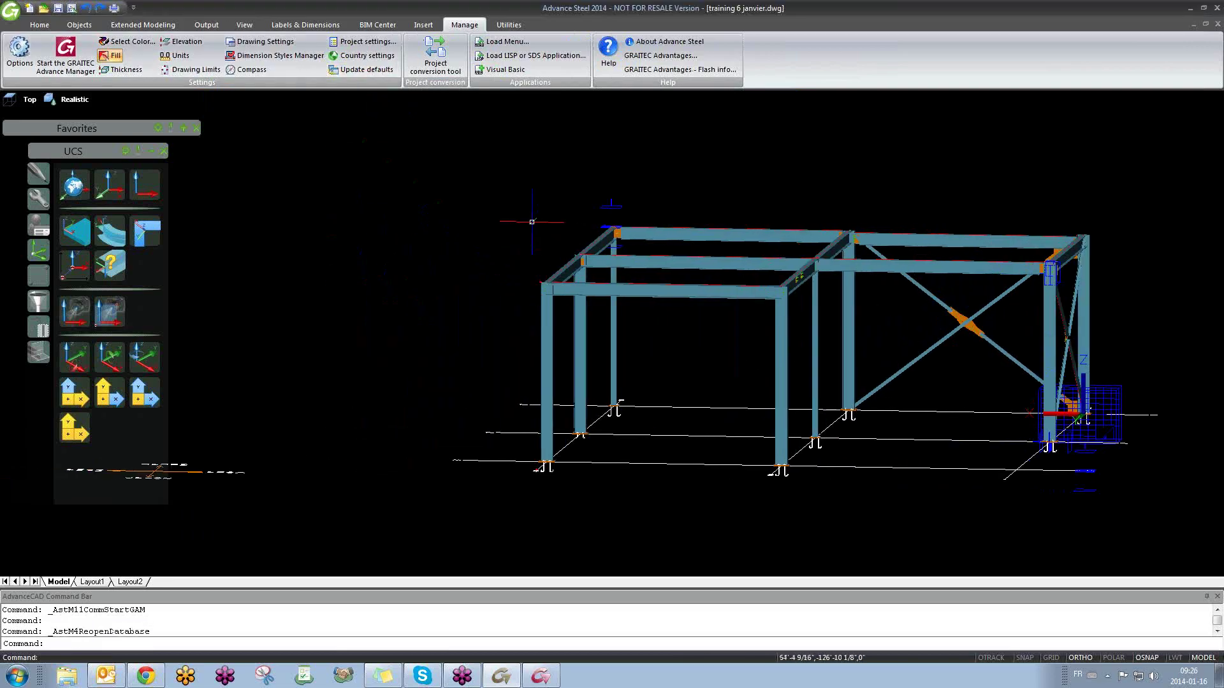
Step: Create a rolled I section beam in the empty space beside the steel frame
click(78, 24)
click(205, 41)
click(351, 387)
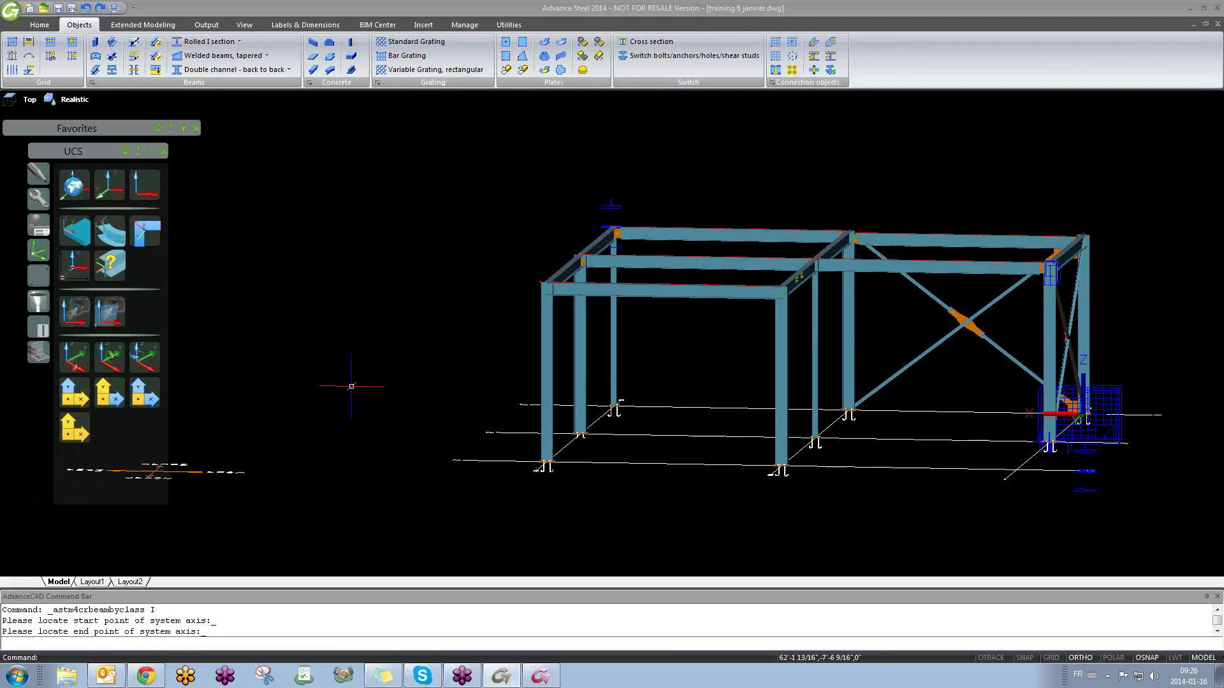
click(343, 390)
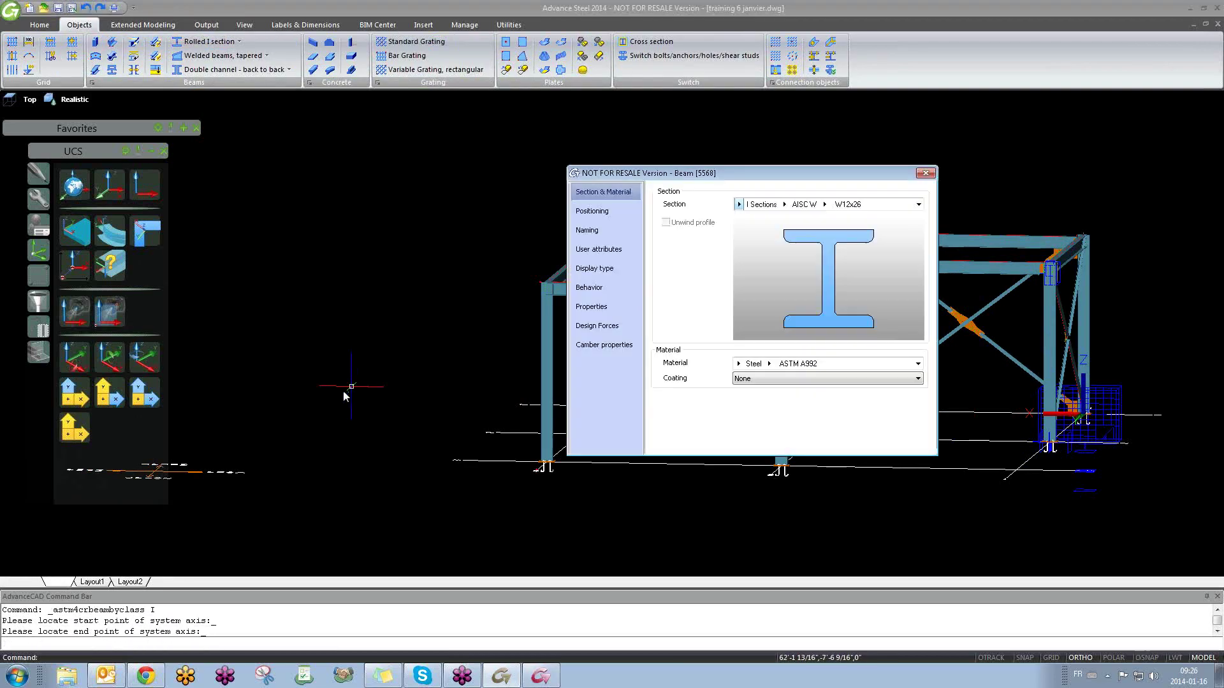
Step: Change the new beam's section to the newly added custom profile from the full AISC W size list
click(825, 207)
click(827, 208)
click(827, 206)
mouse_move(860, 261)
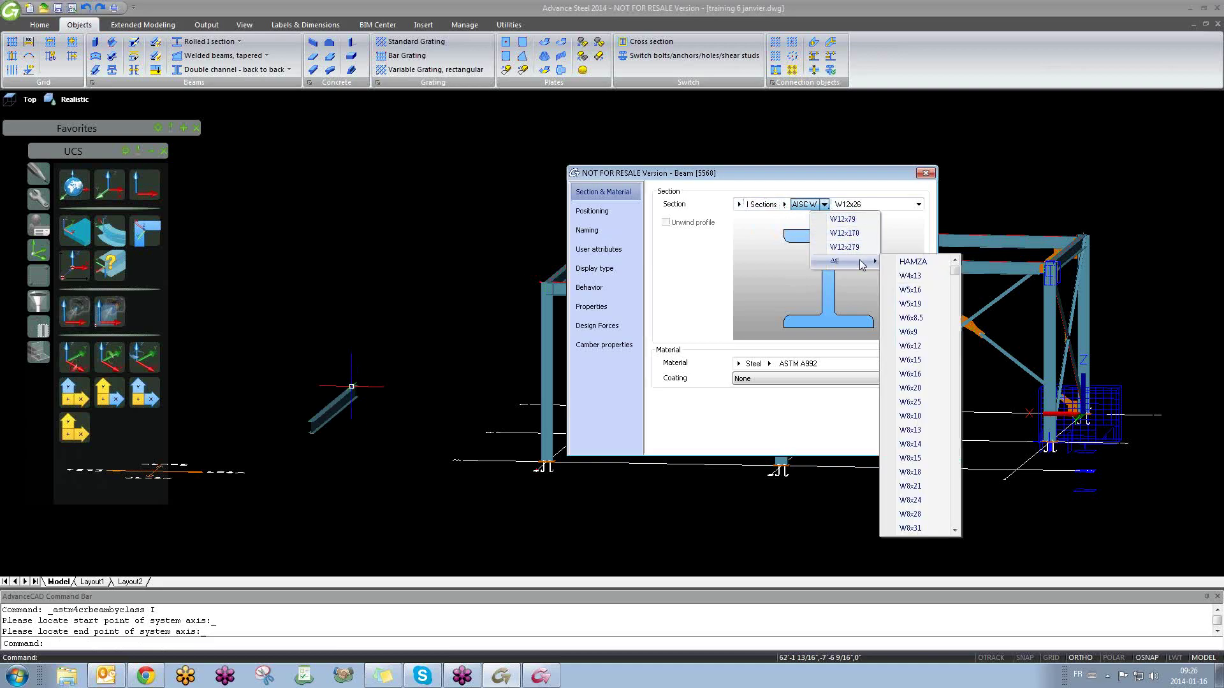
click(920, 265)
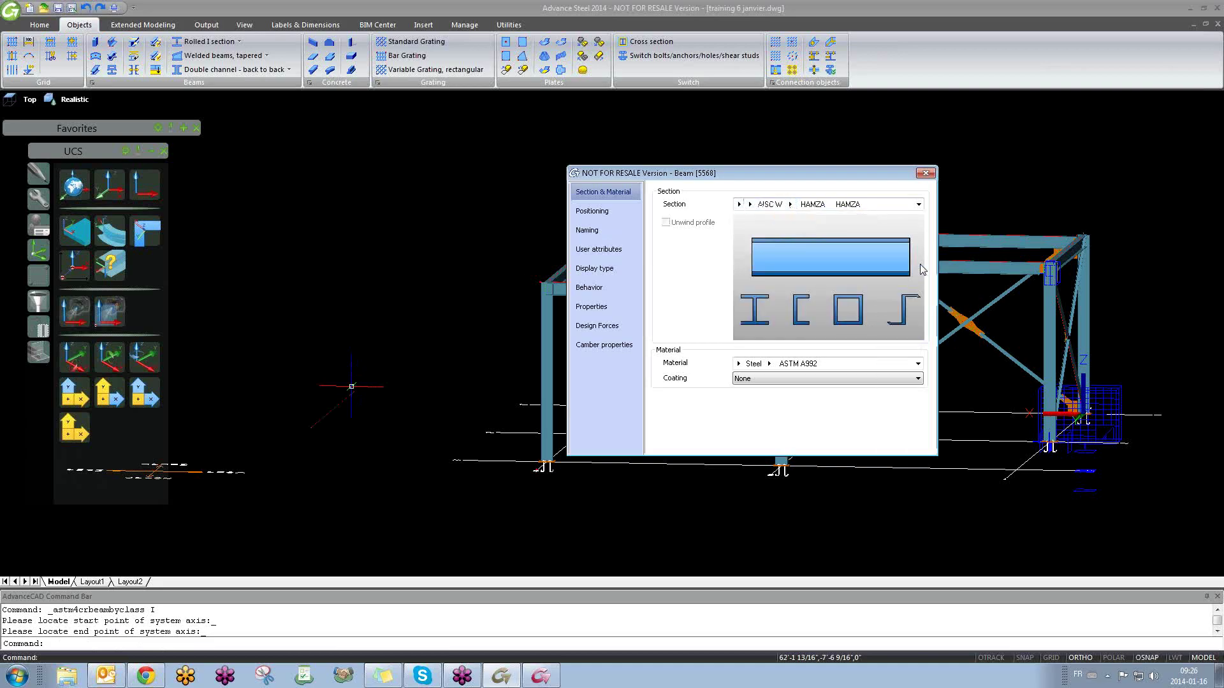
Step: Inspect the new beam's end in the model, and review the custom profile's columns in the Advance Manager table
scroll(447, 429, up, 10)
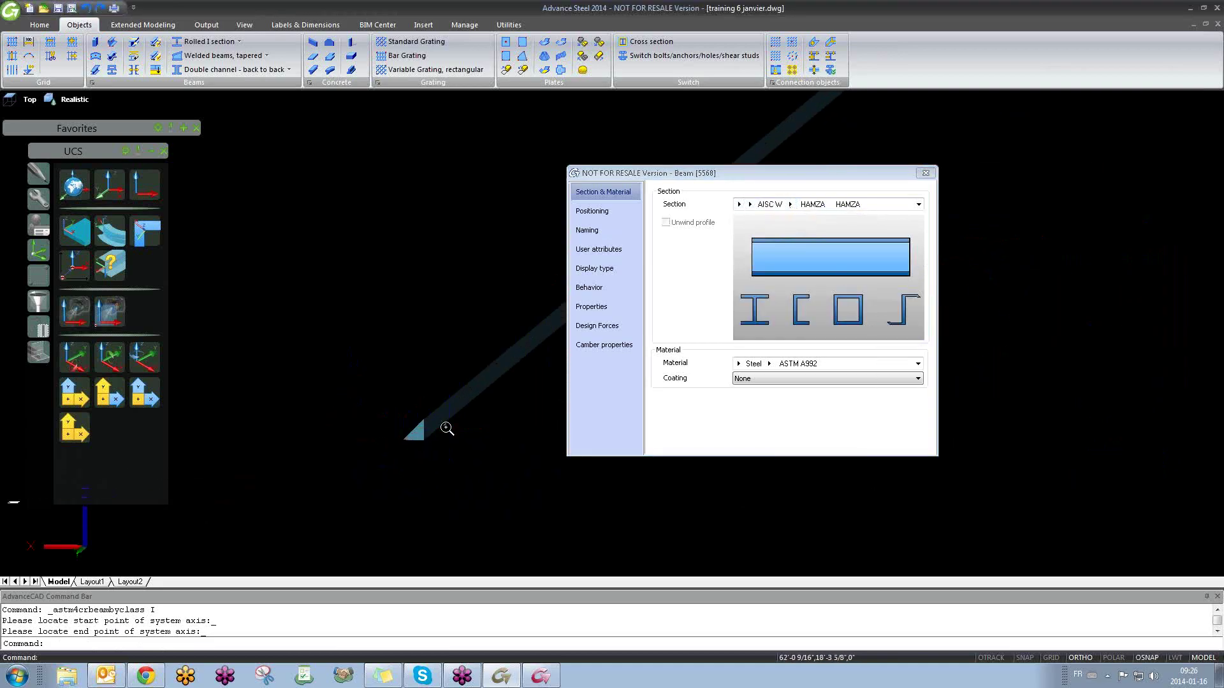
scroll(447, 428, up, 3)
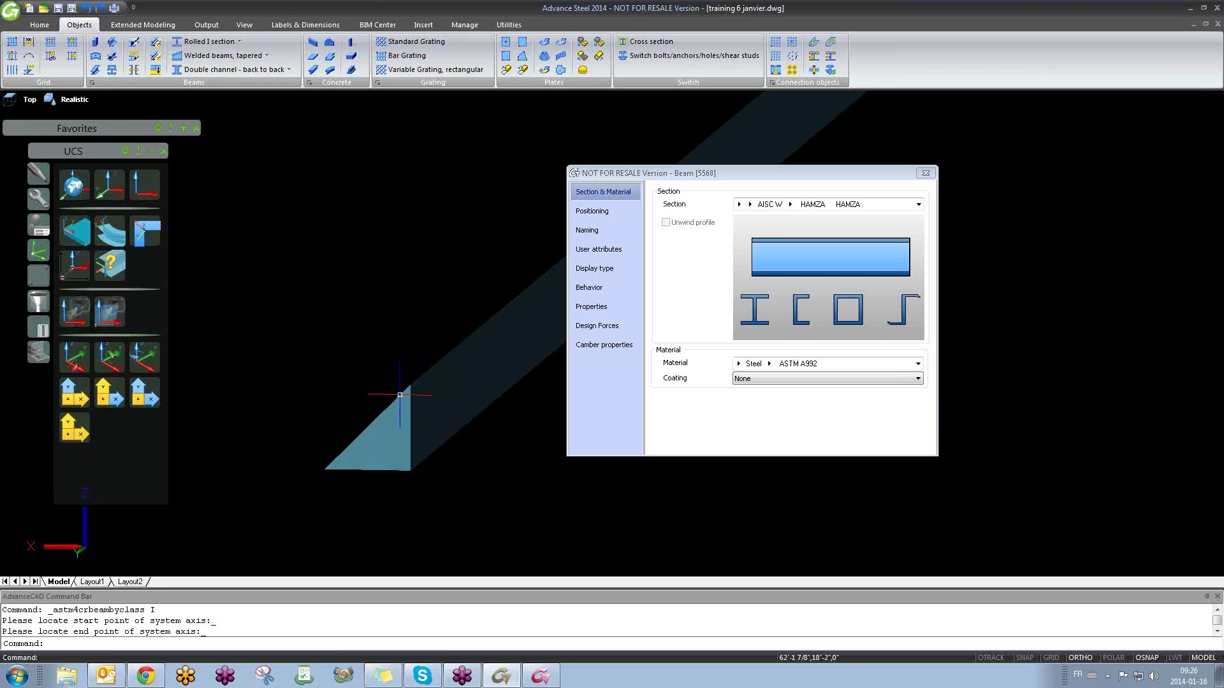
scroll(374, 424, down, 2)
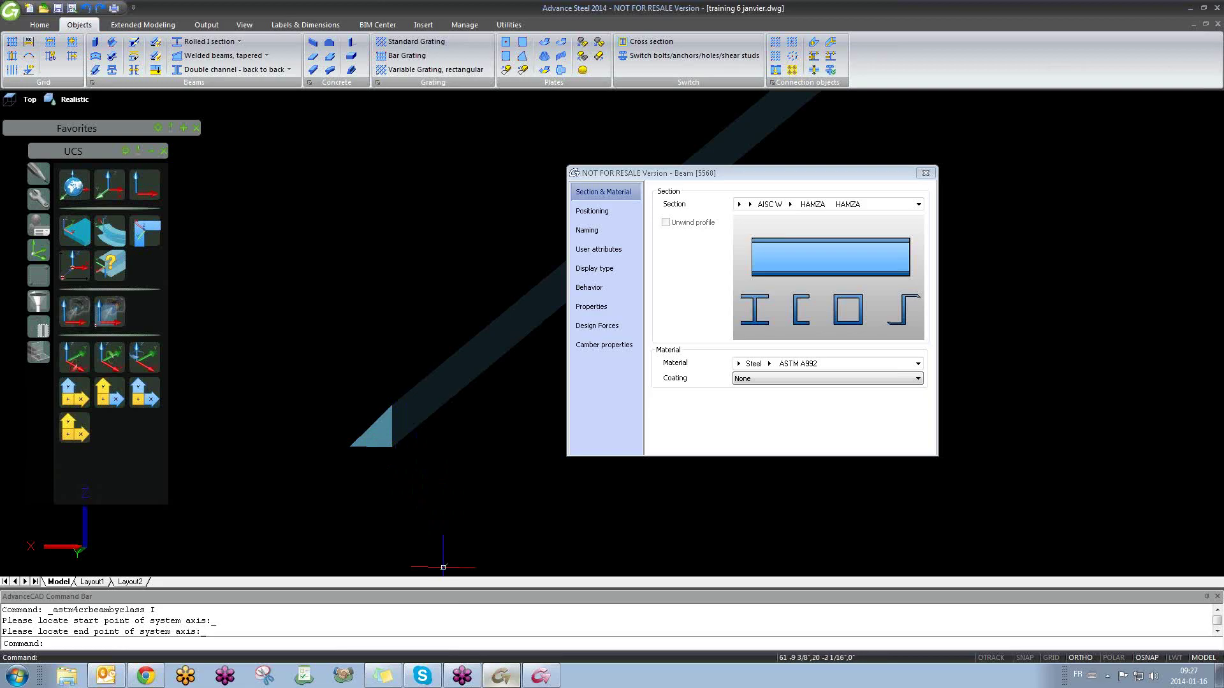
click(539, 677)
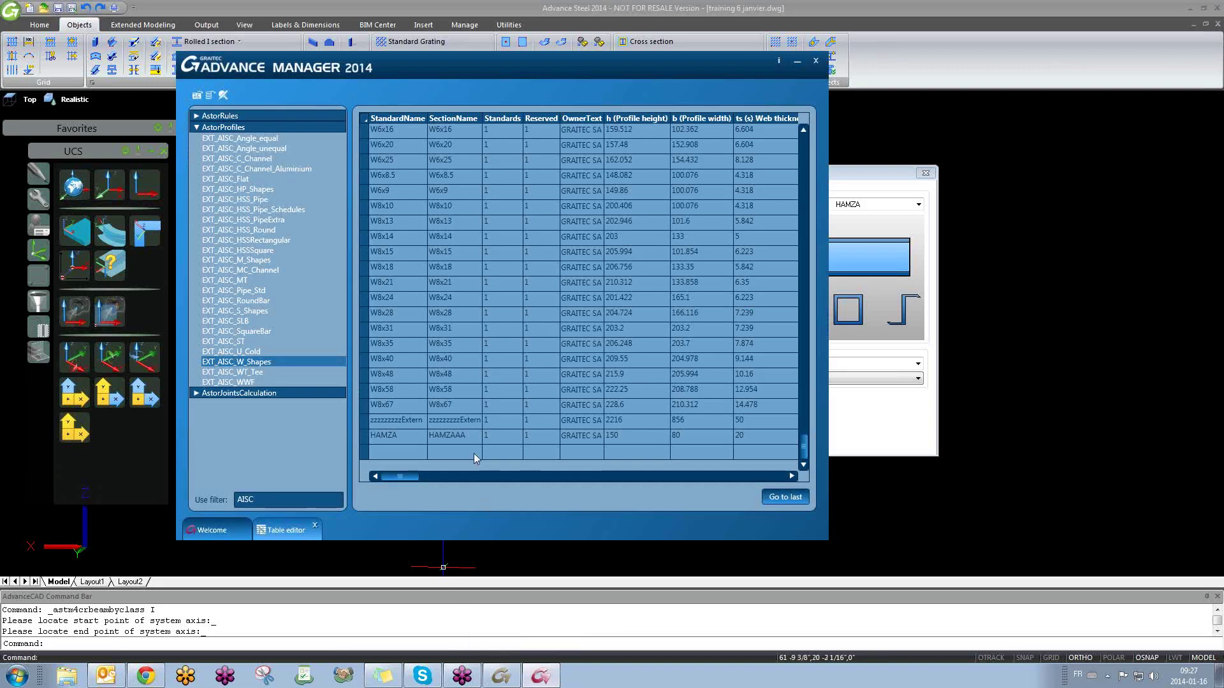
drag(404, 479, 441, 477)
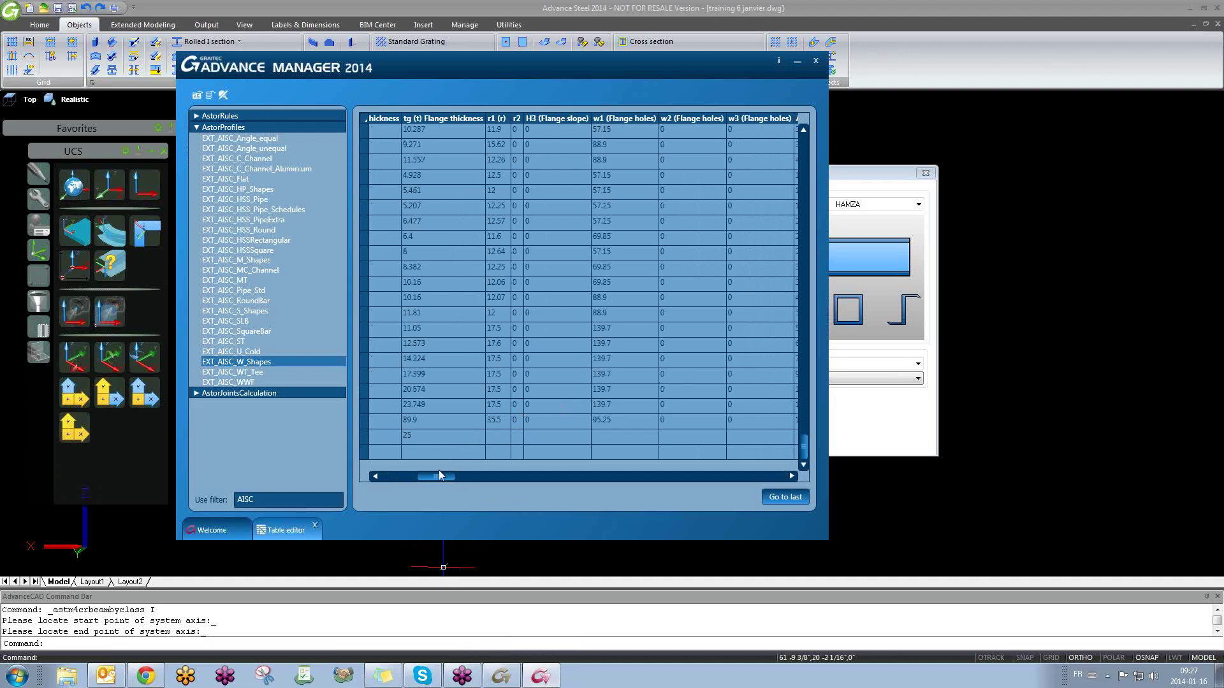
drag(434, 478, 380, 483)
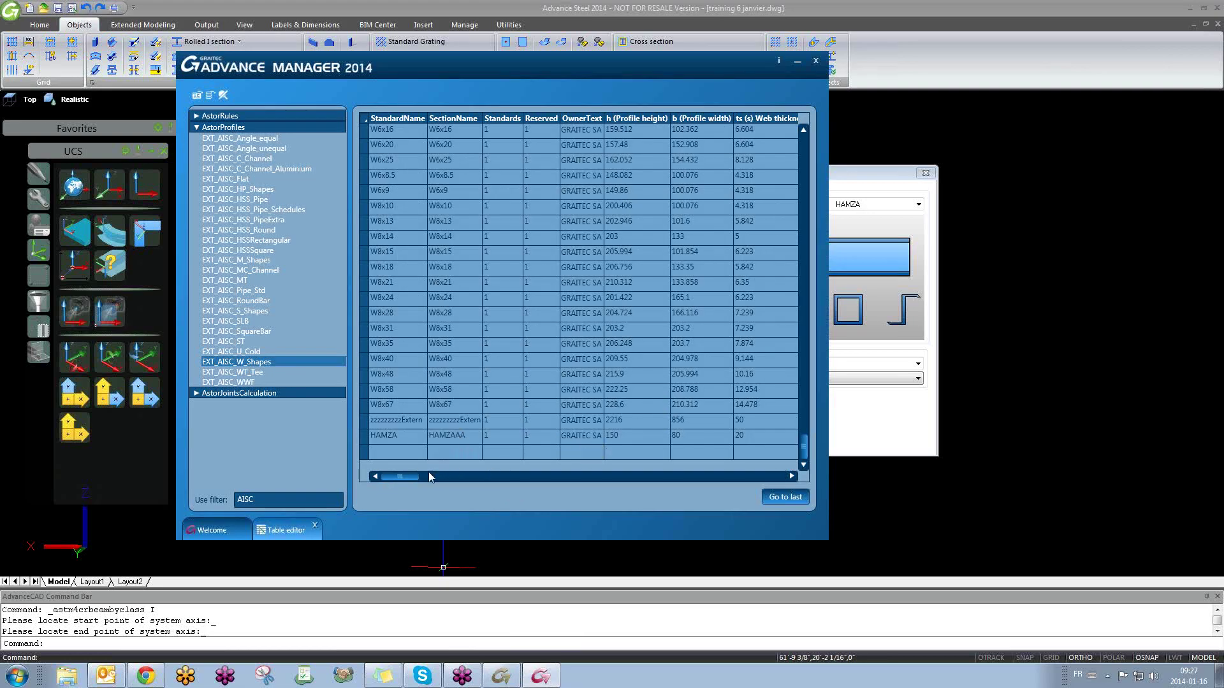
drag(408, 479, 415, 479)
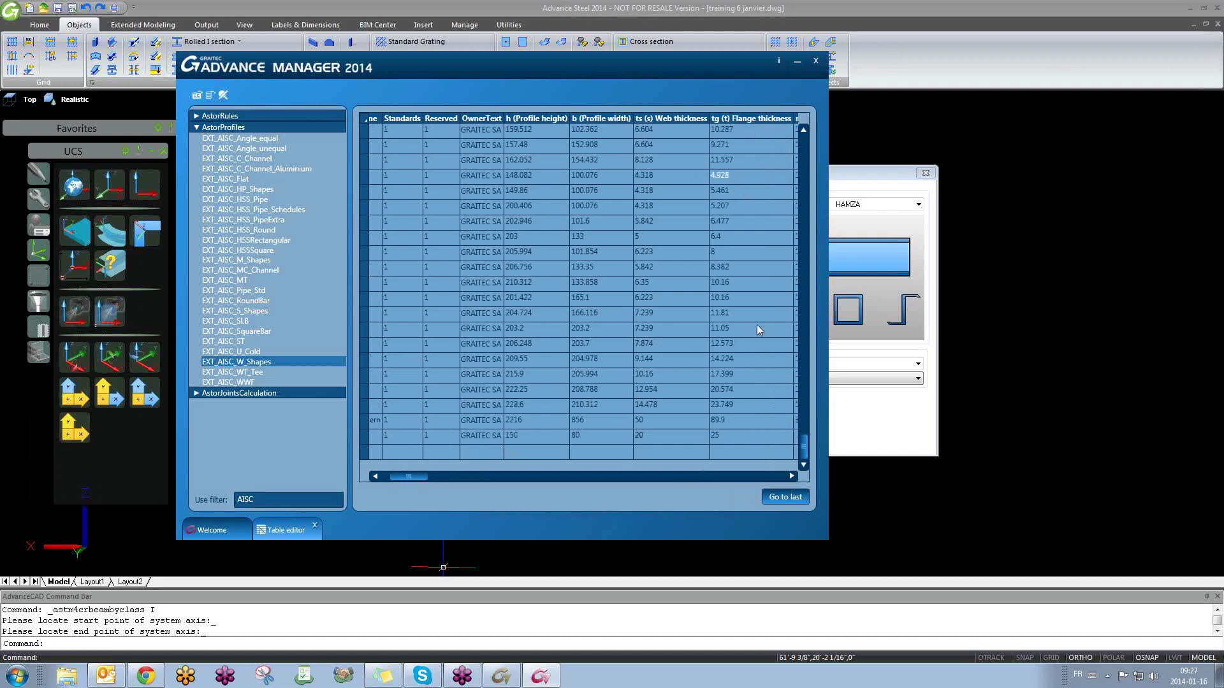
click(794, 477)
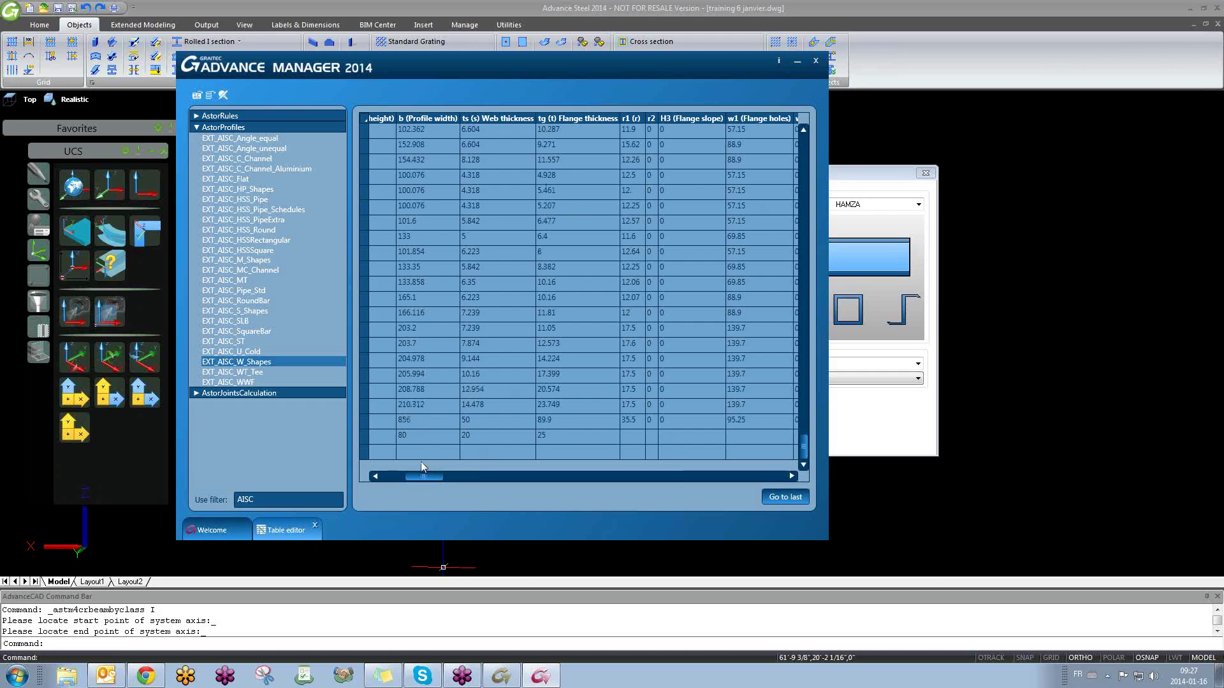
drag(430, 476, 398, 479)
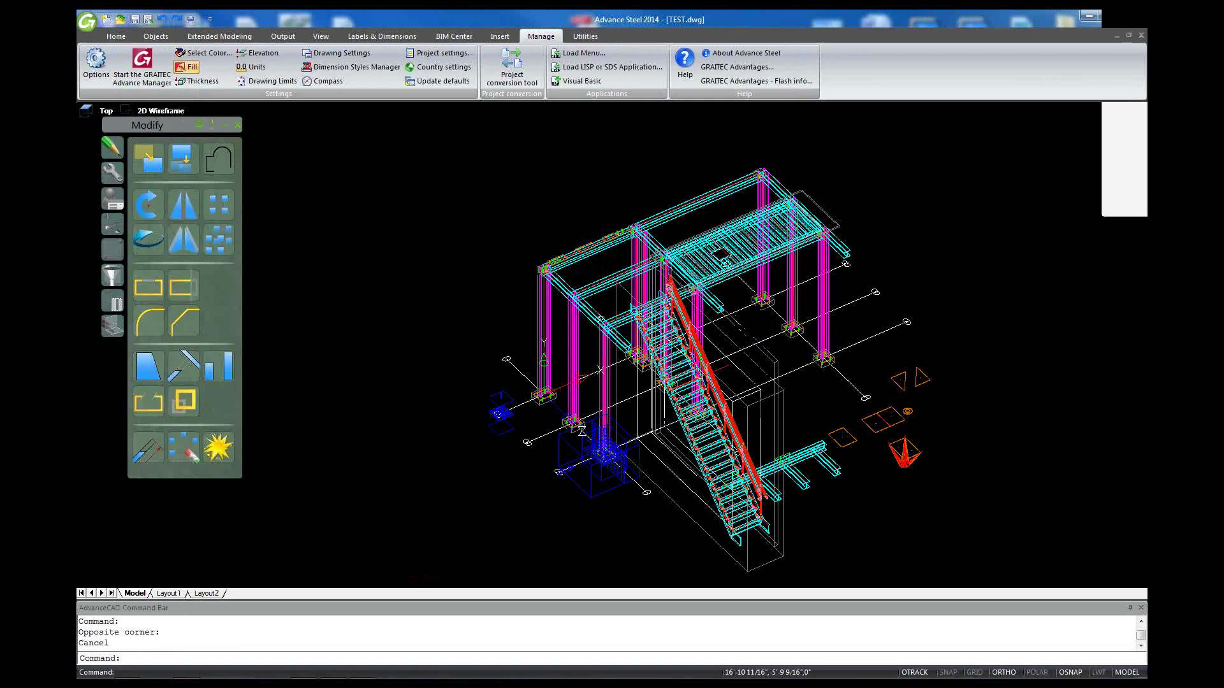
click(484, 288)
click(422, 340)
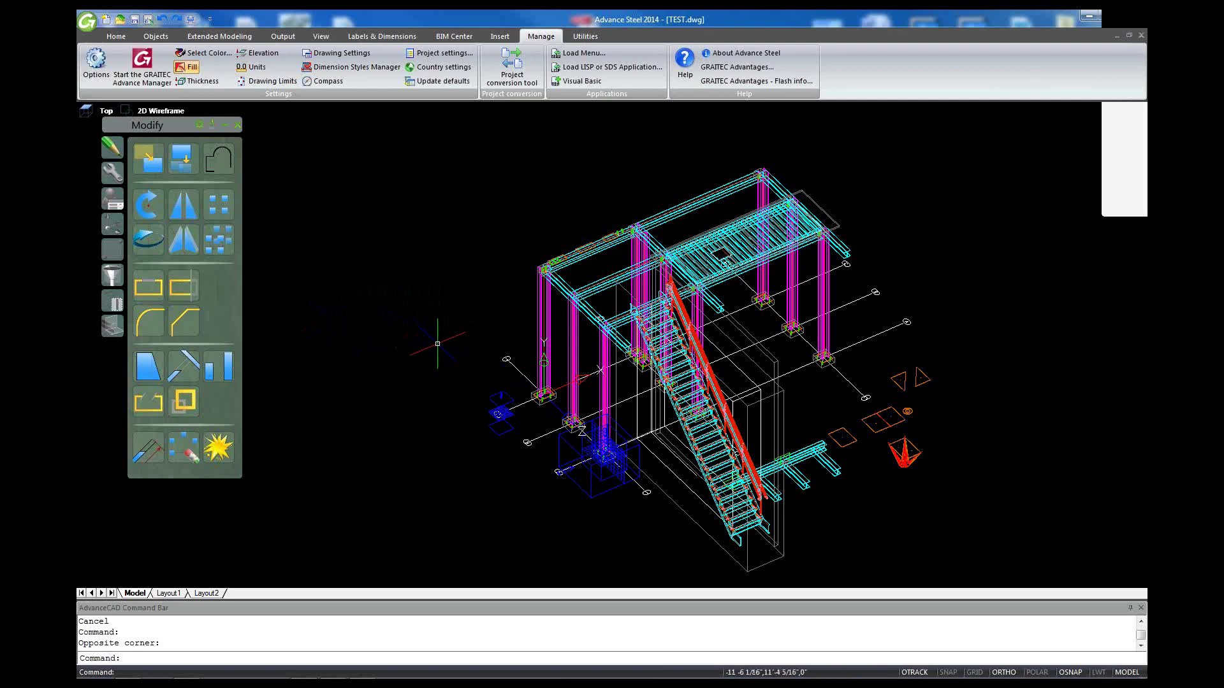
Step: Open the Document Manager for the TEST.dwg model
click(284, 35)
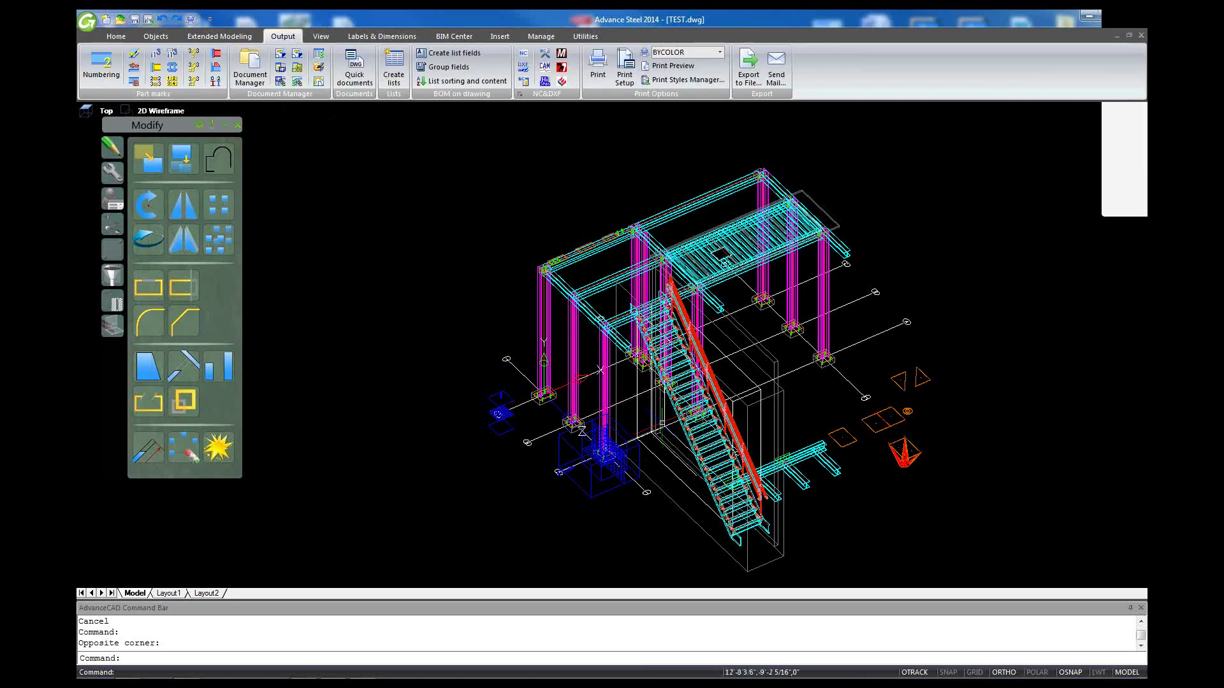
click(252, 68)
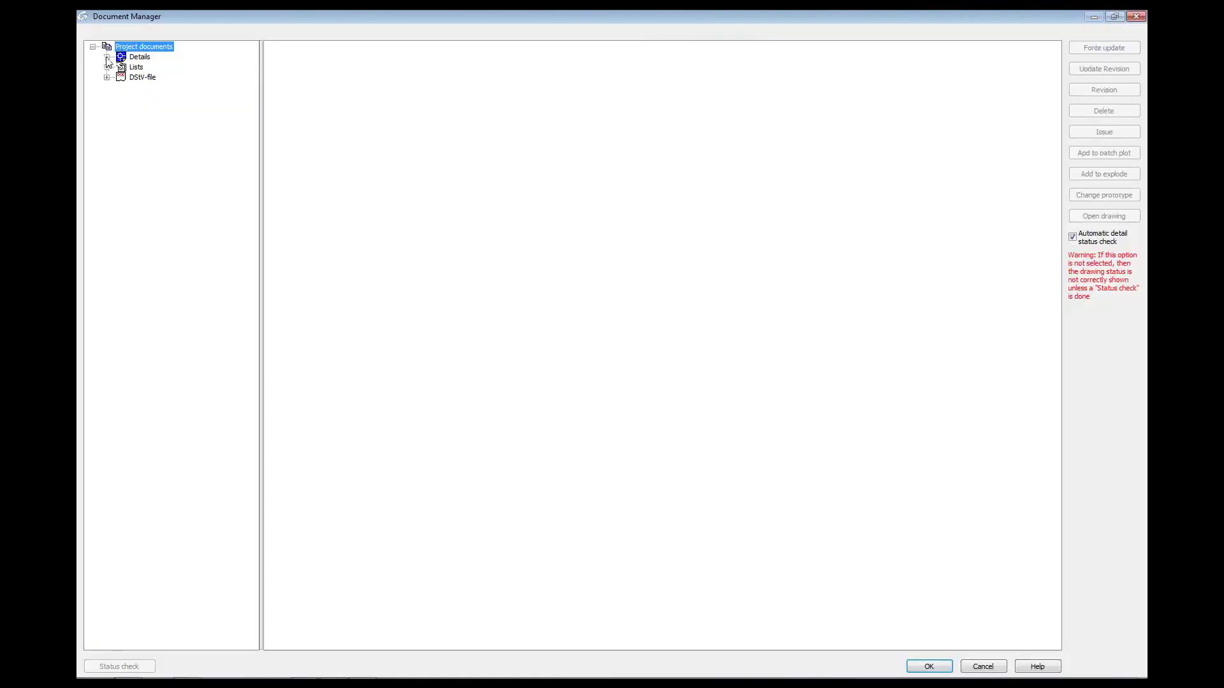
Step: Preview the up-to-date detail drawings 40.dwg, 41.dwg, 44.dwg, ANSI-C-Camera 039.dwg and ANSI-C-Camera 042.dwg
click(107, 57)
click(107, 58)
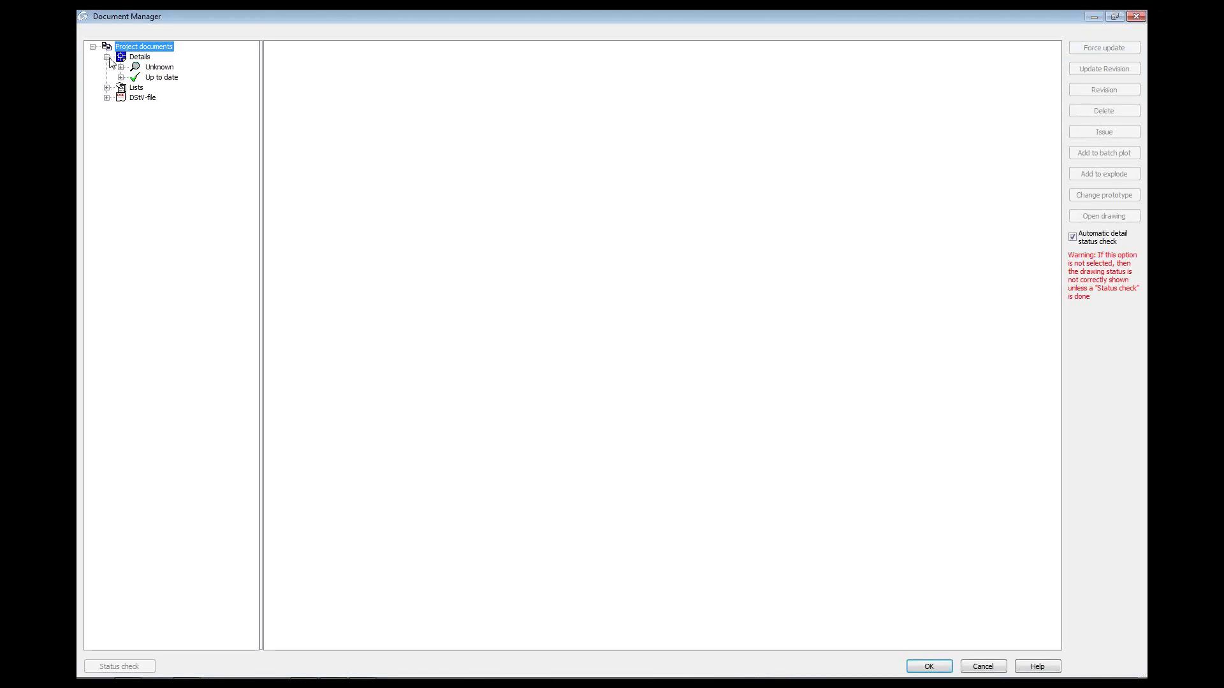
click(120, 77)
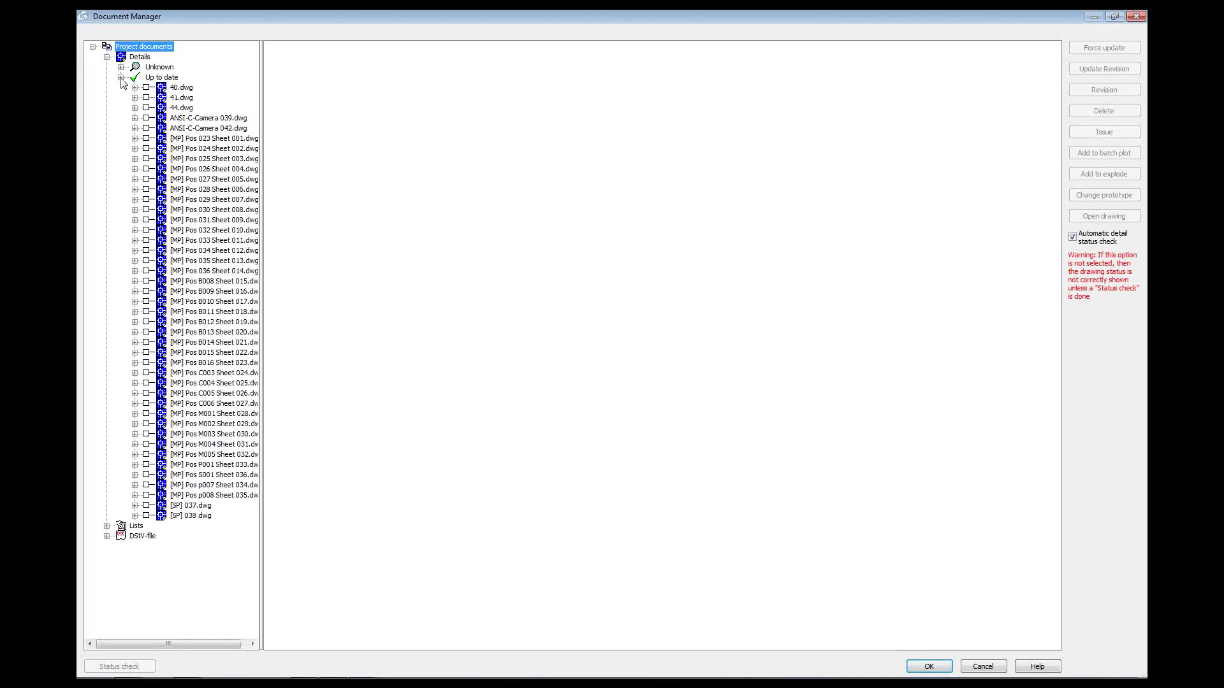
click(180, 88)
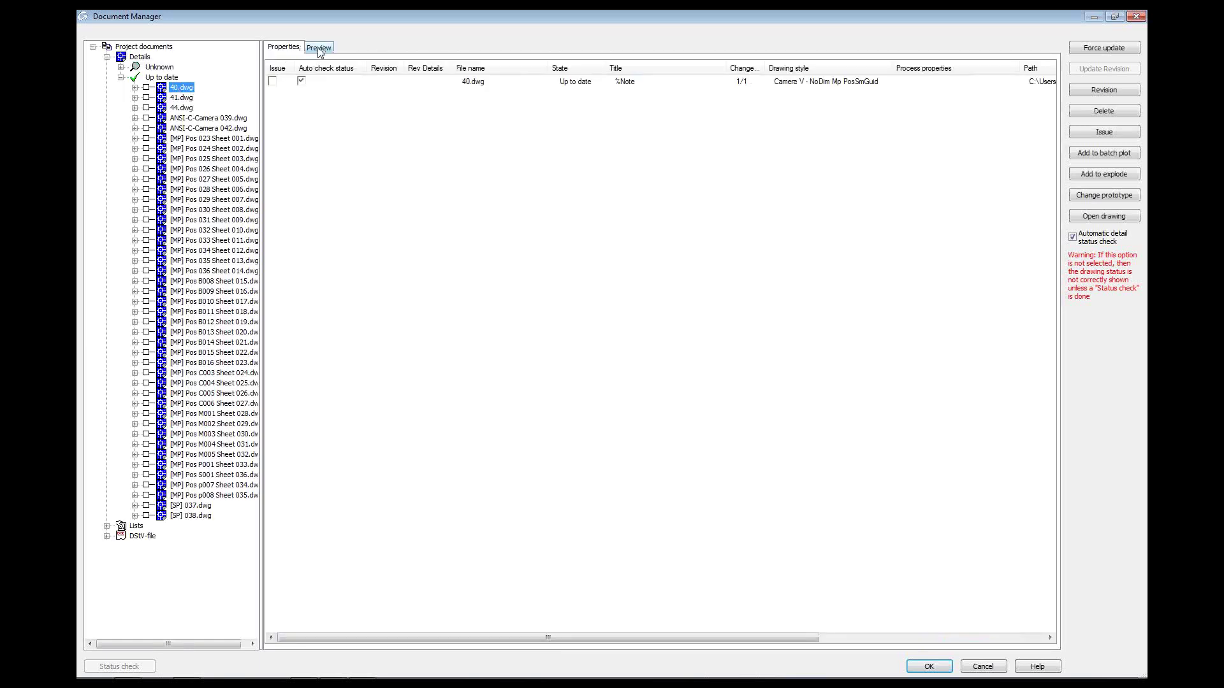
click(319, 49)
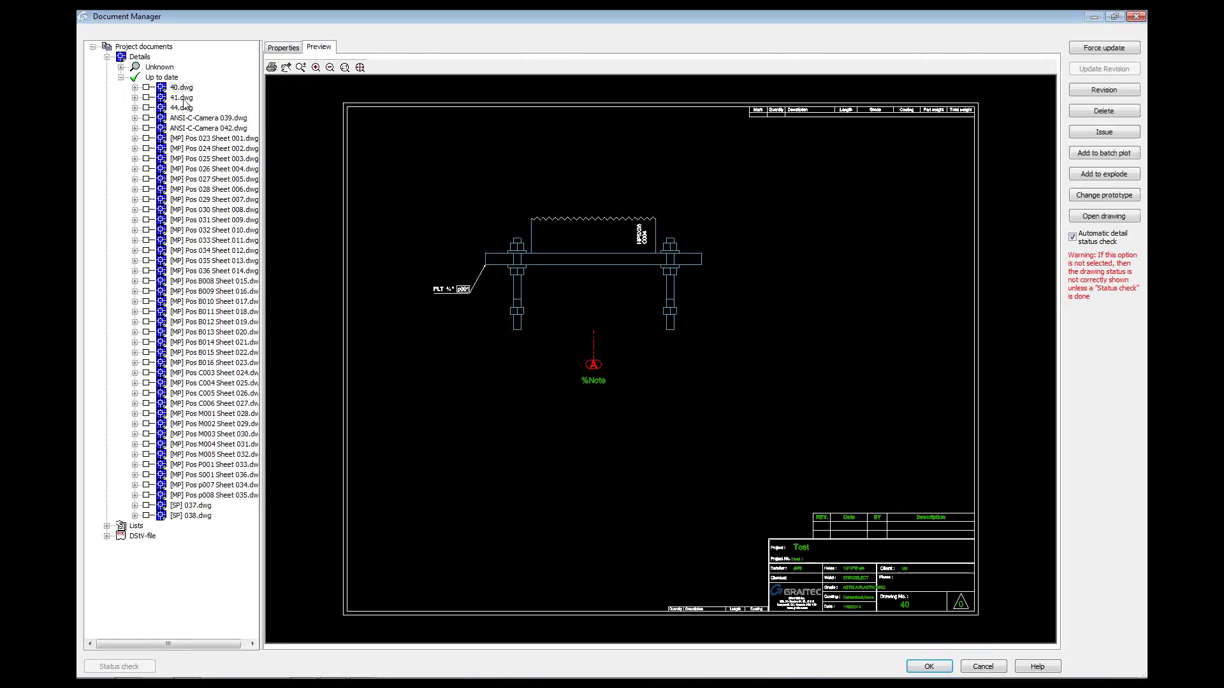
click(182, 98)
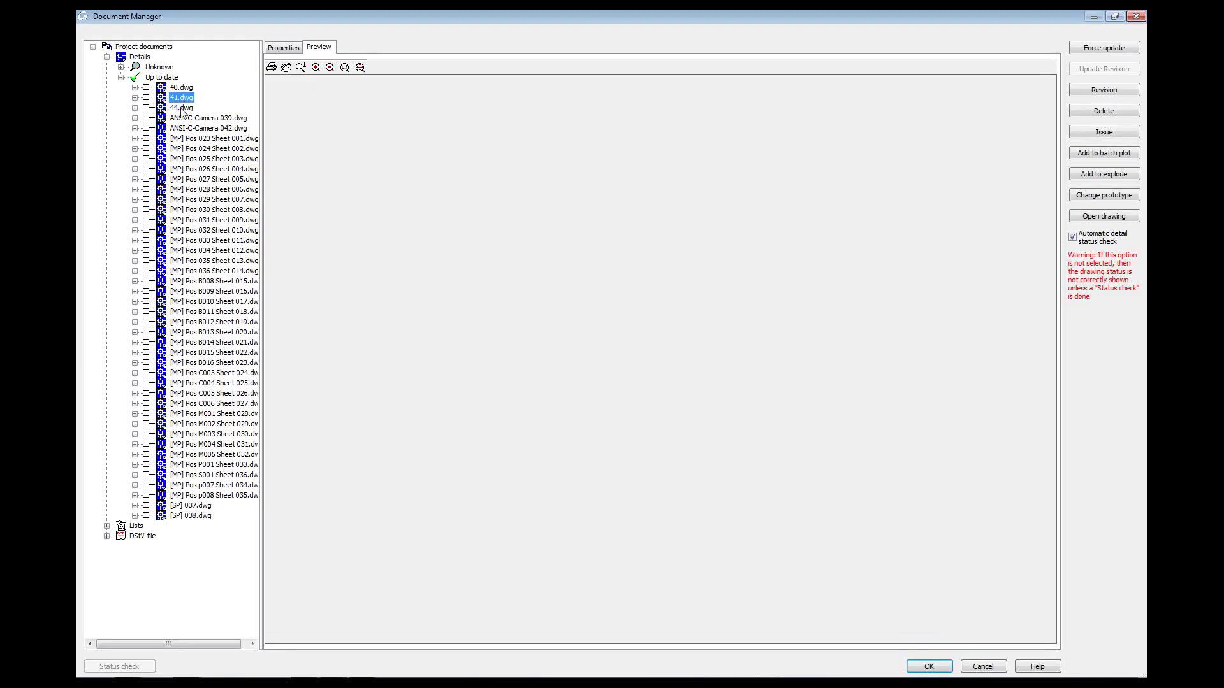
click(182, 109)
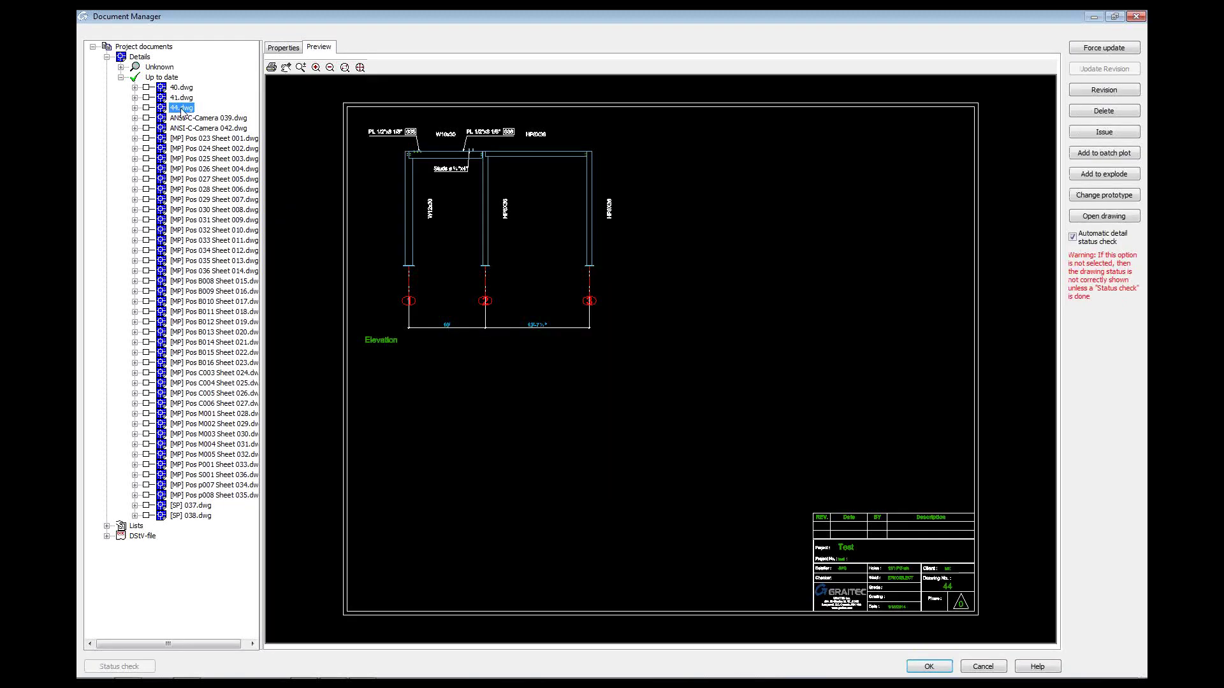
click(196, 119)
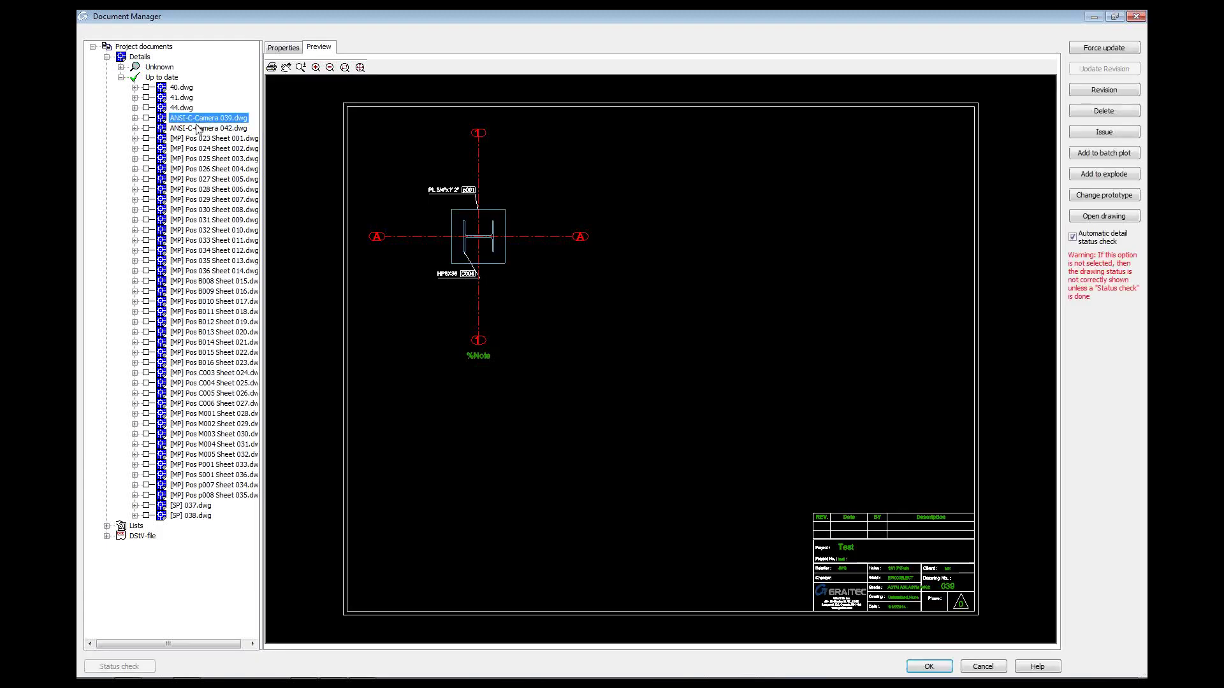
click(197, 128)
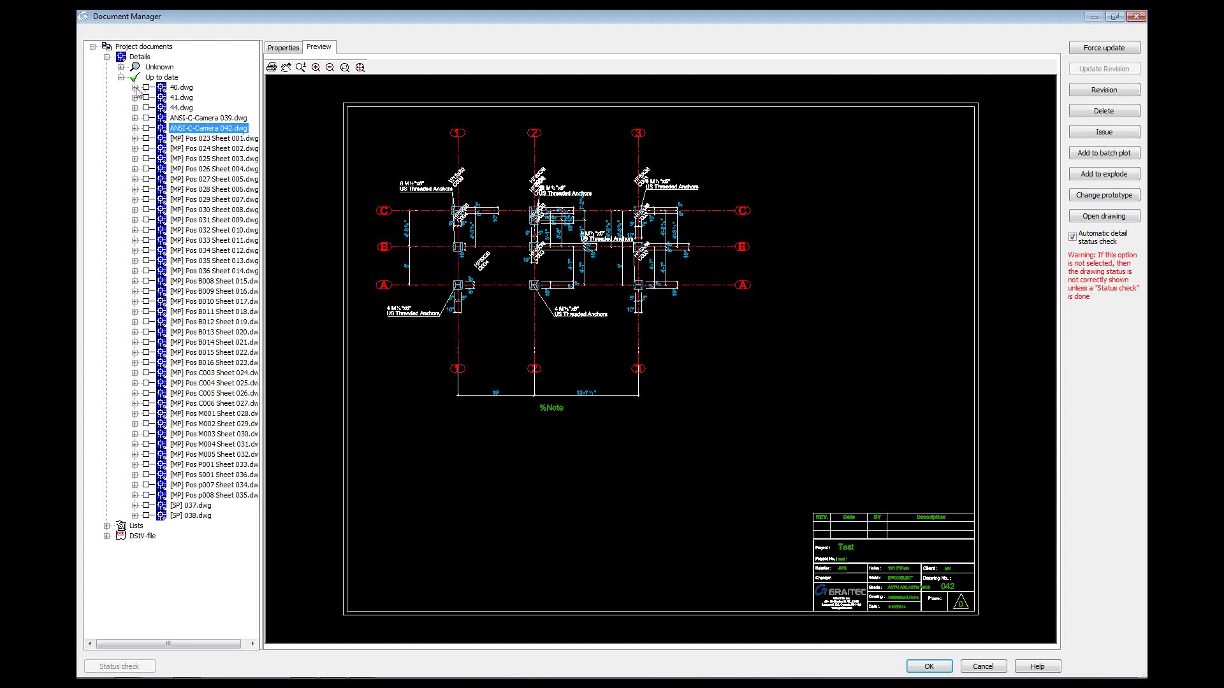
click(197, 119)
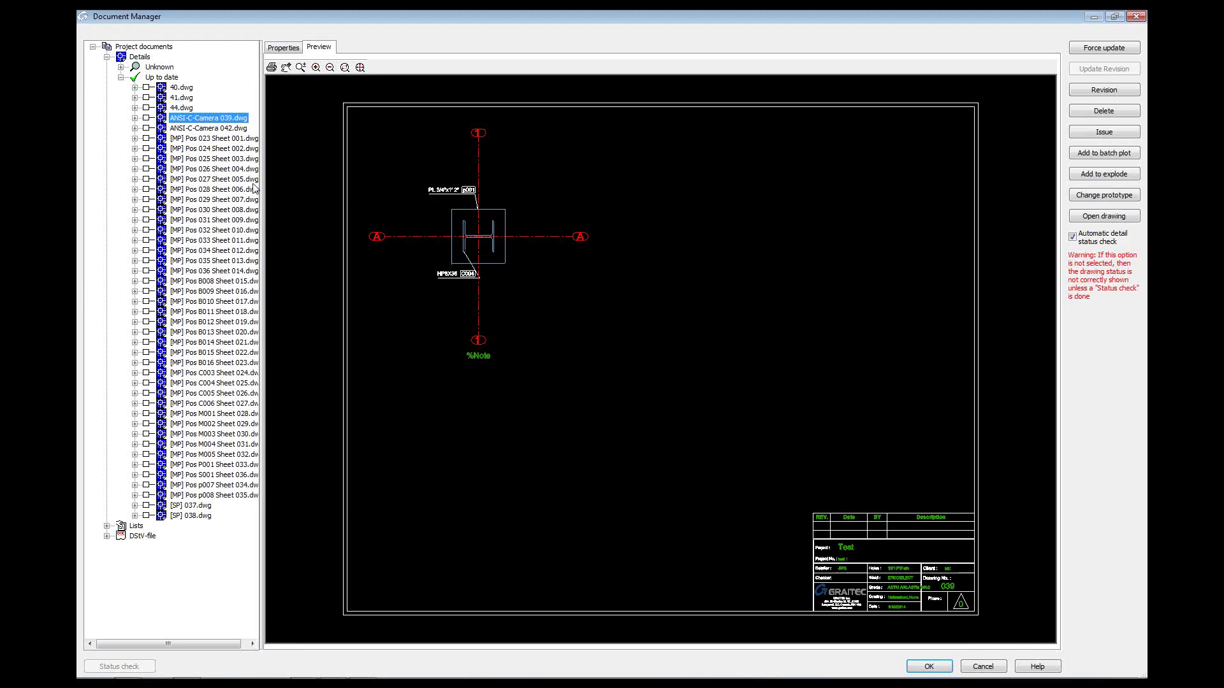
Step: Move the %Note detail from ANSI-C-Camera 039.dwg into ANSI-C-Camera 042.dwg
click(135, 118)
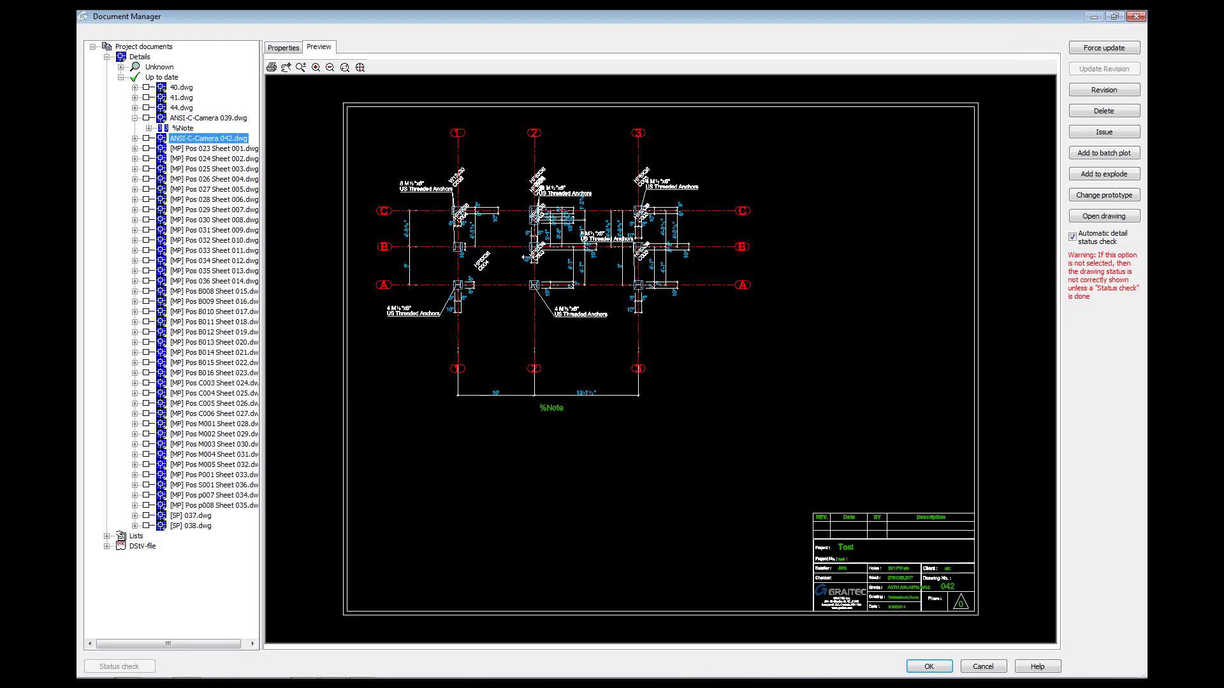
click(190, 118)
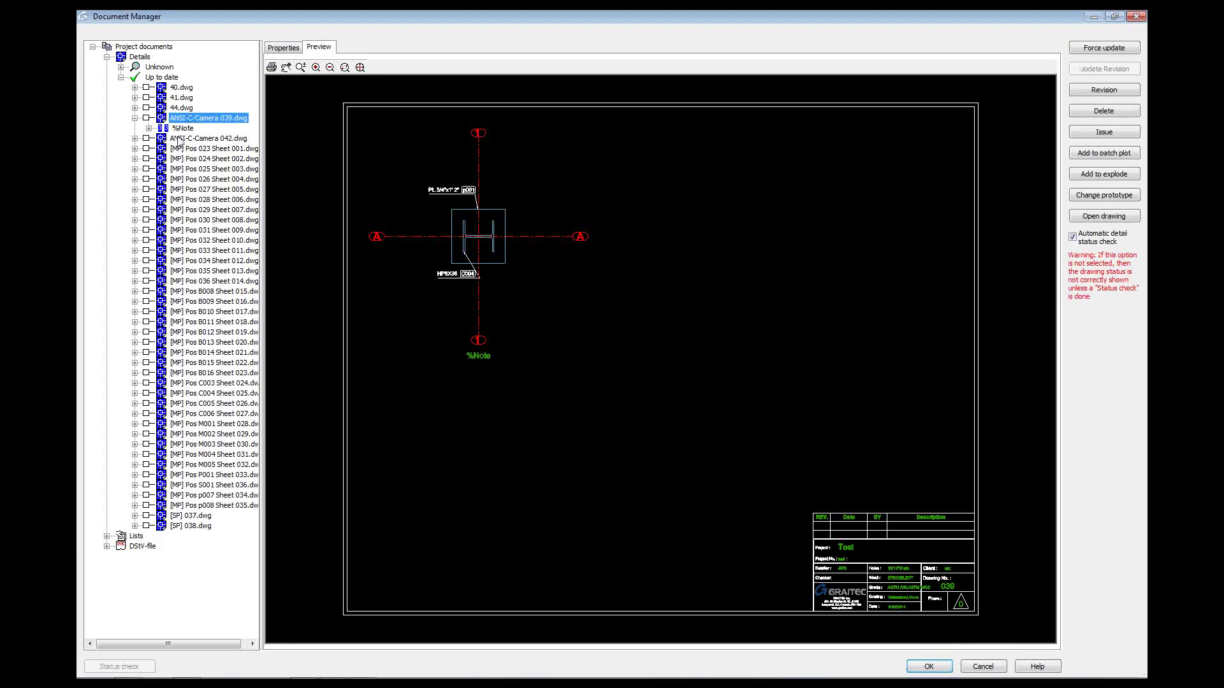
click(135, 139)
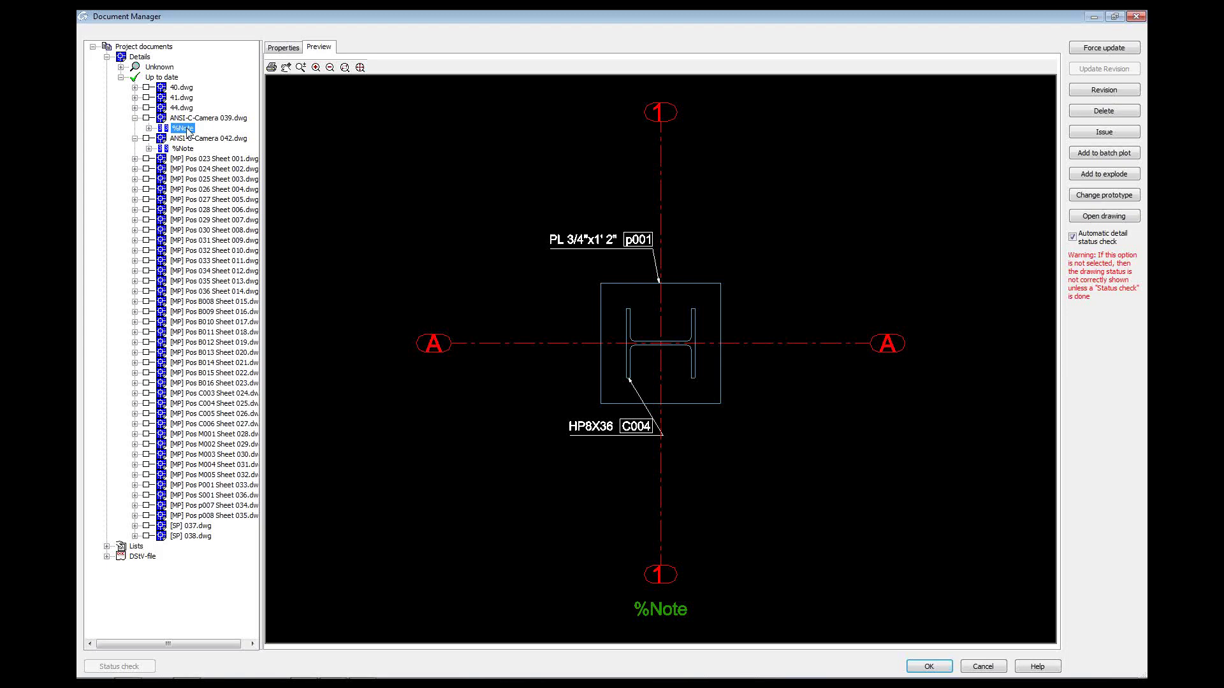
drag(187, 128, 182, 149)
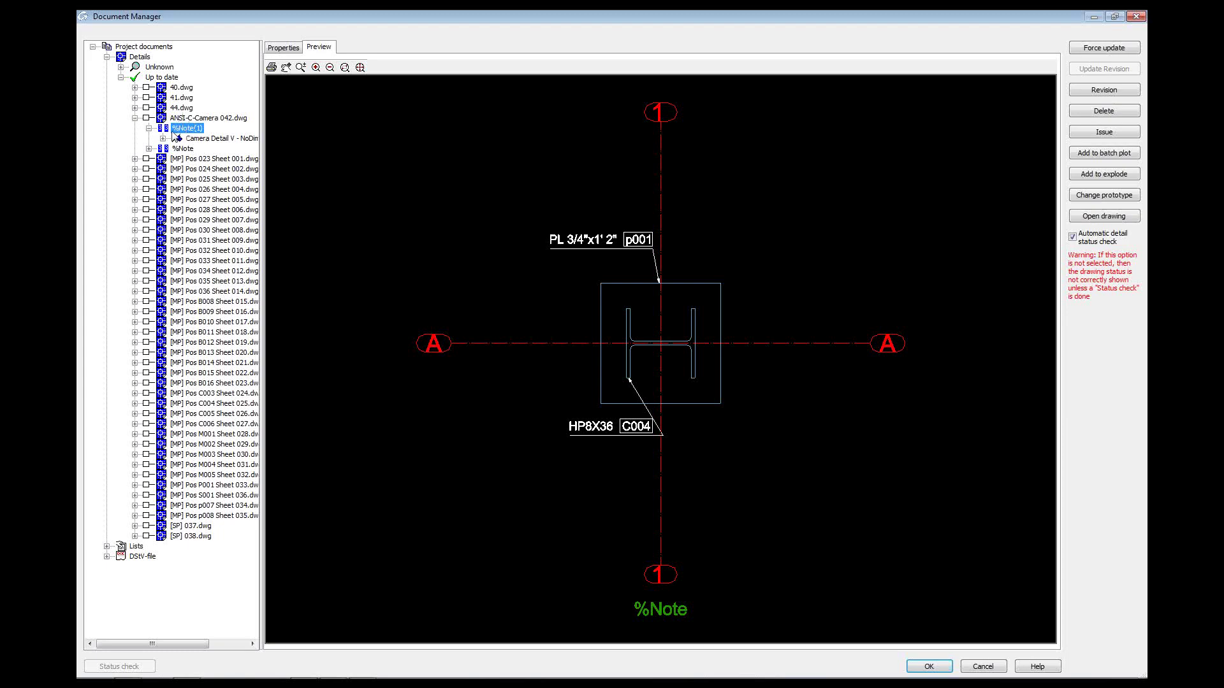
Step: Review the moved detail and the original %Note detail, including their arrangement on the ANSI-C-Camera 042.dwg sheet
click(149, 128)
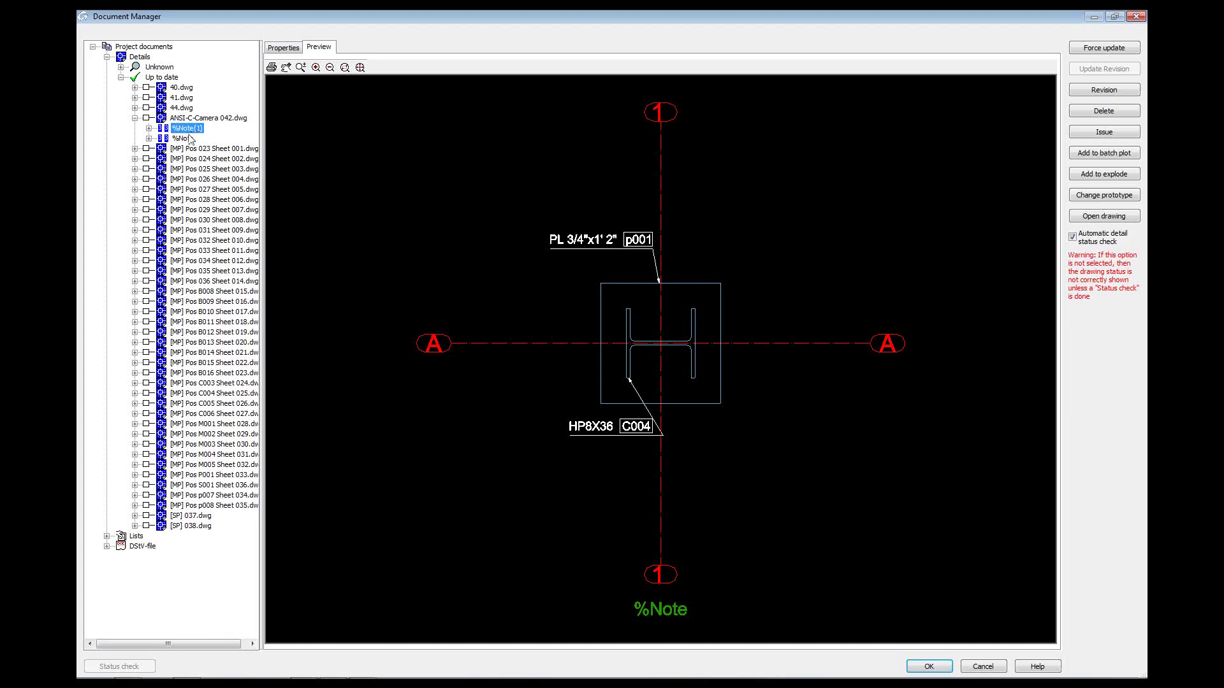
click(189, 139)
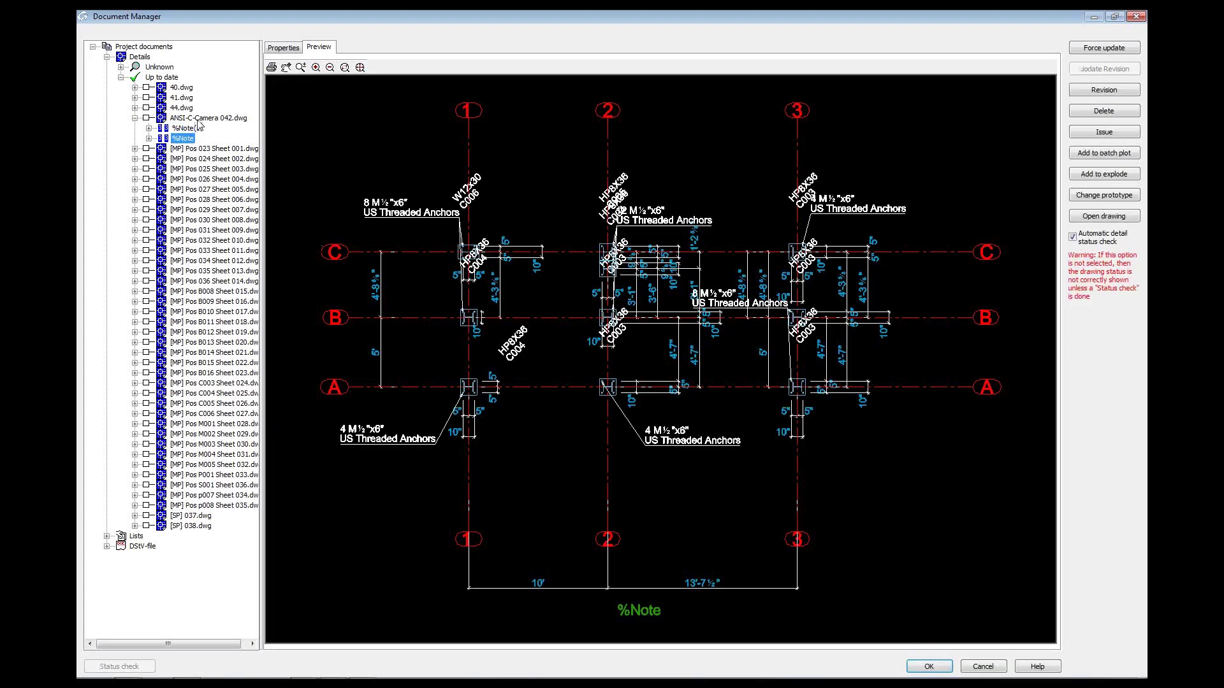
click(199, 120)
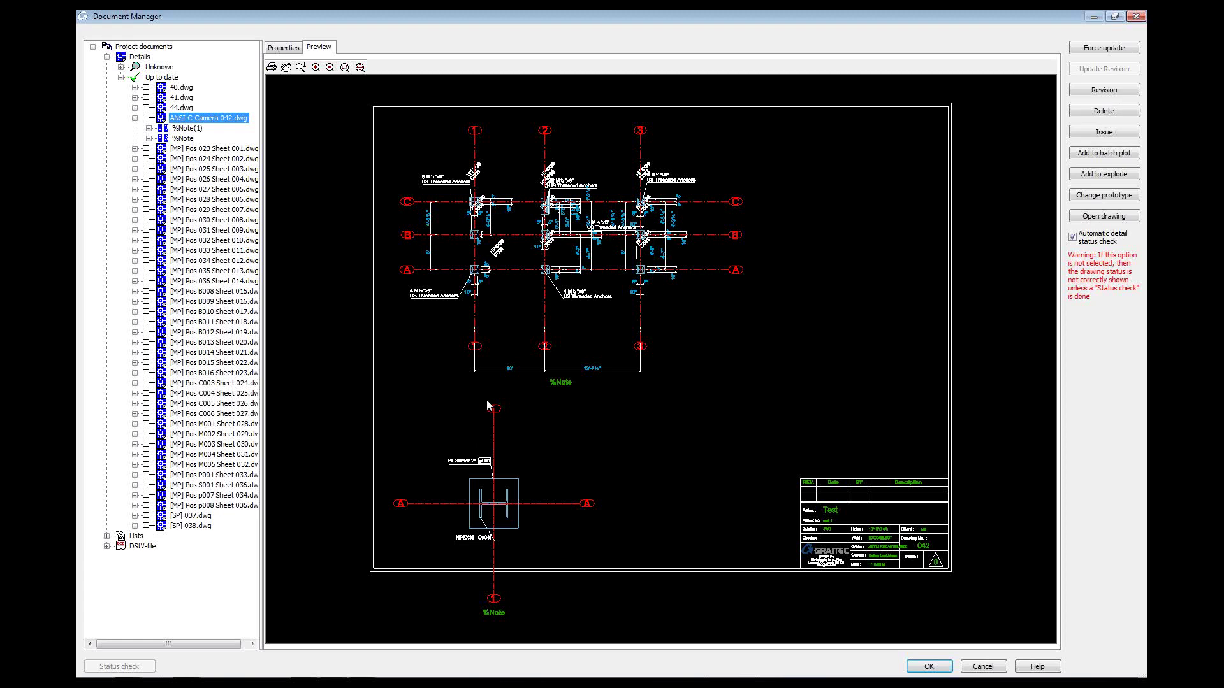
click(135, 118)
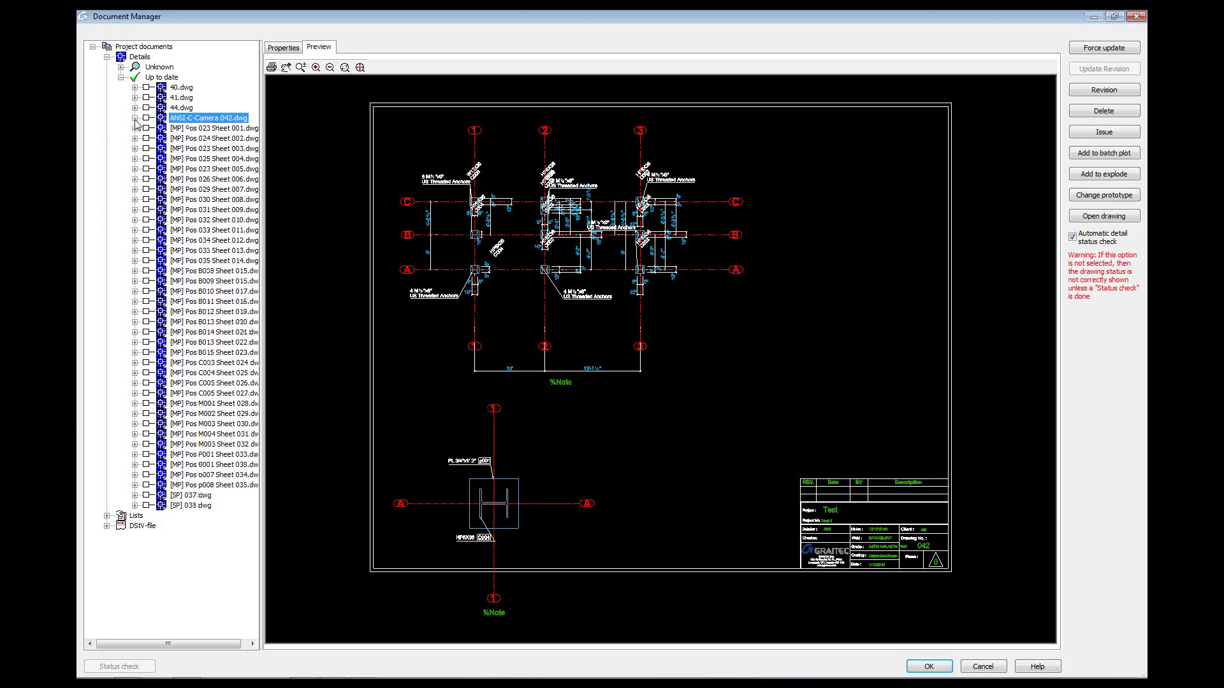
right_click(206, 123)
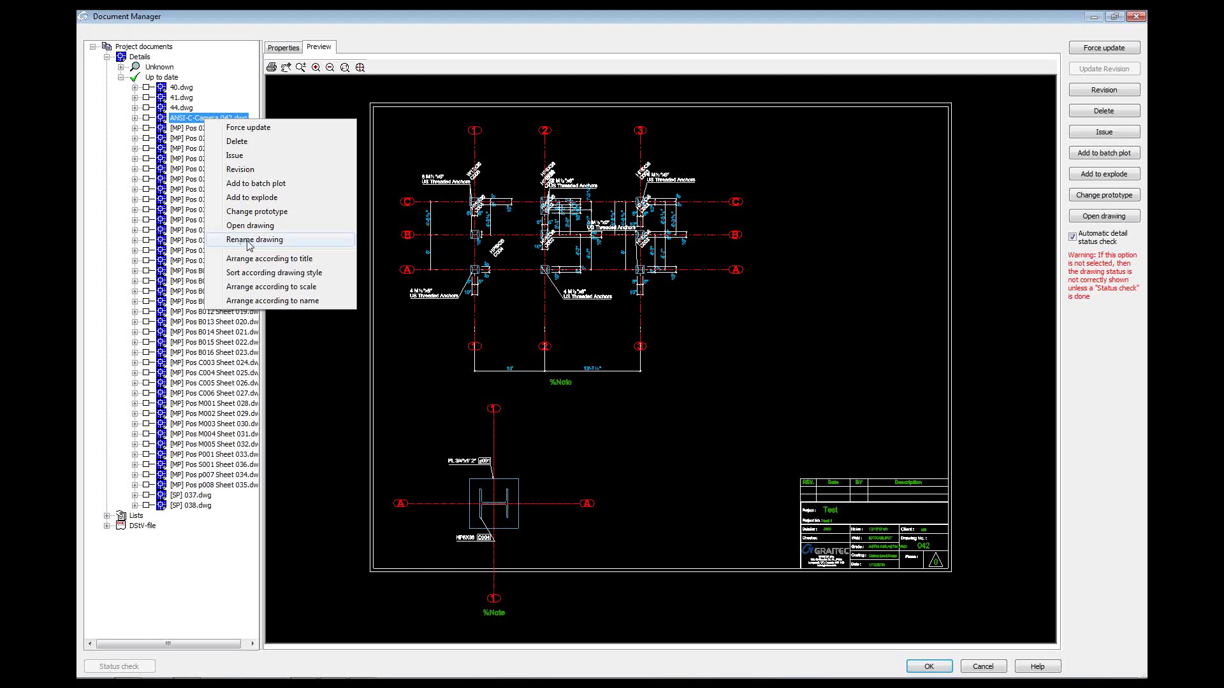
click(239, 239)
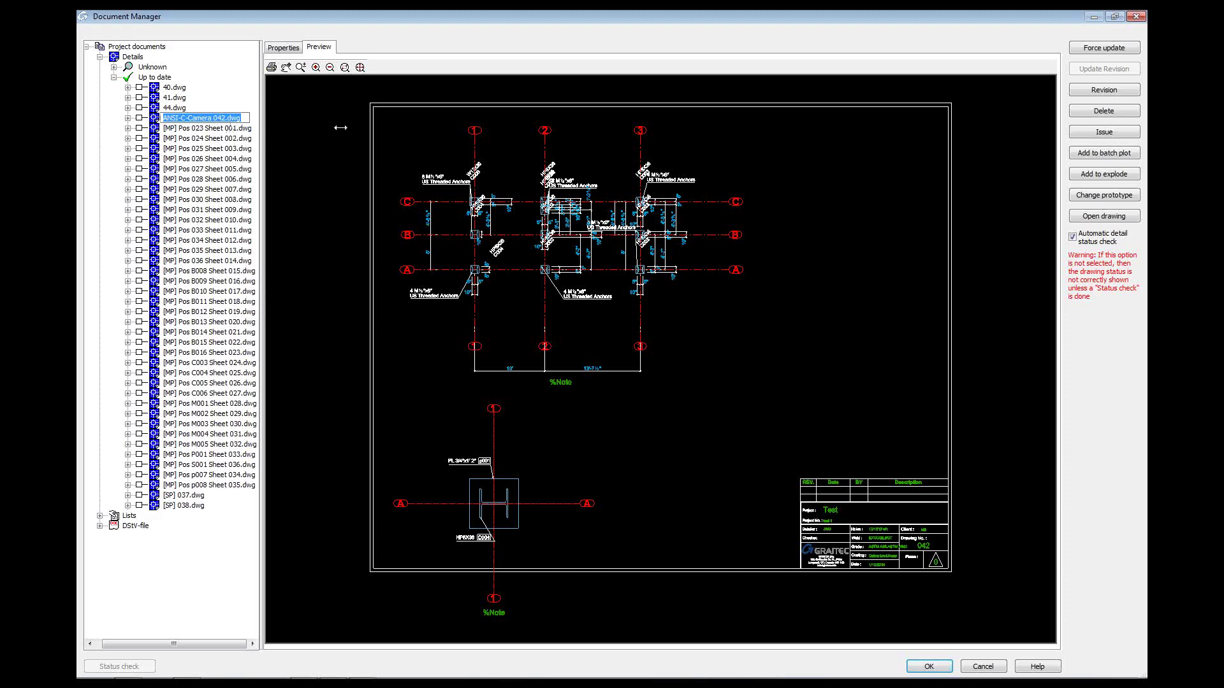
click(239, 103)
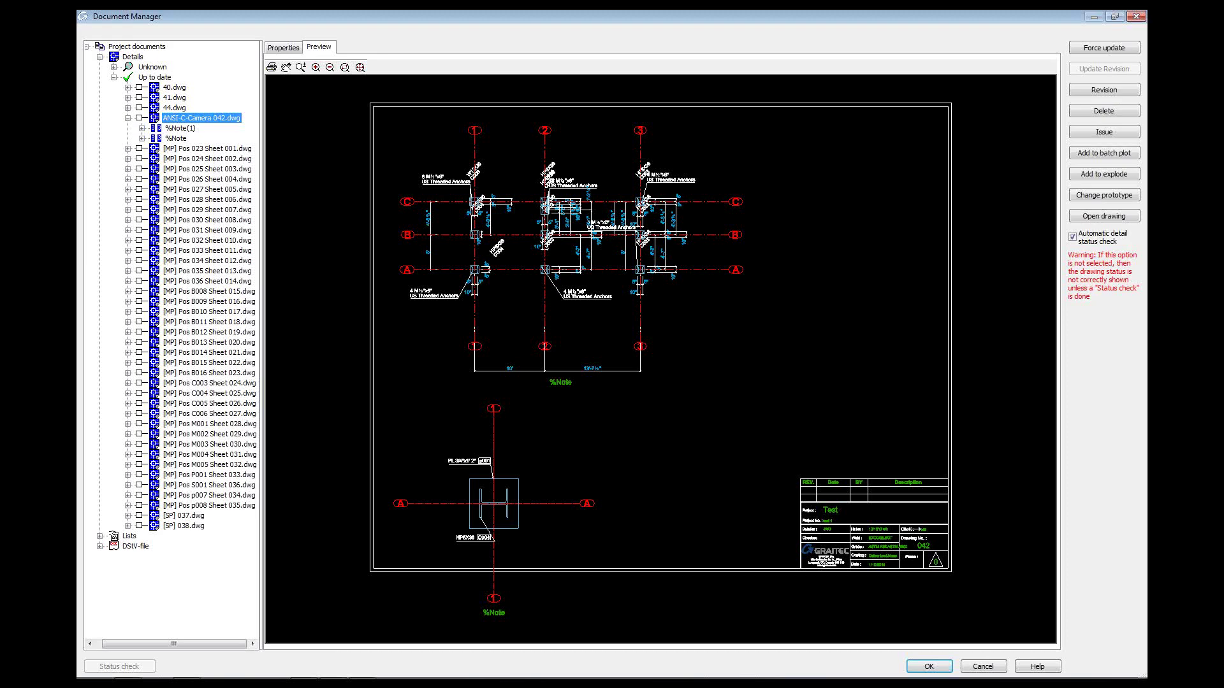
Step: Accept the document changes and close the Document Manager
click(930, 667)
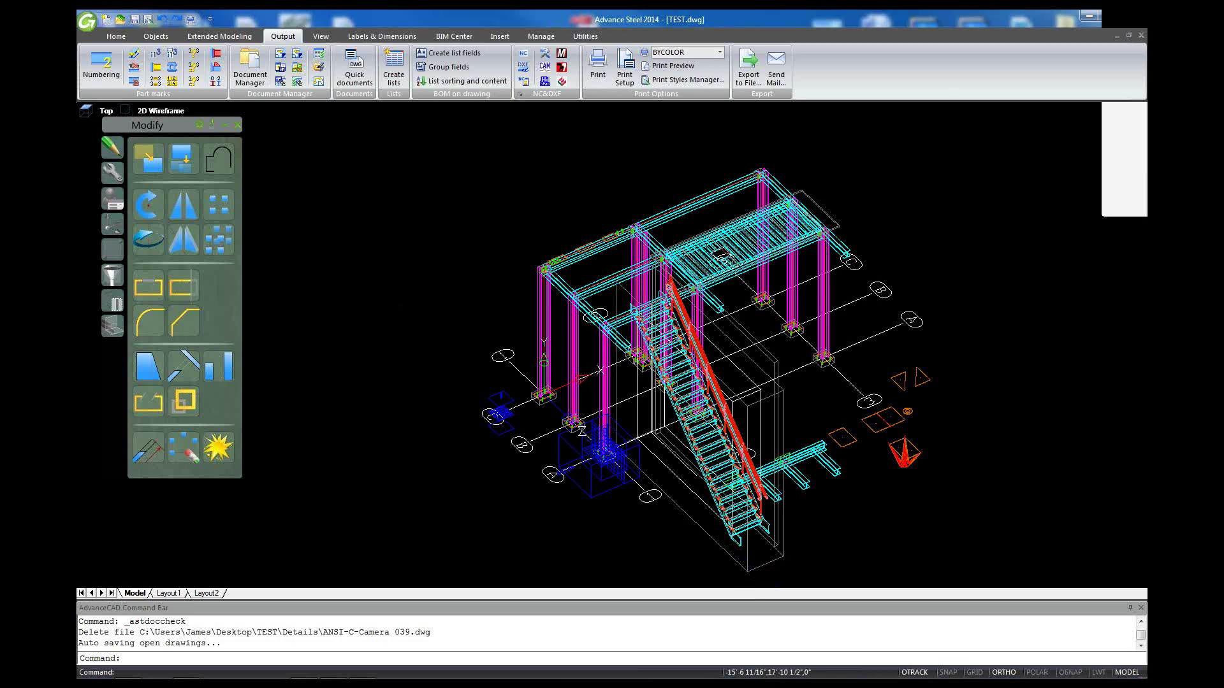
click(376, 333)
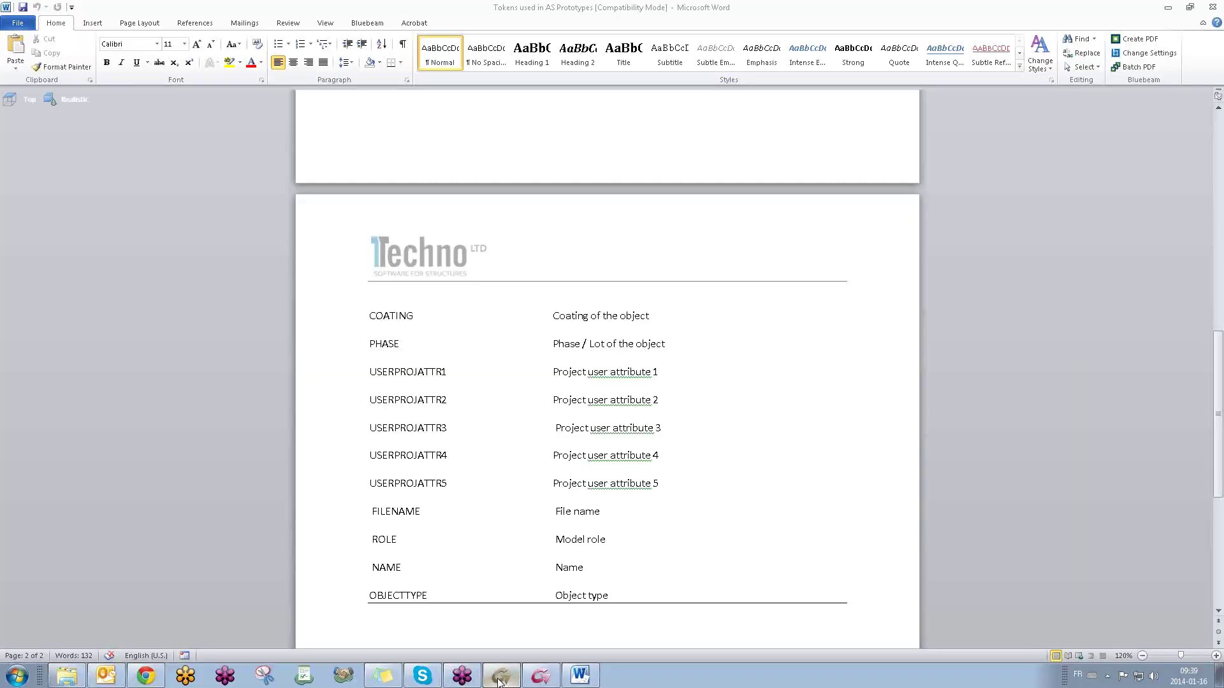
Step: Switch to the training 6 janvier.dwg model in Advance Steel and bring its steel frame into view
click(502, 676)
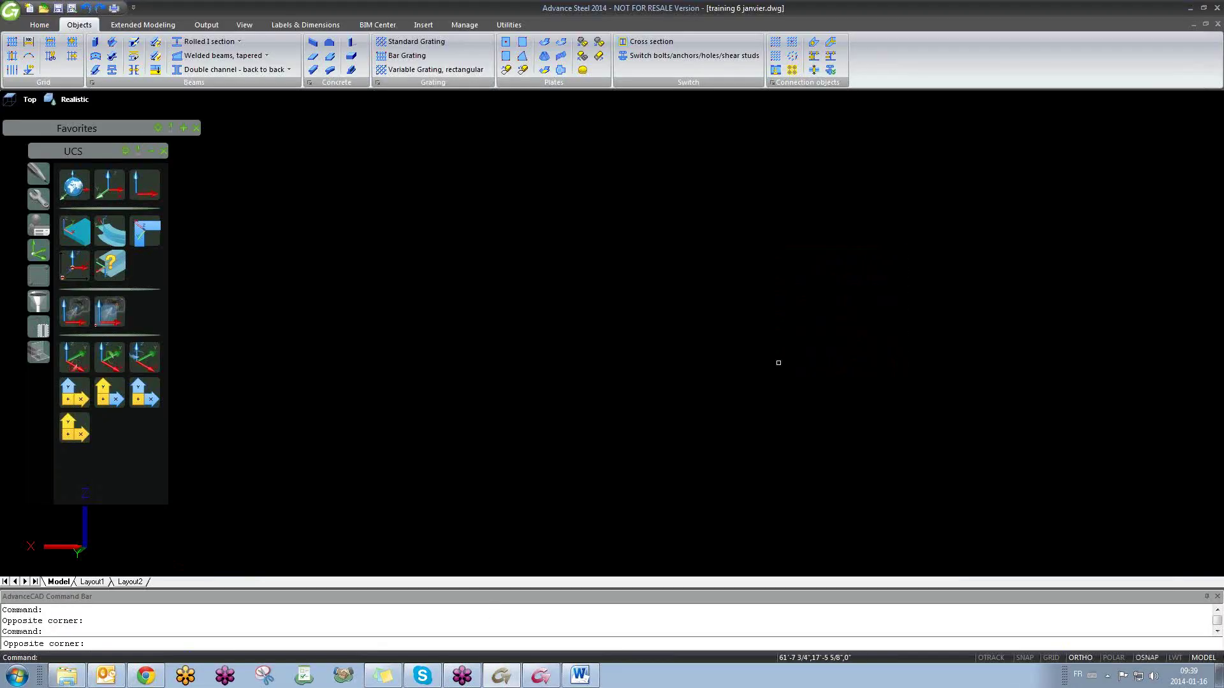
click(727, 292)
click(644, 355)
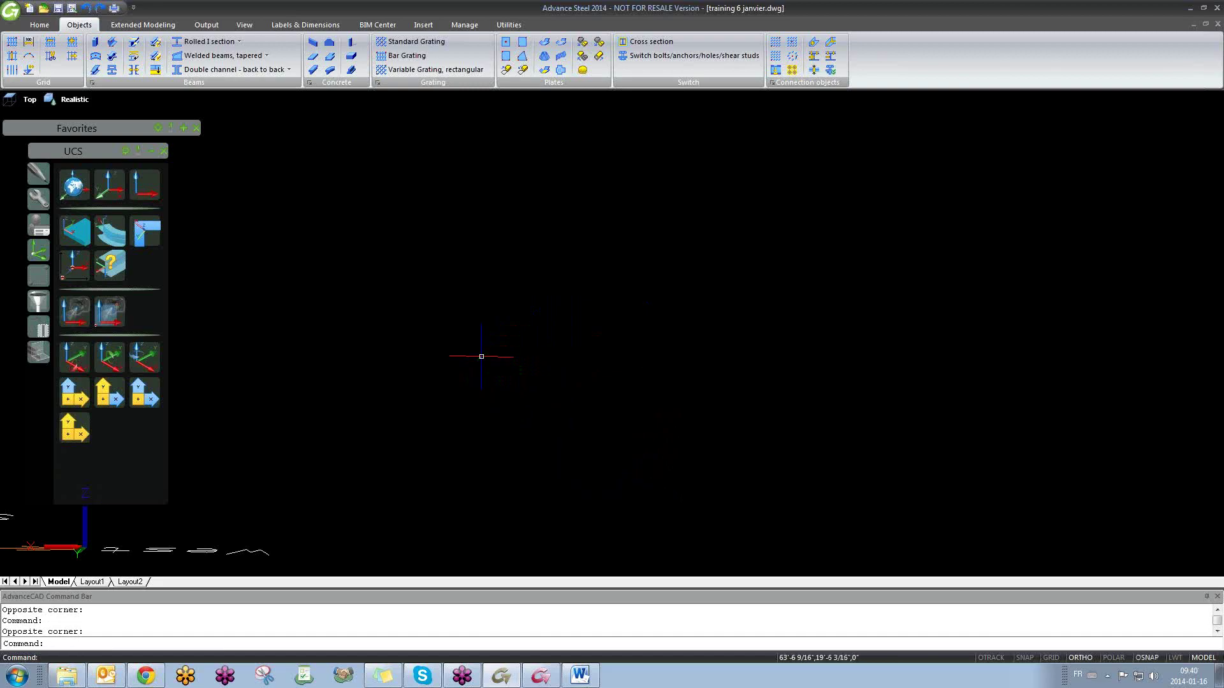
middle_click(482, 356)
middle_click(483, 357)
scroll(604, 343, down, 3)
scroll(608, 319, up, 4)
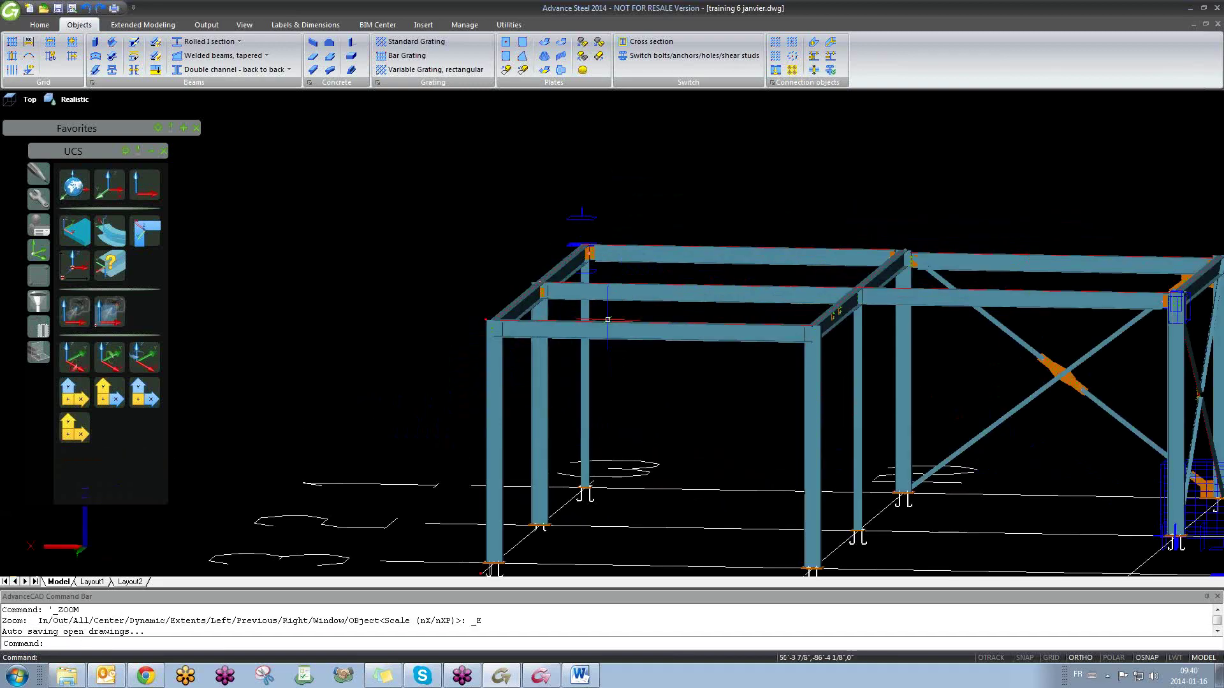
Step: Check the section and material of the frame's front top beam in its Advance properties
scroll(608, 320, up, 2)
click(626, 343)
right_click(630, 347)
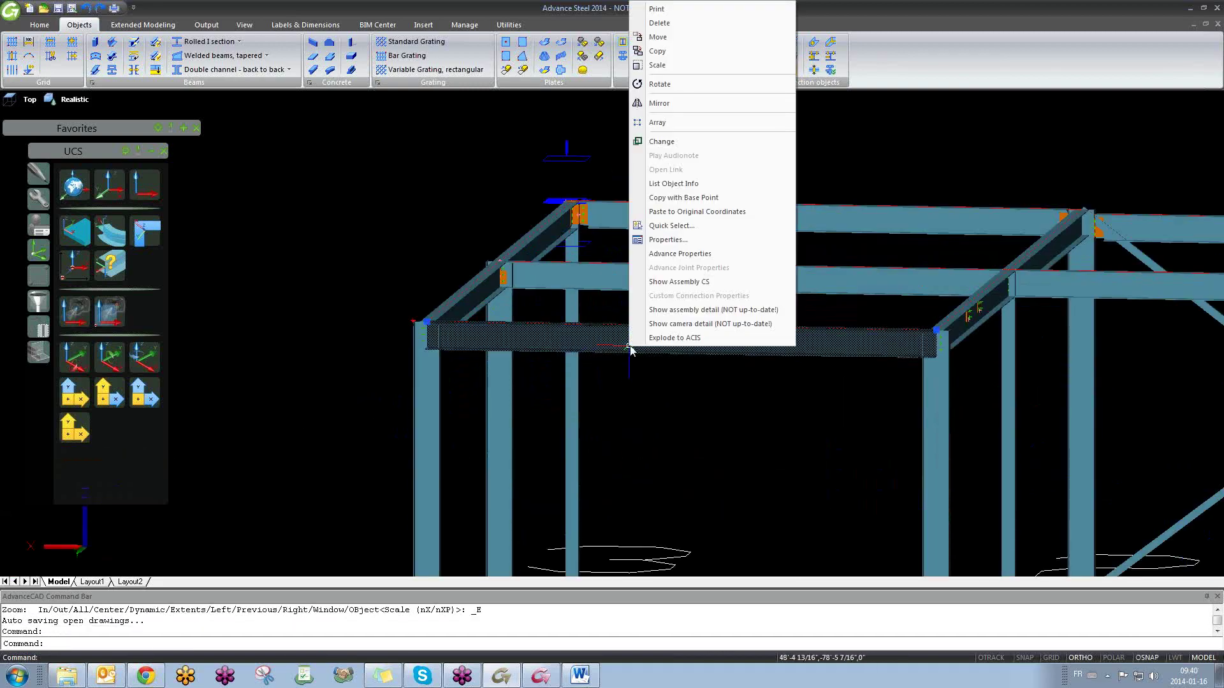
click(693, 254)
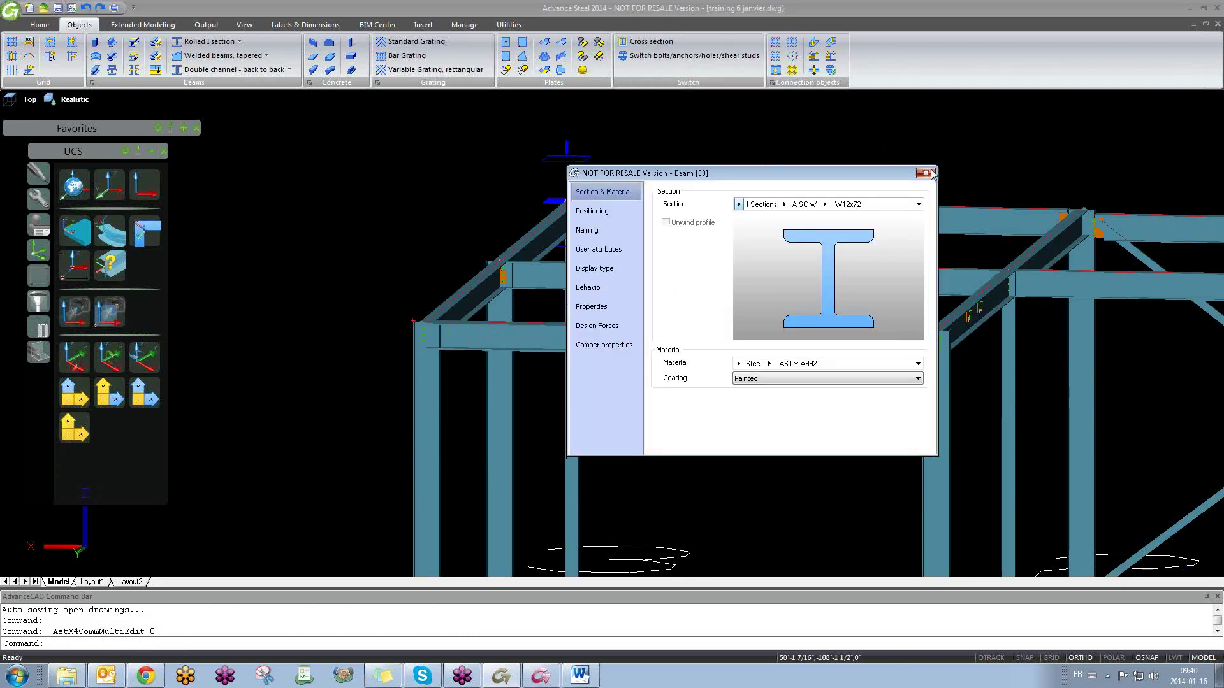
click(930, 173)
Step: Check the general CAD properties of the front top beam, such as its color, layer and linetype
click(677, 337)
right_click(674, 345)
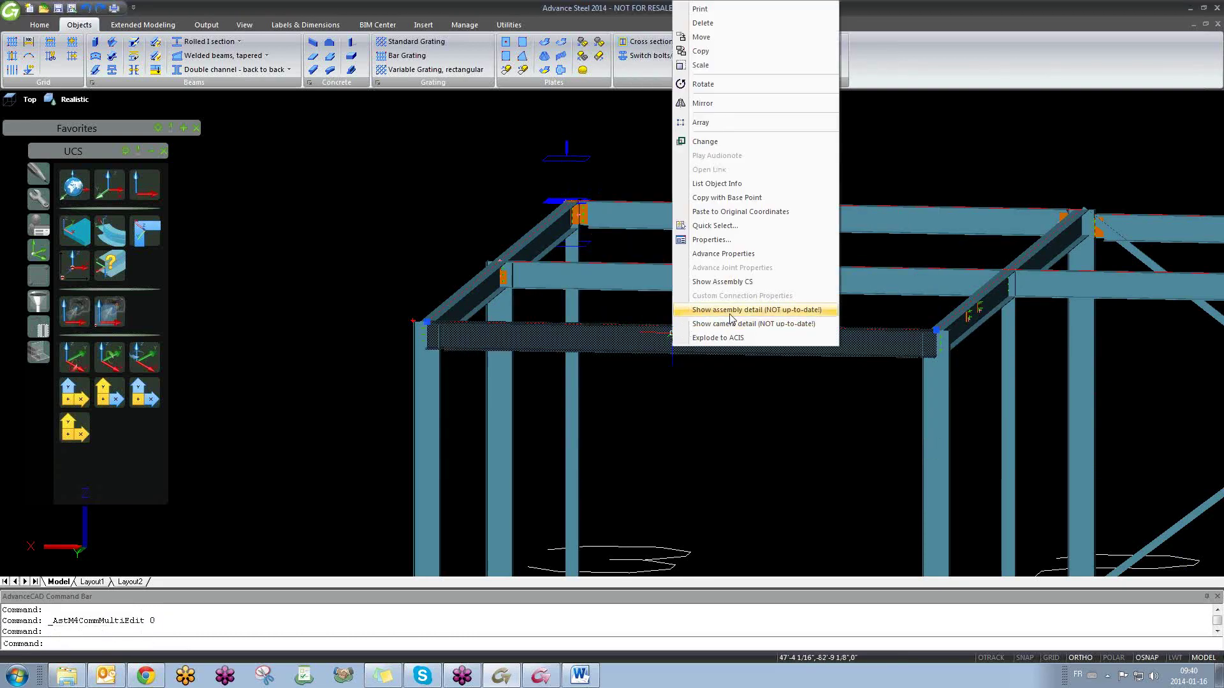
click(751, 240)
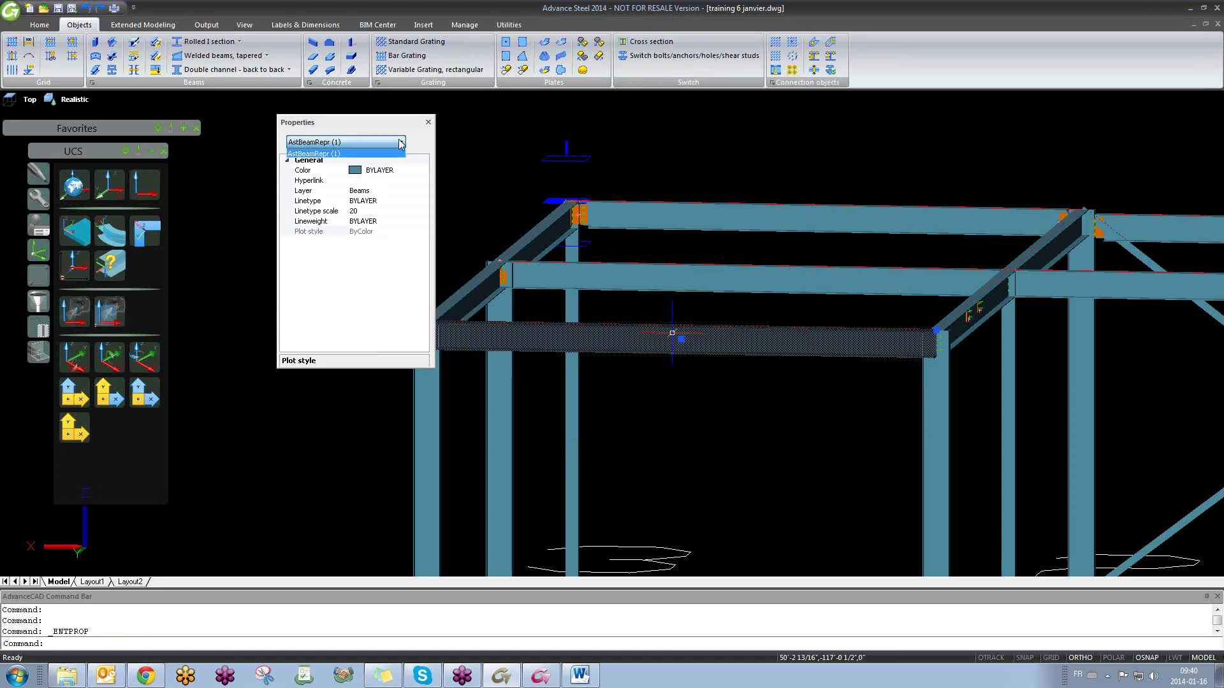
click(429, 121)
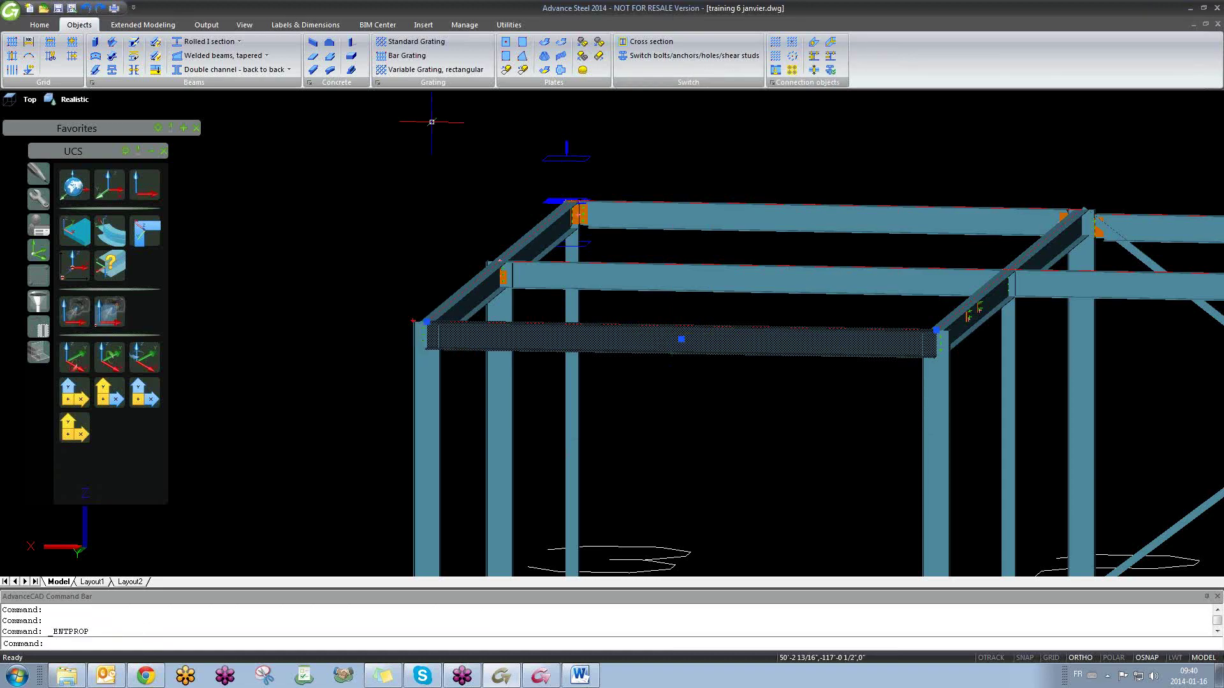
key(Escape)
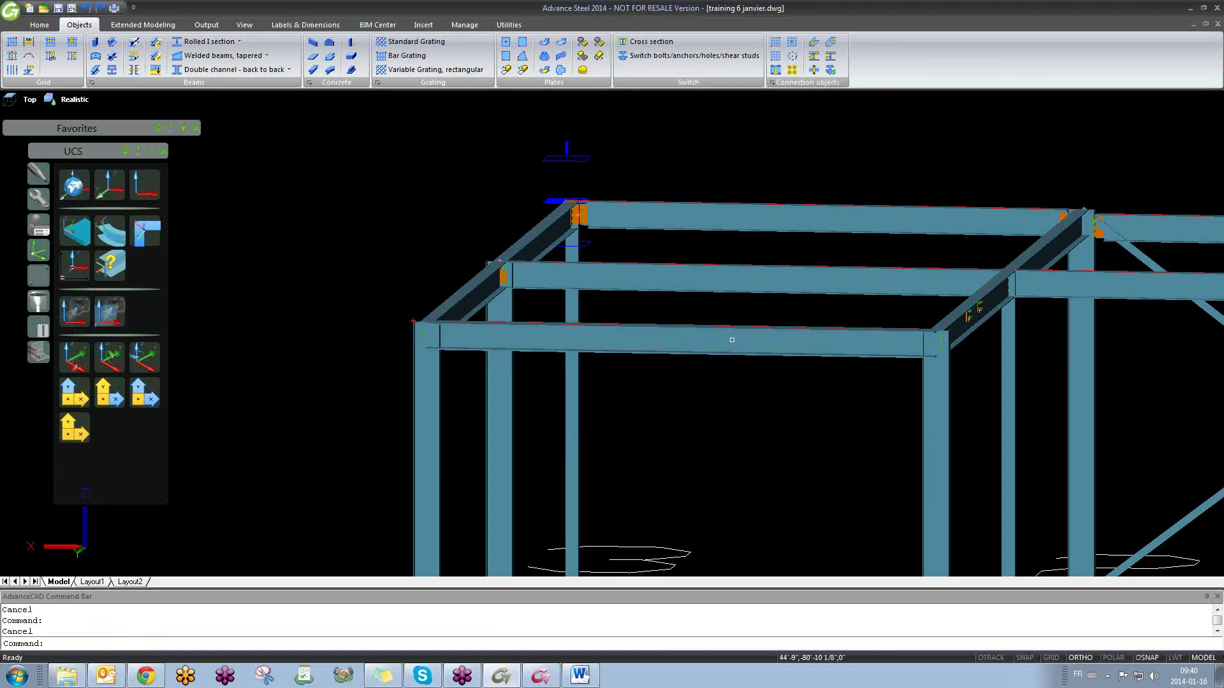
Step: Examine the front top beam's calculated properties, including its dimensions, surface area, length and weight
double_click(730, 341)
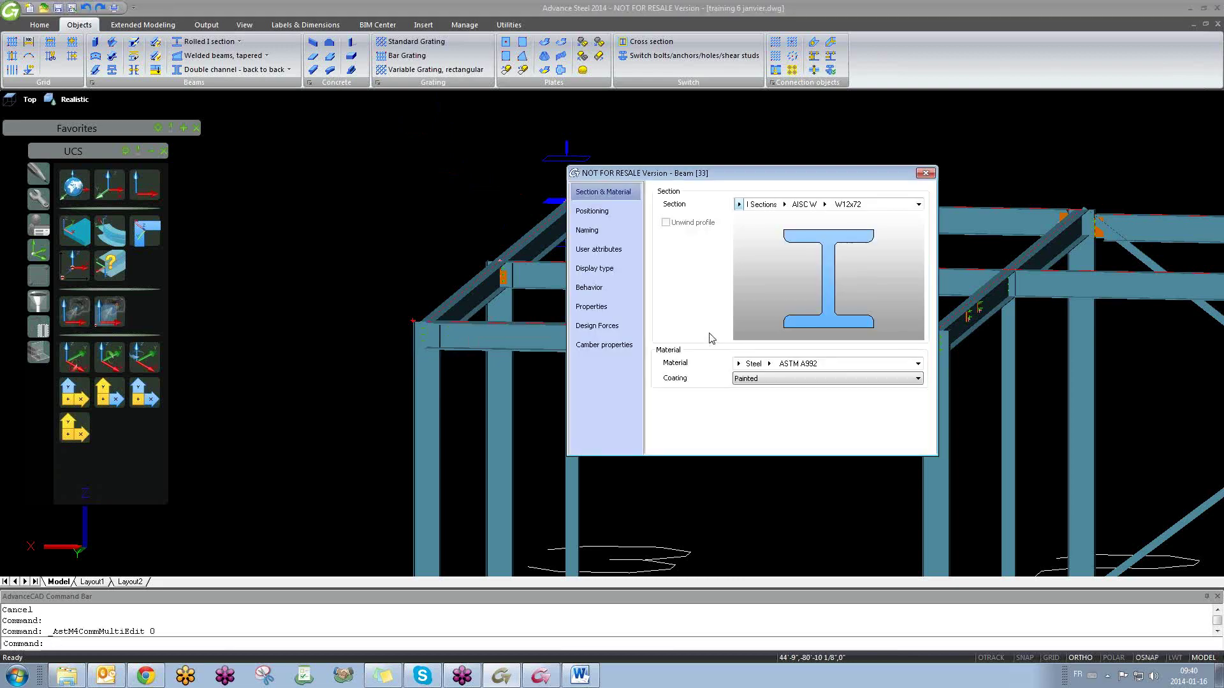
click(600, 307)
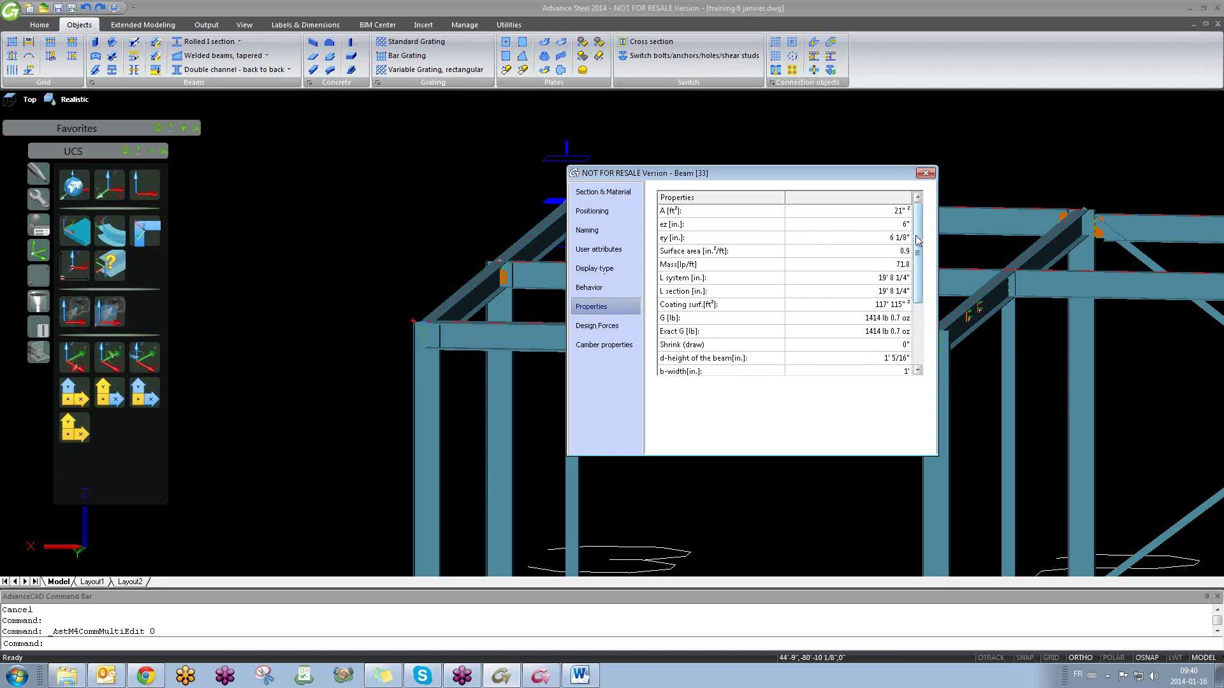
scroll(918, 239, down, 1)
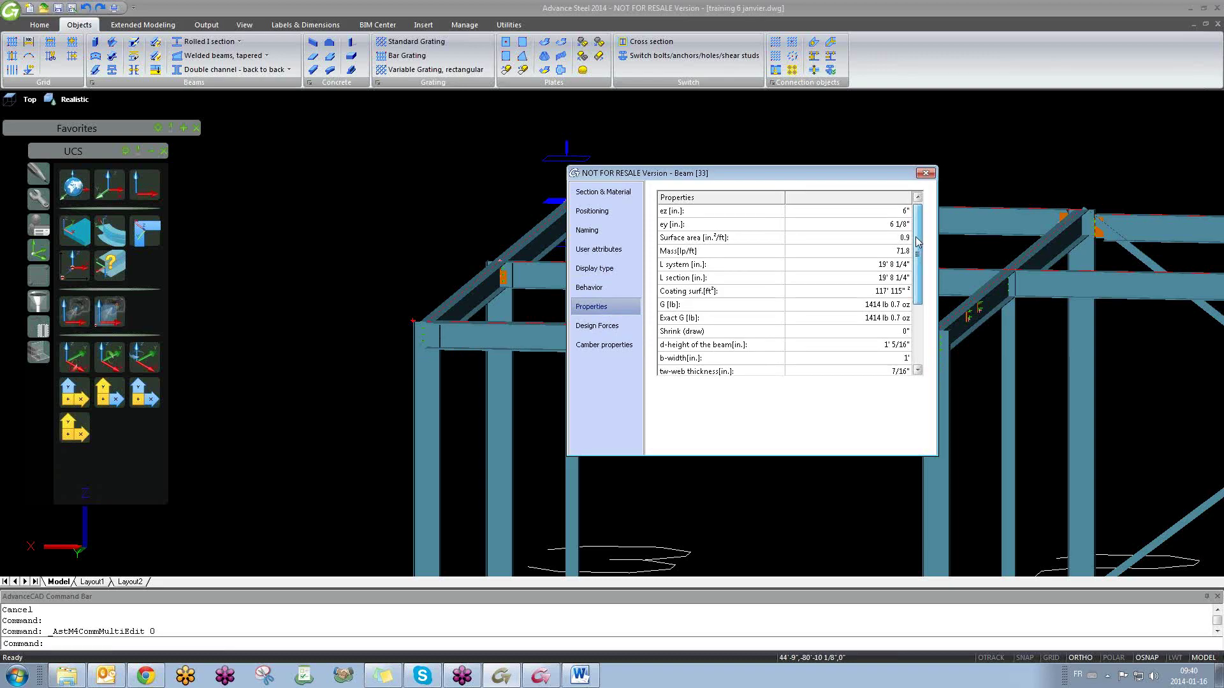
mouse_move(918, 241)
mouse_down()
mouse_move(922, 323)
mouse_move(924, 235)
mouse_up()
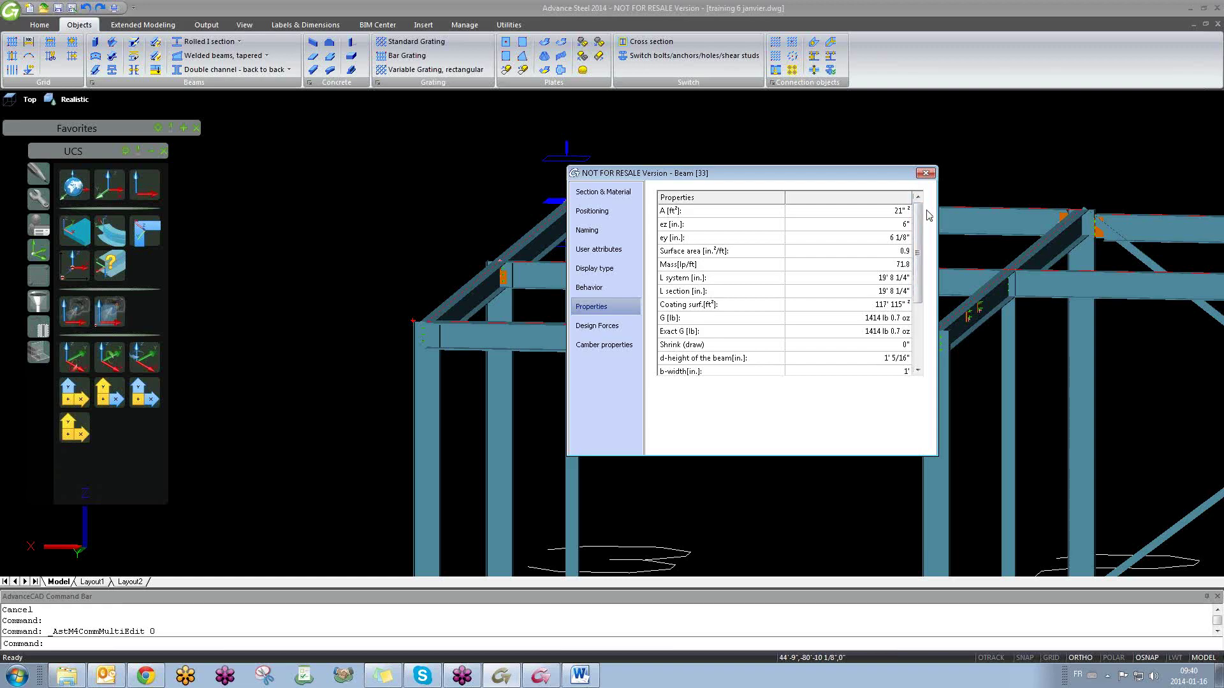
Step: Close the front top beam's Advance properties and view the frame's front bay down to its column bases
click(926, 173)
middle_drag(352, 403, 431, 311)
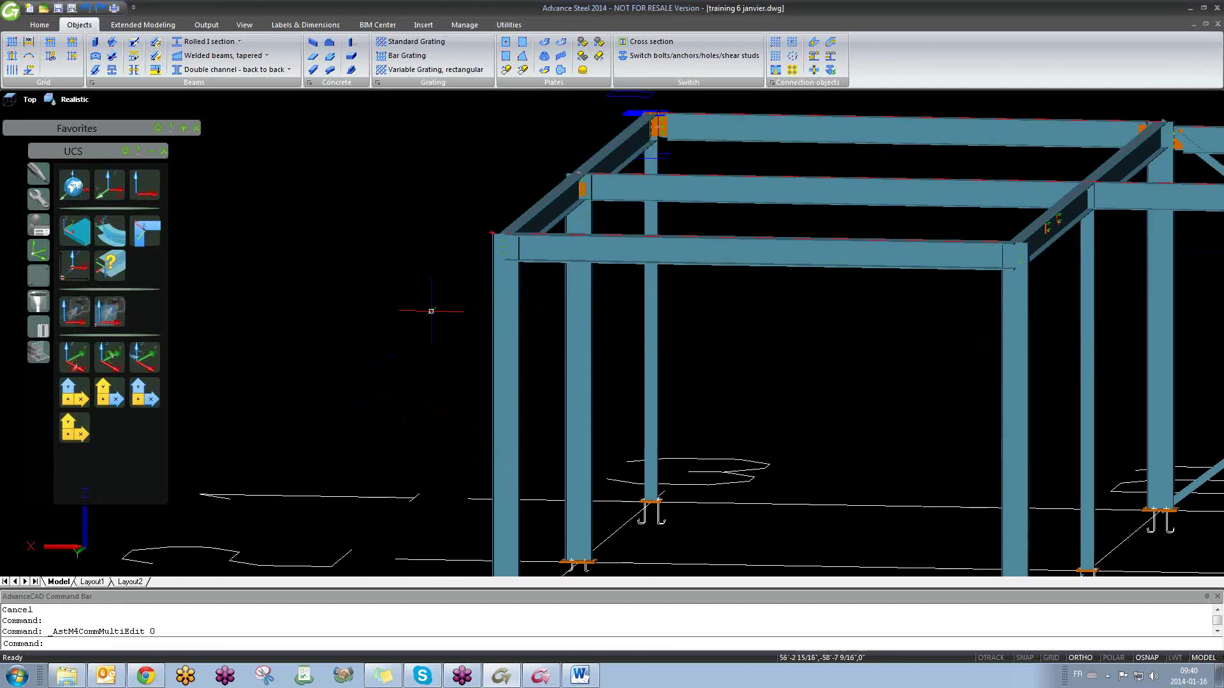
scroll(430, 311, down, 2)
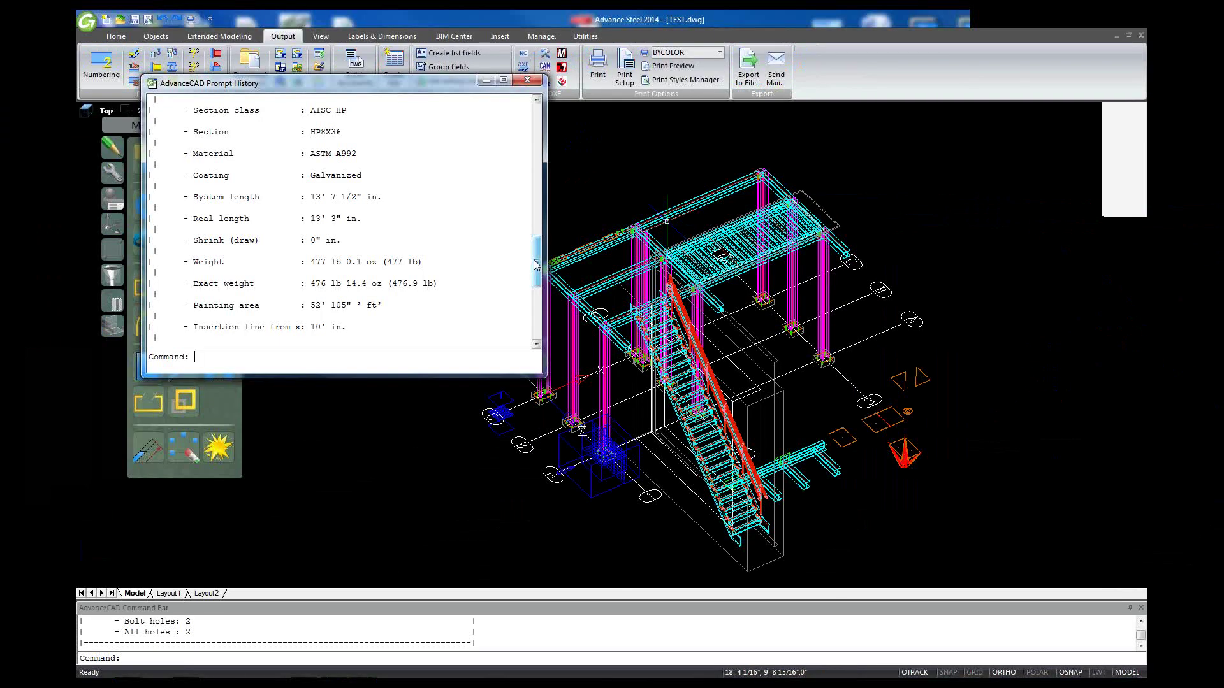
Step: List the object info of the rear top beam in TEST.dwg and read through to its holes section
drag(535, 268, 534, 297)
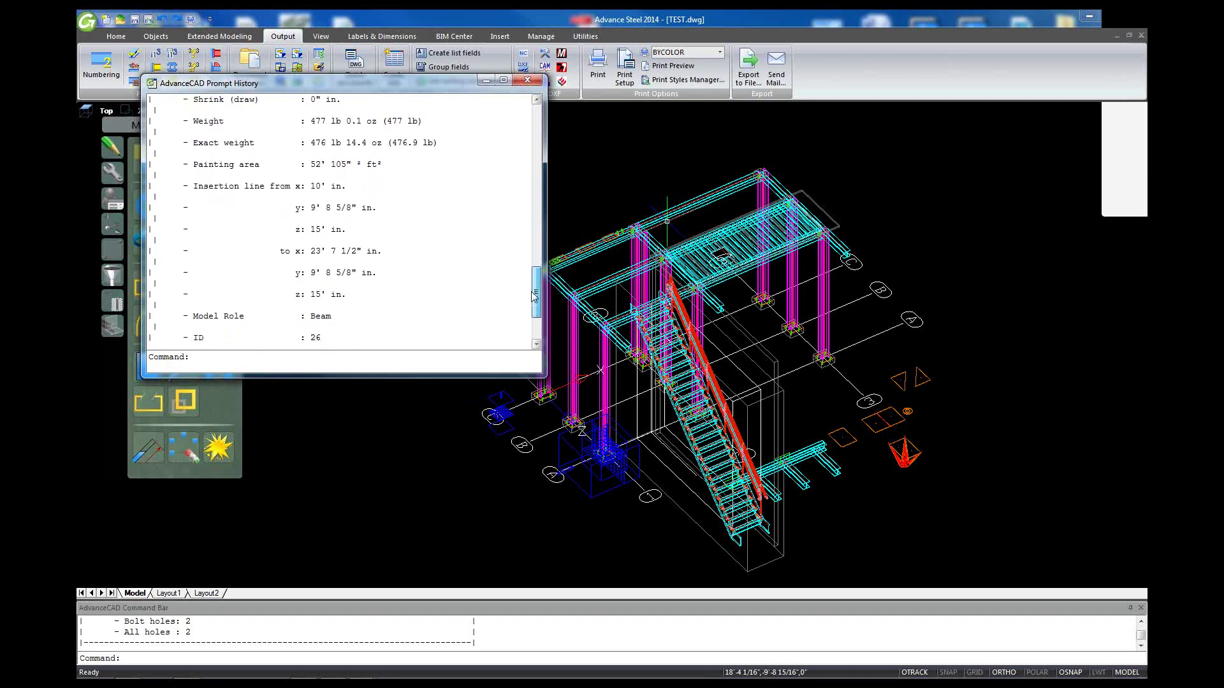
click(527, 80)
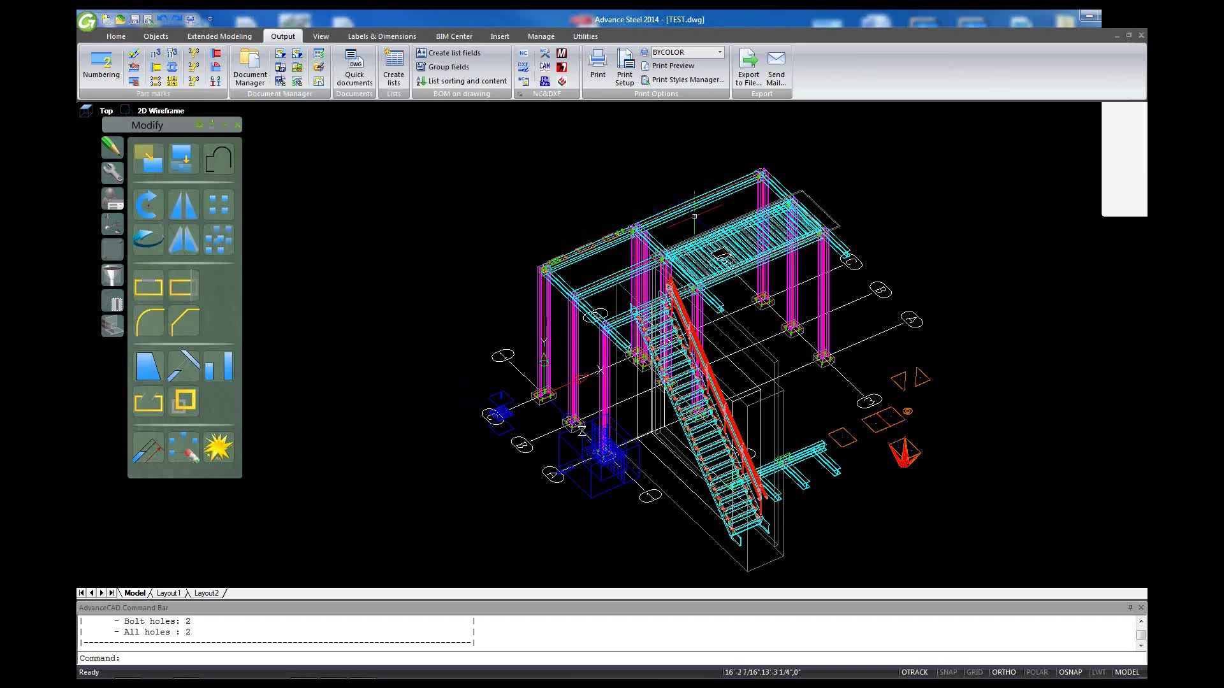
right_click(693, 212)
key(Escape)
click(690, 211)
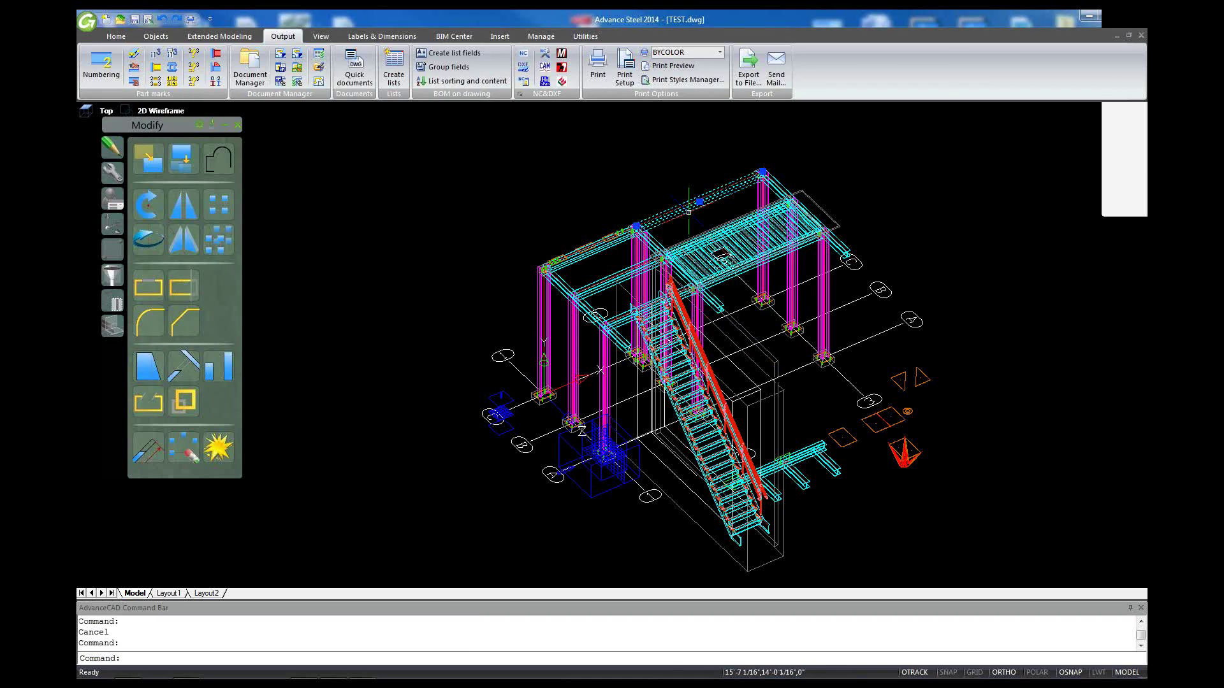
right_click(690, 212)
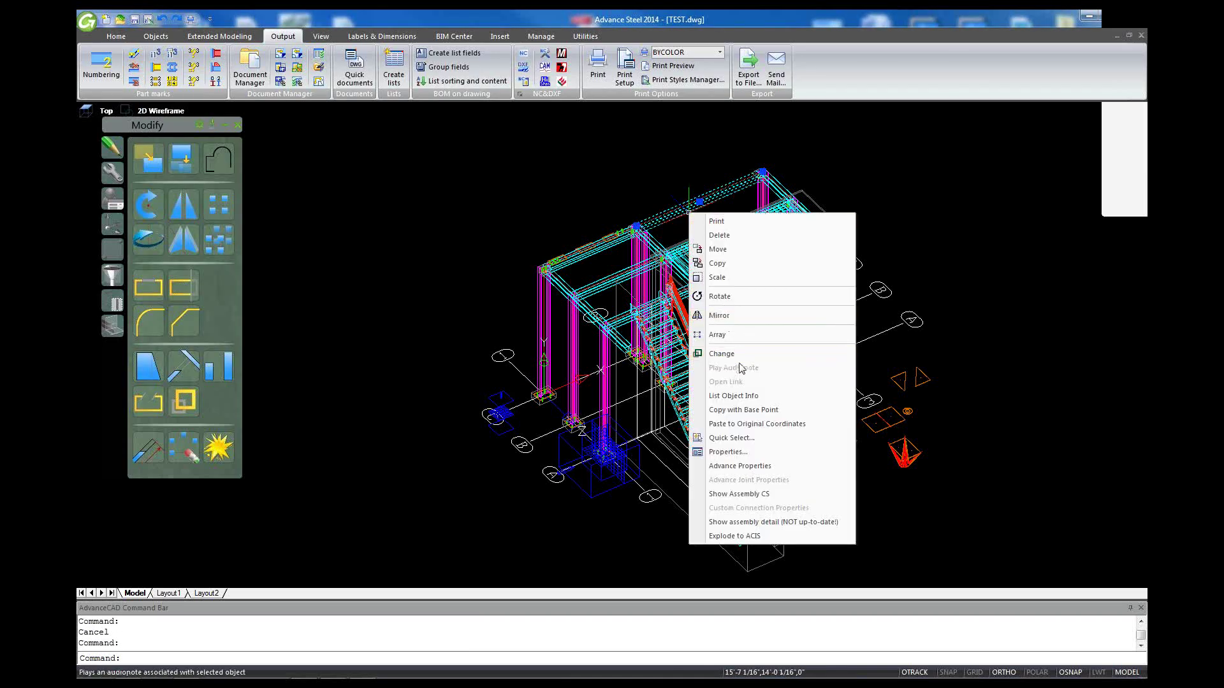
click(737, 398)
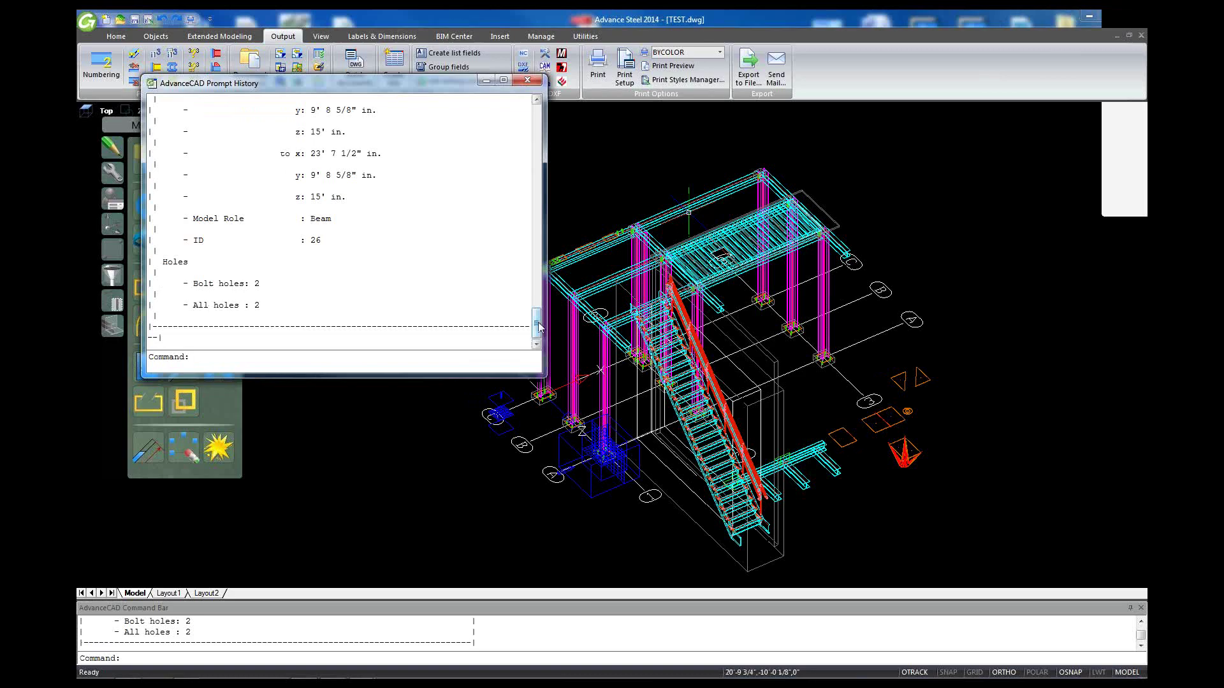
drag(538, 327, 539, 332)
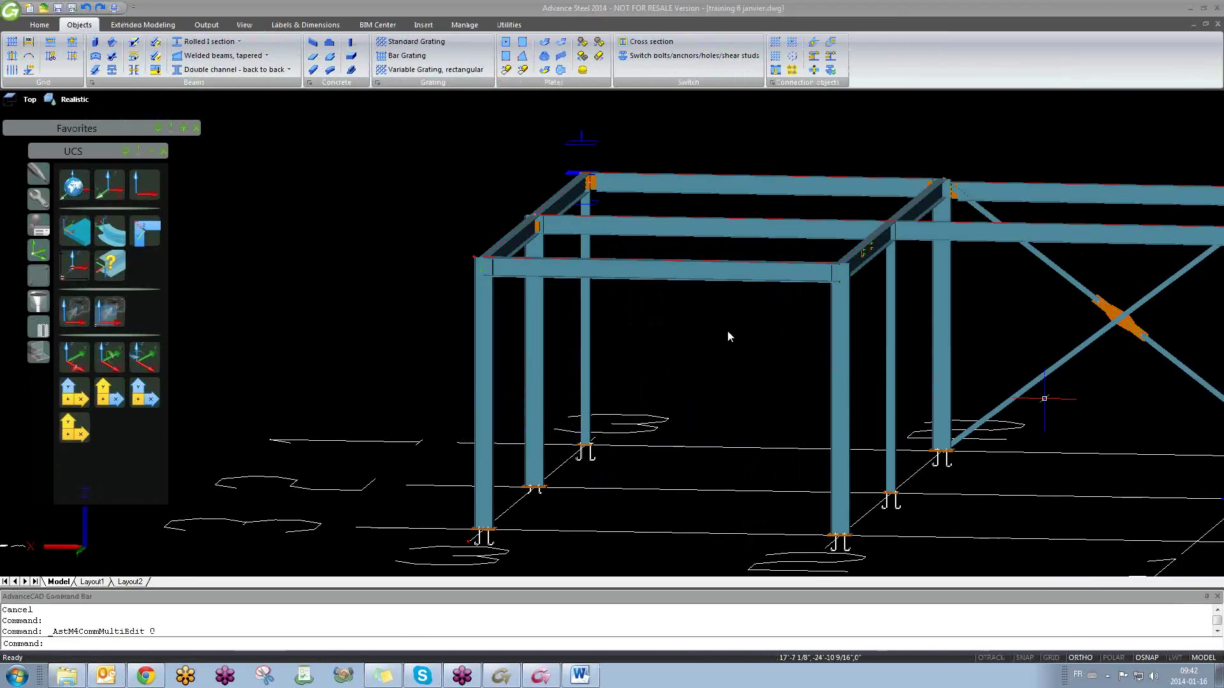
Step: Set the visual style of the training 6 janvier.dwg model to 2D Wireframe
click(732, 330)
click(677, 362)
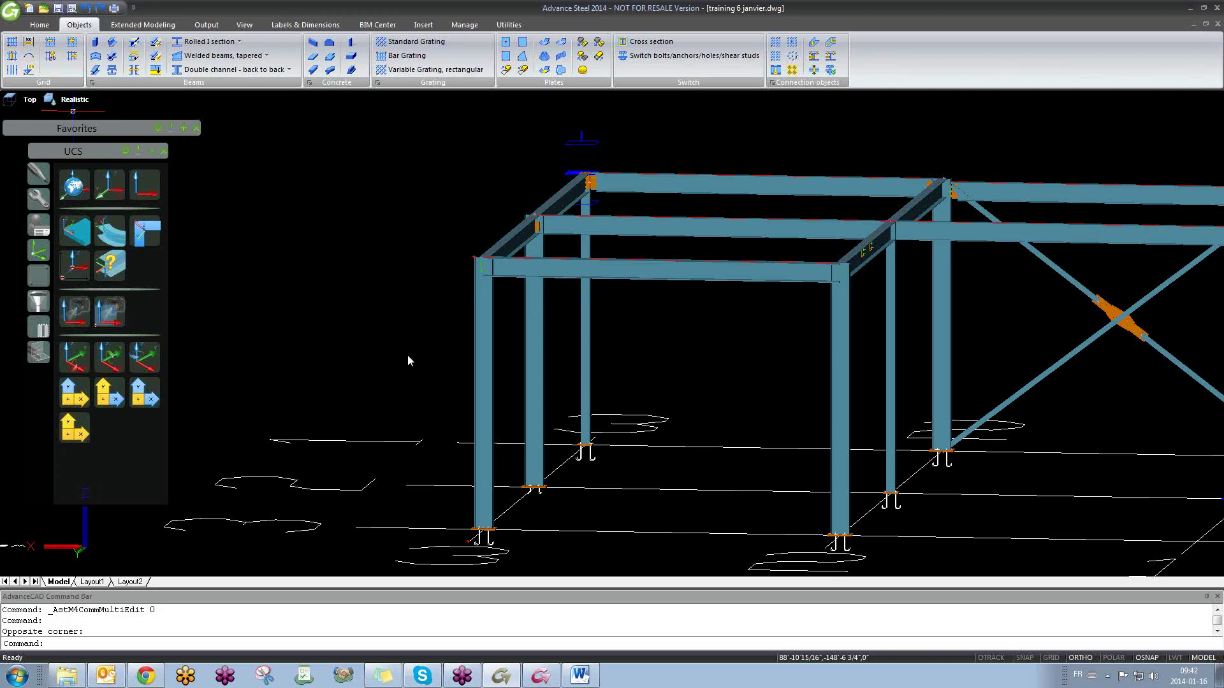
click(91, 100)
click(112, 118)
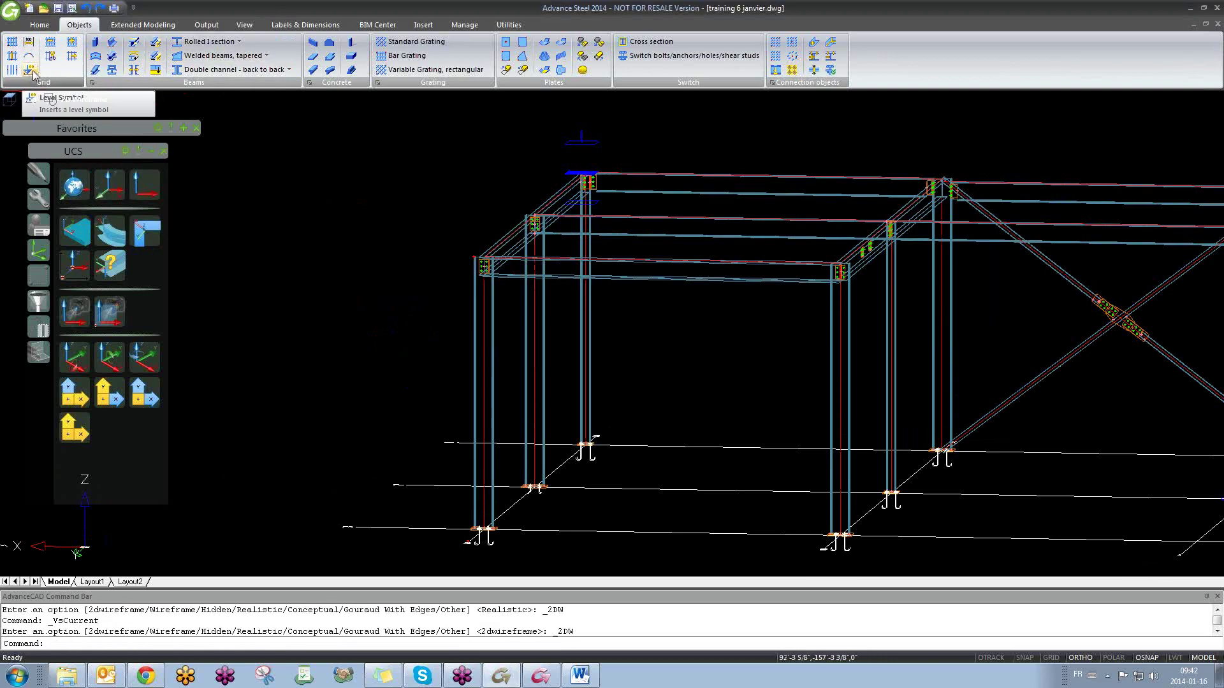
Step: Check the current heights, datum level, default and display type settings of the level symbol near the front corner column's base
scroll(583, 324, down, 2)
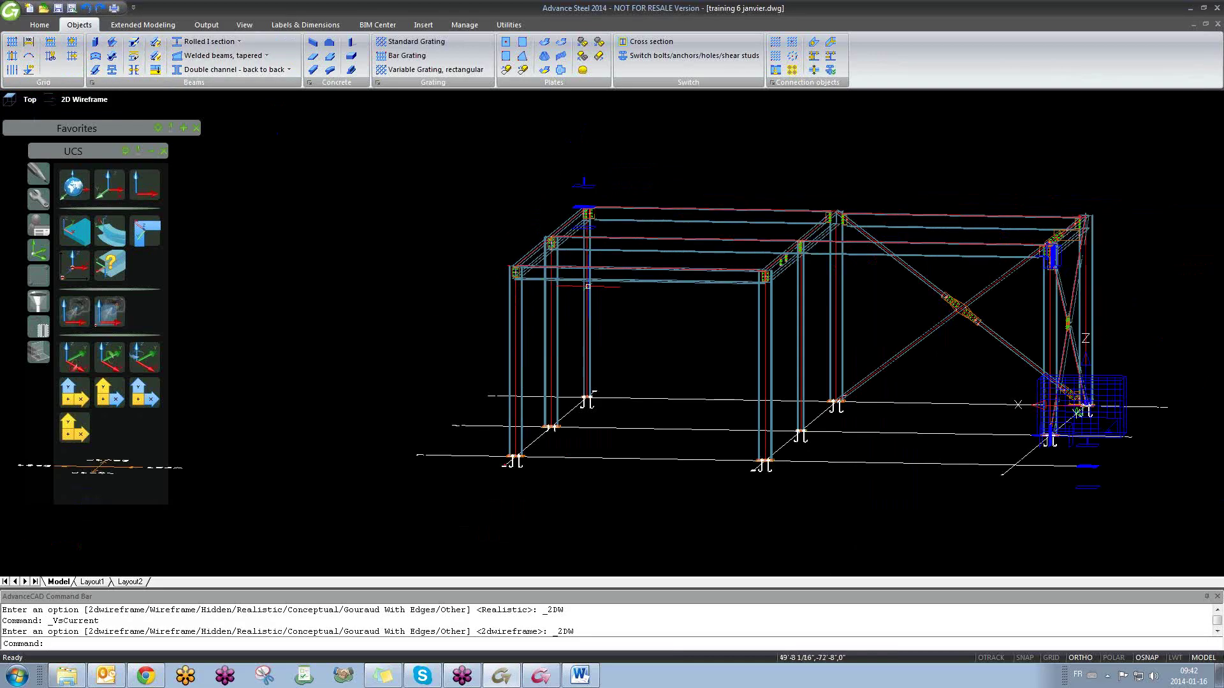
shift+middle_drag(582, 382, 510, 458)
scroll(433, 467, up, 9)
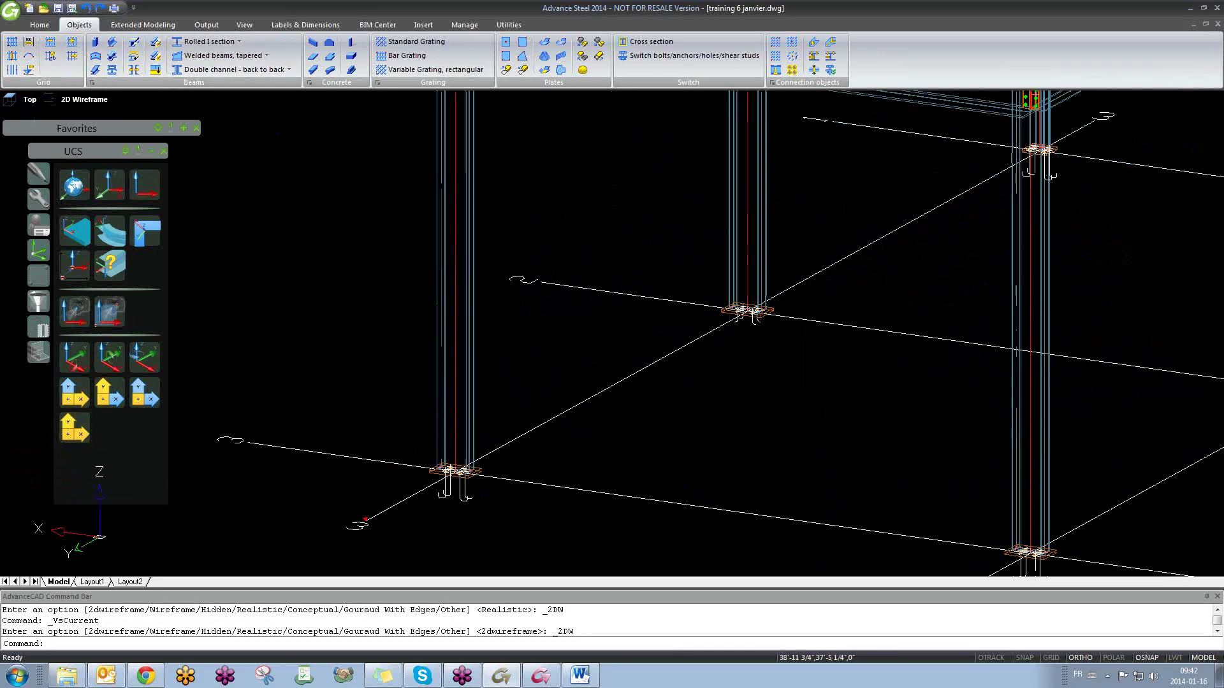
scroll(422, 464, down, 5)
scroll(422, 461, down, 3)
scroll(367, 438, up, 8)
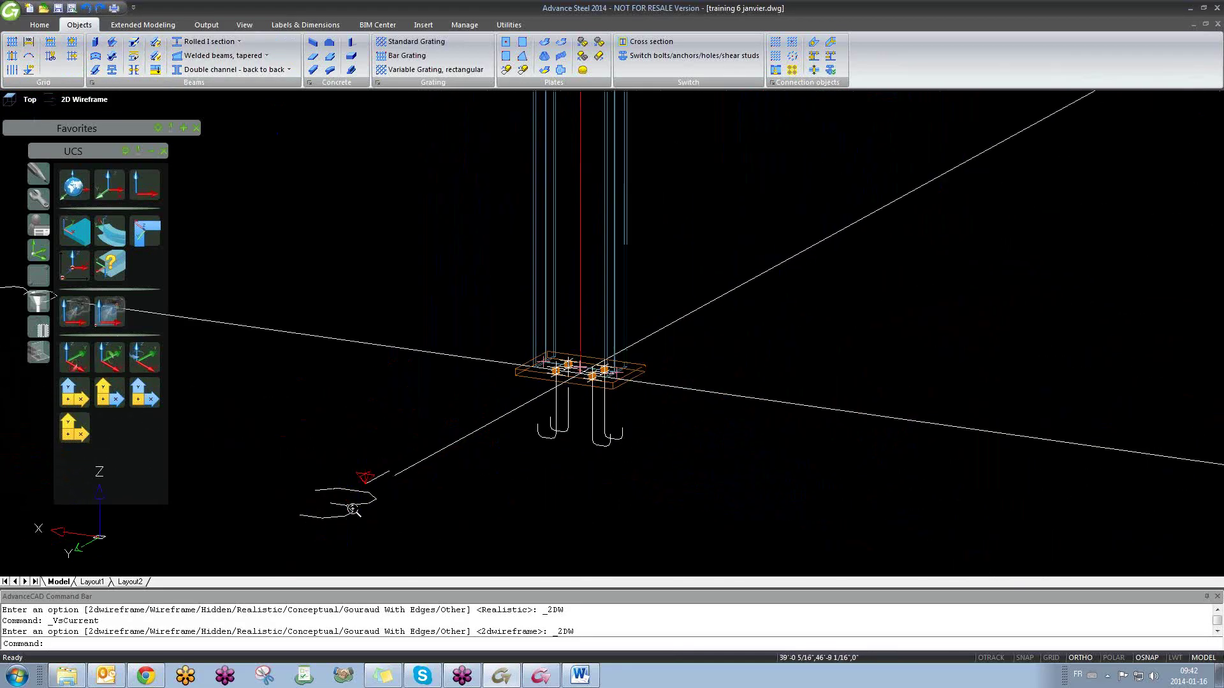
scroll(370, 429, up, 2)
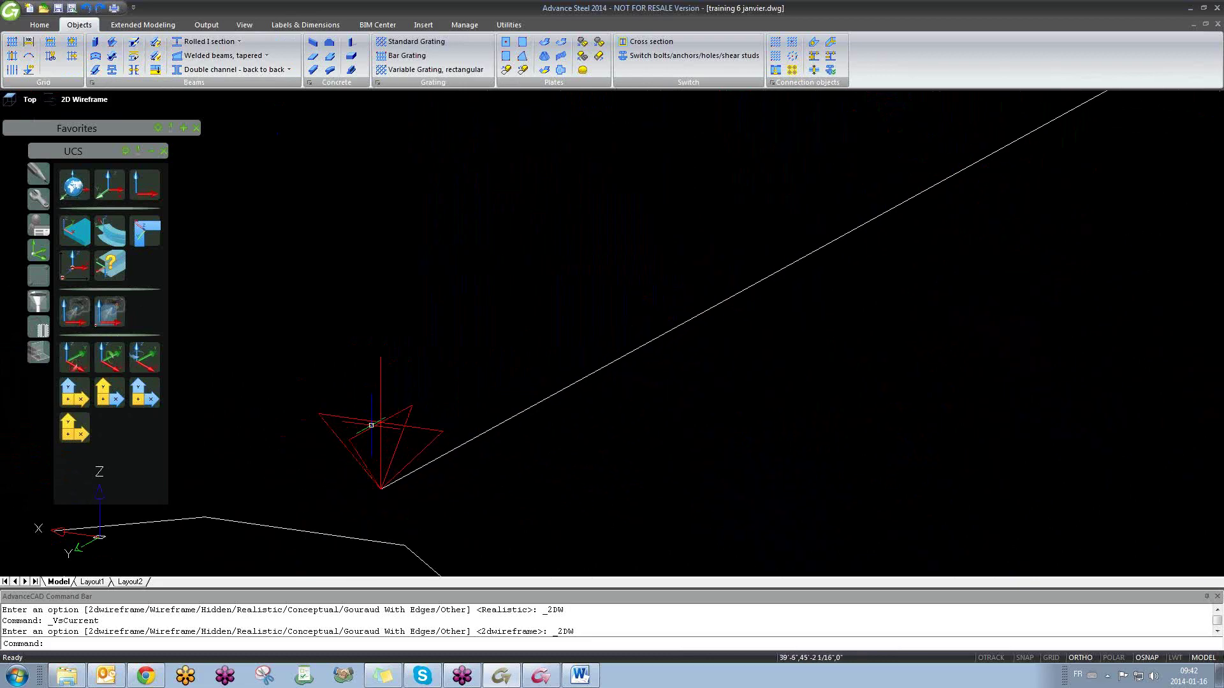
double_click(371, 425)
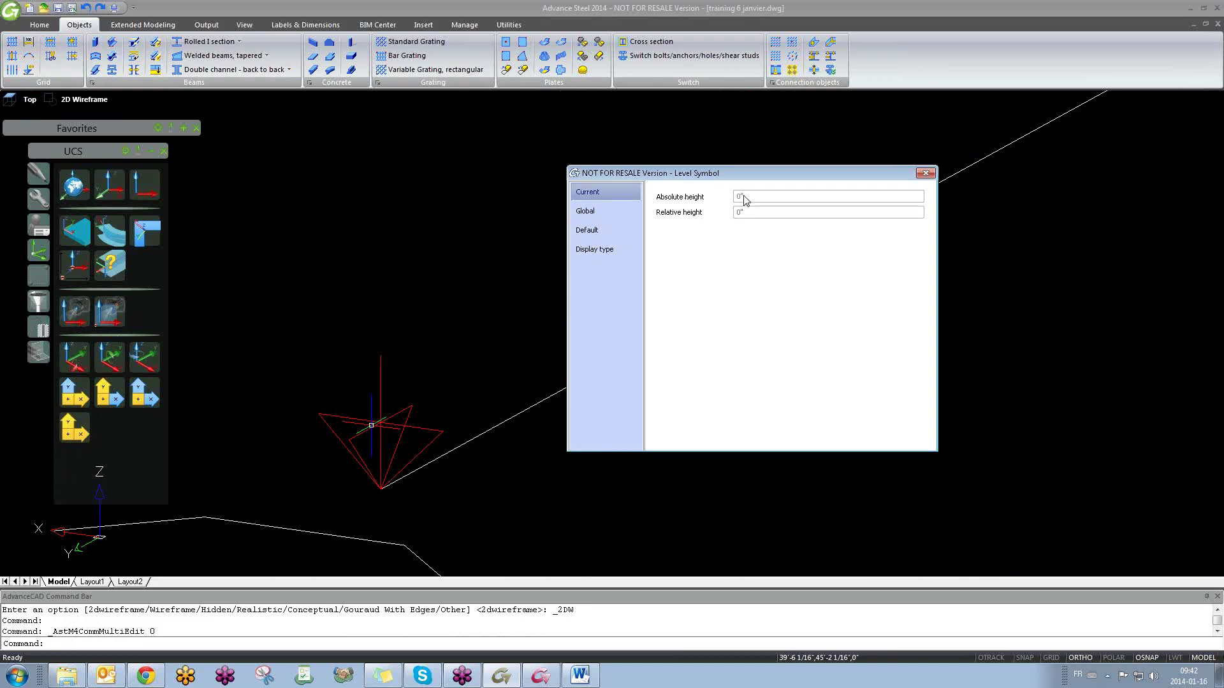
click(600, 213)
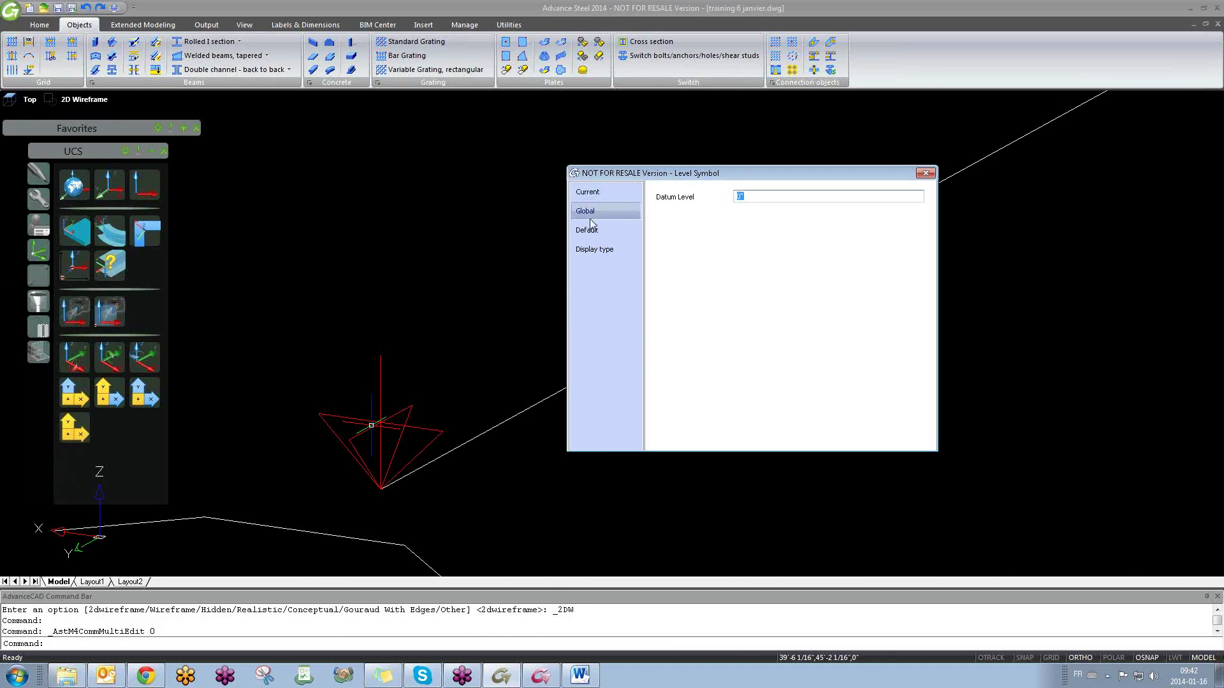
click(586, 230)
click(595, 249)
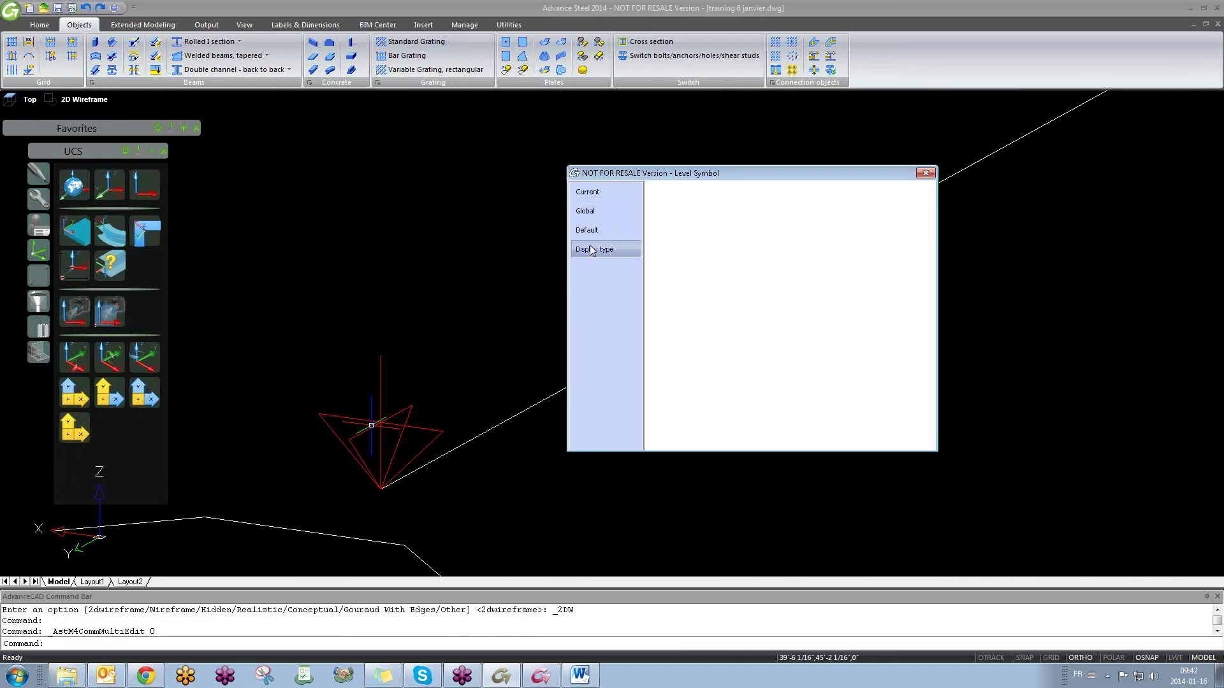
click(925, 173)
Step: Check the absolute and relative heights of the level symbol at the top of the front corner column
scroll(544, 299, down, 5)
scroll(545, 299, down, 6)
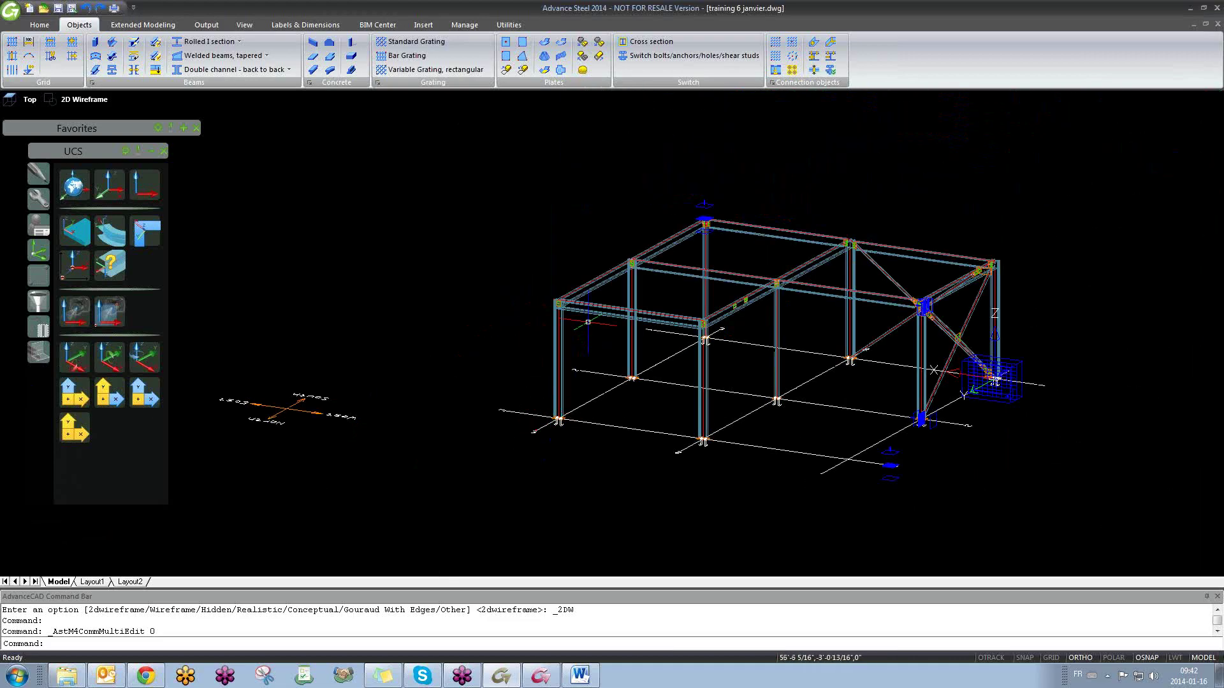
scroll(533, 293, up, 4)
scroll(534, 293, up, 4)
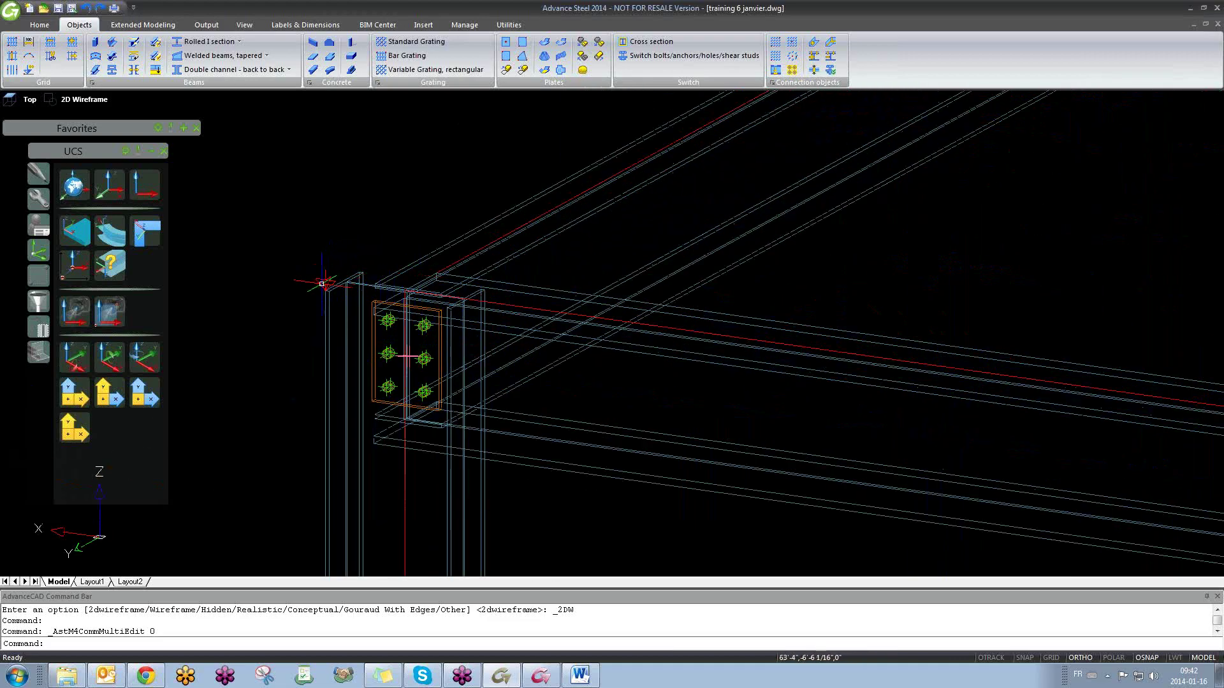
scroll(331, 284, up, 4)
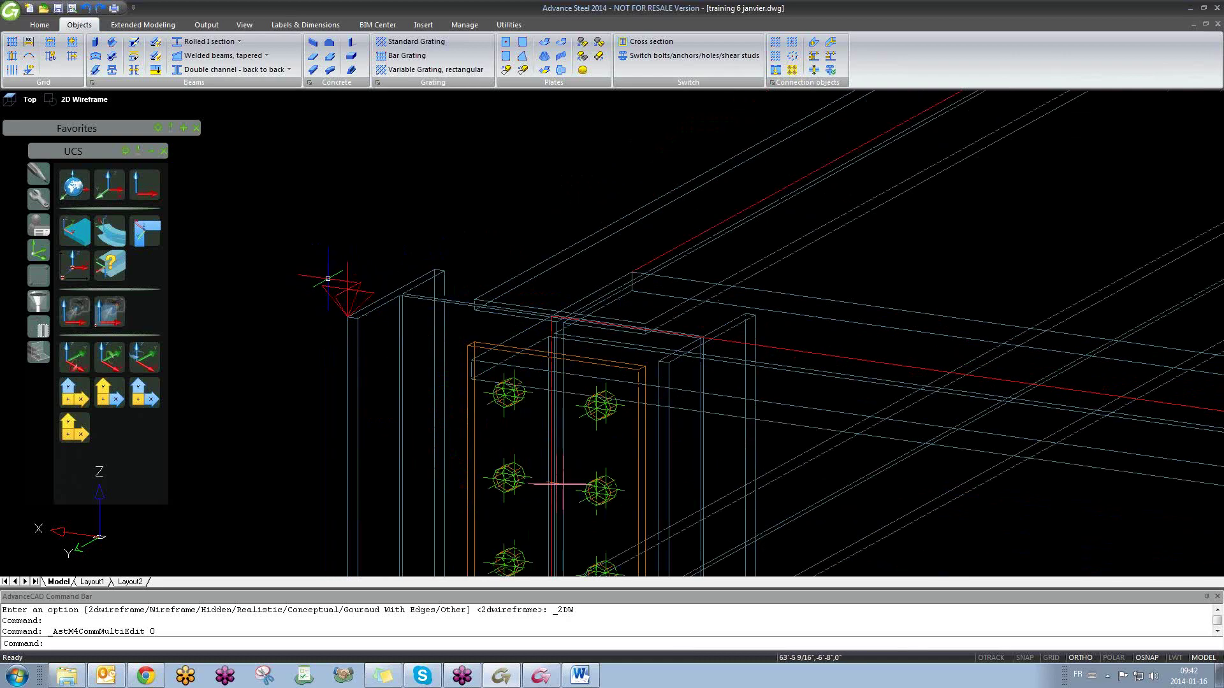
double_click(330, 285)
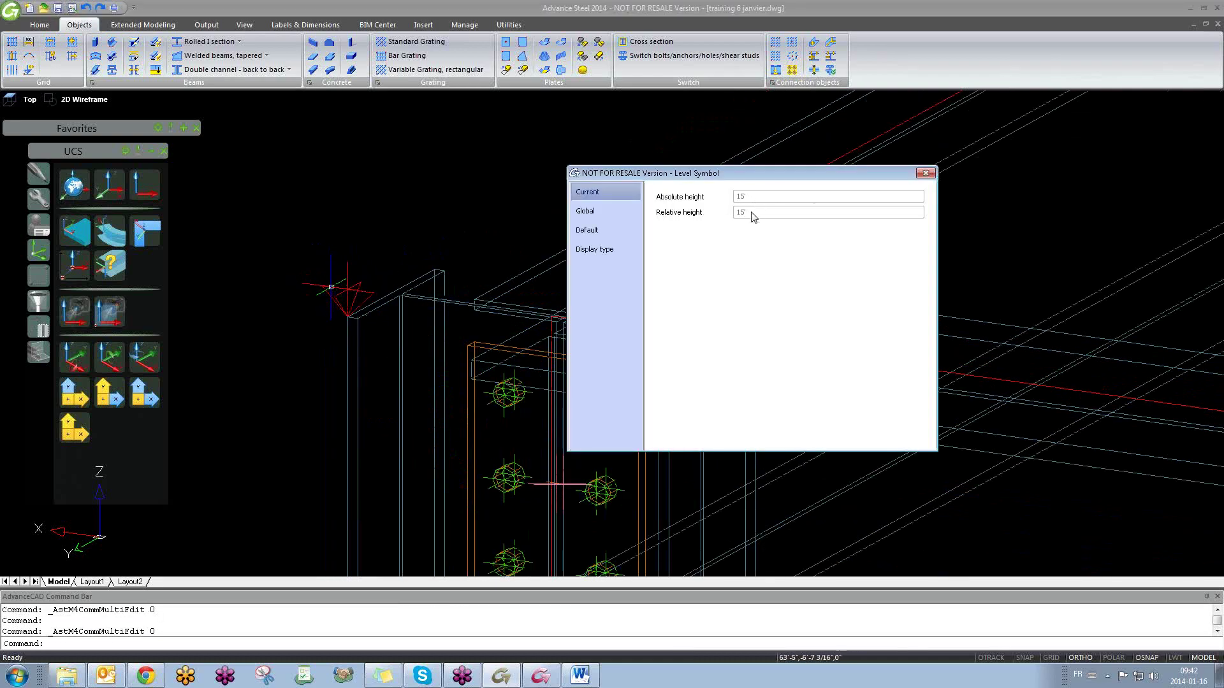
click(926, 174)
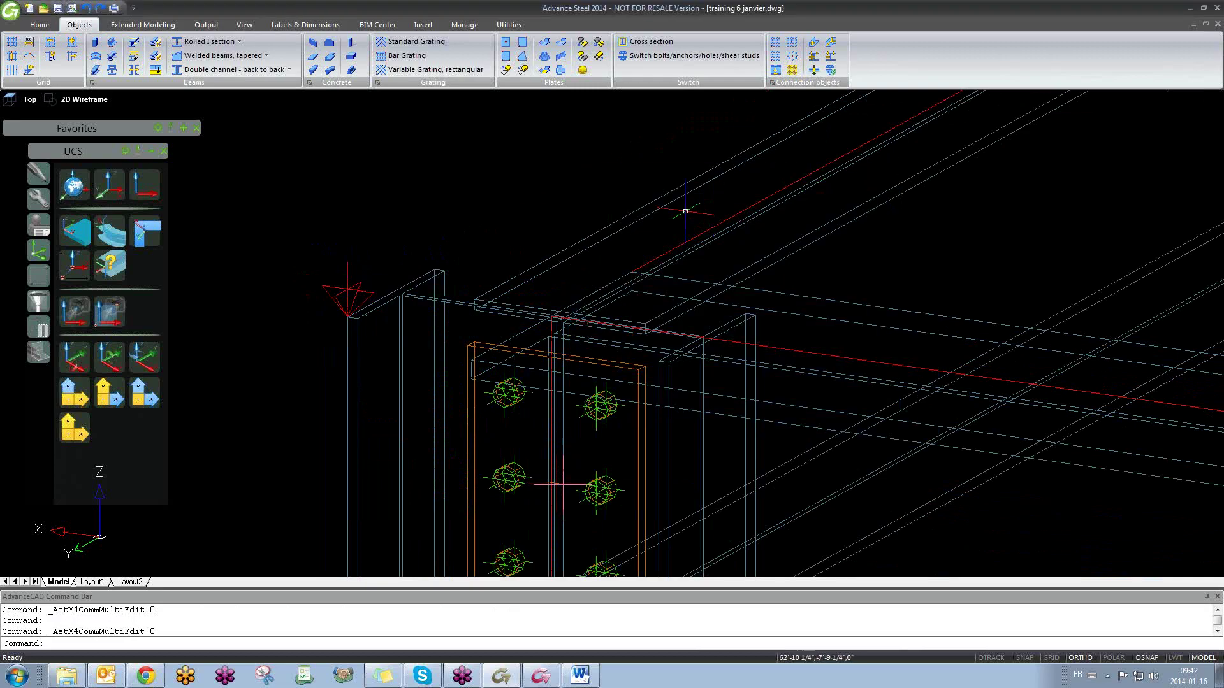
scroll(545, 272, down, 2)
scroll(547, 272, down, 2)
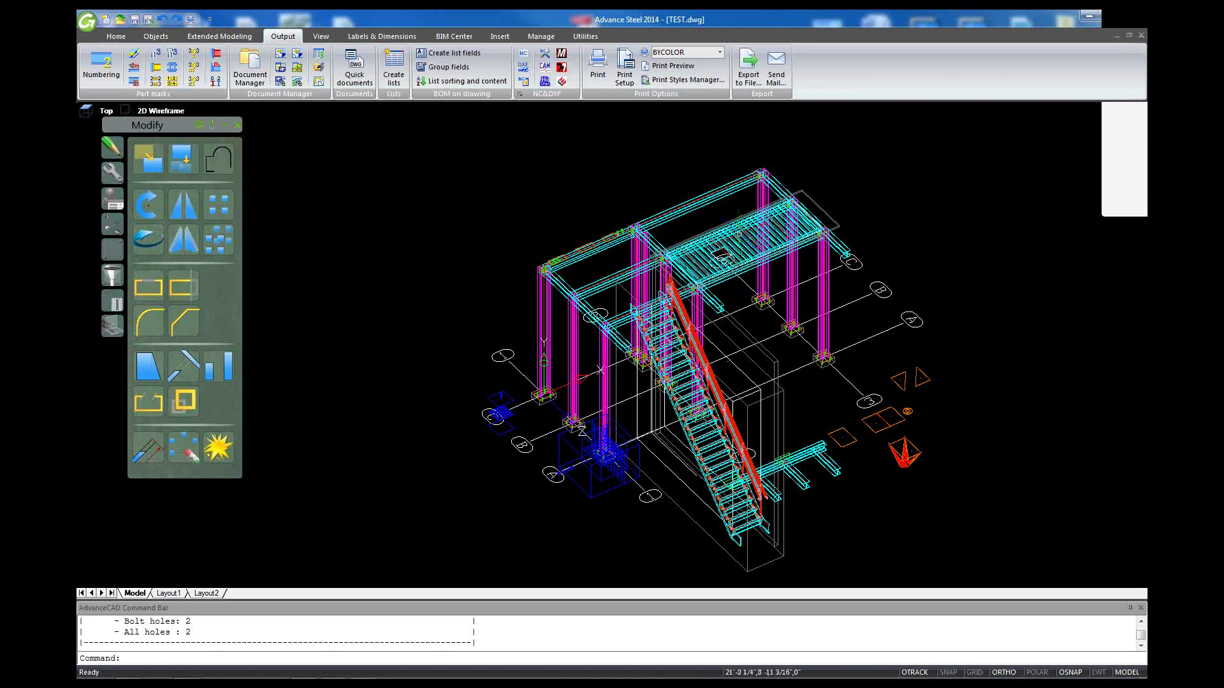
Step: List the object info of the rear top beam beside the grating platform in TEST.dwg
scroll(675, 219, up, 2)
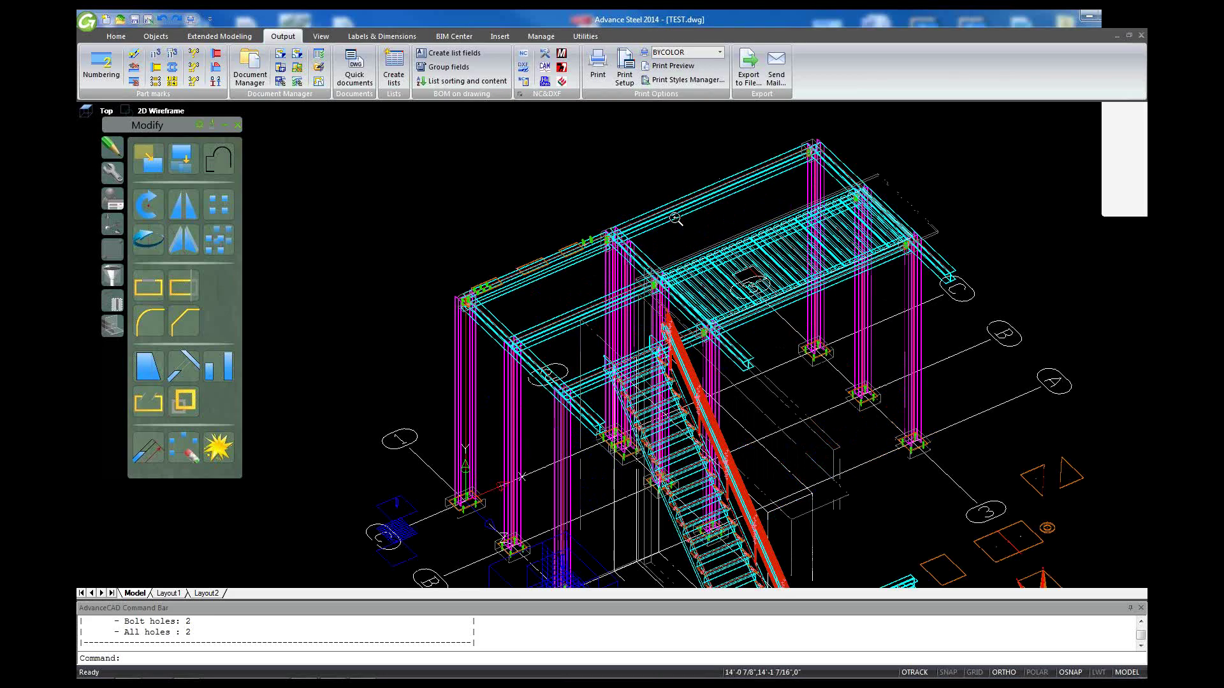
scroll(675, 219, up, 3)
scroll(656, 236, down, 3)
scroll(636, 255, up, 5)
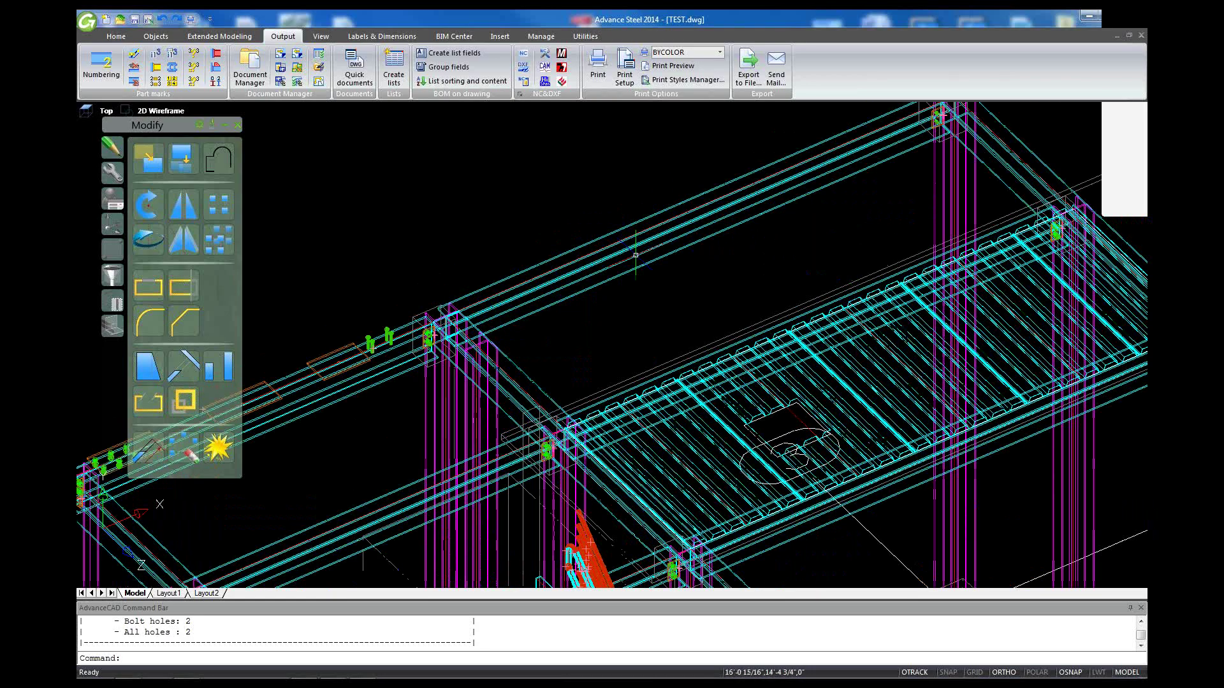
scroll(636, 255, up, 2)
click(606, 288)
right_click(606, 288)
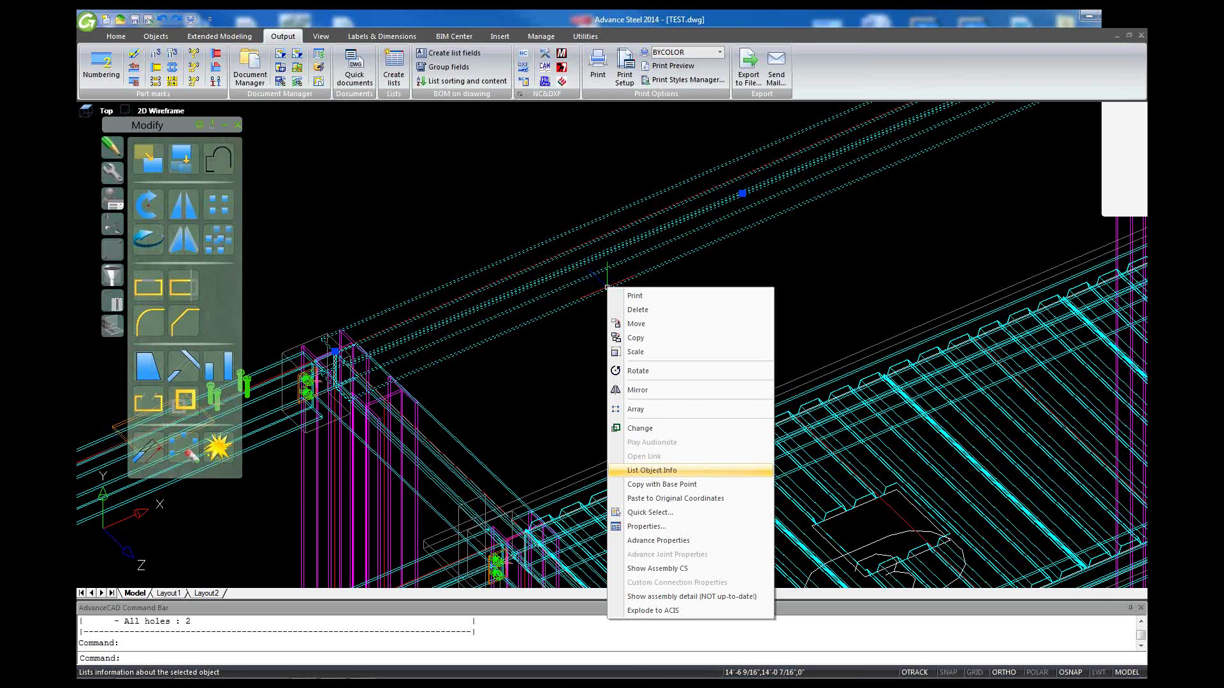
click(658, 472)
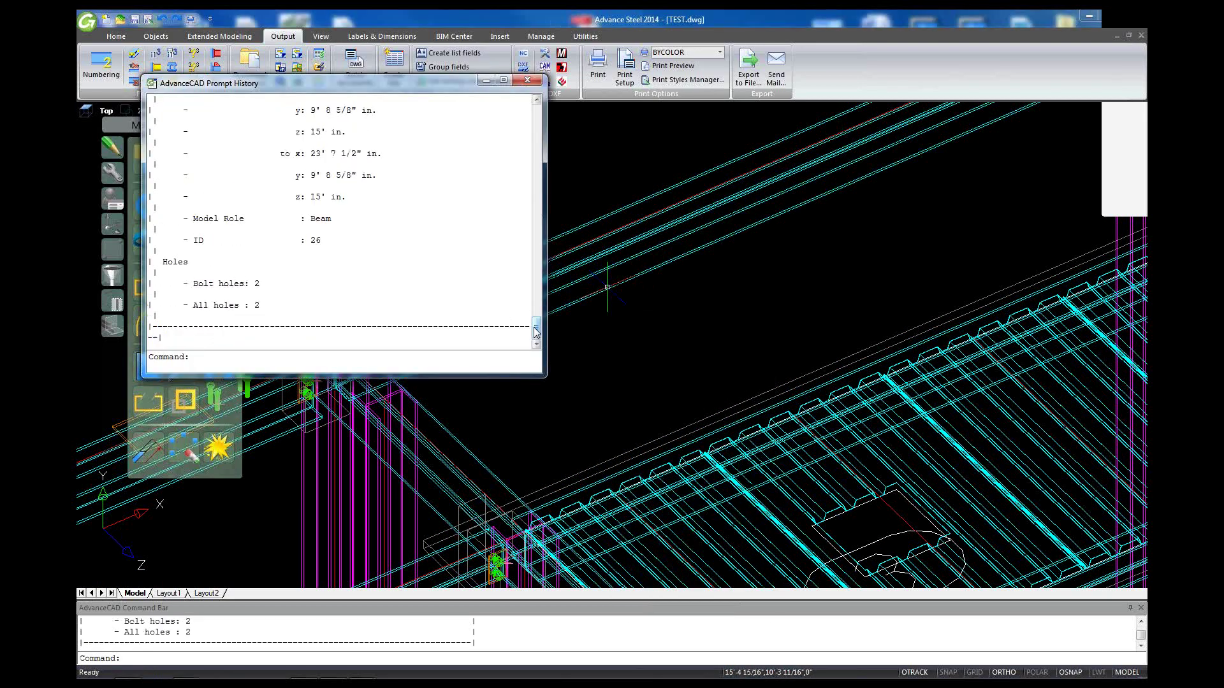
Step: Examine the start and end coordinates of the beam's insertion line in the listed object info
drag(536, 334, 506, 318)
scroll(536, 328, down, 1)
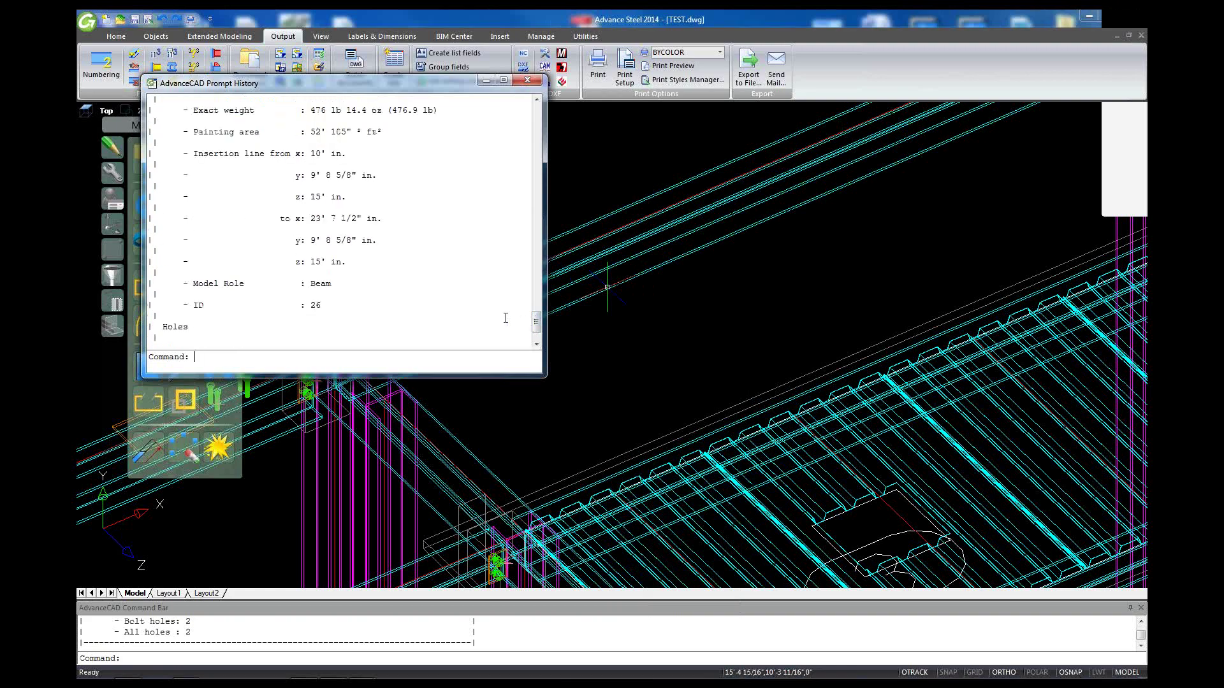
scroll(505, 317, up, 2)
scroll(503, 316, down, 1)
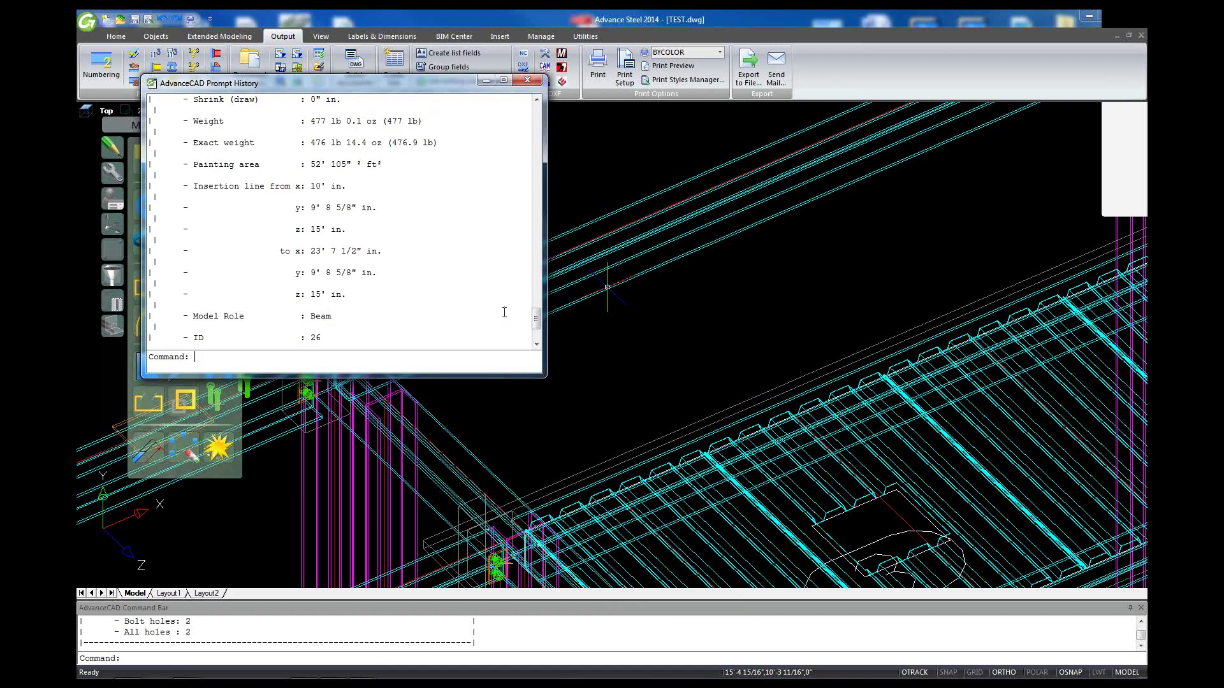
drag(353, 229, 296, 228)
drag(357, 186, 307, 204)
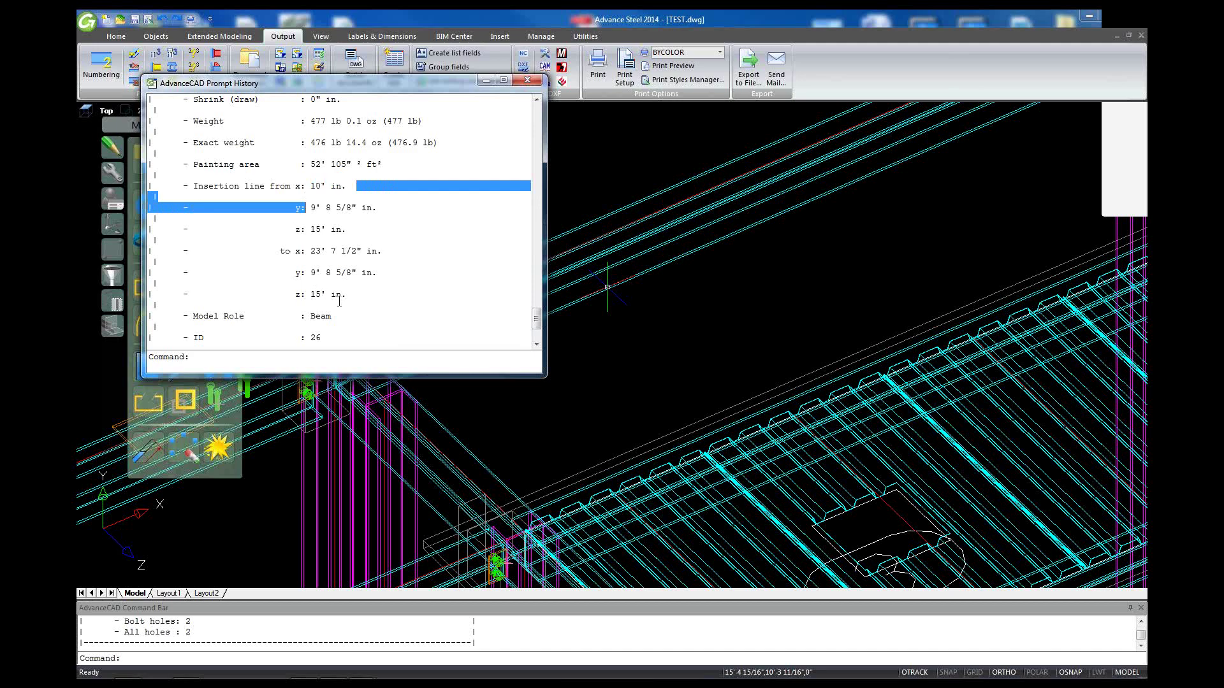
drag(341, 297, 233, 216)
Step: Examine the beam's painting area, exact weight and weight in the listed object info
scroll(264, 215, up, 1)
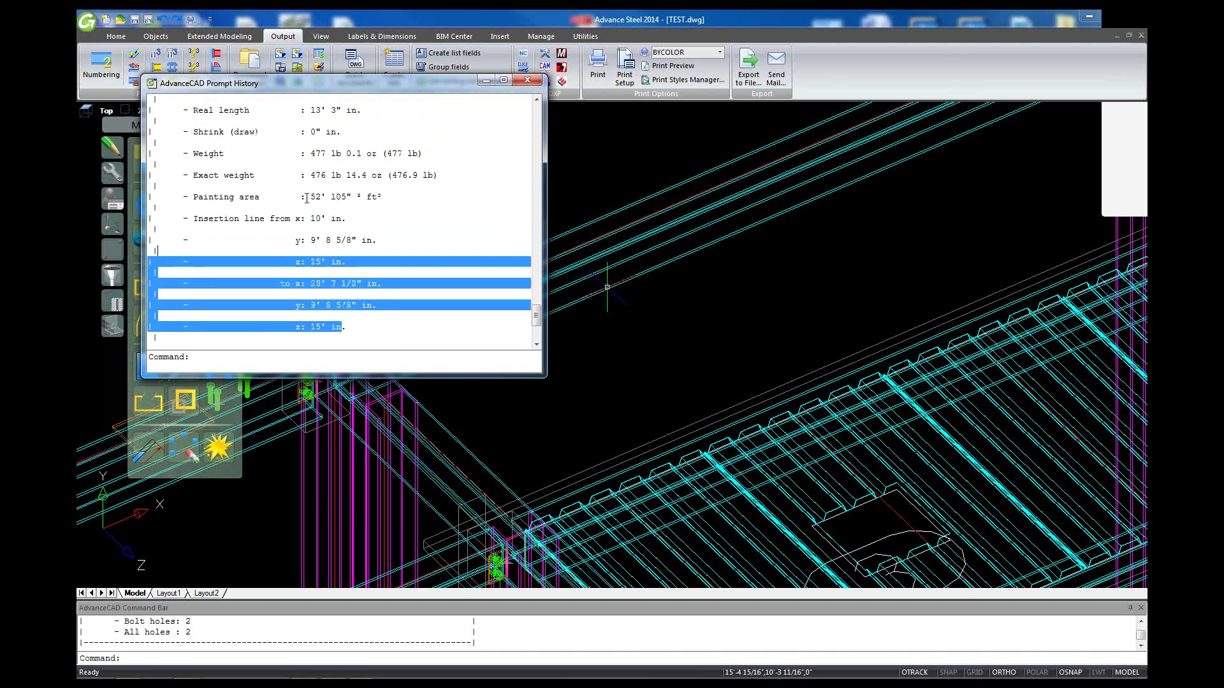
scroll(307, 198, up, 1)
drag(382, 229, 301, 224)
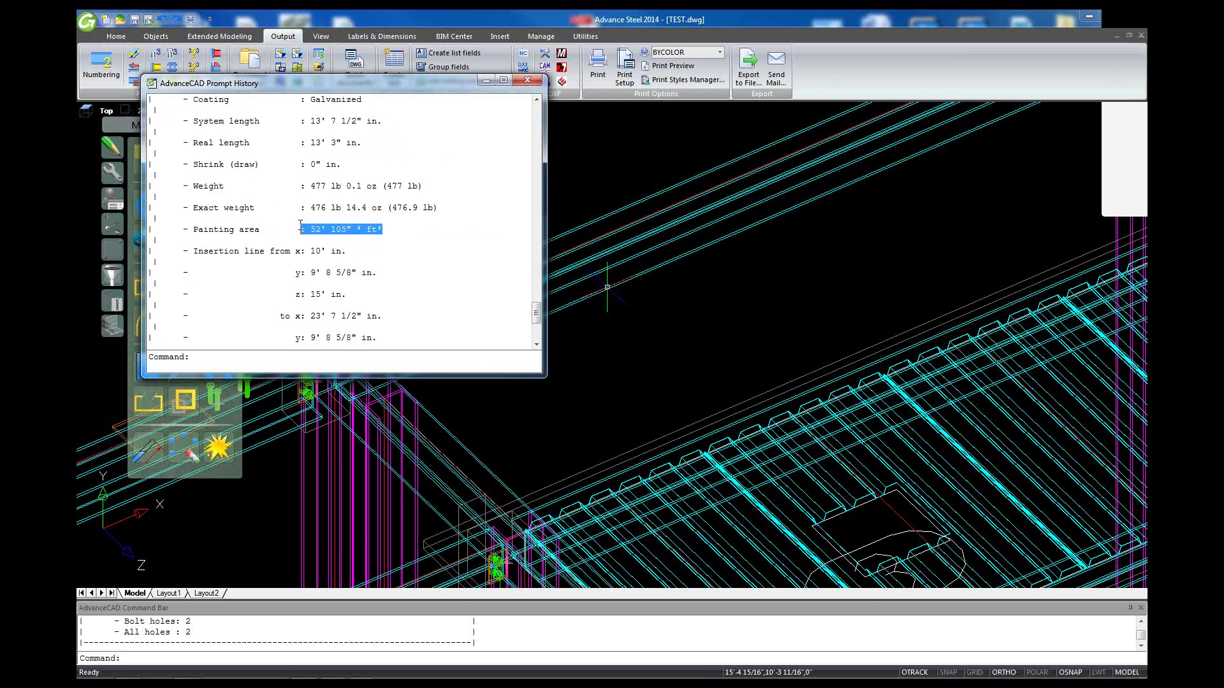
scroll(333, 222, up, 1)
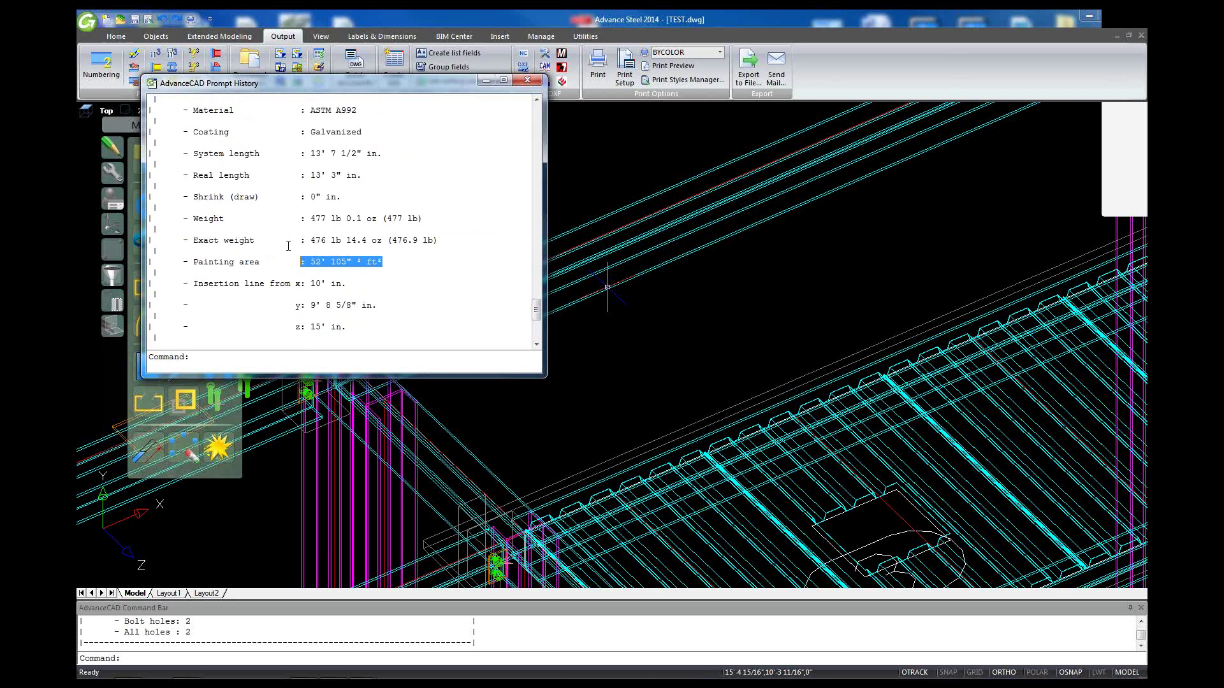
drag(445, 242, 306, 241)
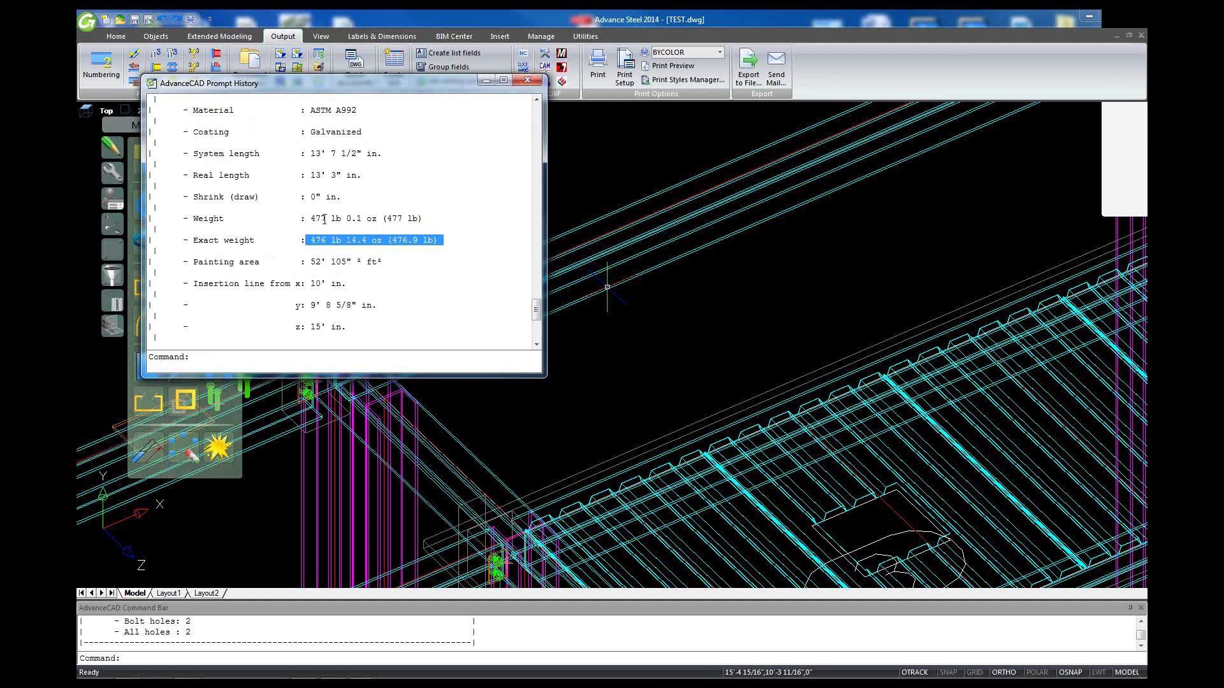
scroll(334, 228, up, 1)
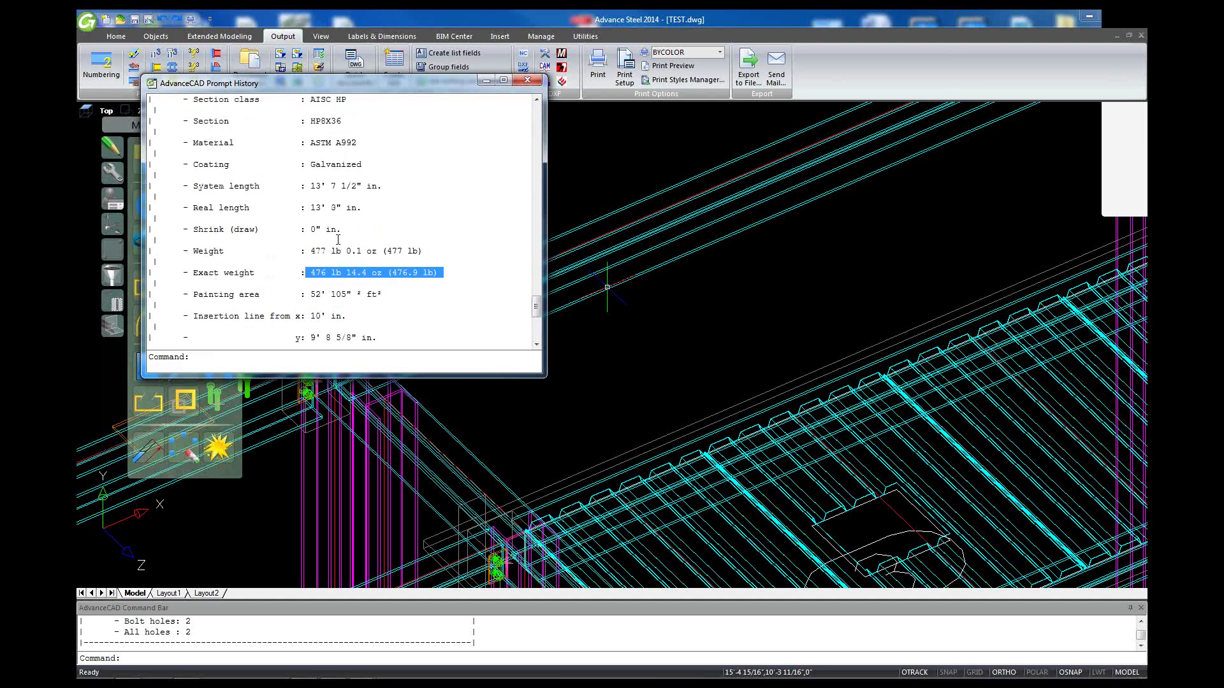
Step: Examine the beam's real length, section class, material and coating in the listed object info, and close the listing
scroll(338, 239, up, 1)
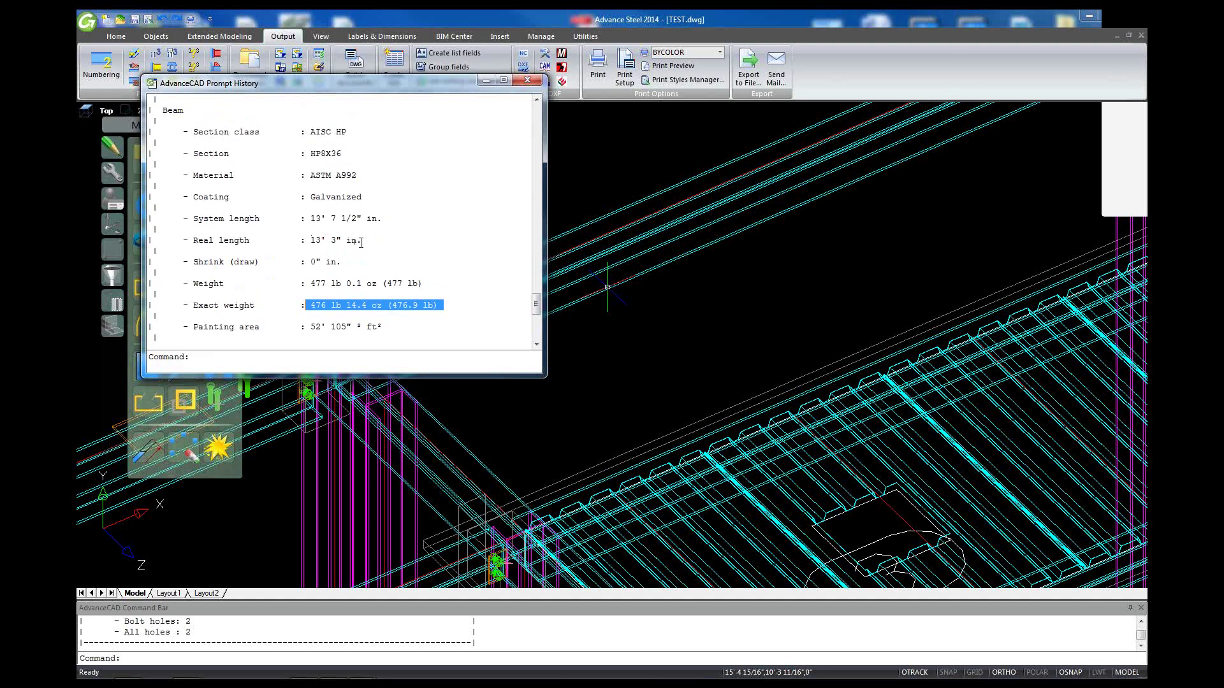
scroll(276, 218, up, 1)
drag(351, 229, 290, 186)
drag(355, 165, 295, 165)
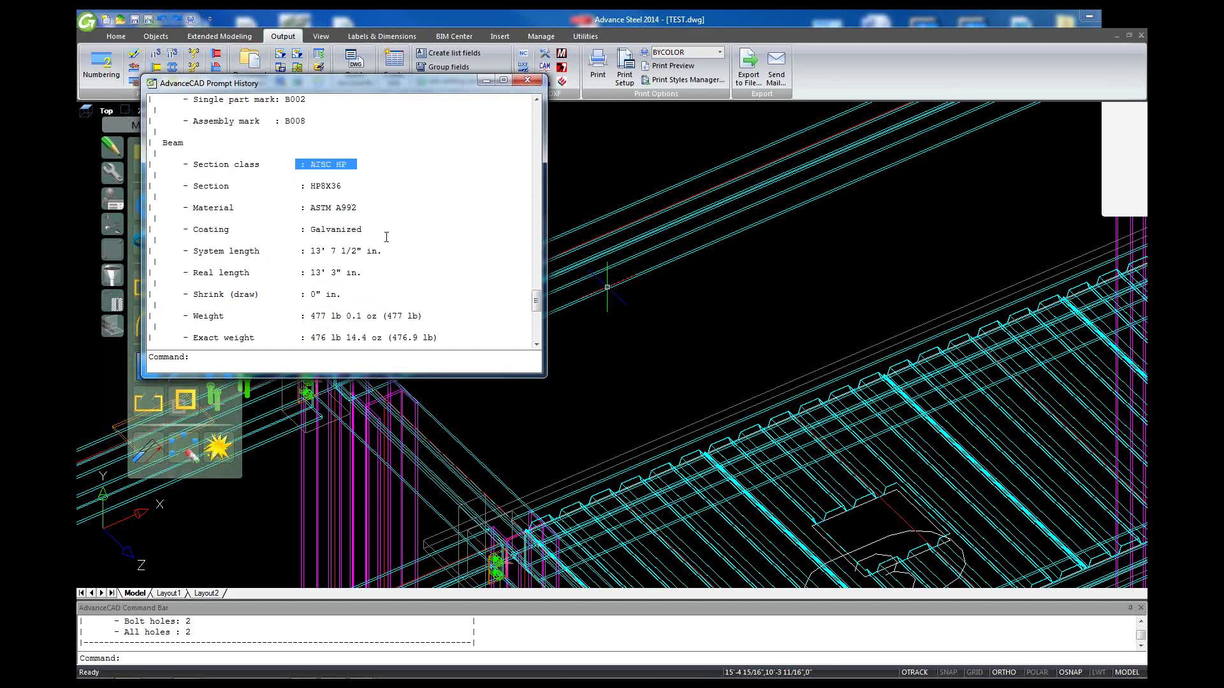
scroll(385, 243, up, 1)
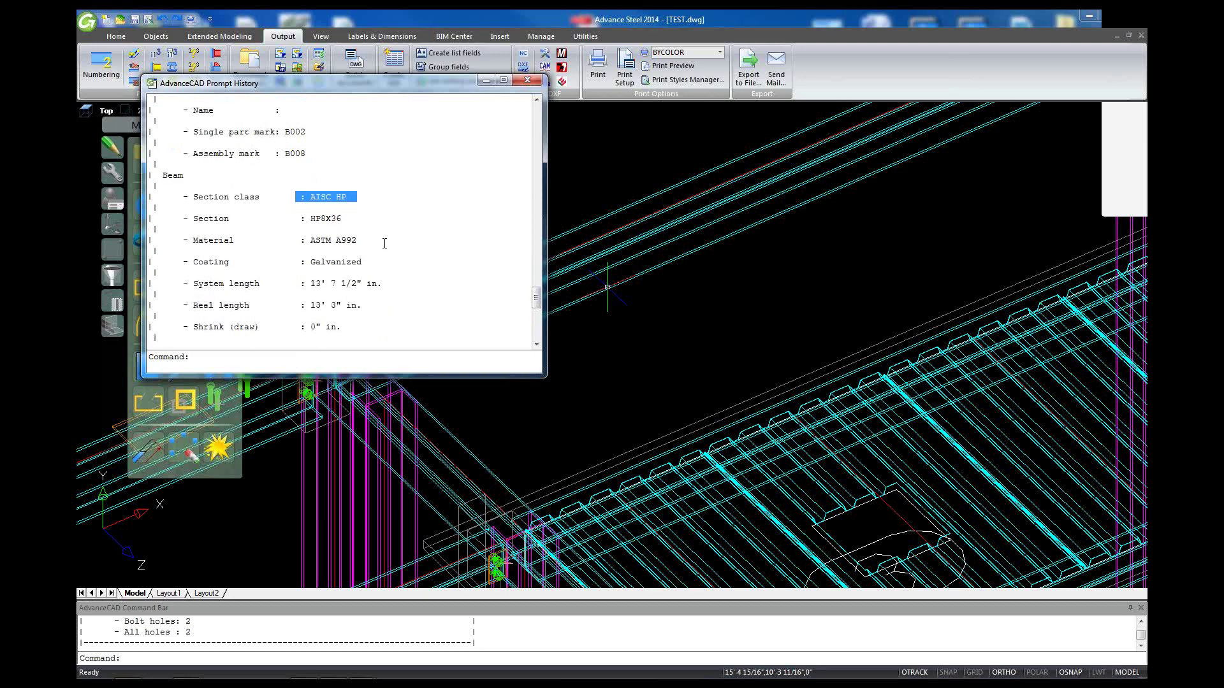
scroll(385, 243, up, 1)
scroll(385, 242, down, 3)
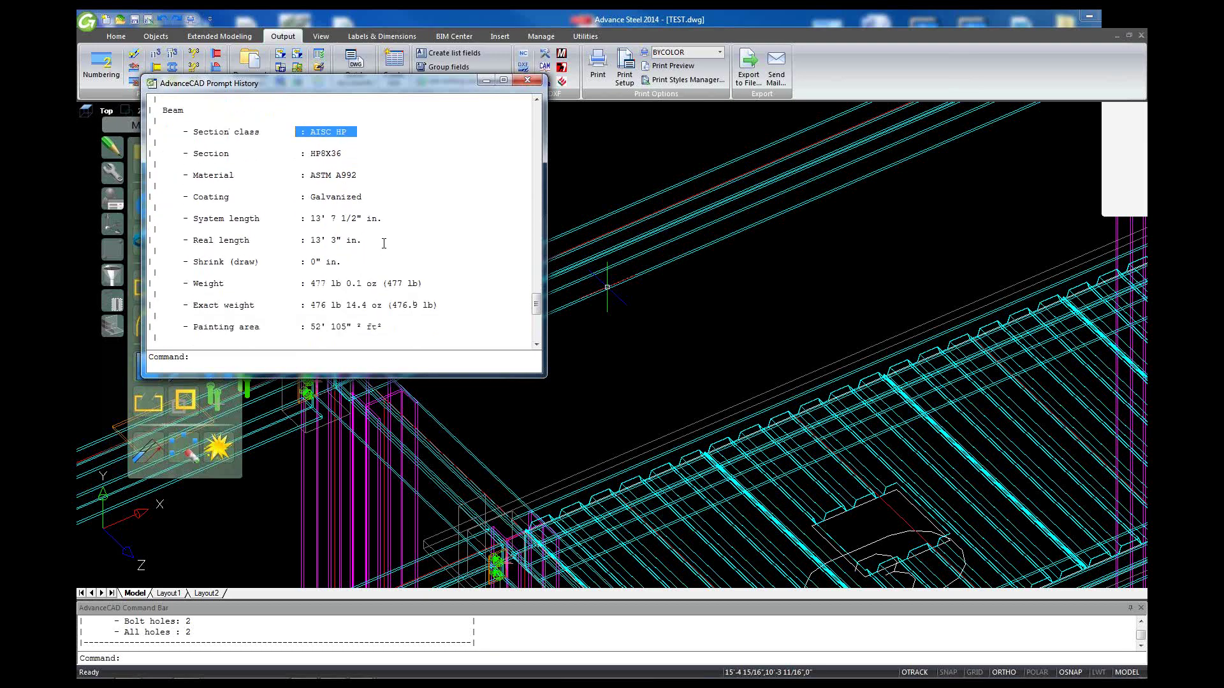
scroll(384, 243, down, 7)
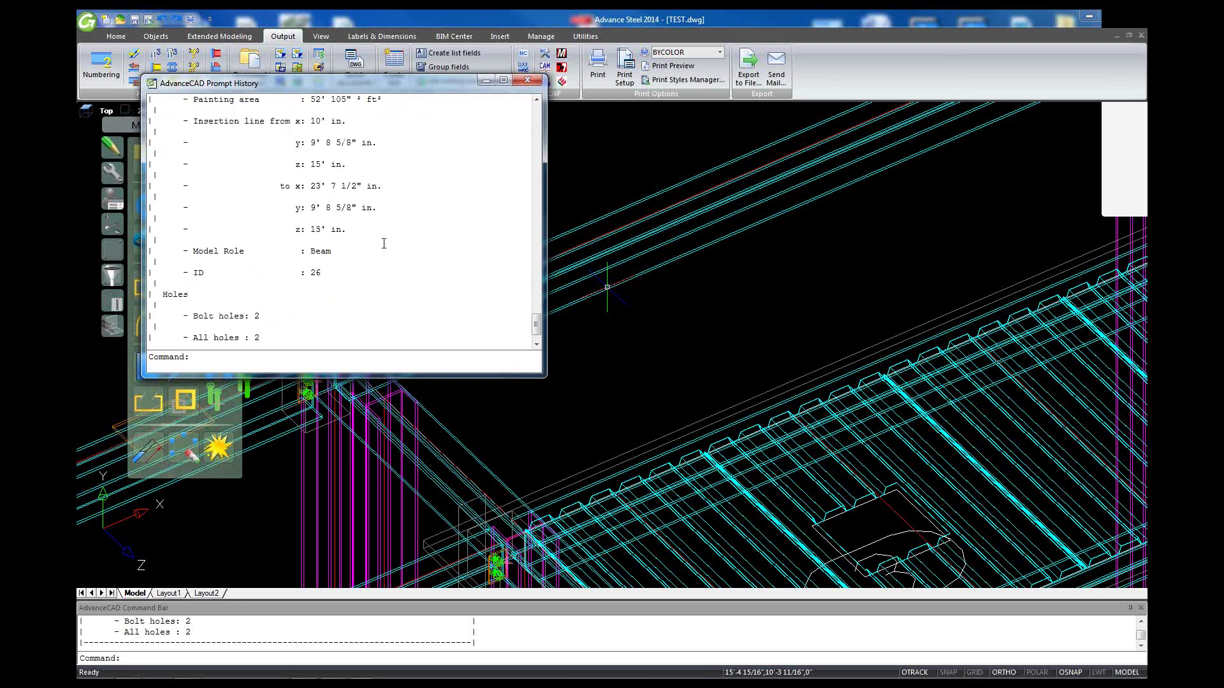
click(527, 80)
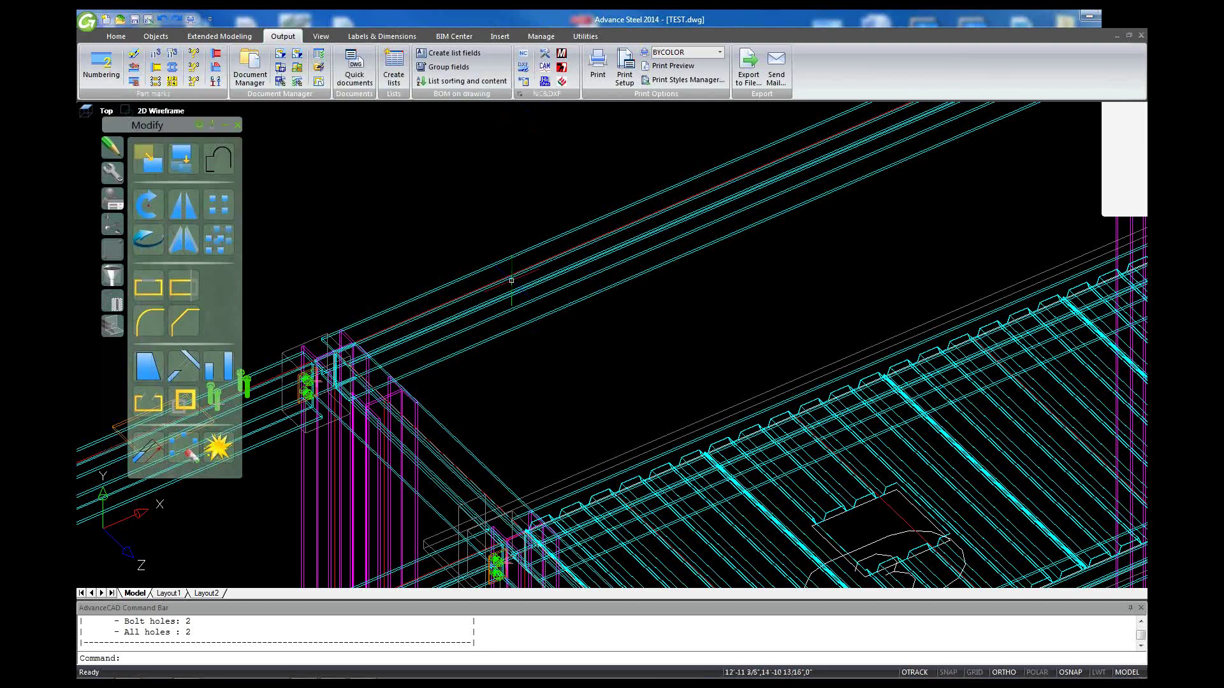
Step: List the object info of the rear top beam beside the grating platform again
right_click(550, 313)
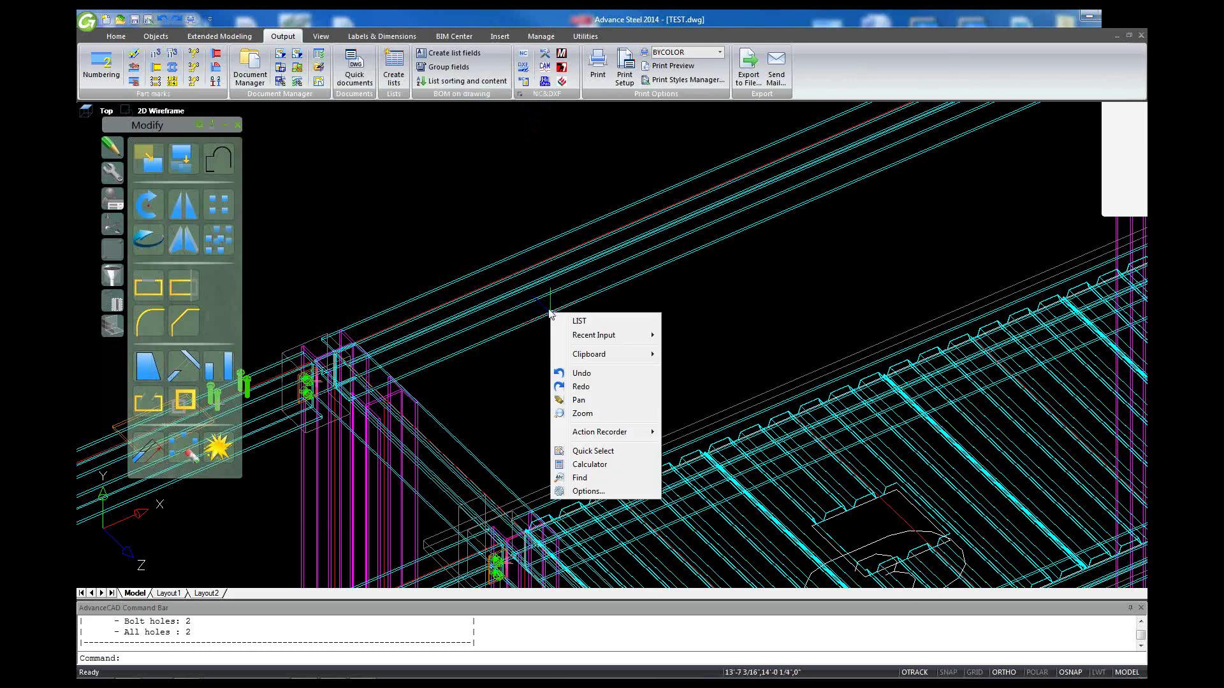
click(550, 313)
click(550, 313)
right_click(551, 313)
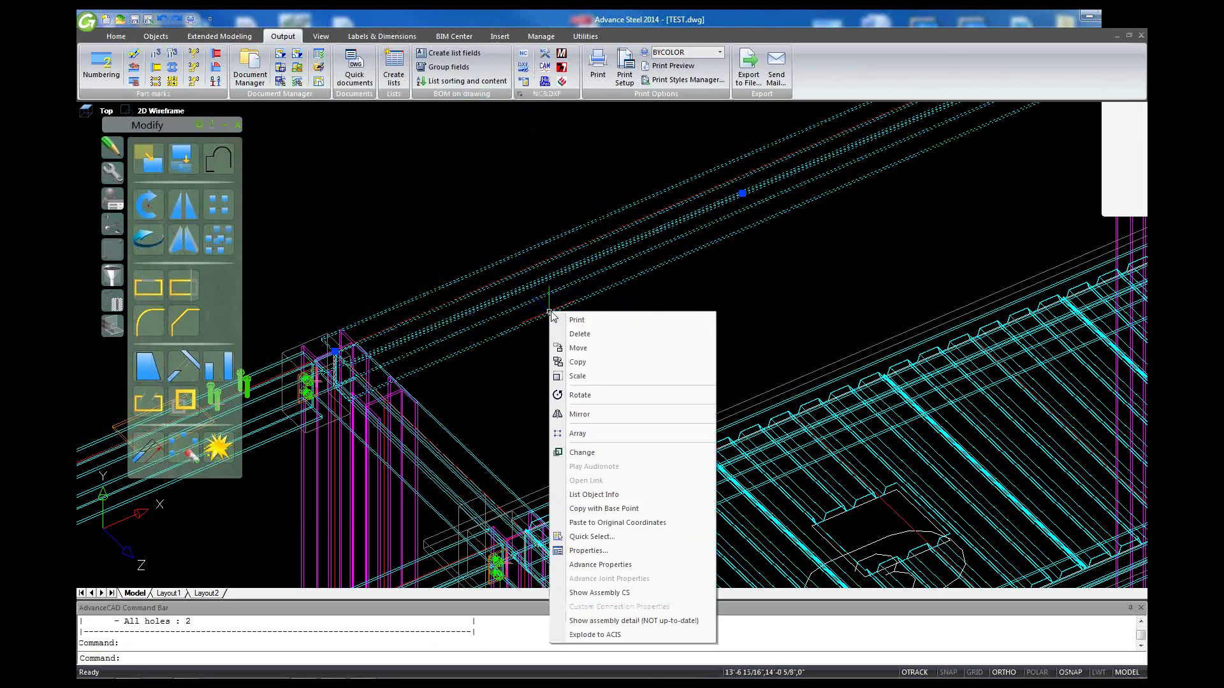
click(601, 497)
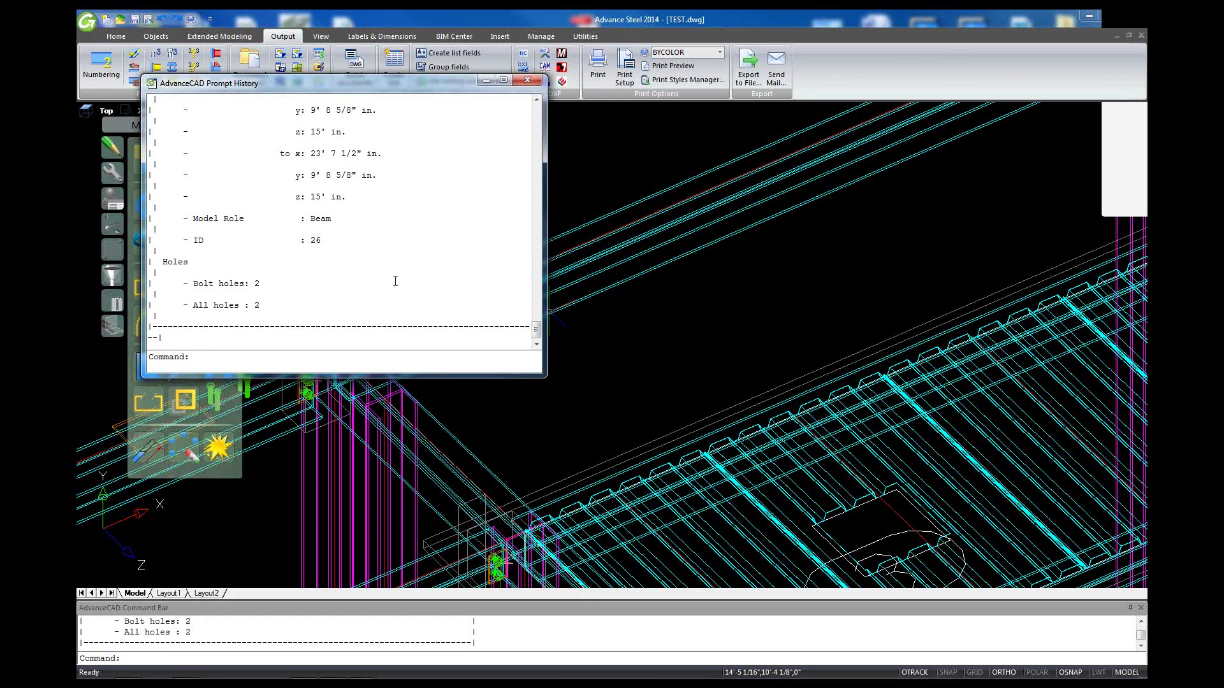
Step: Check the start and end z coordinates of the beam's insertion line, and close the listing
scroll(395, 281, up, 1)
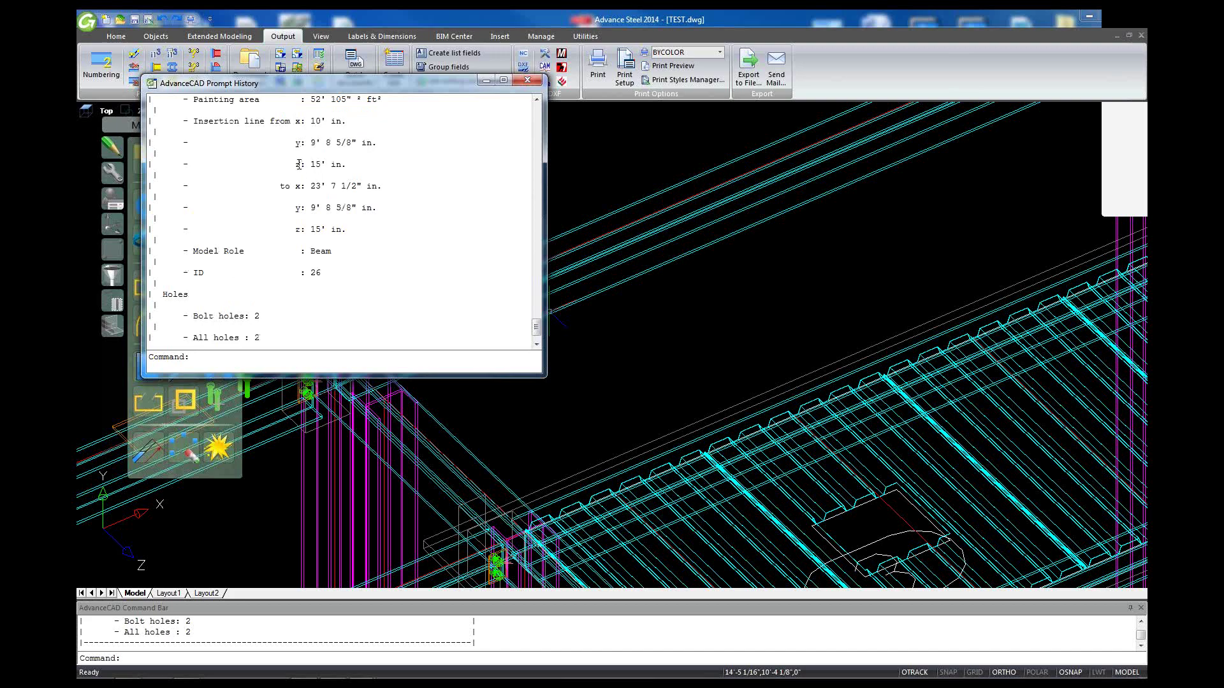
drag(296, 164, 336, 166)
drag(296, 229, 348, 229)
click(527, 81)
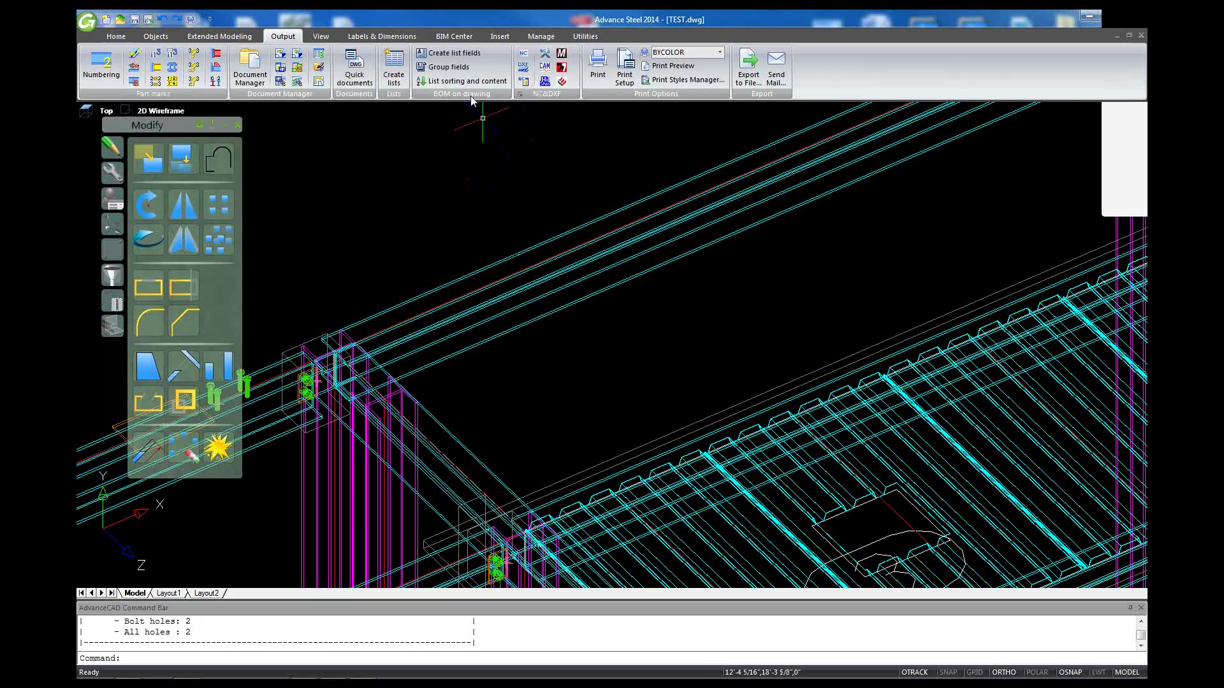
click(498, 39)
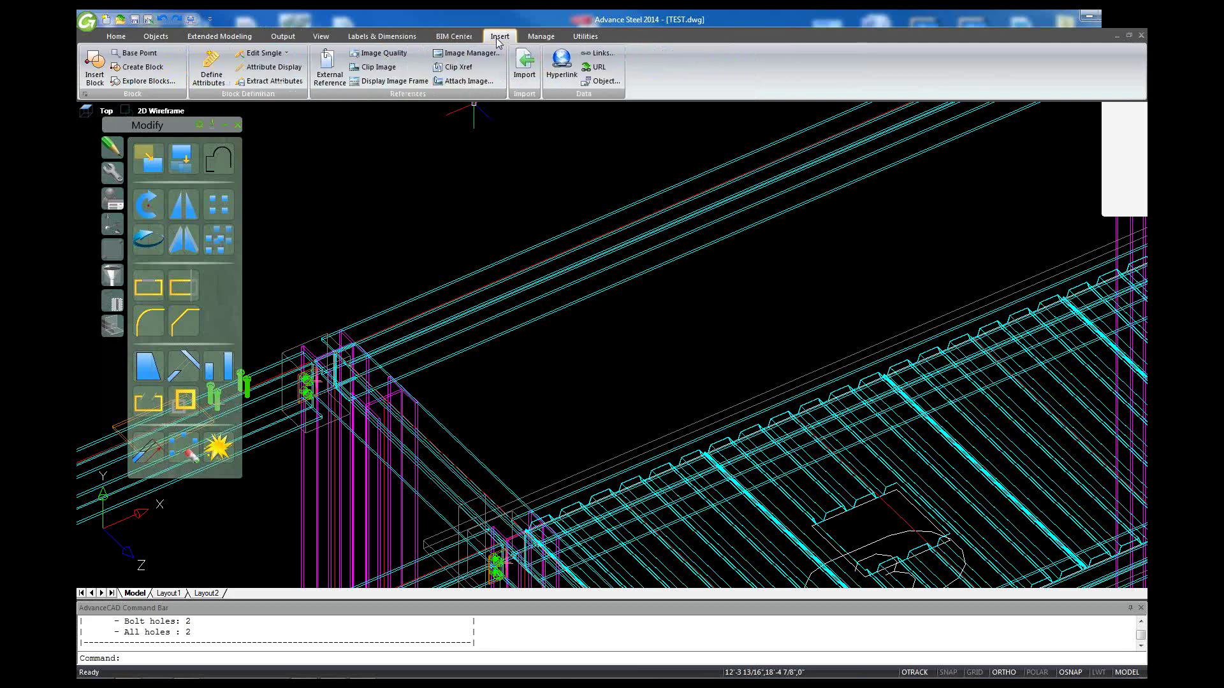
click(321, 38)
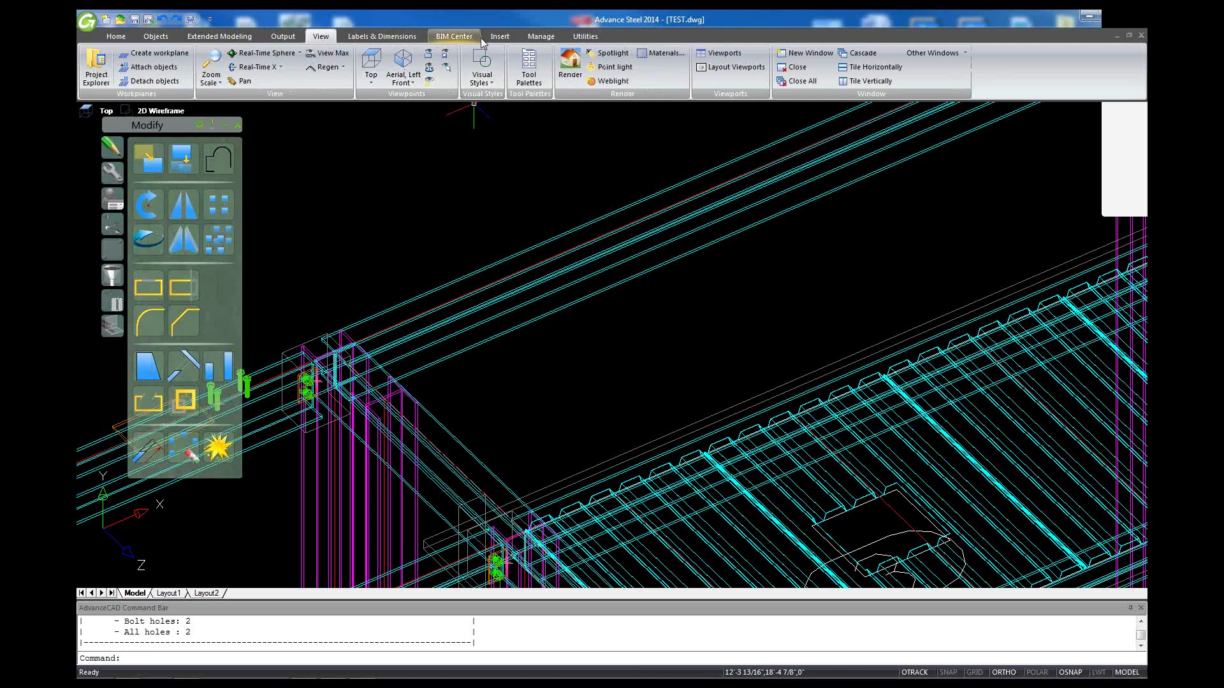
click(464, 40)
click(501, 37)
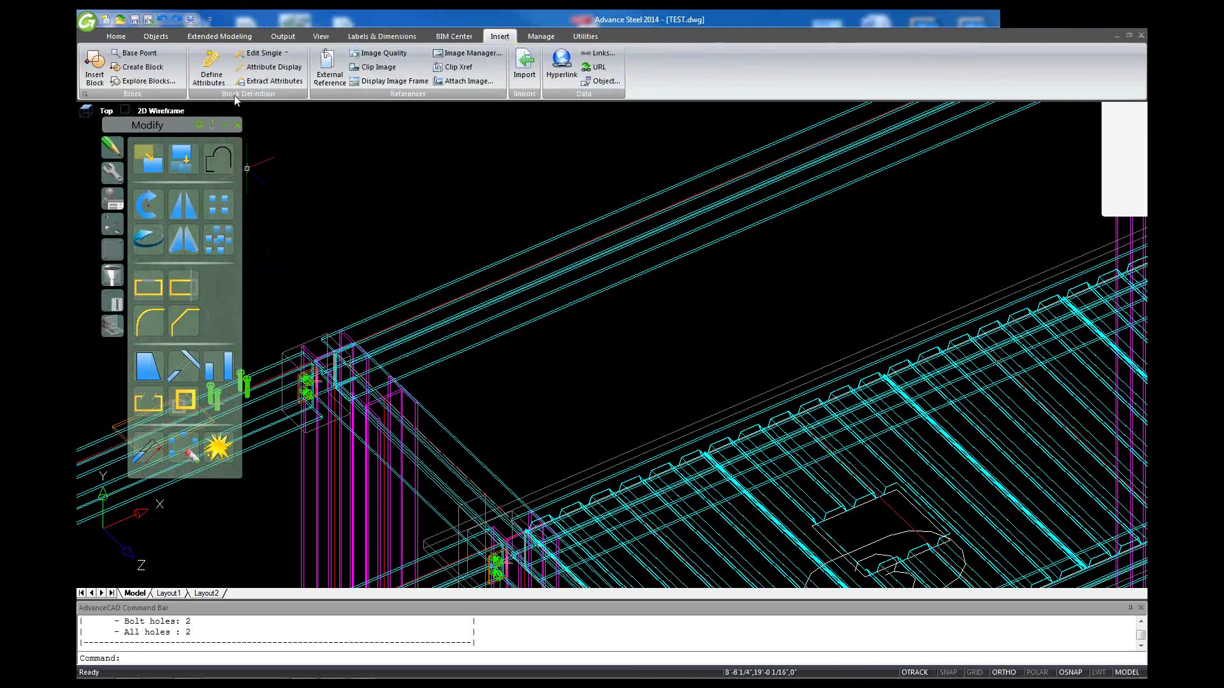
Step: Start a linear dimension at the top endpoint of the corner column on grid lines C and 1
click(367, 40)
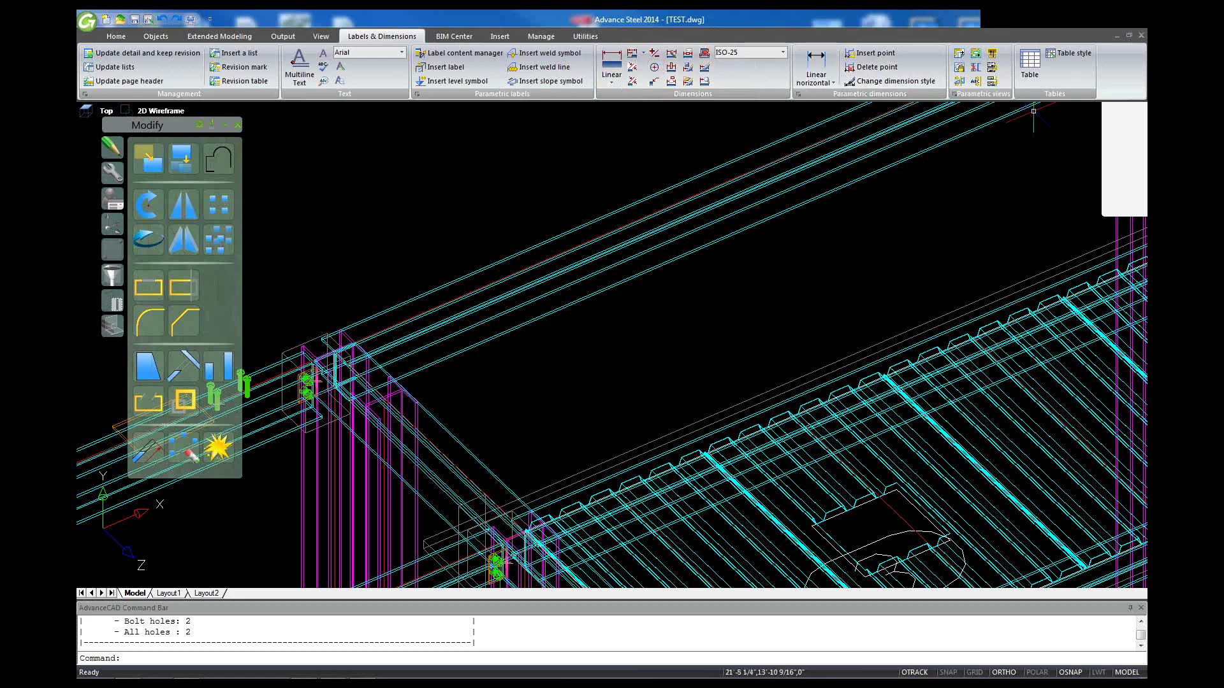
click(614, 66)
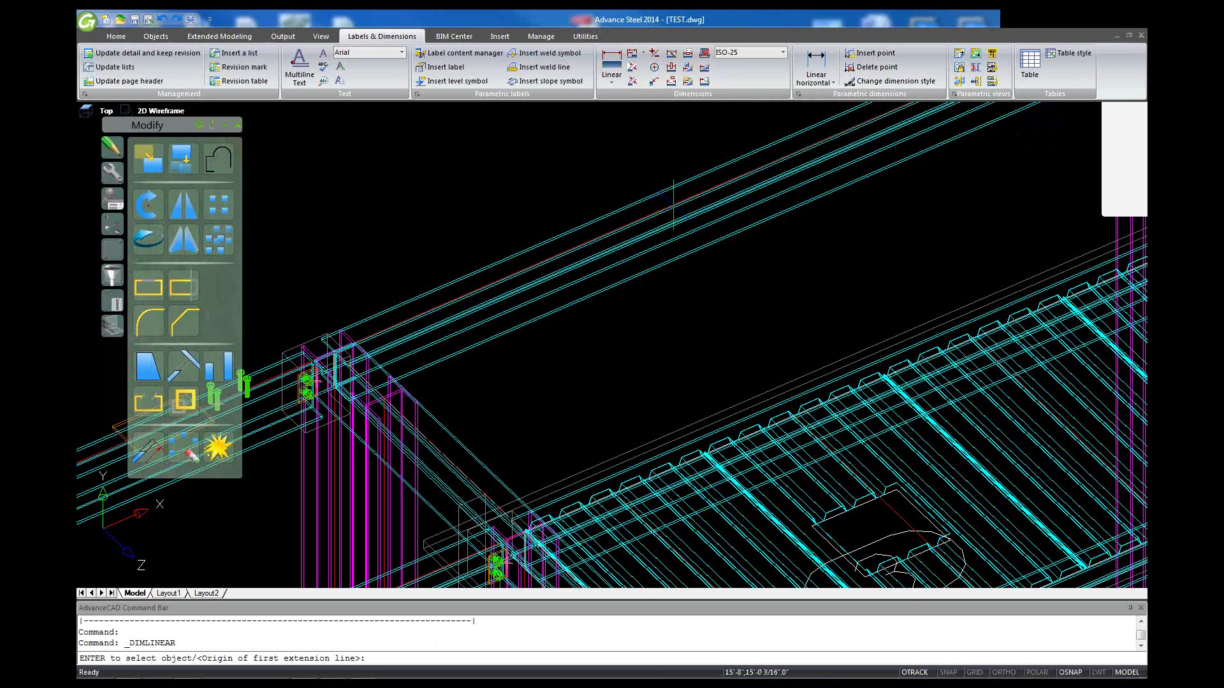
scroll(673, 203, down, 2)
scroll(674, 203, down, 2)
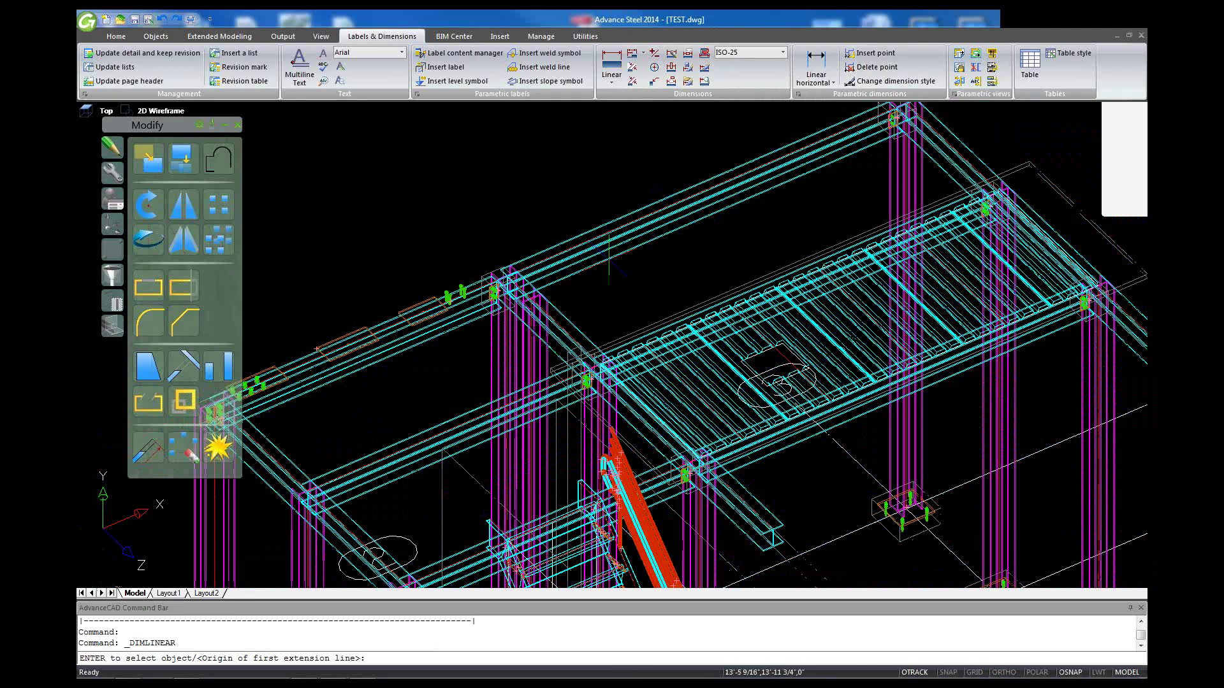
scroll(367, 309, up, 5)
scroll(368, 309, up, 3)
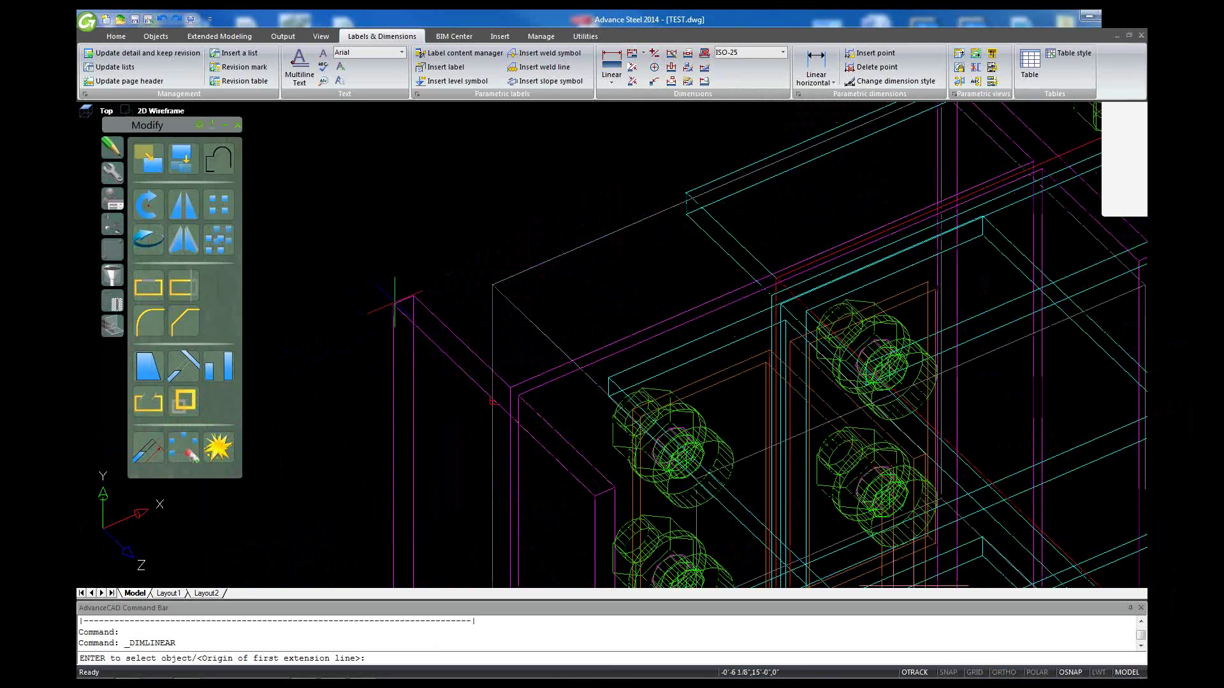
shift+right_click(395, 304)
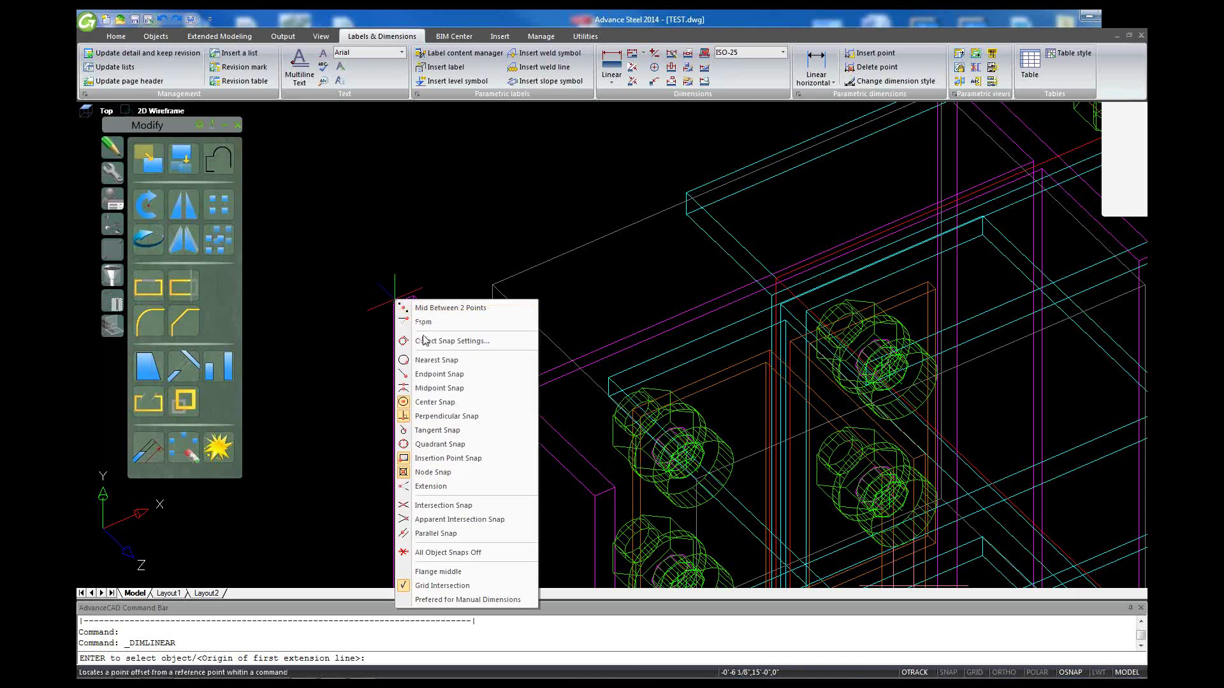
click(464, 380)
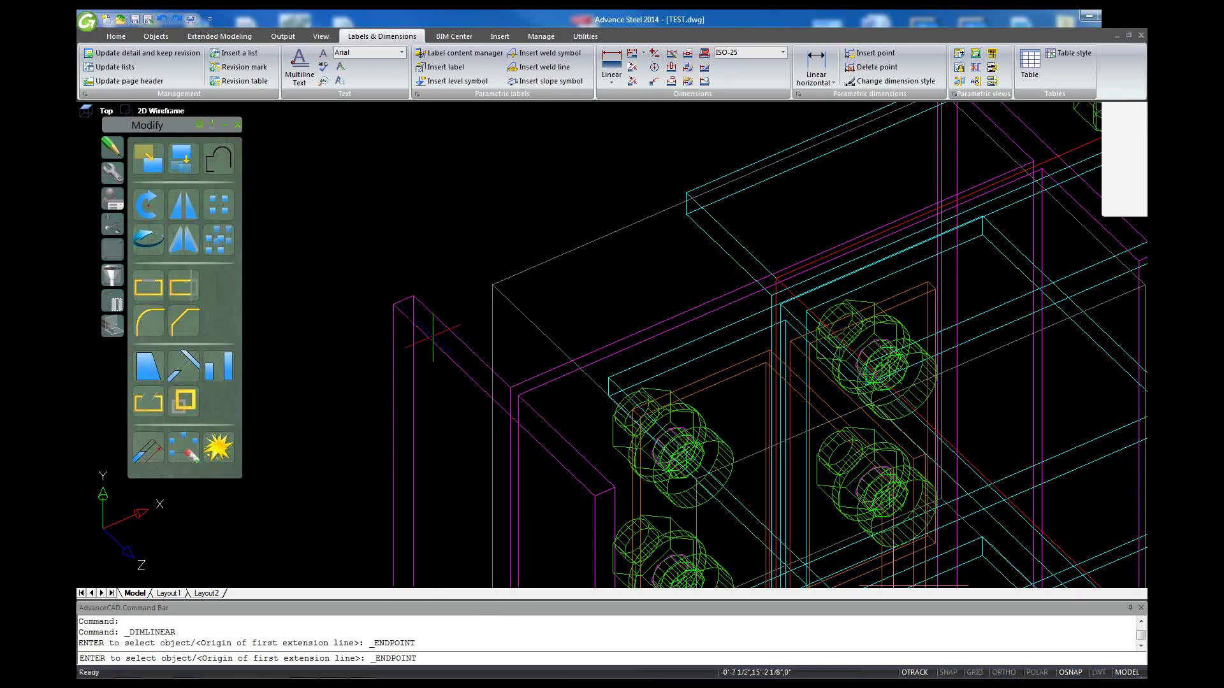
click(394, 303)
Step: Preview the column's height by taking the linear dimension down to its base, and cancel without placing it
scroll(490, 264, down, 5)
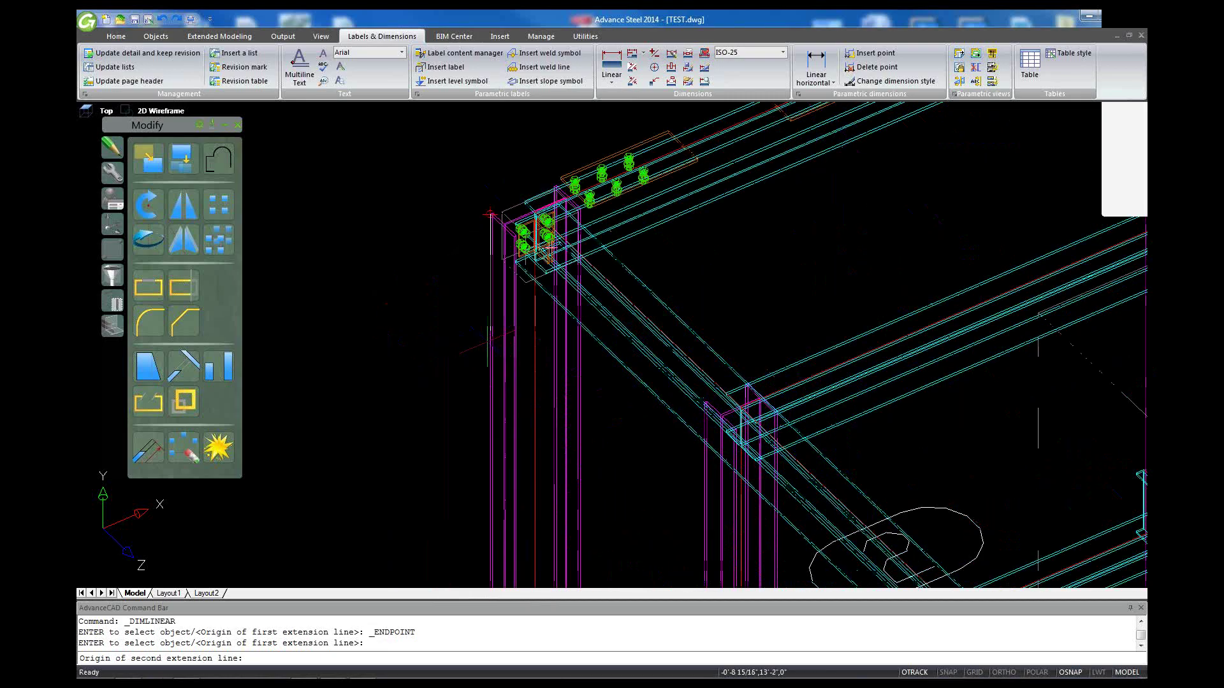
scroll(490, 264, down, 4)
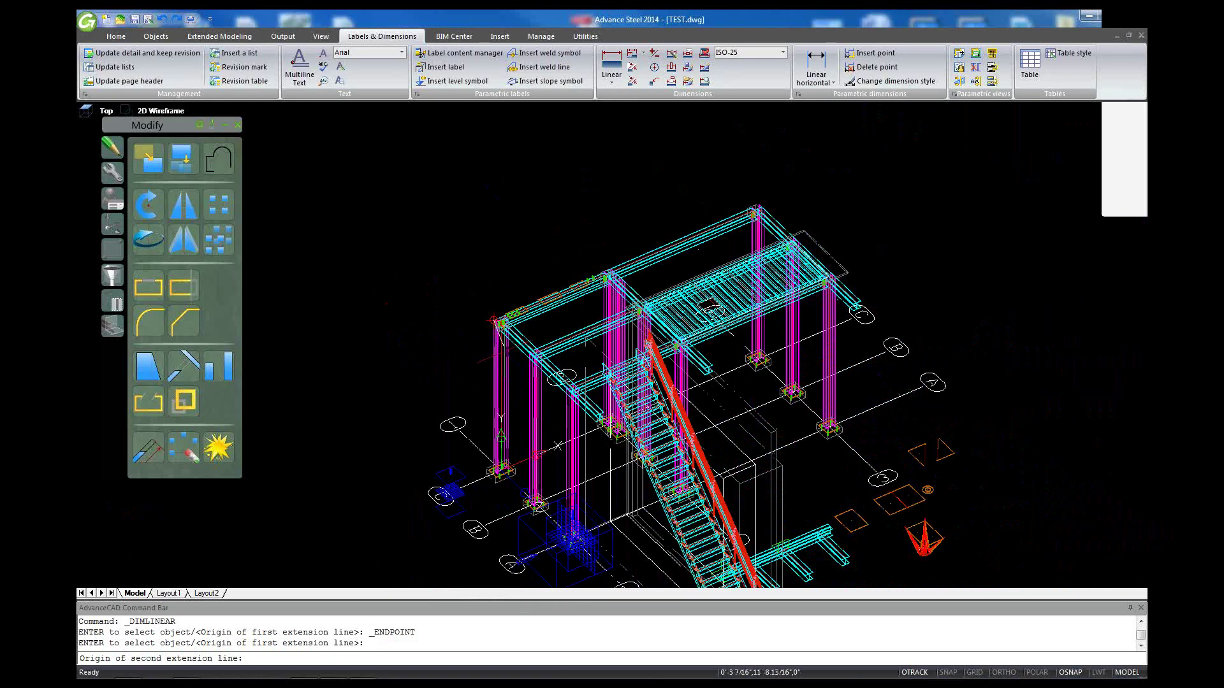
scroll(501, 209, up, 2)
scroll(481, 489, up, 4)
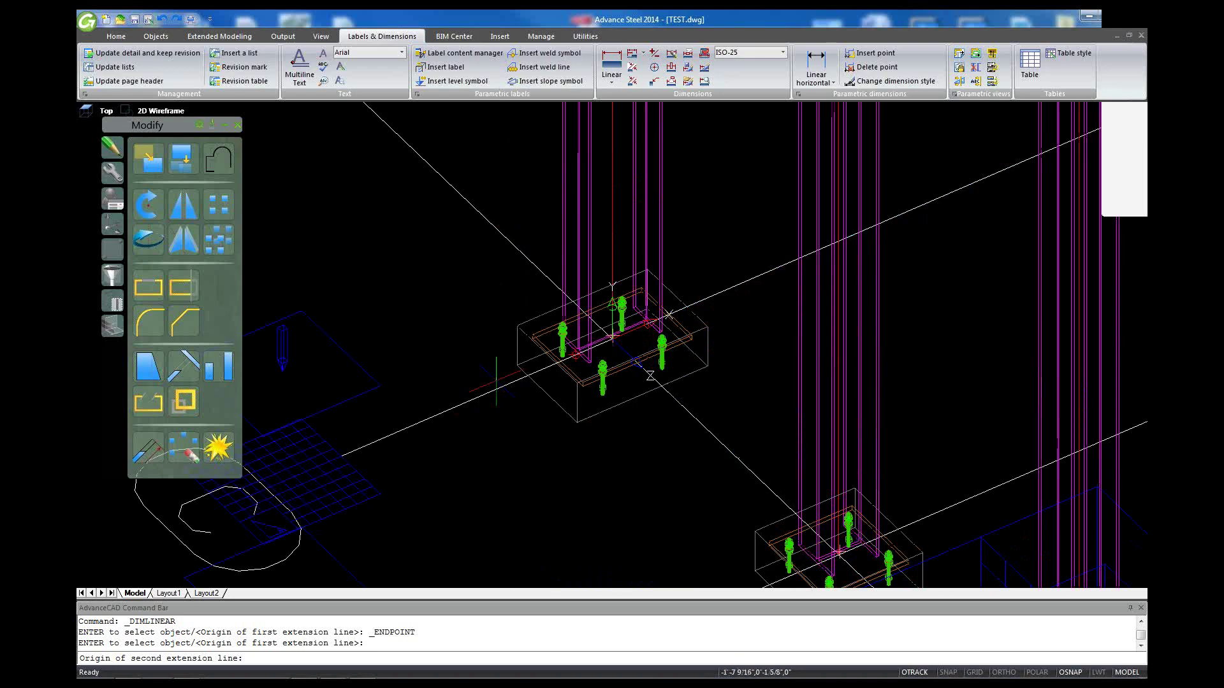
click(497, 382)
scroll(486, 376, down, 5)
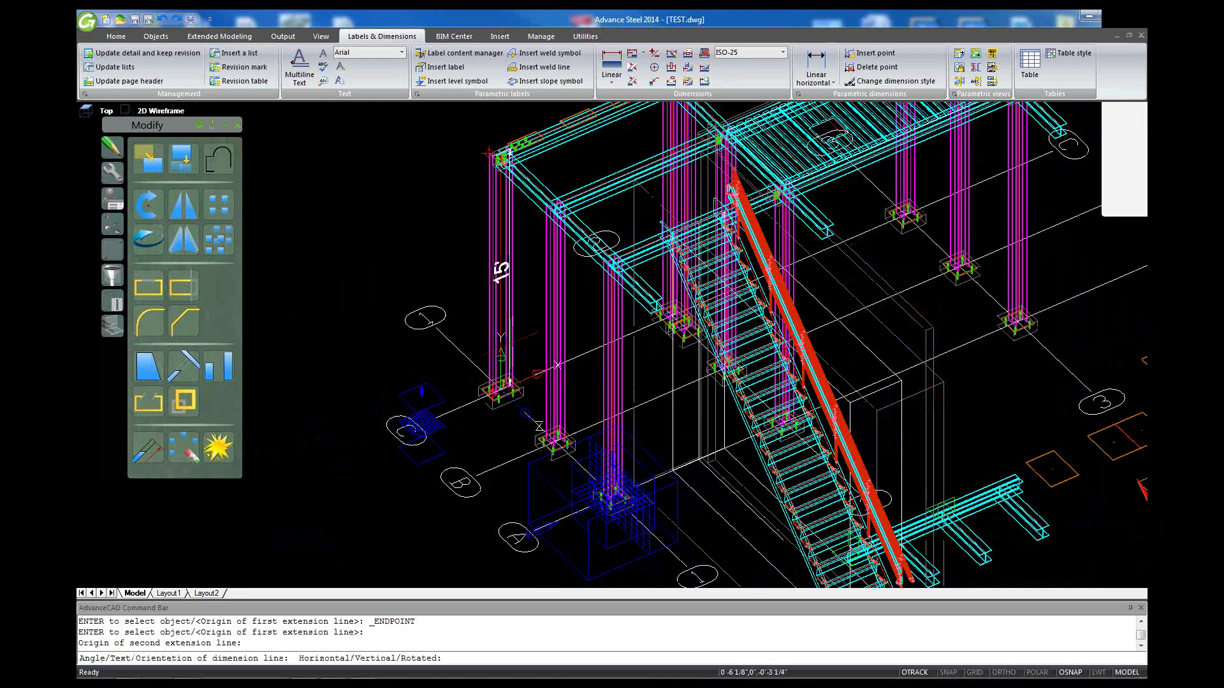
key(Escape)
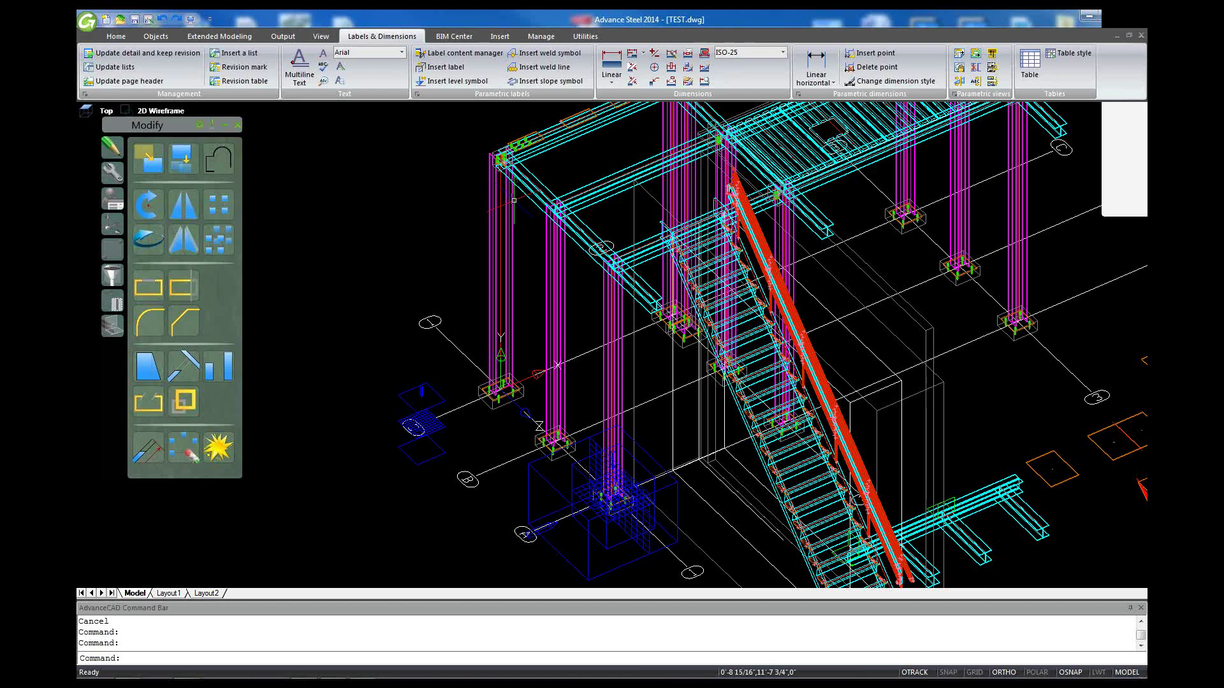
Step: List the object info of the rear top beam between grid lines 2 and 3
scroll(504, 308, down, 3)
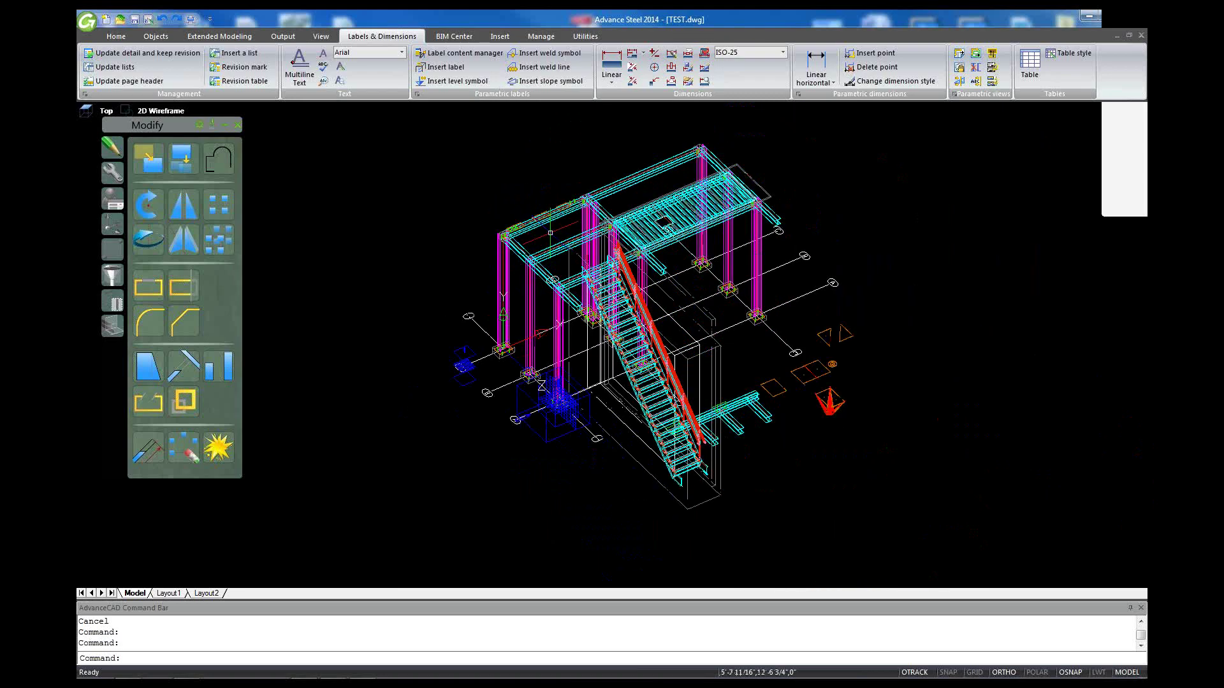
scroll(550, 232, up, 4)
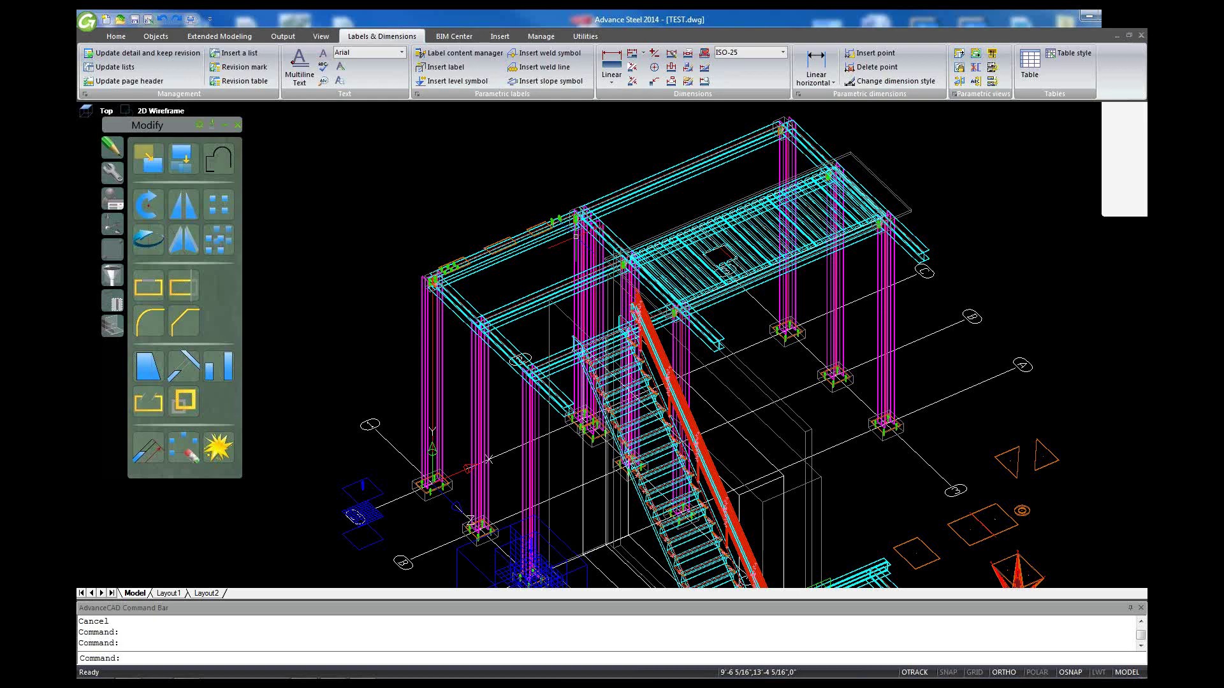
click(631, 205)
right_click(630, 205)
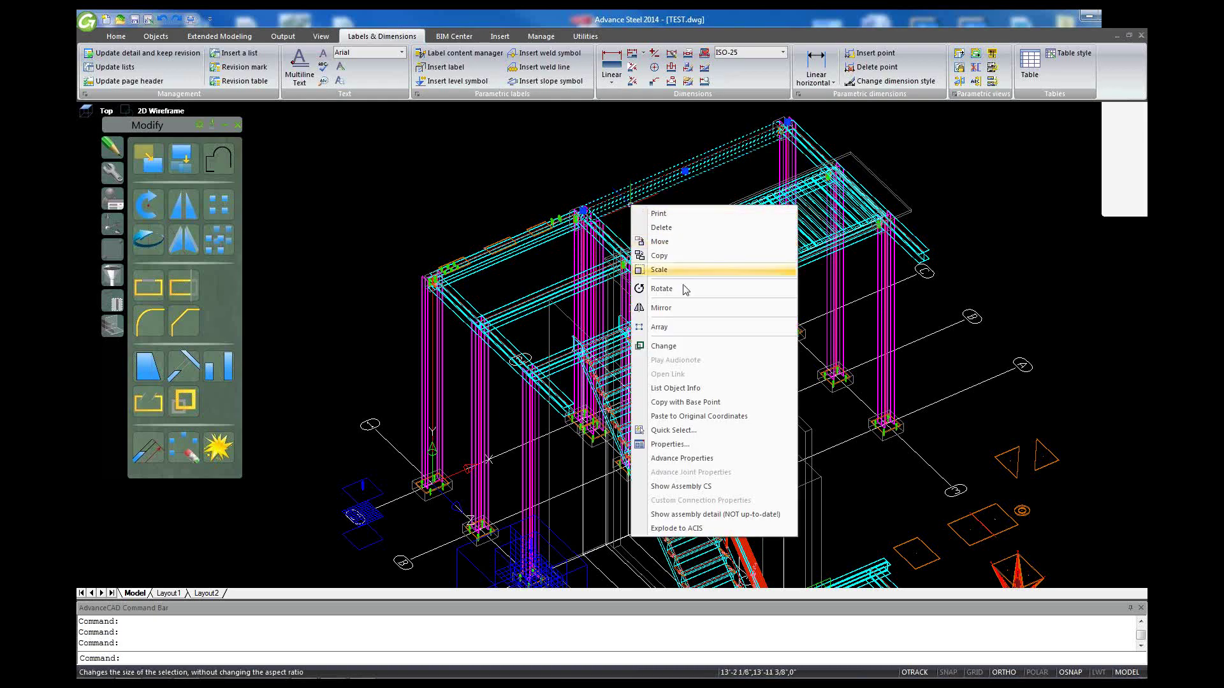
click(695, 389)
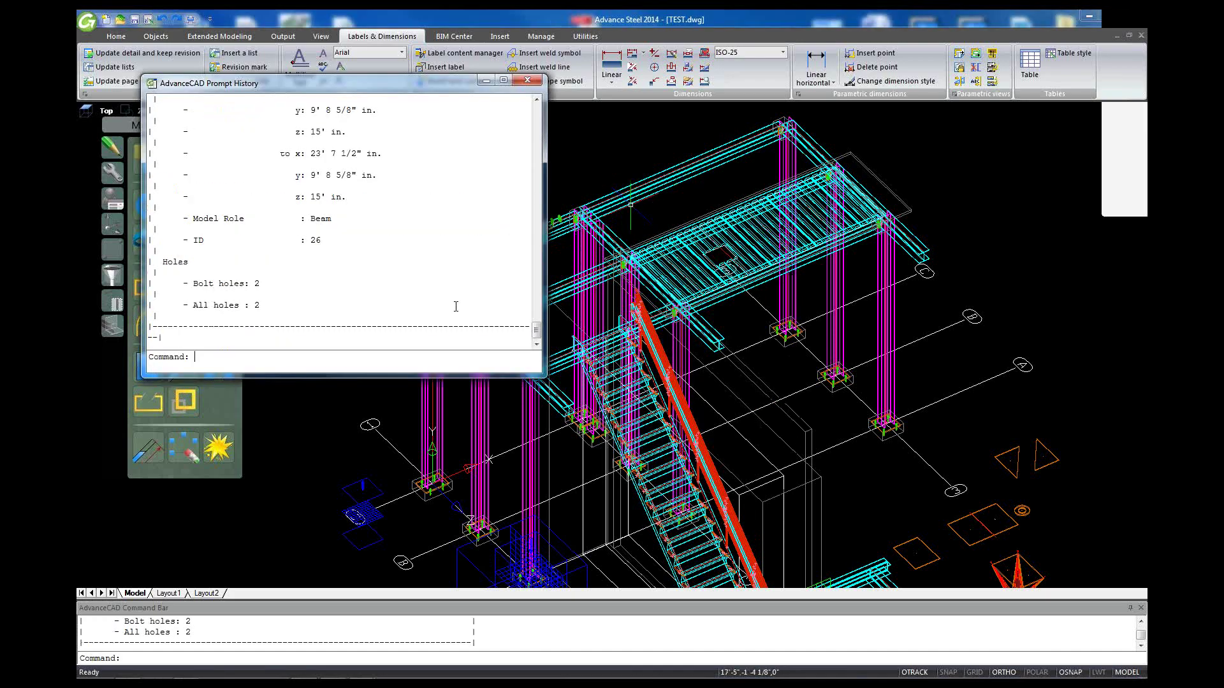
Step: Examine the beam's section, material, lengths, weights and insertion line coordinates in the listed object info
scroll(456, 307, up, 1)
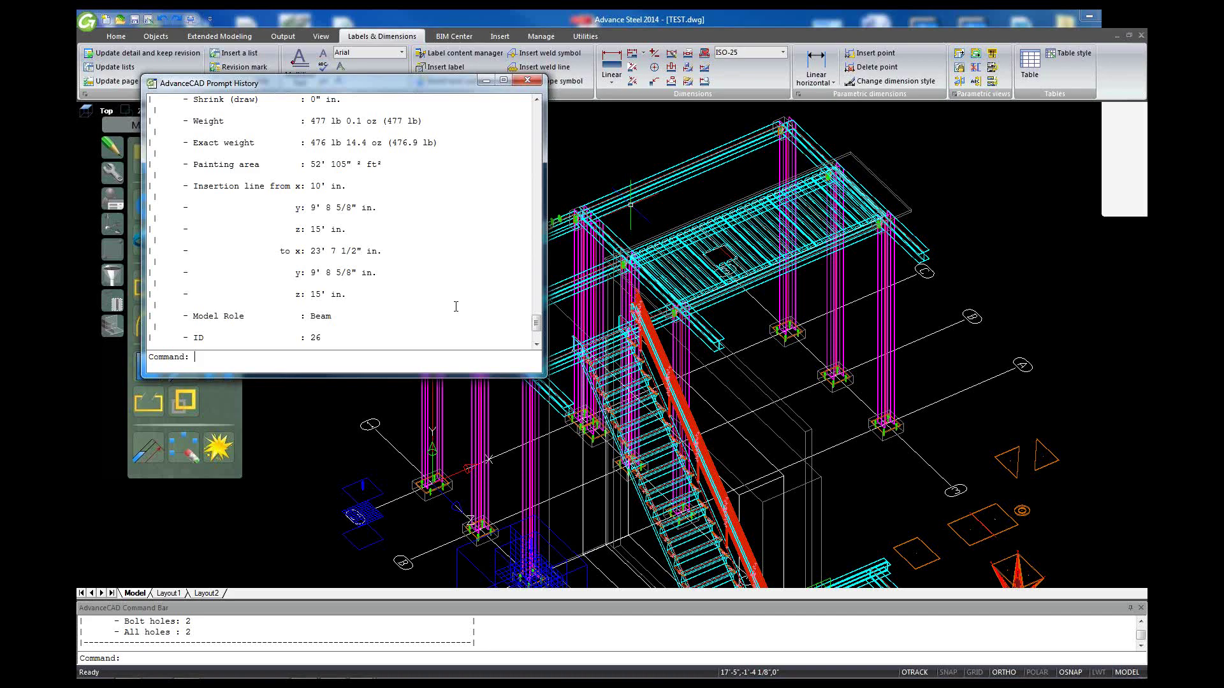
scroll(456, 306, up, 3)
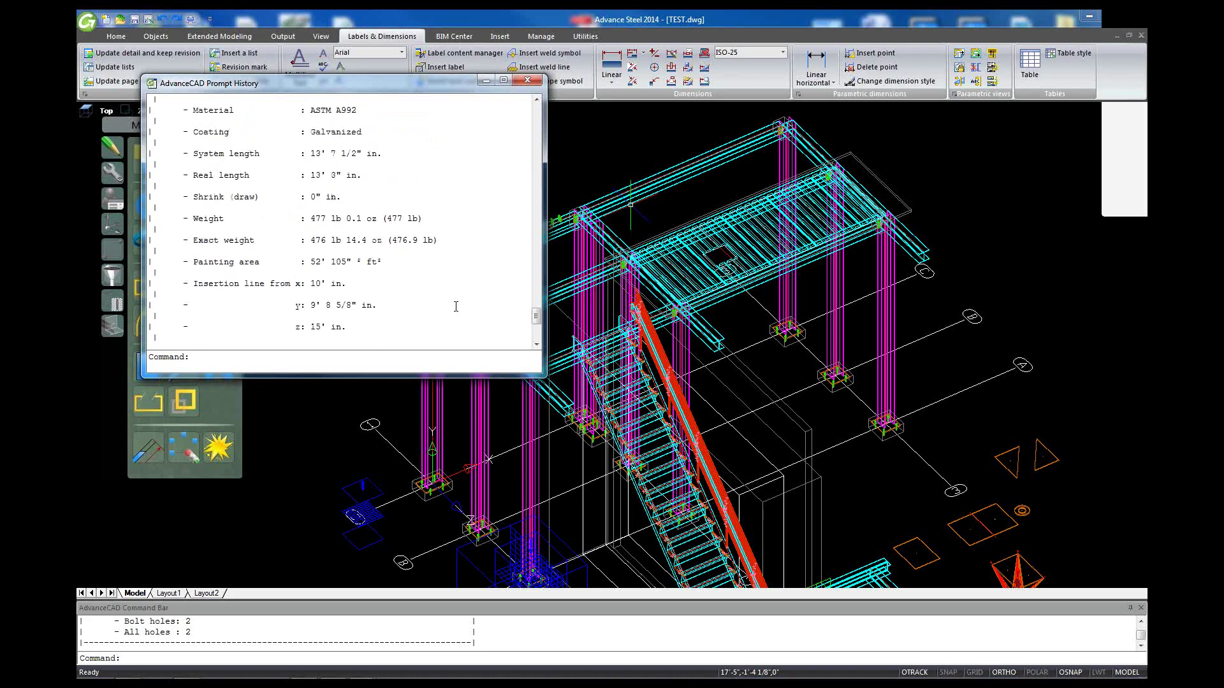
scroll(456, 307, up, 2)
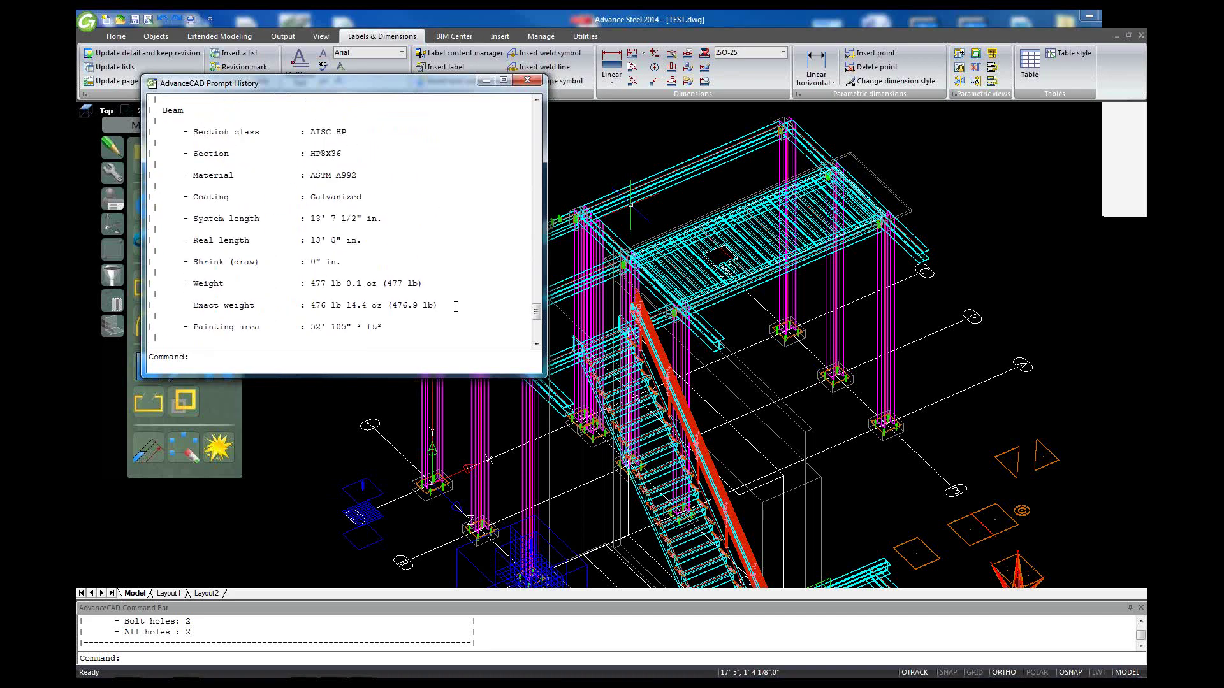
scroll(456, 307, down, 3)
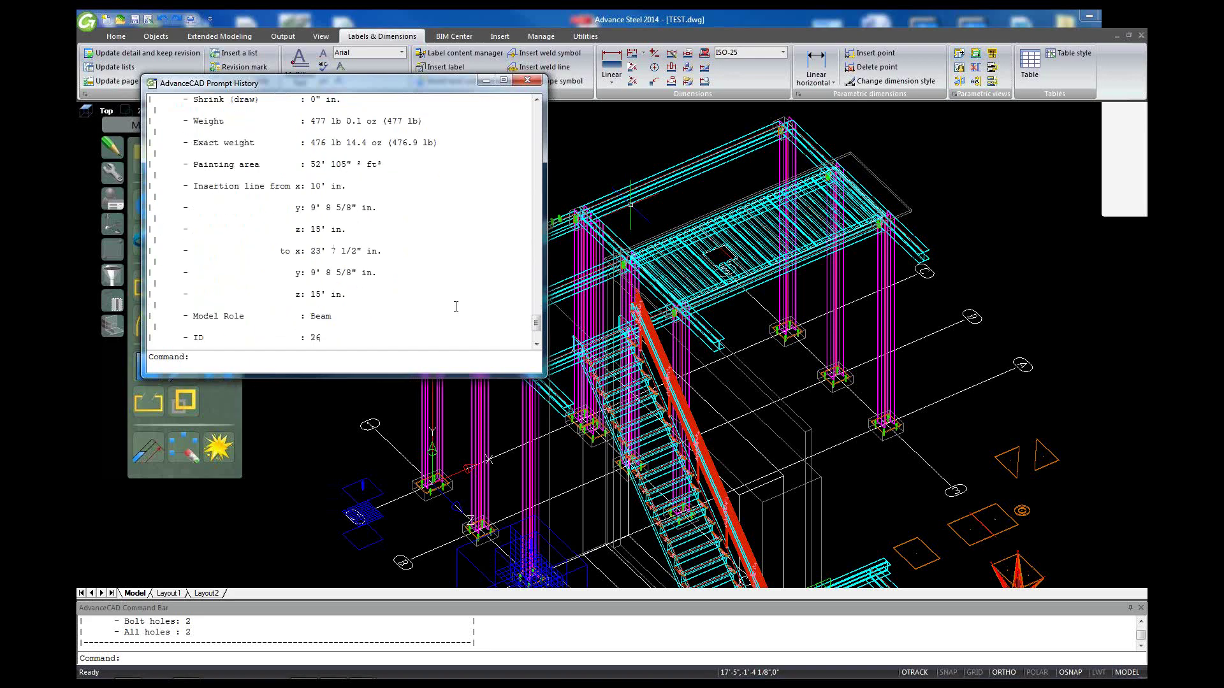
scroll(456, 307, down, 1)
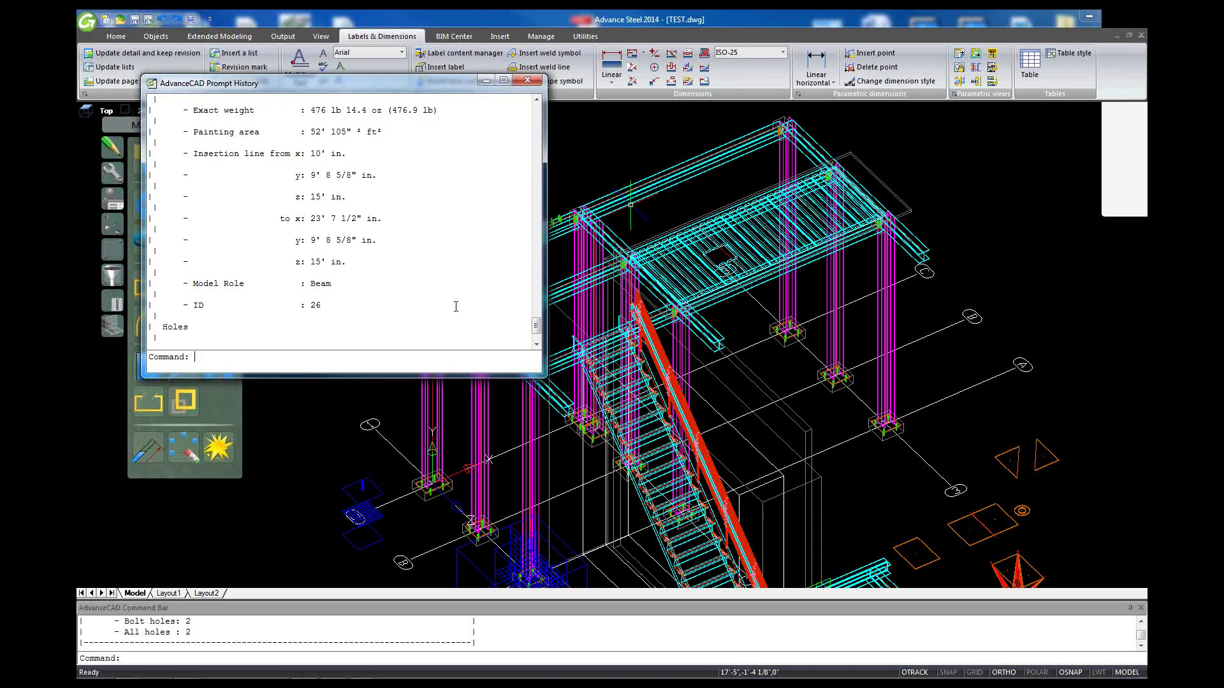
scroll(455, 307, up, 1)
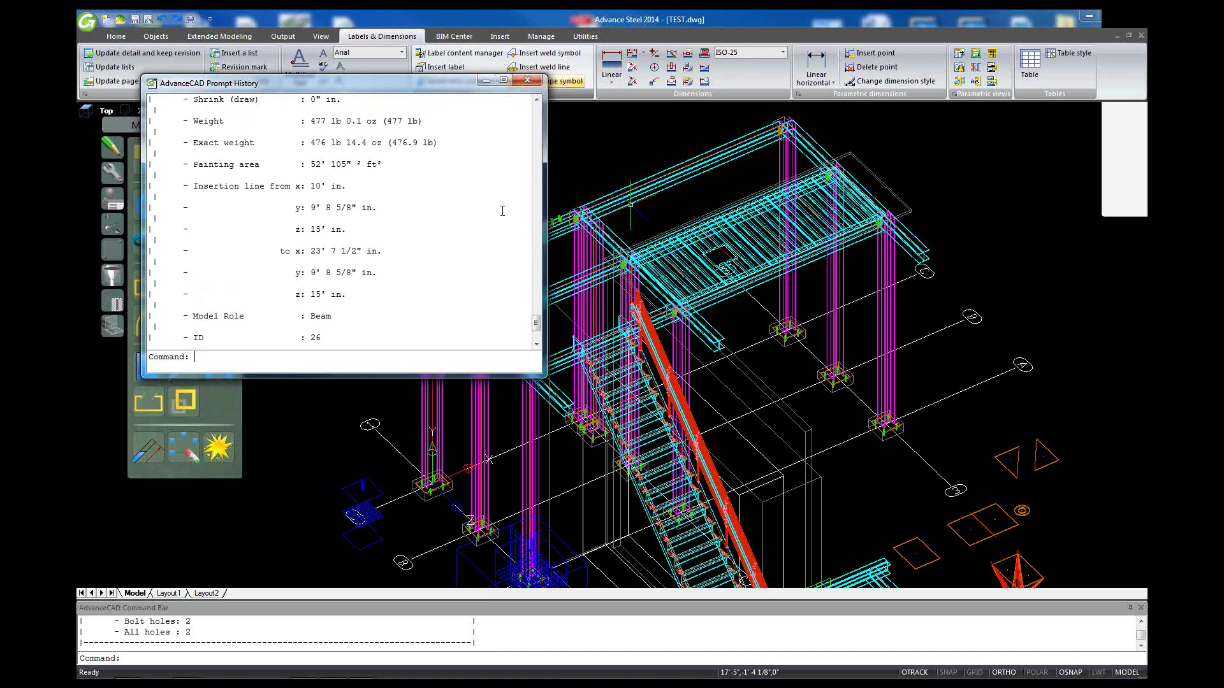
Step: Review the beam's material, coating and system and real lengths again in the listed object info
scroll(503, 210, up, 1)
scroll(502, 211, up, 1)
scroll(502, 210, up, 2)
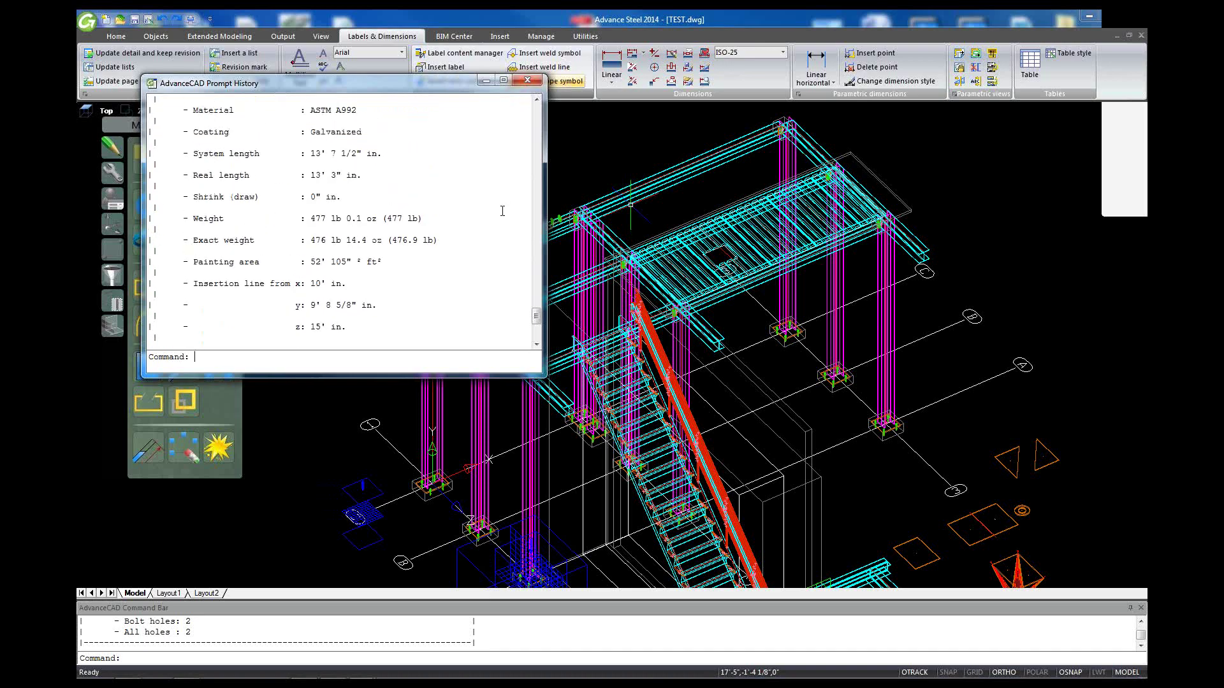
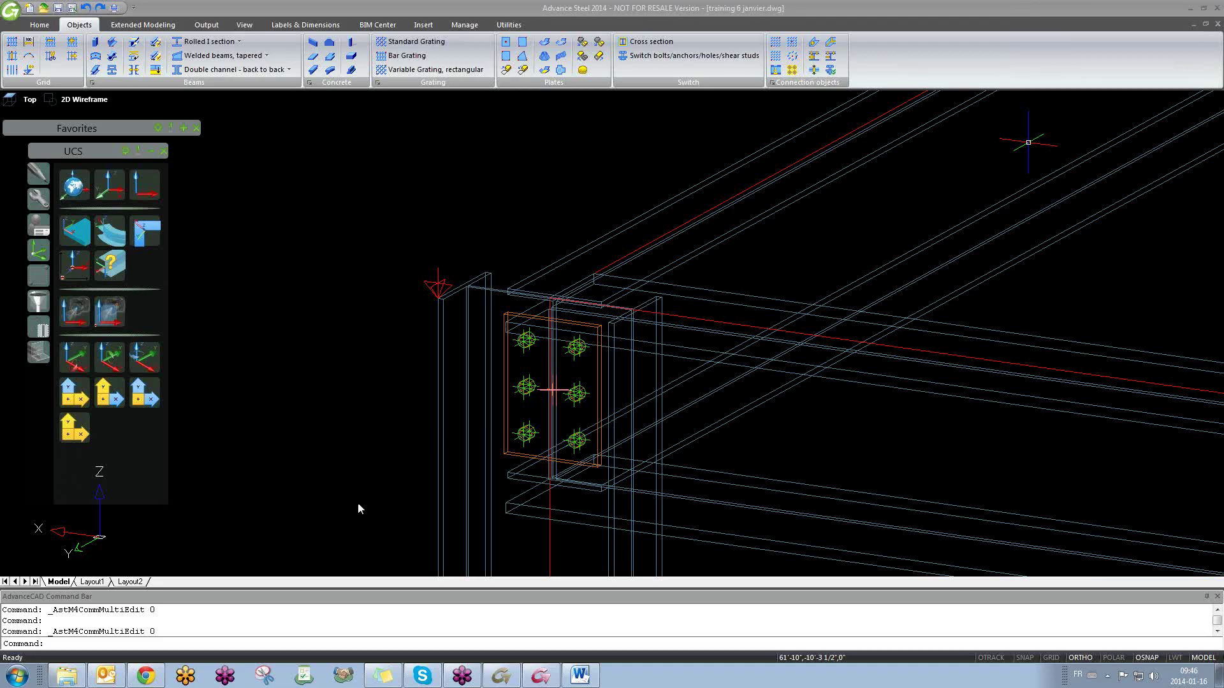
Step: Inspect the front top beam's properties, from mass, lengths and weights to flange thickness and bolt gauges, and close them
scroll(308, 340, down, 5)
scroll(308, 339, down, 3)
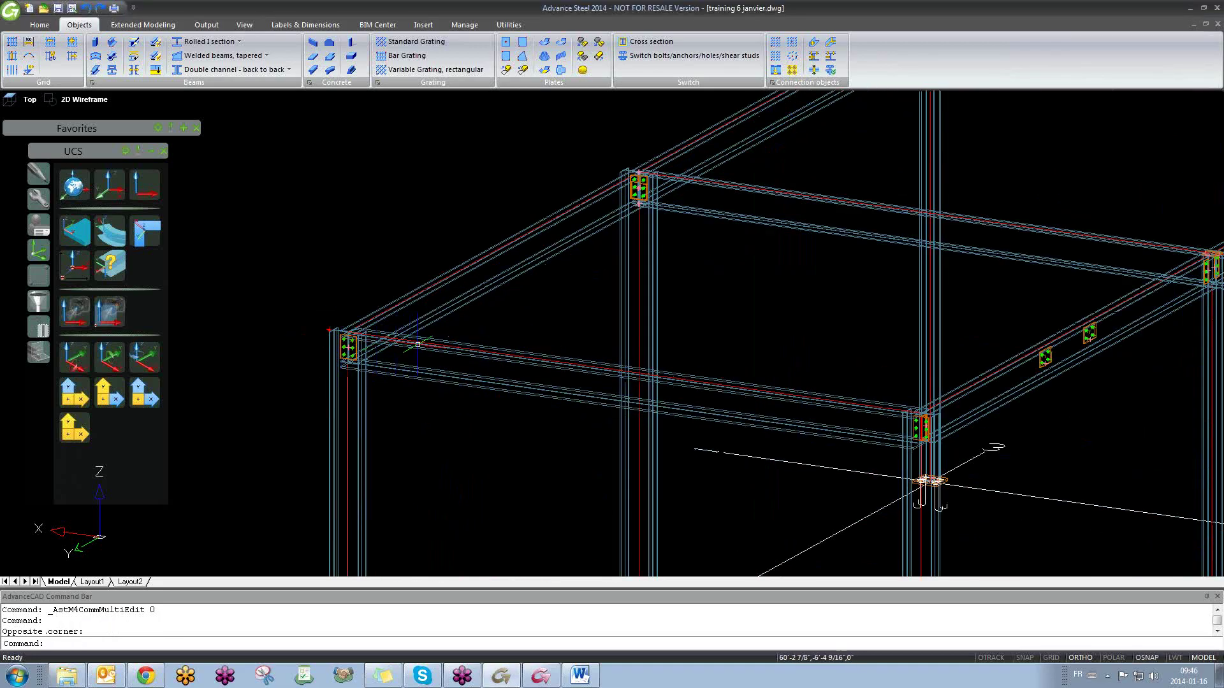
click(438, 347)
double_click(438, 348)
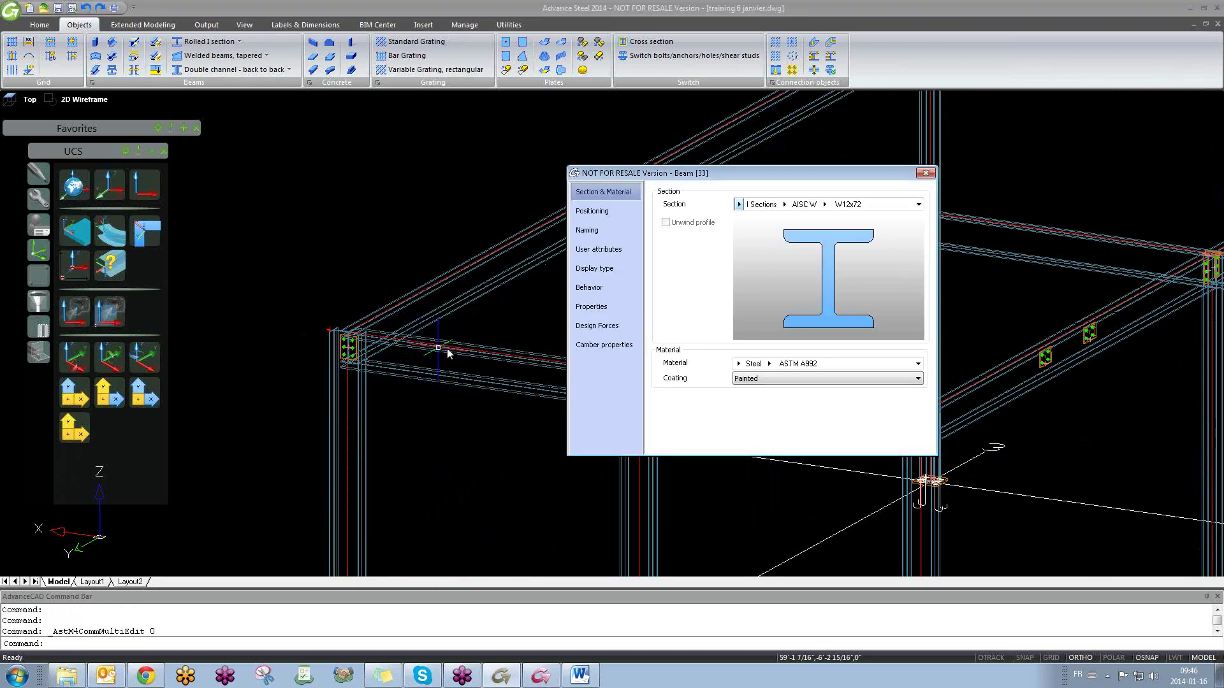
click(600, 309)
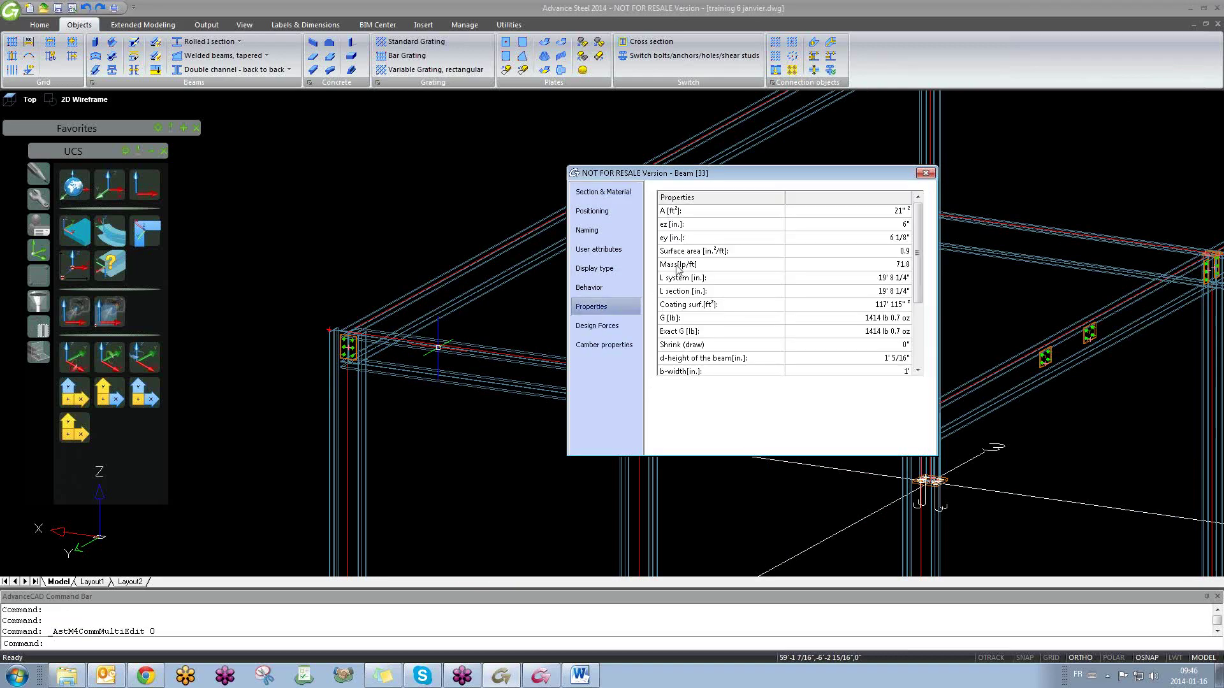
drag(917, 216, 916, 298)
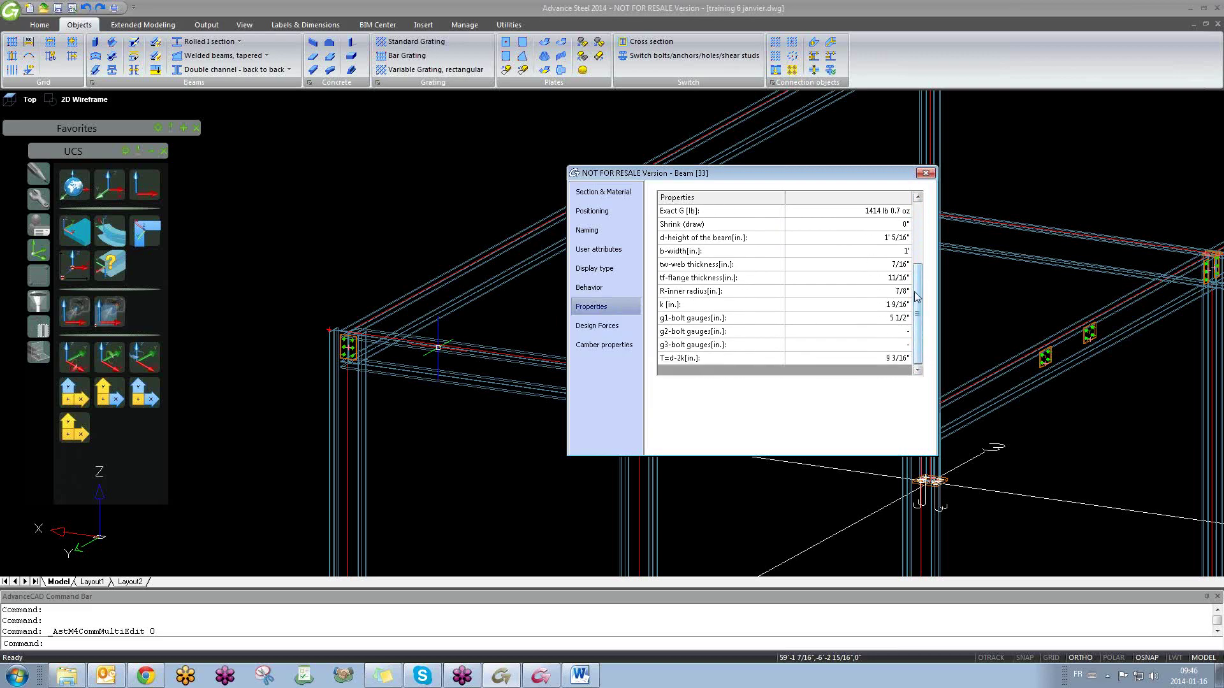
click(925, 173)
click(742, 307)
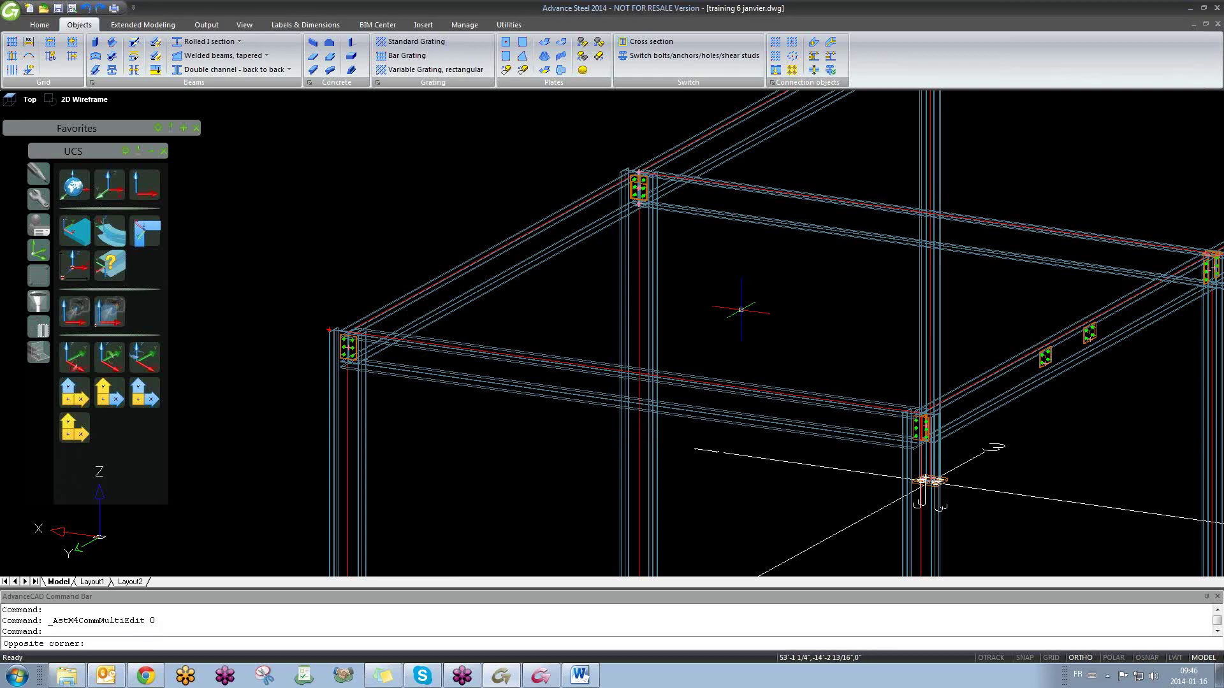
click(741, 308)
scroll(741, 309, down, 5)
middle_drag(764, 315, 538, 314)
scroll(608, 311, up, 4)
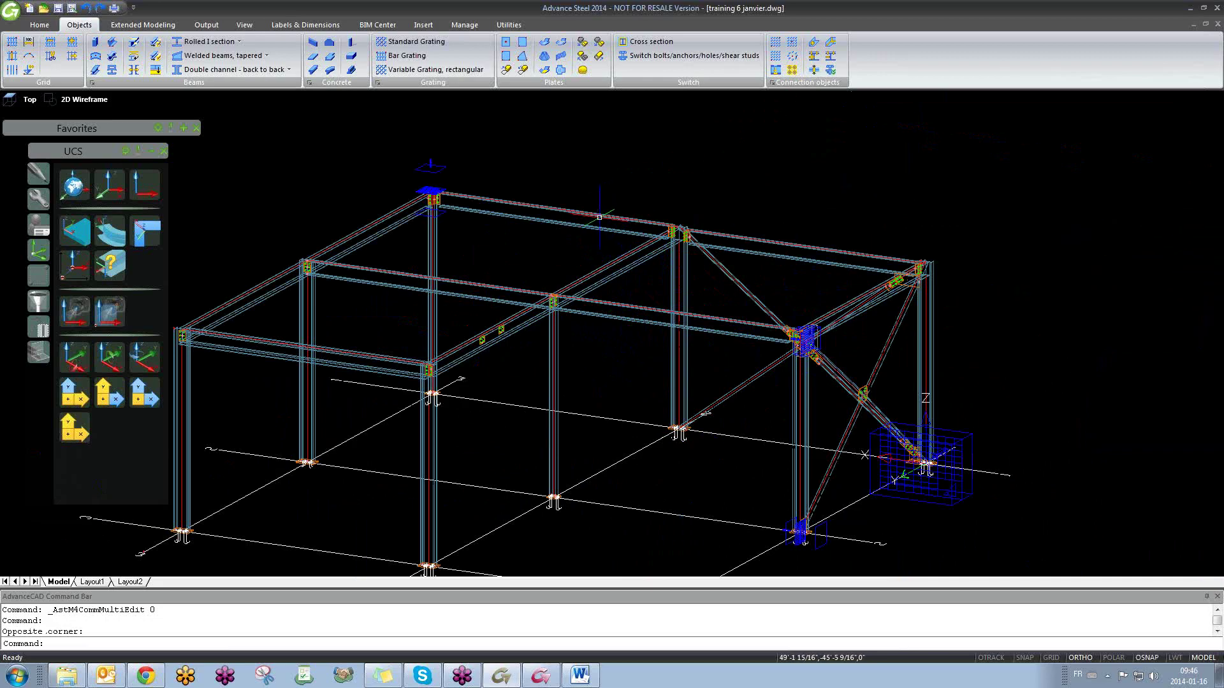
middle_drag(414, 315, 603, 245)
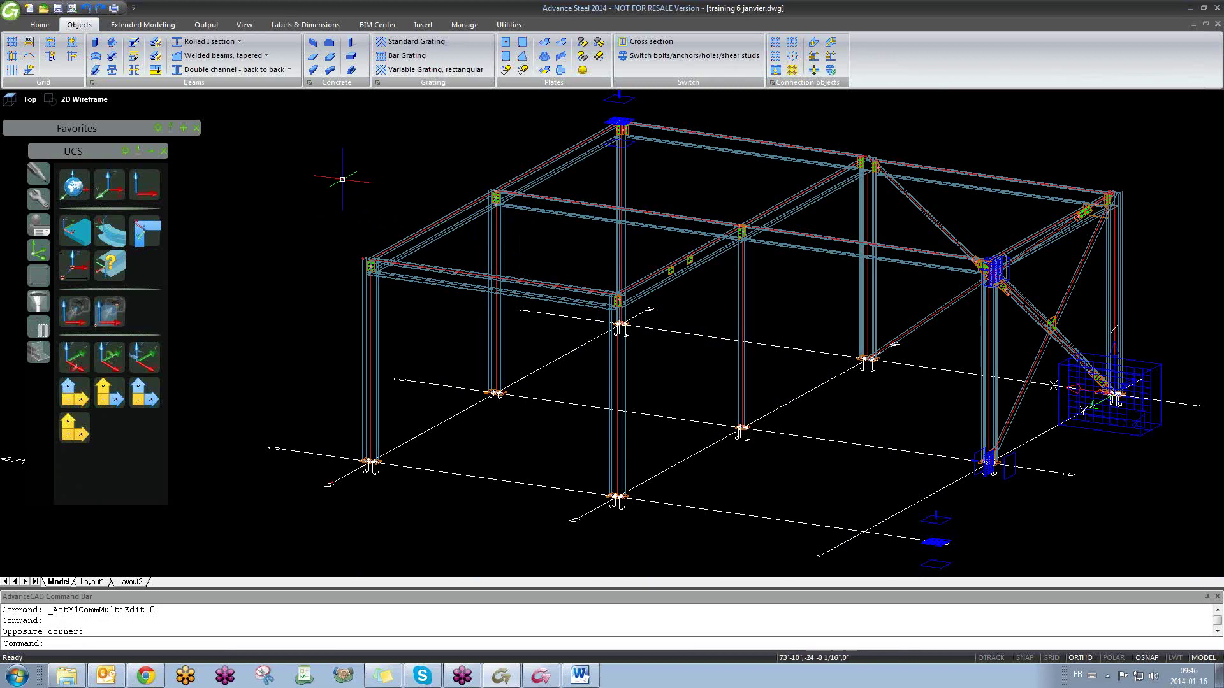
click(425, 349)
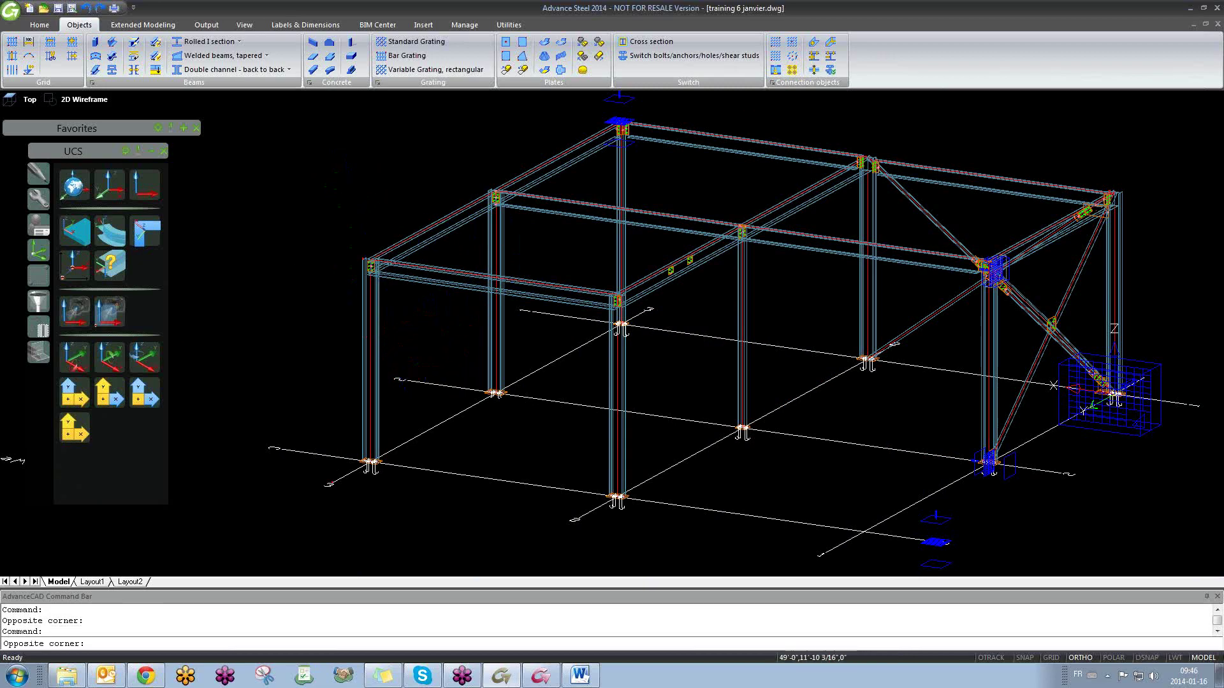
click(405, 322)
scroll(405, 321, down, 3)
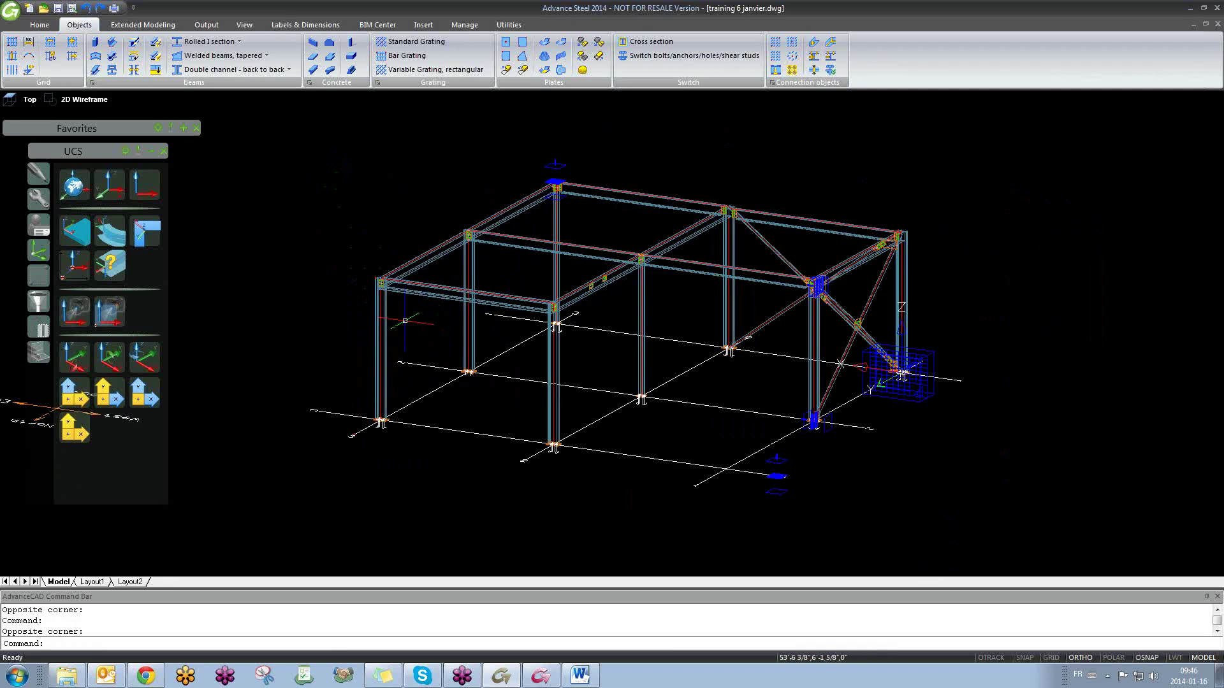
click(469, 28)
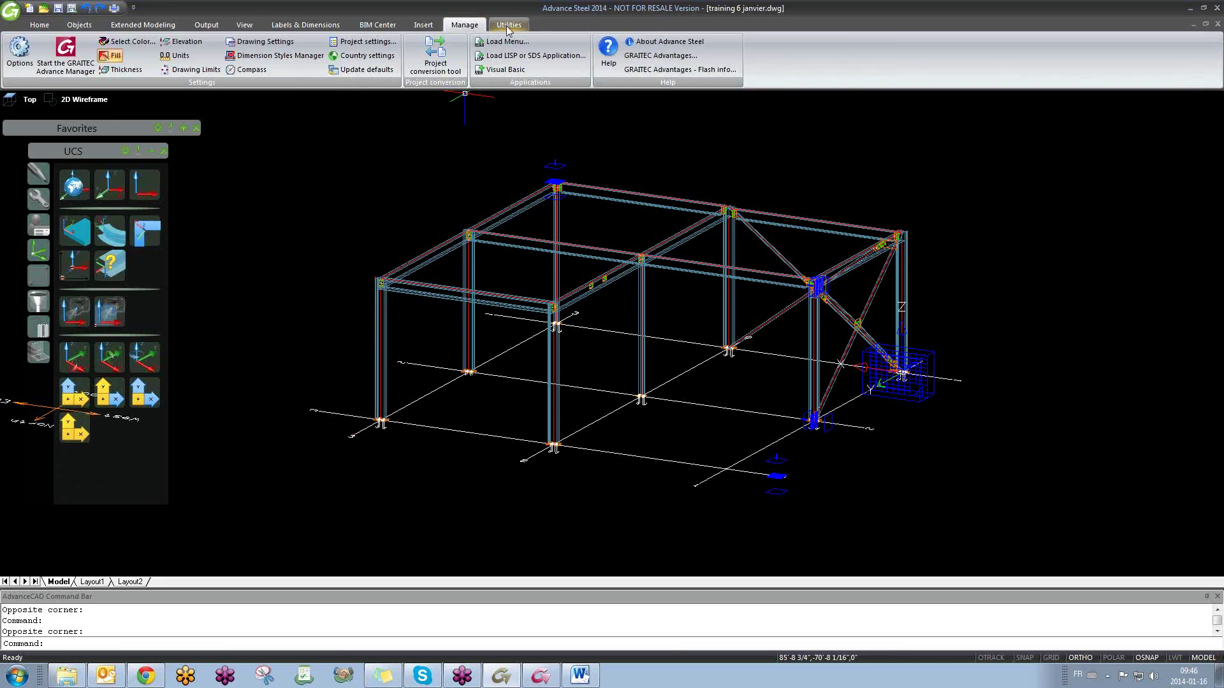
click(509, 27)
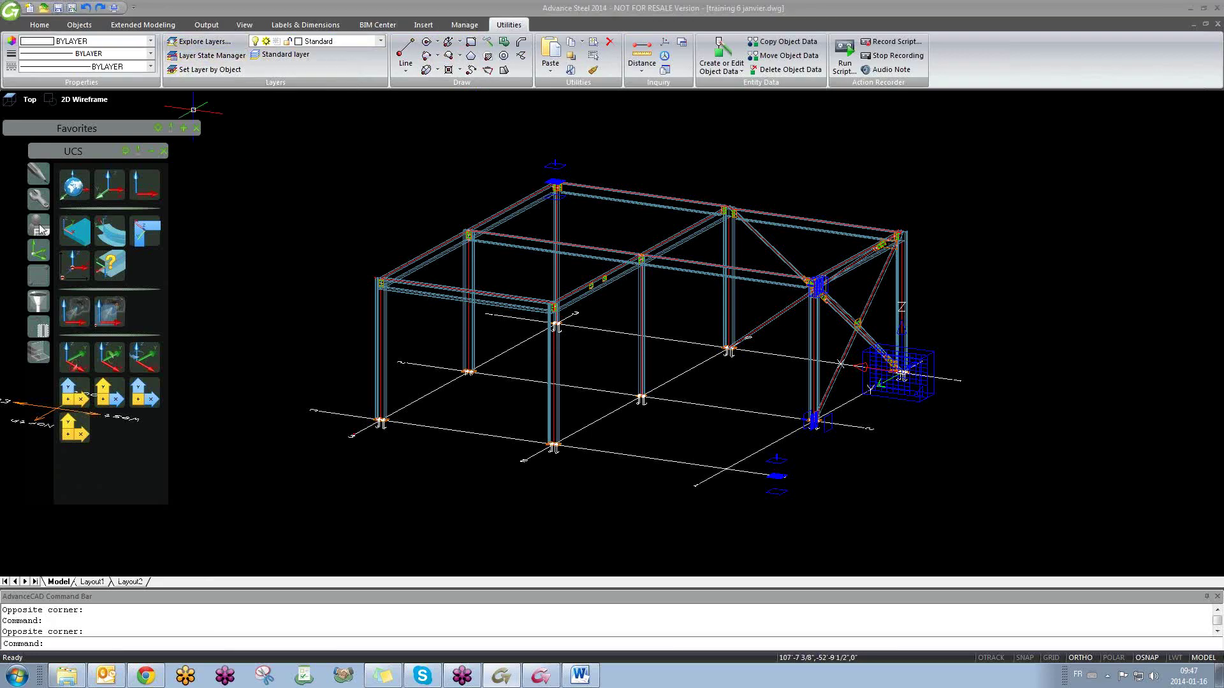
Step: Set up a search filter that marks steel beams in the complete model
click(35, 277)
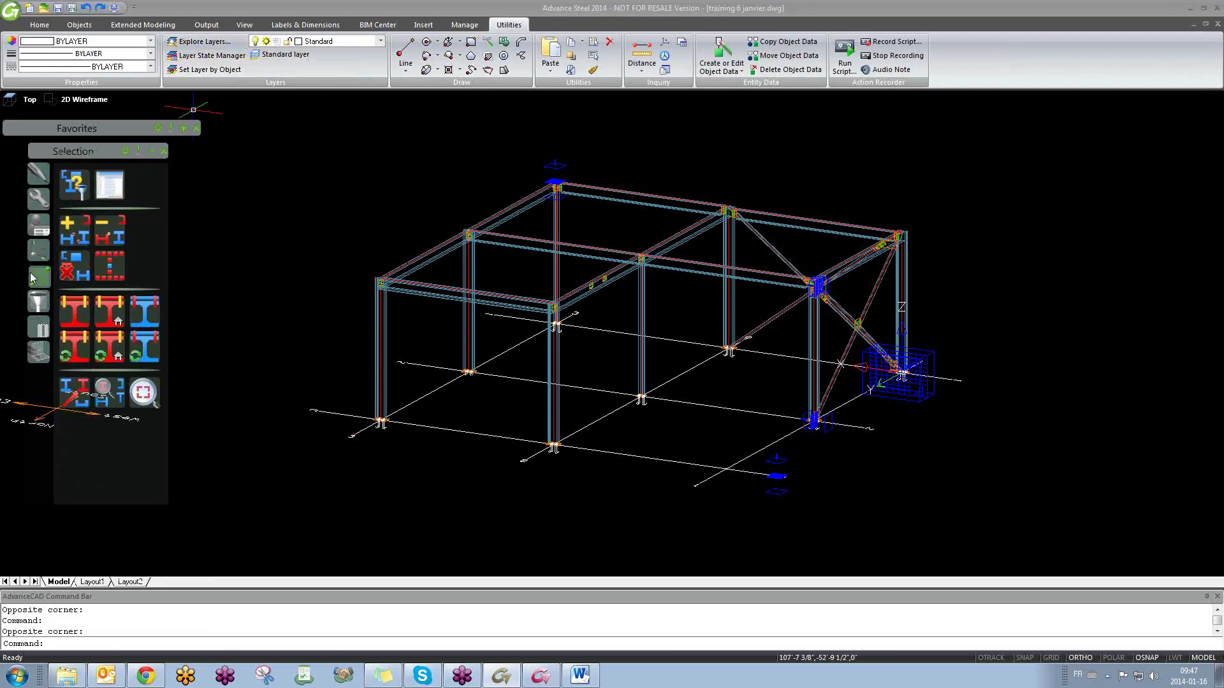
click(75, 183)
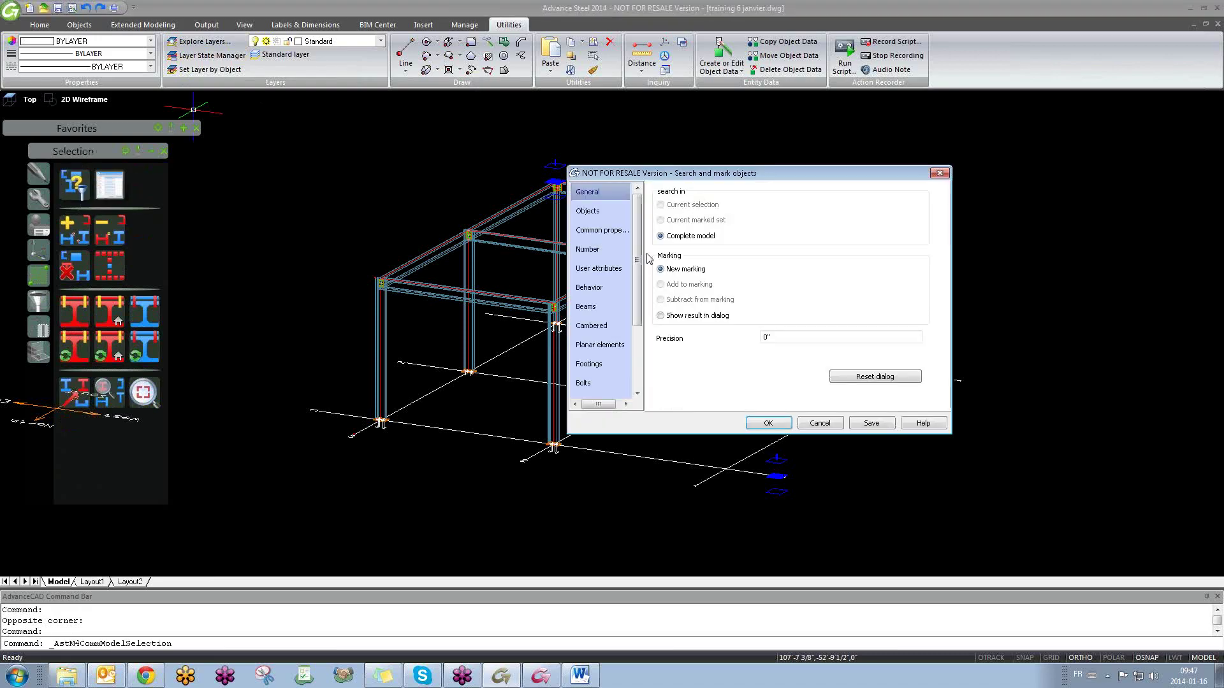
click(587, 211)
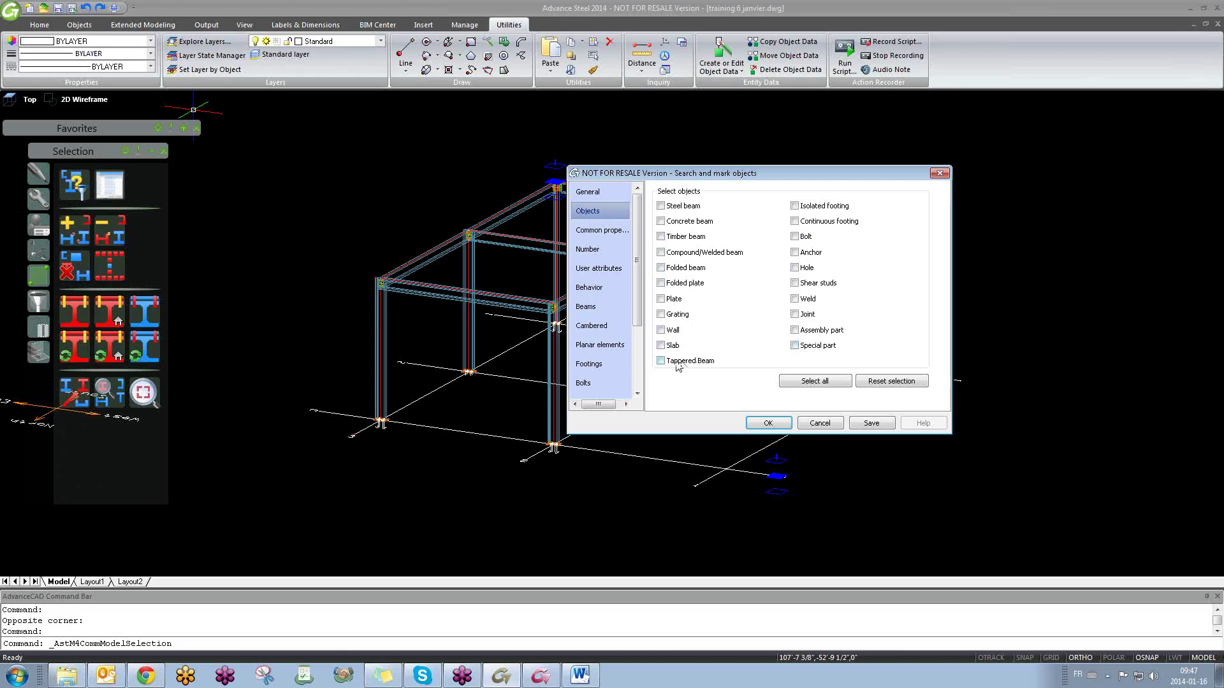
click(661, 207)
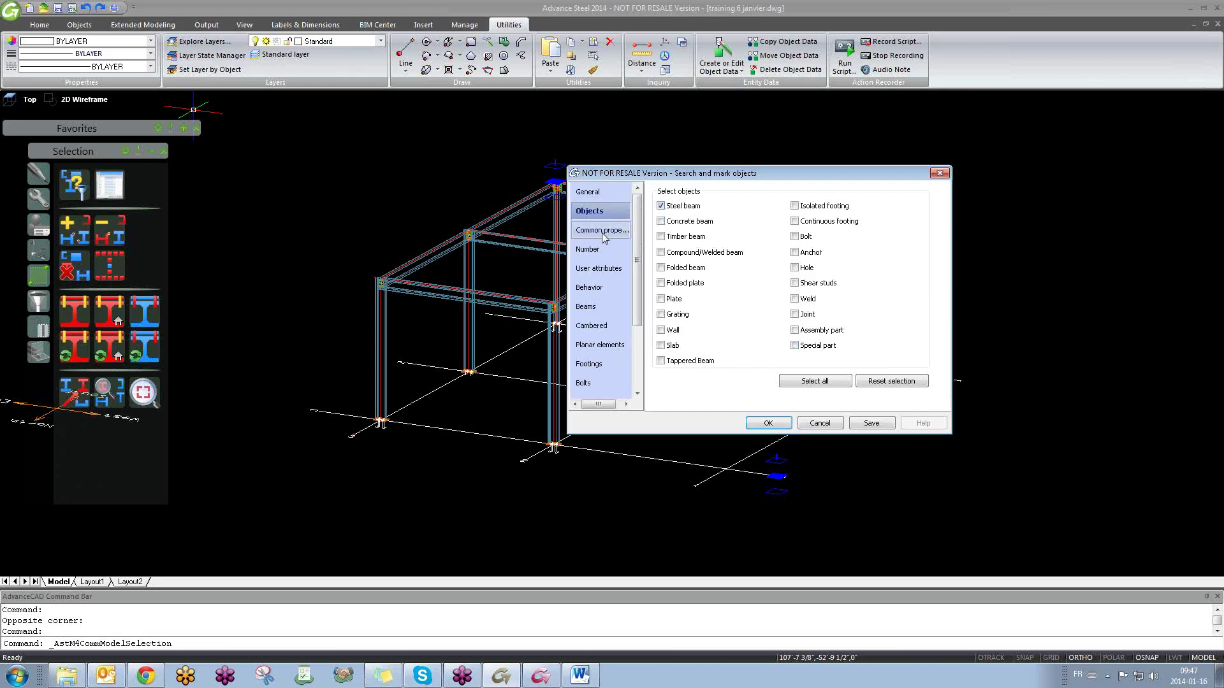
click(602, 194)
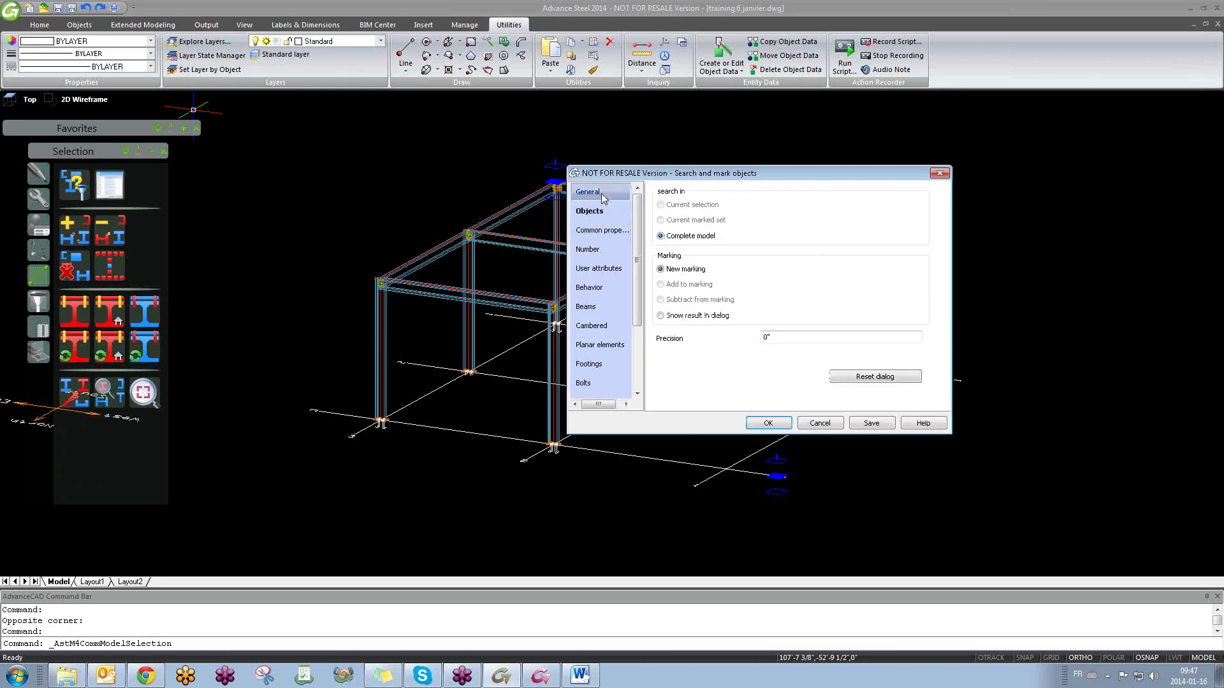
Step: Restrict the search filter to the model role Column, and close it without running the search
click(603, 231)
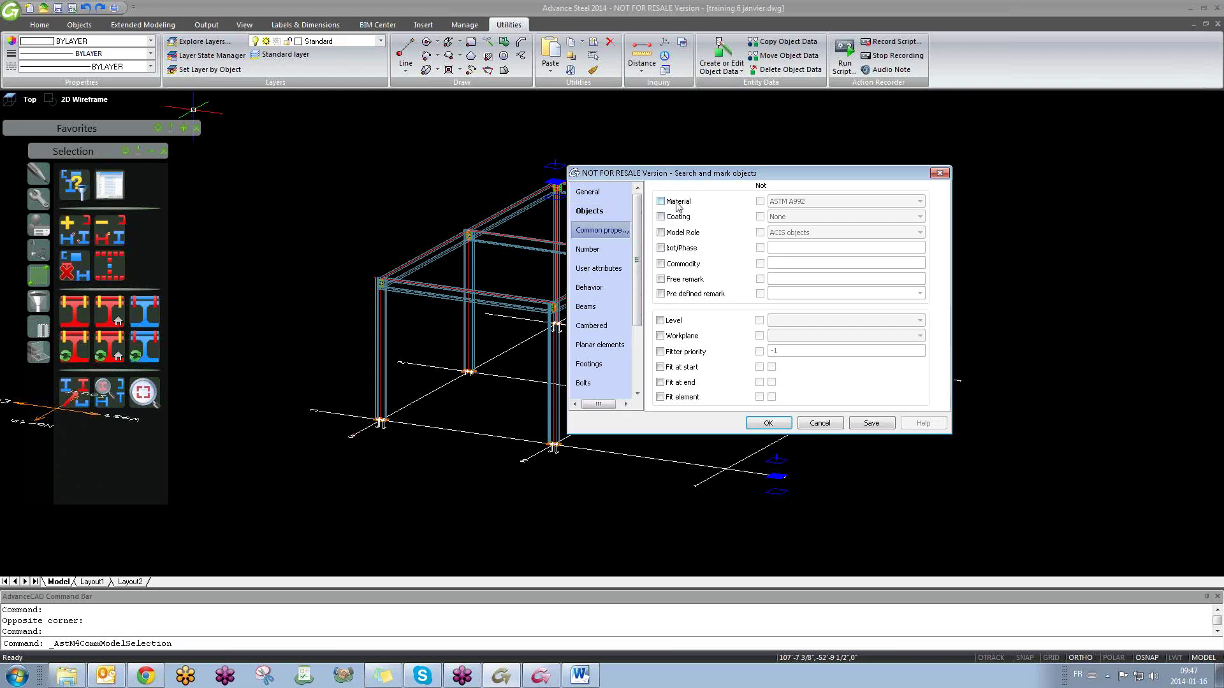
click(661, 232)
click(851, 233)
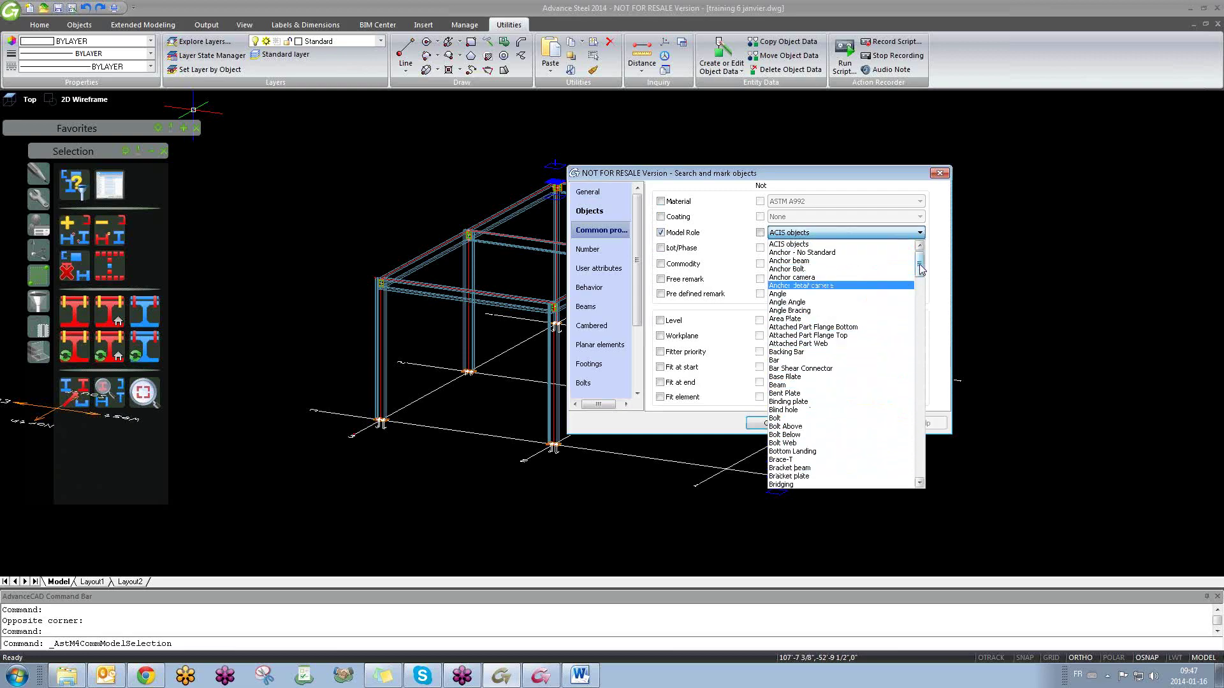
key(c)
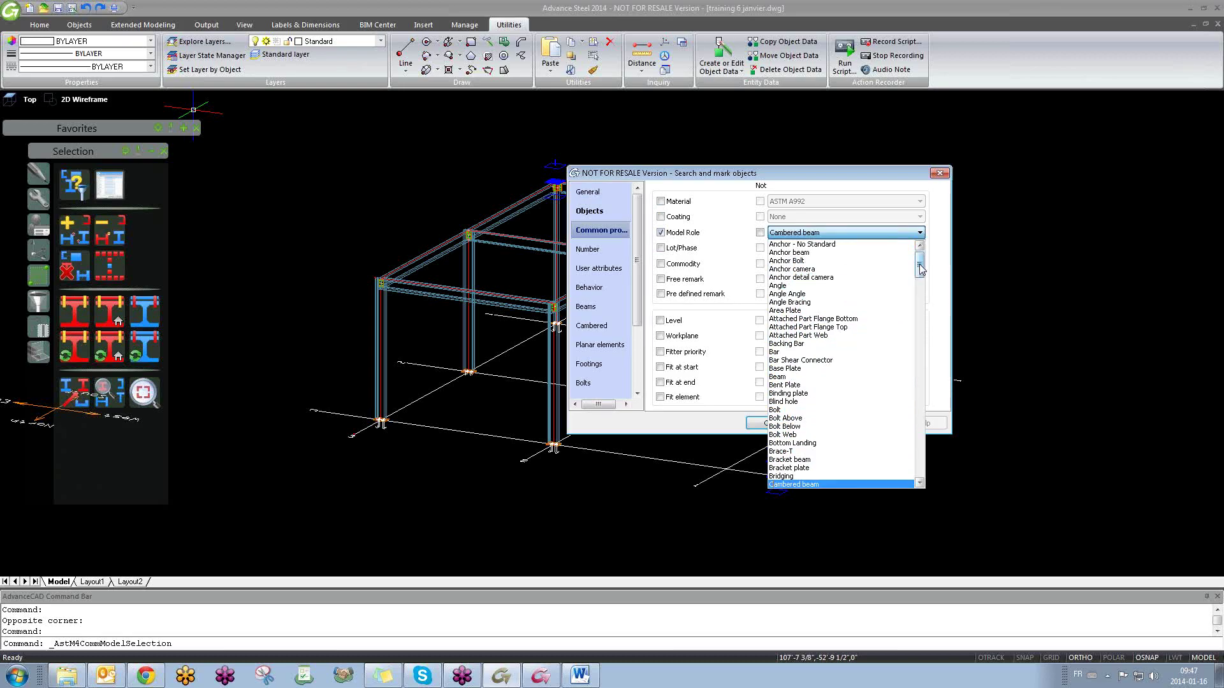
key(c)
key(c)
key(c)
key(c)
key(c)
drag(921, 270, 921, 301)
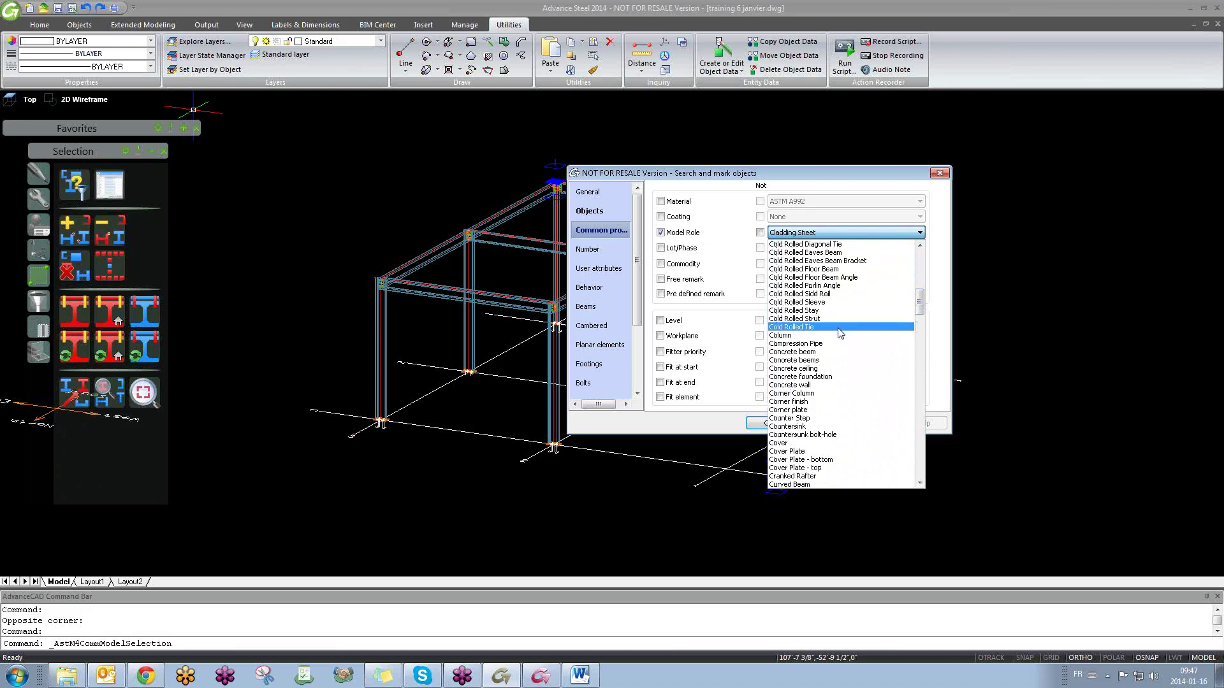
click(839, 335)
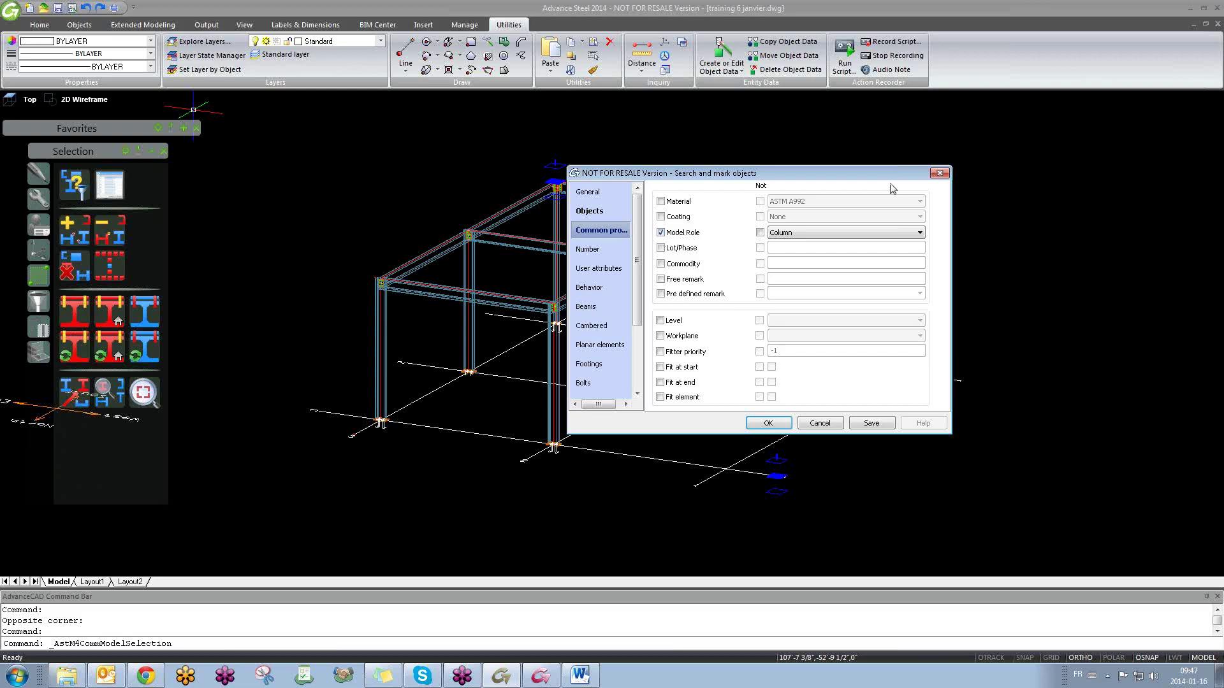
click(939, 175)
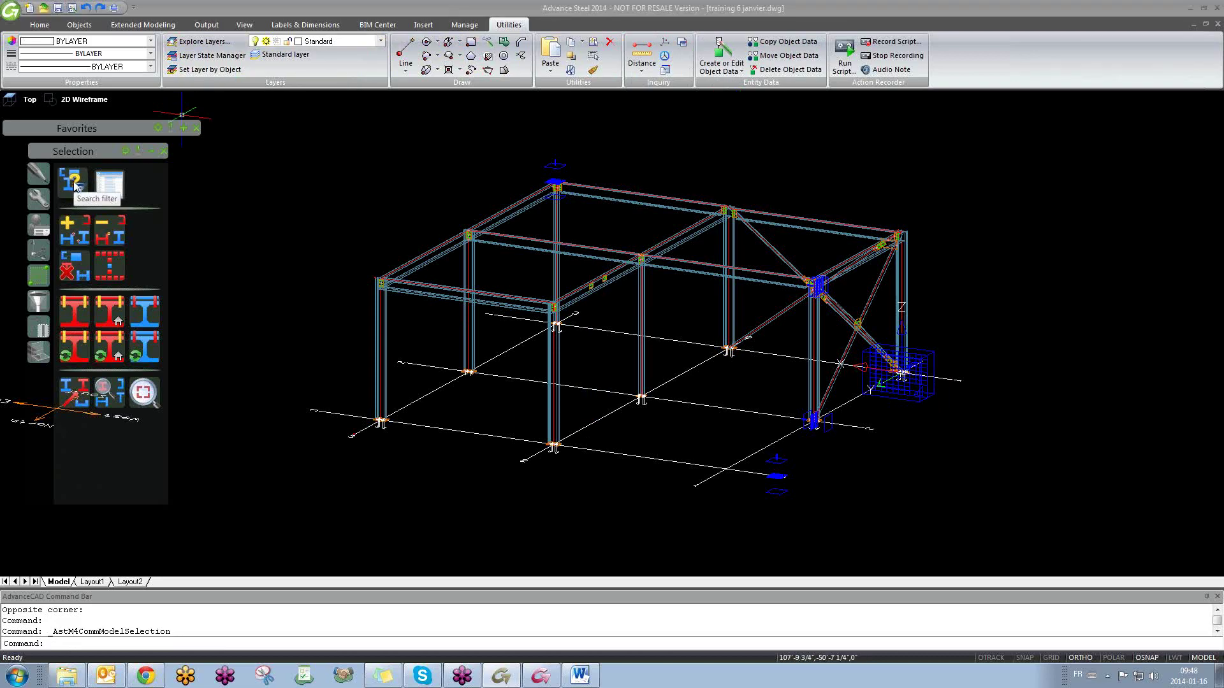
click(195, 198)
click(240, 216)
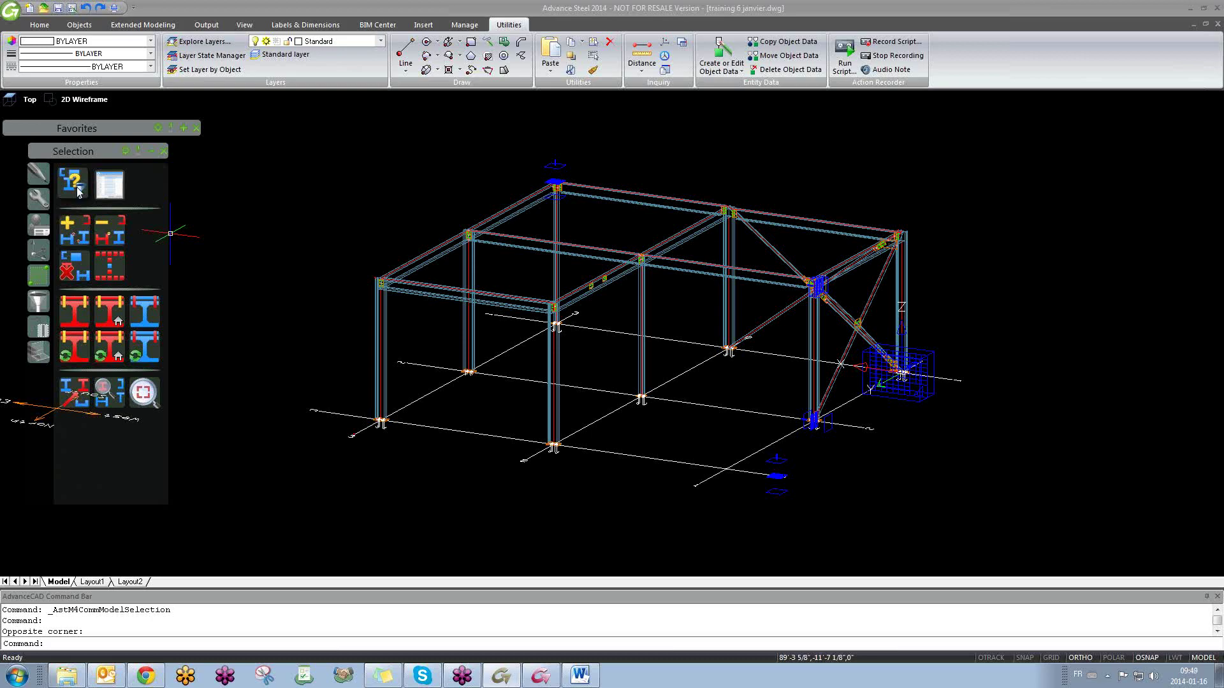
click(321, 227)
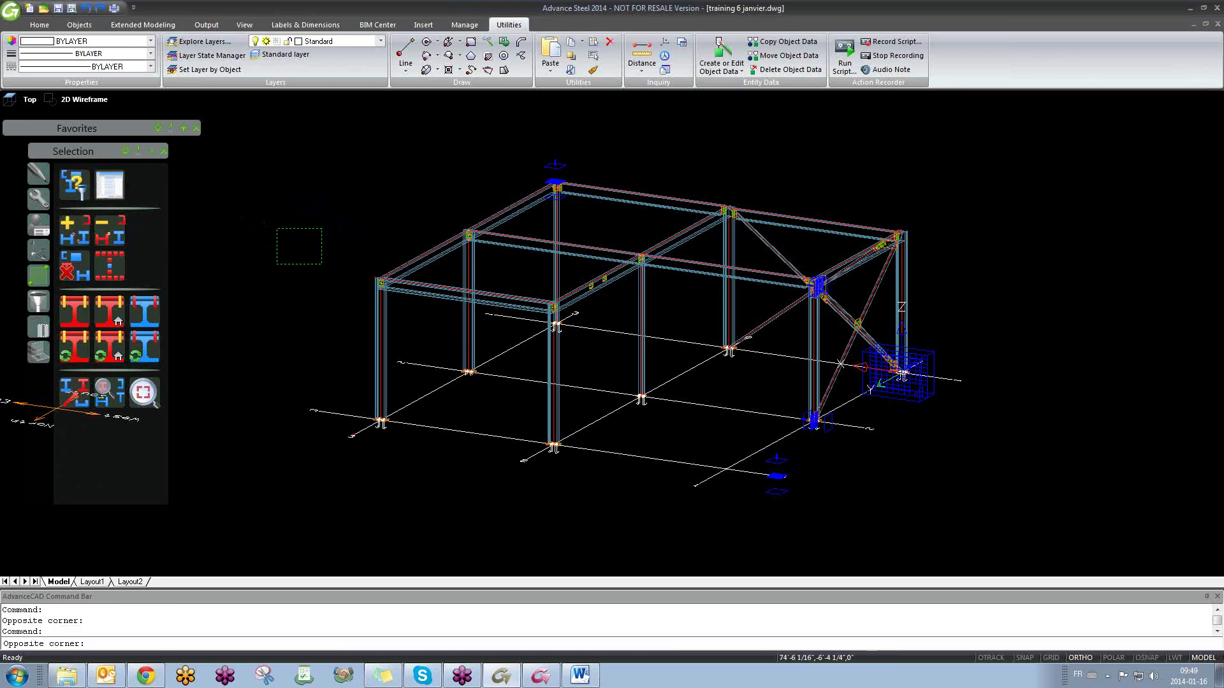
click(276, 261)
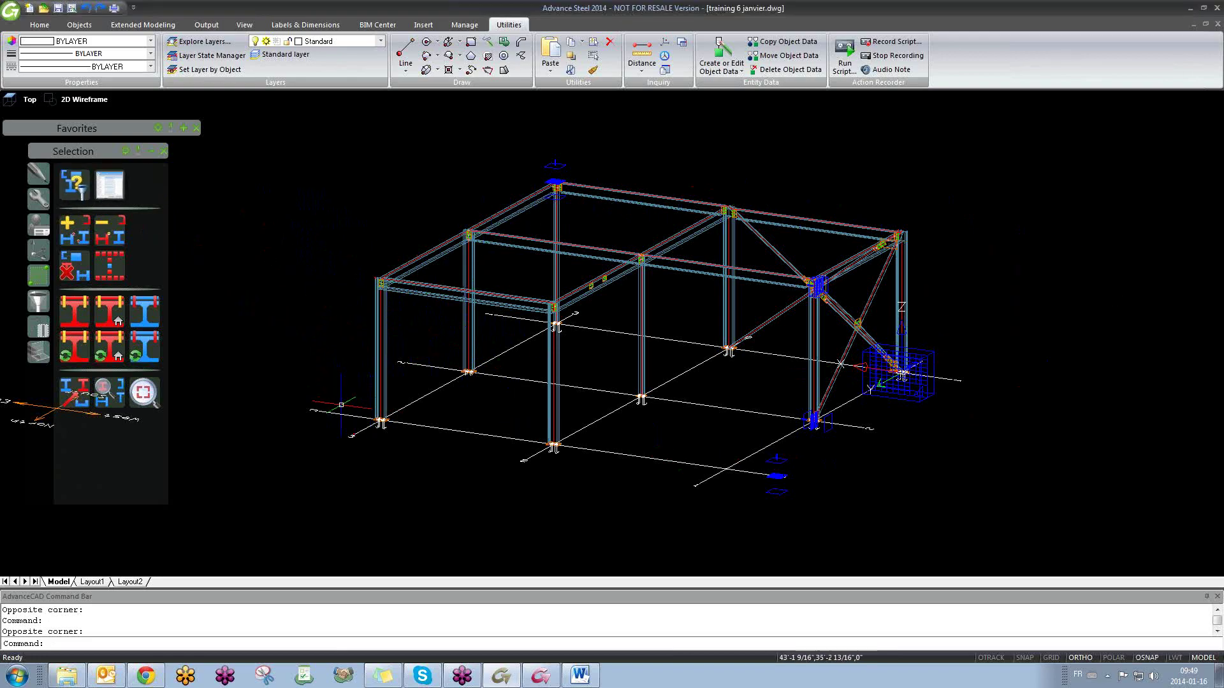
click(40, 303)
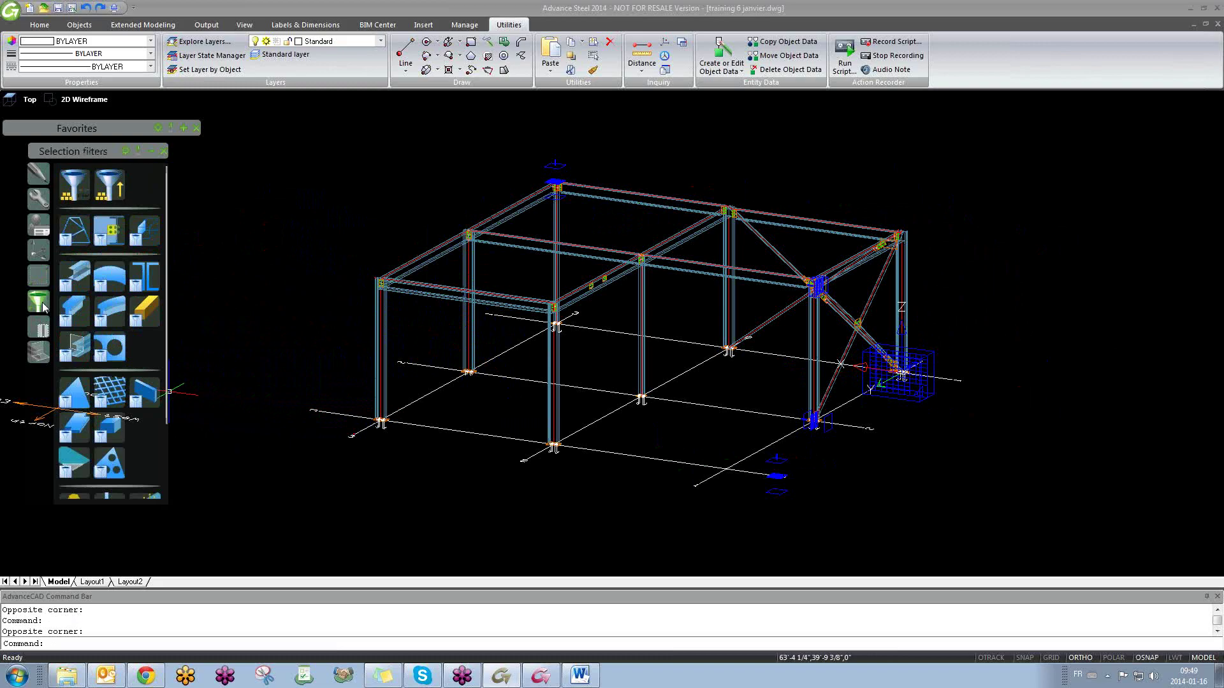
click(43, 329)
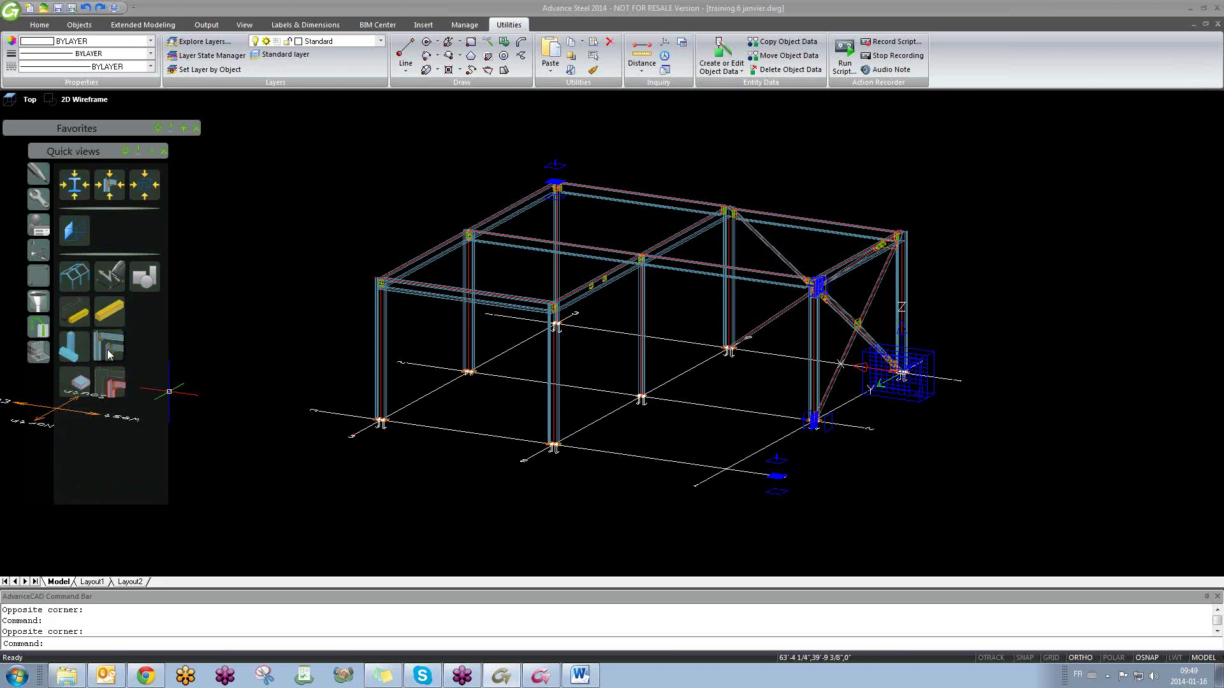
Step: Check the layer of the front corner column and review the drawing's full layer list with its colors
click(378, 342)
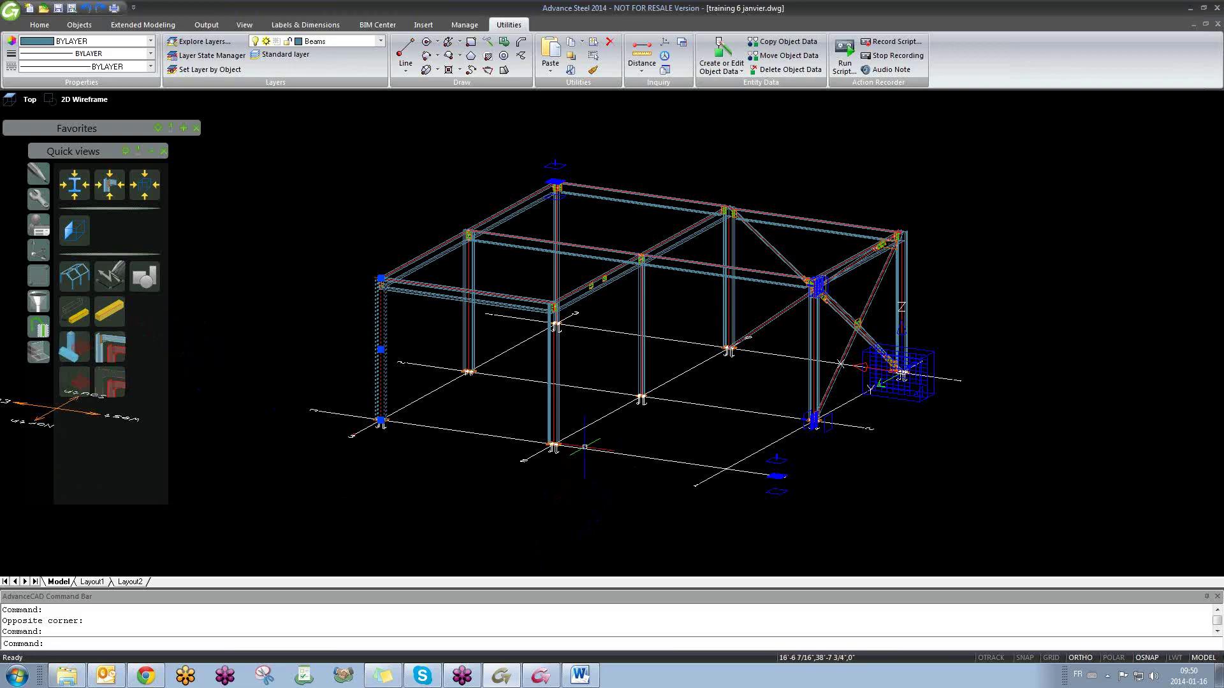
click(430, 484)
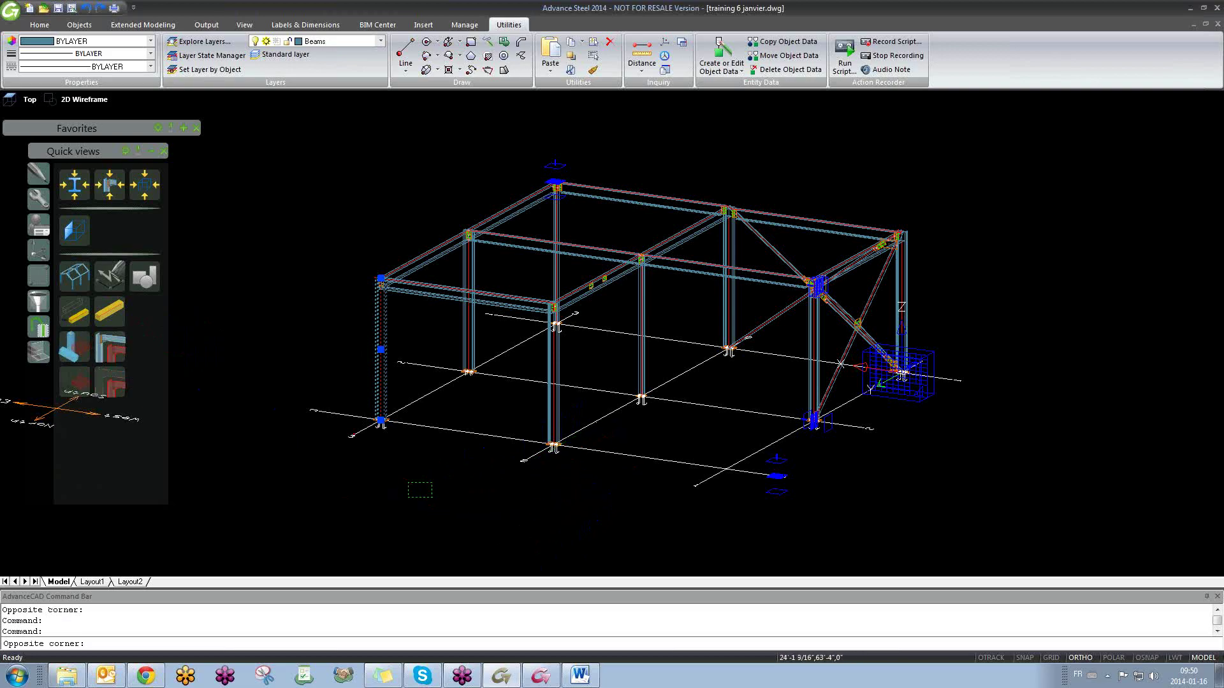
click(408, 497)
key(Escape)
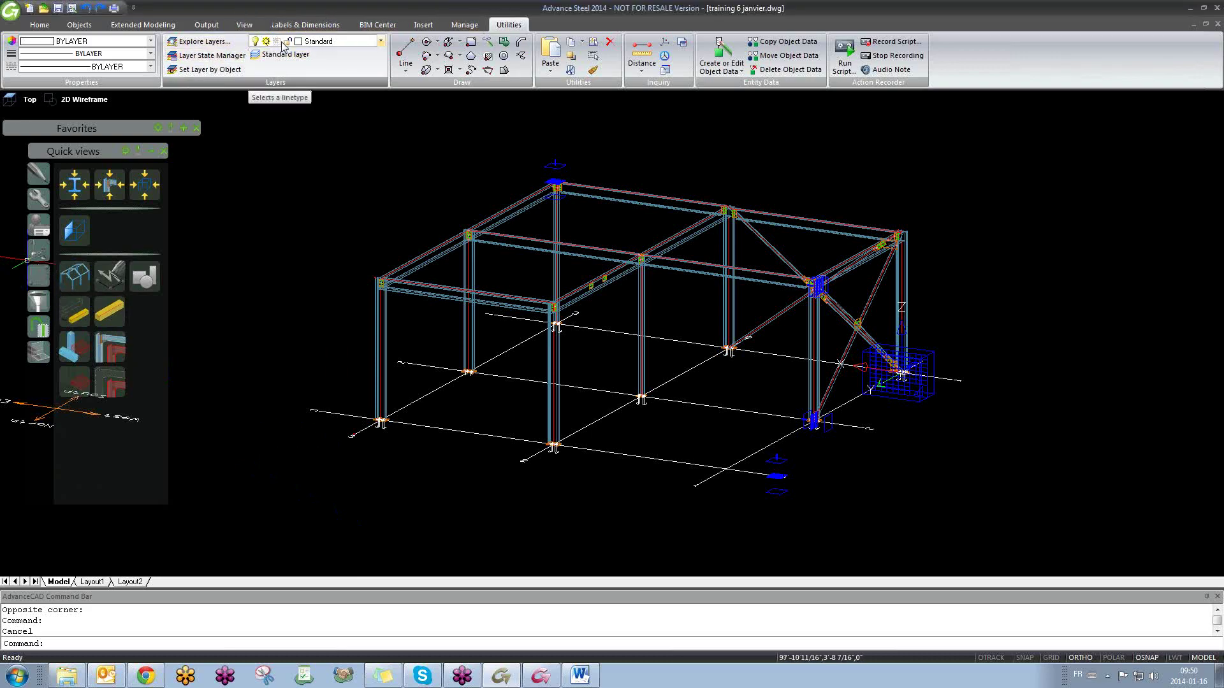
click(211, 43)
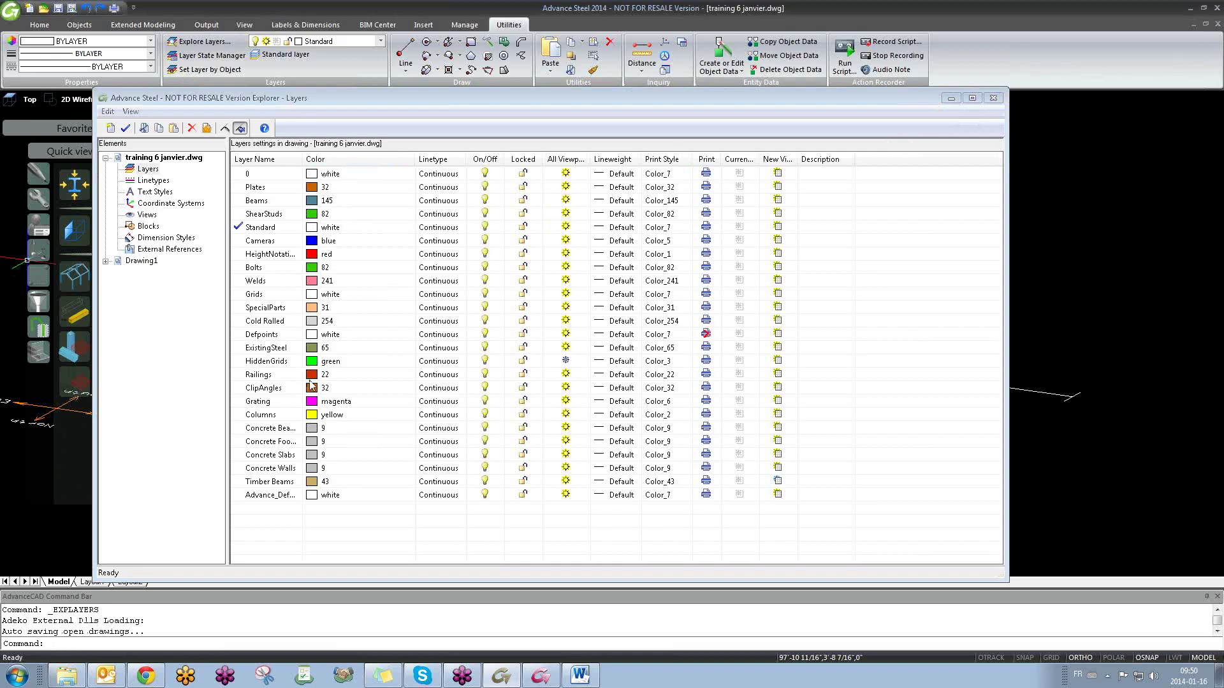
click(993, 98)
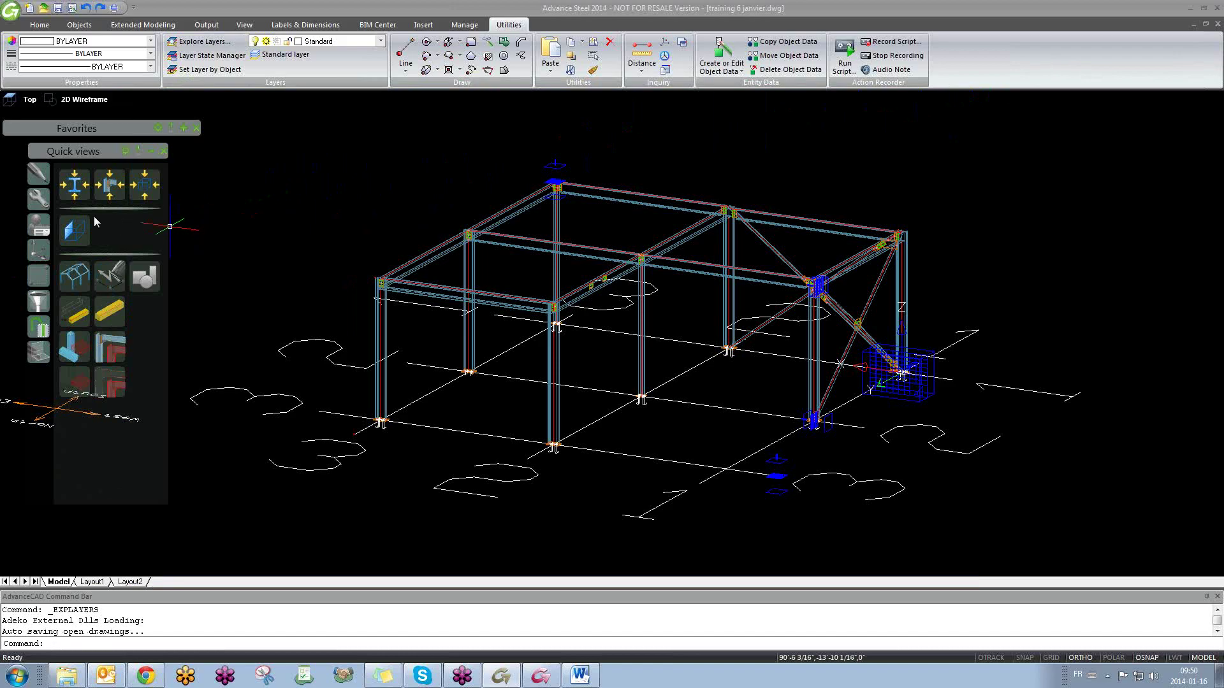
click(39, 278)
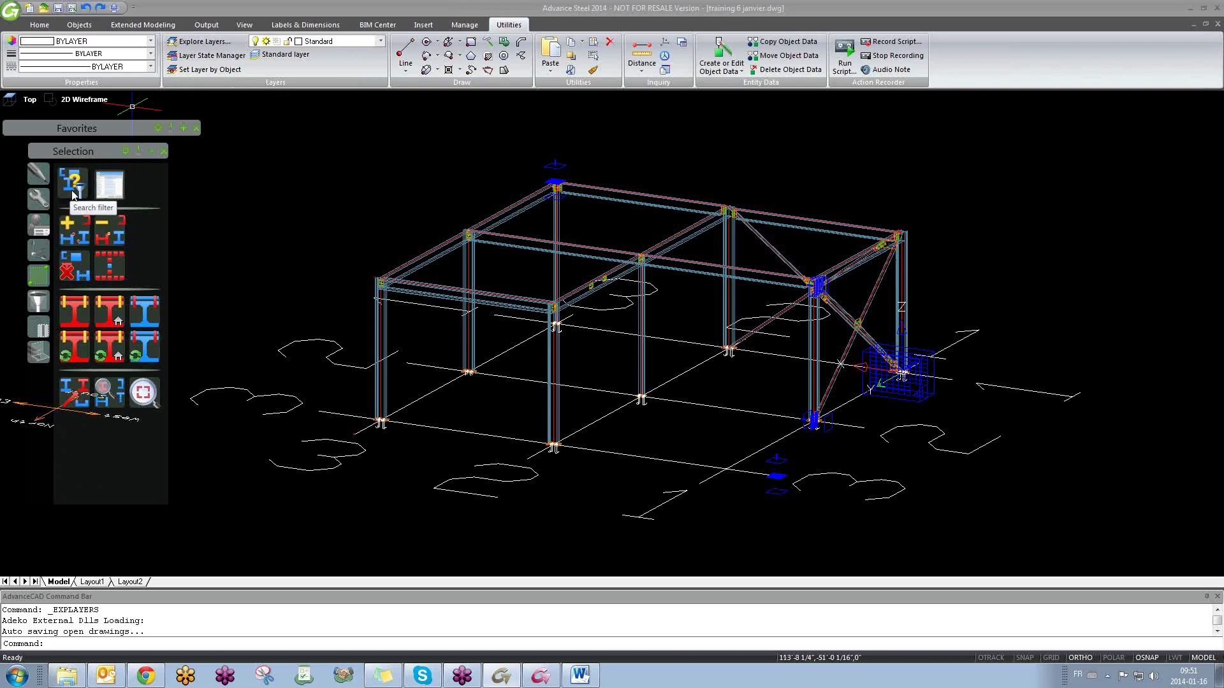
click(284, 205)
click(242, 237)
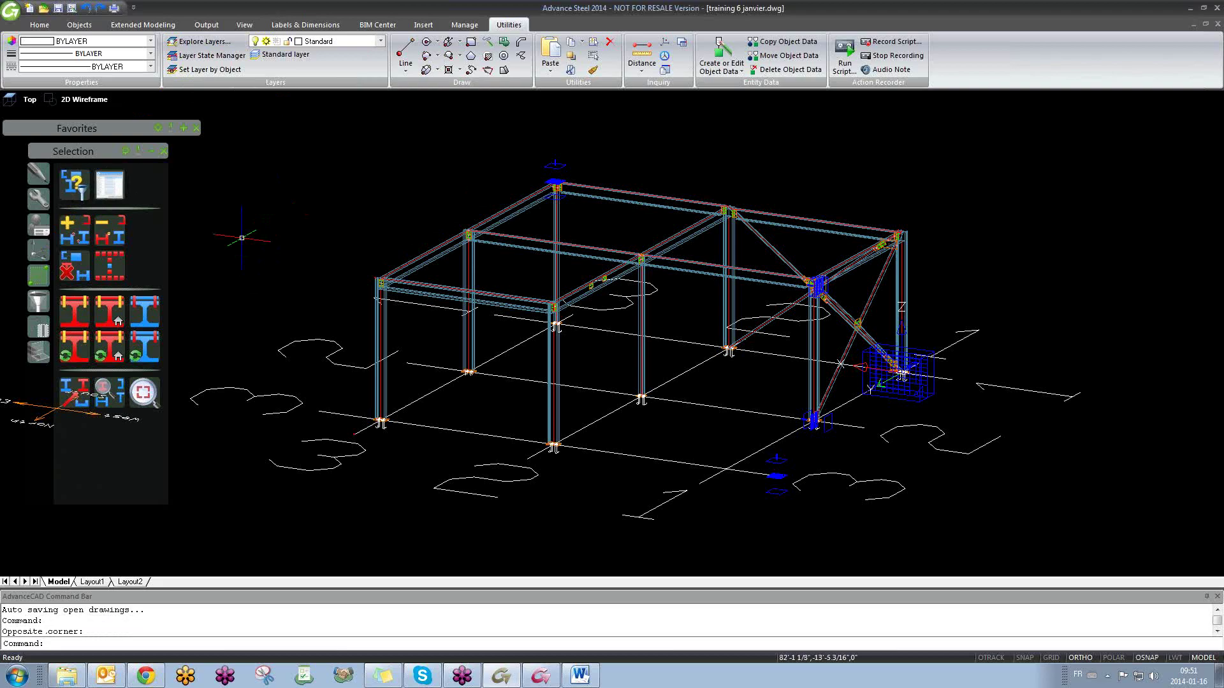
Step: Start GRAITEC Advance Manager and review the general beam settings in the Advance Steel defaults
click(463, 28)
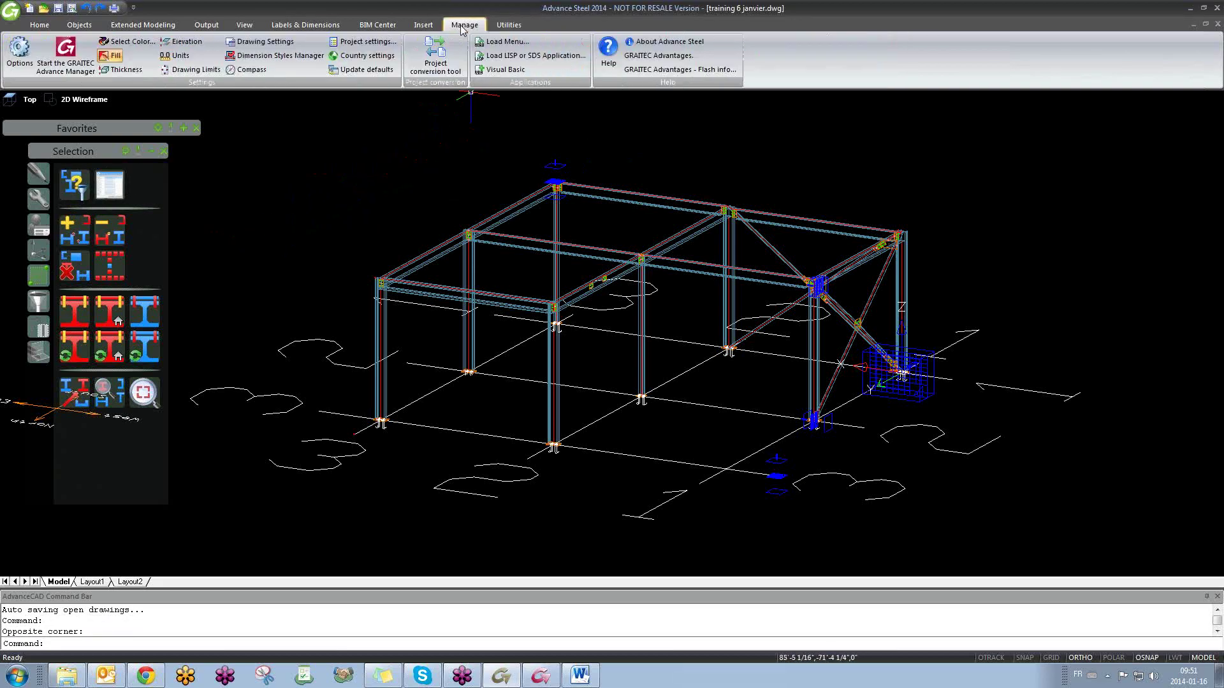
click(60, 65)
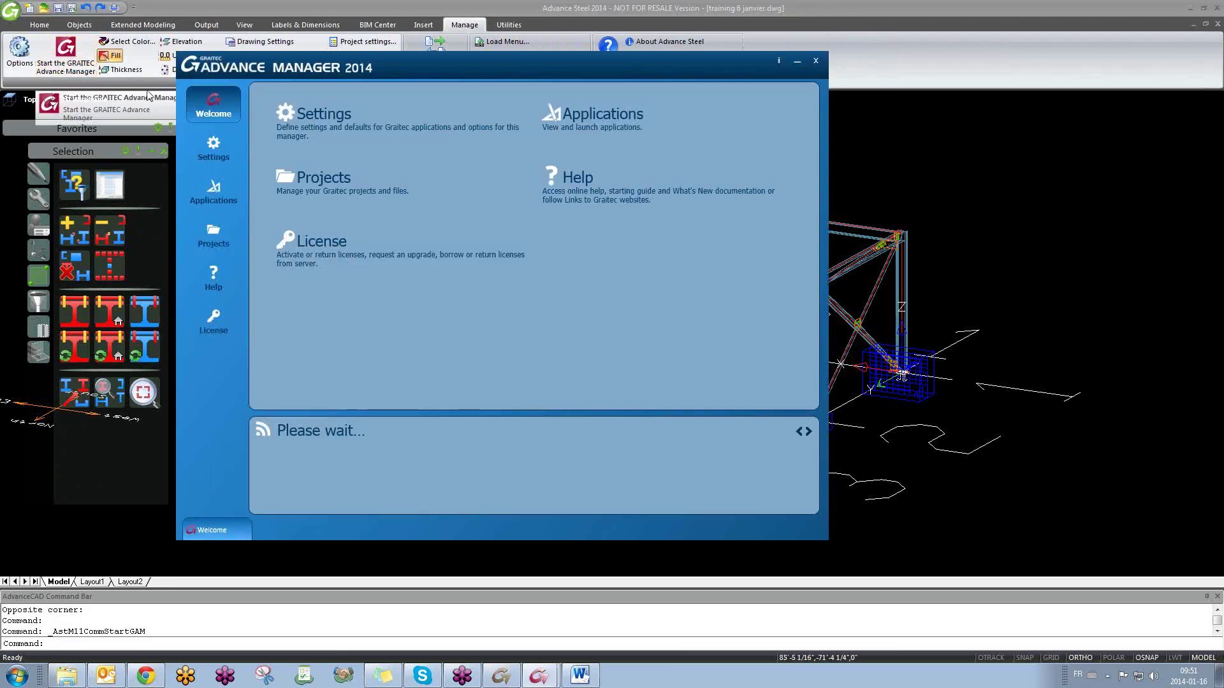
click(330, 122)
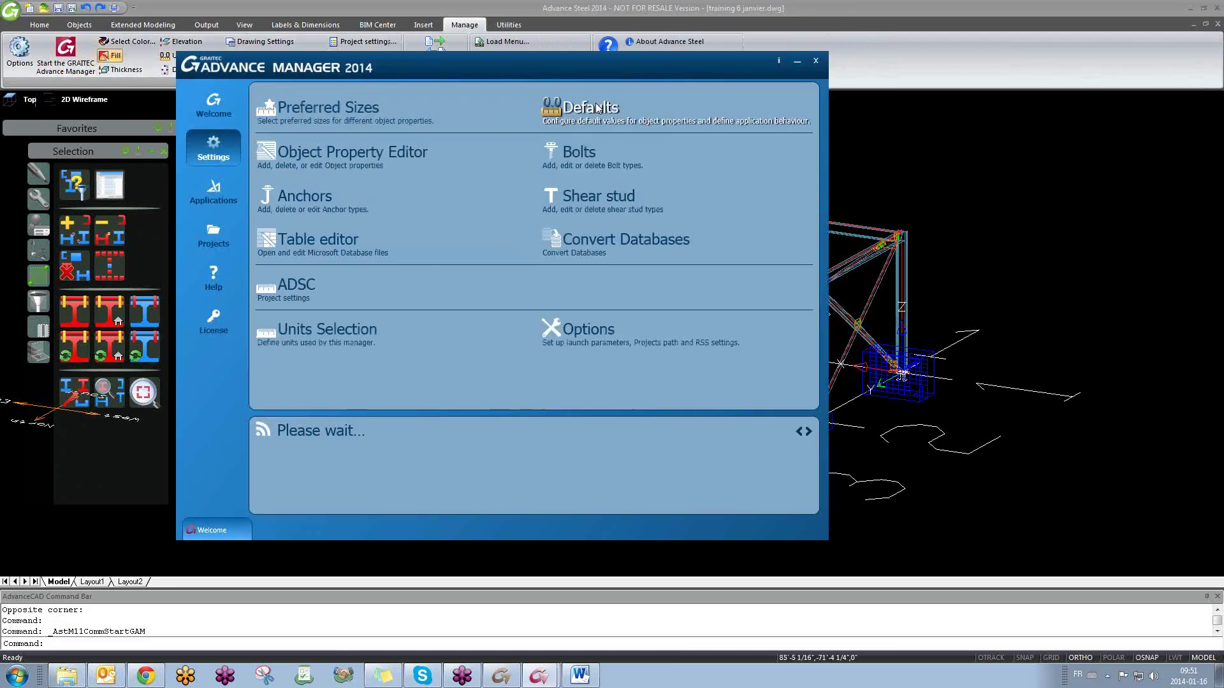
click(594, 107)
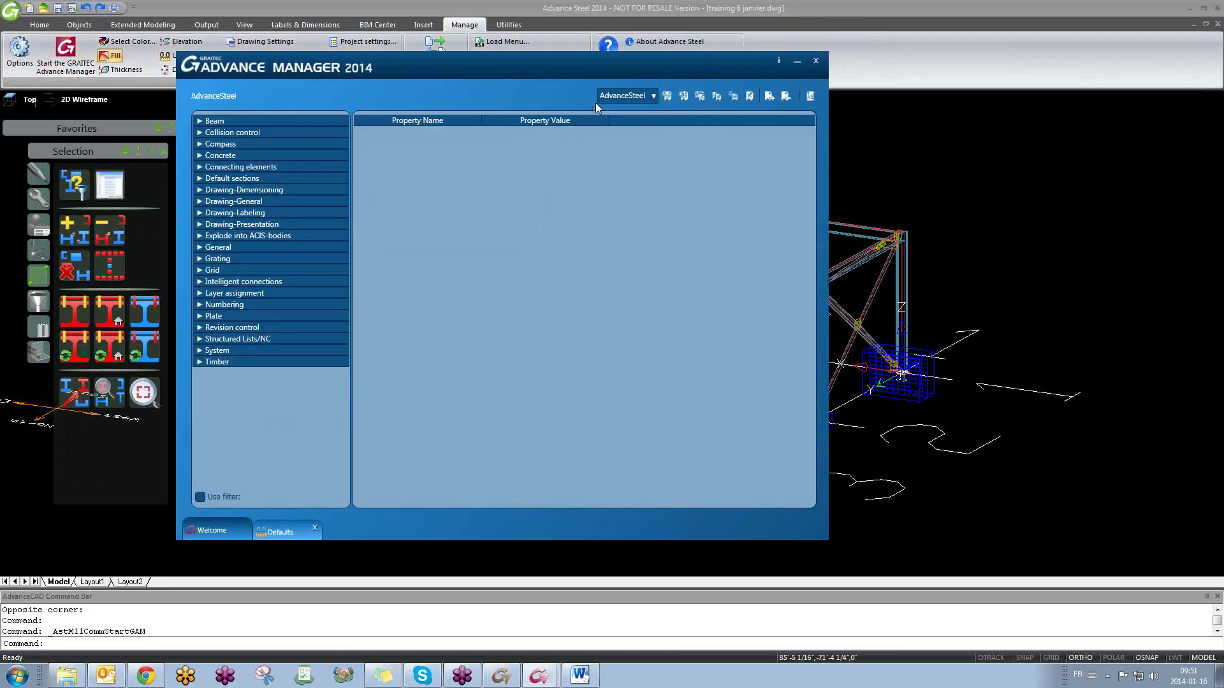
click(200, 122)
click(217, 132)
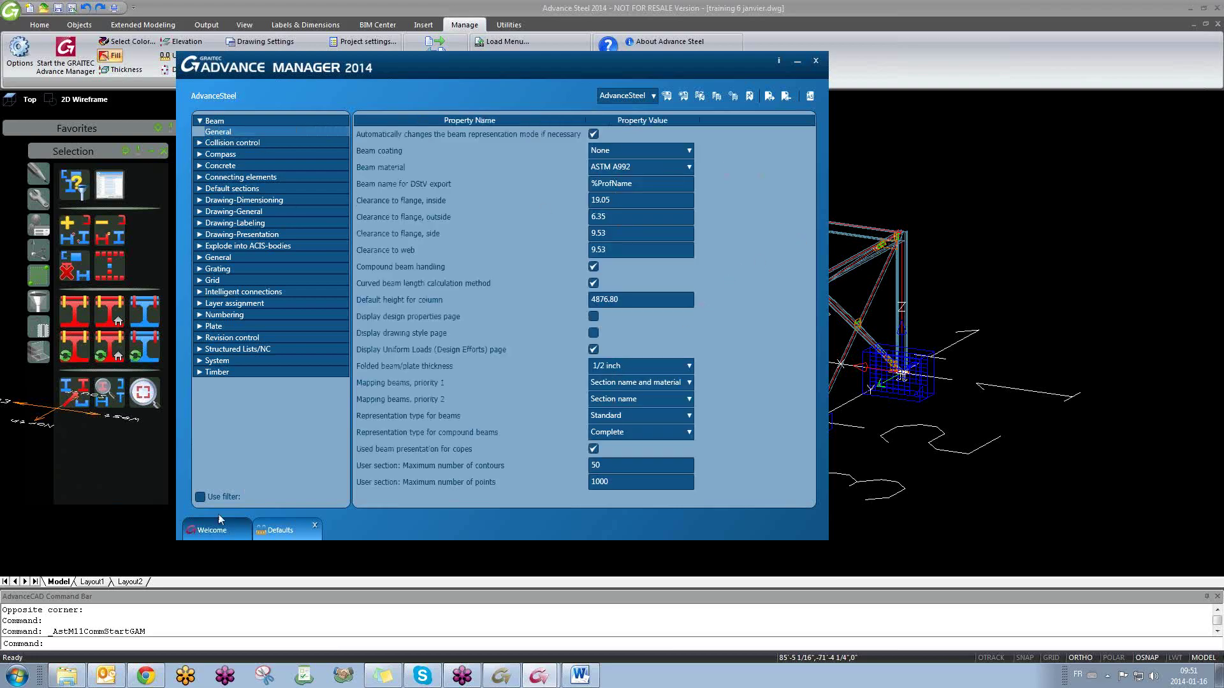
Step: Filter the defaults by COLOR and review the color settings under Drawing-General and Drawing-Presentation
click(200, 497)
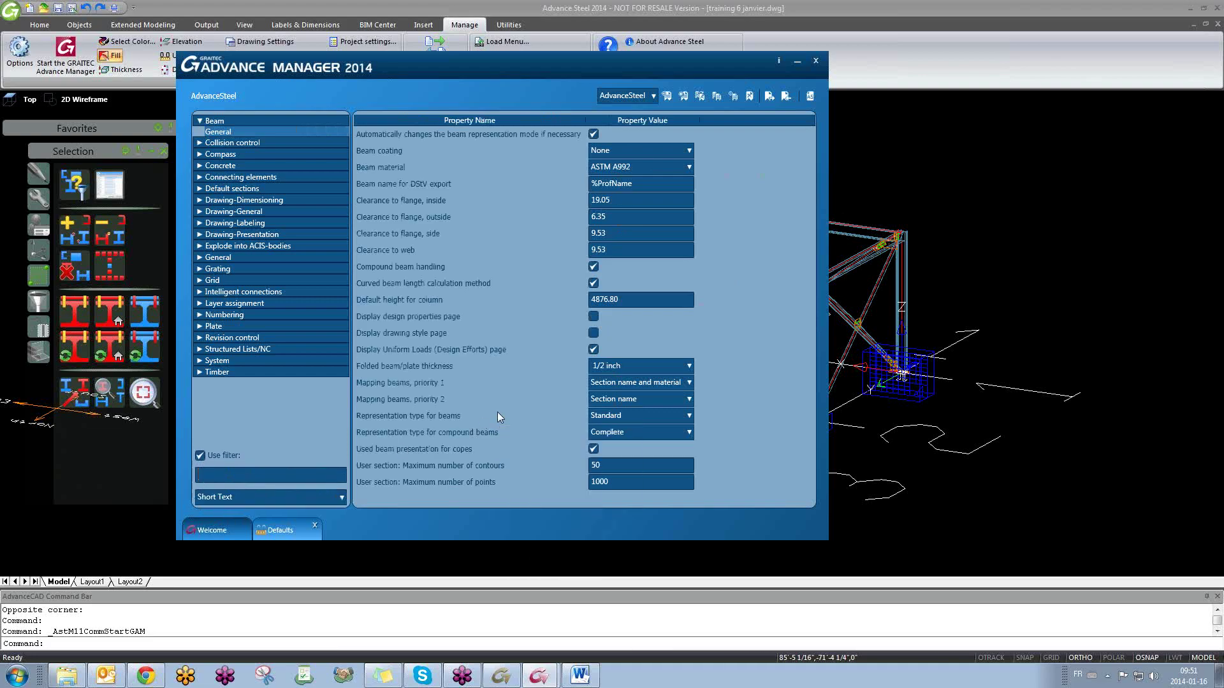
text(COLOR)
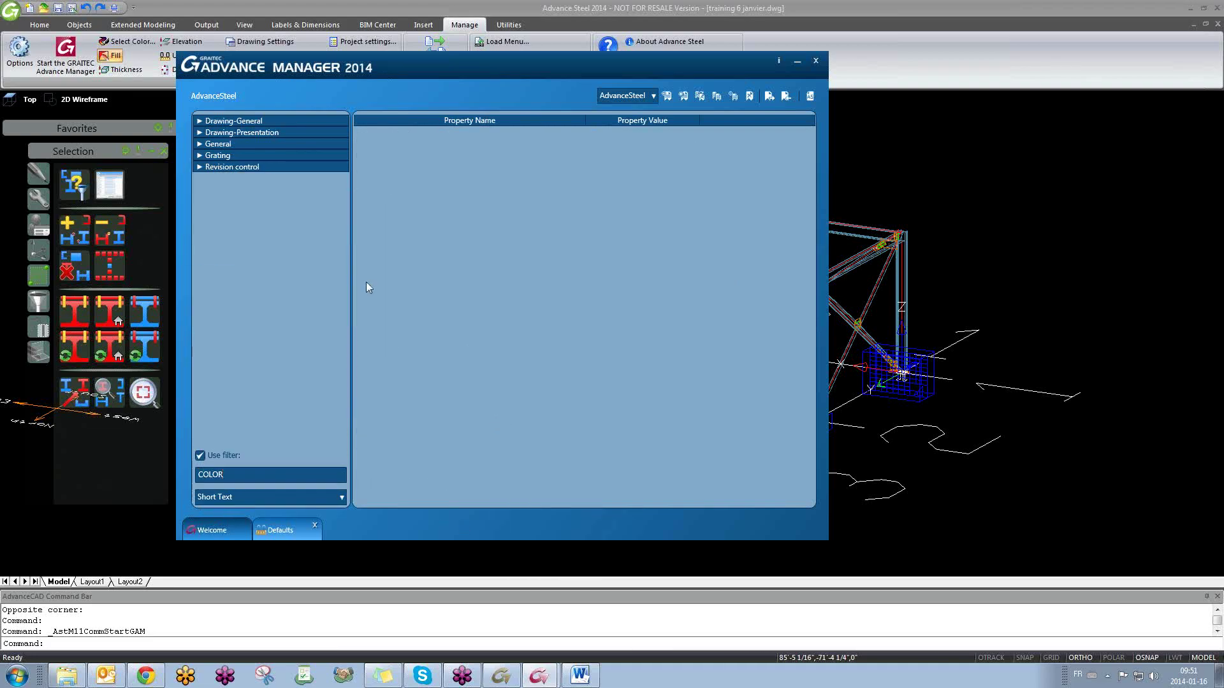
click(200, 122)
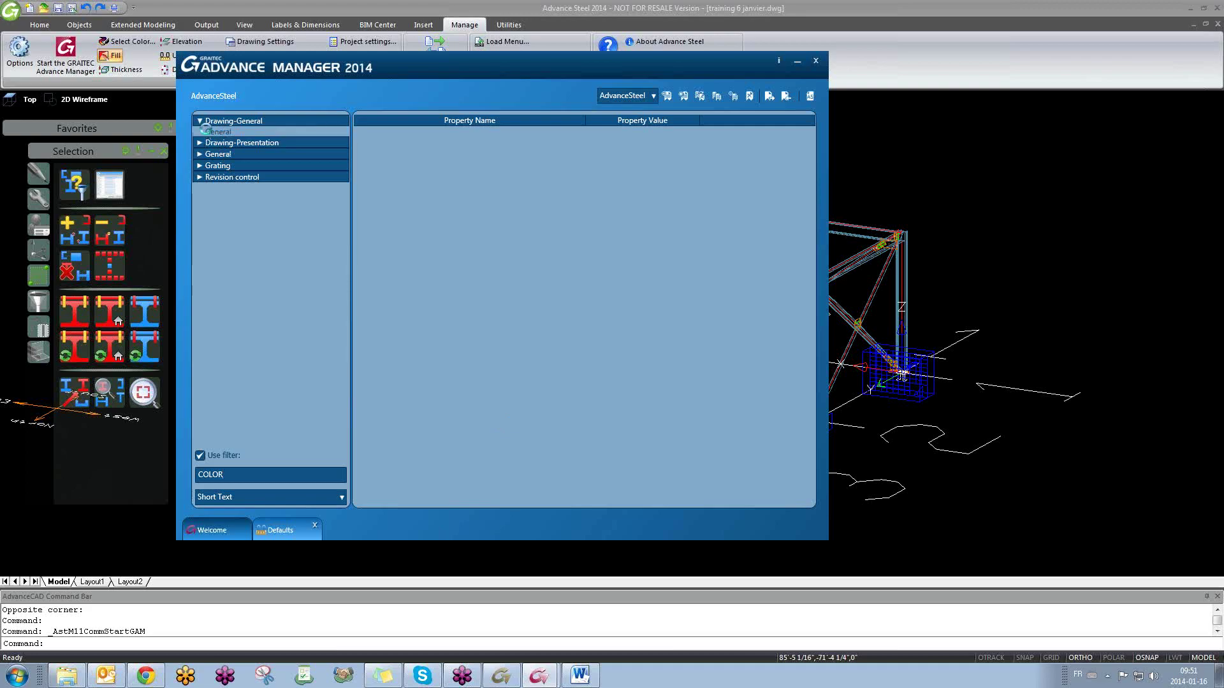
click(207, 132)
click(200, 143)
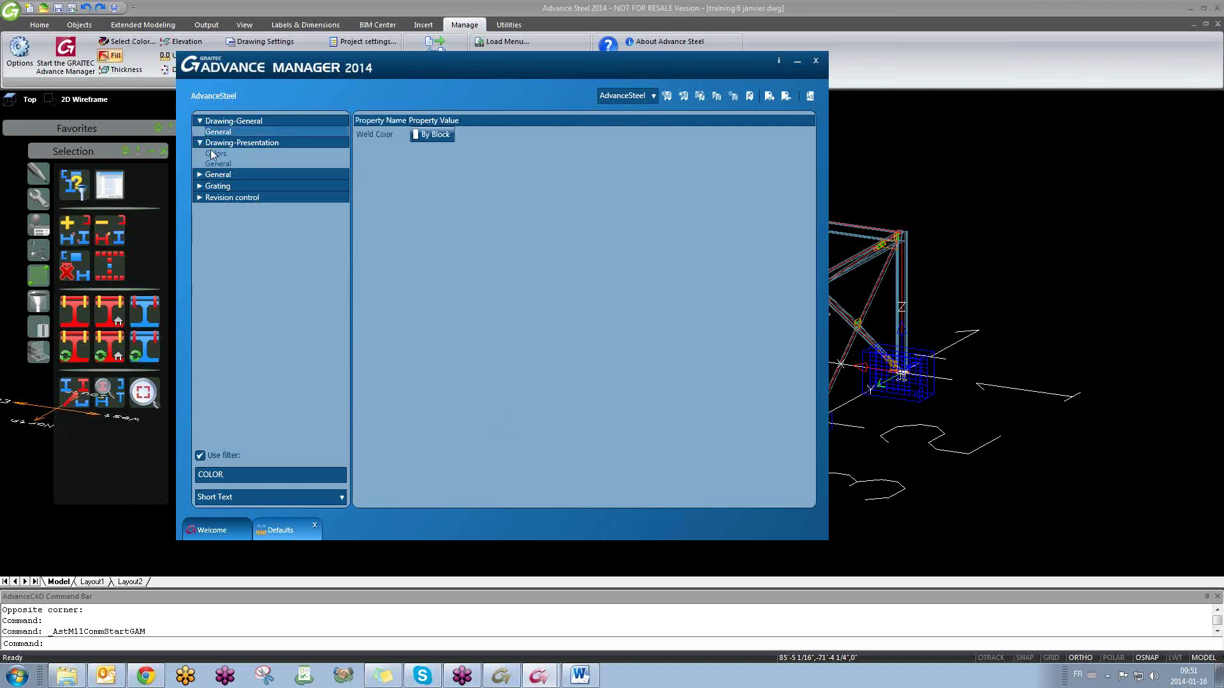
click(215, 154)
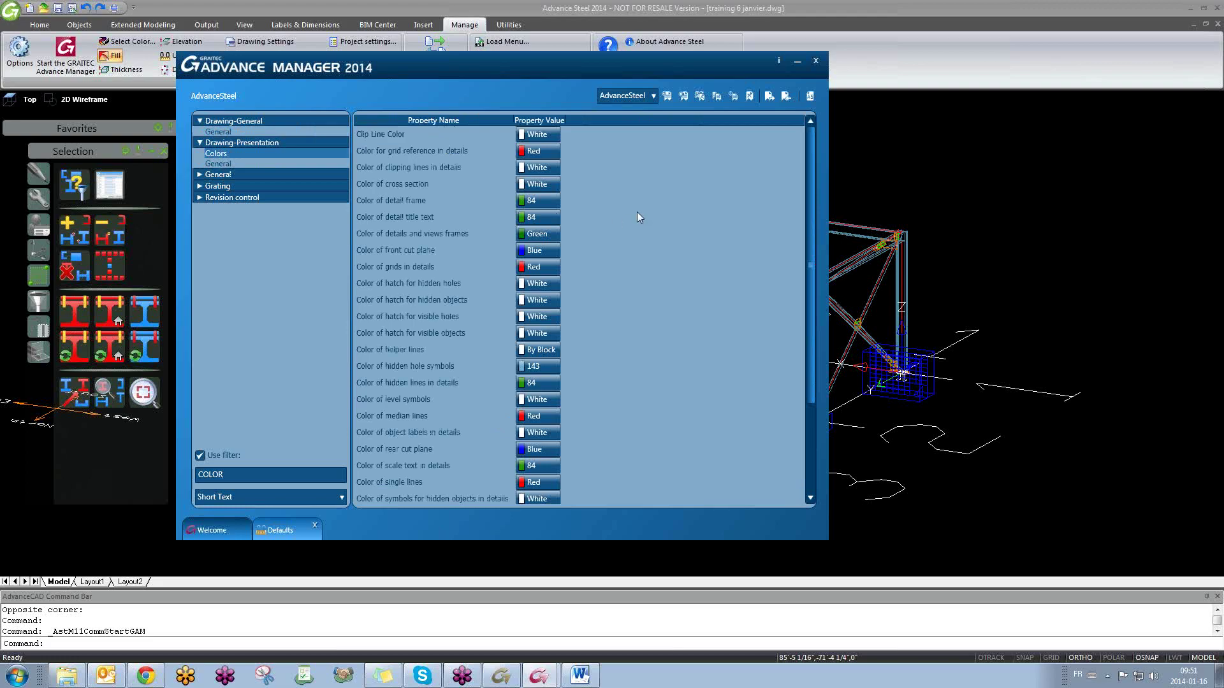
scroll(636, 213, down, 3)
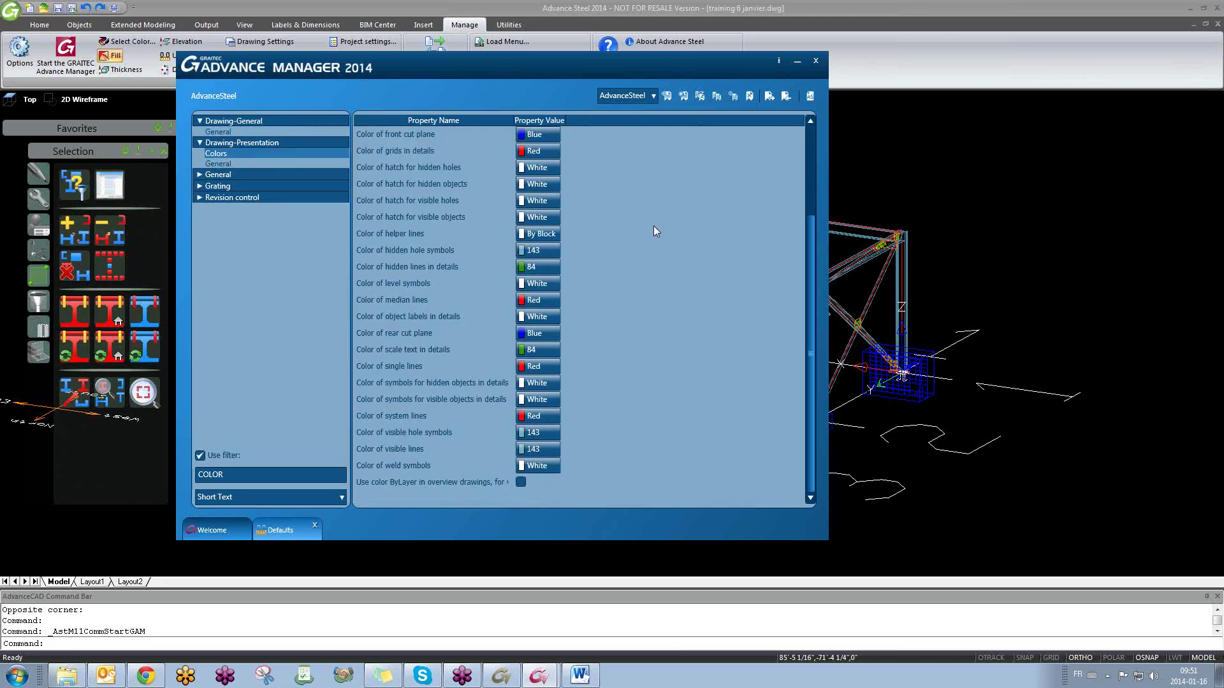
scroll(646, 309, up, 3)
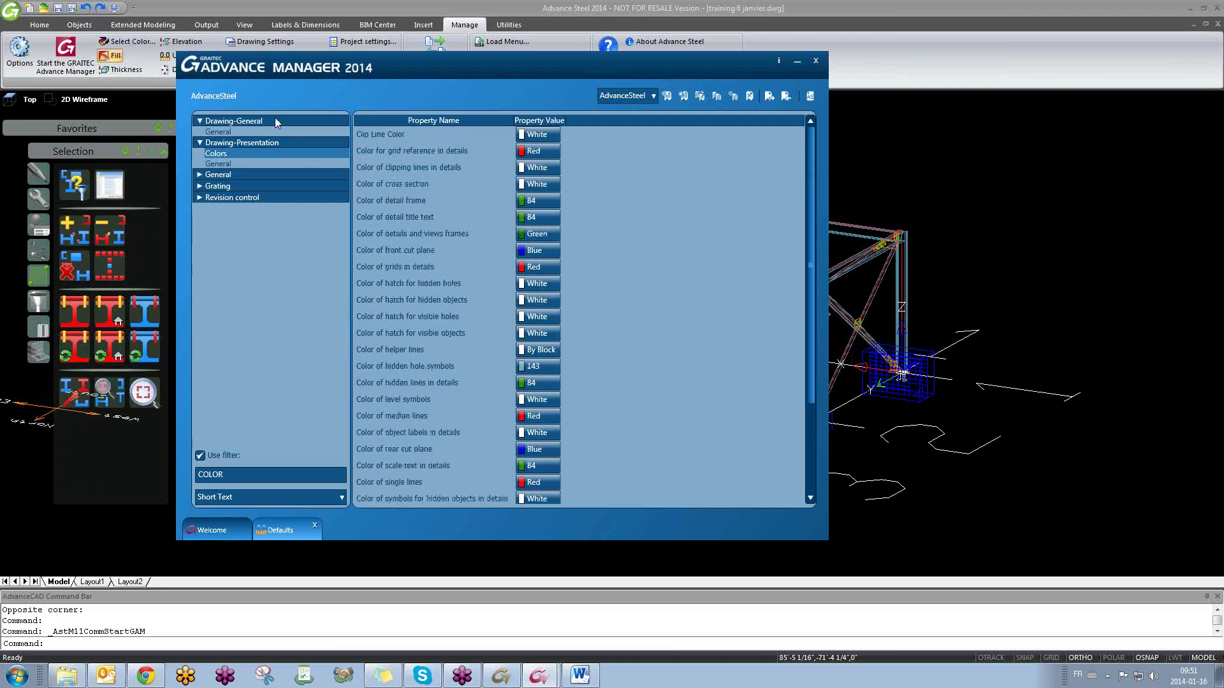
Step: Check the remaining color defaults for general drawing presentation, General, Revision control and Grating
click(218, 164)
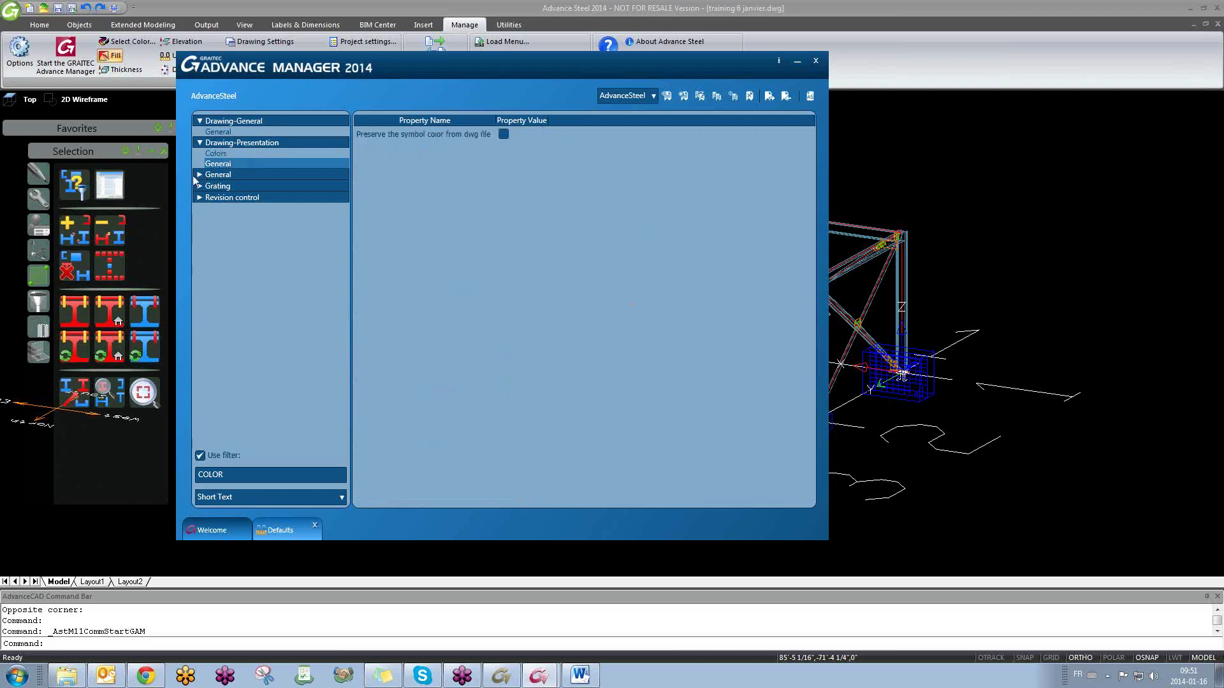
click(199, 175)
click(225, 185)
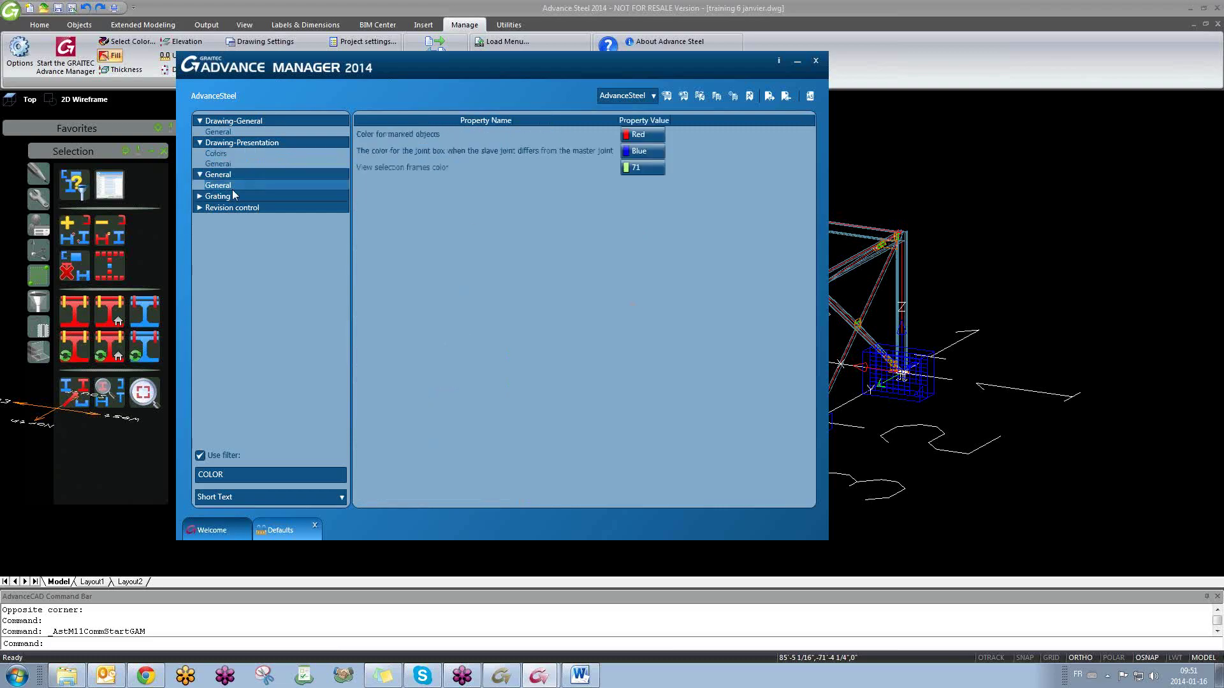
click(206, 217)
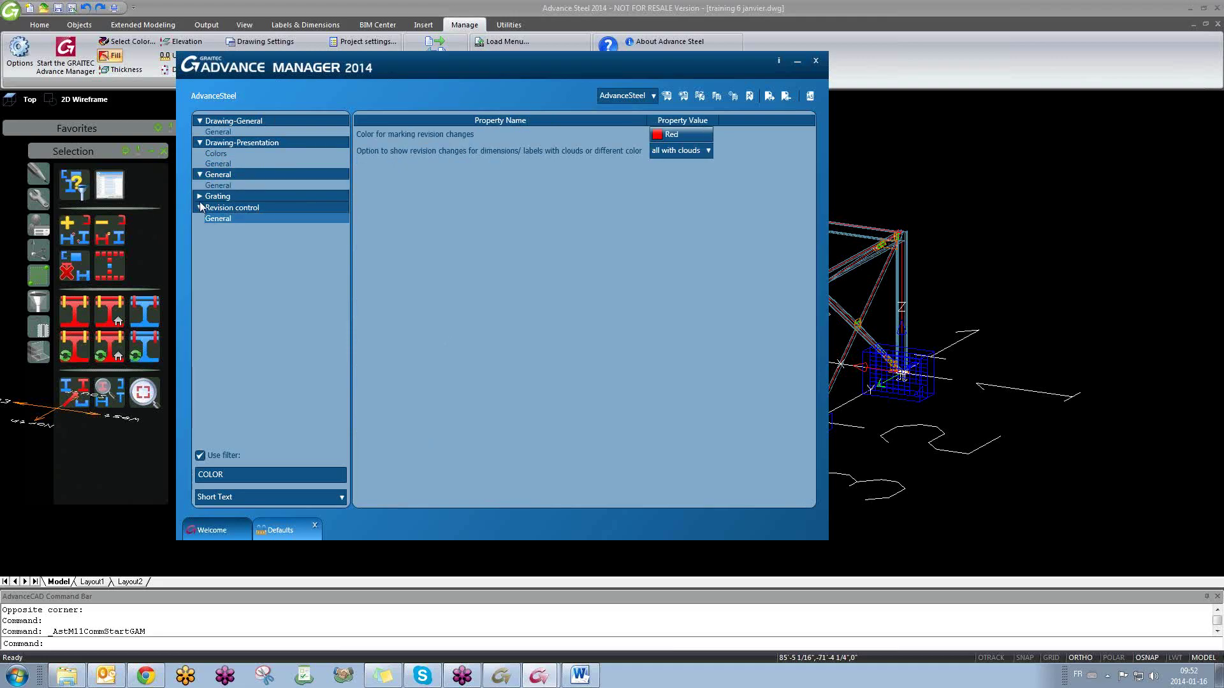
click(200, 196)
click(218, 208)
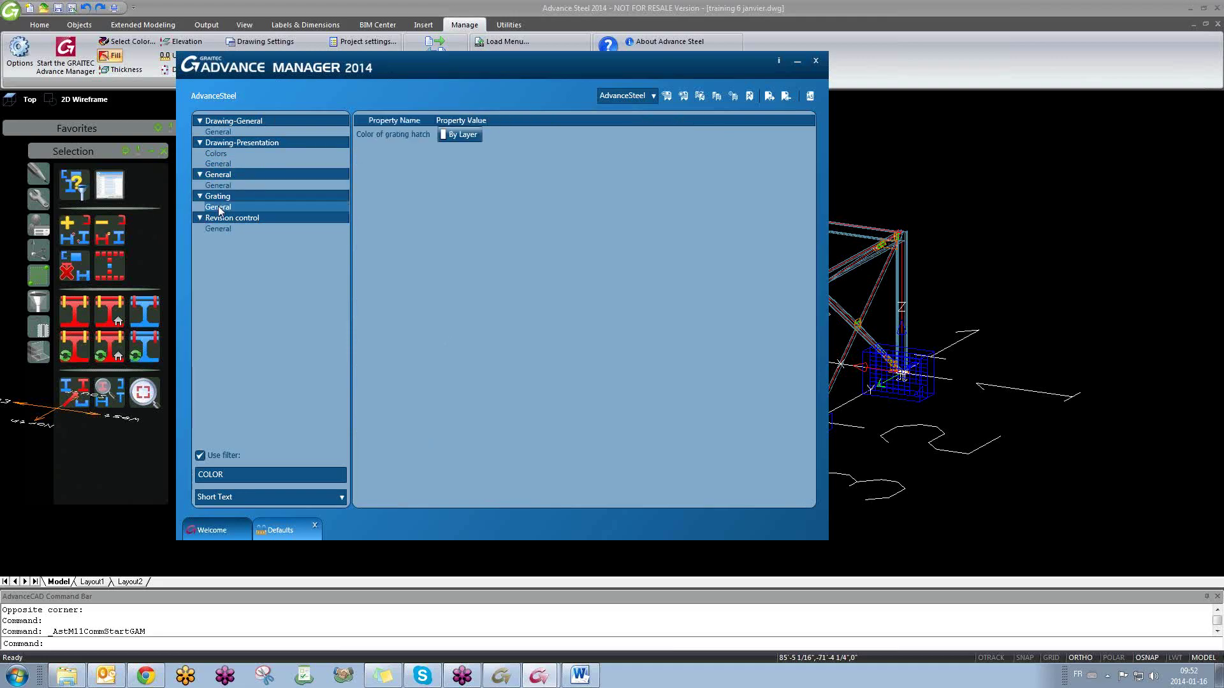
Step: Change the defaults filter to "beam co" and check the matching general beam settings
double_click(199, 476)
text(b)
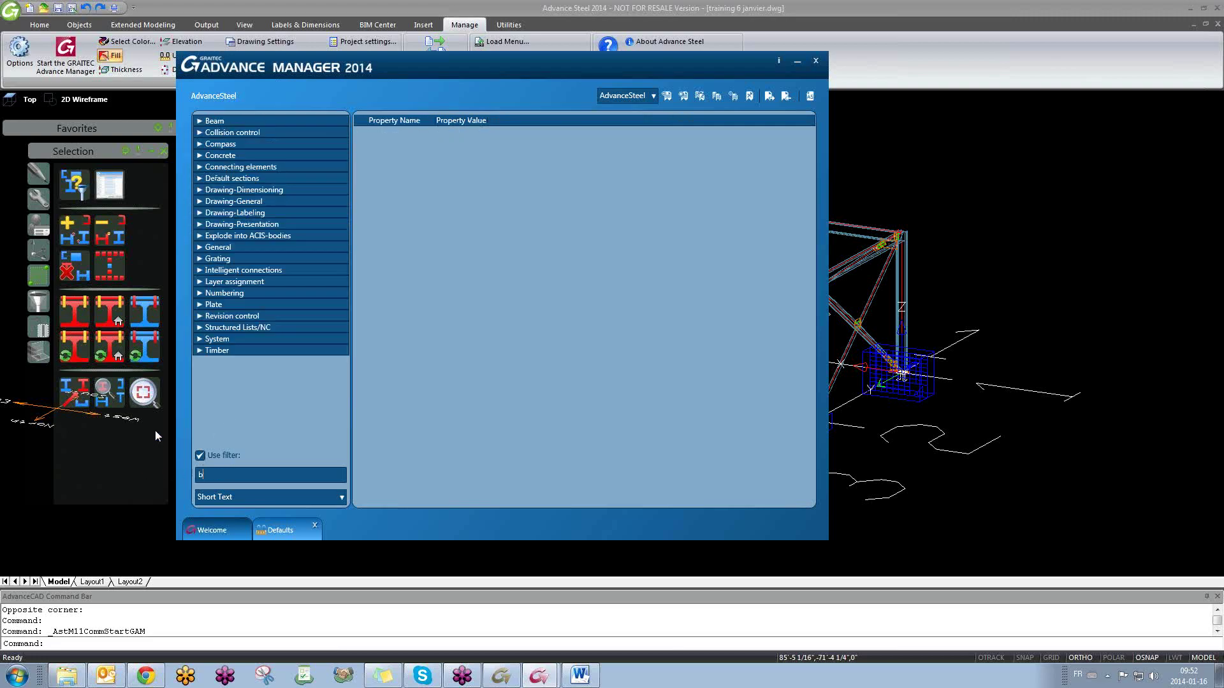
text(eam col)
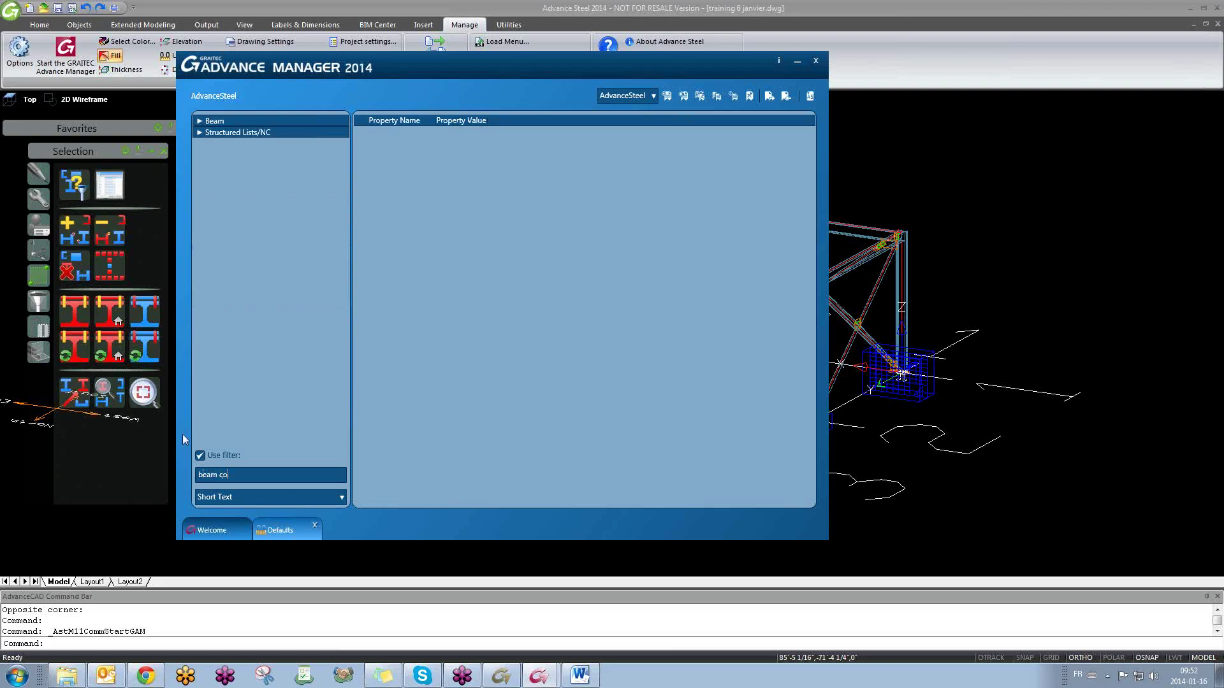
click(200, 121)
click(217, 132)
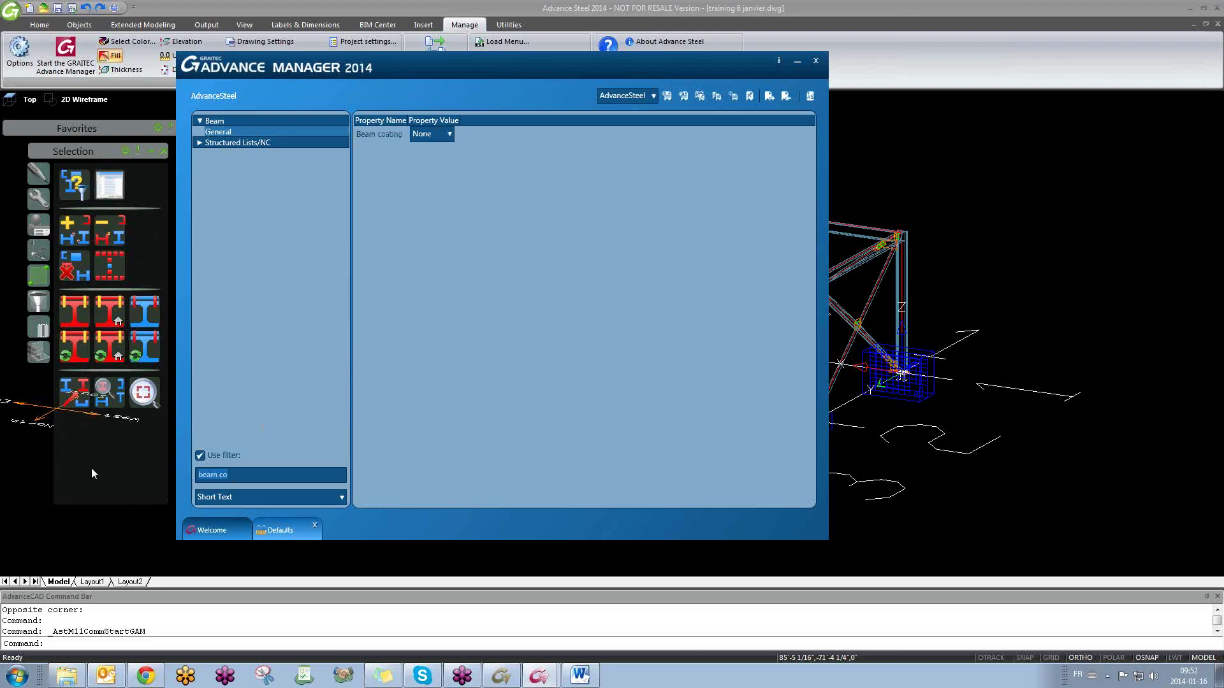
Step: Clear the defaults filter text and close the Defaults page, returning to the settings overview
key(BackSpace)
key(BackSpace)
key(BackSpace)
key(BackSpace)
key(BackSpace)
key(BackSpace)
key(BackSpace)
click(313, 526)
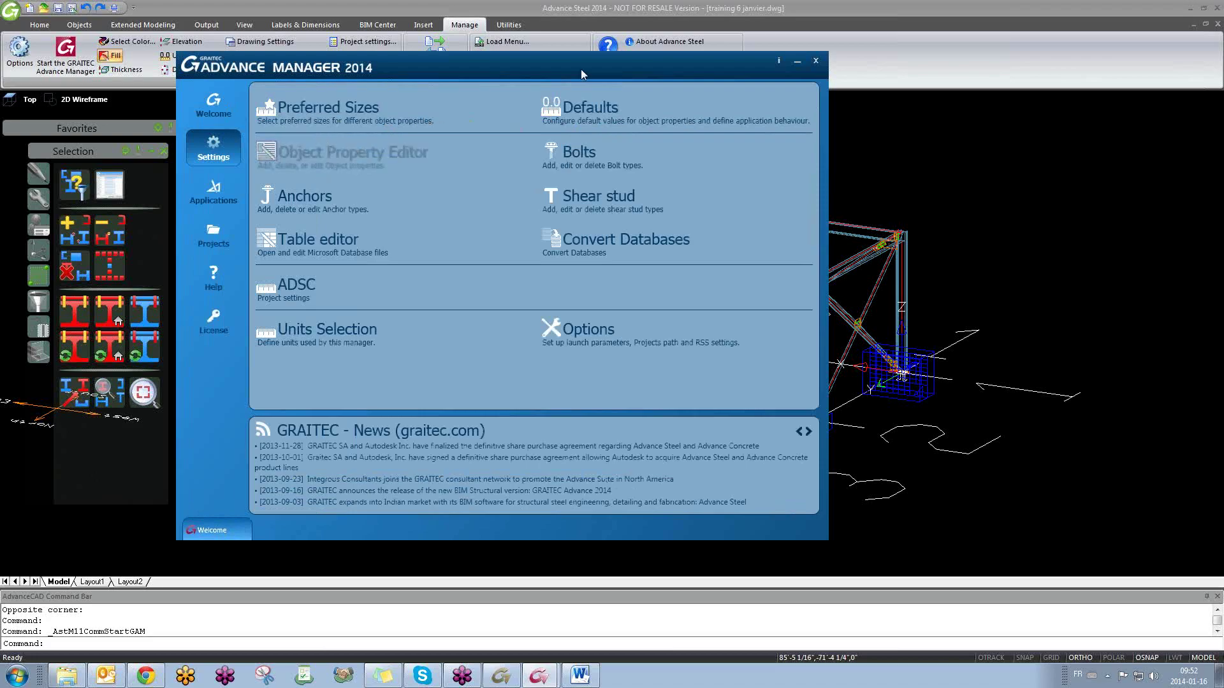
Step: Reopen the Advance Steel defaults, filter them by "layers" and check the general Layer assignment option
click(589, 107)
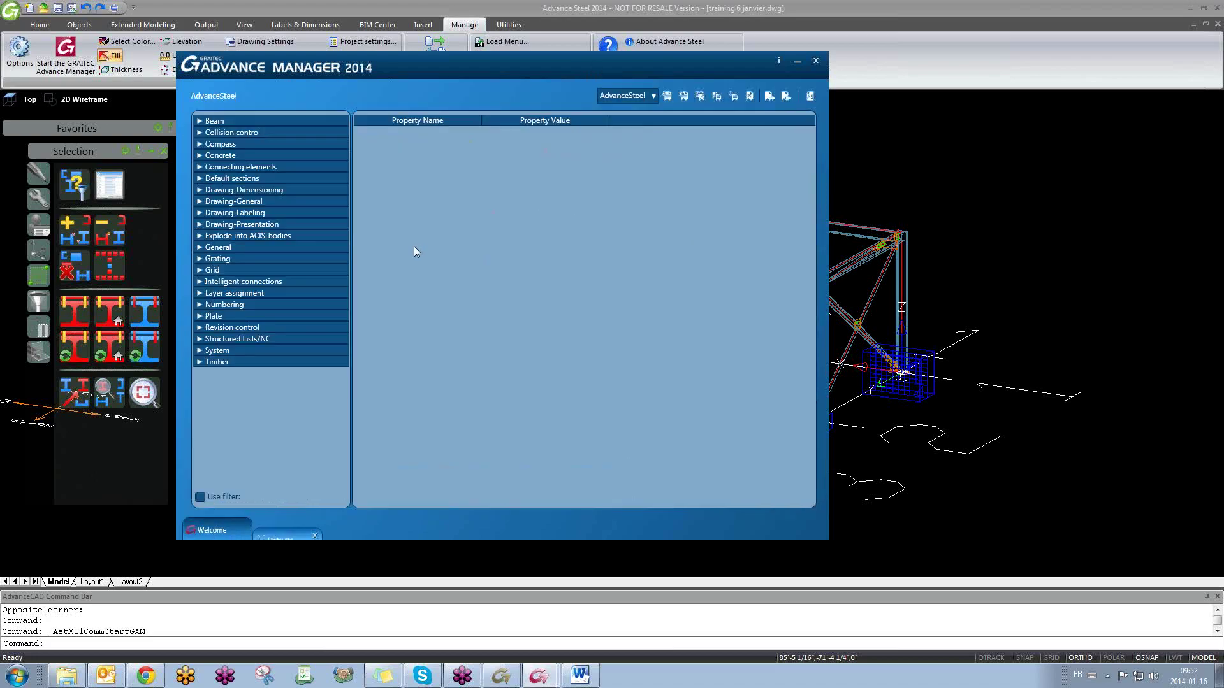
click(200, 497)
text(layers)
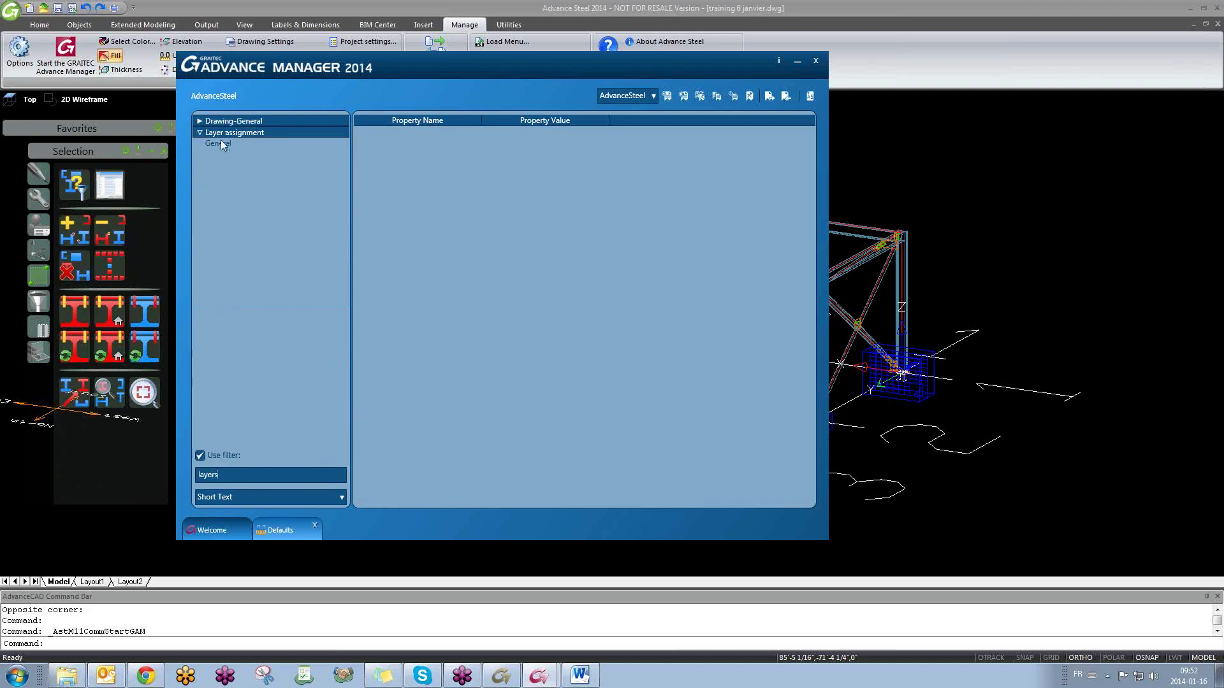
click(221, 142)
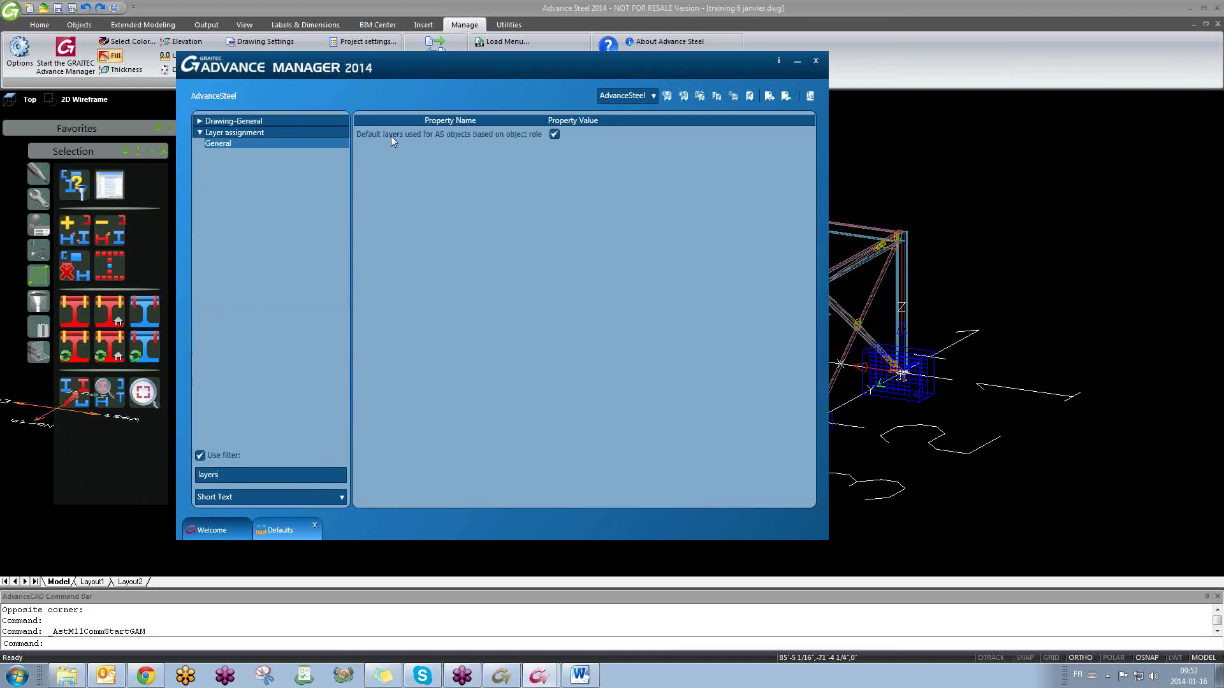
mouse_move(413, 136)
Step: Compare the Drawing-General layer option with the Layer assignment option, read the latter's description, and close Advance Manager
click(206, 123)
click(216, 132)
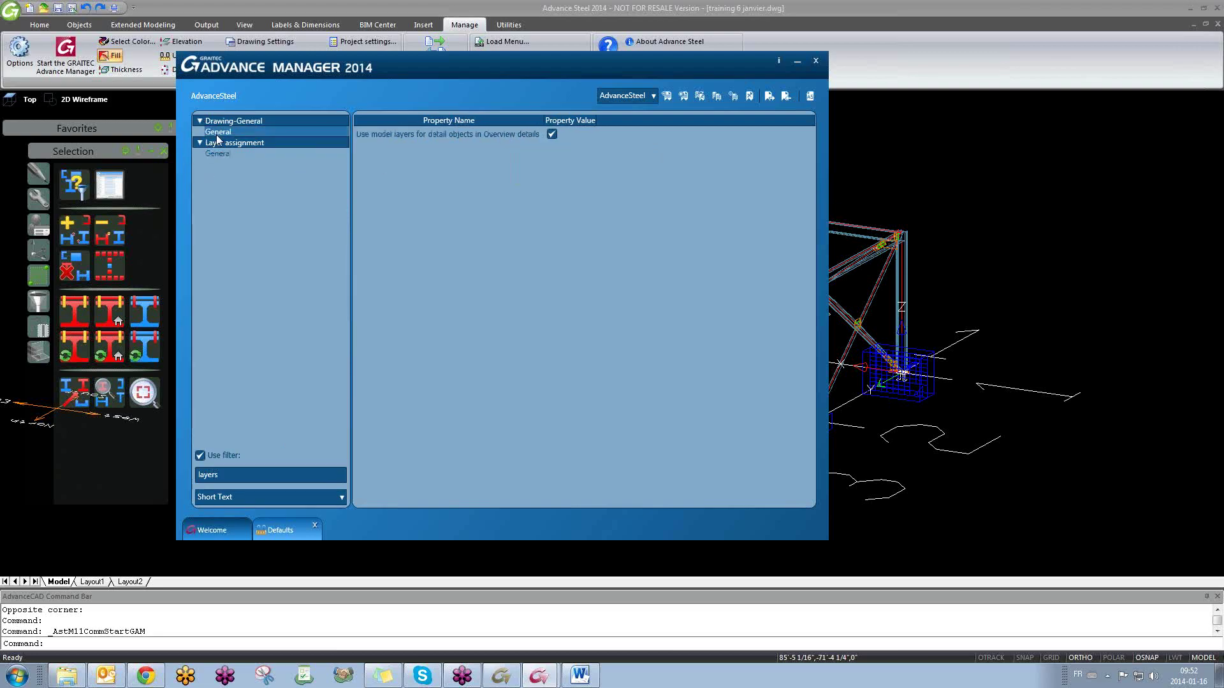
mouse_move(407, 139)
click(226, 154)
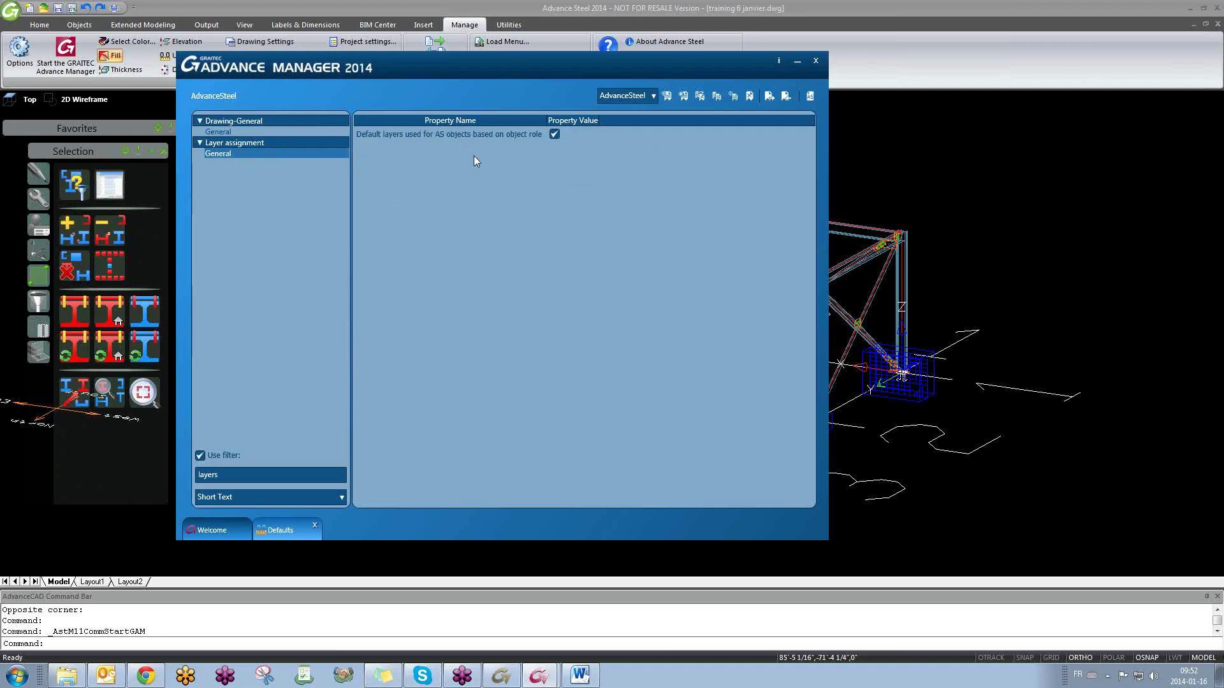
mouse_move(372, 136)
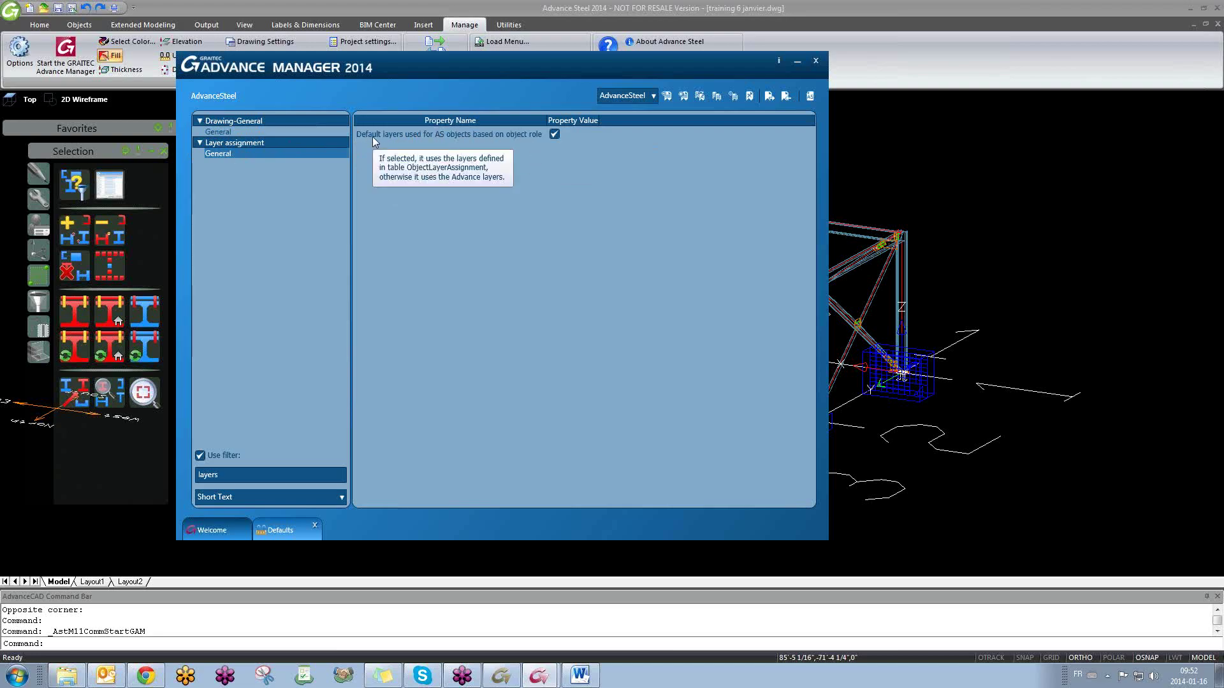
mouse_move(519, 132)
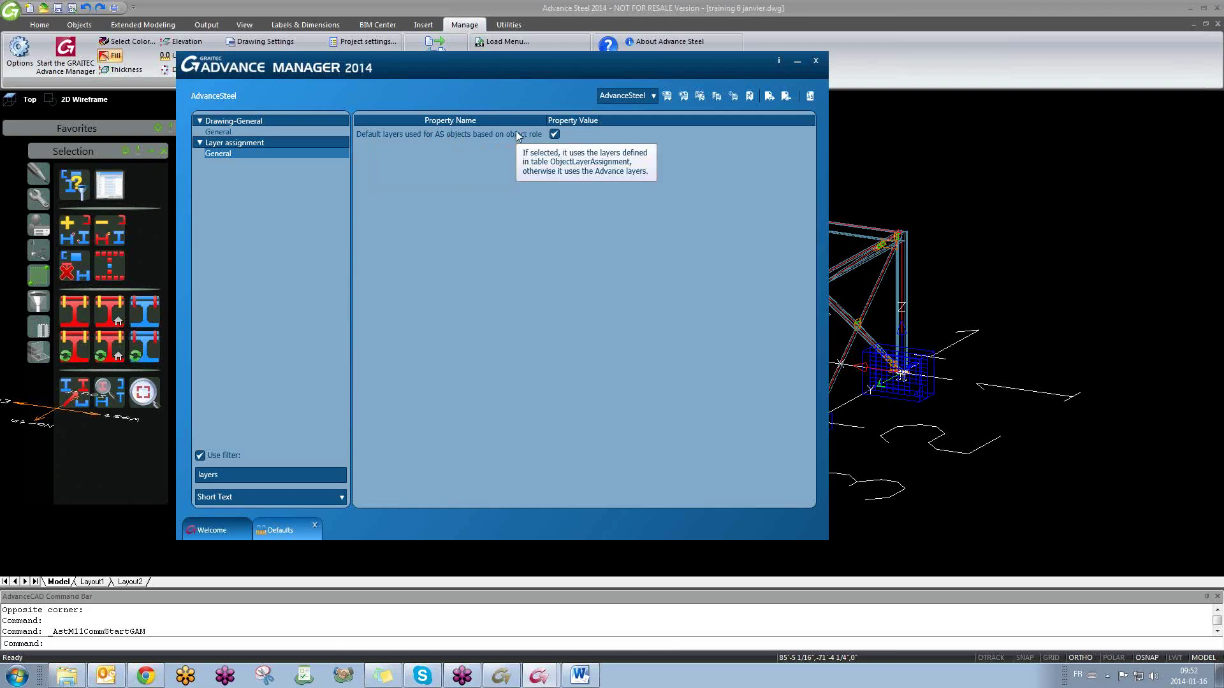
click(815, 61)
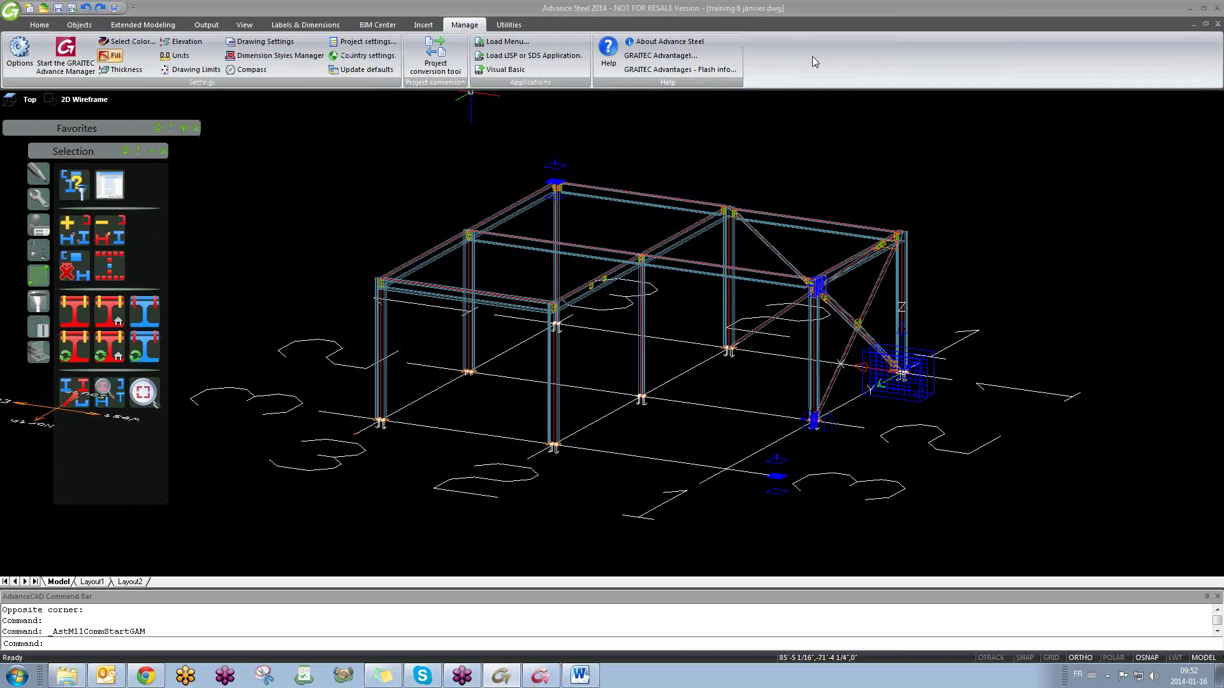
Step: Review the layers and their colors in the drawing's layer explorer and close it
click(509, 26)
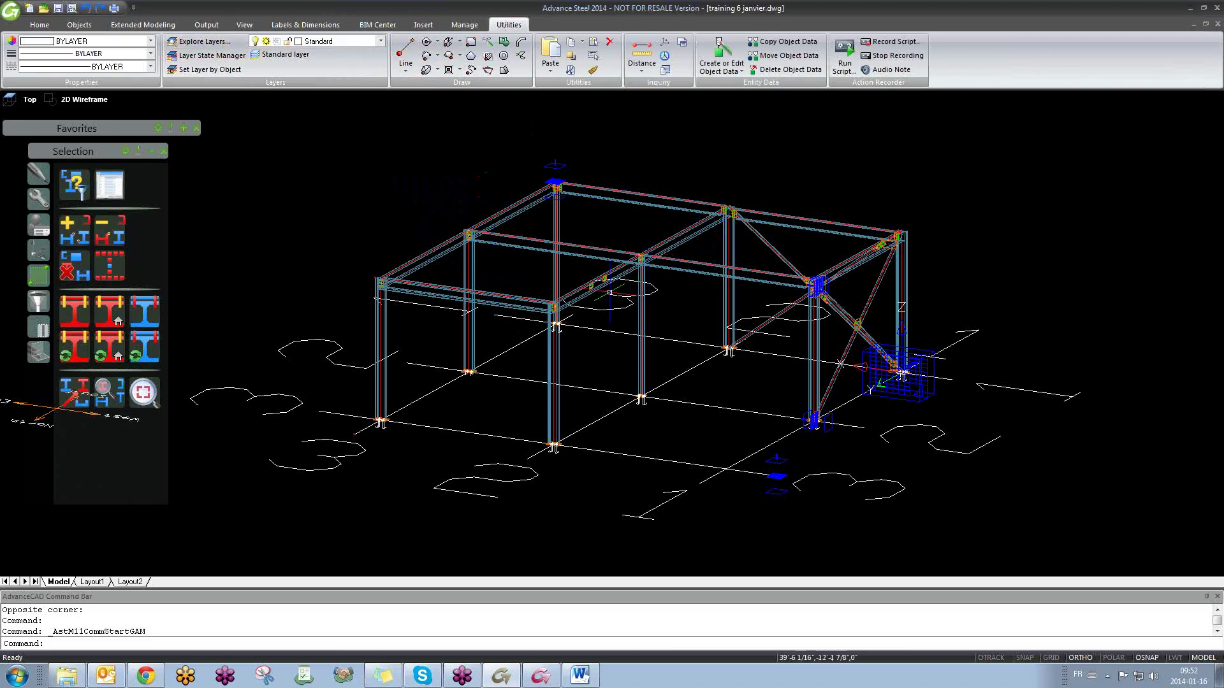
click(208, 42)
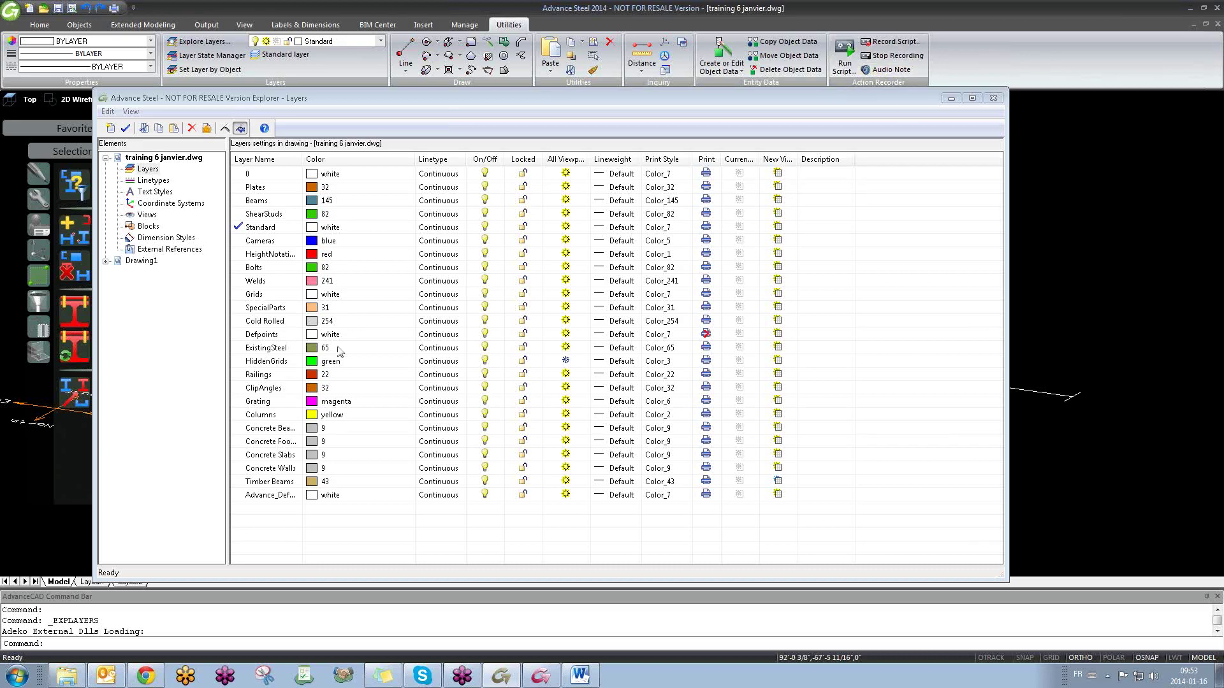
click(994, 98)
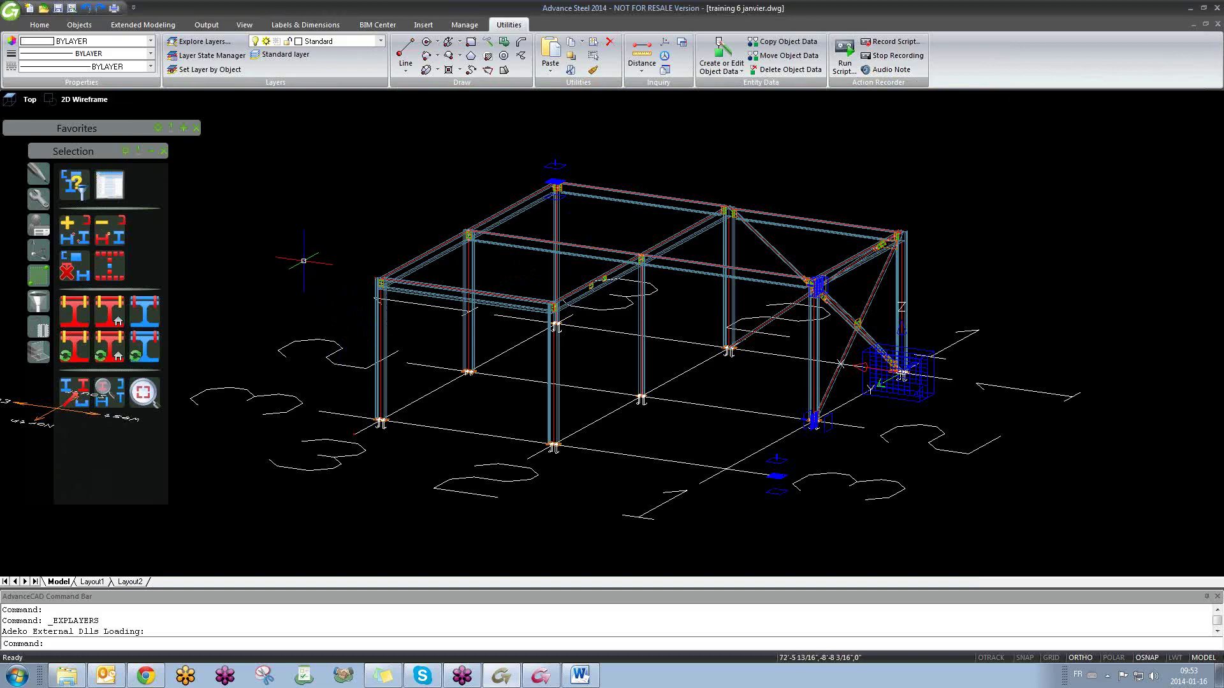
click(206, 24)
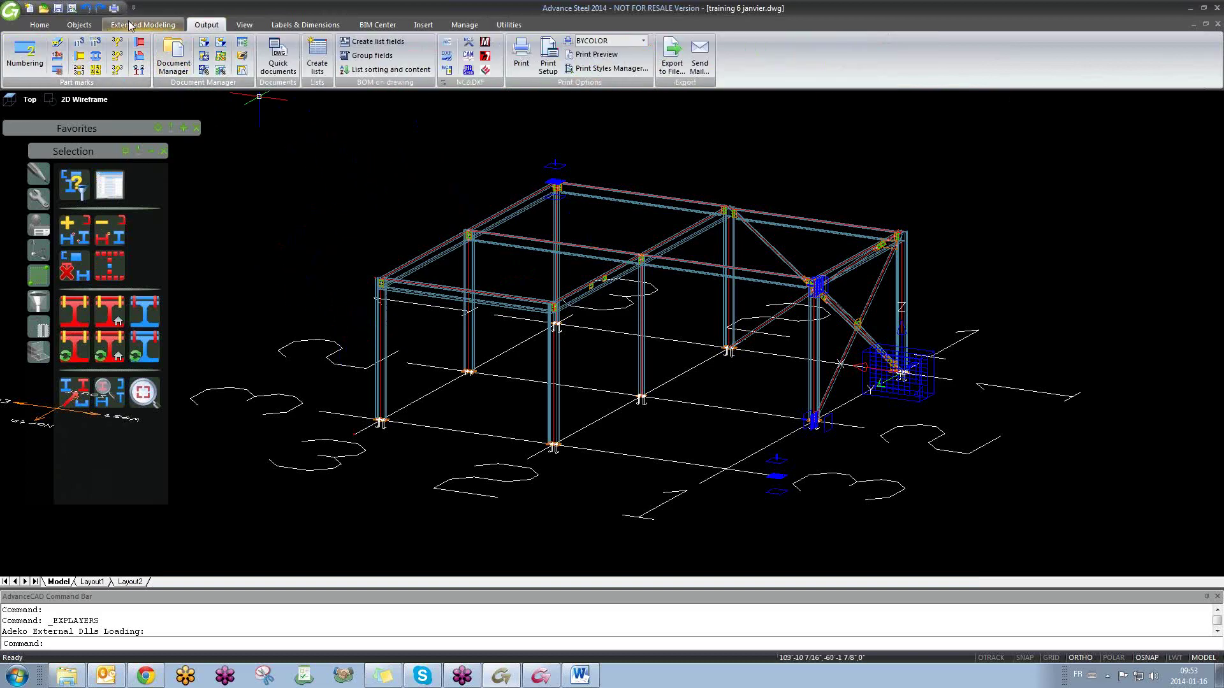
click(85, 25)
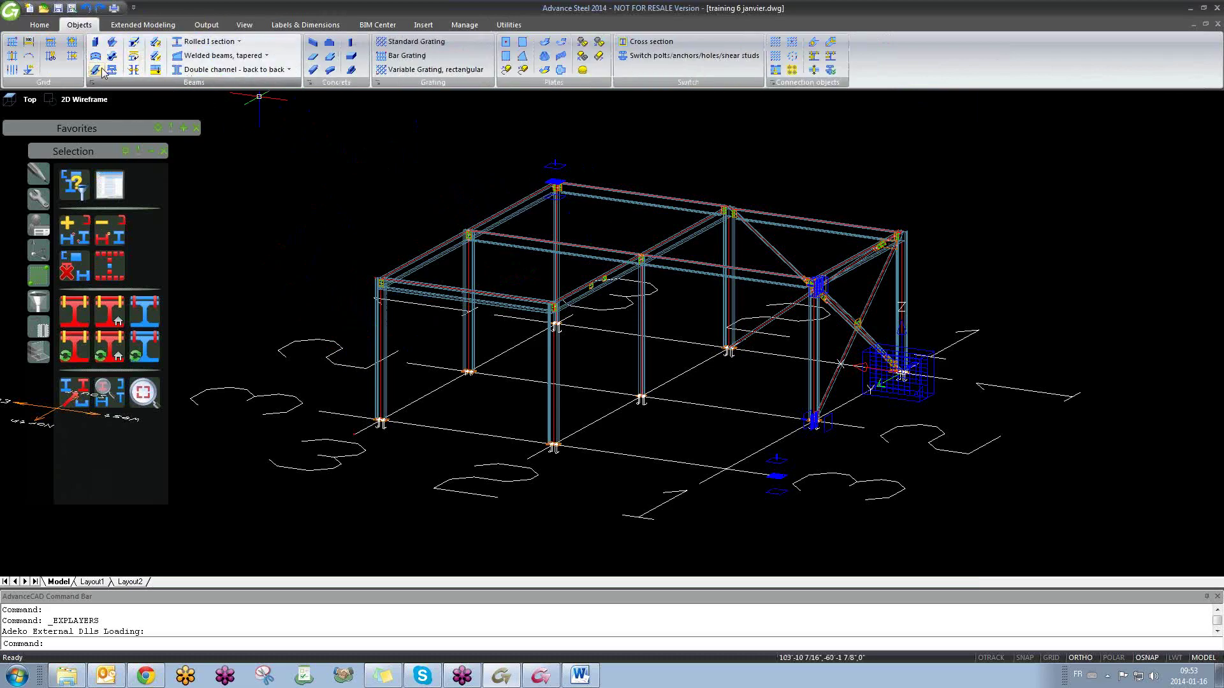
Step: Place a new column in the empty space beside the frame and bring its top end into view
click(95, 42)
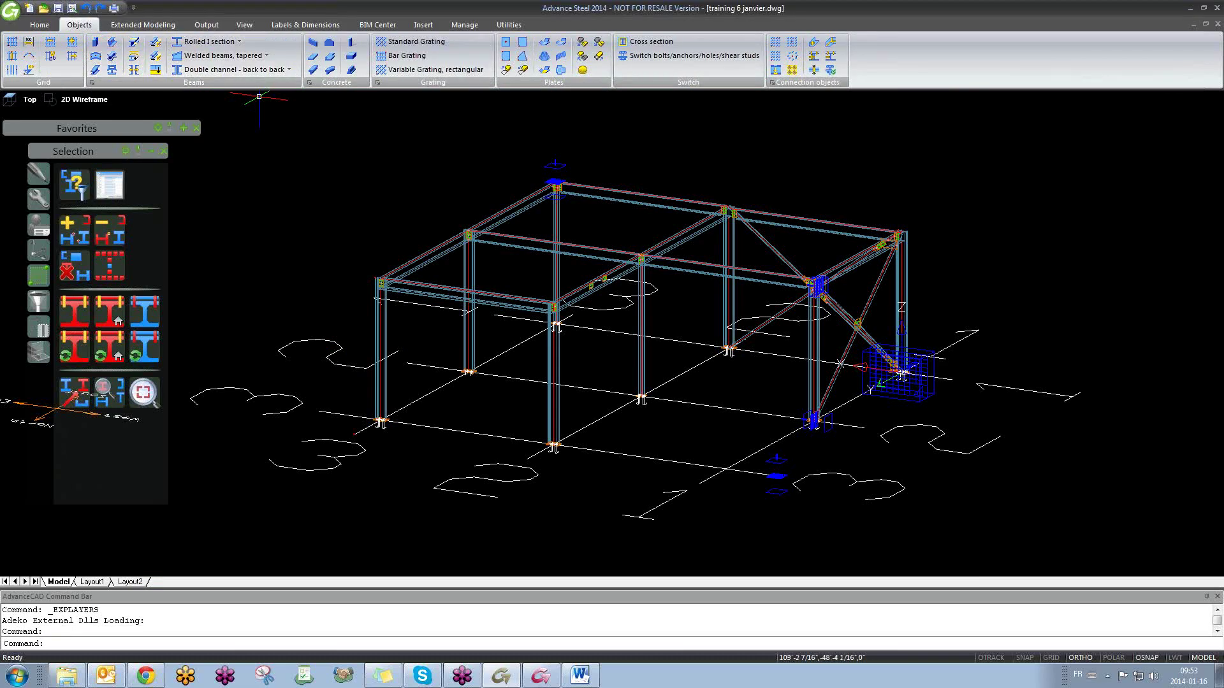
click(253, 245)
middle_drag(291, 232, 348, 304)
scroll(306, 193, up, 15)
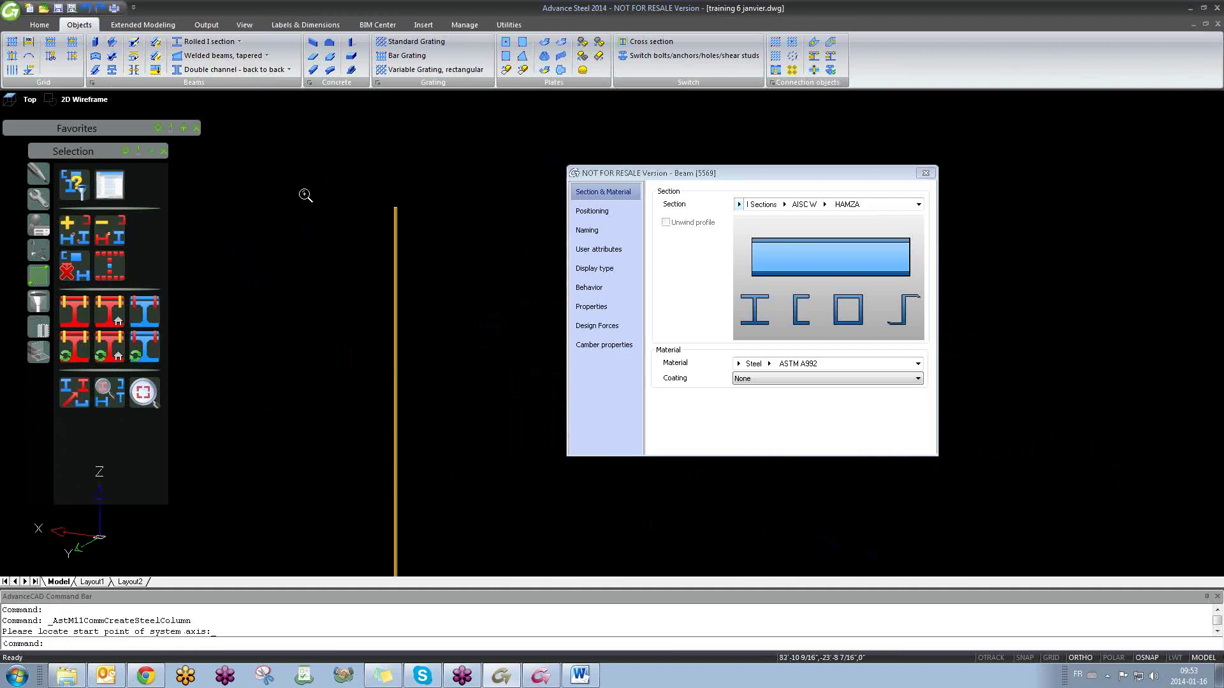
middle_drag(522, 241, 359, 241)
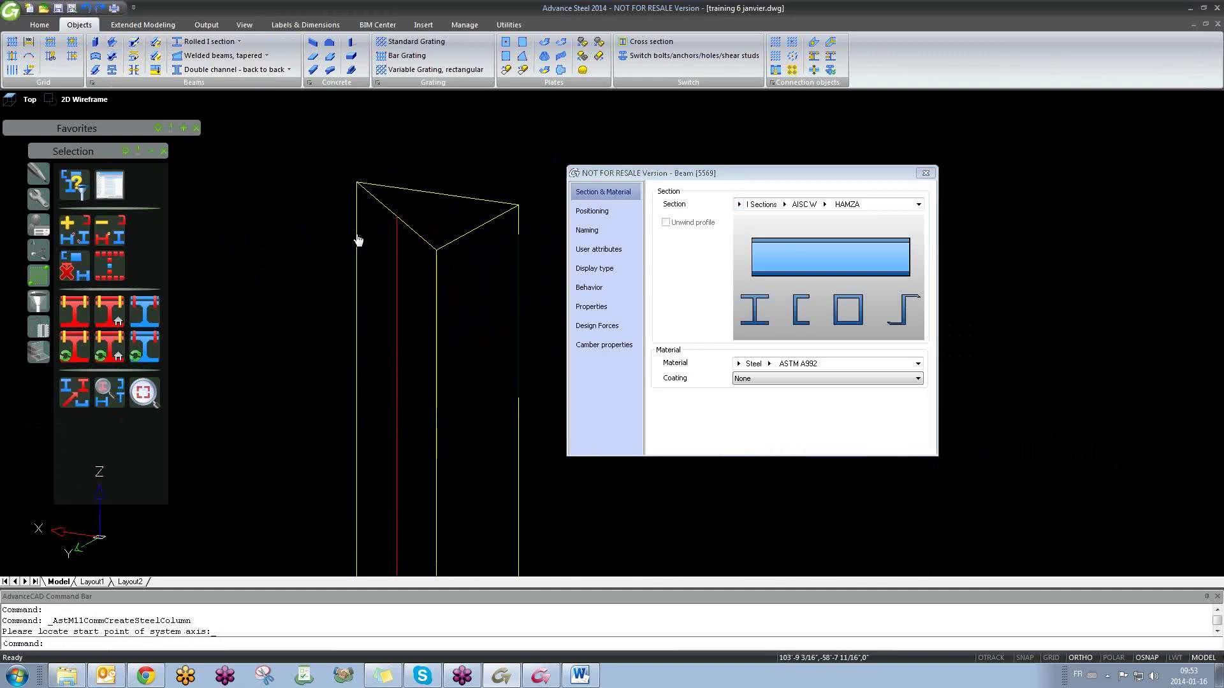
Step: Set the new column's section to AISC W, W12x170, and close its properties
click(847, 204)
click(843, 238)
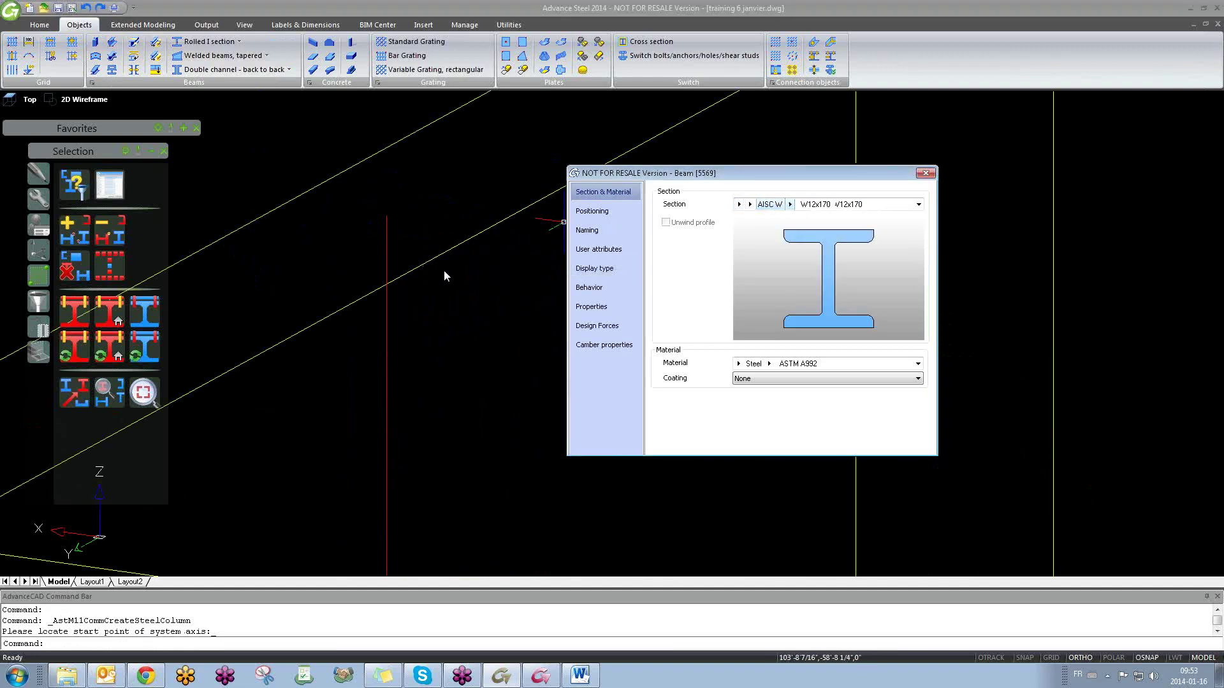
scroll(408, 198, down, 10)
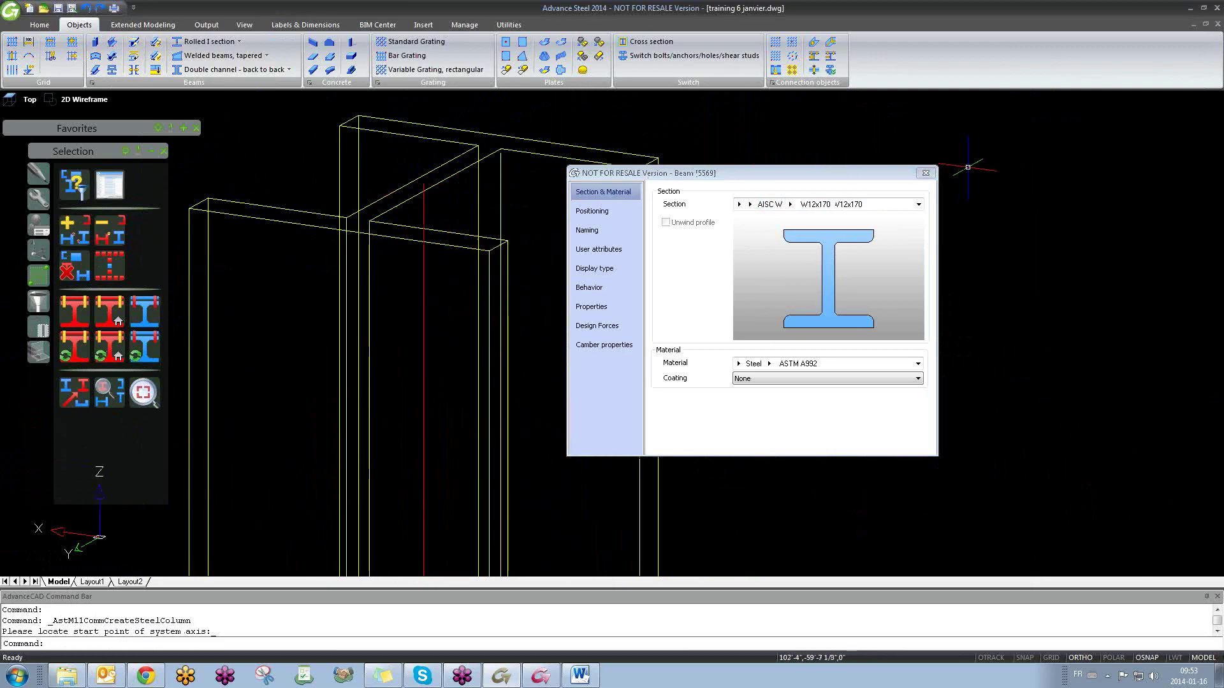
click(926, 172)
Step: Inspect the Beams layer's color in the drawing's layer explorer, leave it unchanged, and close the explorer
click(508, 25)
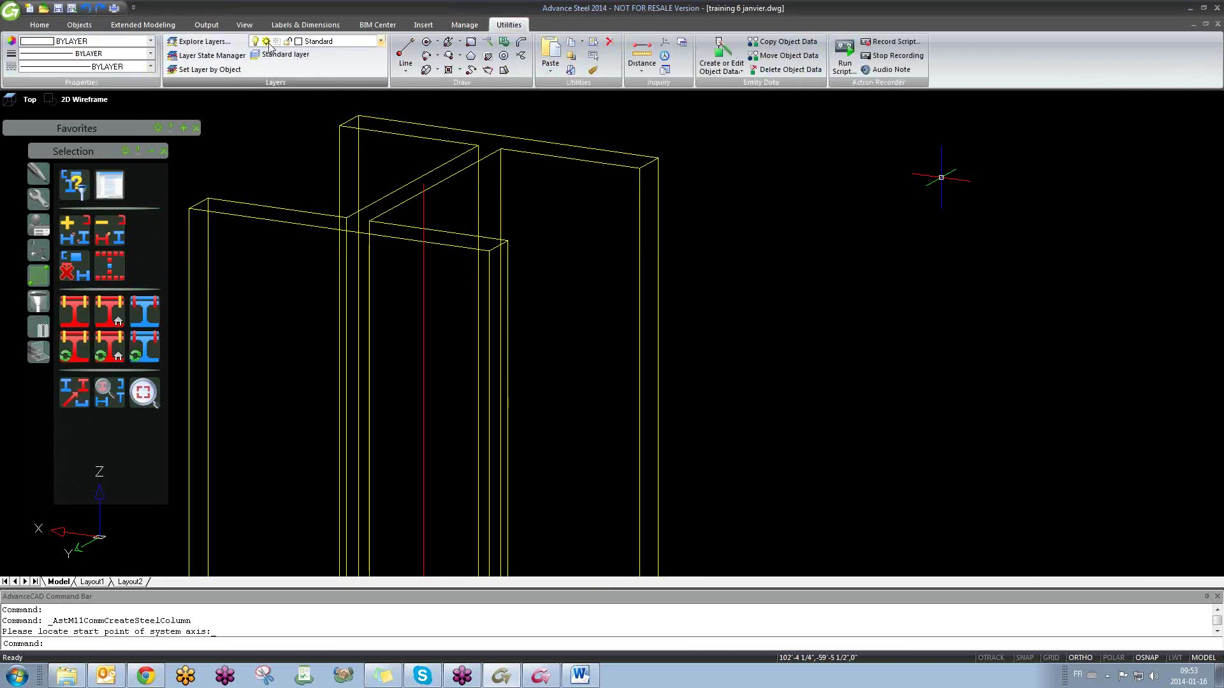
click(203, 42)
click(198, 97)
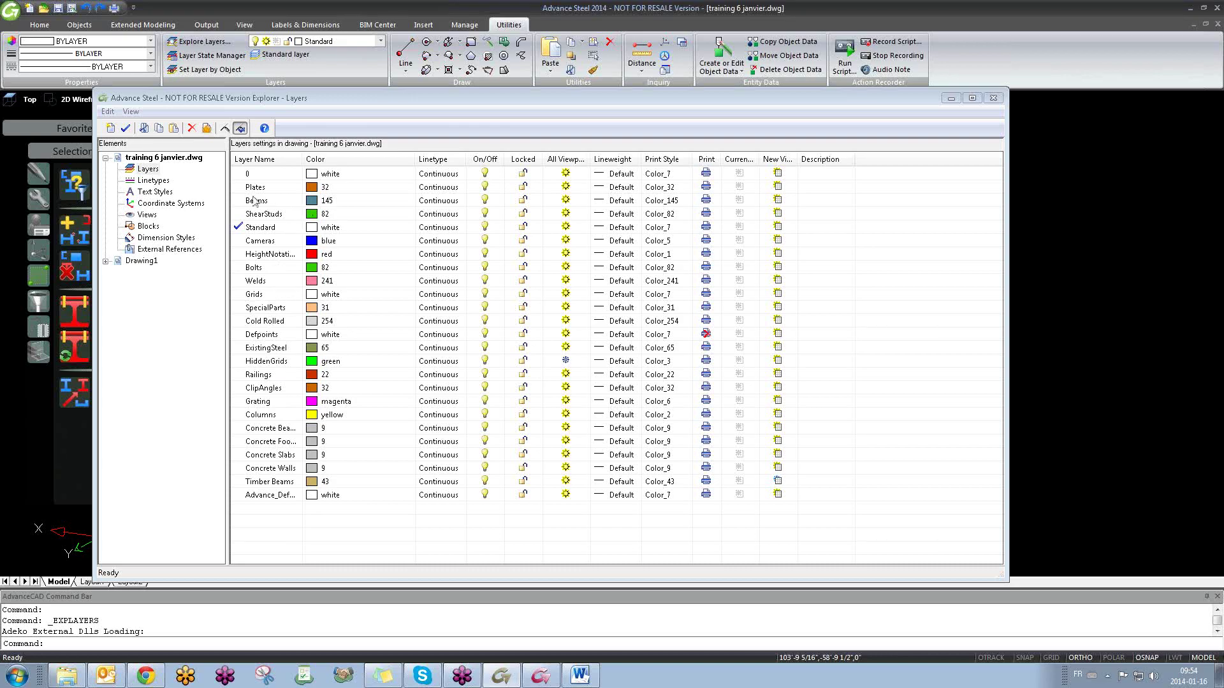
click(337, 204)
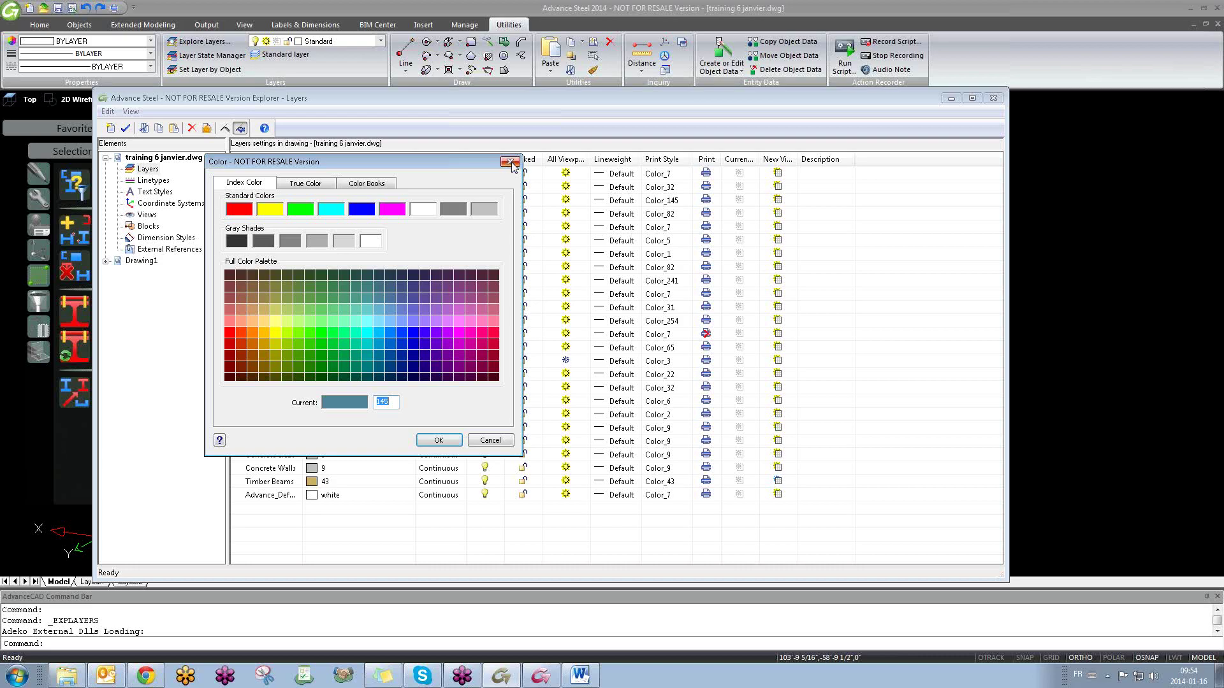
click(512, 164)
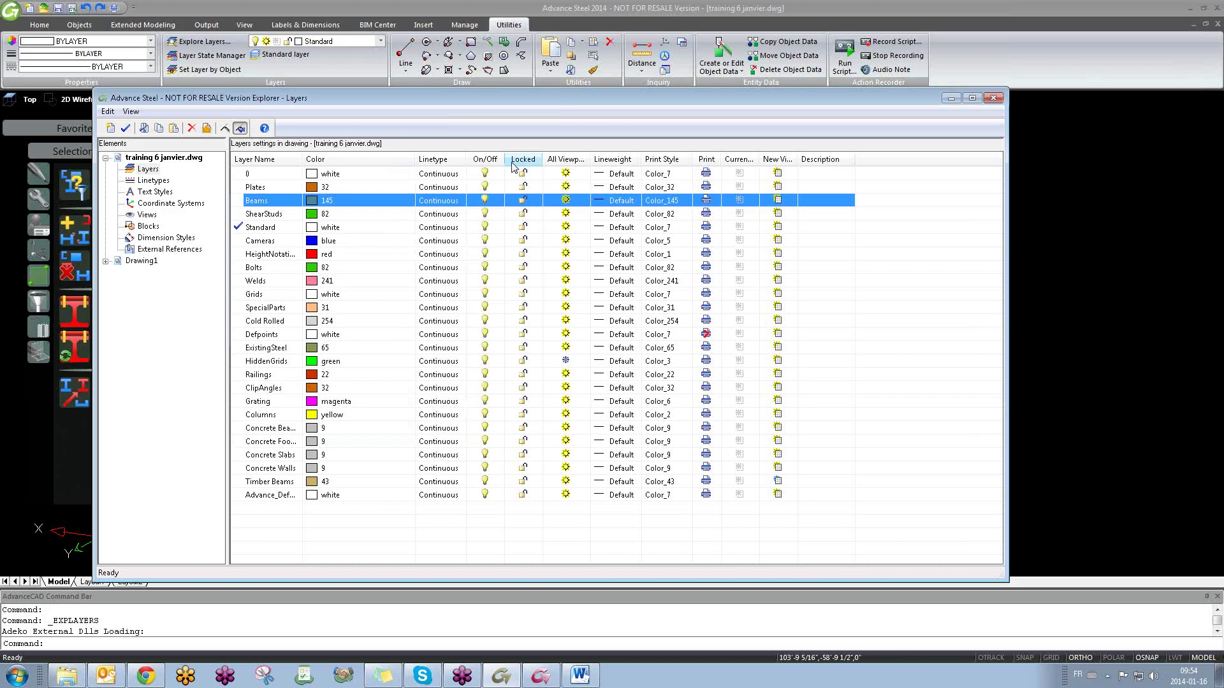
click(993, 98)
Step: Override the color of the frame's middle row of columns with Yellow and clear the selection
scroll(355, 341, down, 8)
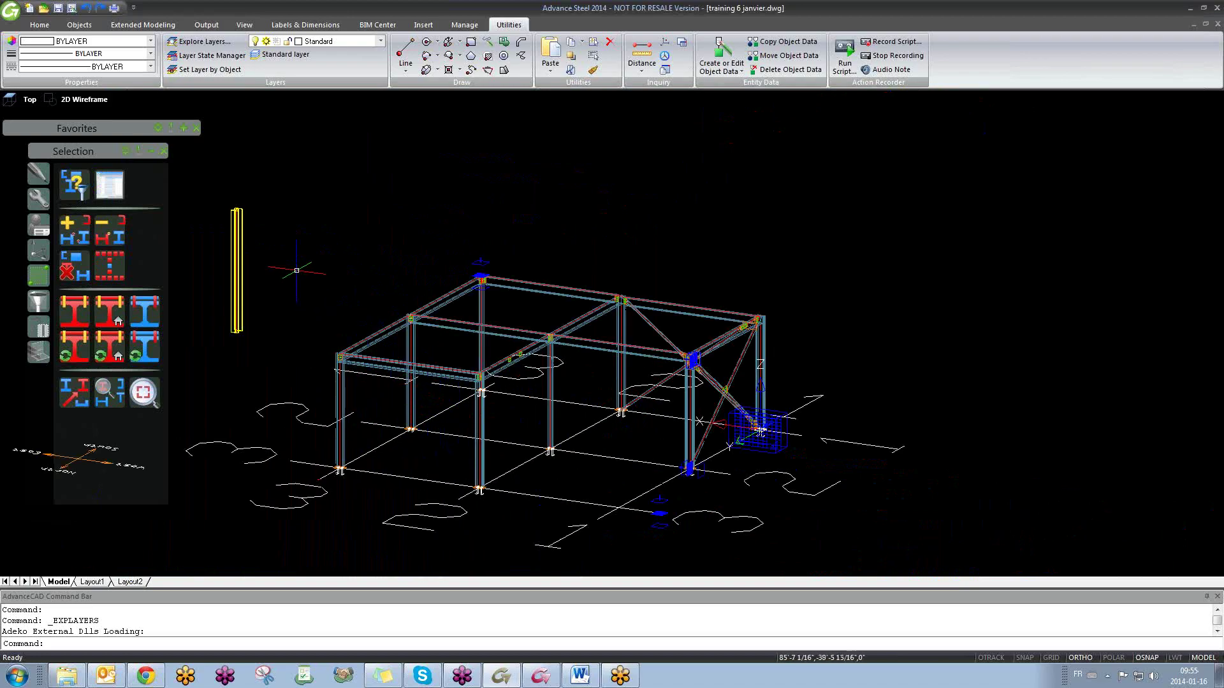
shift+middle_drag(373, 376, 561, 386)
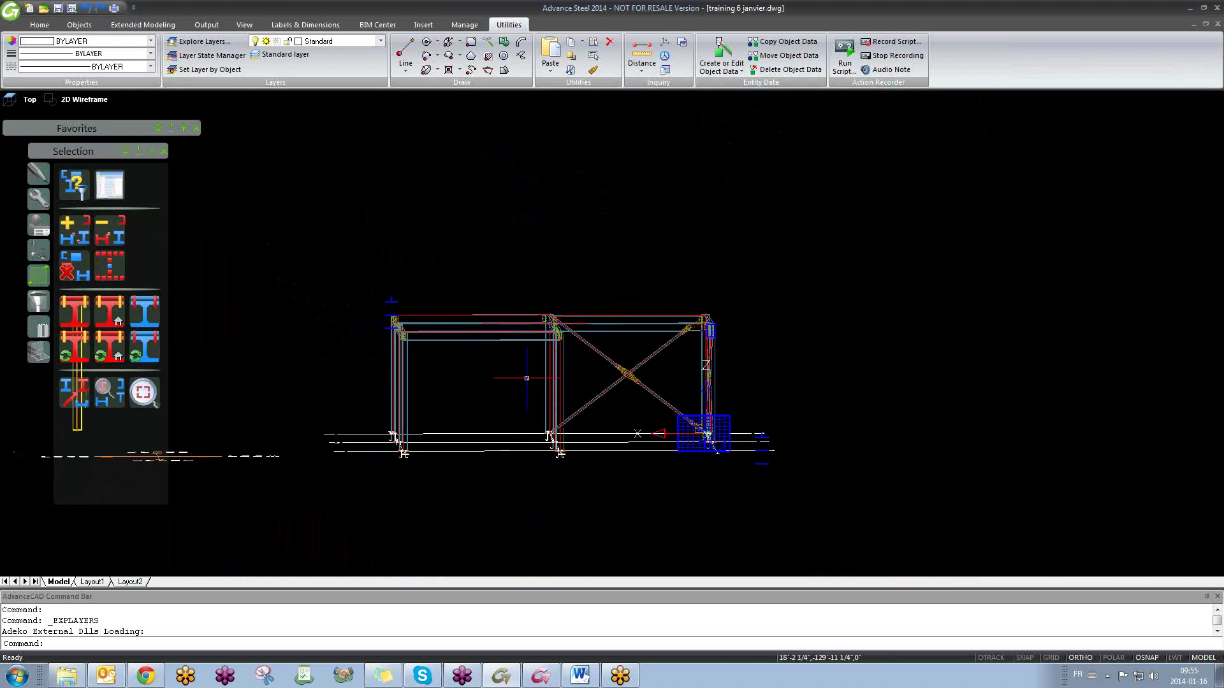
click(574, 382)
click(518, 374)
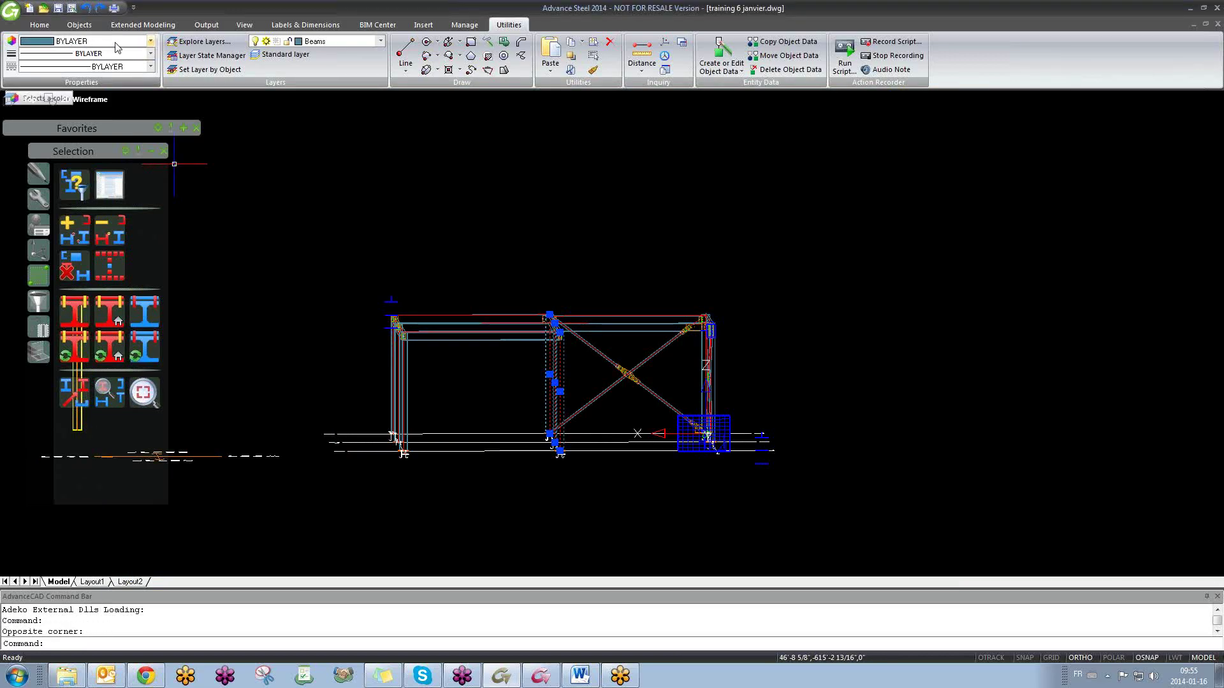
click(150, 41)
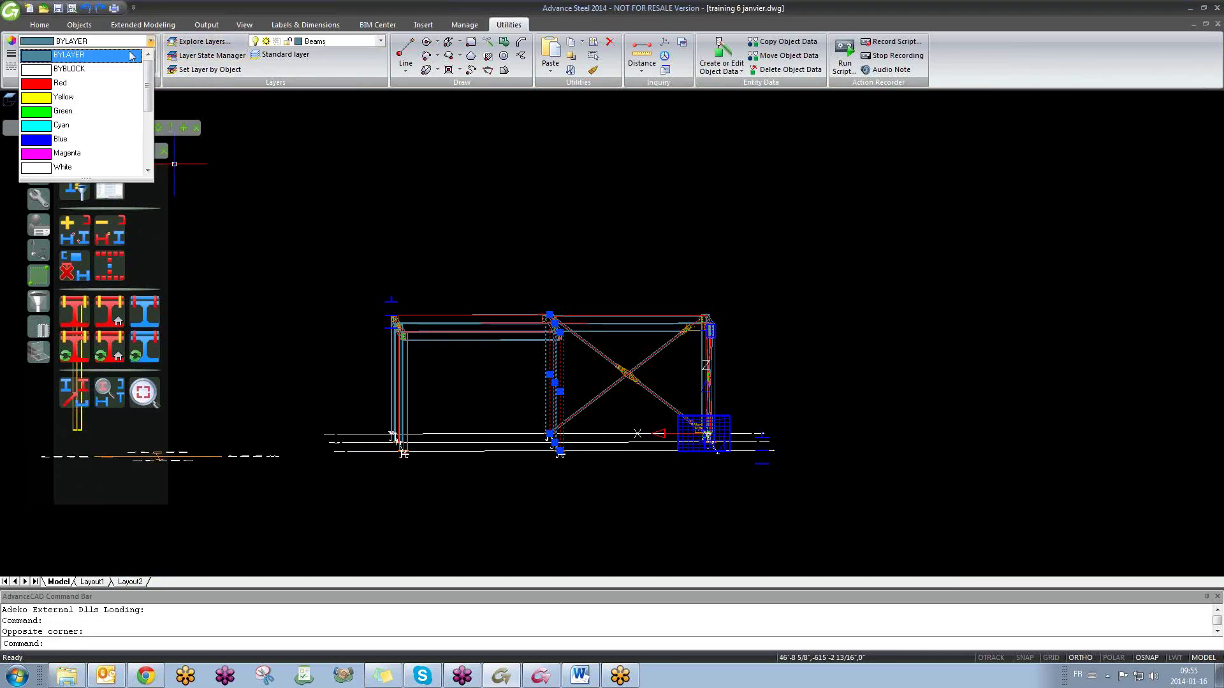
click(63, 98)
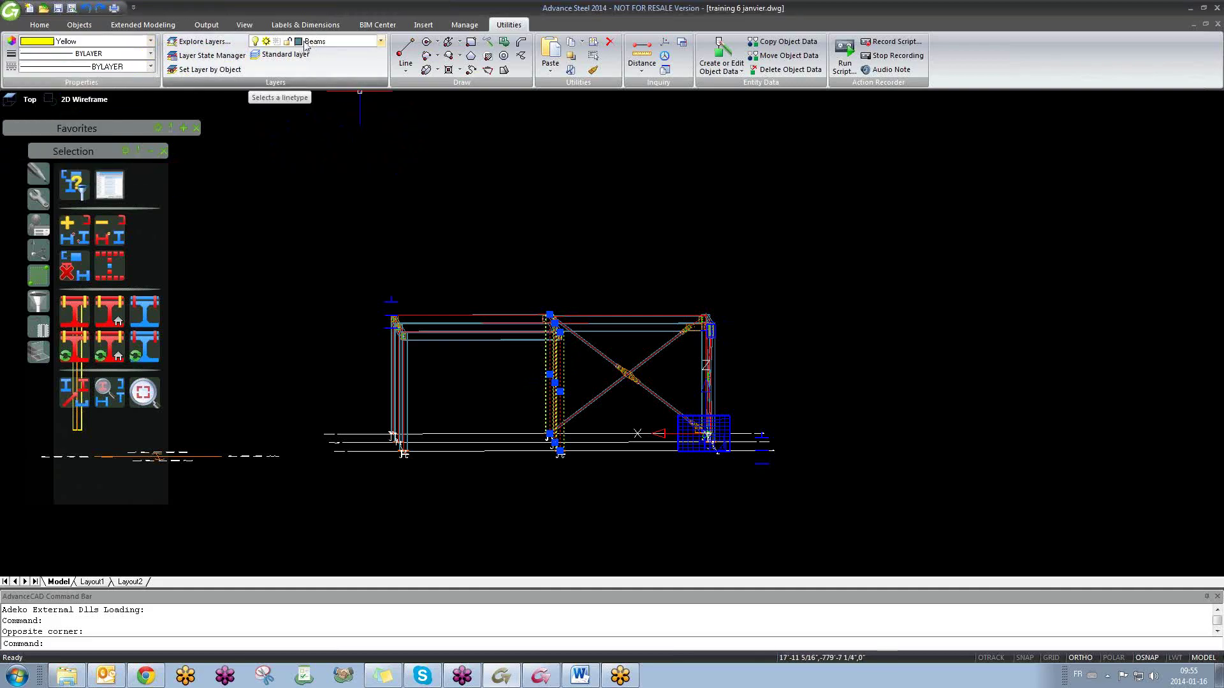
shift+middle_drag(599, 429, 639, 446)
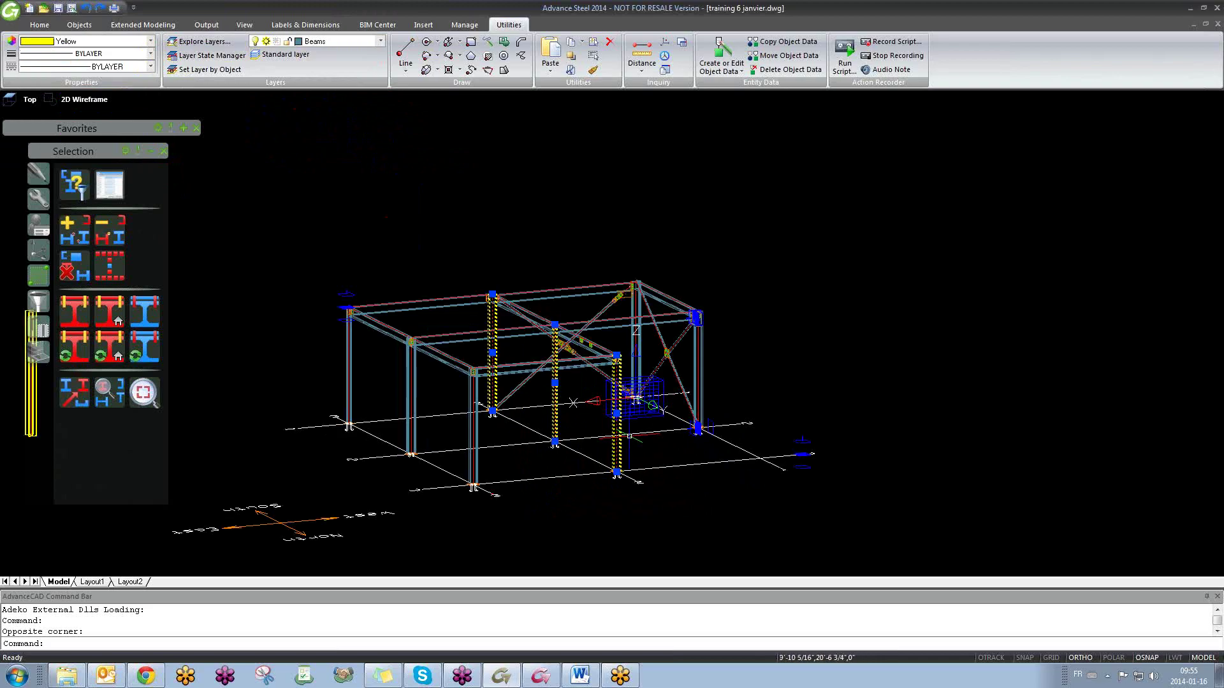
key(Escape)
shift+middle_drag(571, 390, 536, 358)
Step: Delete the standalone column beside the frame
middle_drag(459, 358, 612, 428)
click(259, 403)
key(Delete)
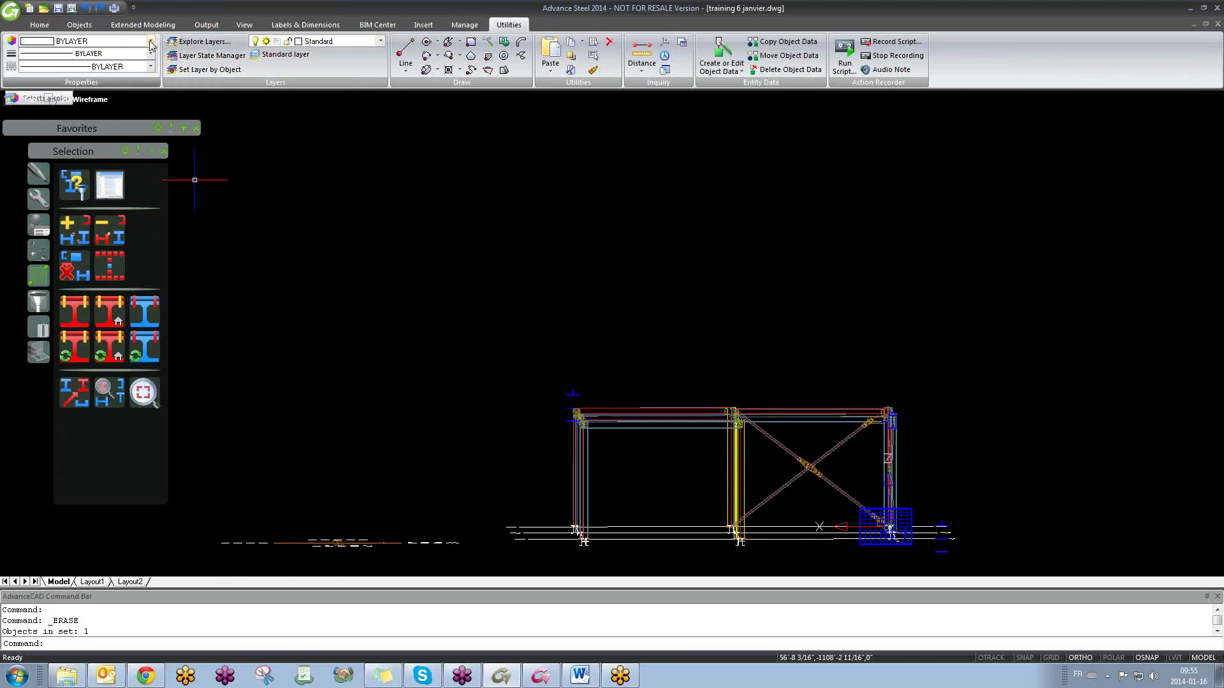
Step: Override the color of the outer row of columns at the unbraced end with index color 50 and deselect them
click(628, 507)
click(515, 460)
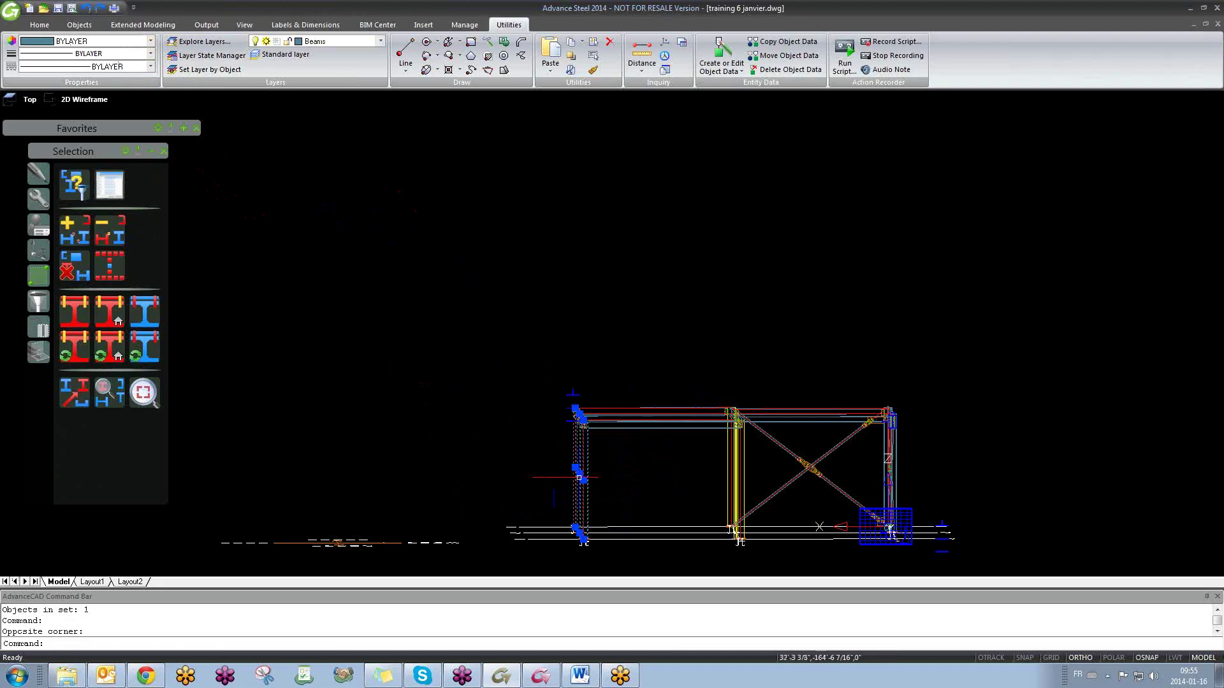
click(151, 41)
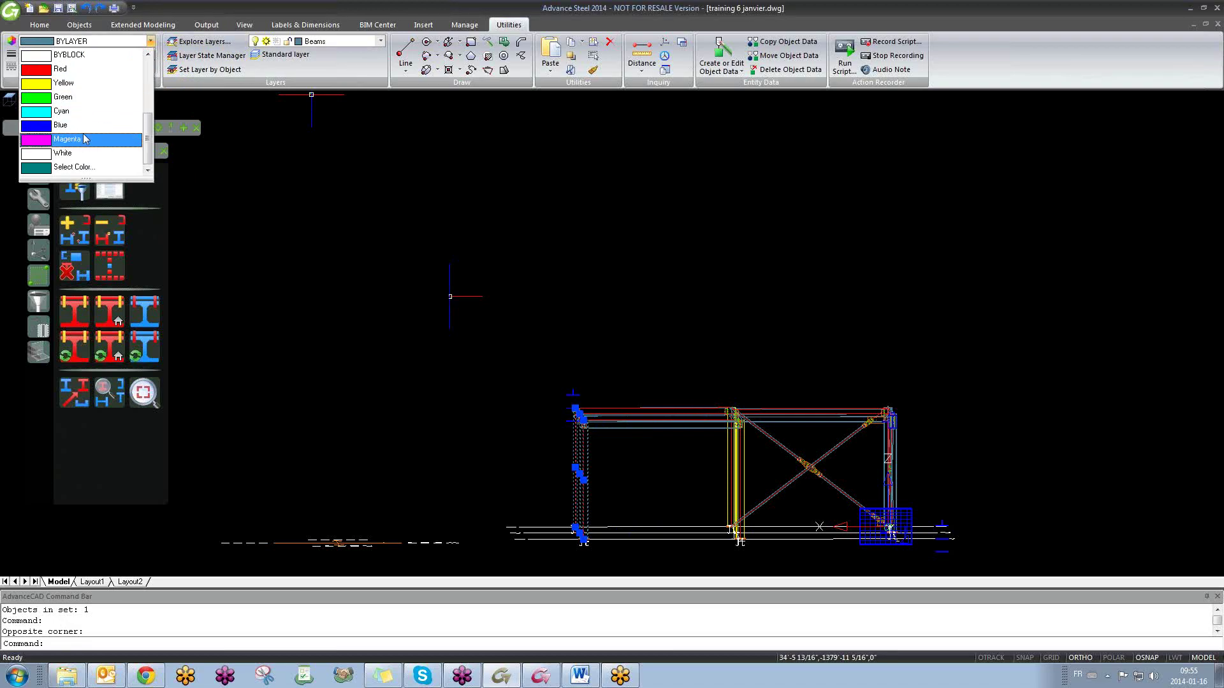
scroll(107, 146, down, 1)
click(110, 168)
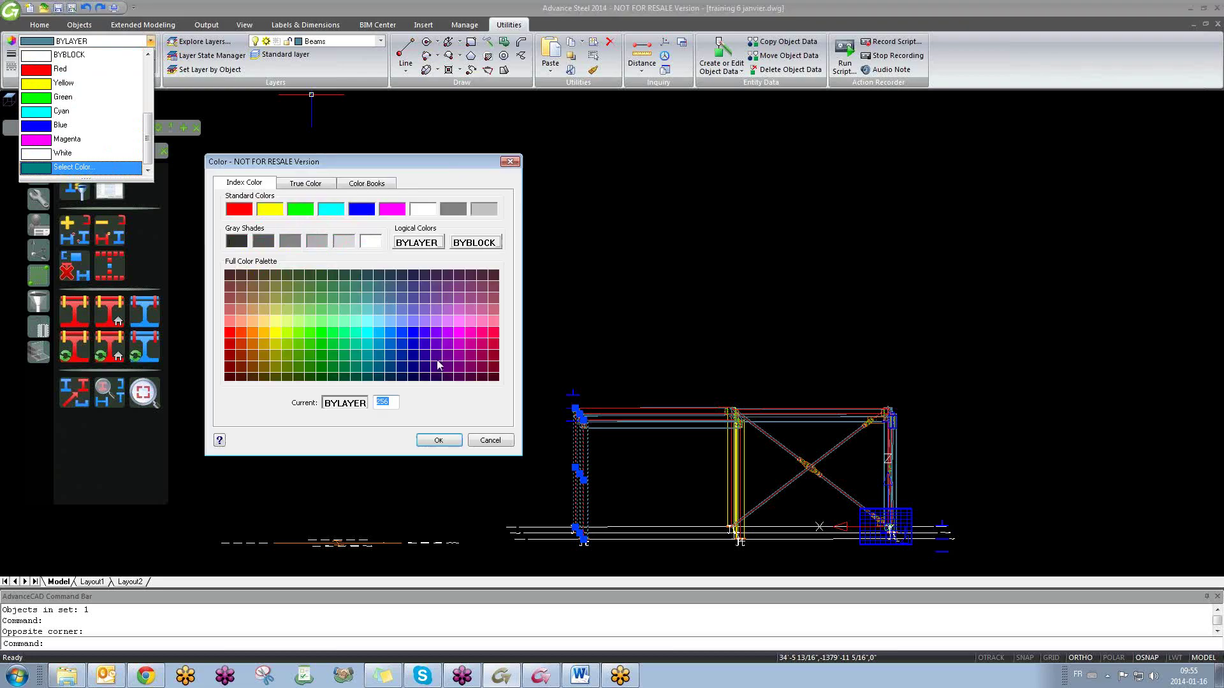
click(277, 334)
click(438, 441)
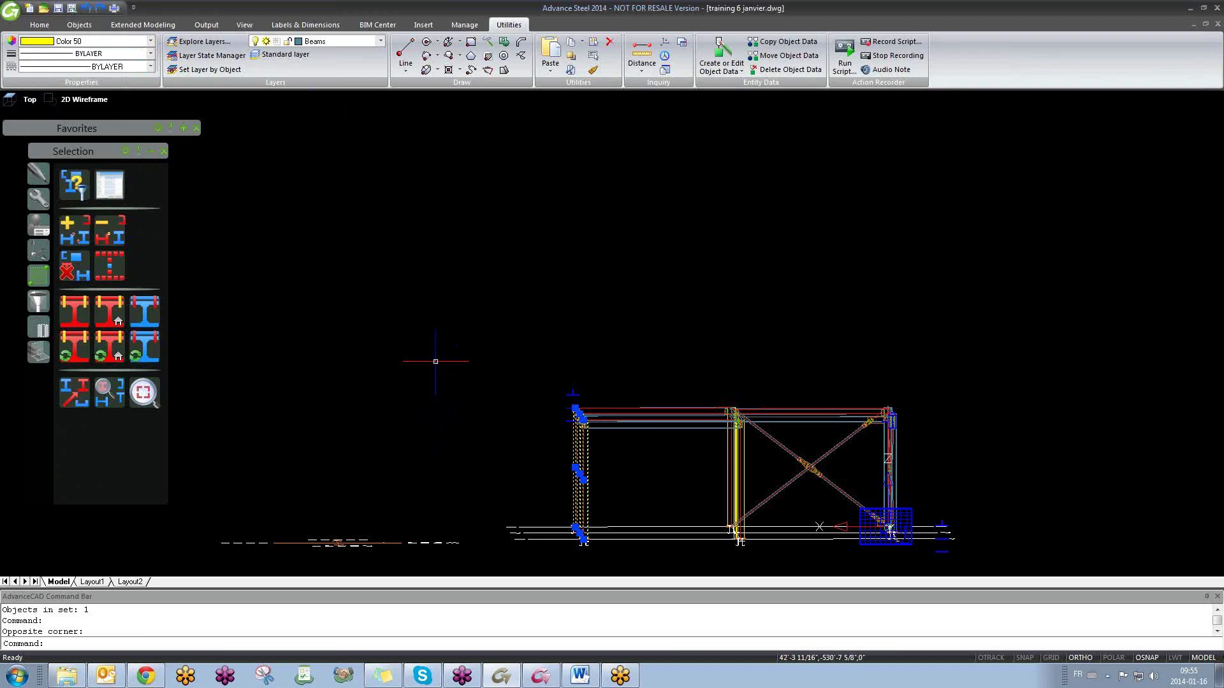
key(Escape)
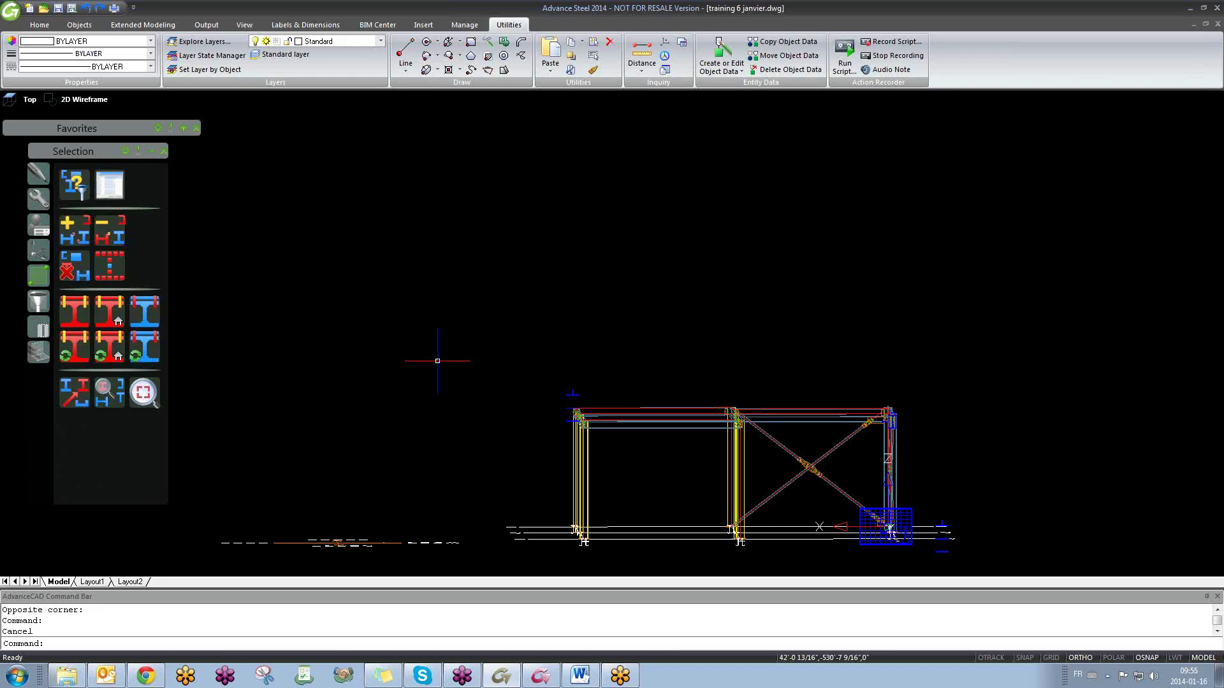
Step: Check the color and layer of the outer row of columns and of the camera at the frame's corner
click(610, 489)
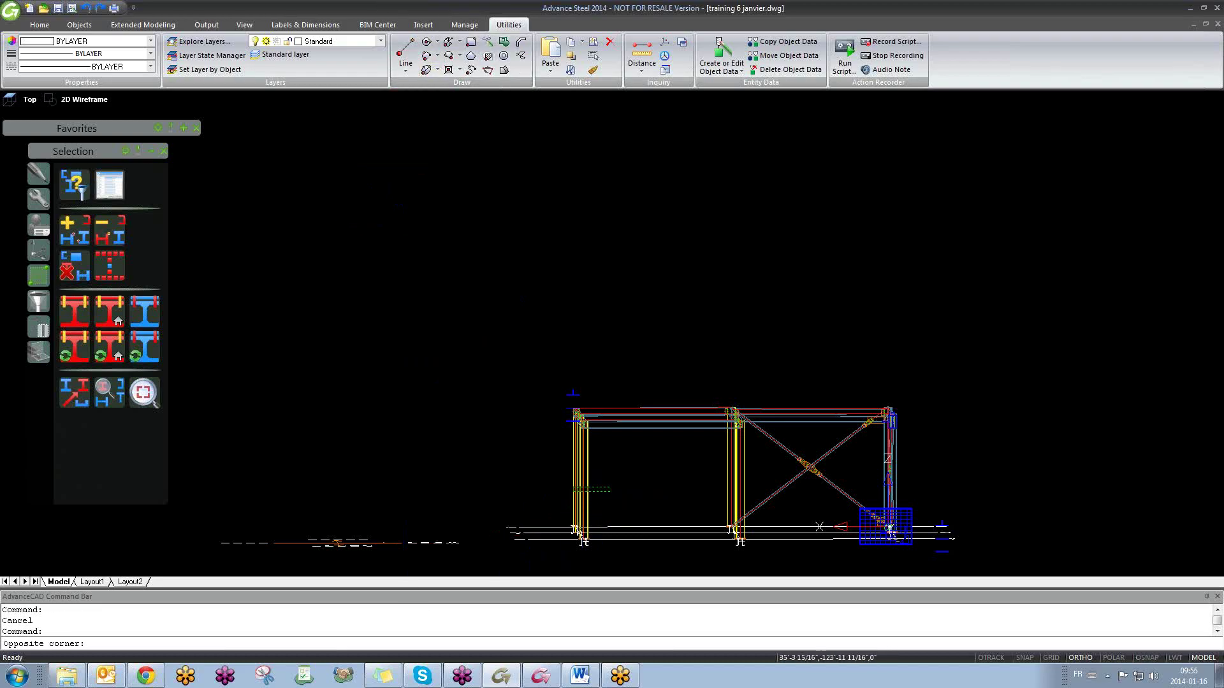
click(544, 481)
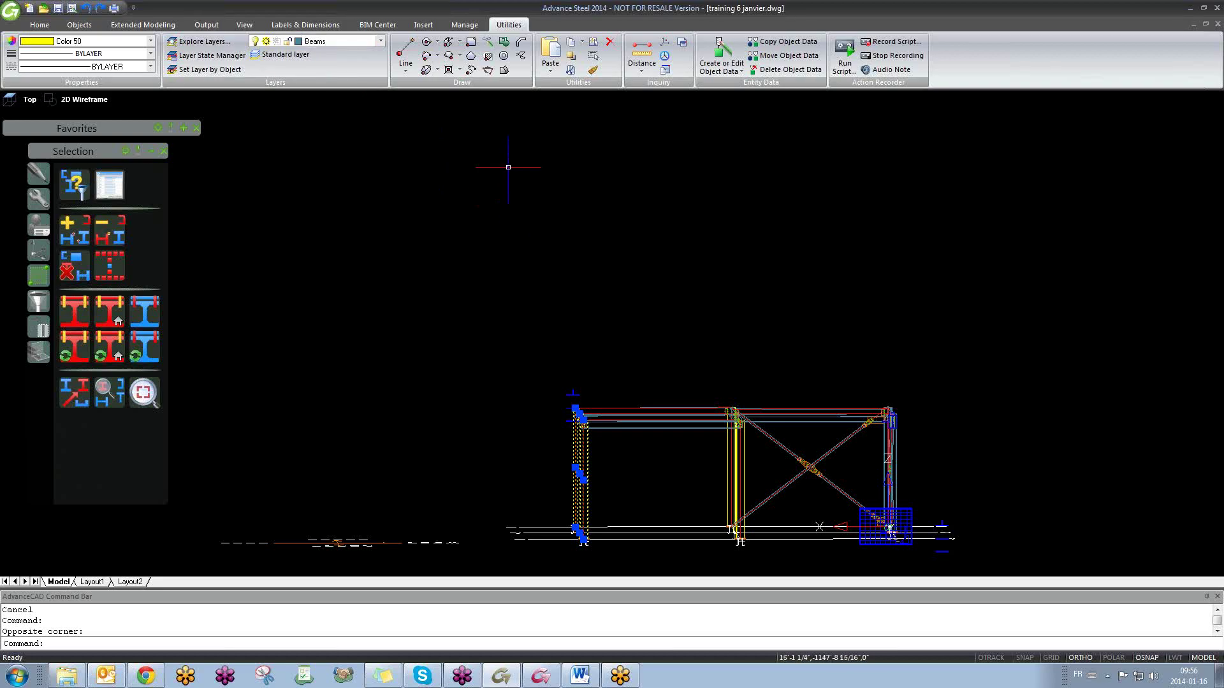
key(Escape)
scroll(566, 400, up, 1)
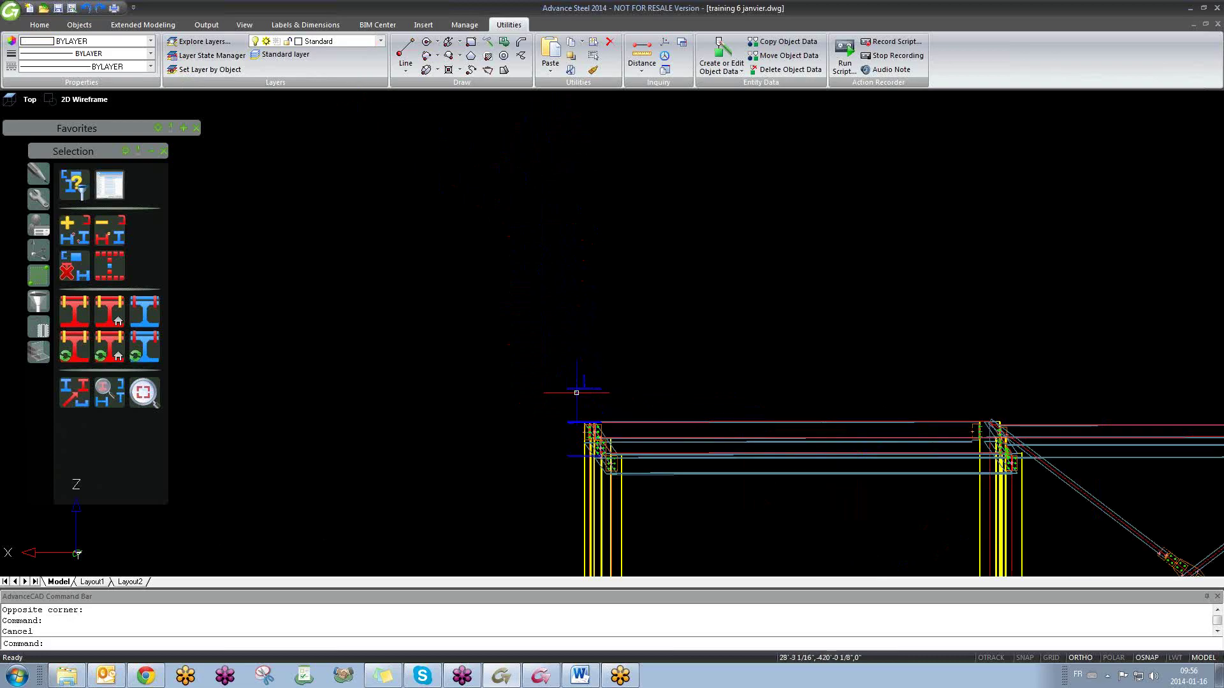
click(583, 421)
scroll(598, 460, up, 4)
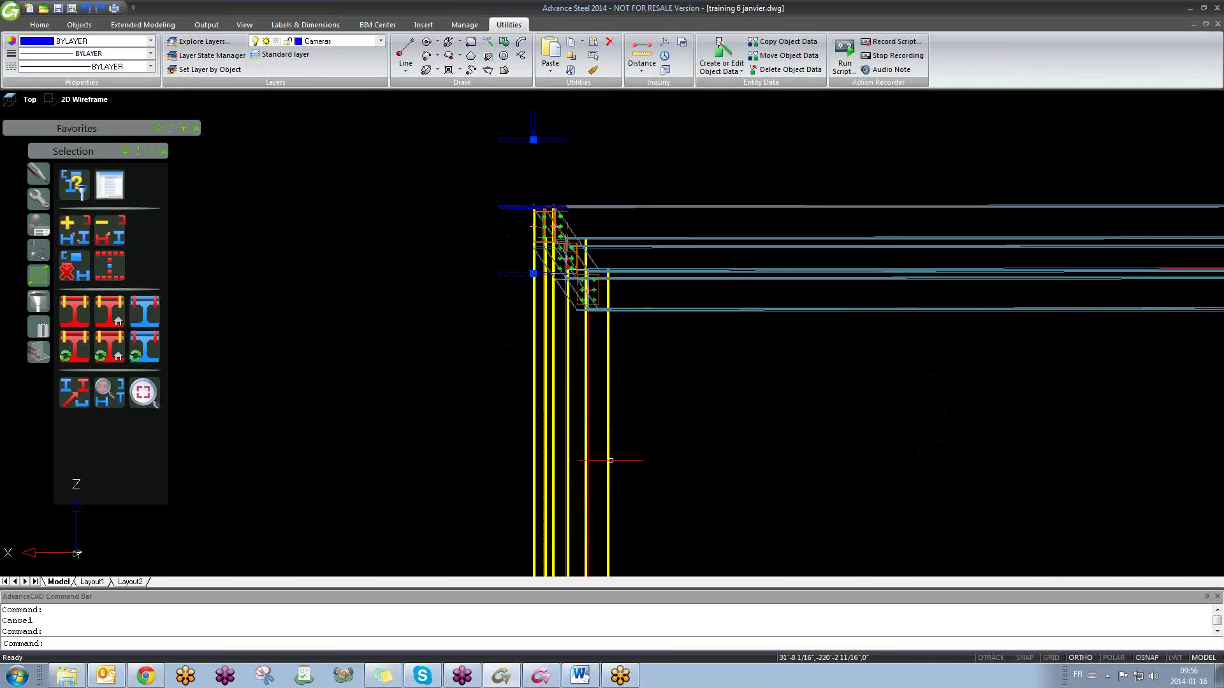
scroll(614, 461, down, 3)
key(Escape)
Step: Select a single yellow column to check its color and layer in a 3D view, and clear the selection
middle_drag(677, 450, 568, 428)
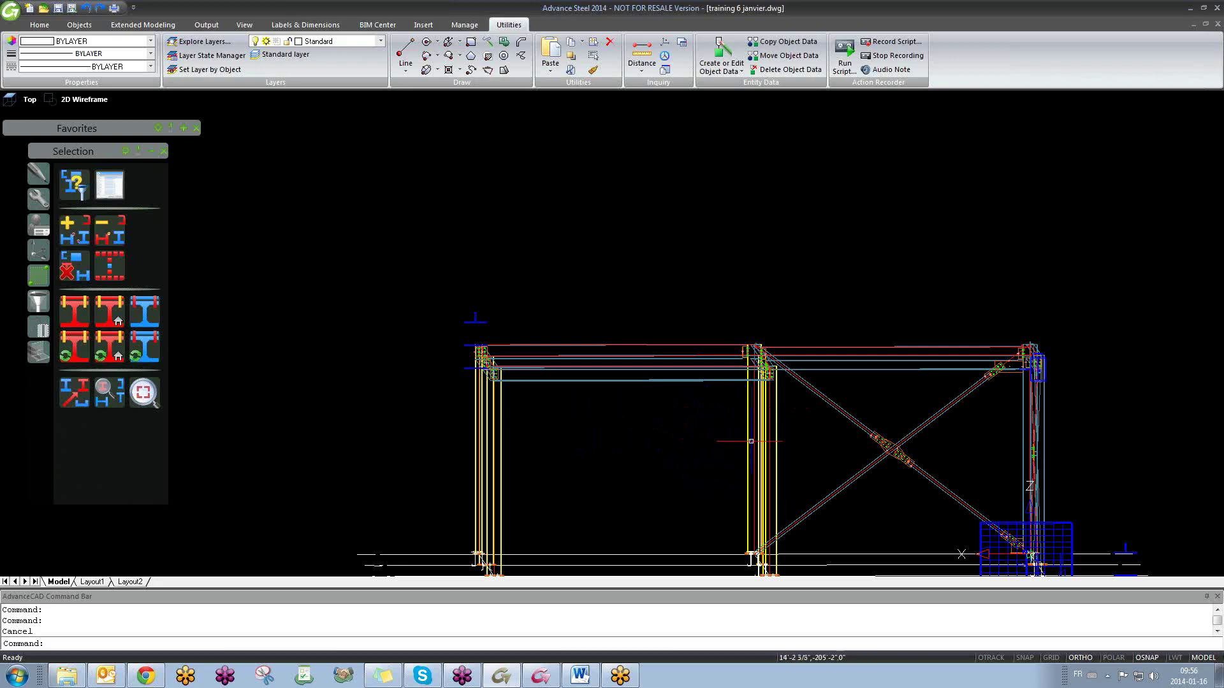
shift+middle_drag(733, 443, 758, 446)
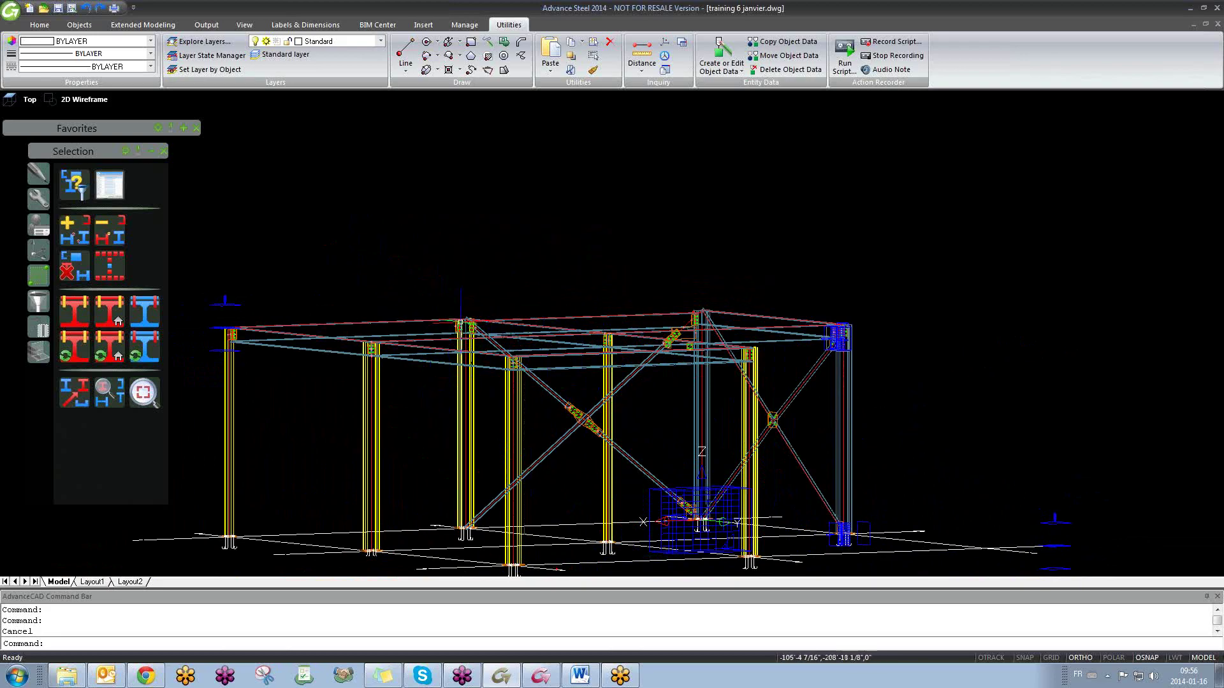
middle_drag(708, 273, 854, 363)
click(521, 473)
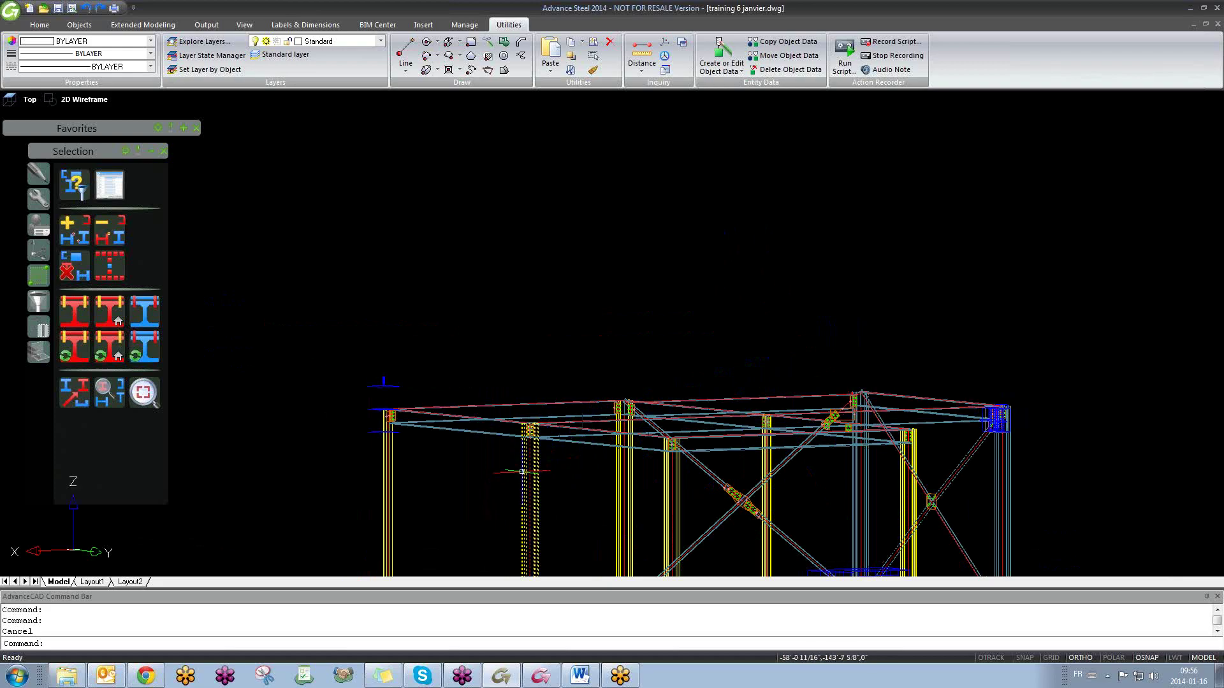
click(529, 292)
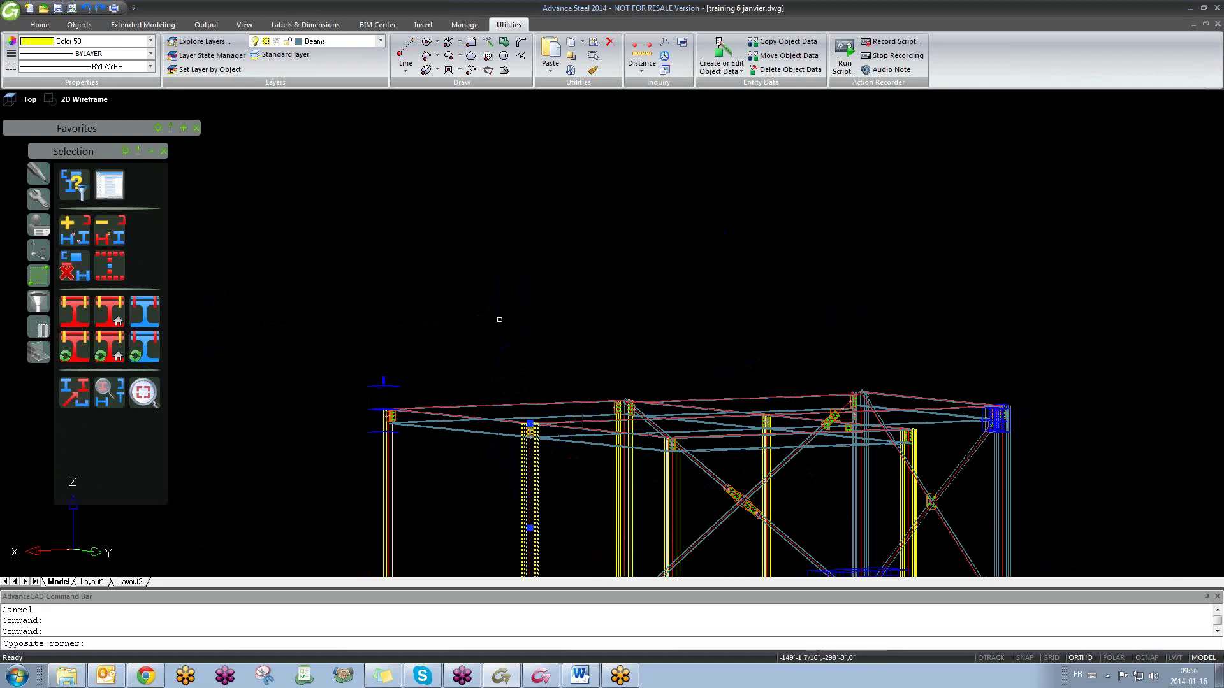
click(540, 336)
key(Escape)
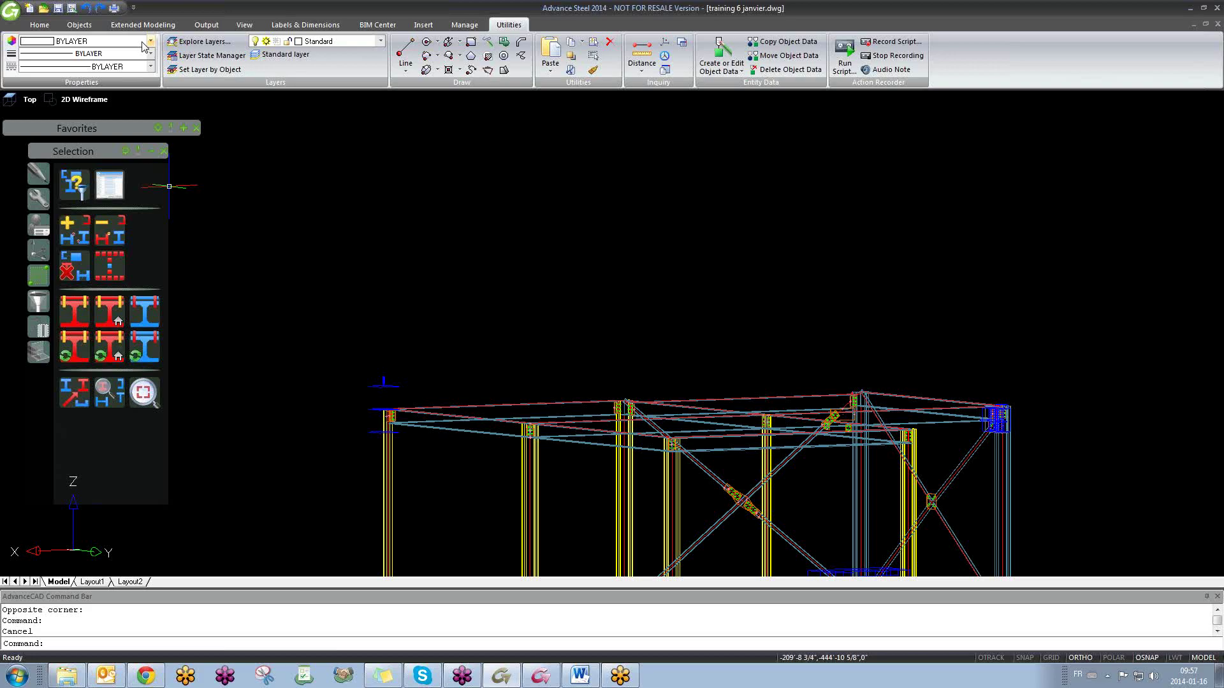
Step: Select the yellow columns toward the unbraced end of the frame together and set their User attribute 1 to "2nd floor"
scroll(650, 511, down, 3)
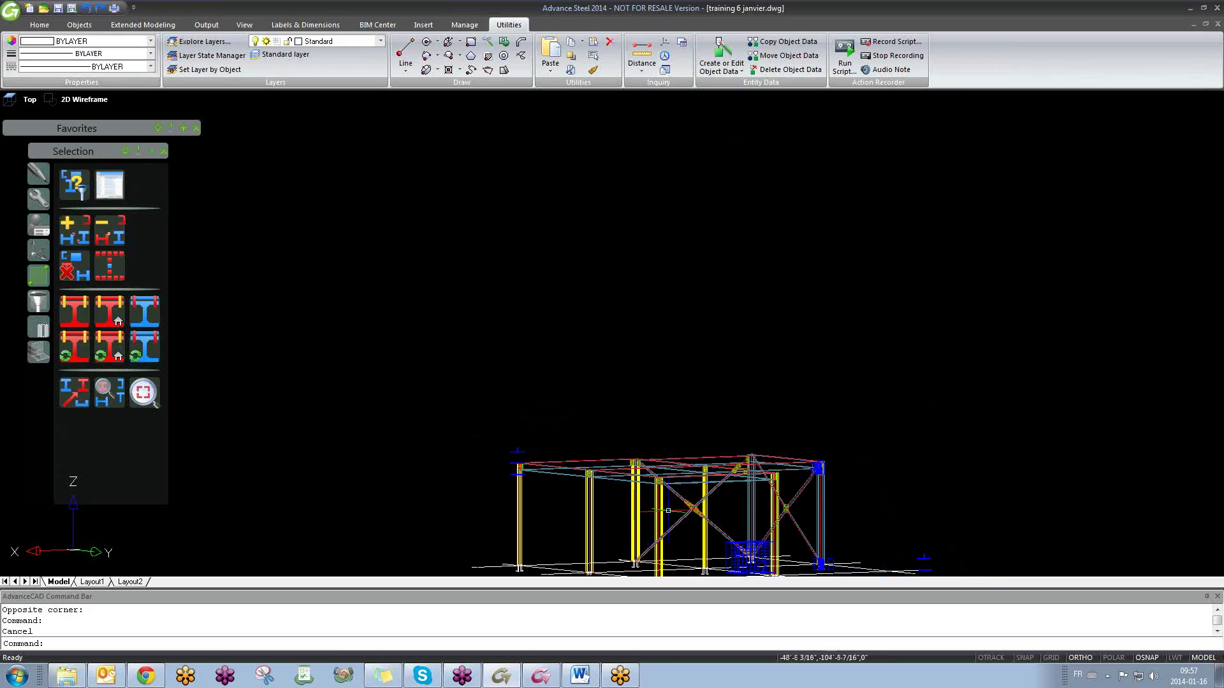
scroll(679, 519, up, 2)
click(684, 515)
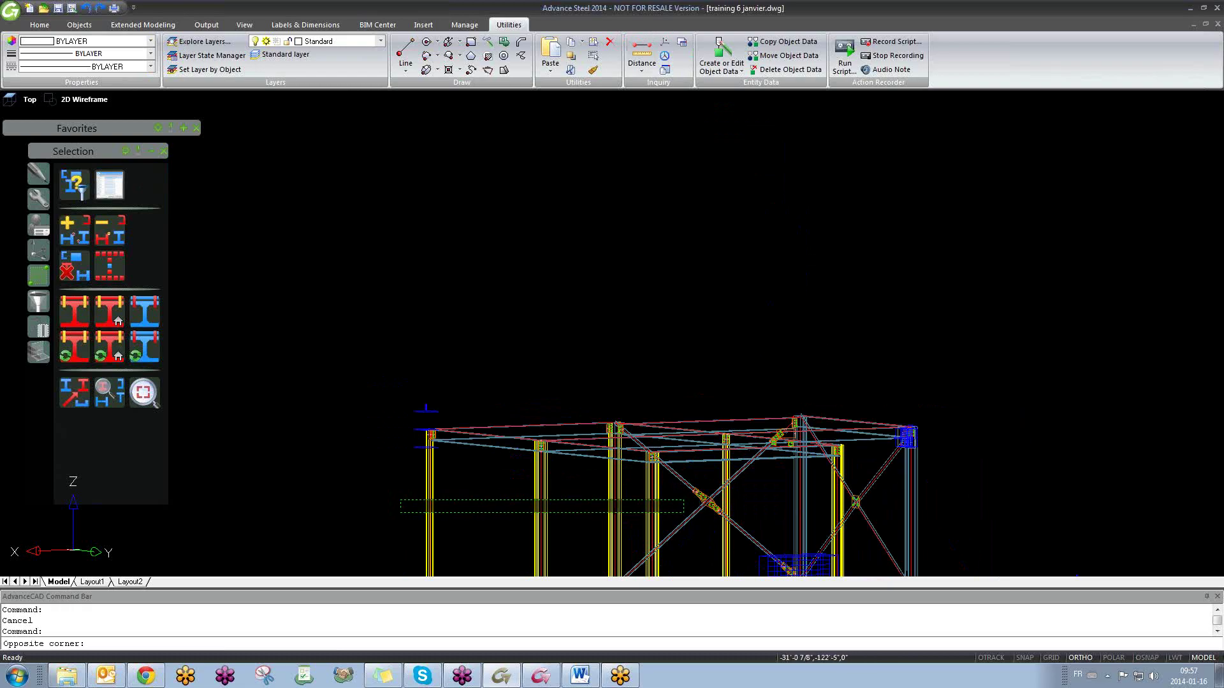
click(404, 498)
middle_drag(616, 504, 663, 443)
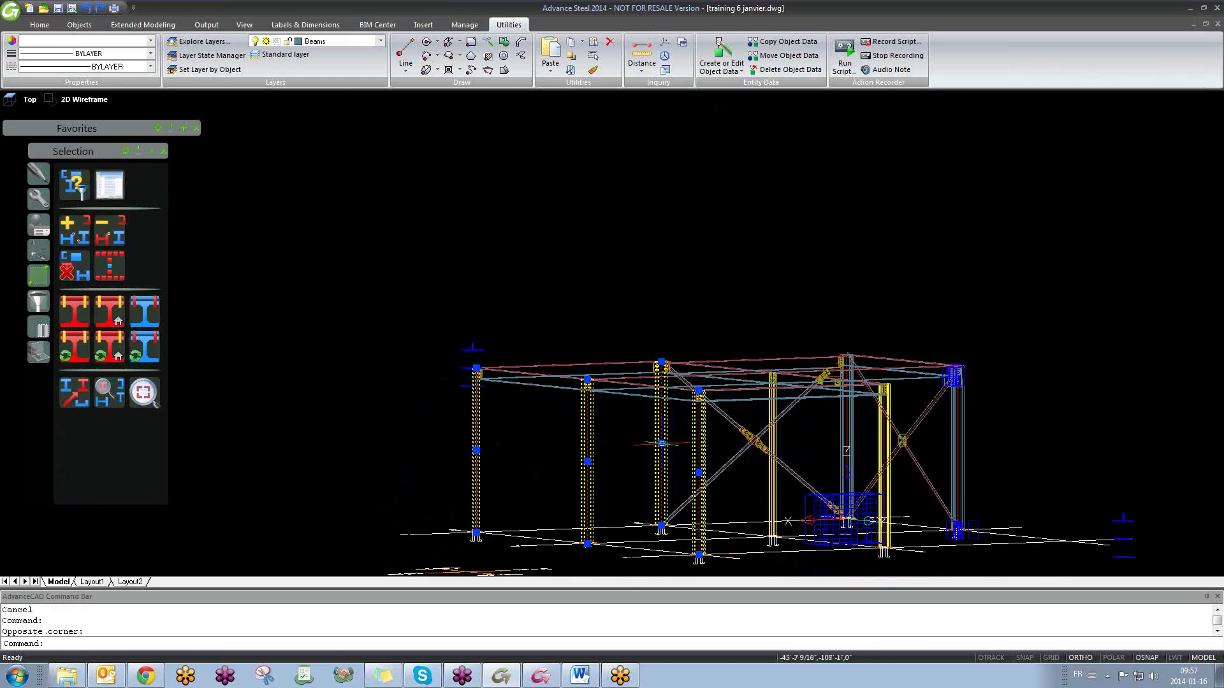
right_click(662, 428)
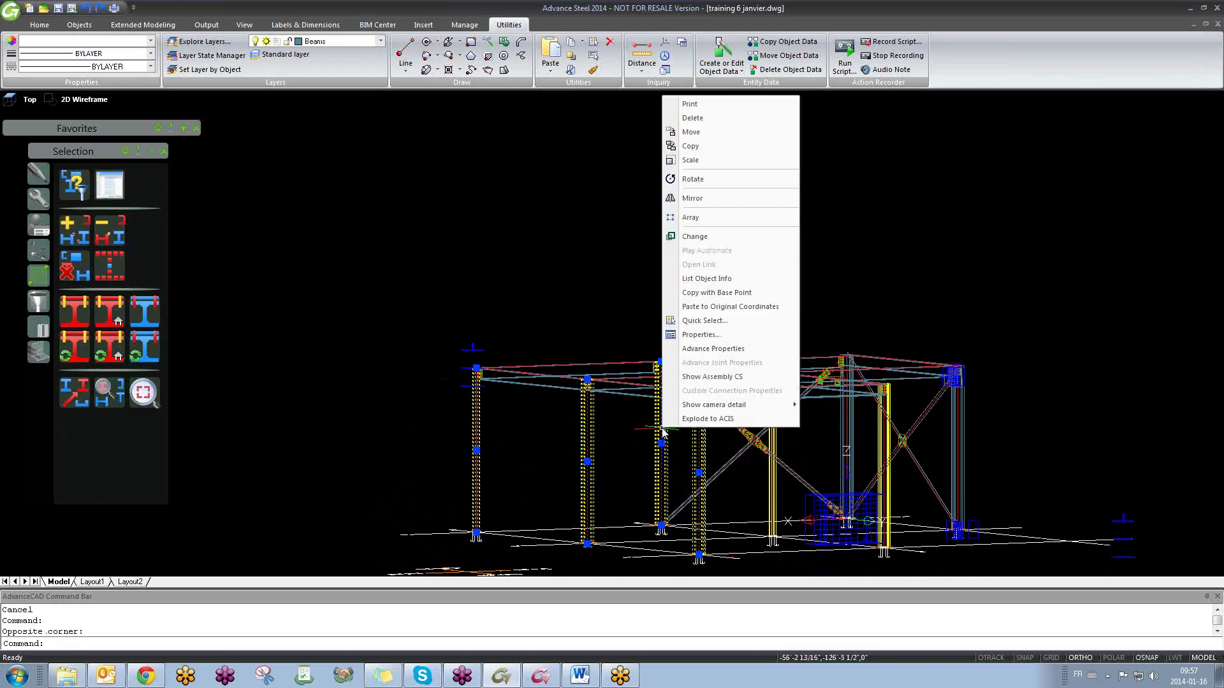
click(734, 349)
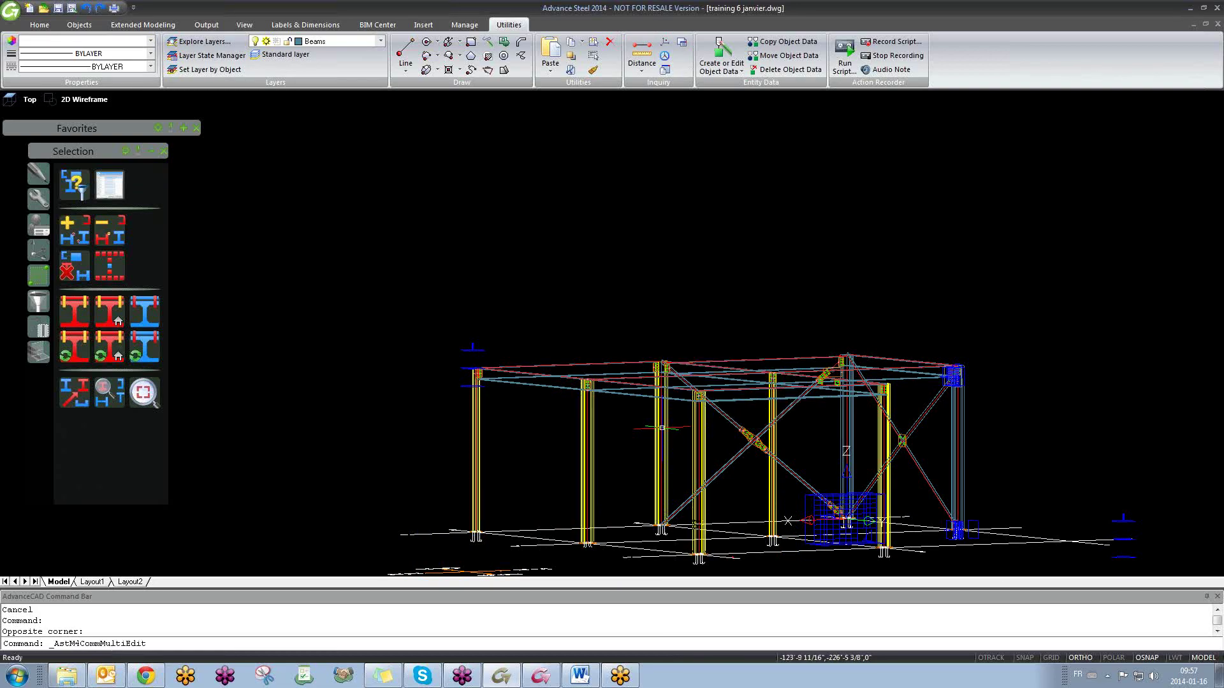
click(610, 253)
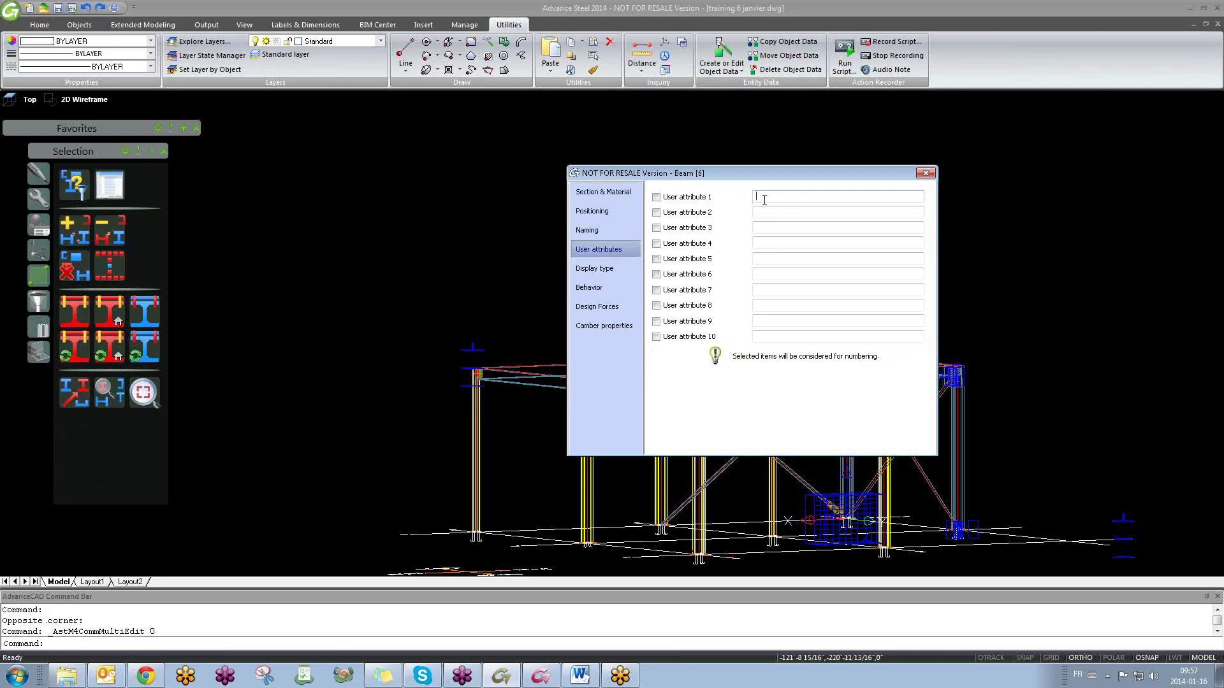
text(2nd)
text( floor)
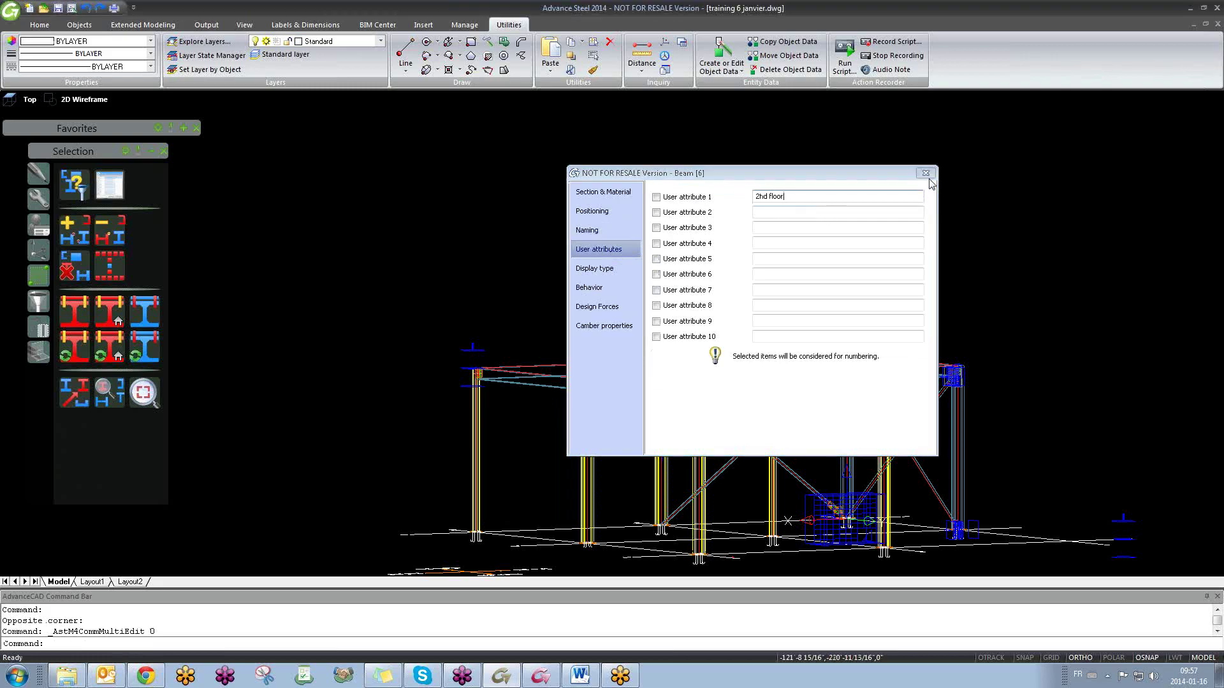
click(926, 174)
Step: Examine the model role and user attribute criteria for searching objects, enable User attribute 1 as a filter, and cancel the search
click(74, 185)
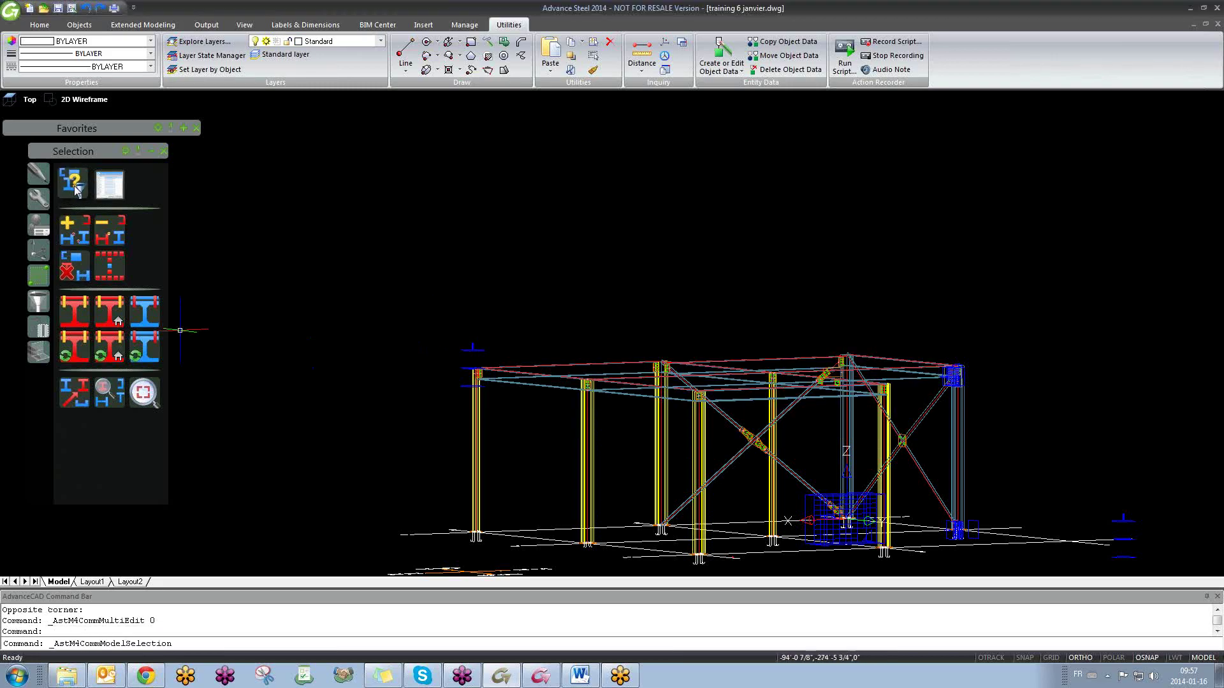
click(617, 231)
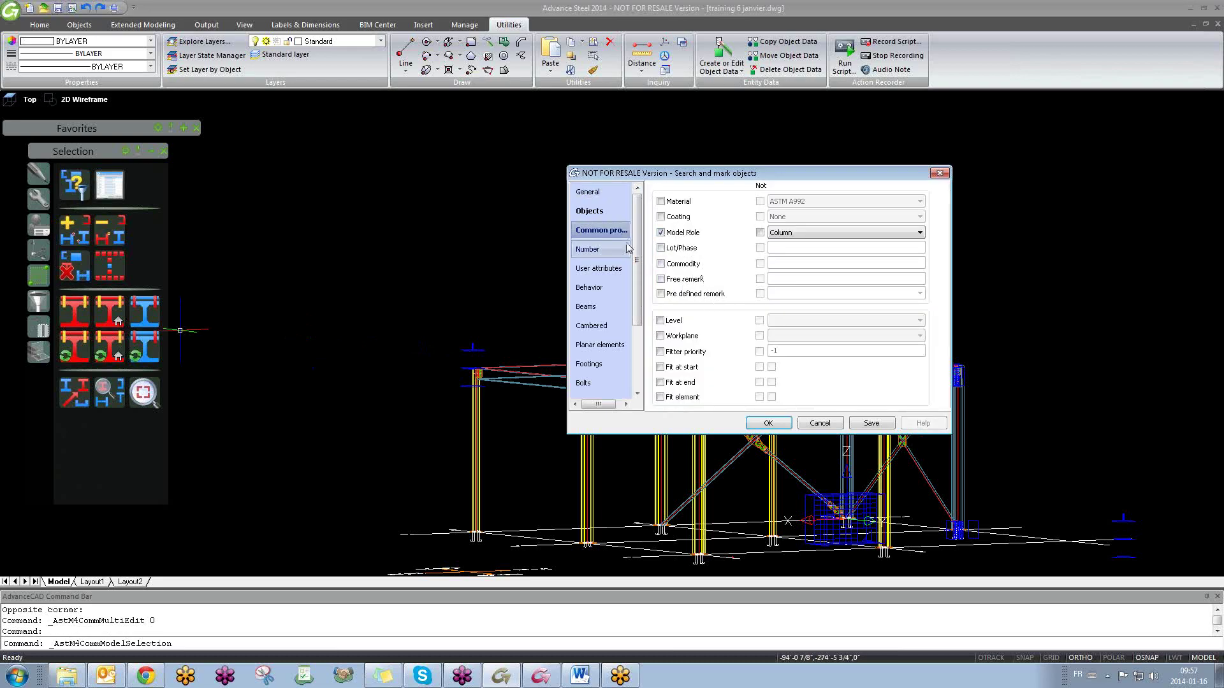
click(603, 269)
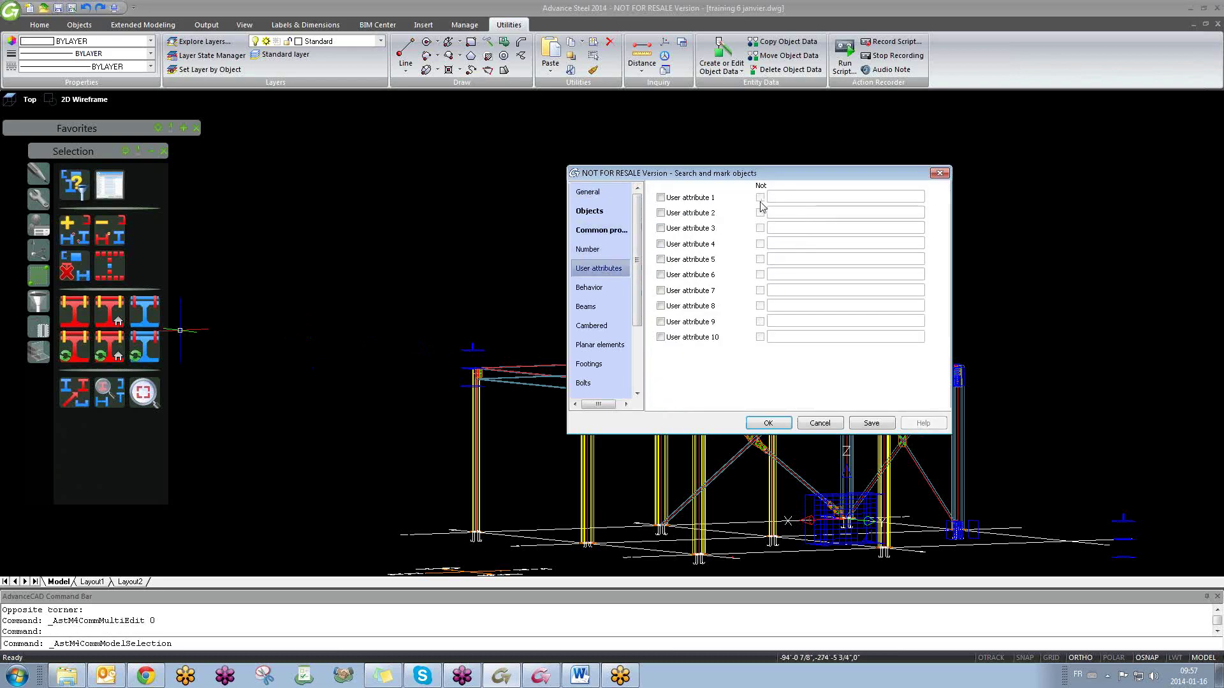
click(675, 198)
click(788, 197)
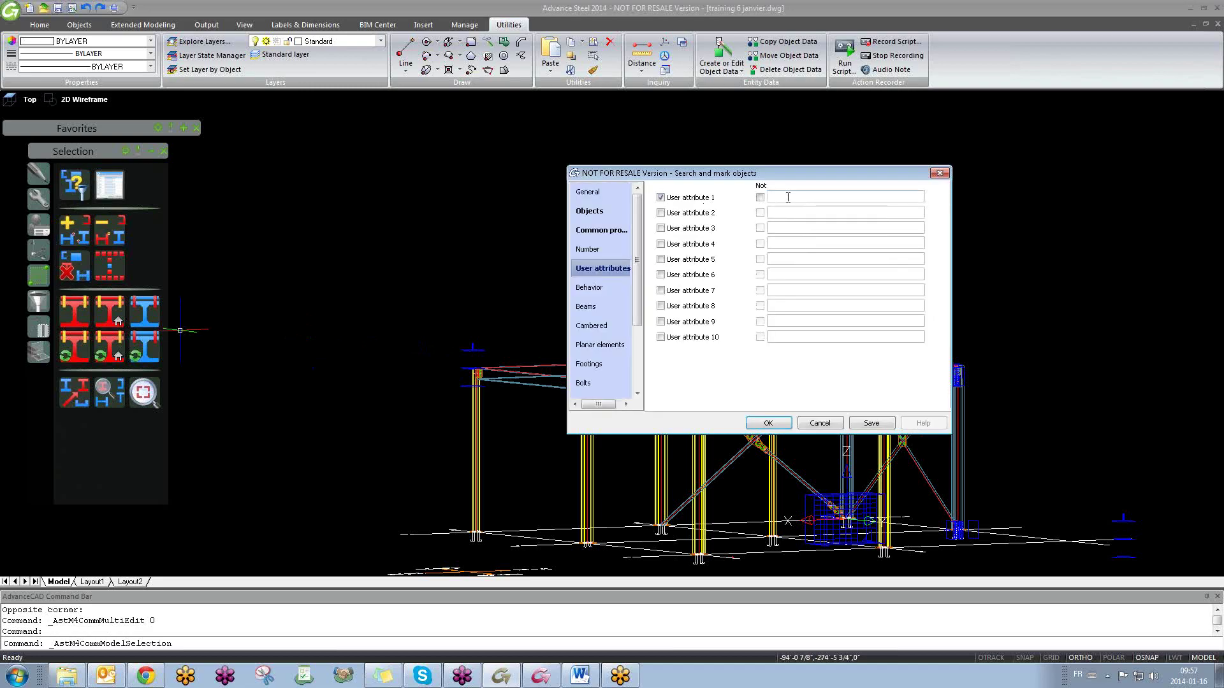
click(940, 173)
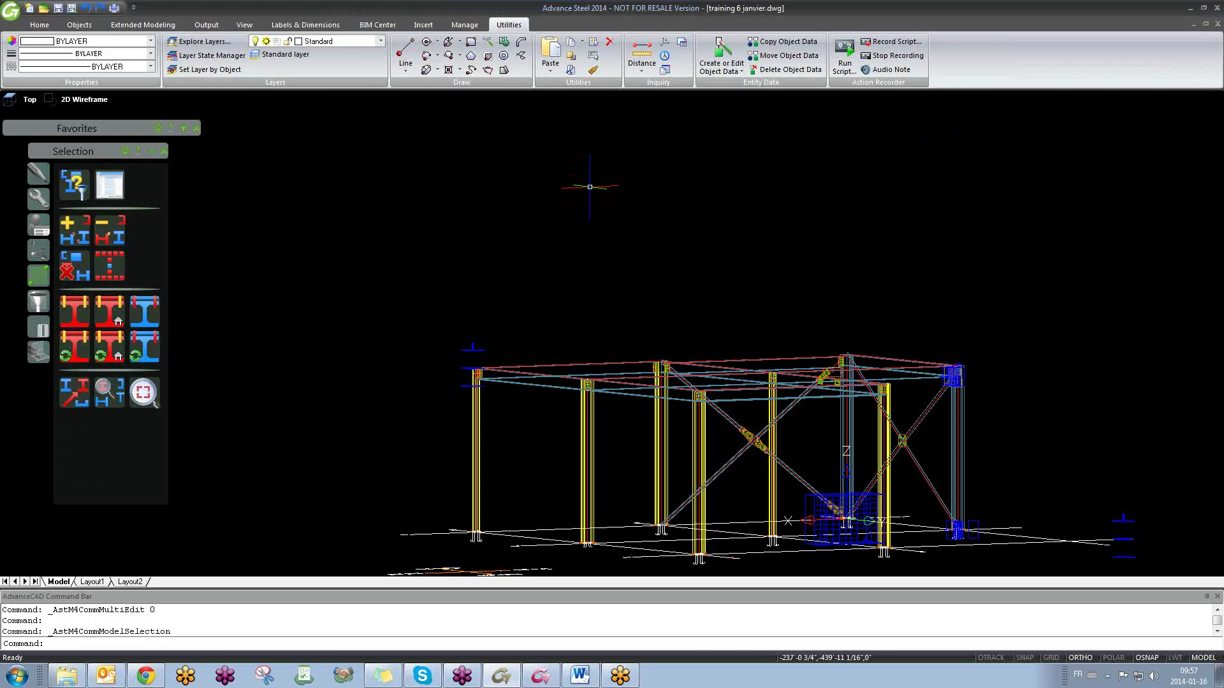
click(590, 187)
click(552, 222)
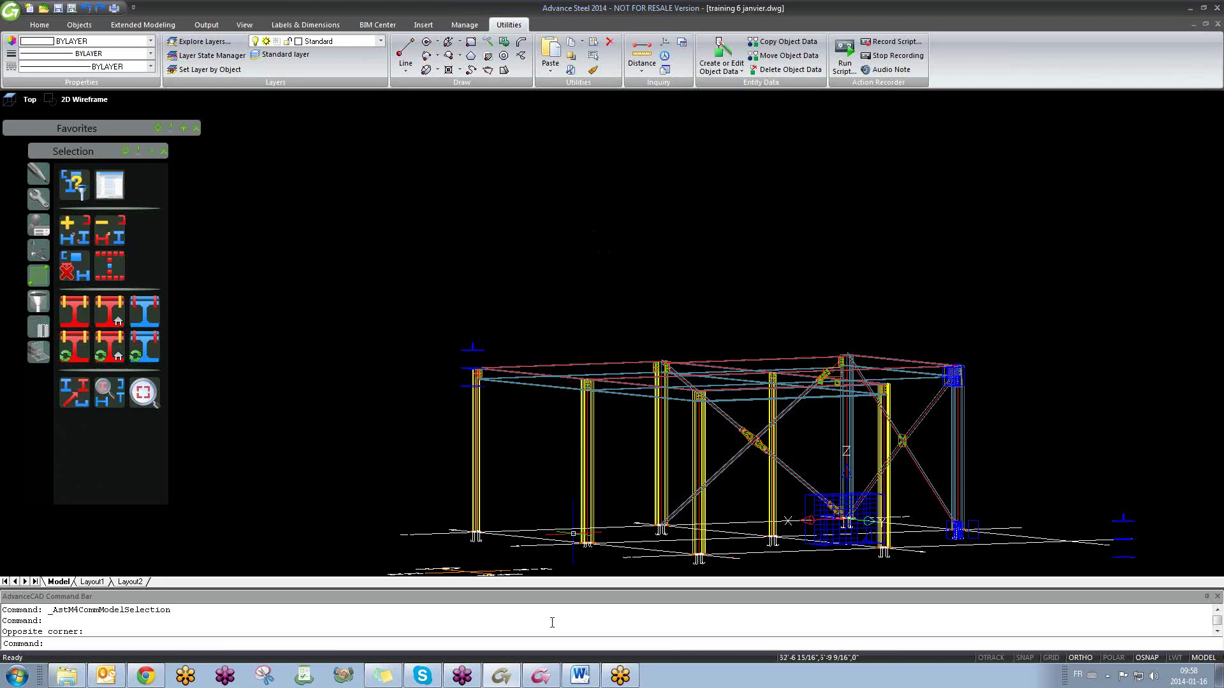
Step: Place an isolated block footing in the empty space beside the frame
click(143, 24)
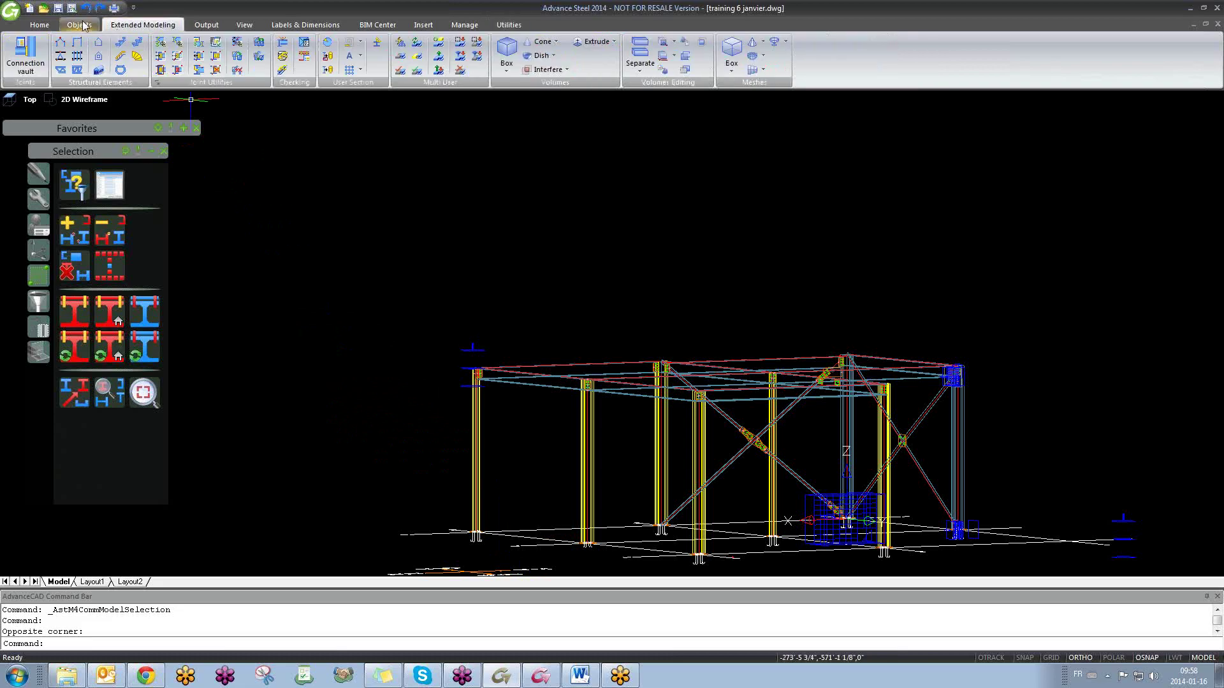
click(82, 25)
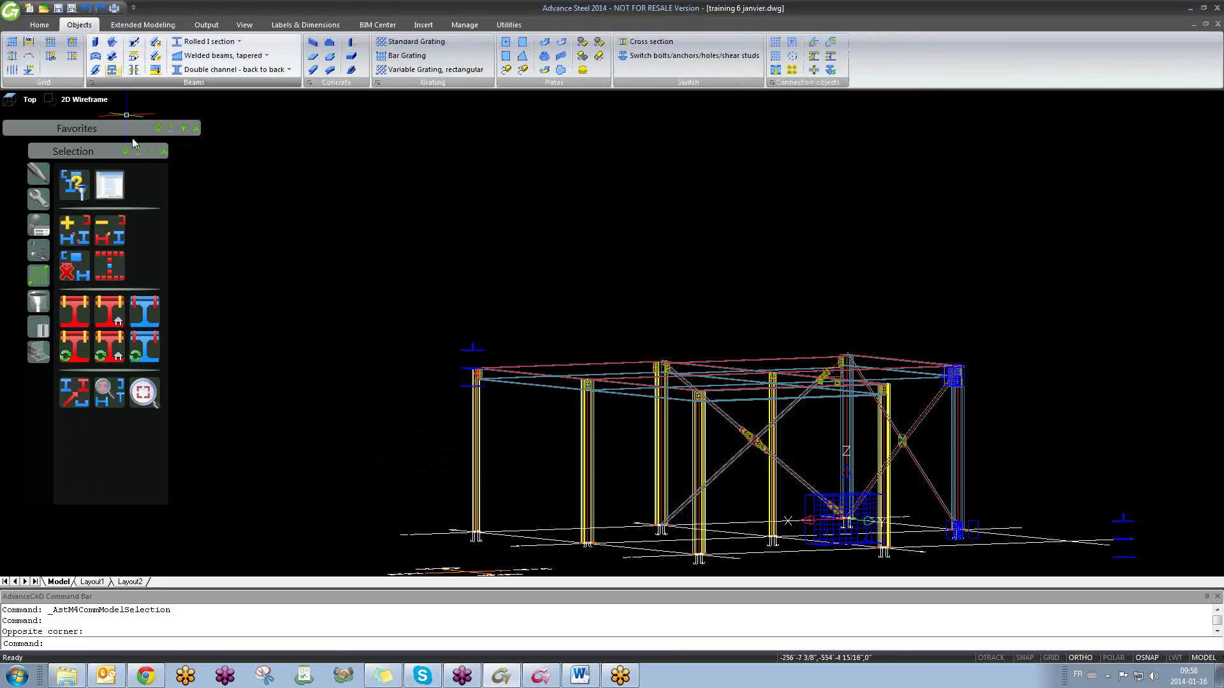
click(351, 59)
click(294, 432)
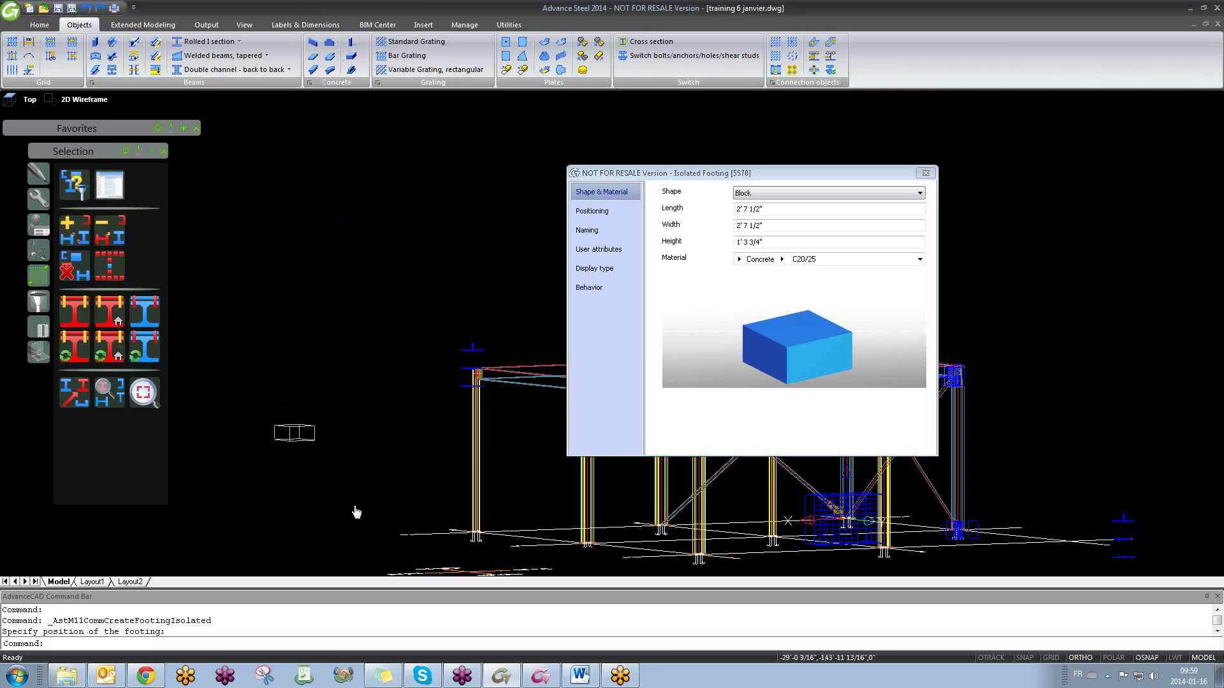
Step: Stretch two sides of the isolated footing outward by their edge grips to about 5' 7" by 4' 7 1/2"
scroll(342, 450, up, 6)
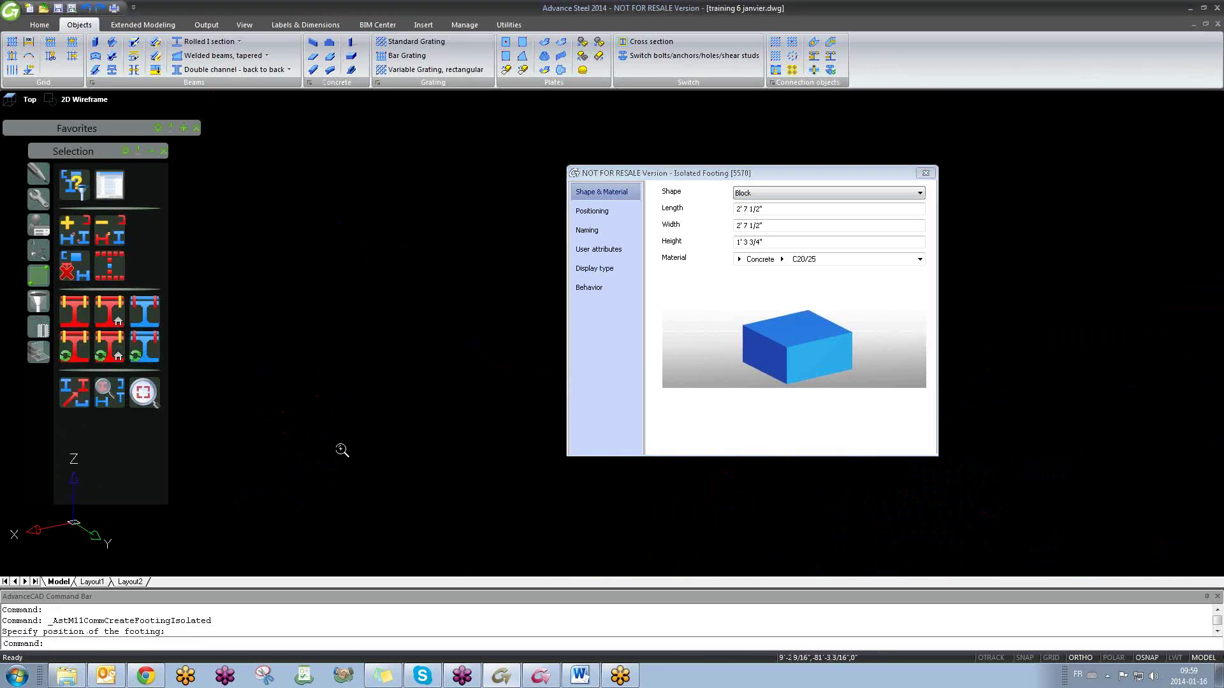
scroll(342, 450, down, 8)
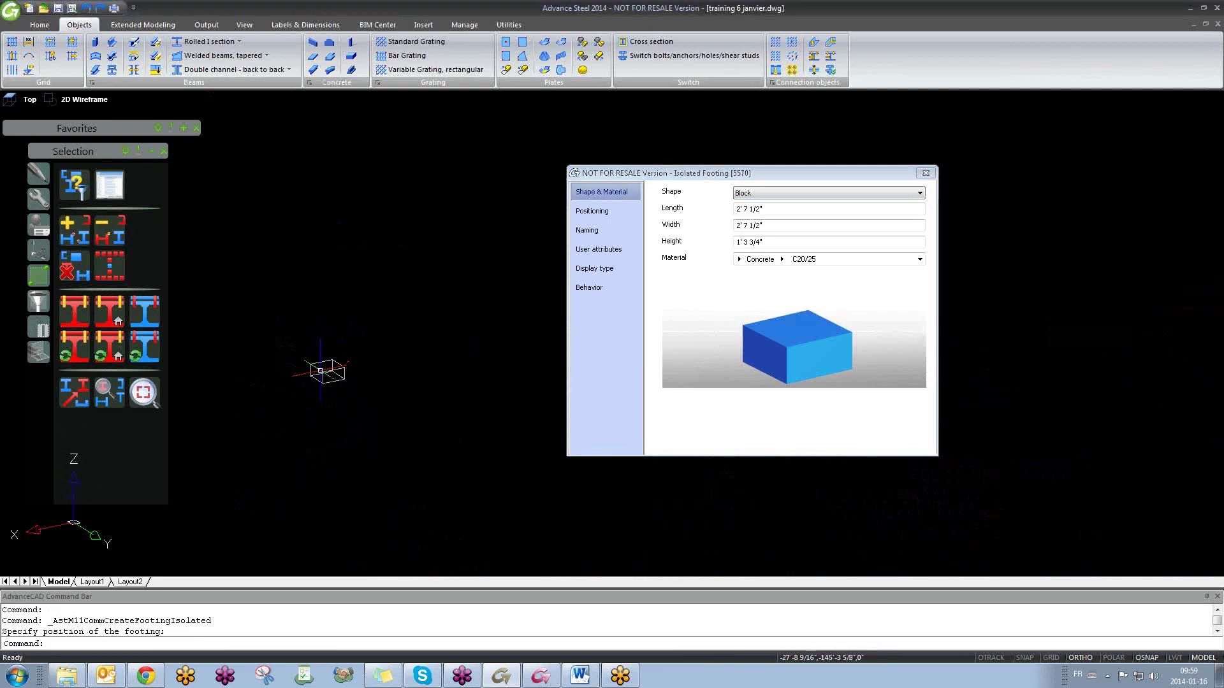
scroll(320, 370, up, 5)
click(316, 367)
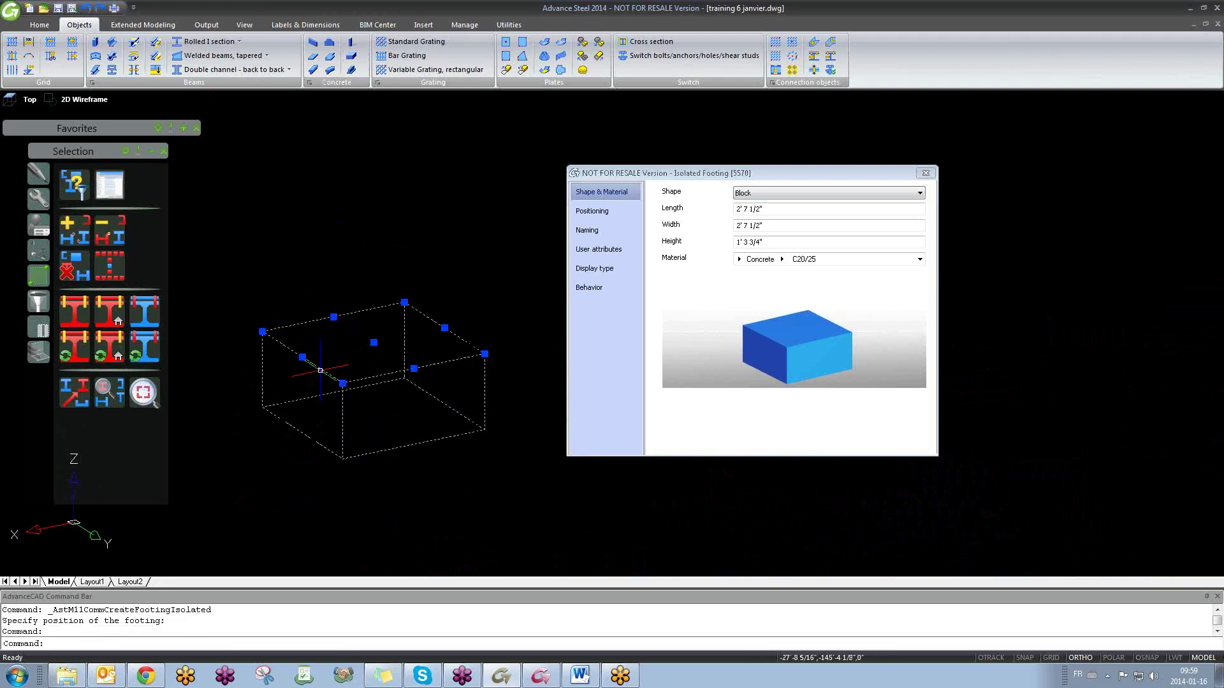
click(334, 320)
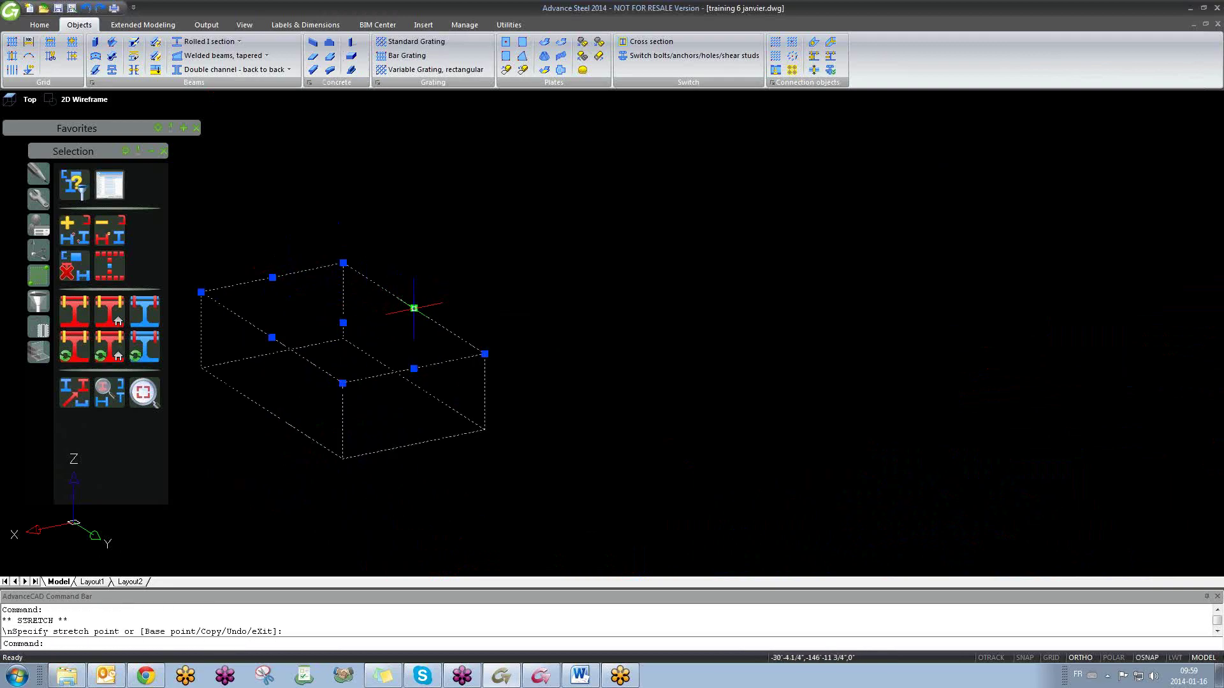
click(414, 308)
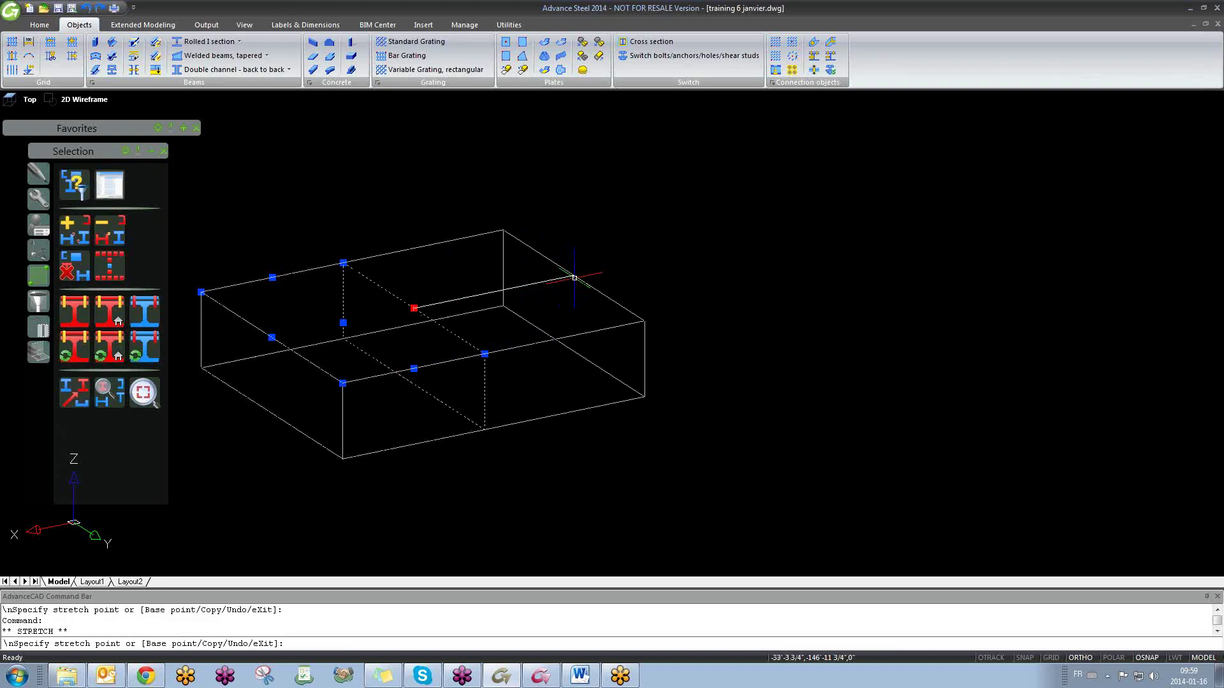
click(574, 277)
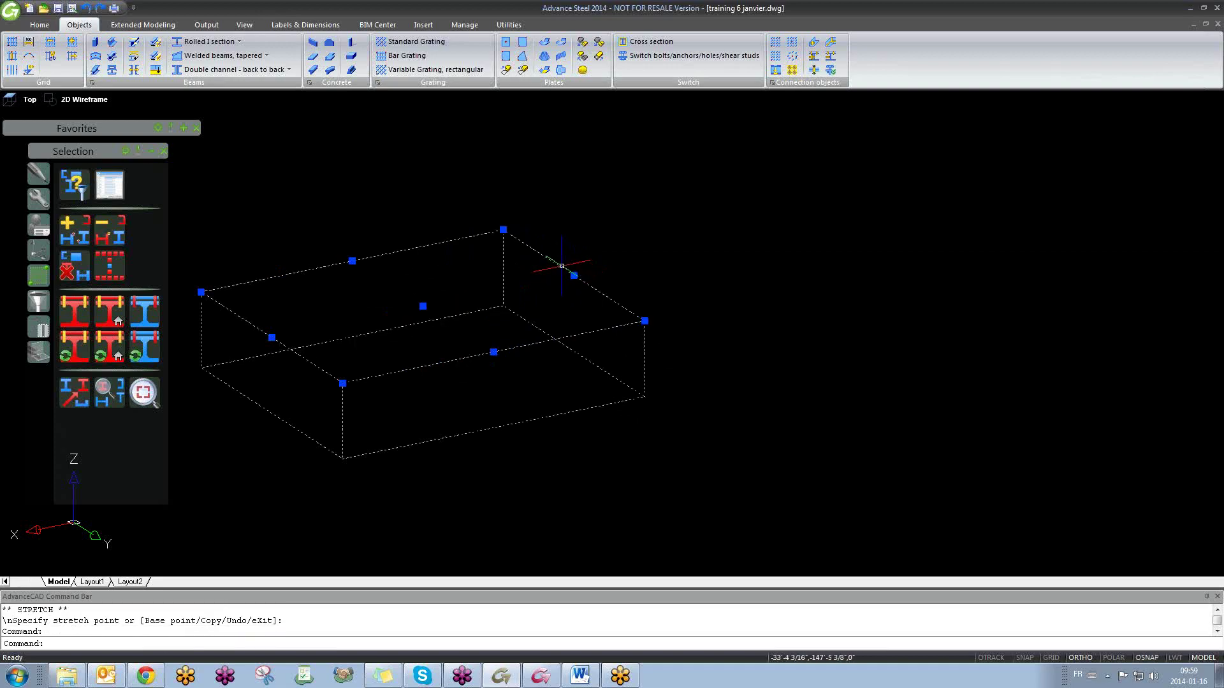
Step: Check the isolated footing's shape, positioning and naming properties, including its model role, and close them
double_click(561, 266)
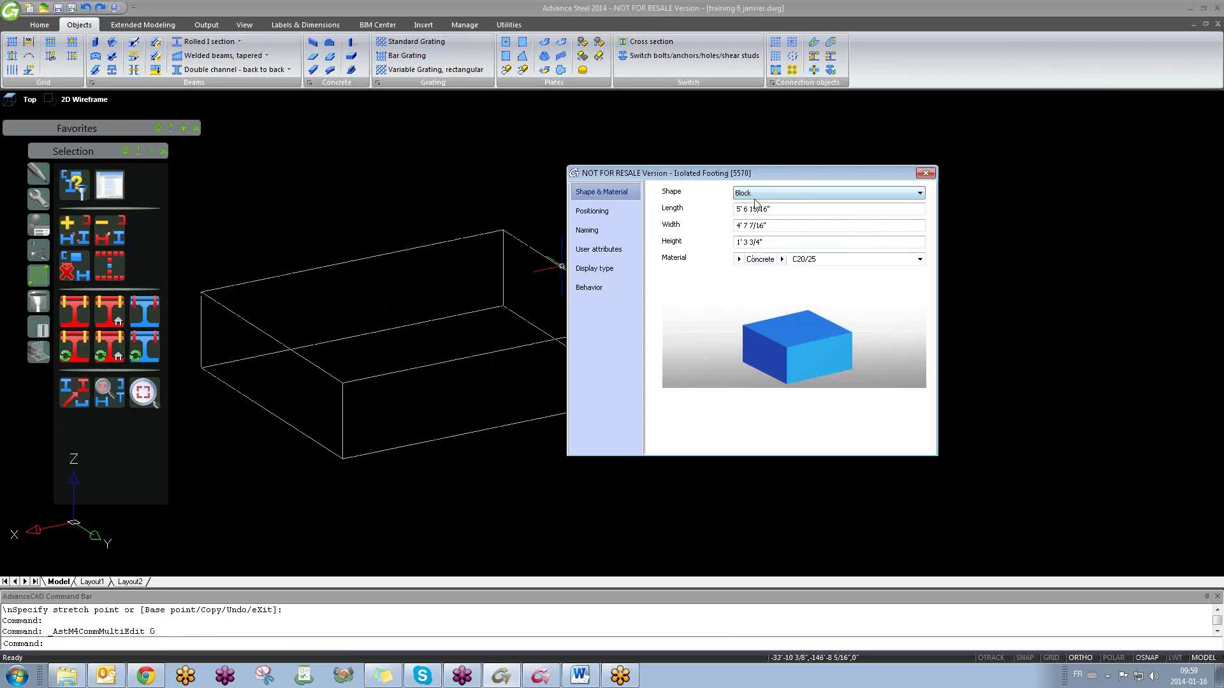
click(762, 195)
click(726, 185)
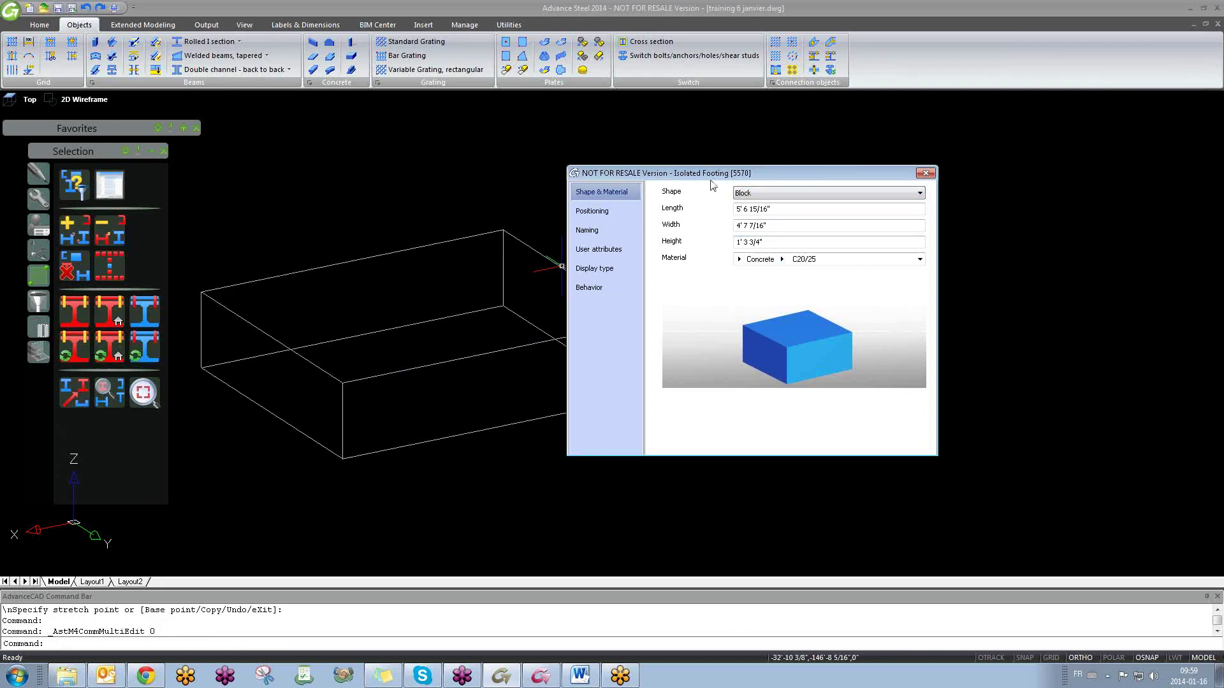
click(616, 216)
click(598, 230)
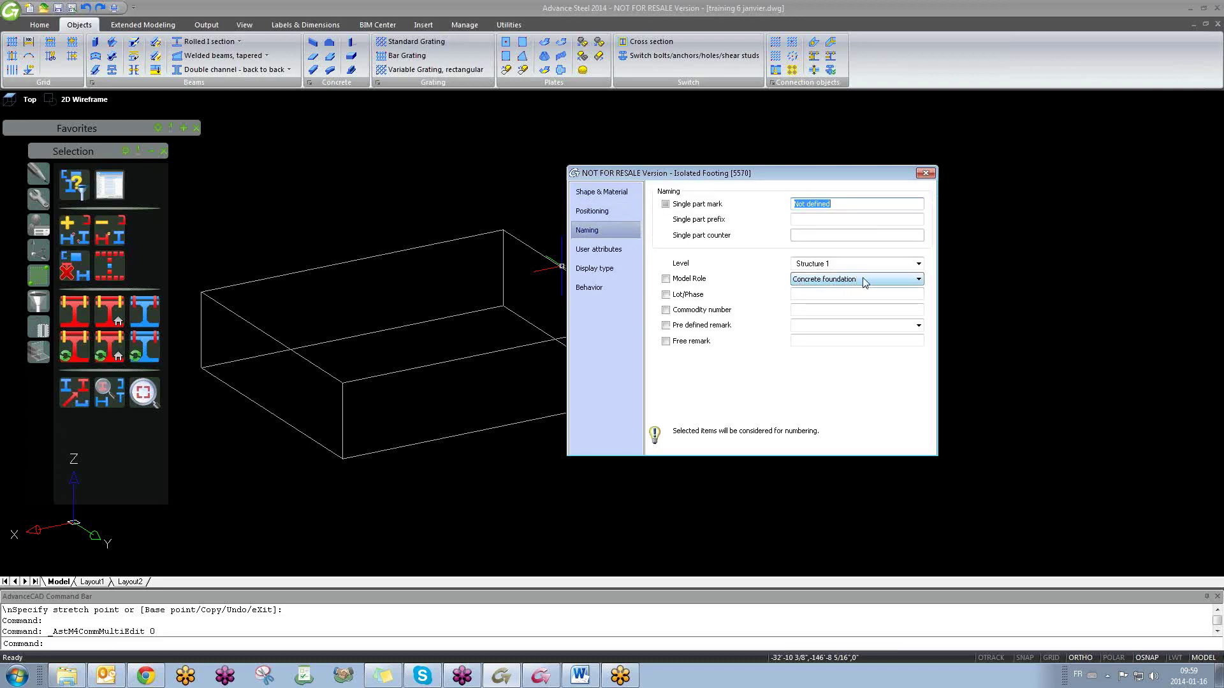
click(928, 176)
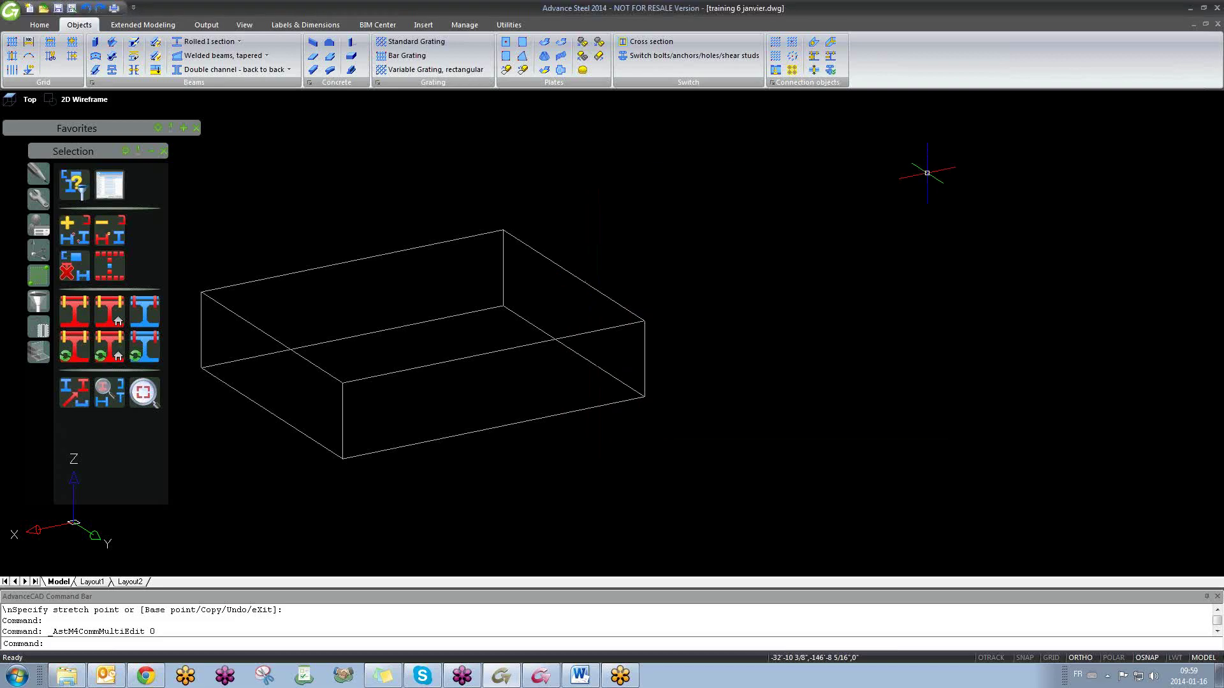
Step: Delete the isolated footing and return to the steel frame
click(613, 300)
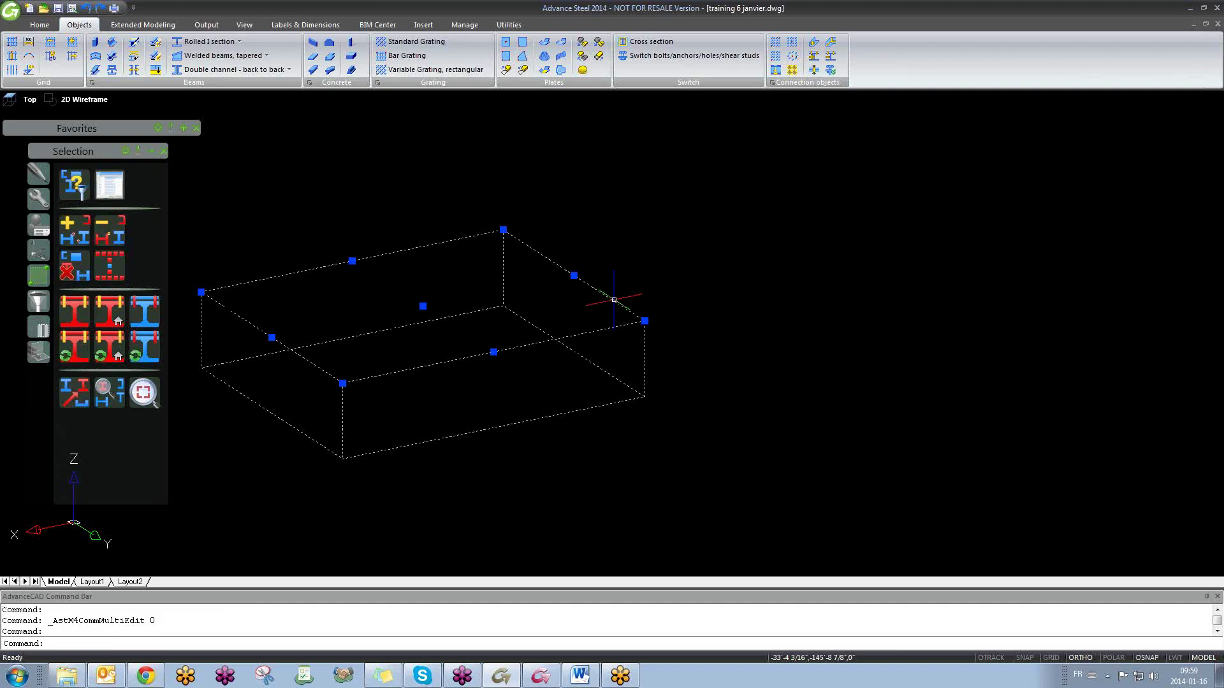
key(Delete)
scroll(571, 370, down, 4)
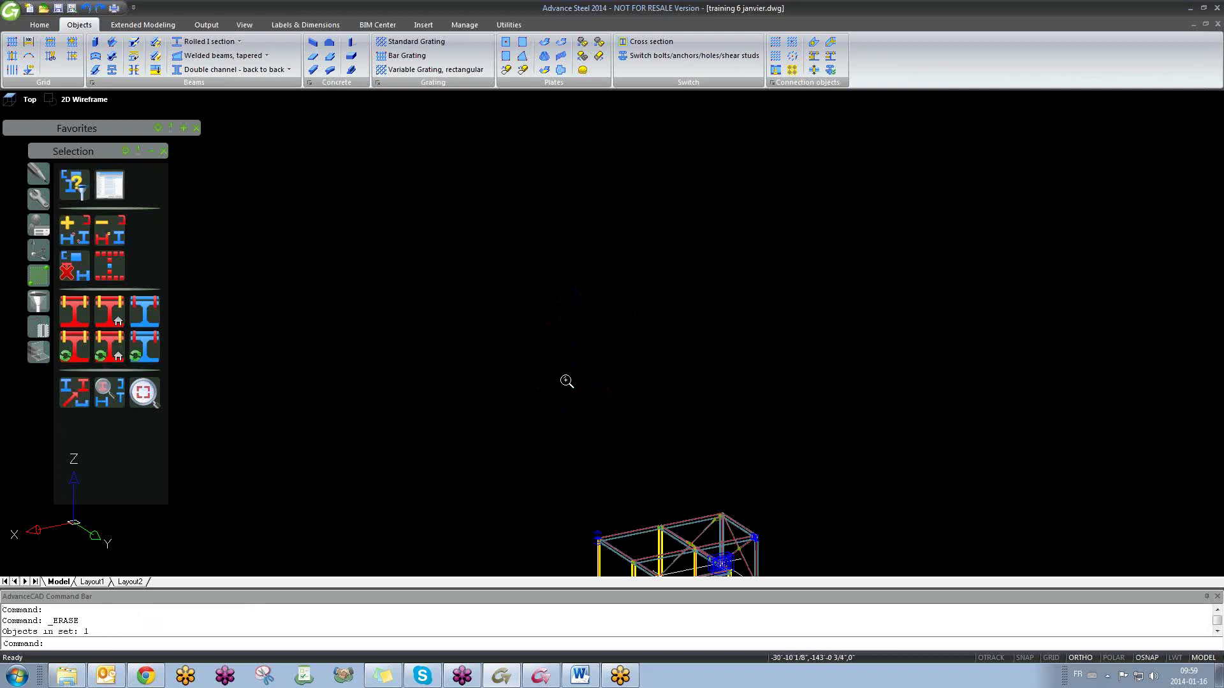
scroll(585, 501, up, 6)
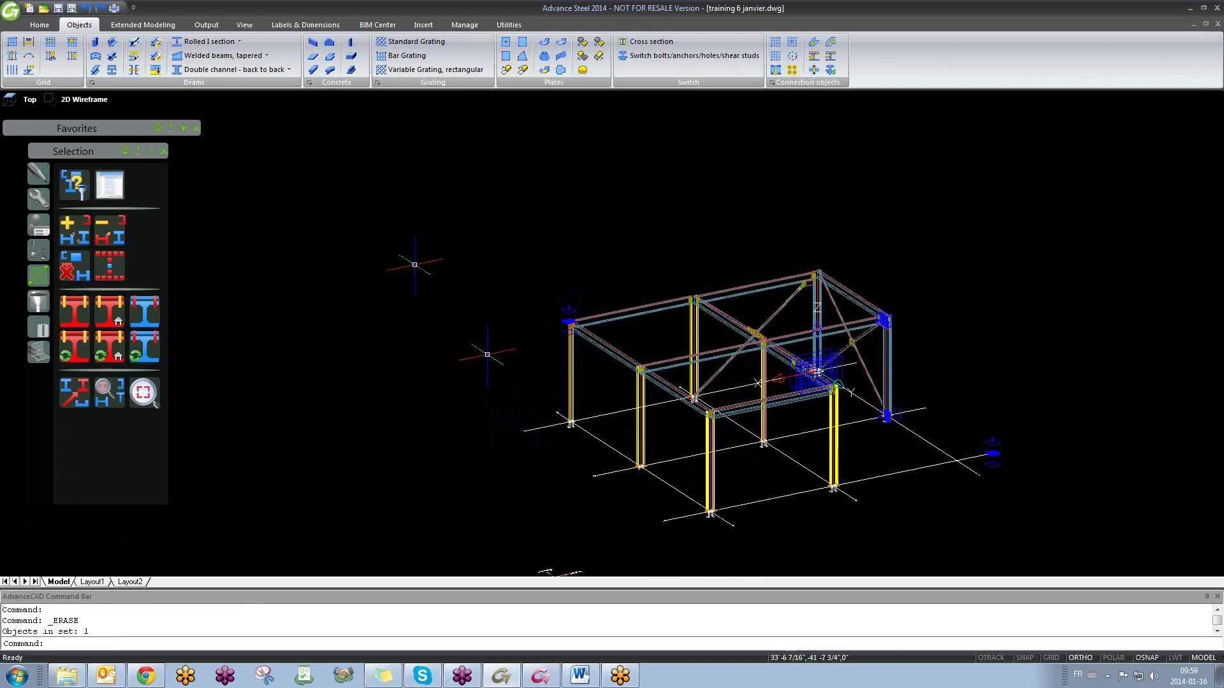
Step: Browse the quick documents to the user Elevation drawing styles and preview the Intersection V - F8R0 anchor plan style
click(206, 24)
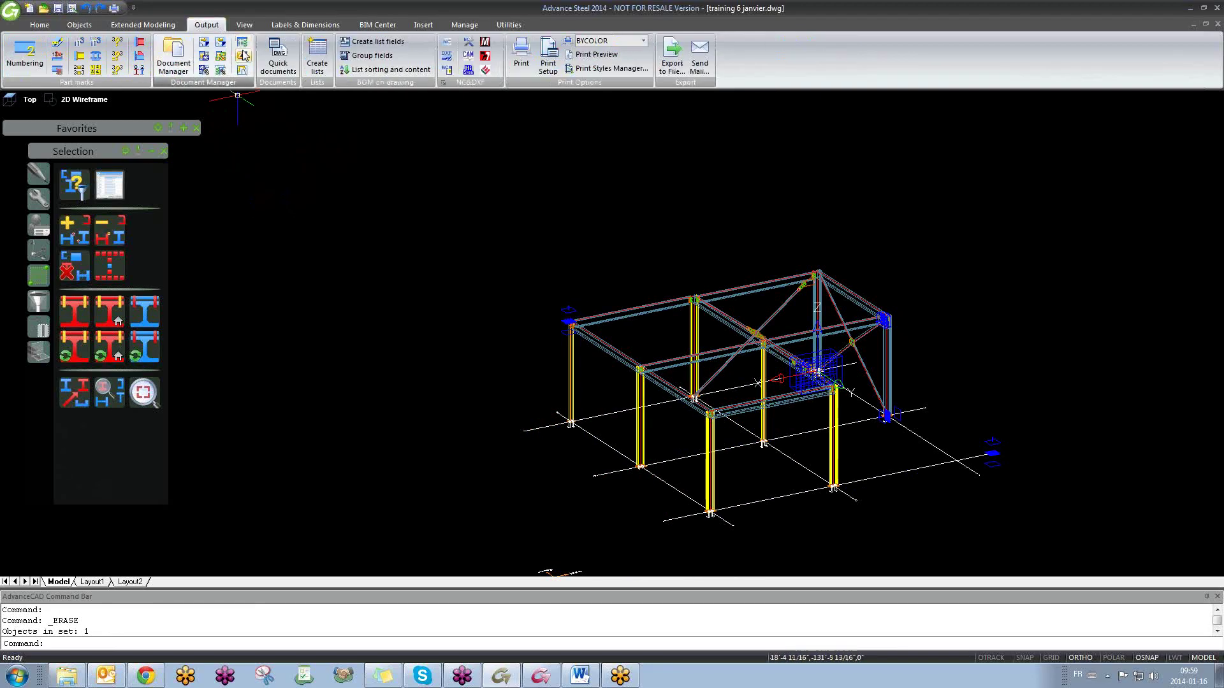
click(277, 67)
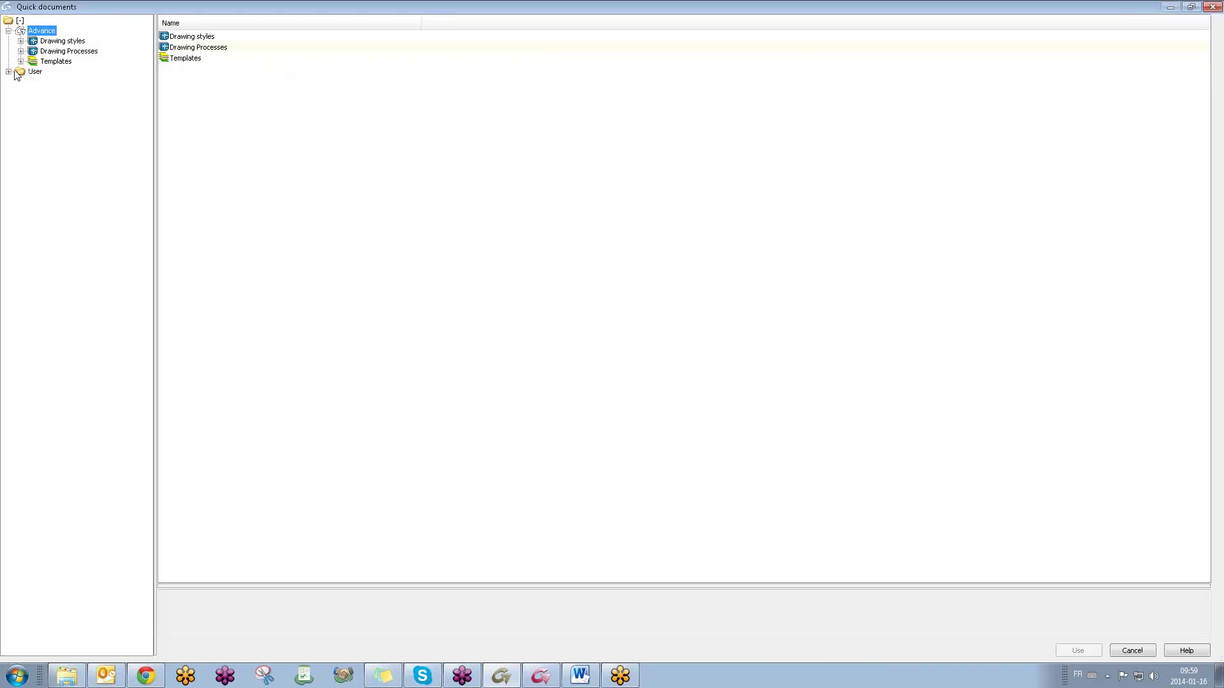
click(9, 71)
click(21, 82)
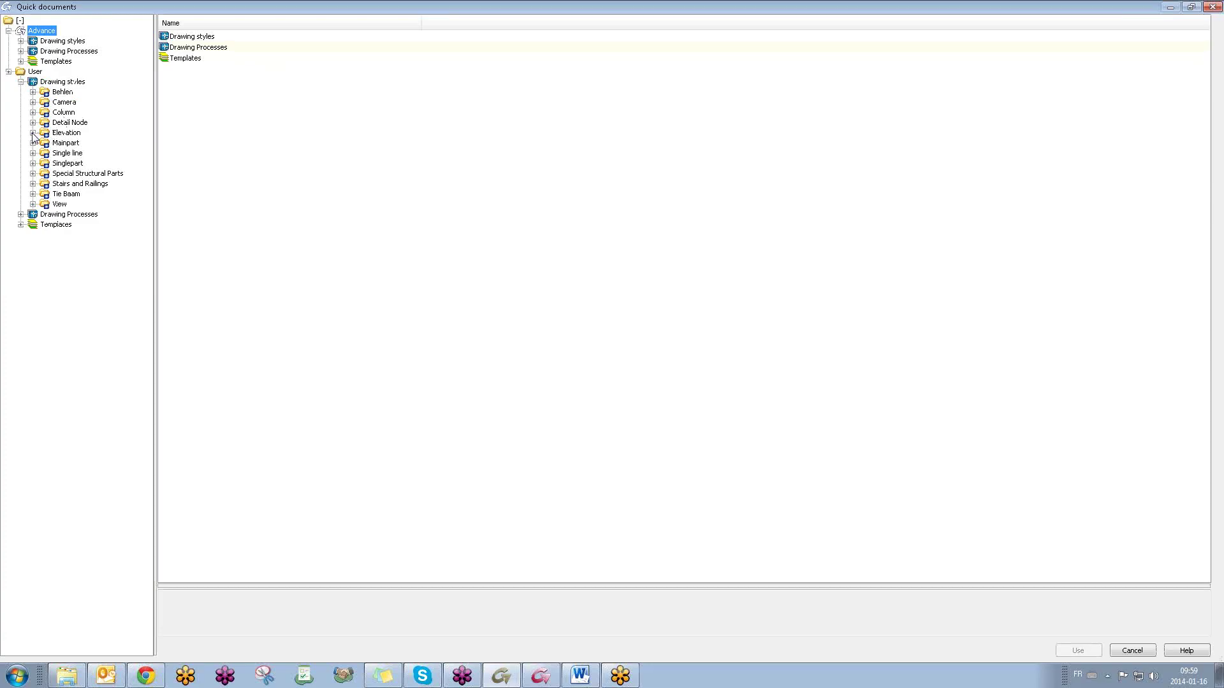
click(33, 133)
click(87, 143)
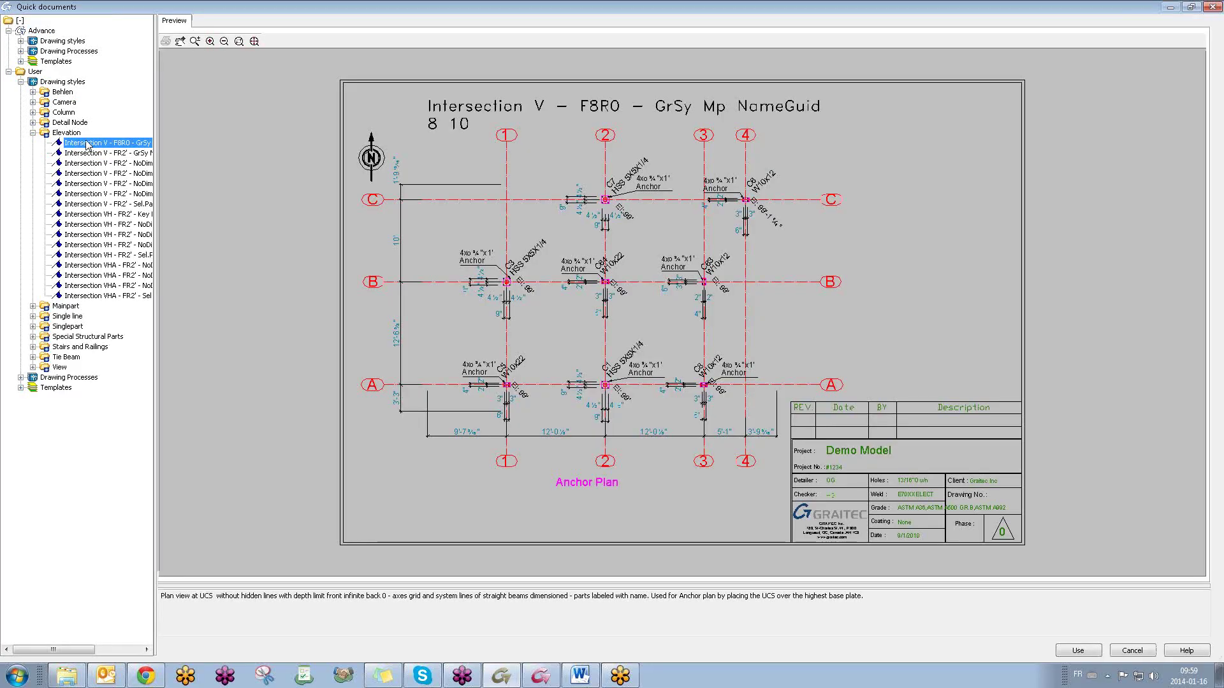
Step: Preview the Intersection V - FR2' - NoDim elevation style and dismiss the meeting reminder
key(Down)
key(Down)
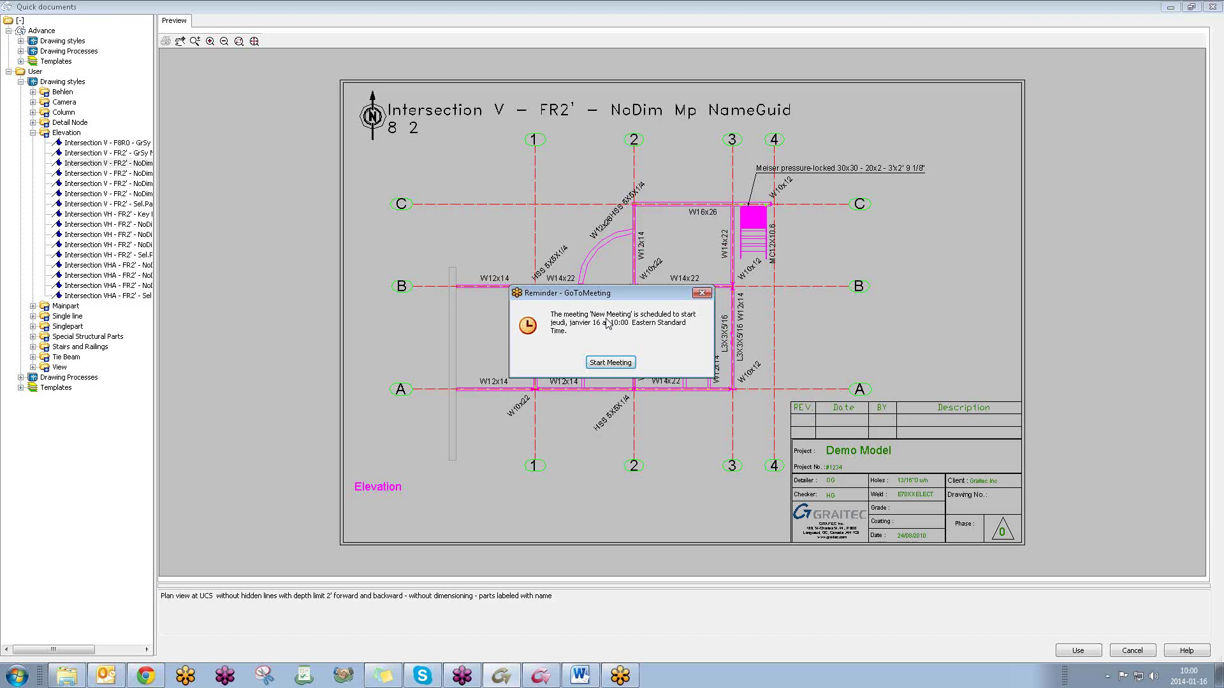
click(702, 293)
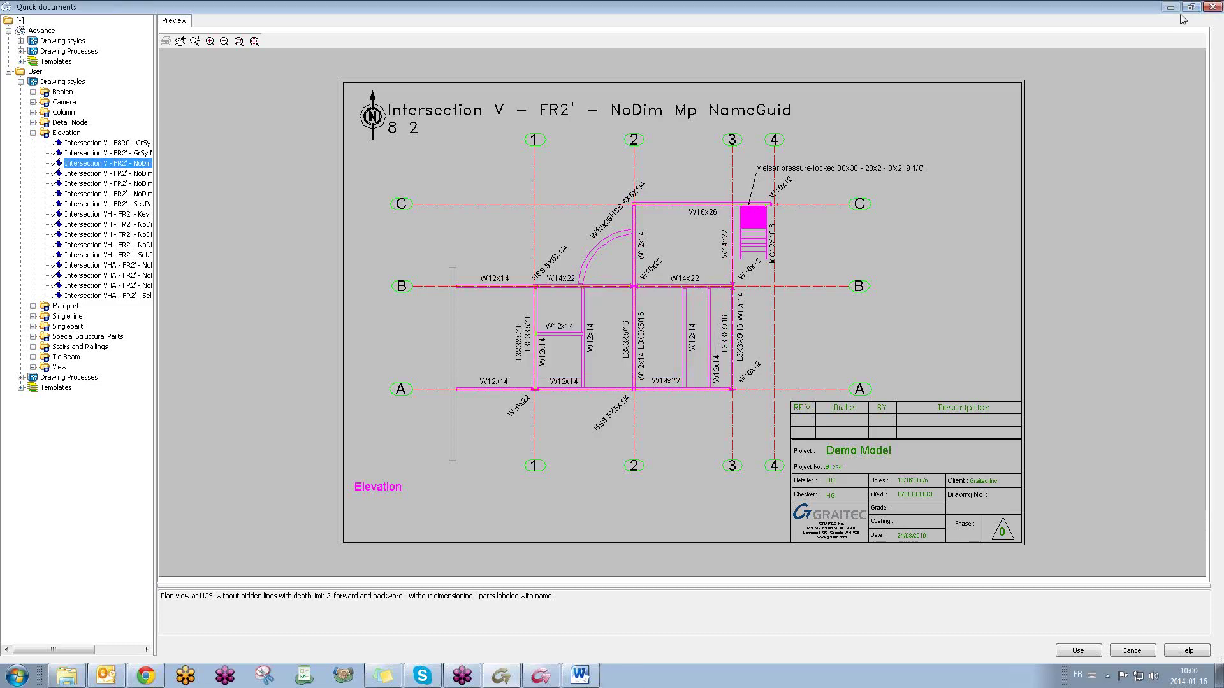
Step: Close the quick documents, move the collapsed Selection palette out of the way, and expand the connection Favorites
click(1212, 6)
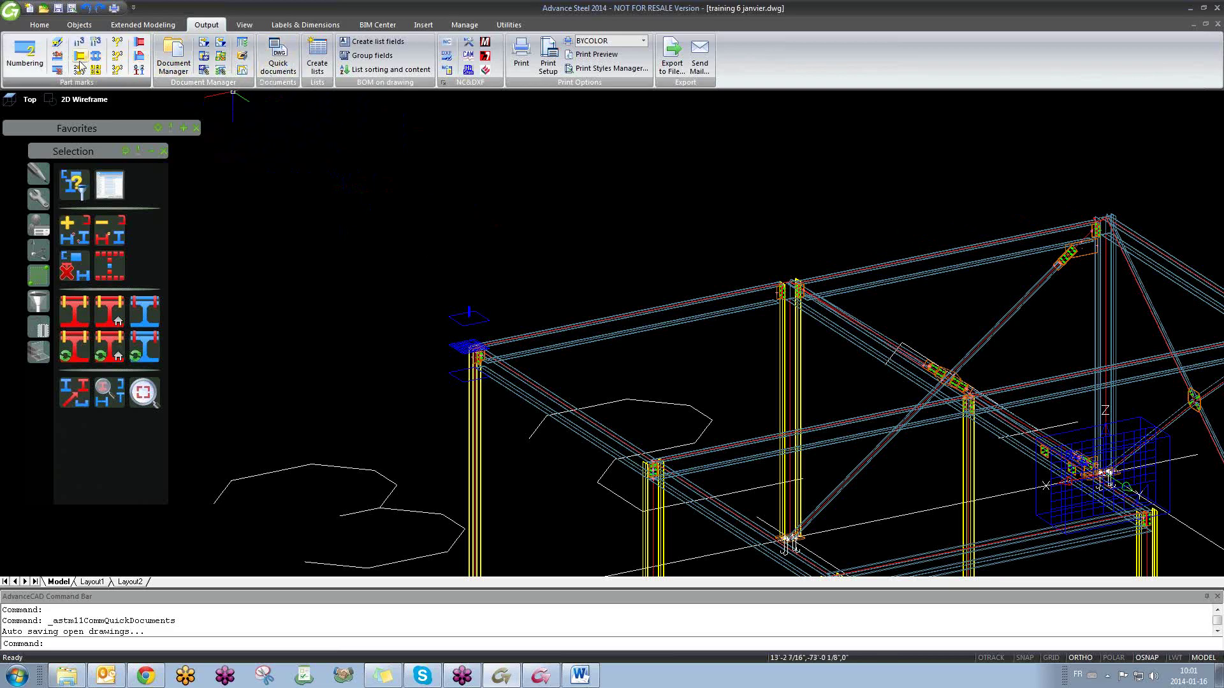
click(149, 153)
drag(98, 148, 115, 105)
click(183, 128)
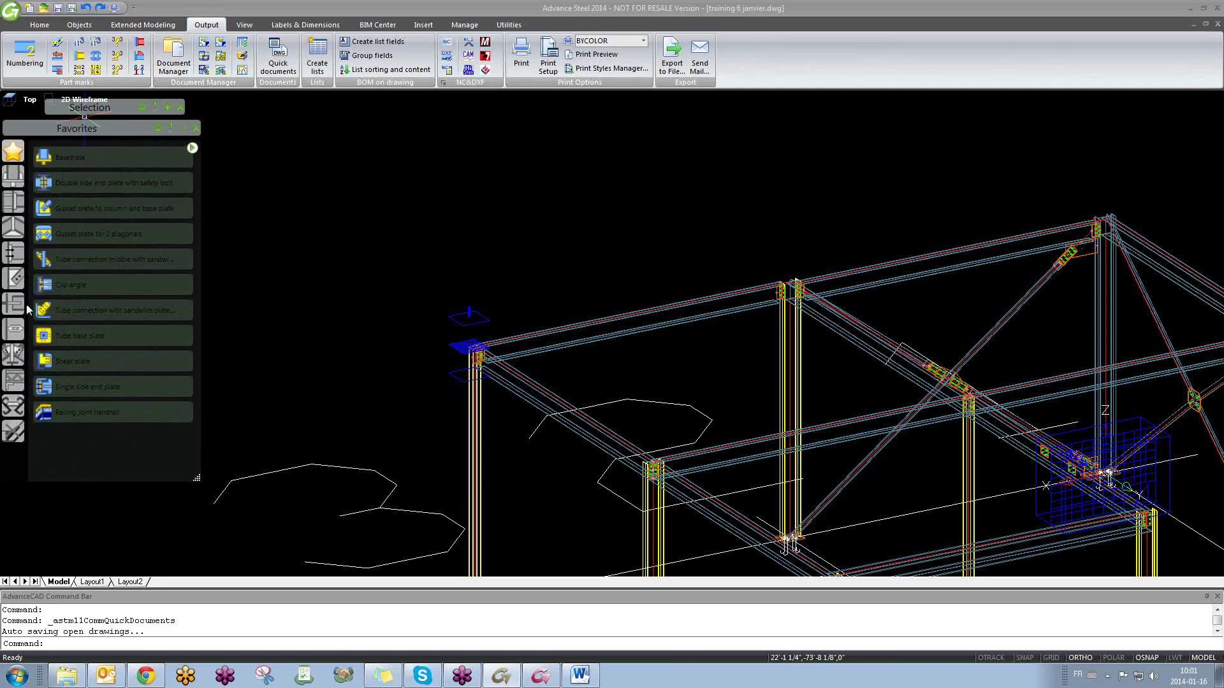
Step: Browse the Old - Not updated anymore and Fabricator specific macros connection categories, showing an enlarged preview with descriptions
click(13, 432)
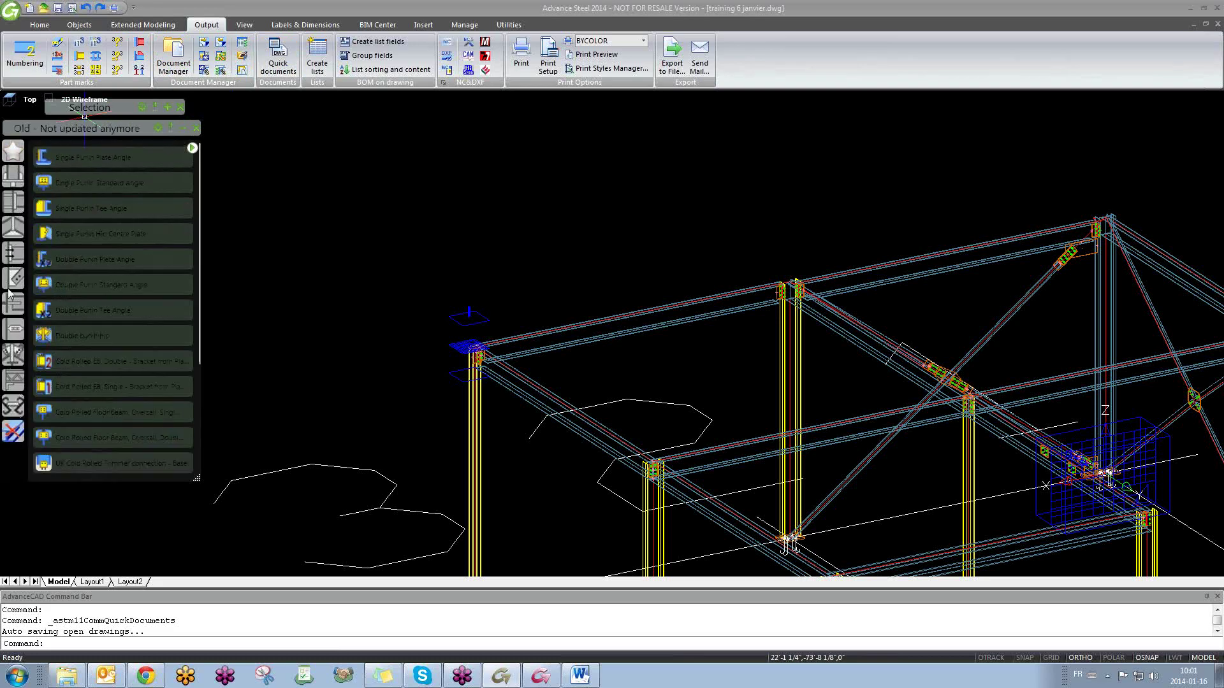
click(13, 406)
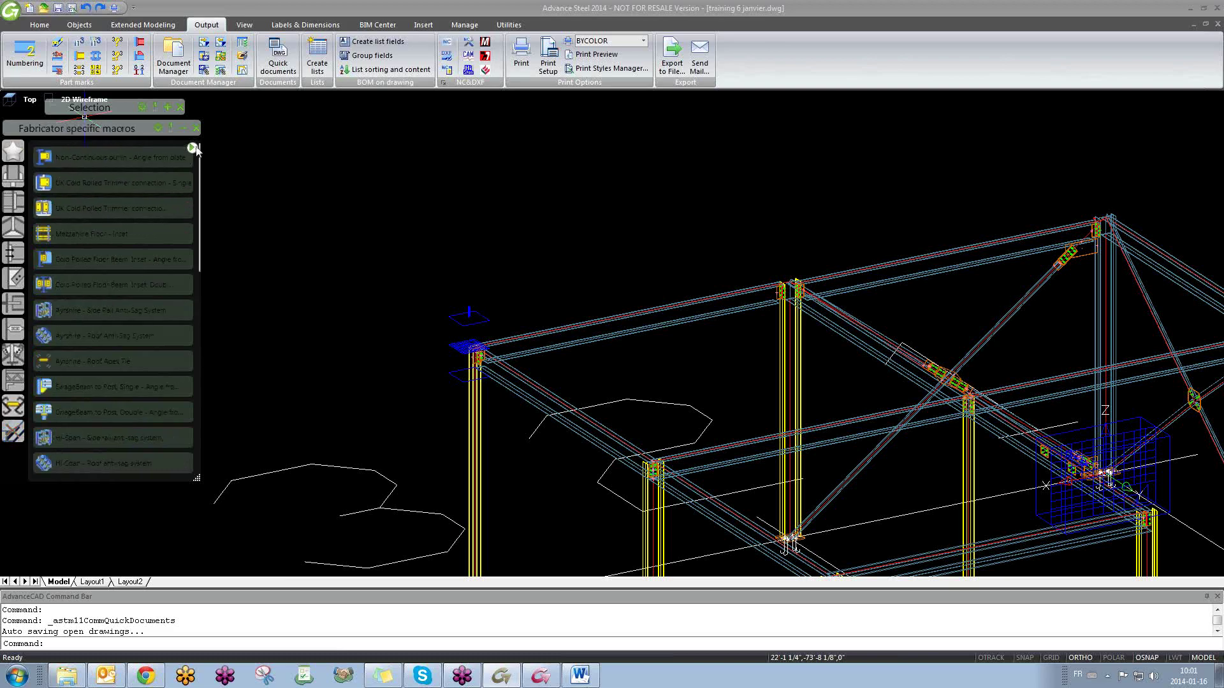
mouse_move(135, 154)
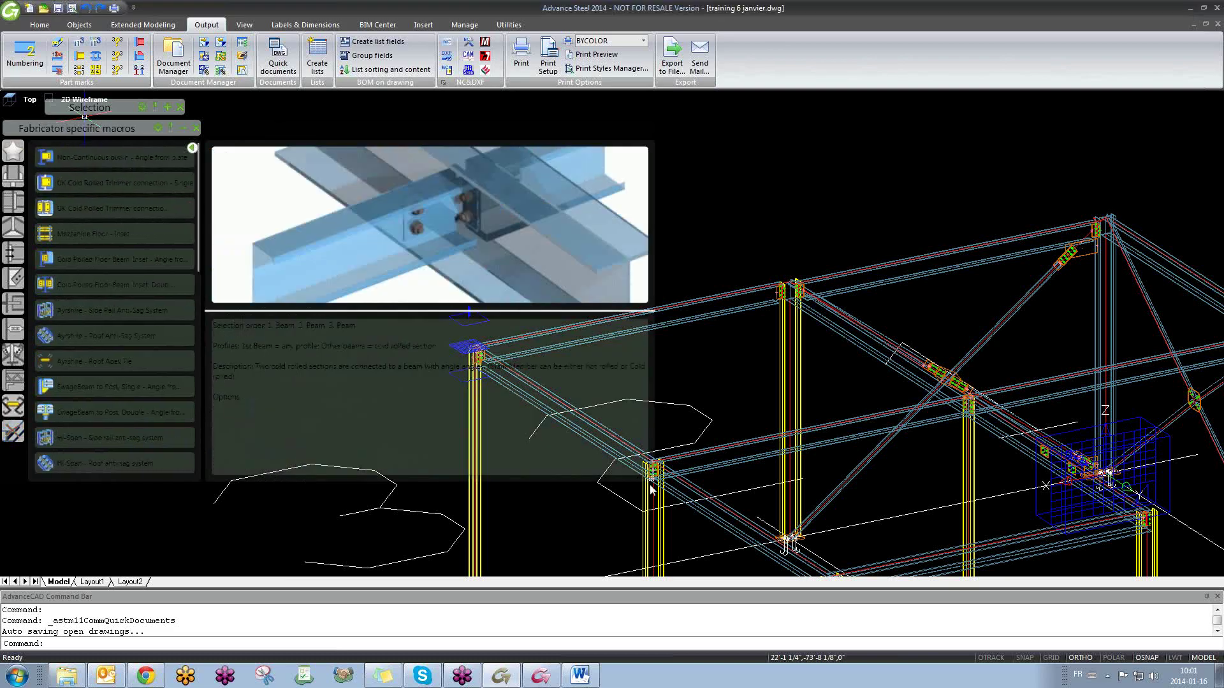
drag(649, 478, 665, 627)
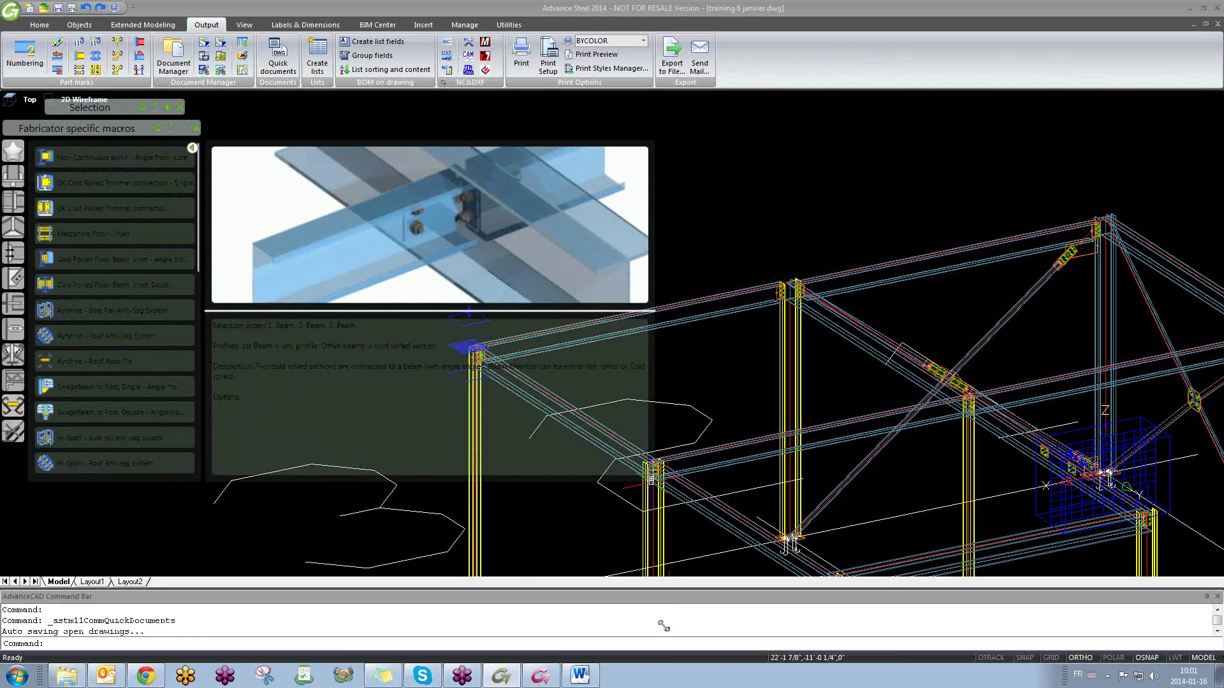
scroll(733, 496, down, 8)
middle_drag(738, 499, 951, 486)
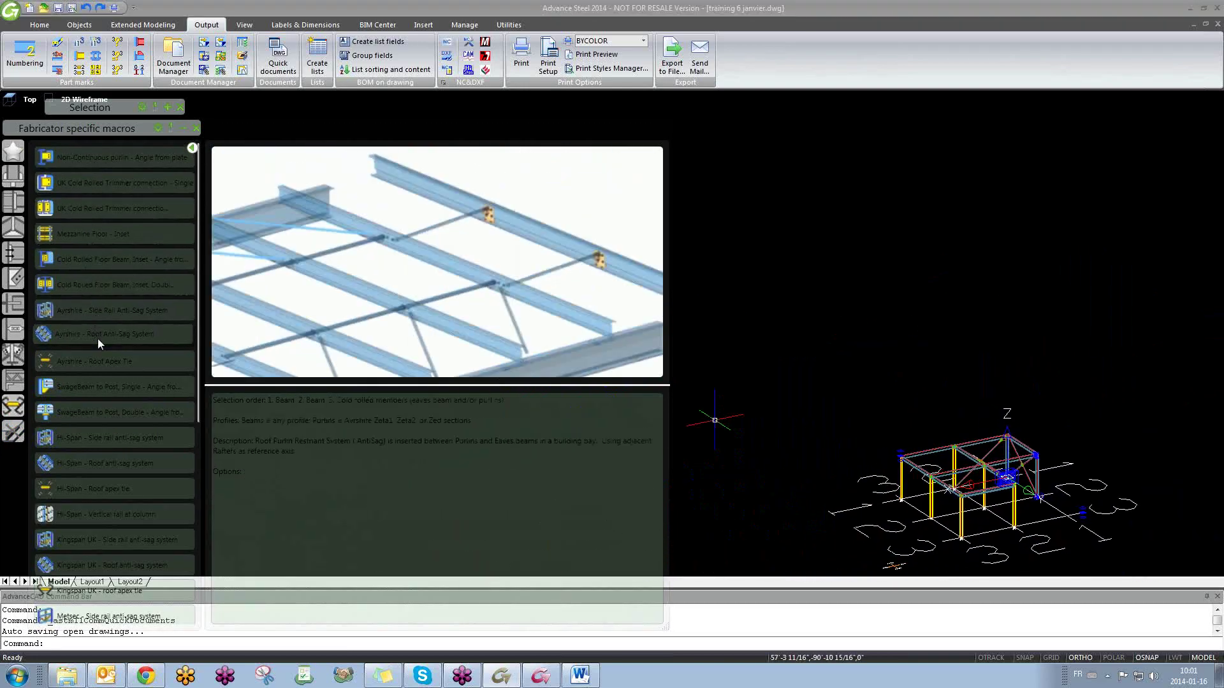
scroll(129, 496, down, 4)
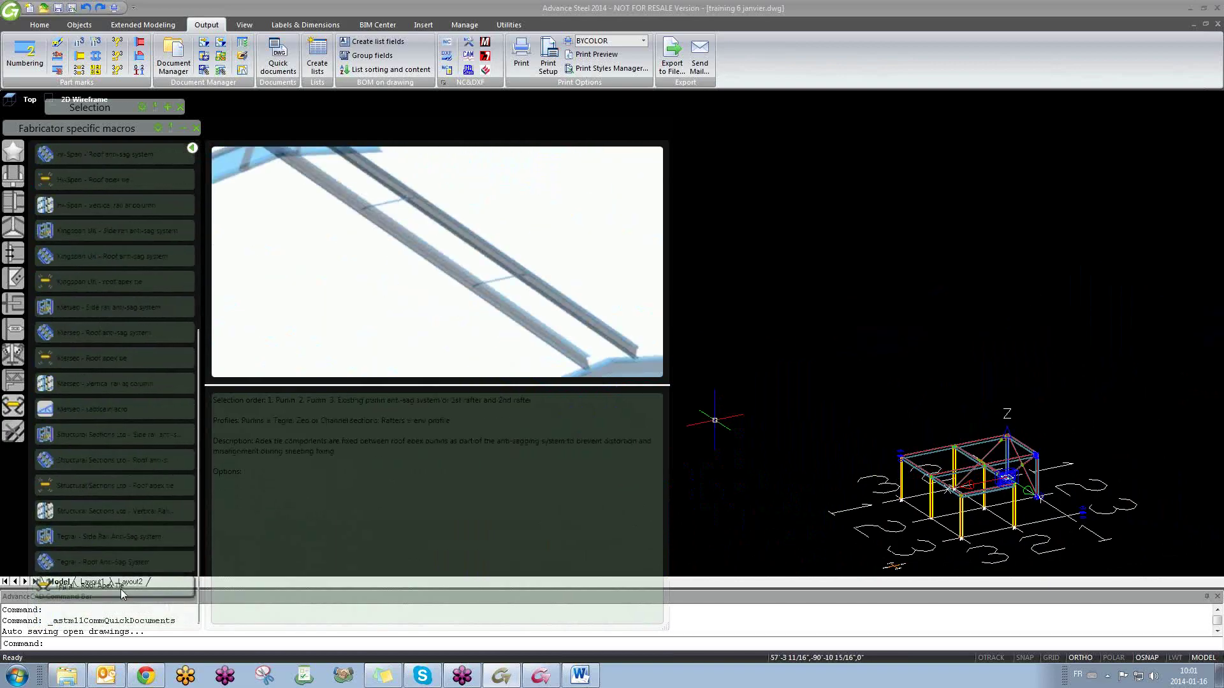
Step: Look through the Miscellaneous connections and the labels and dimensions tools, and collapse the connection palette
click(13, 381)
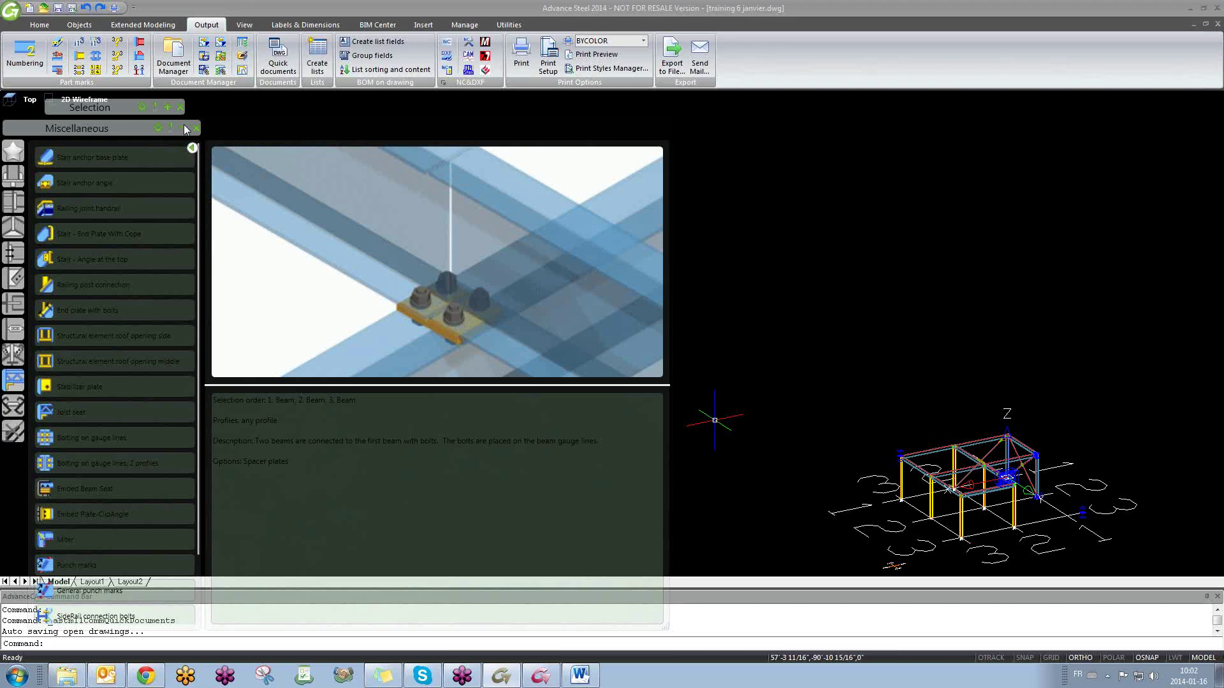
click(184, 127)
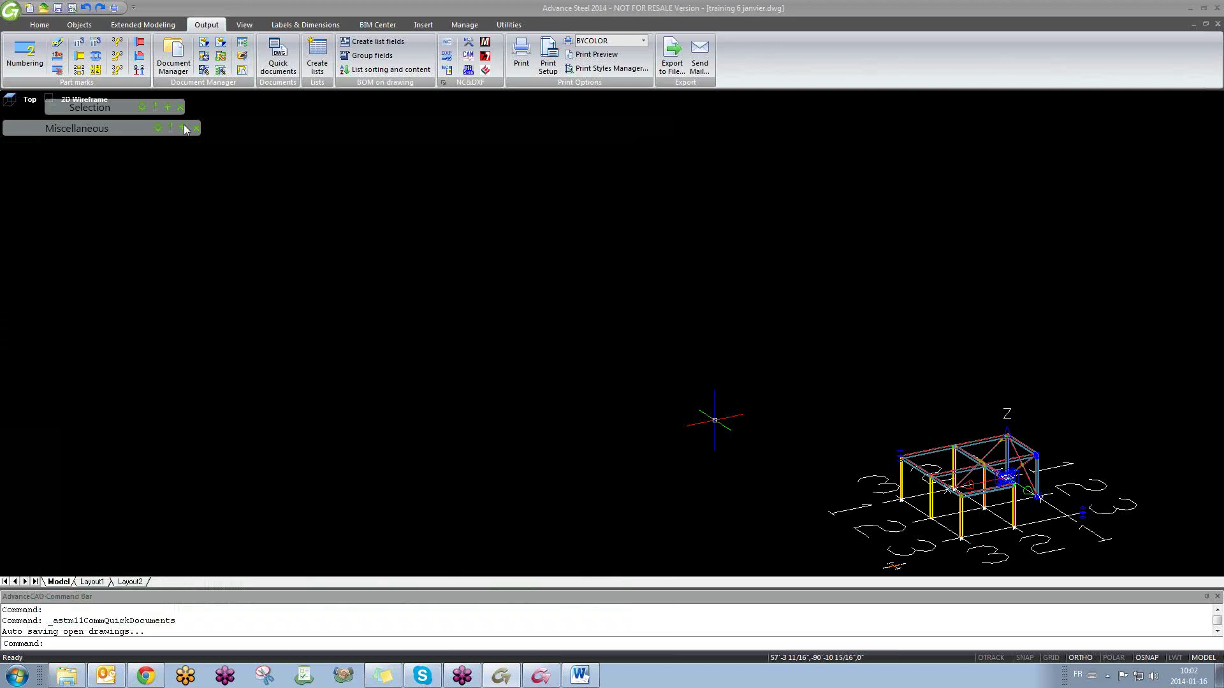
click(182, 127)
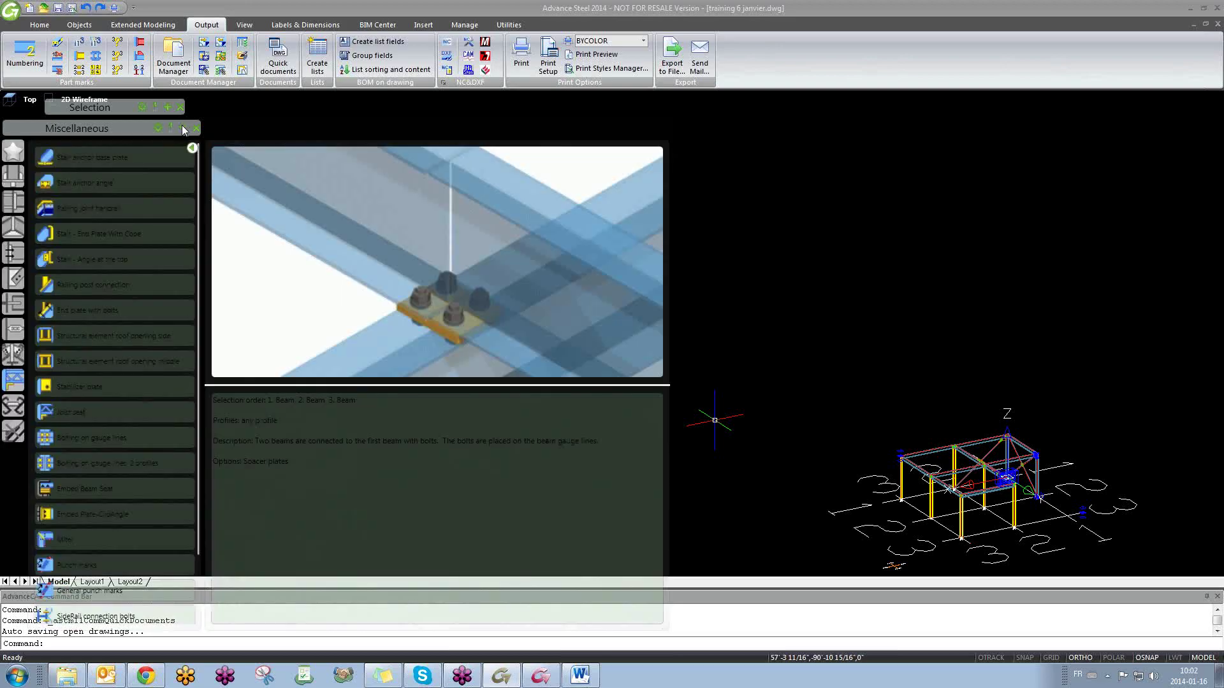
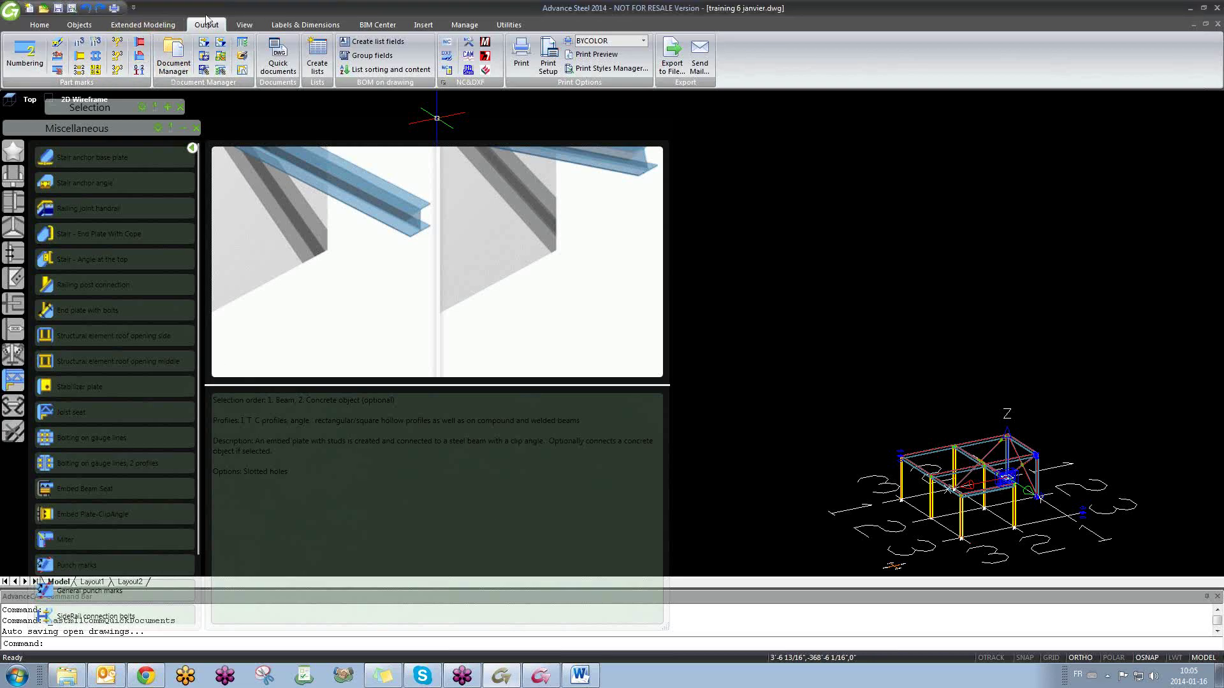
click(285, 26)
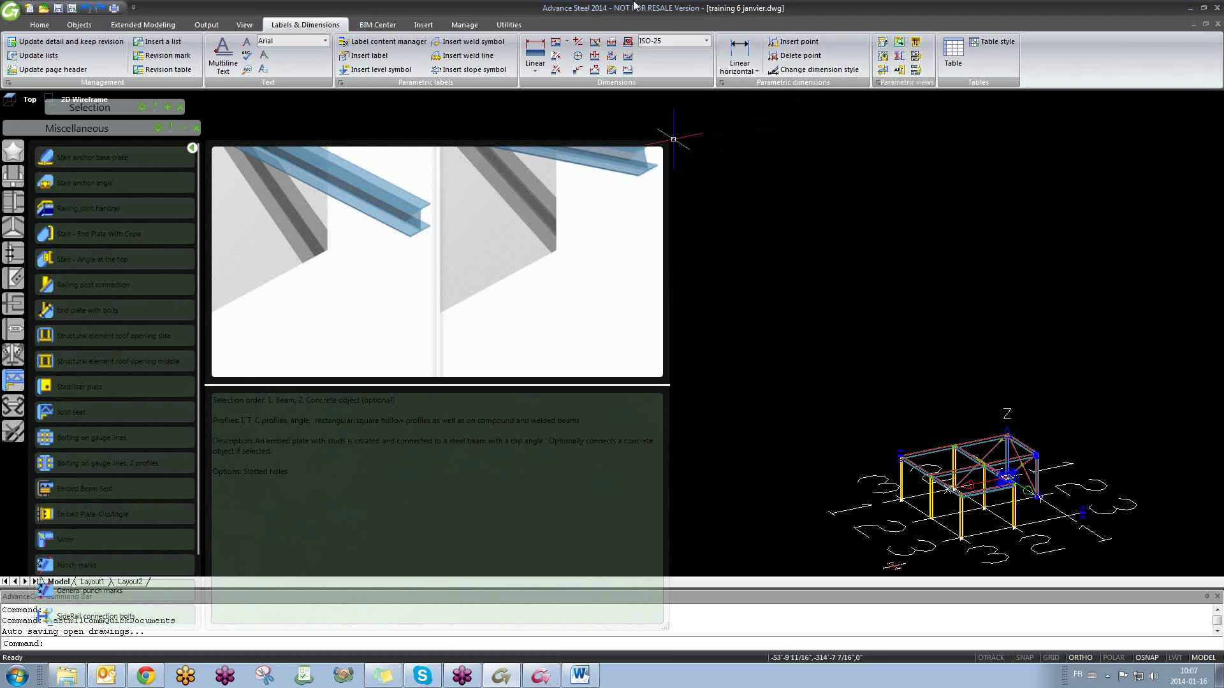
click(185, 129)
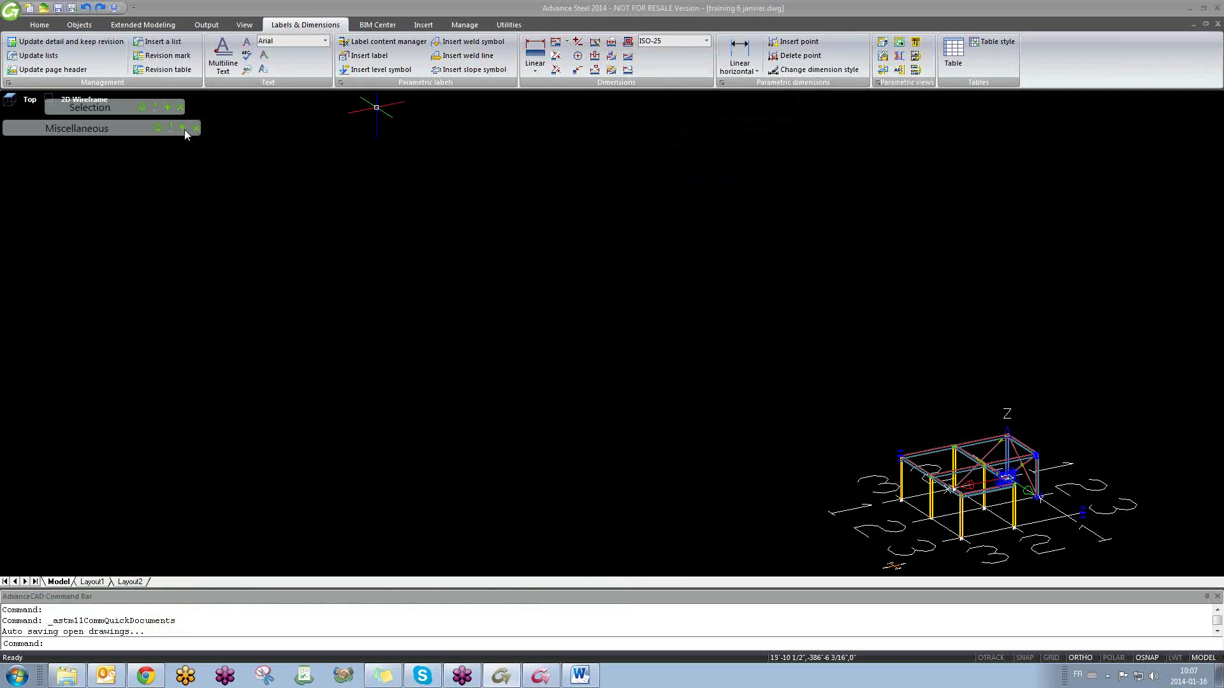
click(306, 151)
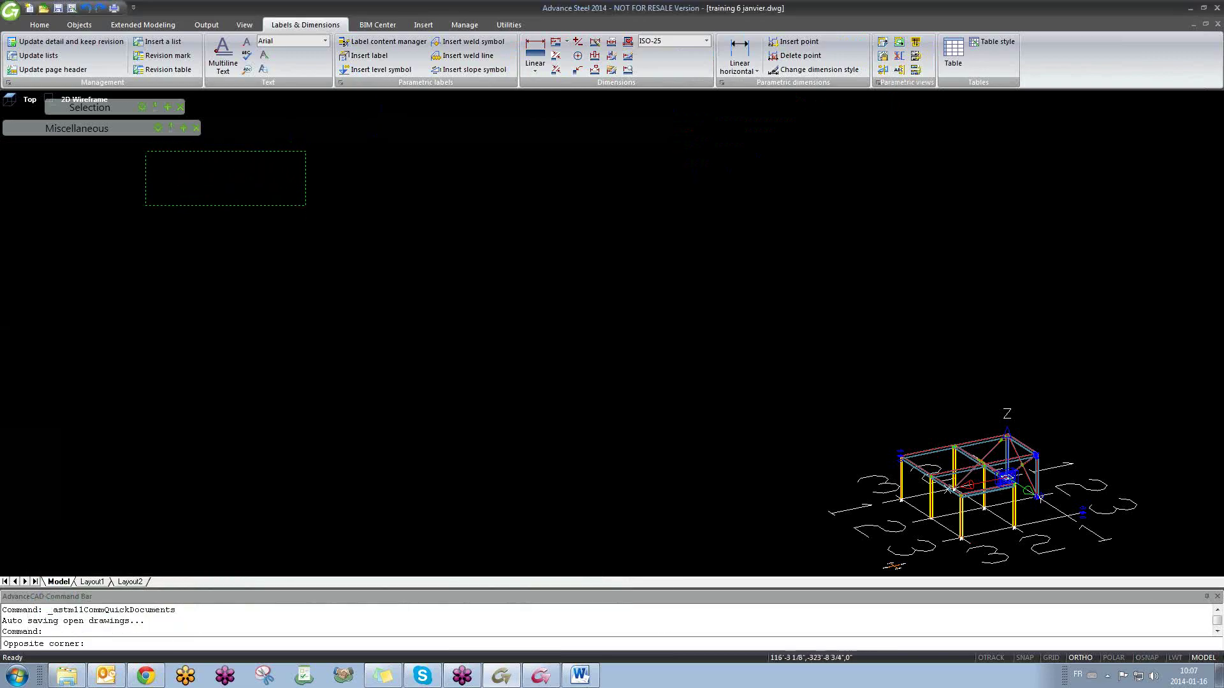
click(145, 207)
click(21, 148)
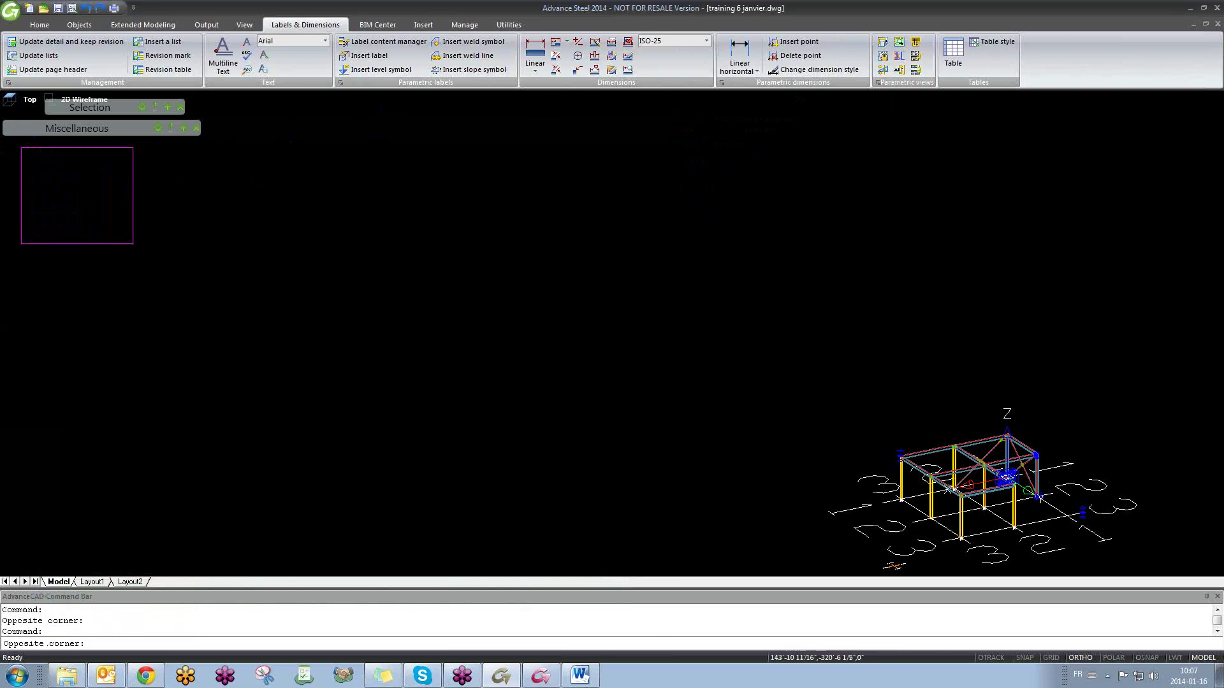
click(168, 262)
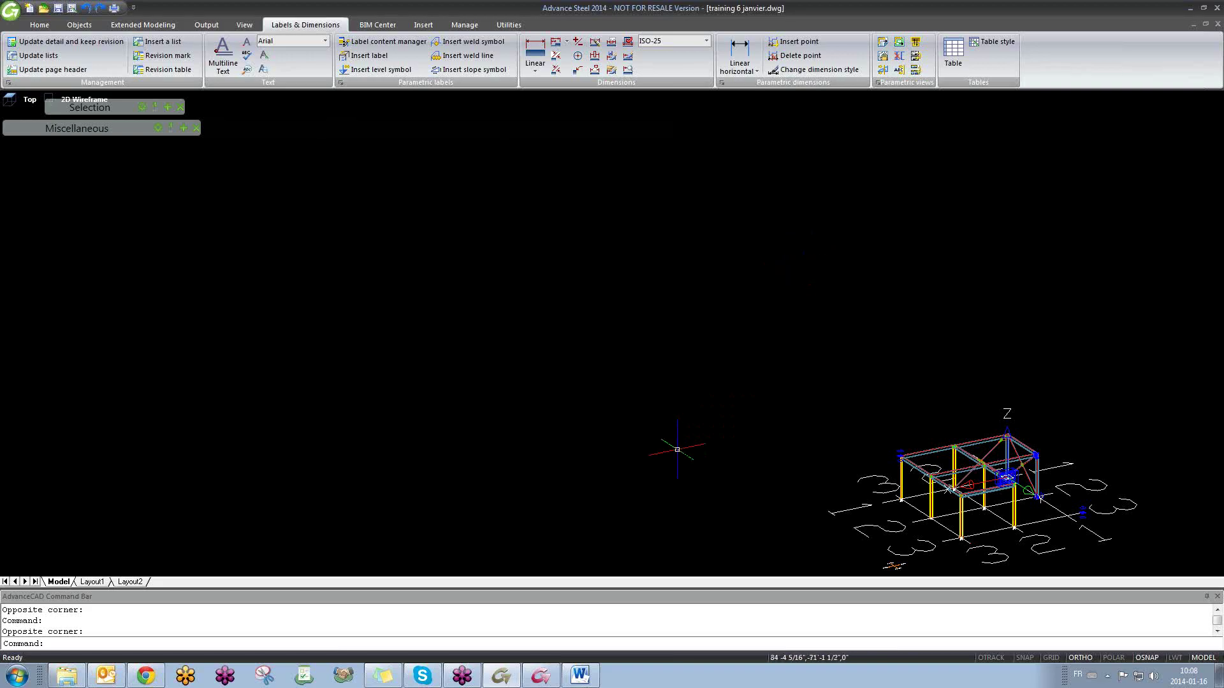
click(663, 309)
click(565, 403)
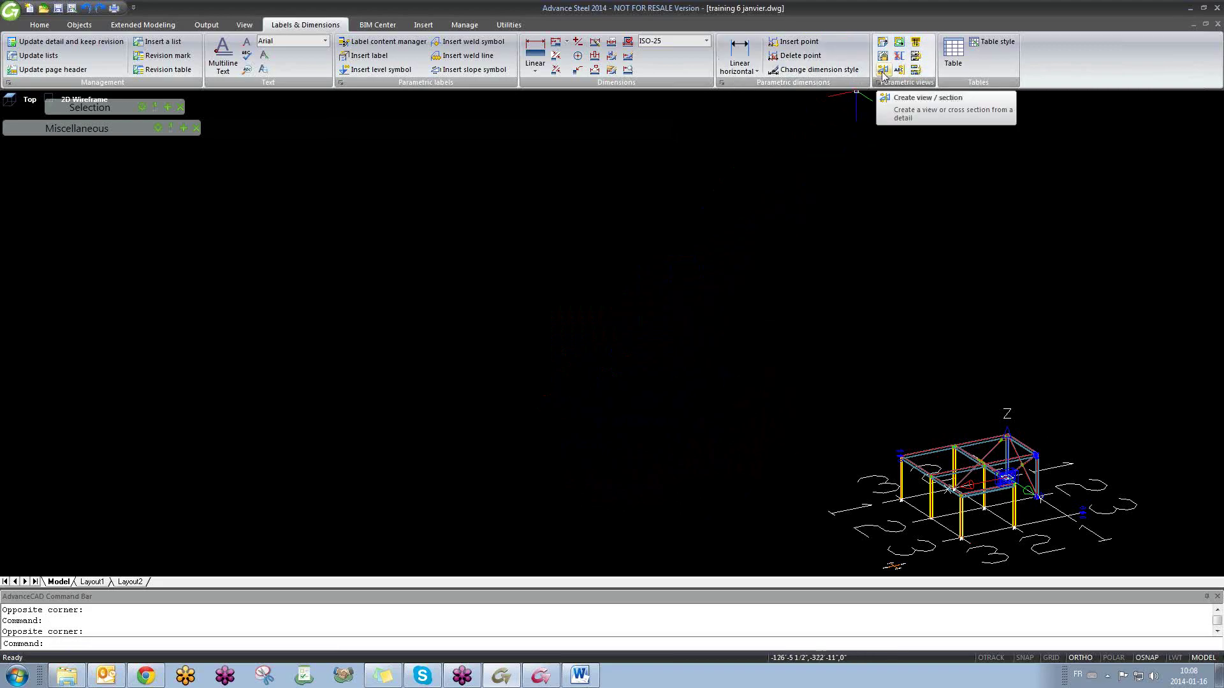
Step: Examine the blue camera at the top of the frame's corner column, selecting it to show its grips and deselecting it
middle_drag(954, 464, 689, 405)
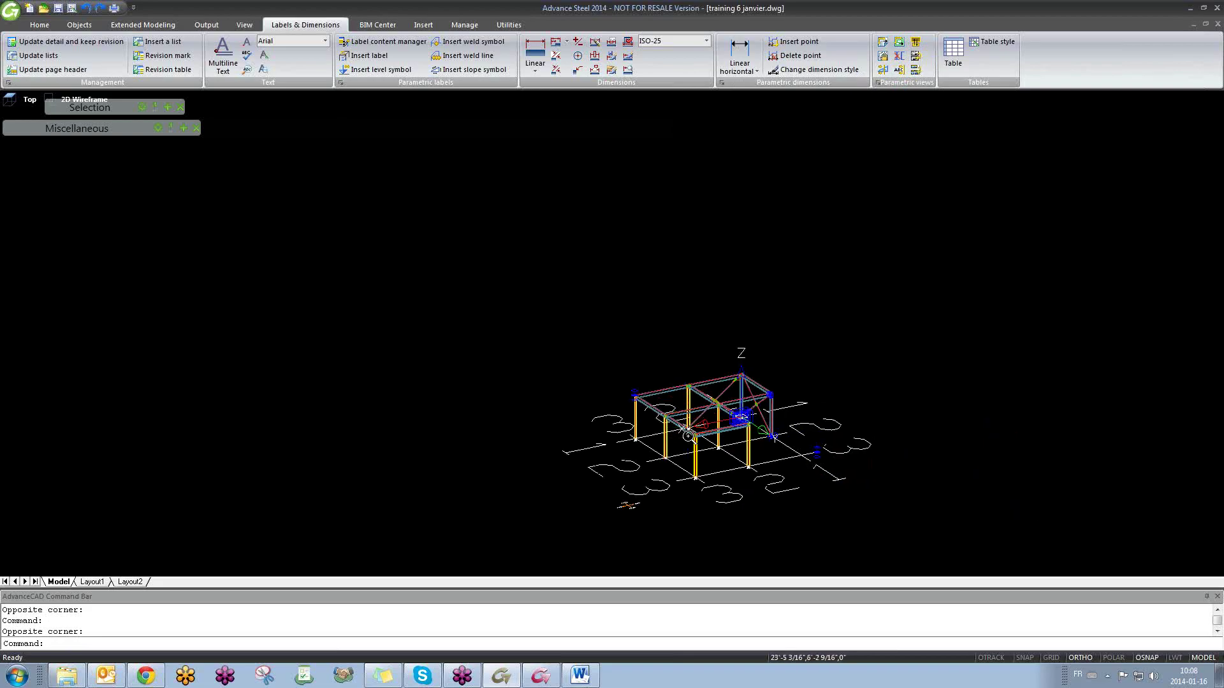
scroll(690, 437, up, 4)
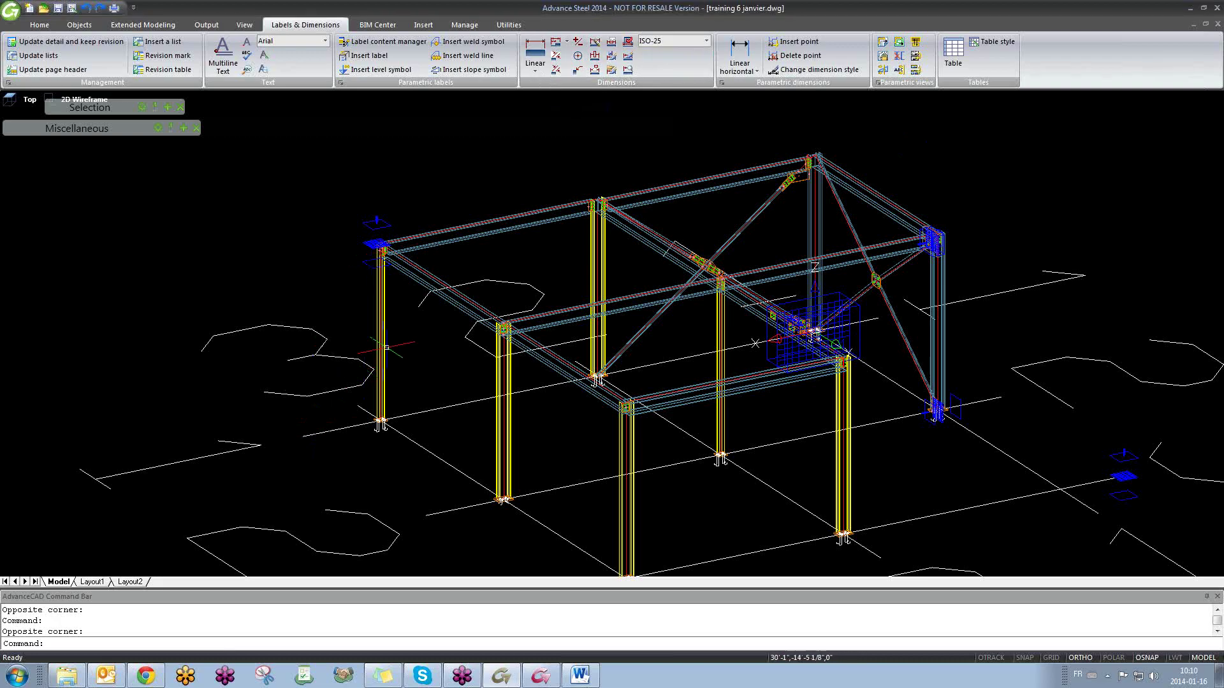
scroll(369, 204, up, 5)
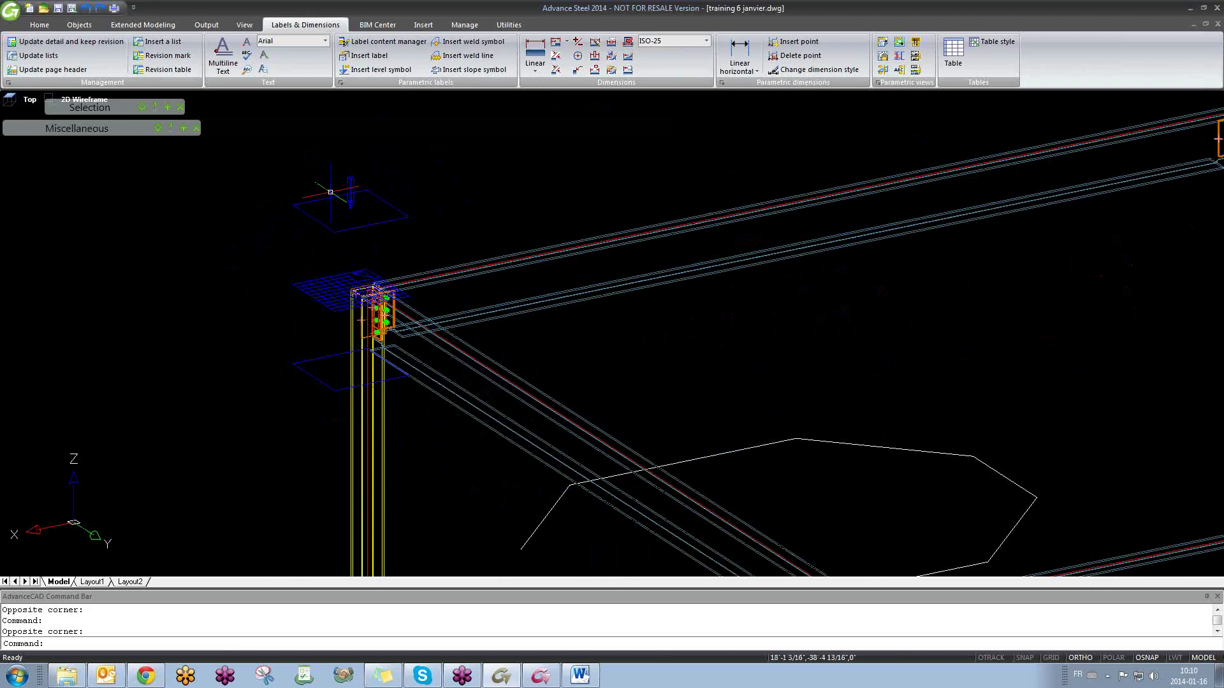
scroll(338, 297, down, 5)
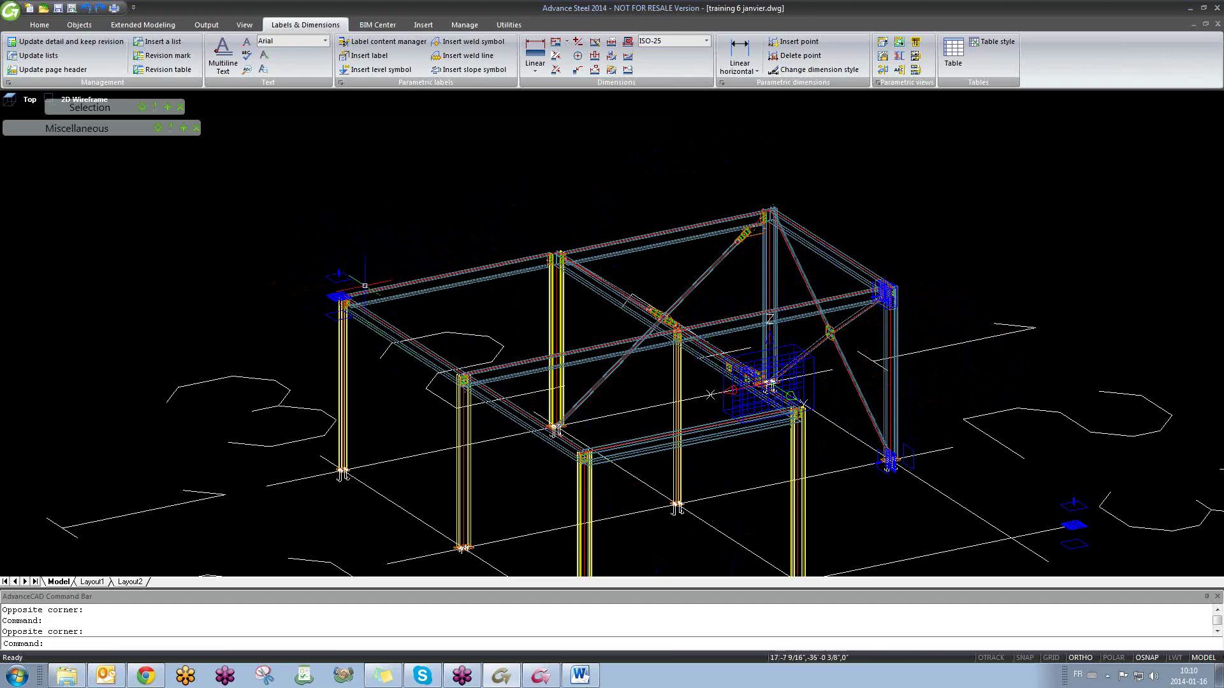
scroll(339, 283, up, 5)
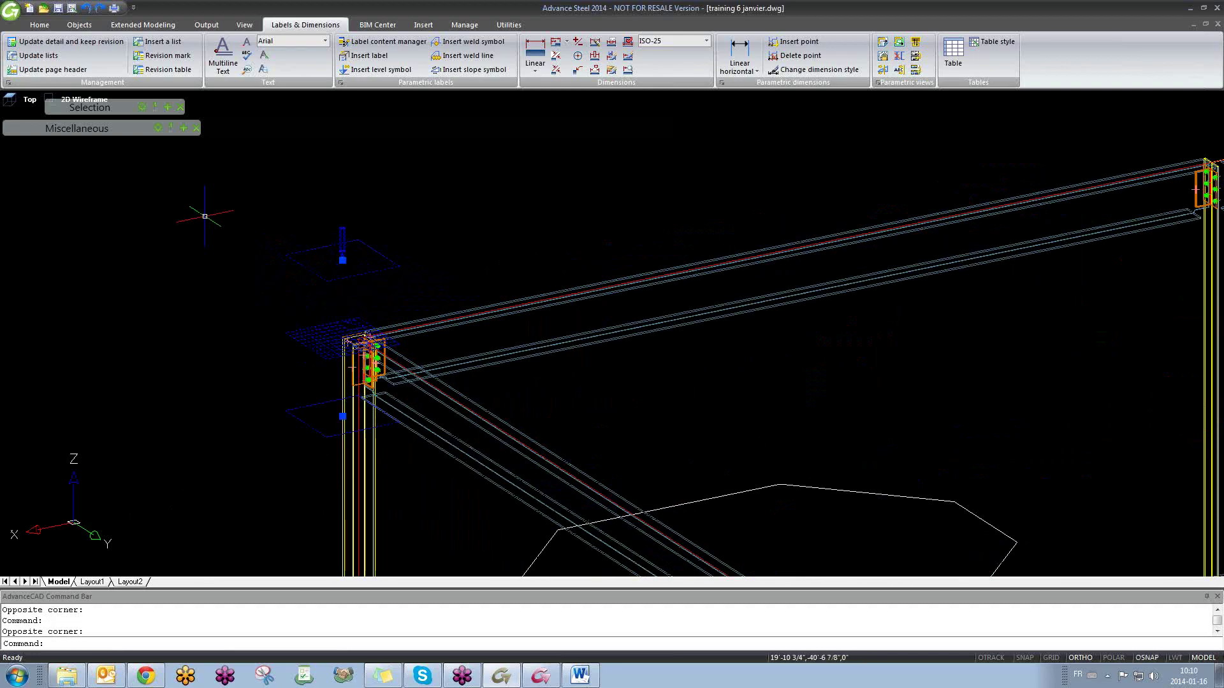
key(Escape)
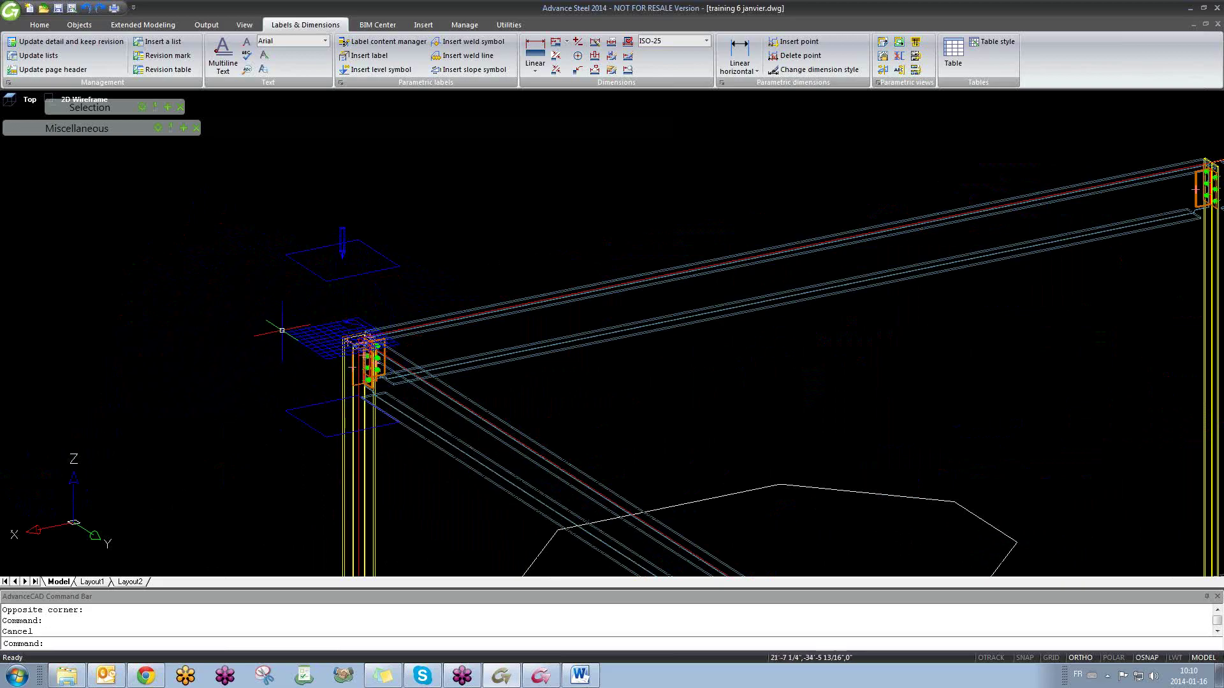
click(345, 321)
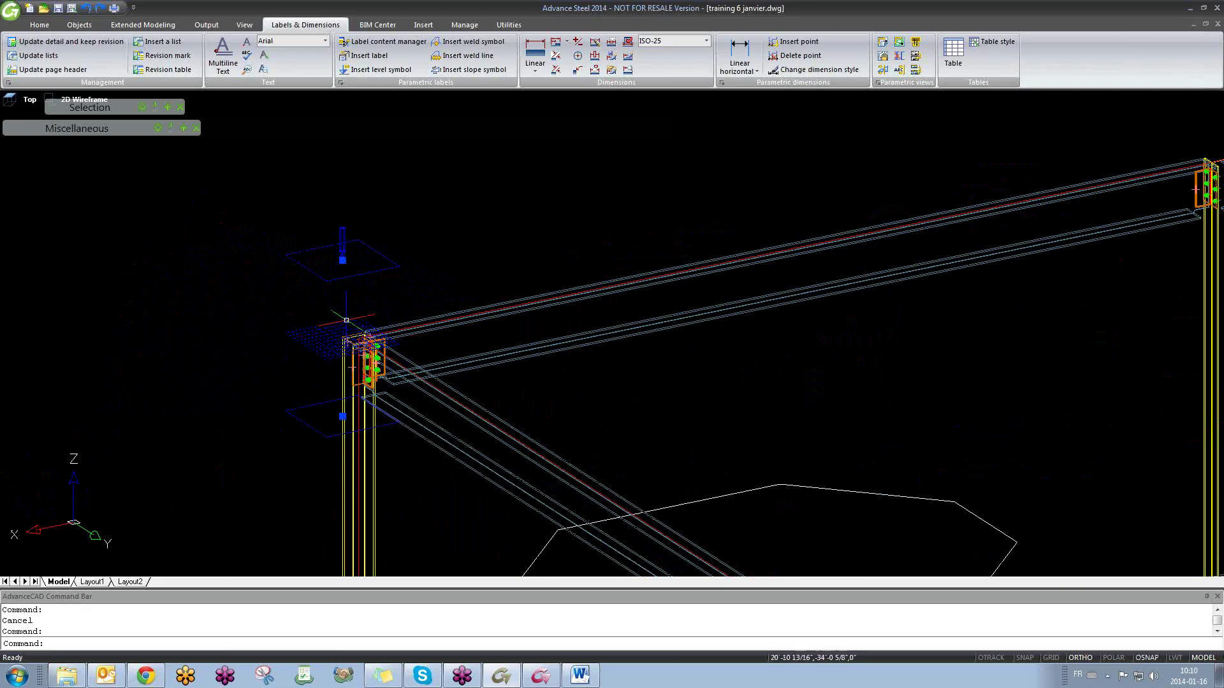
key(Escape)
Step: Examine how the camera's depth planes enclose the corner column's beam connections, both close up and within the whole frame
scroll(293, 336, down, 3)
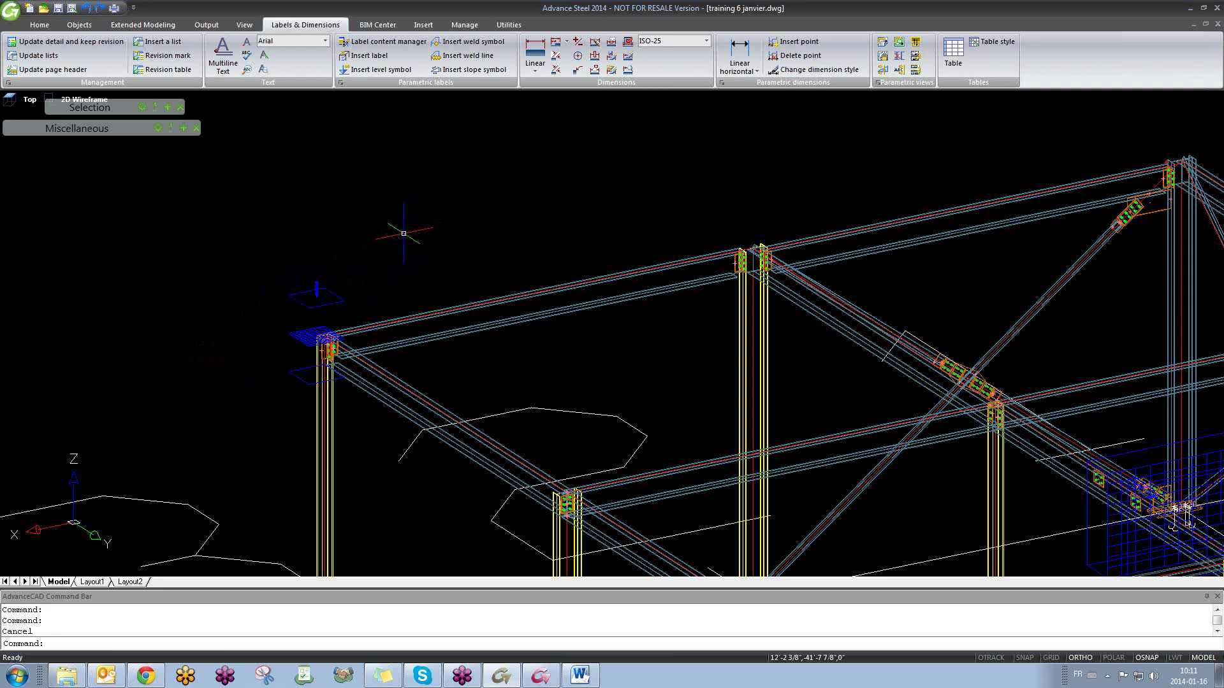
scroll(401, 309, up, 8)
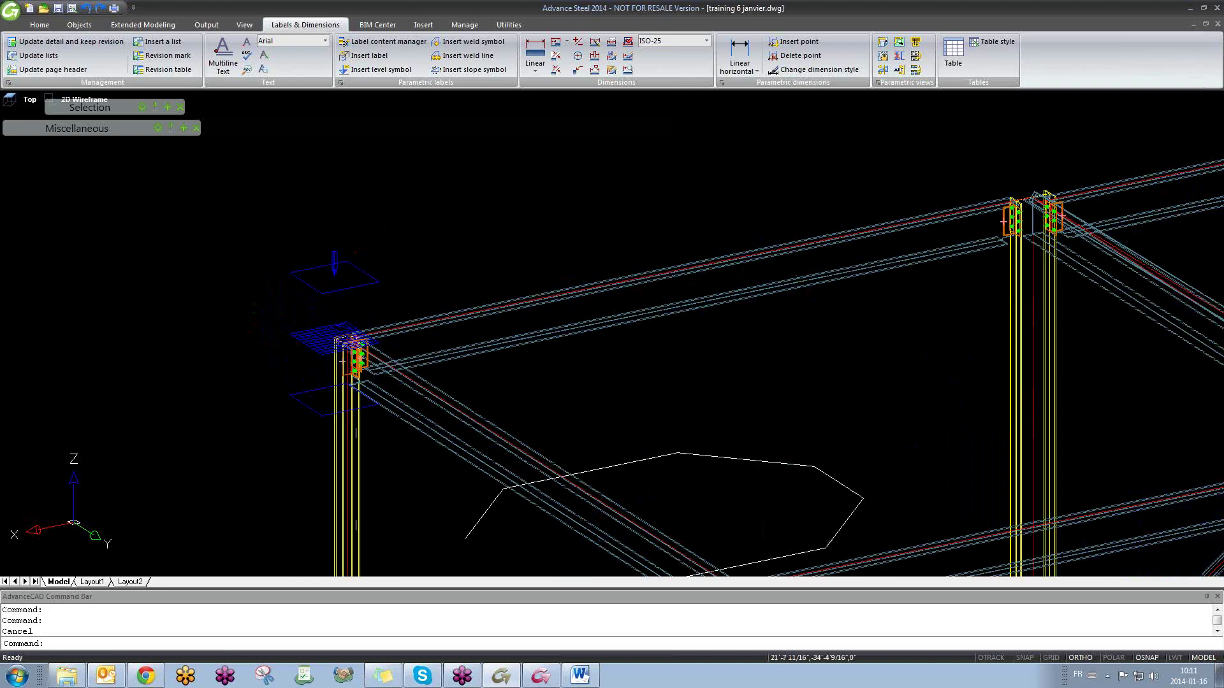
scroll(428, 312, down, 5)
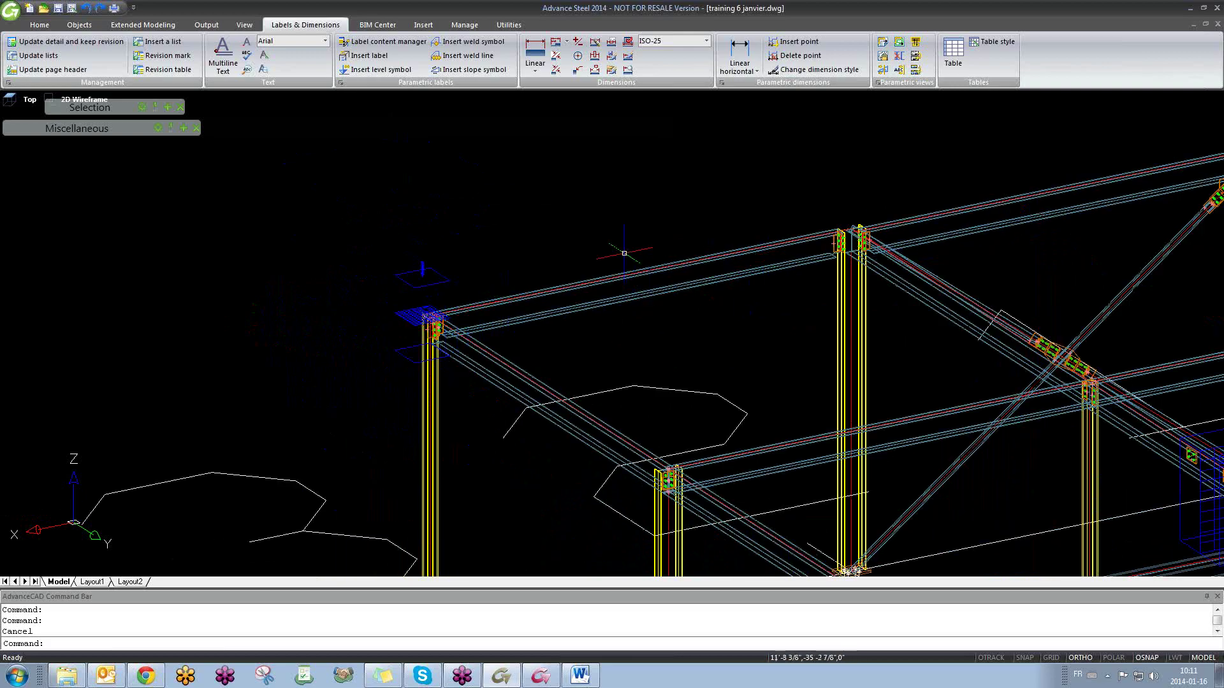
scroll(407, 319, up, 6)
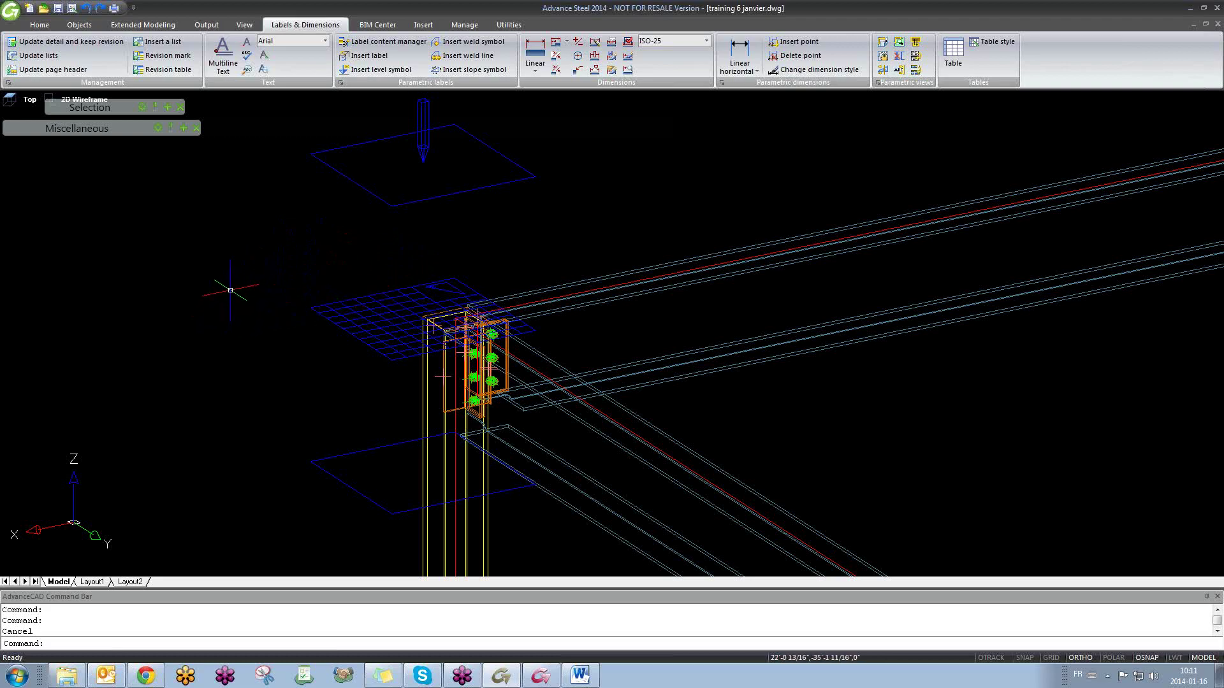
scroll(396, 247, down, 10)
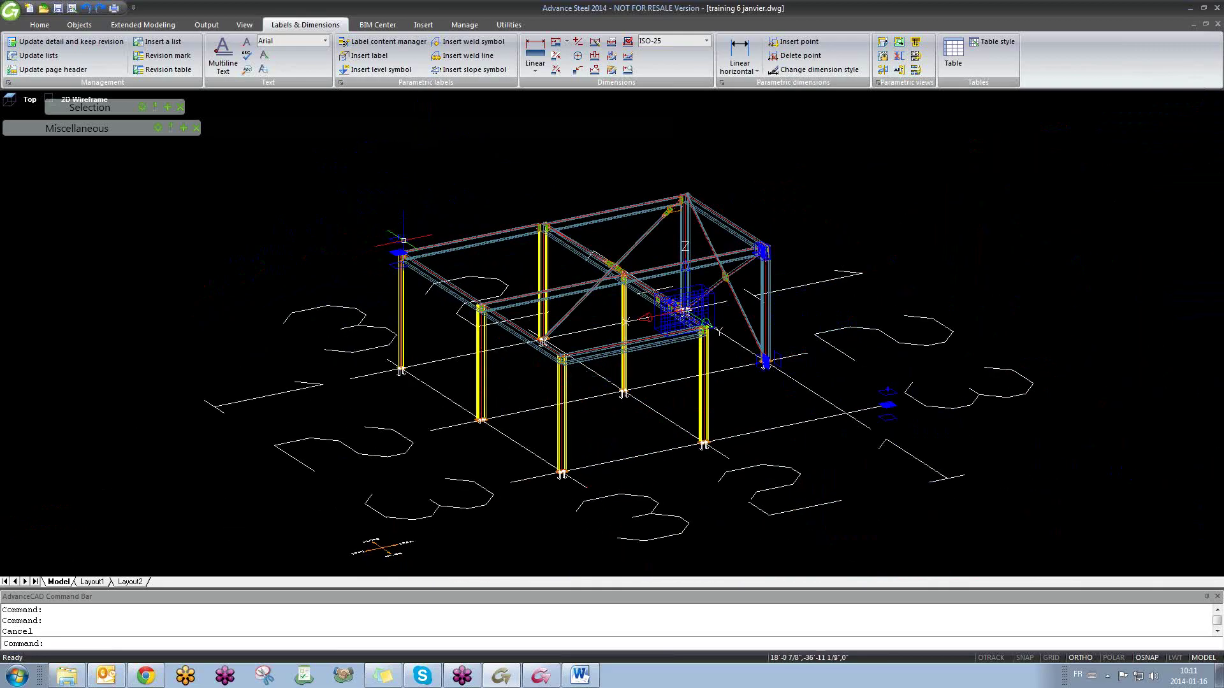
scroll(404, 241, up, 8)
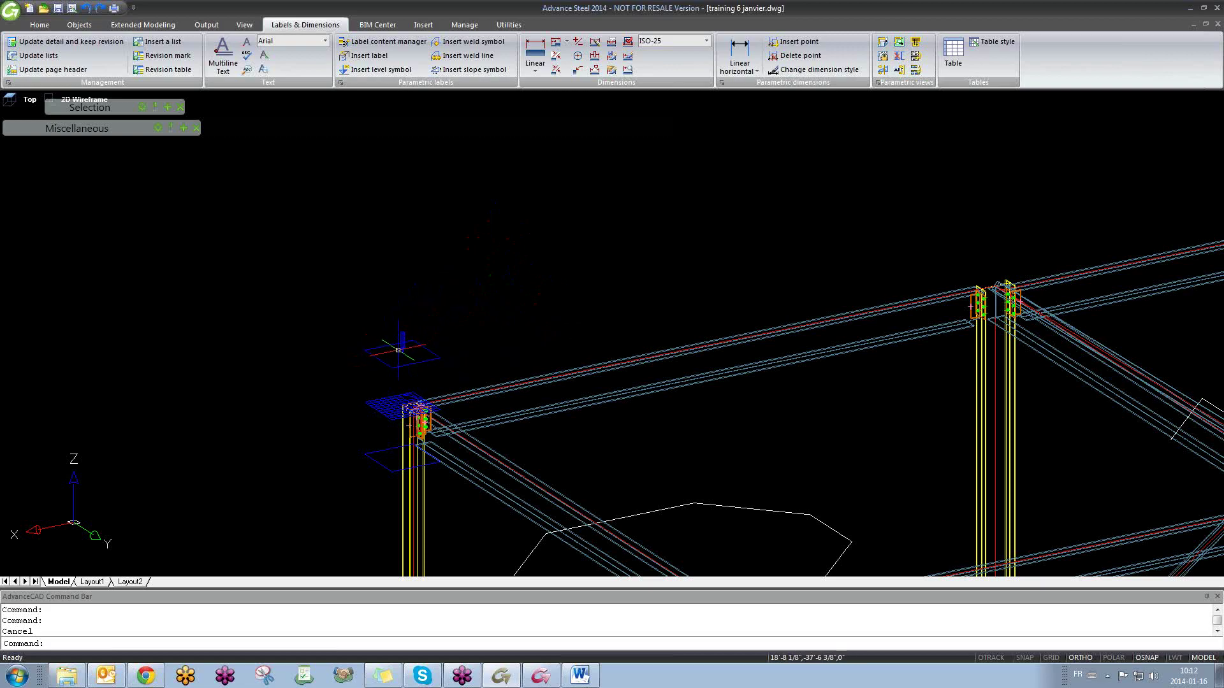
scroll(503, 366, down, 5)
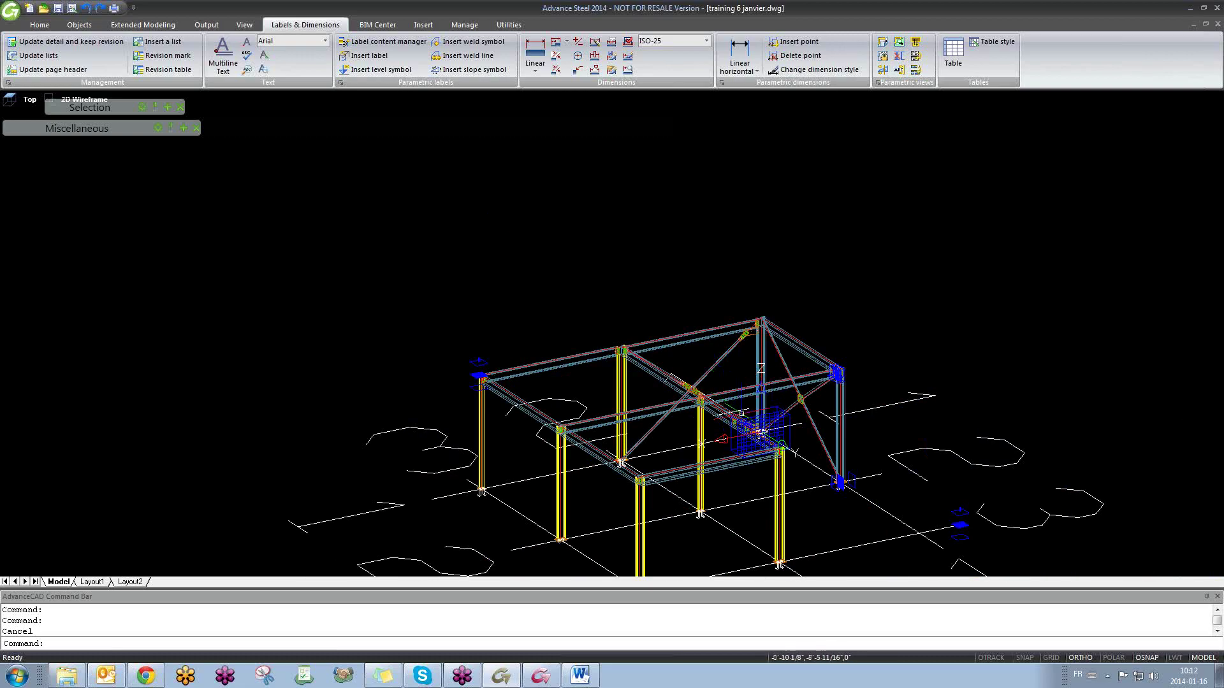
scroll(483, 363, up, 5)
click(473, 360)
key(Escape)
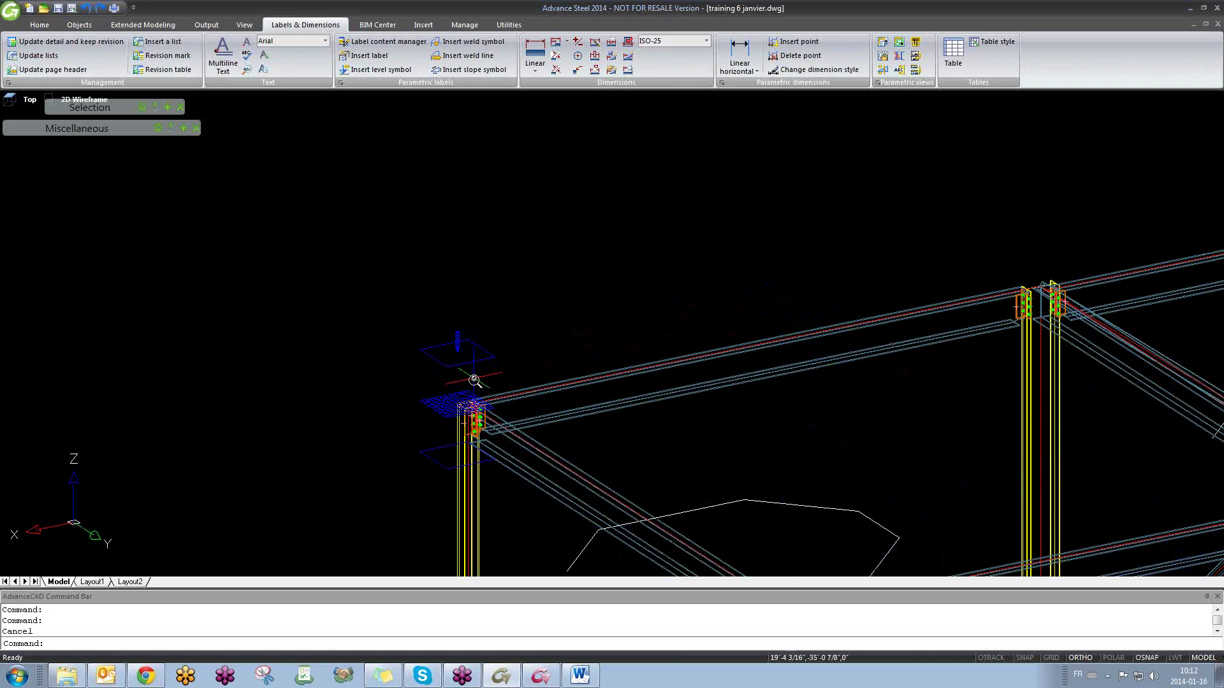
scroll(471, 376, down, 5)
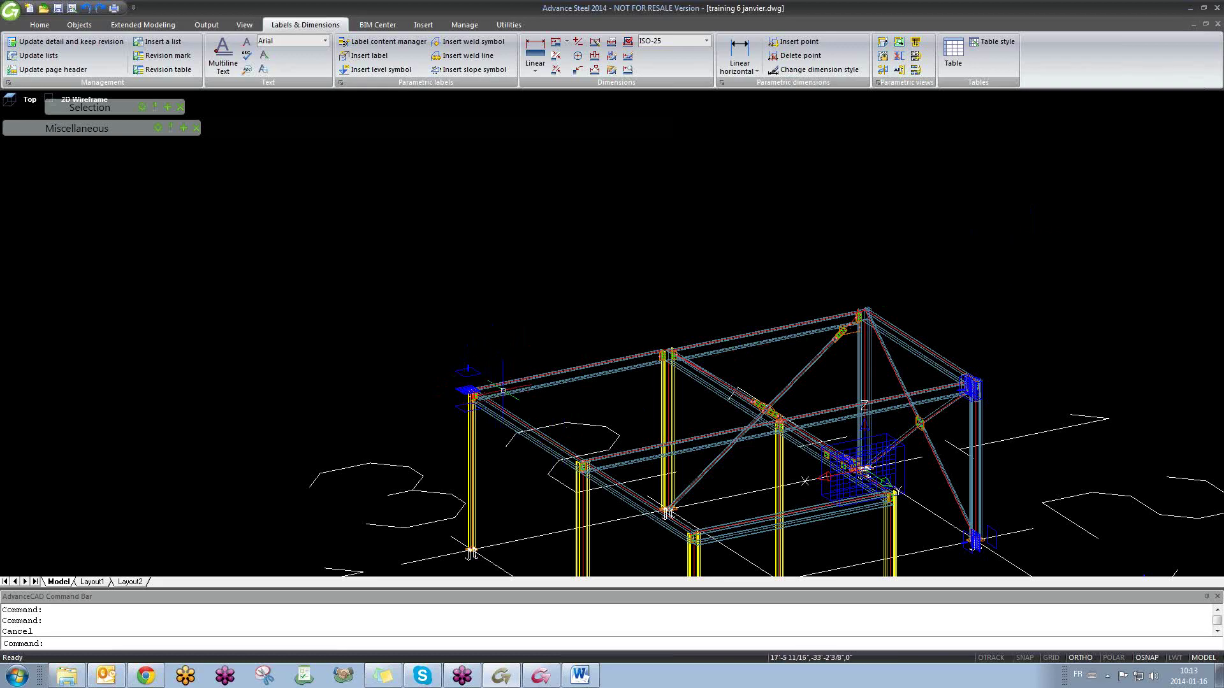
scroll(475, 387, up, 5)
scroll(475, 387, up, 3)
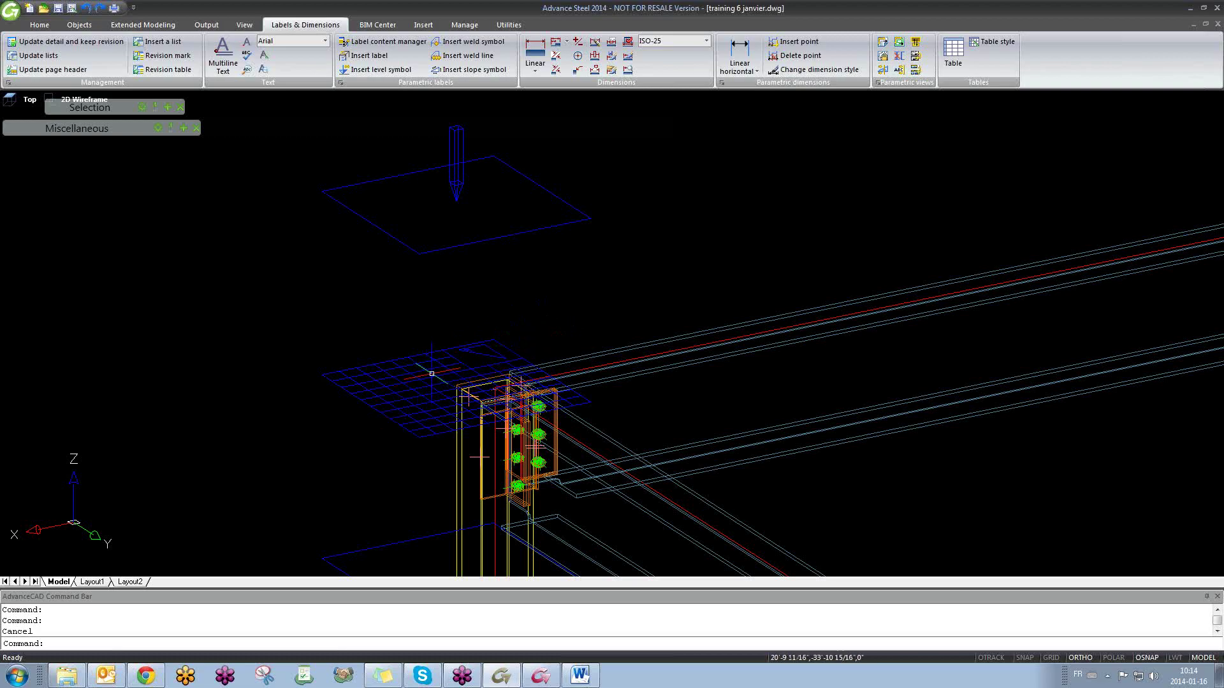
Step: Show the grips of the corner column's camera, deselect it, and look over the object tools and the labels and dimensions tools
click(477, 353)
click(472, 355)
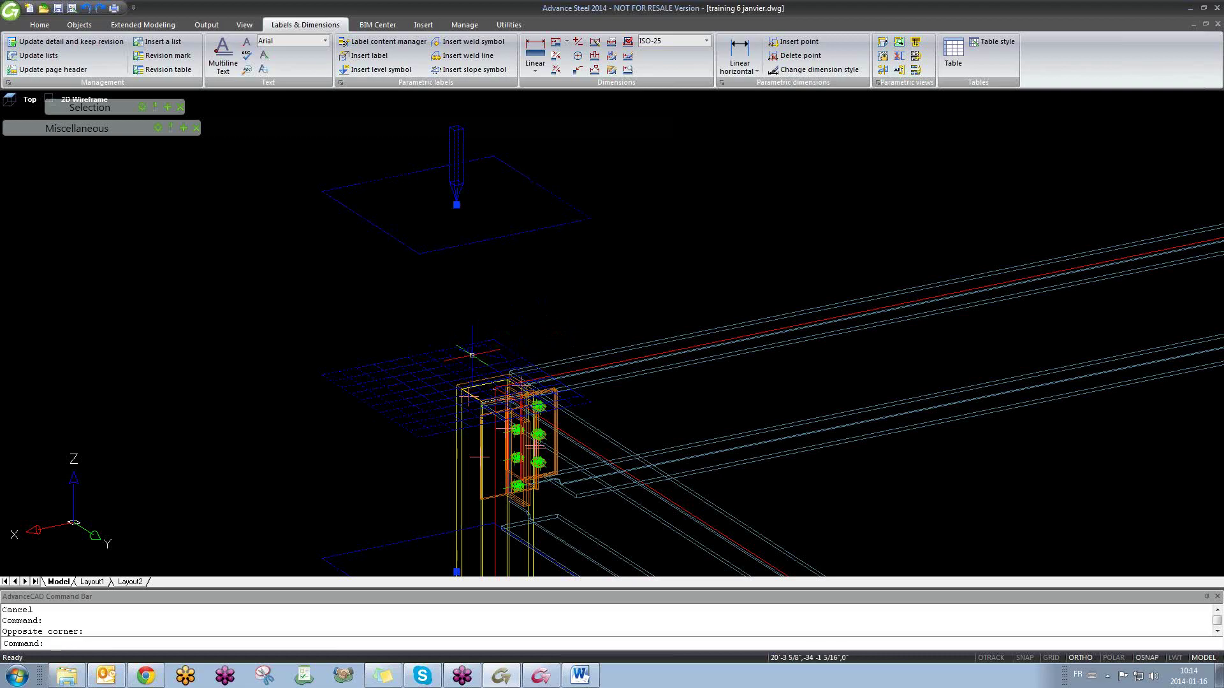
key(Escape)
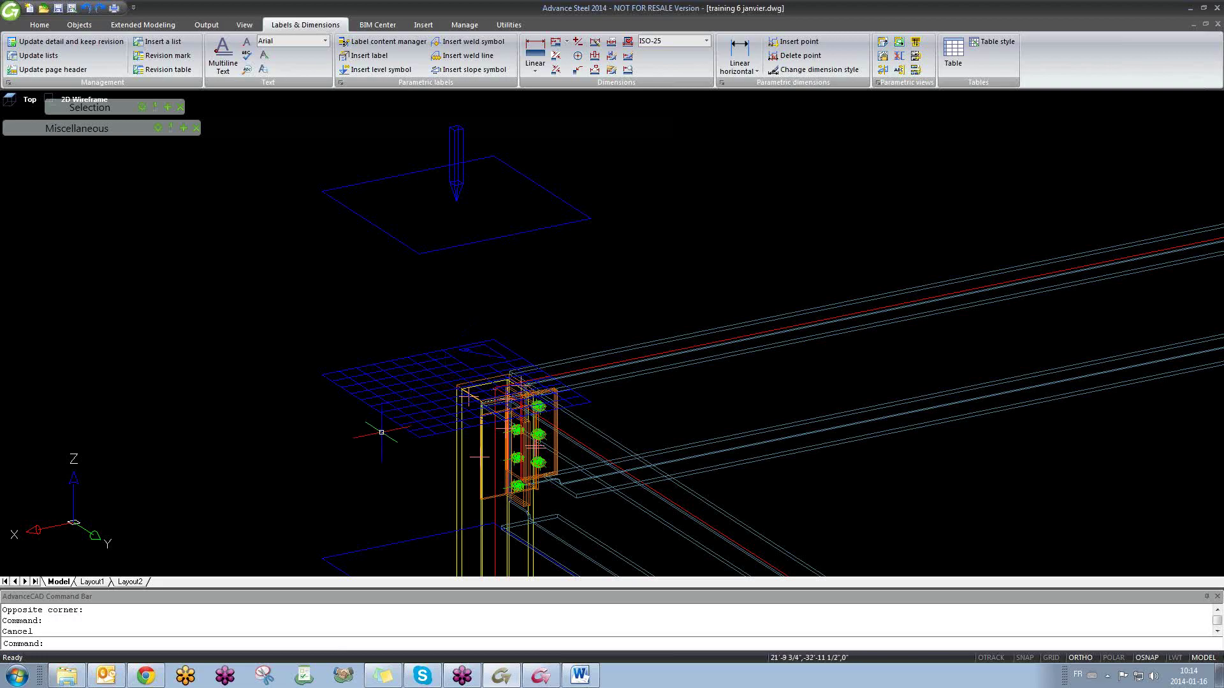
scroll(415, 408, down, 5)
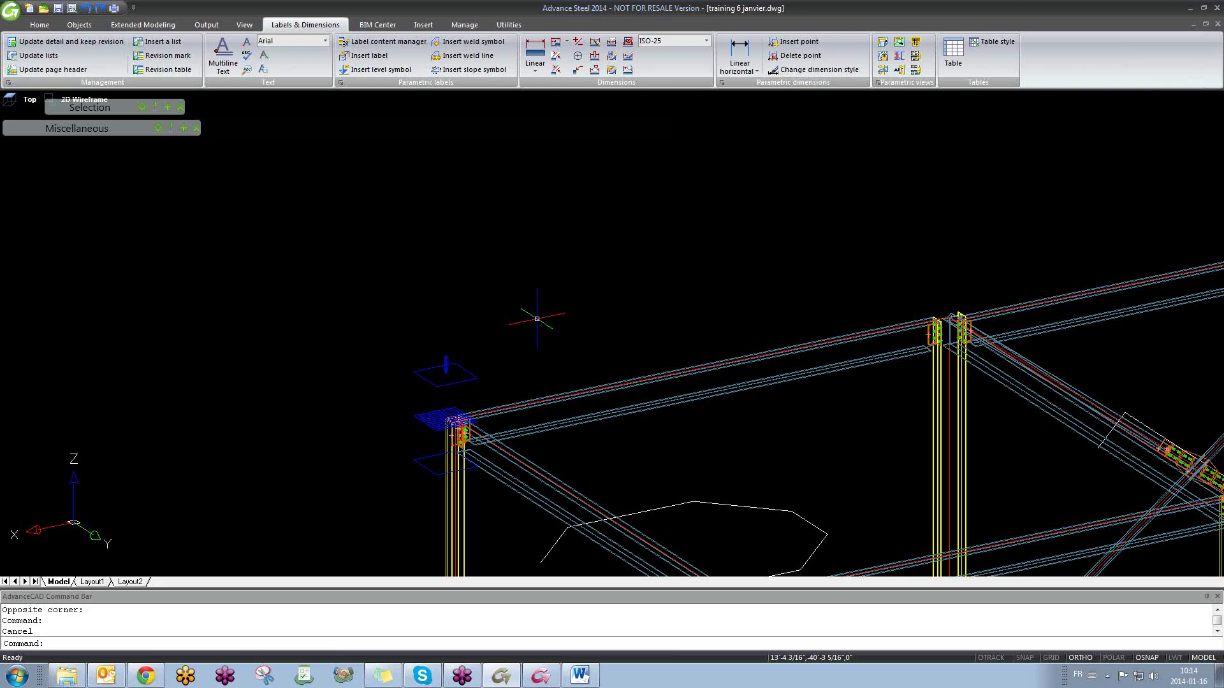
click(81, 28)
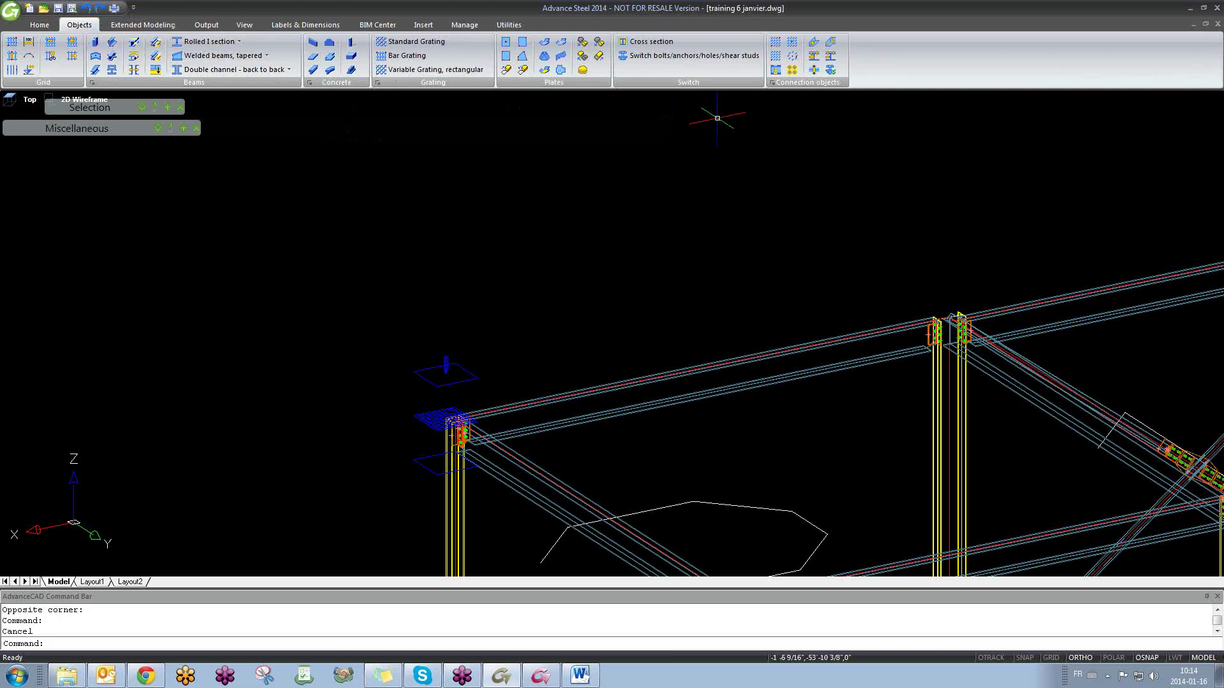
click(285, 25)
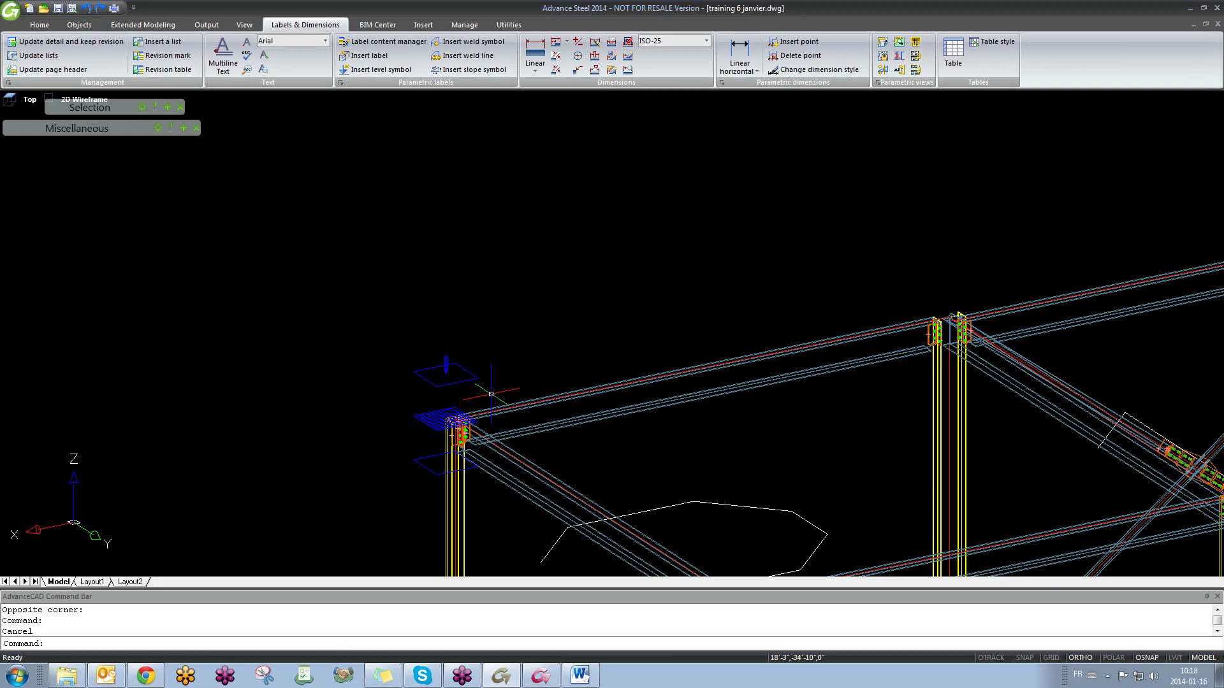
Step: Regenerate the display of the whole steel frame model and its cameras
scroll(730, 318, down, 5)
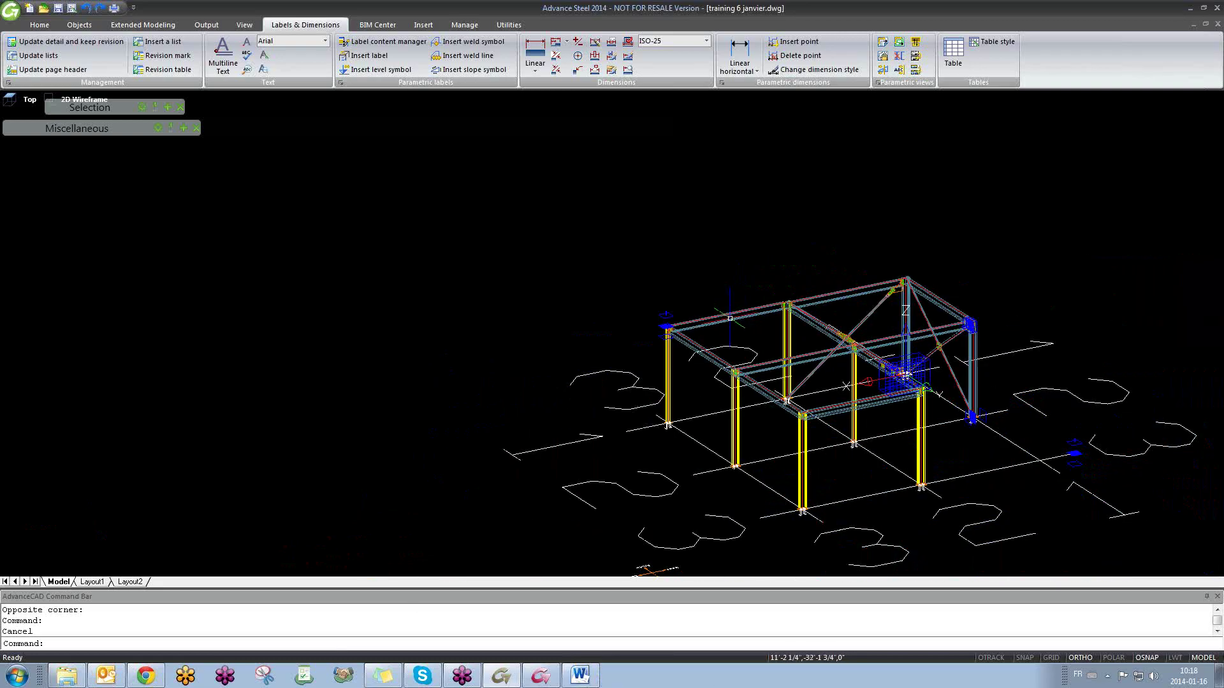
scroll(842, 359, up, 4)
scroll(842, 359, down, 3)
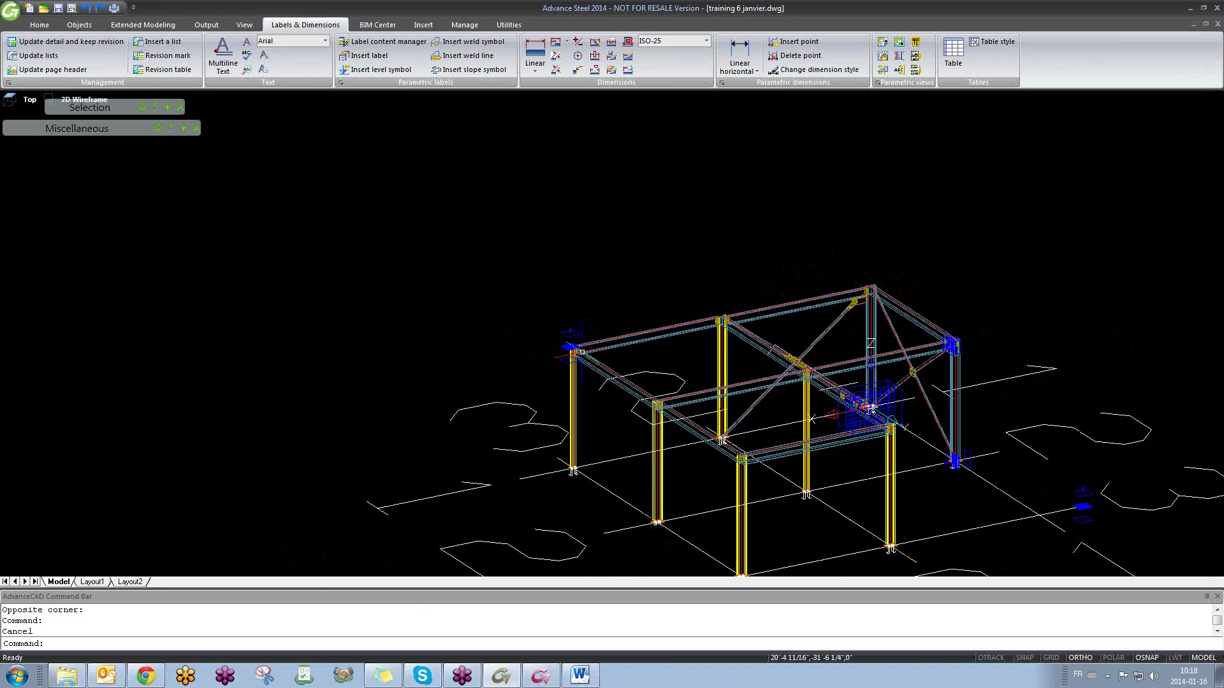
scroll(599, 360, up, 3)
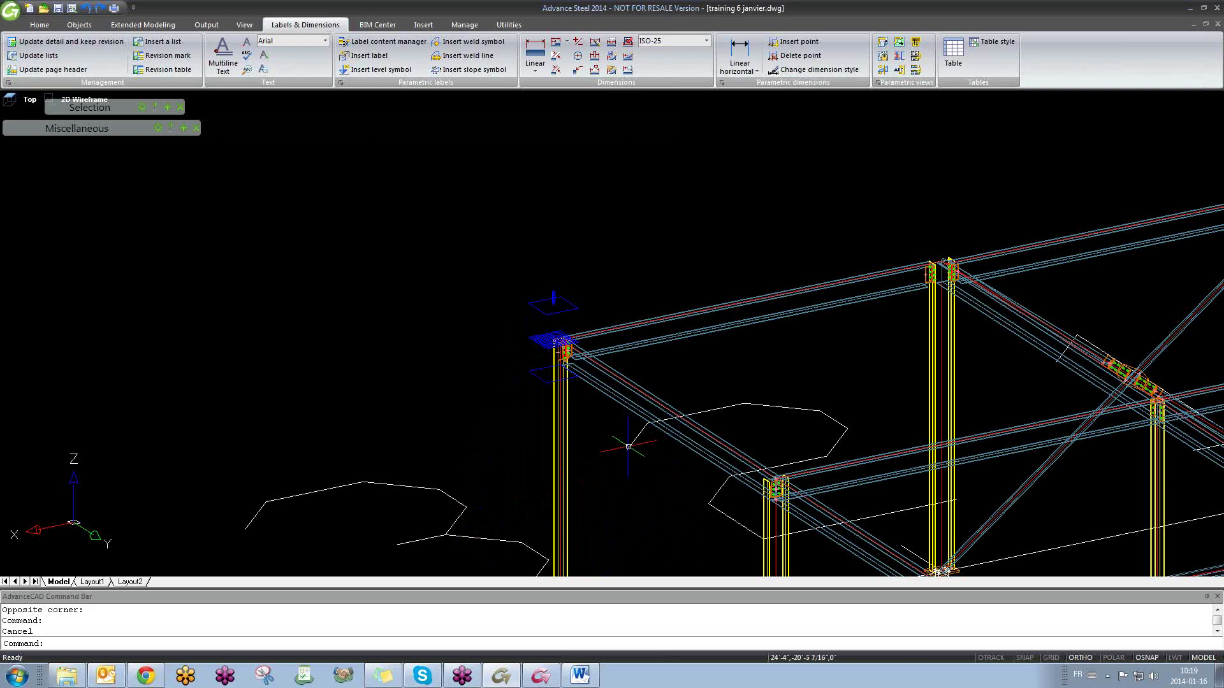
scroll(561, 334, up, 5)
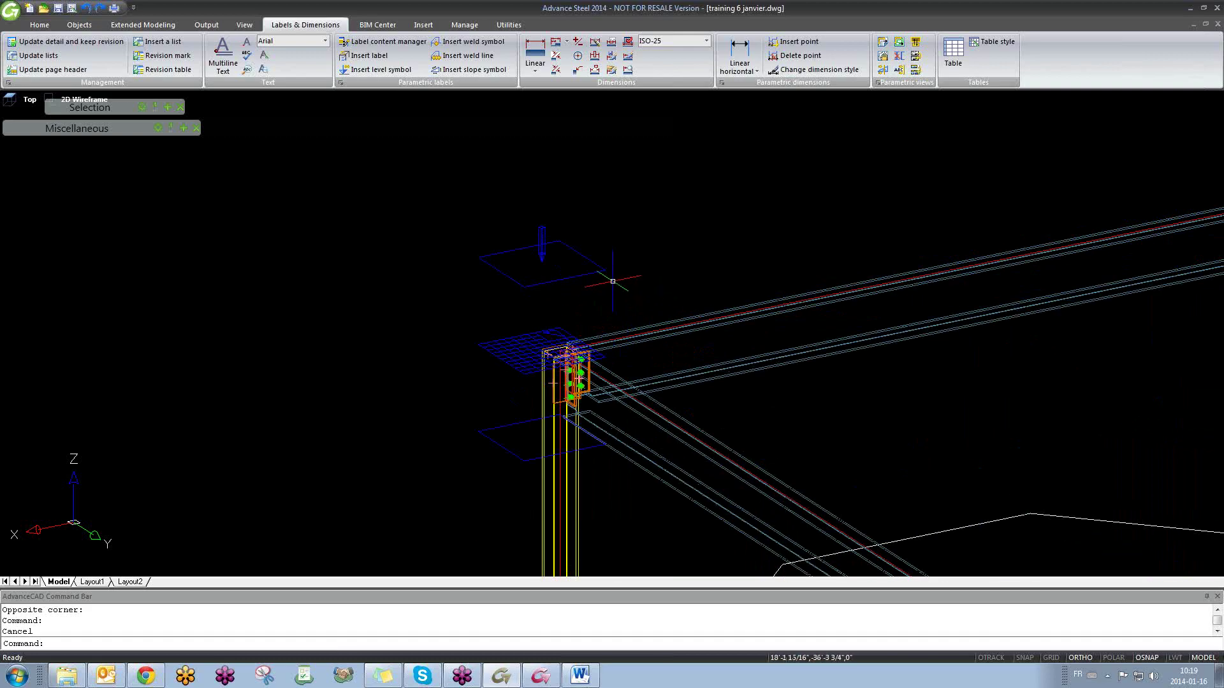
scroll(600, 367, down, 5)
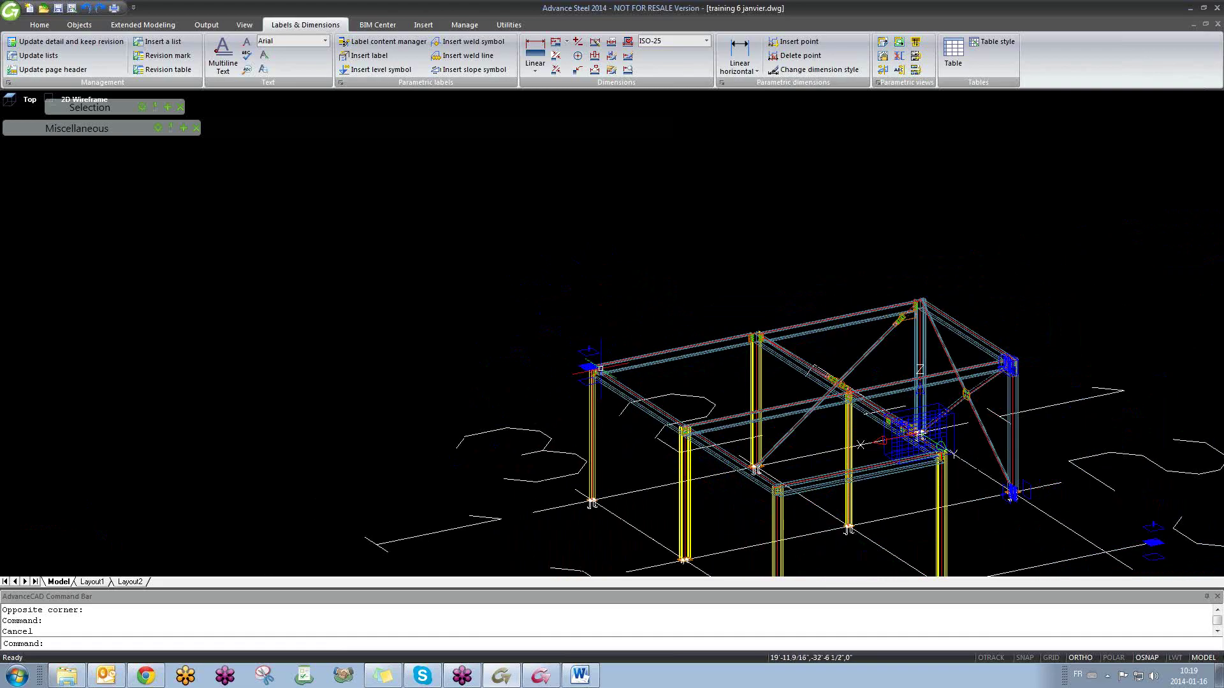
scroll(600, 364, down, 2)
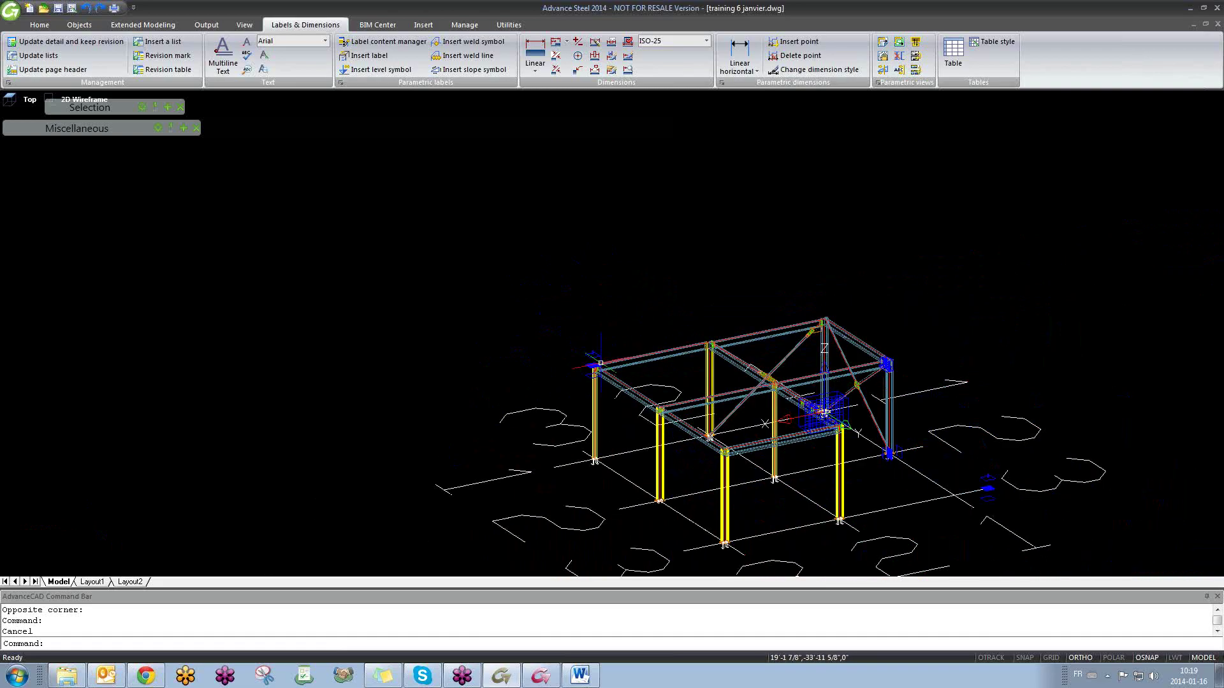
text(regen)
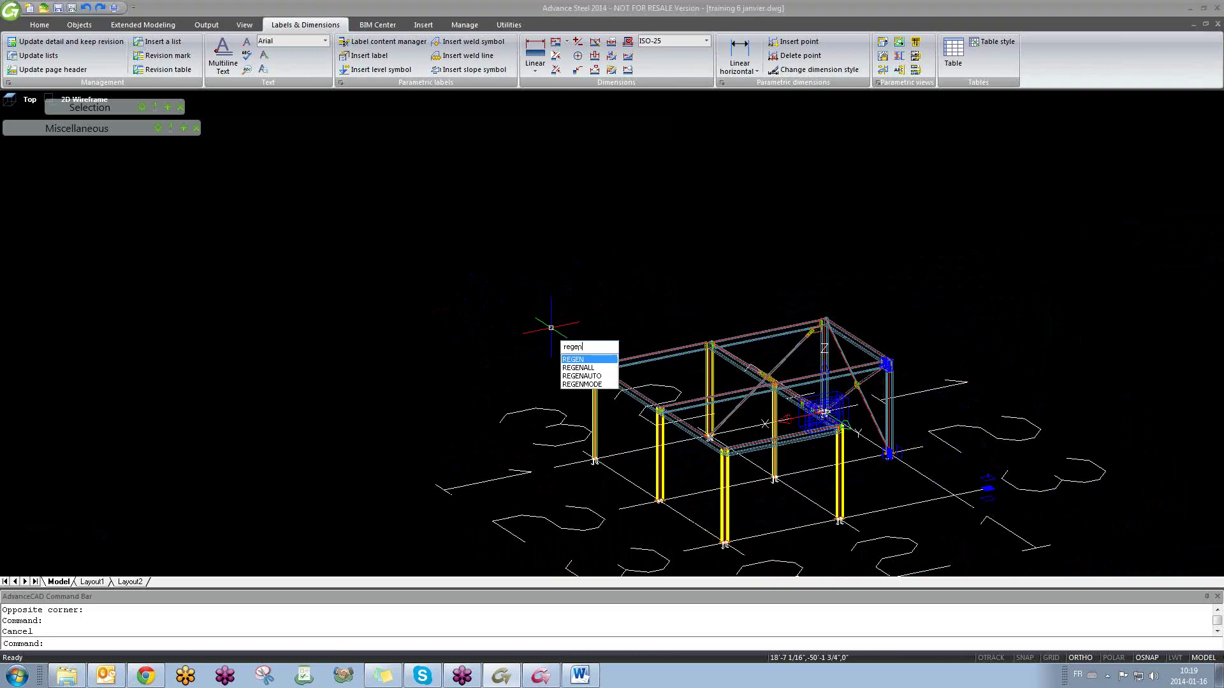
key(Return)
scroll(605, 347, up, 5)
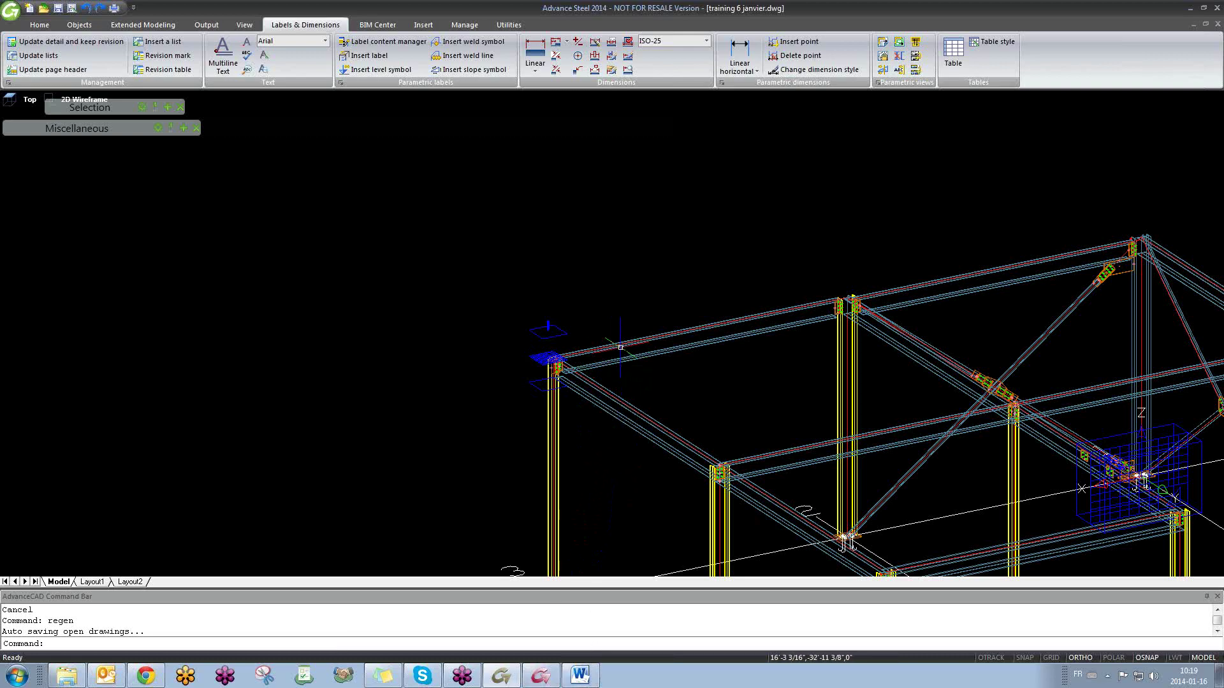
Step: Open the Document Manager, dismissing the script errors, and list the up-to-date detail drawings
click(206, 25)
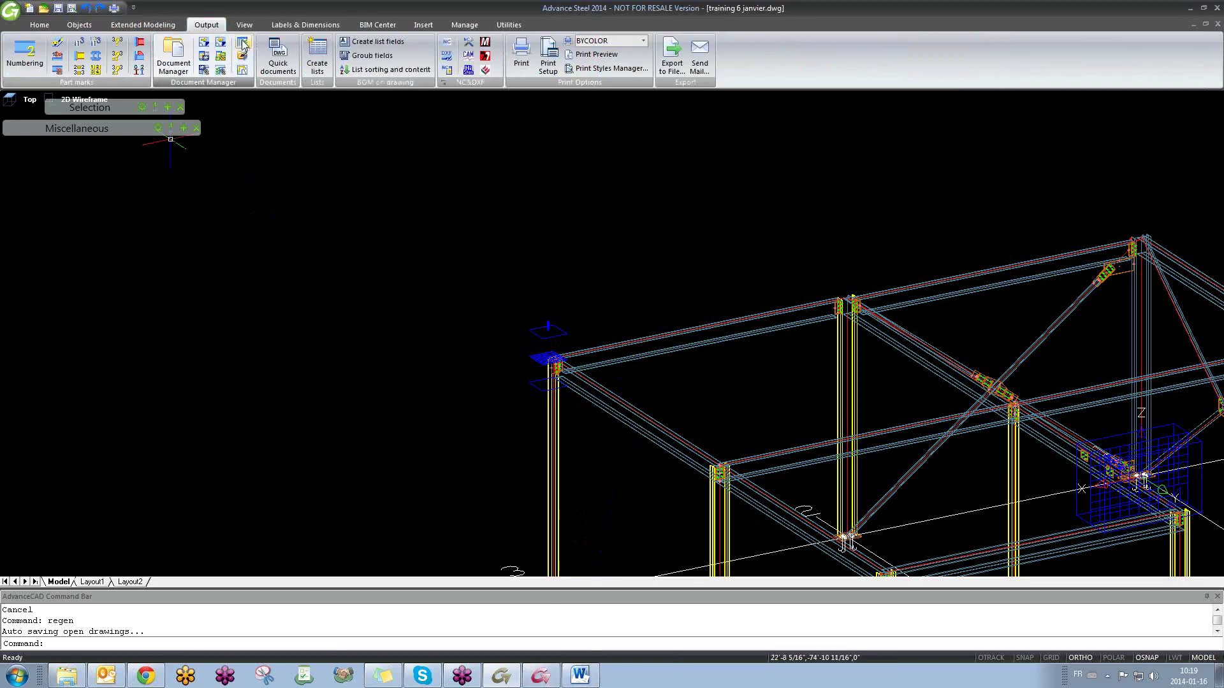
click(180, 55)
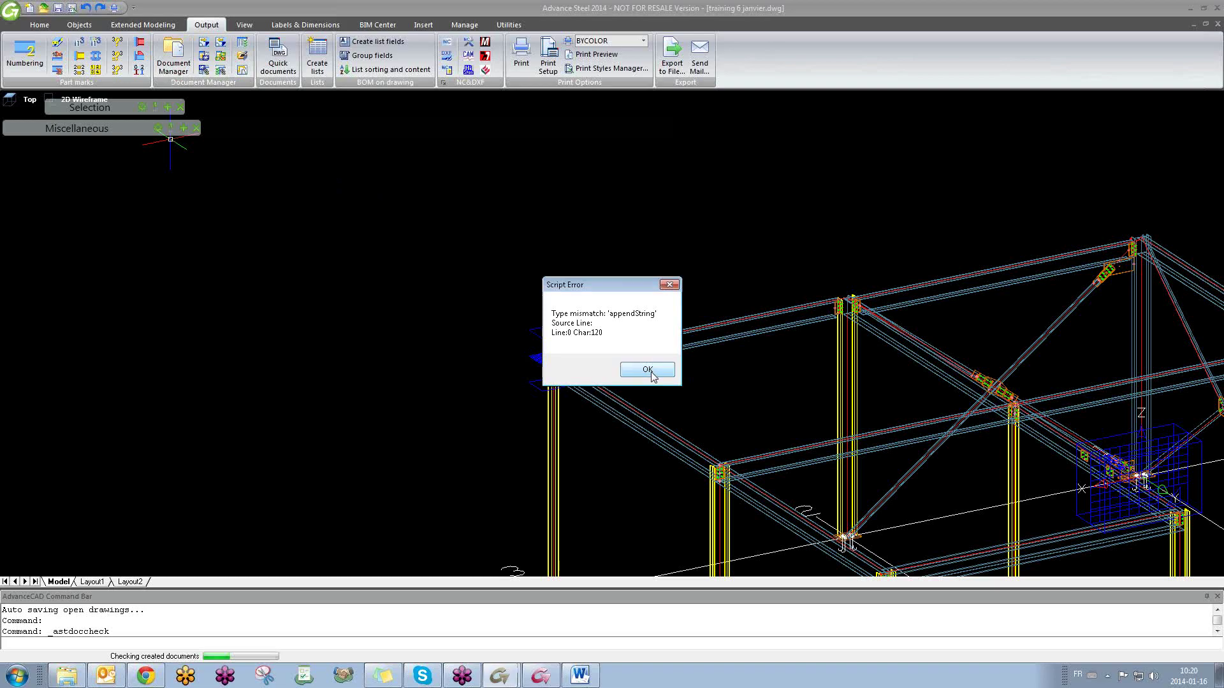
click(648, 370)
click(648, 370)
click(648, 370)
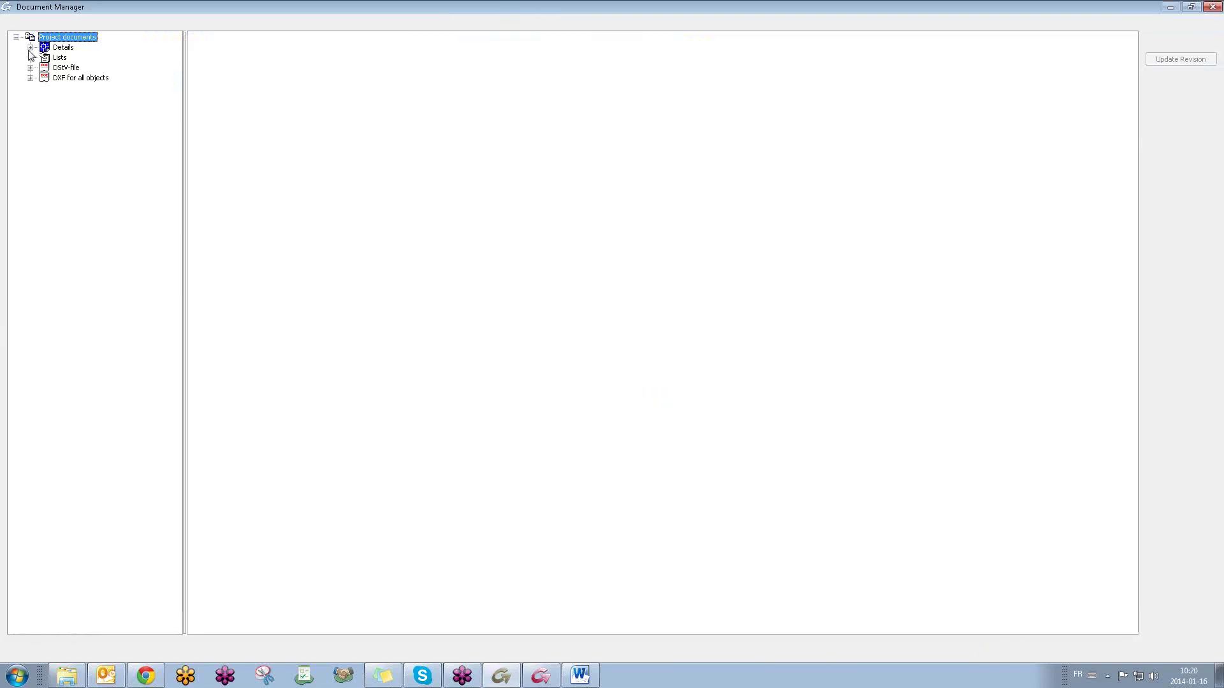
click(30, 47)
click(44, 88)
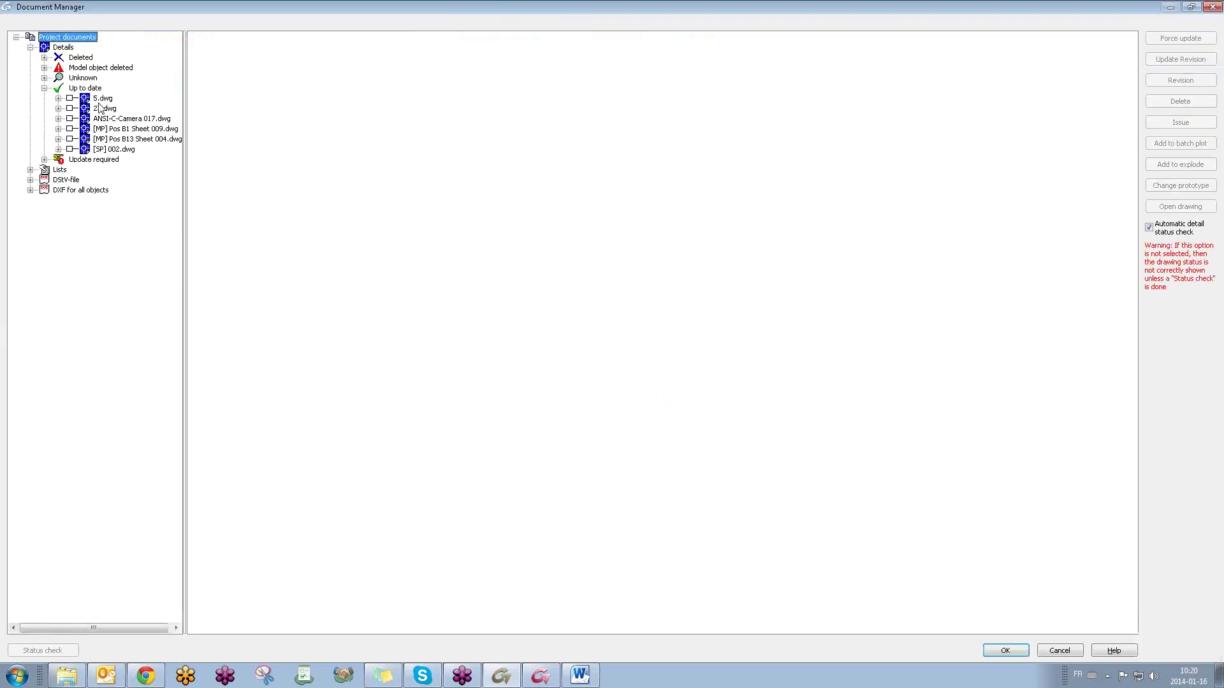
Step: Preview the up-to-date details 5.dwg, 21.dwg, ANSI-C-Camera 017.dwg and [MP] Pos B1 Sheet 009.dwg
click(103, 98)
click(241, 37)
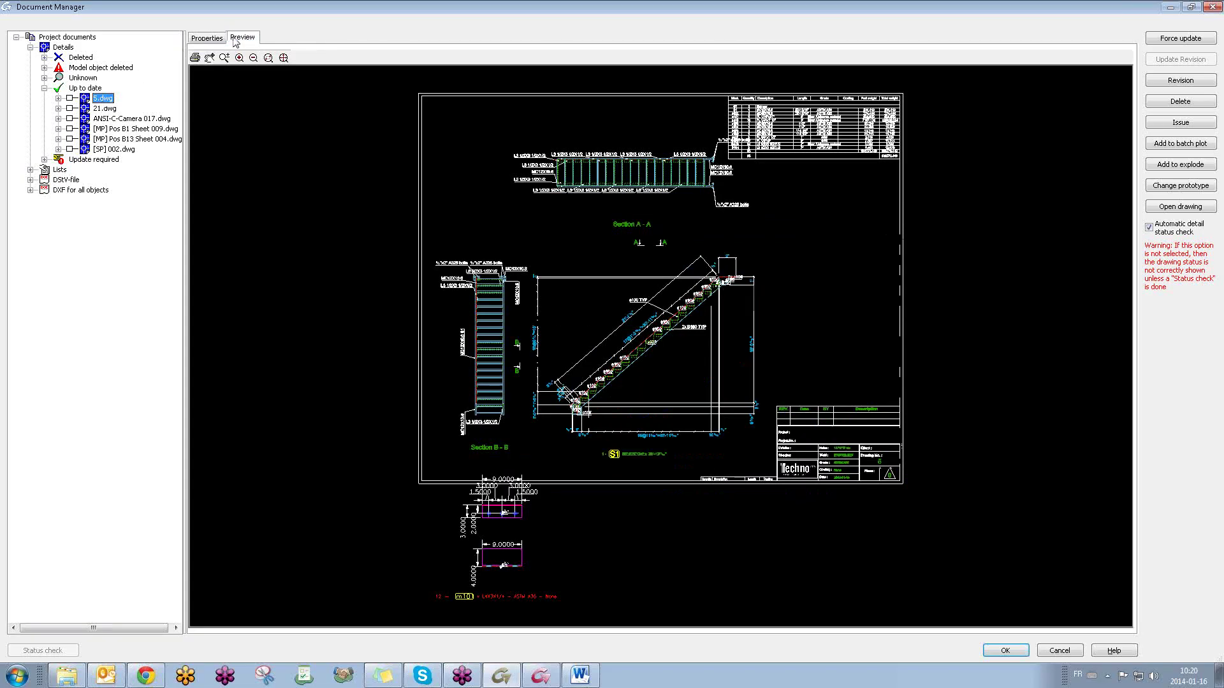
click(111, 109)
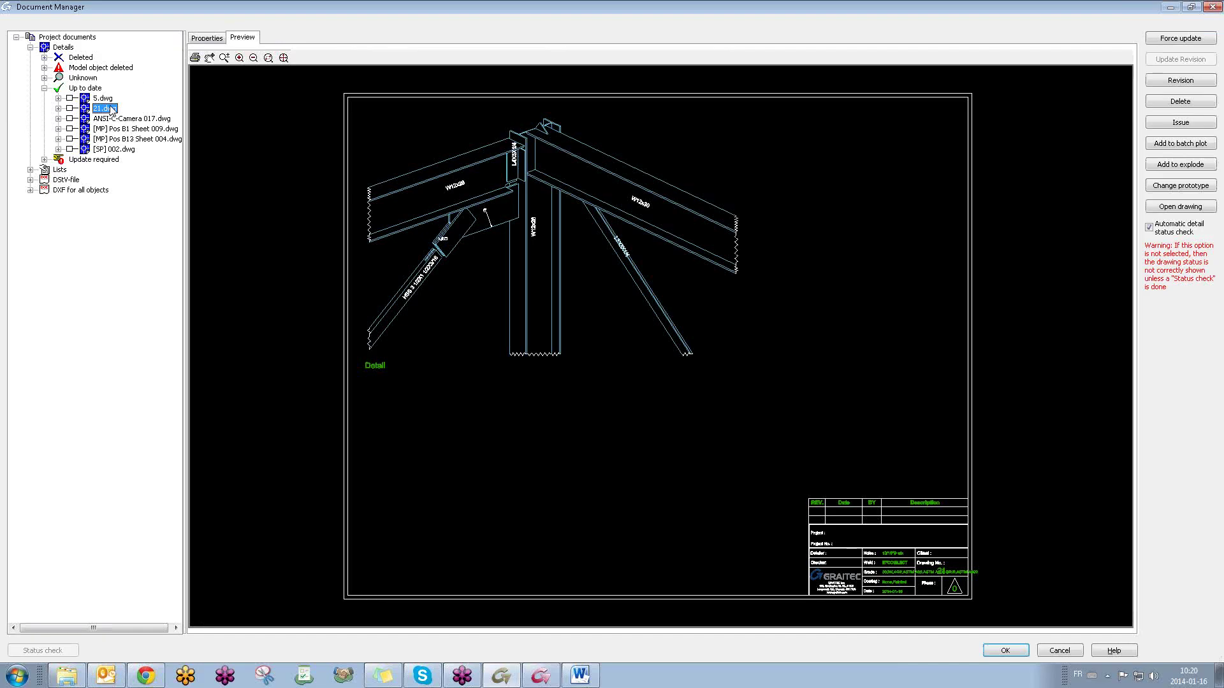
click(141, 119)
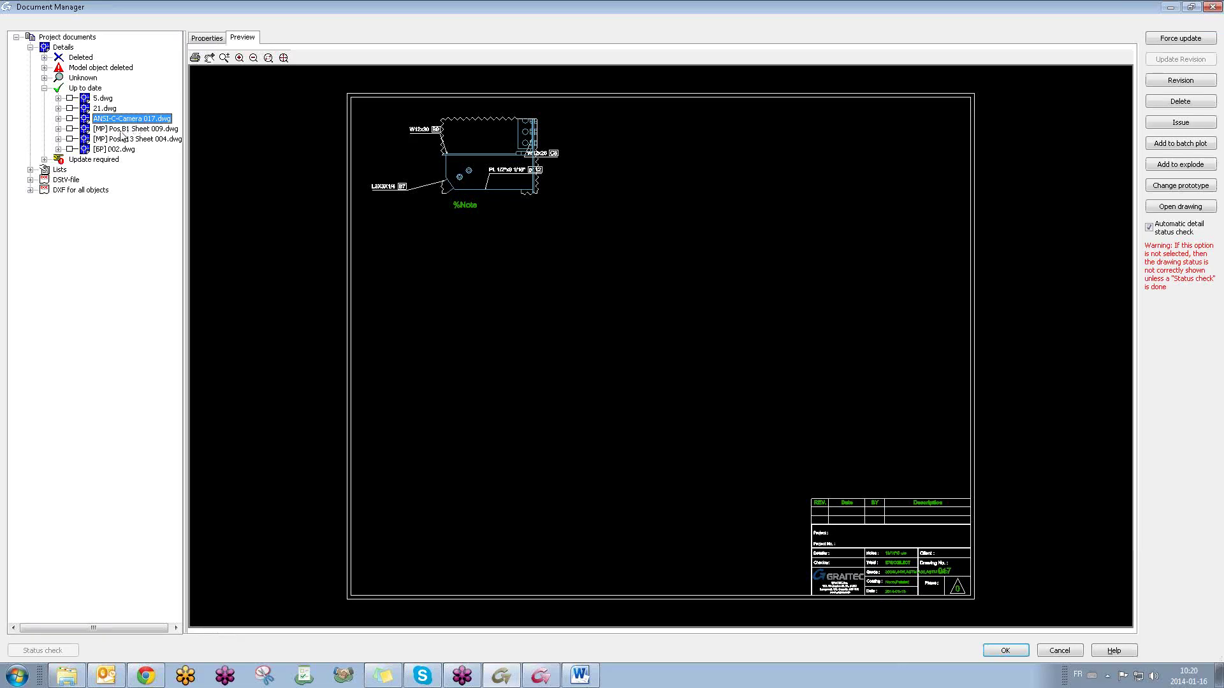
click(124, 129)
Step: Open the detail drawing 21.dwg from the Document Manager and bring its whole sheet into view
click(106, 109)
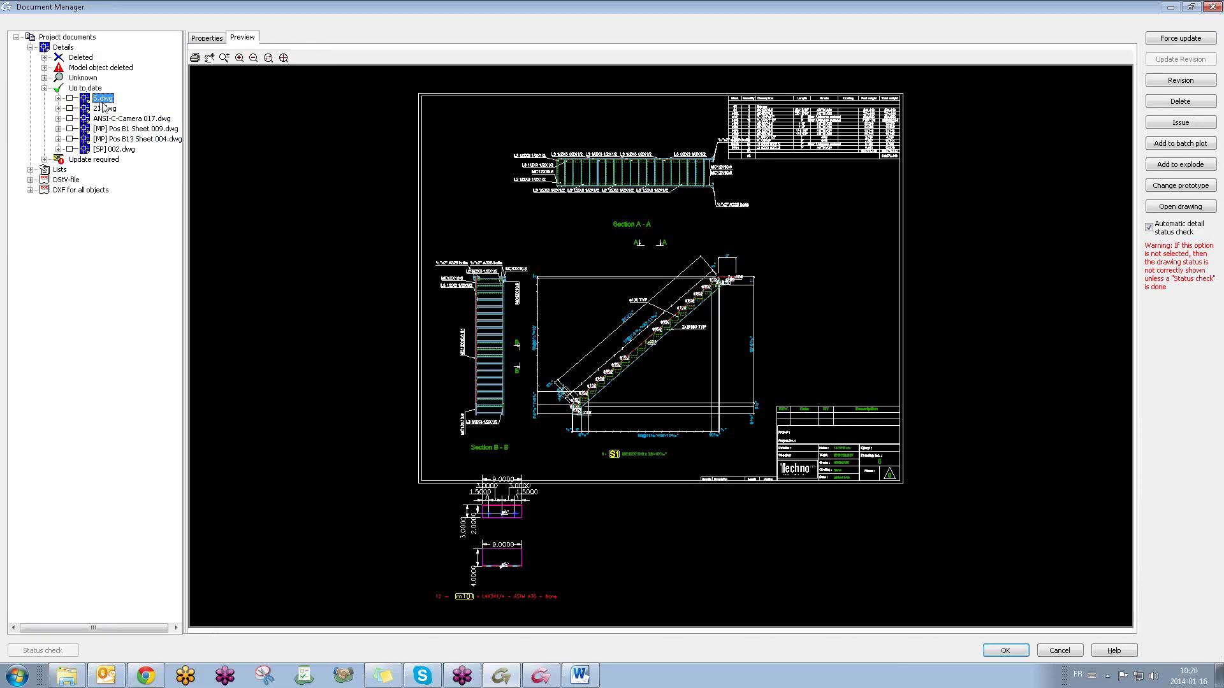
click(1187, 209)
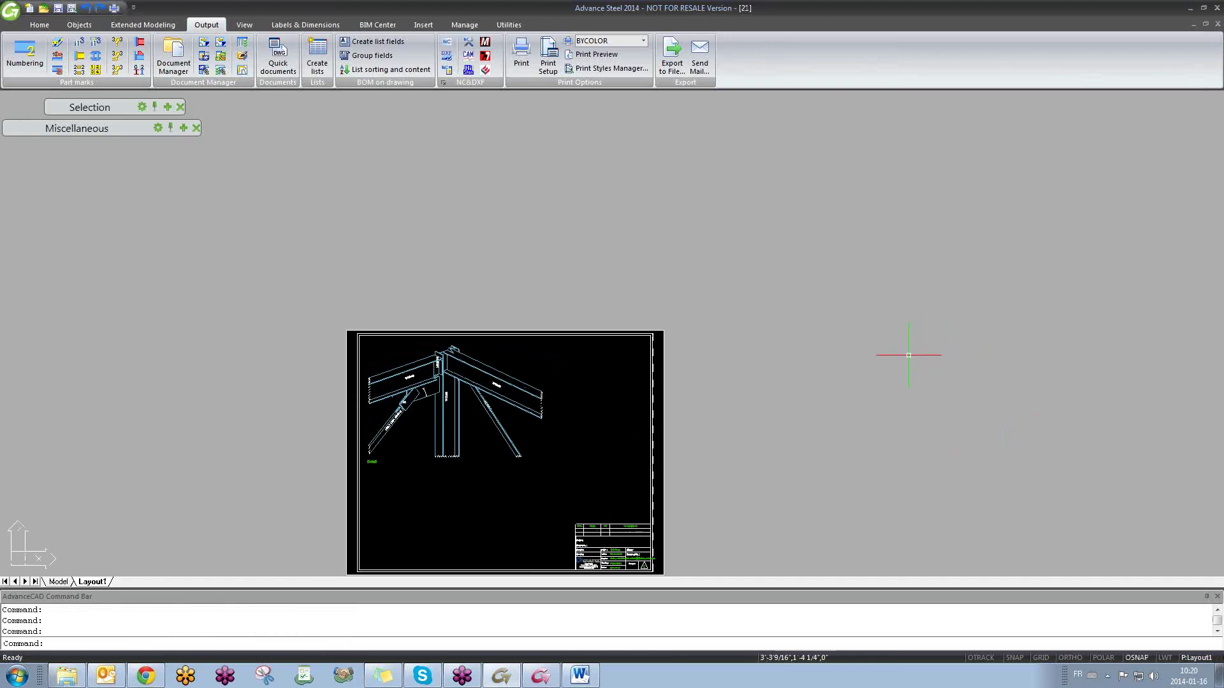
scroll(503, 427, up, 4)
scroll(597, 454, down, 3)
middle_drag(597, 454, 623, 363)
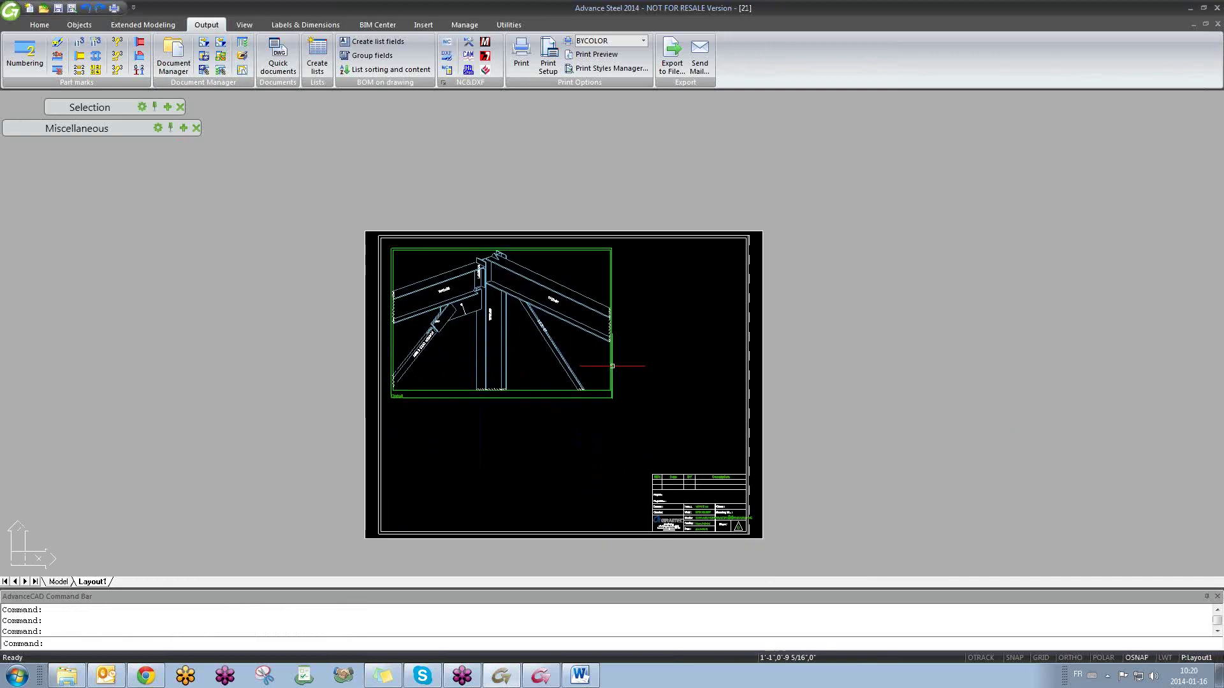
Step: Check which file types the Insert Block command offers when inserting from a file, and cancel the insertion
text(i)
key(Return)
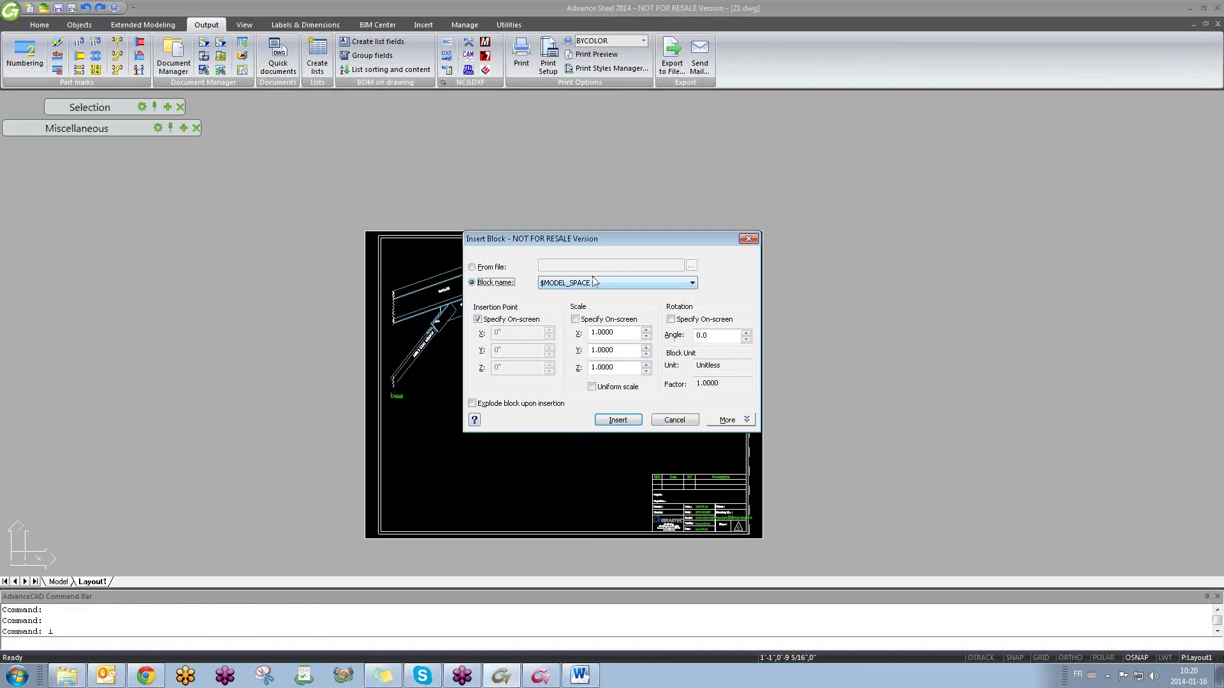
click(473, 267)
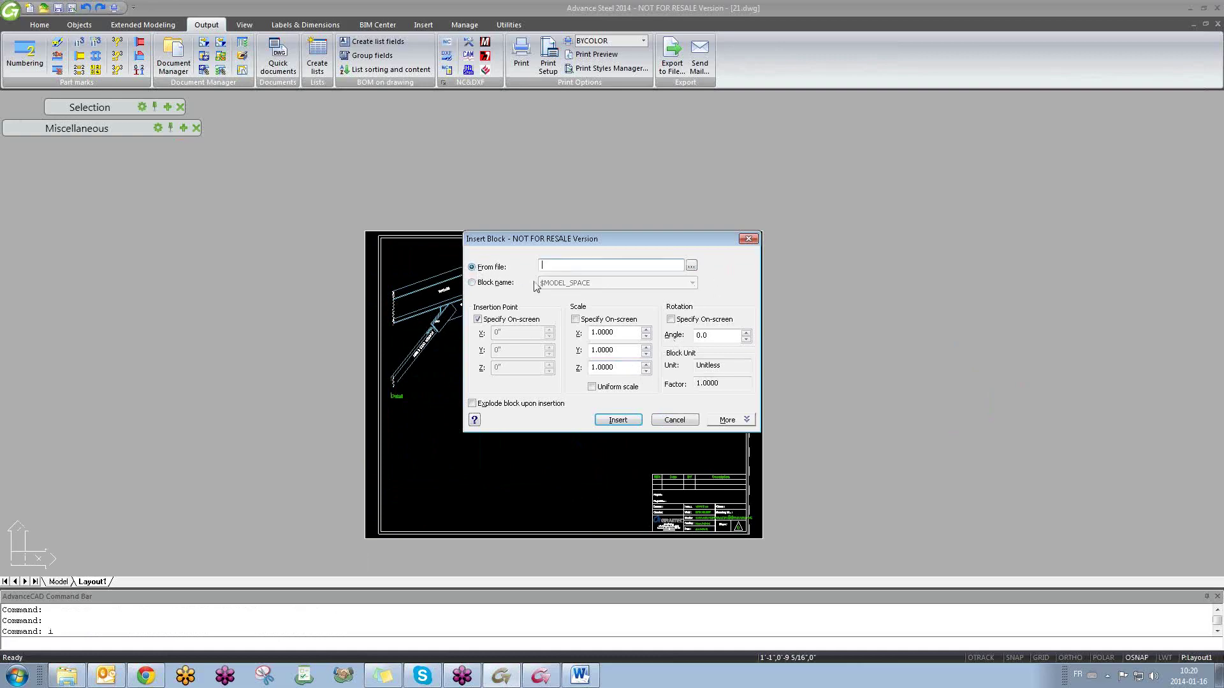
click(691, 267)
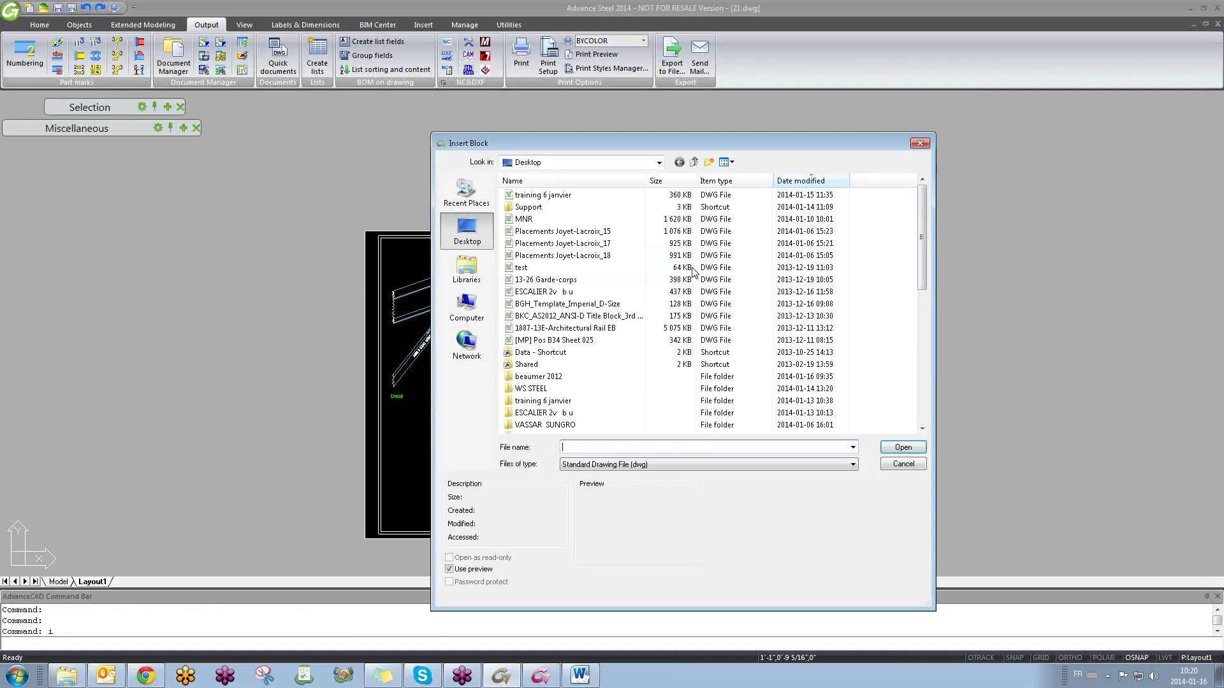
click(650, 465)
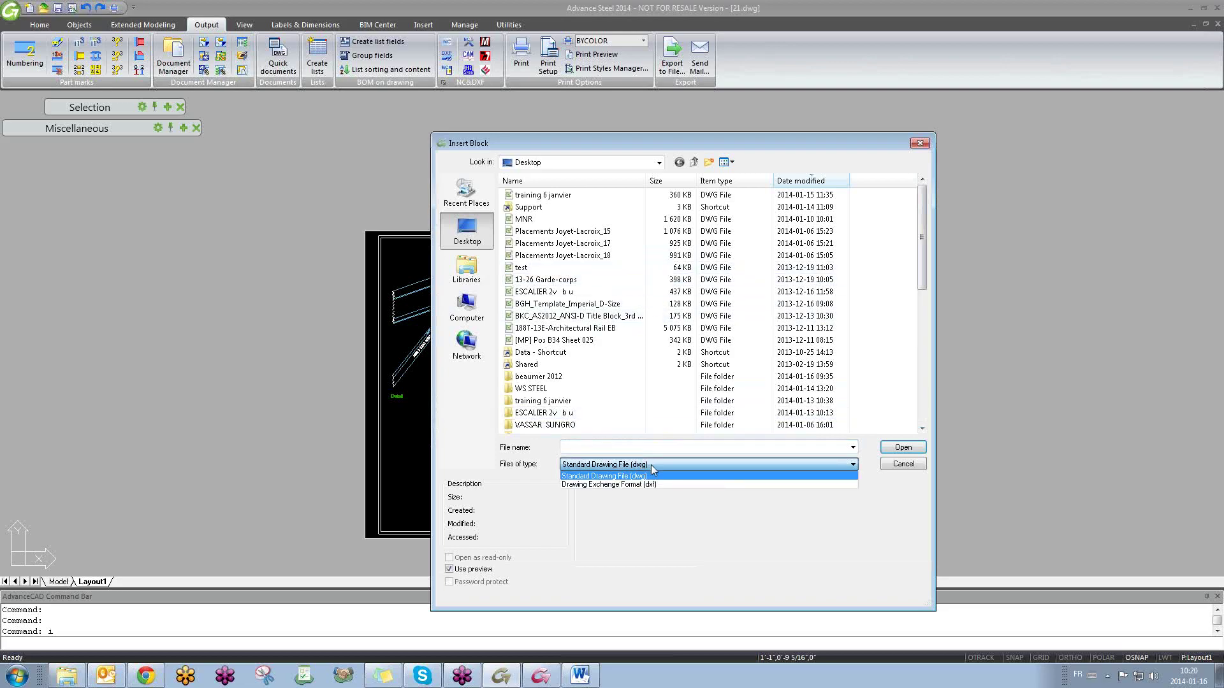
click(618, 525)
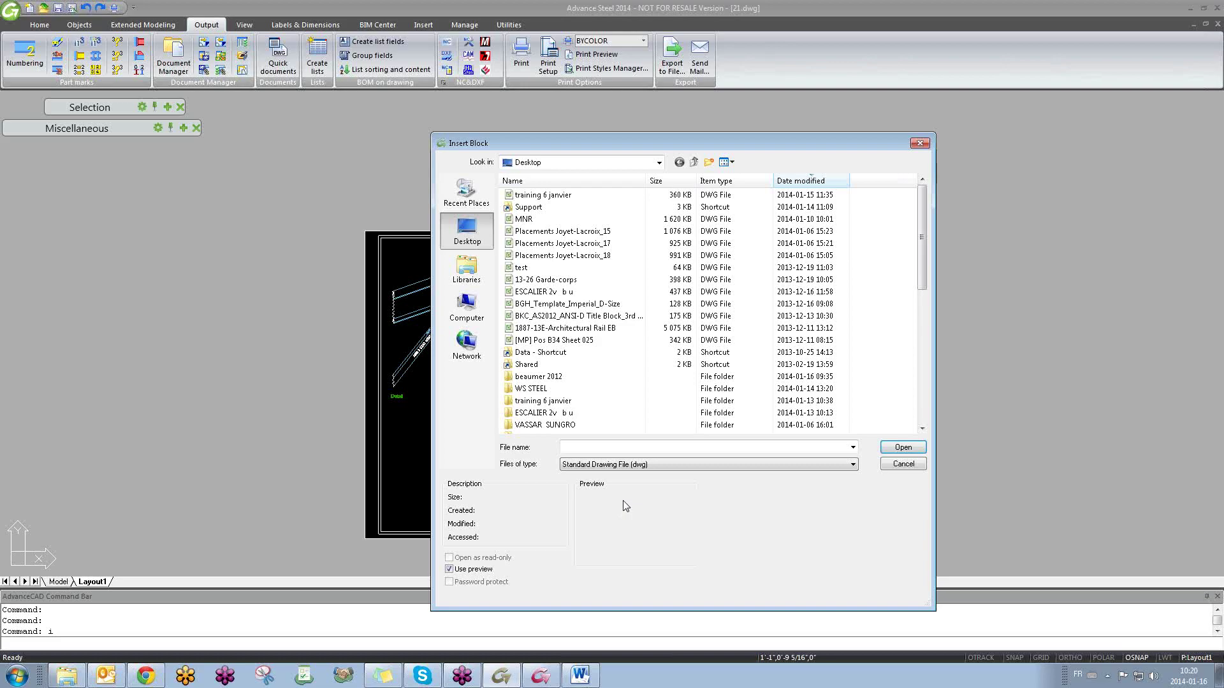
click(637, 465)
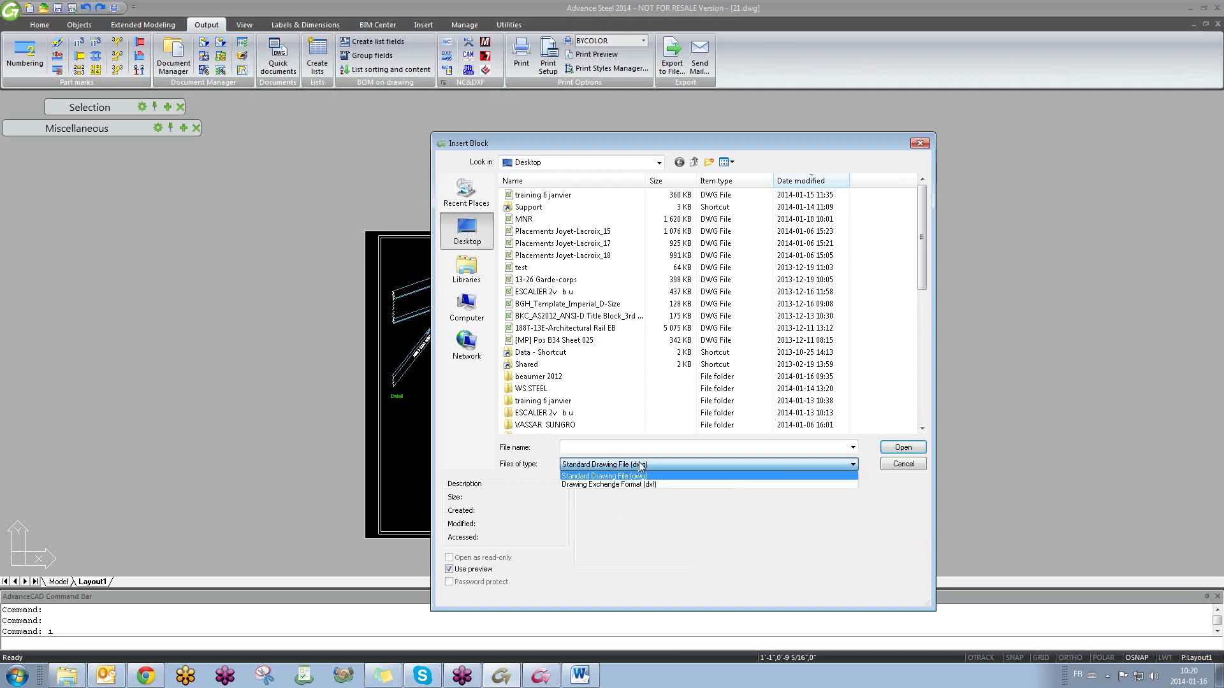
click(926, 144)
click(926, 144)
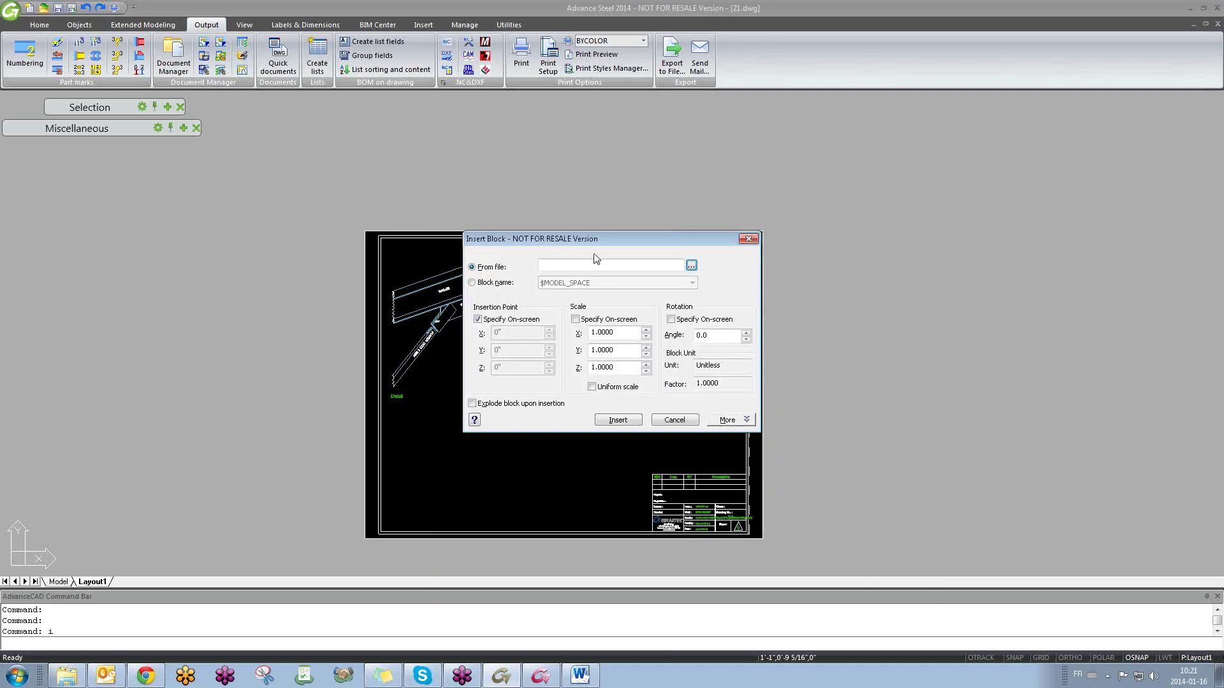
click(748, 239)
Step: Browse for a drawing file to insert as a block into 21.dwg, list the selectable file formats, and close without inserting
scroll(450, 346, up, 4)
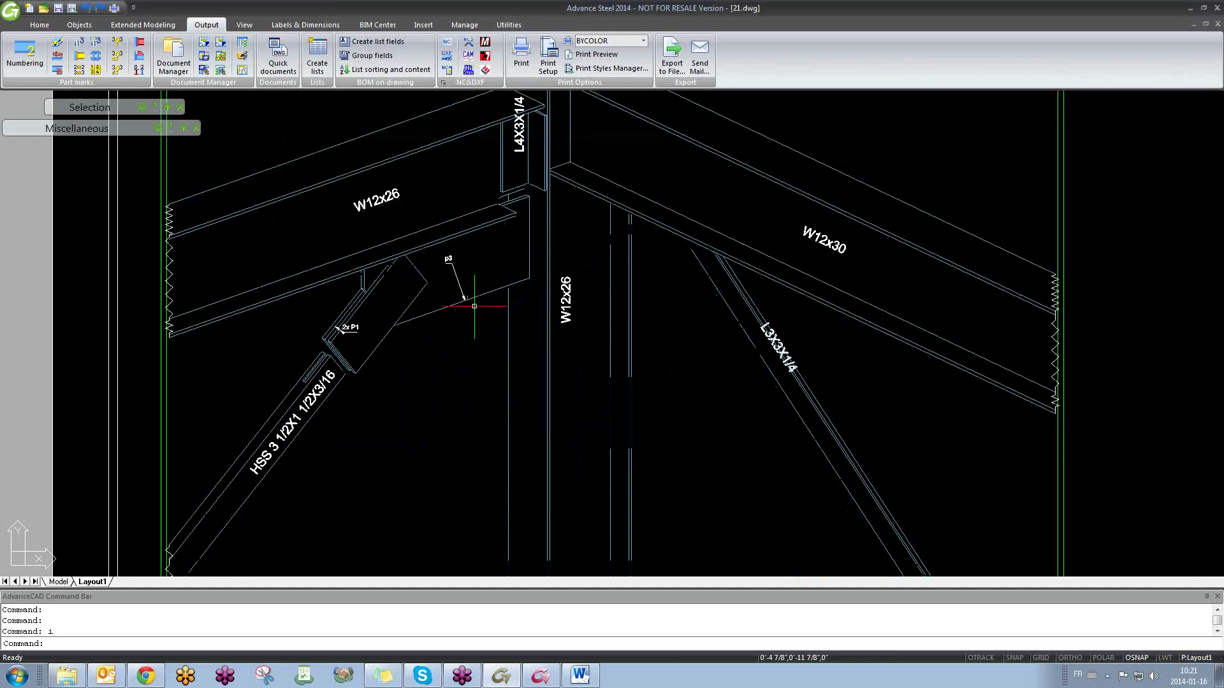
scroll(472, 301, down, 3)
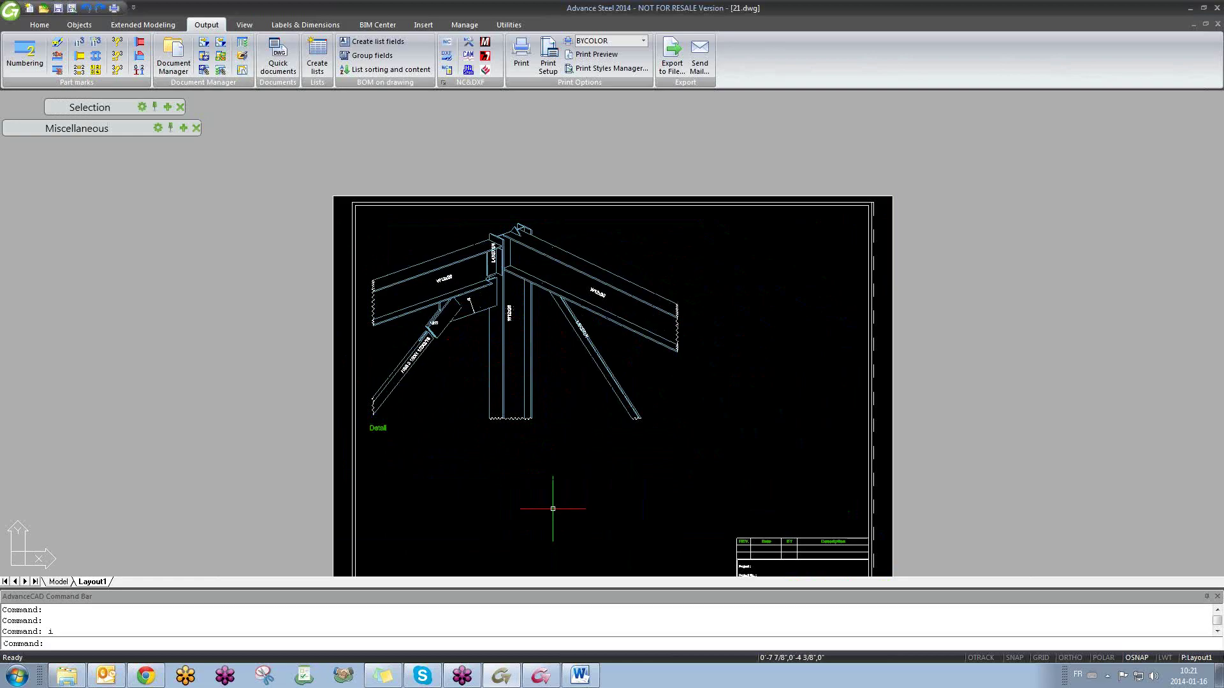
text(i)
key(Return)
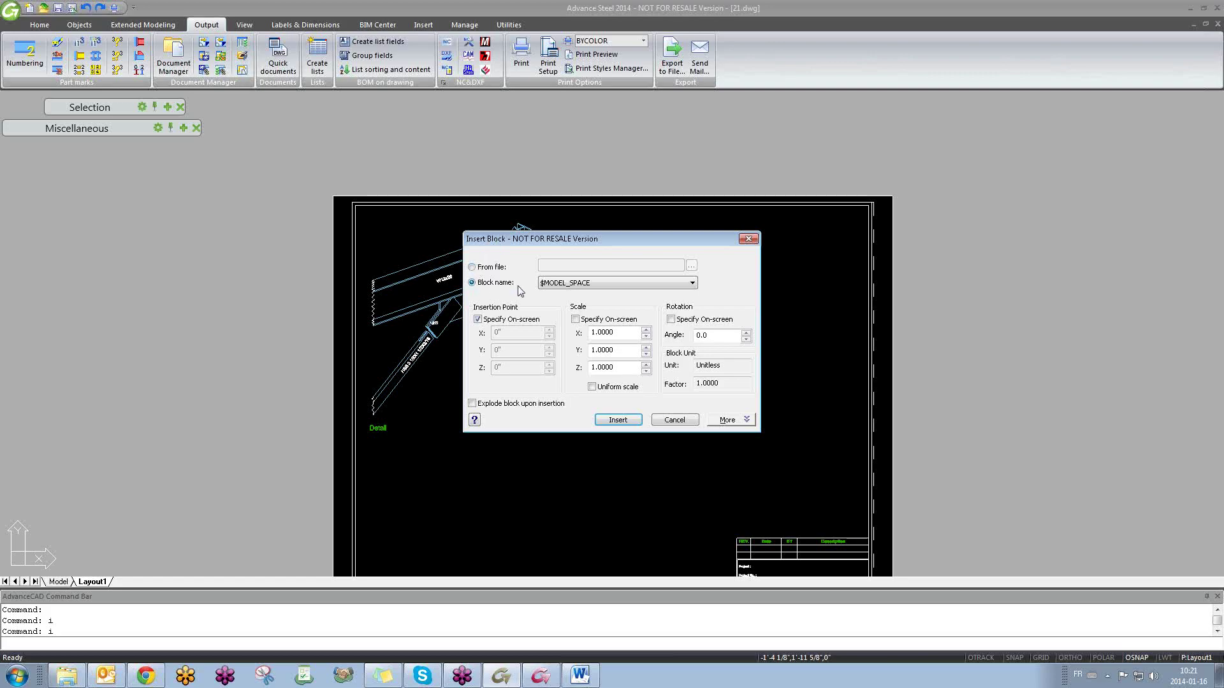
click(590, 285)
click(589, 290)
click(472, 268)
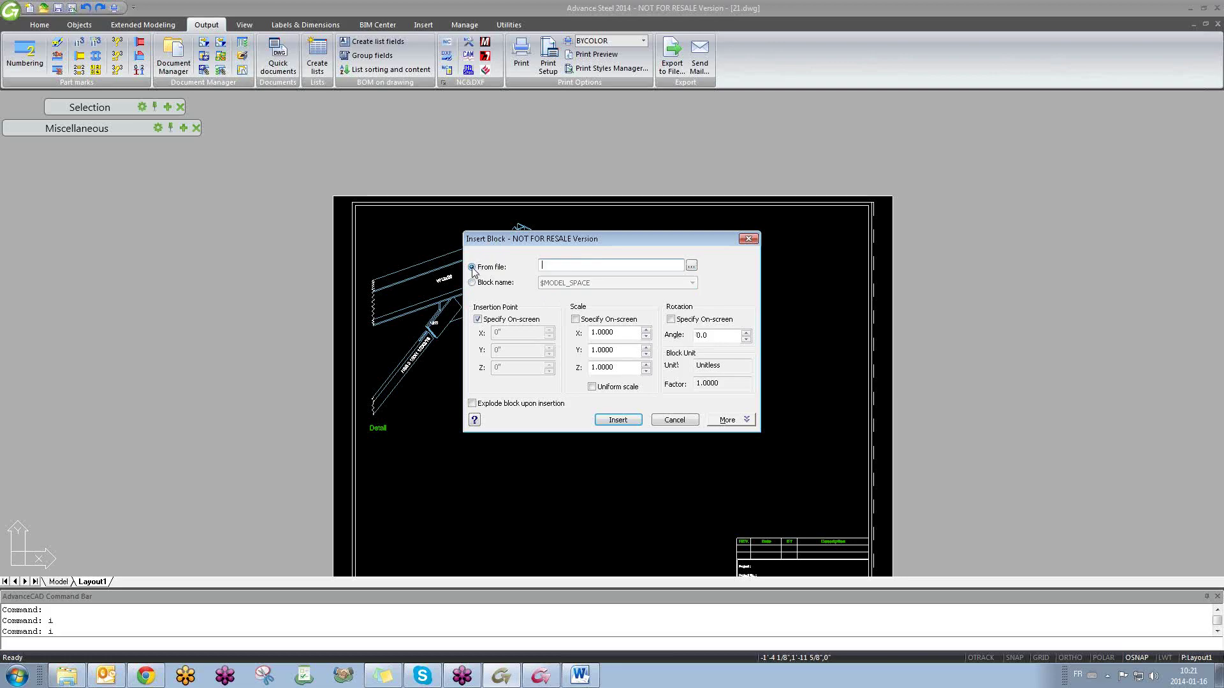
click(690, 266)
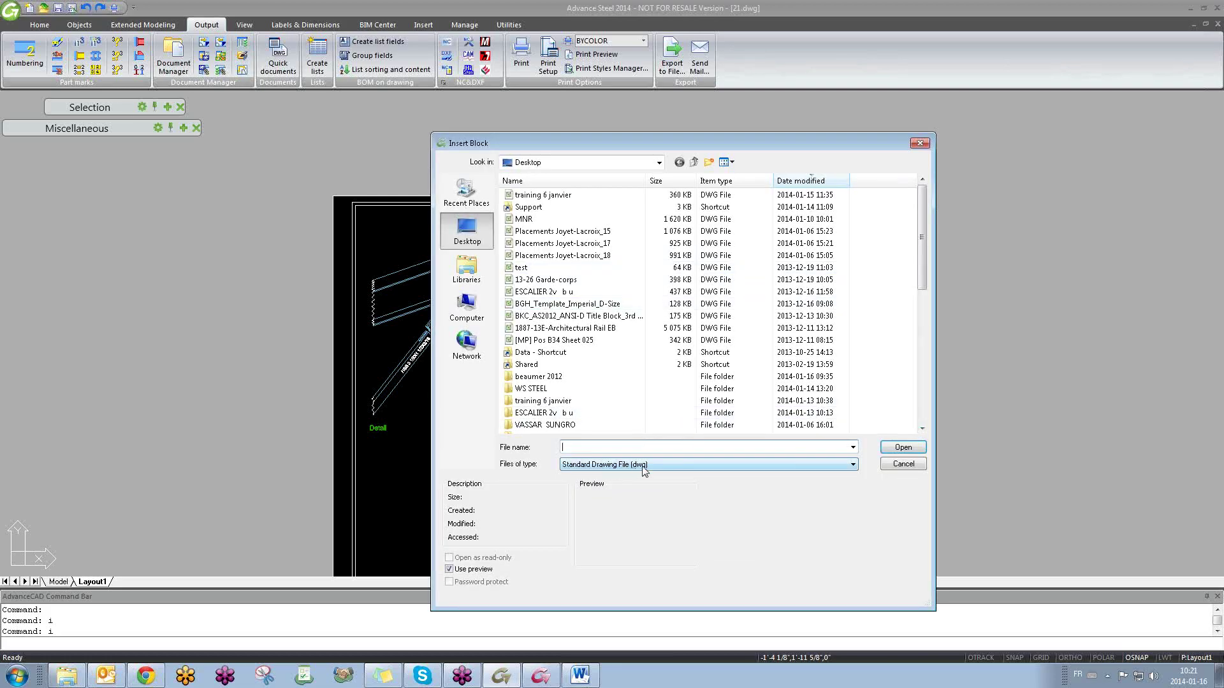
click(653, 465)
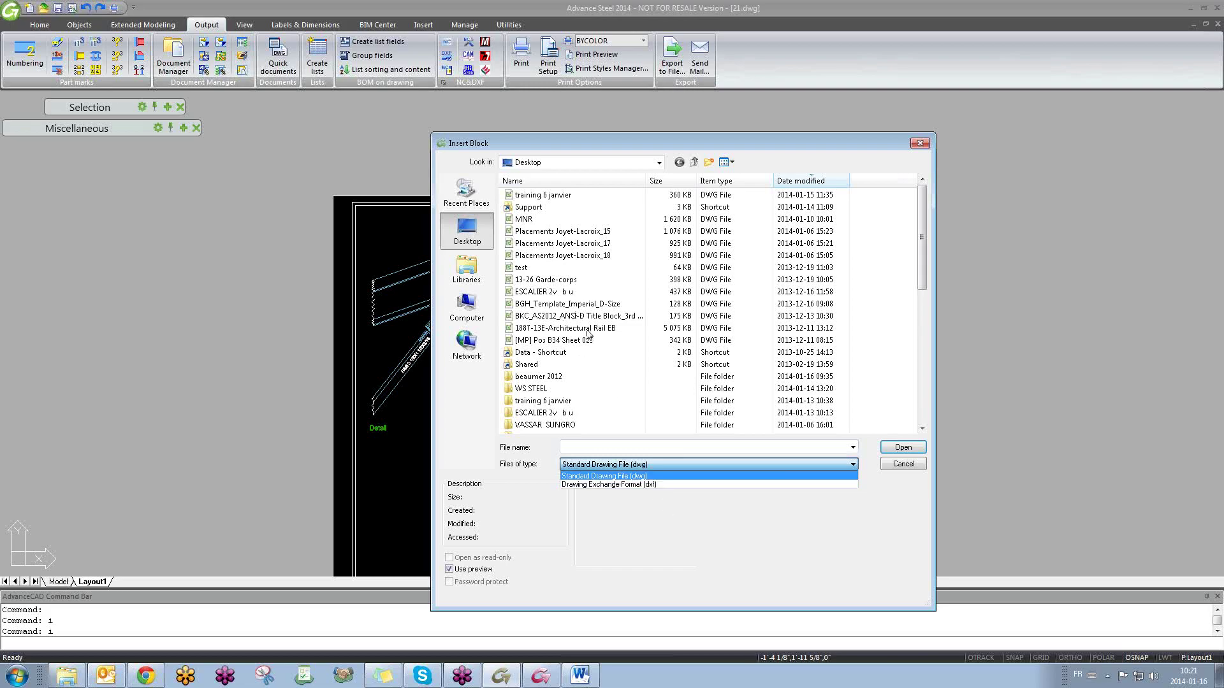
click(921, 146)
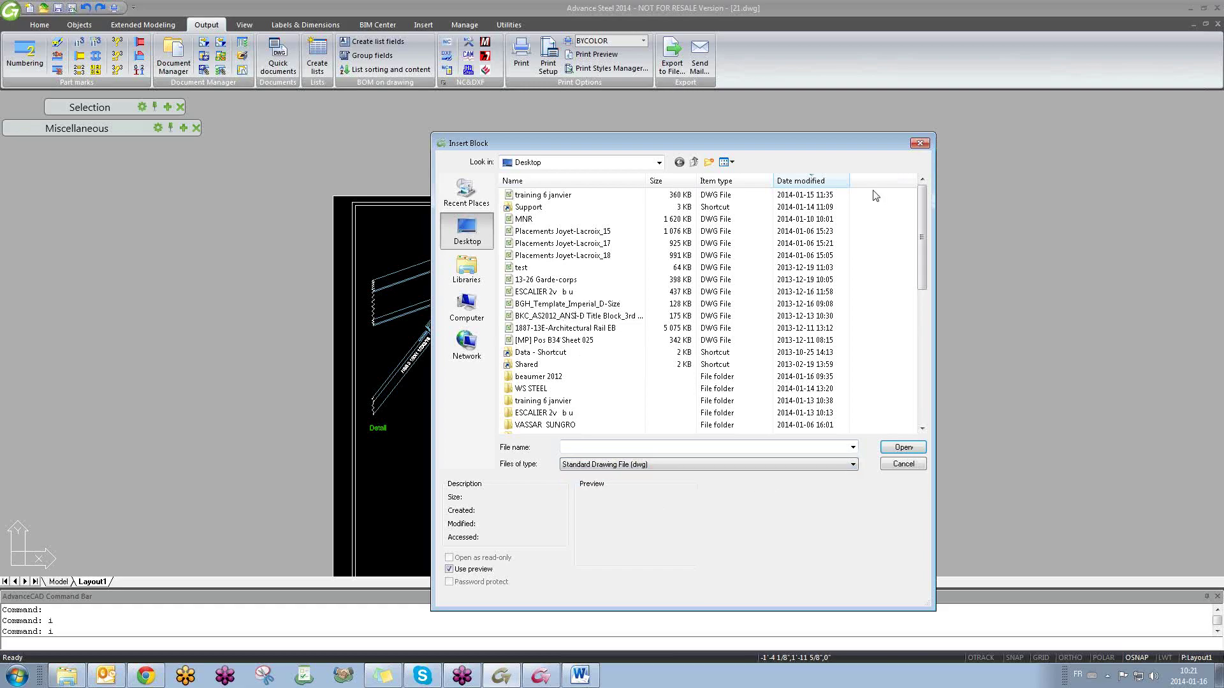
click(920, 143)
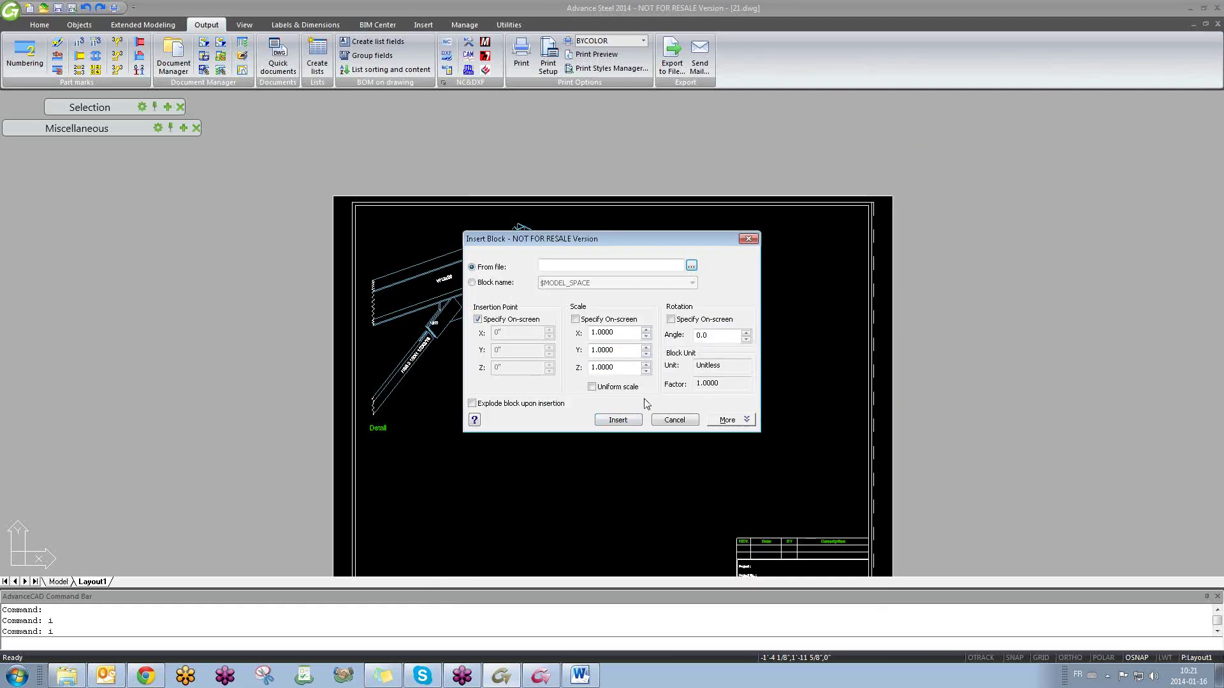
click(478, 319)
click(749, 239)
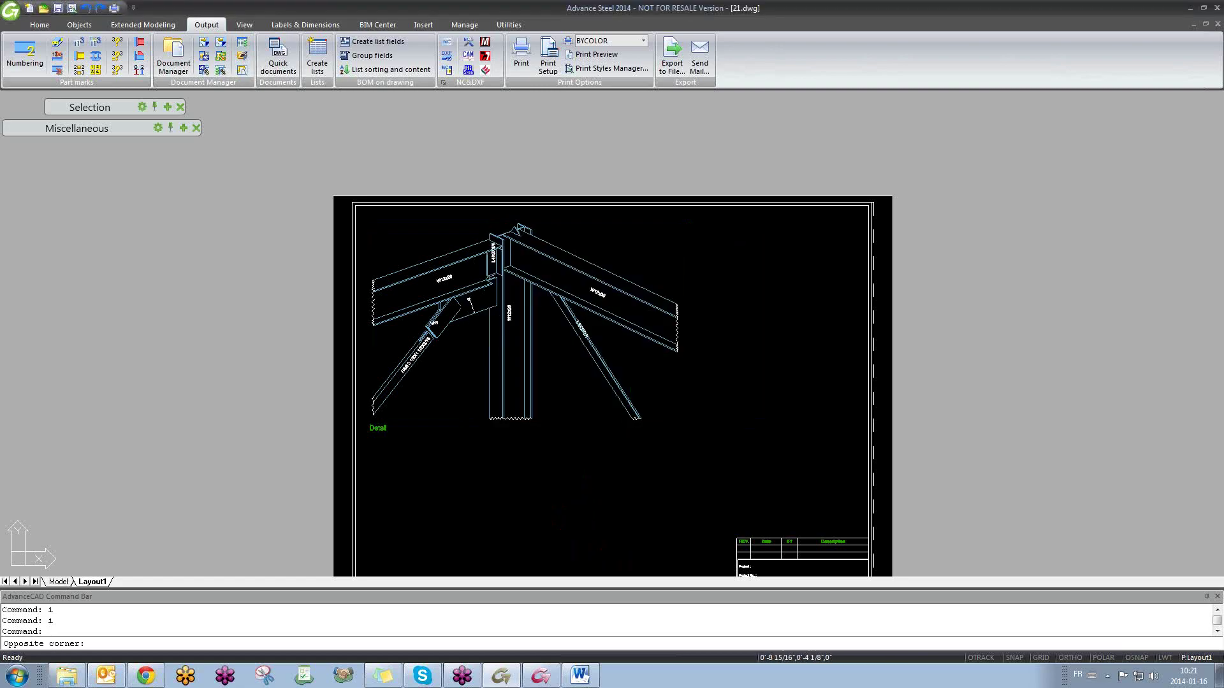
click(580, 502)
right_click(633, 463)
click(720, 389)
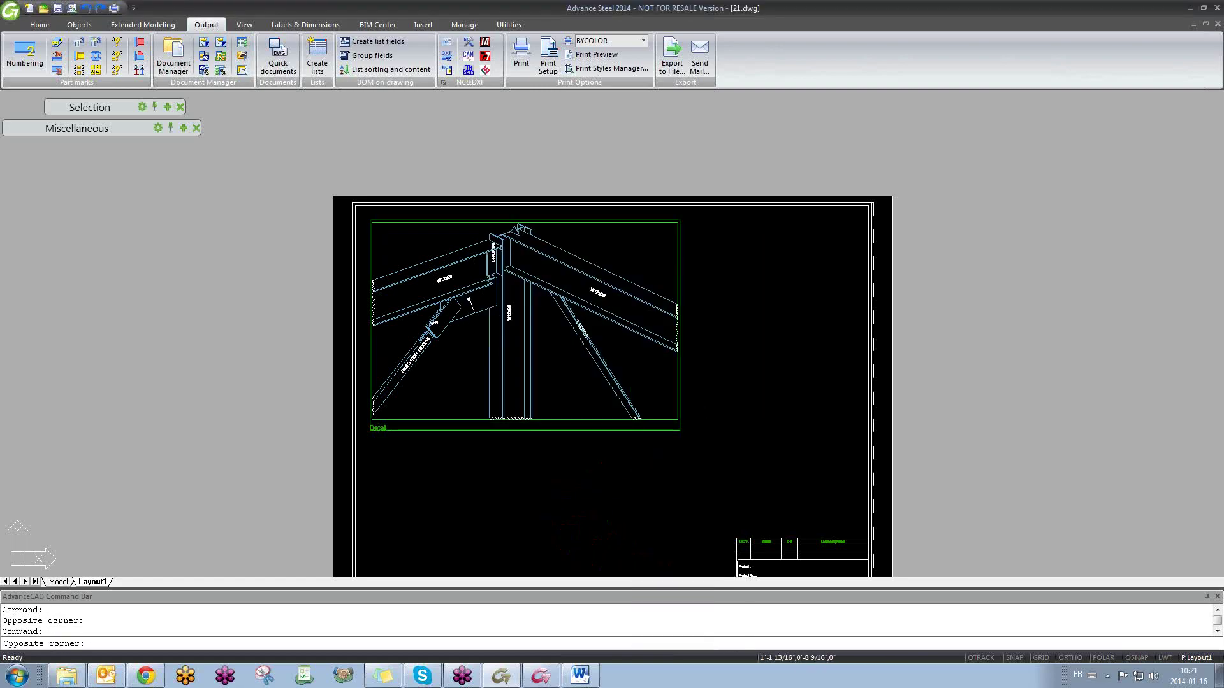
click(680, 425)
key(Escape)
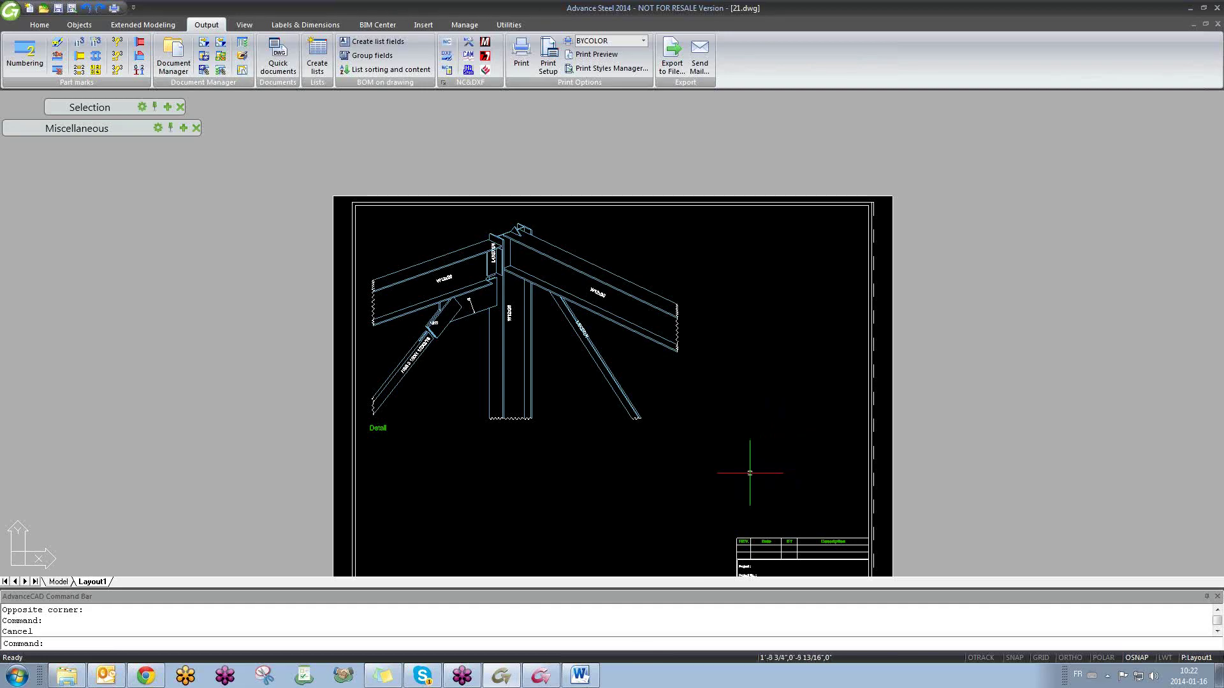
Step: Switch to Skype to view the recent conversations, and return to the drawing 21.dwg
click(423, 677)
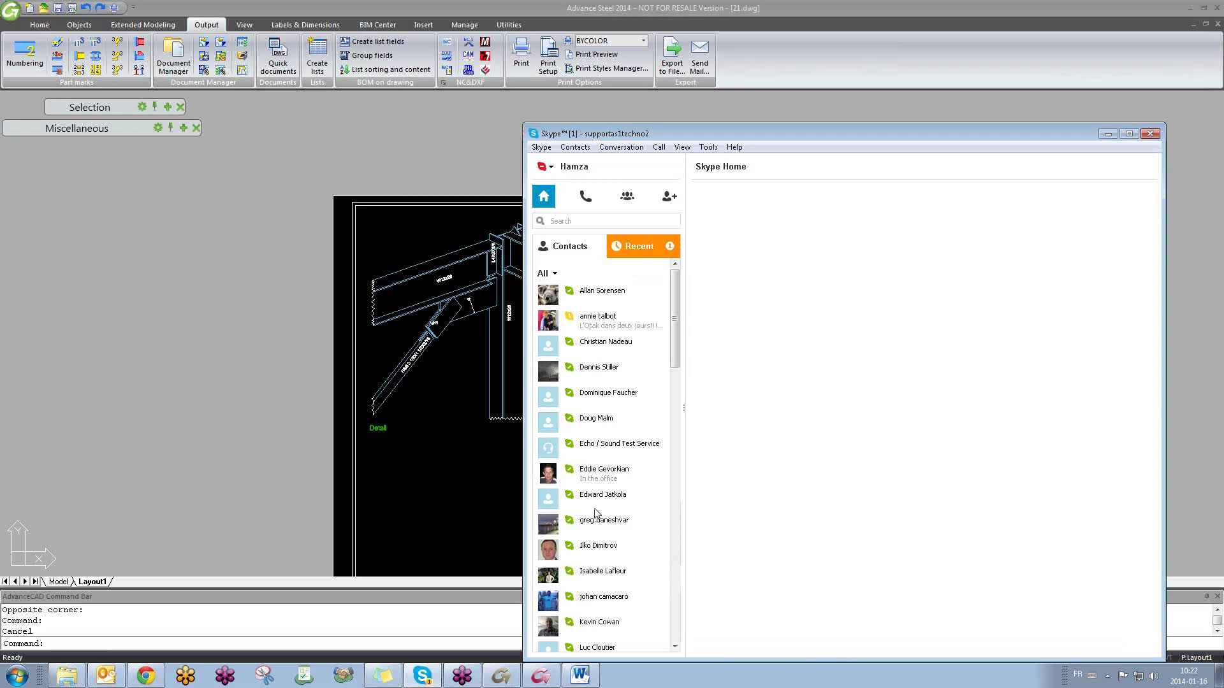
click(640, 246)
click(411, 340)
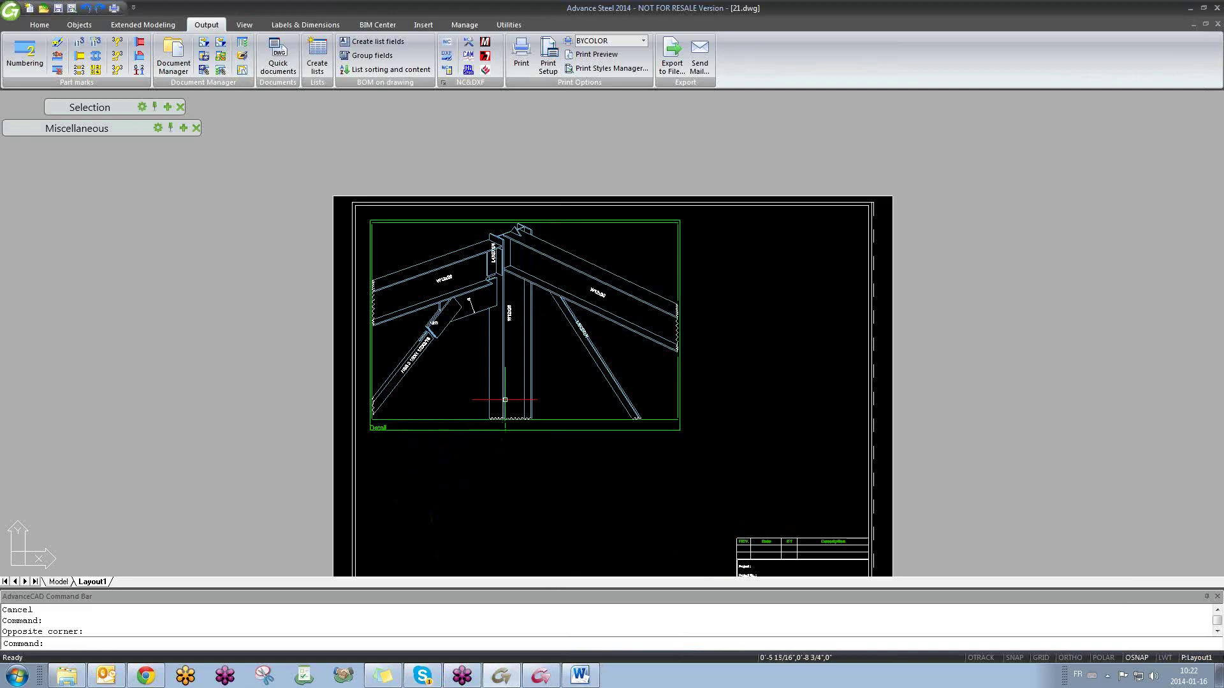
Step: Examine the break lines at the column's lower end and at the W12x30 beam's outer end in the detail view
scroll(514, 409, up, 5)
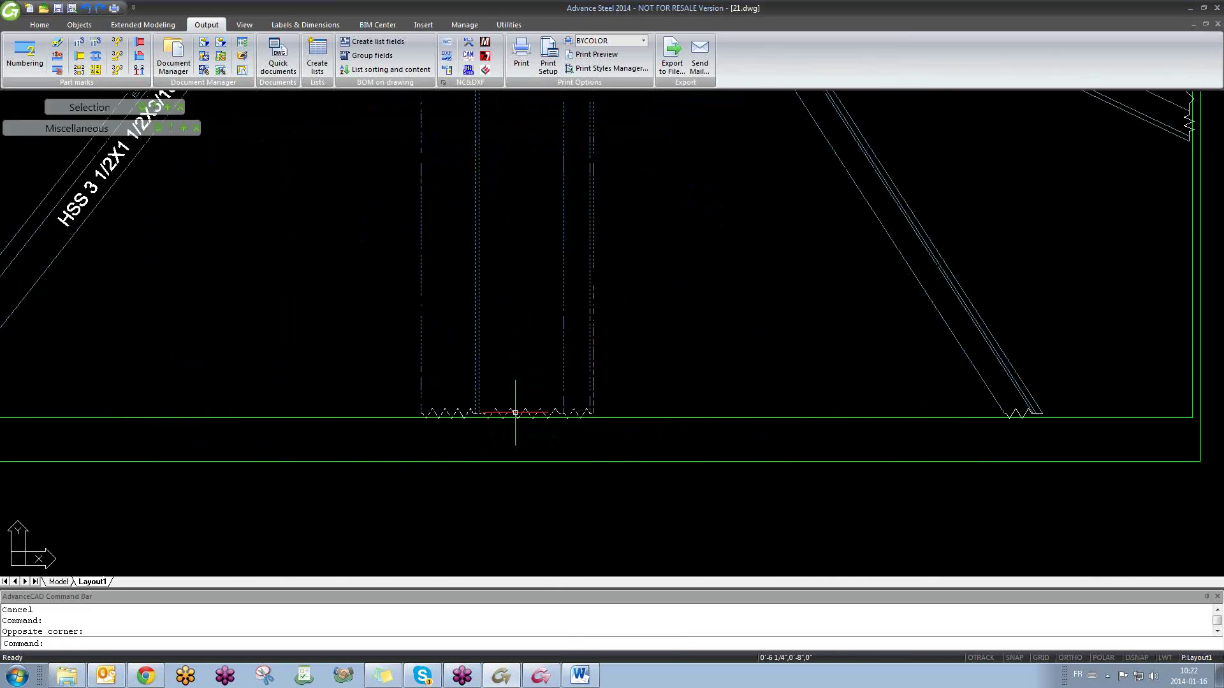
scroll(514, 412, down, 7)
scroll(515, 414, up, 3)
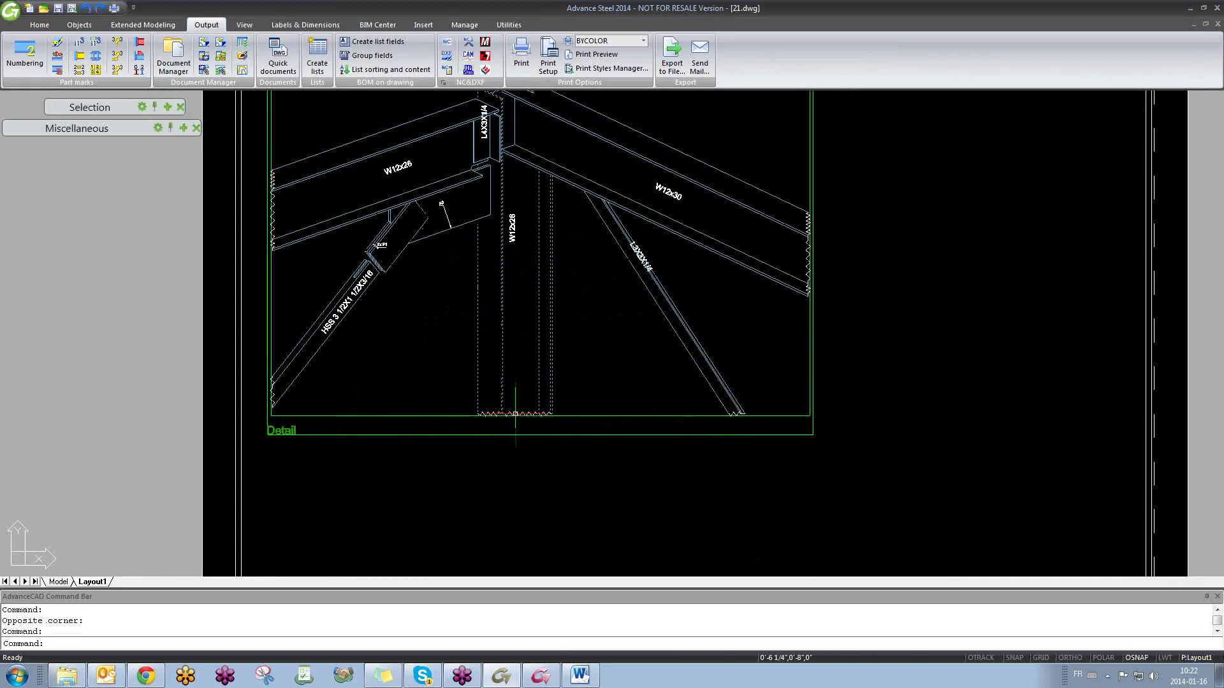
key(Escape)
scroll(515, 415, down, 3)
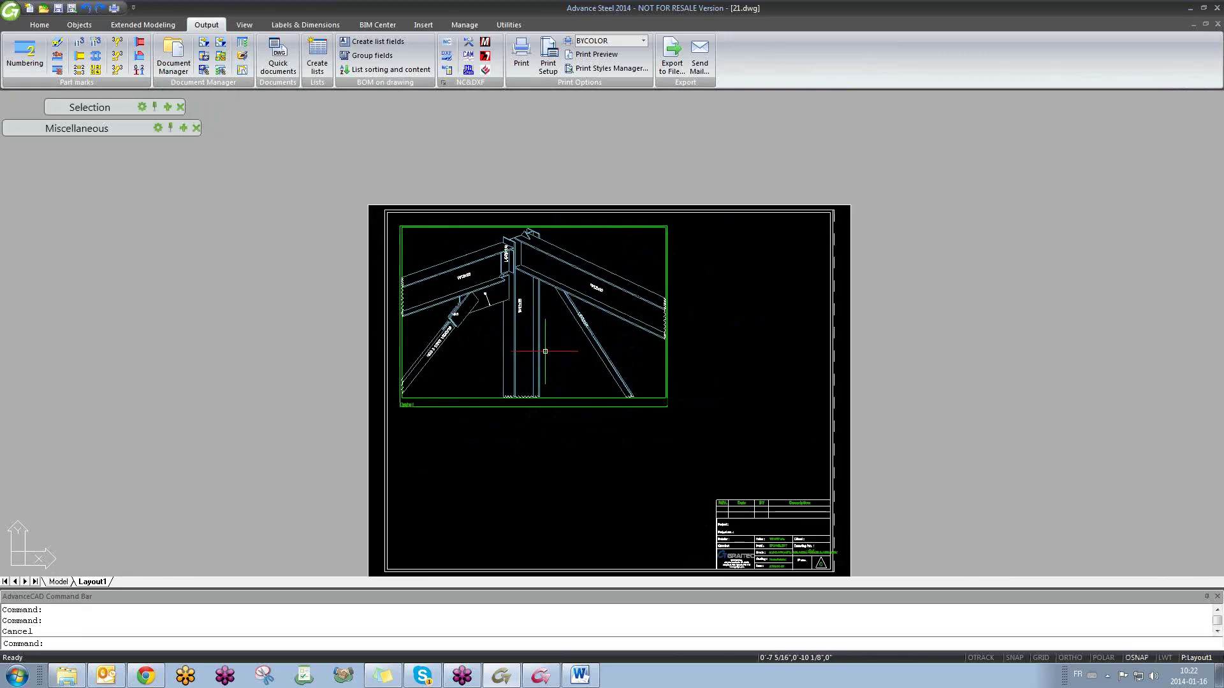
scroll(672, 300, up, 7)
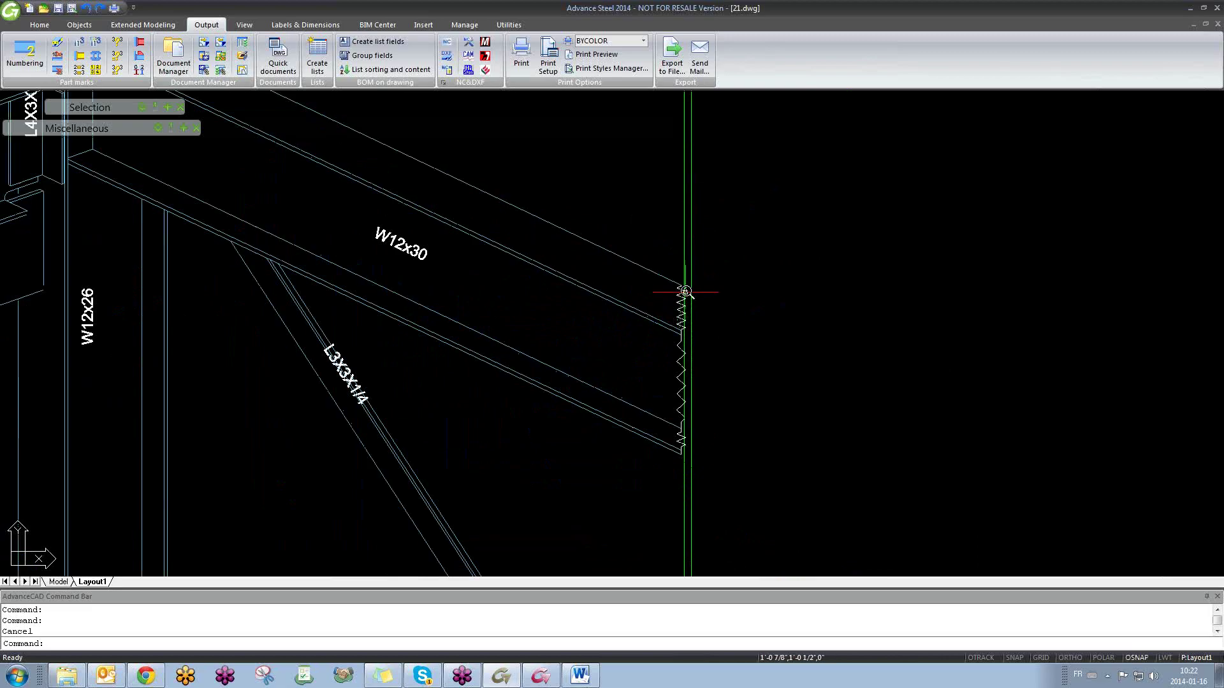
scroll(689, 289, down, 5)
scroll(466, 294, up, 5)
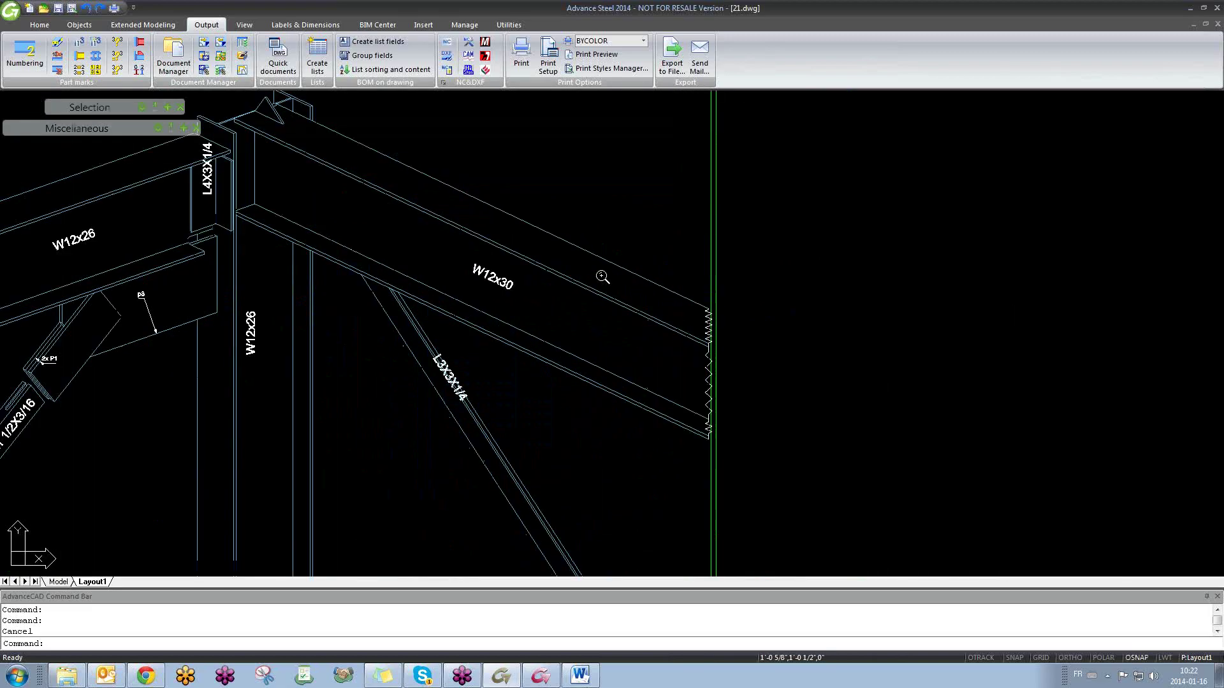
Step: Select the labels of the W12x30 and W12x26 sloping beams to highlight the beams they belong to
click(436, 285)
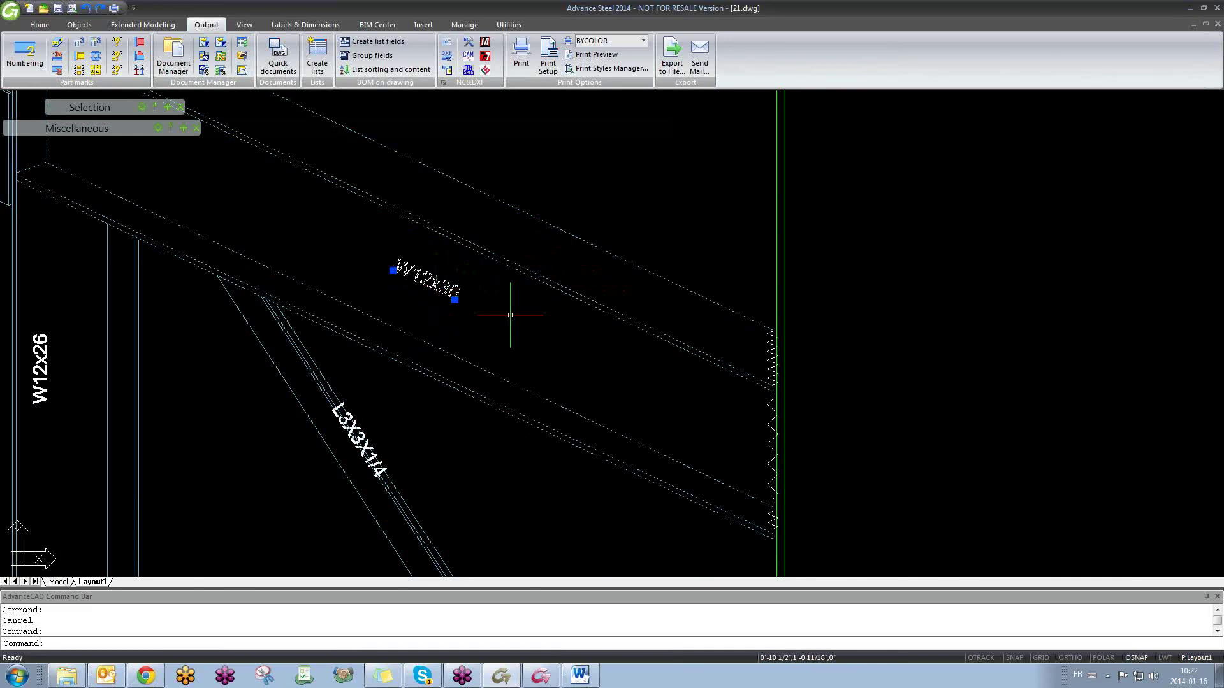
scroll(458, 319, down, 5)
scroll(458, 319, up, 5)
click(383, 292)
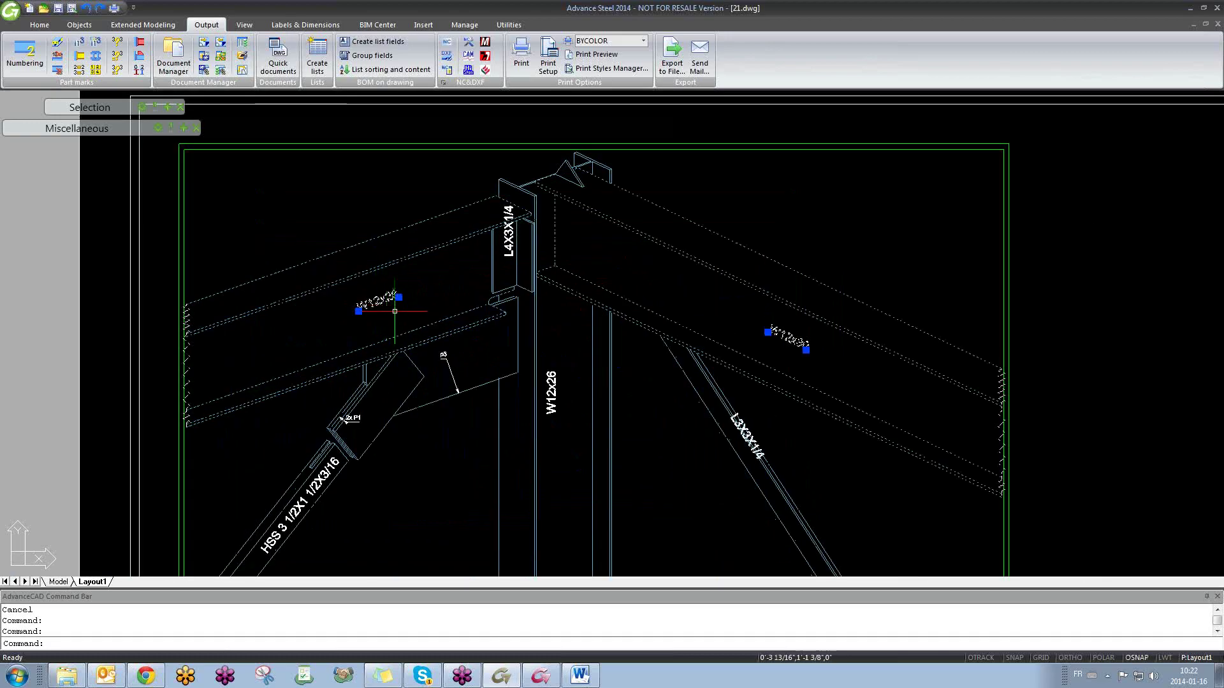
scroll(468, 257, down, 2)
Step: Move the L4X3X1/4 label down so it sits within its clip angle, and clear the selection
scroll(468, 257, up, 3)
scroll(478, 259, up, 2)
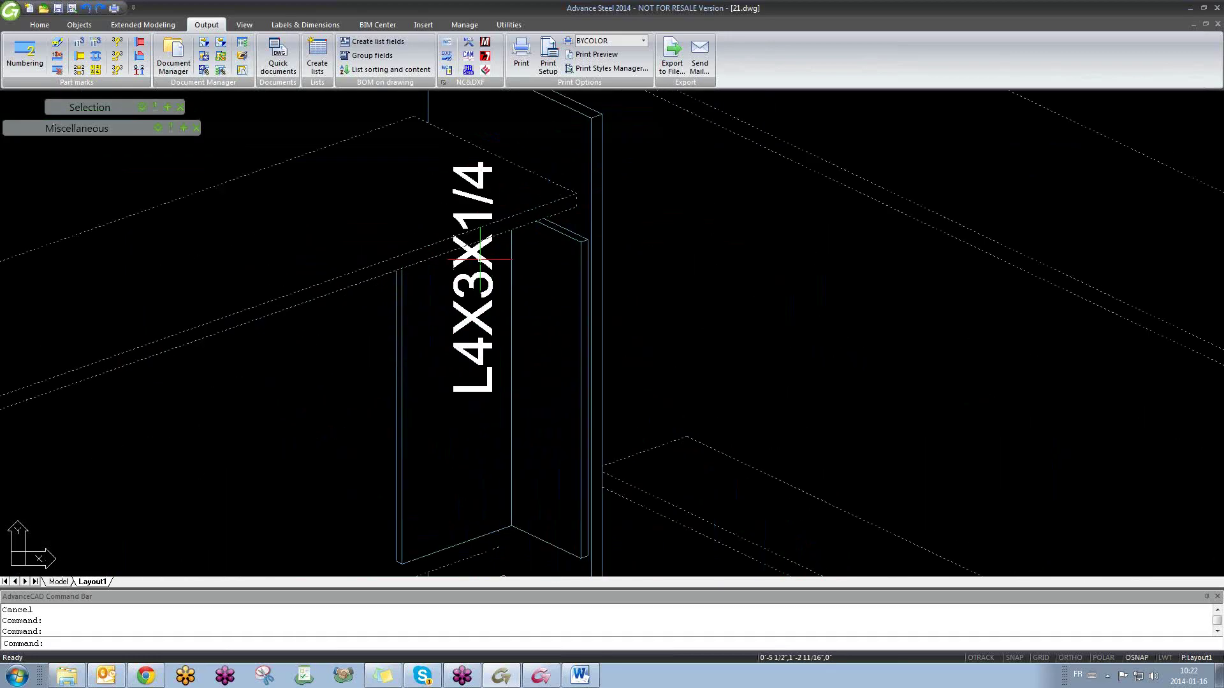
click(479, 260)
scroll(479, 260, down, 3)
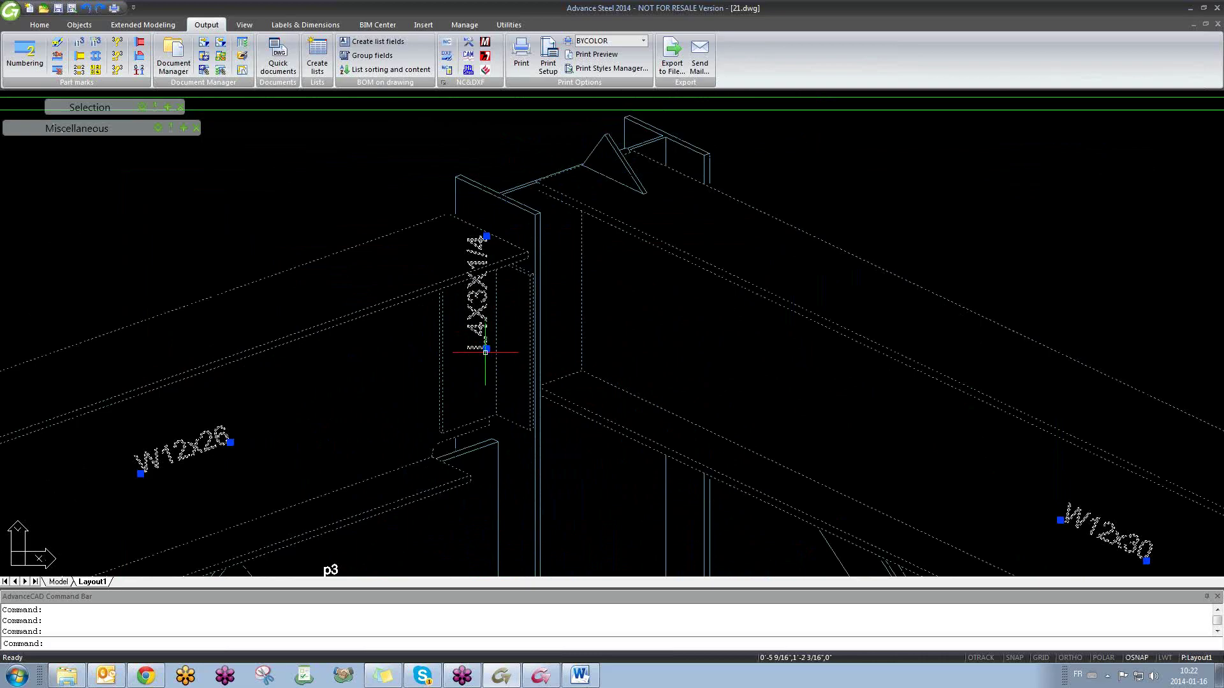
click(481, 361)
click(481, 355)
click(487, 349)
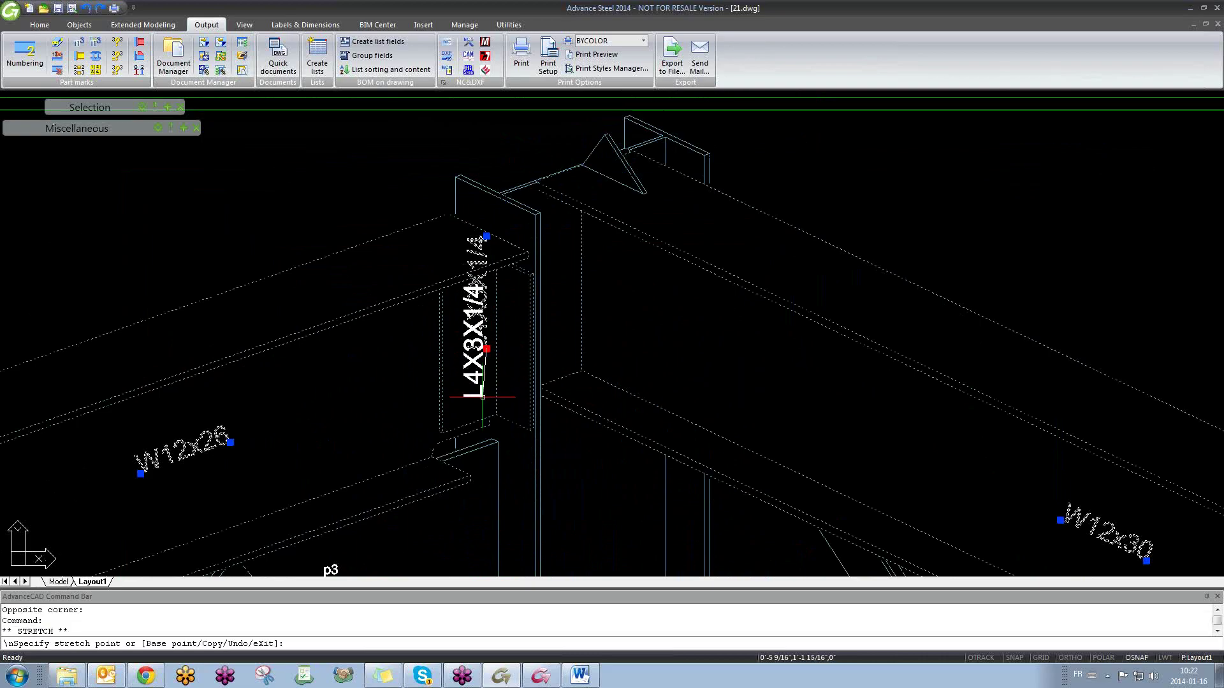
click(480, 413)
scroll(488, 418, up, 4)
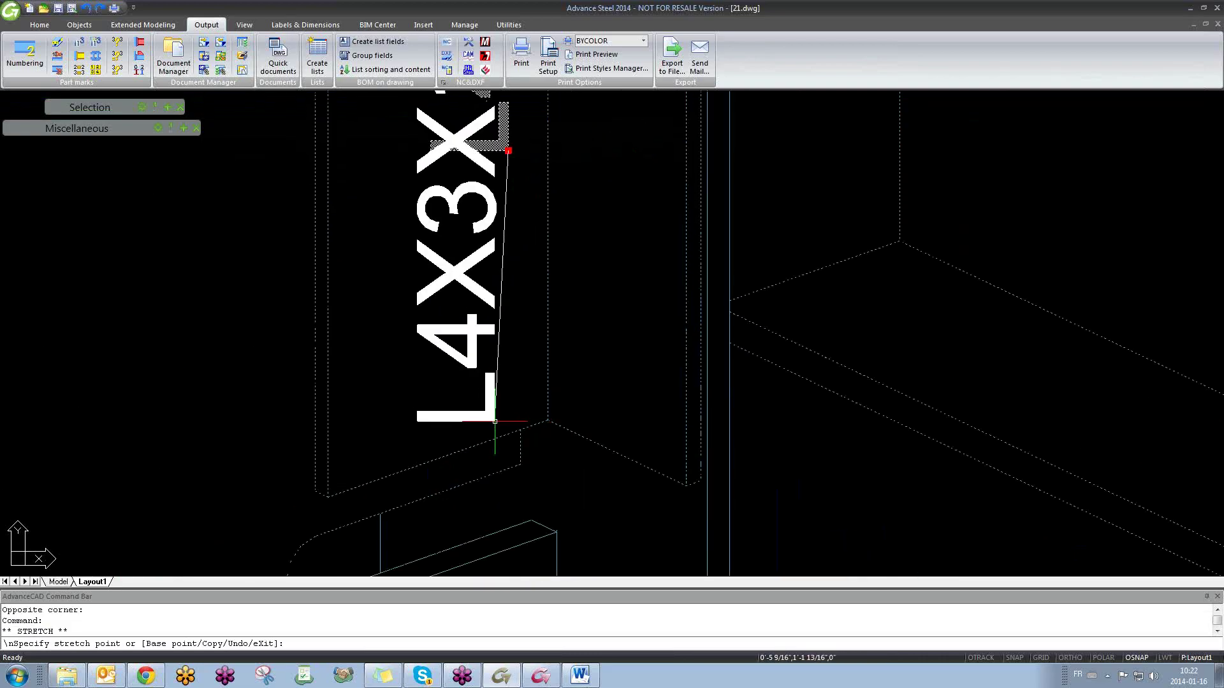
scroll(494, 422, down, 5)
key(Escape)
scroll(494, 340, up, 3)
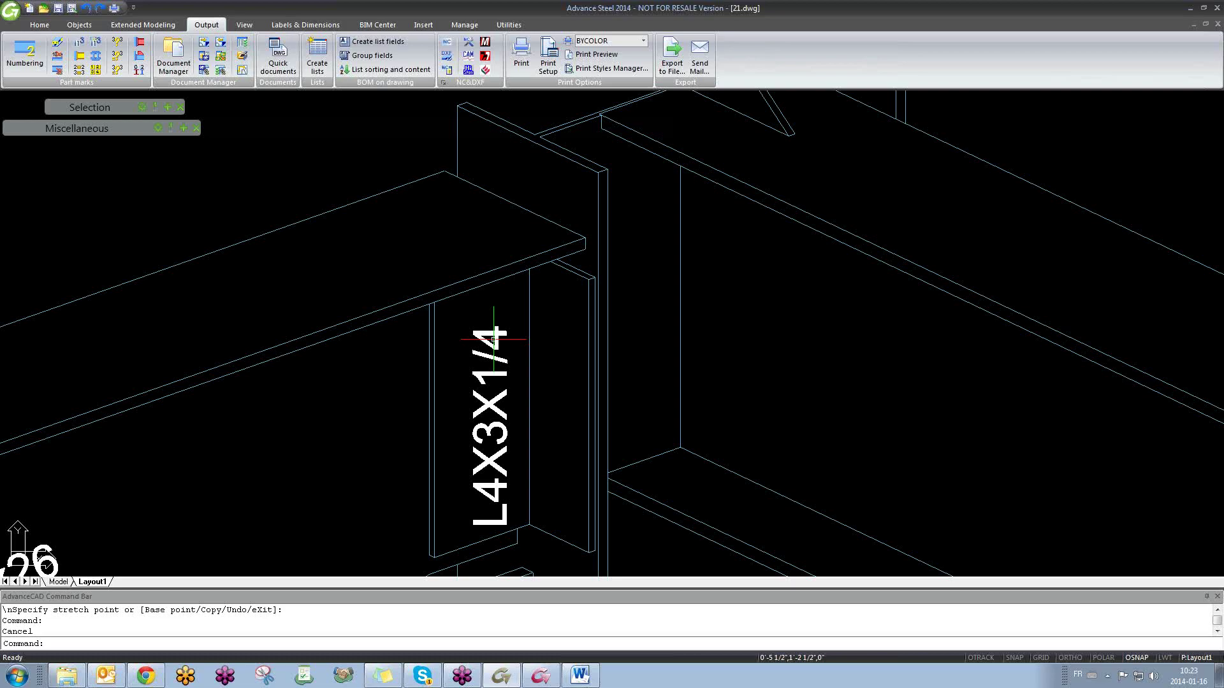
Step: Switch to the training 6 janvier.dwg model and place a double angle joist about 18'-6" long and 4' high beside the frame
scroll(494, 339, down, 6)
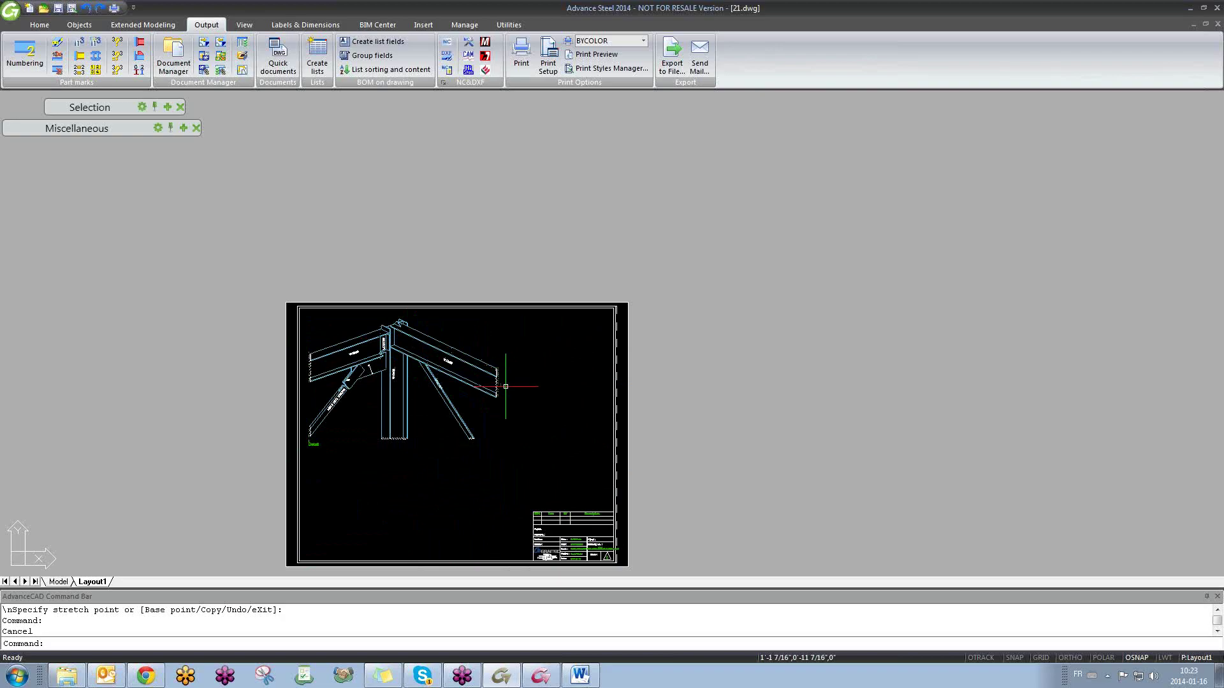
key(ctrl+Tab)
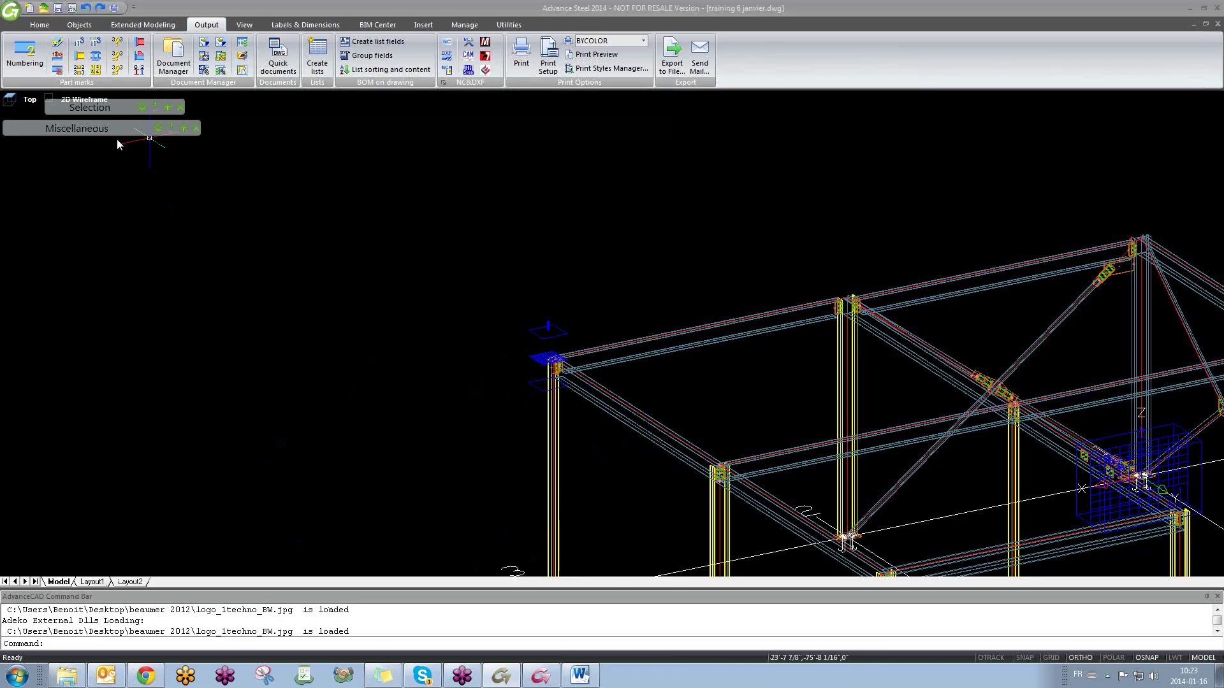
click(79, 25)
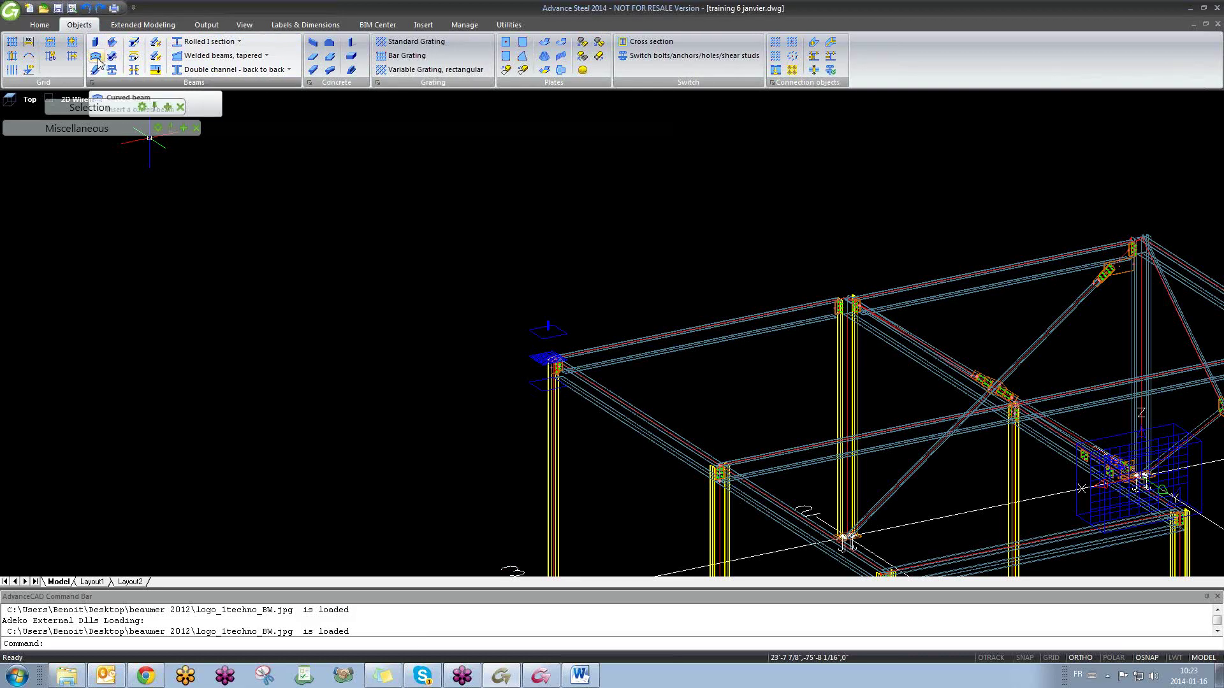
click(39, 25)
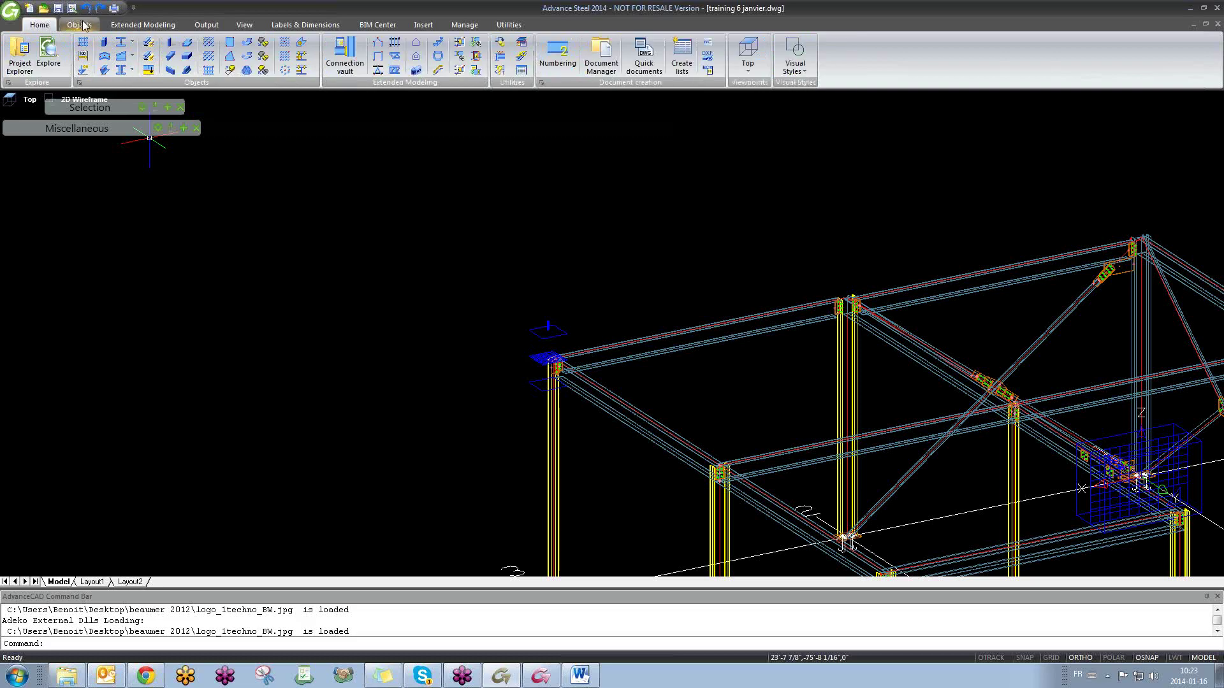
click(134, 26)
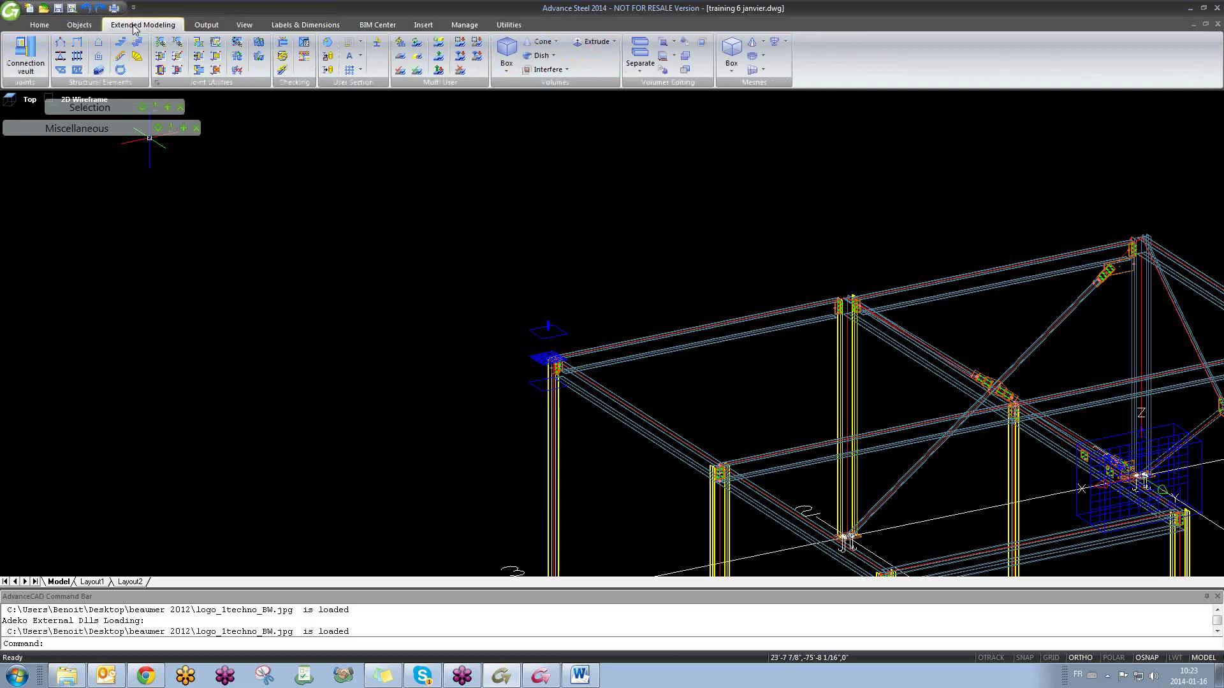
click(62, 70)
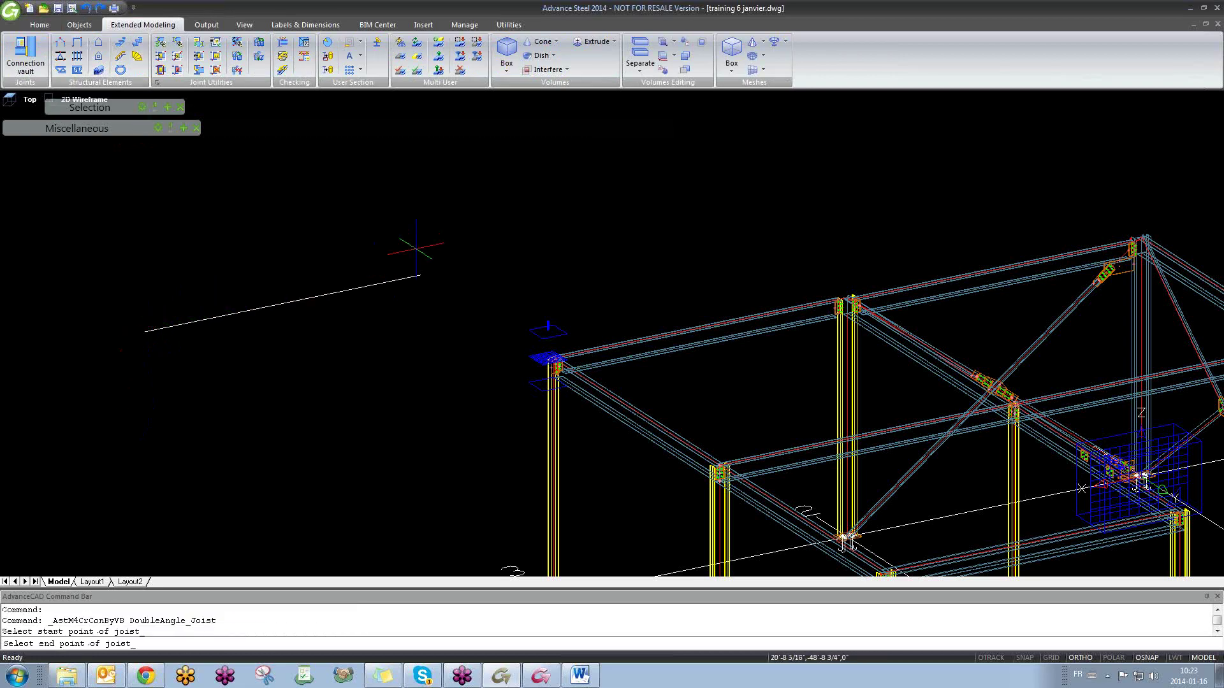
click(408, 261)
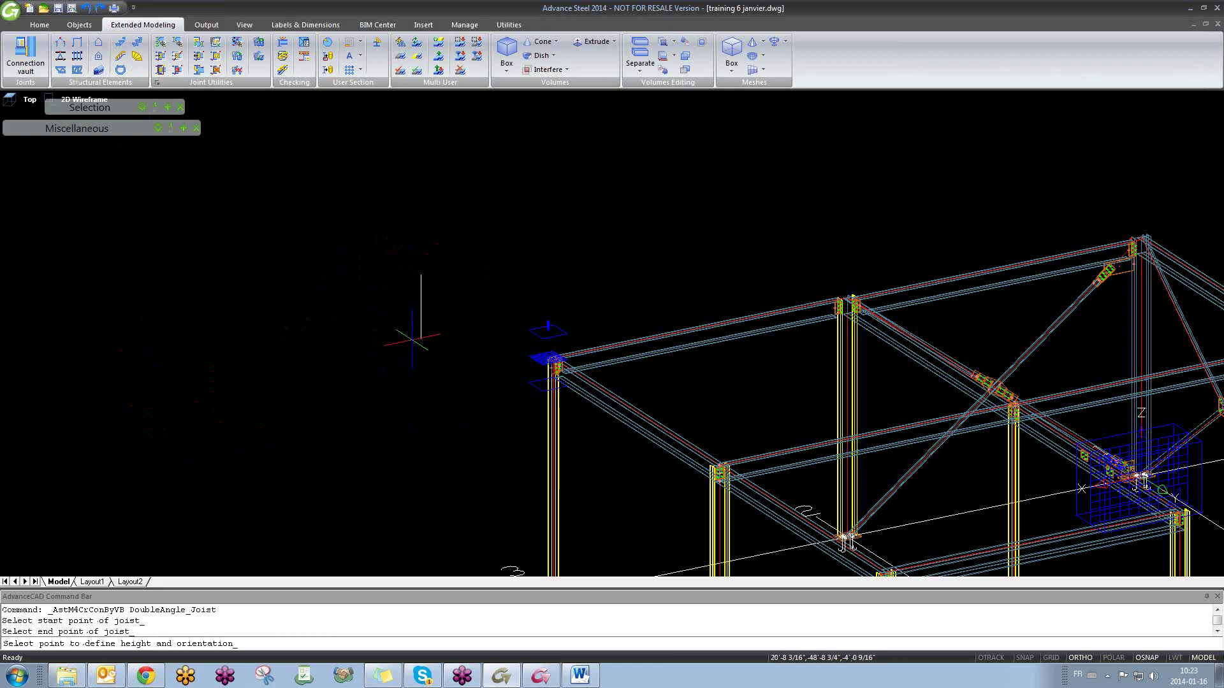
click(409, 341)
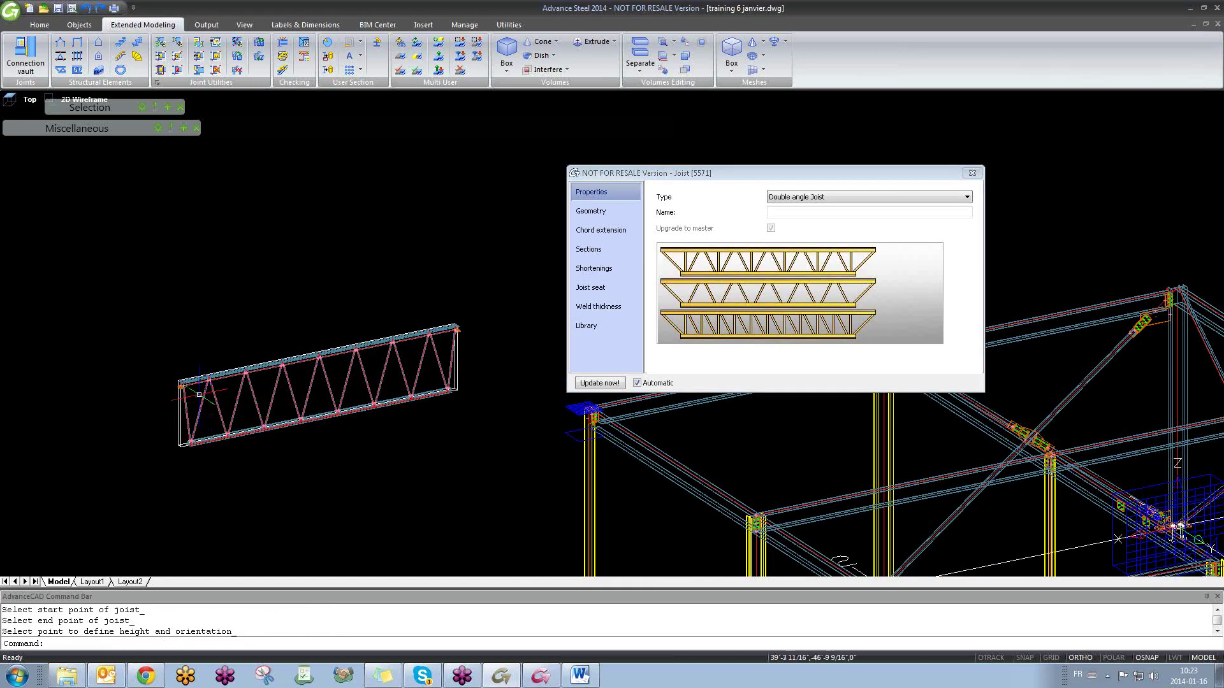
scroll(192, 398, up, 5)
scroll(369, 434, down, 2)
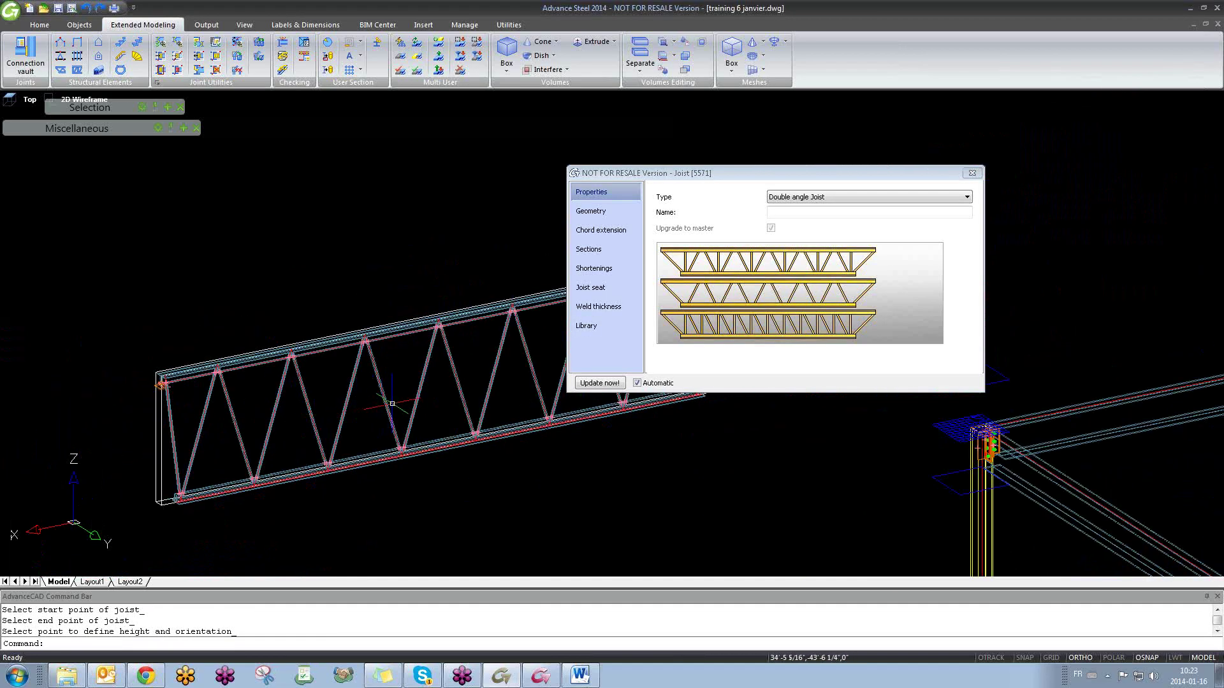
Step: Review the new joist's type options, geometry settings and chord extension settings
click(590, 212)
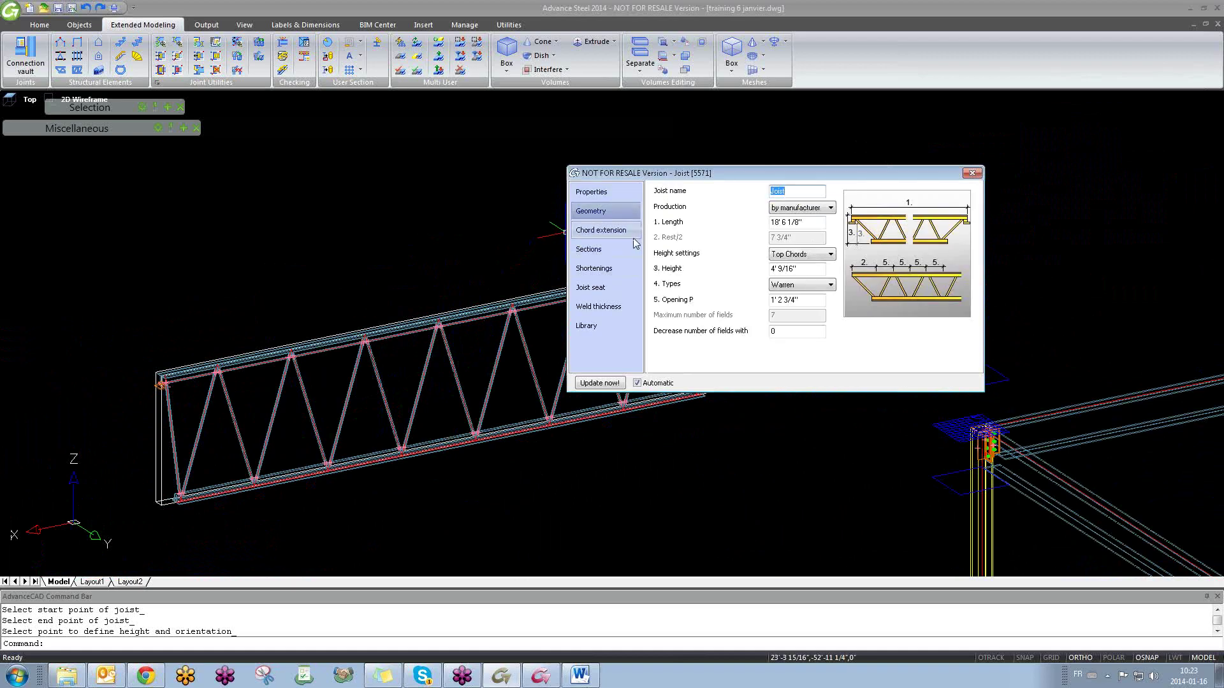
click(633, 238)
click(615, 193)
click(842, 198)
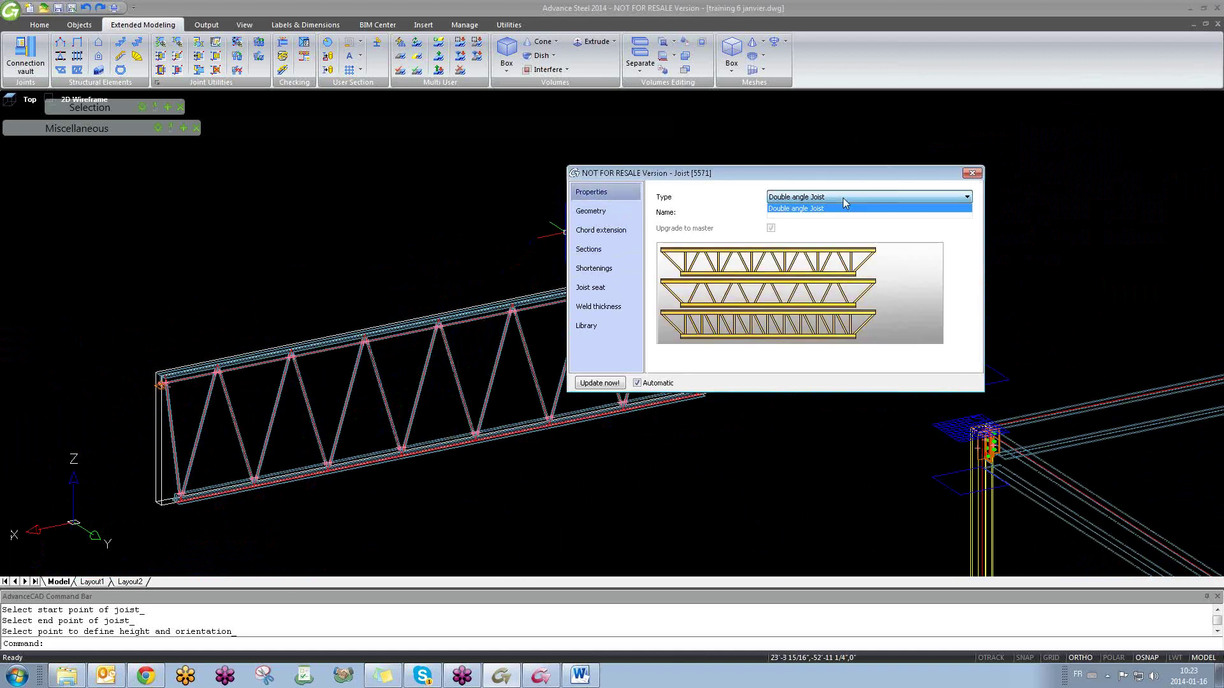
click(793, 197)
click(604, 212)
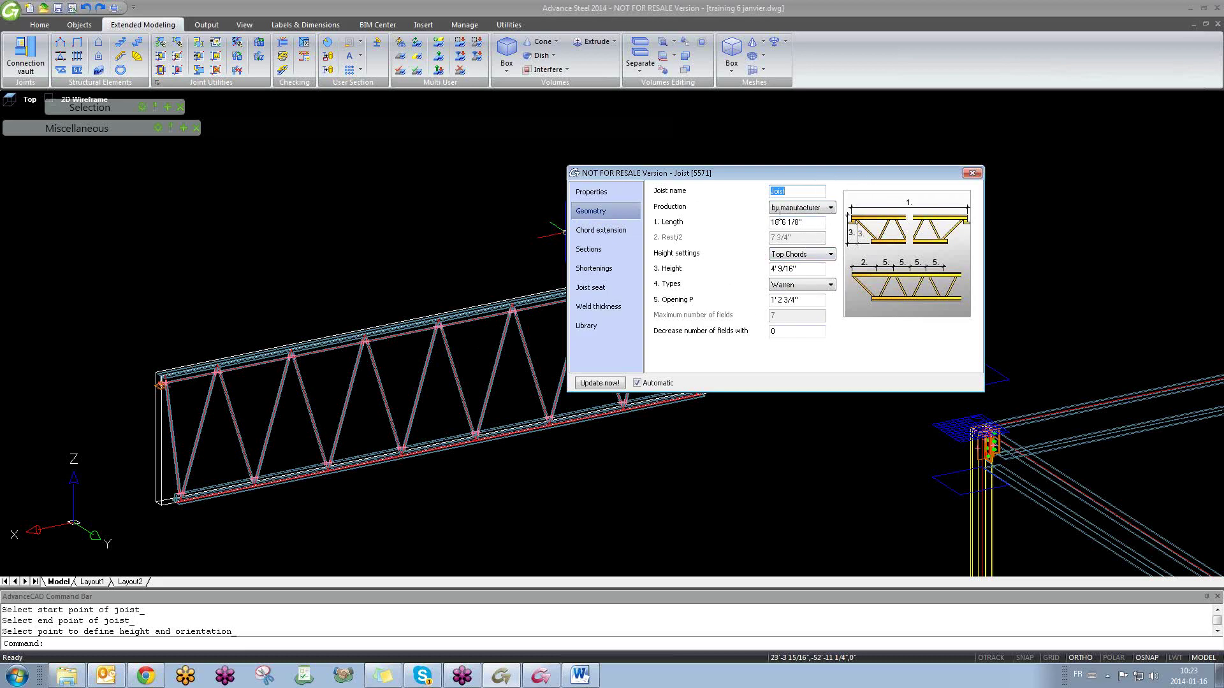
click(615, 236)
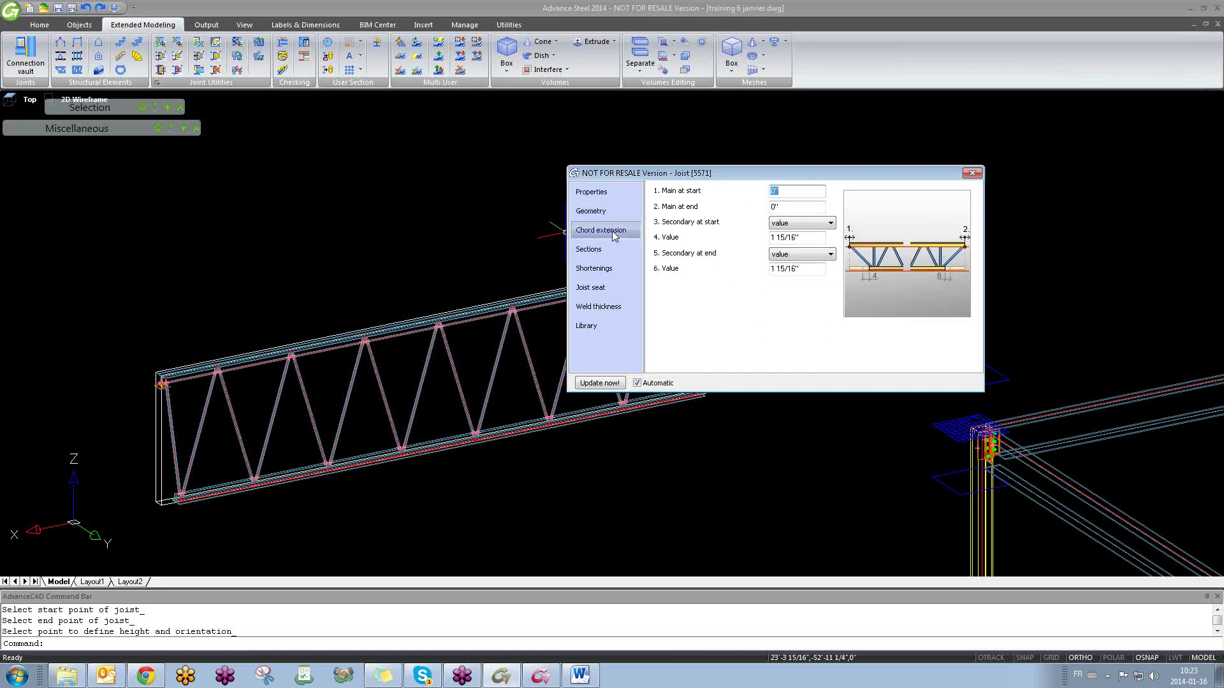
Step: Review the joist's sections, shortenings, joist seat, weld thickness and library settings, and close its properties
click(613, 249)
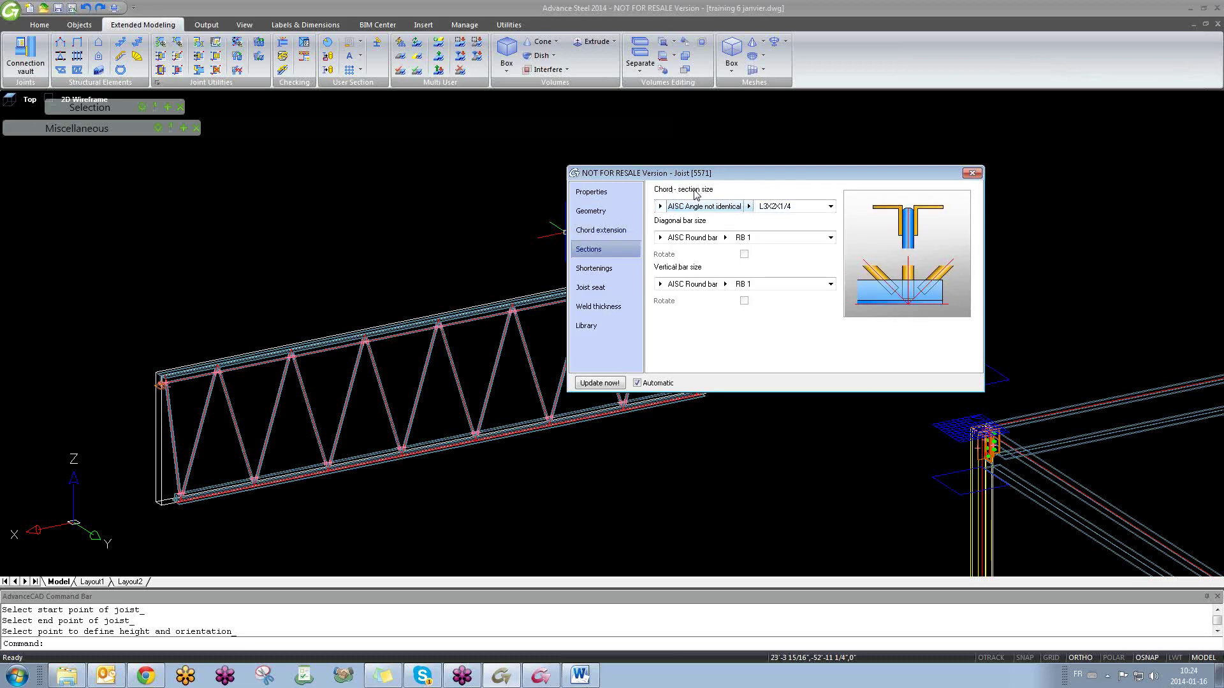
click(599, 268)
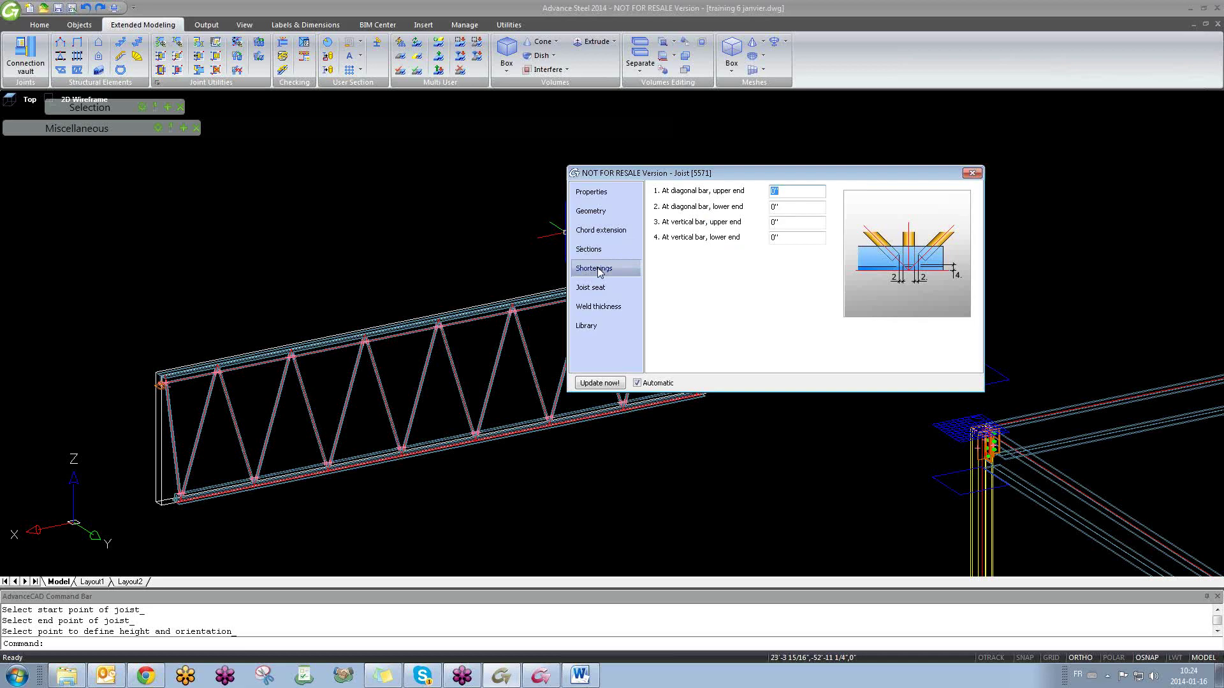
click(598, 289)
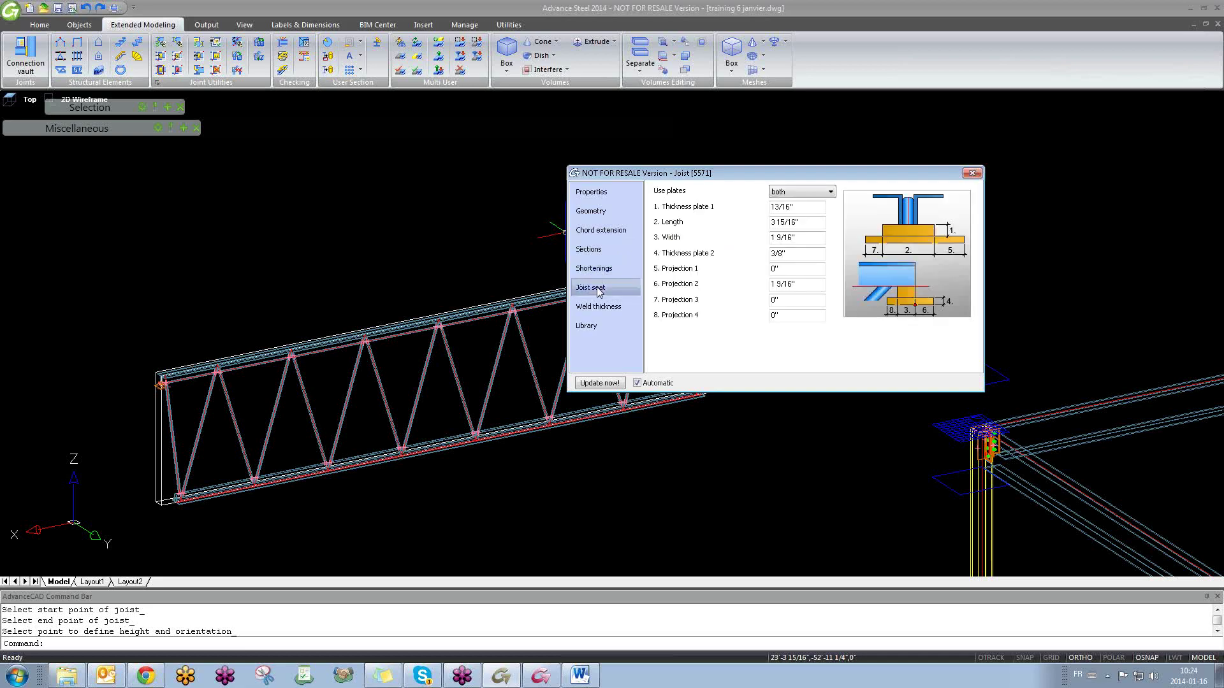
click(618, 308)
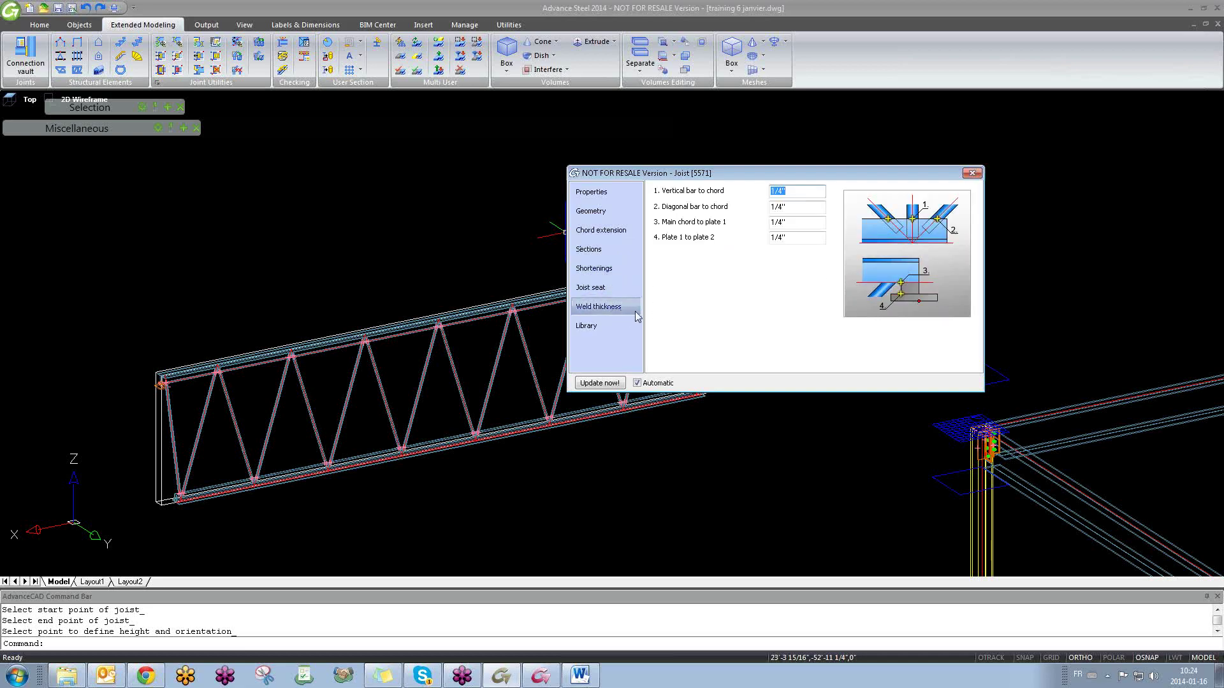
click(609, 324)
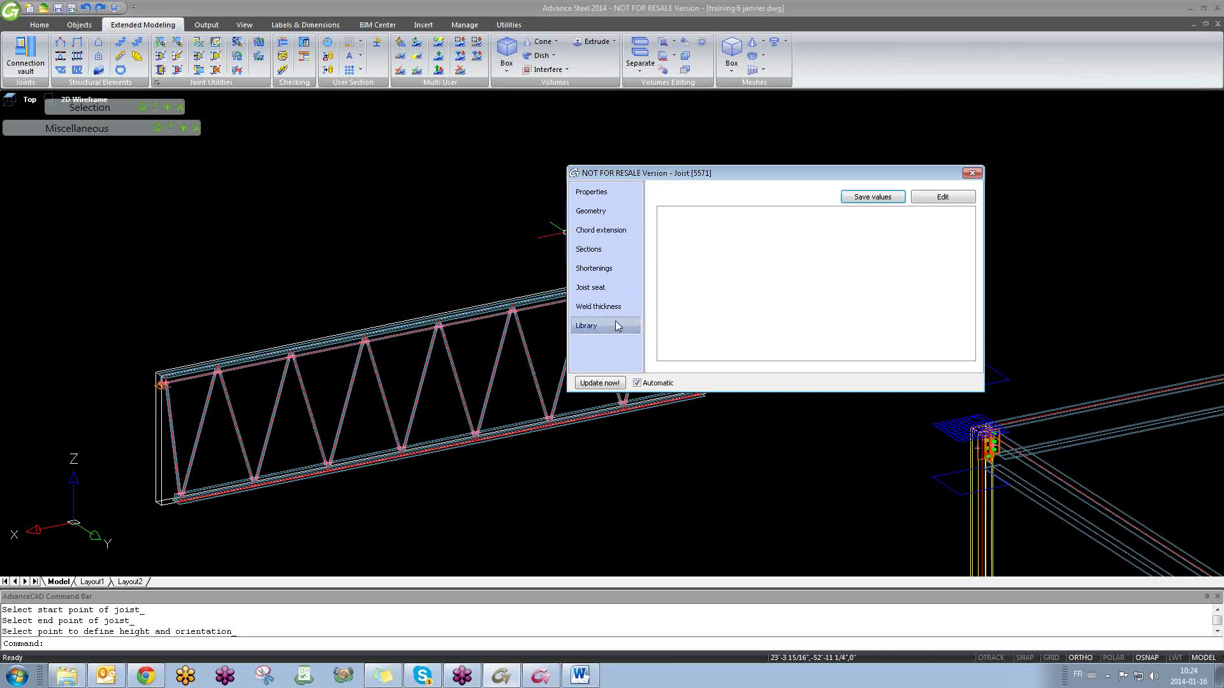
click(973, 174)
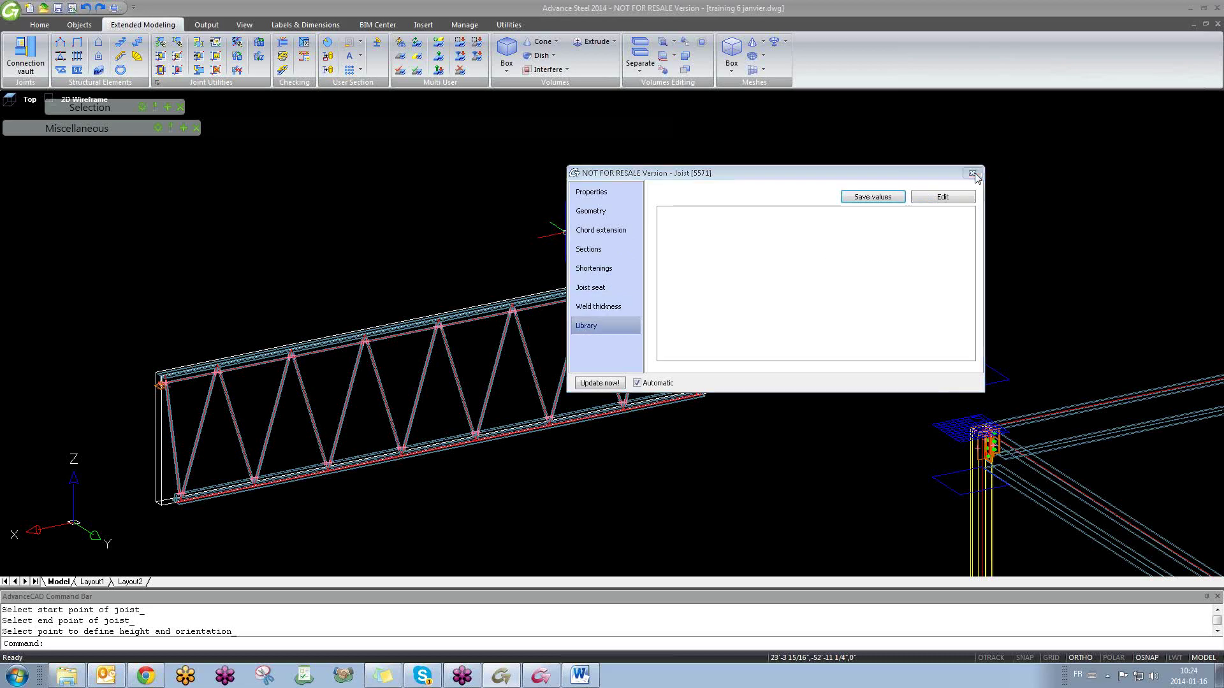
Step: Open the properties of the W12x26 beam on top of the frame and switch its section class to Canam Manac Inc. - Sections
scroll(734, 312, down, 3)
scroll(879, 352, up, 4)
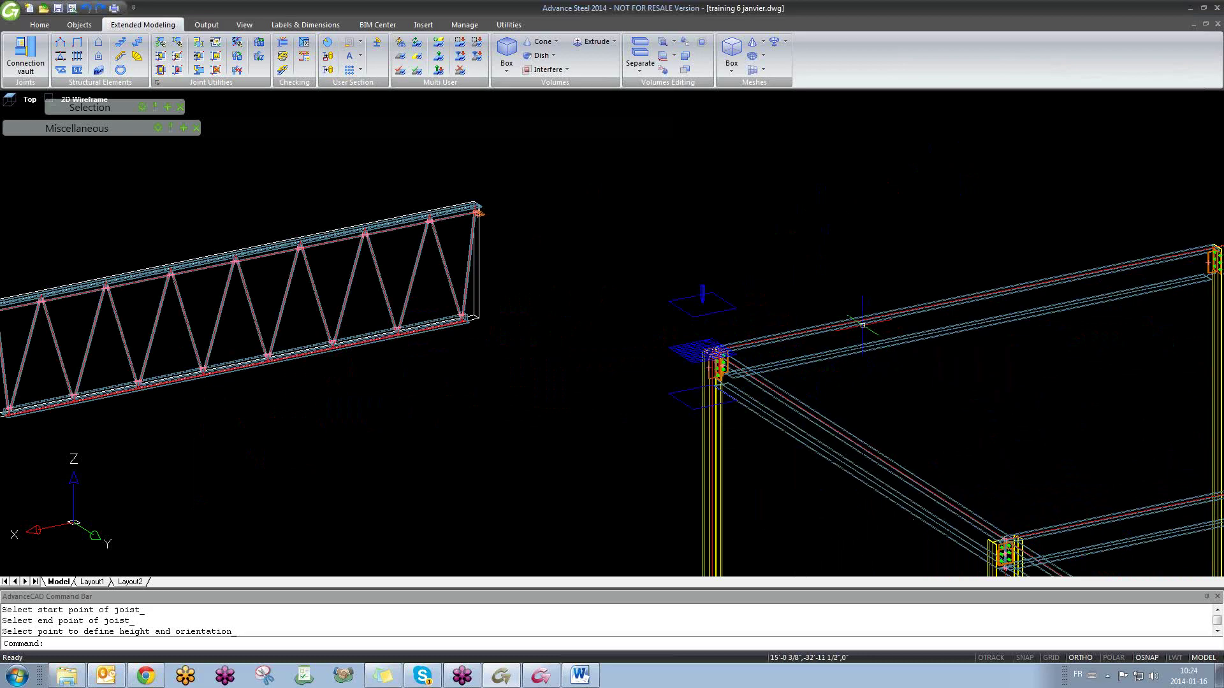
double_click(901, 344)
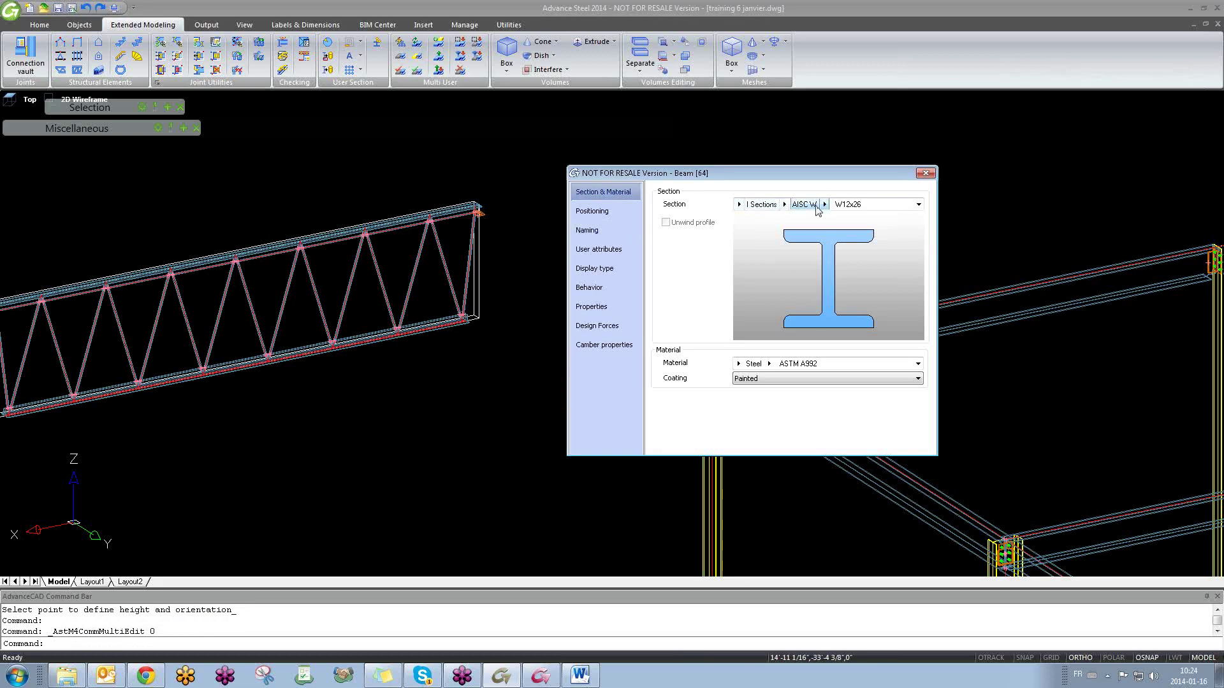
click(738, 206)
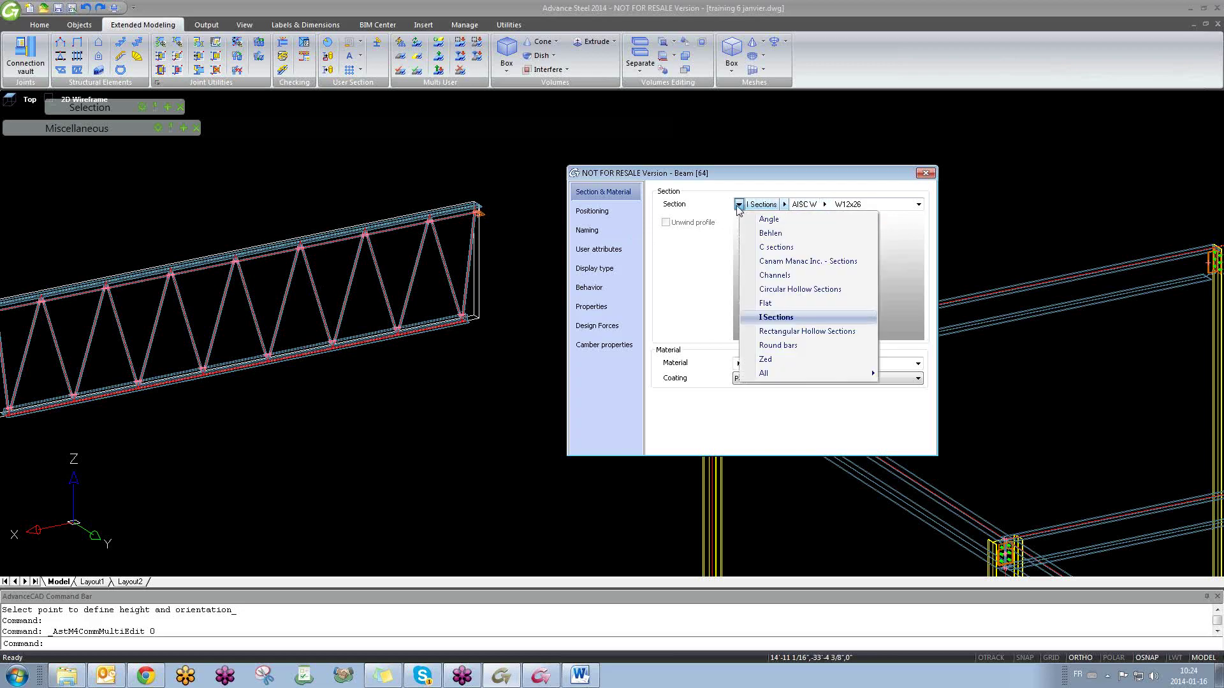
click(810, 268)
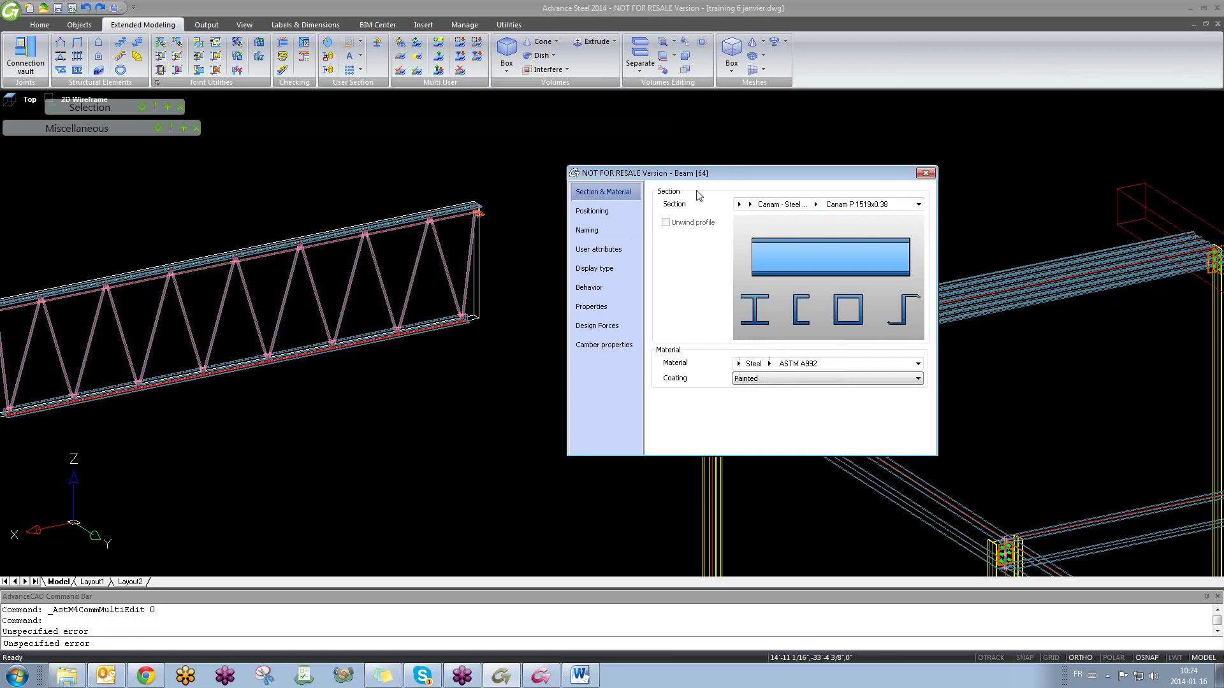
Step: Change the beam's section class to Vulcraft from the complete list of section classes
click(738, 205)
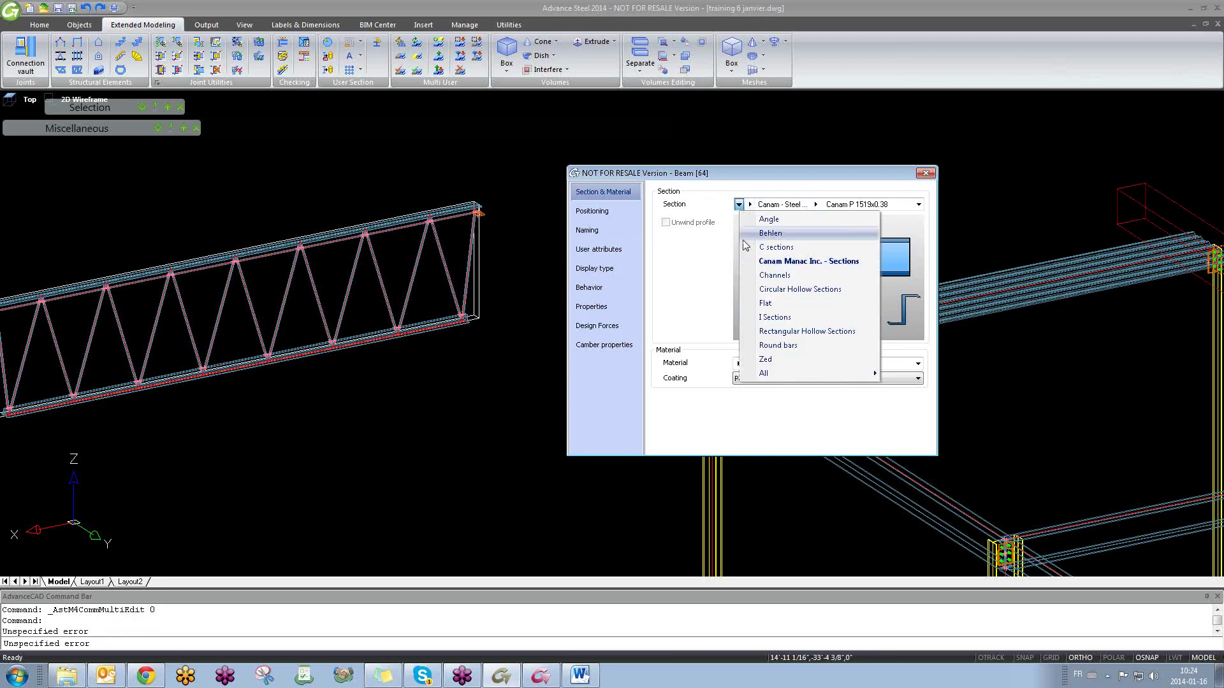
mouse_move(800, 376)
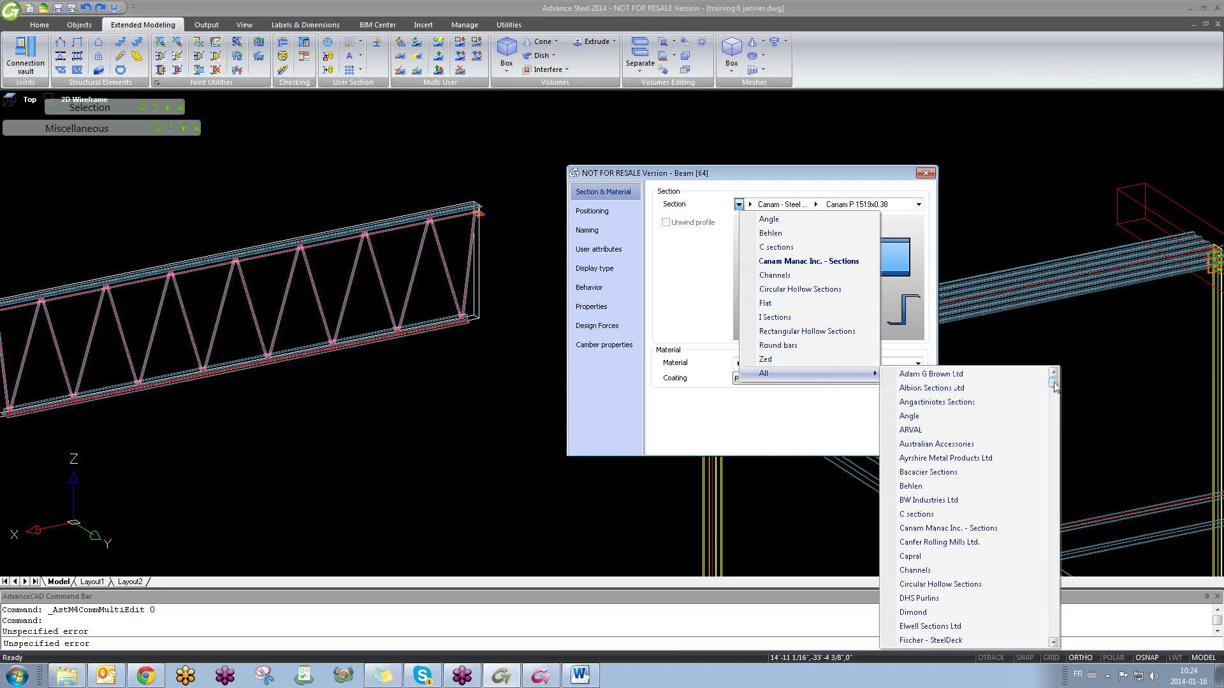
drag(1054, 385, 1052, 506)
scroll(950, 496, down, 4)
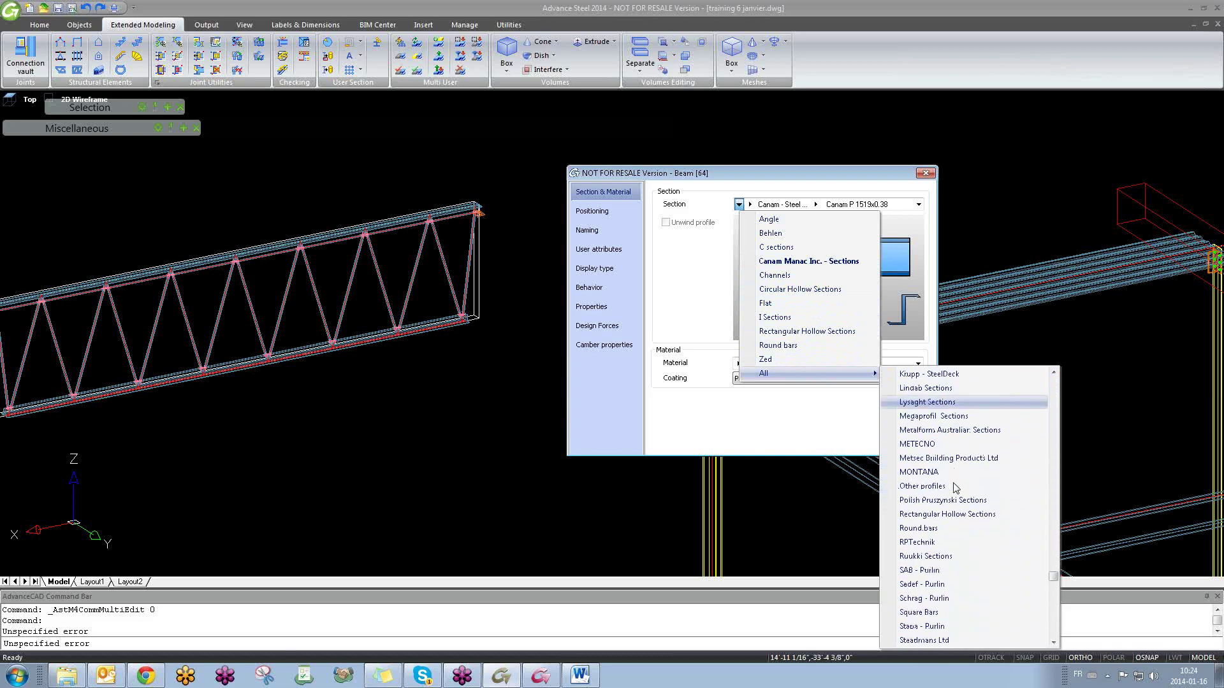
scroll(957, 487, down, 4)
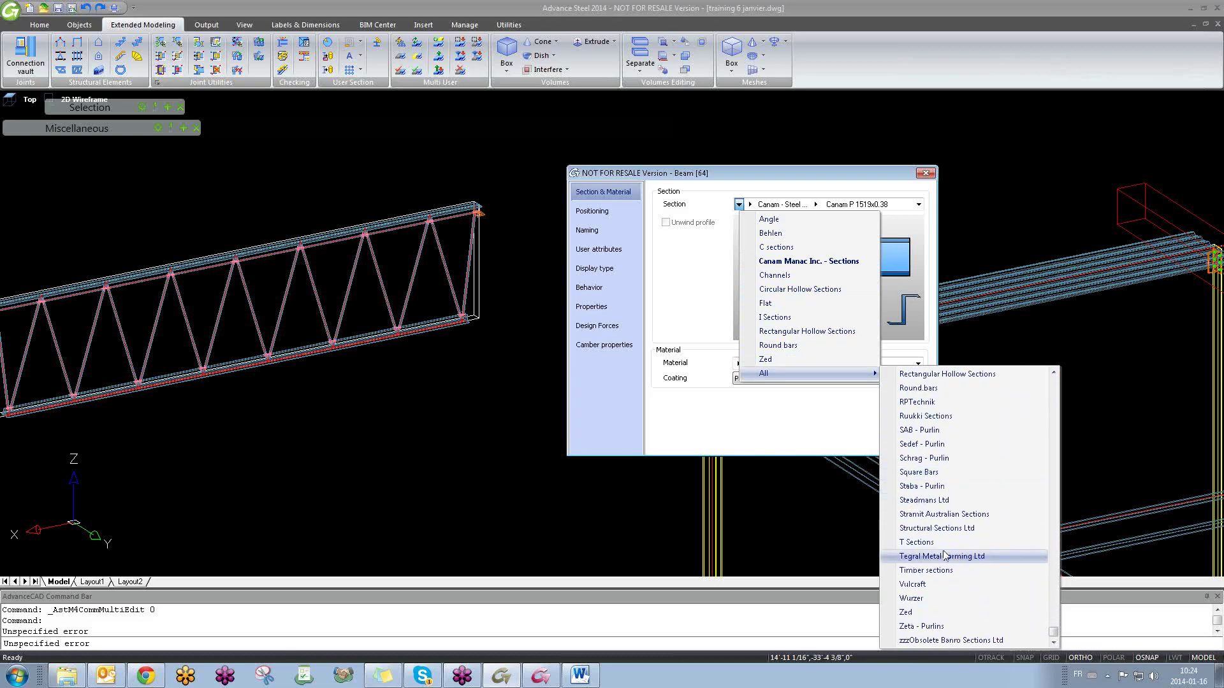
scroll(956, 529, up, 4)
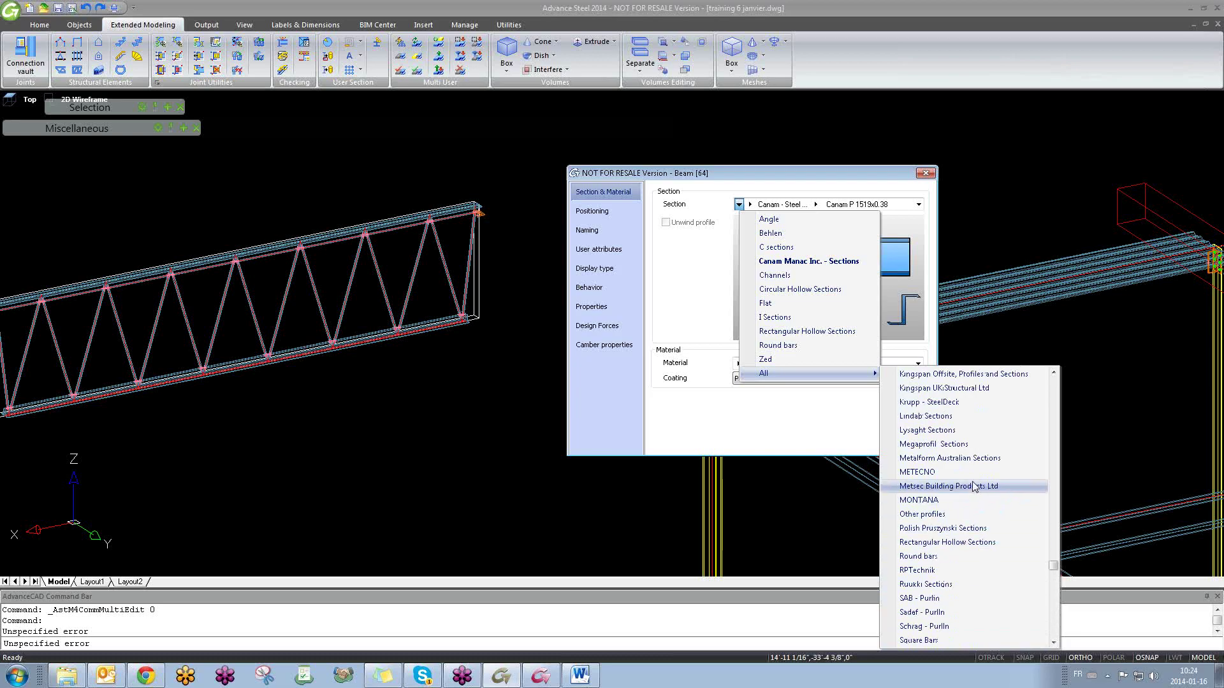
scroll(975, 486, down, 4)
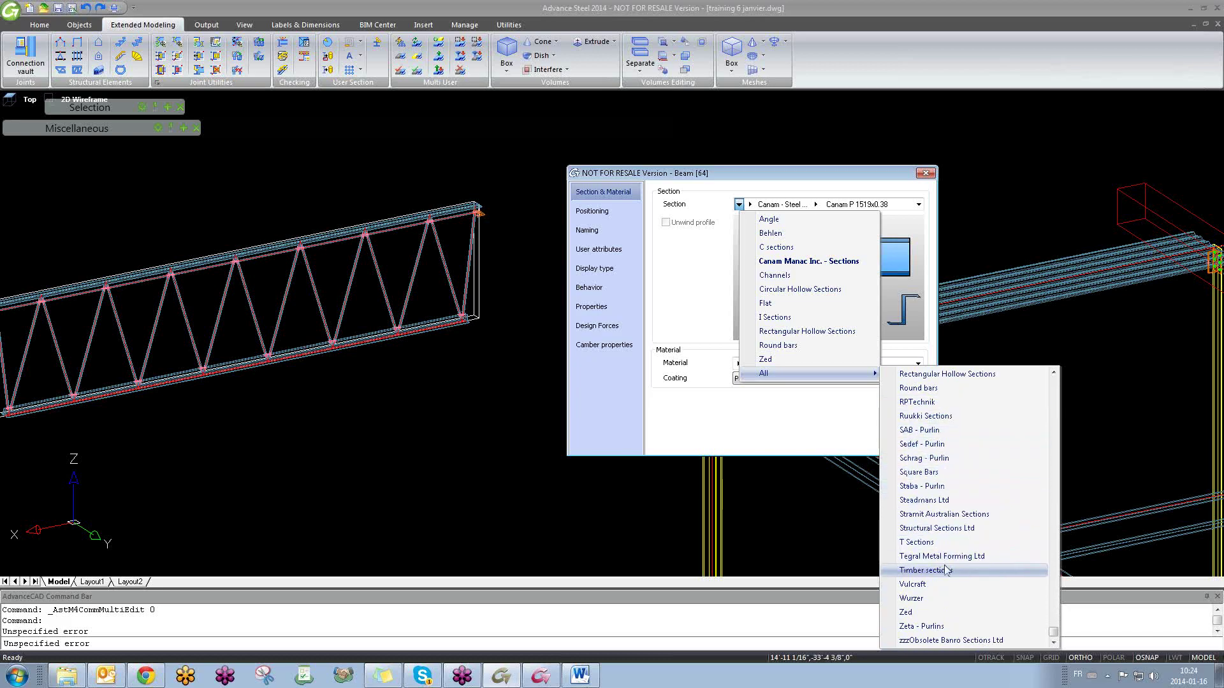
click(938, 585)
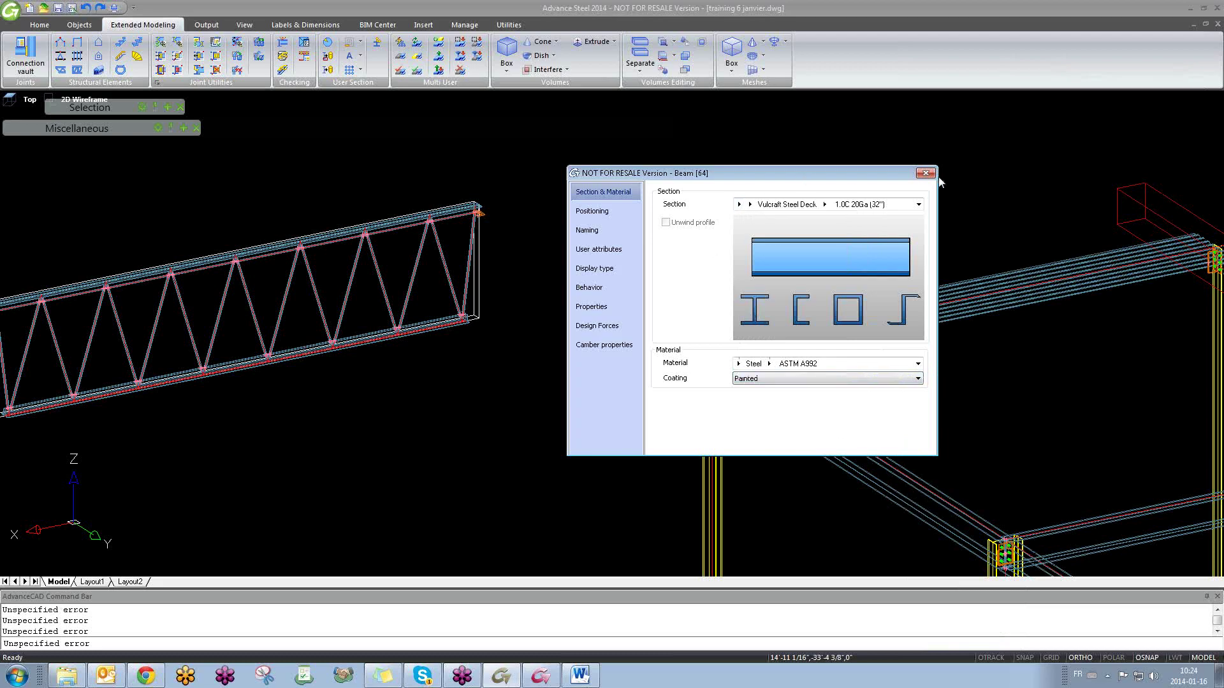
Step: Set the beam's section to Vulcraft Steel Deck size 1.0C 22Ga (36") and inspect the corrugated profile at its end
drag(883, 178, 518, 301)
click(460, 329)
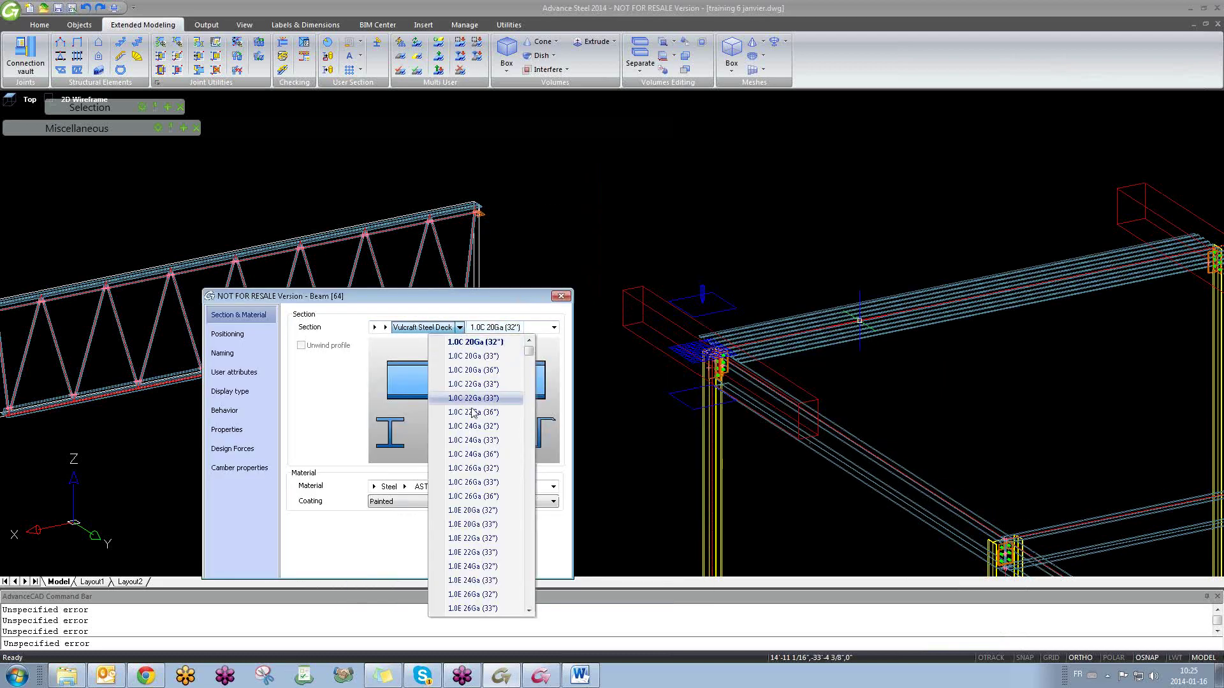
click(472, 409)
scroll(822, 338, up, 5)
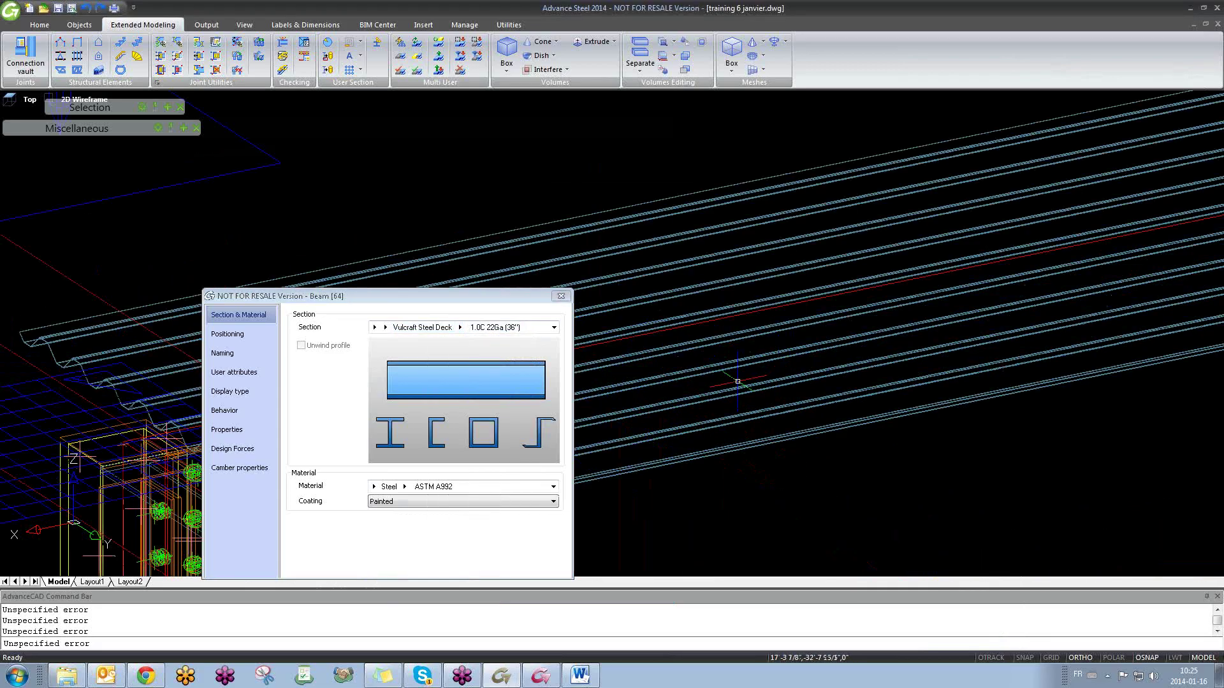
middle_drag(729, 385, 1035, 399)
scroll(640, 375, up, 6)
middle_drag(639, 374, 1046, 383)
Step: Browse the complete list of section classes without picking one, and close the beam's properties
click(374, 327)
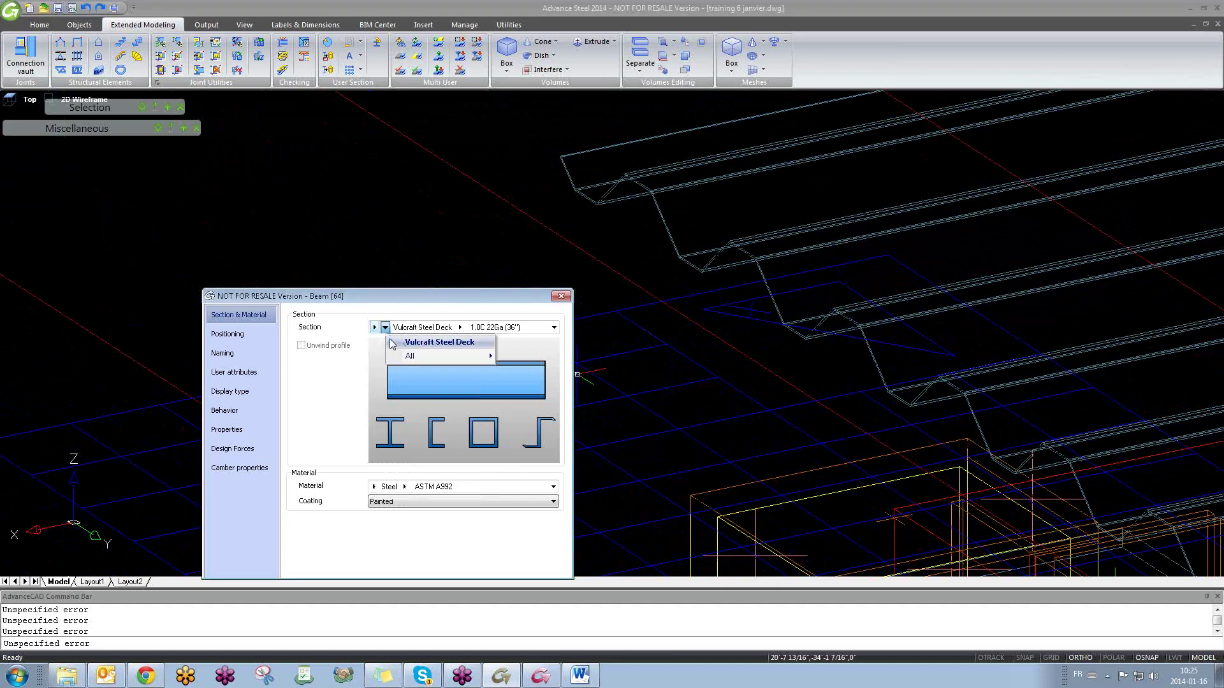
mouse_move(444, 496)
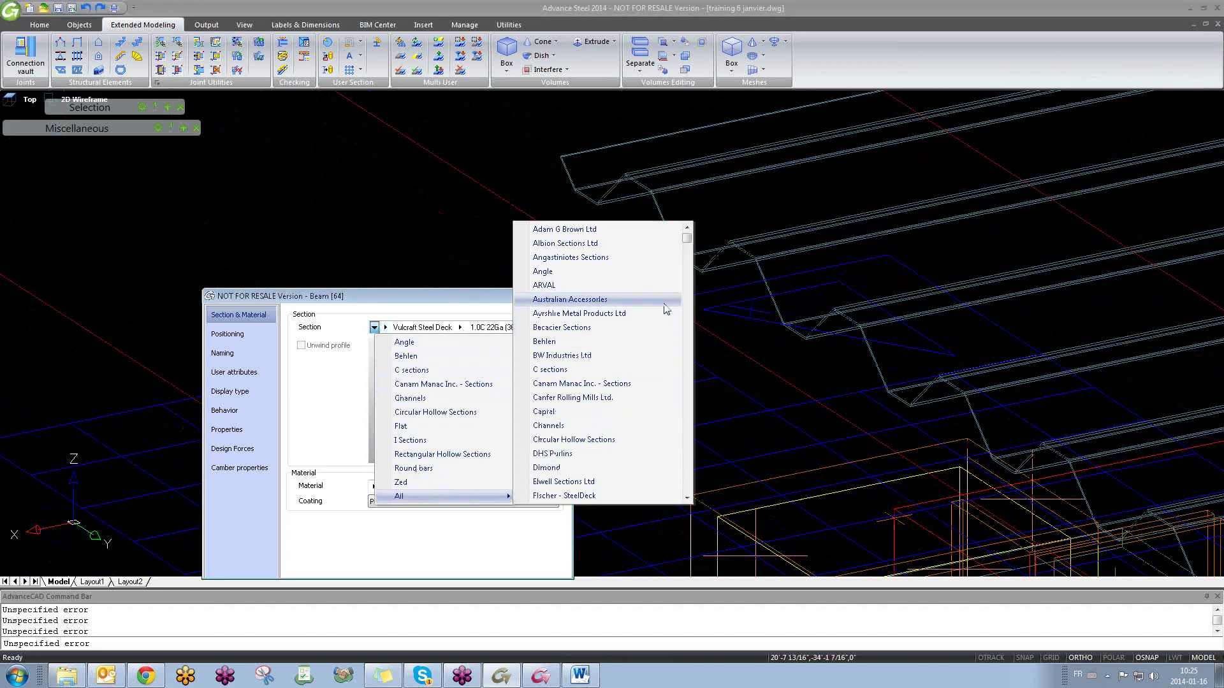
scroll(687, 252, down, 10)
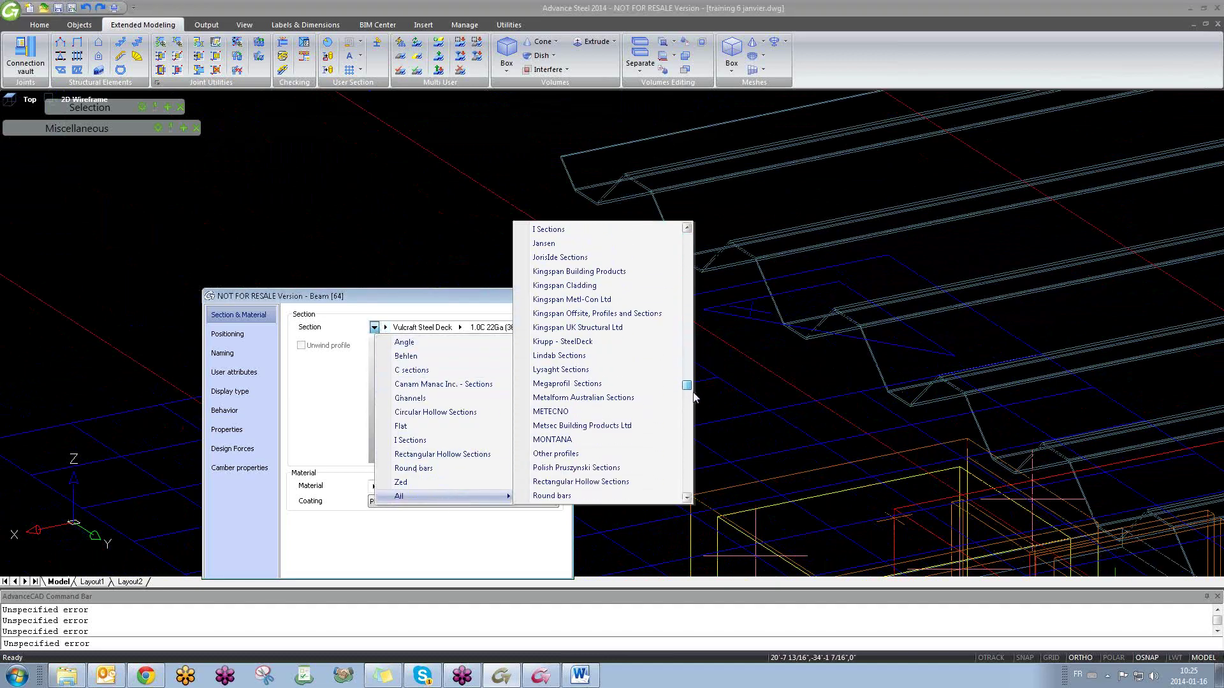
click(497, 195)
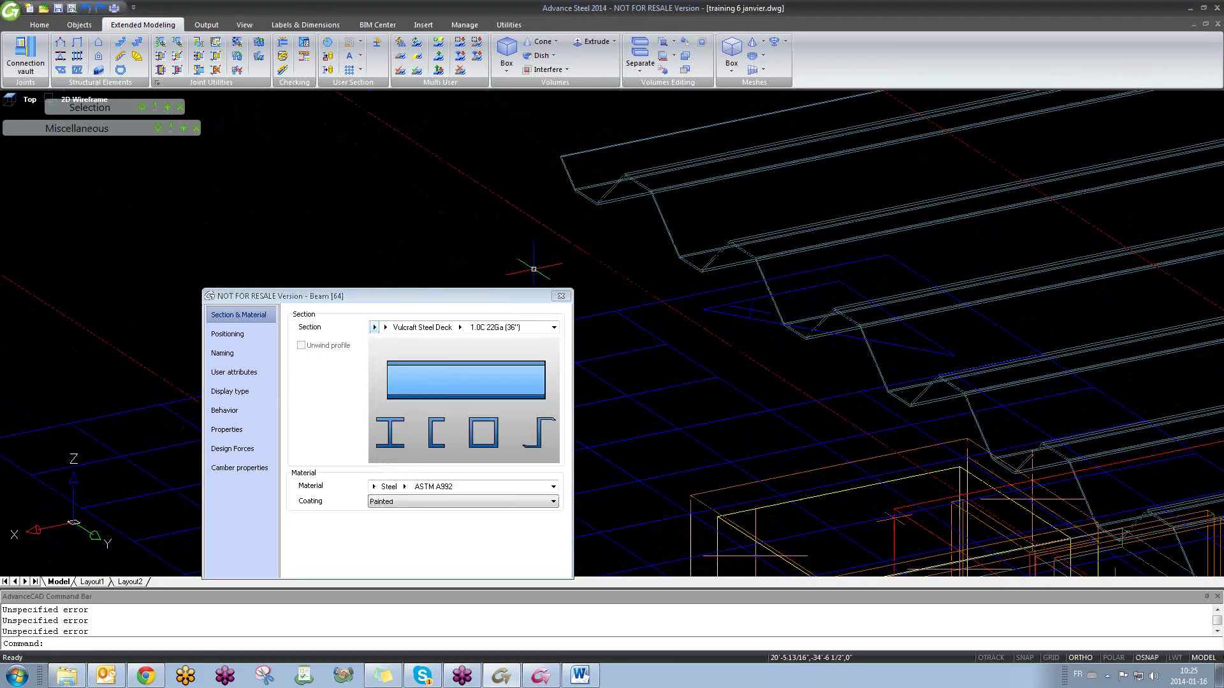
click(562, 297)
Step: Reduce the joist's height by stretching the lower corner grip of its bounding frame upward
scroll(470, 273, down, 6)
middle_drag(442, 268, 754, 379)
scroll(753, 377, down, 2)
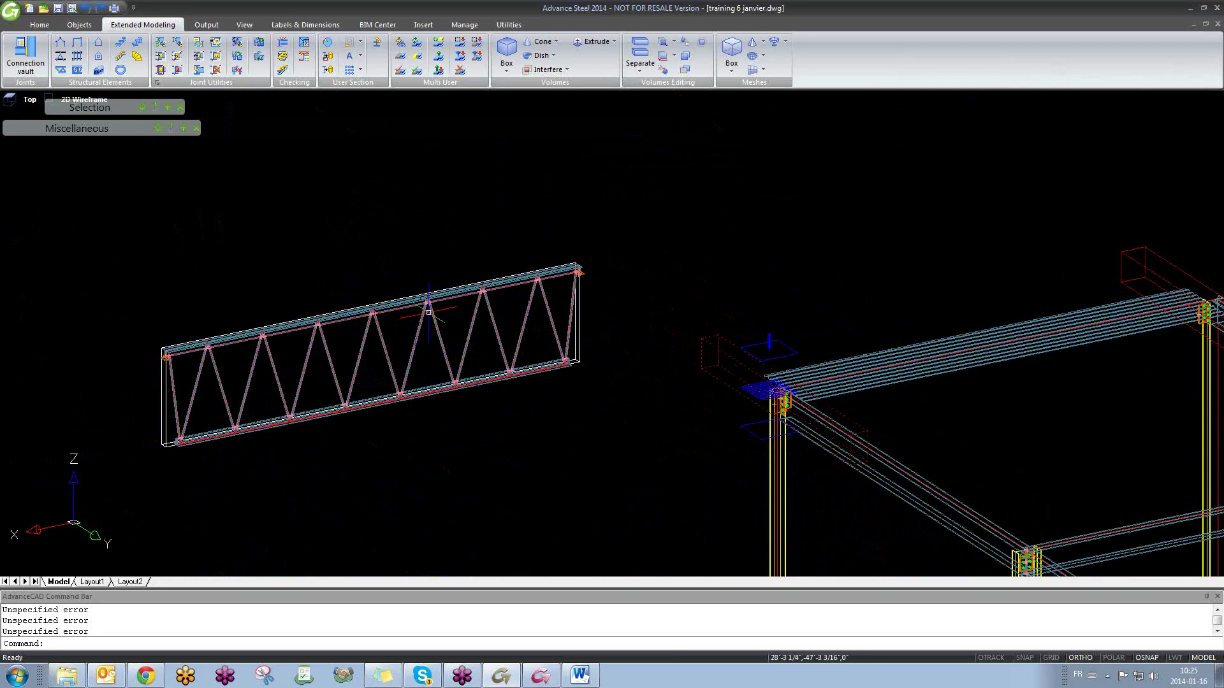
scroll(355, 309, up, 6)
scroll(360, 312, down, 3)
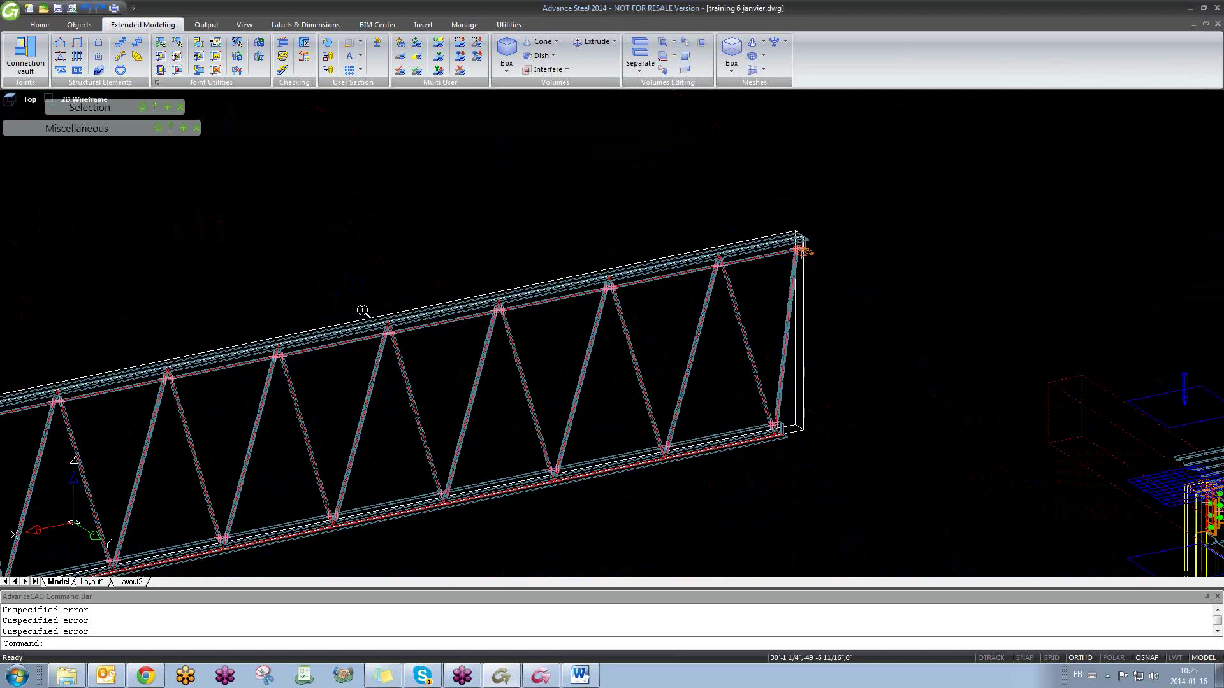
scroll(457, 322, down, 2)
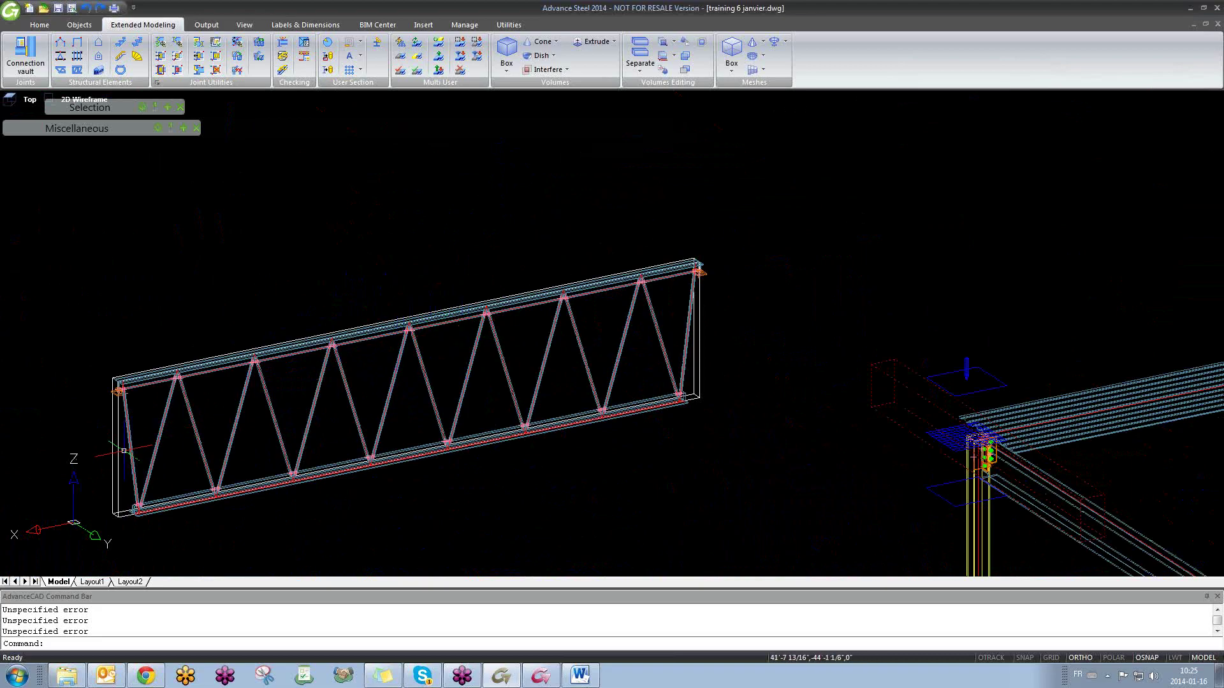
scroll(111, 376, up, 4)
scroll(110, 353, down, 2)
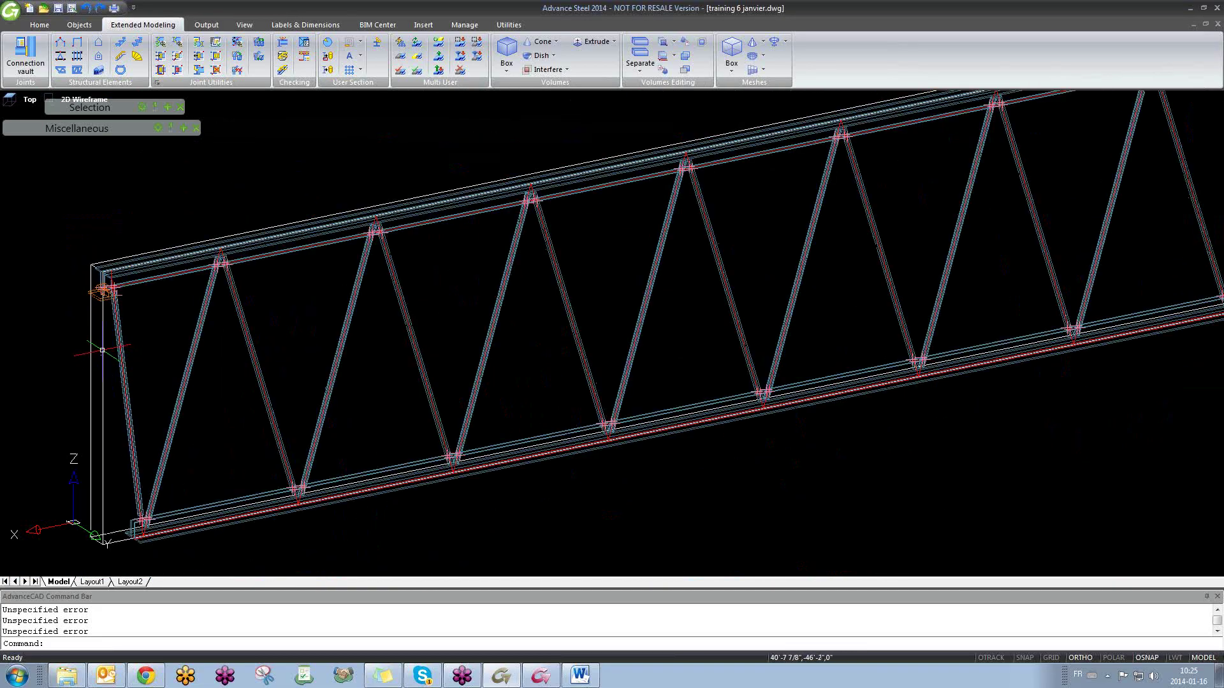
click(102, 350)
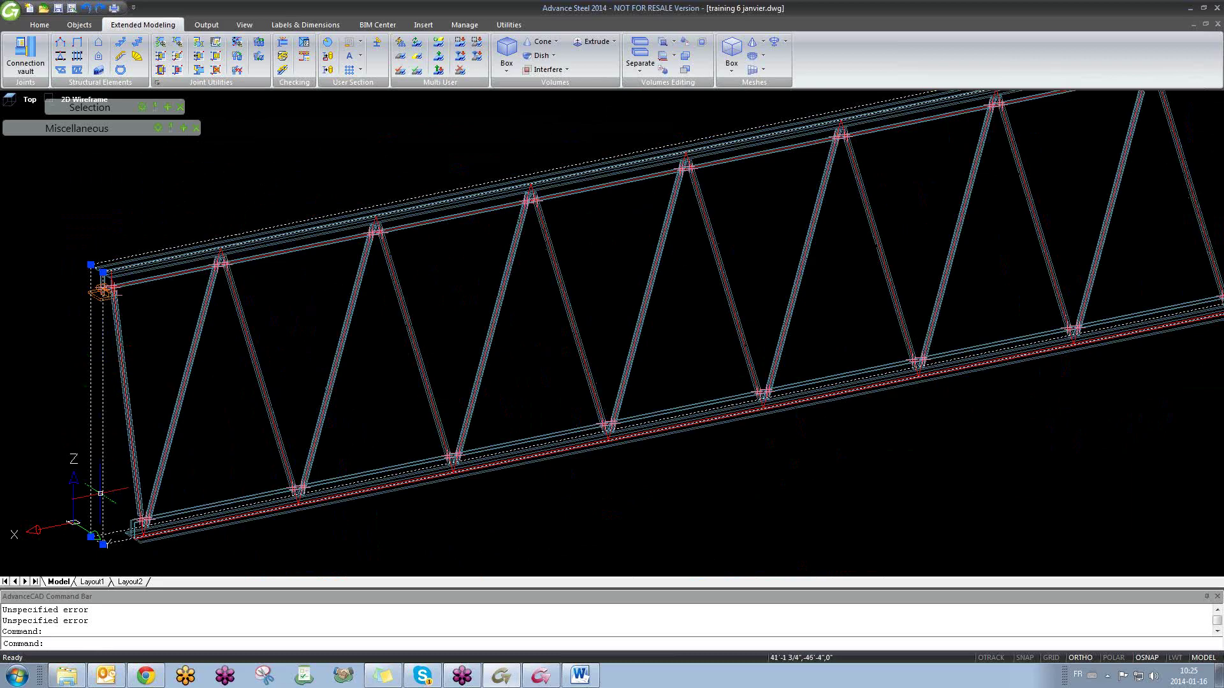
click(103, 544)
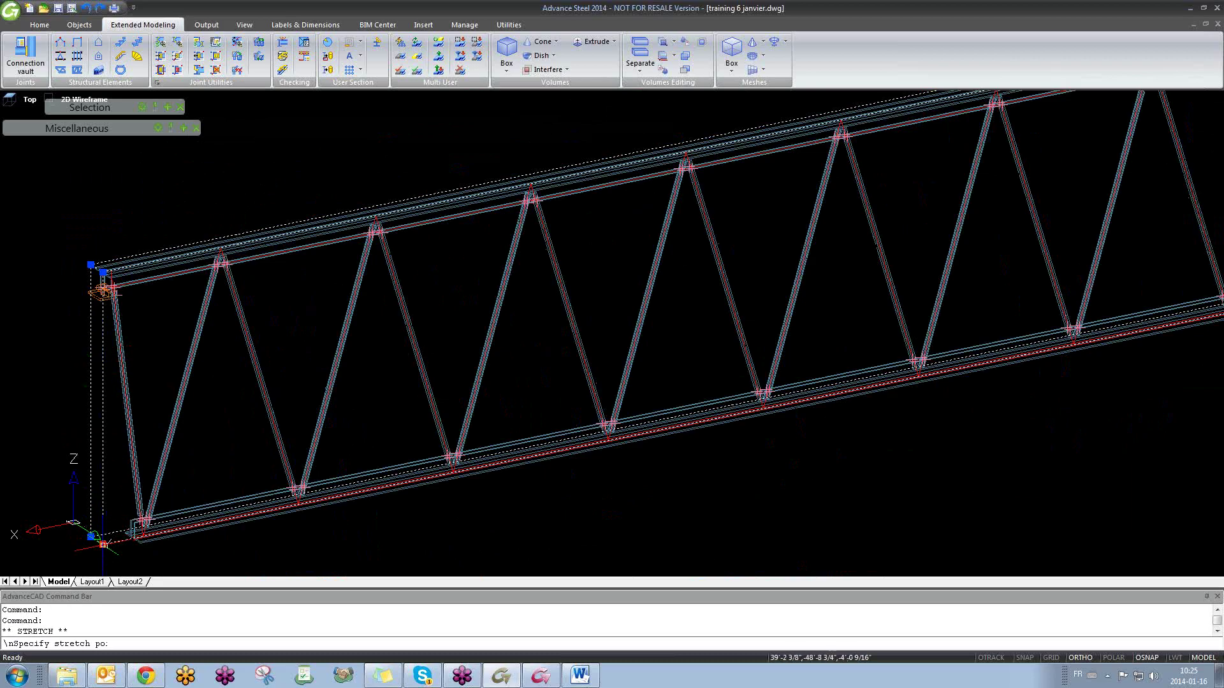
click(81, 429)
scroll(230, 366, up, 6)
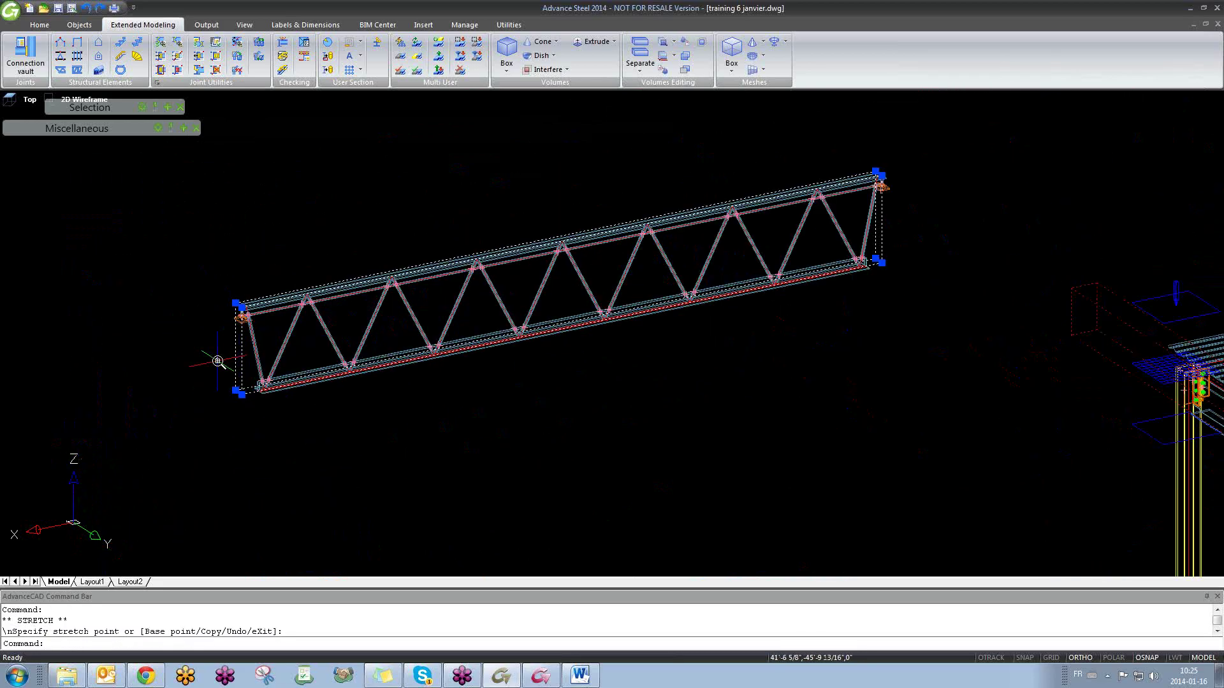
click(272, 437)
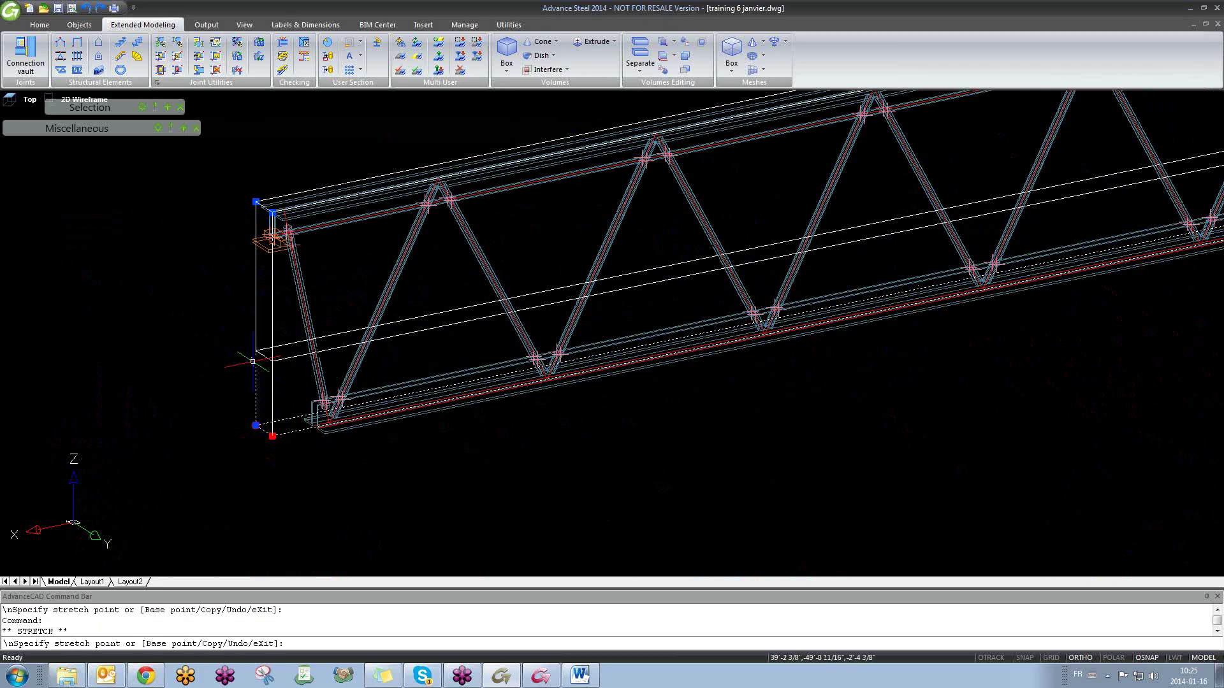
key(Escape)
Step: Examine the seat plates and the end connection of the first diagonal under the joist's top chord
scroll(292, 401, down, 5)
scroll(309, 265, up, 12)
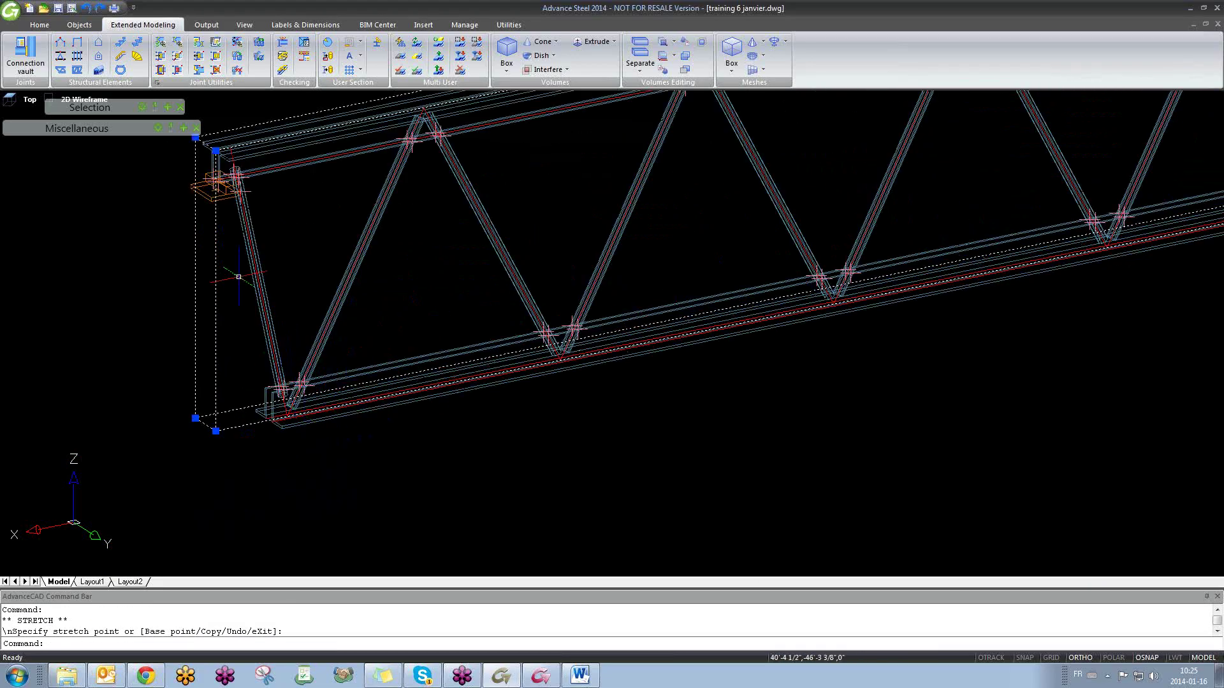
scroll(315, 376, down, 3)
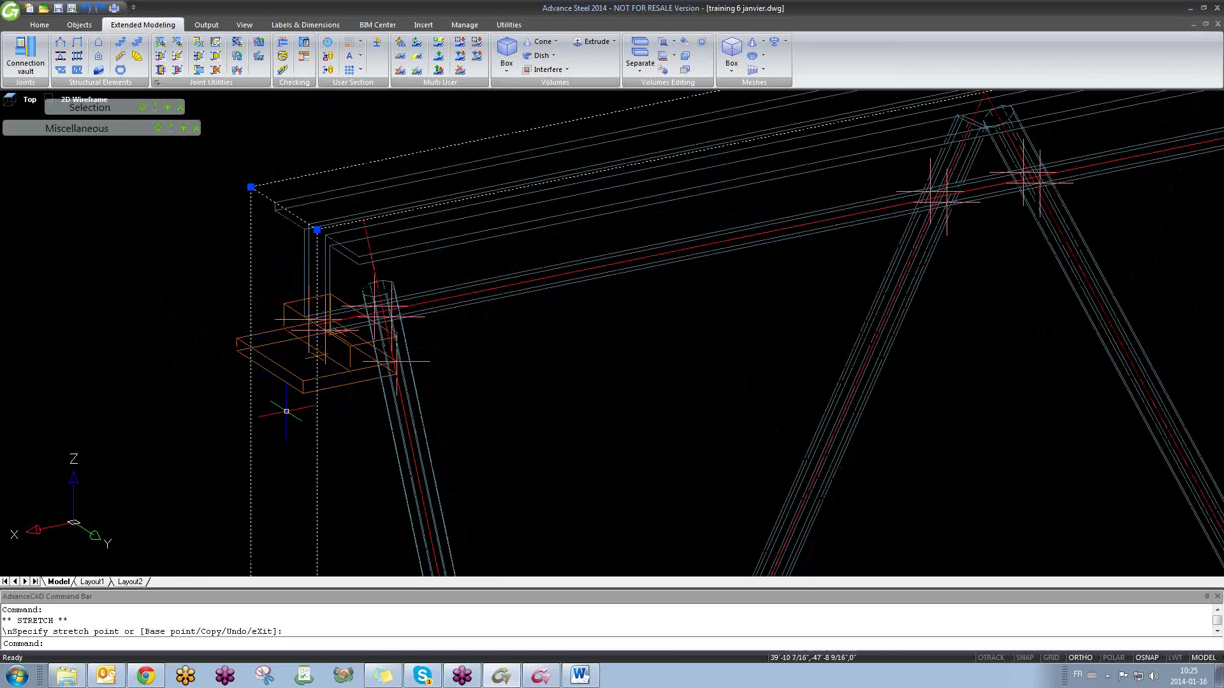
scroll(273, 334, down, 3)
scroll(296, 326, up, 4)
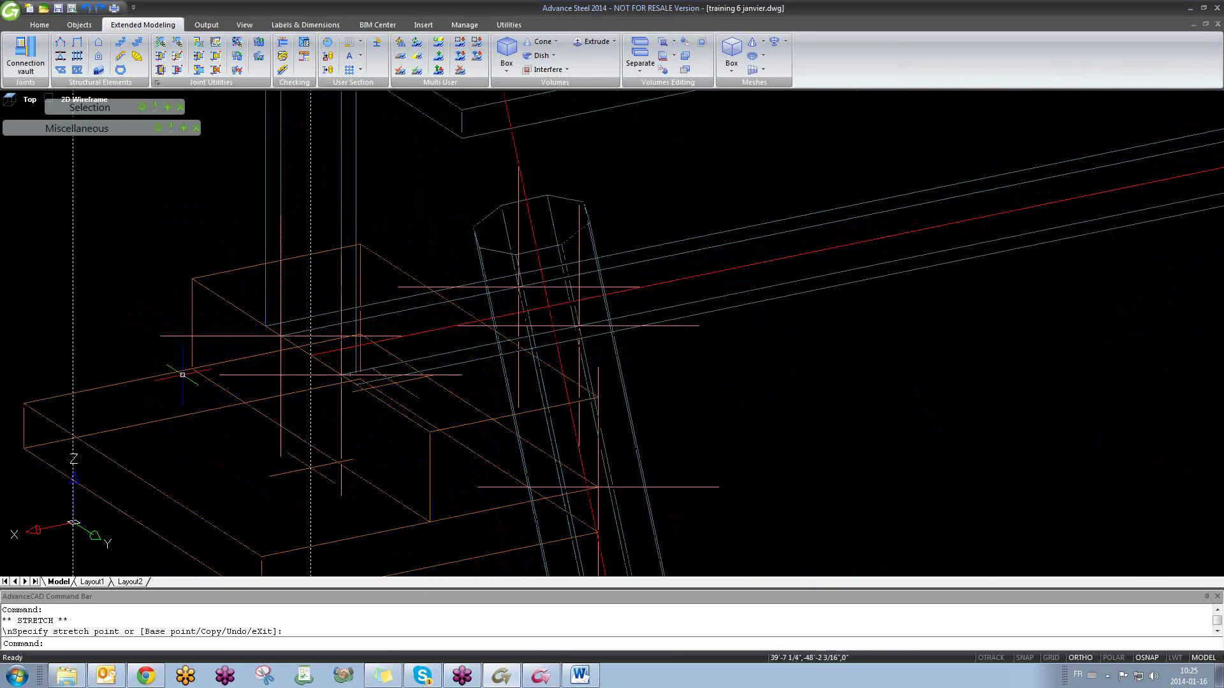
scroll(254, 364, down, 1)
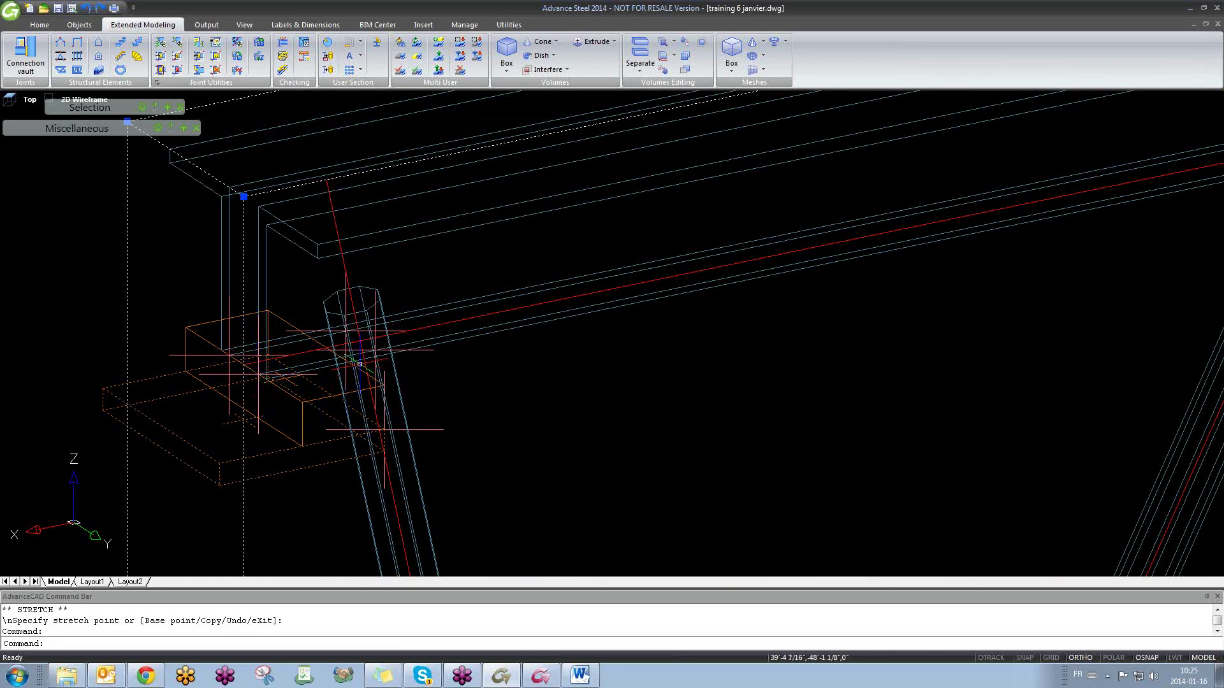
Step: Examine the seat plates and the diagonal-to-chord connections at both ends of the joist
key(Escape)
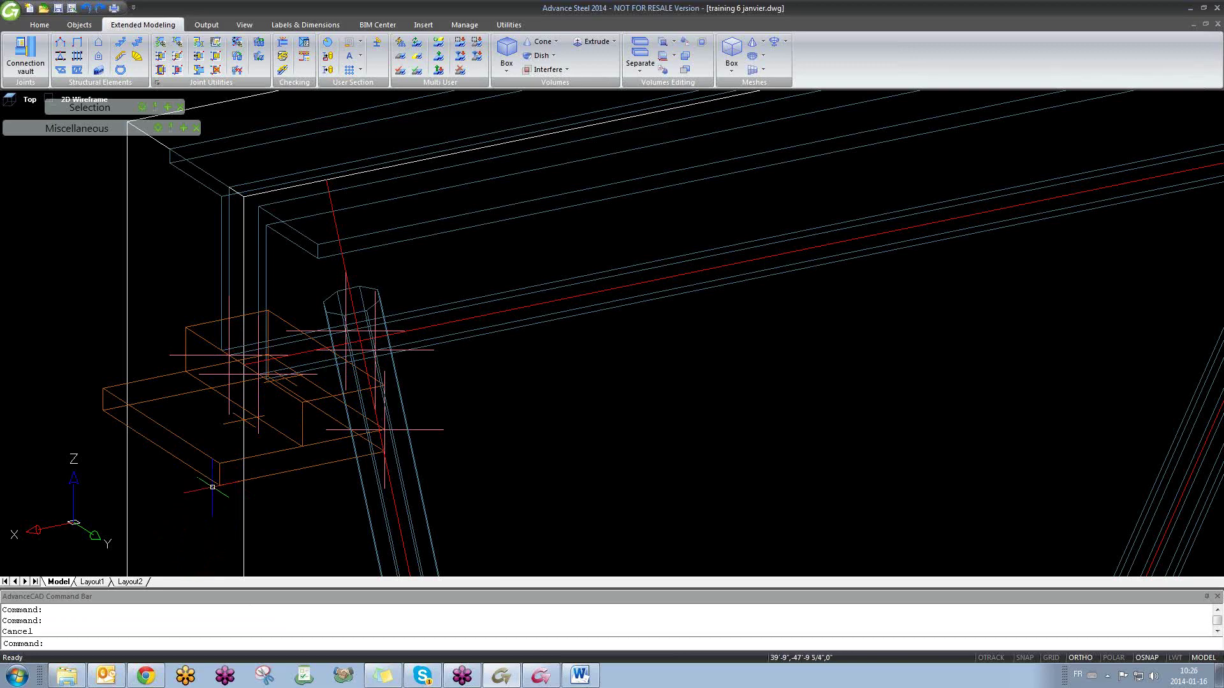
scroll(248, 446, down, 4)
scroll(300, 462, up, 2)
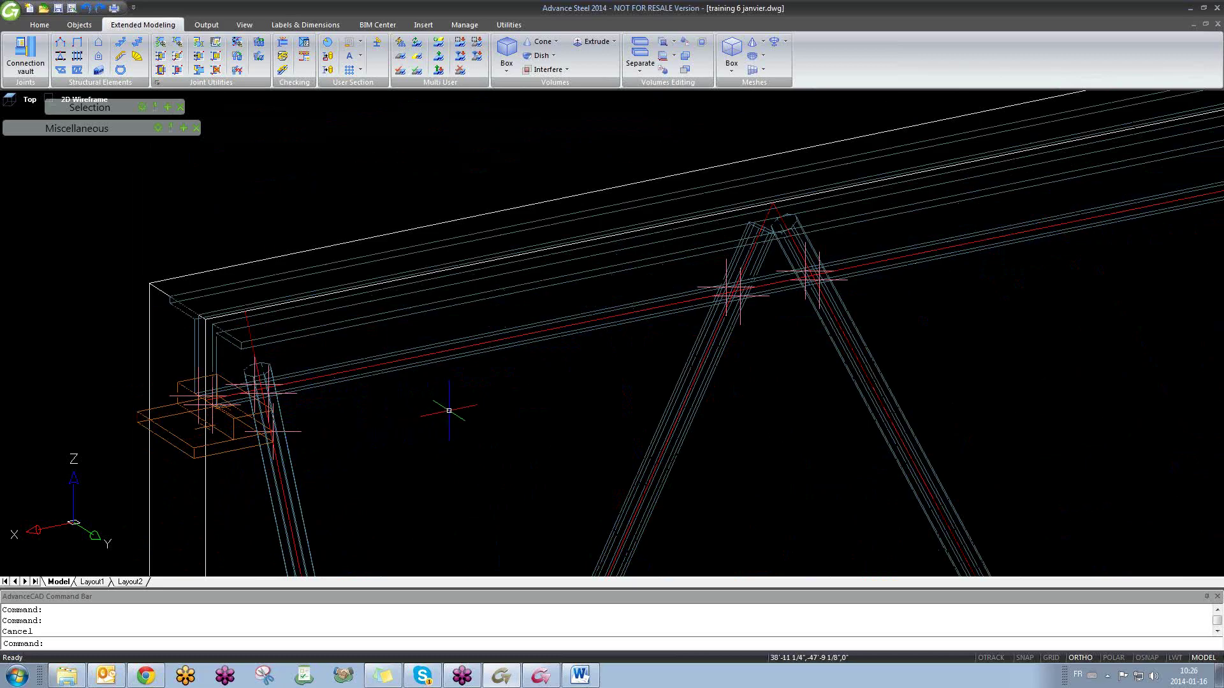
drag(448, 413, 403, 448)
scroll(403, 448, down, 4)
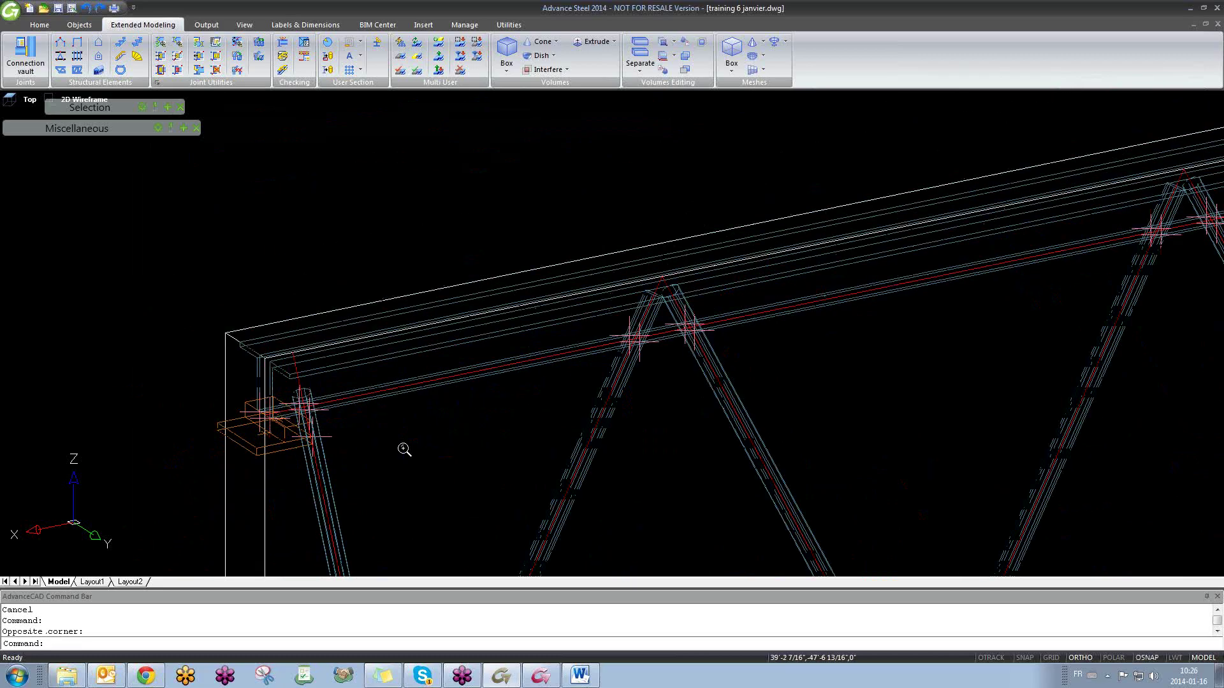
middle_drag(432, 469, 194, 383)
scroll(193, 382, down, 4)
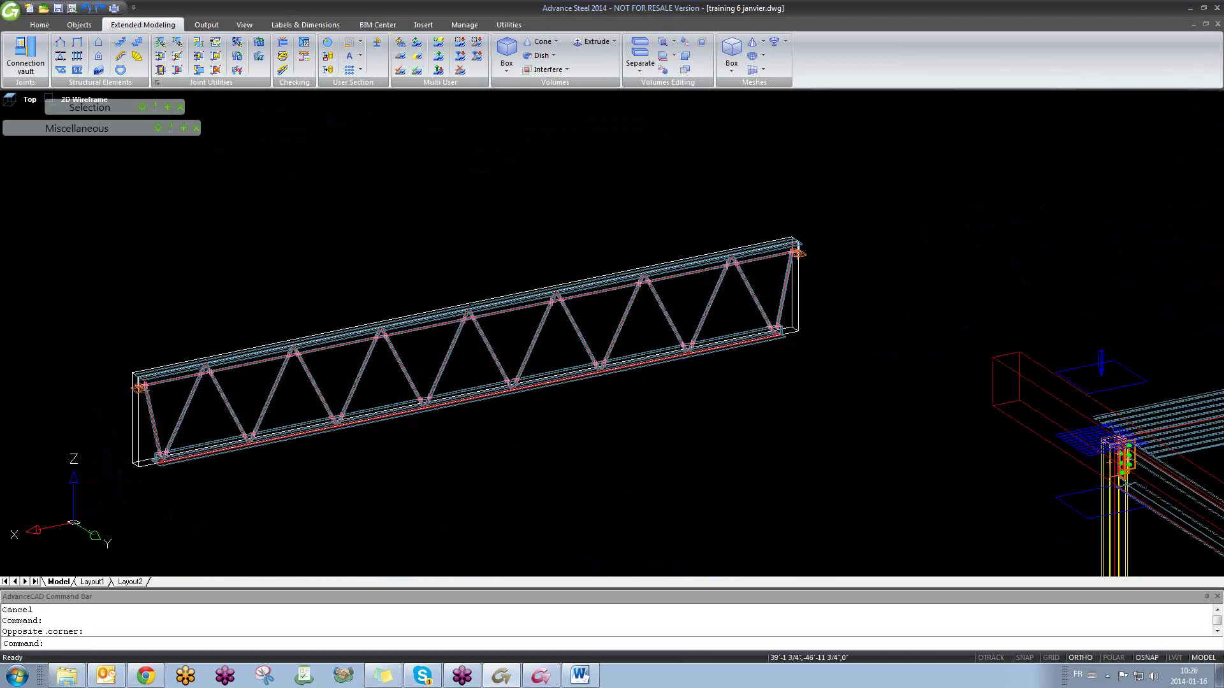
scroll(793, 246, up, 7)
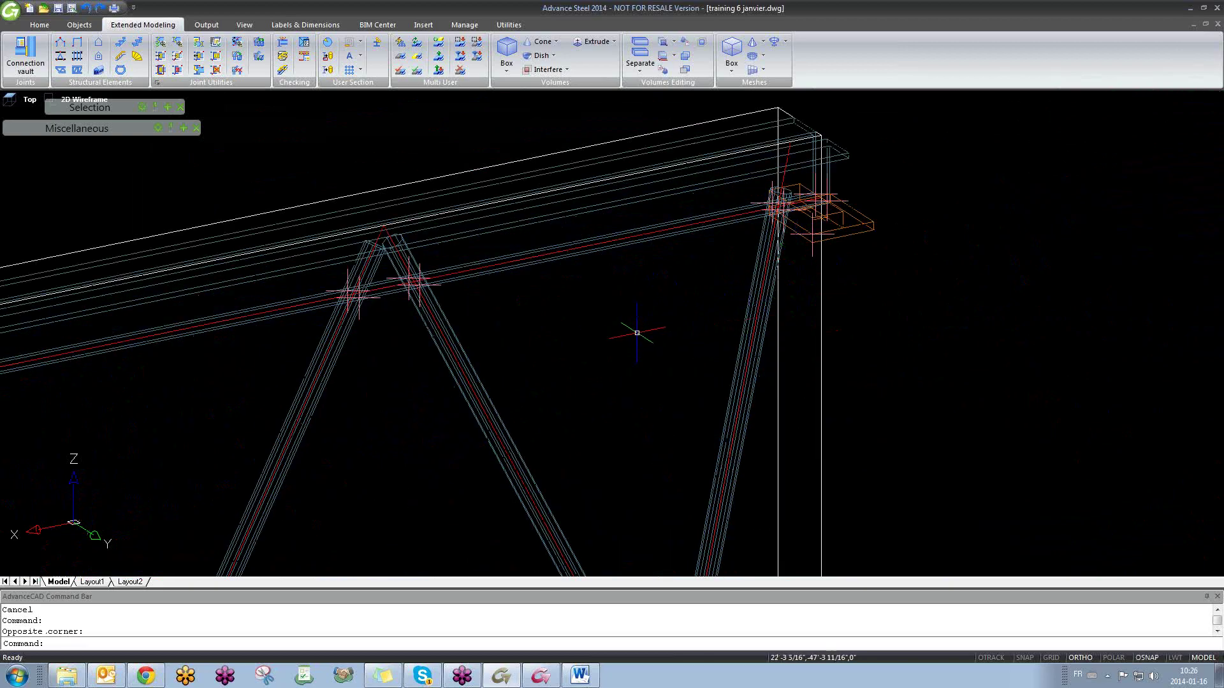
drag(636, 334, 599, 369)
scroll(601, 382, down, 7)
middle_drag(616, 441, 593, 431)
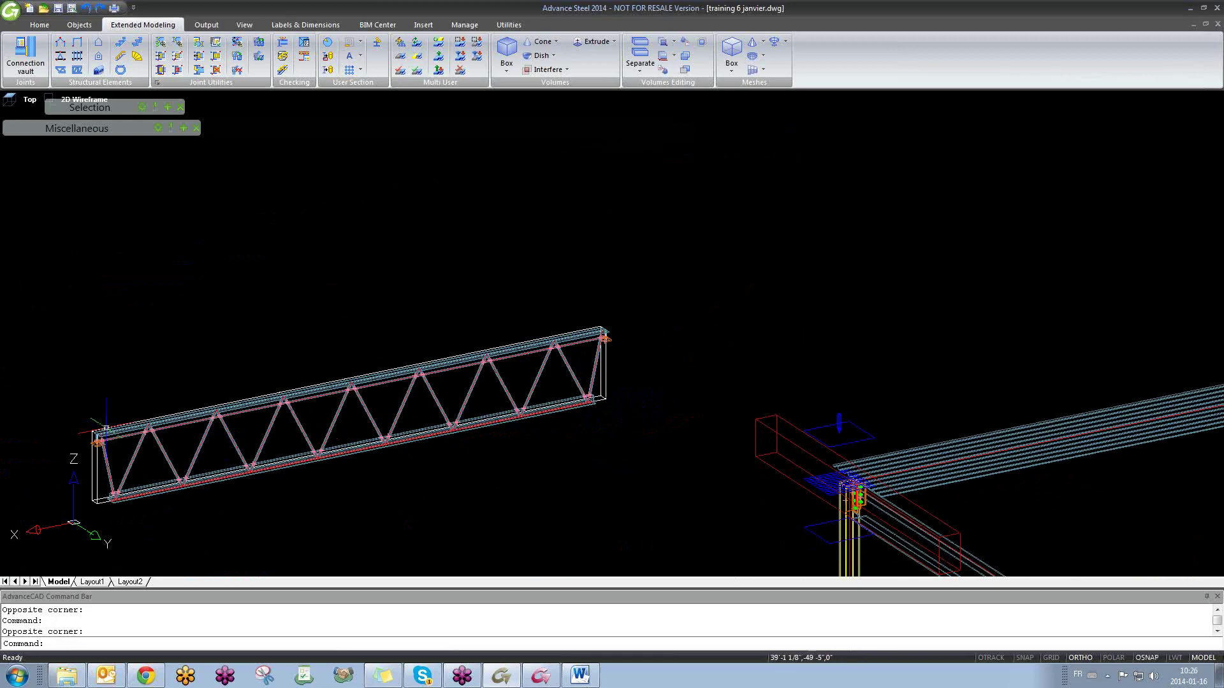
middle_drag(173, 378, 329, 339)
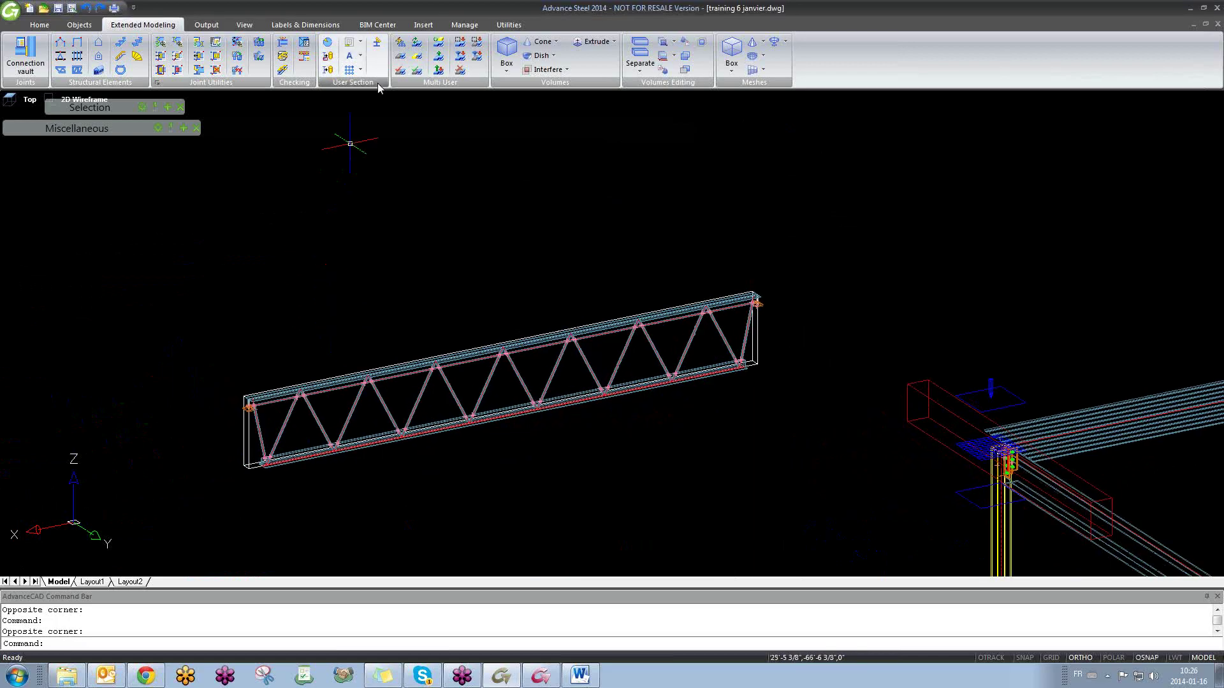
Step: Switch to the open Word document and close it
click(582, 678)
click(1212, 7)
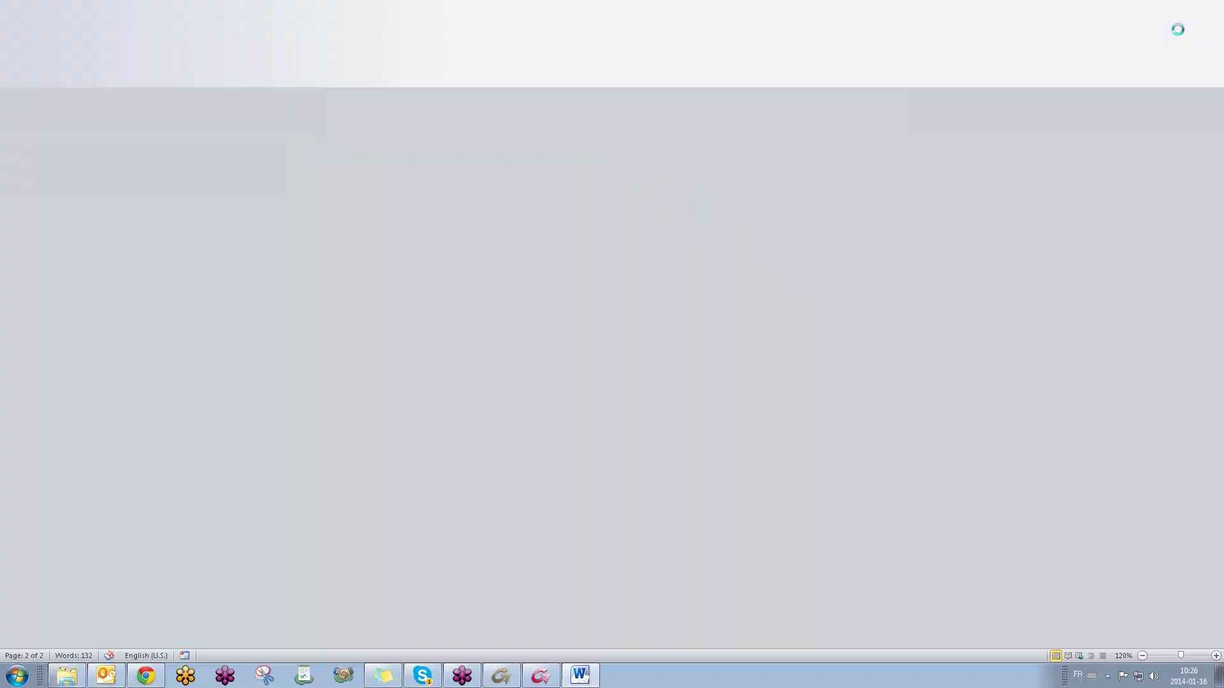
Step: Reduce the joist's height again by stretching a lower corner grip of its bounding frame upward
scroll(240, 440, up, 3)
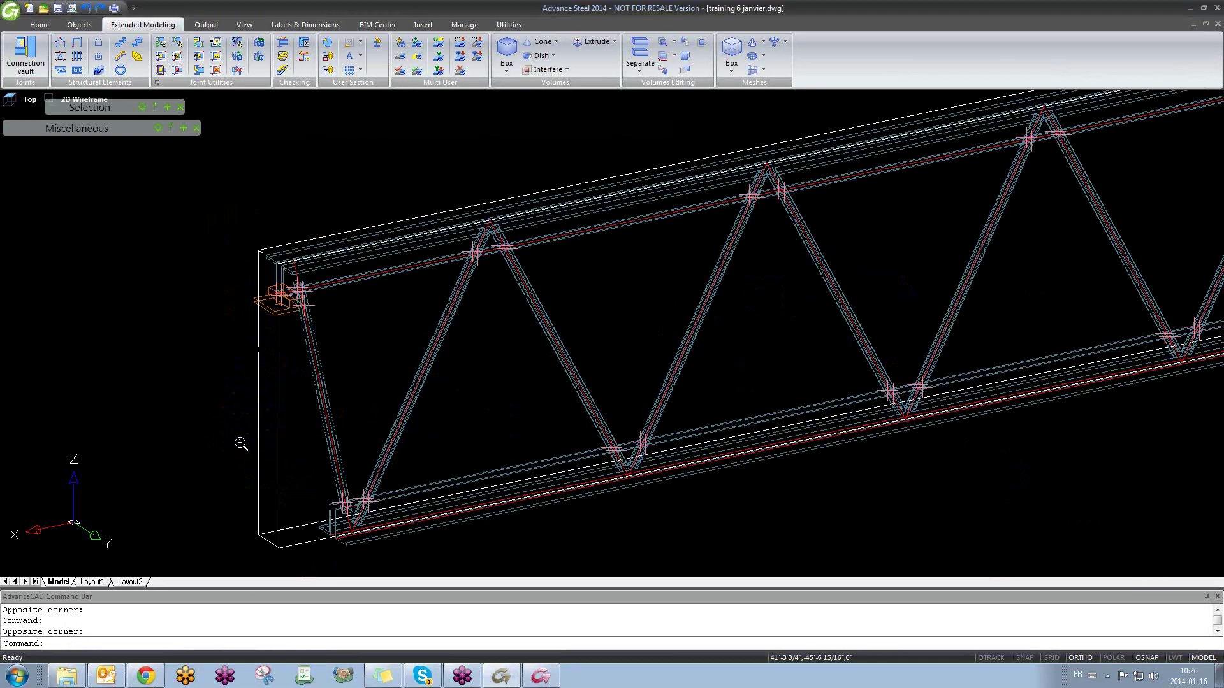
click(284, 440)
scroll(285, 440, up, 3)
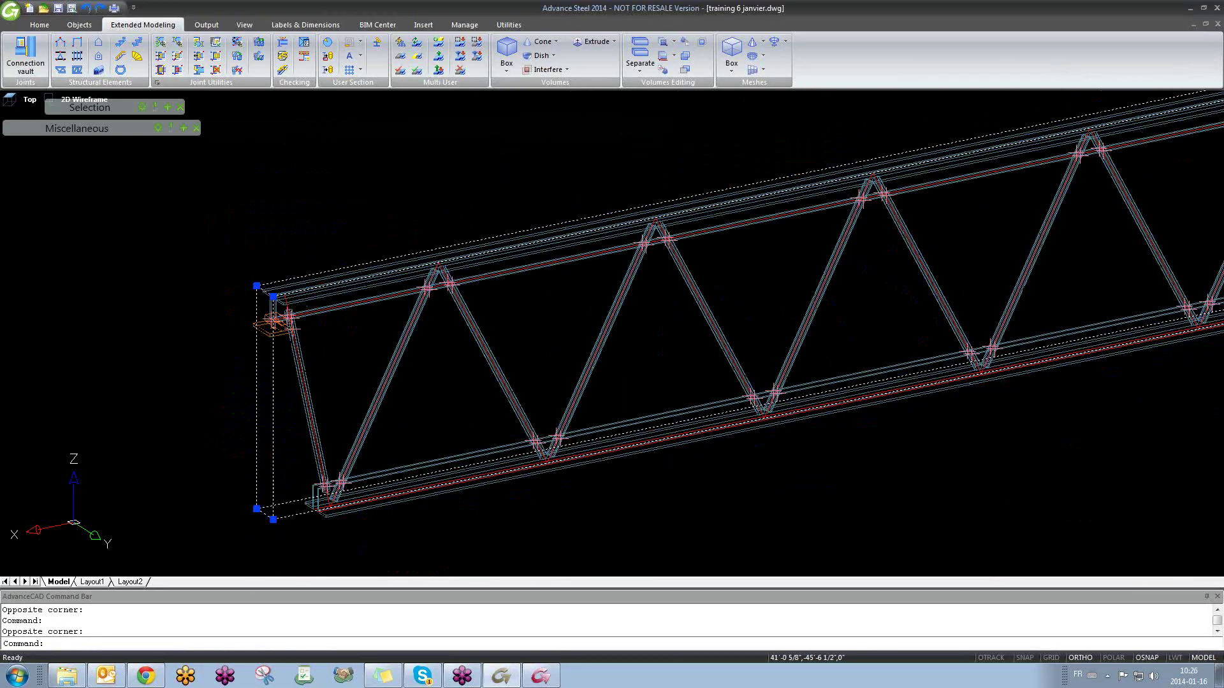
click(257, 509)
scroll(252, 485, up, 2)
click(244, 439)
scroll(248, 439, down, 6)
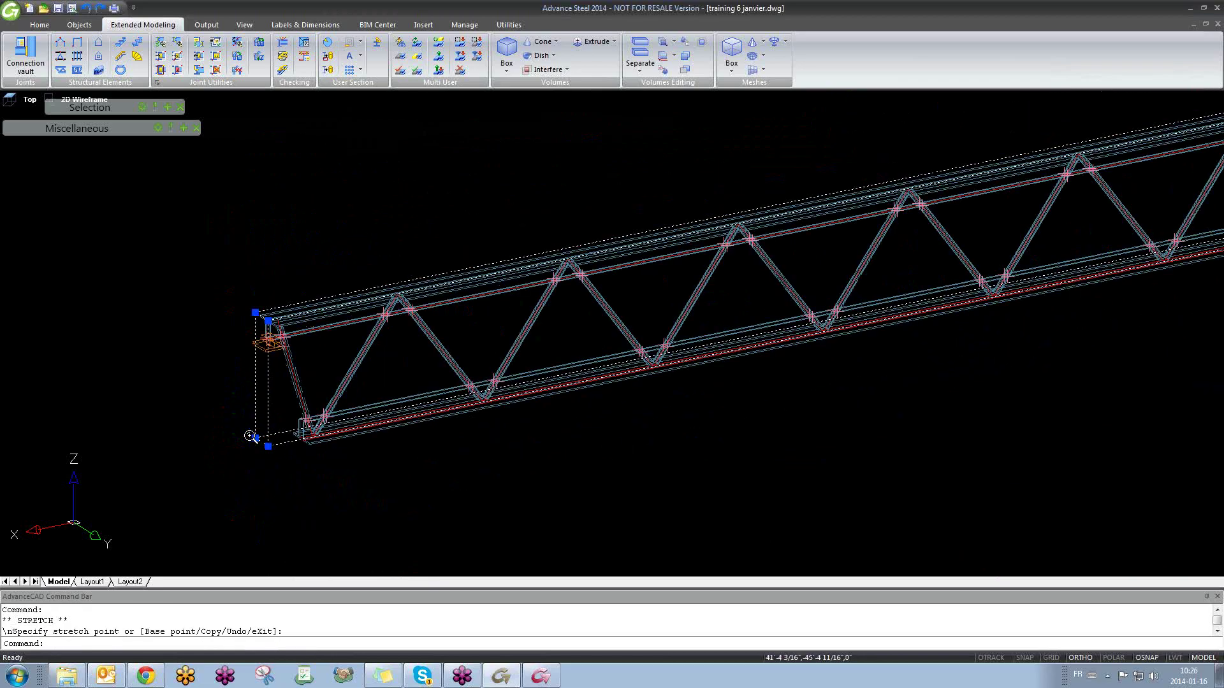
Step: Widen the joist's bounding frame by stretching the upper corner grip at its far end sideways, and clear the selection
scroll(805, 299, up, 4)
scroll(944, 204, up, 5)
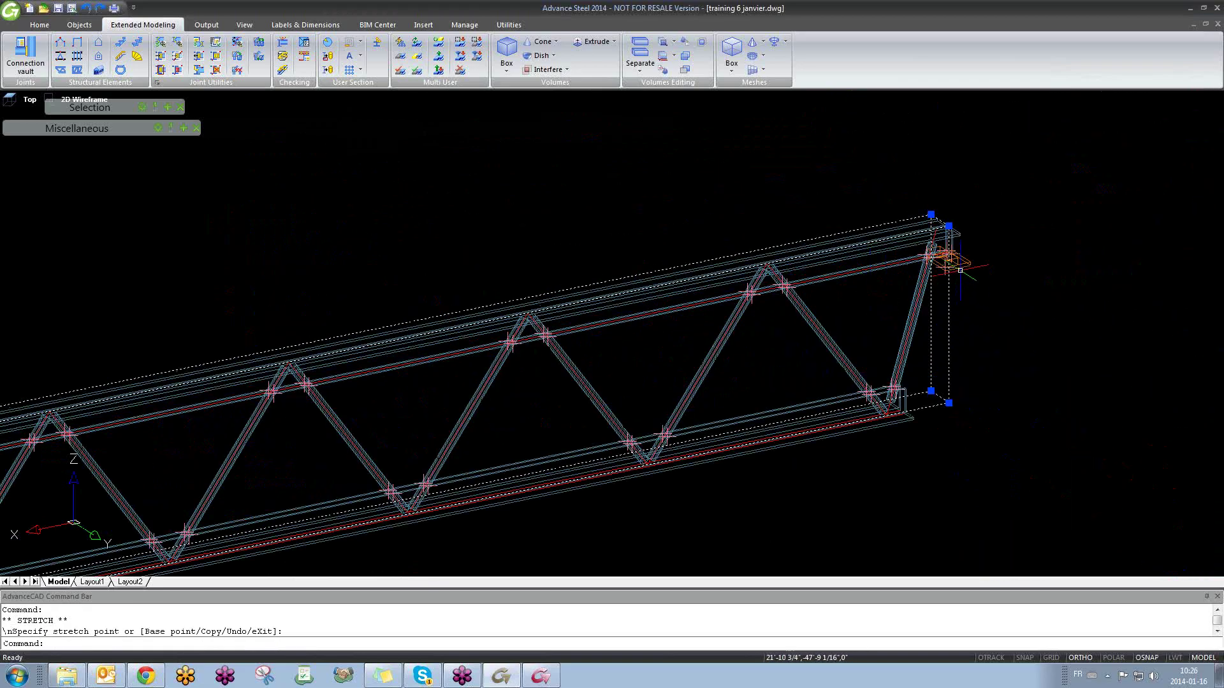
scroll(949, 204, down, 4)
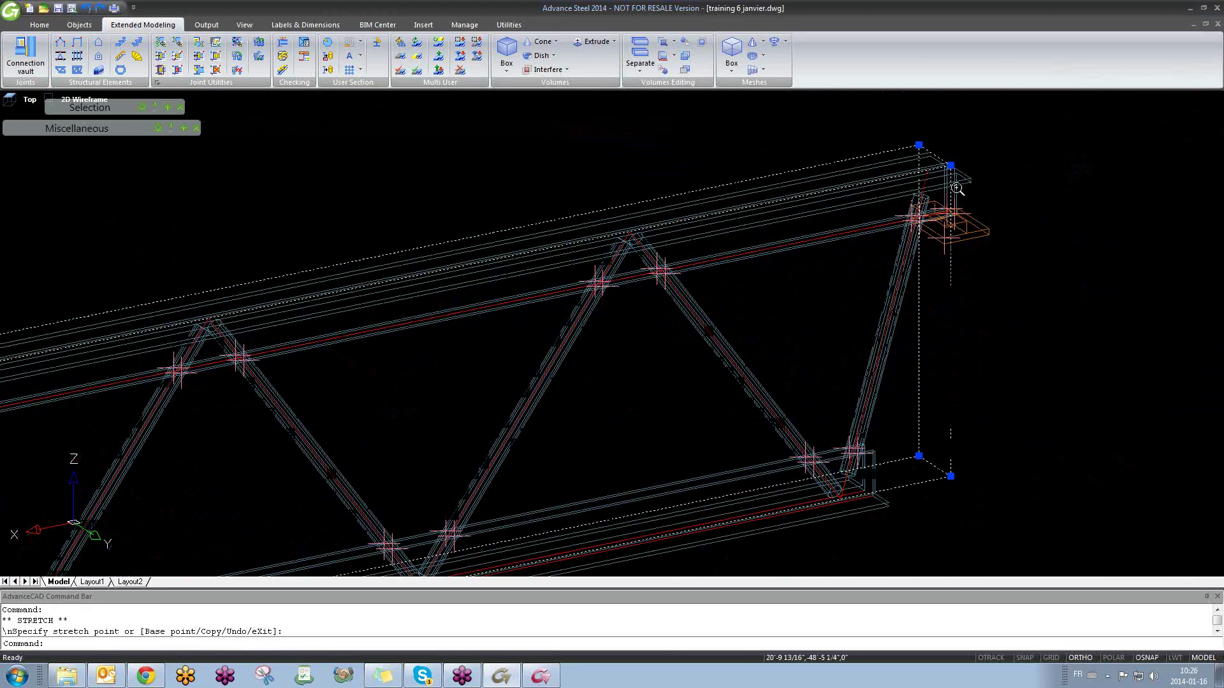
click(950, 172)
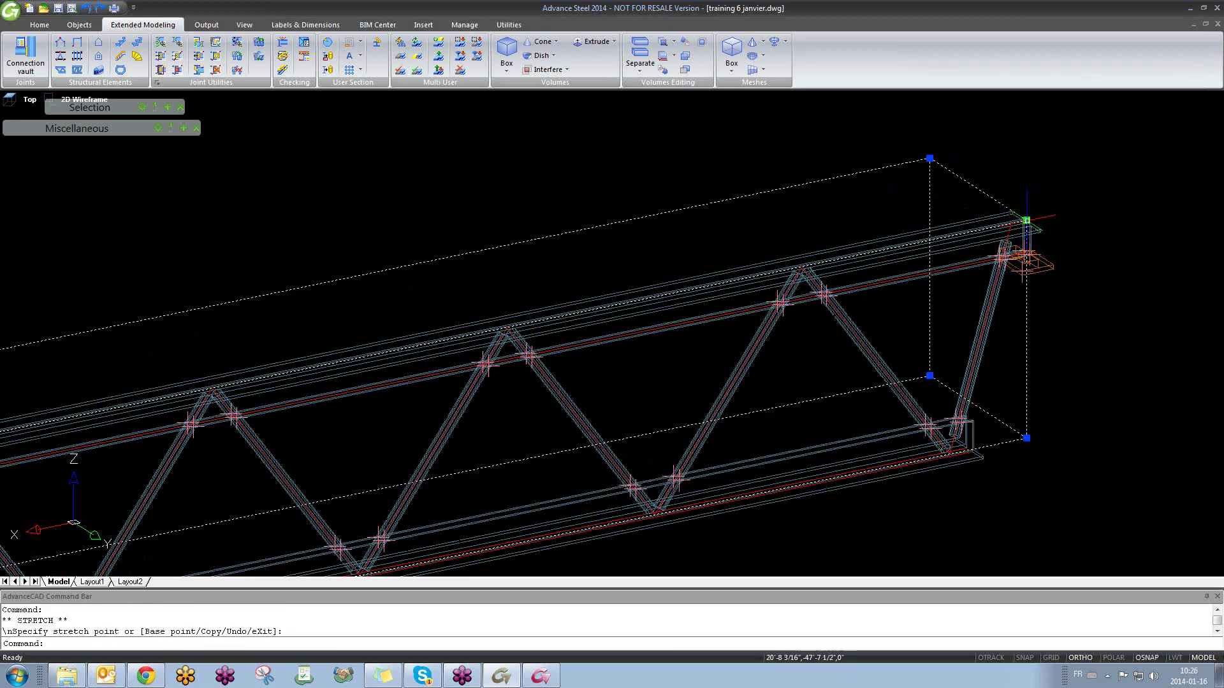
click(1026, 220)
click(970, 183)
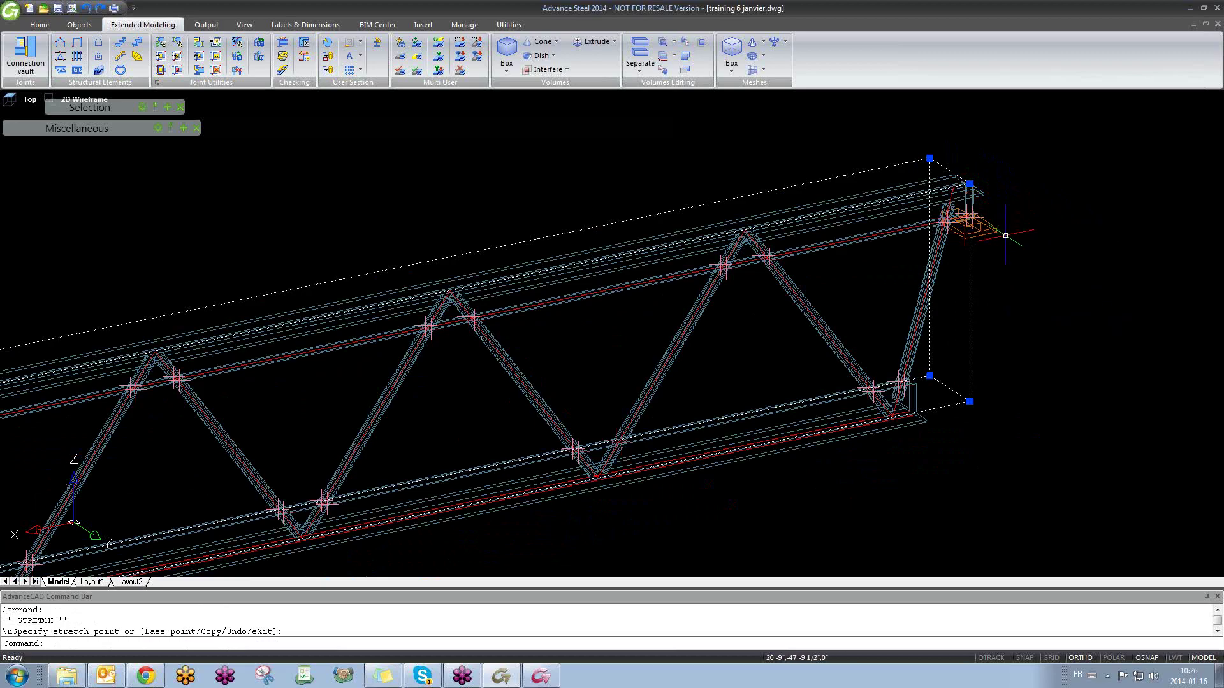
scroll(992, 335, down, 3)
scroll(984, 319, up, 3)
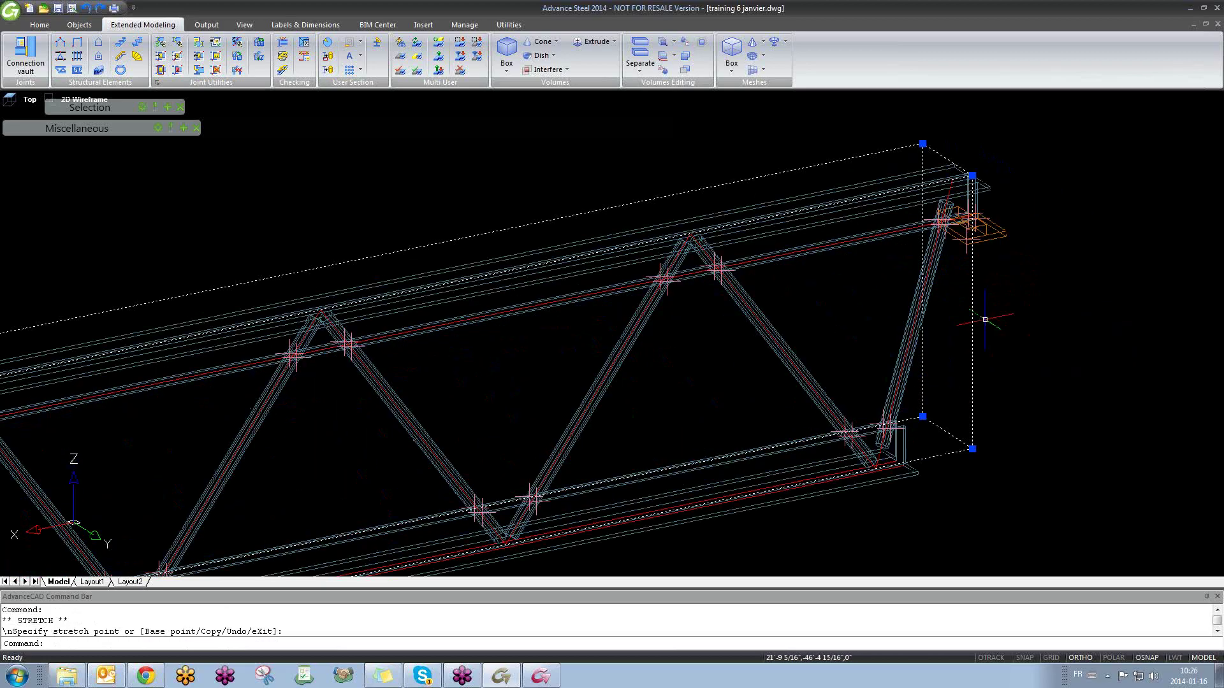
scroll(985, 319, down, 1)
key(Escape)
key(Escape)
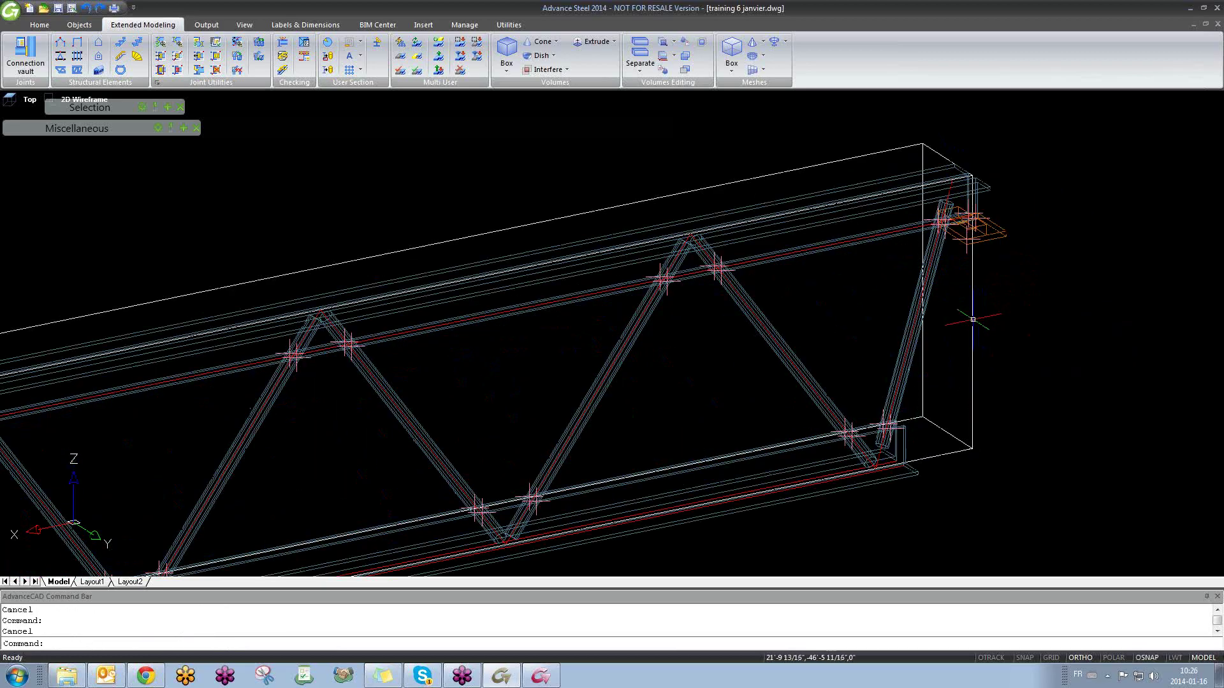
Step: Examine how the top chord and the diagonals' system lines align with the edge of the widened bounding frame
scroll(956, 315, down, 3)
scroll(500, 403, up, 8)
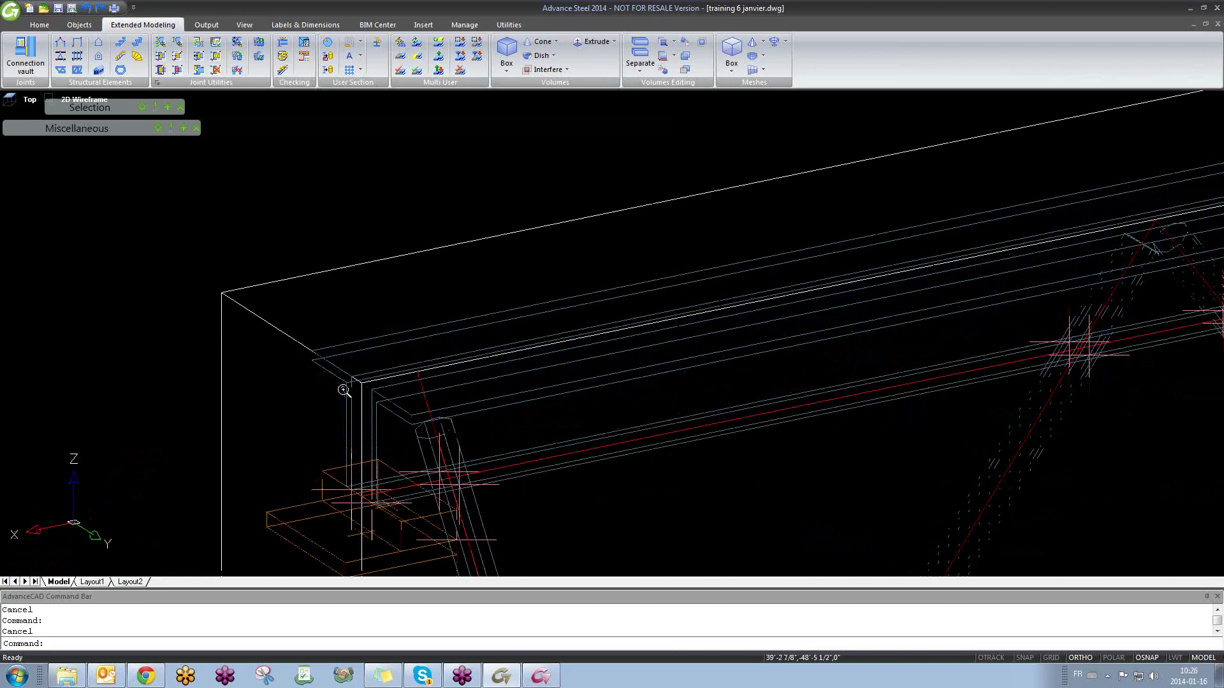
scroll(343, 389, down, 5)
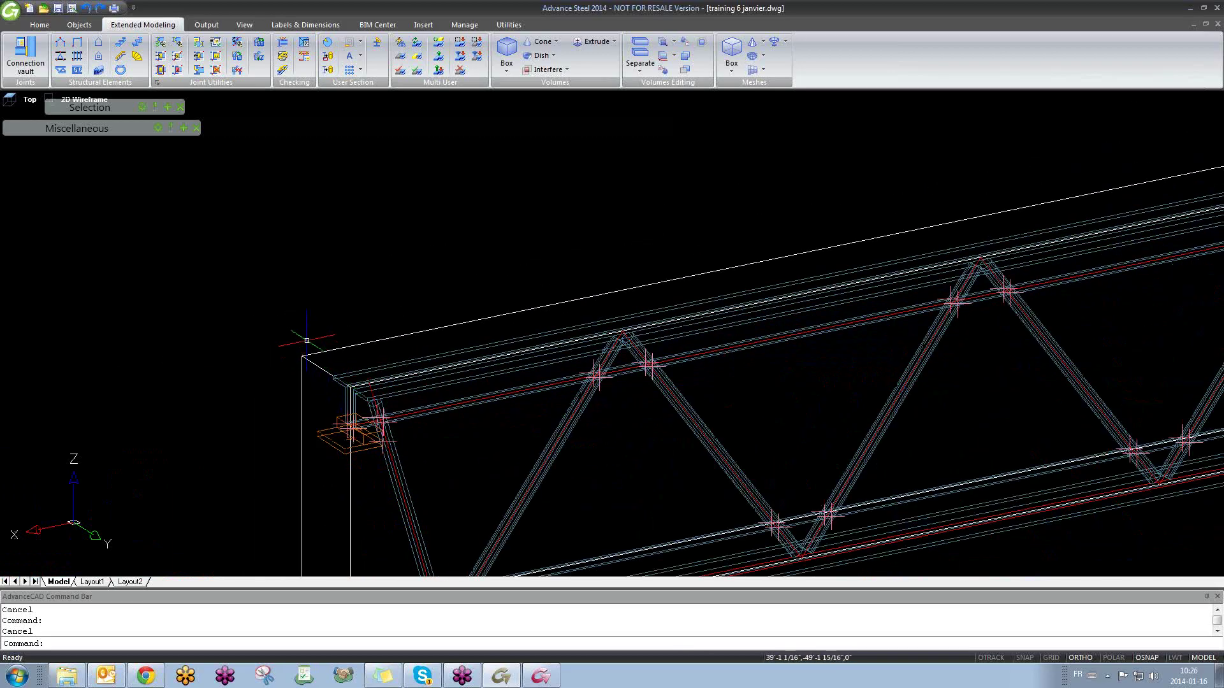
scroll(475, 469, up, 2)
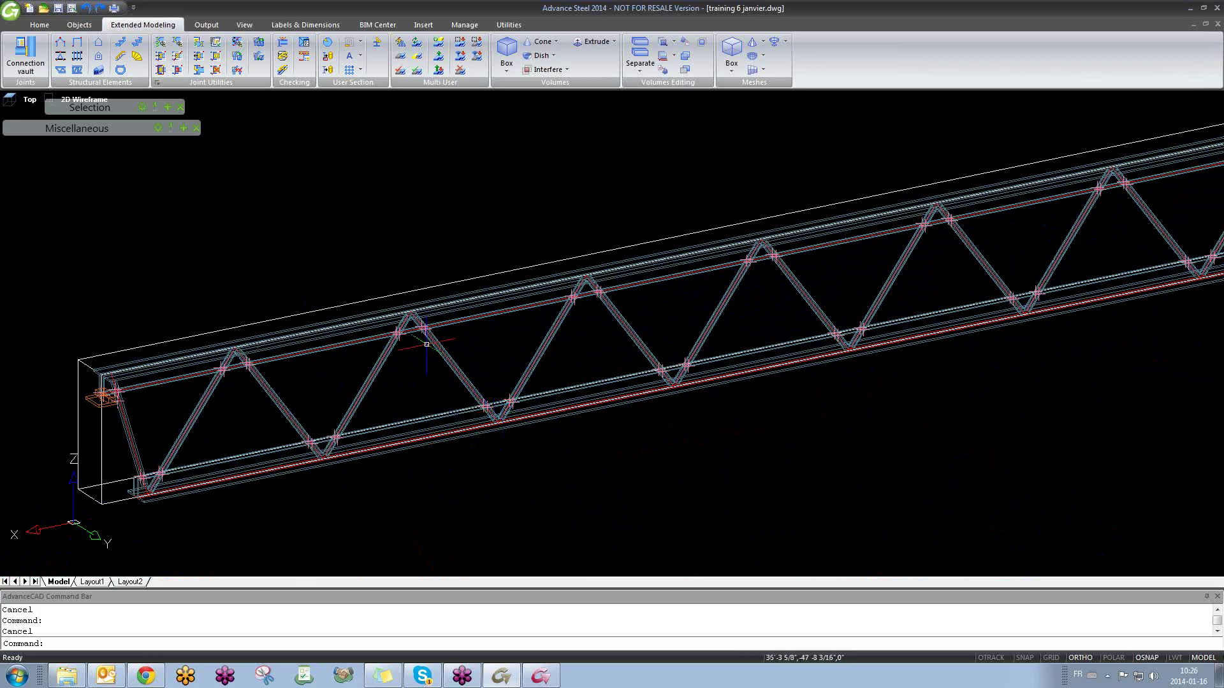
scroll(402, 332, up, 4)
scroll(401, 332, down, 5)
scroll(574, 351, up, 5)
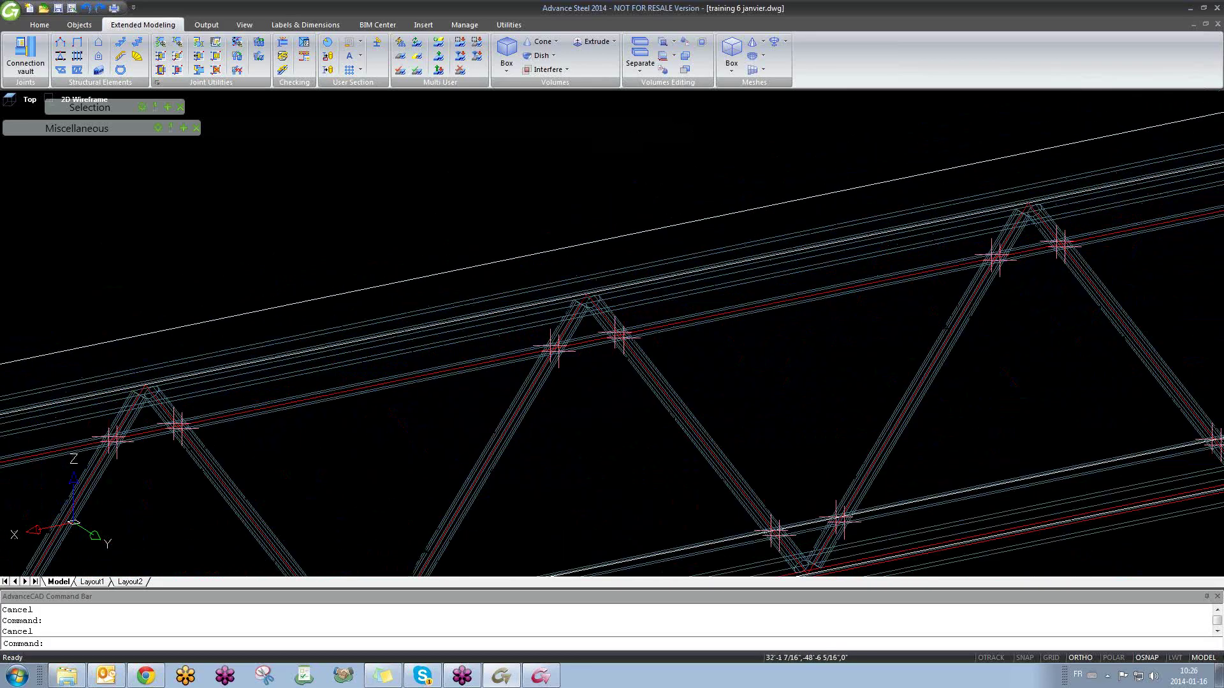
scroll(562, 295, up, 3)
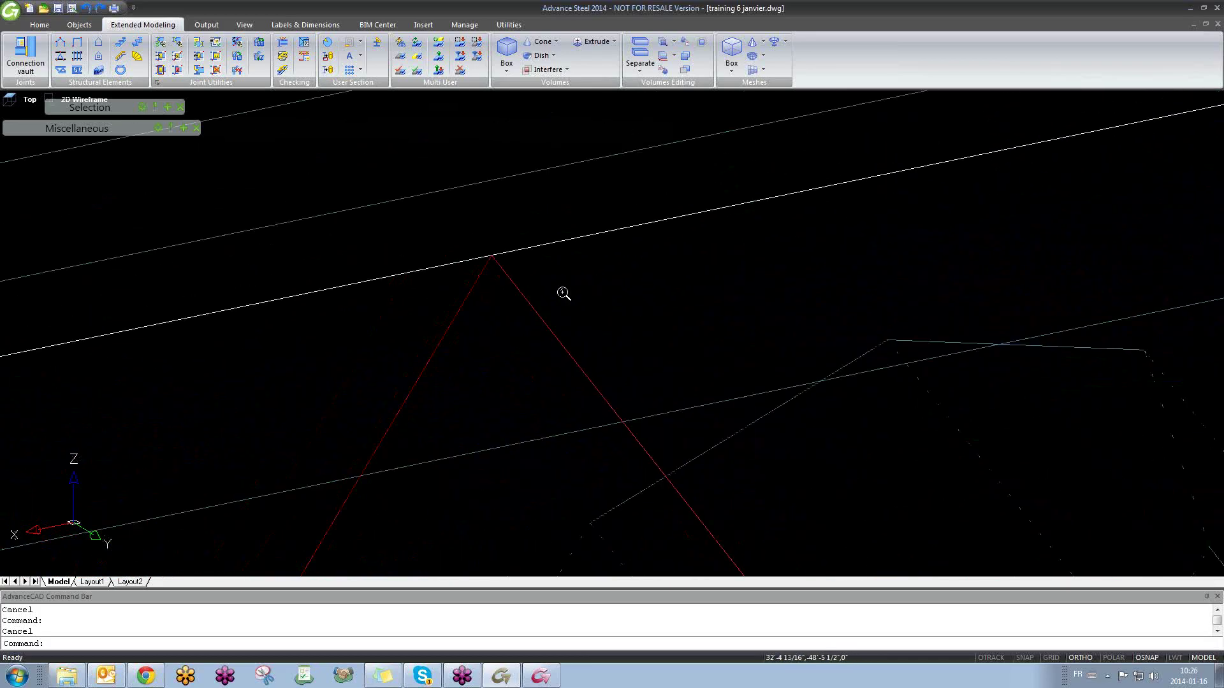
scroll(561, 295, down, 5)
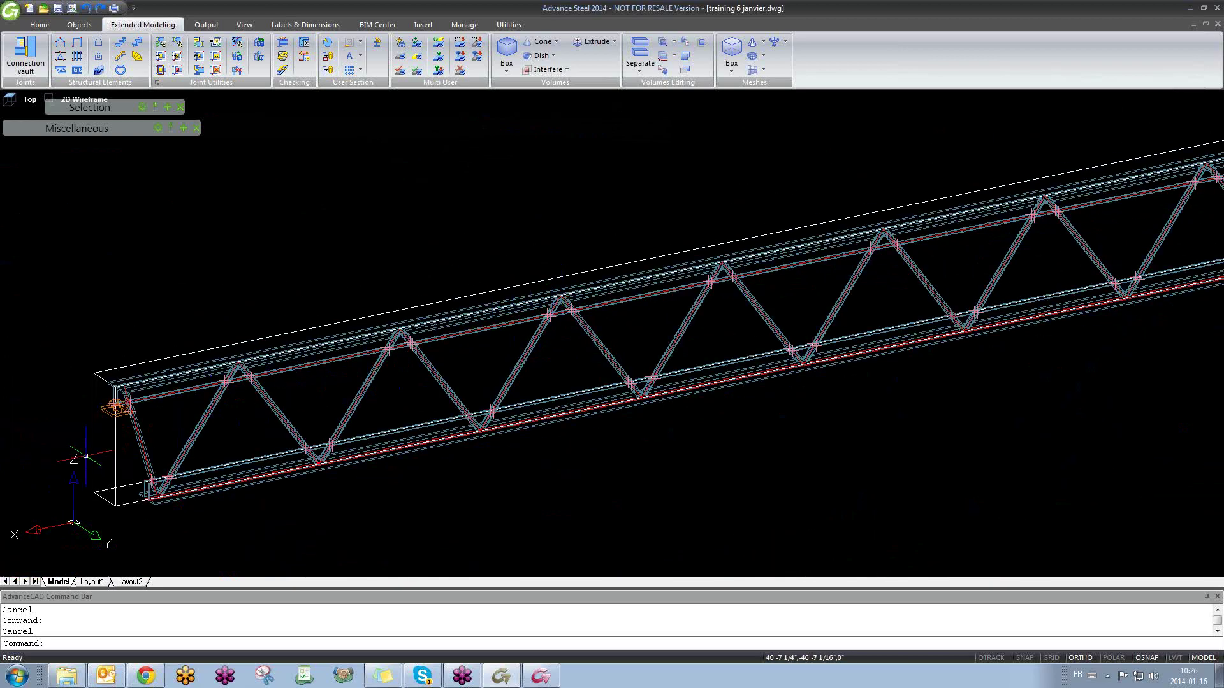
Step: Check the joist's span, eaves height and depth in its structural element properties, and close them without changes
double_click(113, 449)
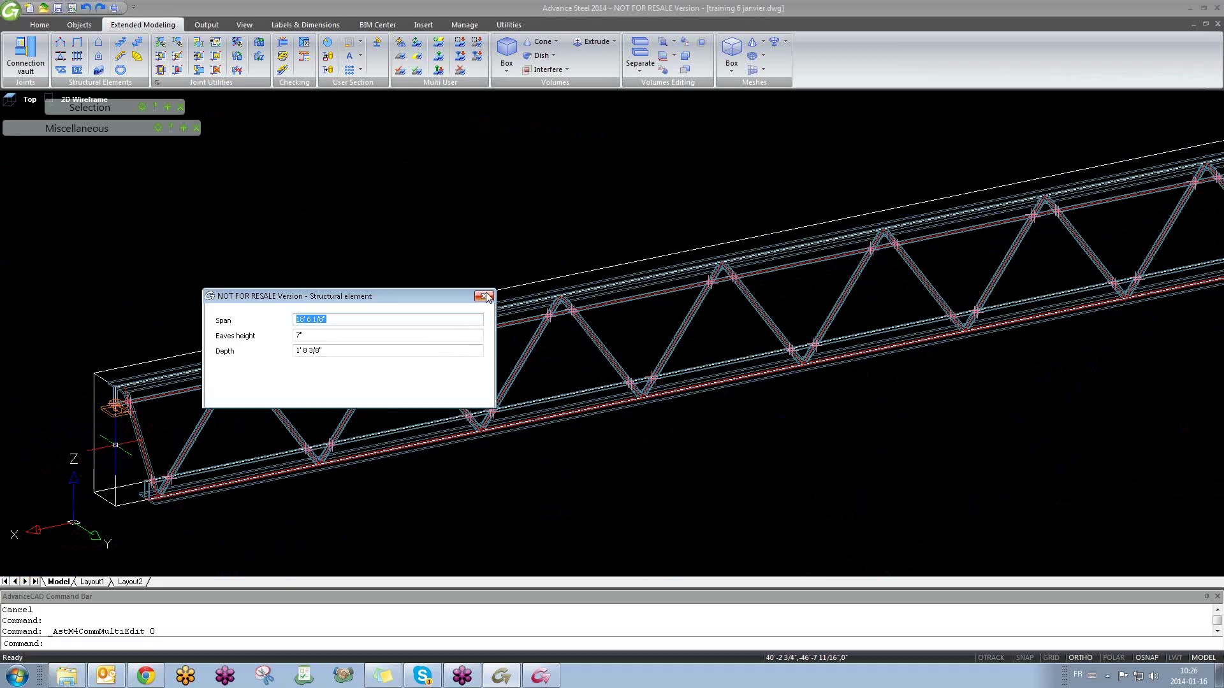
click(486, 296)
scroll(154, 419, down, 10)
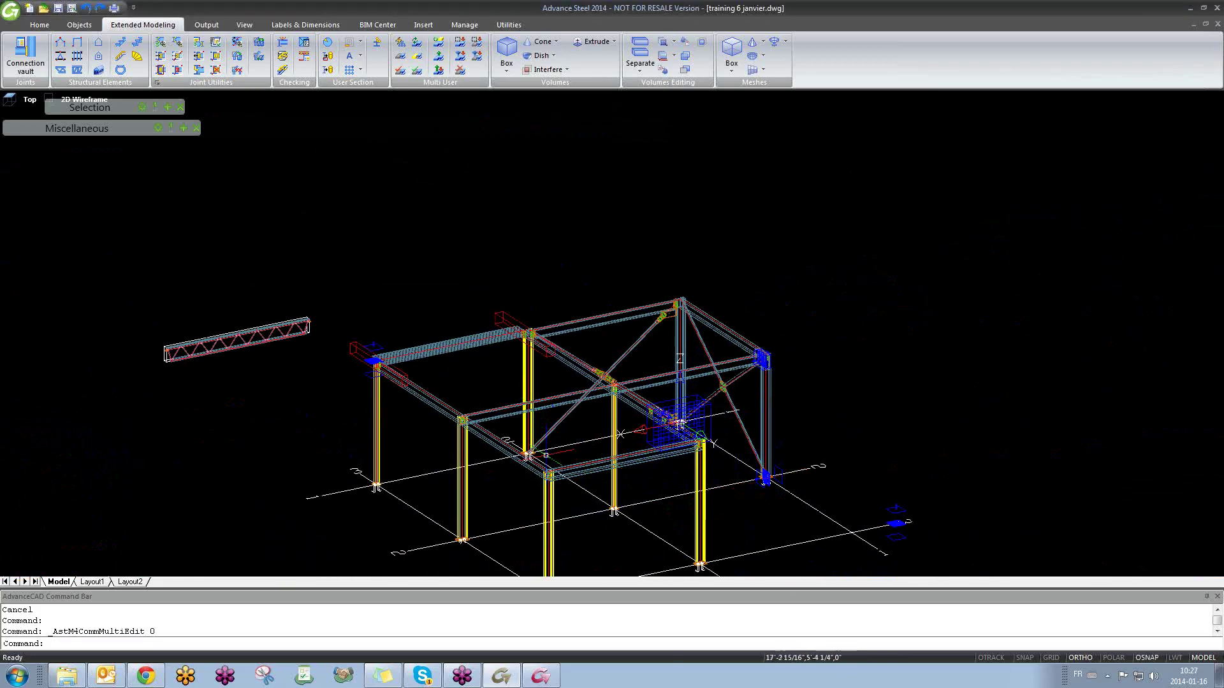
scroll(192, 357, up, 10)
click(214, 344)
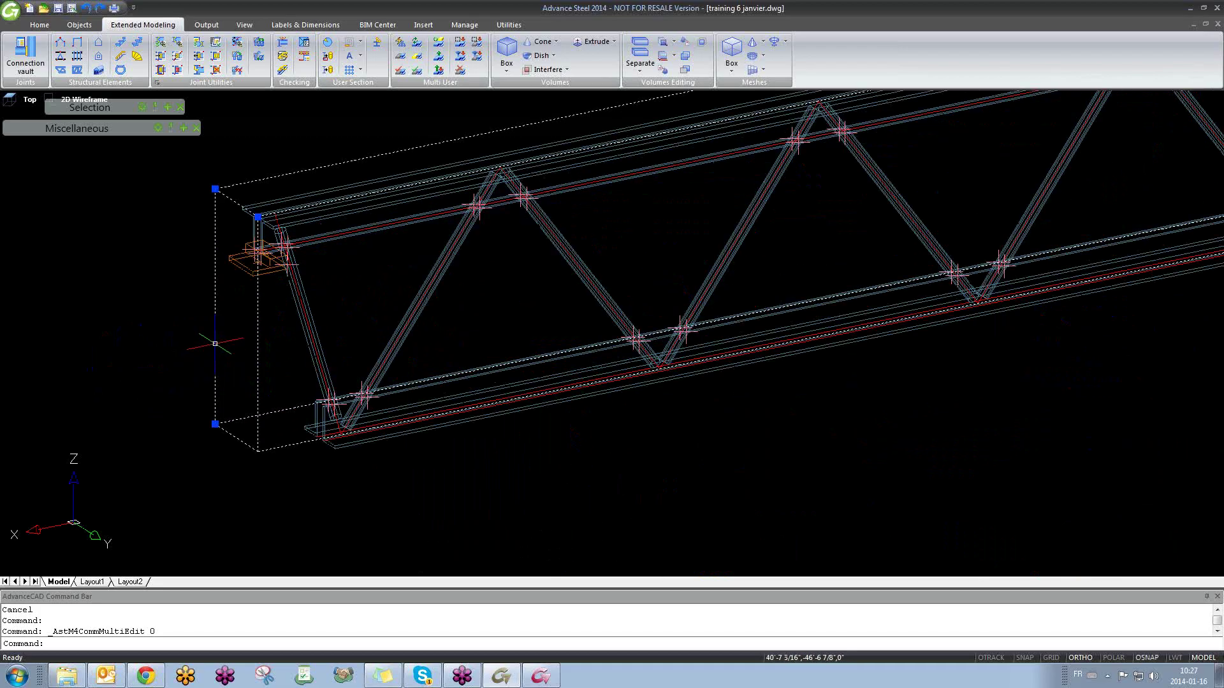
scroll(214, 192, up, 3)
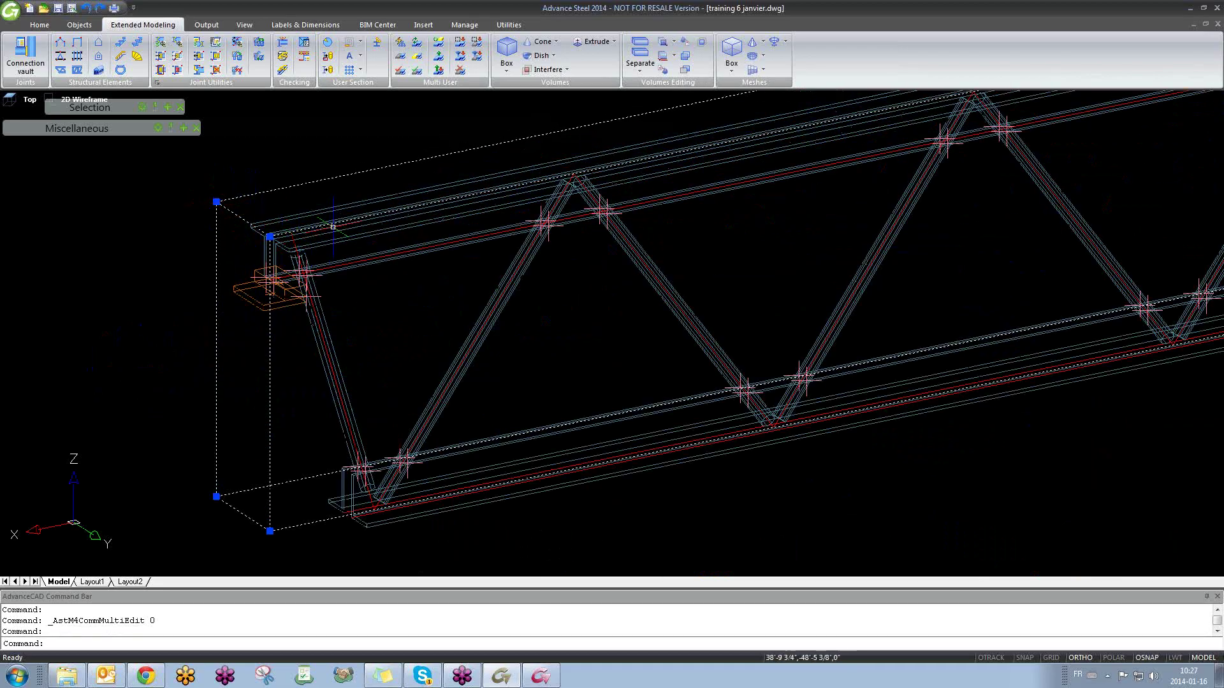
double_click(217, 260)
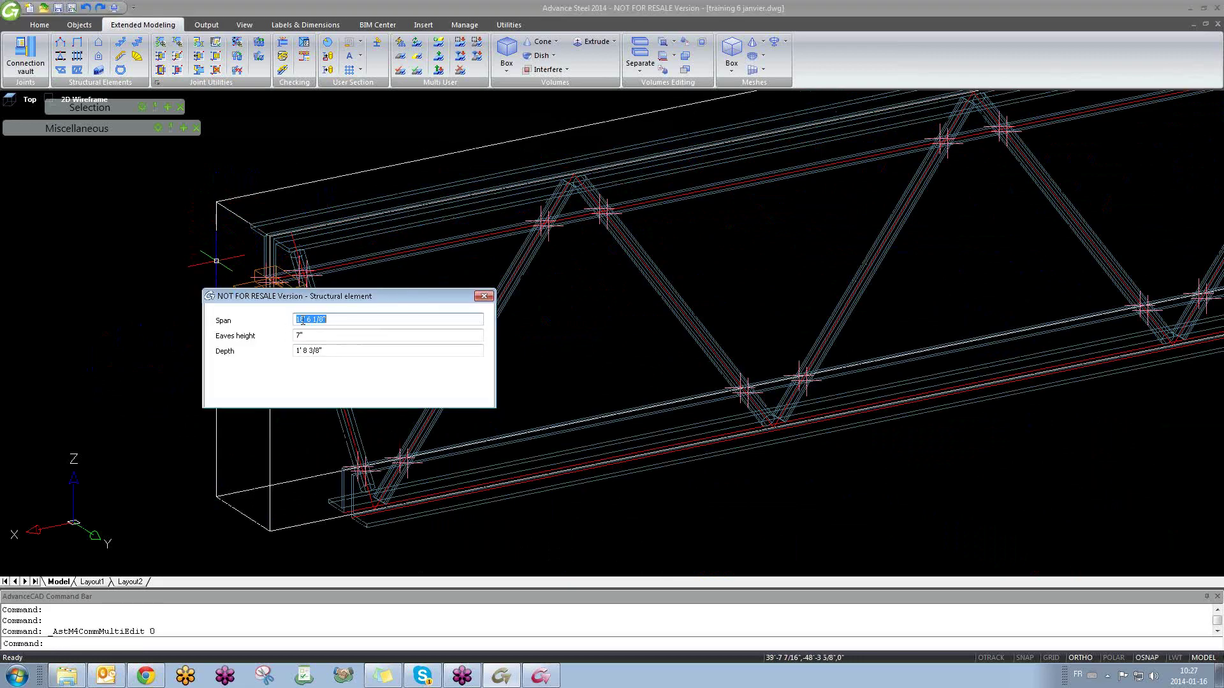
click(480, 298)
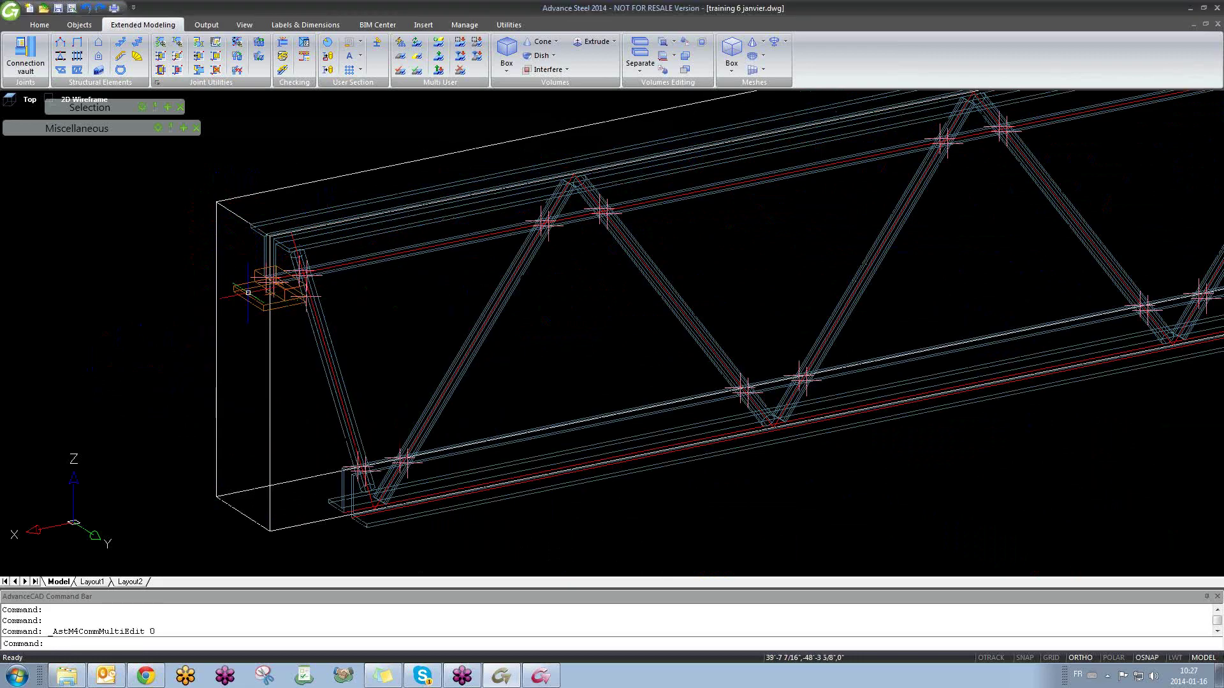
Step: Lengthen the joist by stretching the upper corner grip at its near end outward along the span
click(215, 279)
scroll(215, 279, down, 6)
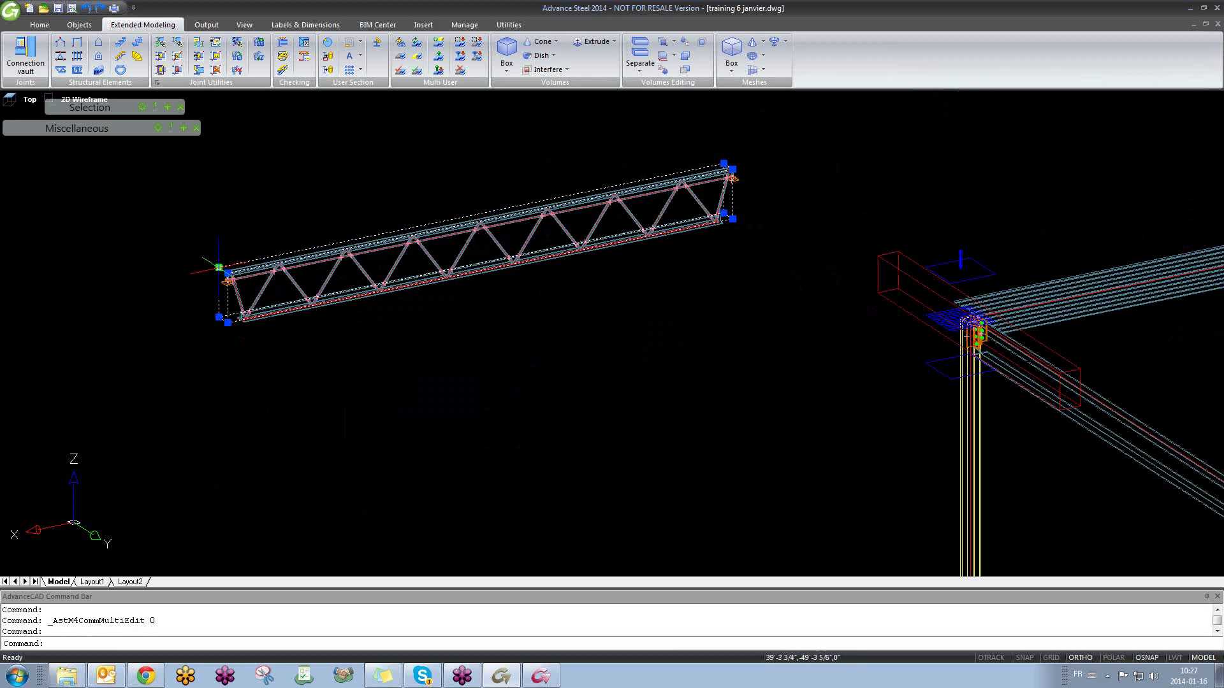
click(219, 268)
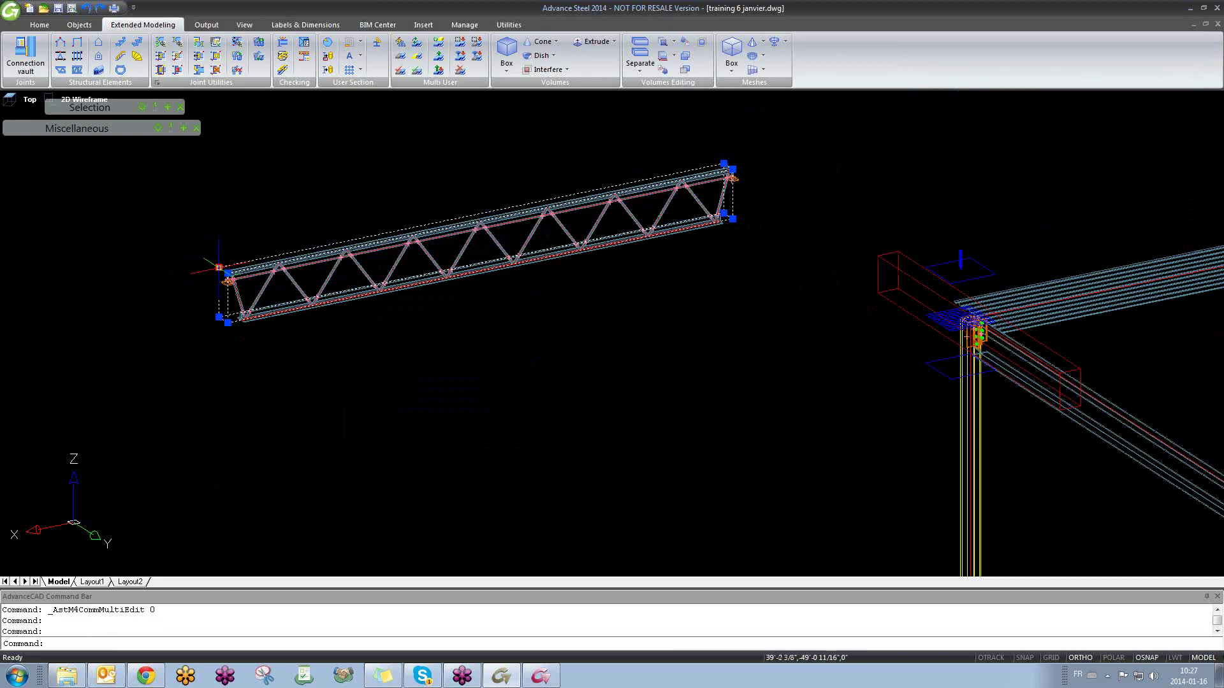
click(87, 294)
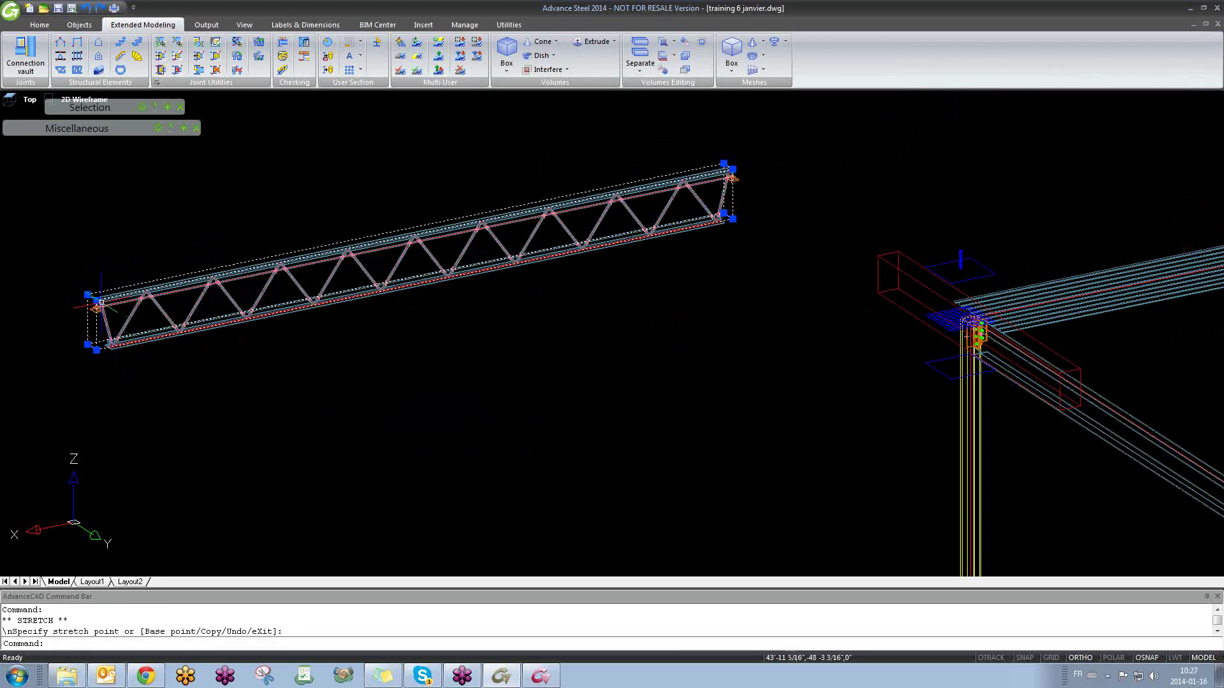
Step: Increase the joist's height by stretching the near end's upper corner grip upward, and clear the selection
click(97, 301)
click(97, 221)
middle_drag(395, 347, 415, 455)
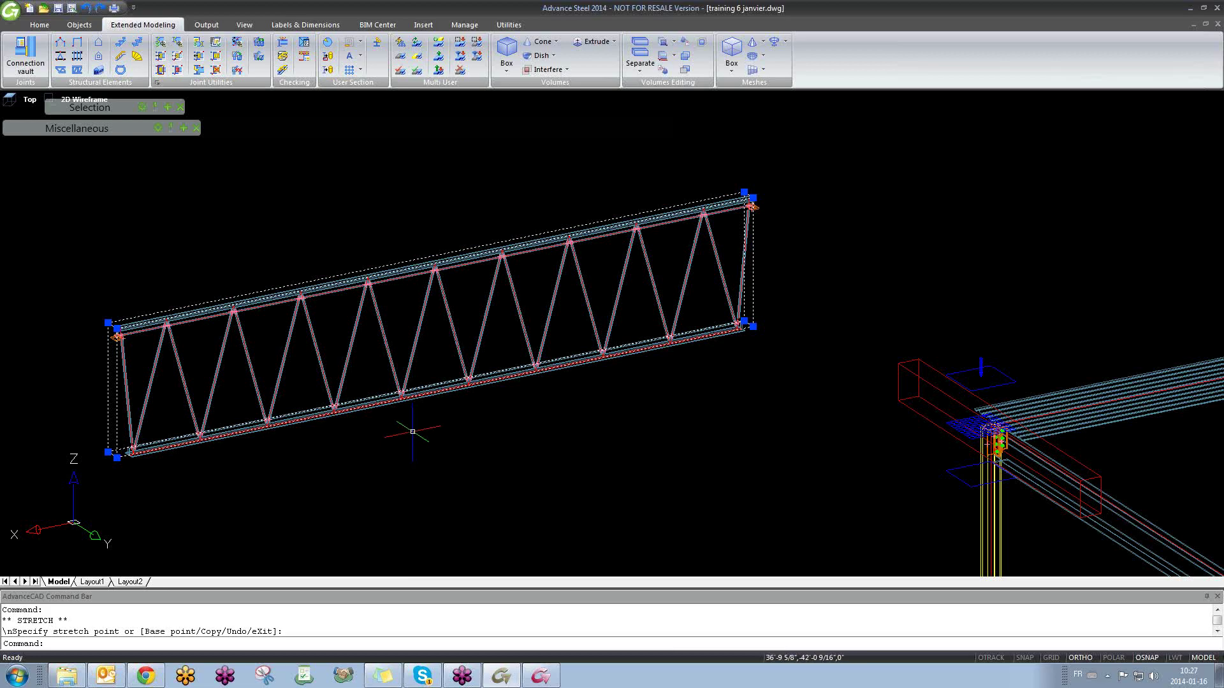
key(Escape)
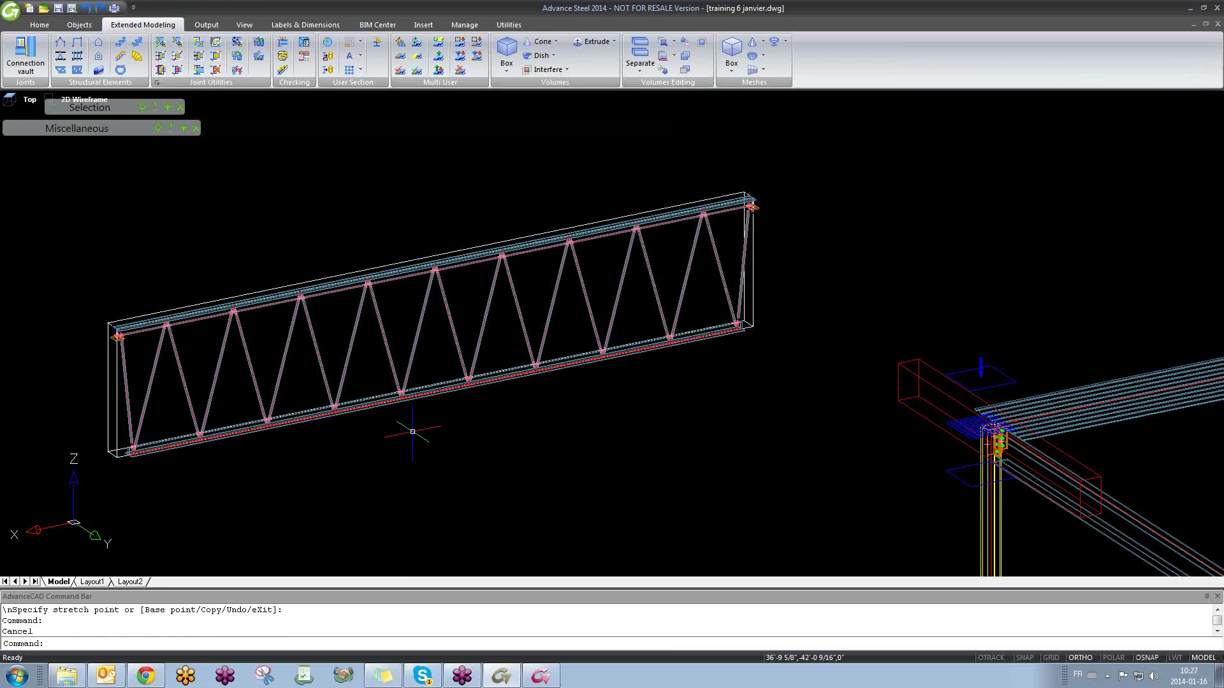
Step: Delete the stretched joist from the model
click(361, 357)
click(342, 335)
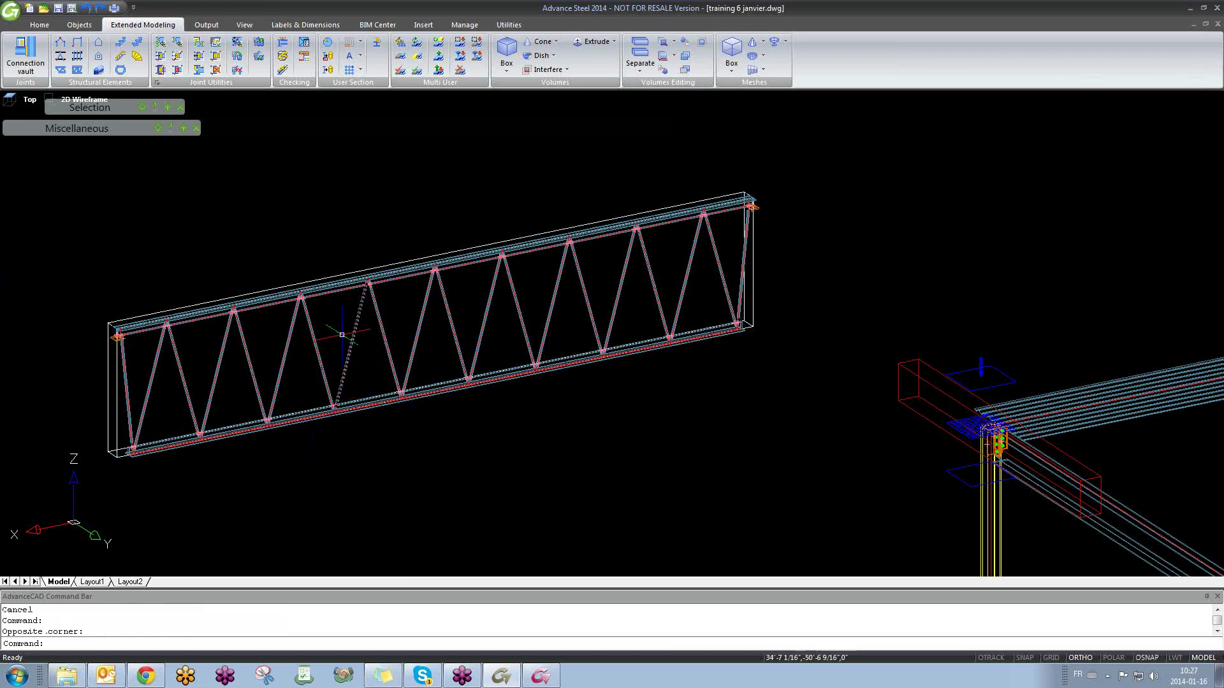
key(Delete)
scroll(376, 389, down, 3)
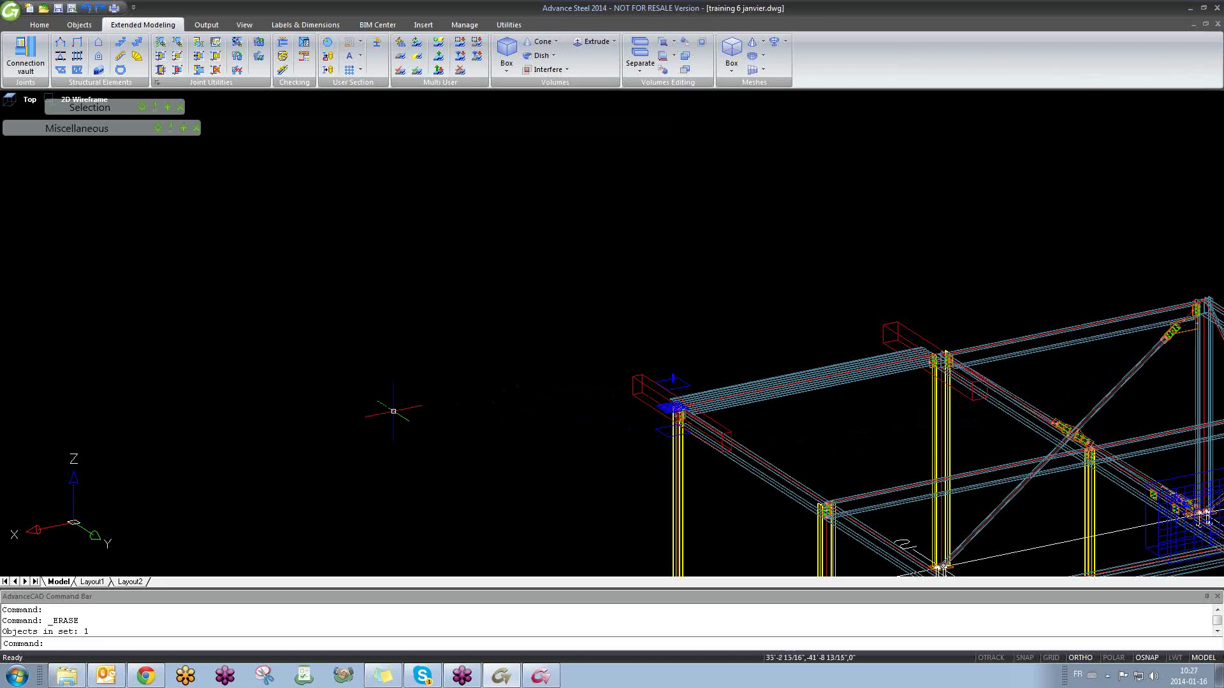
click(531, 352)
click(452, 408)
scroll(676, 395, up, 6)
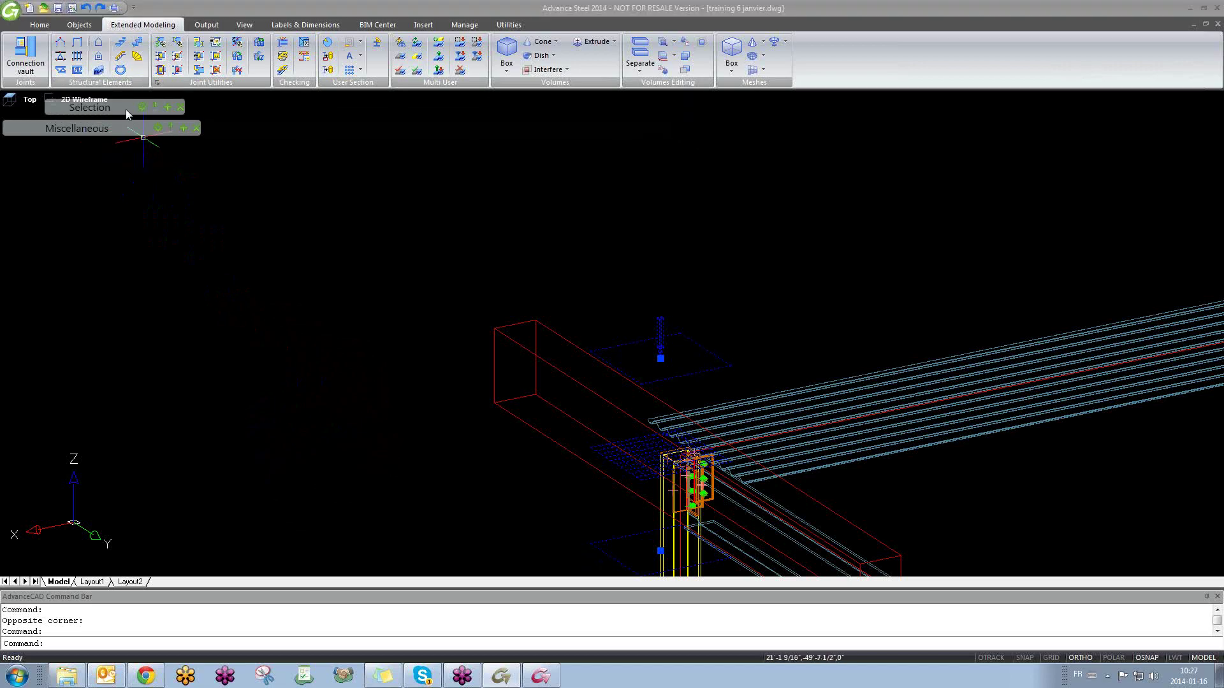
click(309, 254)
click(239, 309)
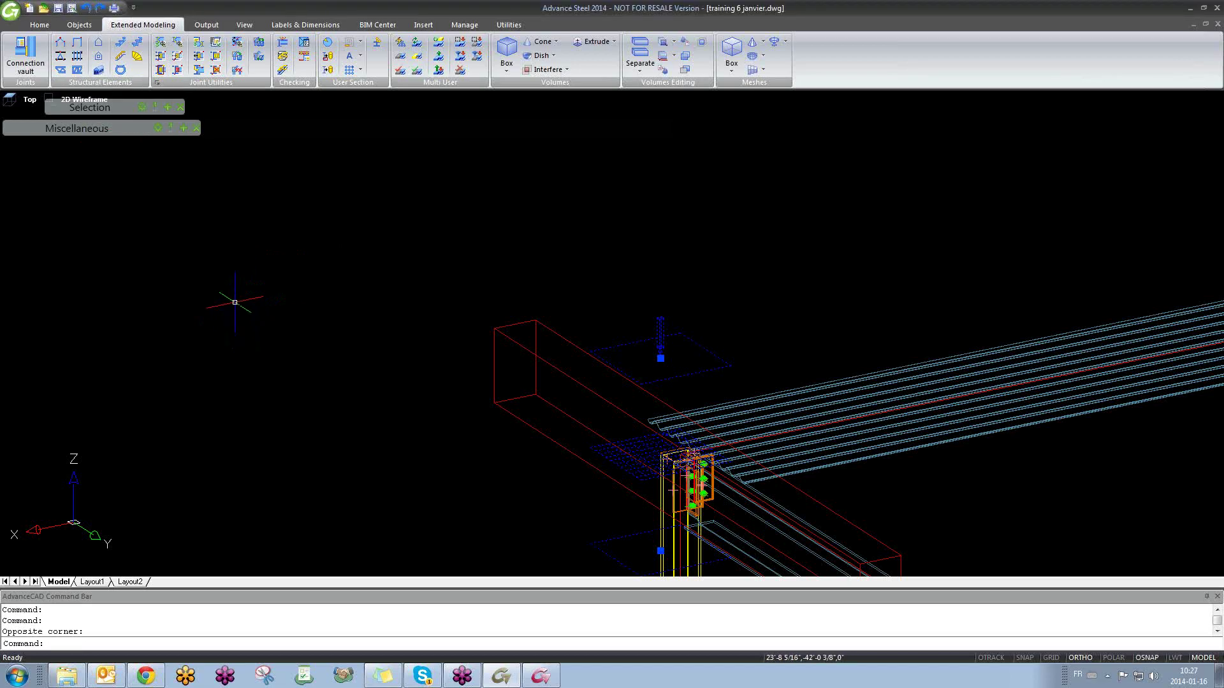
Step: Browse the connection vault's Miscellaneous, Fabricator specific macros and Old - Not updated anymore categories, checking the joist seat and other available connections
click(26, 57)
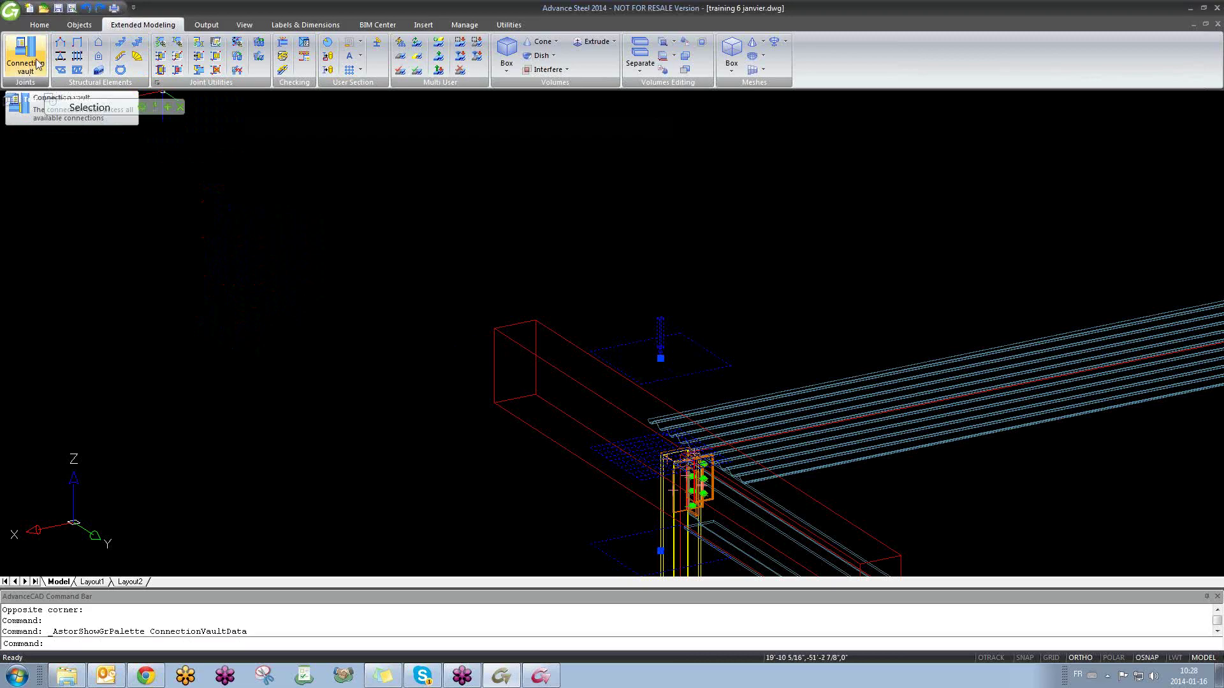
click(25, 57)
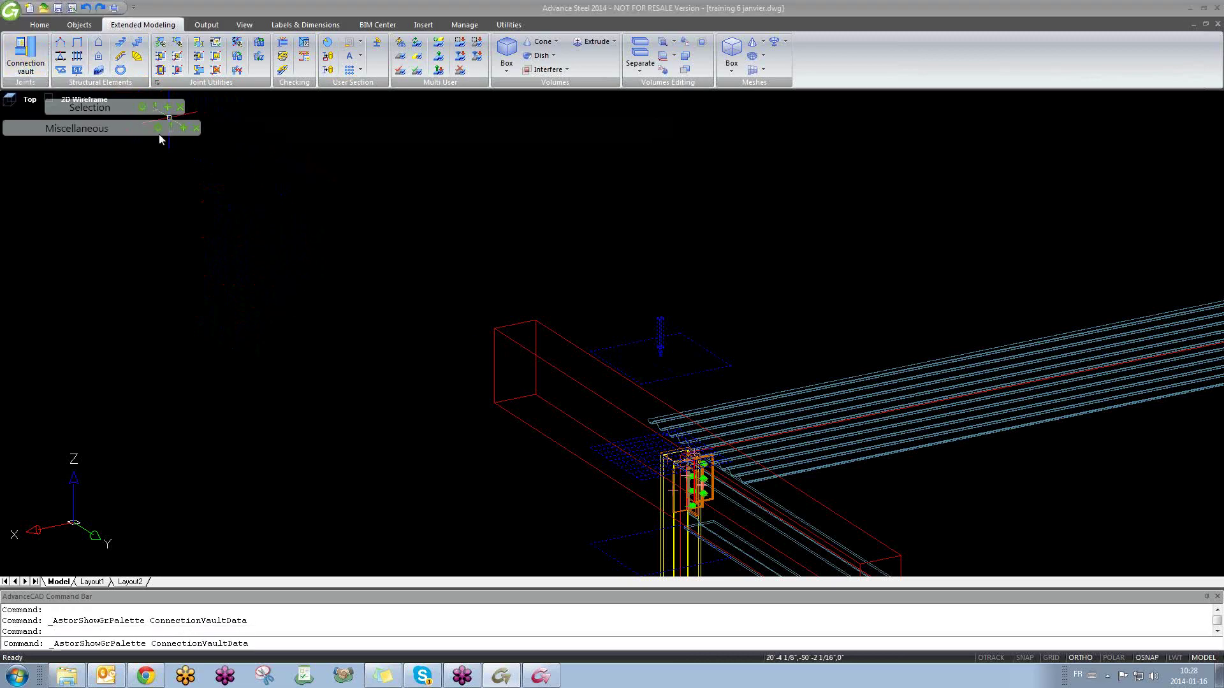
mouse_move(180, 129)
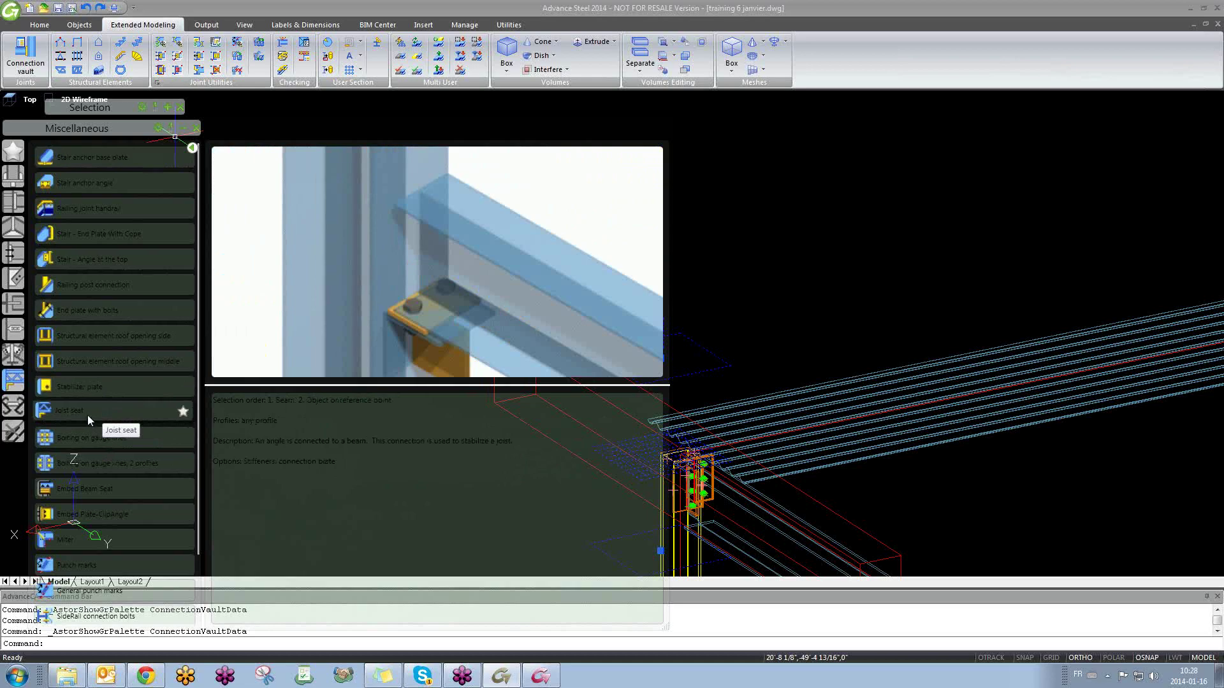
scroll(106, 416, down, 1)
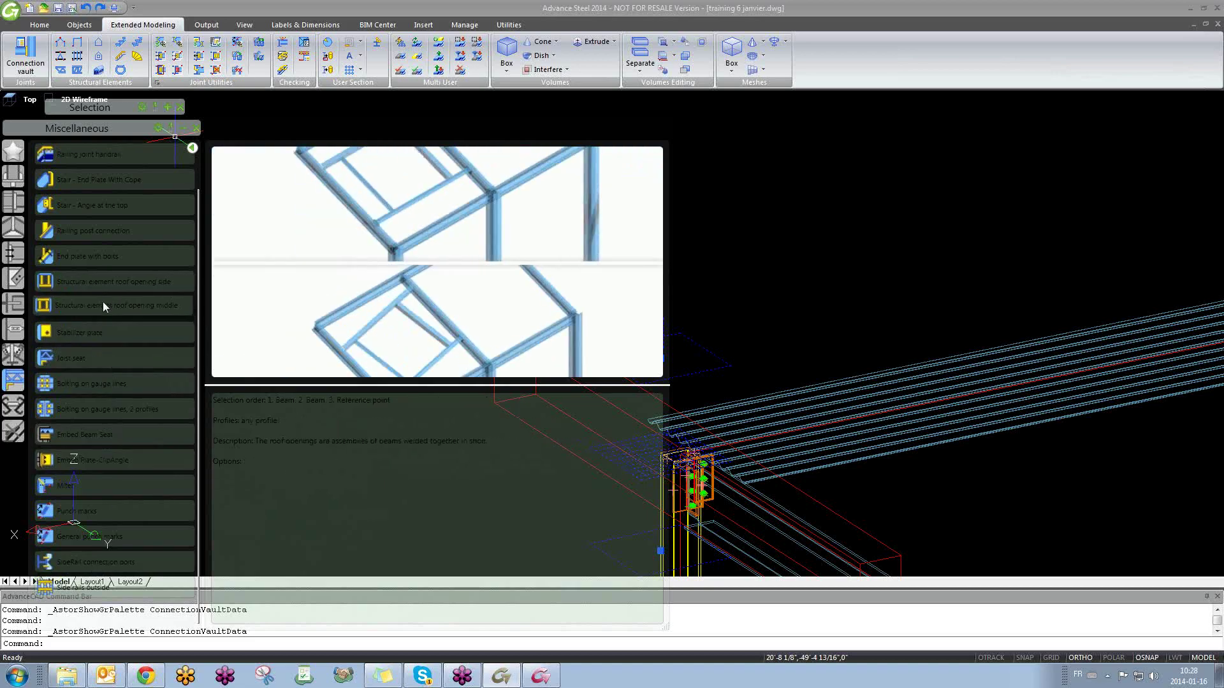
scroll(114, 234, up, 1)
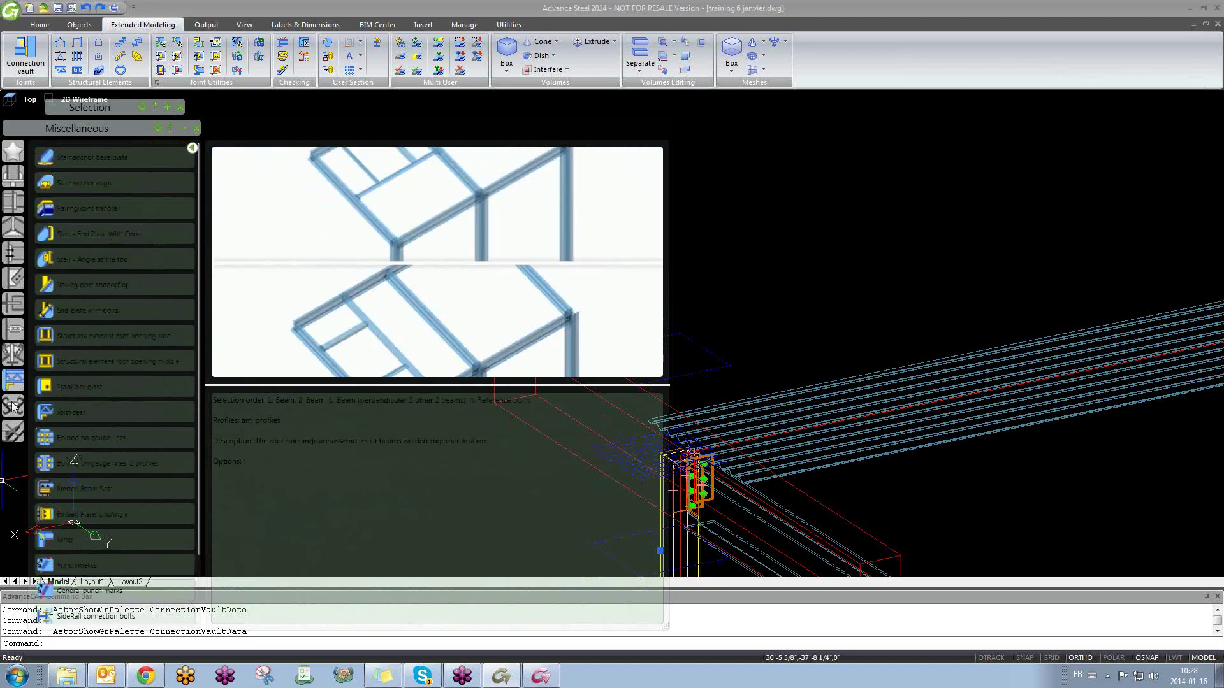
click(13, 406)
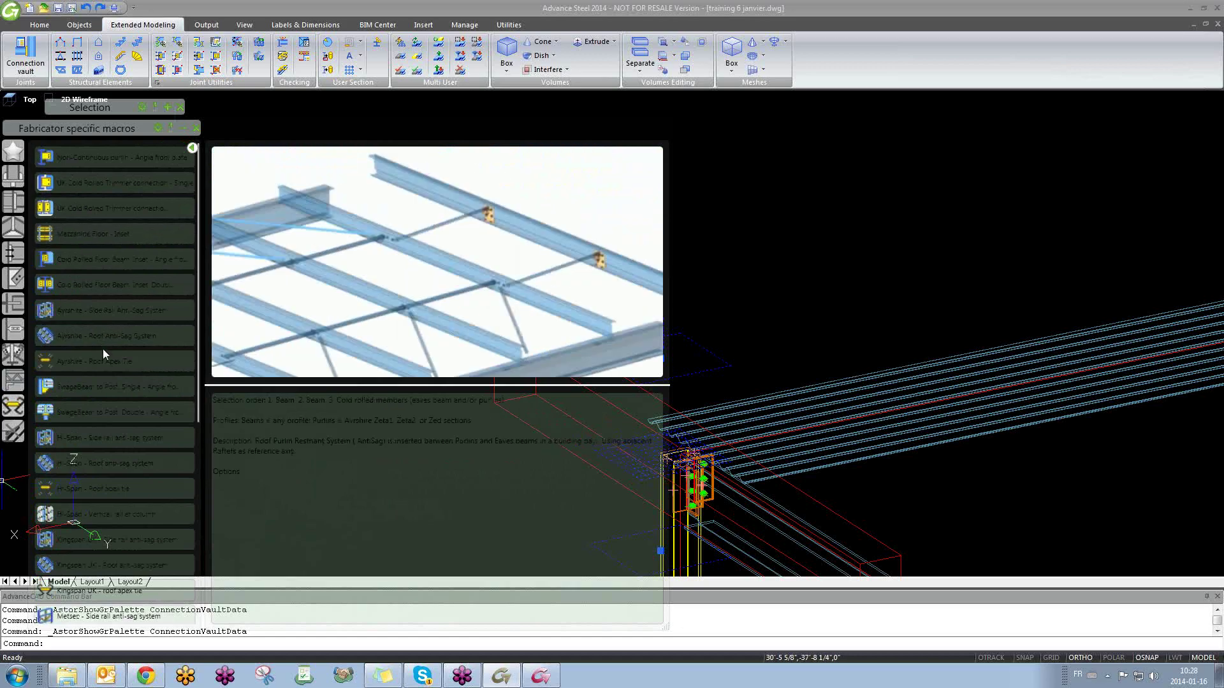
scroll(113, 369, down, 5)
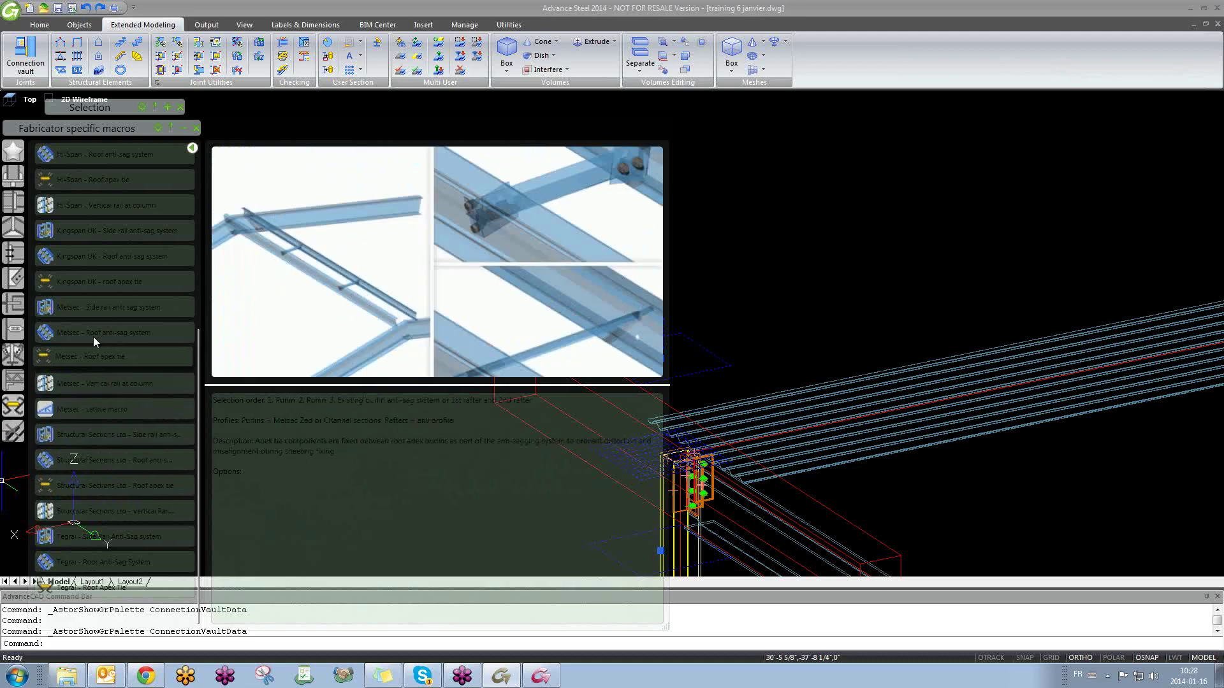
click(13, 431)
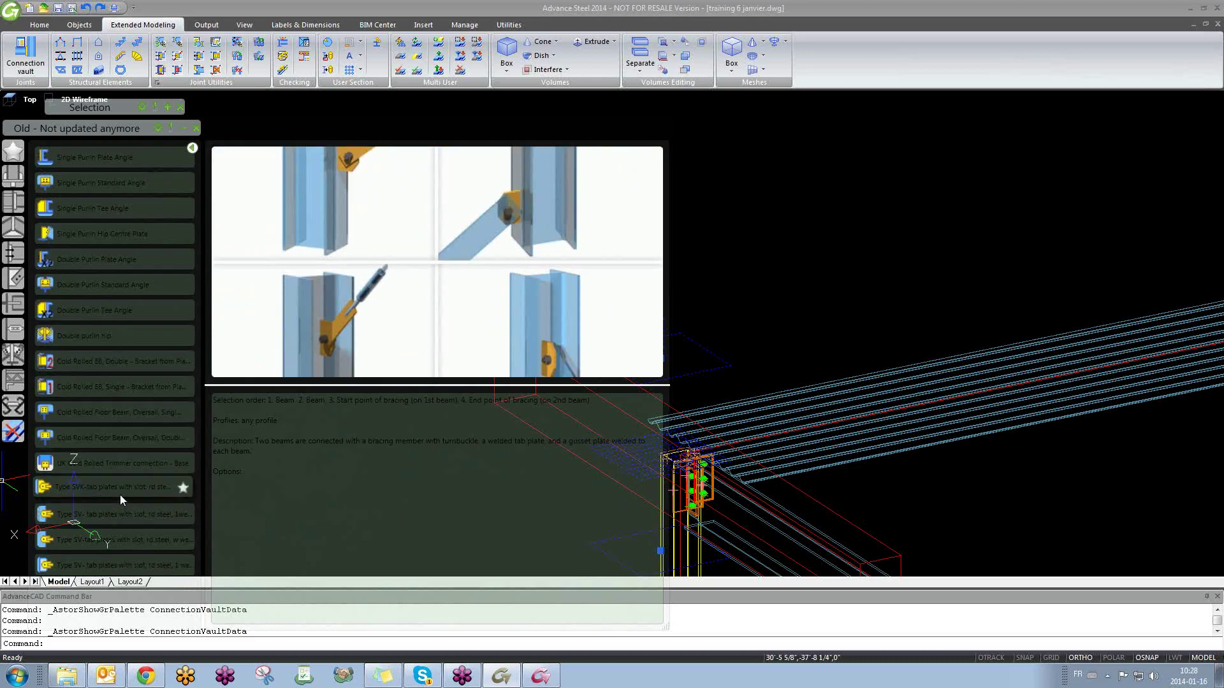
click(18, 412)
click(20, 387)
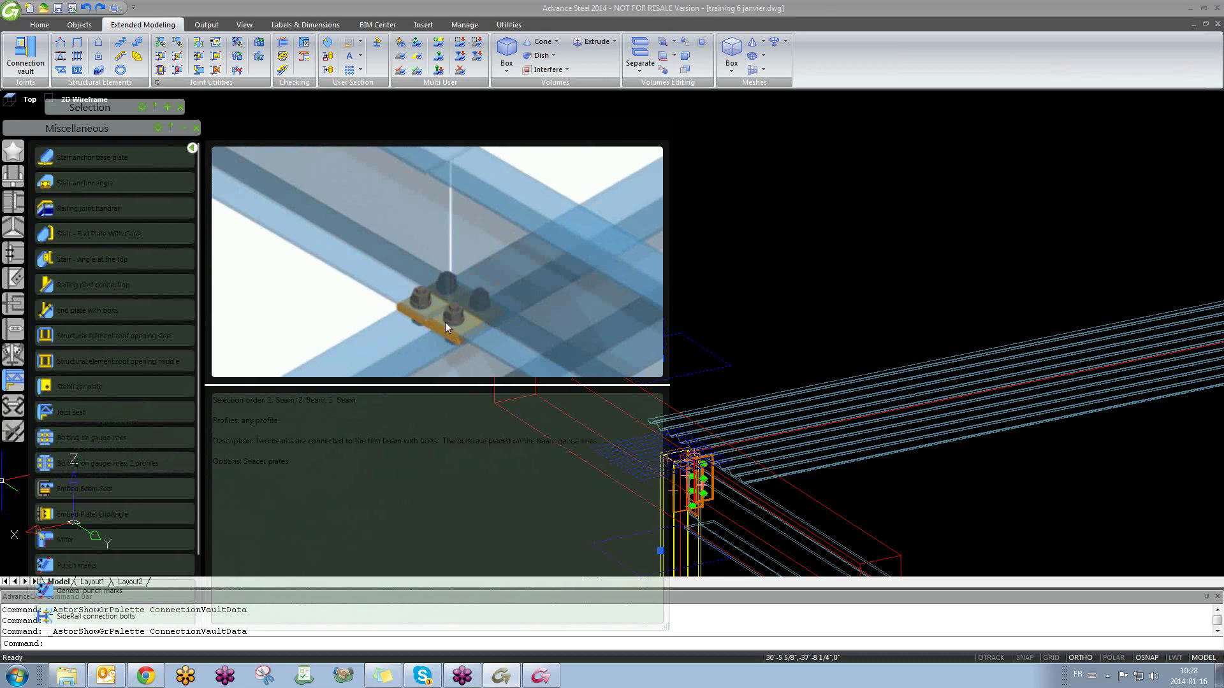
click(185, 128)
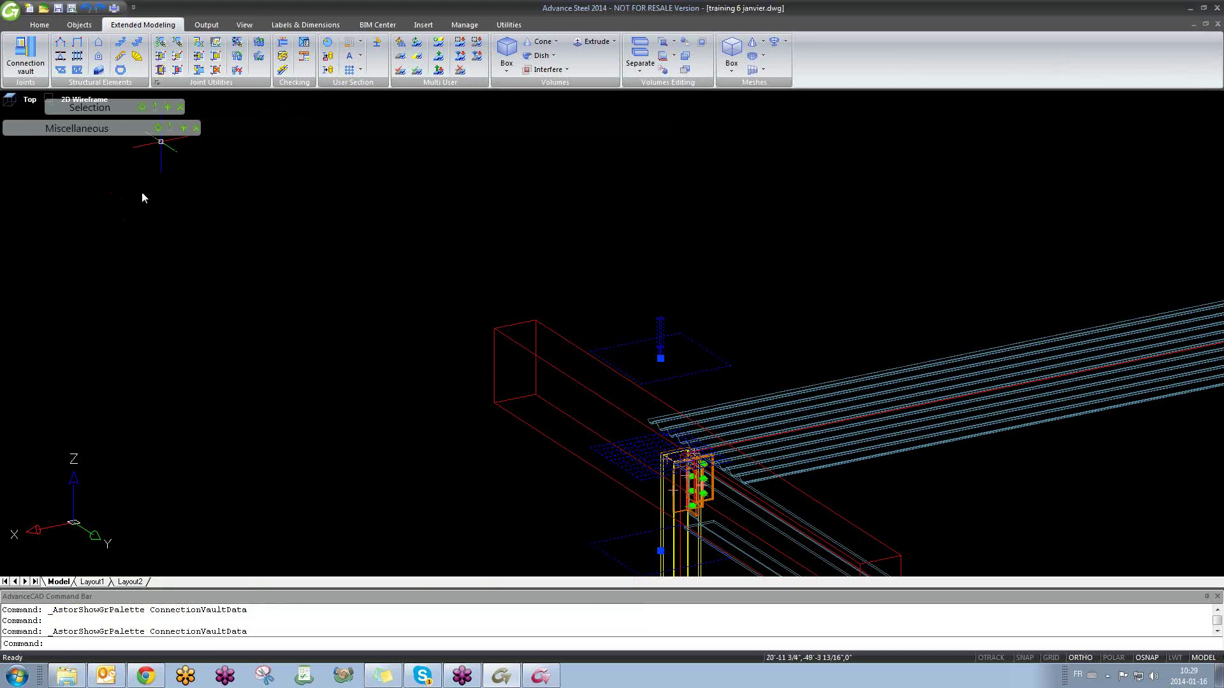
Step: Try to create a double angle joist in the empty space beside the structure from start, end and height points
click(61, 71)
click(104, 287)
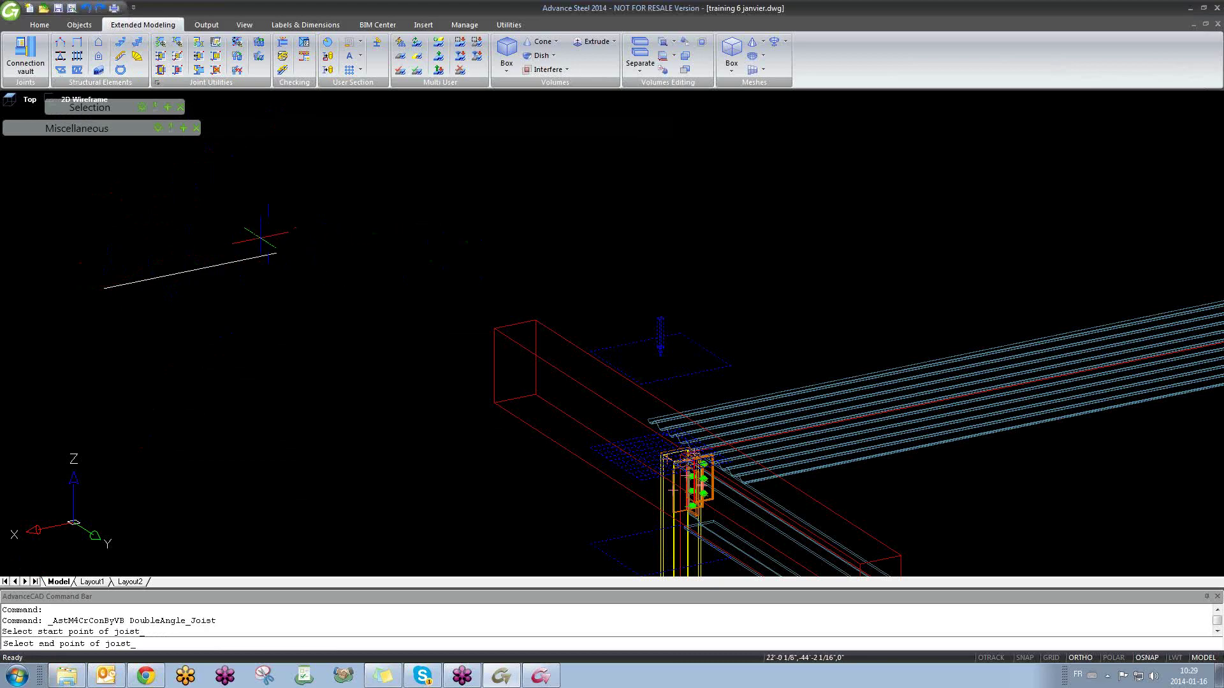
click(104, 334)
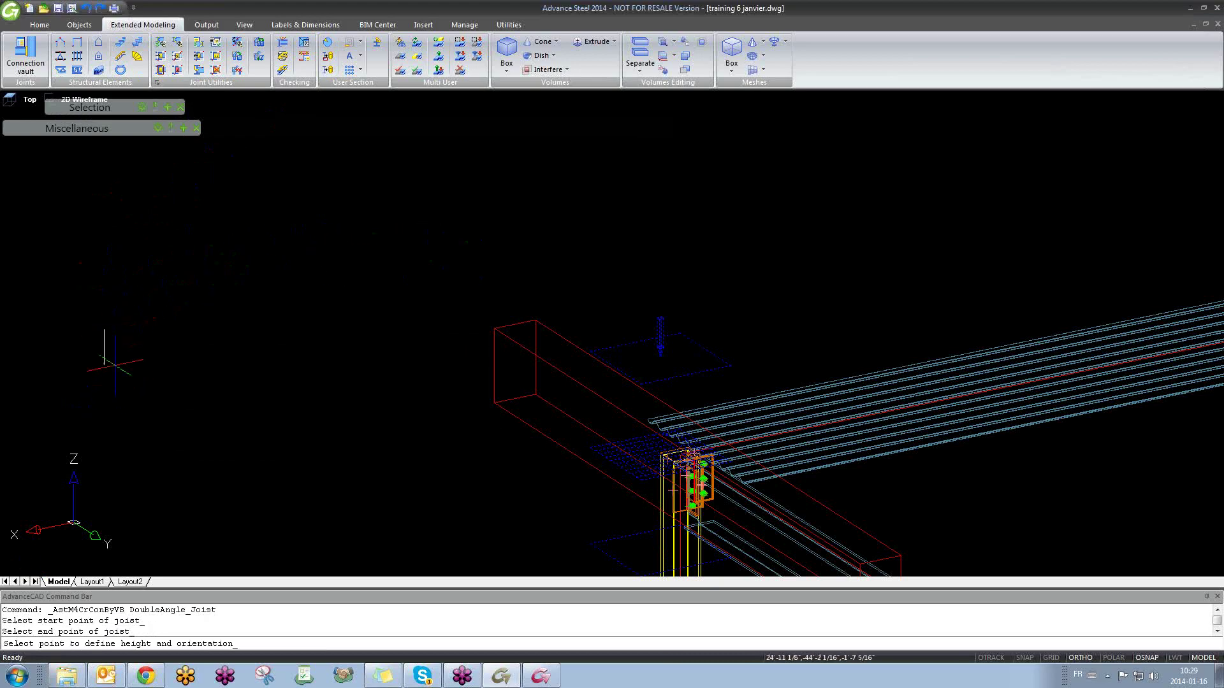
click(101, 381)
middle_drag(271, 329, 404, 382)
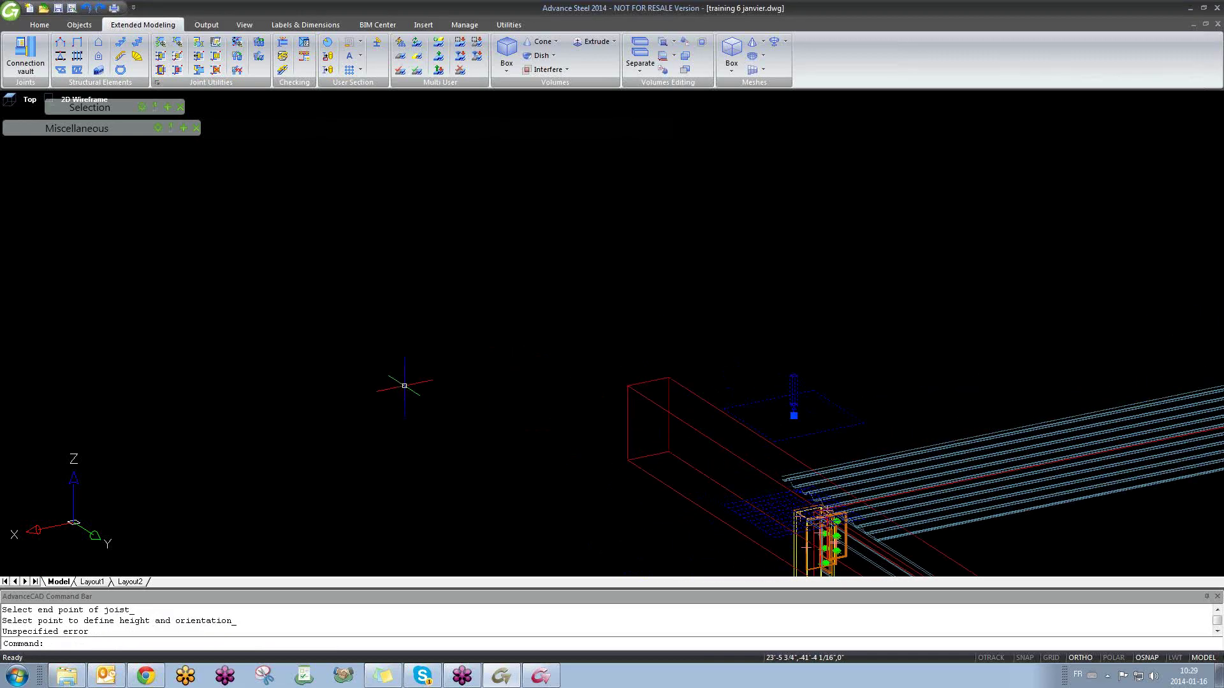
Step: Create a double angle joist about 8'7" long and 11 3/8" high in the empty space beside the structure
click(61, 70)
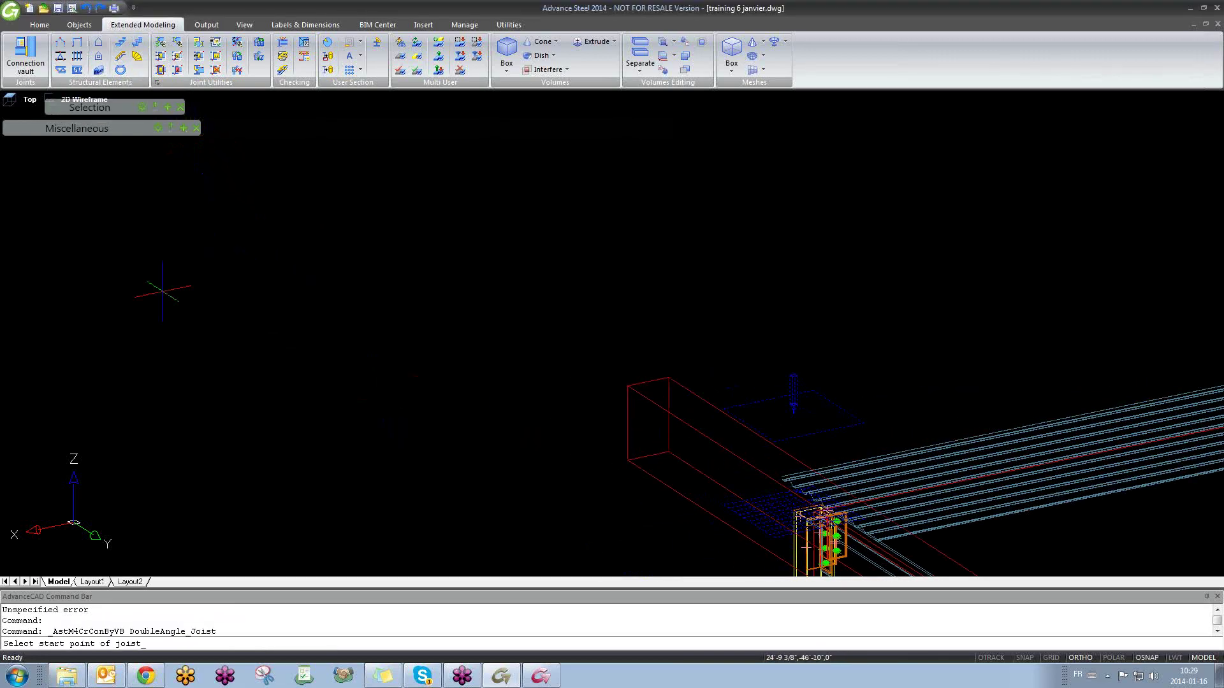
click(164, 290)
click(634, 192)
click(636, 249)
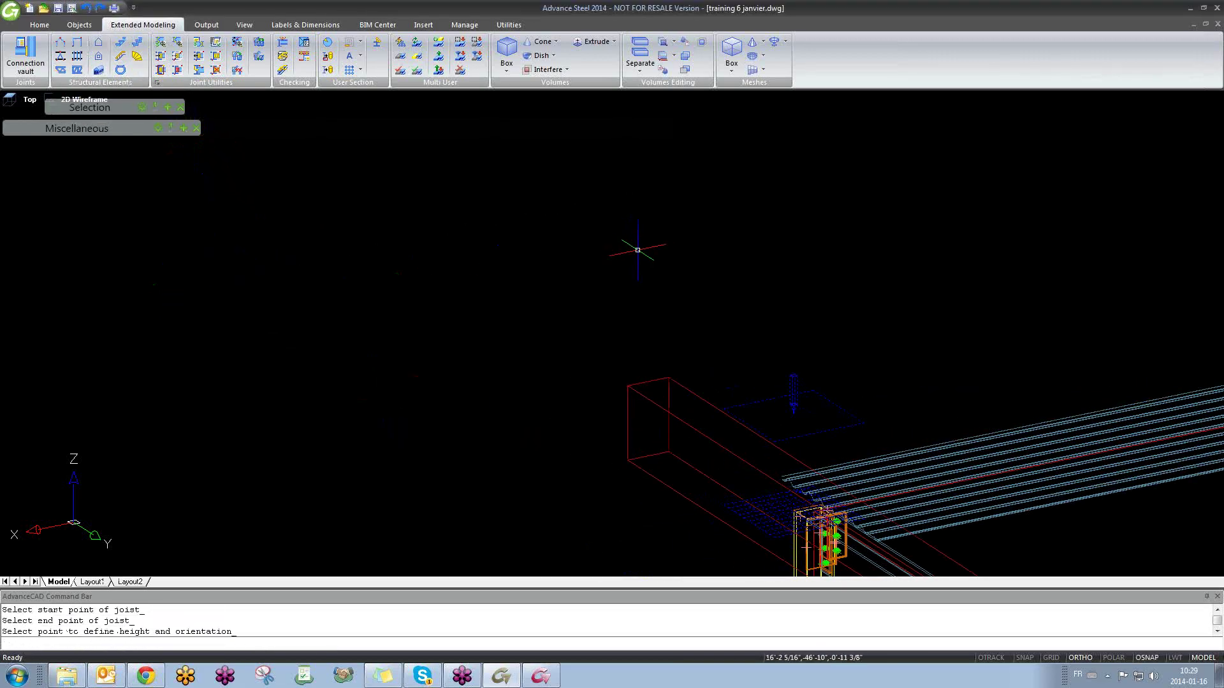
Step: Review the new joist's geometry, chord extension, sections, shortenings and joist seat settings, and examine the seat plates at its near end
click(217, 333)
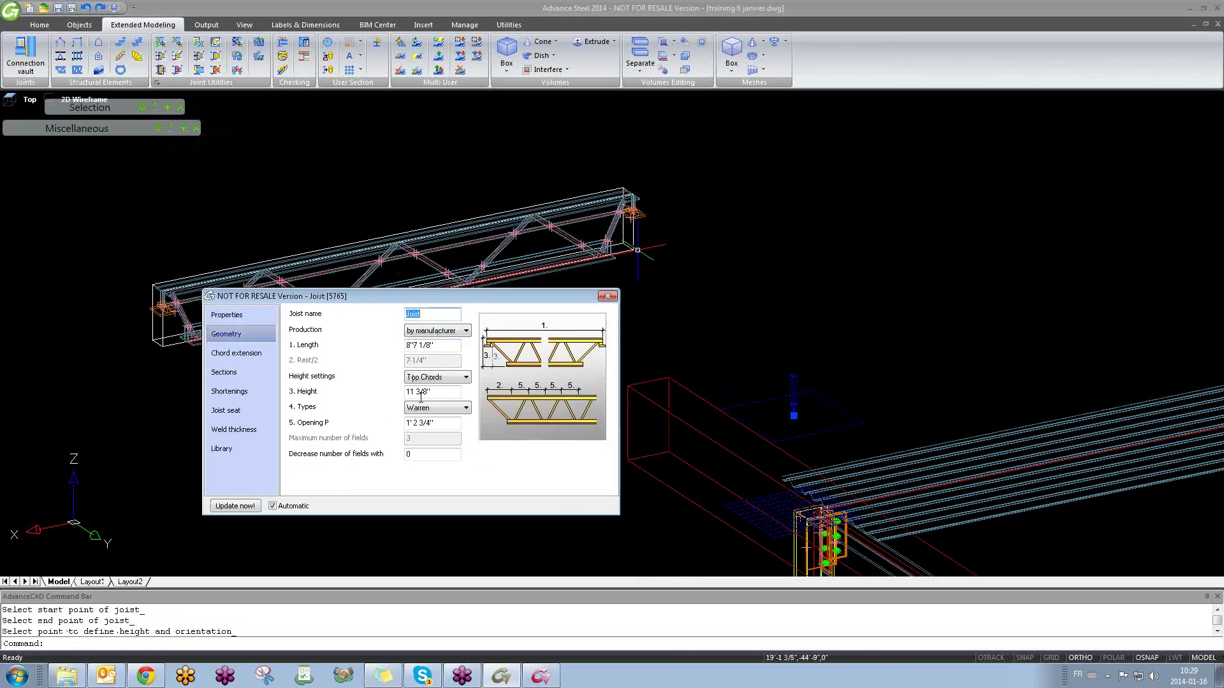
click(250, 356)
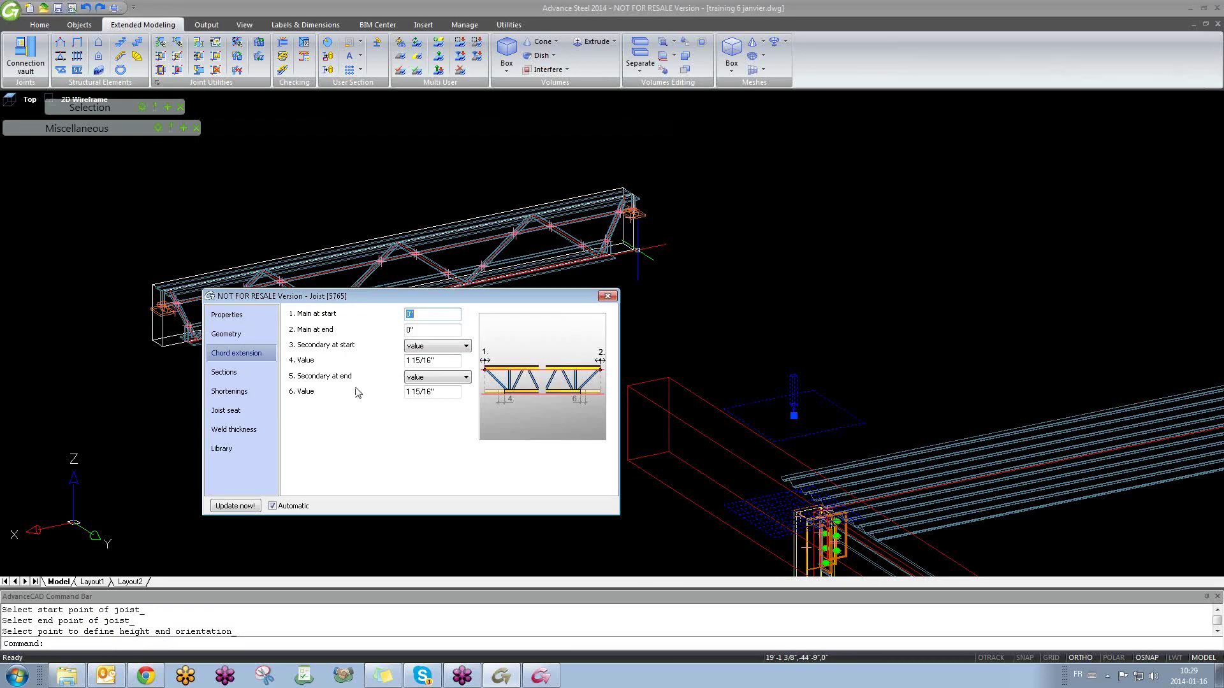
click(242, 380)
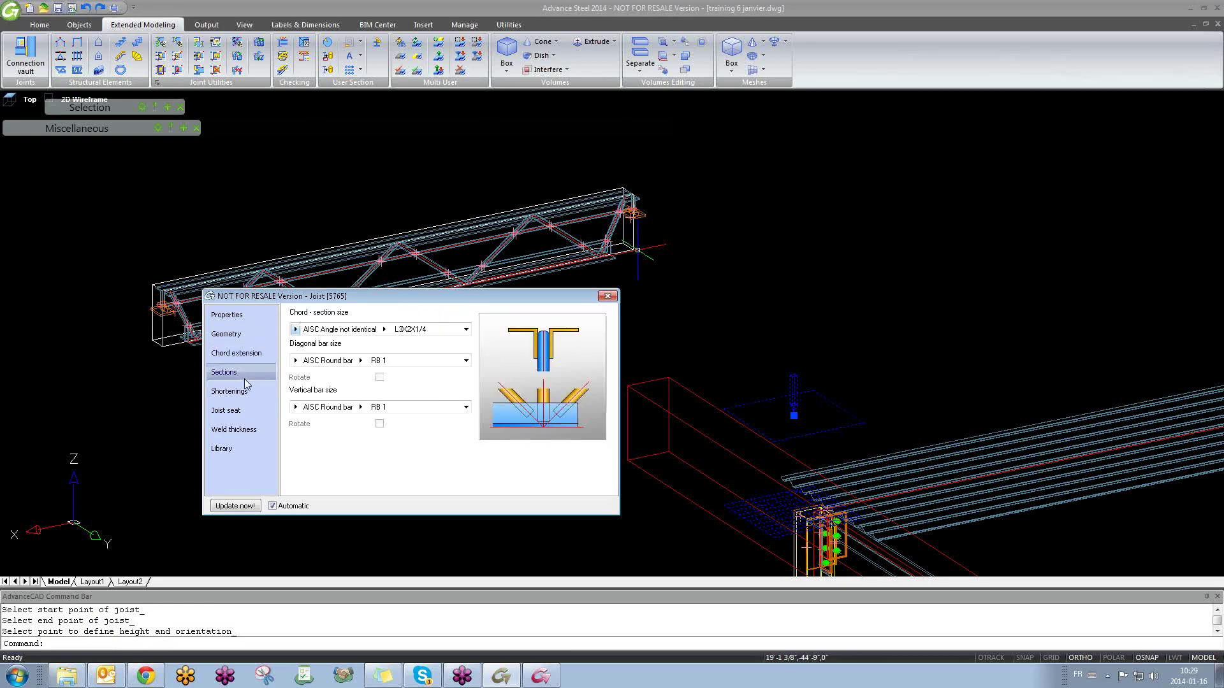
click(236, 392)
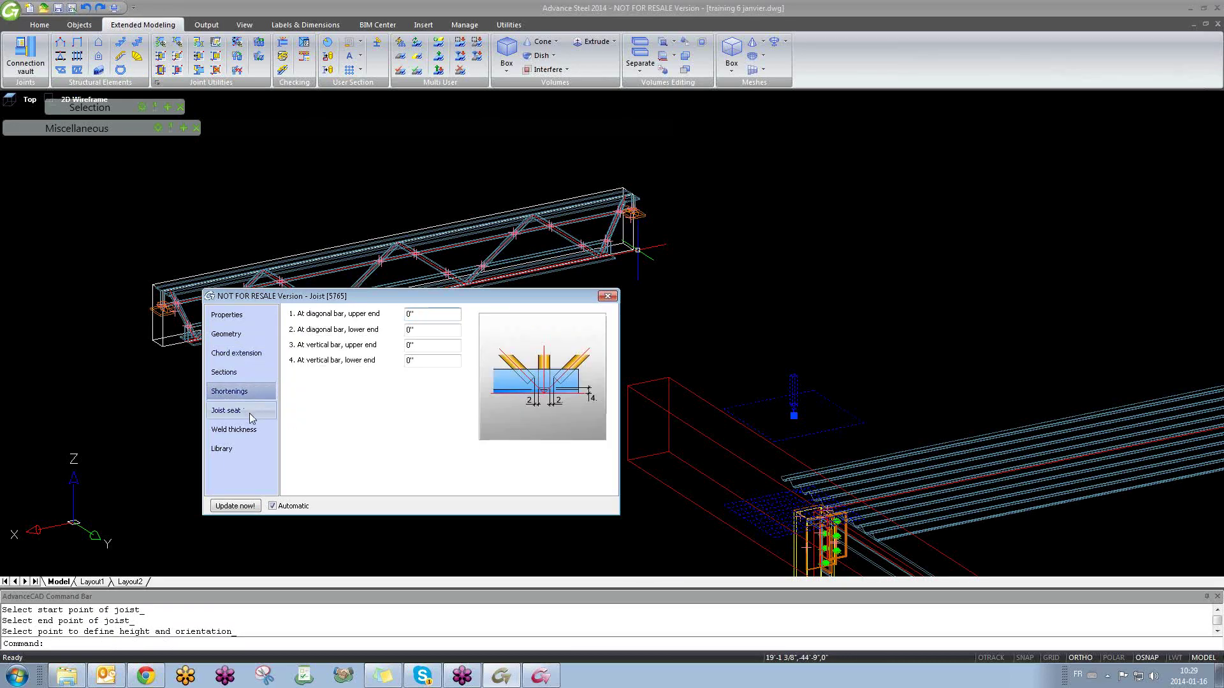
click(250, 413)
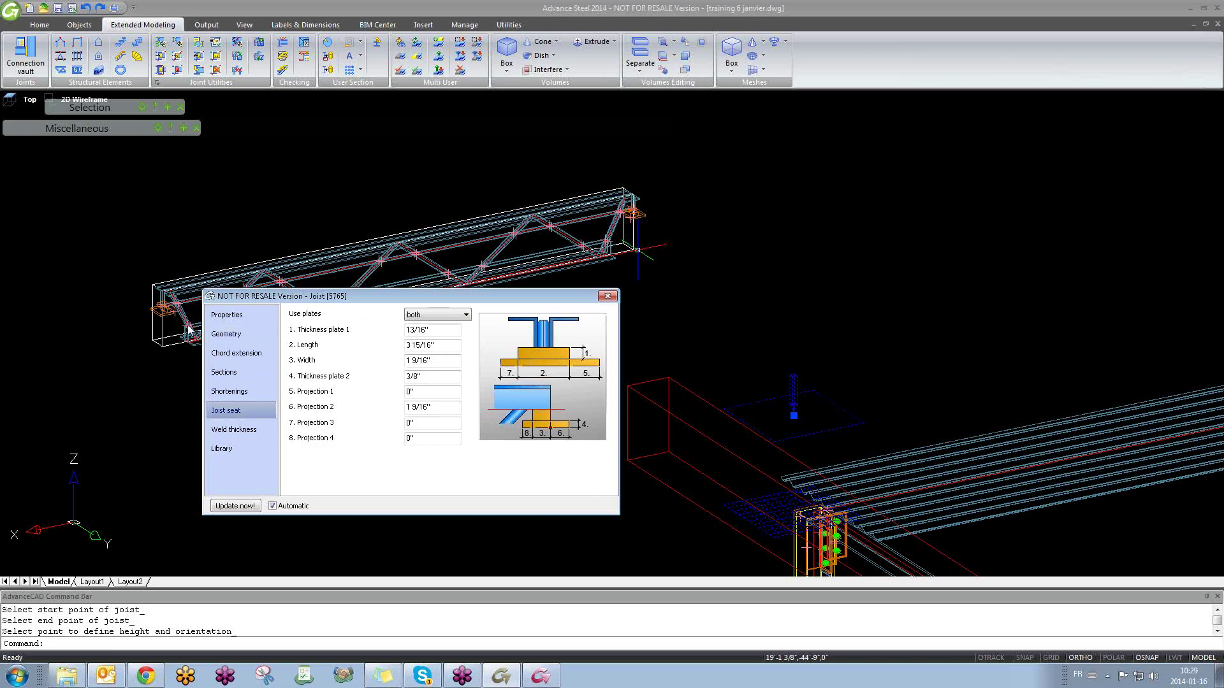
scroll(189, 329, up, 5)
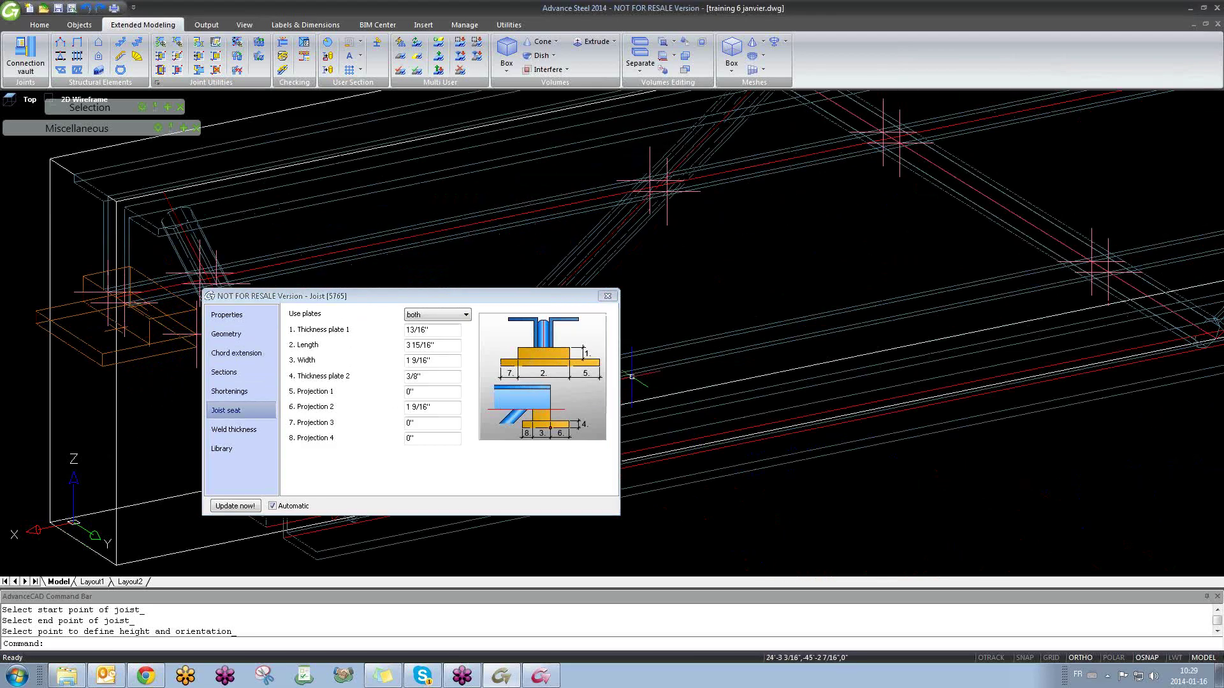
Step: Check the joist's weld thickness settings, revisit its other settings back to the joist type, and close the dialog without changes
click(230, 431)
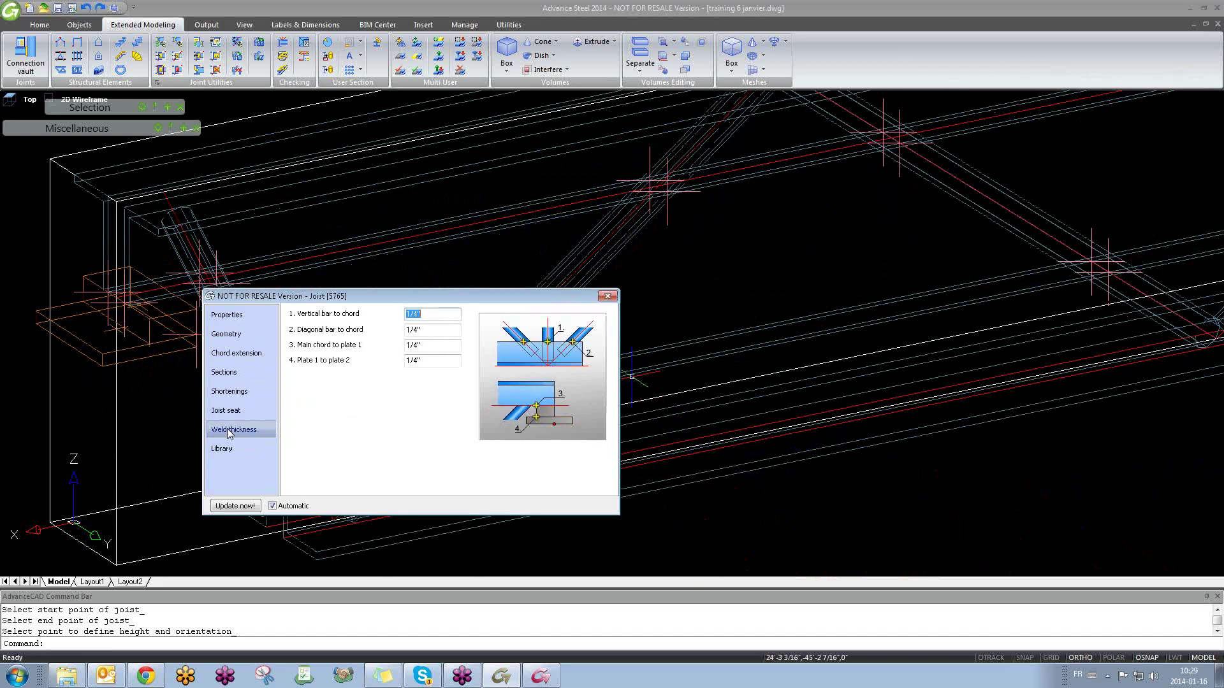
click(255, 411)
click(255, 390)
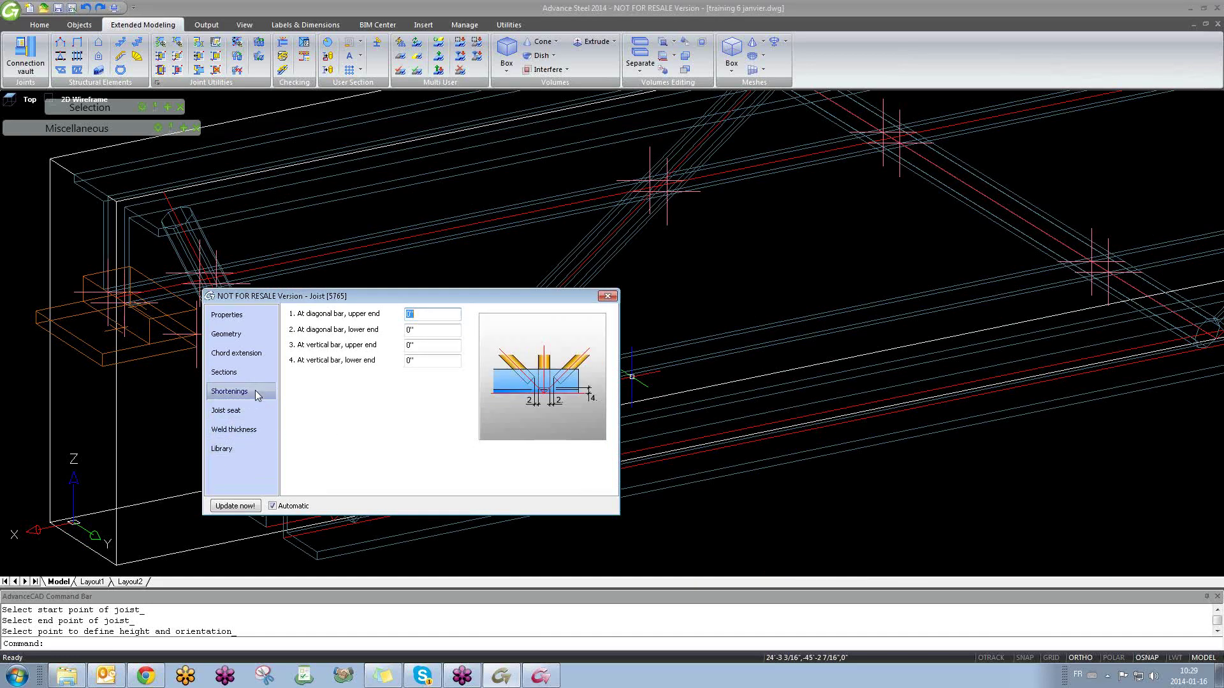
click(255, 371)
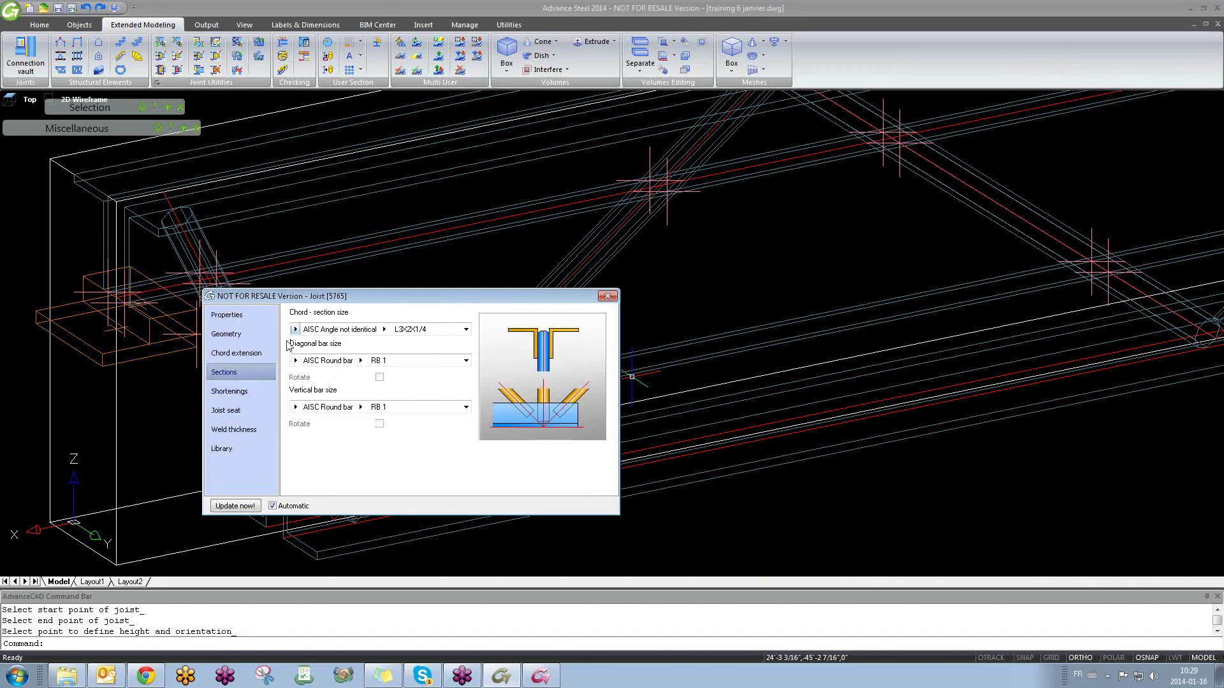
click(251, 353)
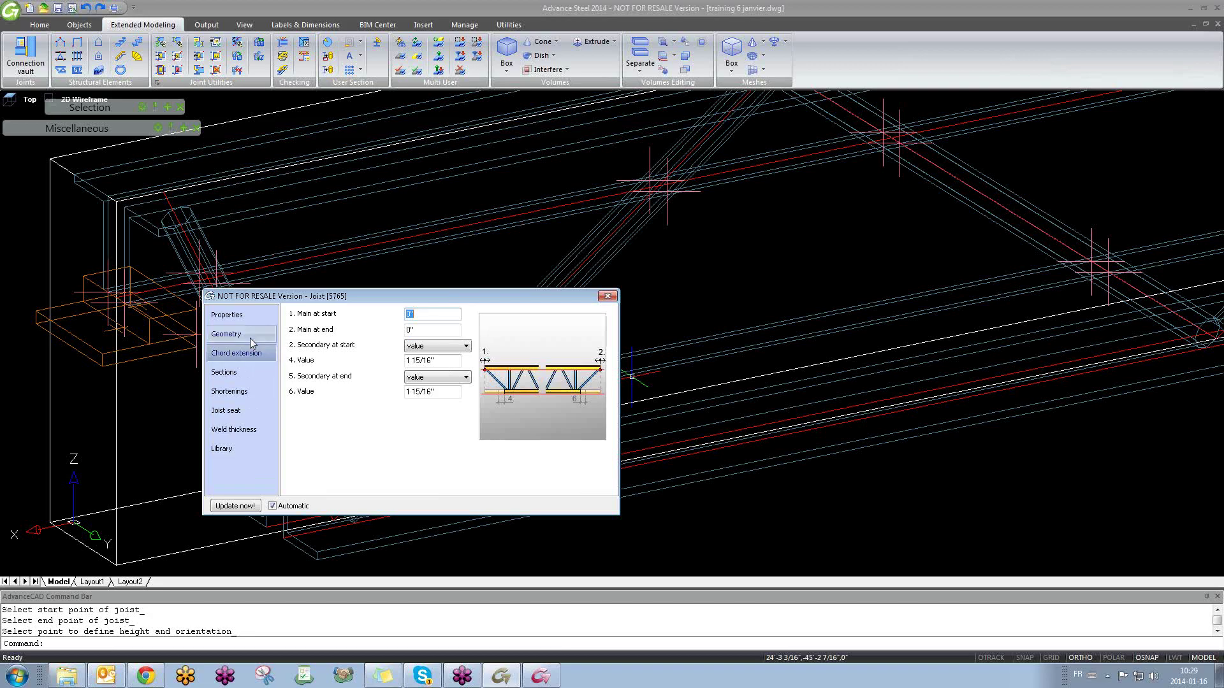
click(250, 338)
click(246, 316)
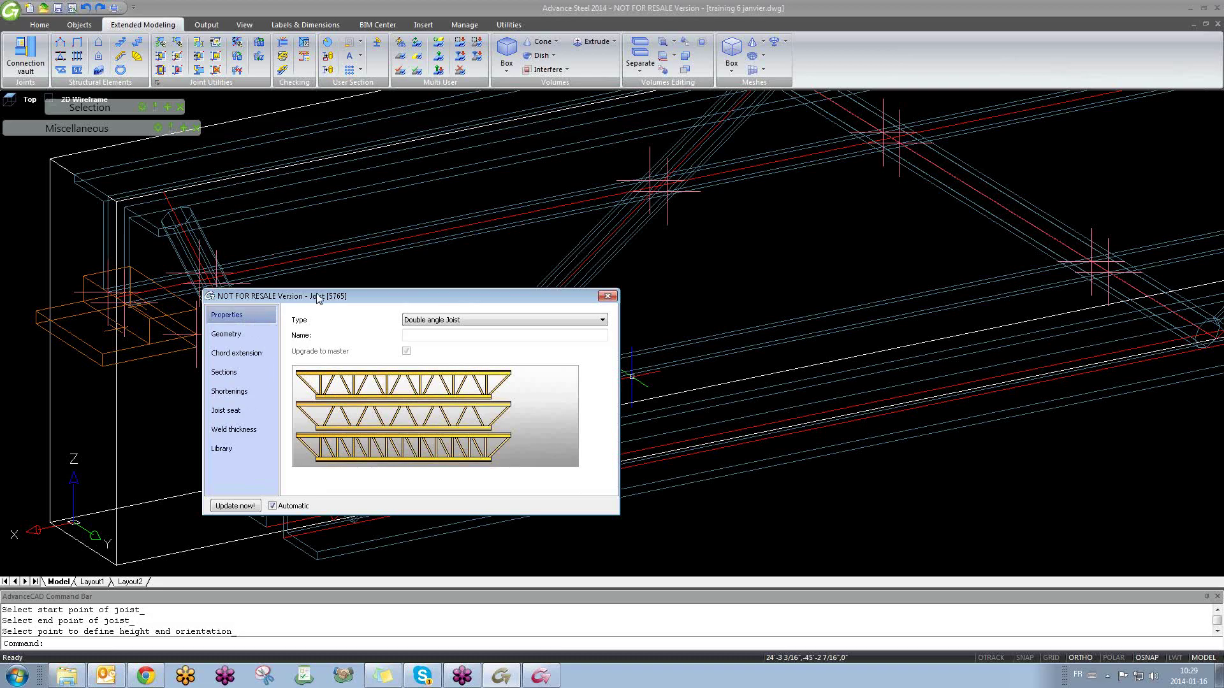
click(608, 296)
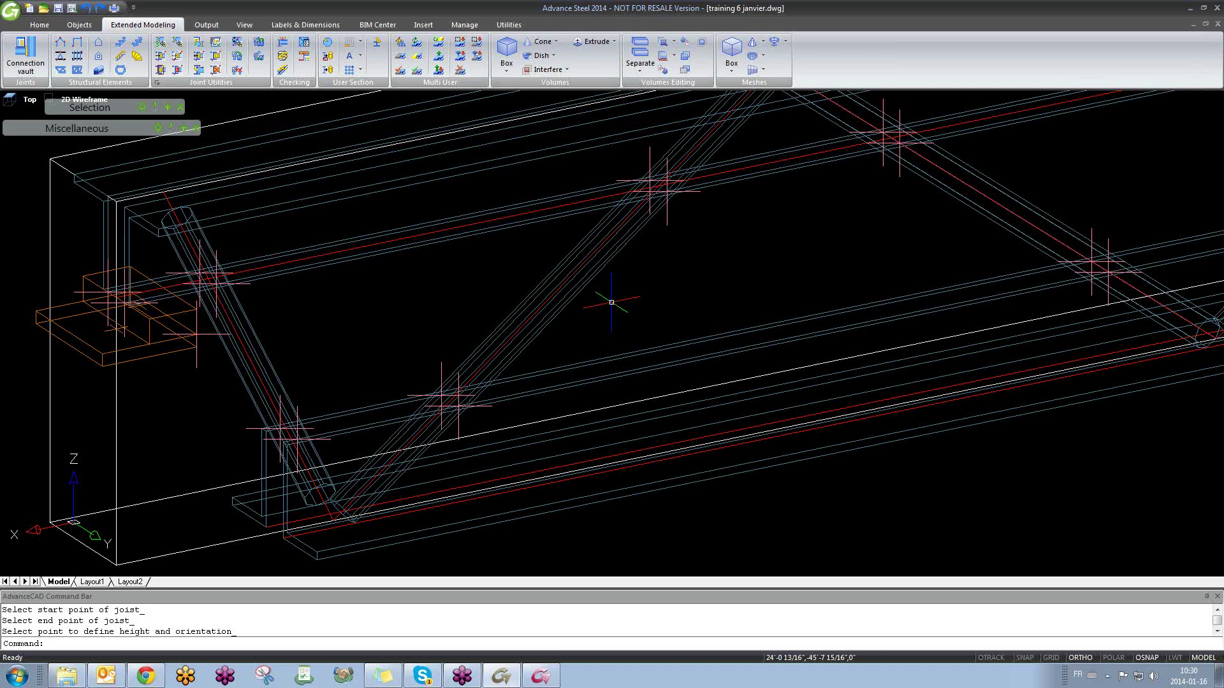
Step: Extract the complete model's objects for a bill of materials and open the list template editor
click(210, 26)
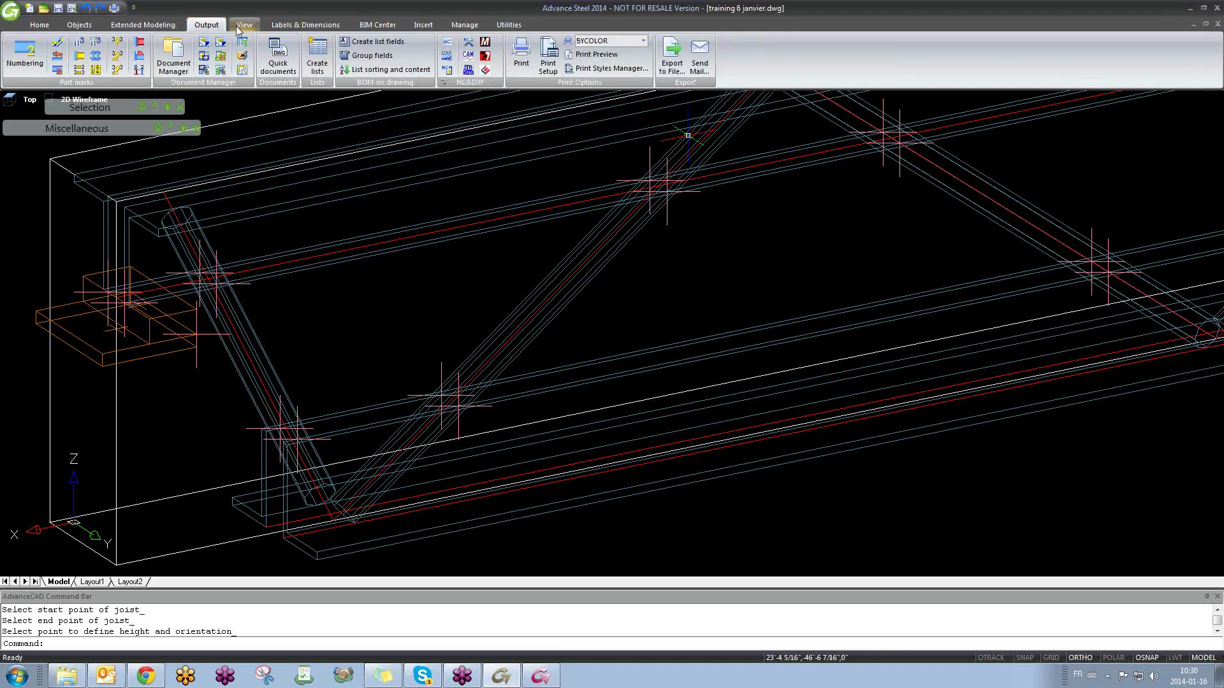
click(330, 68)
click(652, 362)
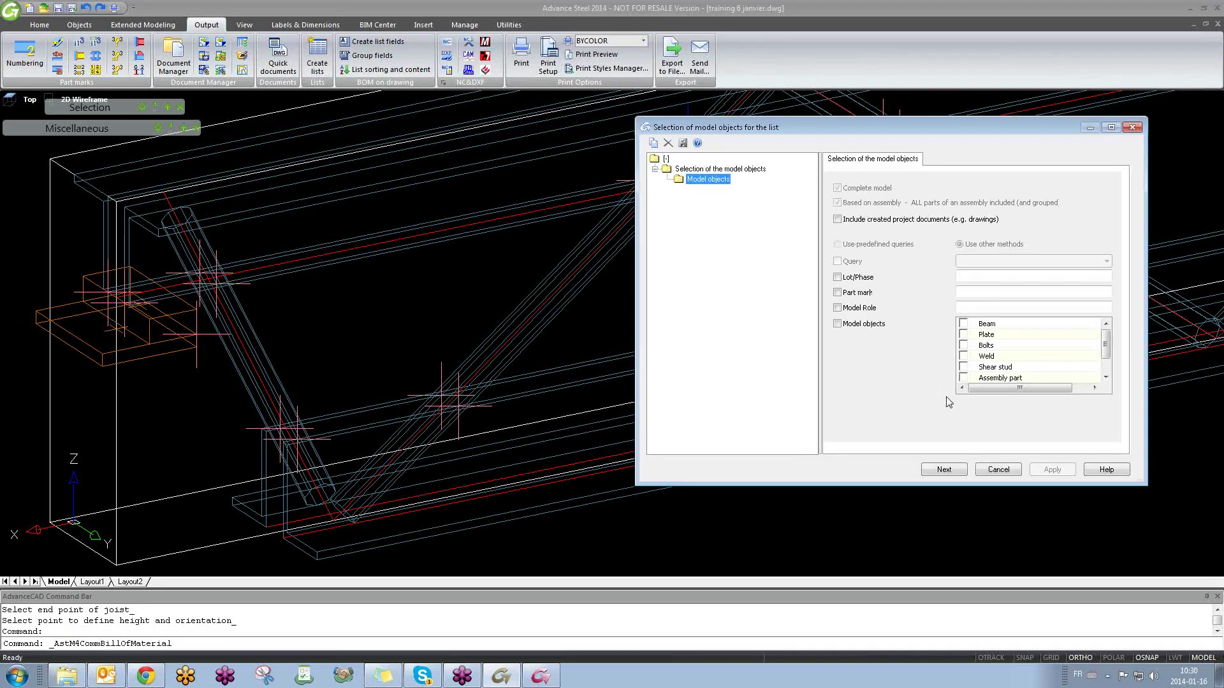
click(950, 470)
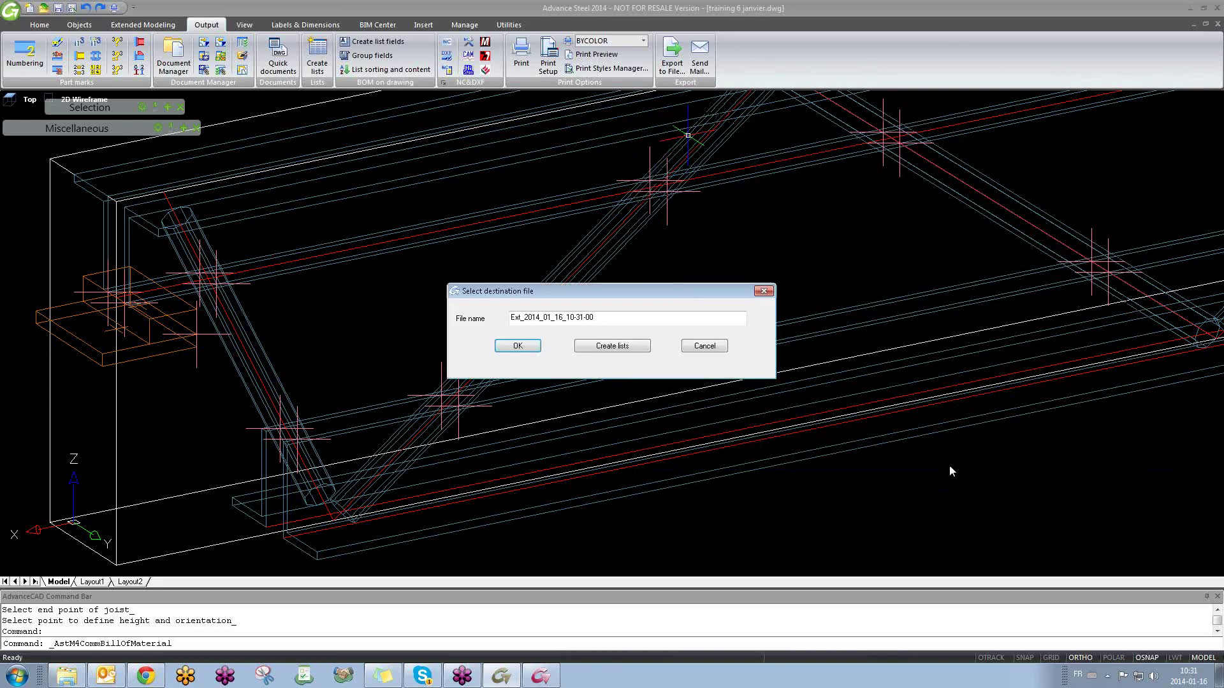
click(622, 348)
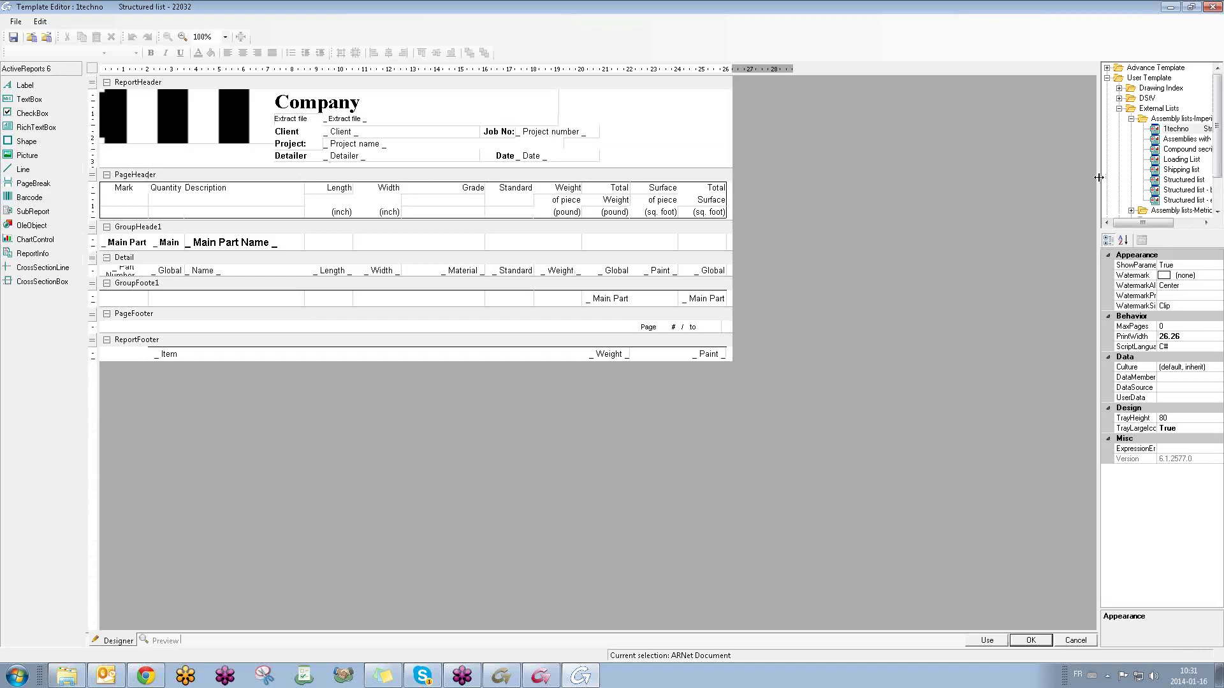
Step: Enlarge the template tree area and open the Bolt list template from the imperial part lists
drag(1100, 178, 912, 178)
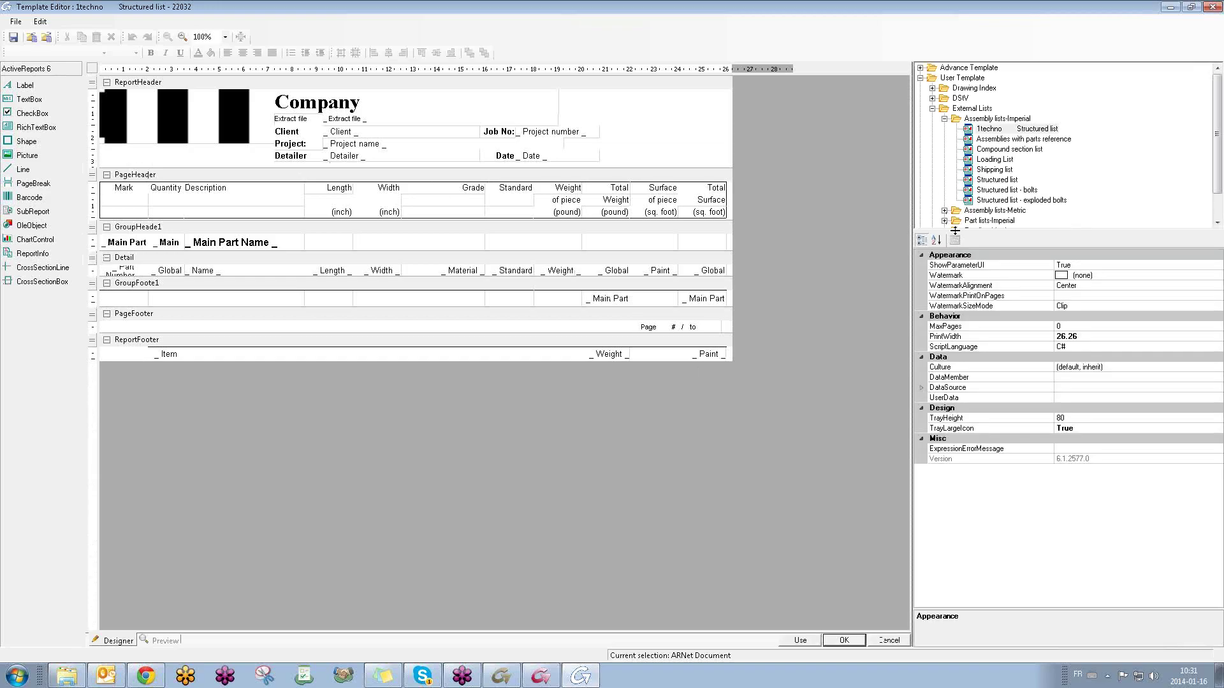
drag(954, 231, 953, 315)
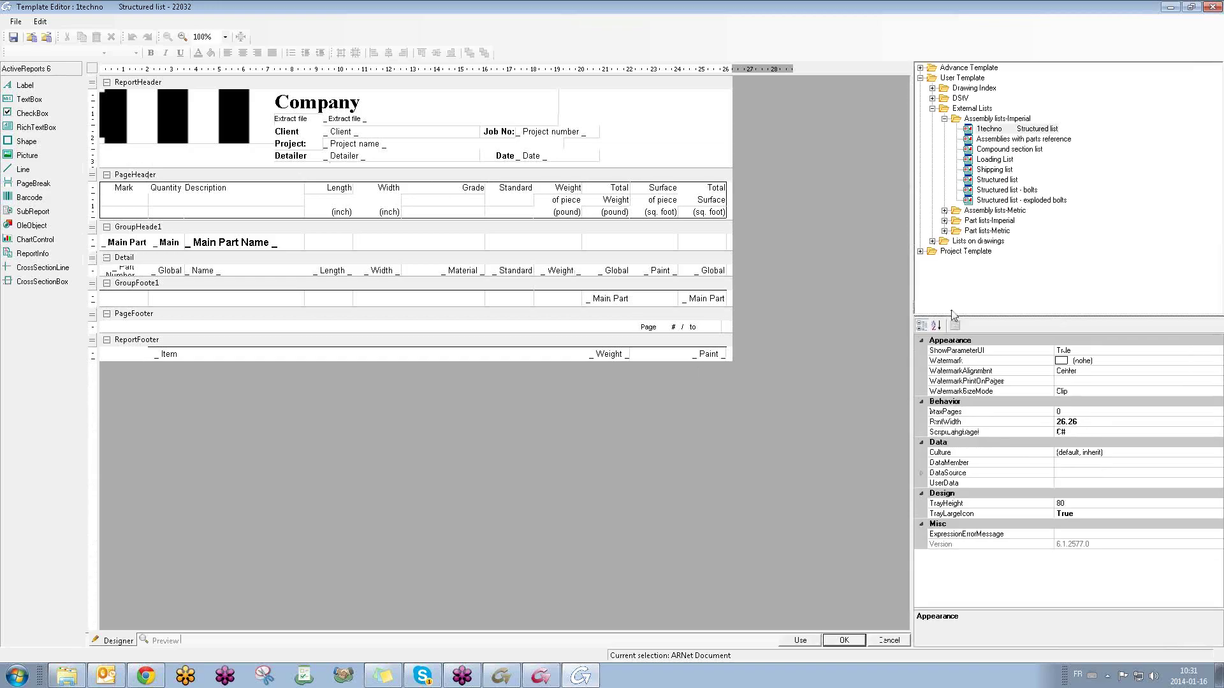
click(945, 119)
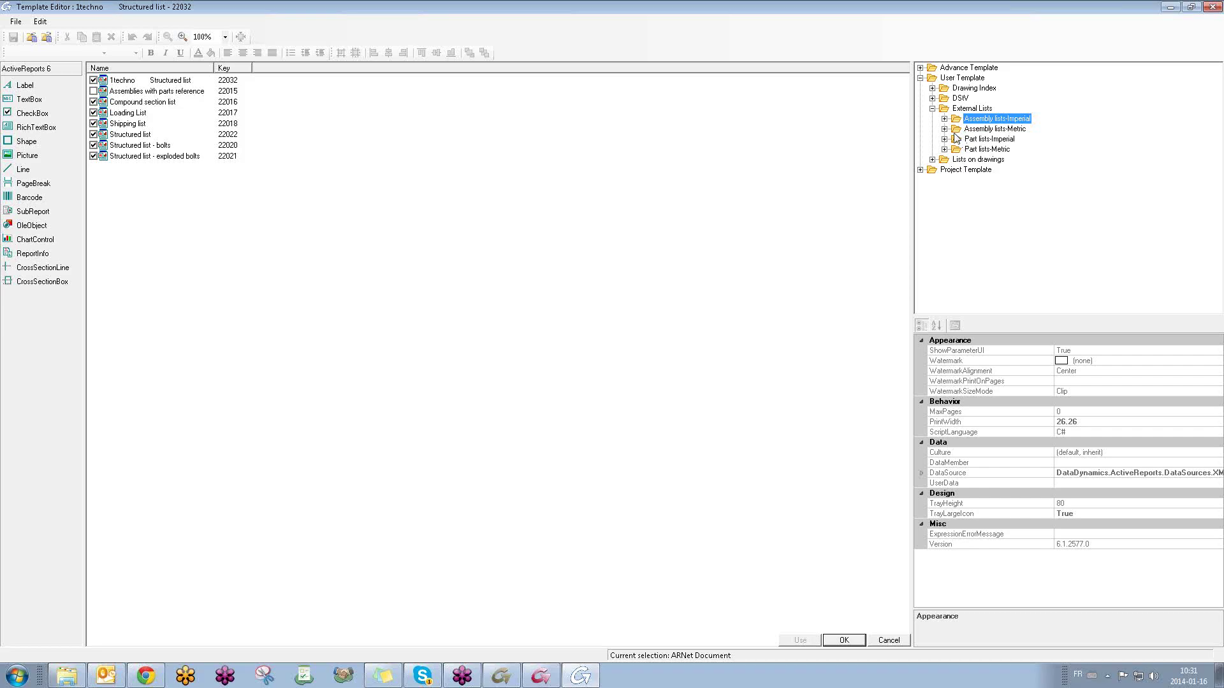
click(945, 139)
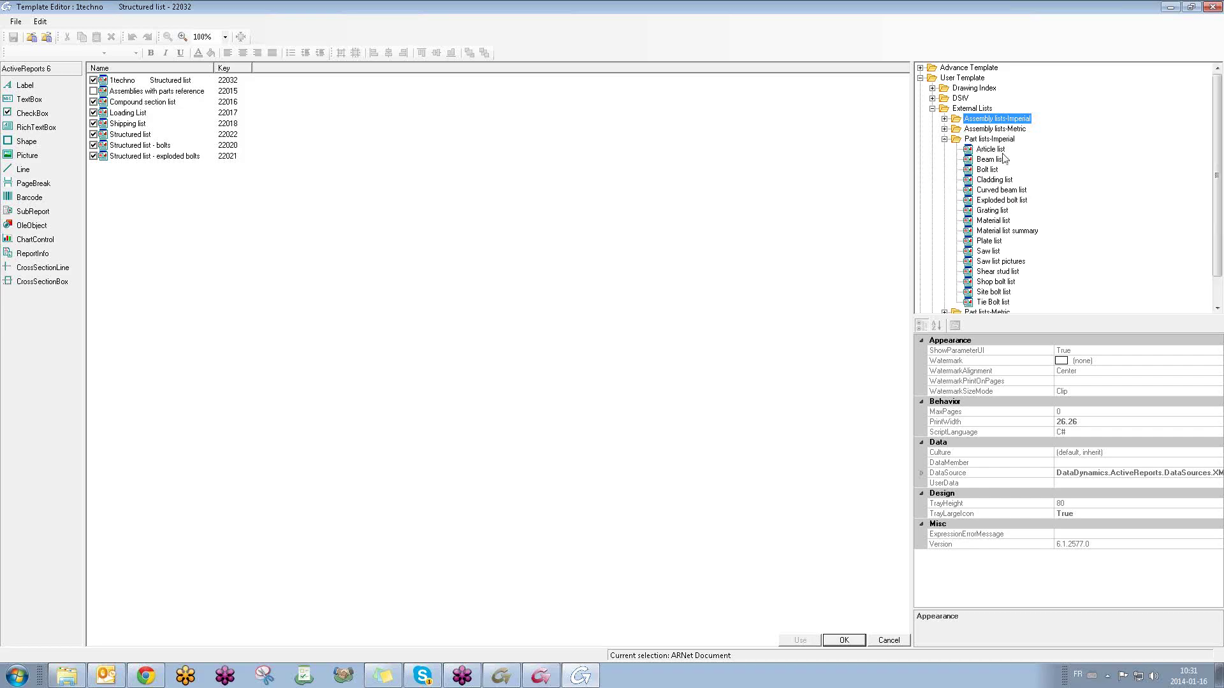
click(988, 170)
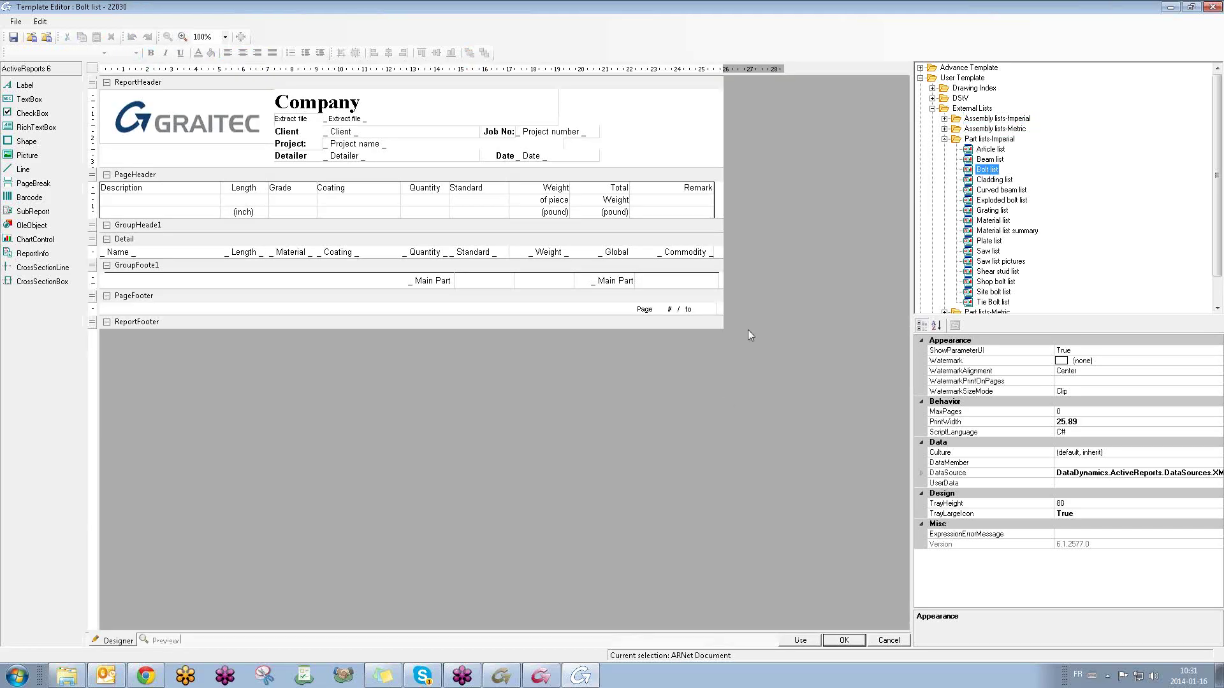
Step: Preview the bolt list using extract Ext_2014_01_16_10-31-00.xml, and close the report without saving it
click(800, 641)
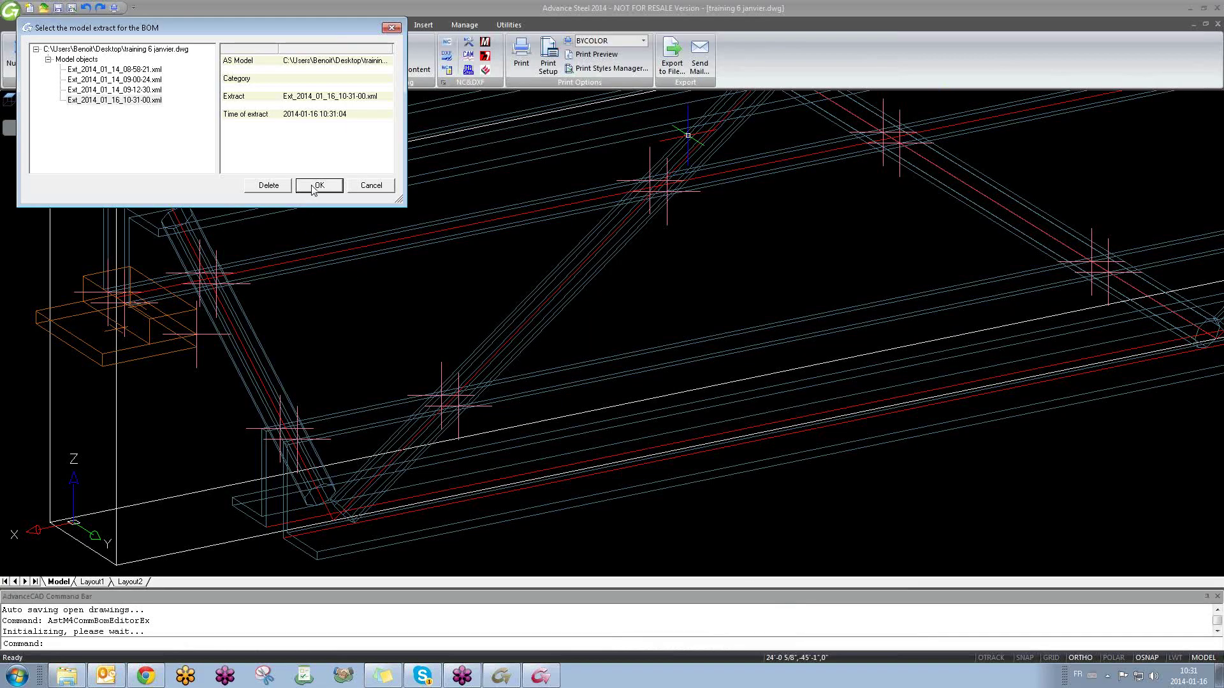
click(314, 186)
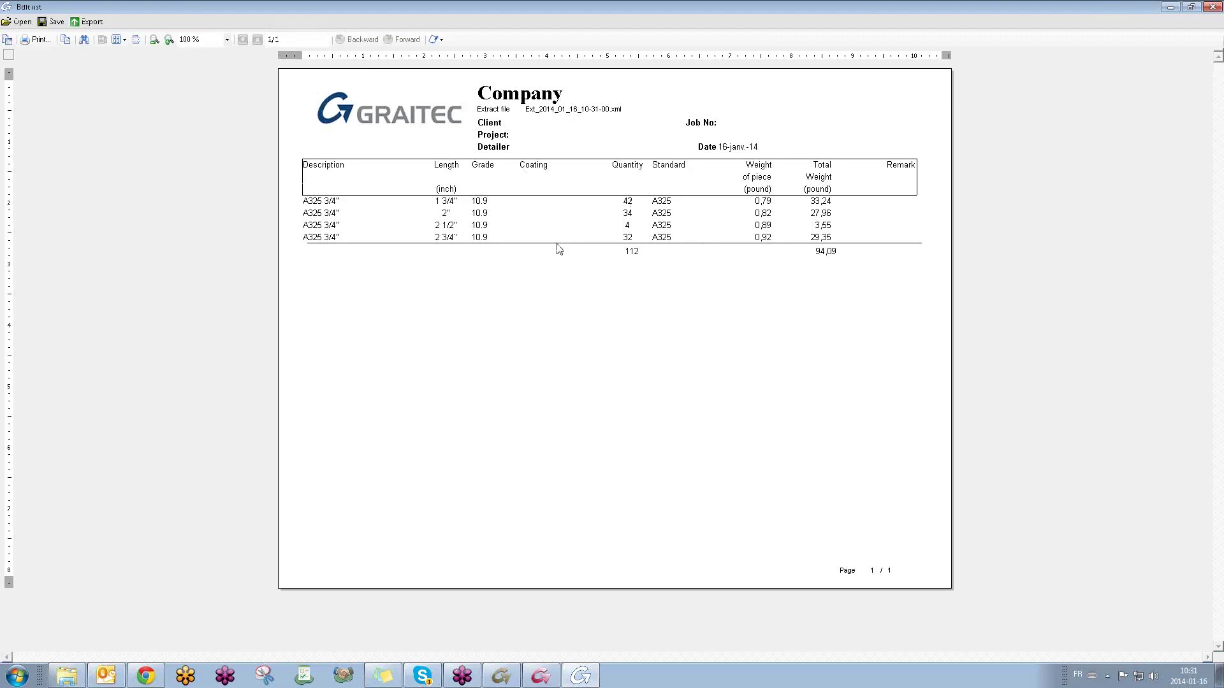
click(1216, 6)
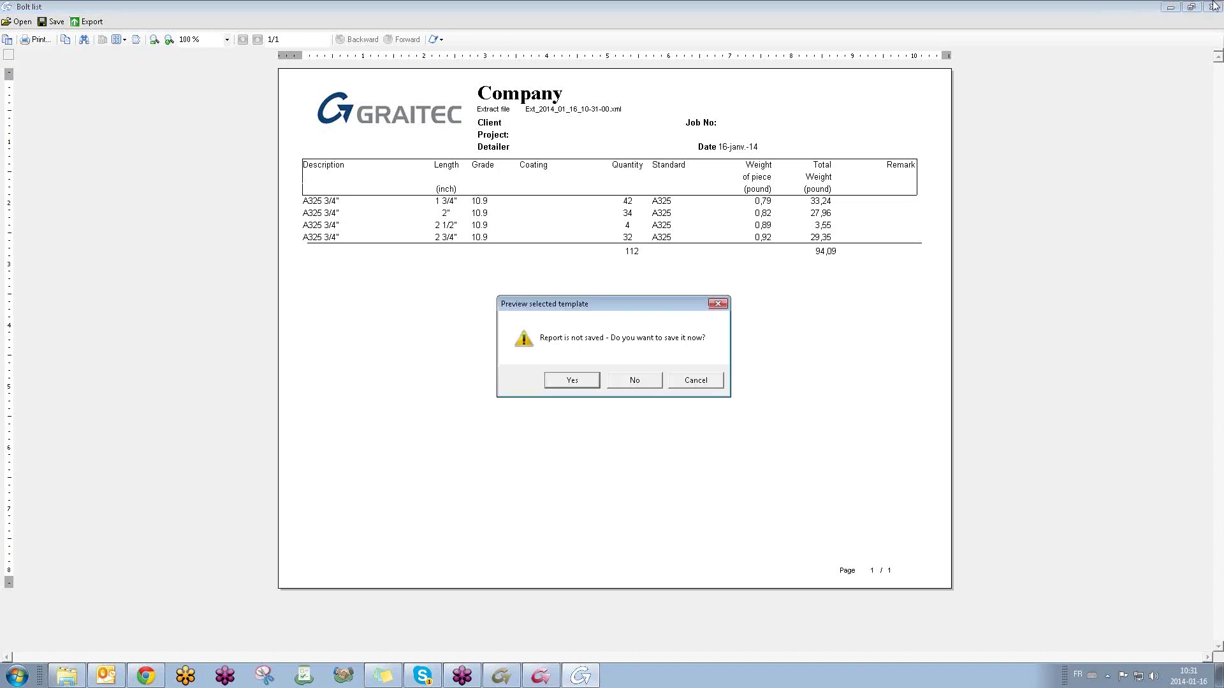
click(639, 381)
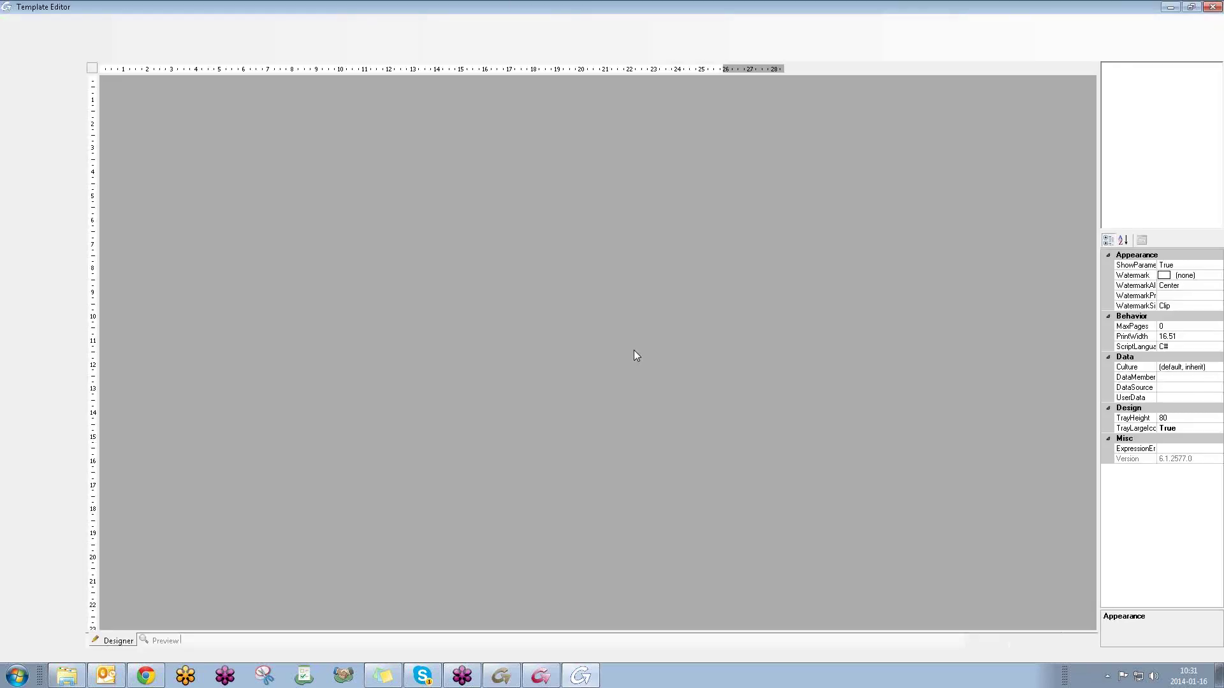
Step: Narrow the Coating column header and its detail field to about 1.62 cm to free space before Quantity
click(378, 189)
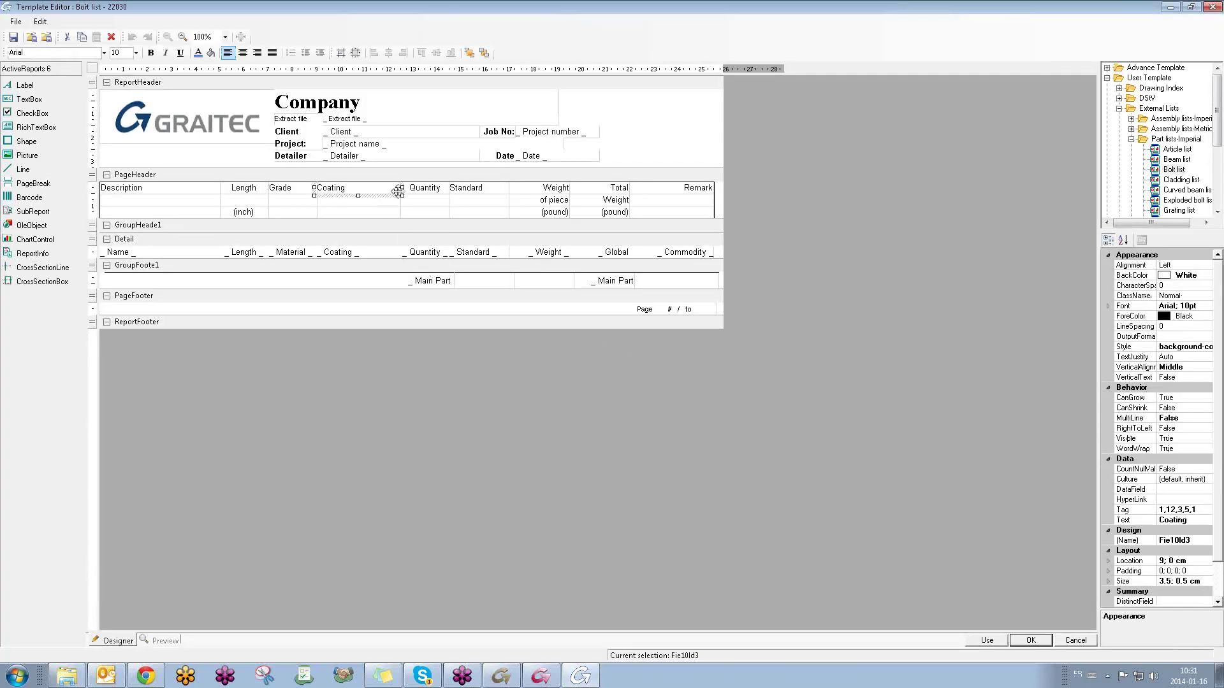
drag(397, 188, 353, 188)
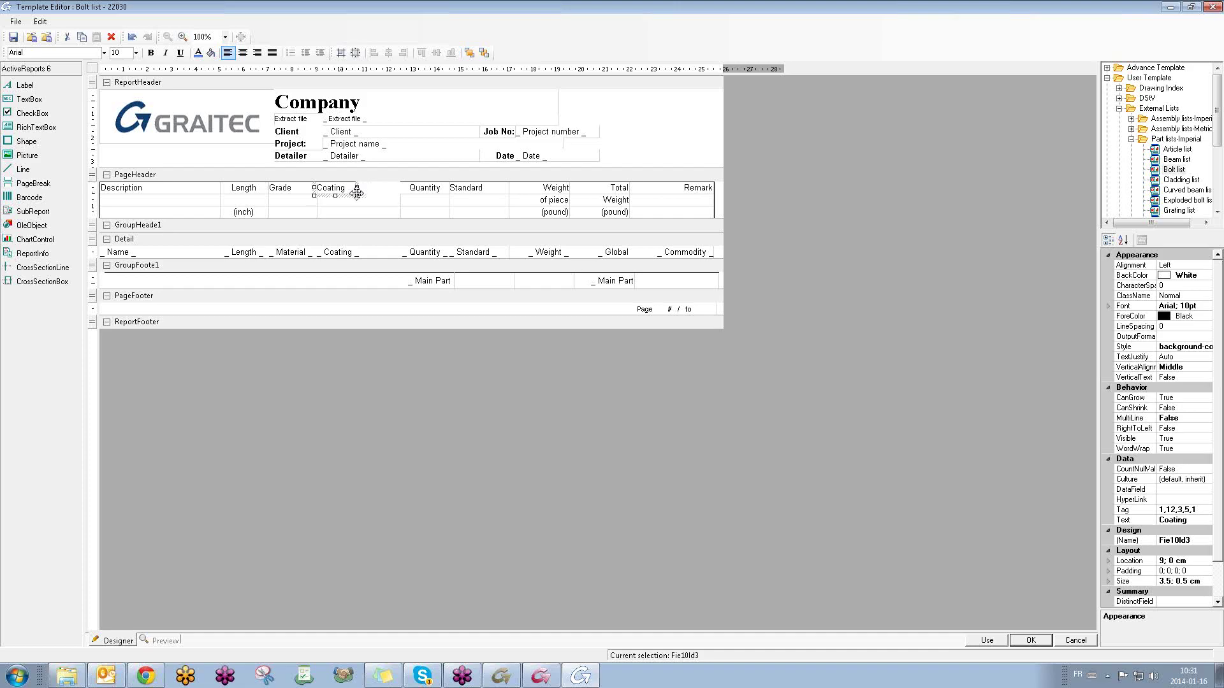
click(376, 252)
drag(402, 252, 361, 255)
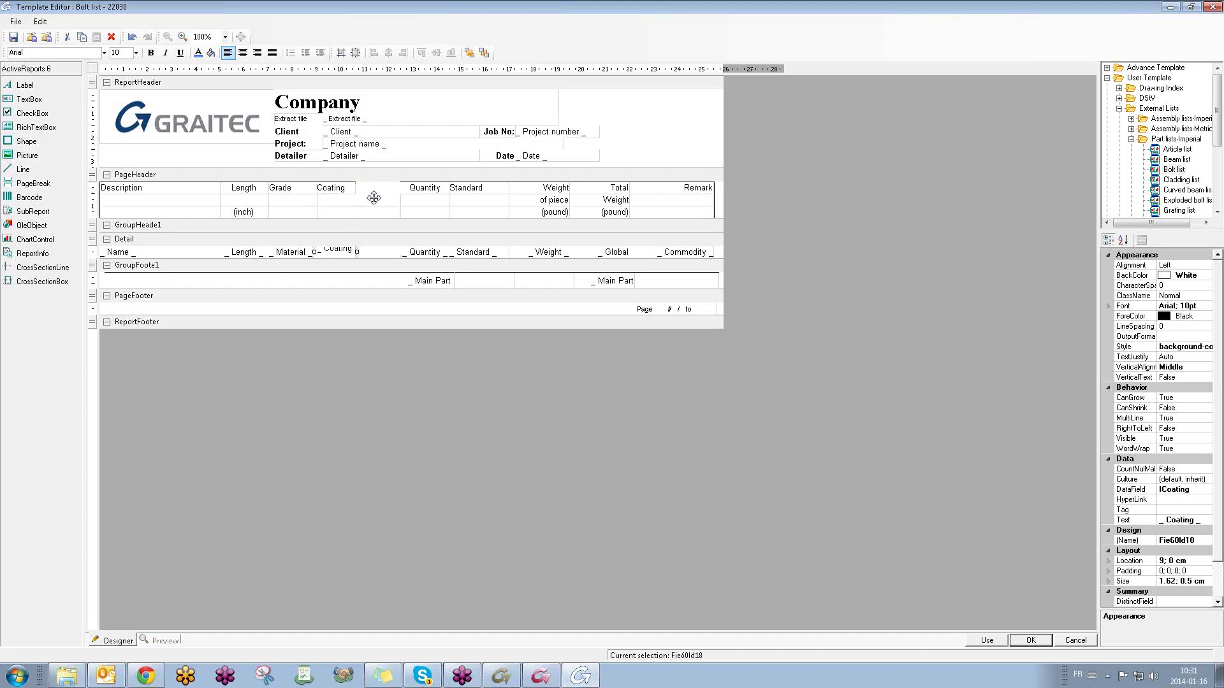
Step: Copy the Quantity detail field and place the copy, about 1.88 cm wide, in the gap between Coating and Quantity
right_click(419, 191)
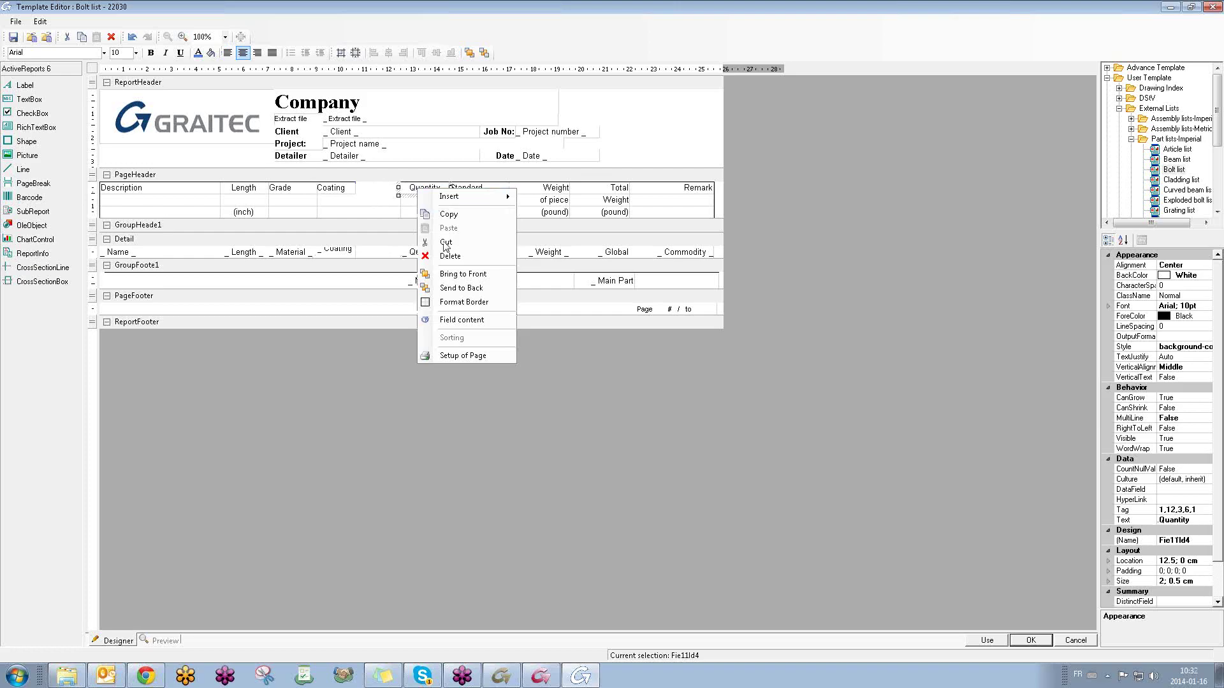
click(382, 259)
click(414, 252)
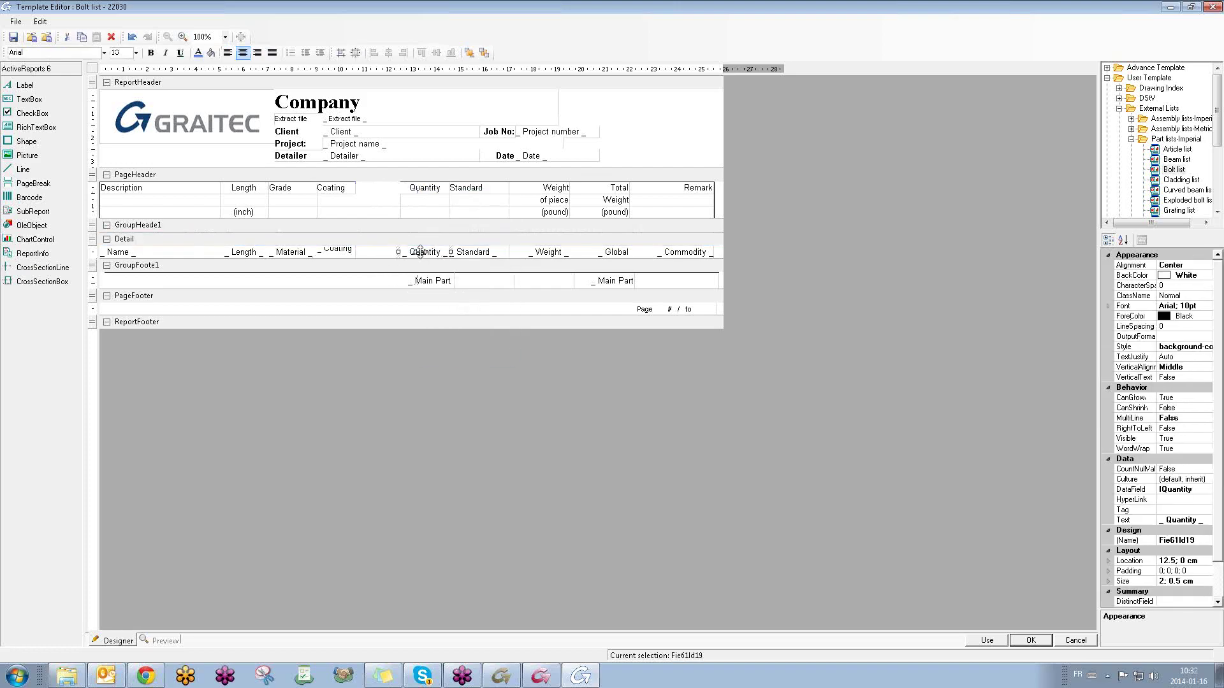
right_click(420, 253)
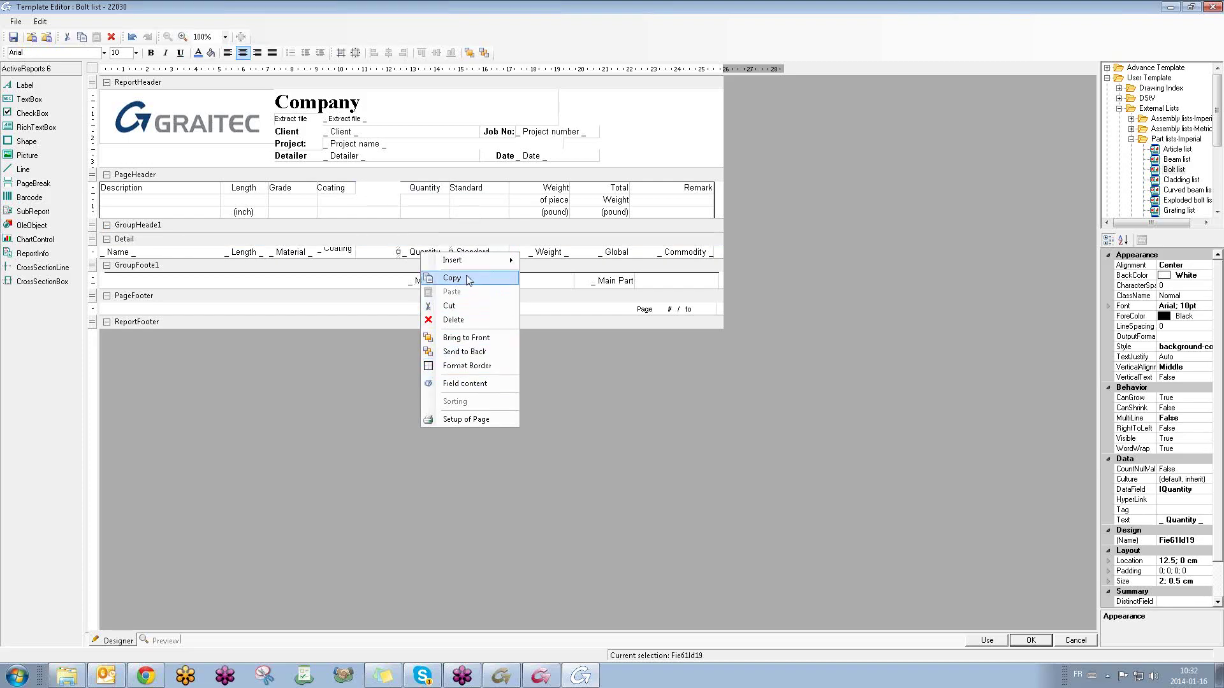
click(469, 278)
click(383, 259)
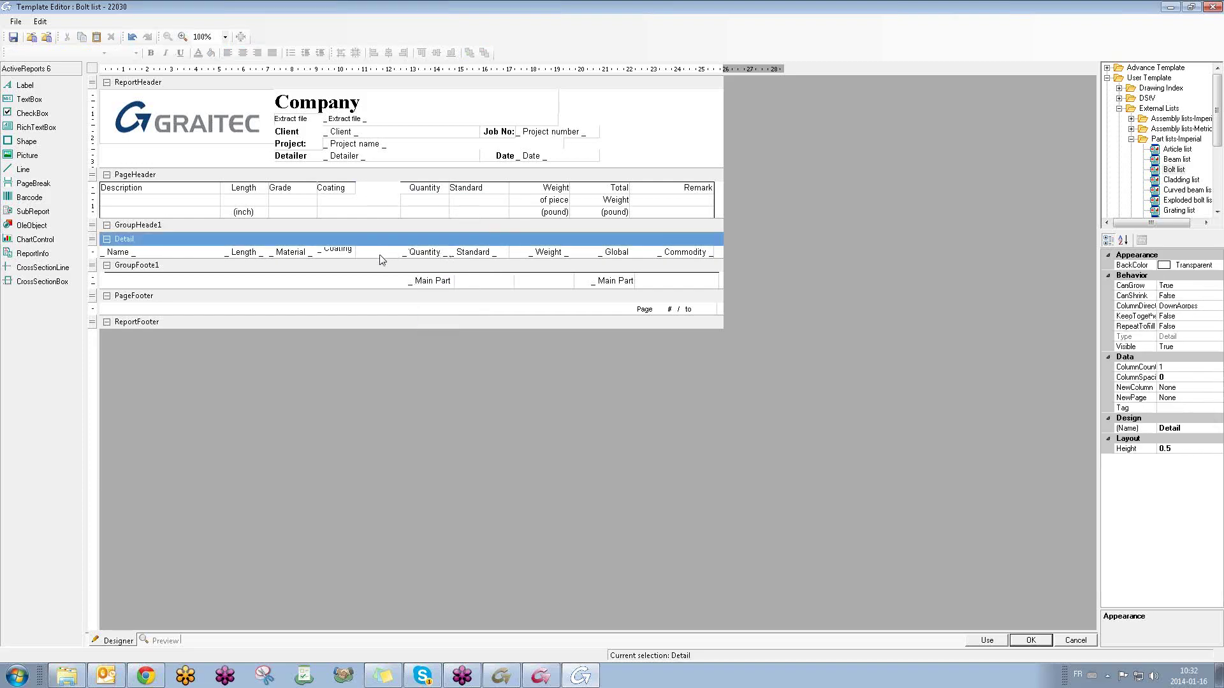
right_click(382, 259)
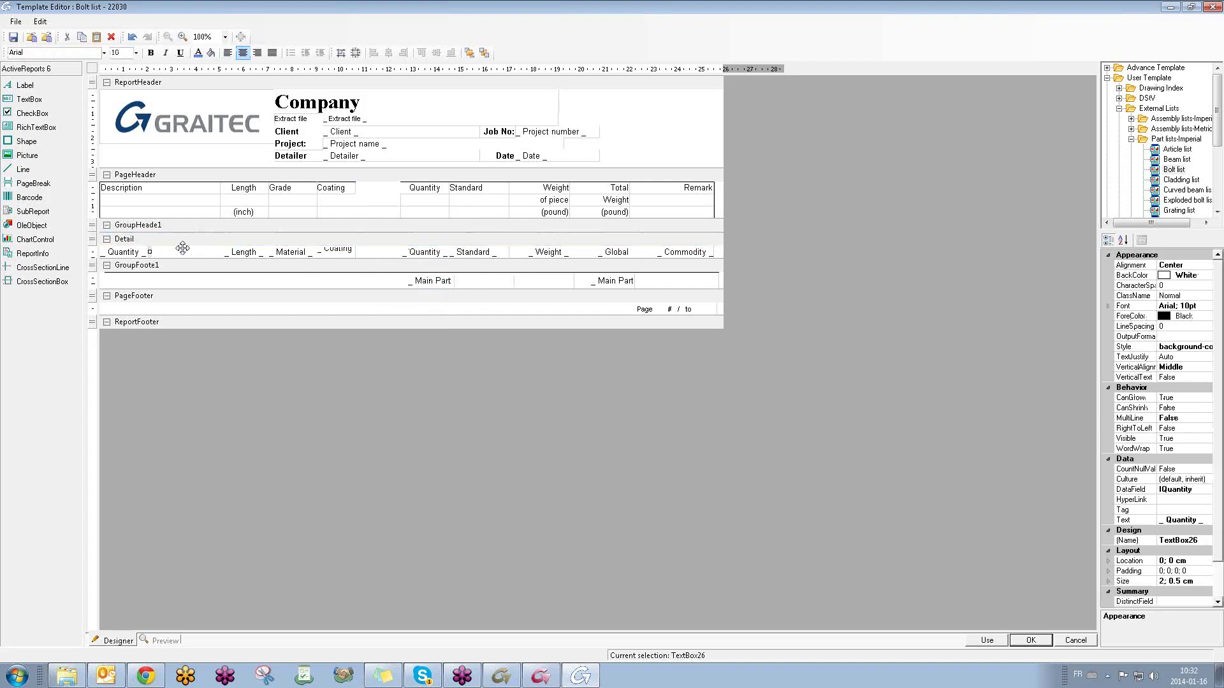
drag(126, 253, 401, 254)
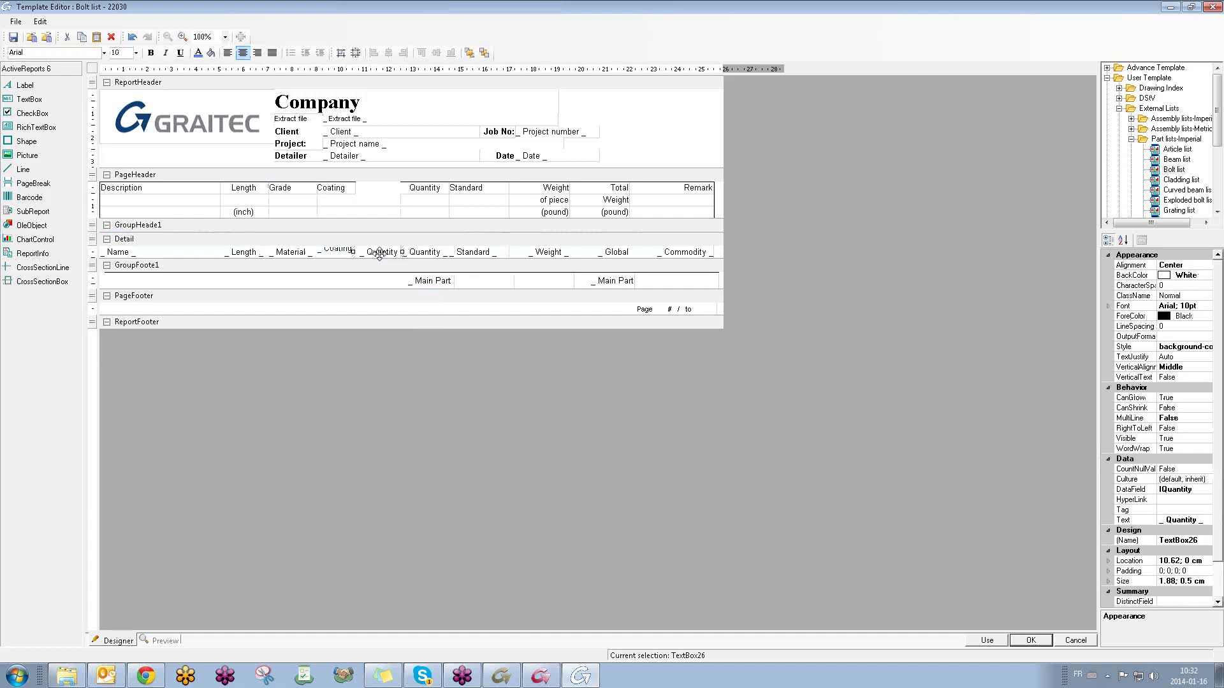
Step: Open the field content choices for the copied Quantity field between Coating and Quantity, starting from the beginning of the list
right_click(380, 253)
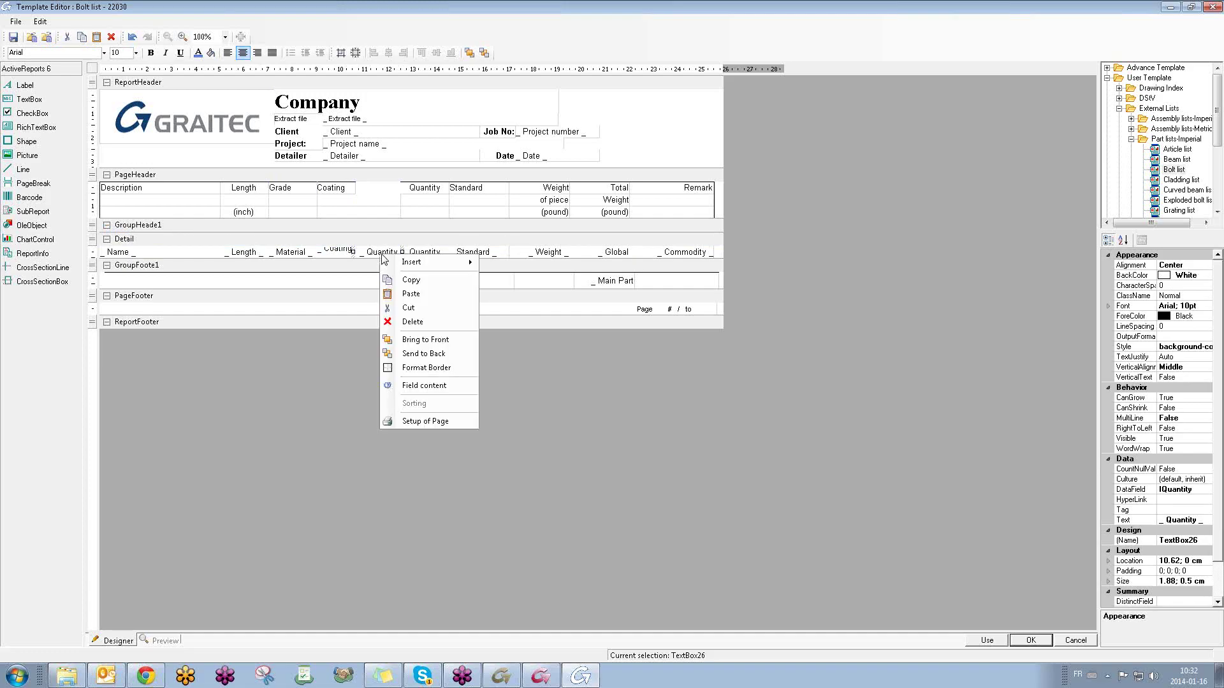
click(433, 385)
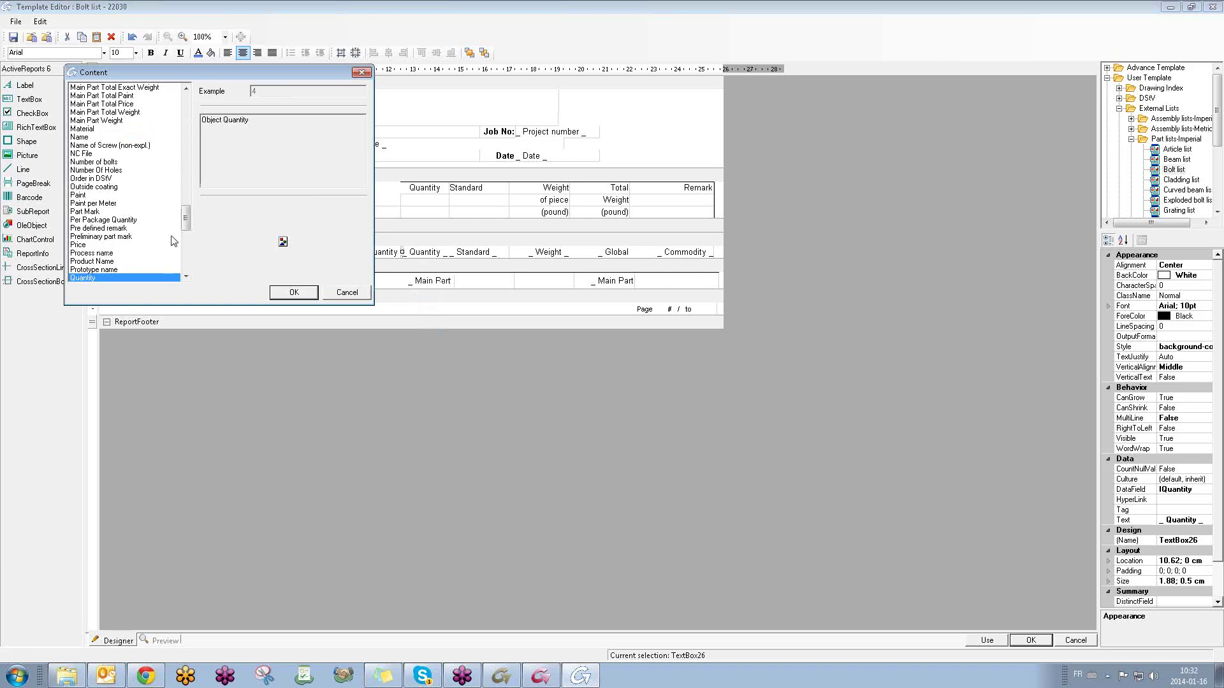
drag(185, 217, 185, 189)
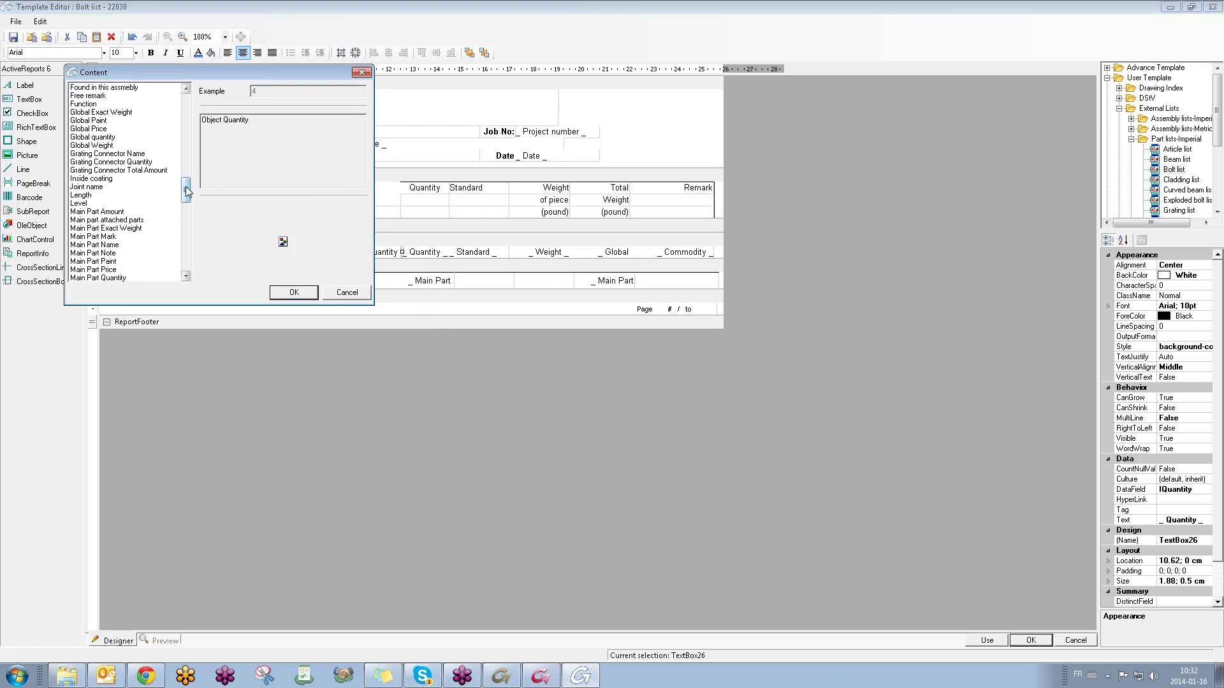
scroll(126, 215, up, 5)
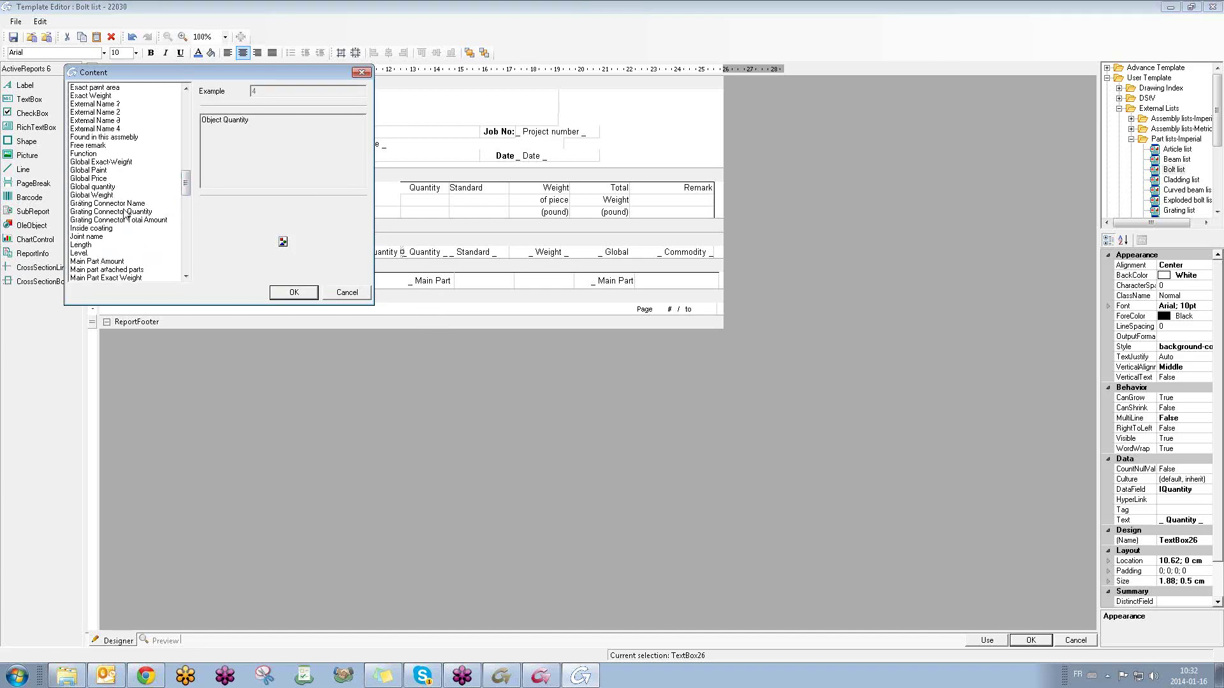
scroll(125, 215, up, 15)
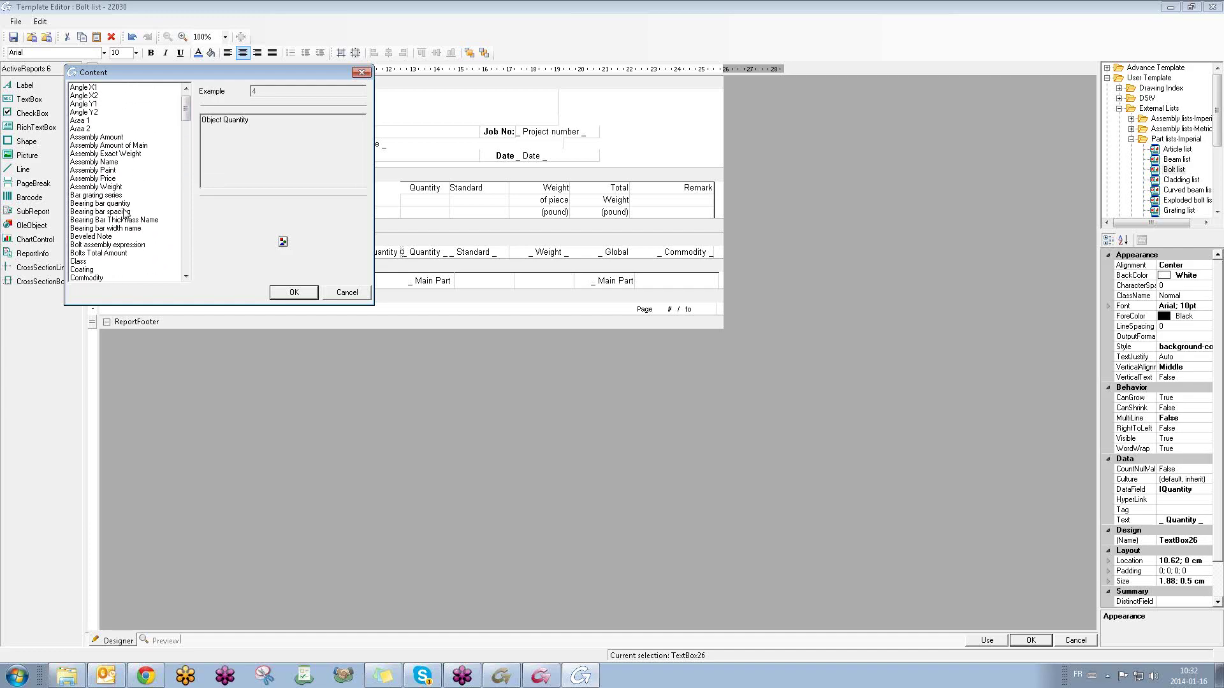
Step: Examine the examples and descriptions of the available content fields one by one, from Assembly Amount to Name of Screw (non-expl.)
click(107, 137)
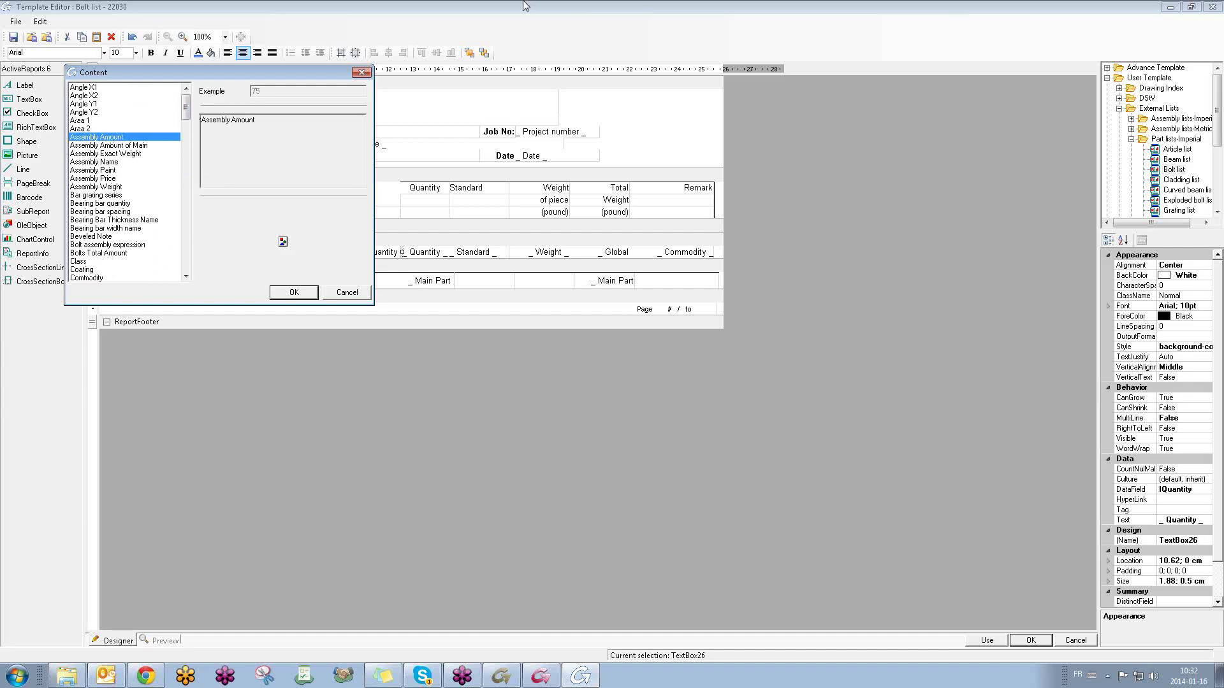
click(144, 146)
click(82, 154)
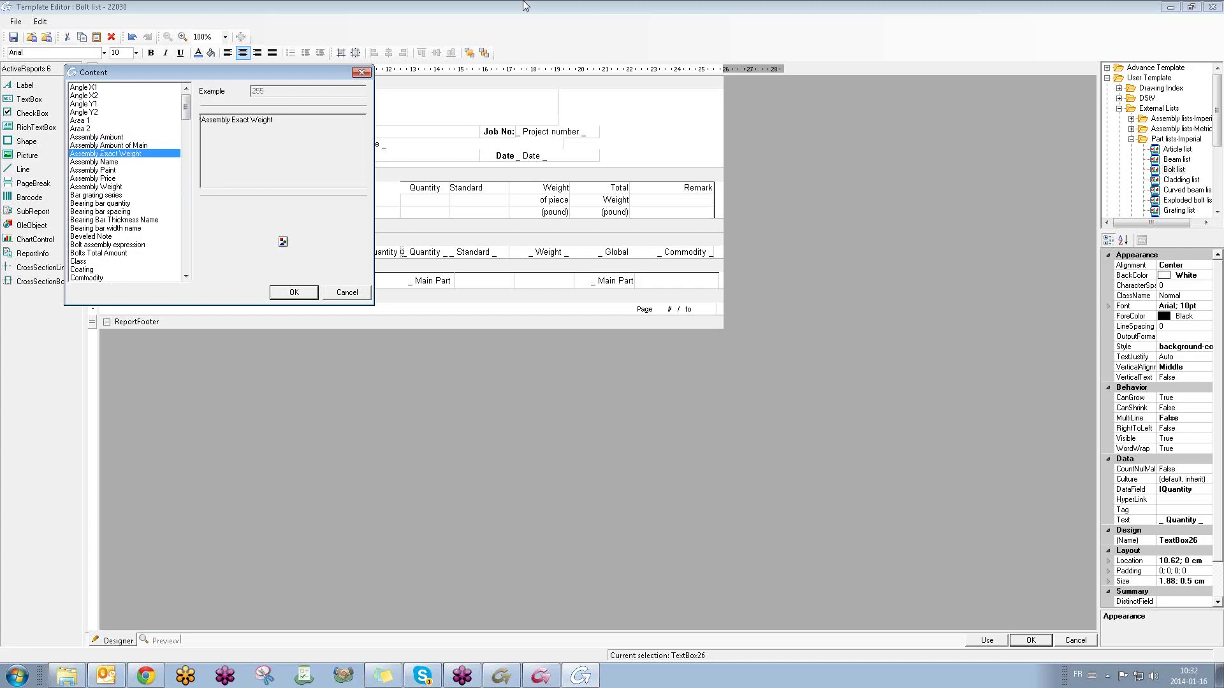
key(Down)
key(Down)
key(Down)
key(Down)
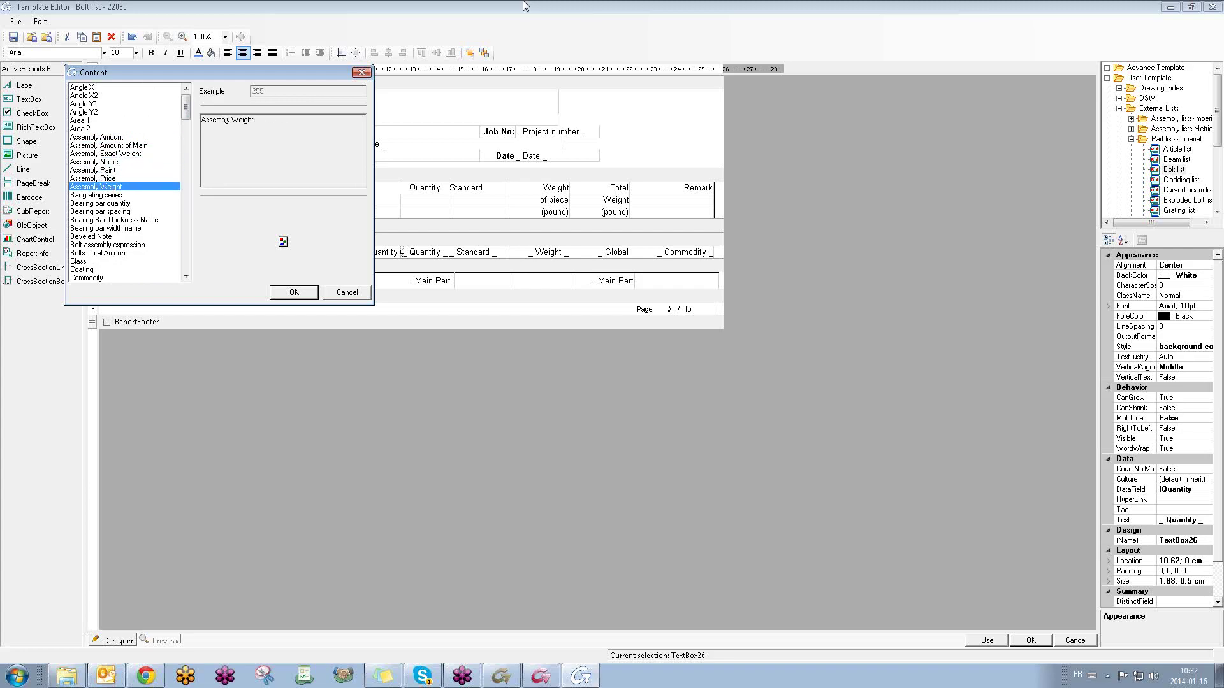
key(Up)
key(Down)
key(Down)
key(Down)
key(Down)
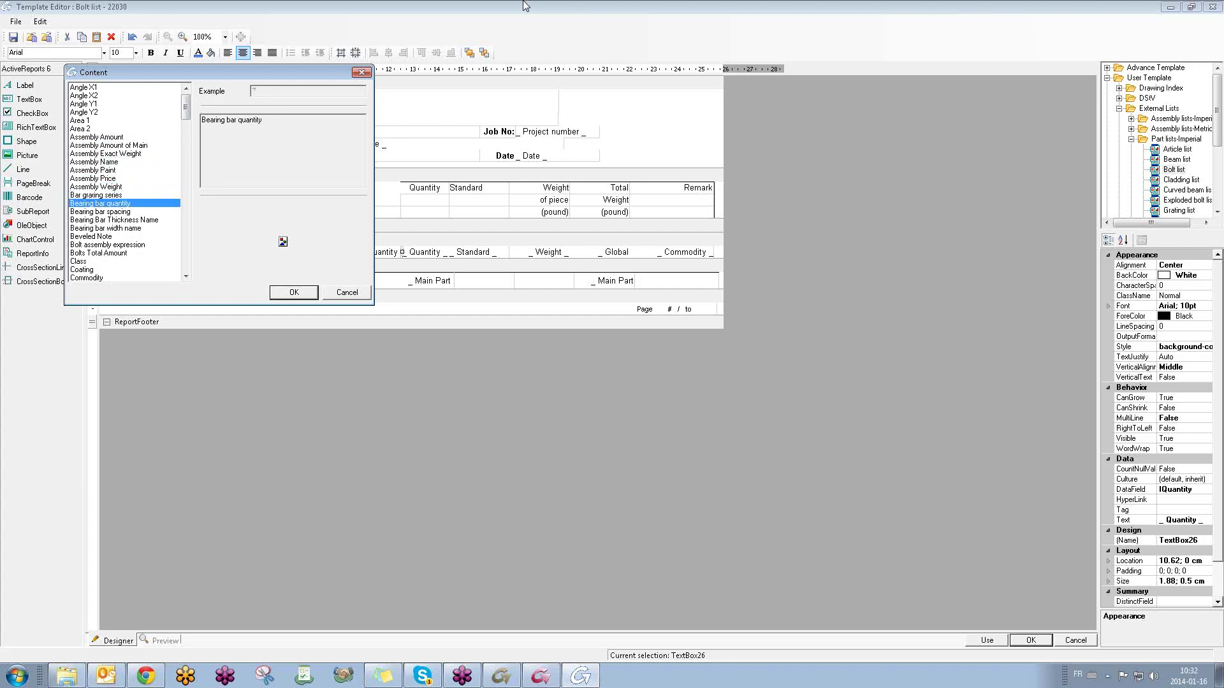
key(Down)
key(Down)
key(Down)
key(Down)
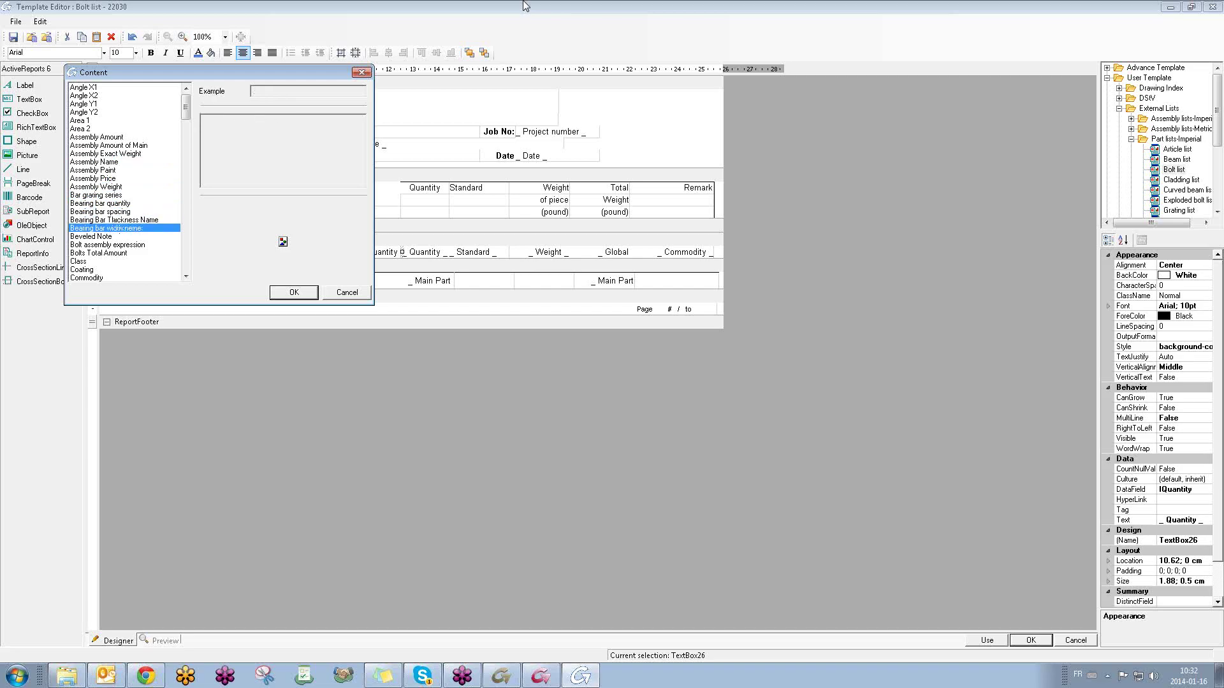
key(Down)
key(Down)
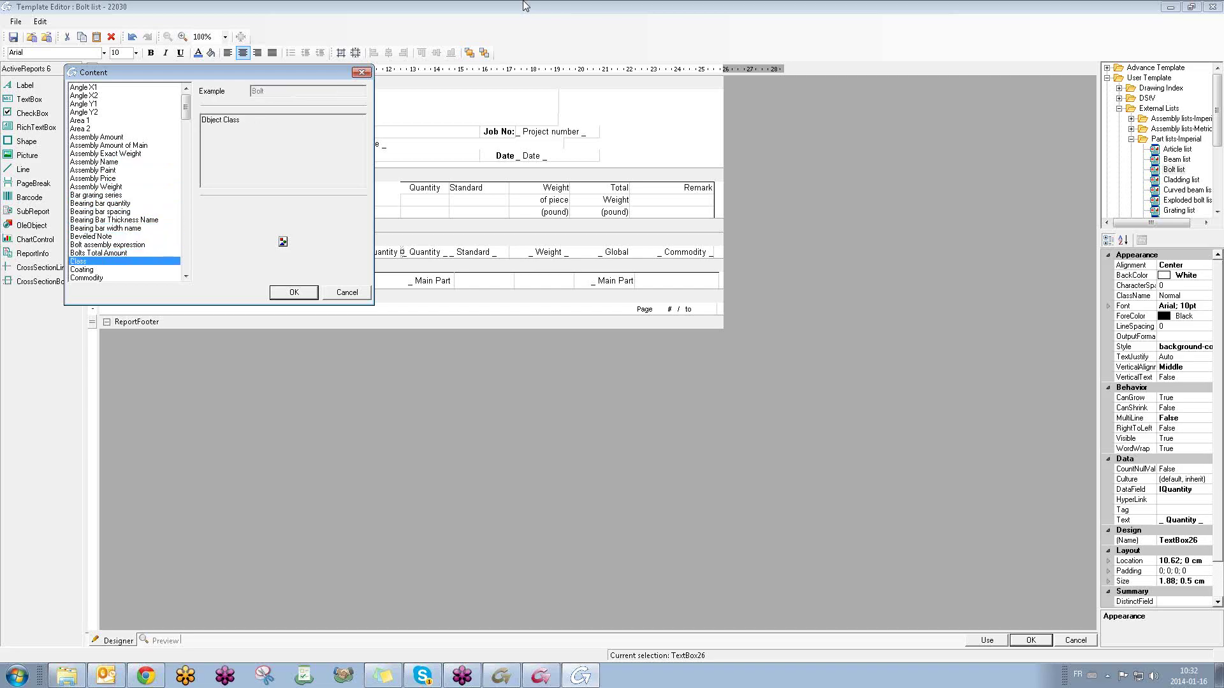
key(Up)
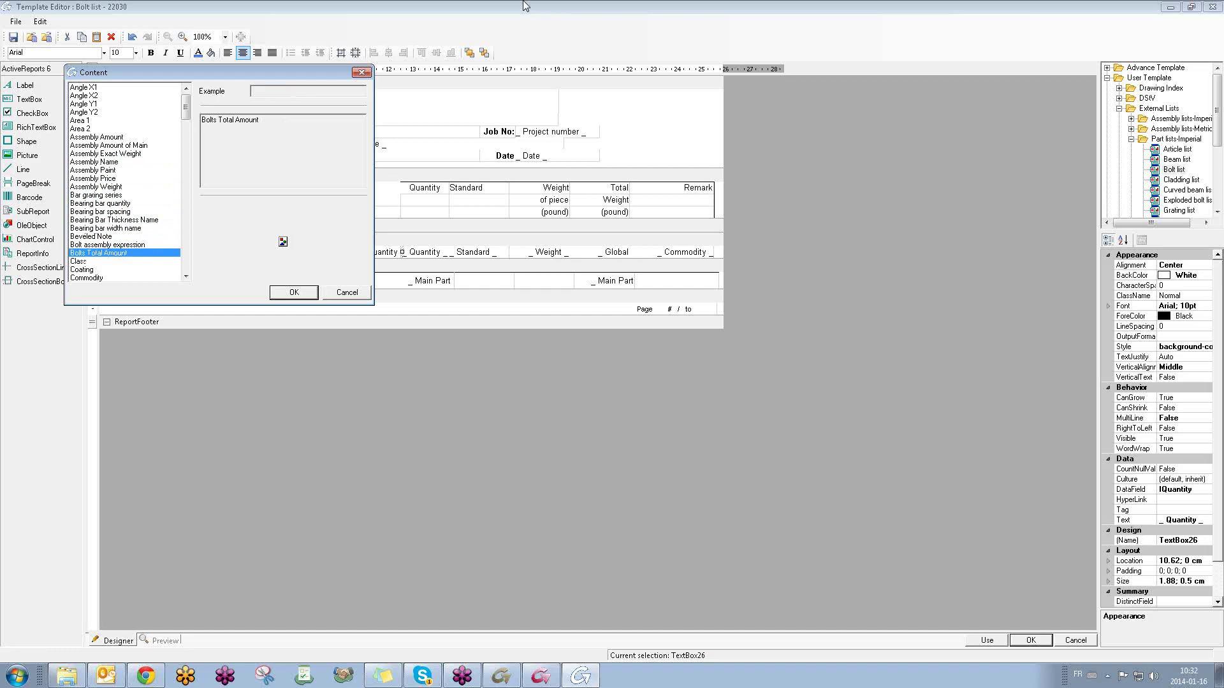
key(Down)
key(Down)
key(Down)
key(Down)
key(Down)
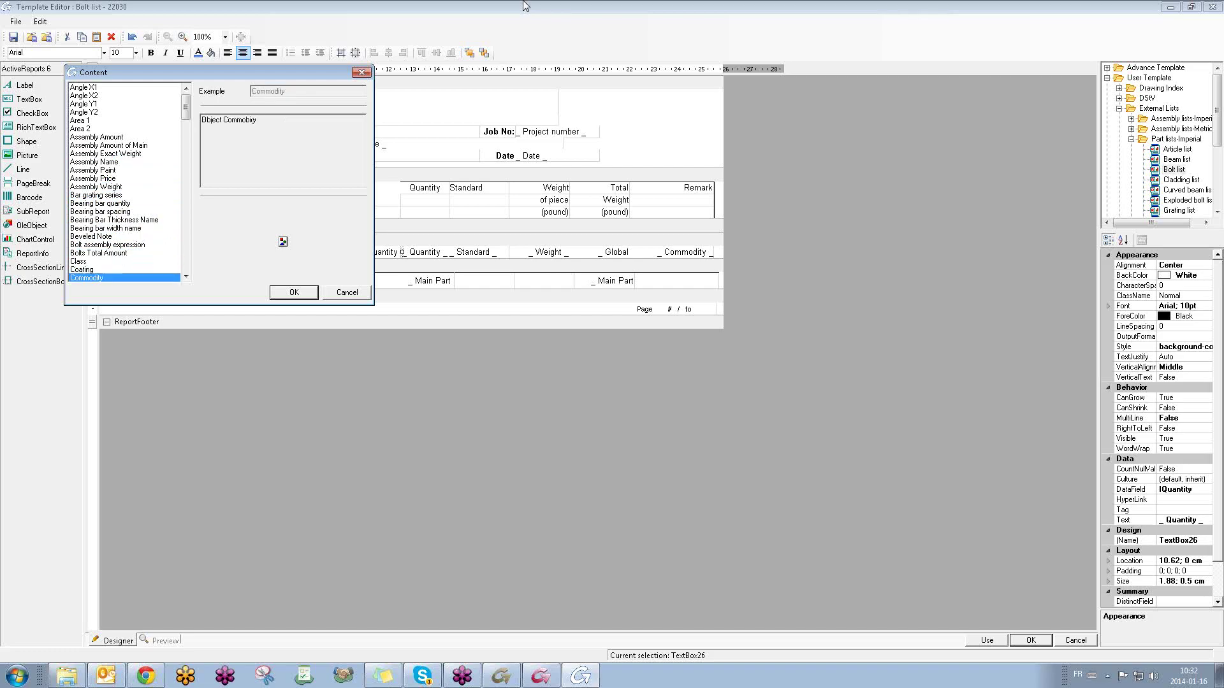
key(Down)
key(Down)
key(Down)
key(Down)
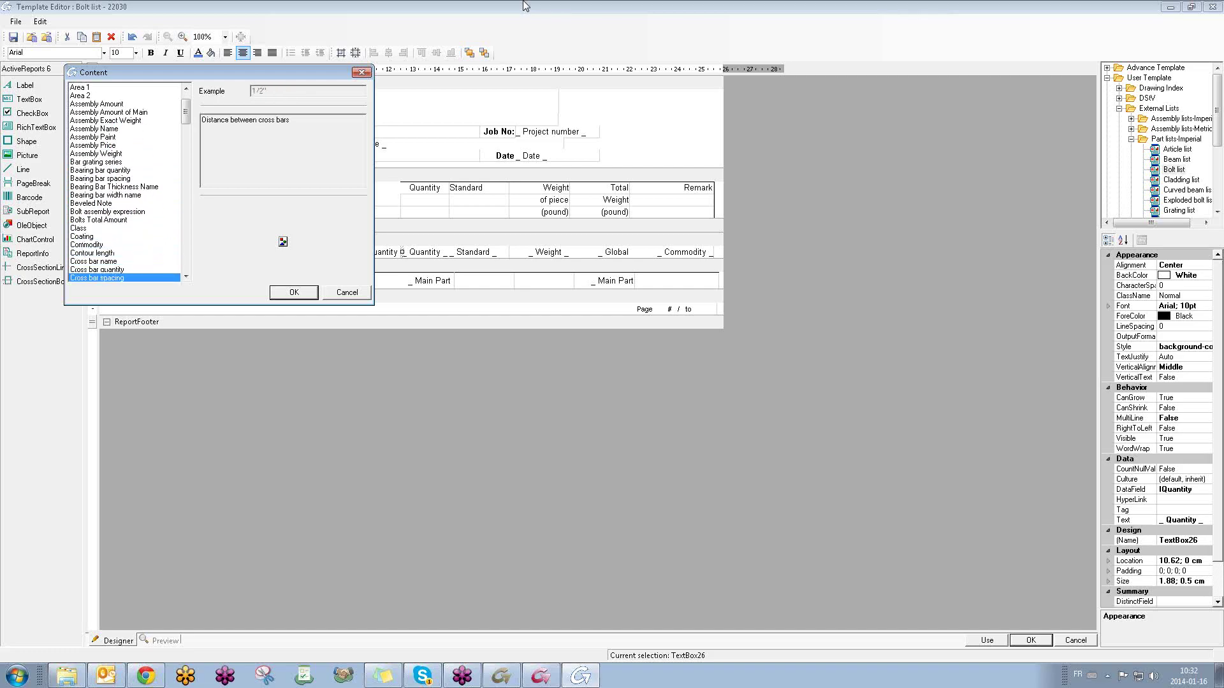
key(Down)
key(Down)
key(Down)
key(Down)
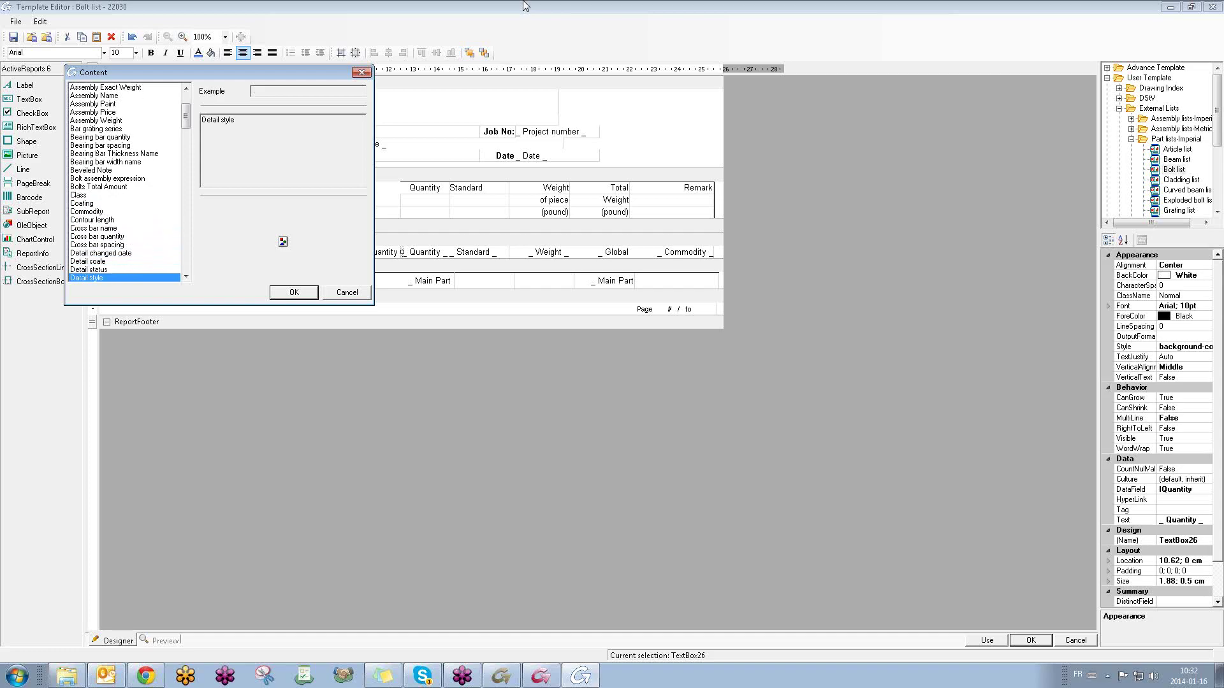
key(Down)
key(Down)
key(Down)
key(Down)
key(Down)
key(Down)
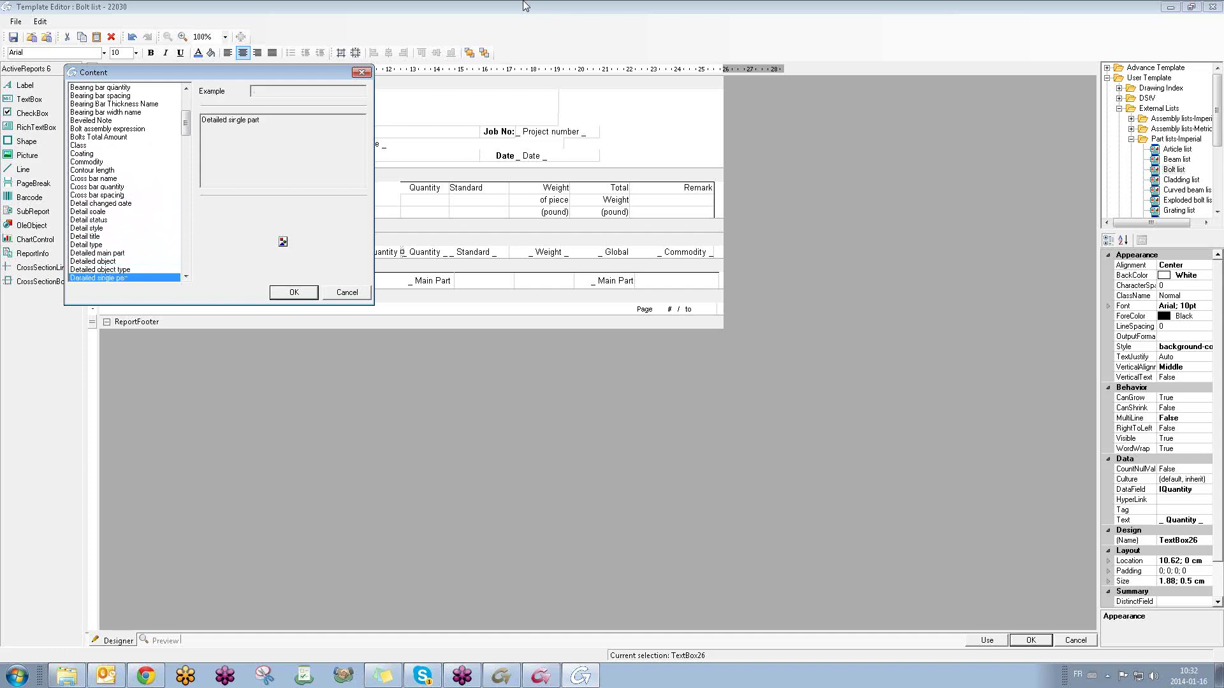
key(Down)
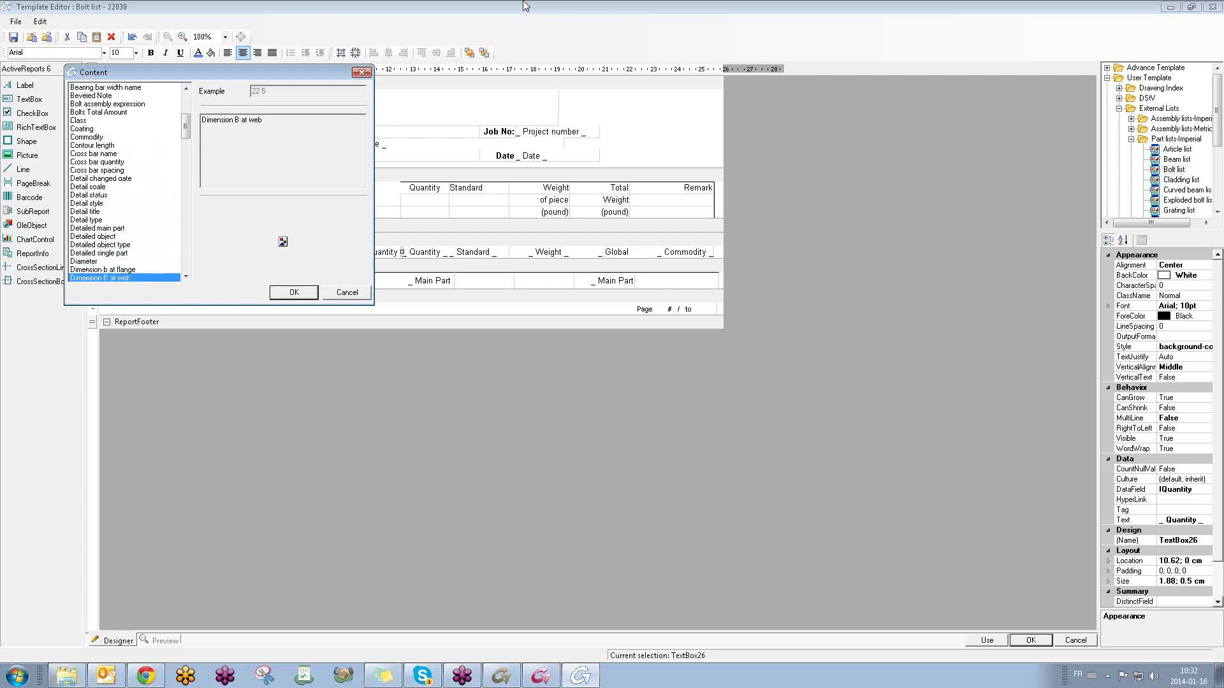
key(Down)
key(Down)
key(Down)
key(Down)
key(Down)
key(Down)
key(Down)
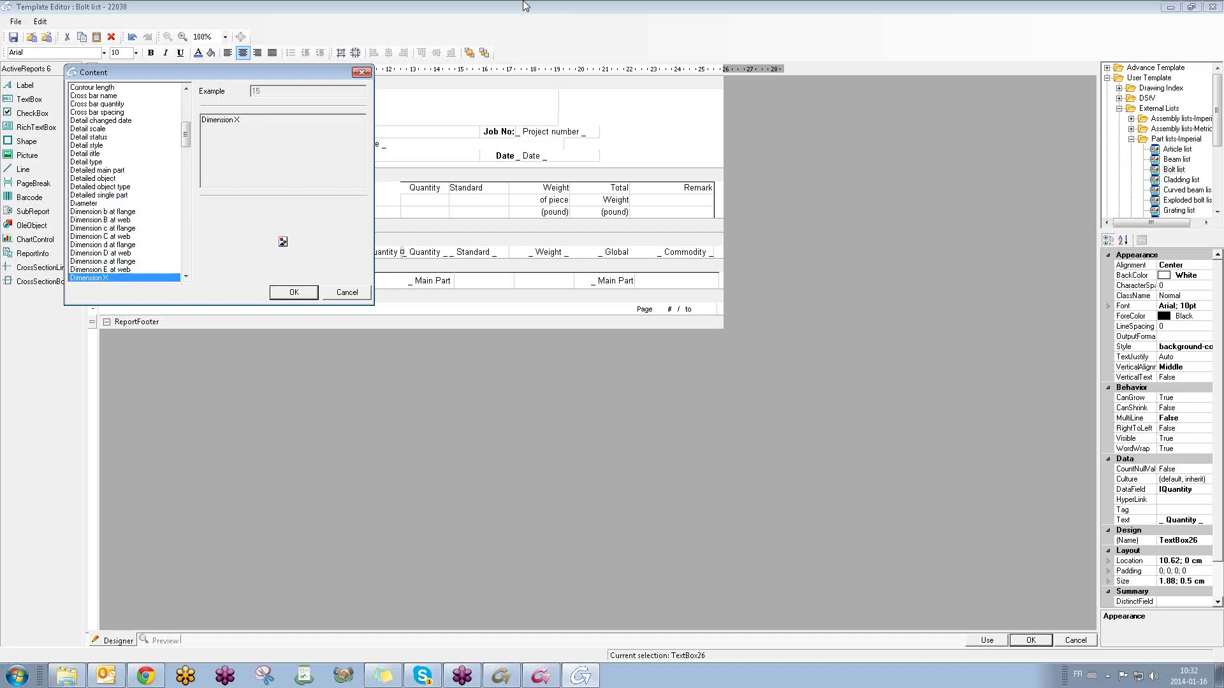
key(Down)
key(Down)
key(Down)
key(Down)
key(Down)
key(Down)
key(Down)
key(Down)
key(Down)
key(Down)
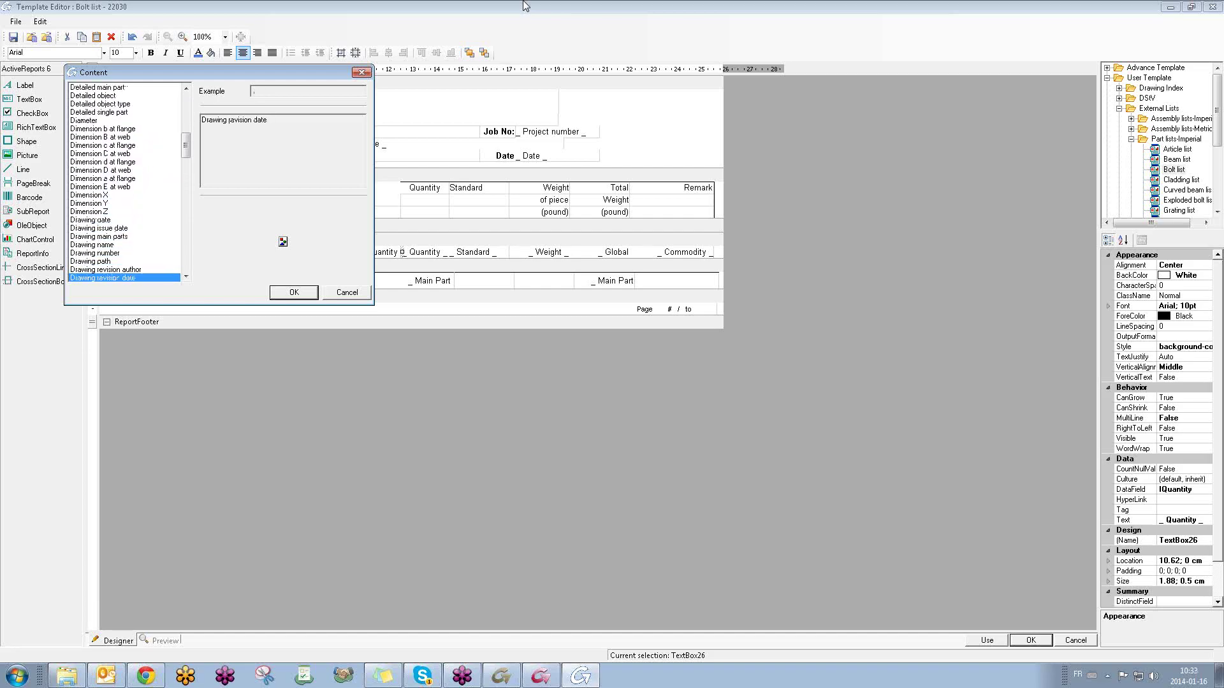
key(Down)
key(Down)
key(Down)
key(Down)
key(Down)
key(Down)
key(Down)
key(Down)
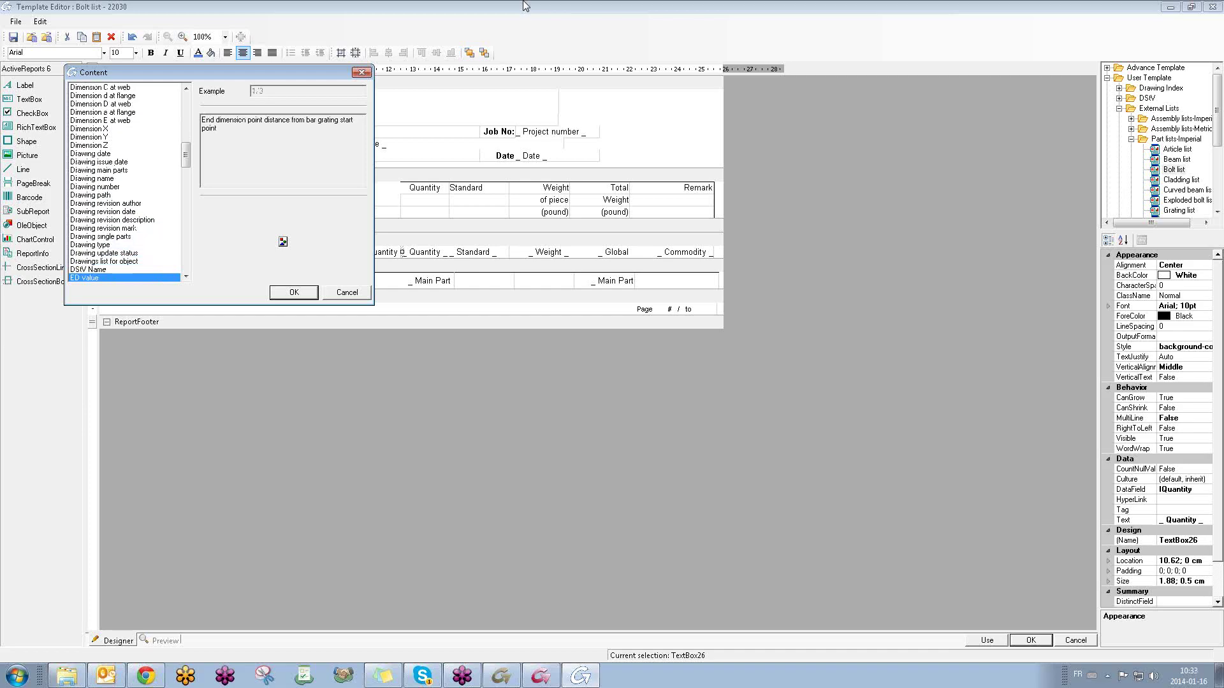
key(Down)
key(Up)
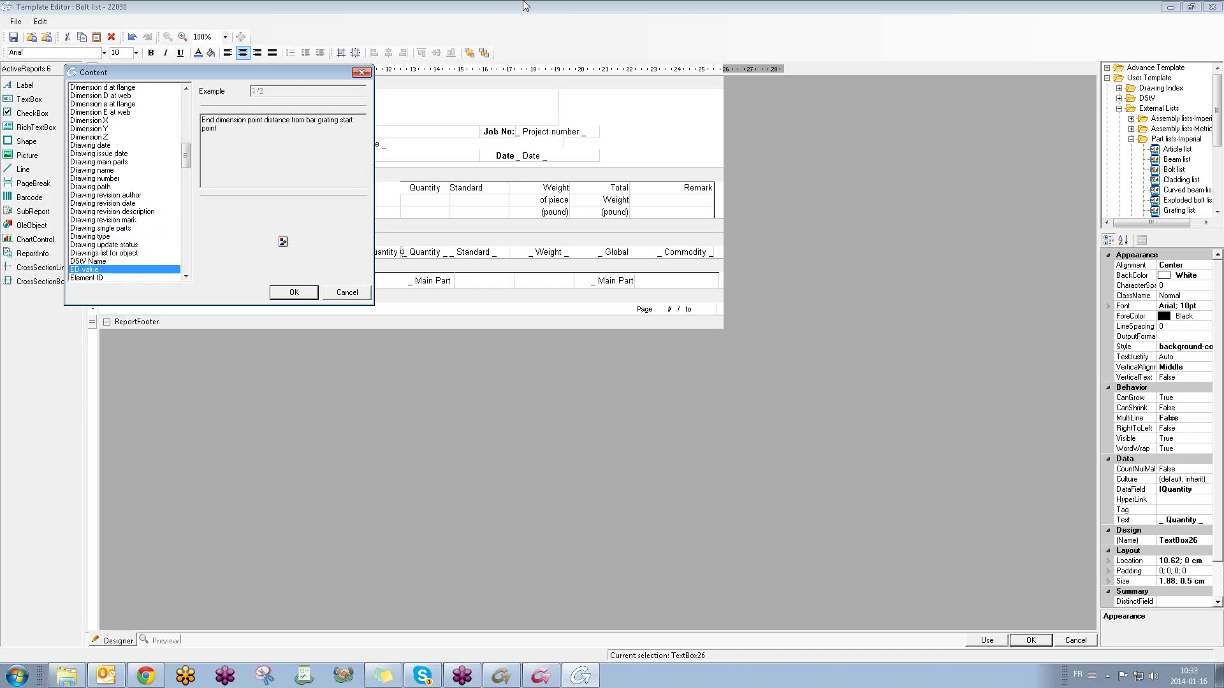
key(Down)
key(Down)
key(Down)
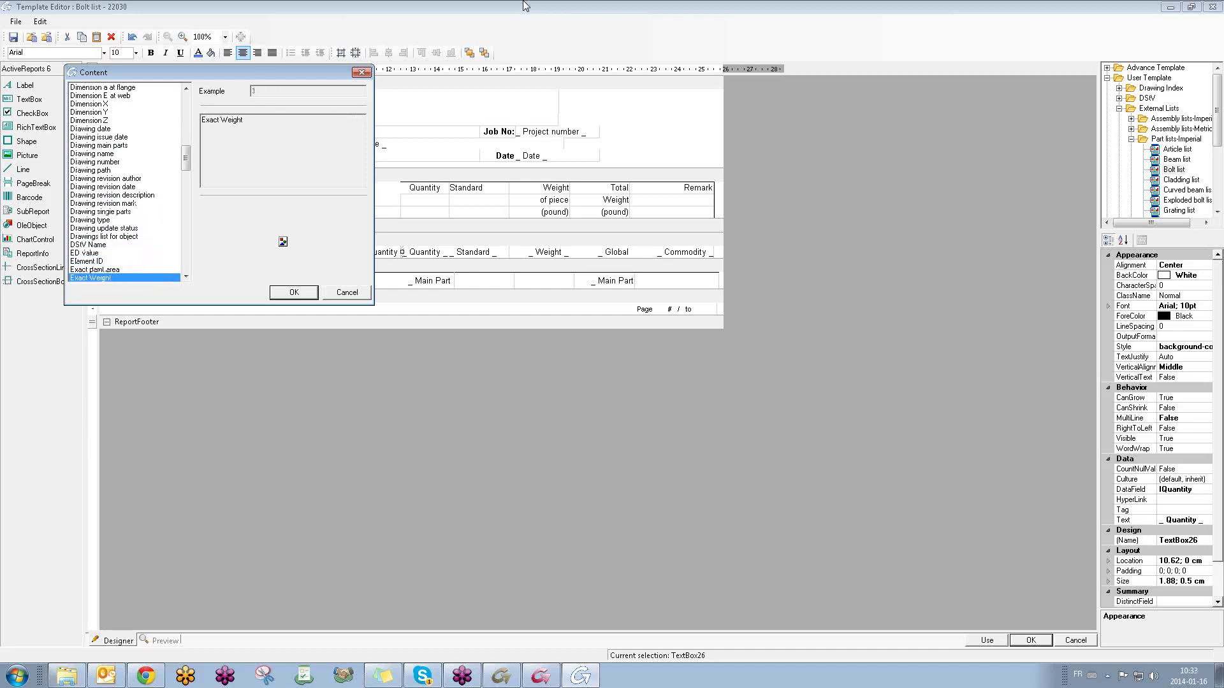
key(Down)
key(Down)
key(Down)
key(Down)
key(Down)
key(Down)
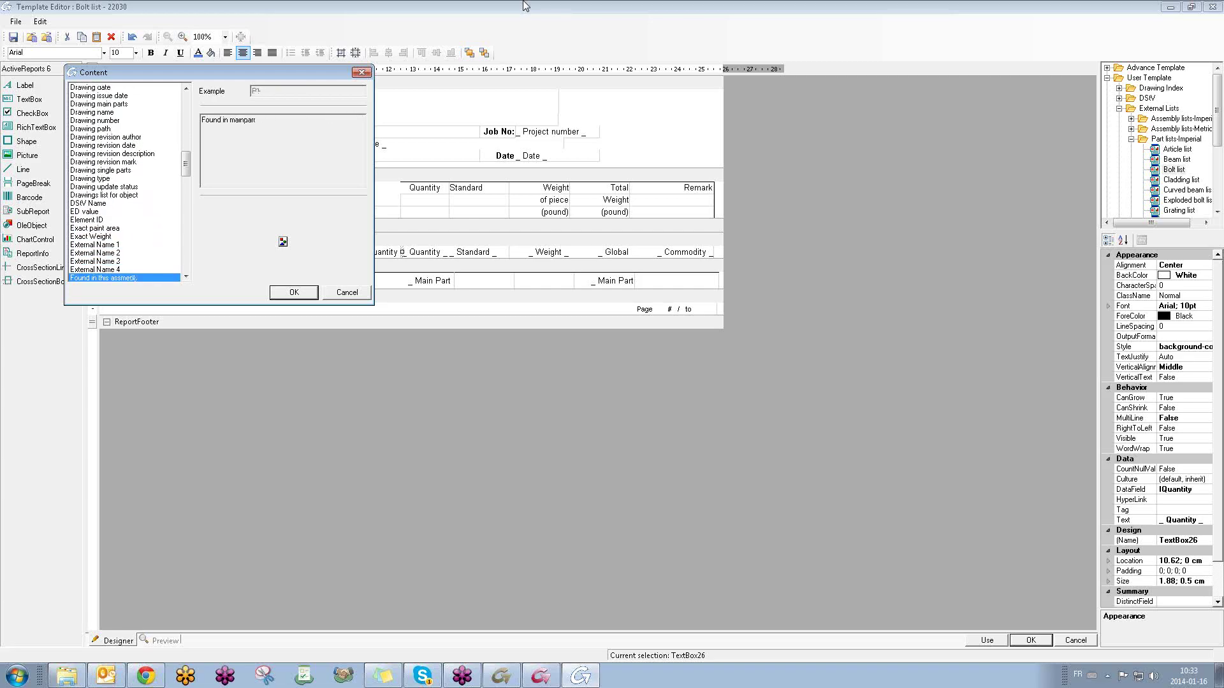
key(Down)
key(Down)
key(Down)
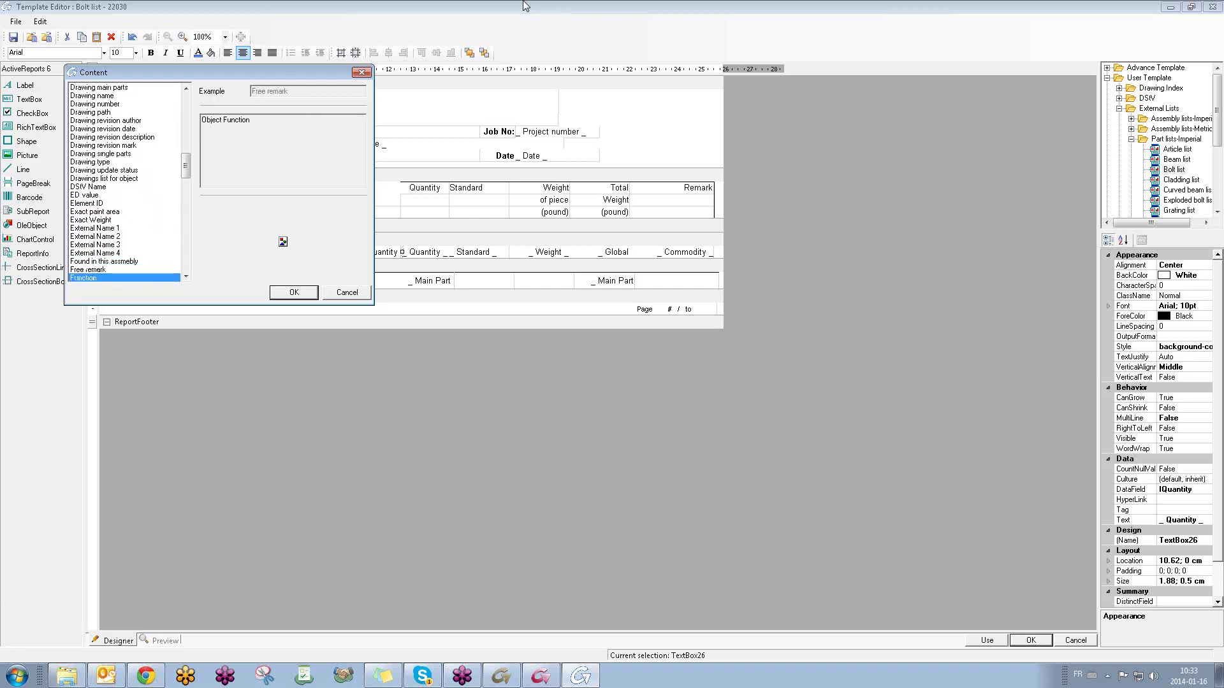
key(Down)
key(Down)
key(Down)
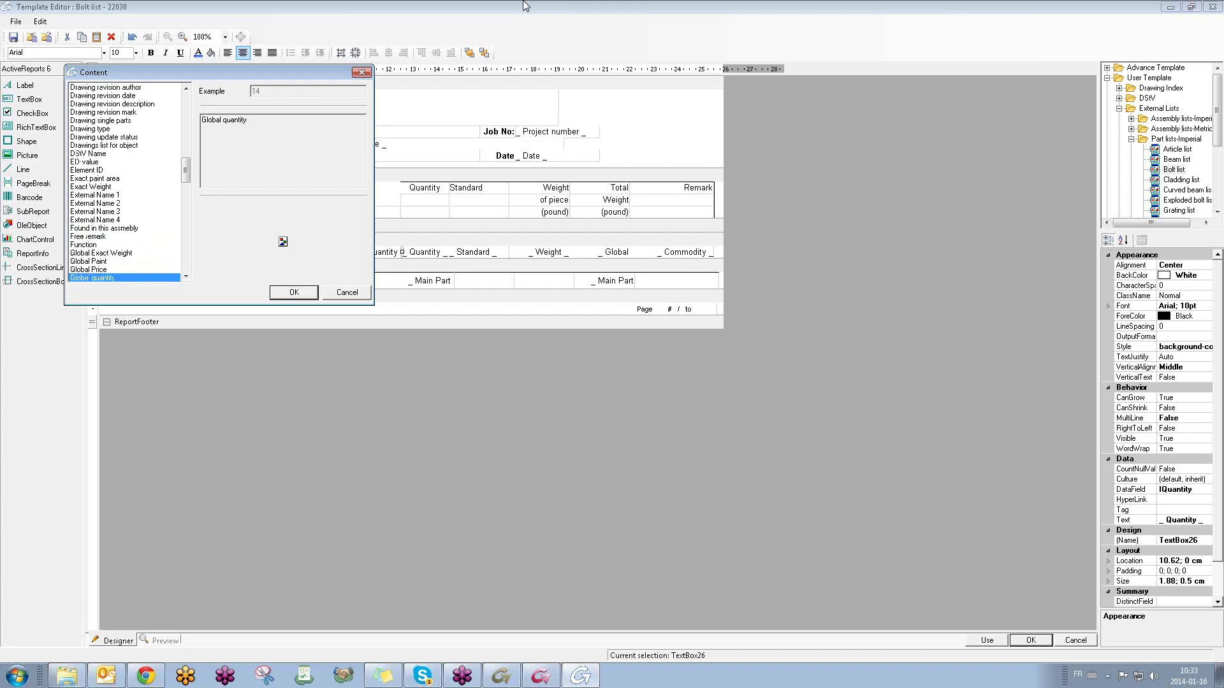
key(Down)
key(Down)
key(Down)
key(Down)
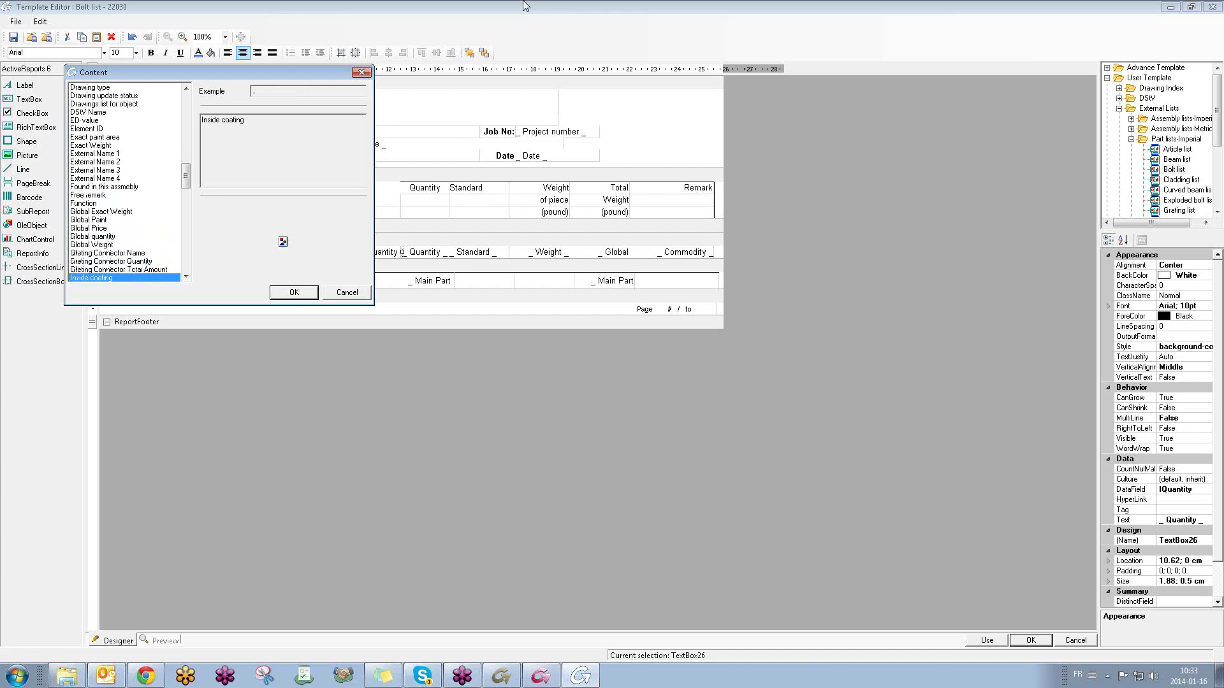
key(Up)
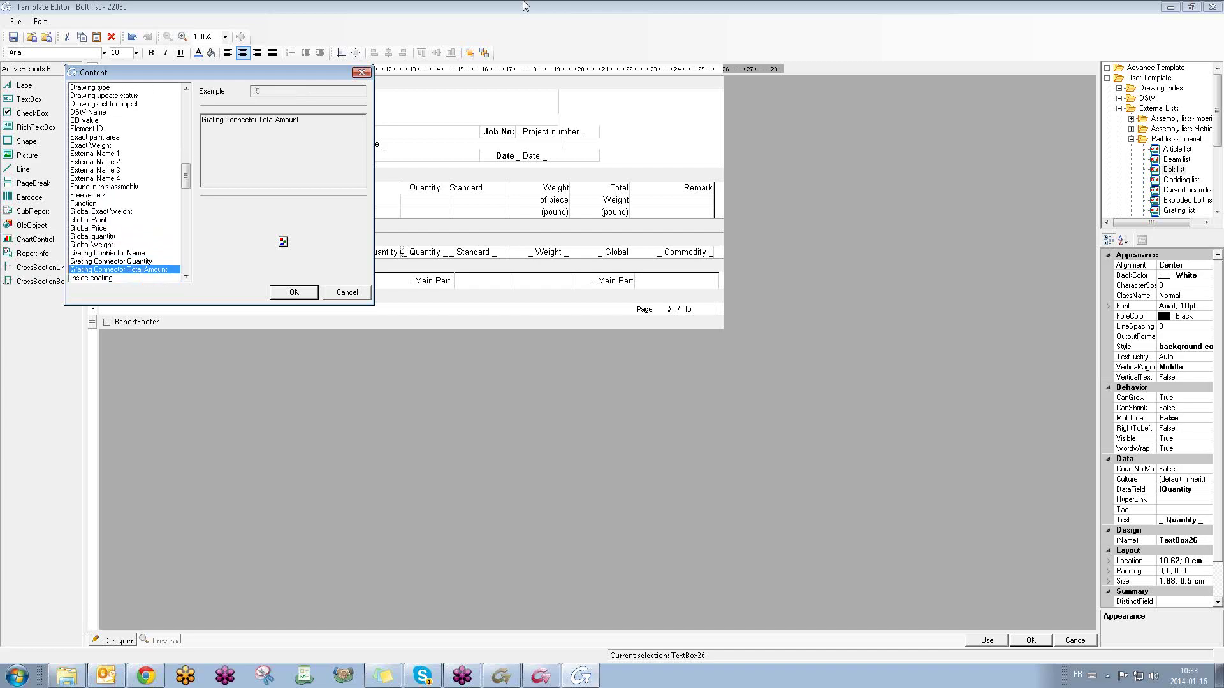
key(Up)
key(Down)
key(Down)
key(Down)
key(Down)
key(Down)
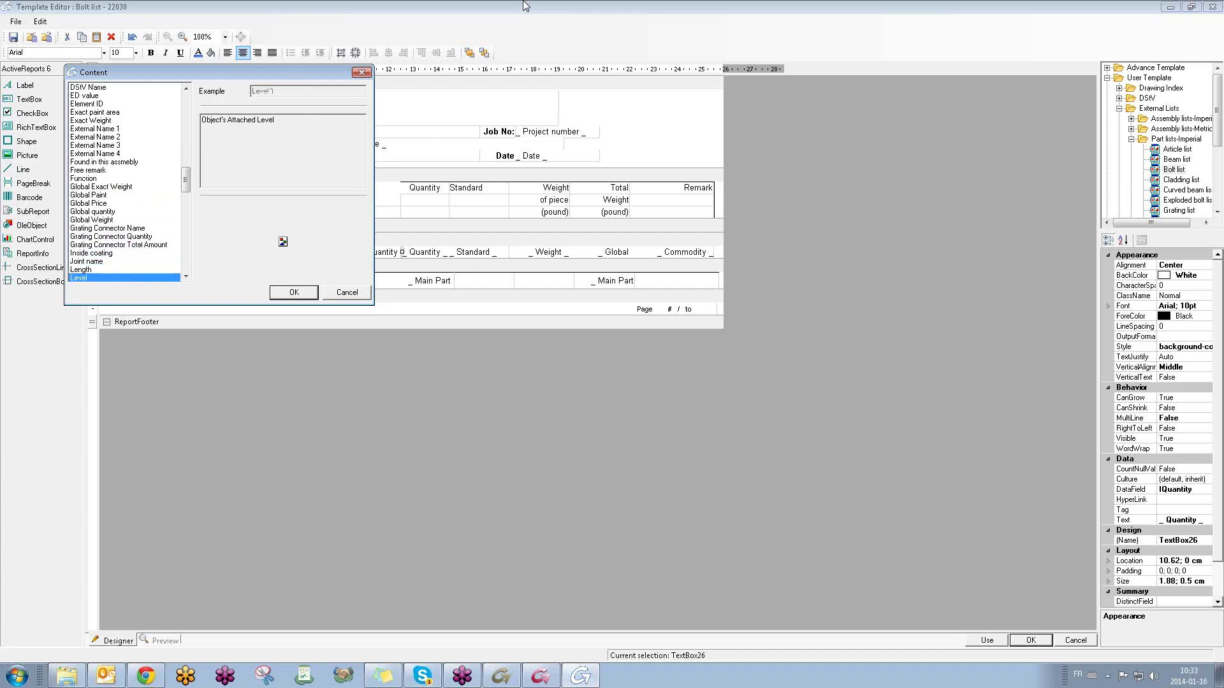
key(Down)
key(Up)
key(Down)
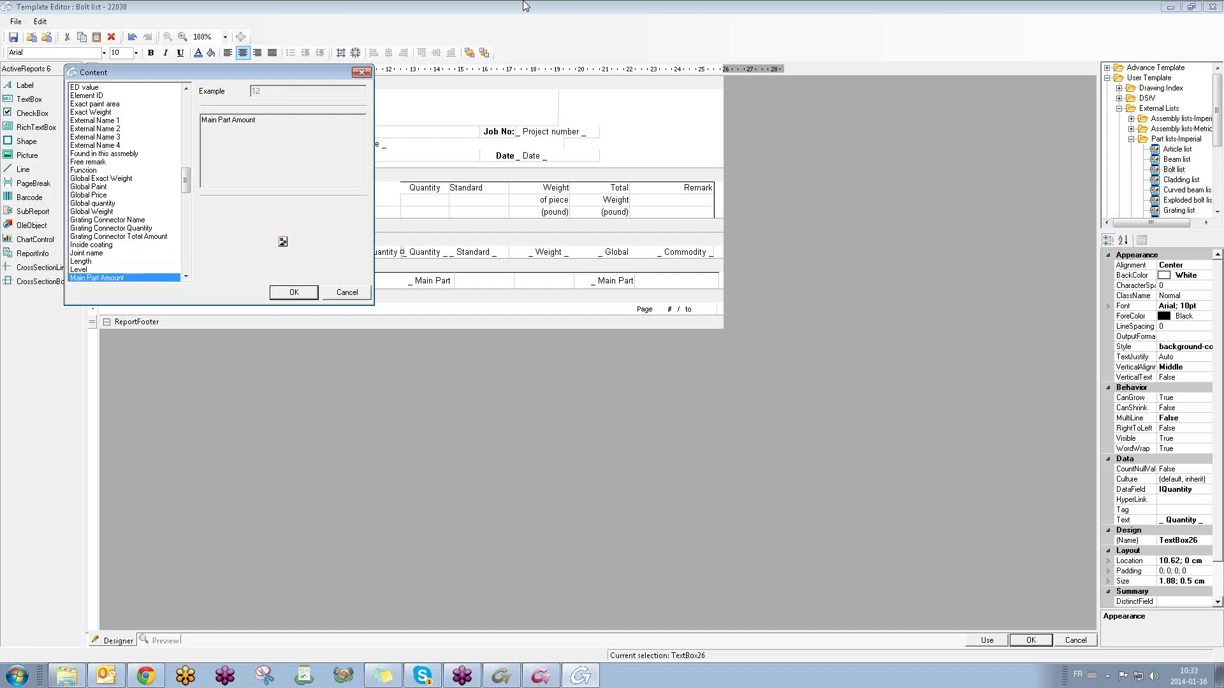
key(Down)
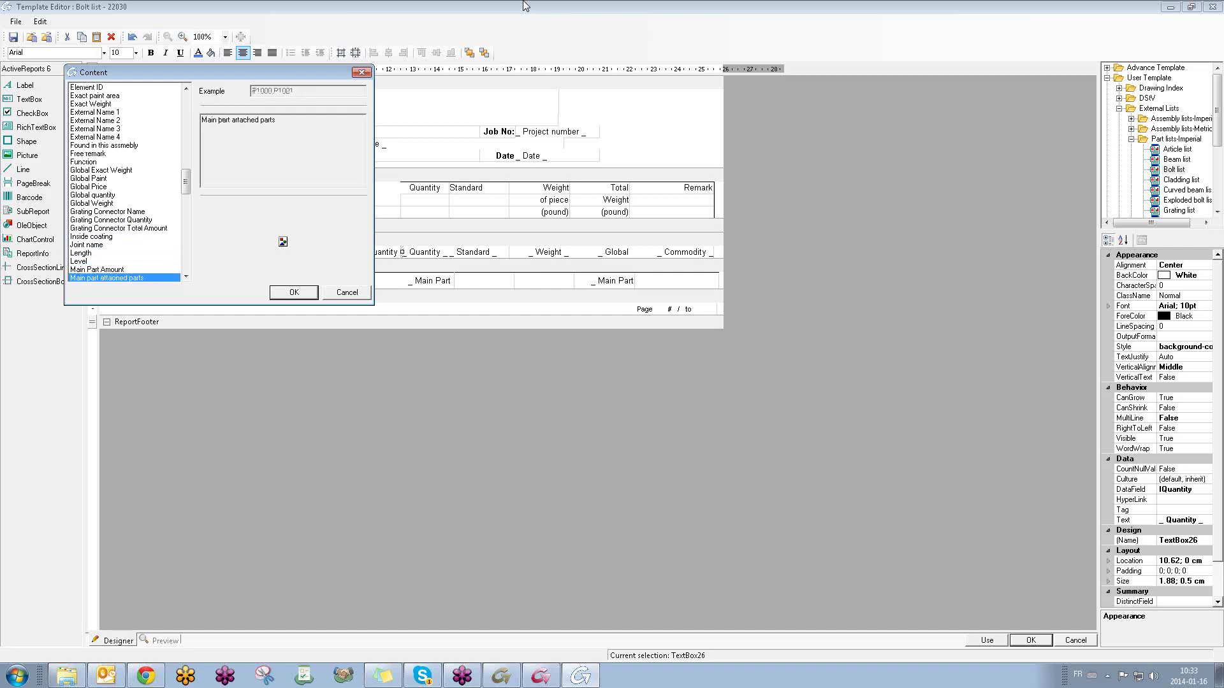
key(Down)
key(Down)
key(Down)
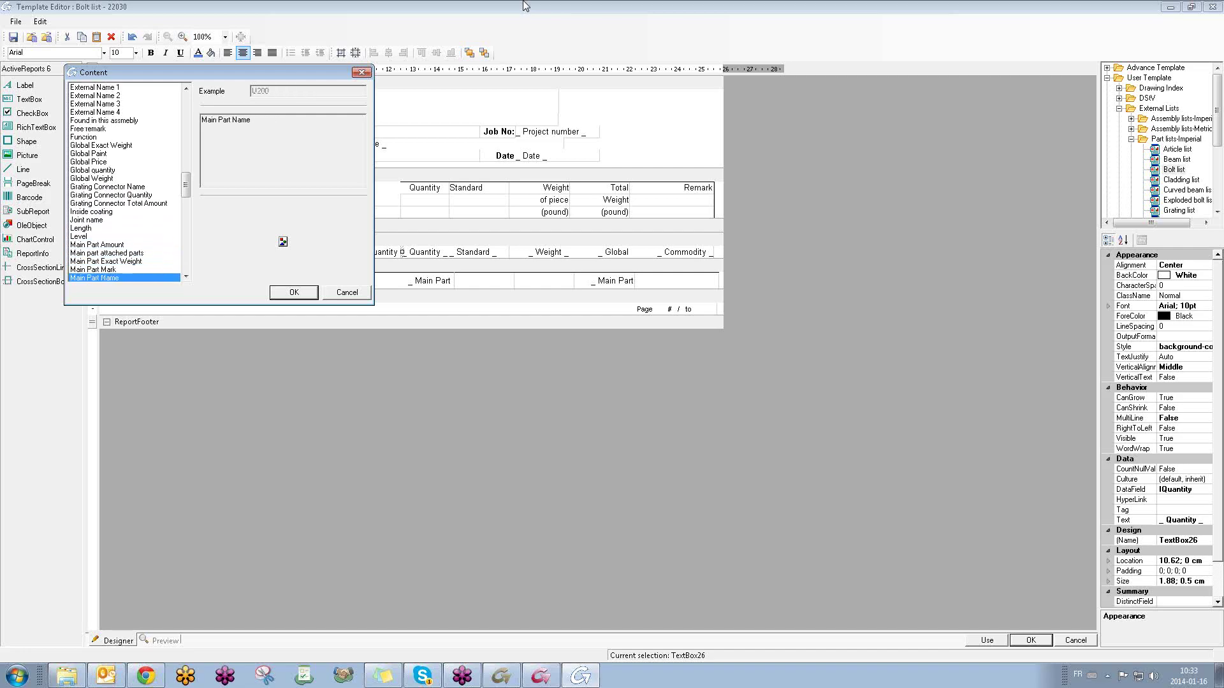
key(Down)
key(Down)
key(Down)
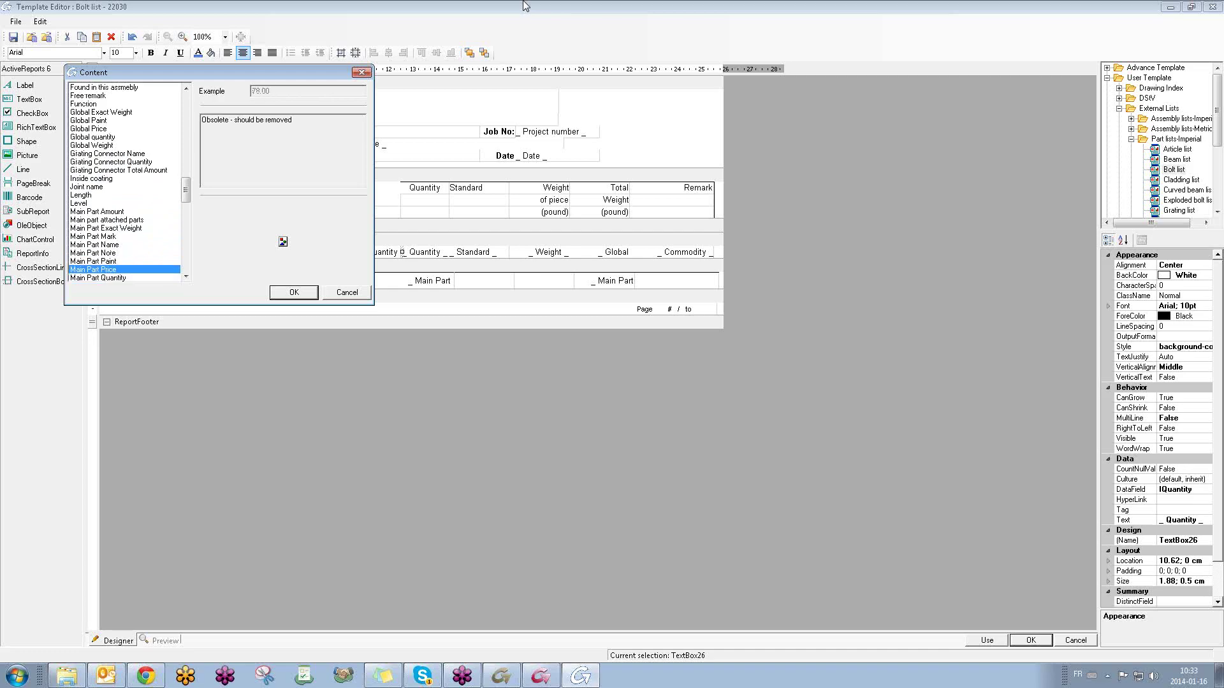
key(Down)
key(Down)
key(Down)
key(Down)
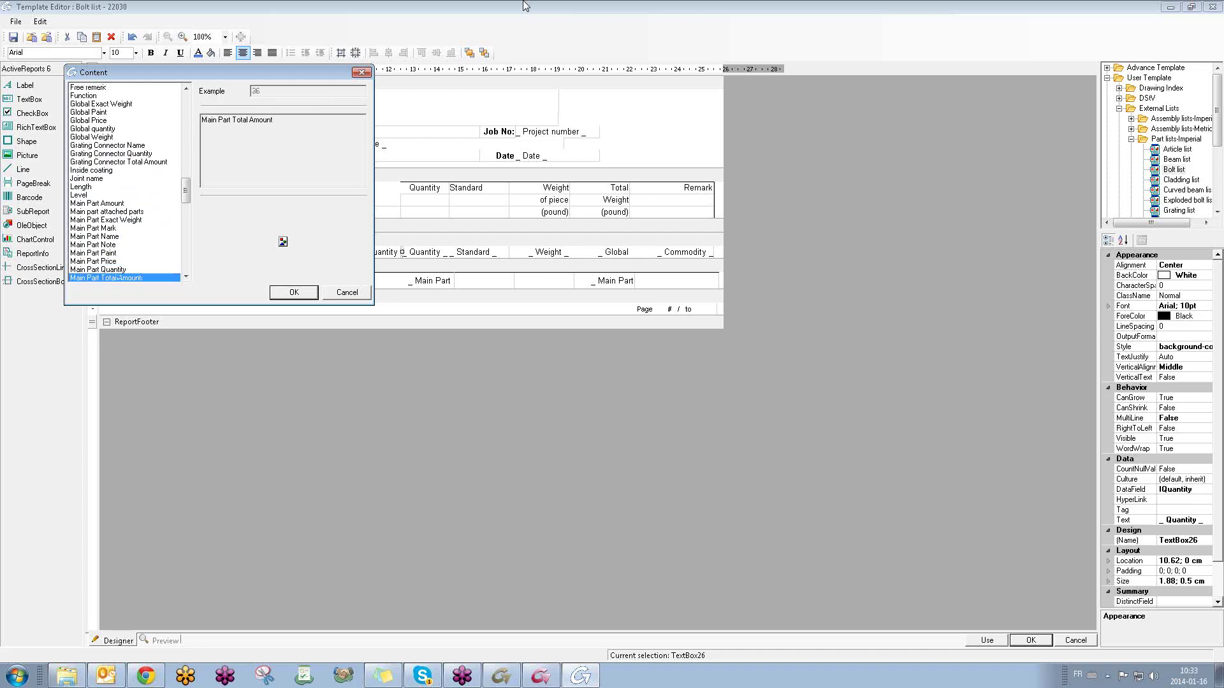
key(Down)
key(Down)
key(Down)
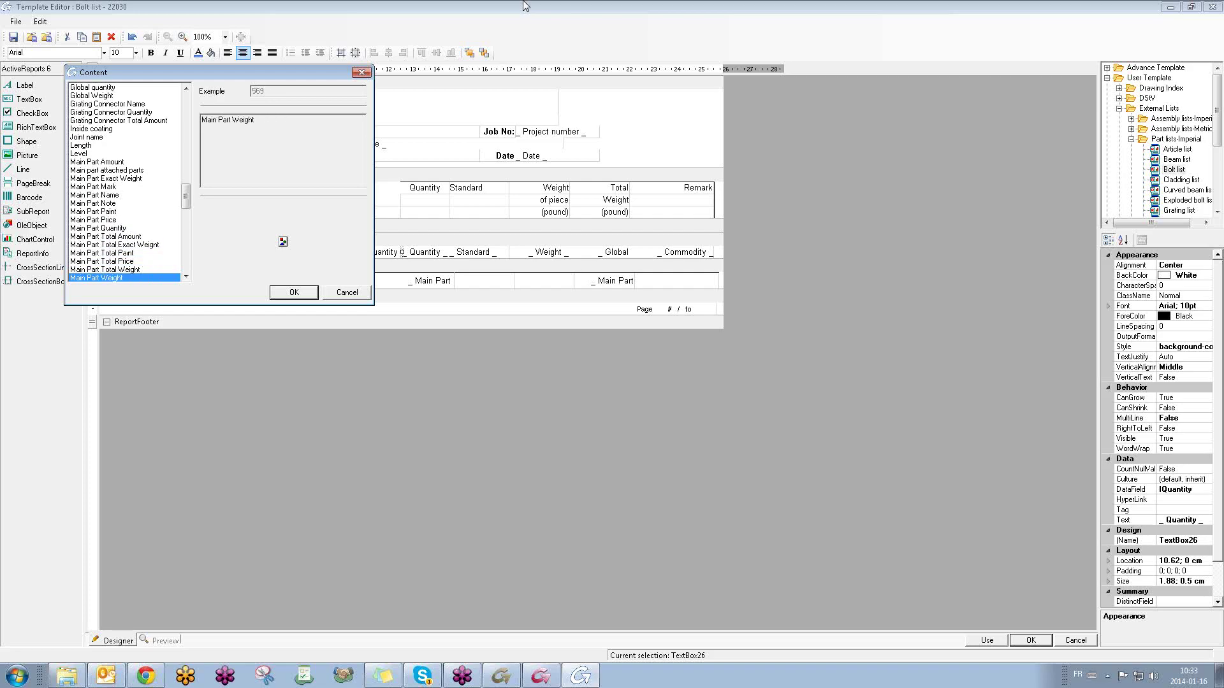
key(Down)
key(Down)
key(Down)
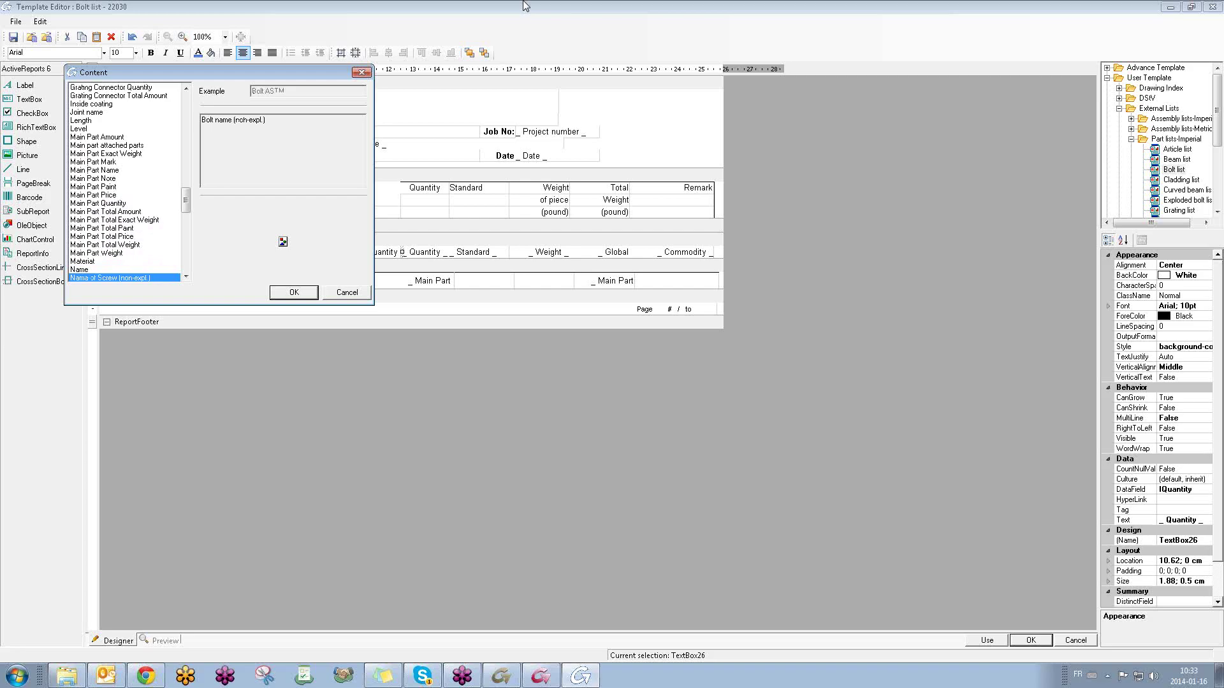
Step: Examine the examples and descriptions of the available content fields one by one, from NC File to user text
key(Down)
key(Down)
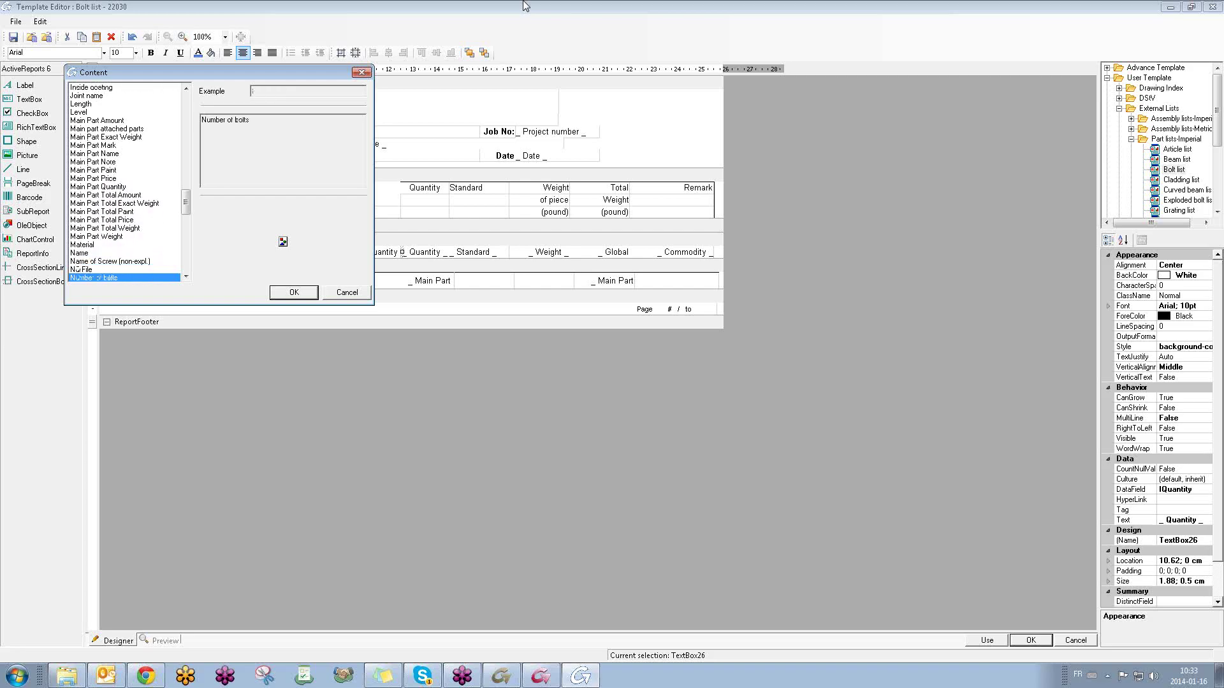
key(Down)
key(Down)
key(Down)
key(Down)
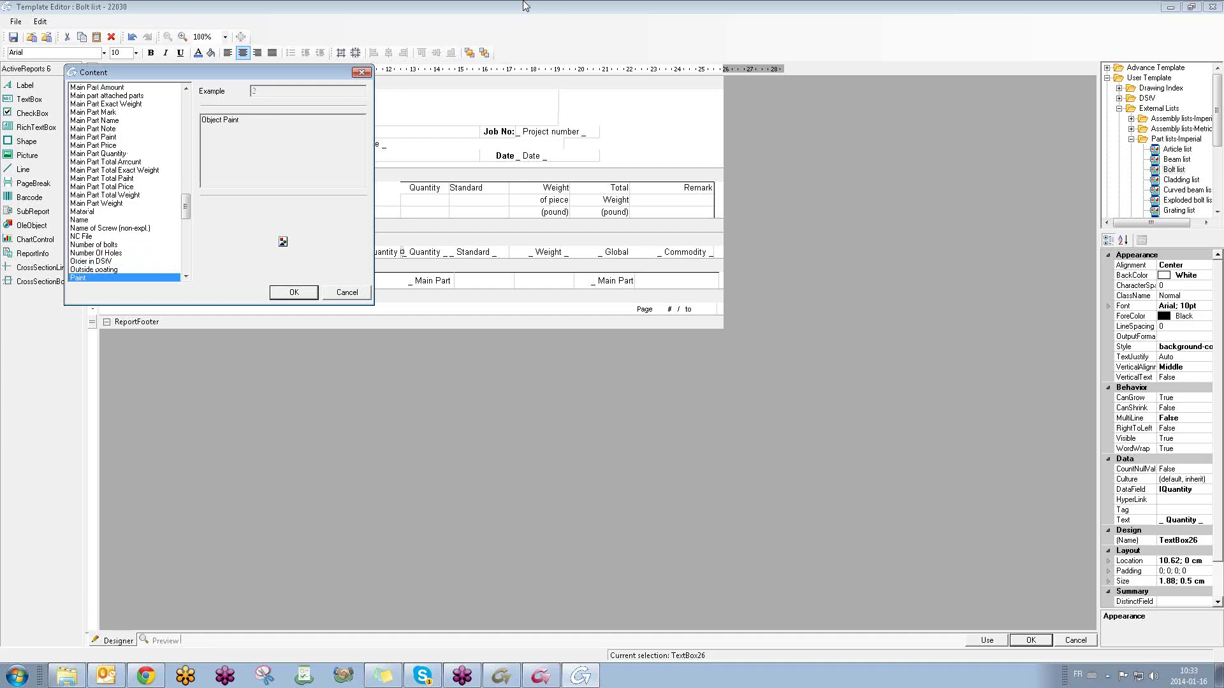
key(Down)
key(Down)
key(Down)
key(Down)
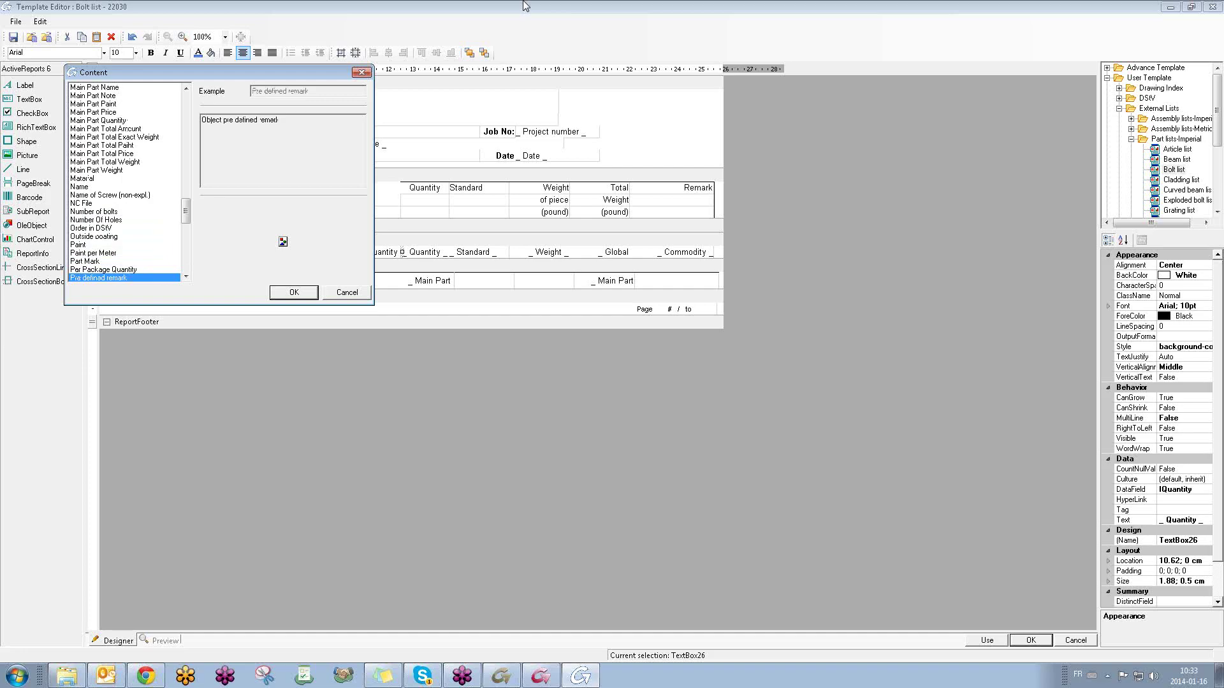
key(Down)
key(Down)
key(Down)
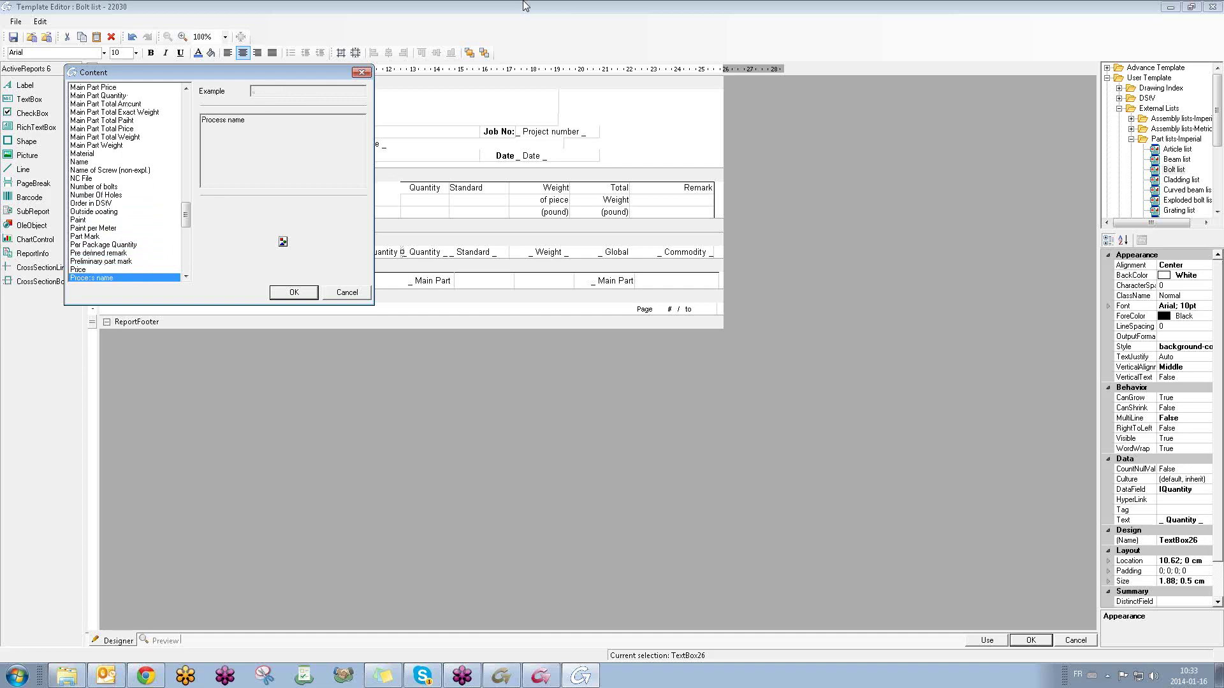
key(Down)
key(Down)
key(Down)
key(Down)
key(Down)
key(Down)
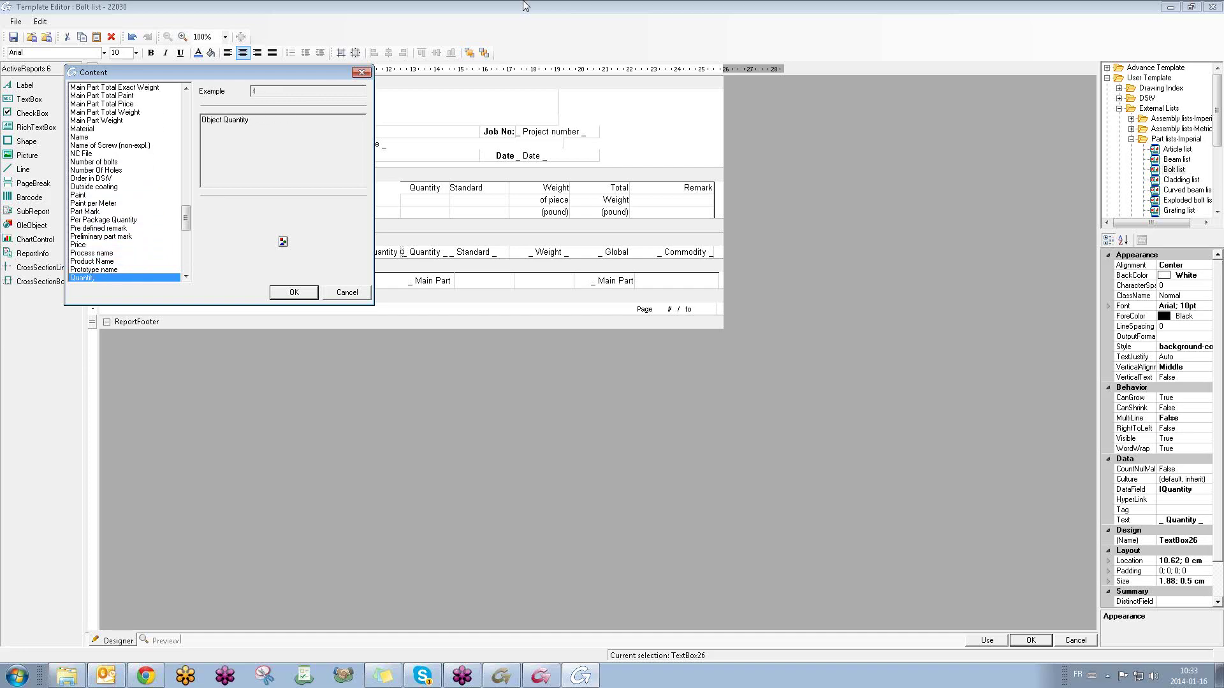
key(Down)
key(Down)
key(Down)
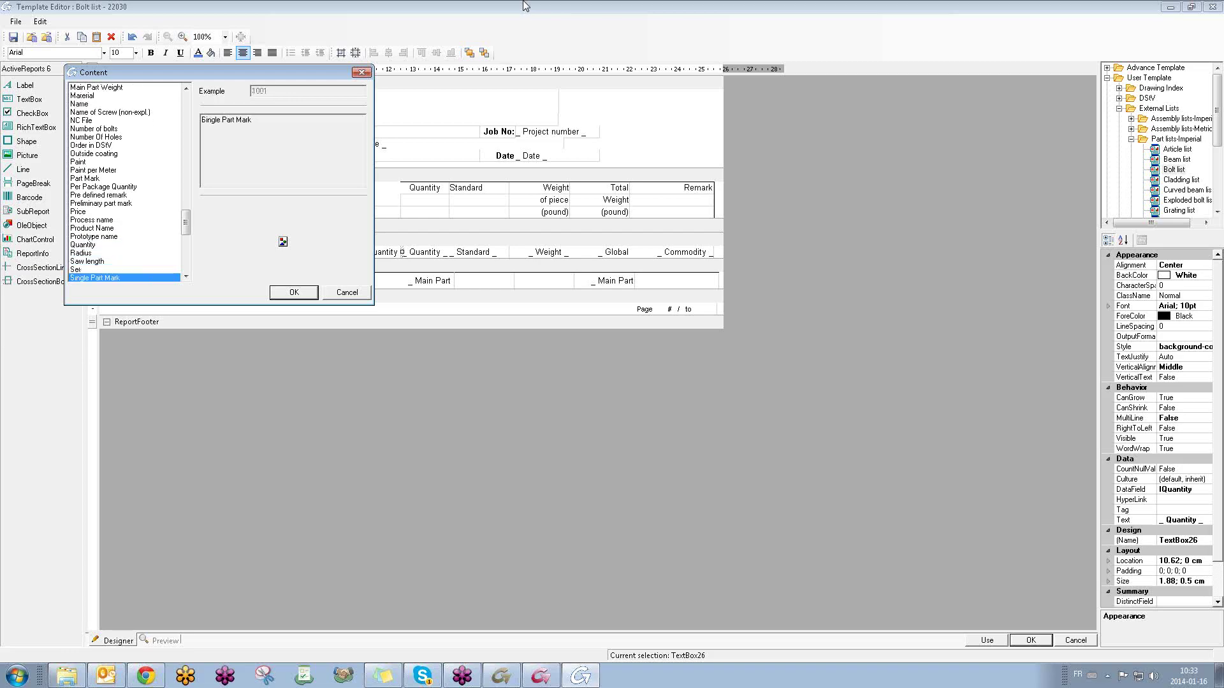
key(Up)
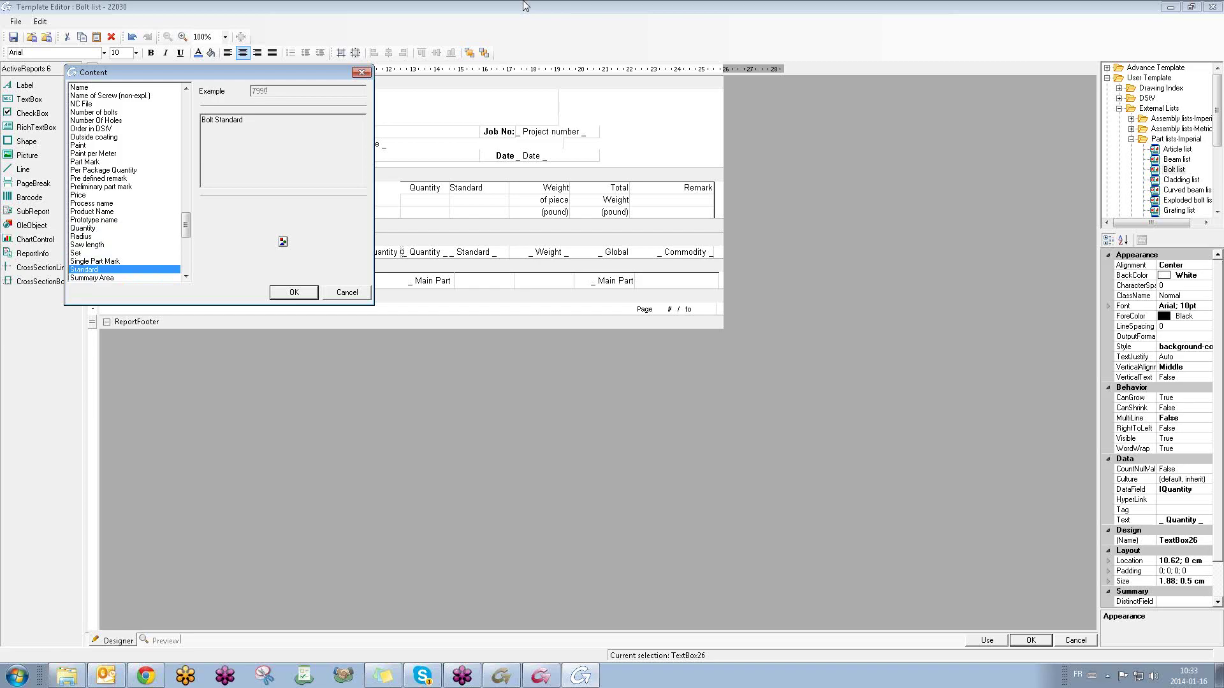
key(Down)
key(Down)
key(Down)
key(Down)
key(Down)
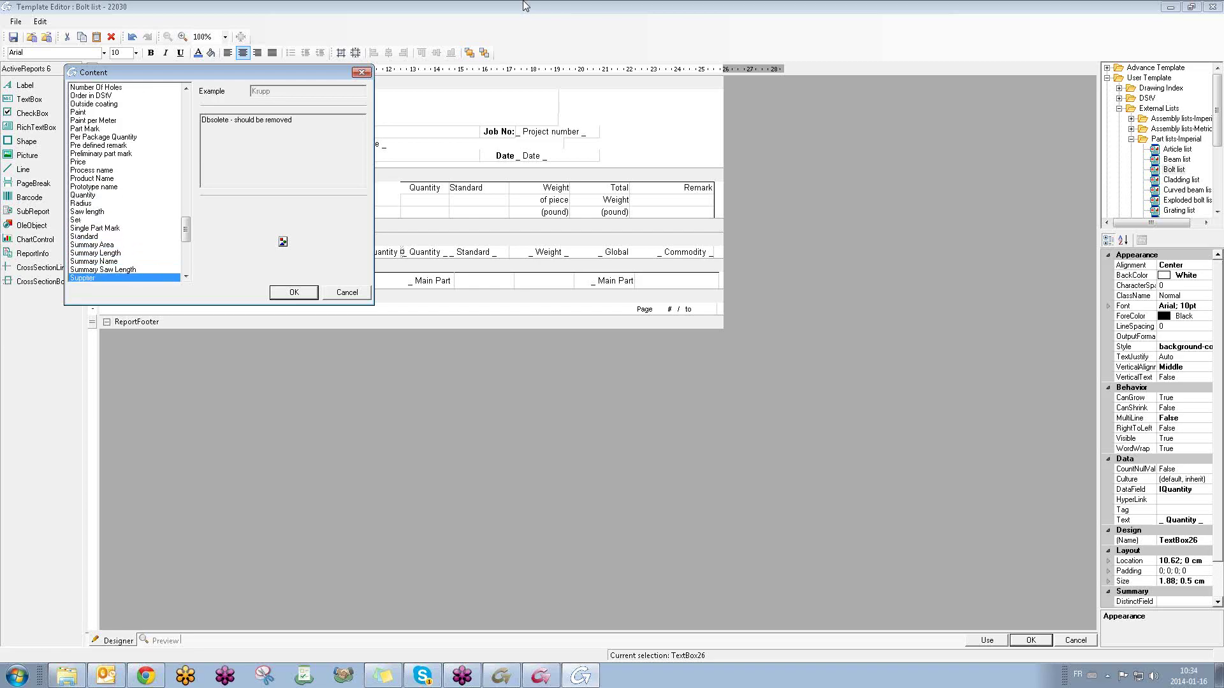
key(Down)
key(Down)
key(Down)
key(Down)
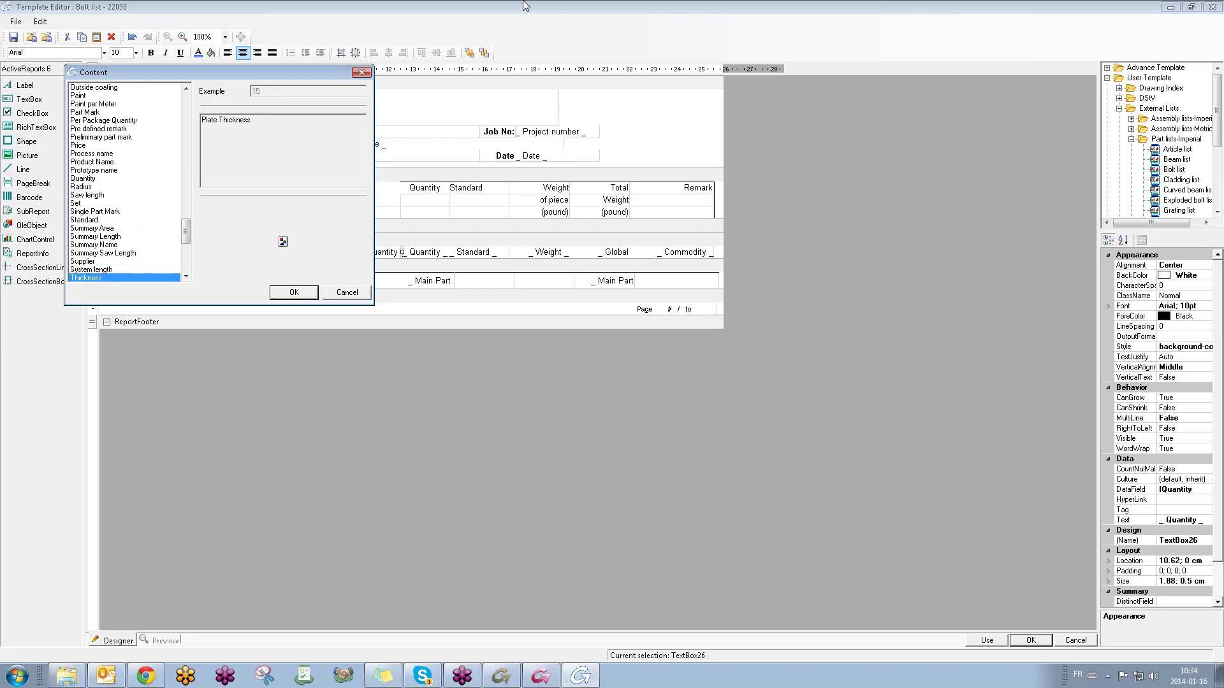
key(Down)
key(Down)
key(Down)
key(Down)
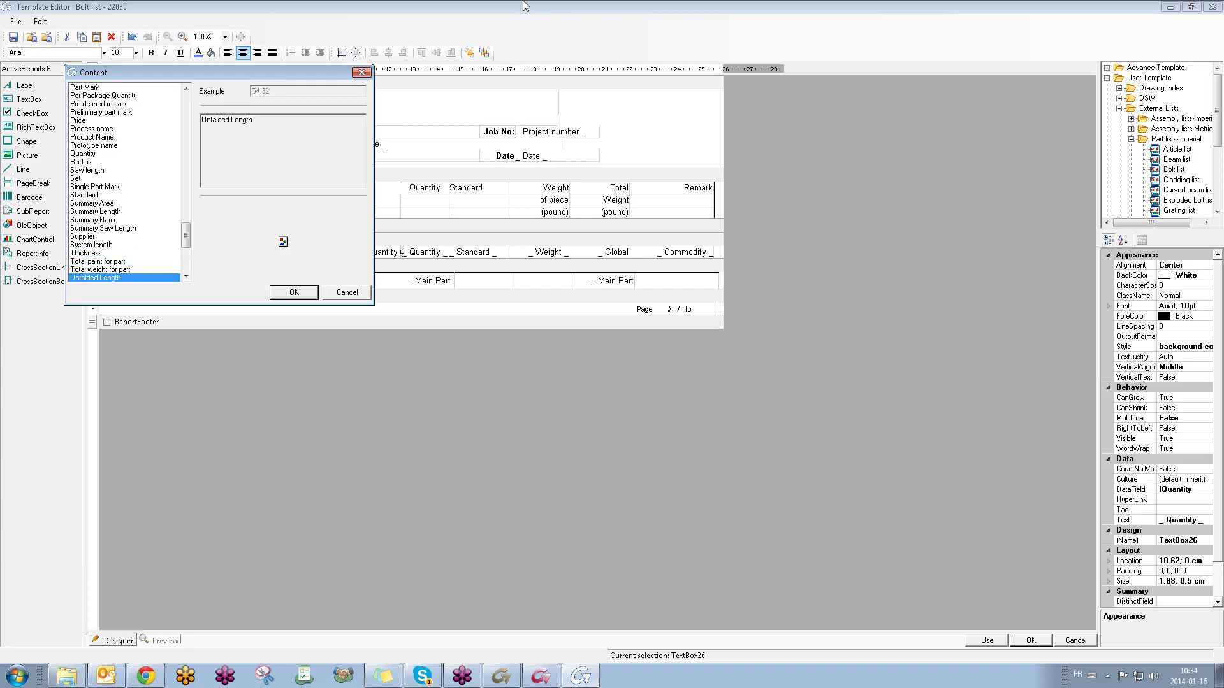
key(Down)
key(Down)
key(Down)
key(Down)
key(Down)
key(Down)
key(Down)
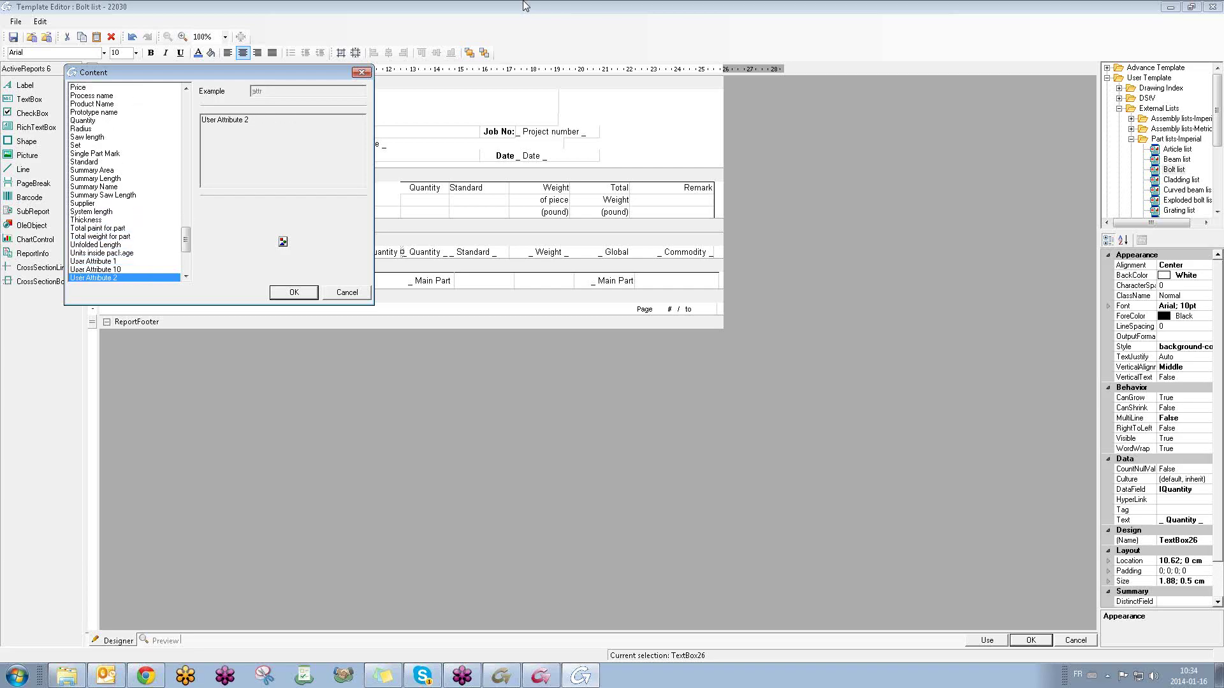
key(Down)
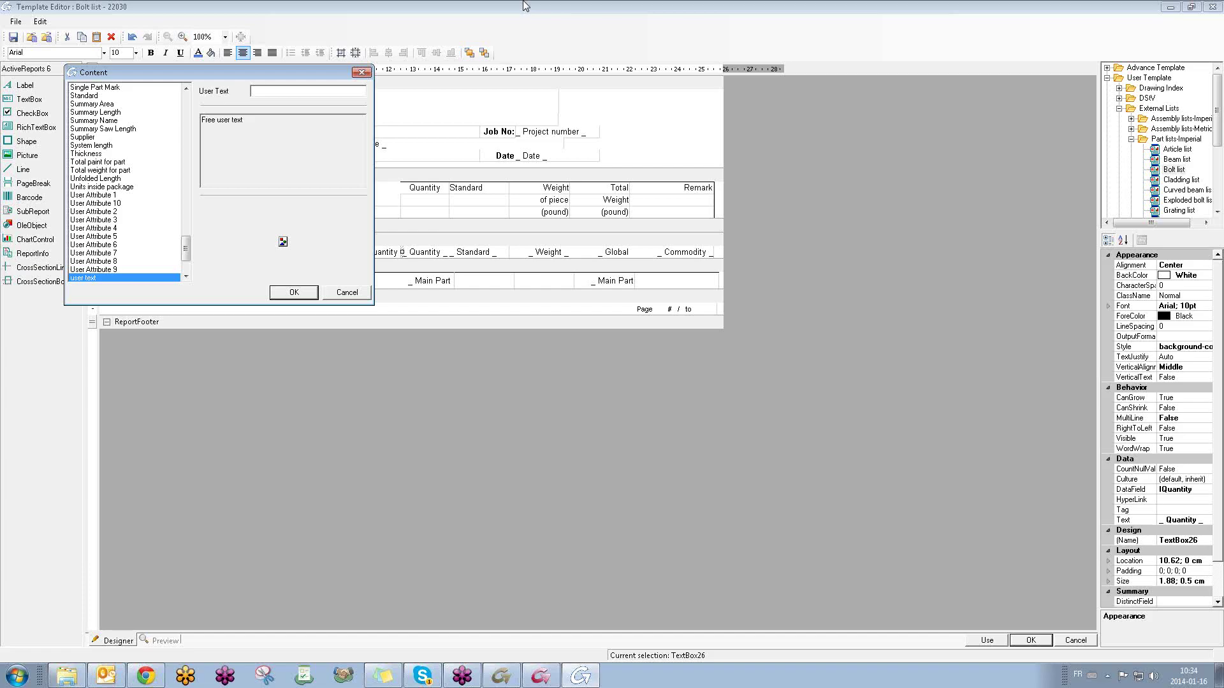
scroll(181, 247, down, 3)
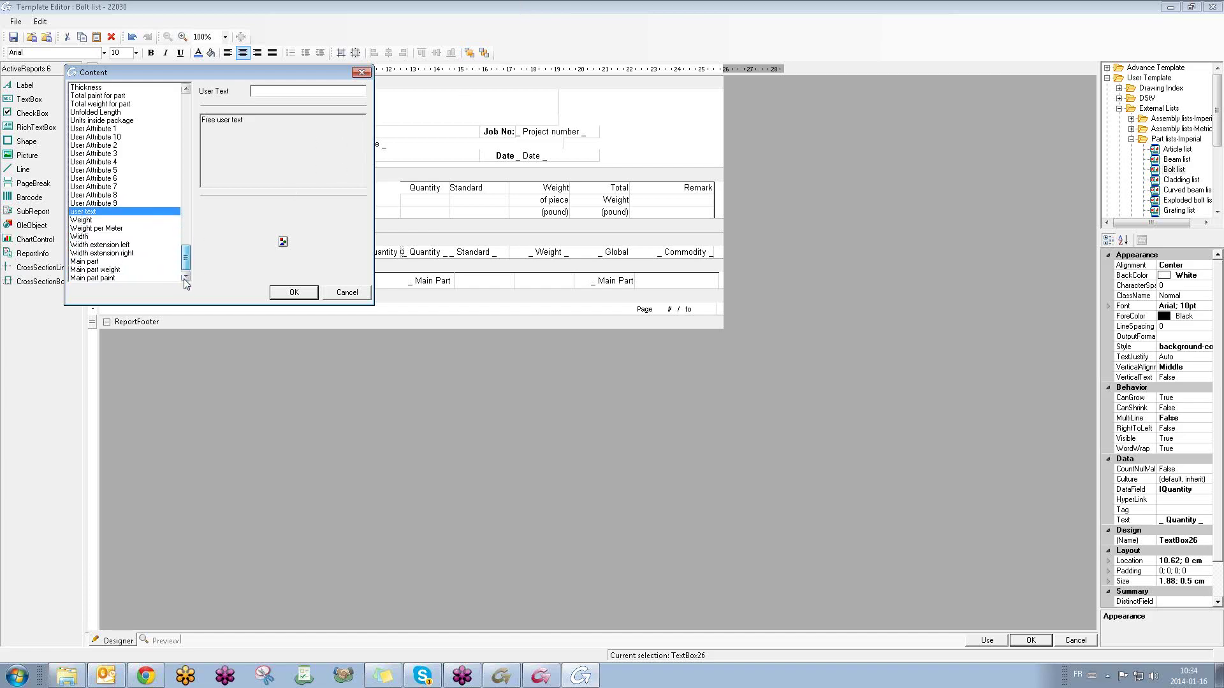
Step: Examine the examples and descriptions of the remaining content fields, from Weight to Main part paint
click(89, 221)
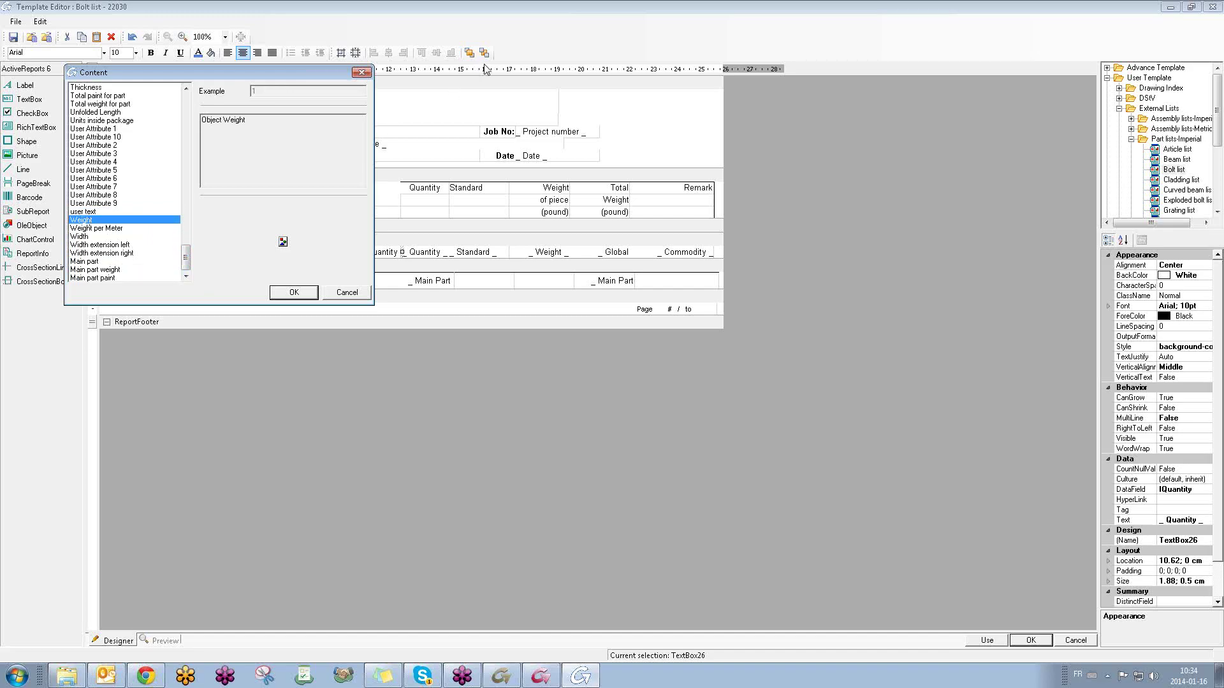
key(Down)
key(Down)
key(Down)
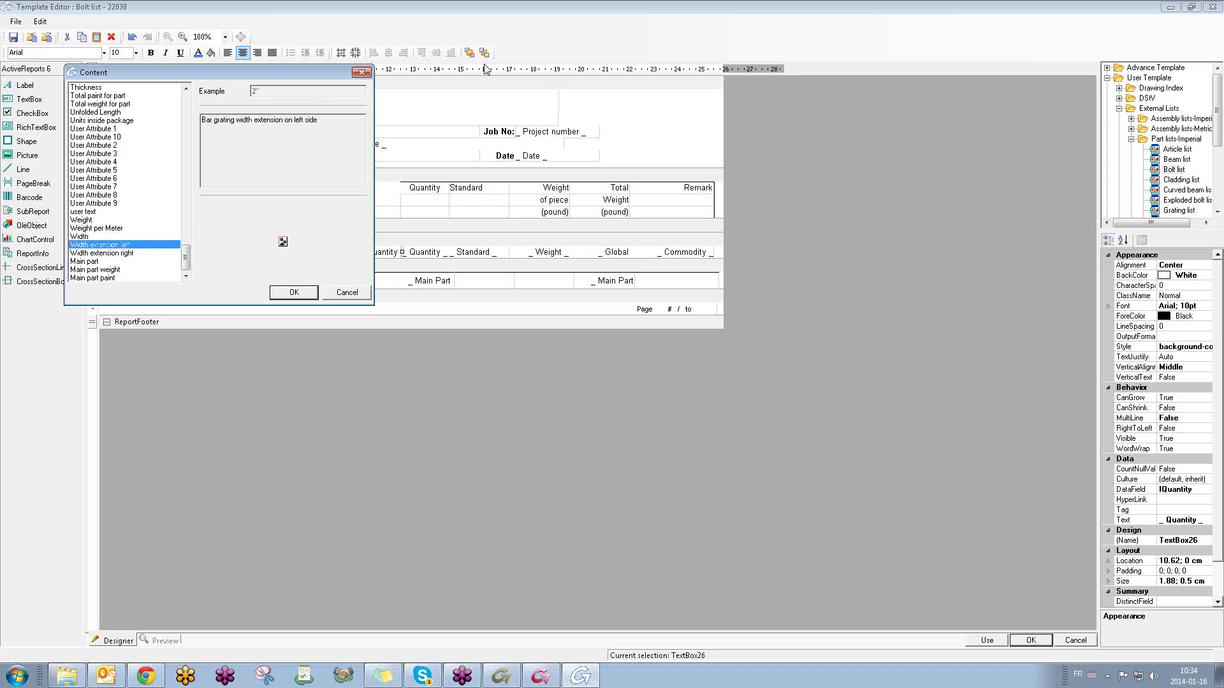
key(Up)
key(Down)
key(Down)
key(Up)
key(Down)
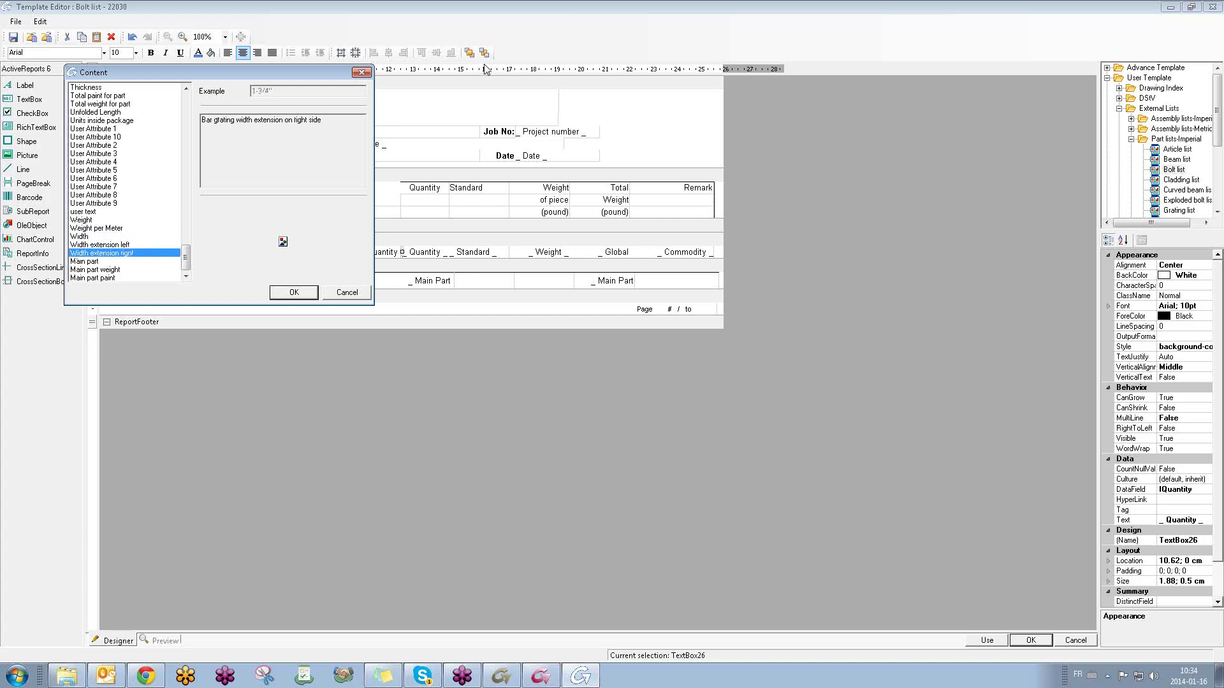
key(Down)
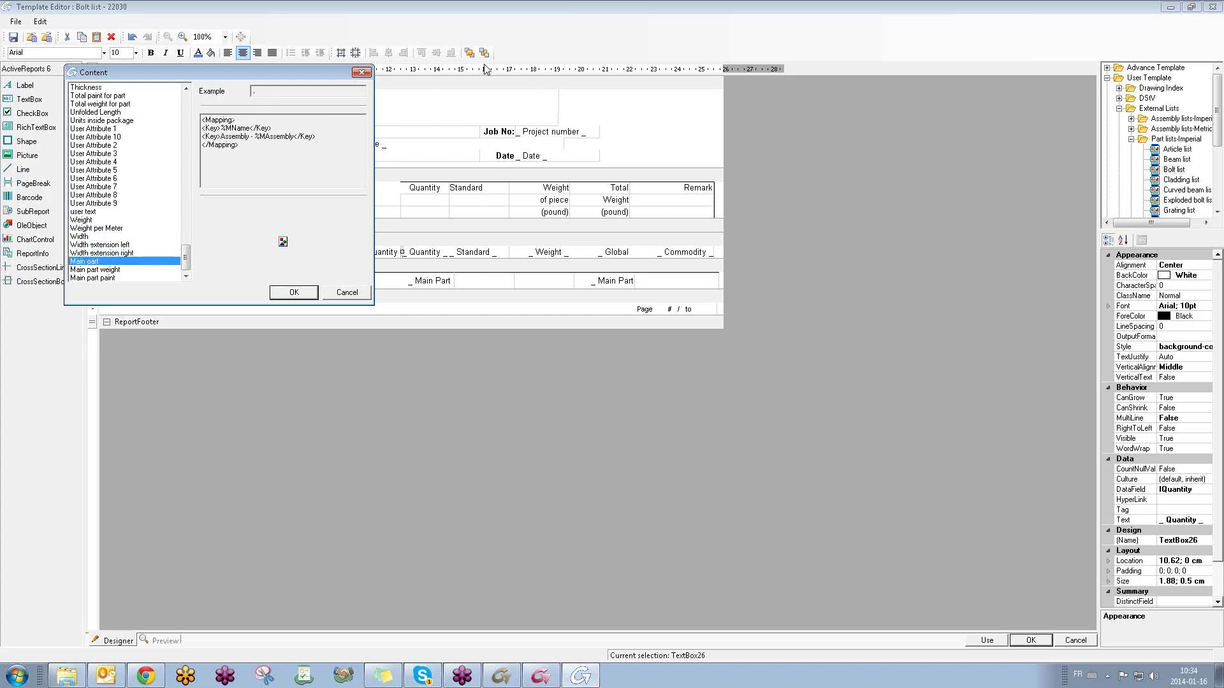
key(Down)
key(Down)
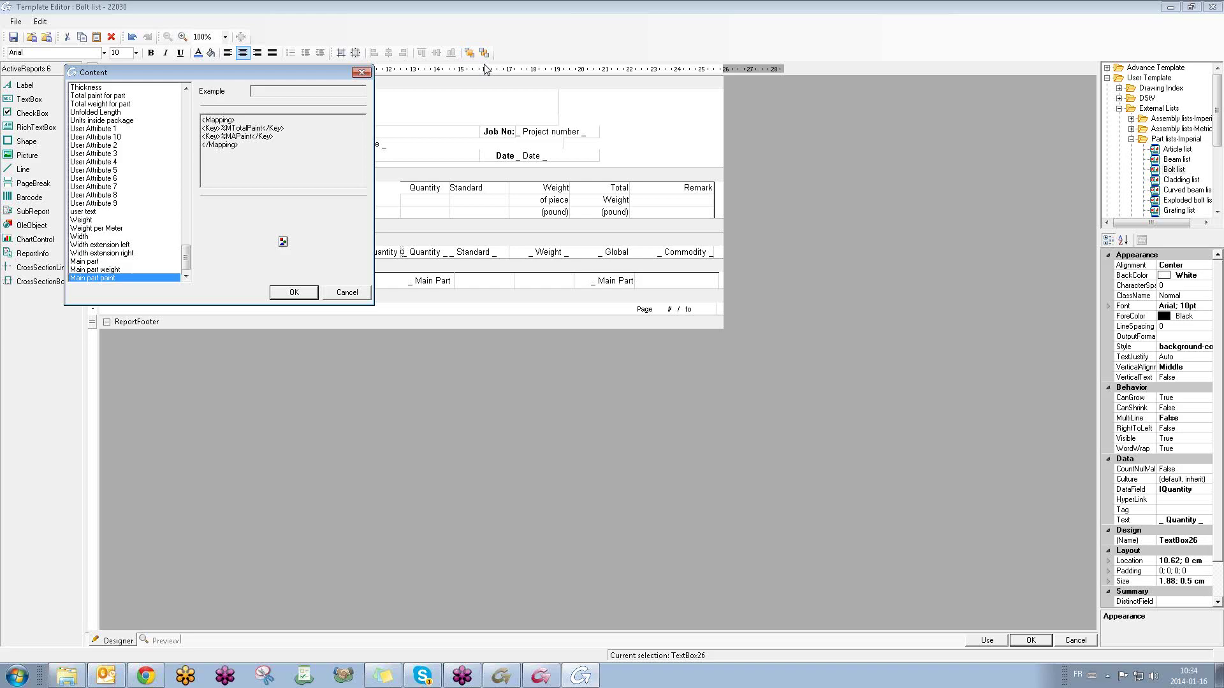
key(Up)
key(Up)
key(Up)
key(Up)
key(Up)
key(Up)
key(Up)
key(Up)
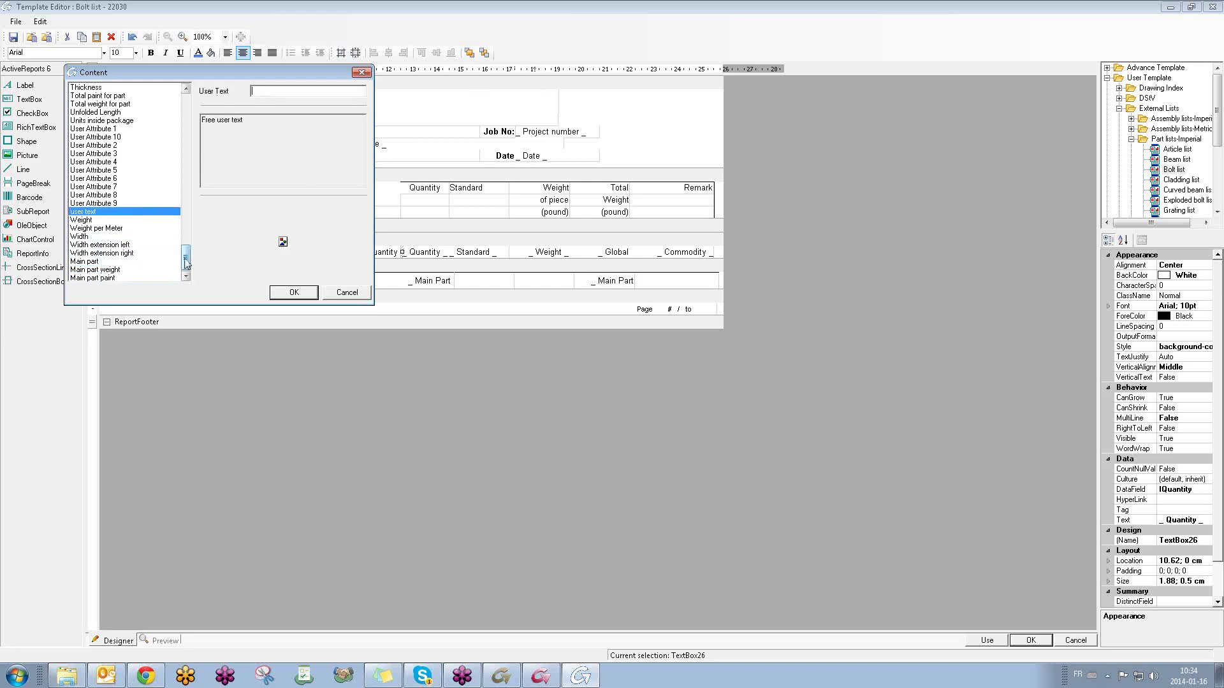
Step: Set the copied field between Coating and Quantity to Bolt assembly expression, and save the Bolt list template for use
scroll(281, 241, up, 20)
drag(197, 209, 197, 116)
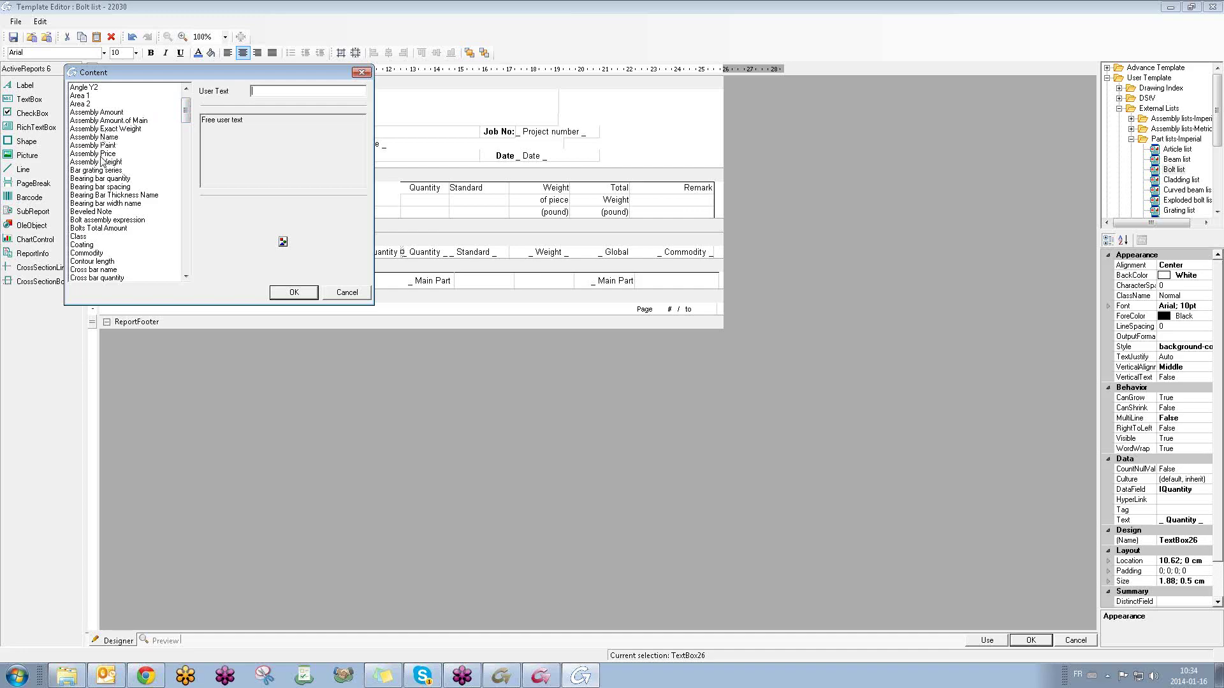
click(90, 220)
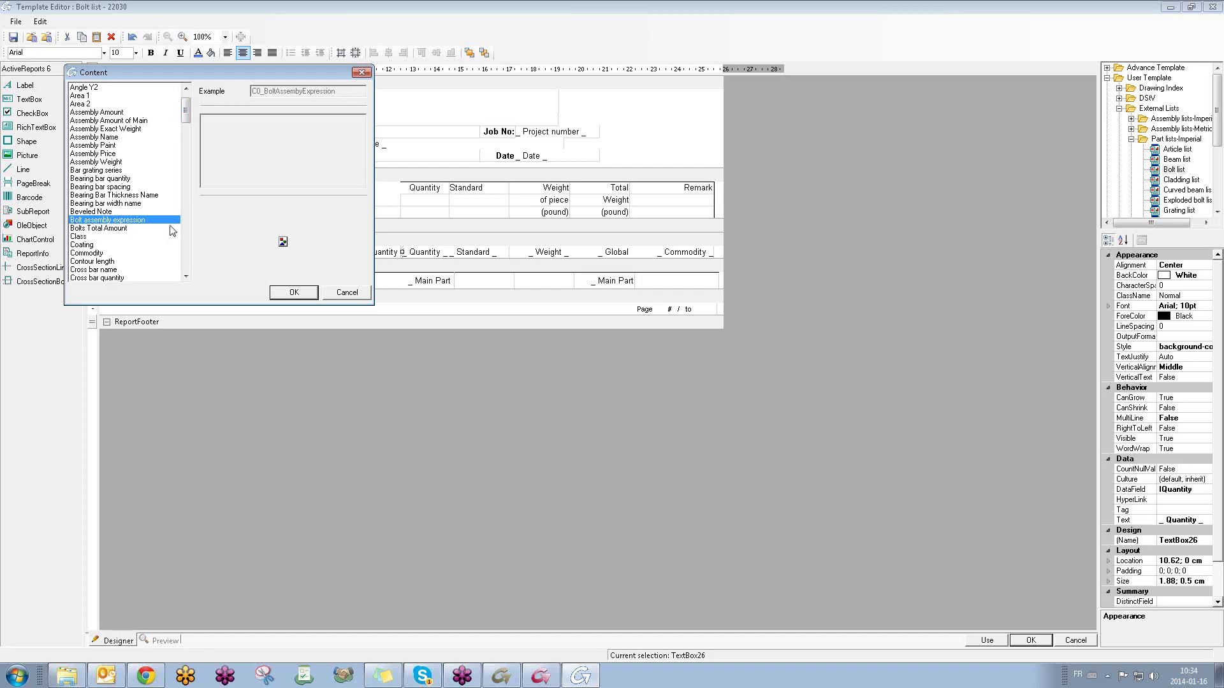
click(285, 296)
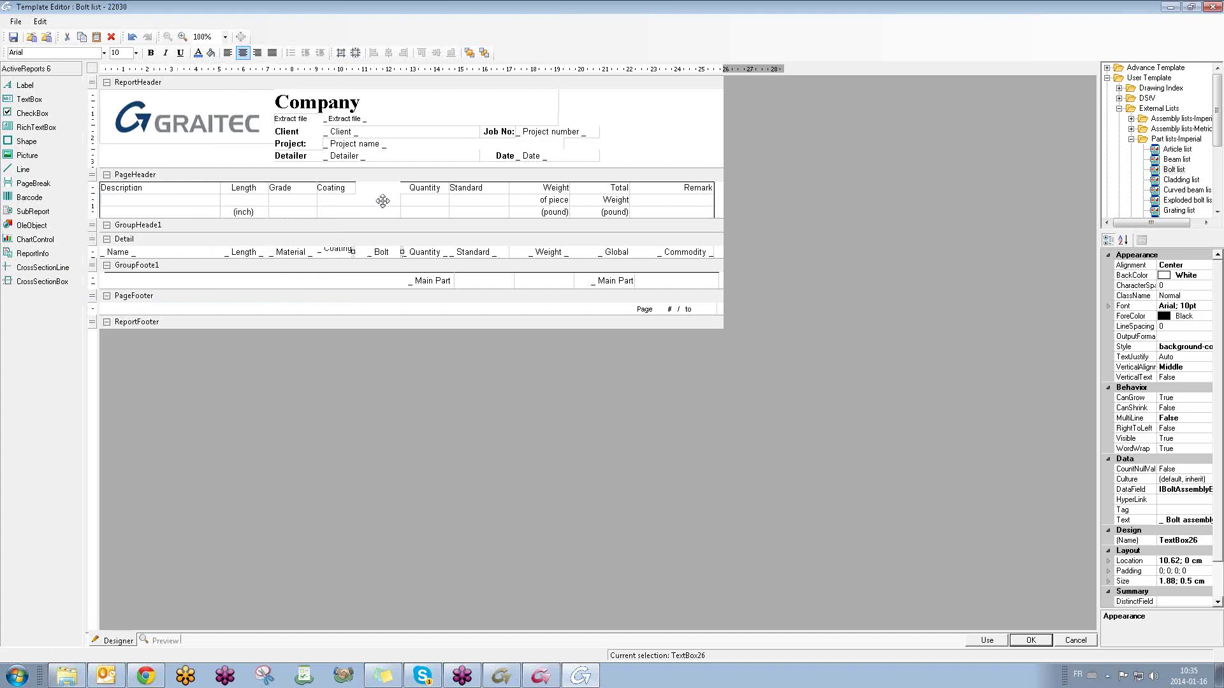
click(989, 642)
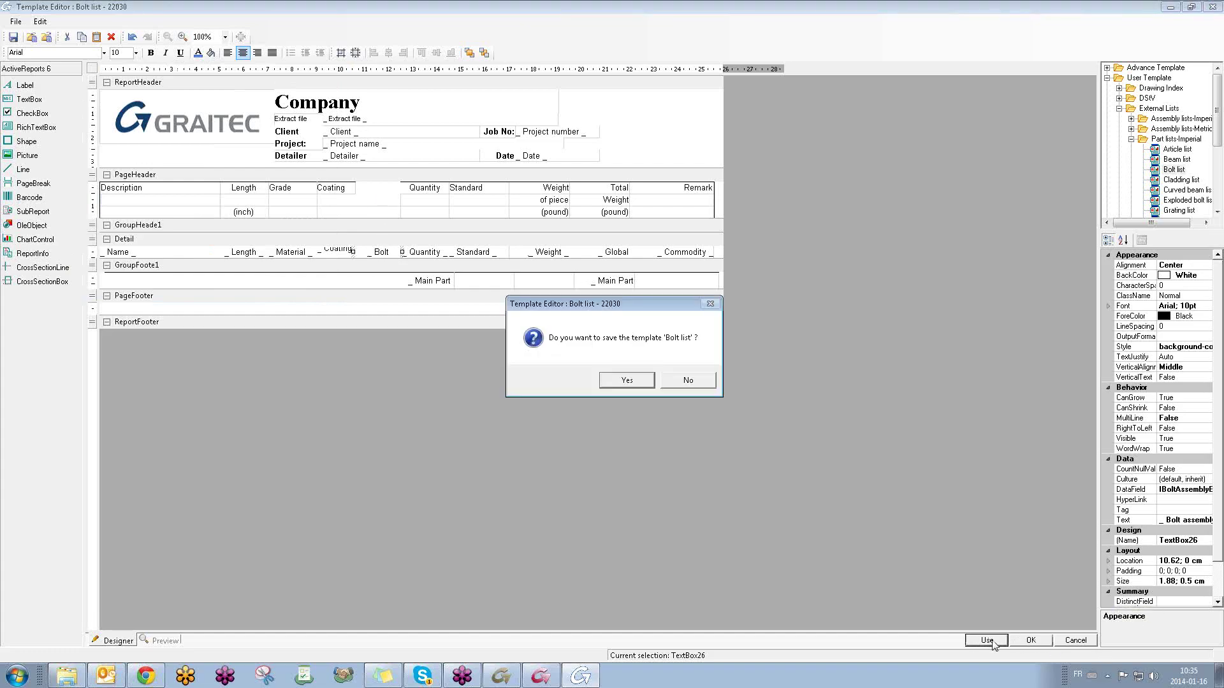
click(633, 382)
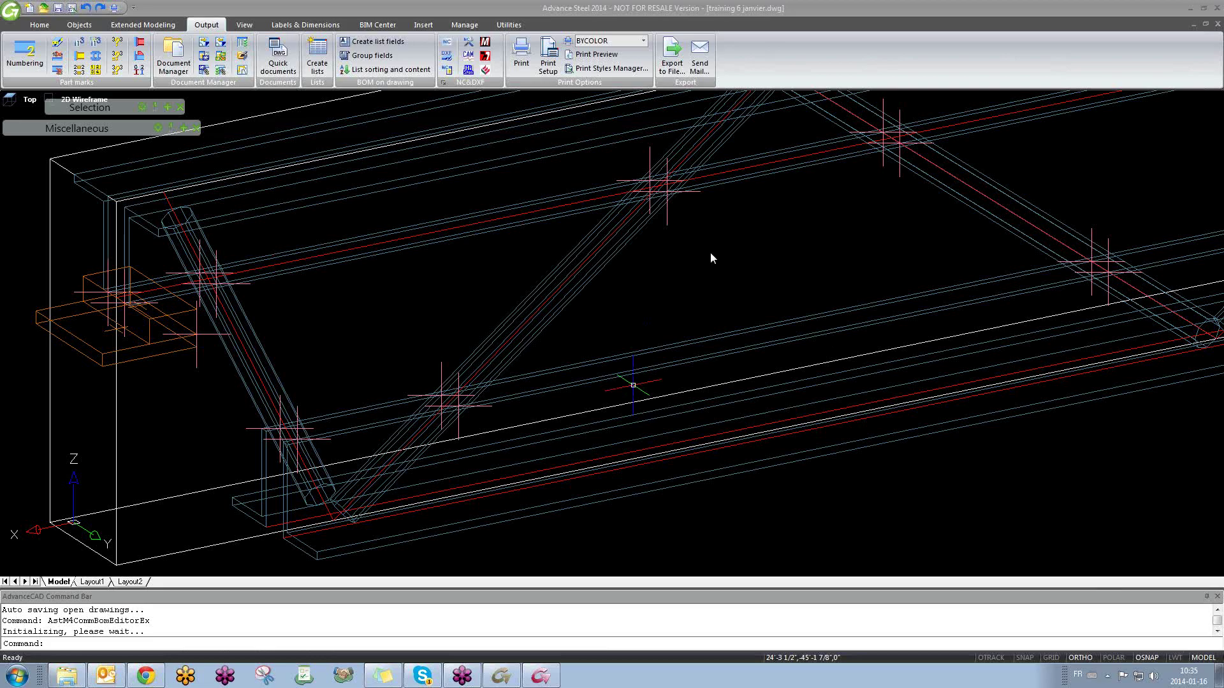
click(740, 299)
click(702, 287)
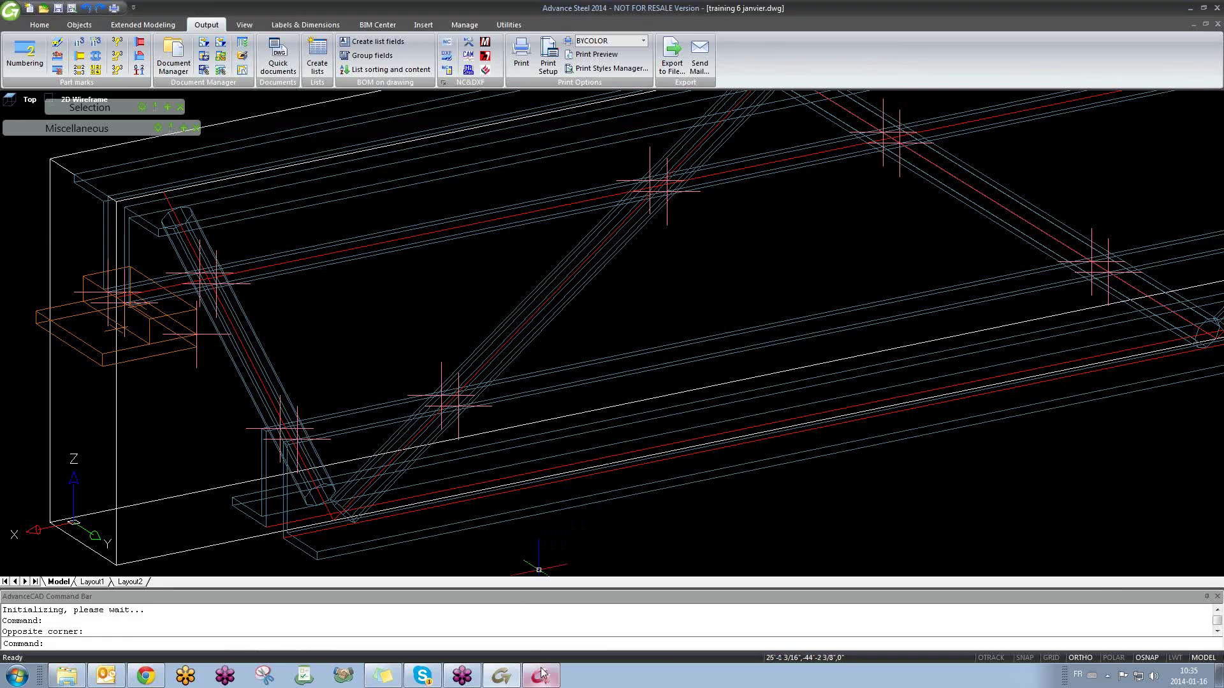
click(409, 317)
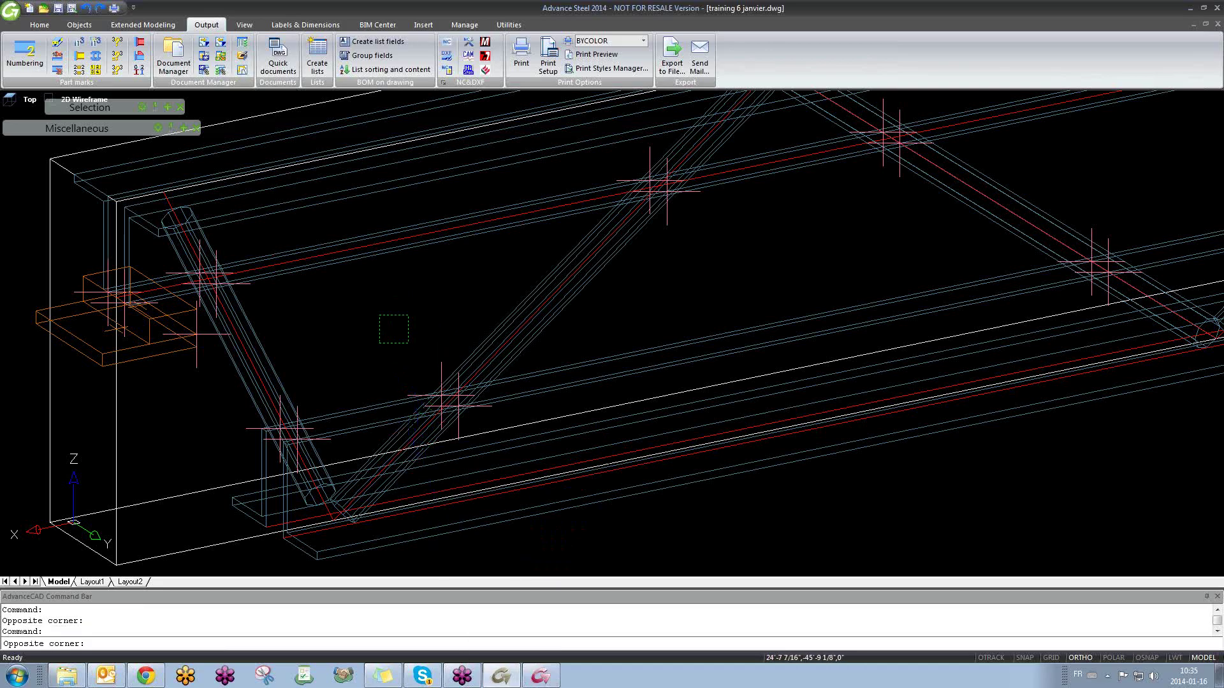
click(375, 345)
Step: Create a new list extract of the complete model and generate the bolt list from it with the saved Bolt list template
click(319, 72)
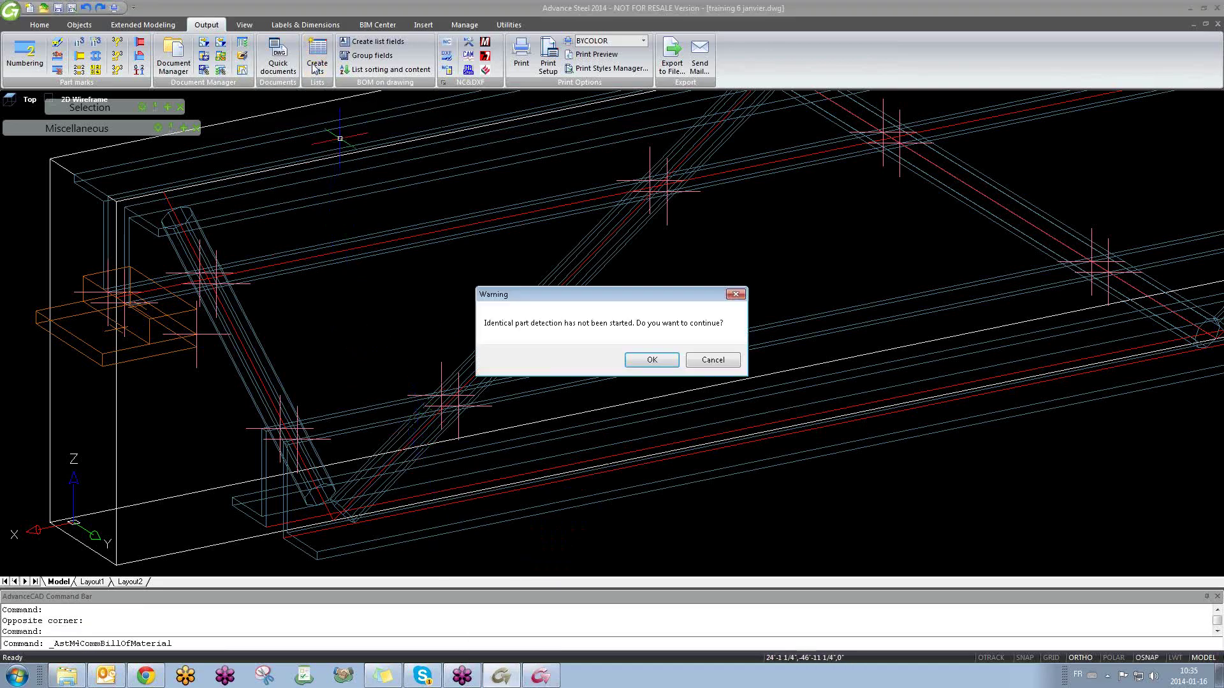
click(642, 368)
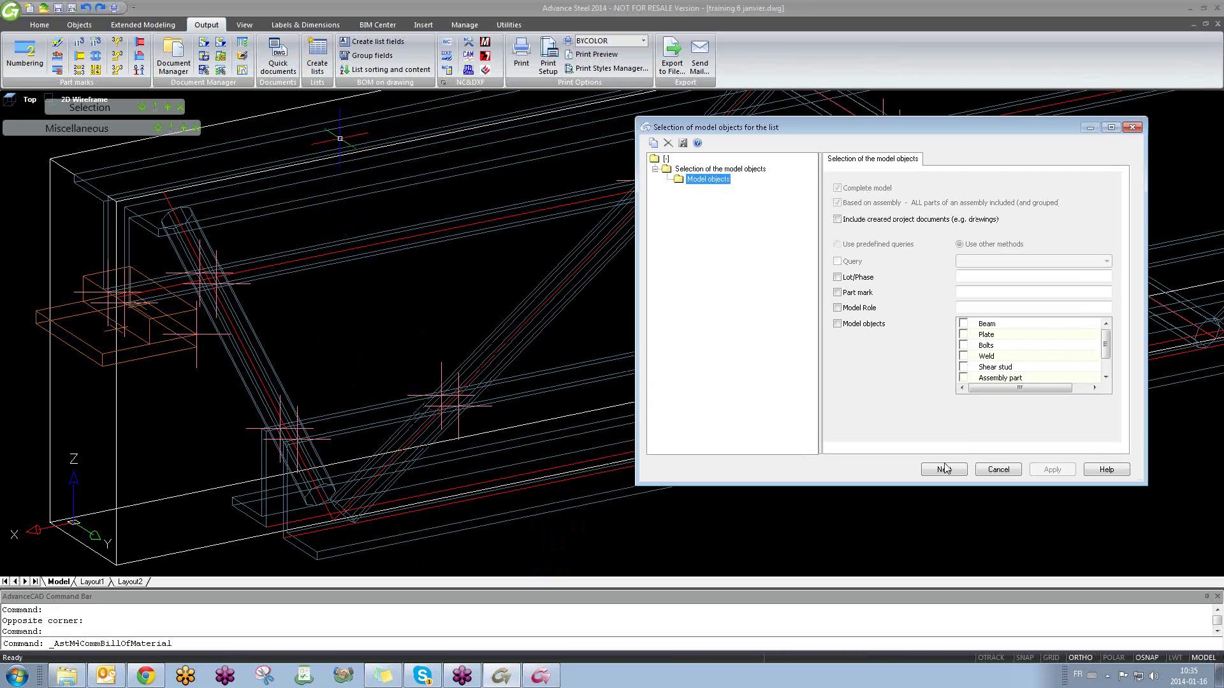
click(935, 473)
click(607, 346)
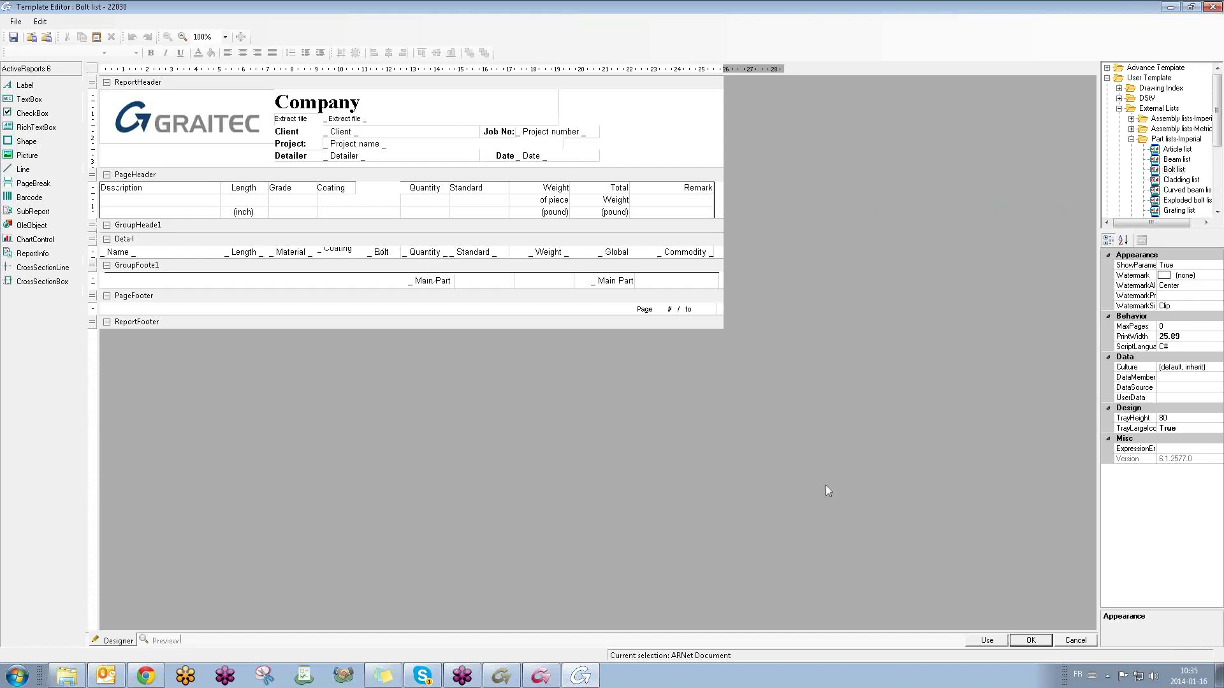
click(985, 641)
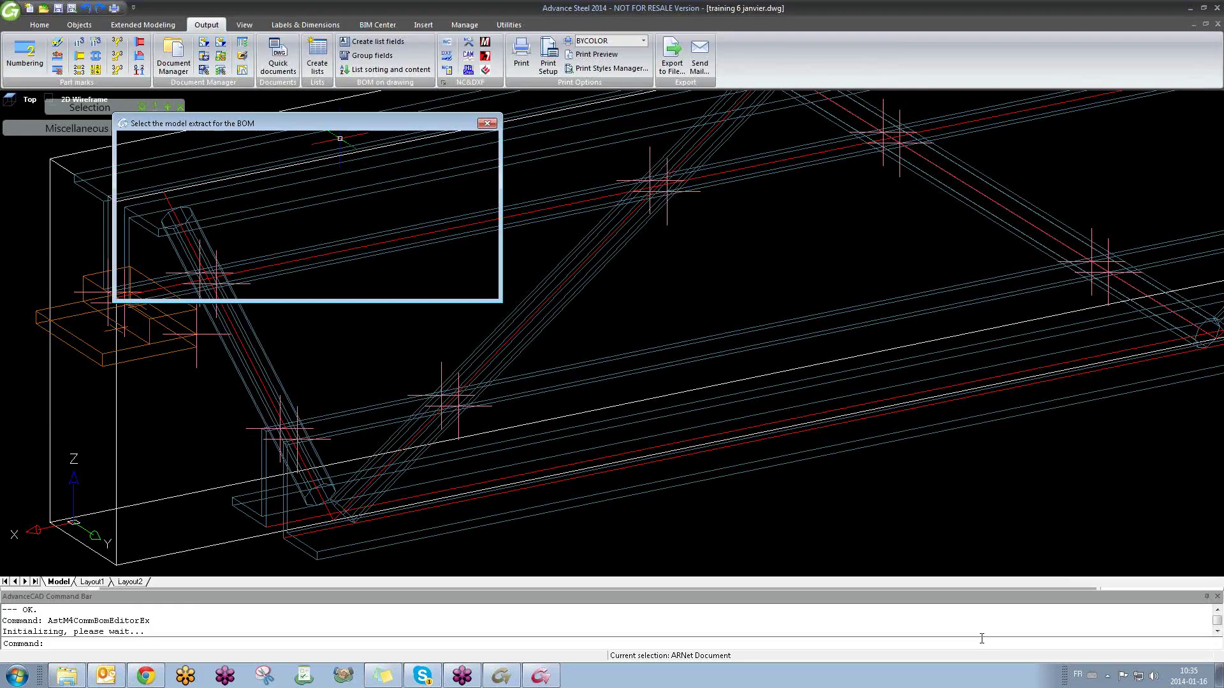
click(416, 281)
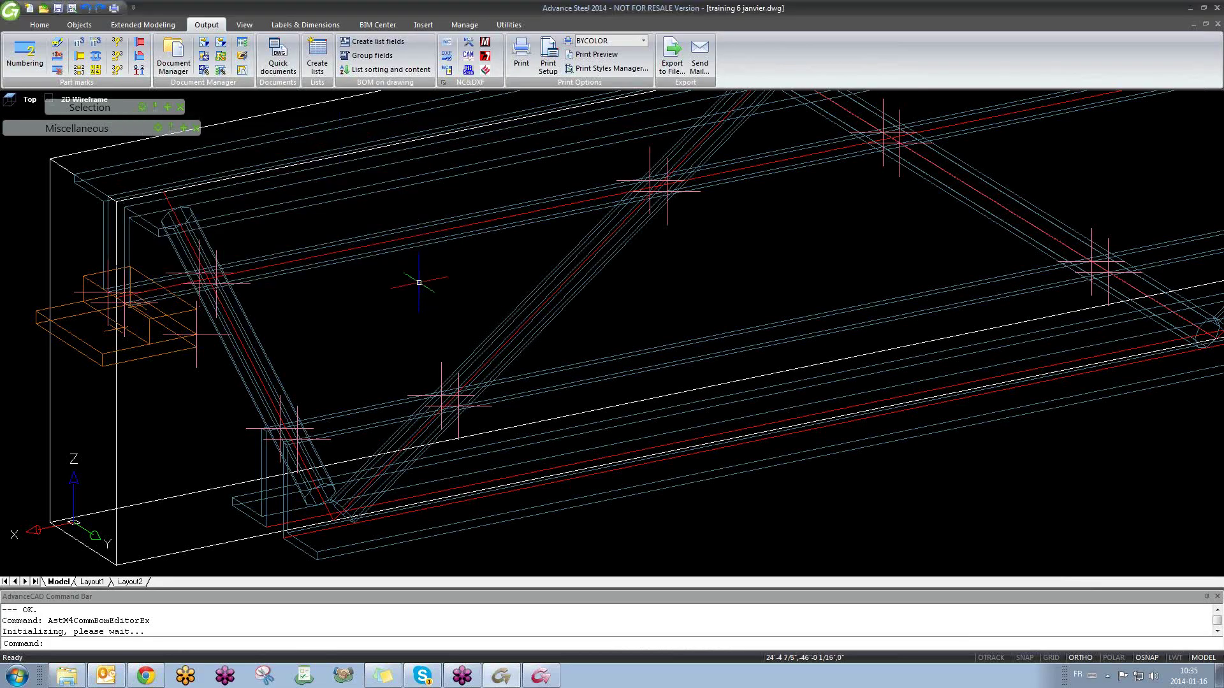
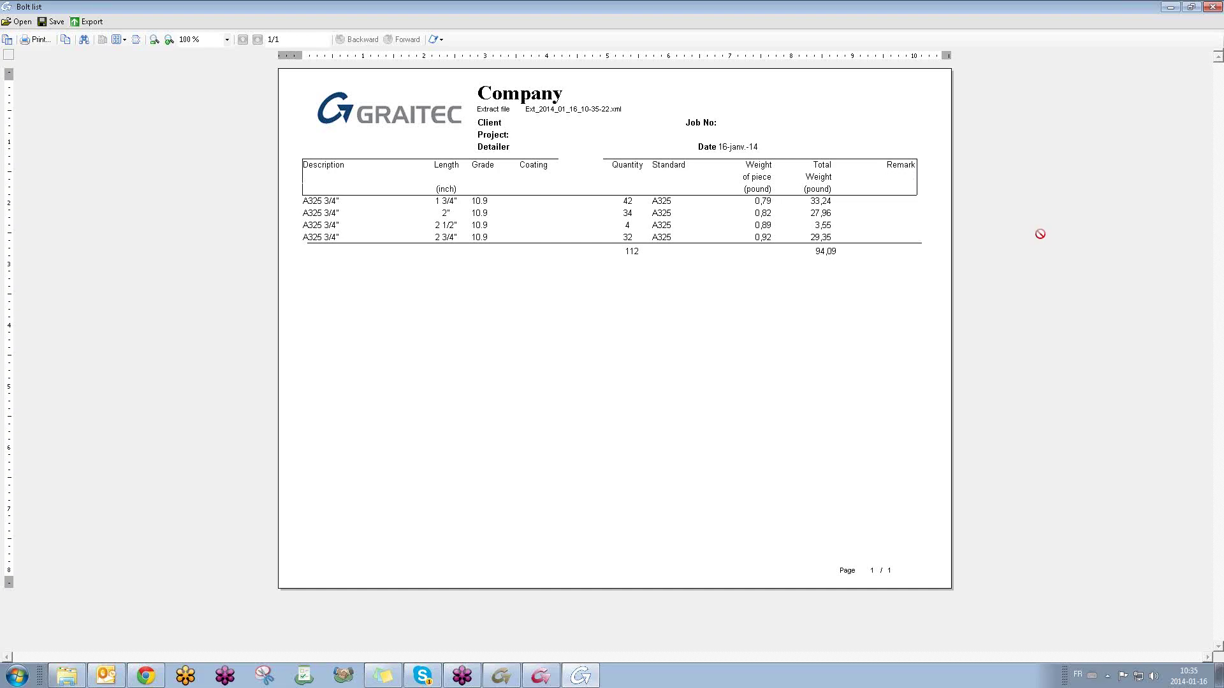
Step: Open the template editor for the Bolt list template and close the generated bolt list report
click(1171, 6)
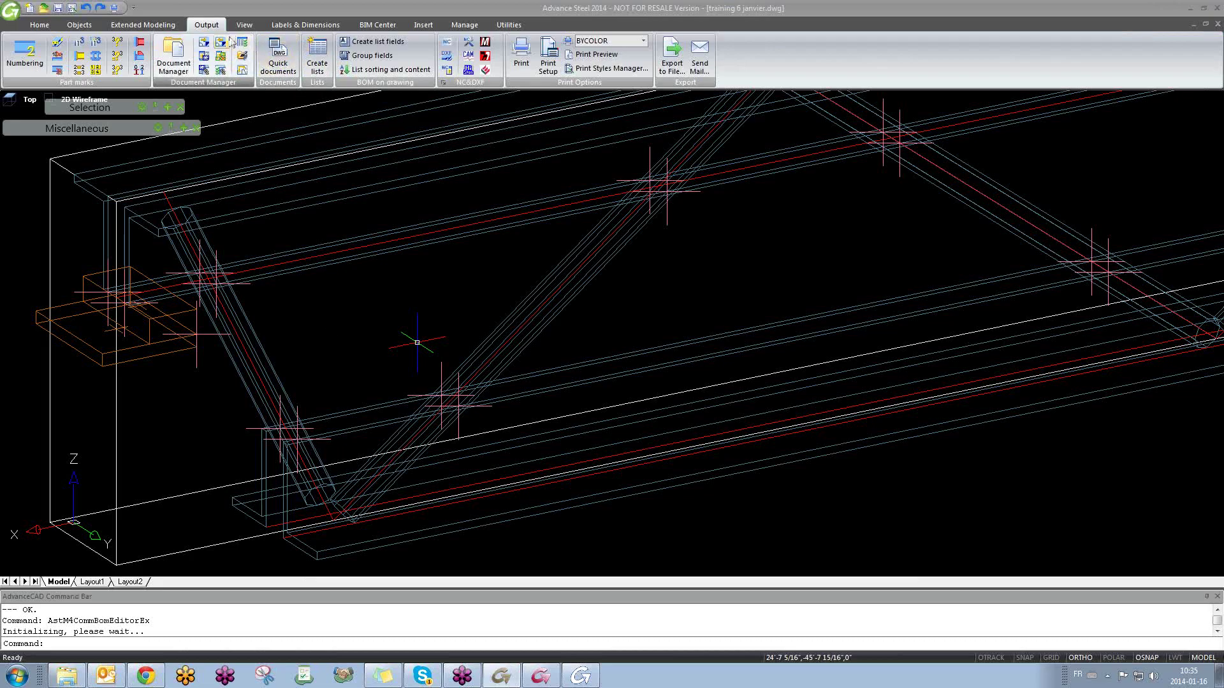
click(247, 46)
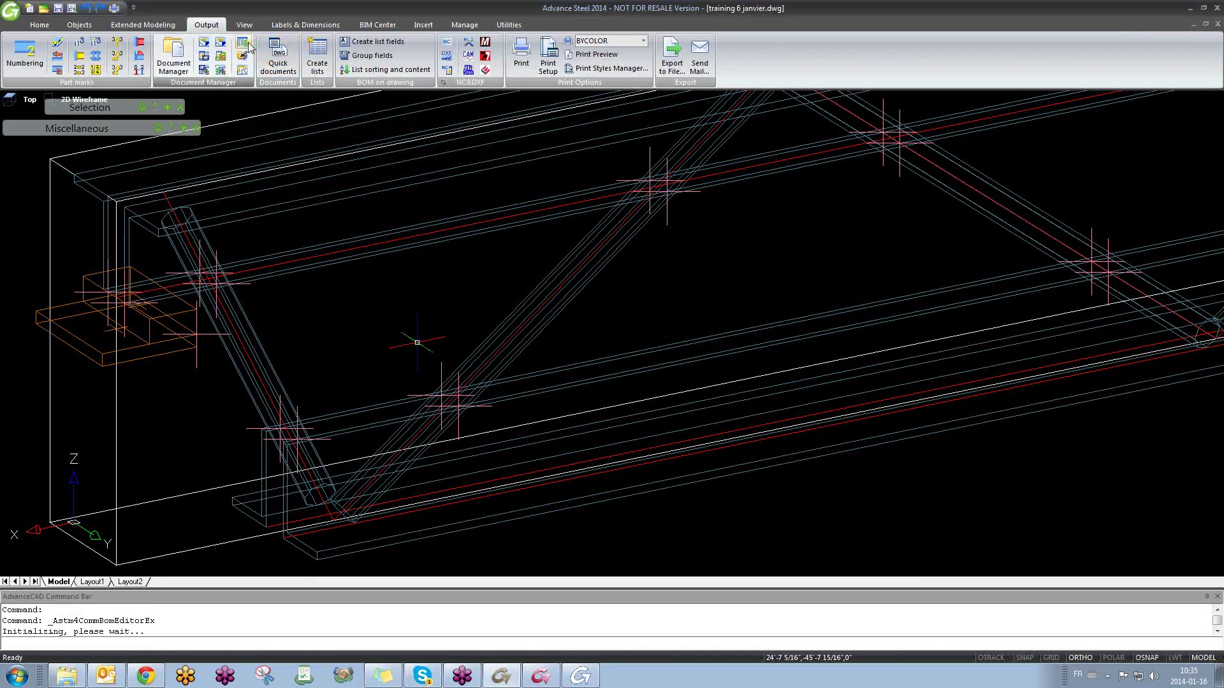
click(582, 677)
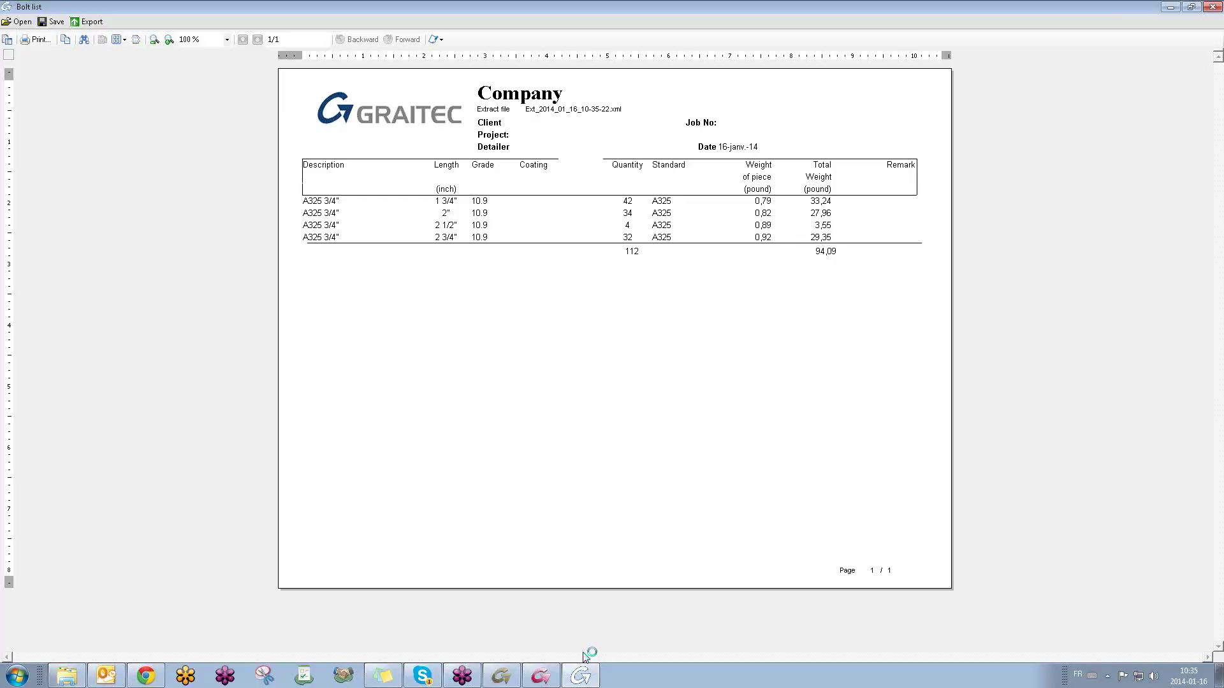
click(1212, 7)
click(647, 381)
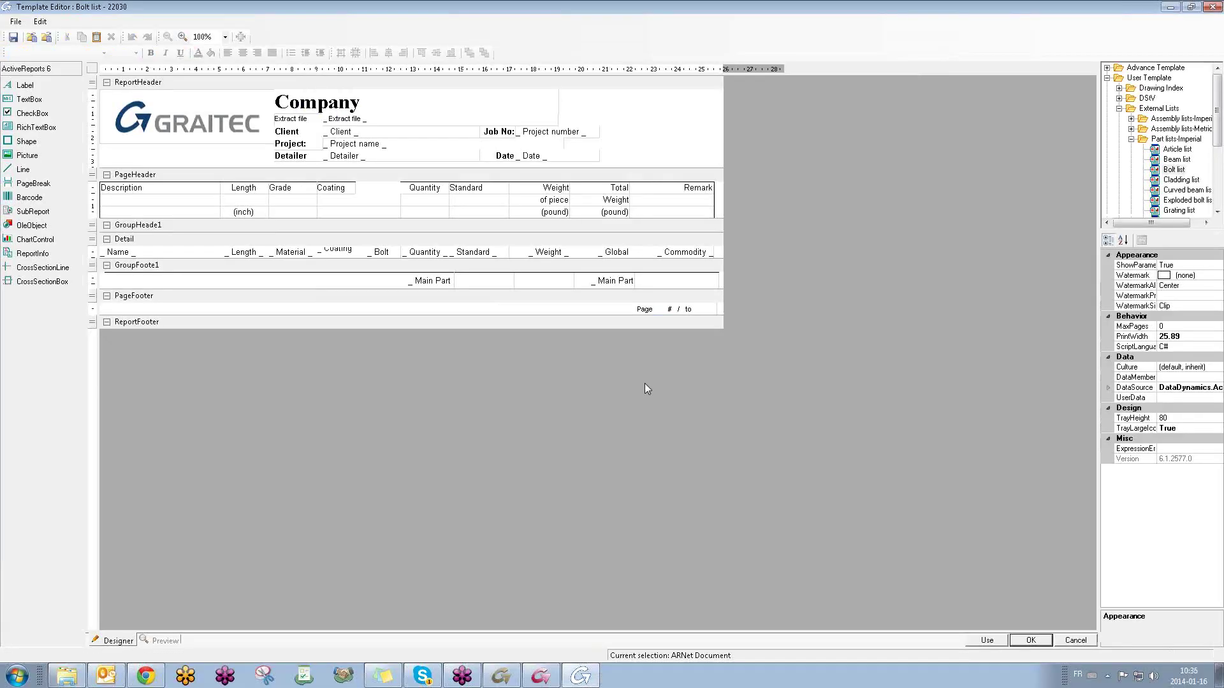
Step: Check the content assigned to the data field under the Remark column of the Bolt list template
click(690, 252)
right_click(681, 255)
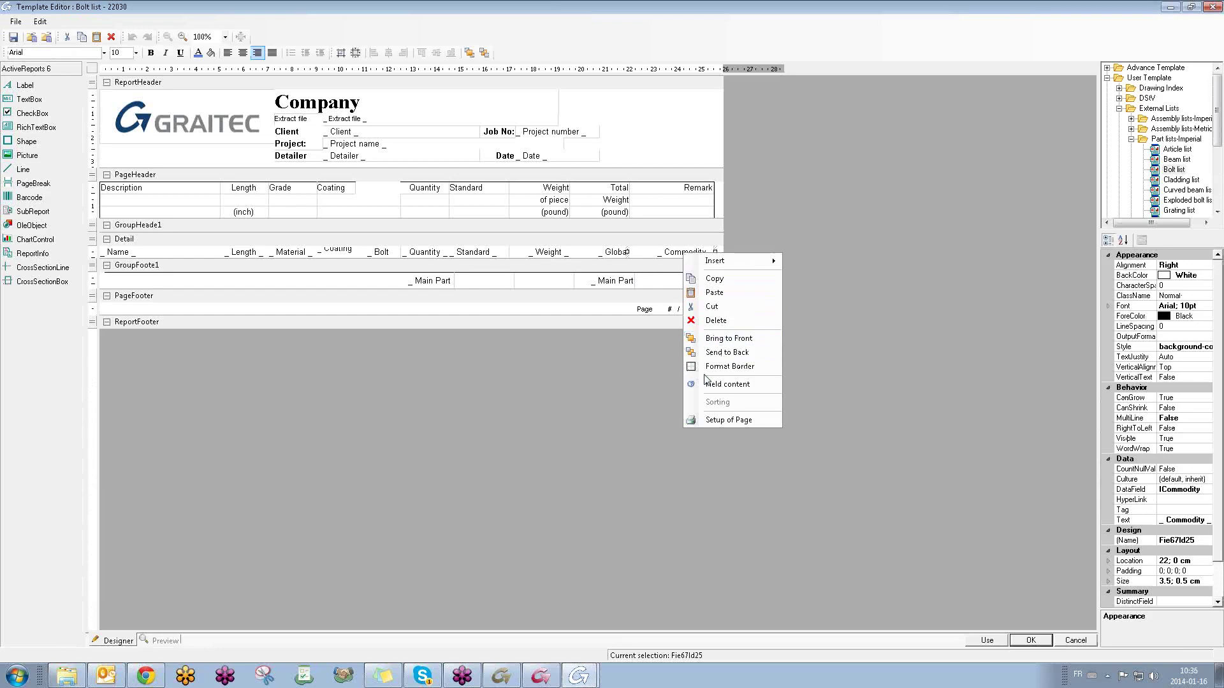
click(725, 383)
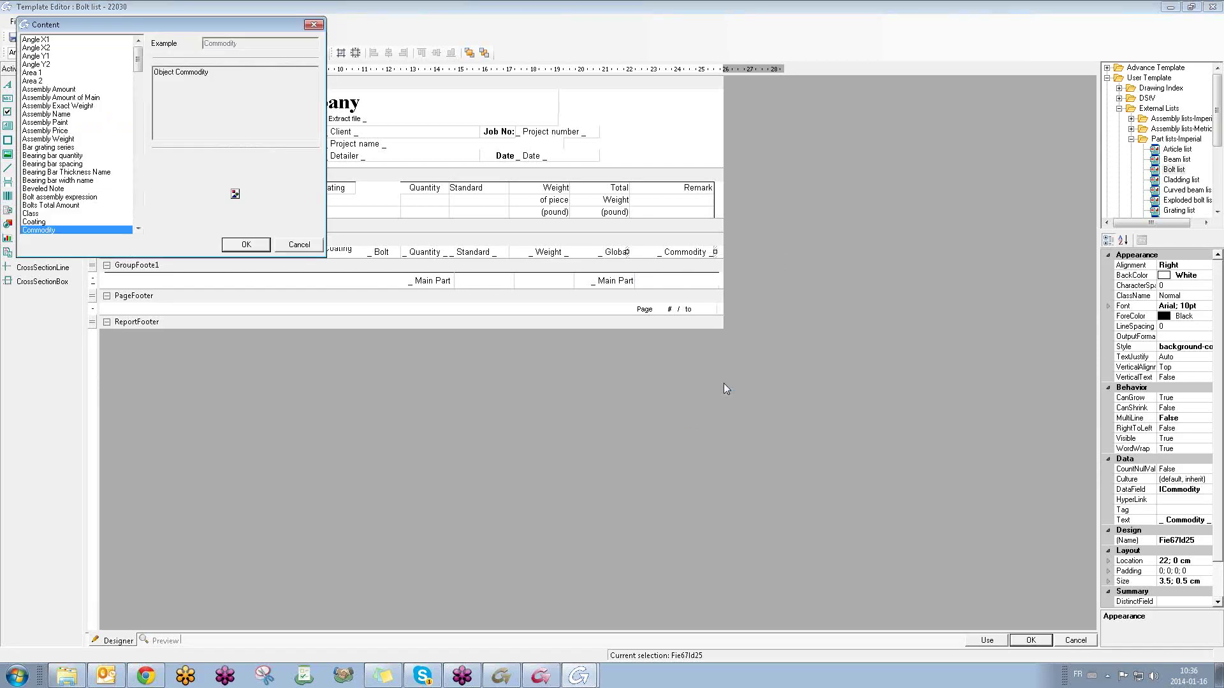
click(314, 25)
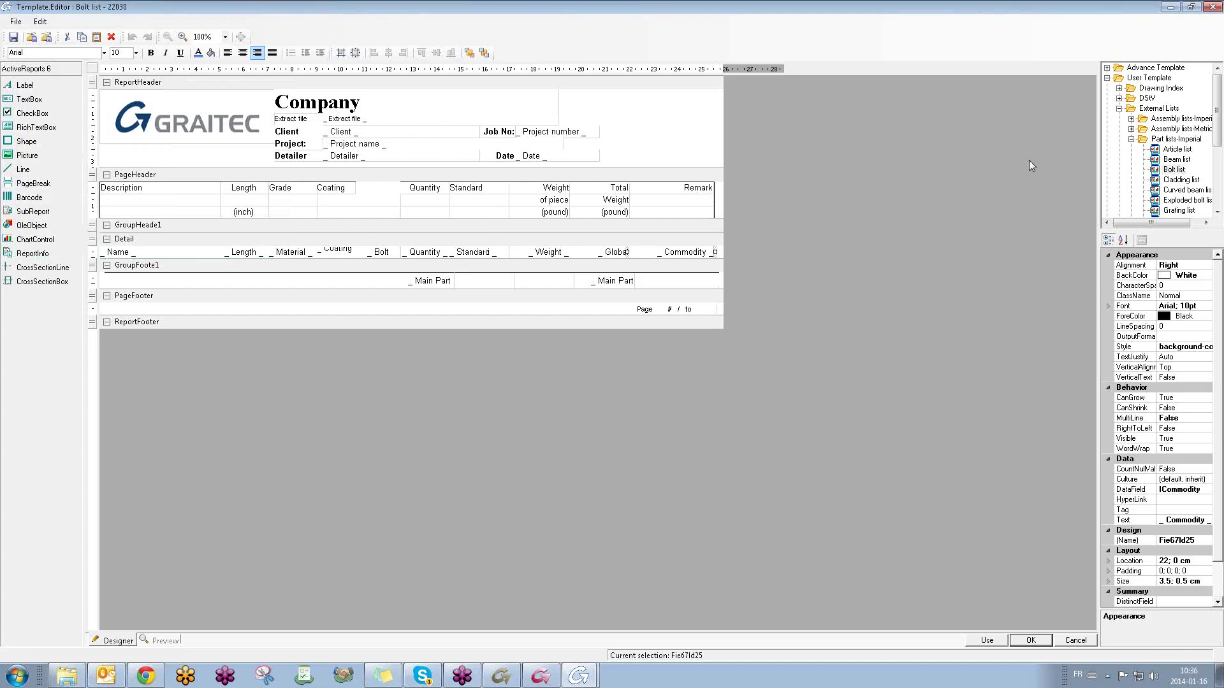
Step: Enlarge the template tree, view the Shop bolt list template under Part lists-Imperial, and close the template editor
drag(1096, 145, 951, 142)
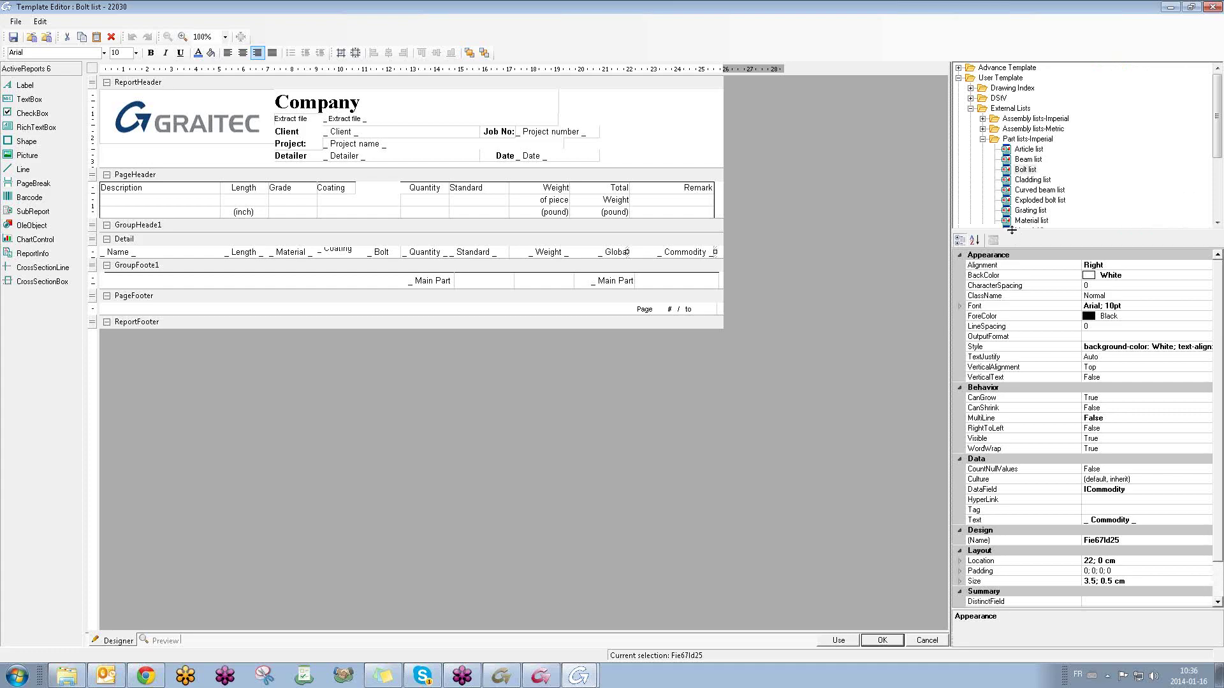
drag(1012, 229, 1018, 378)
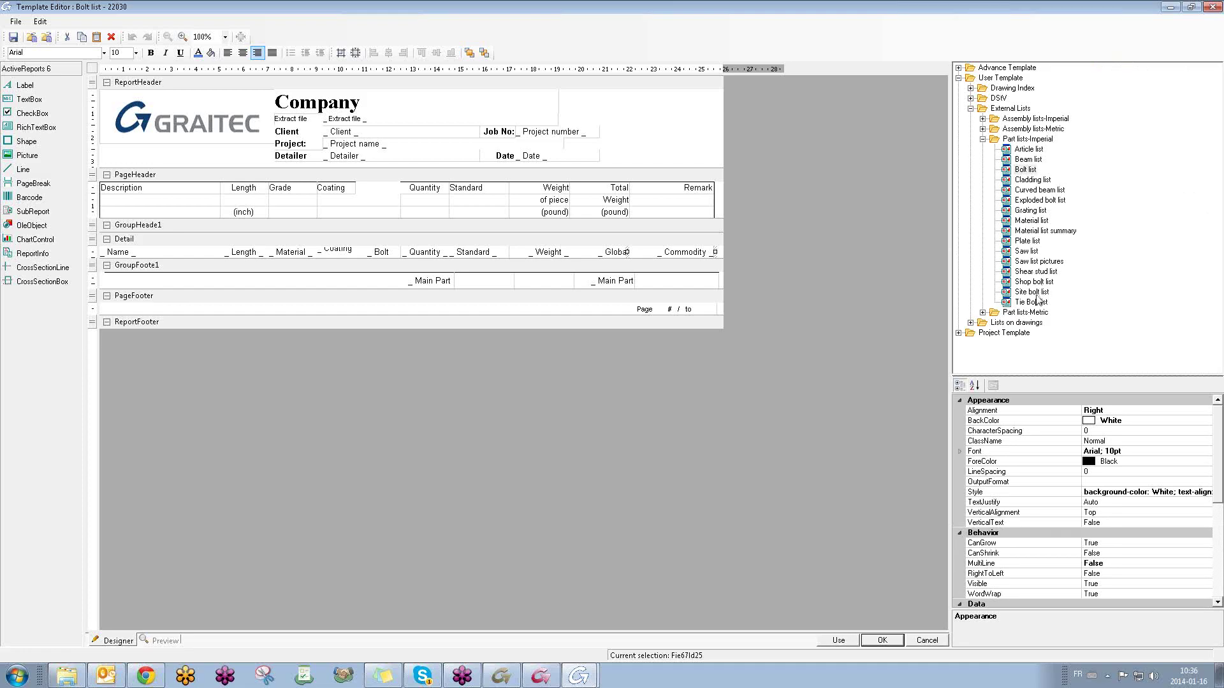
click(1034, 283)
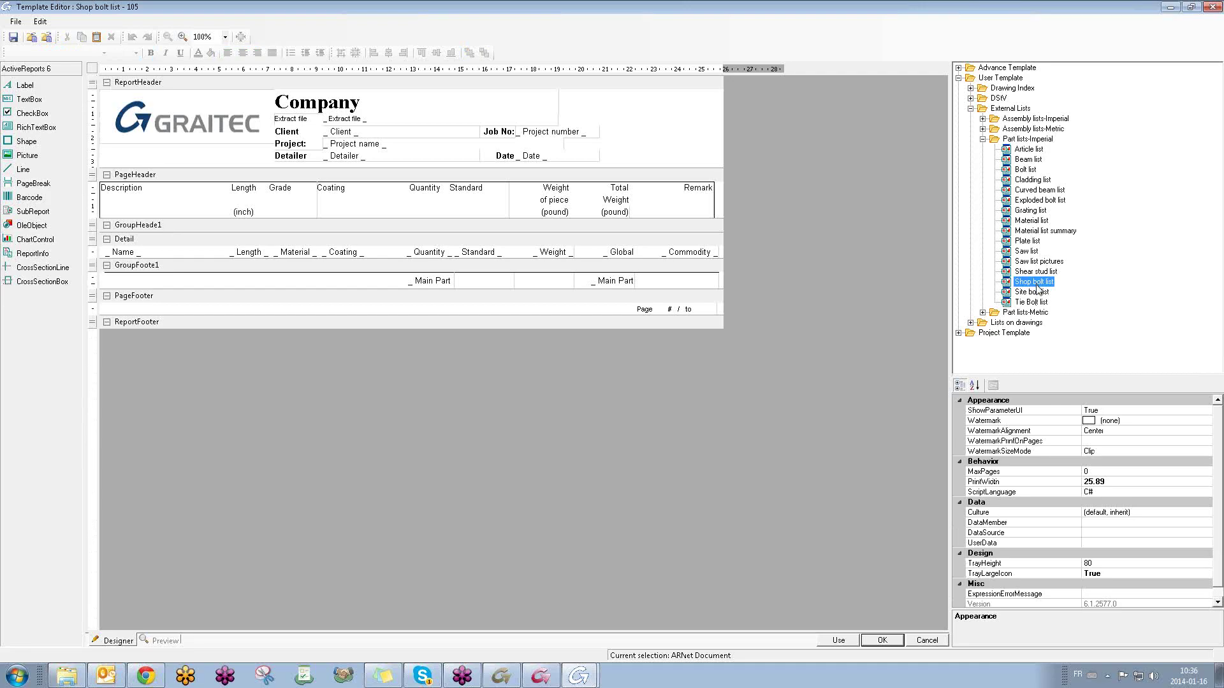
click(1037, 291)
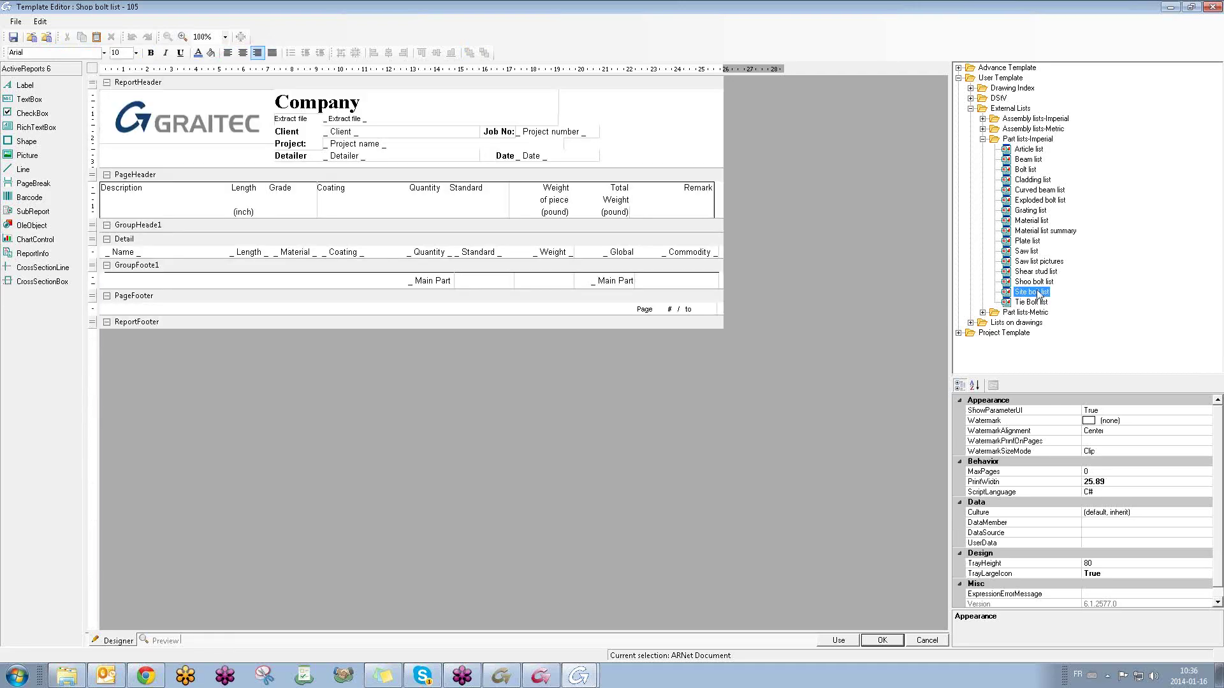
click(1036, 282)
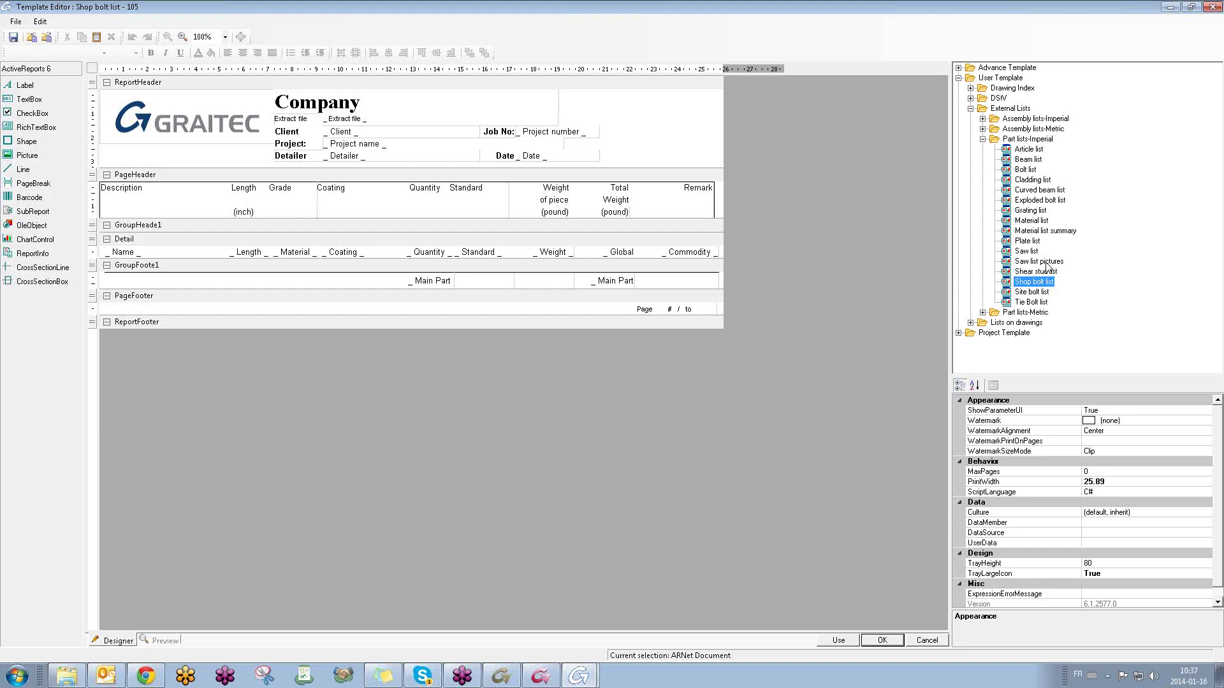
click(1175, 7)
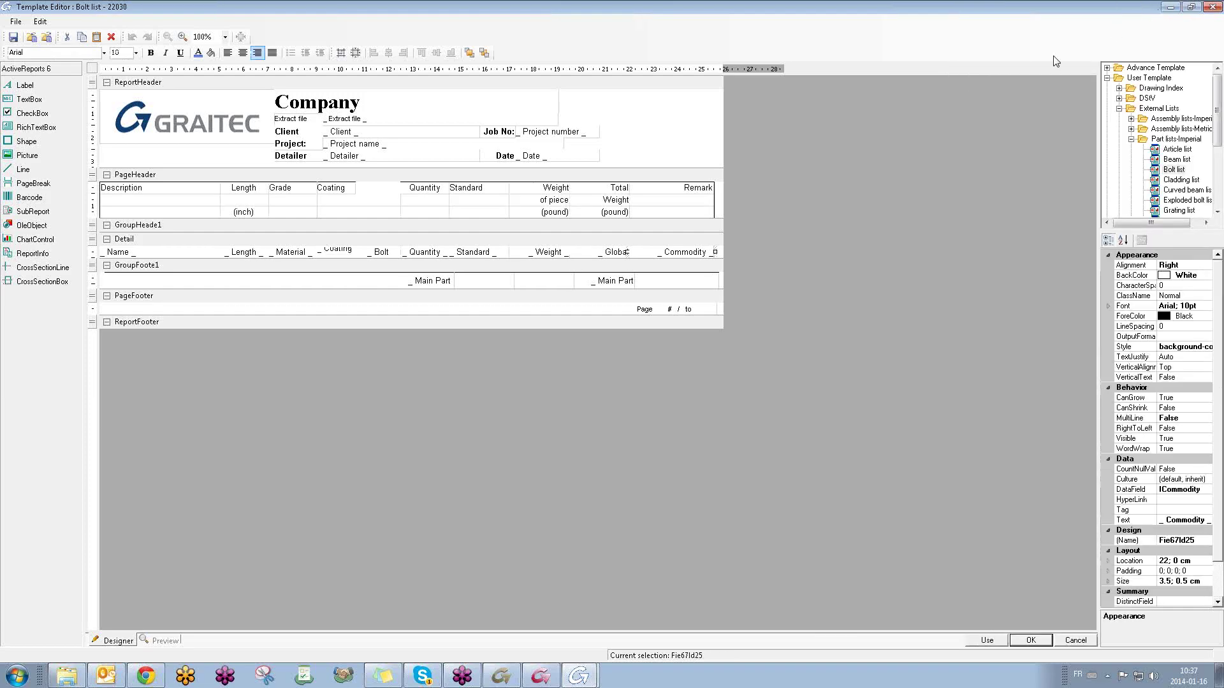
click(1218, 9)
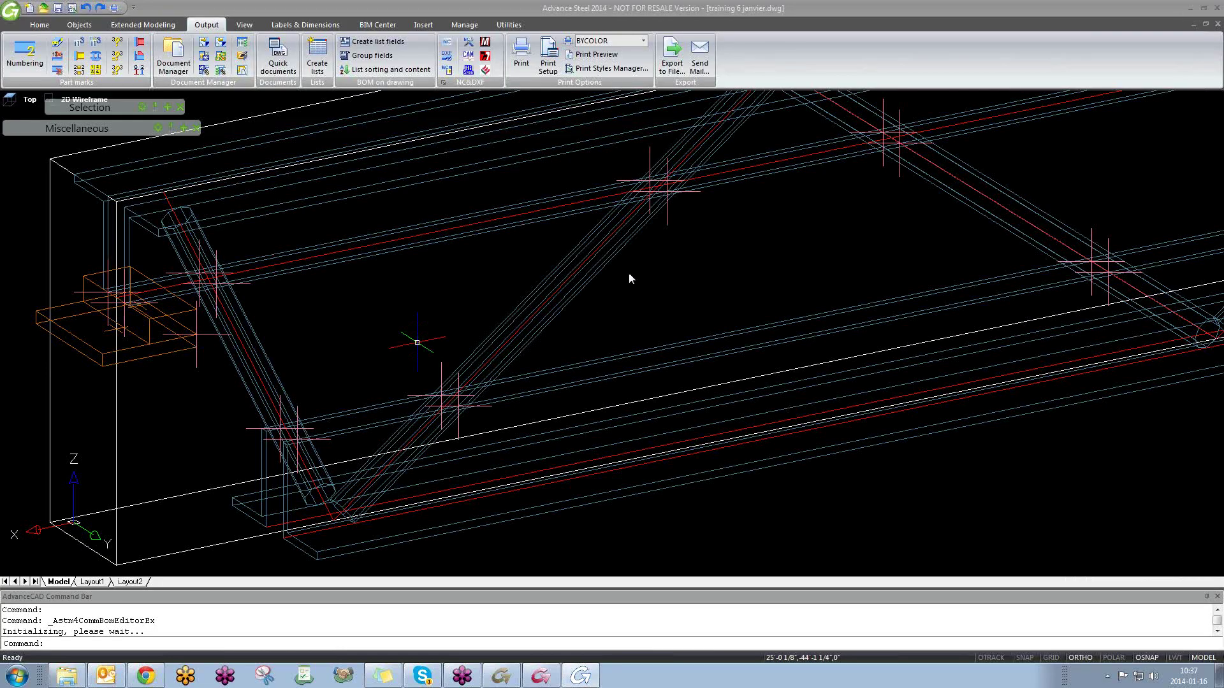
double_click(662, 299)
click(180, 130)
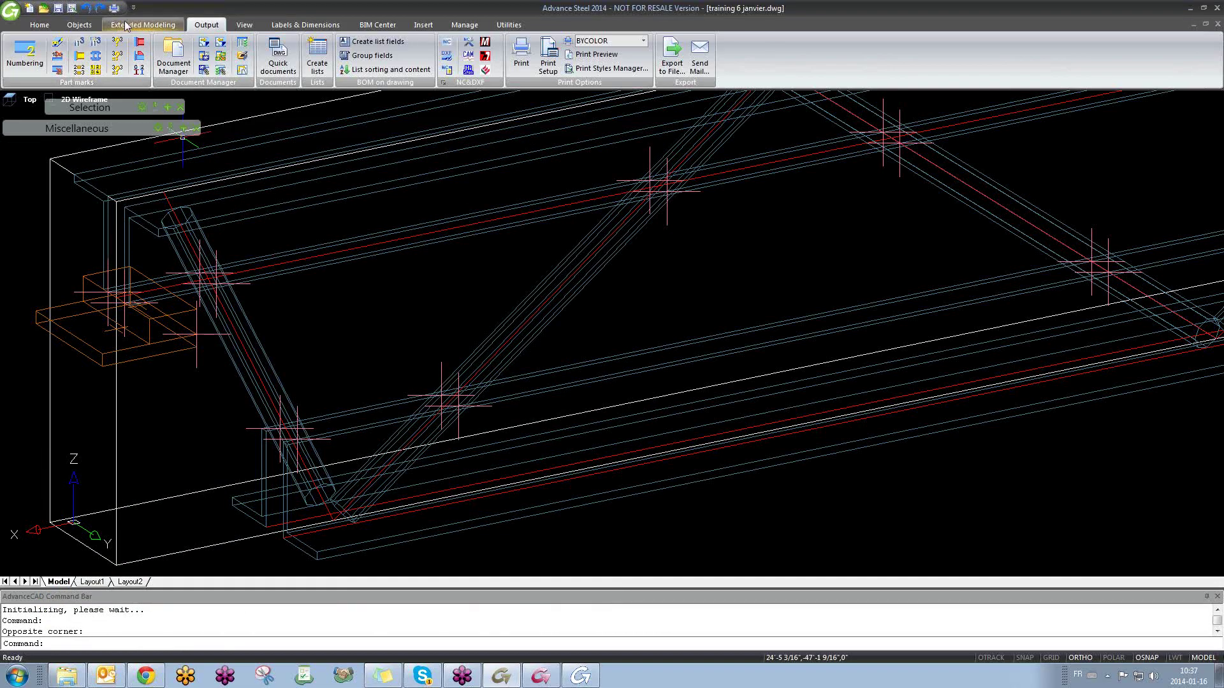
click(128, 26)
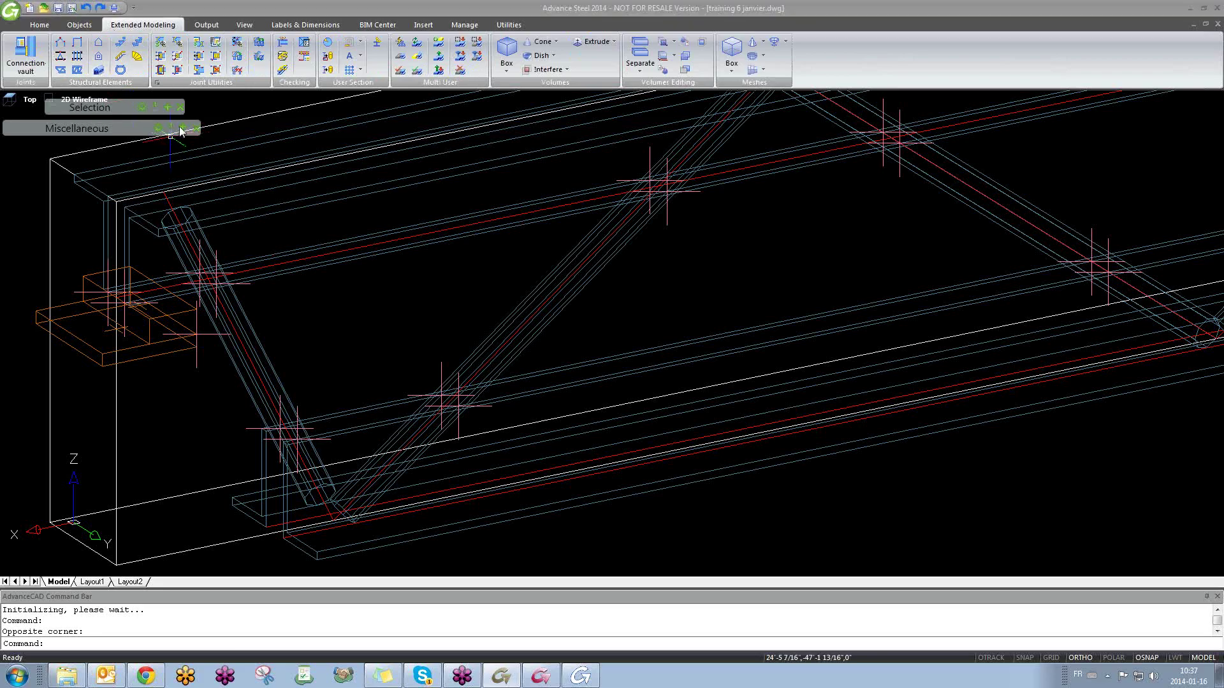
mouse_move(182, 132)
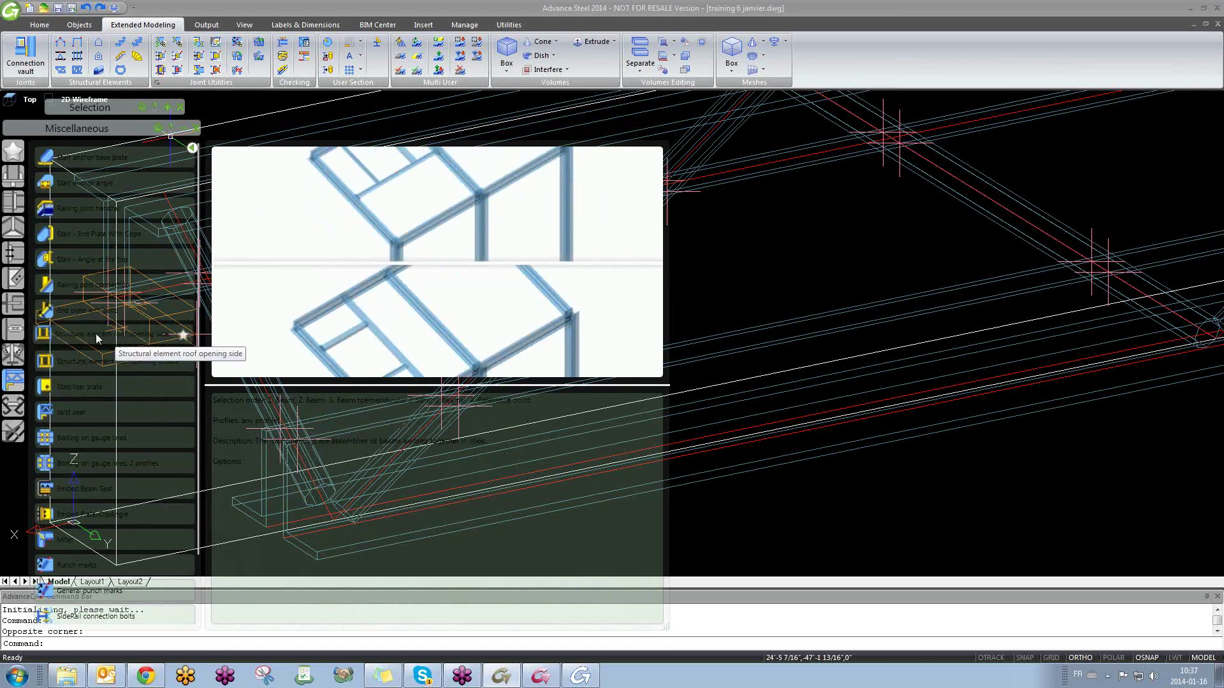
click(136, 345)
key(Escape)
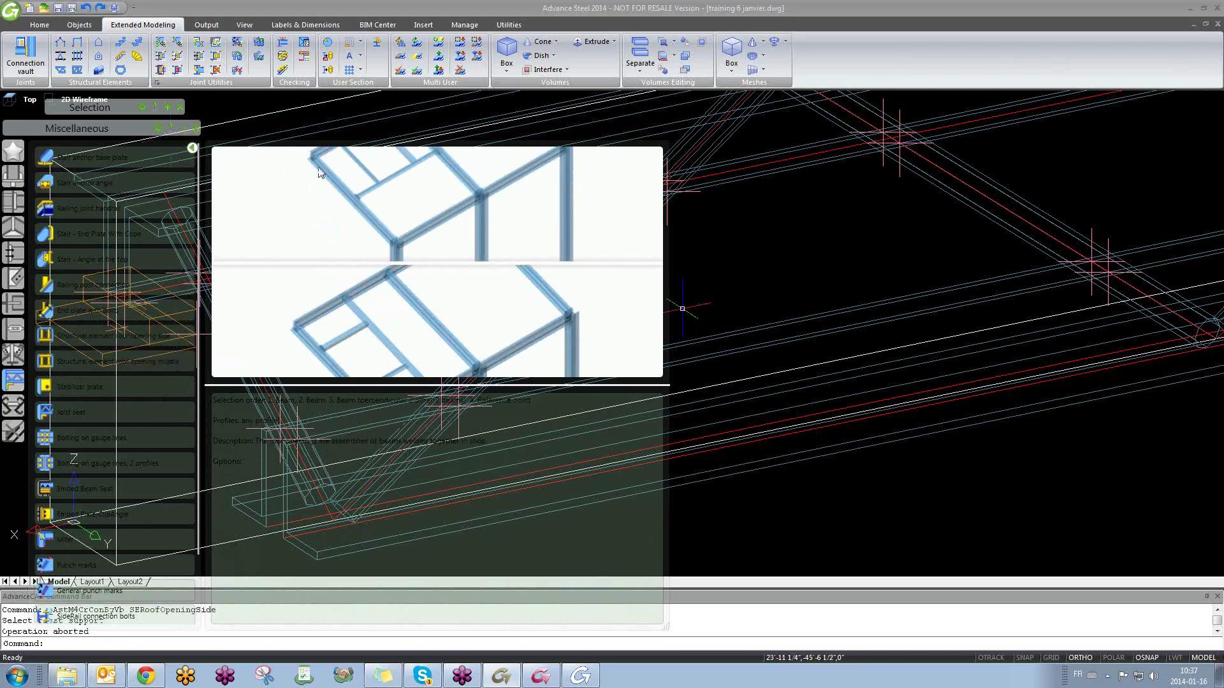
Step: Delete the standalone truss beside the building frame
click(183, 130)
scroll(568, 322, down, 11)
middle_drag(717, 428, 495, 356)
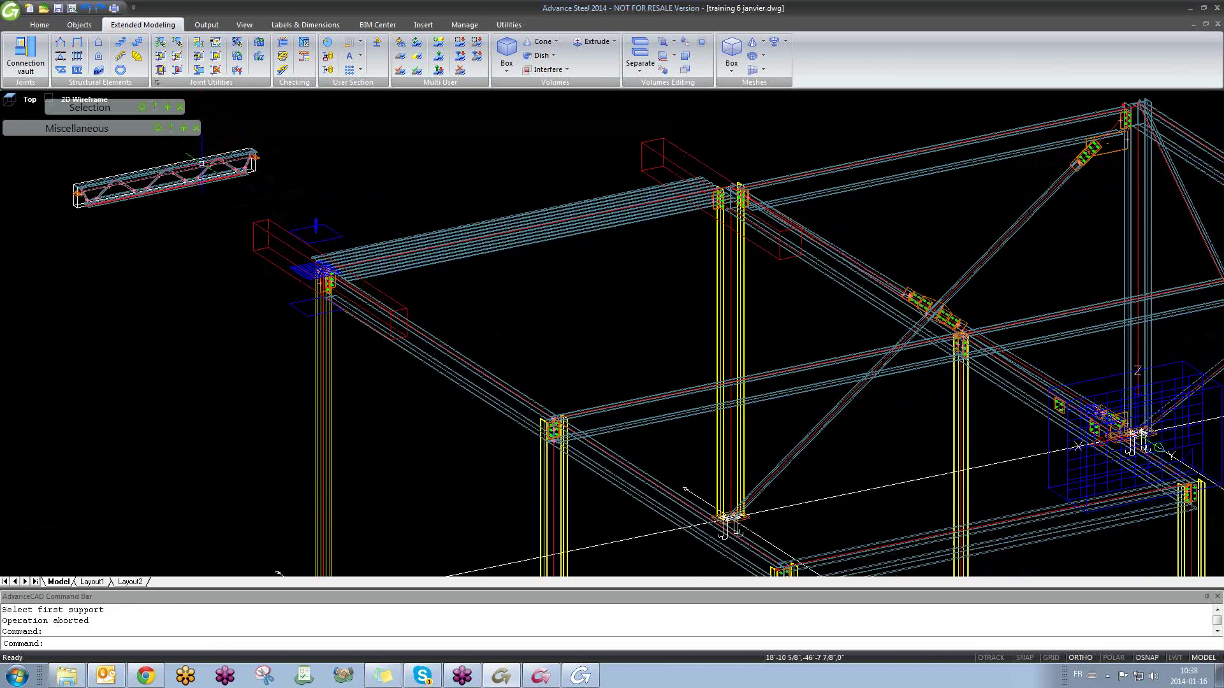
scroll(201, 163, up, 6)
key(Escape)
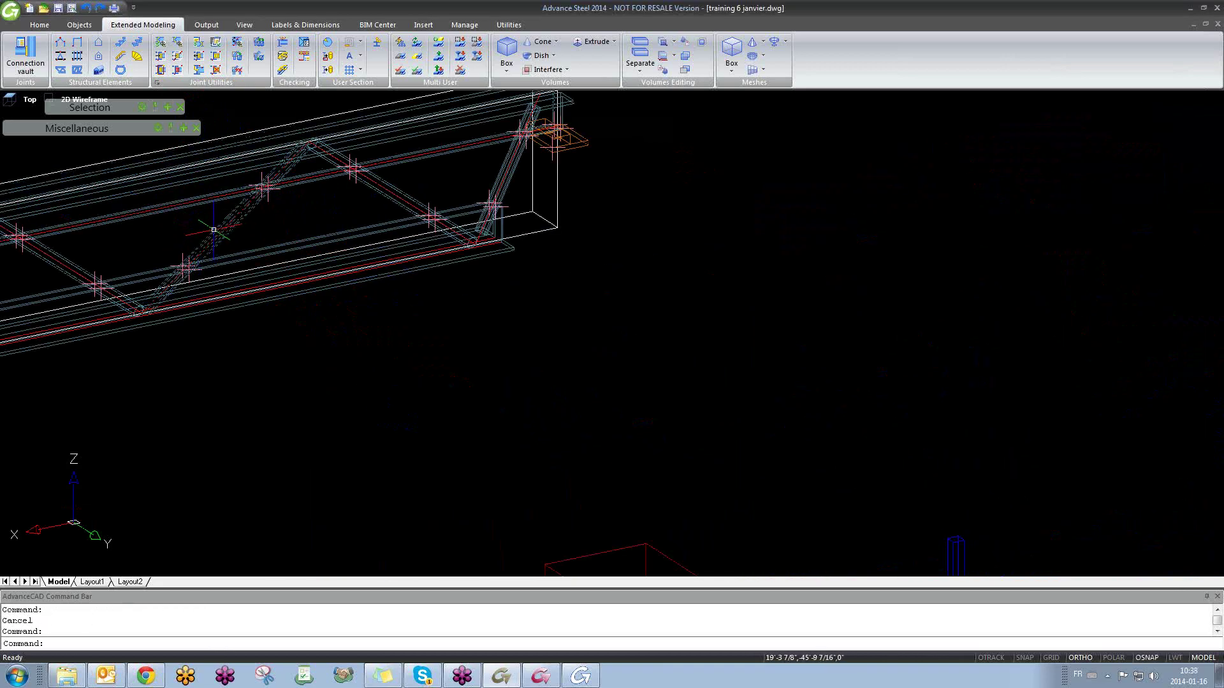
click(214, 230)
key(Delete)
Step: Try to create a middle roof opening structural element, selecting two parallel roof beams as supports
click(182, 130)
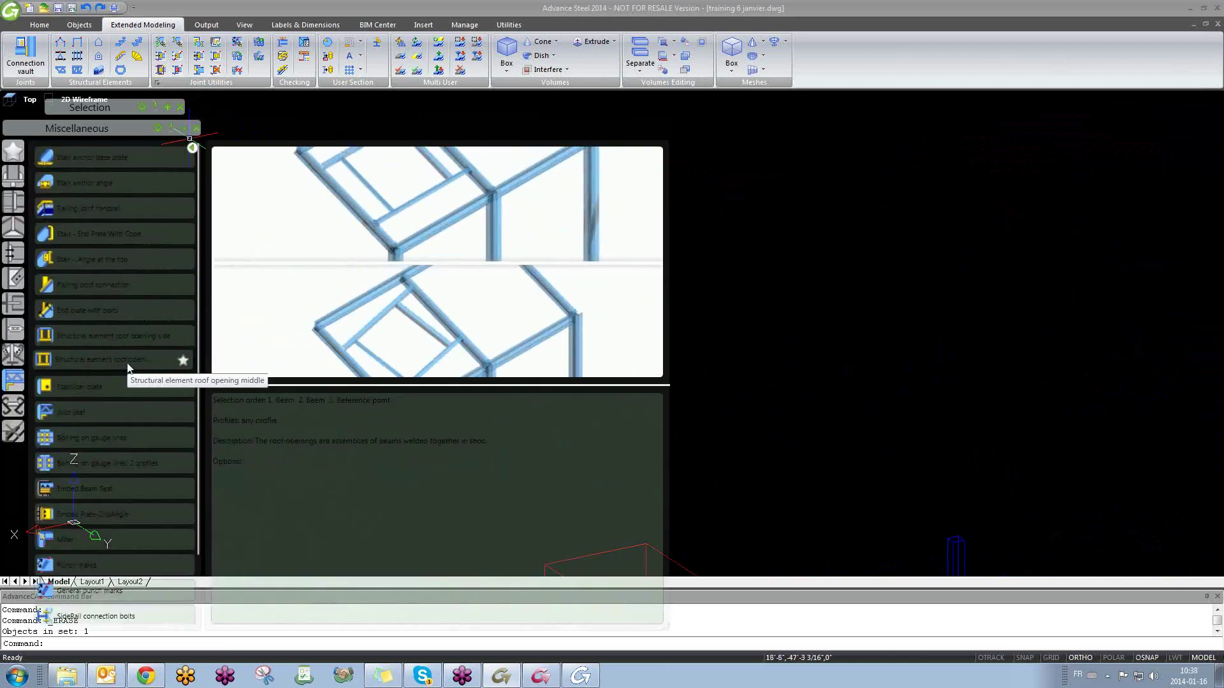
click(123, 360)
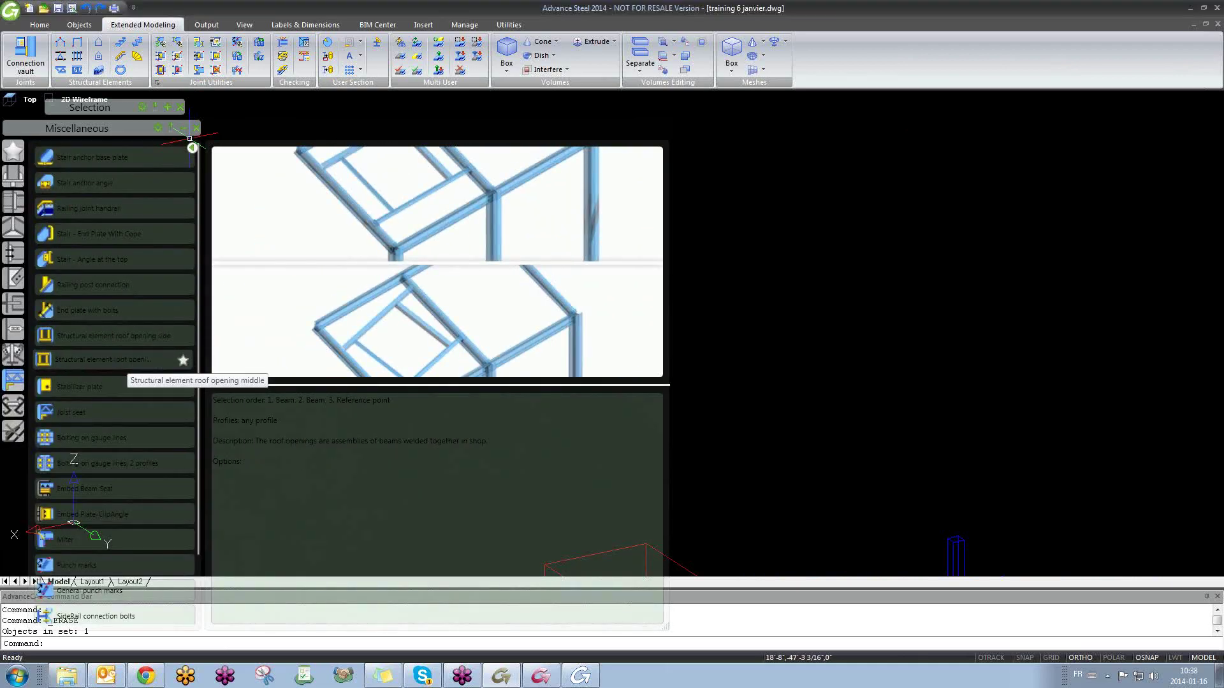
click(183, 128)
scroll(619, 331, down, 8)
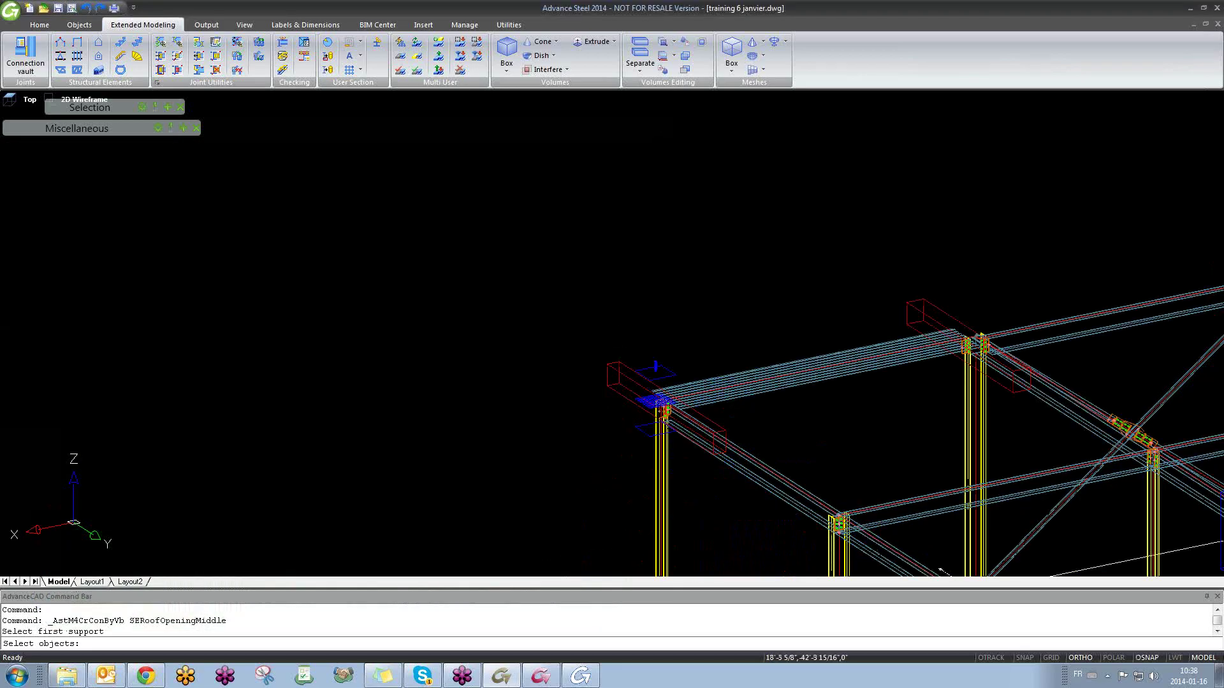
scroll(753, 351, up, 5)
scroll(541, 370, down, 3)
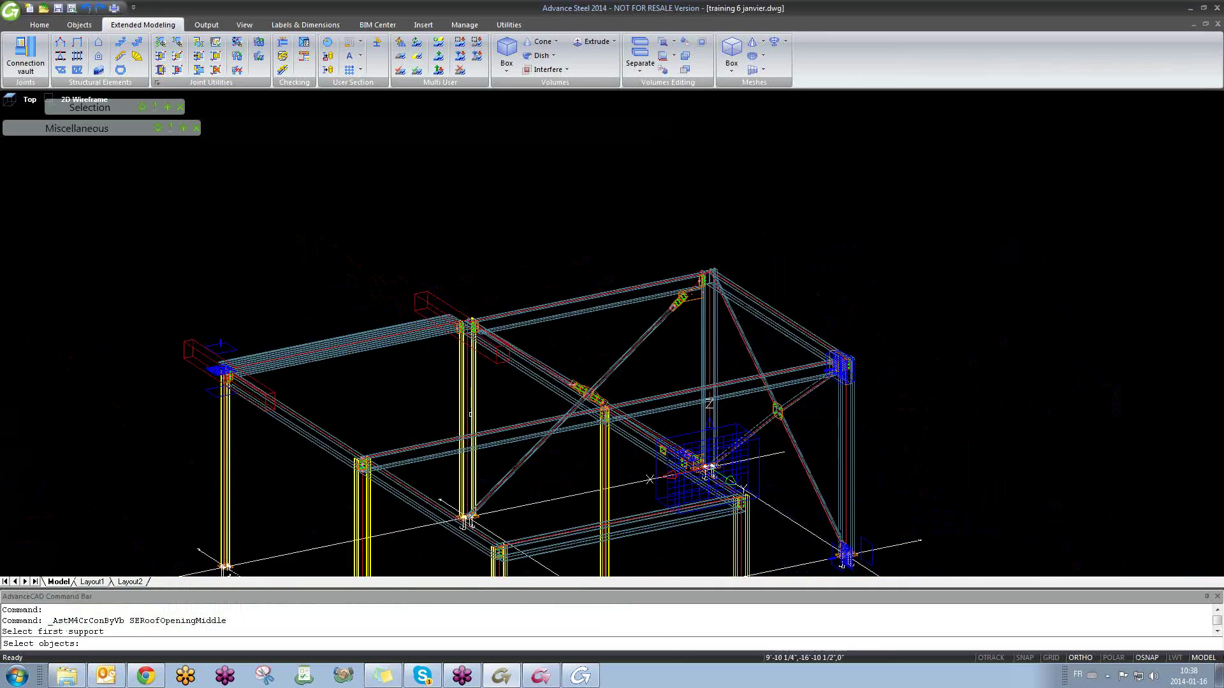
shift+middle_drag(427, 420, 472, 448)
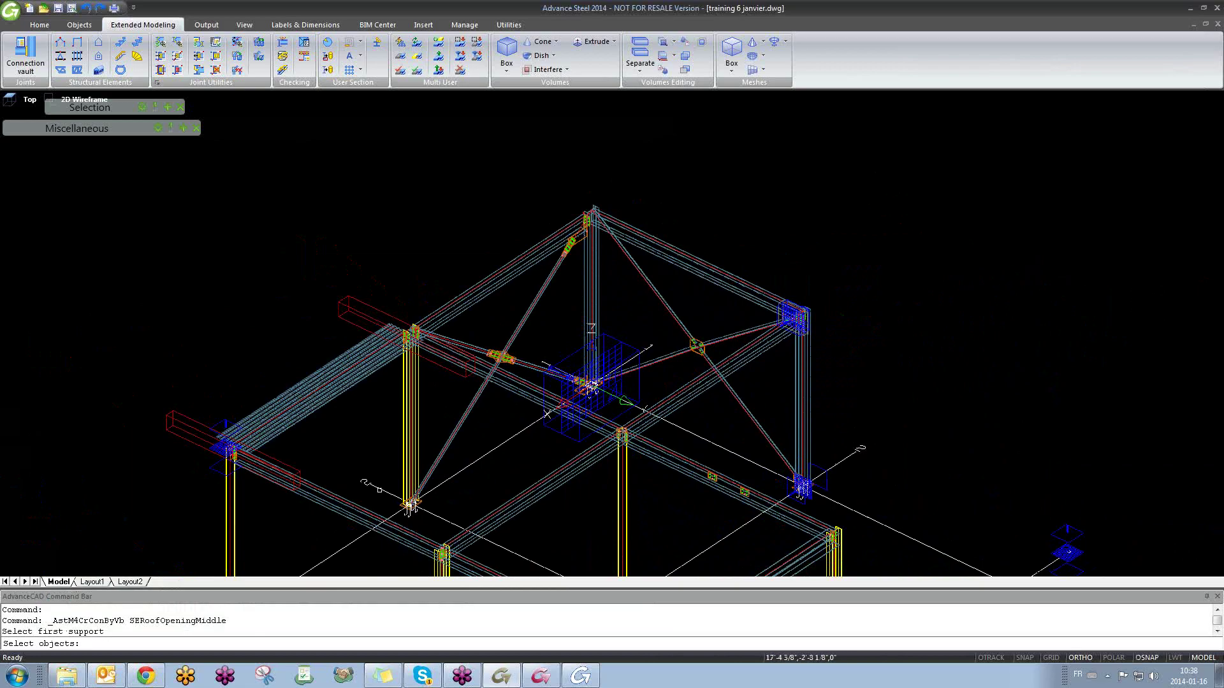
click(358, 509)
click(529, 390)
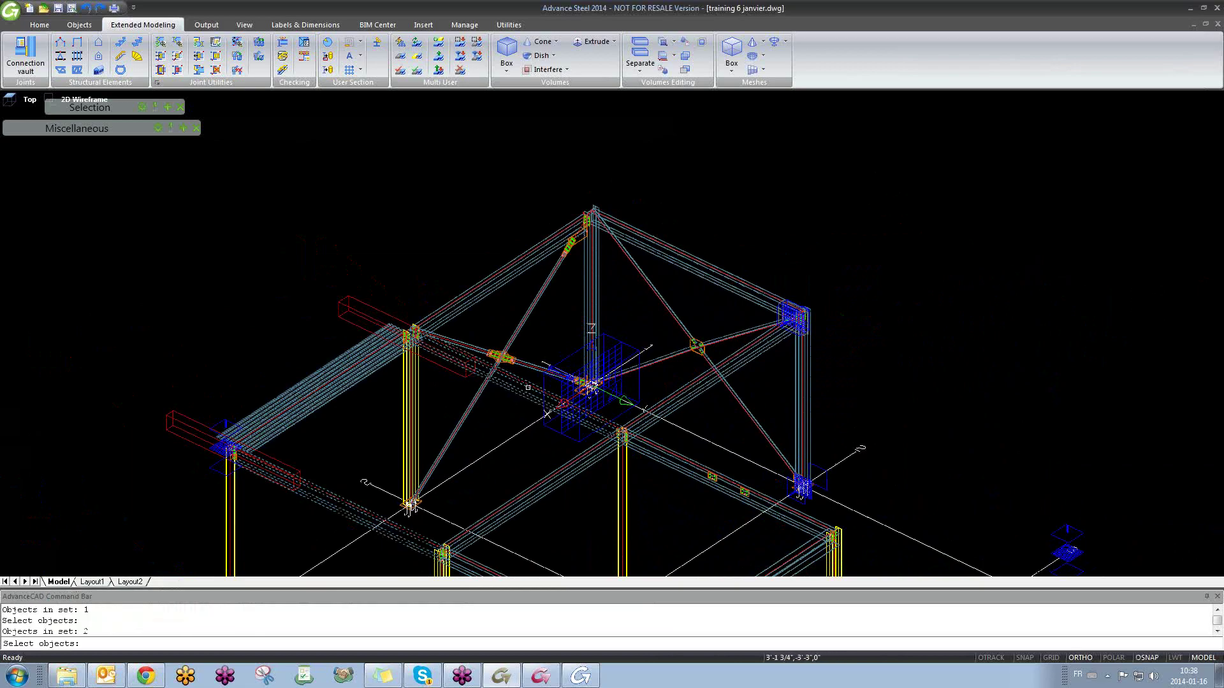
right_click(529, 390)
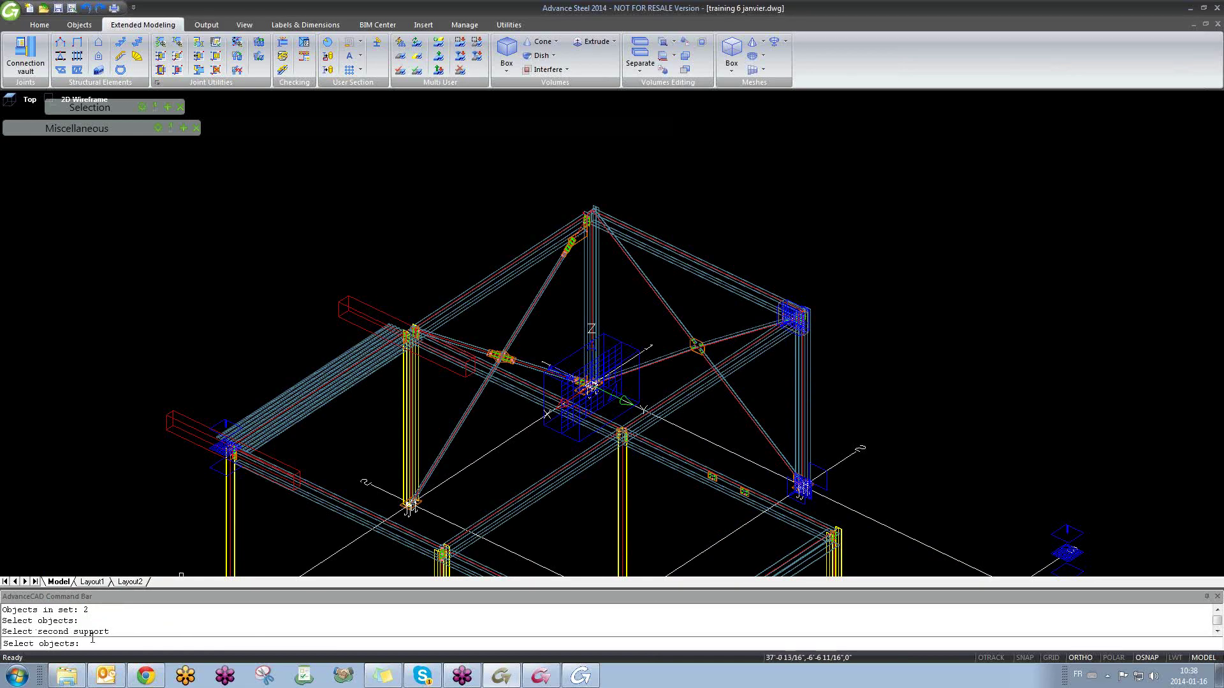
key(Escape)
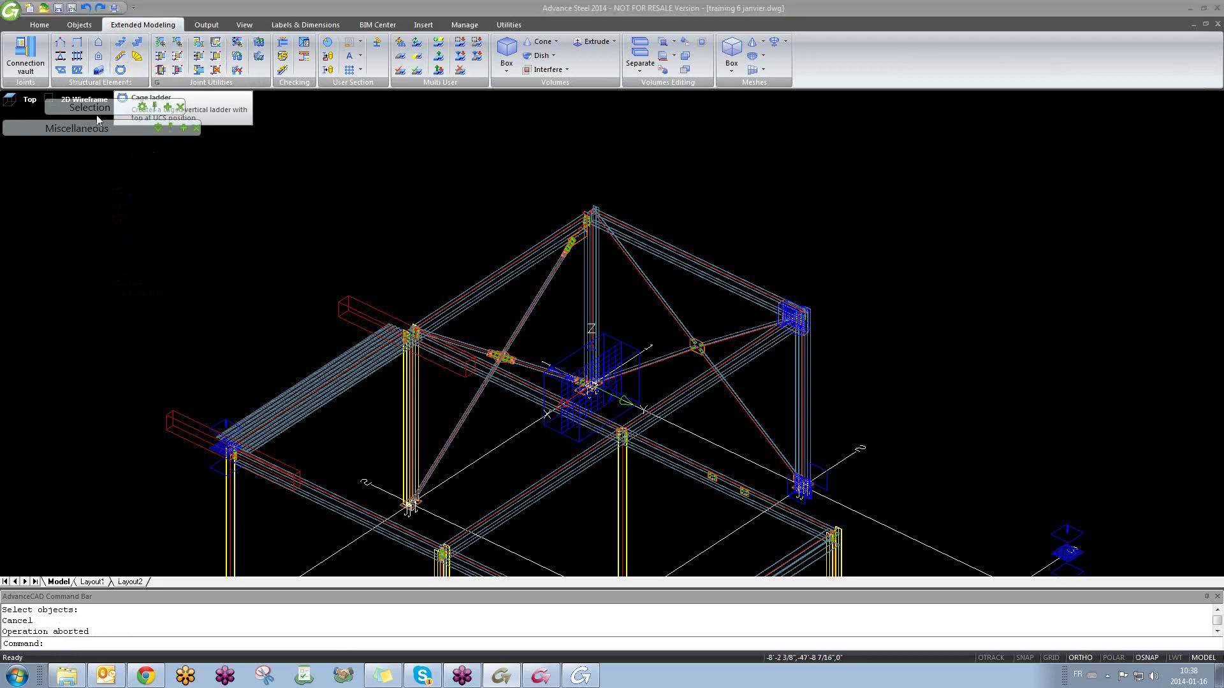
Step: Try to create a side roof opening structural element, selecting its first and second supports separately
click(182, 127)
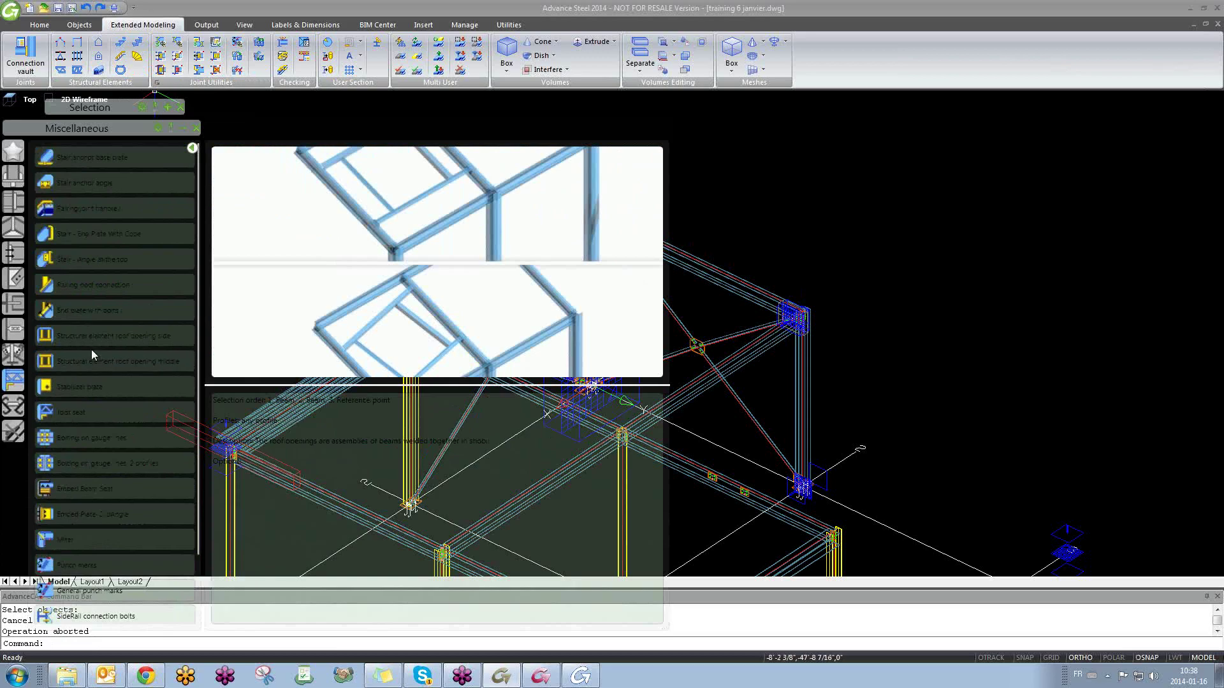
click(90, 343)
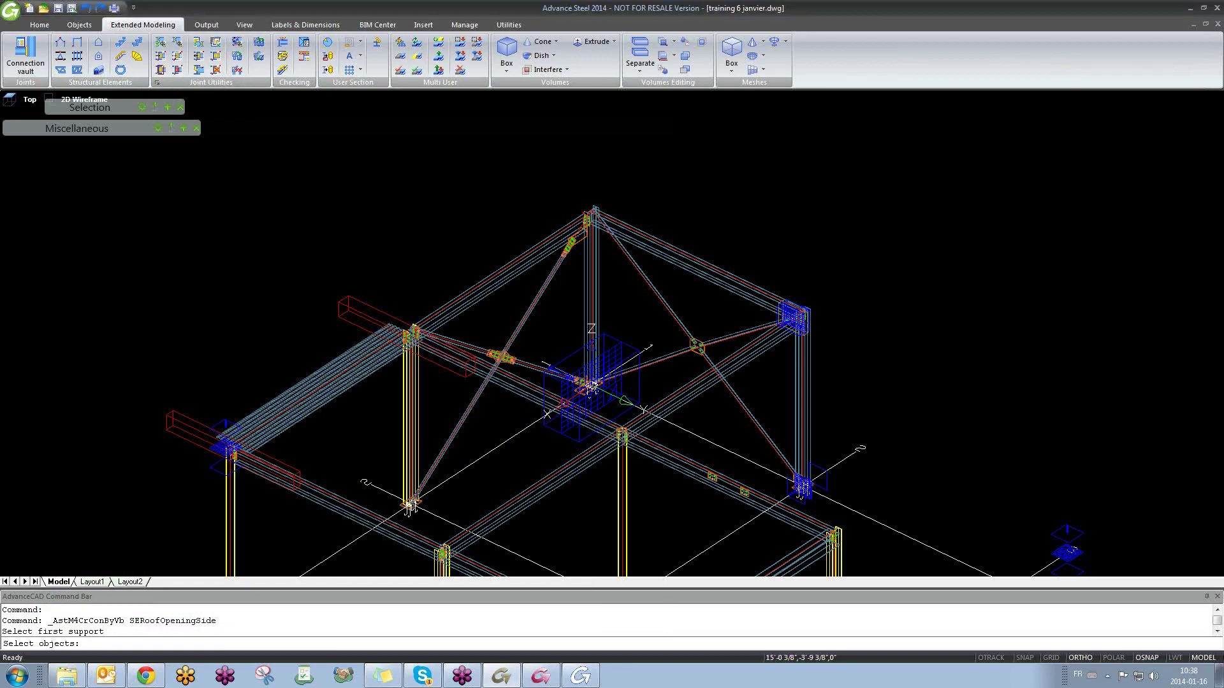
click(415, 494)
key(Return)
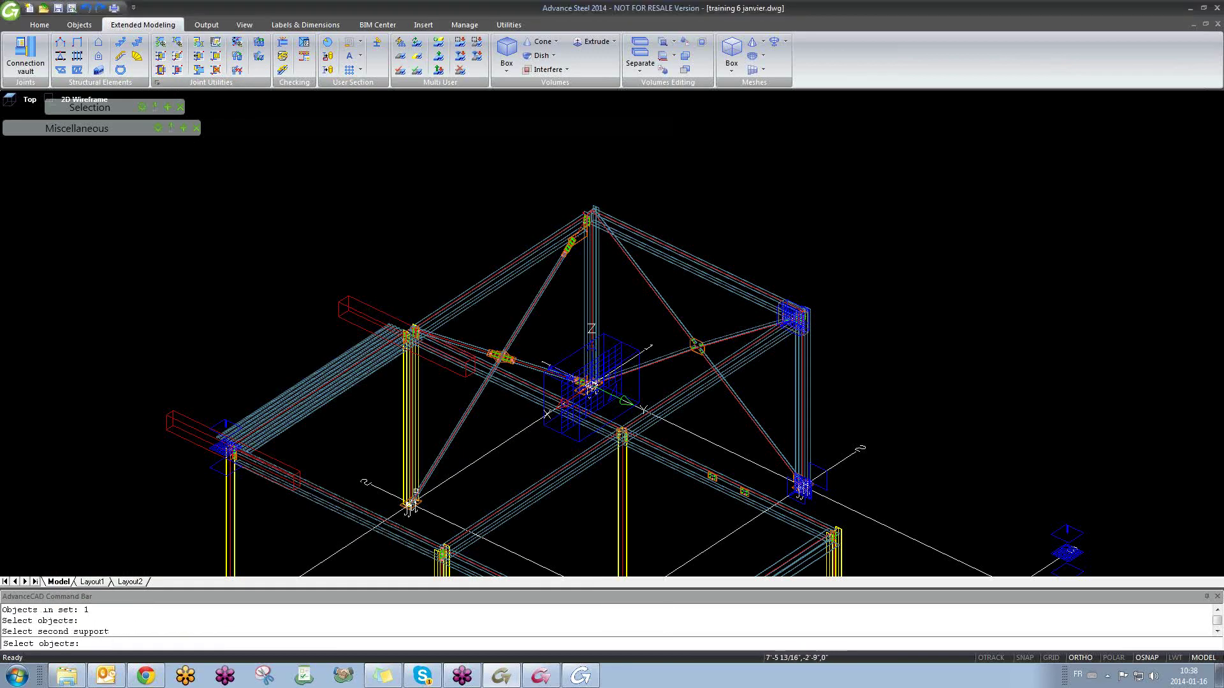
click(520, 389)
key(Return)
key(Escape)
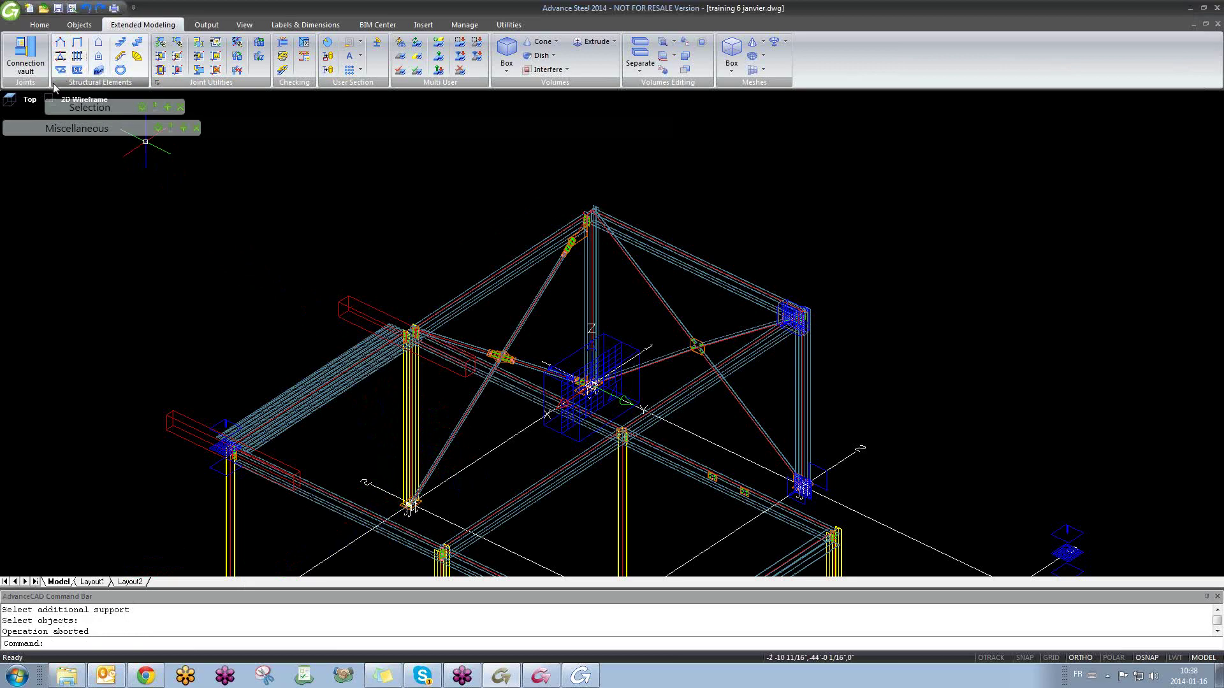
Step: Create a middle roof opening structural element with two parallel roof beams as supports and a reference point in the bay between them
click(184, 134)
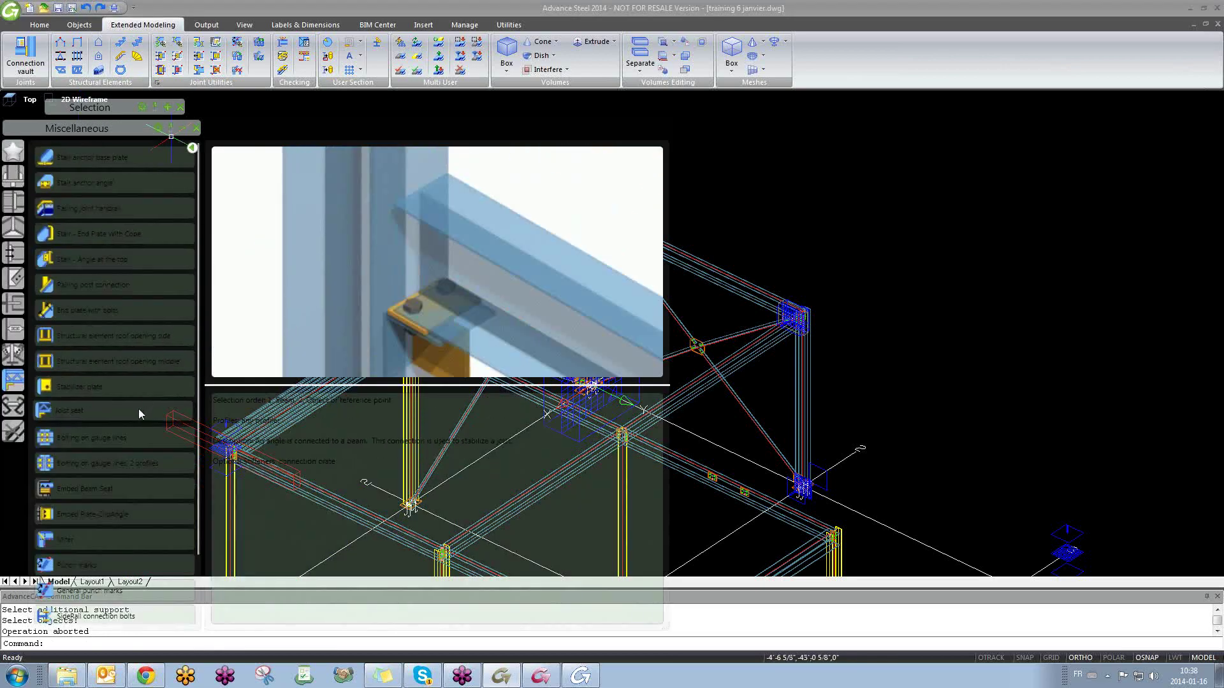
click(100, 361)
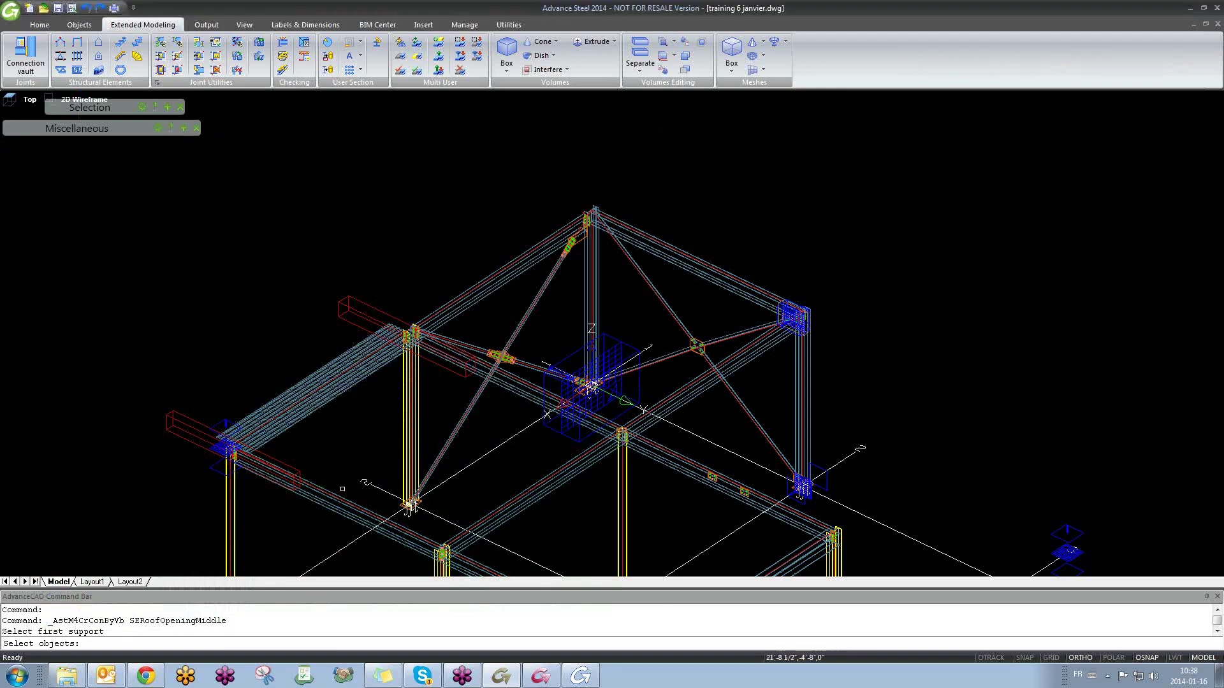
click(342, 505)
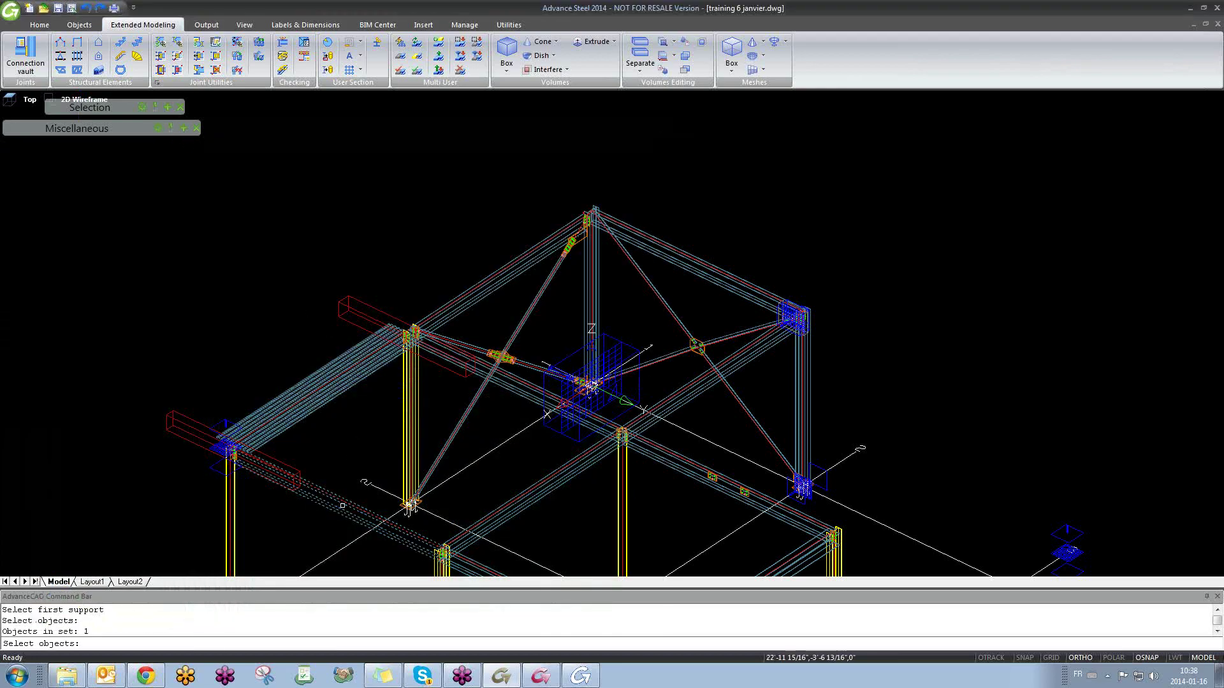
key(Return)
click(527, 399)
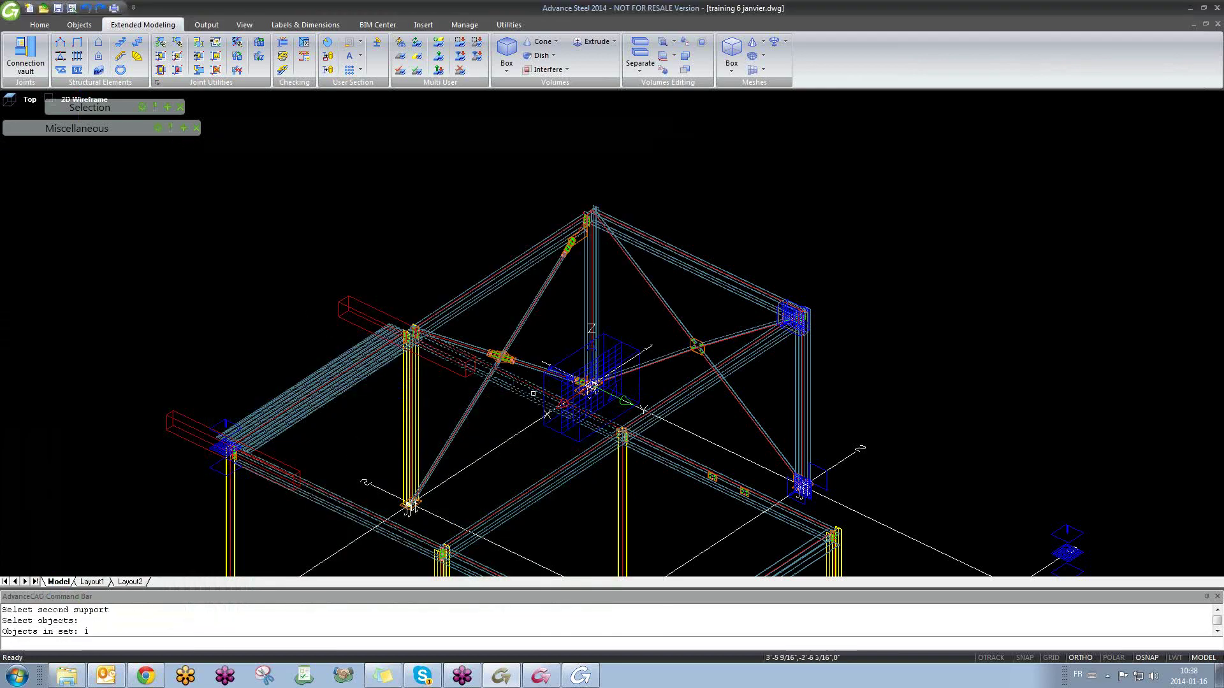
key(Return)
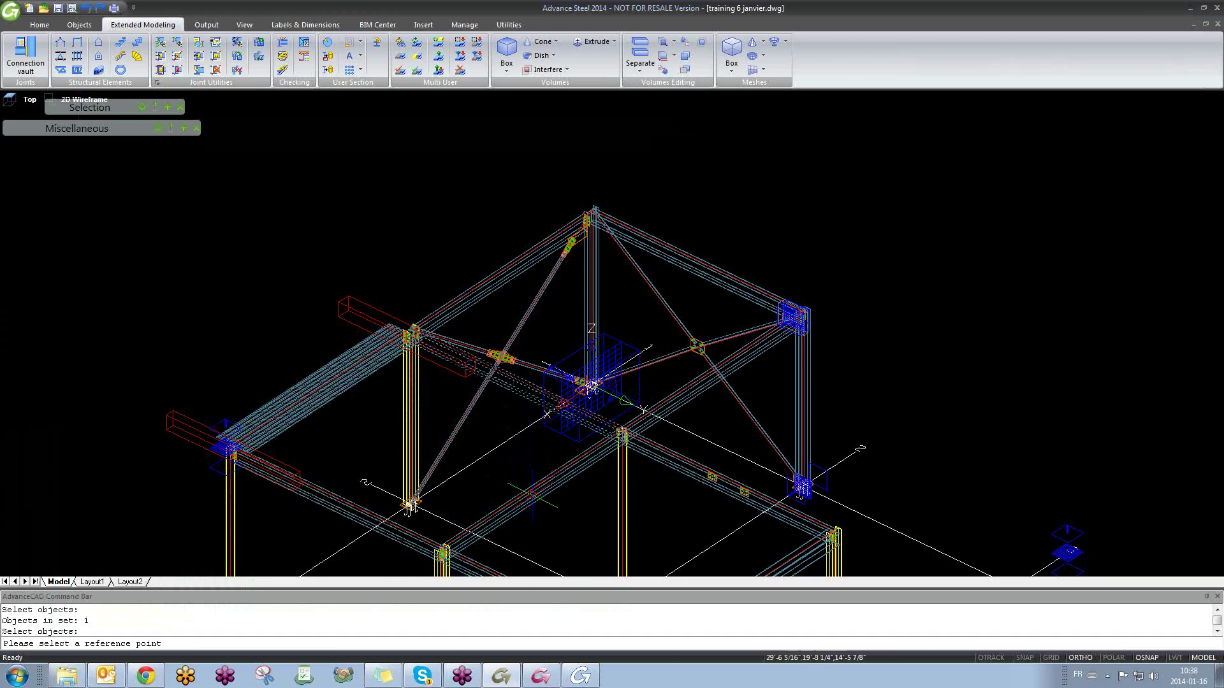
click(533, 495)
click(715, 369)
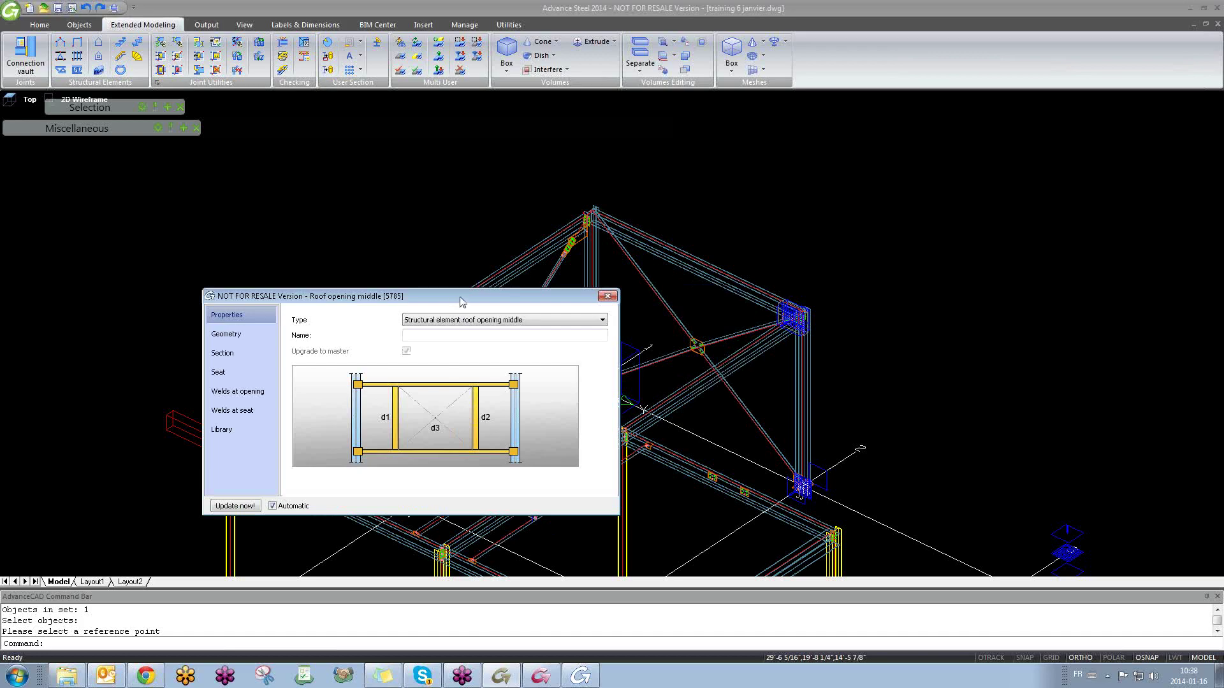
drag(383, 296, 723, 263)
Step: Shift the new roof opening along its supporting beams by stretching its reference point, and clear the selection
middle_drag(638, 382, 436, 326)
scroll(306, 436, up, 3)
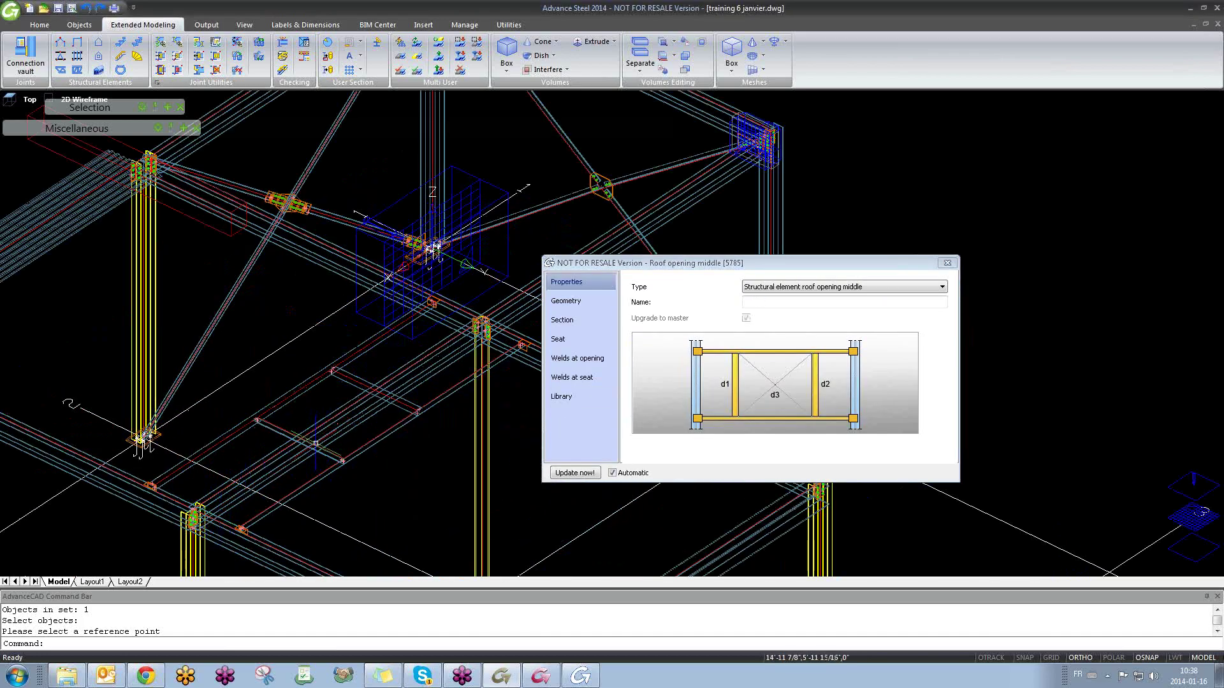
scroll(328, 423, up, 6)
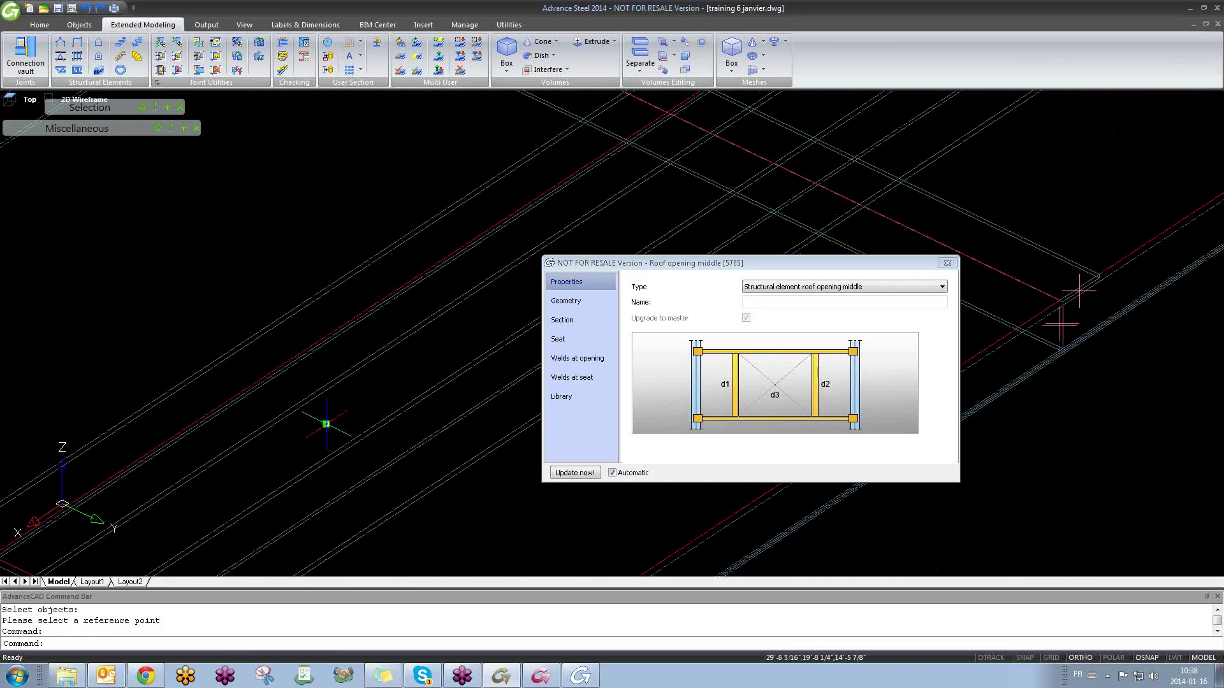
click(329, 423)
scroll(328, 424, down, 8)
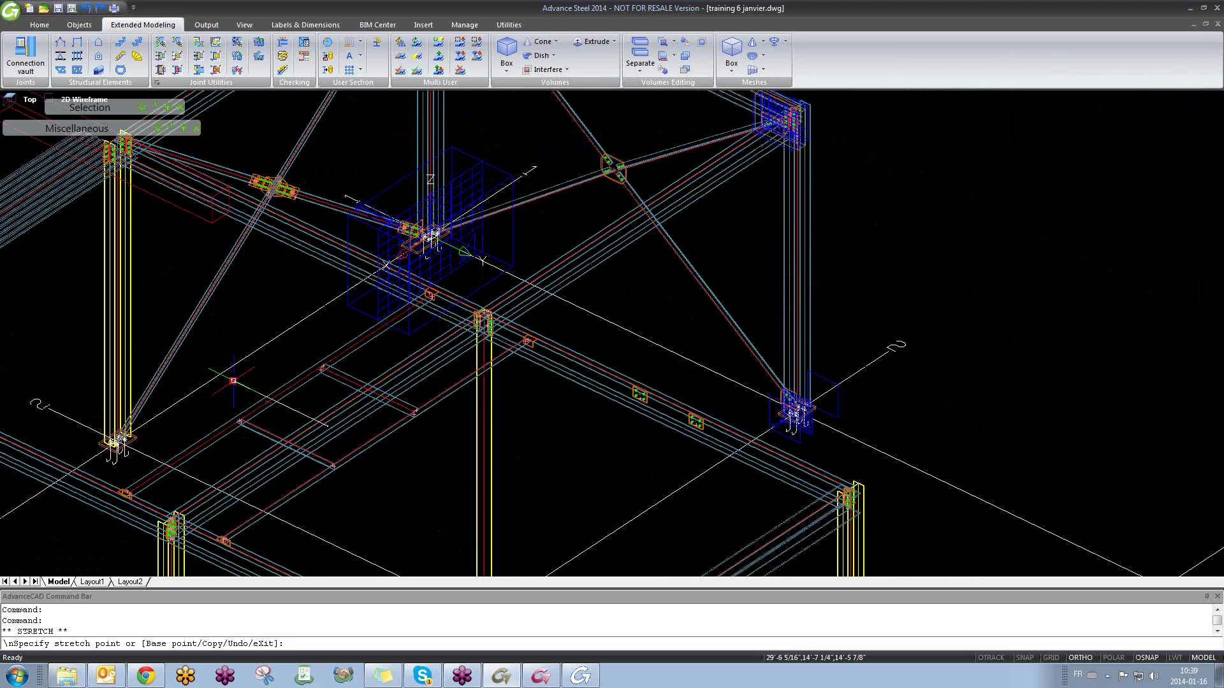
click(233, 382)
scroll(266, 418, up, 6)
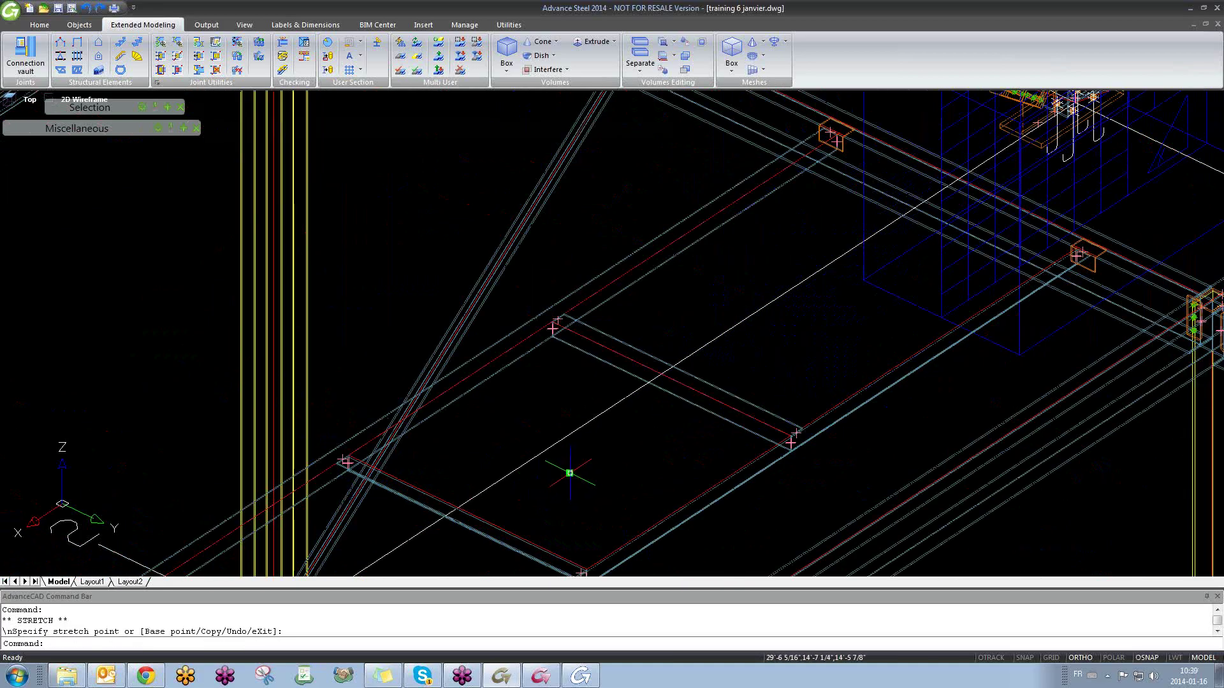
click(569, 473)
scroll(454, 431, down, 8)
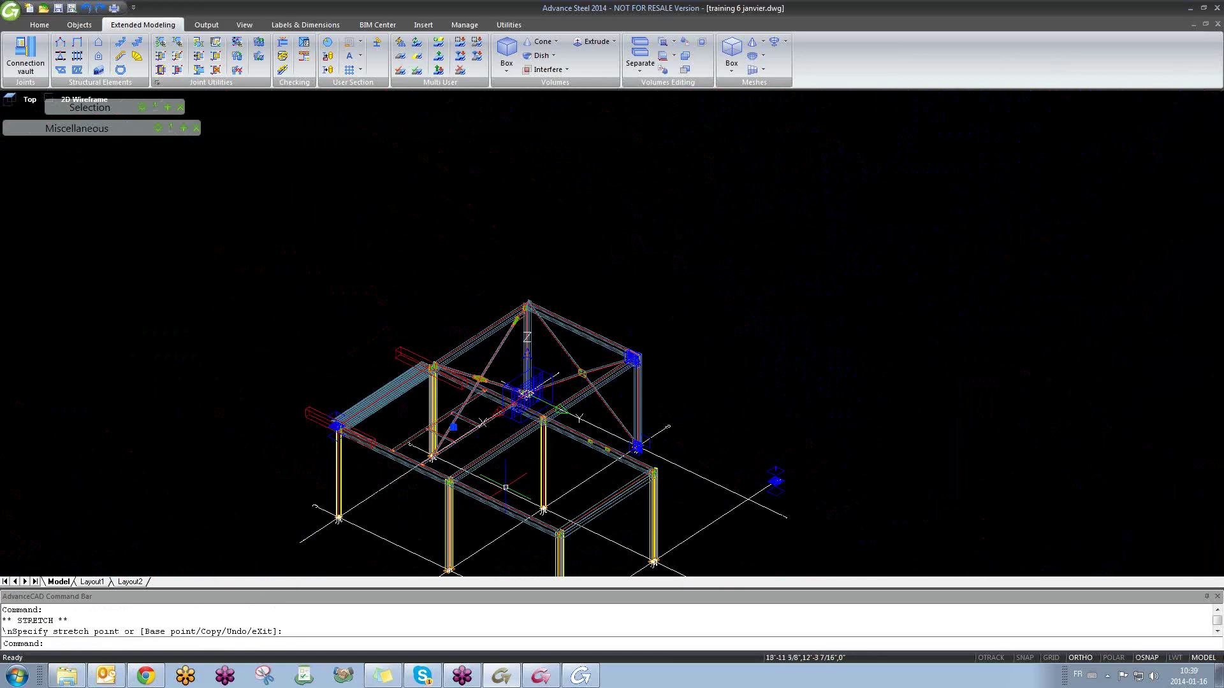
scroll(475, 408, down, 8)
scroll(468, 434, up, 8)
key(Escape)
key(Escape)
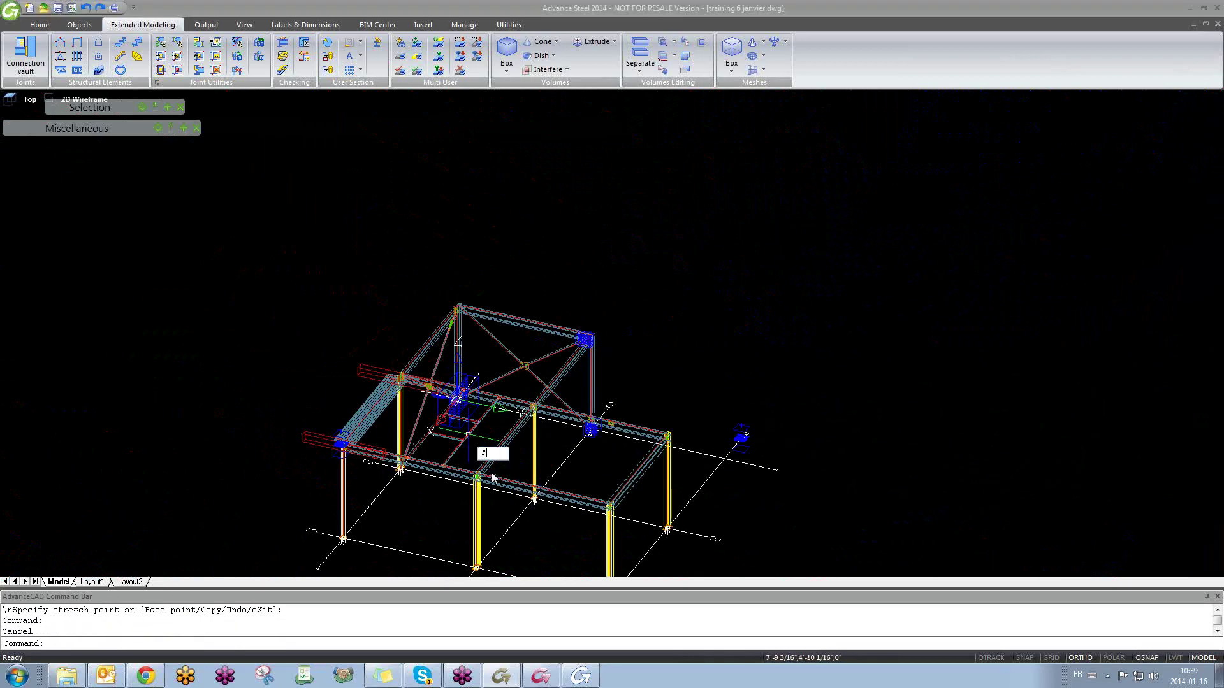
Step: Examine the roof opening's framing from the opposite side of the building, both close up and within the whole roof bay
shift+middle_drag(482, 531, 701, 395)
scroll(676, 381, up, 6)
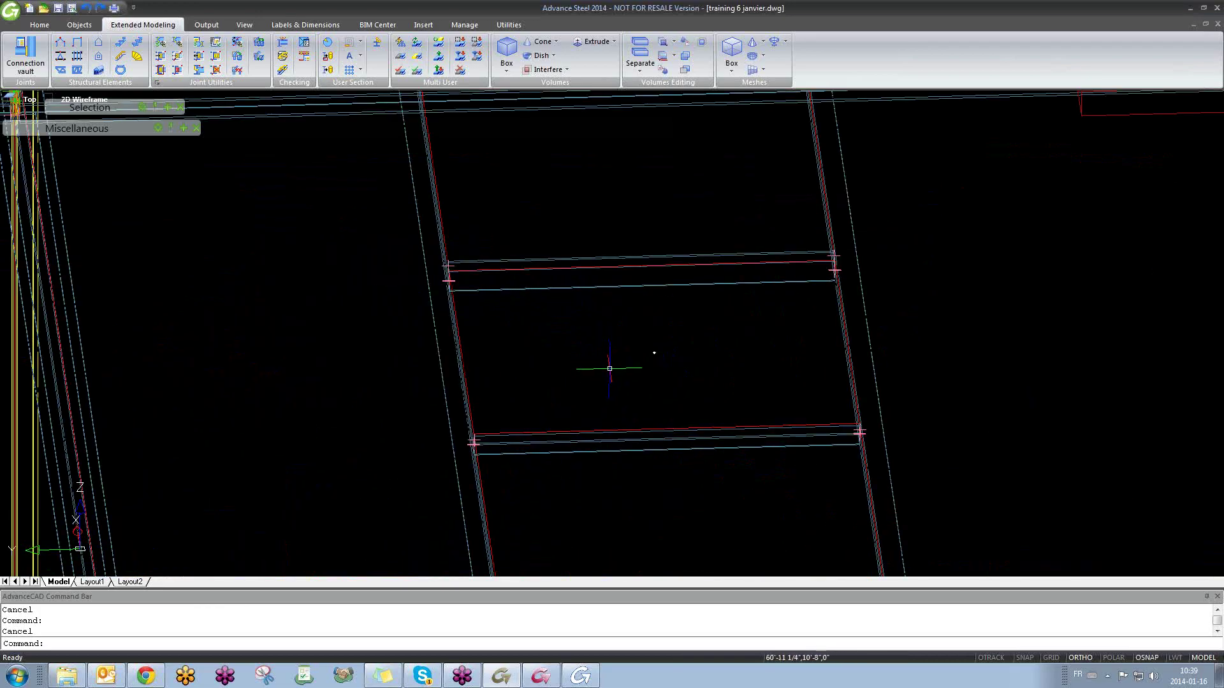
scroll(613, 364, down, 4)
scroll(625, 362, up, 2)
scroll(626, 362, up, 10)
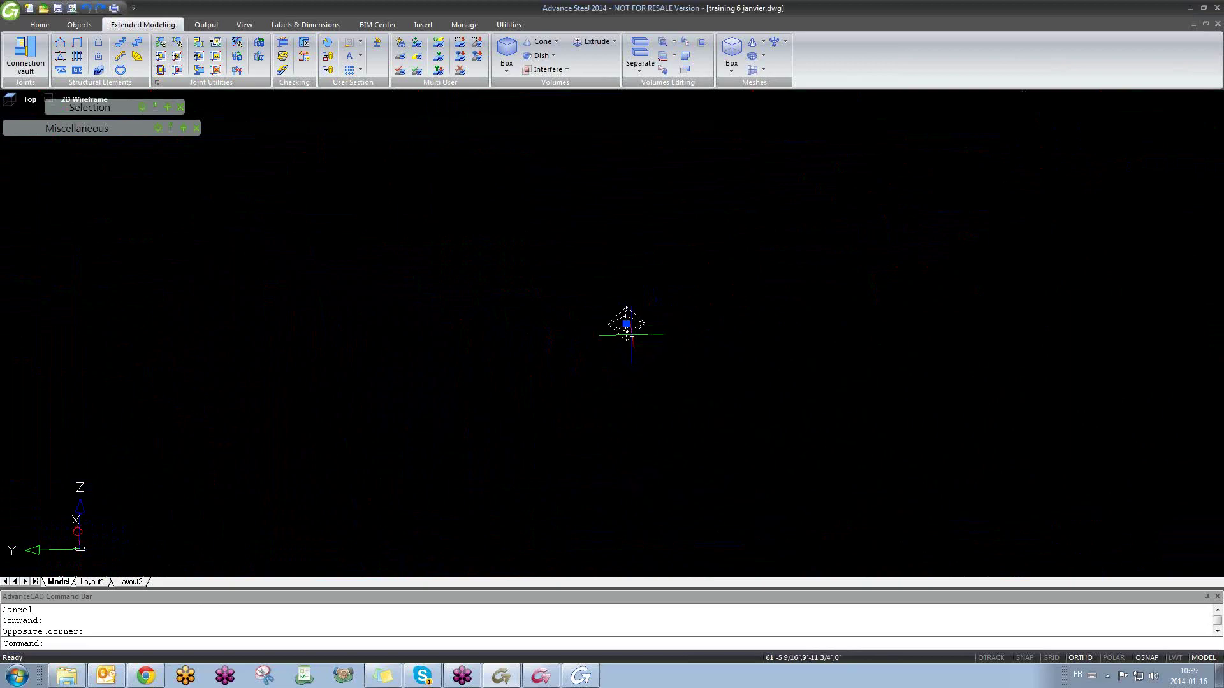
scroll(630, 332, down, 10)
key(Escape)
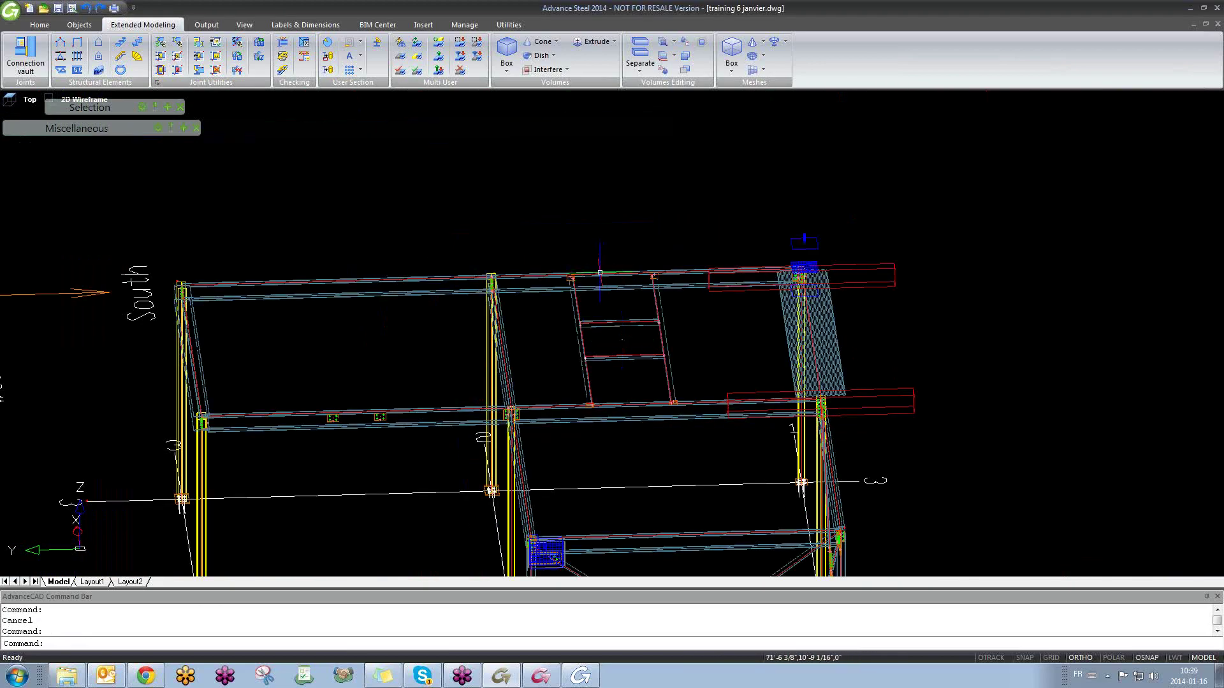
key(Escape)
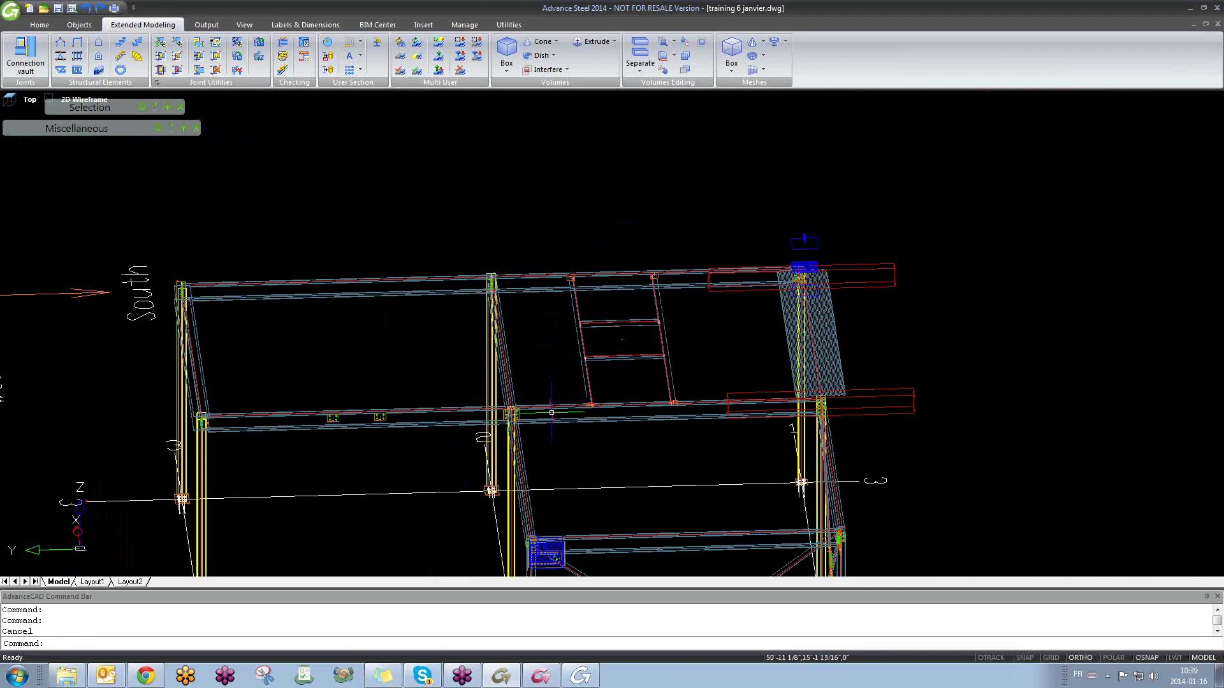
scroll(623, 340, up, 5)
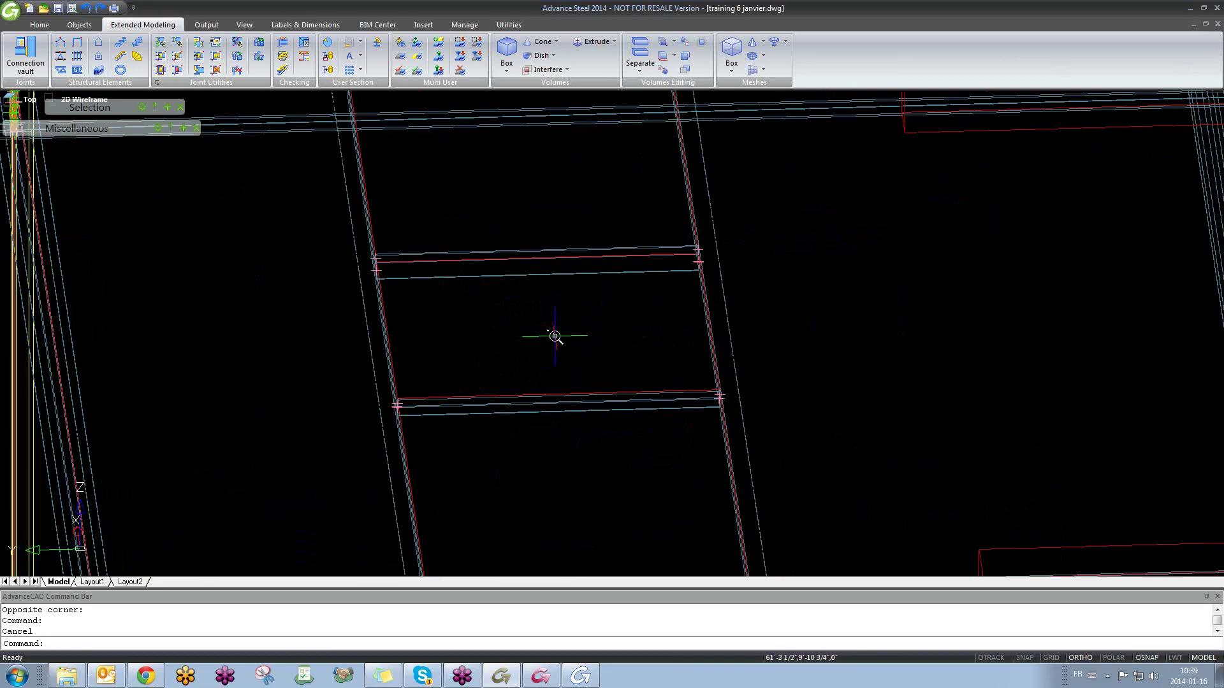
scroll(555, 338, down, 3)
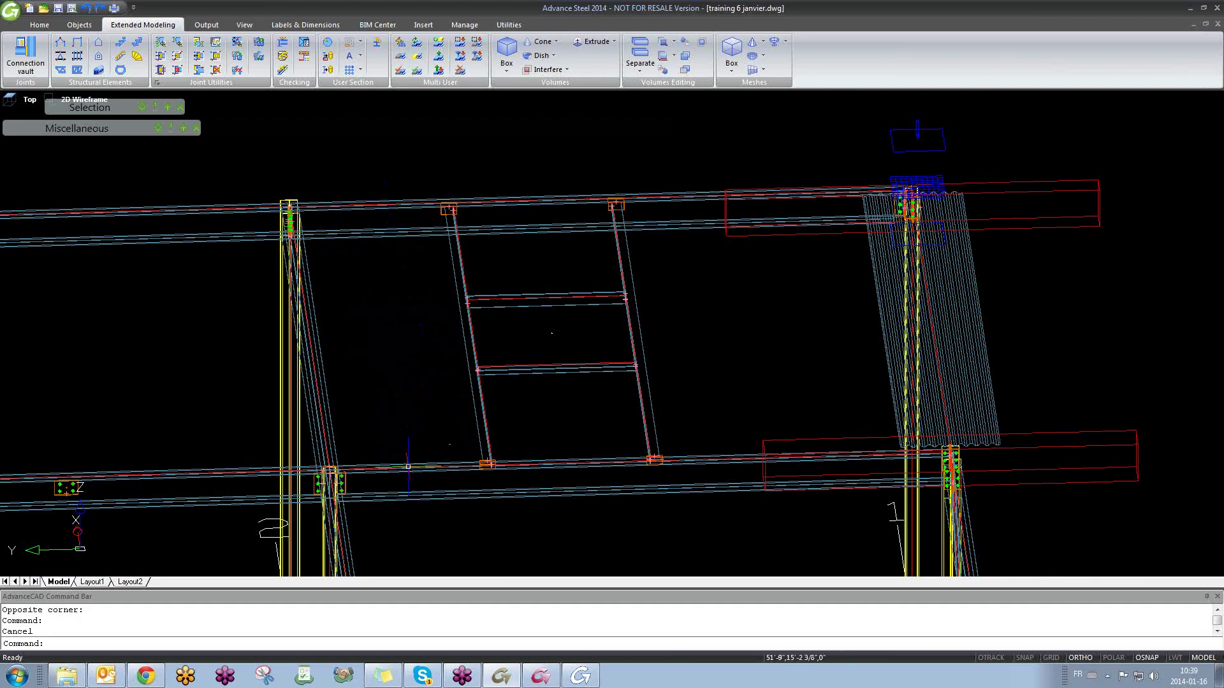
Step: Move the roof opening along its supporting beams by its reference point, return it to its previous place, and clear the selection
scroll(569, 340, up, 4)
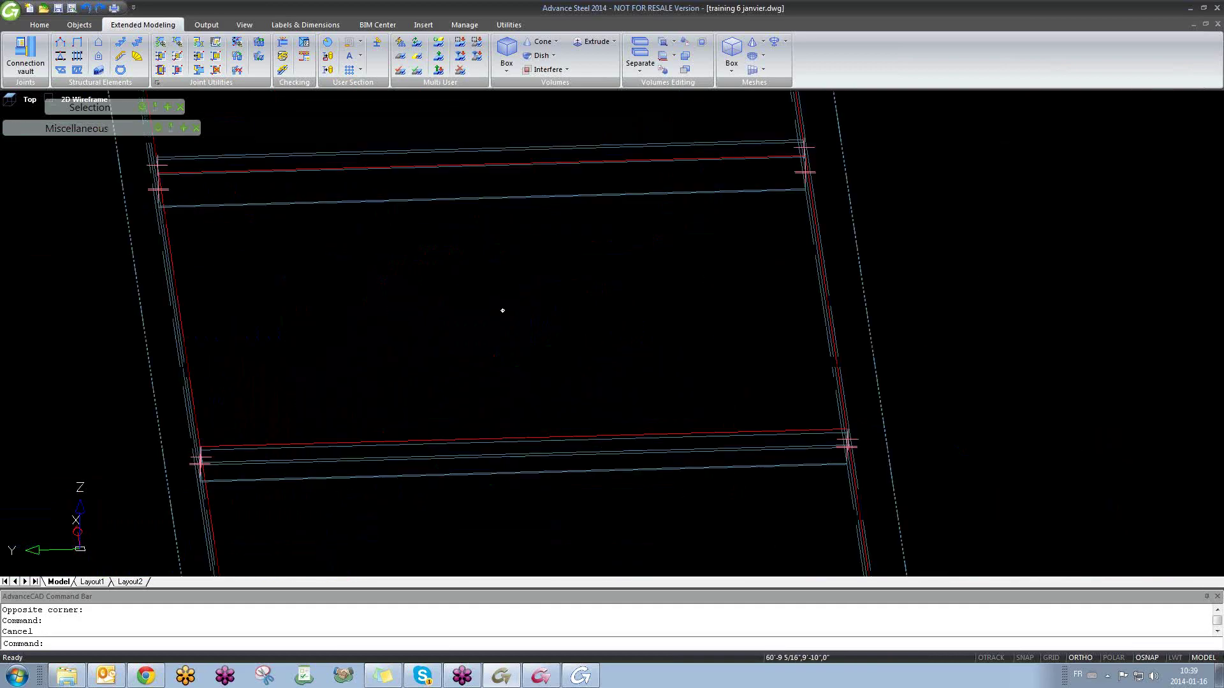
click(524, 348)
click(487, 305)
scroll(489, 311, down, 3)
click(493, 312)
click(537, 311)
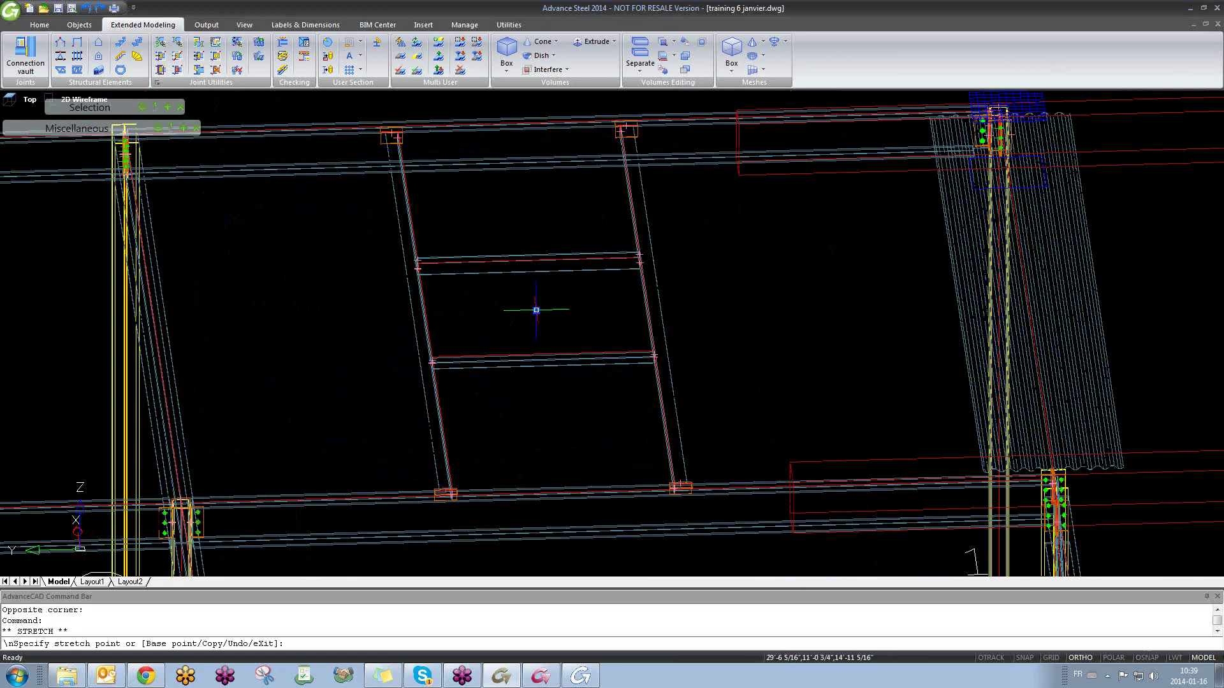
click(536, 310)
click(493, 318)
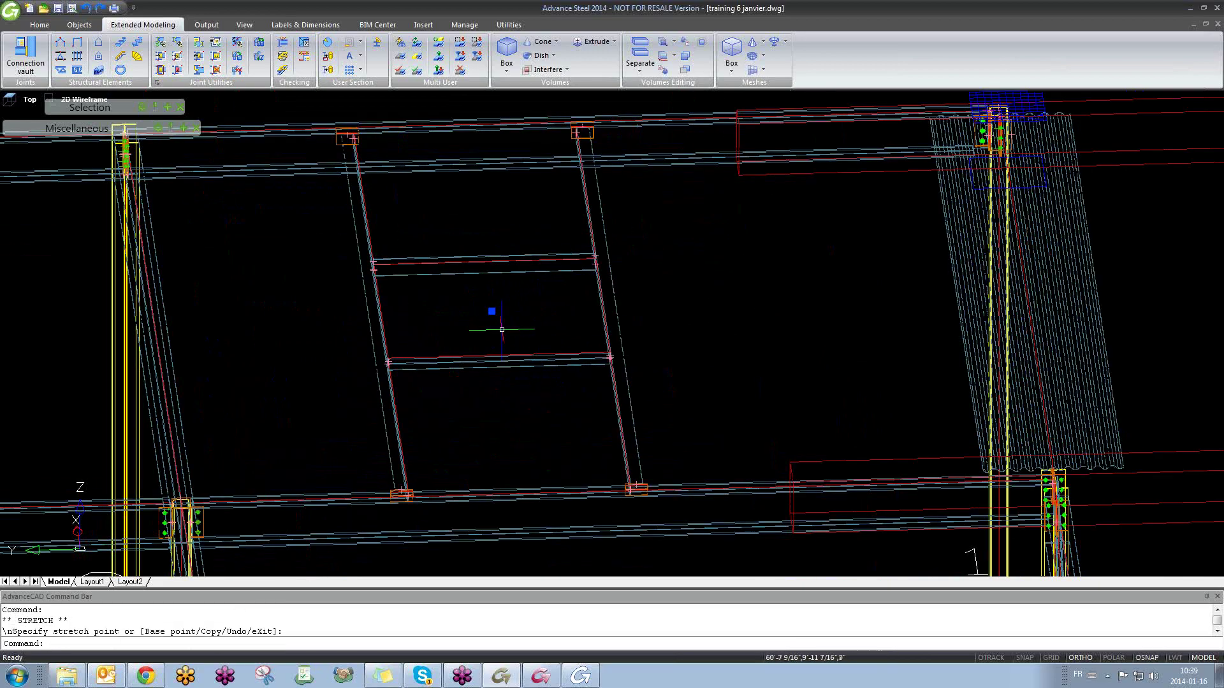
key(Escape)
key(Escape)
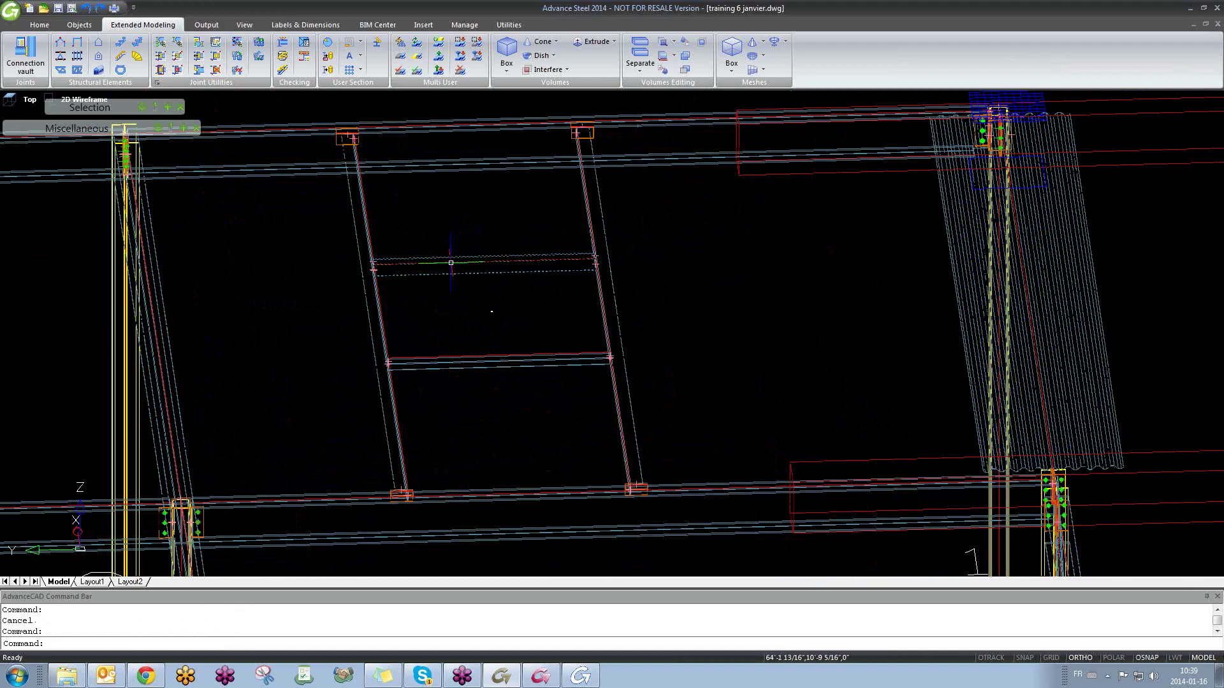
key(Escape)
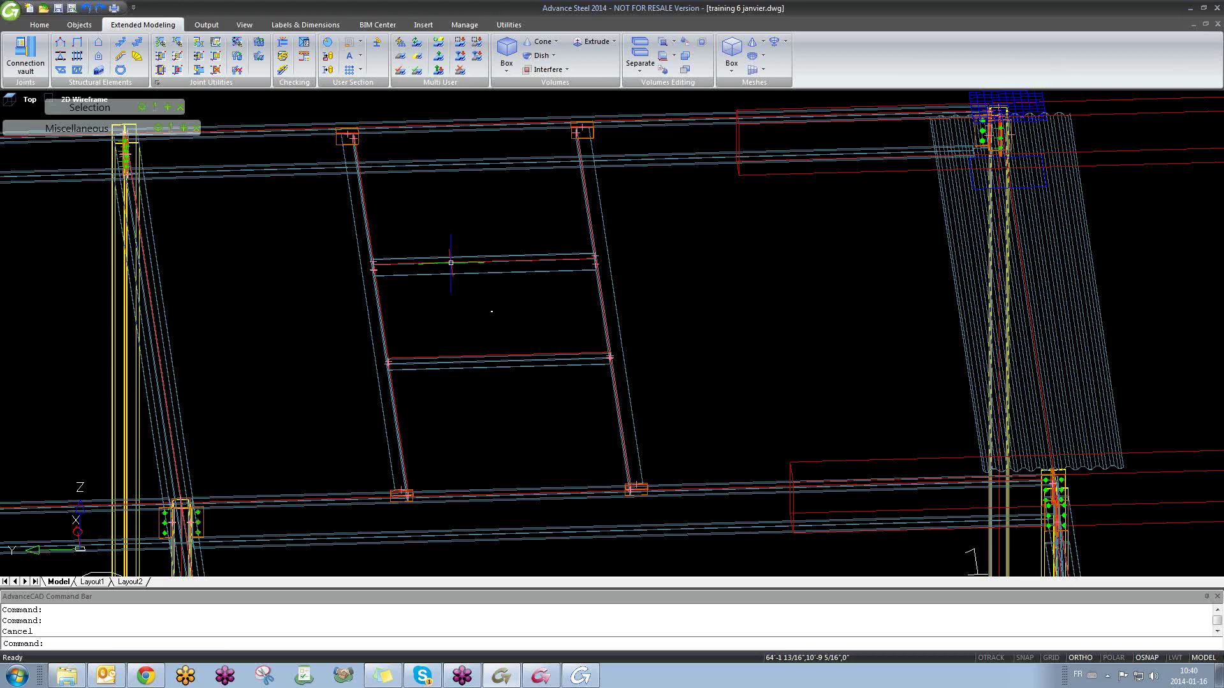
Step: Review the geometry and the available main section profiles in the roof opening's joint properties, and close the properties
click(450, 263)
right_click(451, 263)
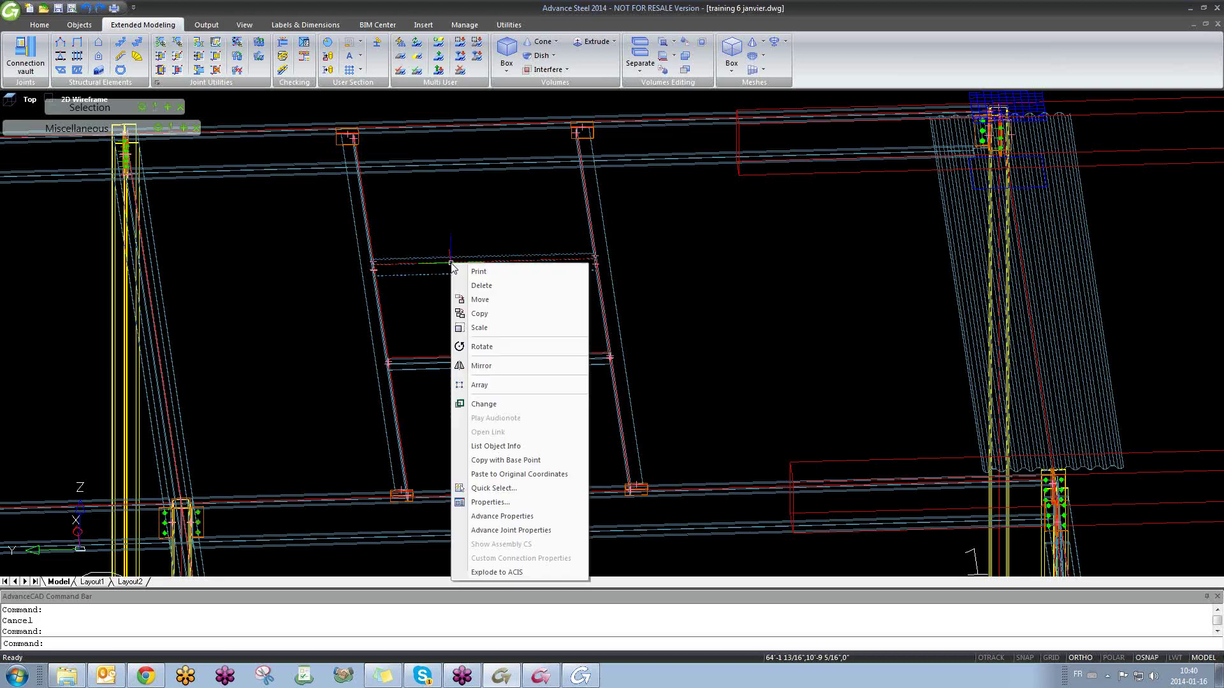
click(506, 533)
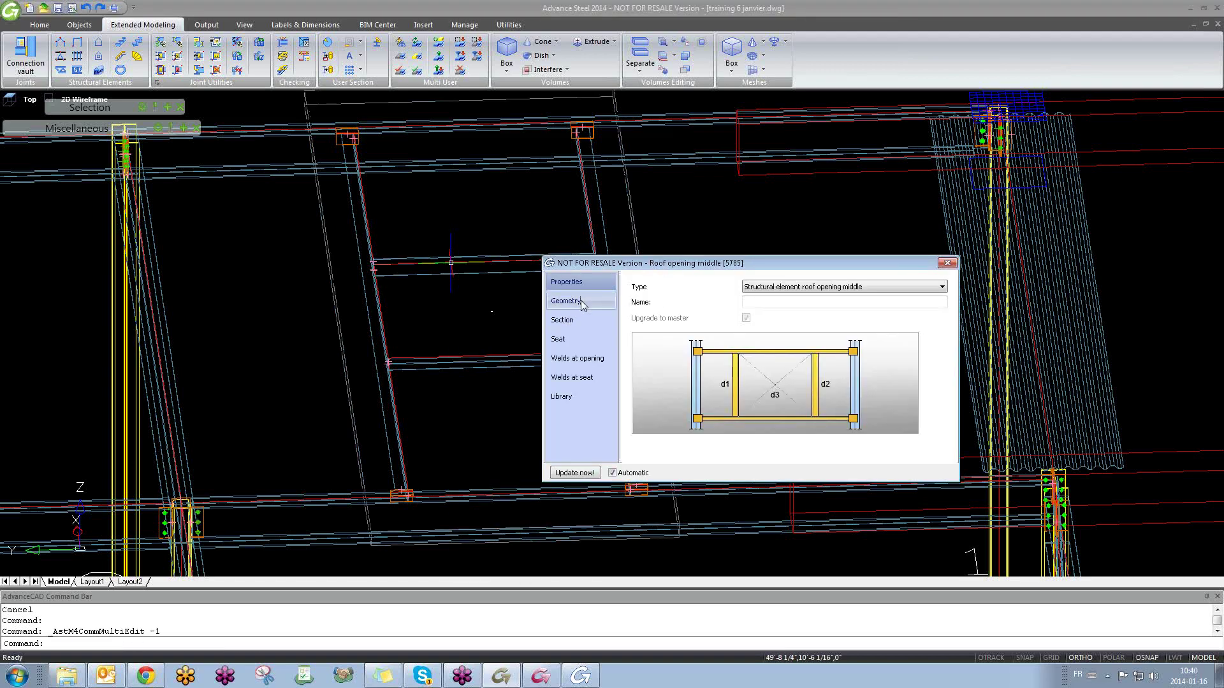
click(580, 300)
click(585, 319)
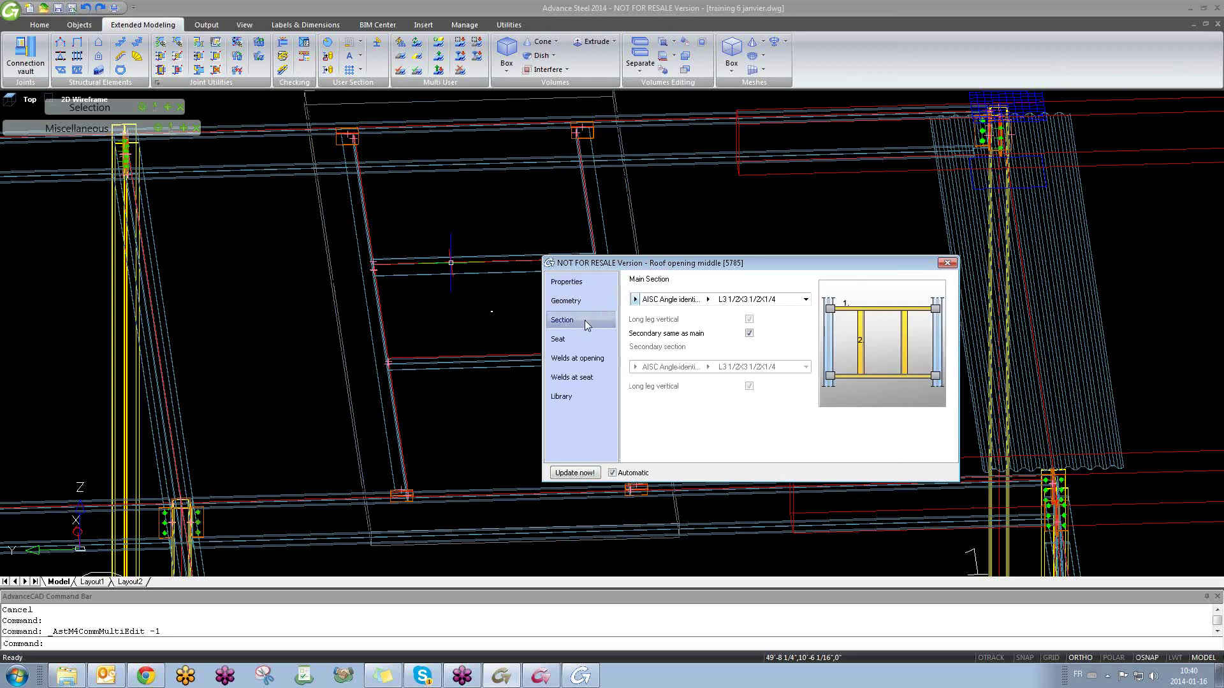
click(707, 300)
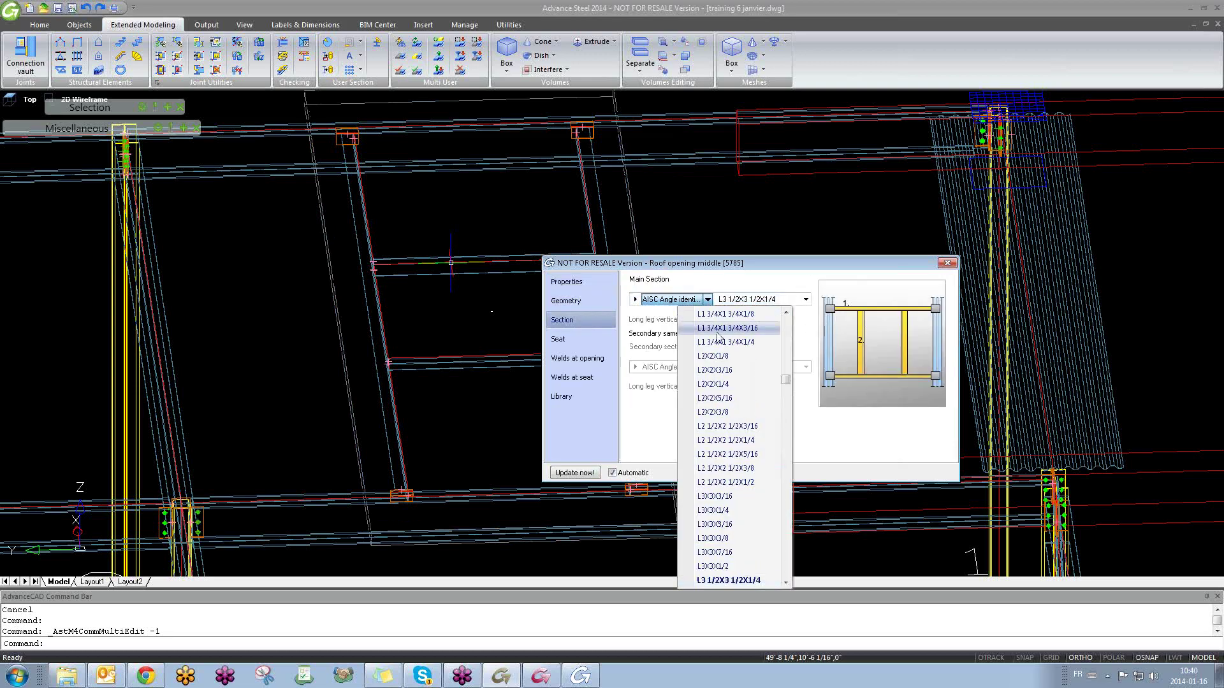
click(635, 300)
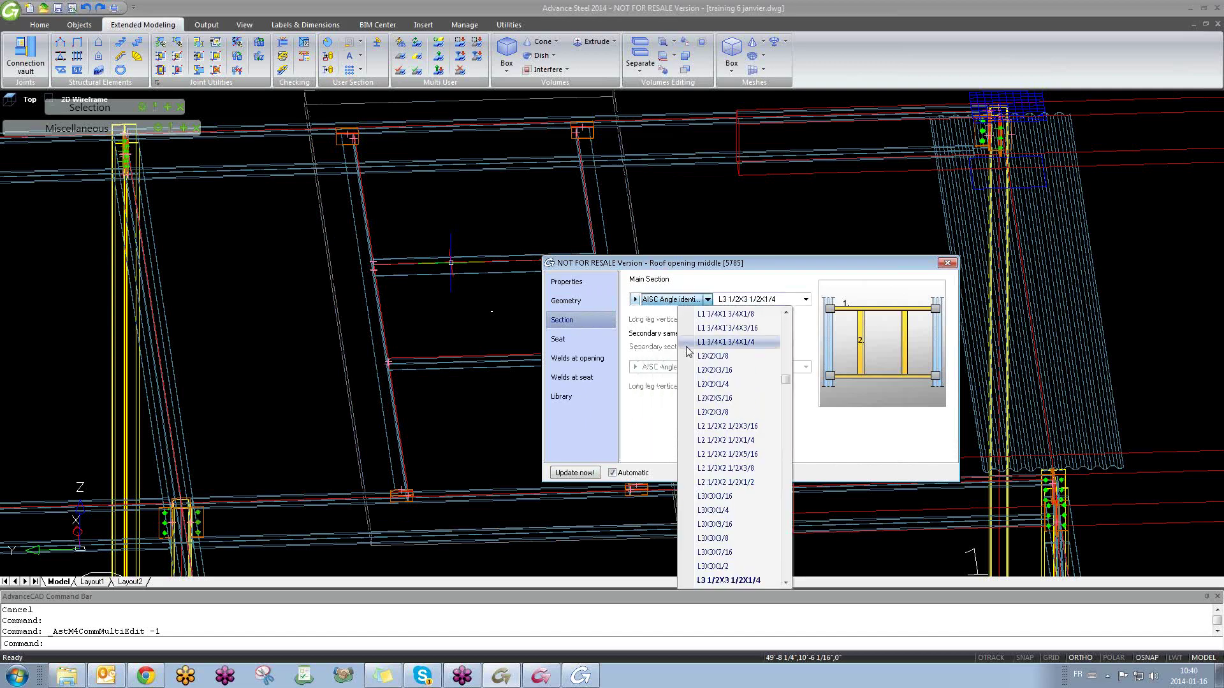
click(695, 284)
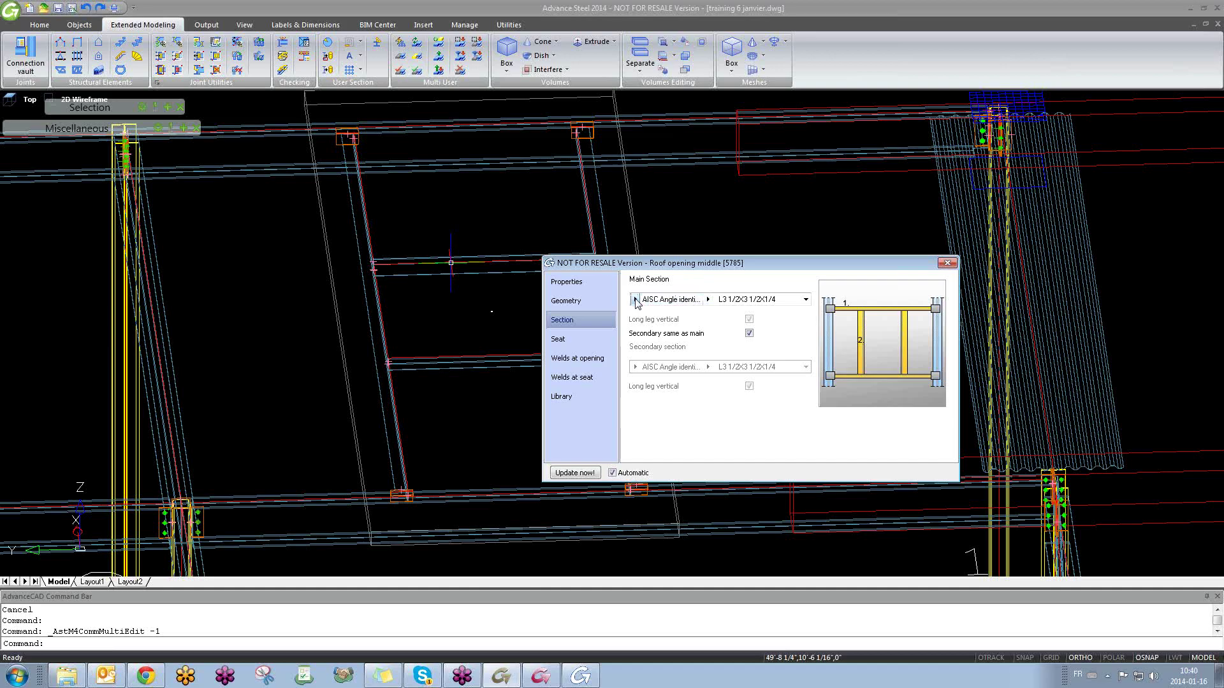
click(948, 263)
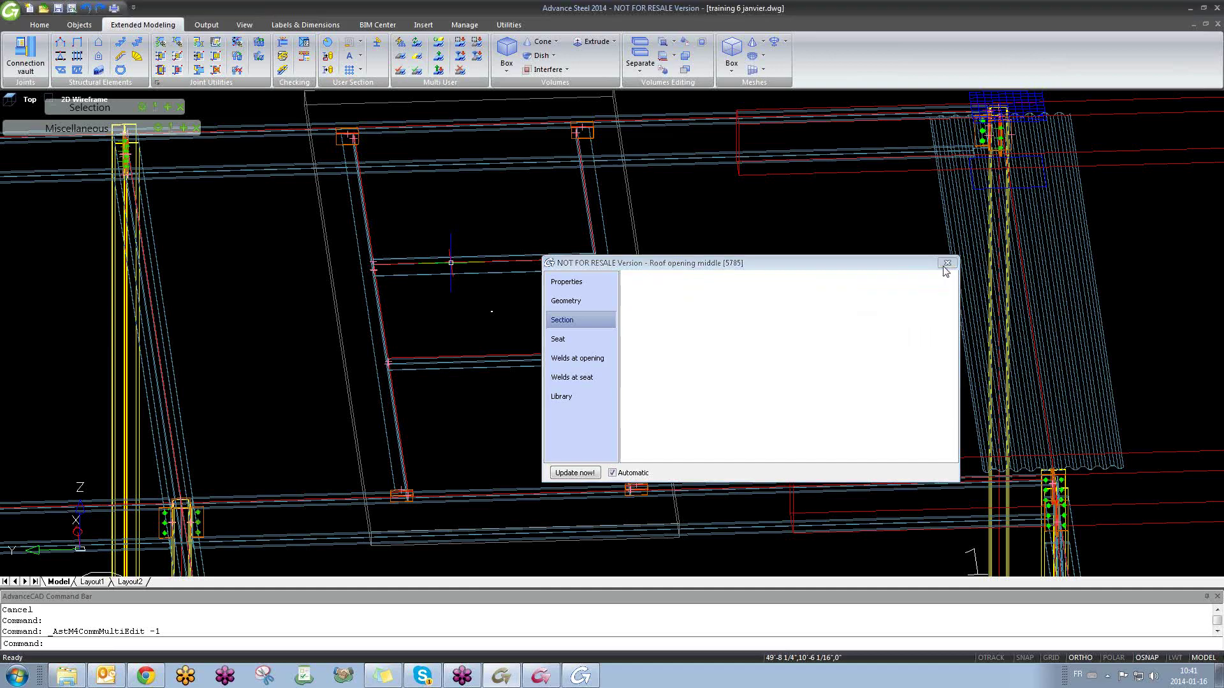
Step: Set the visual style to Realistic and inspect the seat where the roof opening's member meets the supporting beam
scroll(401, 496, up, 2)
scroll(402, 496, up, 2)
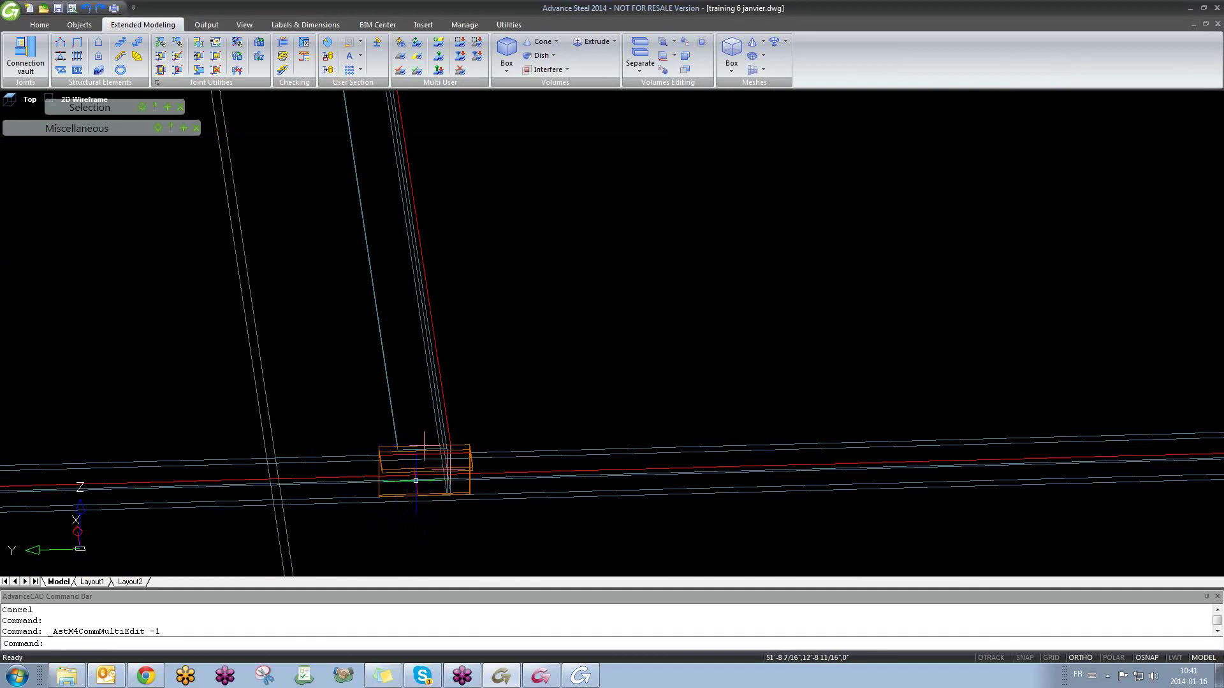
scroll(415, 482, down, 1)
scroll(417, 483, down, 1)
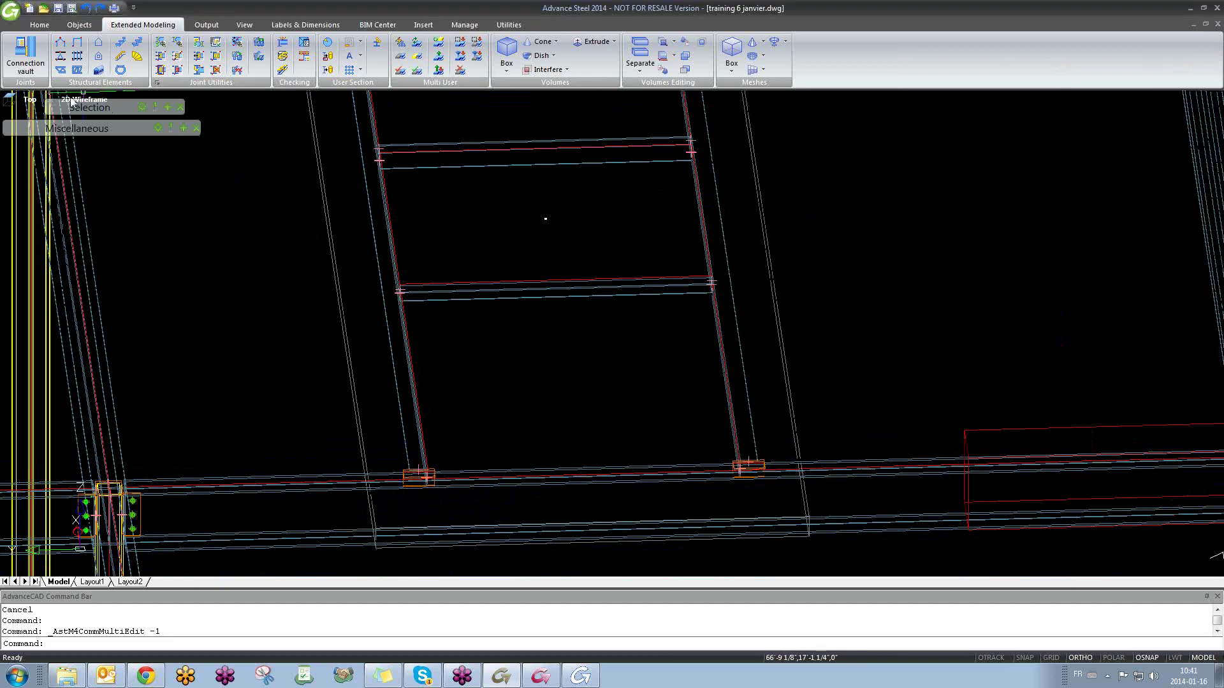
click(75, 101)
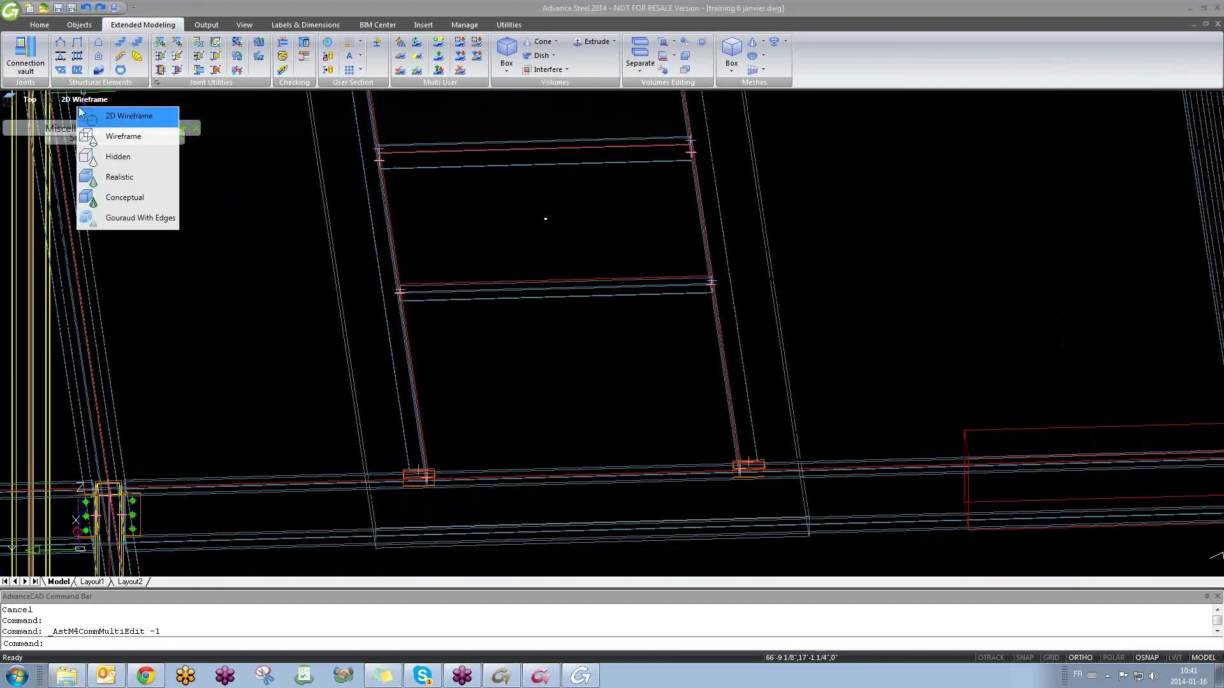
click(130, 178)
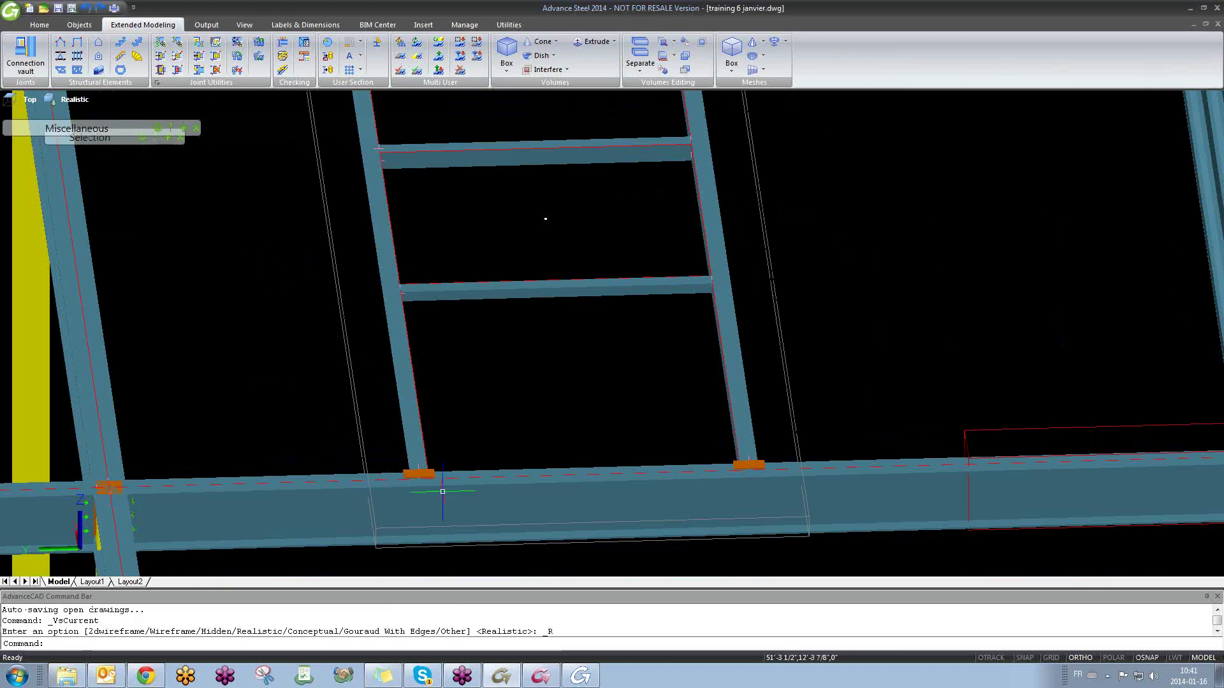
scroll(416, 479, up, 2)
scroll(415, 480, up, 3)
scroll(440, 472, down, 2)
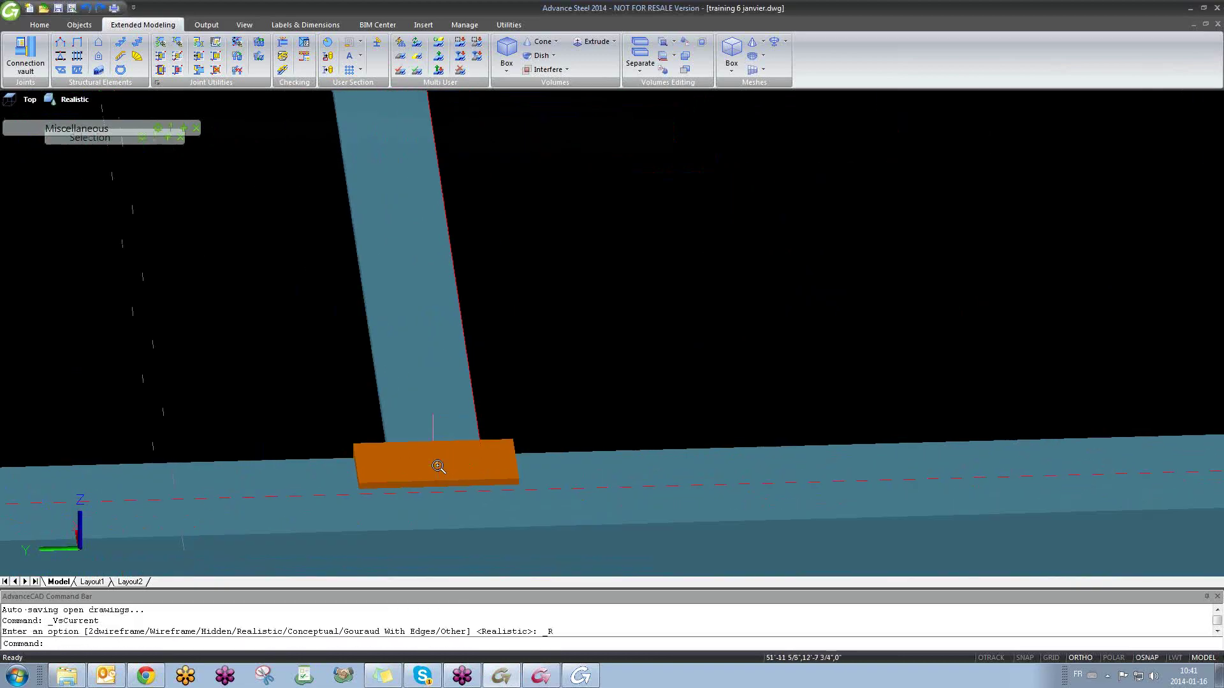
Step: Open the roof opening's joint properties and review its geometry, section, welds at opening and seat settings
shift+middle_drag(433, 452, 629, 445)
scroll(629, 446, down, 4)
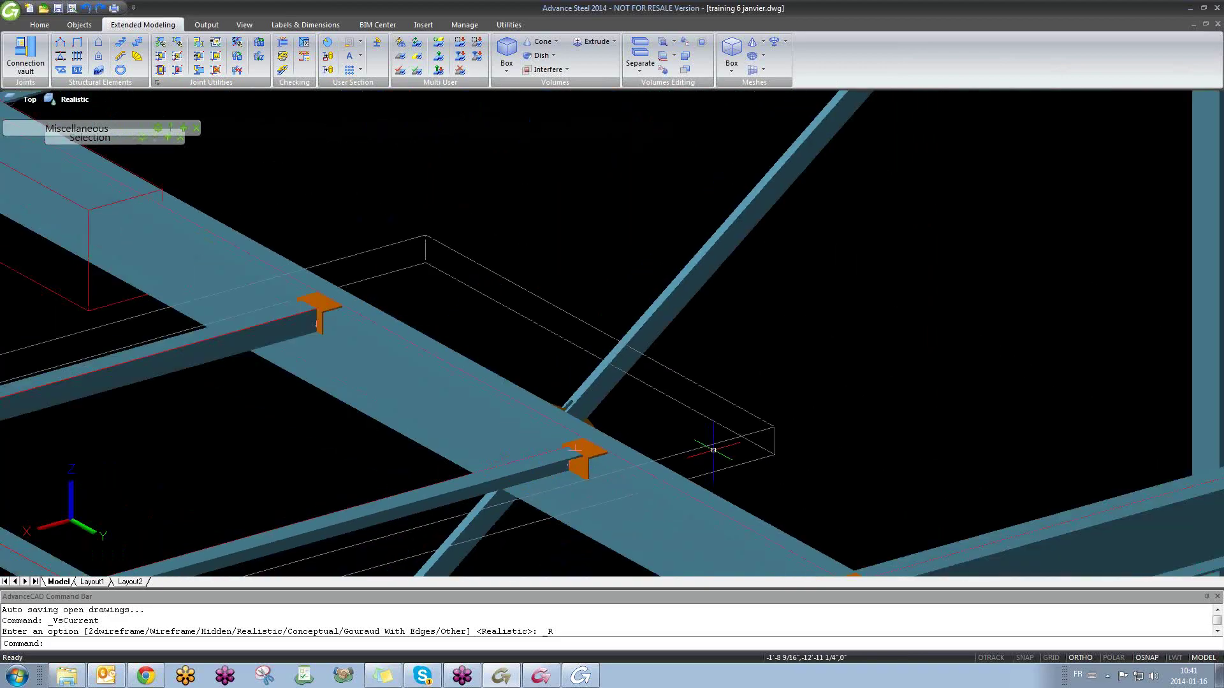
double_click(711, 446)
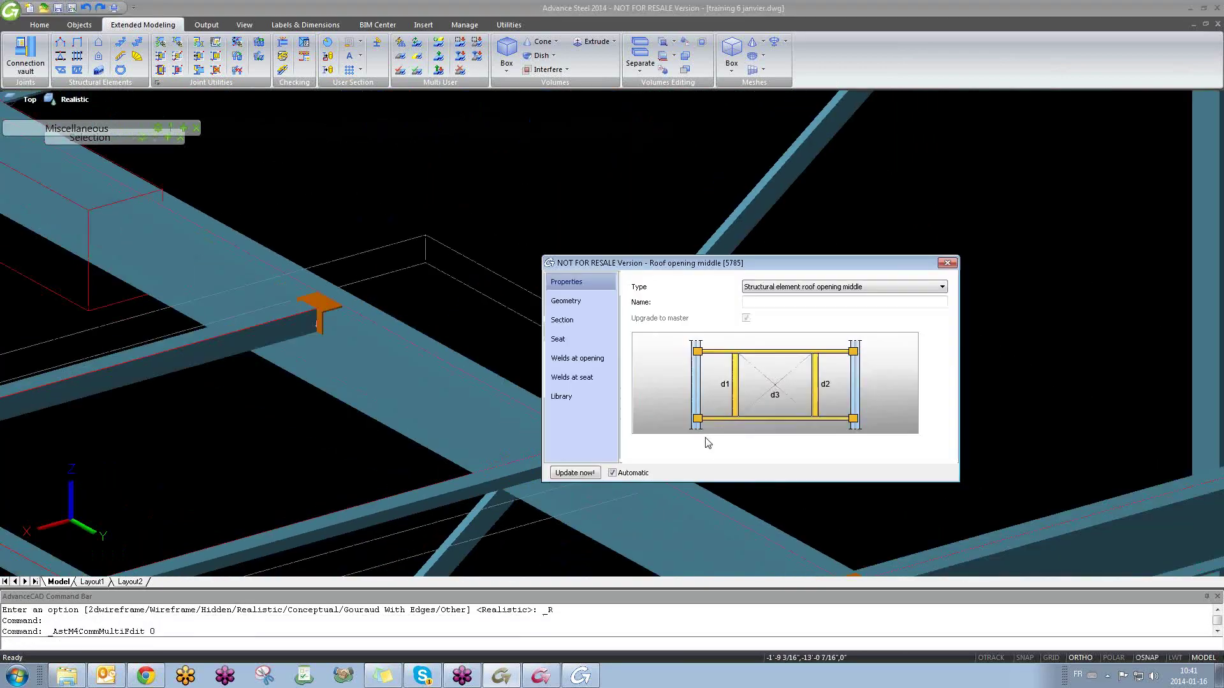
drag(609, 261, 780, 233)
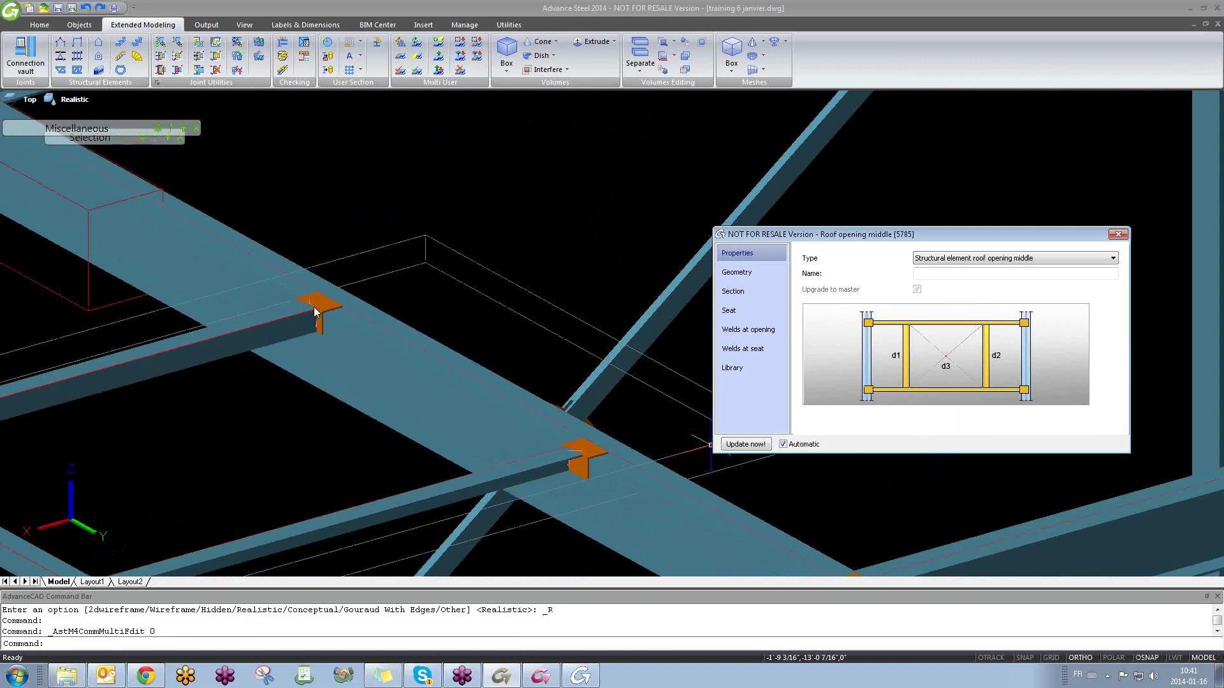
click(748, 272)
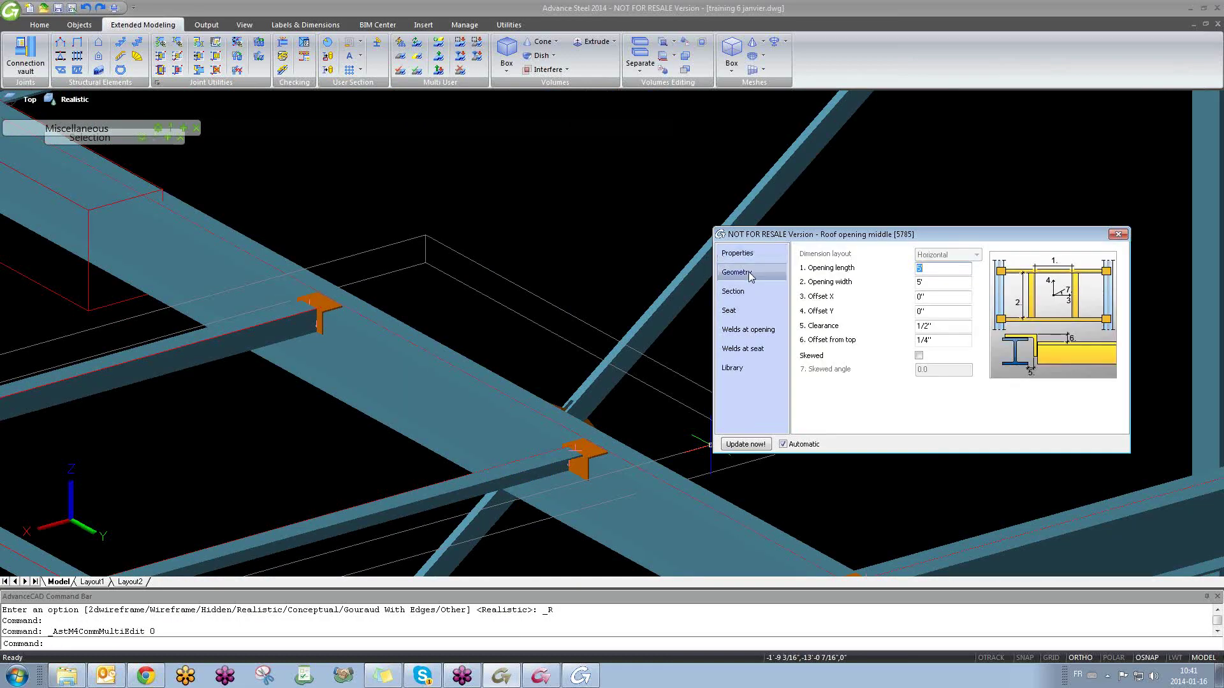
click(754, 332)
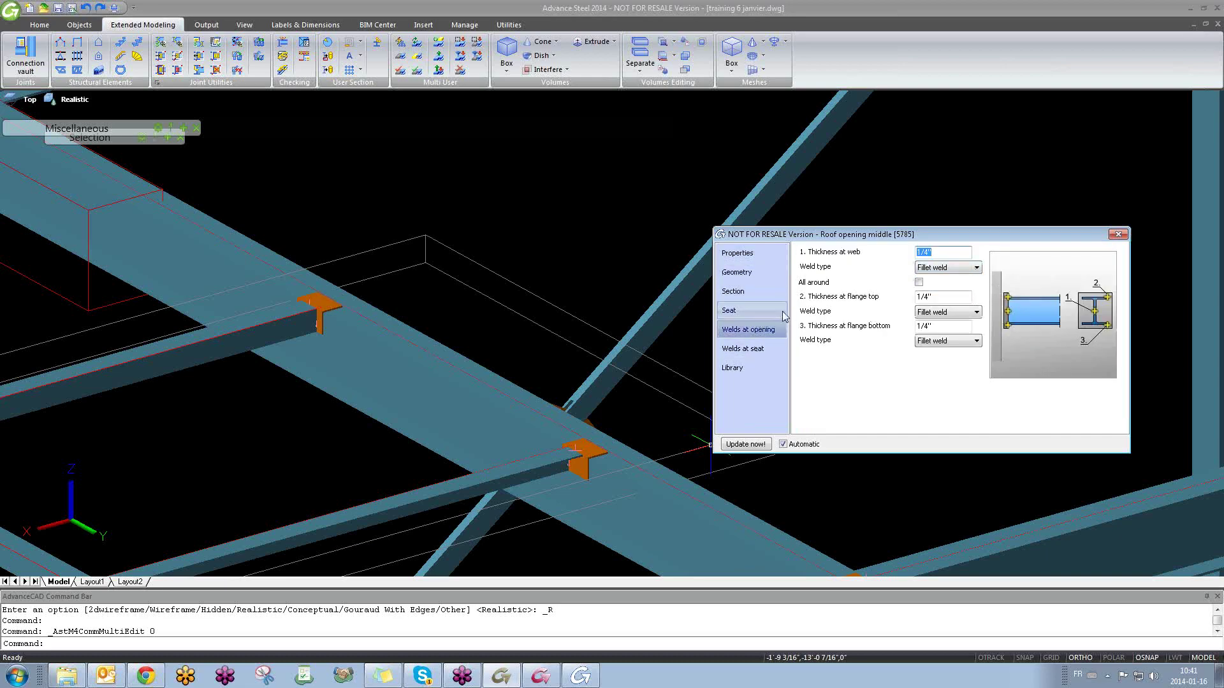
click(755, 292)
click(739, 310)
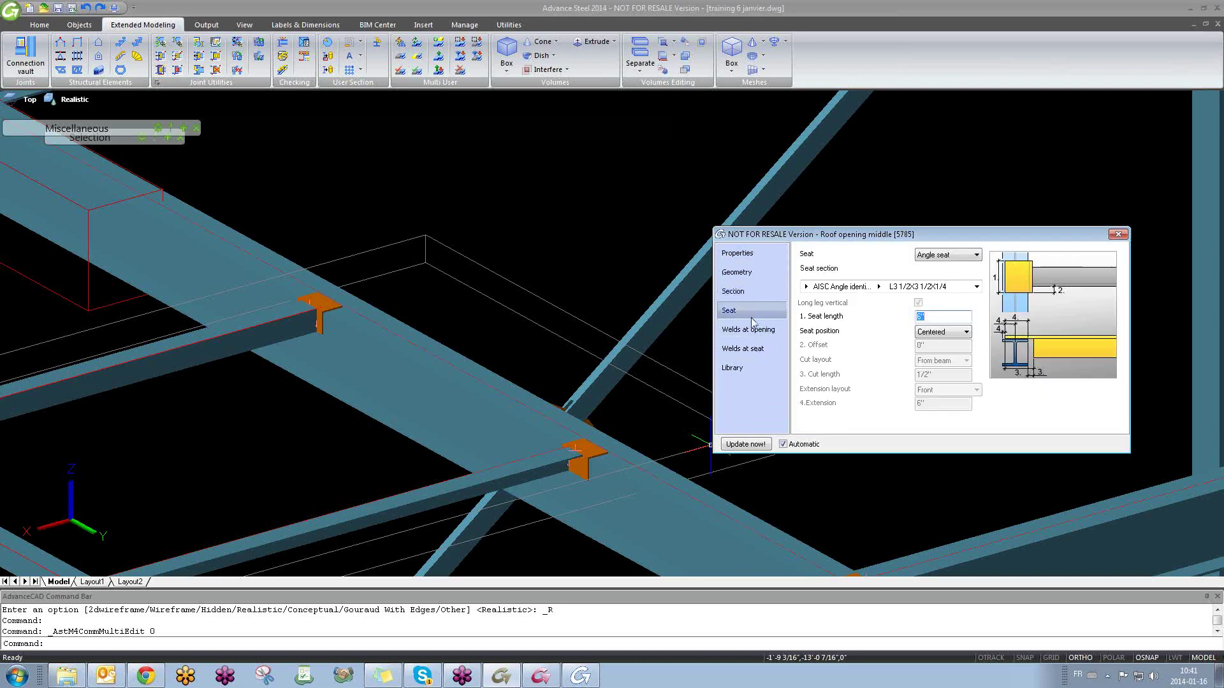
Step: Try the Flat profile seat, Cut and Plate seat types on the roof opening, and return it to Angle seat
click(948, 255)
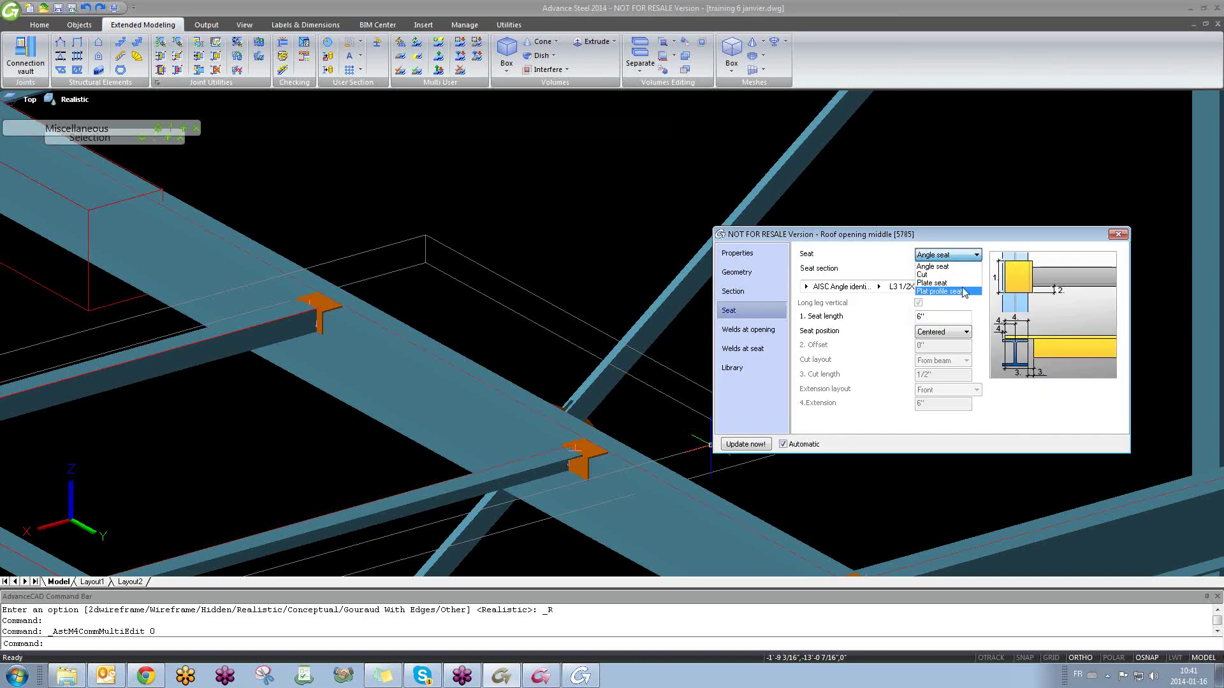
click(959, 282)
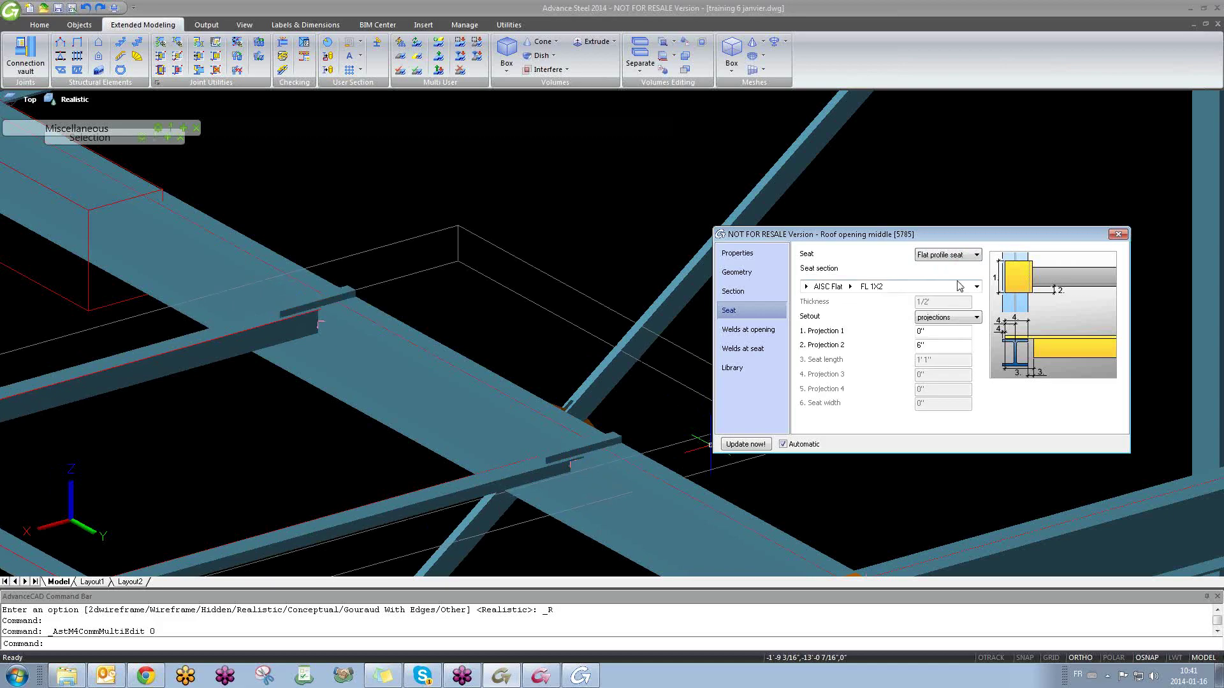
key(Down)
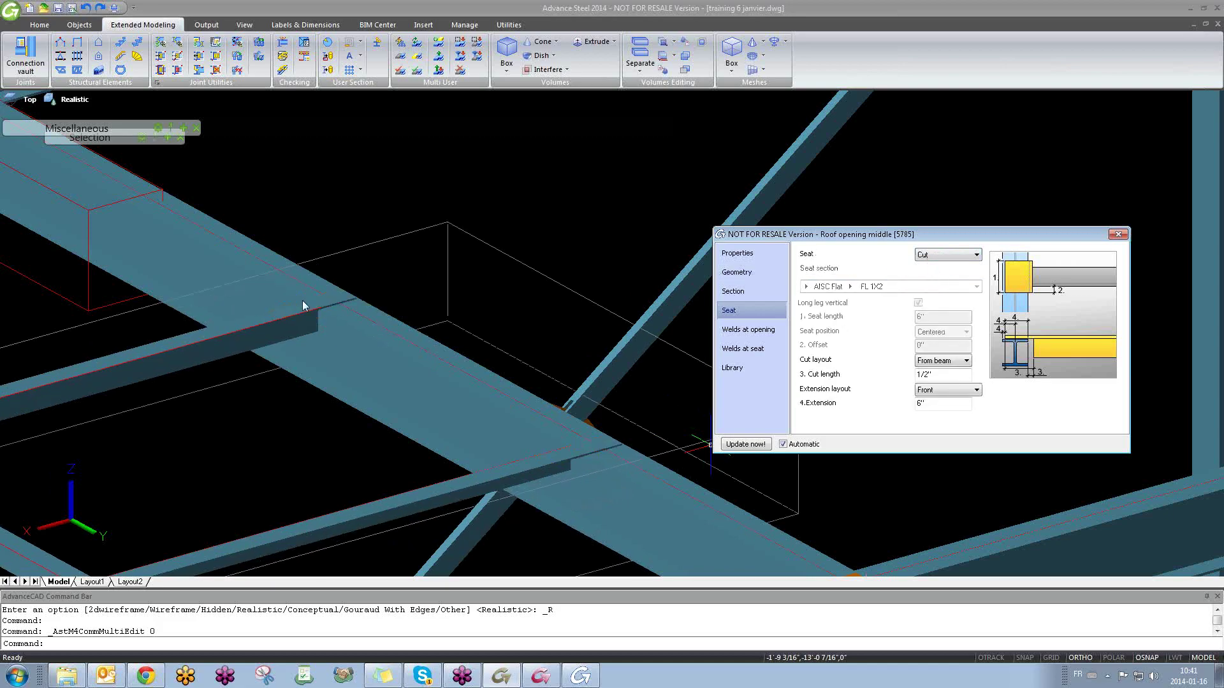
key(Up)
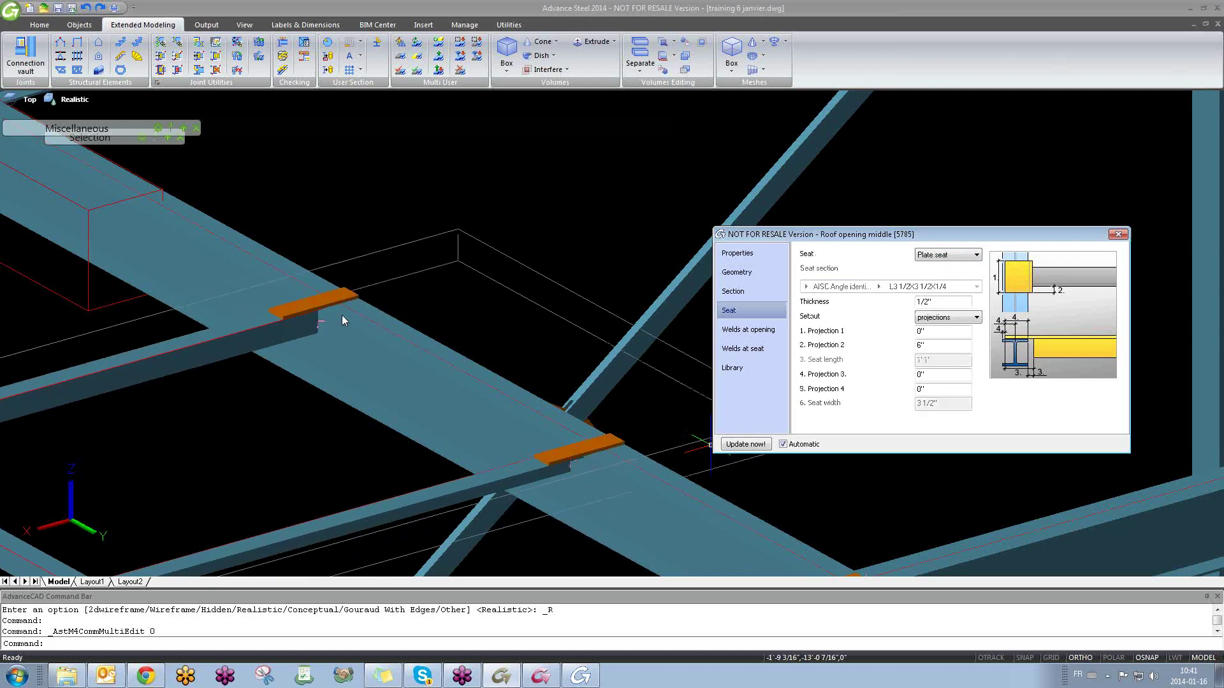
key(Up)
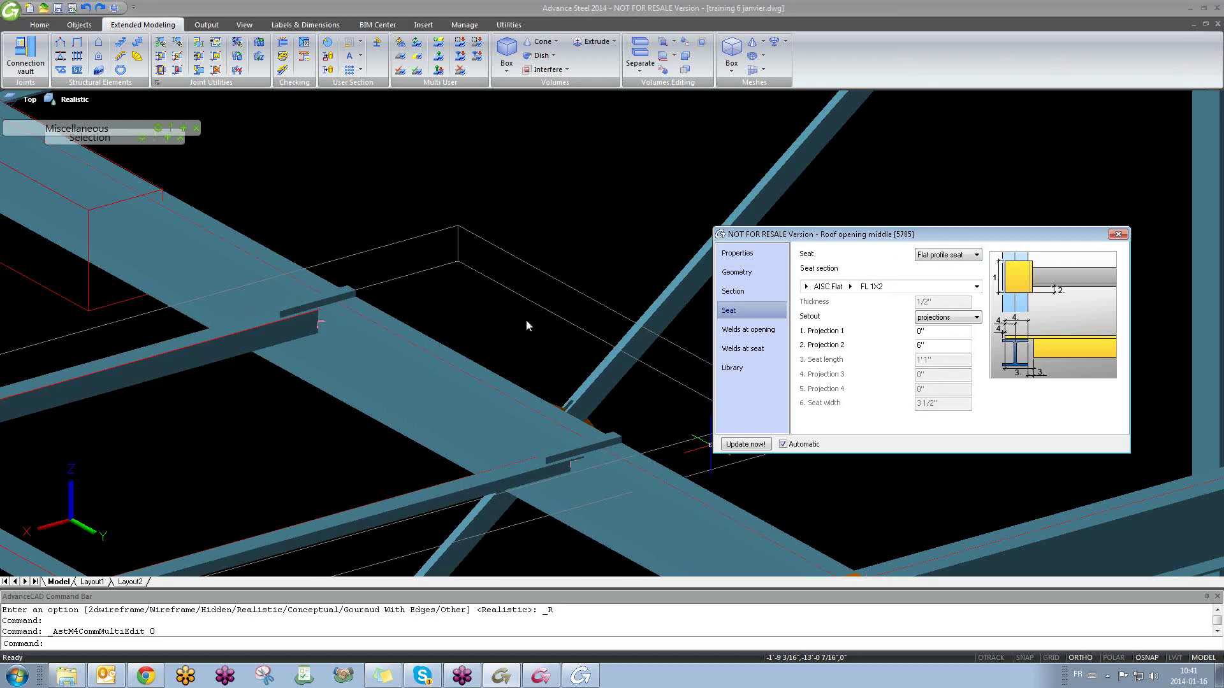
click(973, 257)
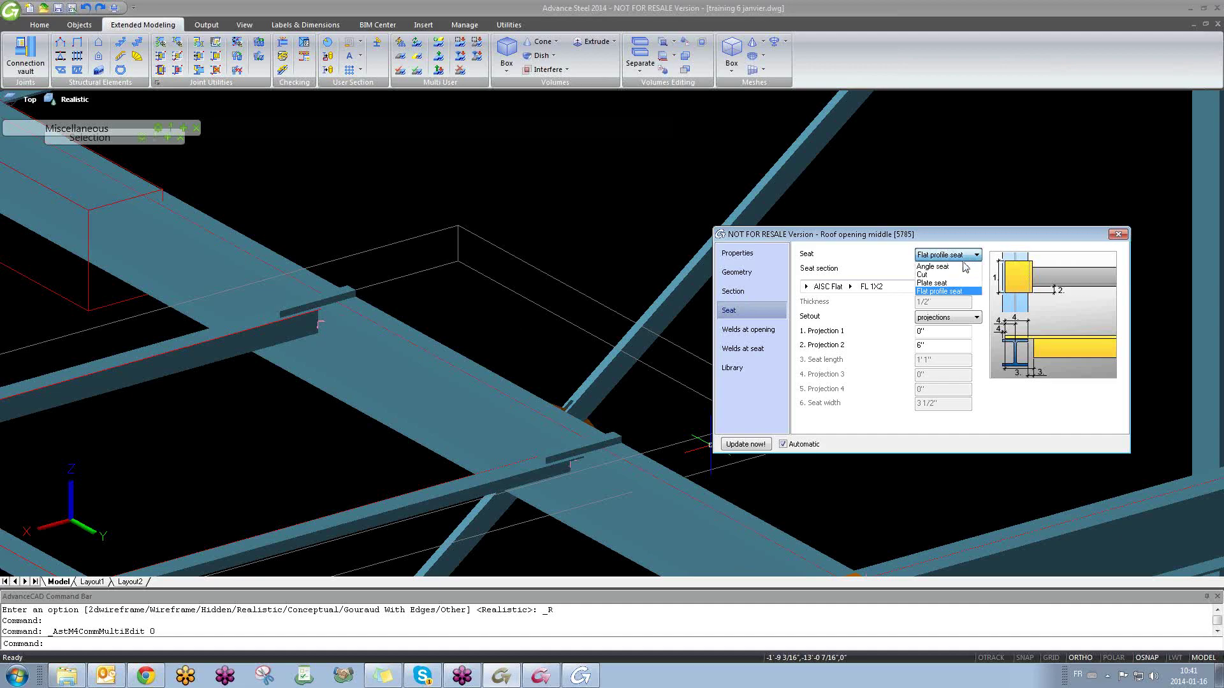
click(961, 267)
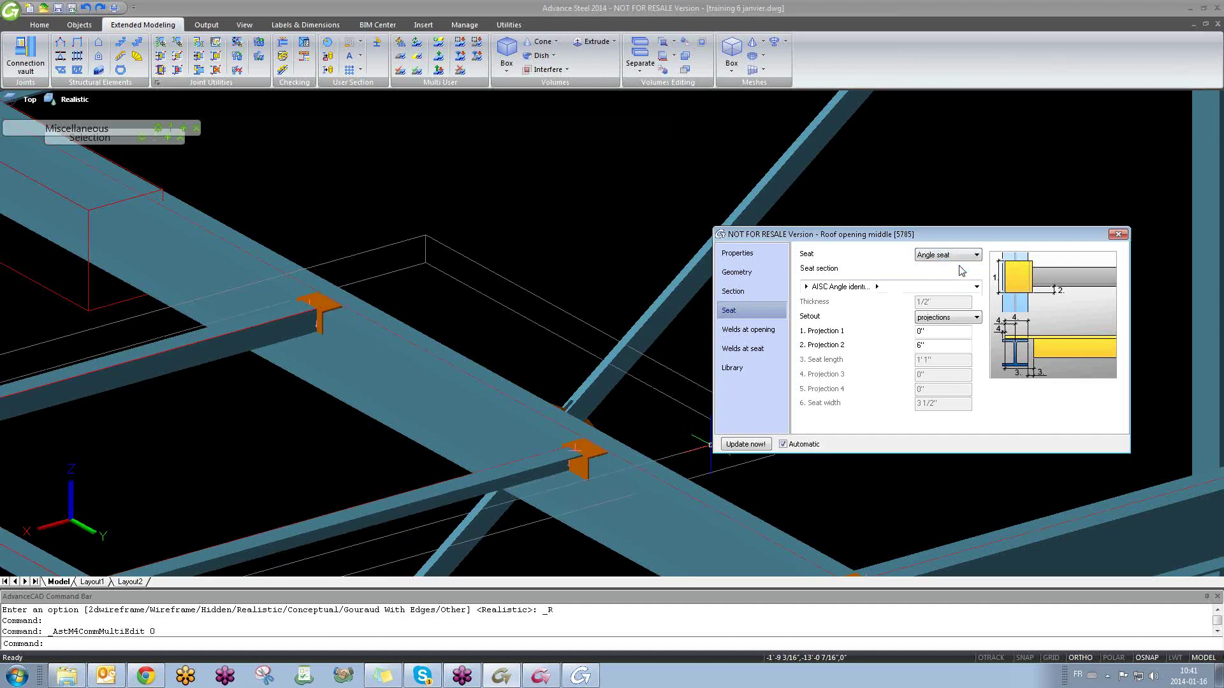
Step: Set the roof opening's seat type to Cut, inspect the member's end on the supporting beam, and close the properties
click(942, 255)
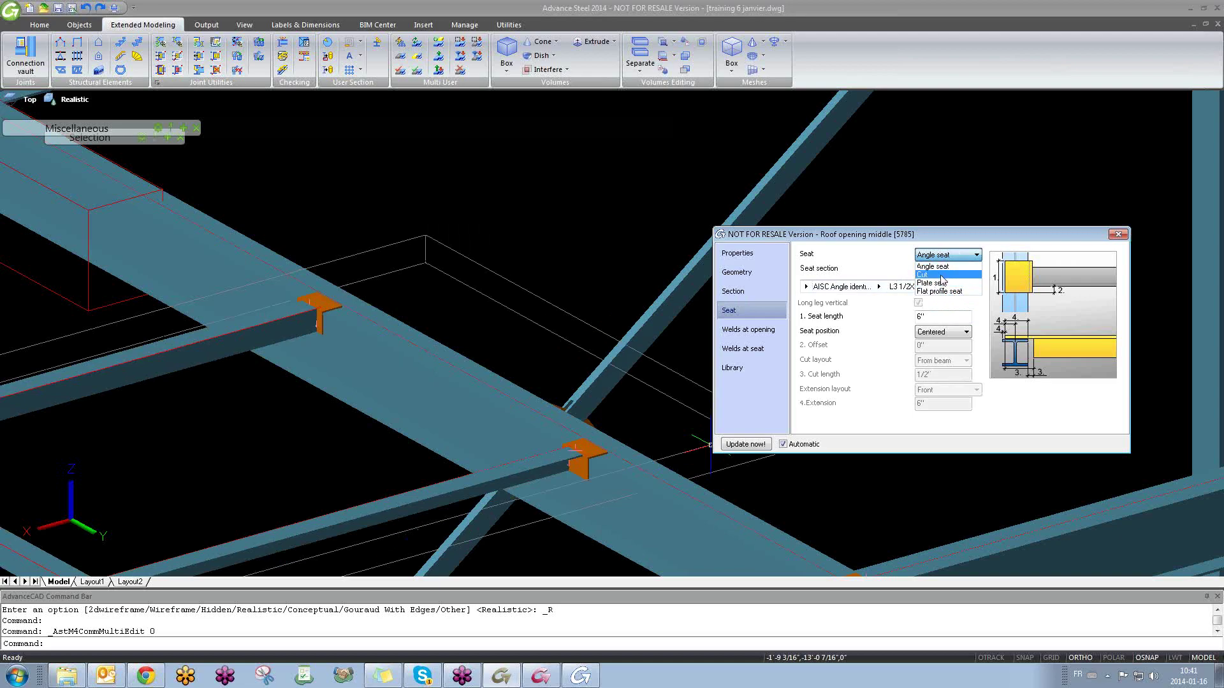
click(945, 275)
scroll(587, 487, up, 5)
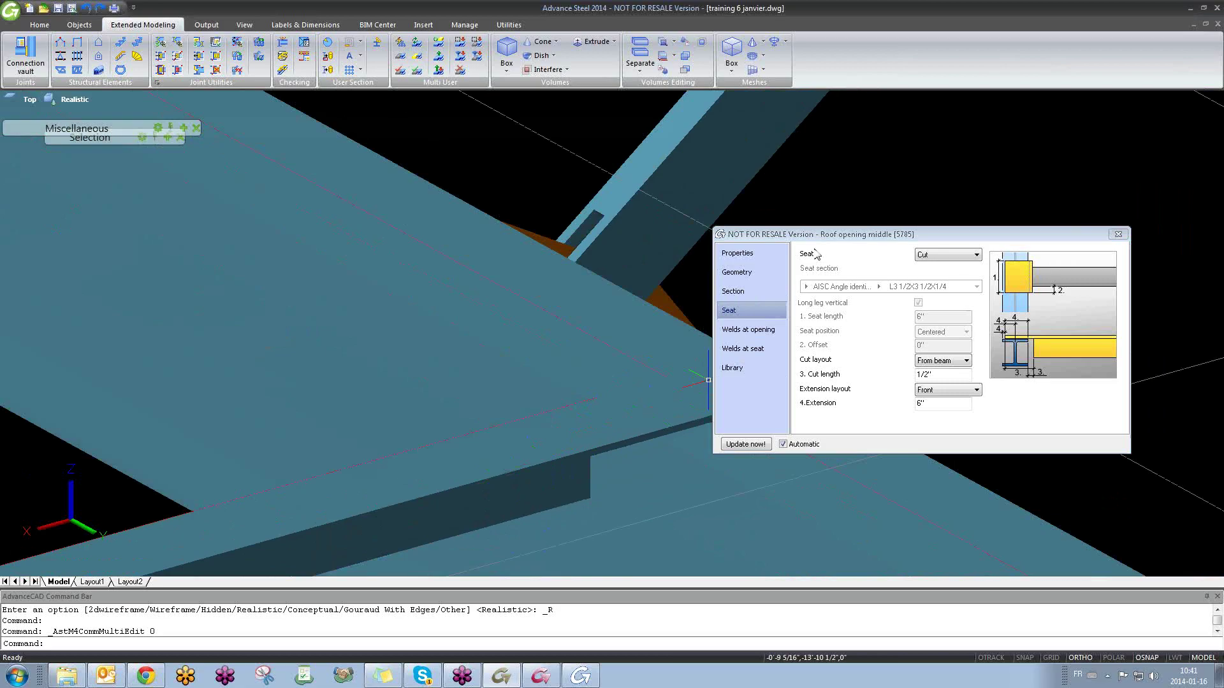
click(1118, 235)
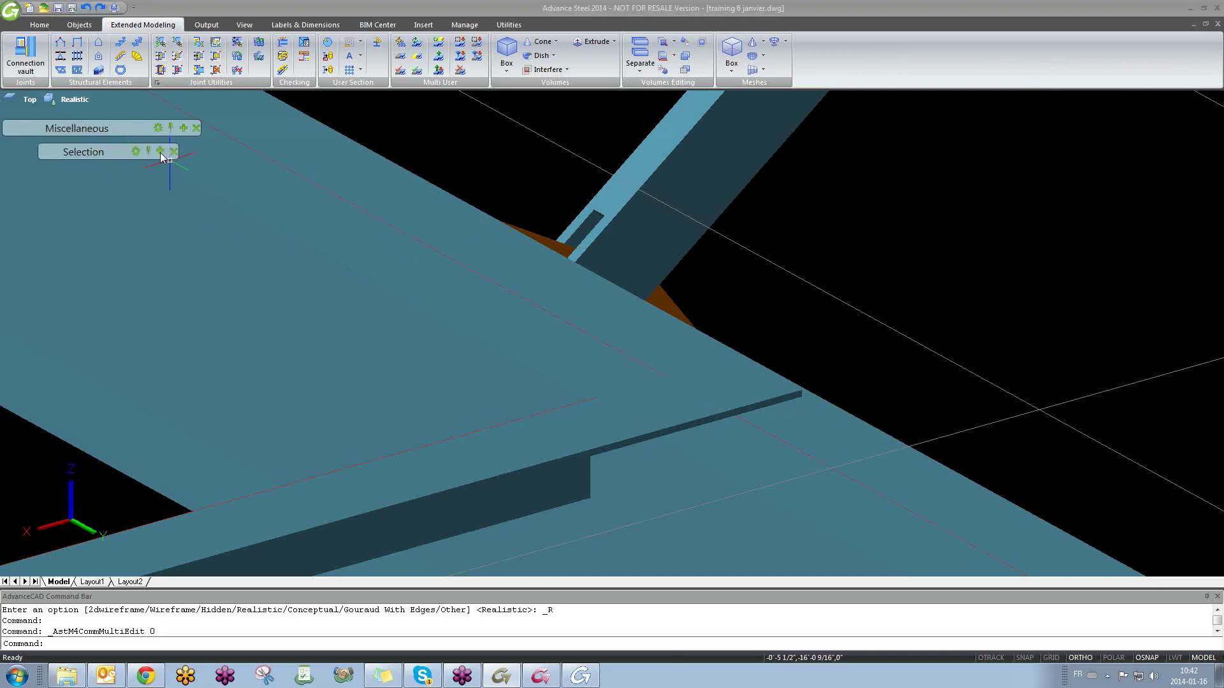
Step: Open the model browser and look through its list of single parts, with the whole building in view
mouse_move(160, 152)
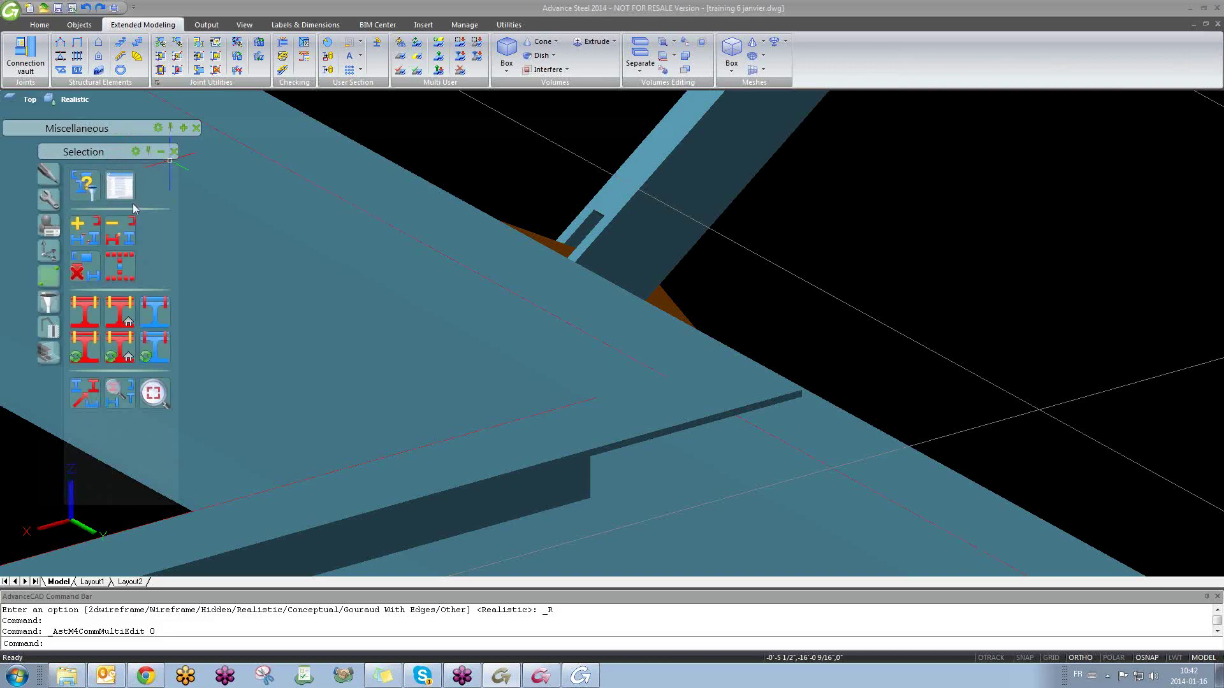
scroll(311, 274, down, 10)
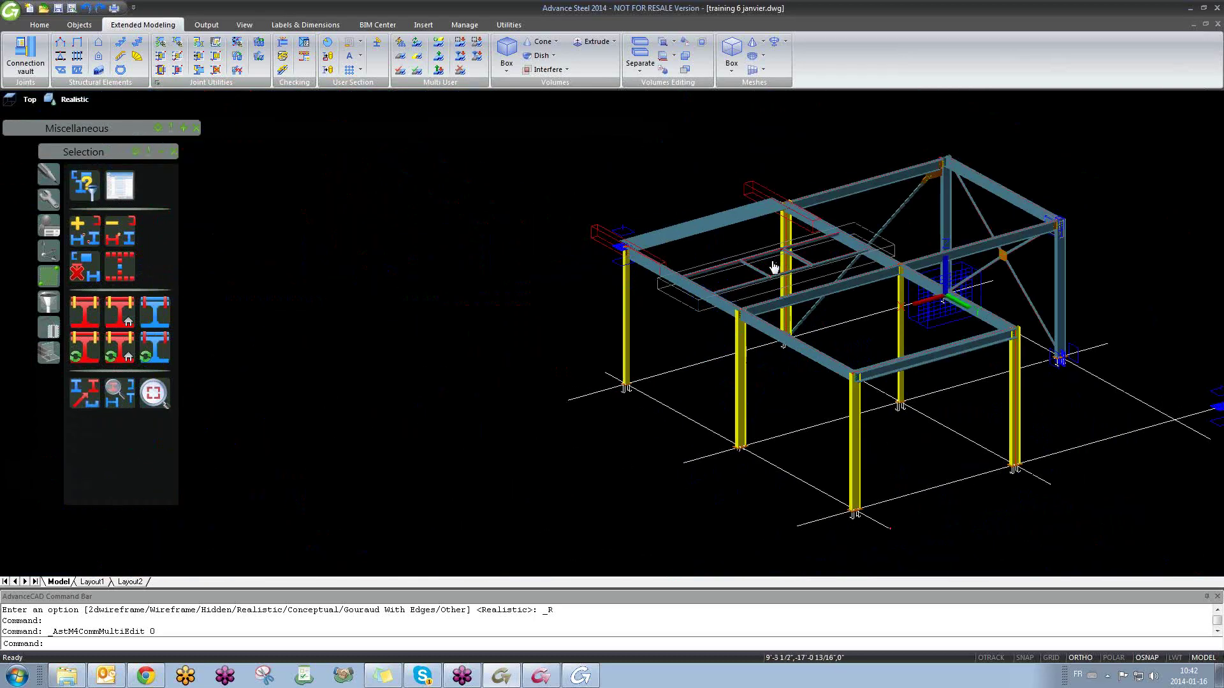
middle_drag(315, 260, 790, 251)
click(117, 190)
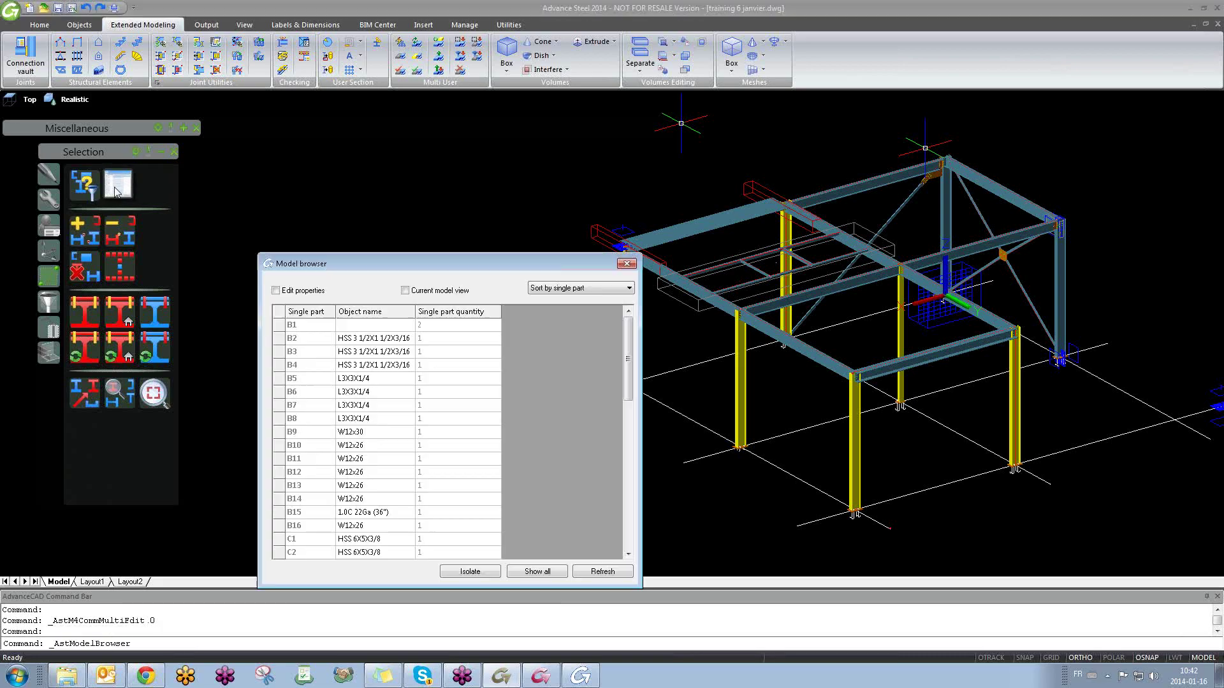
scroll(629, 335, down, 1)
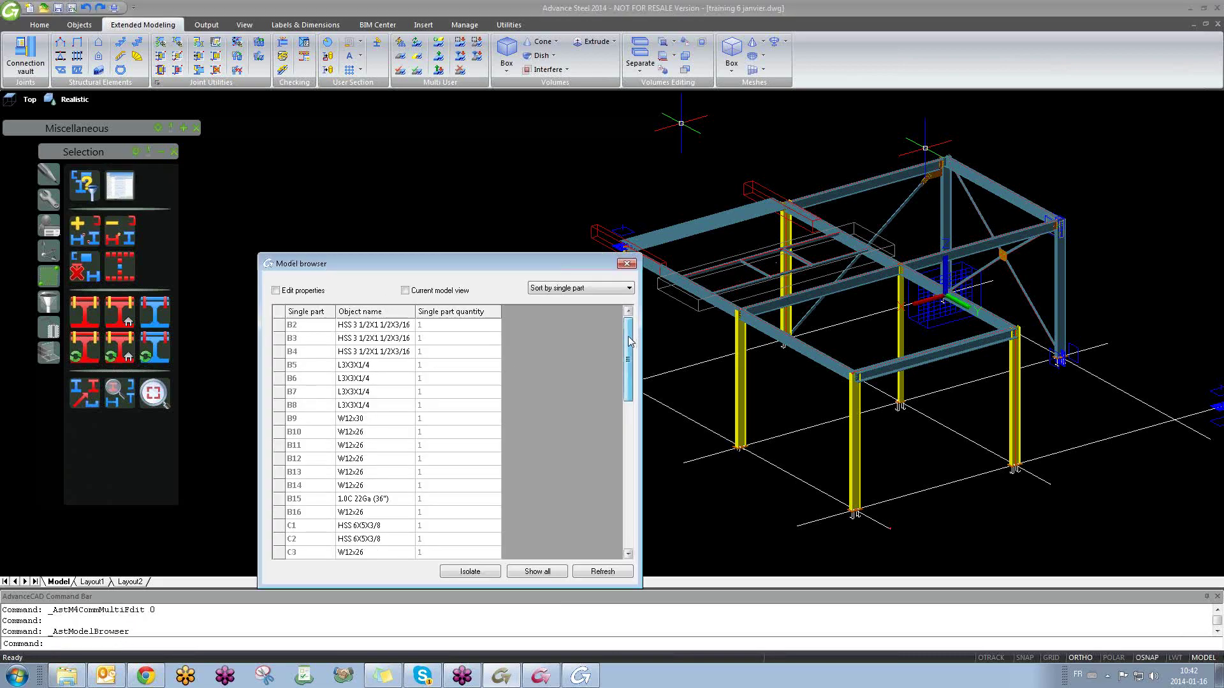
mouse_move(628, 336)
mouse_down()
mouse_move(610, 495)
mouse_move(618, 319)
mouse_up()
scroll(437, 398, down, 5)
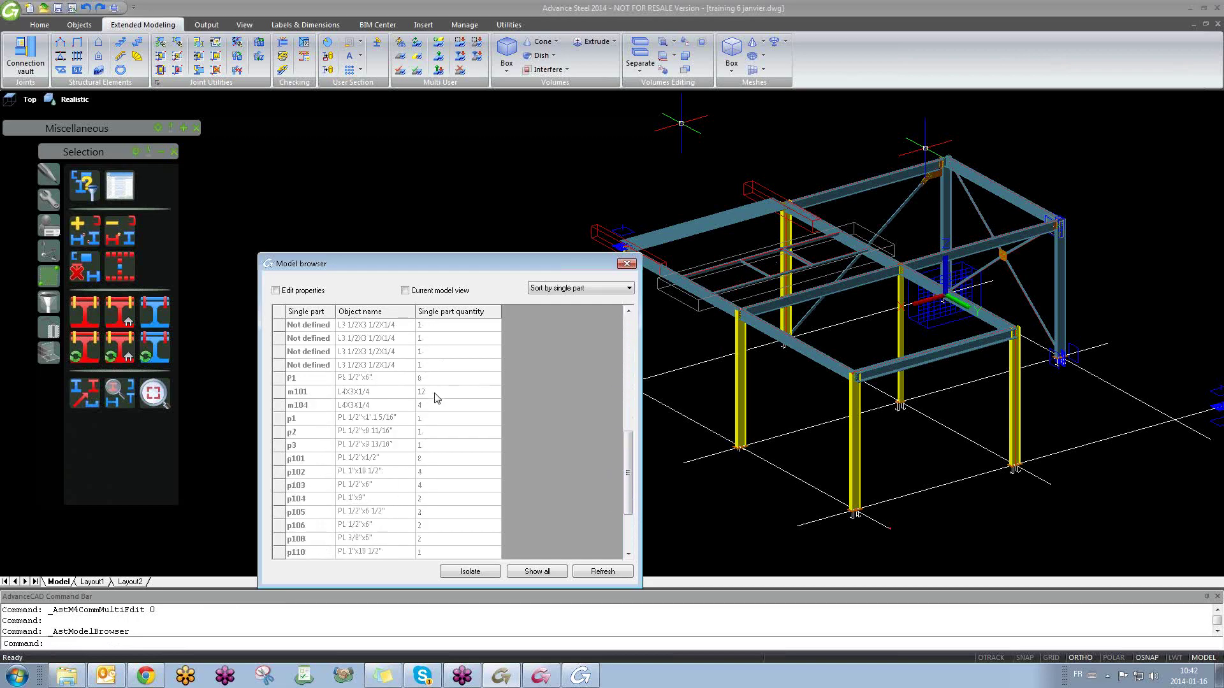
scroll(324, 464, up, 3)
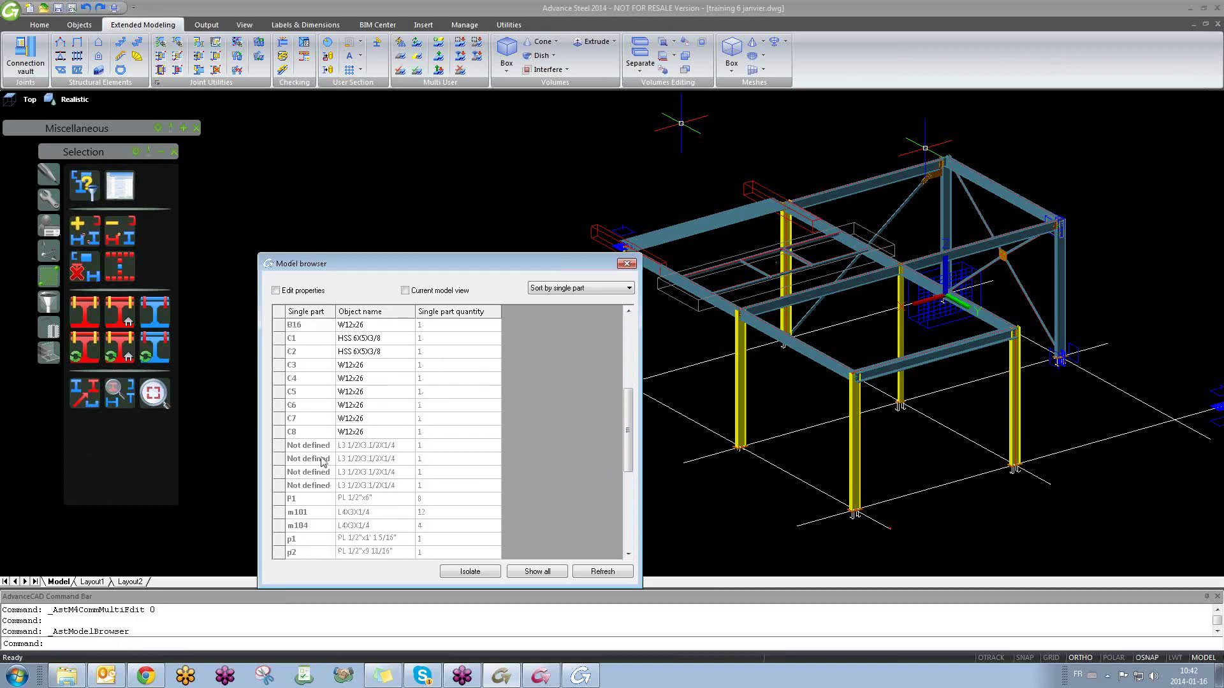
Step: Isolate column C7 through the model browser, and show all model objects again
click(304, 421)
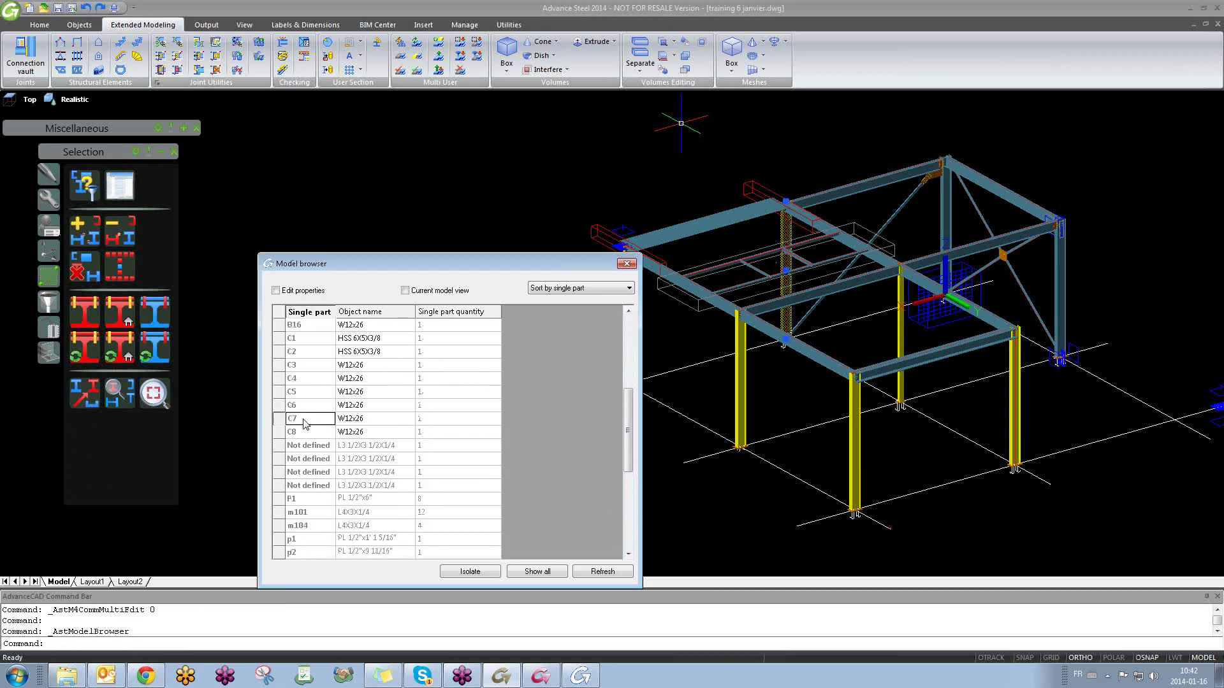
click(470, 571)
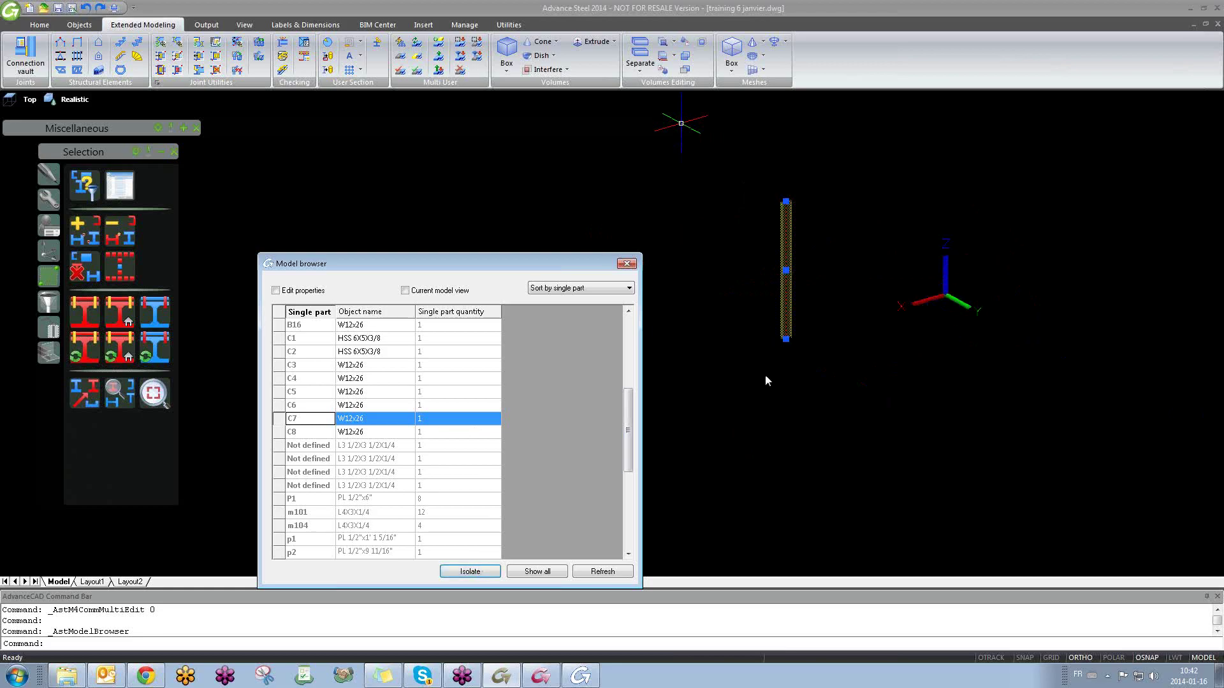
click(537, 571)
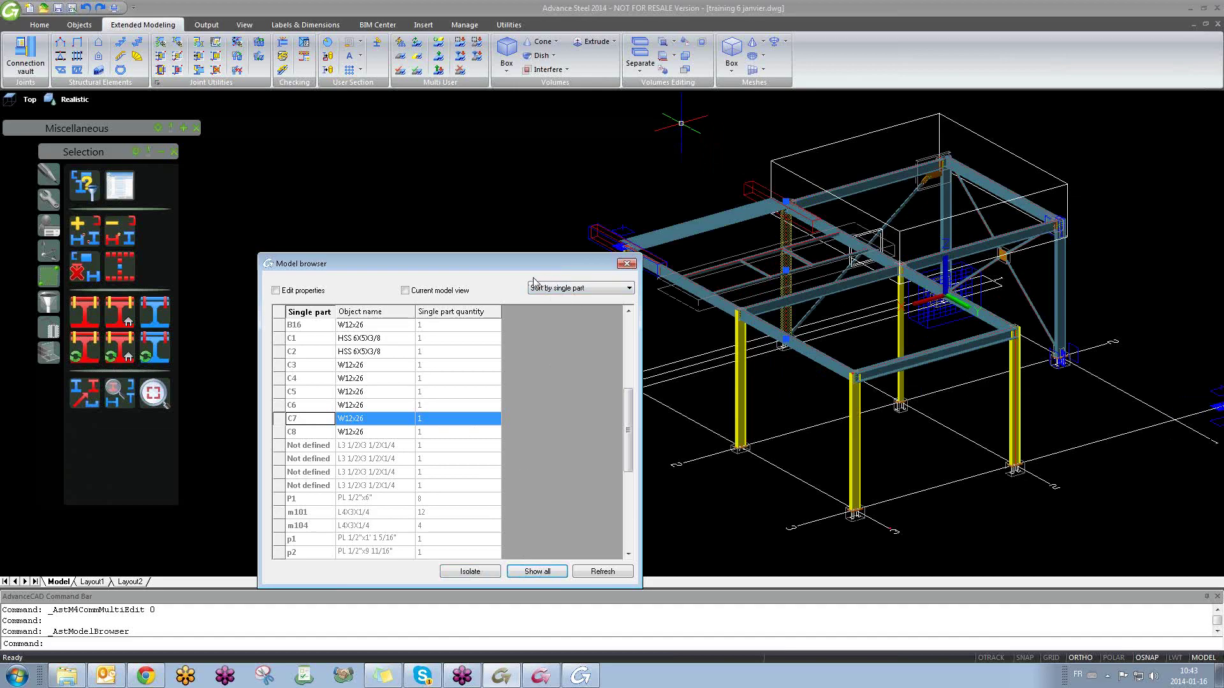
Step: Review the model browser's options for sorting by main, single or preliminary part, and close the browser
click(588, 292)
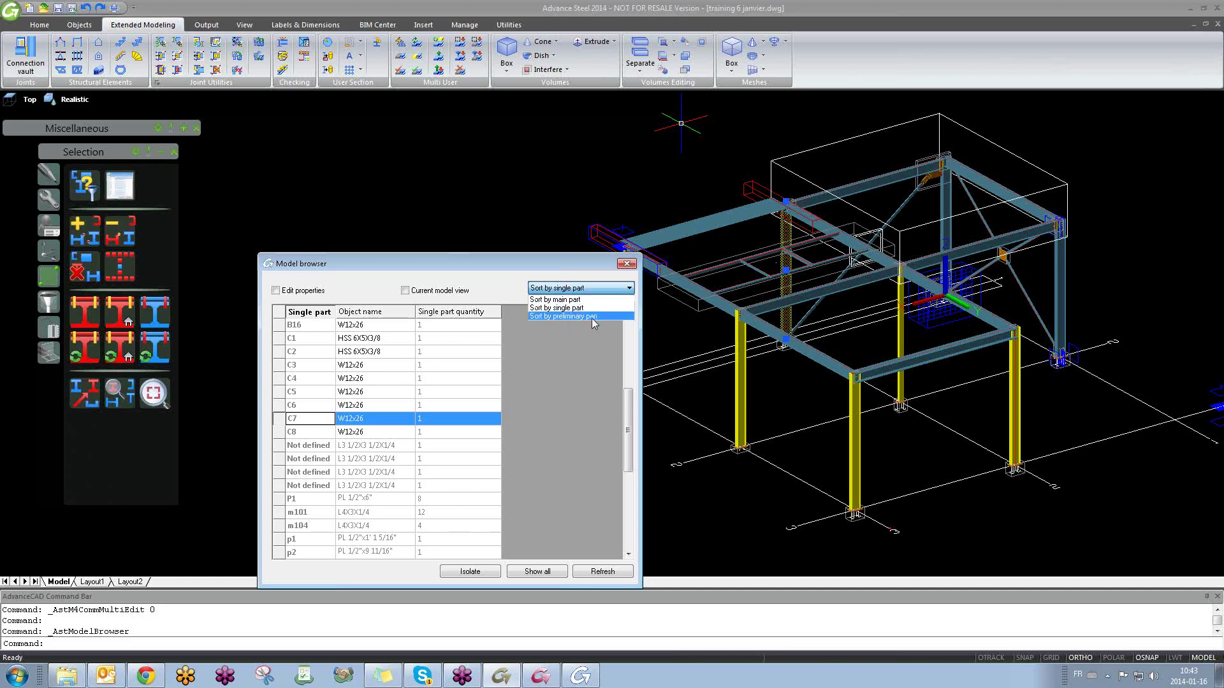
click(510, 263)
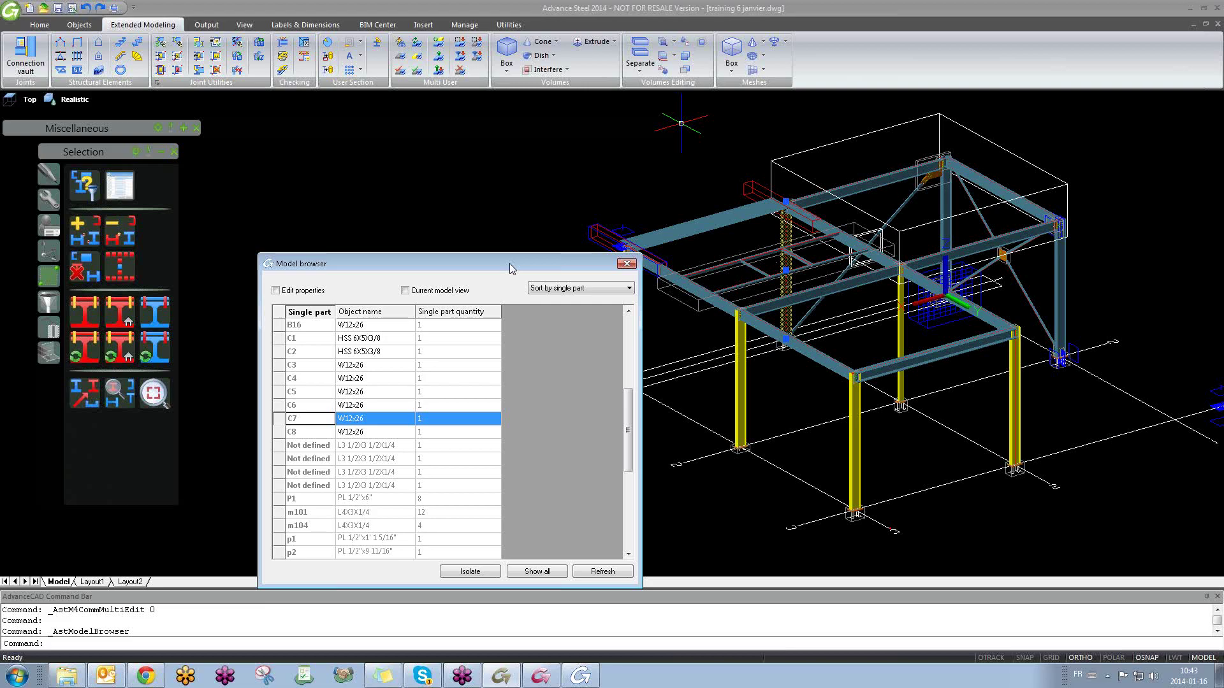
key(Escape)
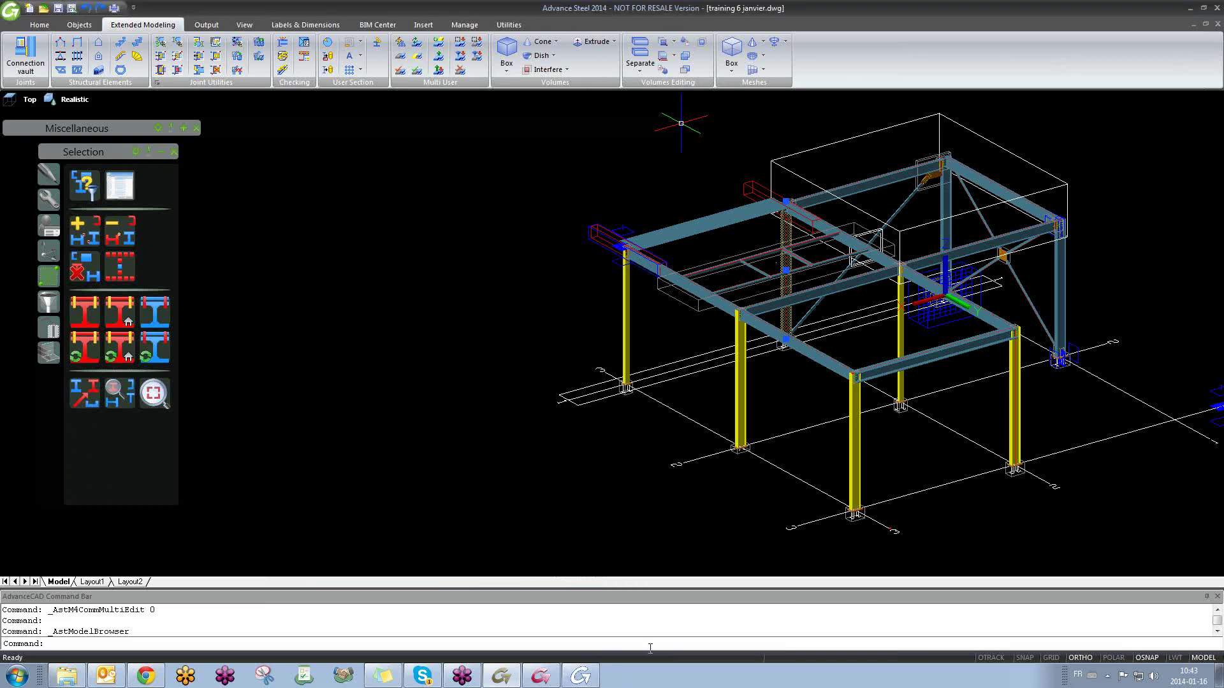
Step: Delete the corrugated deck strip spanning the open end of the roof, and undo the deletion
scroll(781, 210, up, 5)
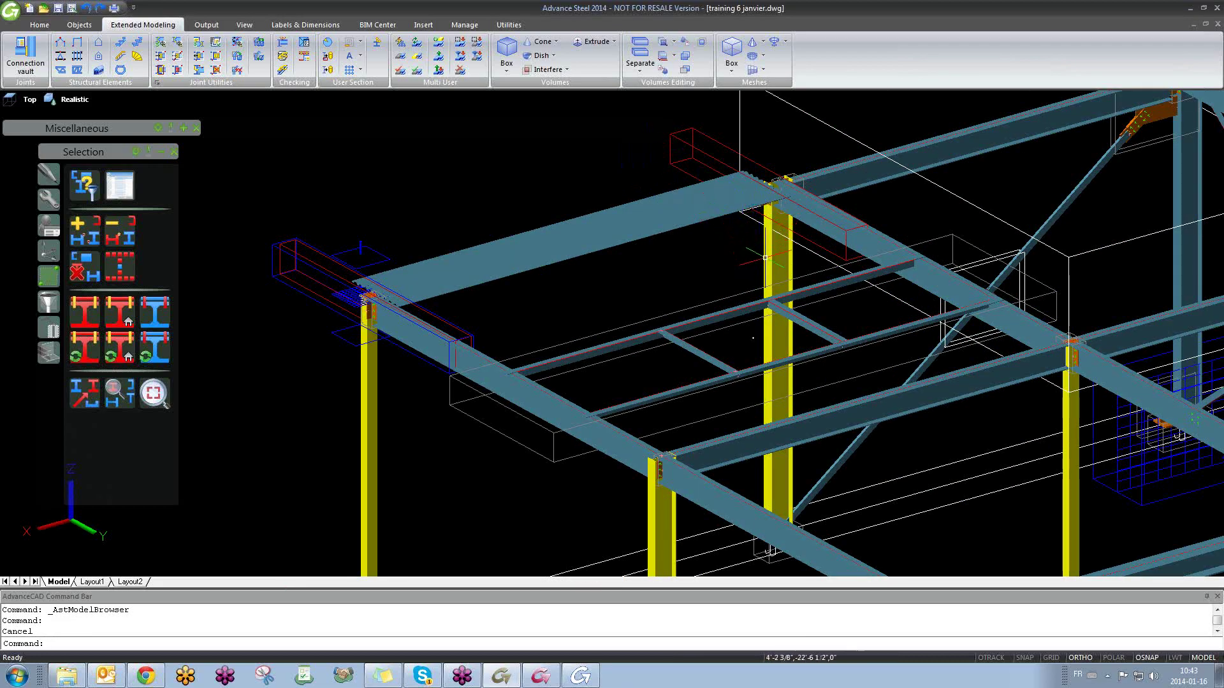
click(695, 202)
key(Delete)
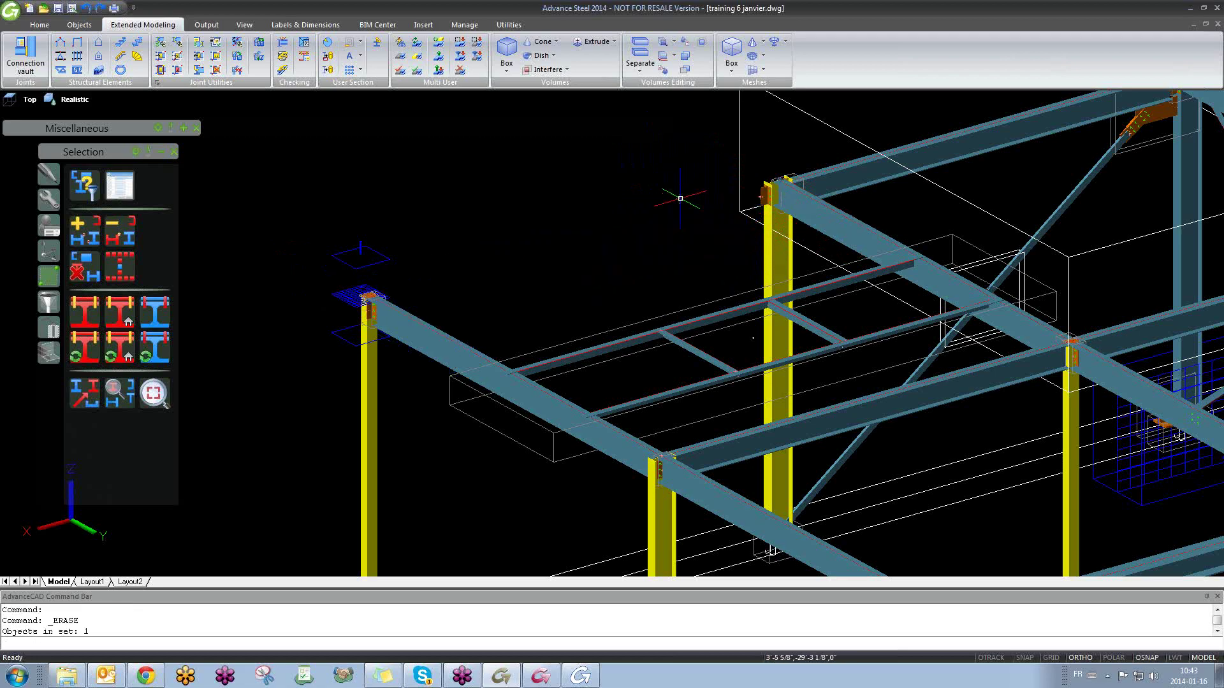
text(u)
key(Return)
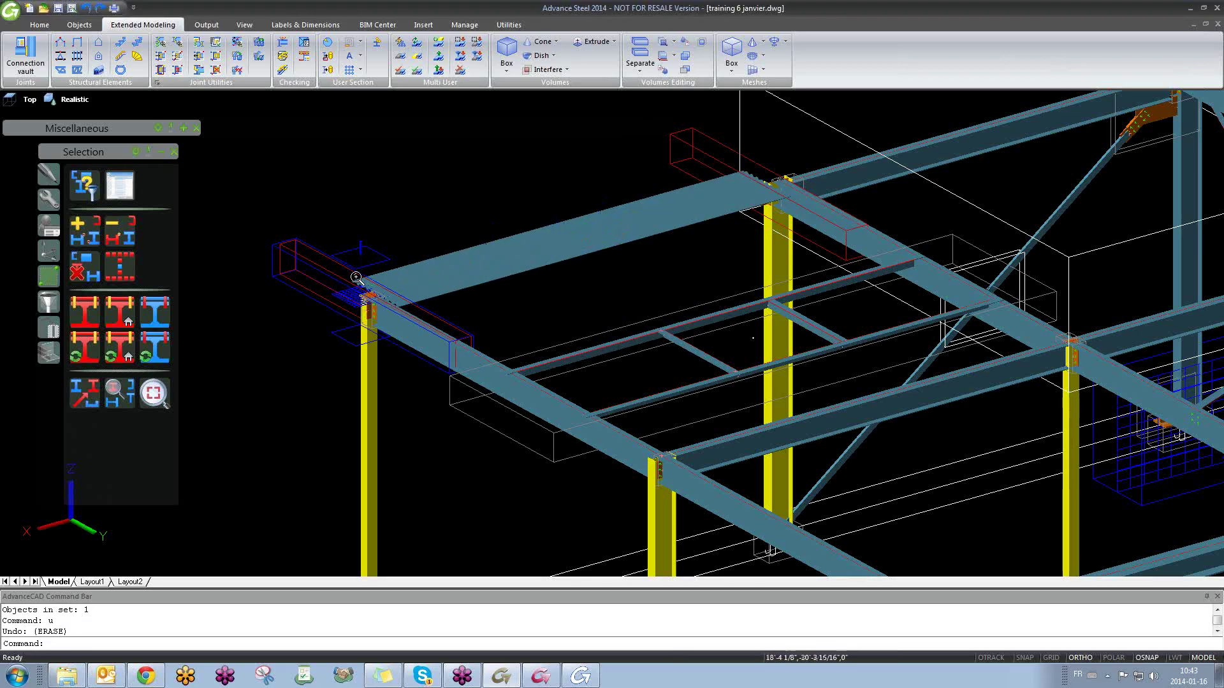
Step: Delete the corrugated deck strip at the corner column's cap, and check the roof frame at the open end
scroll(357, 282, up, 5)
click(345, 312)
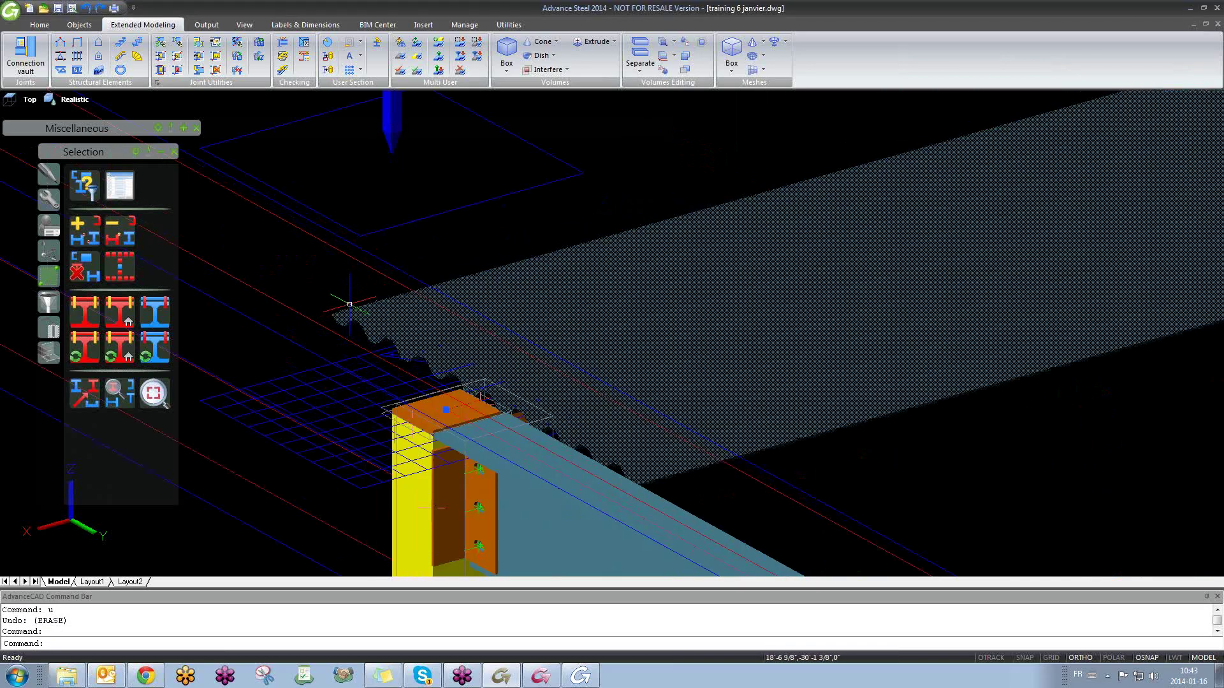
key(Delete)
scroll(349, 304, down, 6)
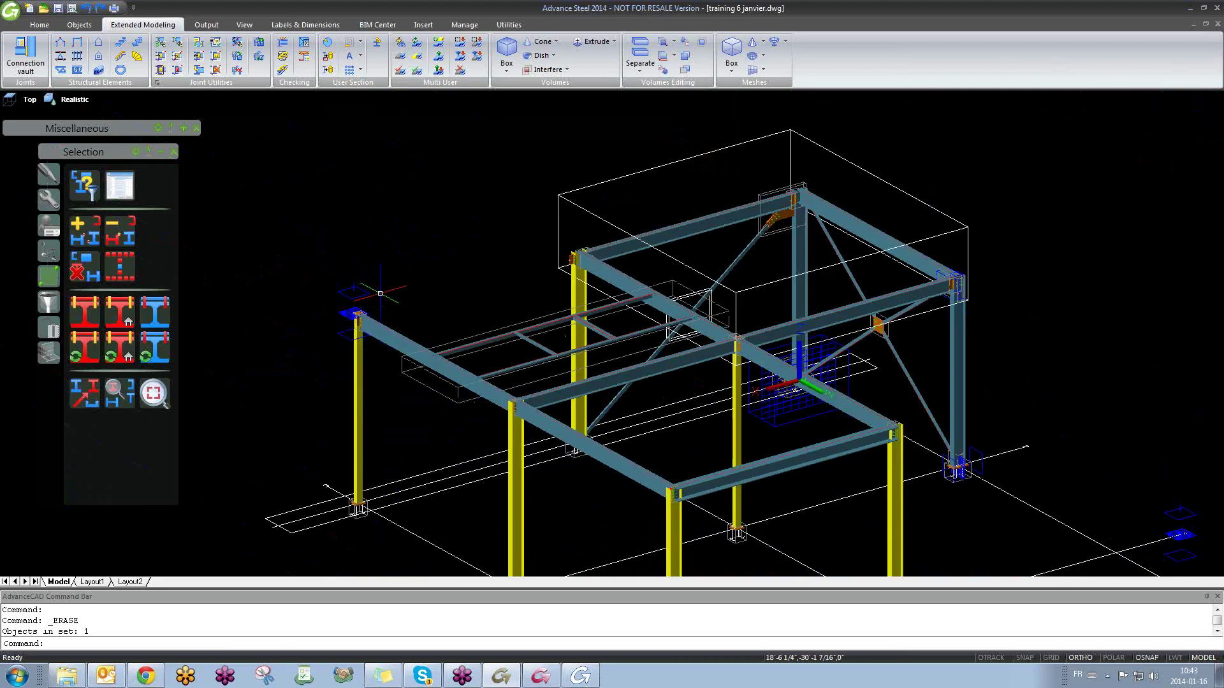
scroll(550, 263, up, 6)
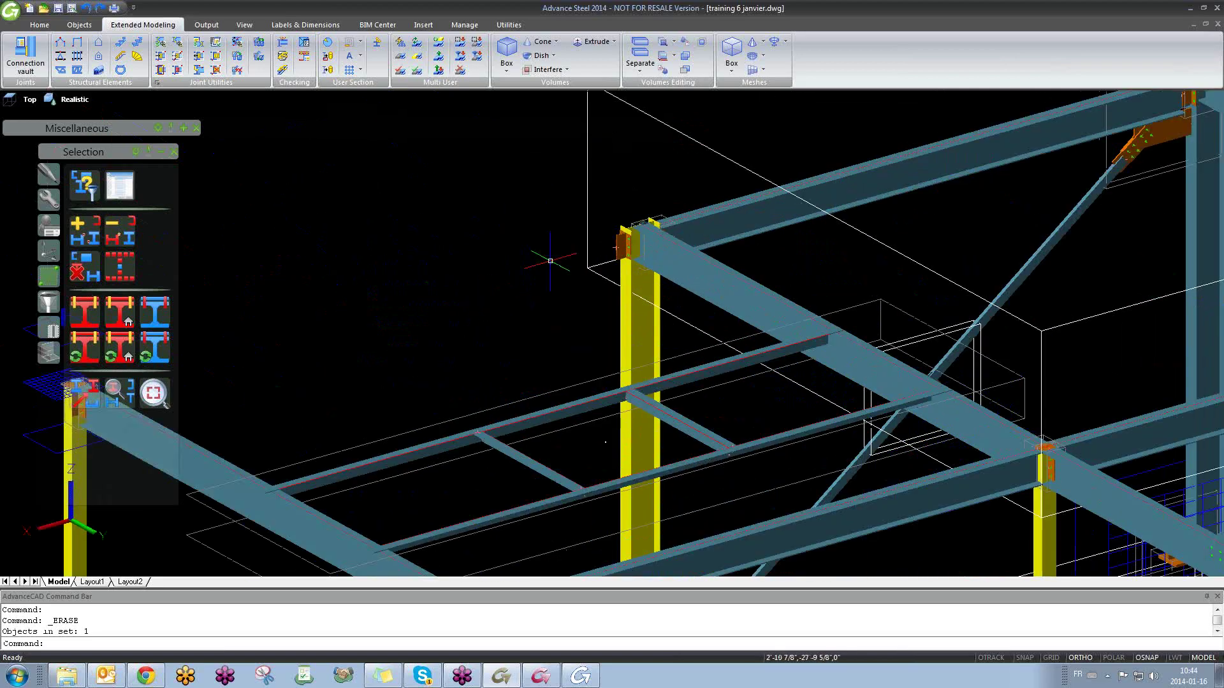
scroll(550, 261, down, 4)
click(450, 277)
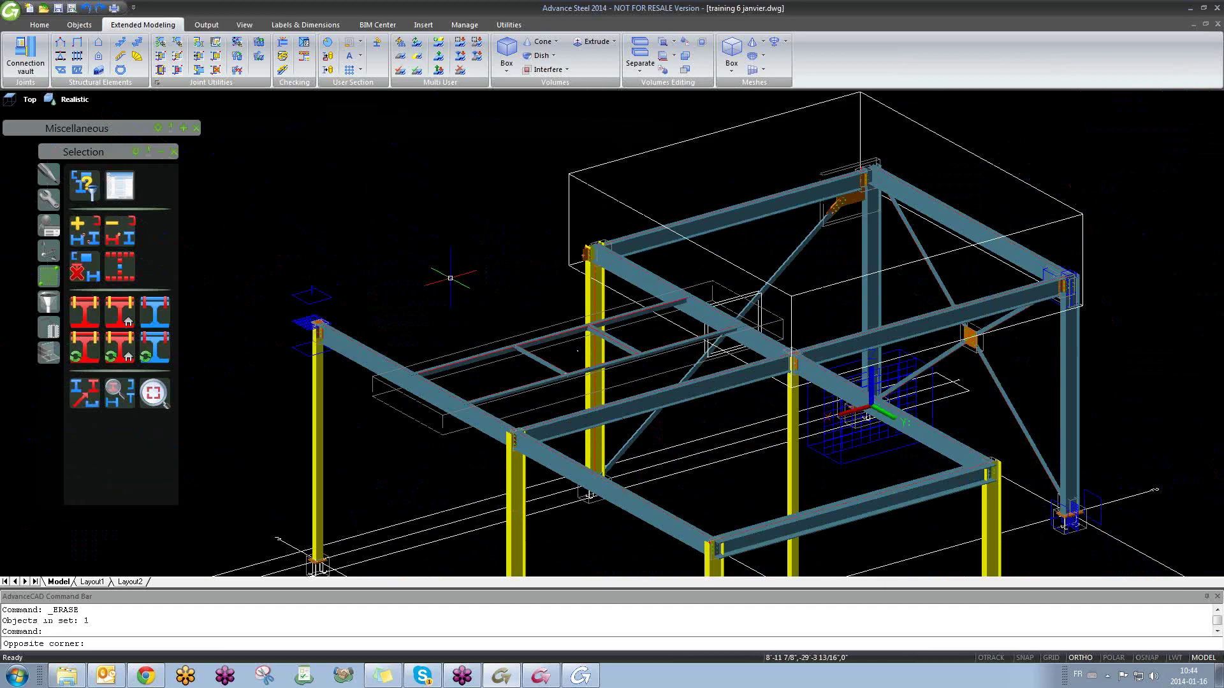
Step: Review the search-and-mark filters for objects, common properties and numbering, enabling the single part prefix and counter criteria, and close without searching
click(450, 278)
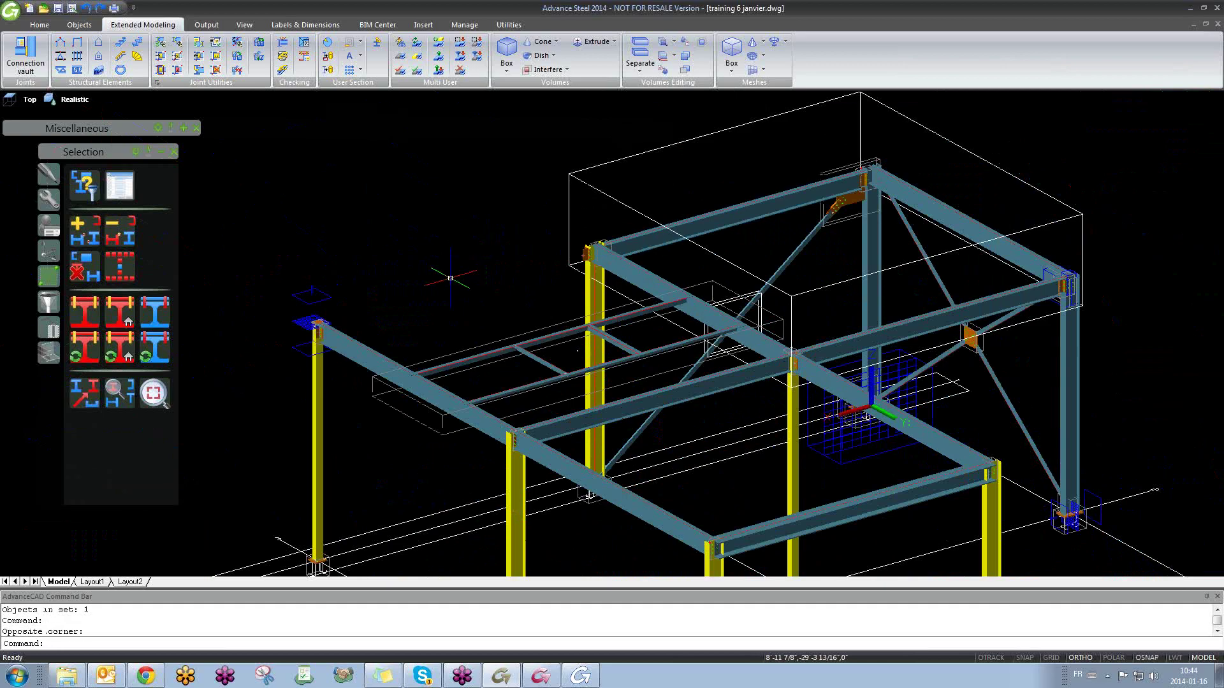
click(124, 195)
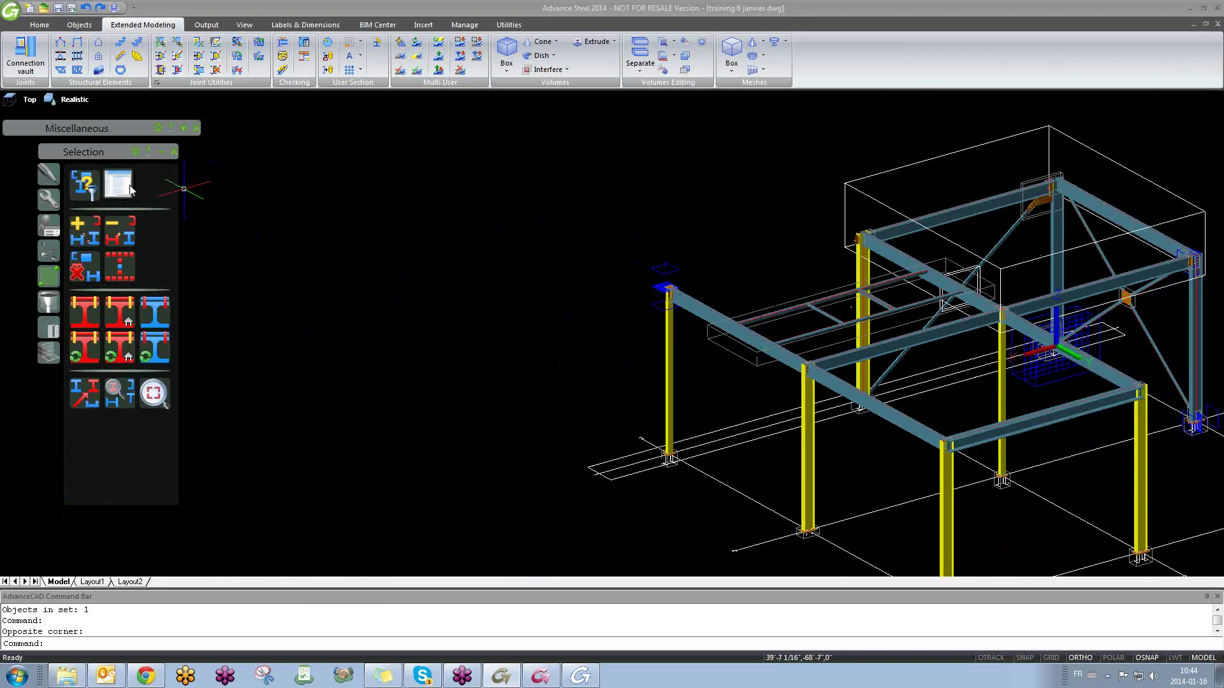
click(88, 191)
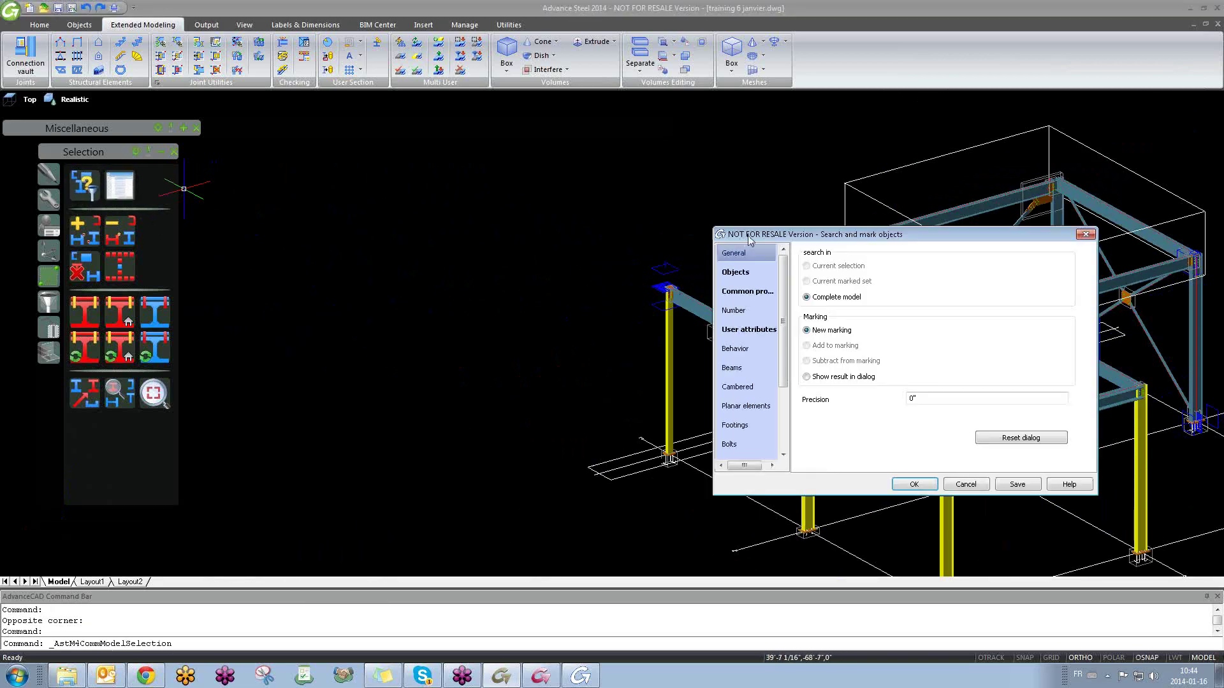
drag(749, 235, 340, 216)
click(341, 256)
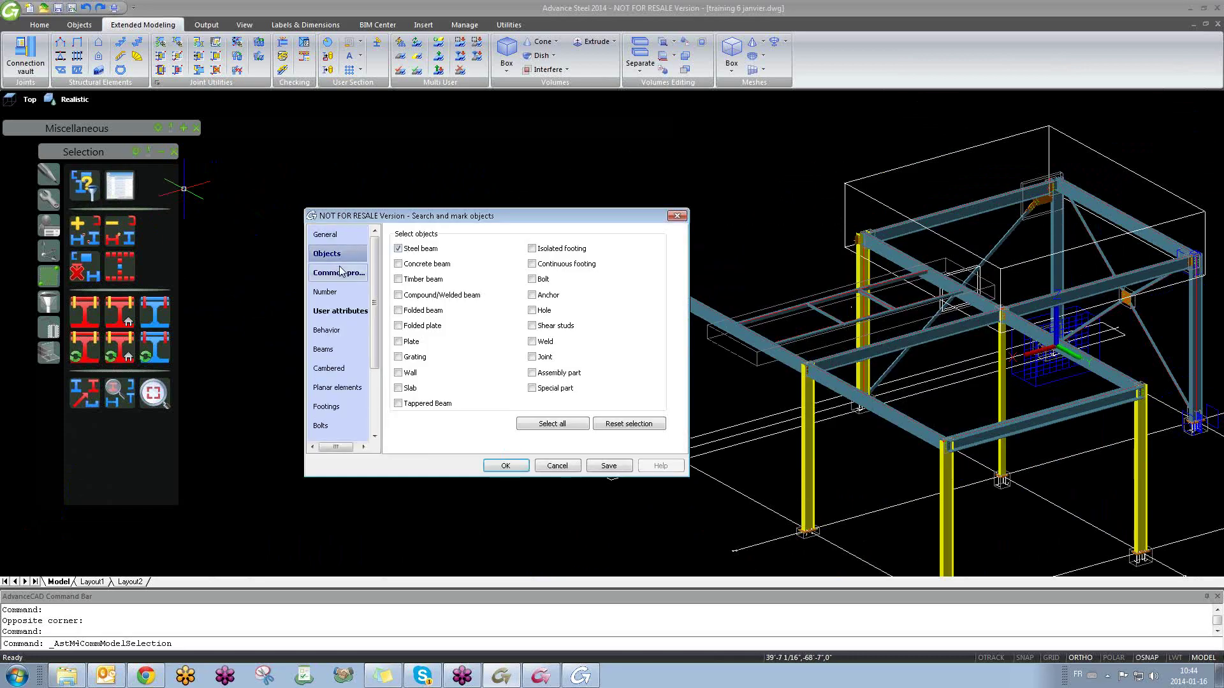
click(338, 273)
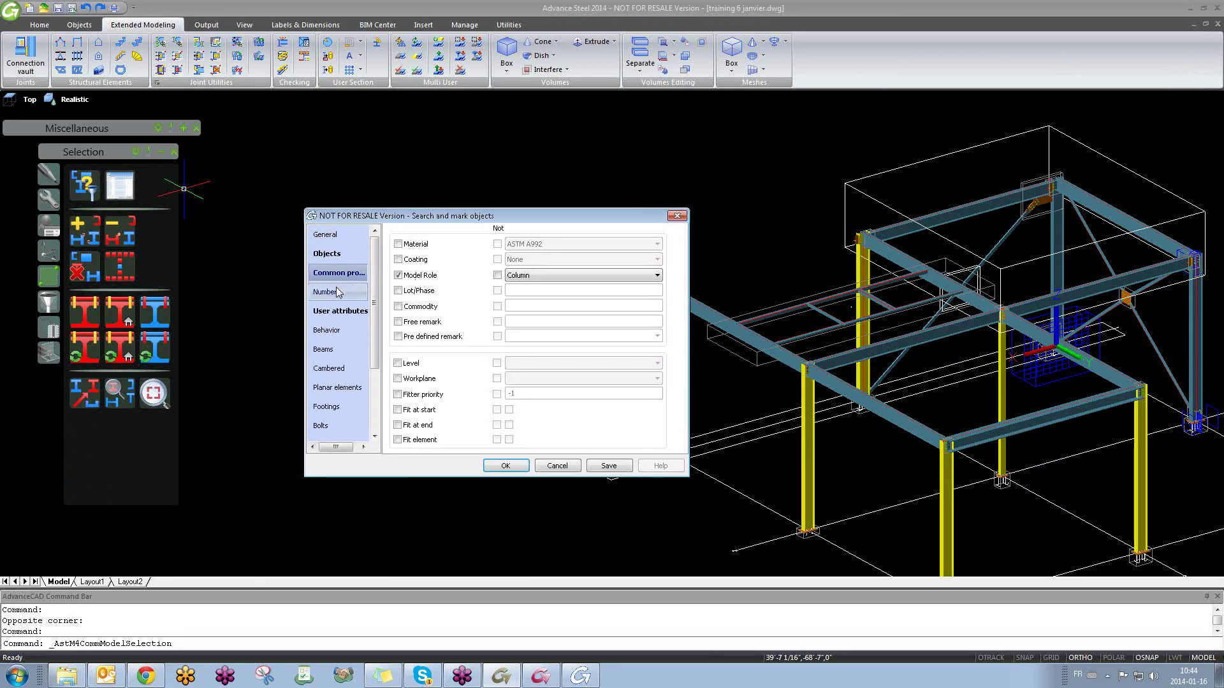
click(343, 293)
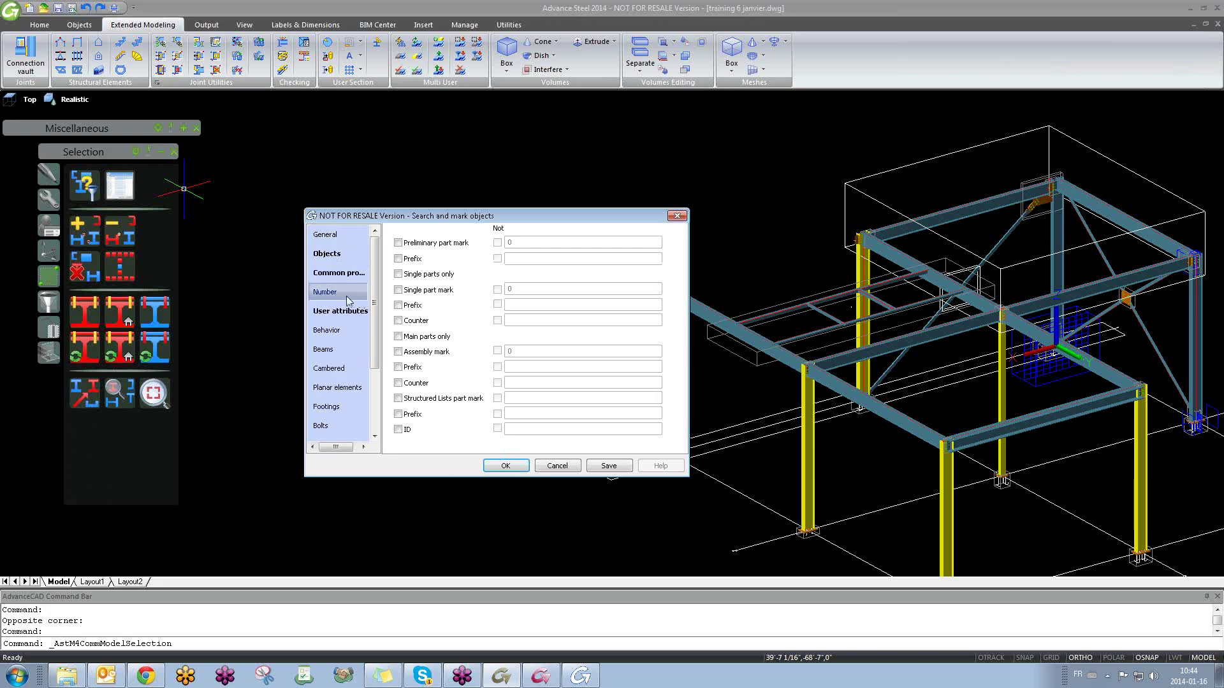
click(398, 306)
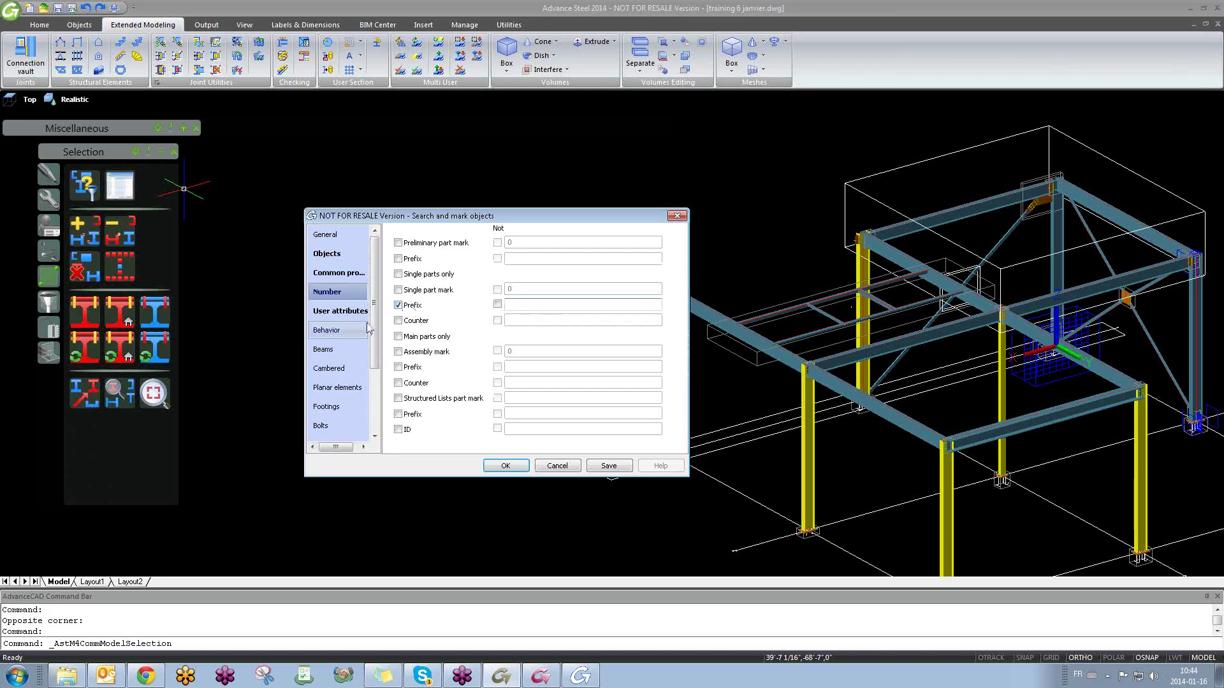
click(398, 320)
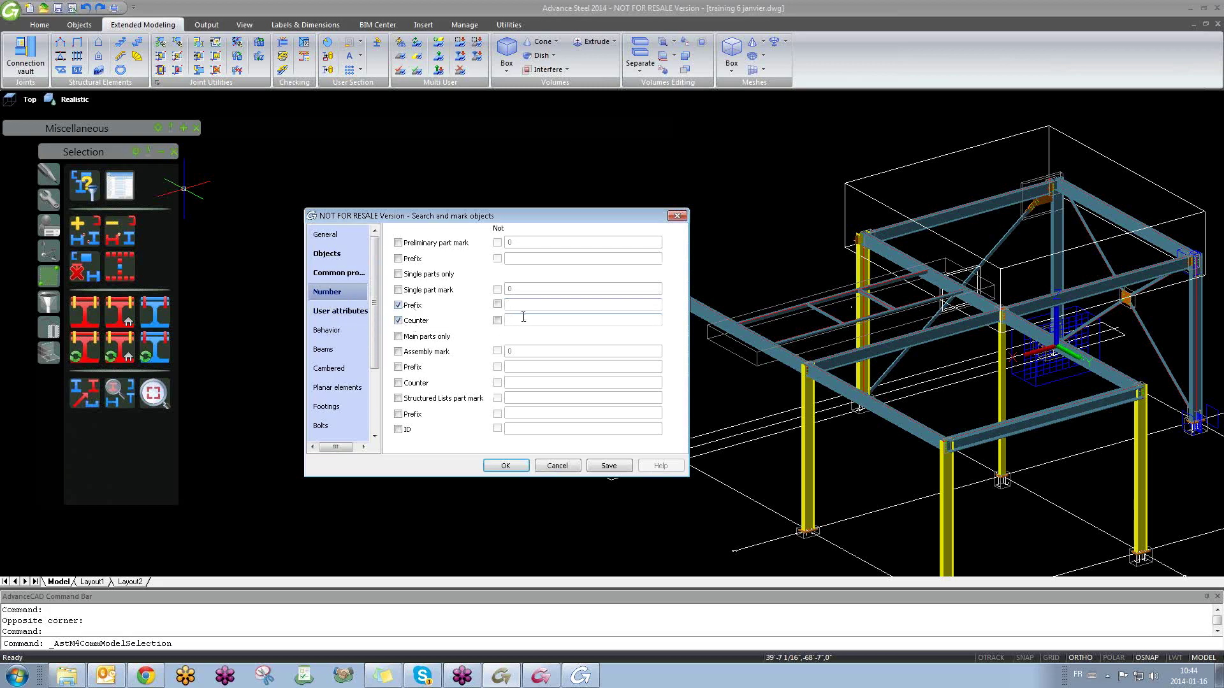
click(678, 216)
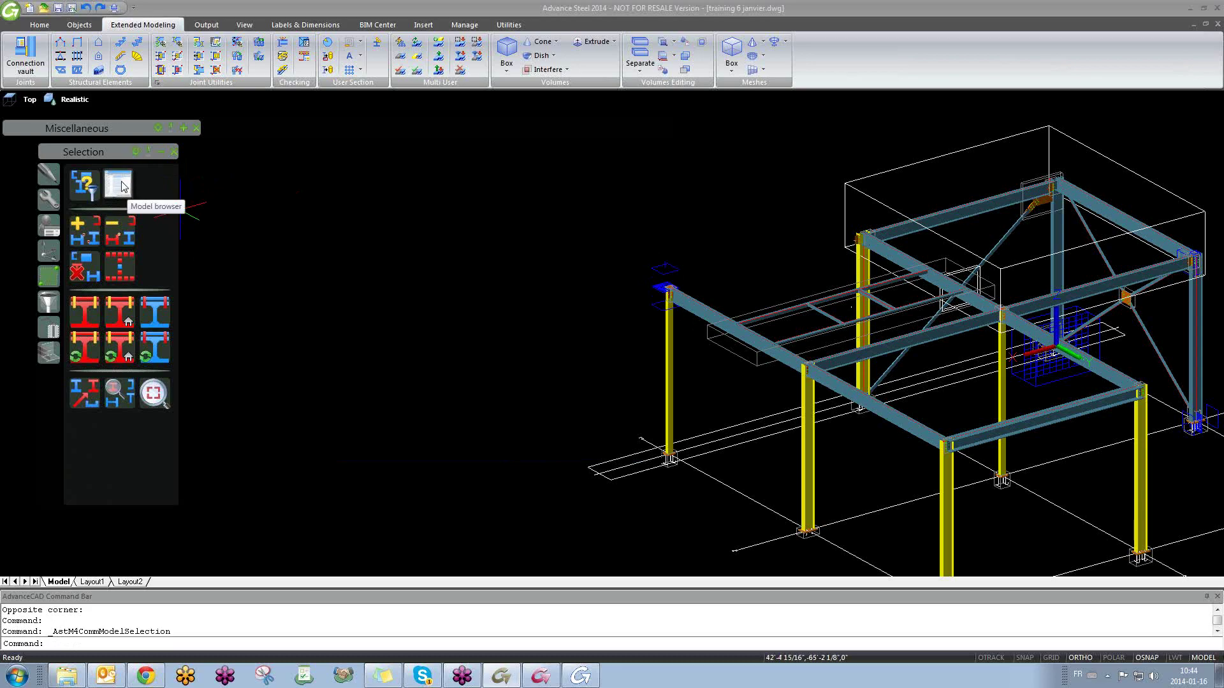
Step: Select column C7 in the single-part list of the model browser, isolate it, and examine it in the model
click(122, 185)
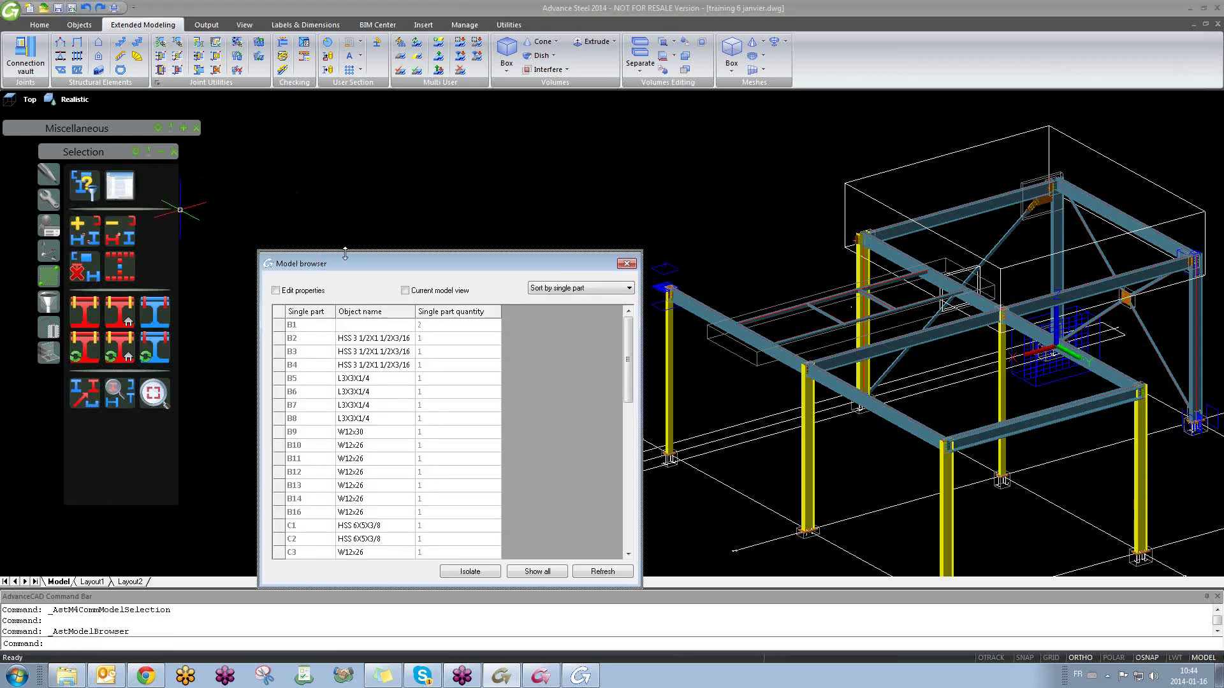
drag(345, 254, 345, 218)
scroll(354, 361, down, 5)
click(300, 362)
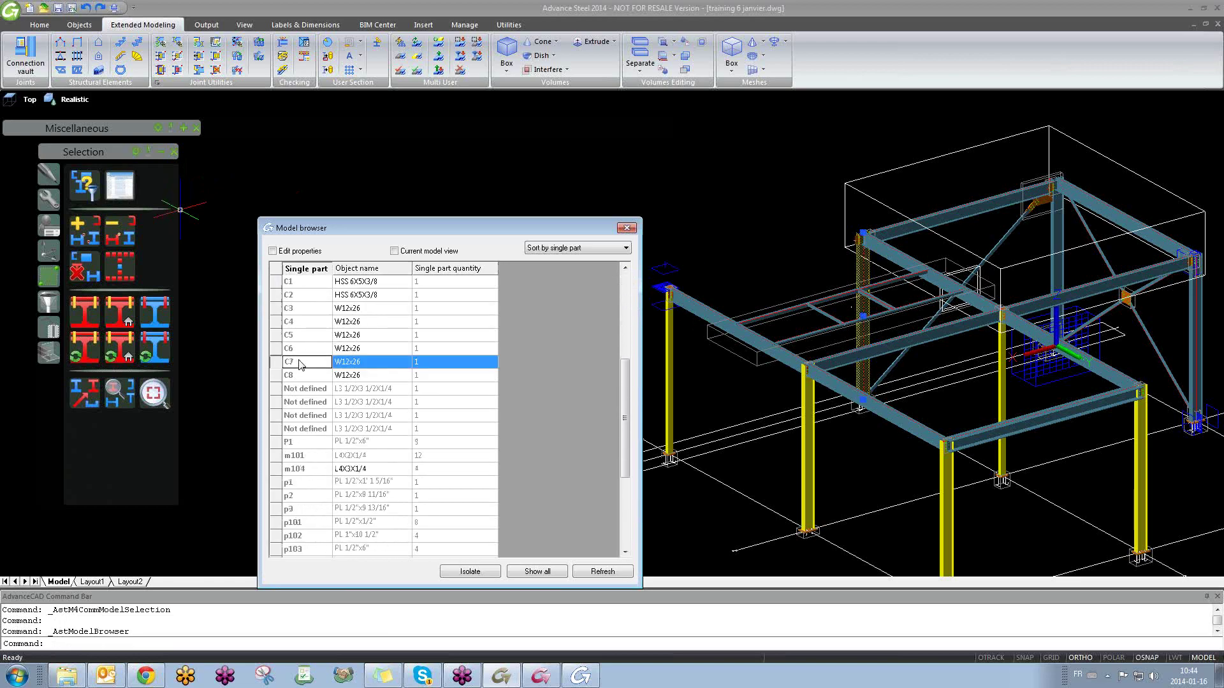
click(470, 571)
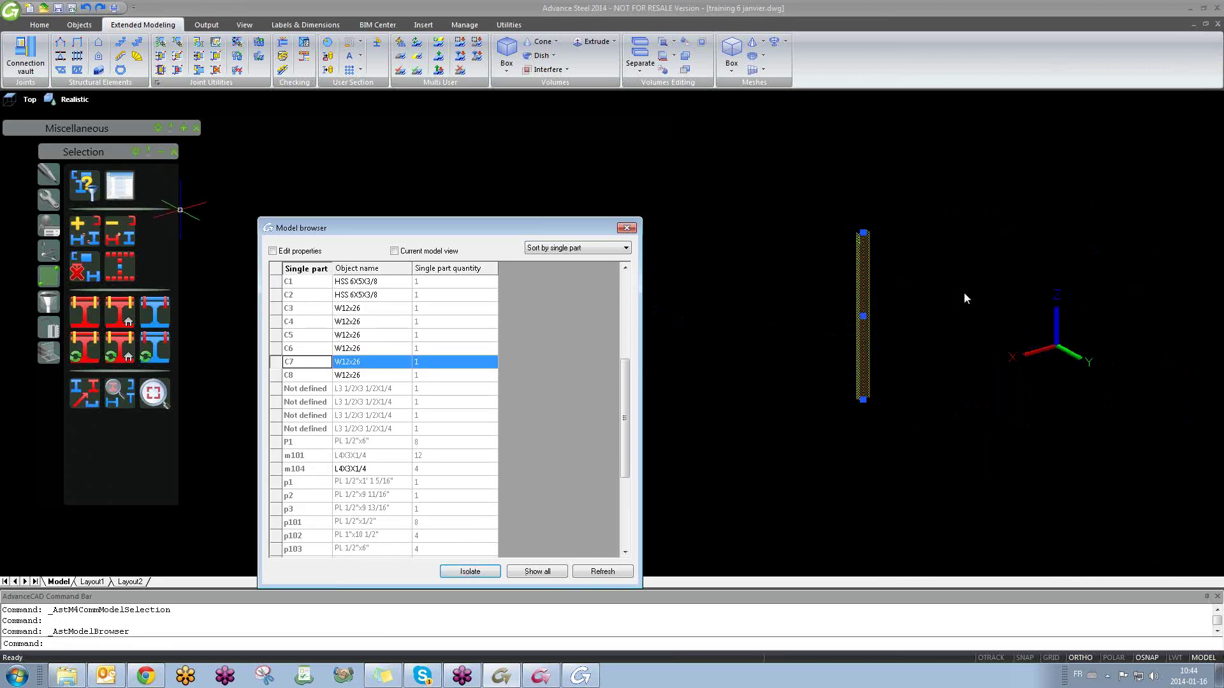
middle_drag(943, 293, 906, 298)
scroll(821, 338, up, 2)
scroll(822, 337, down, 9)
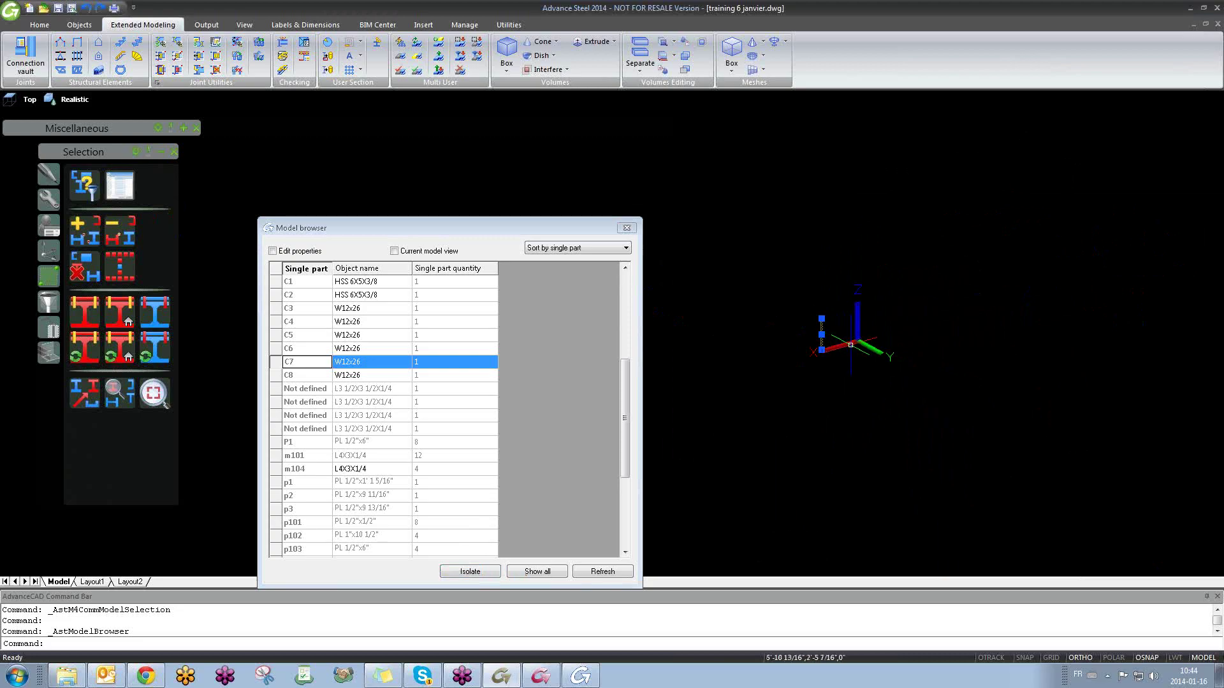
scroll(829, 318, up, 8)
scroll(825, 287, down, 4)
middle_drag(826, 287, 899, 293)
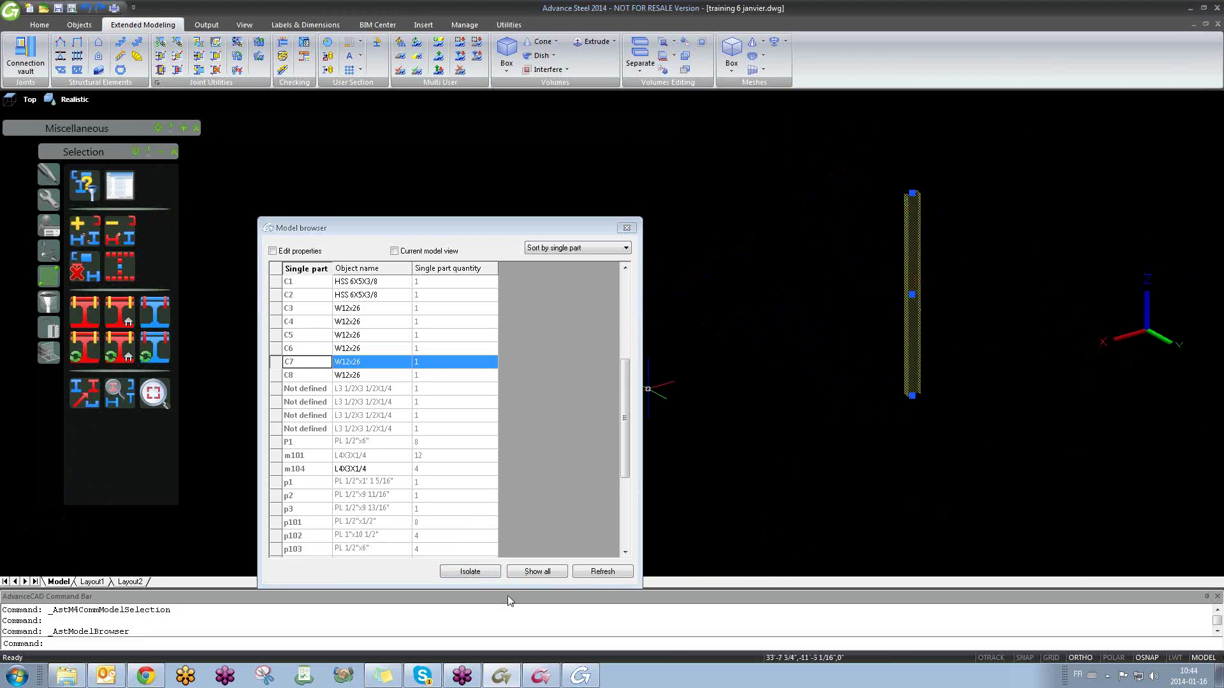
Step: Show all model objects again, close the model browser, and look over the complete steel frame
click(535, 572)
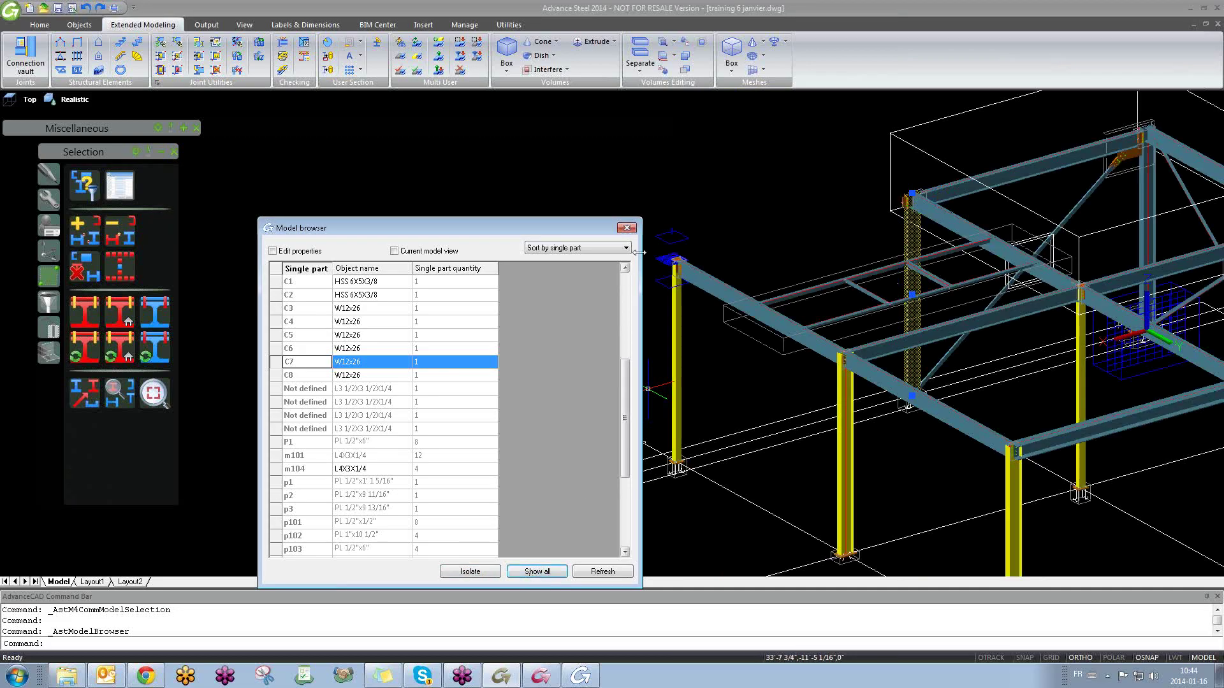
click(626, 228)
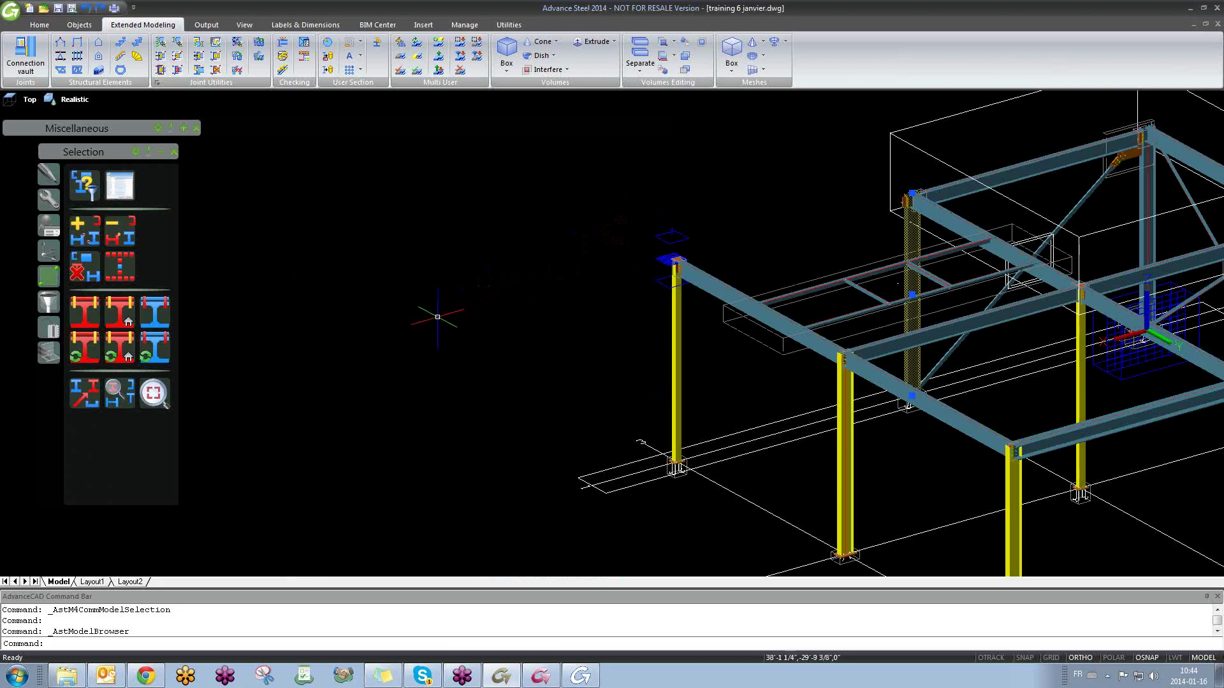
scroll(595, 280, down, 3)
scroll(692, 273, up, 7)
scroll(692, 273, down, 3)
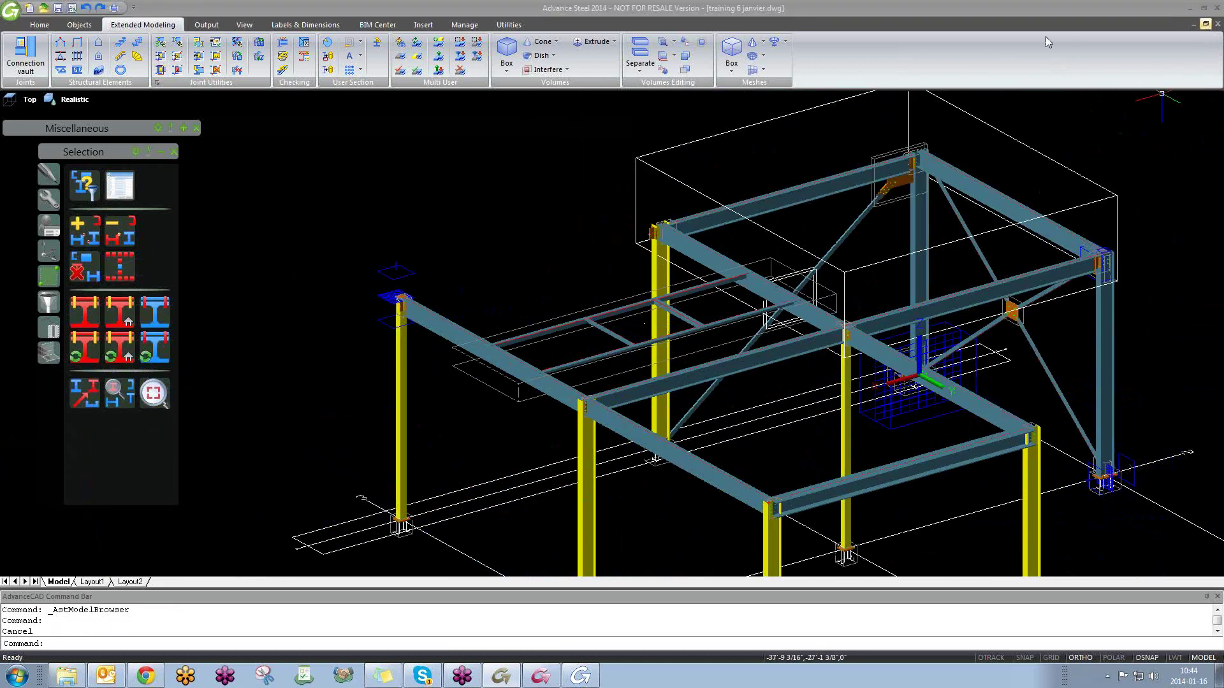
scroll(566, 282, down, 3)
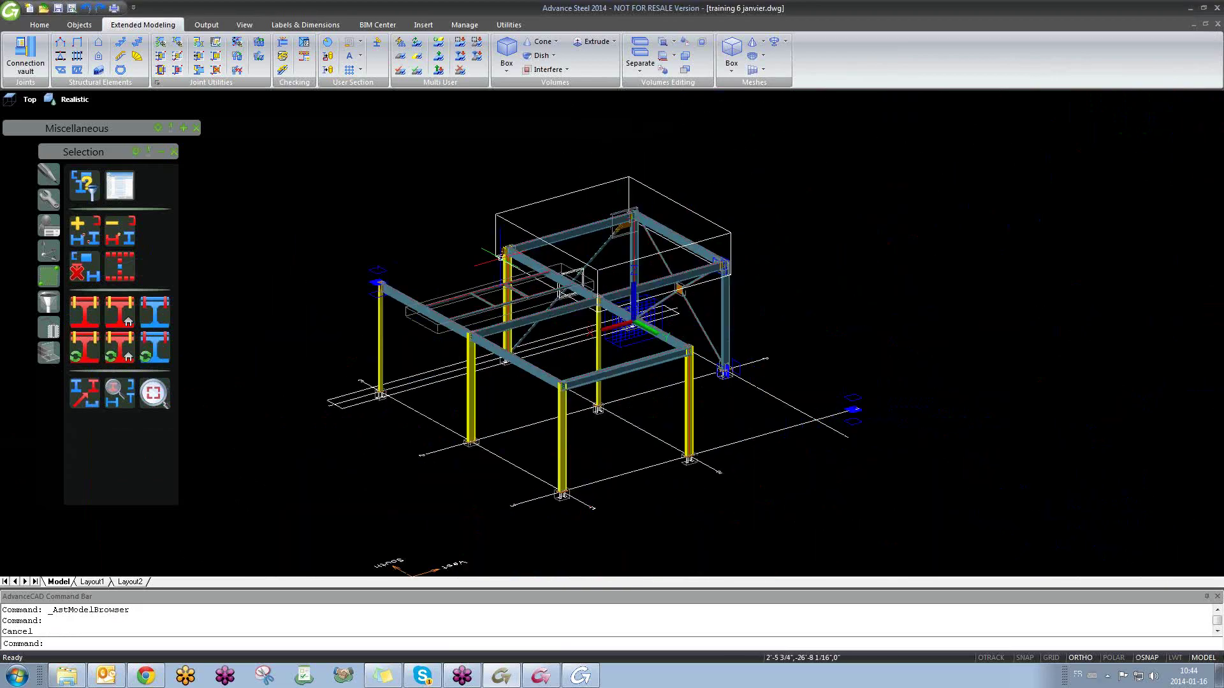
scroll(567, 281, up, 6)
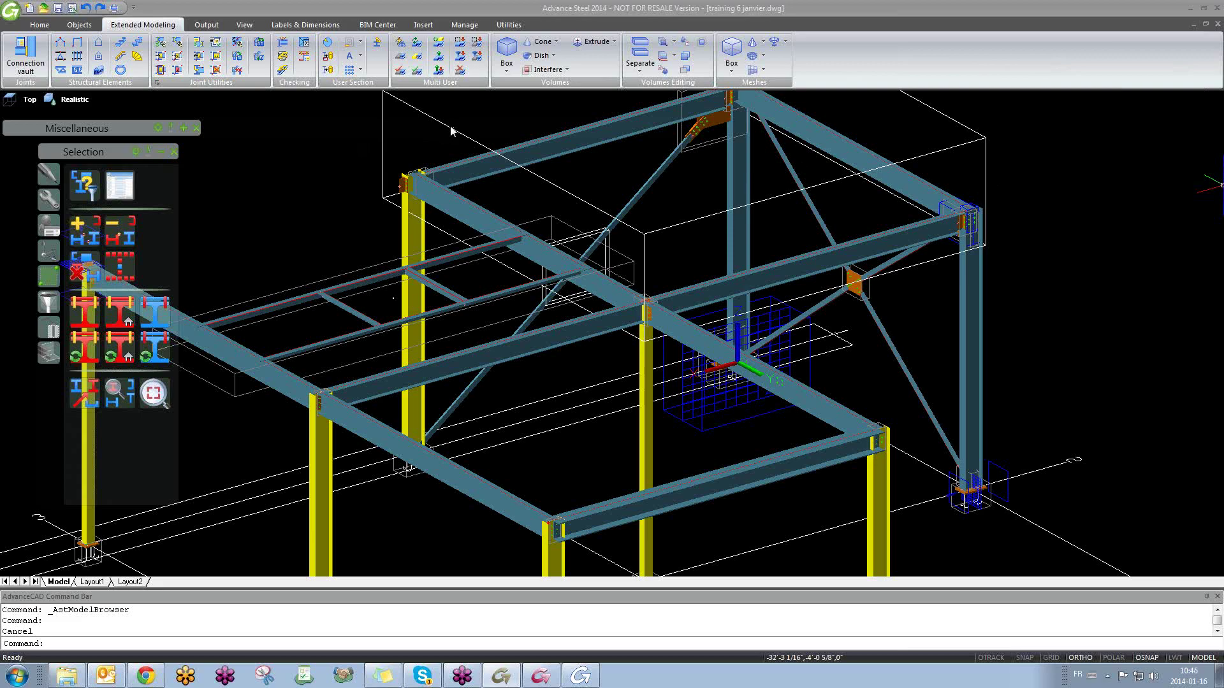
Step: Delete the large white box outline enclosing the top of the braced roof bay
scroll(323, 194, down, 4)
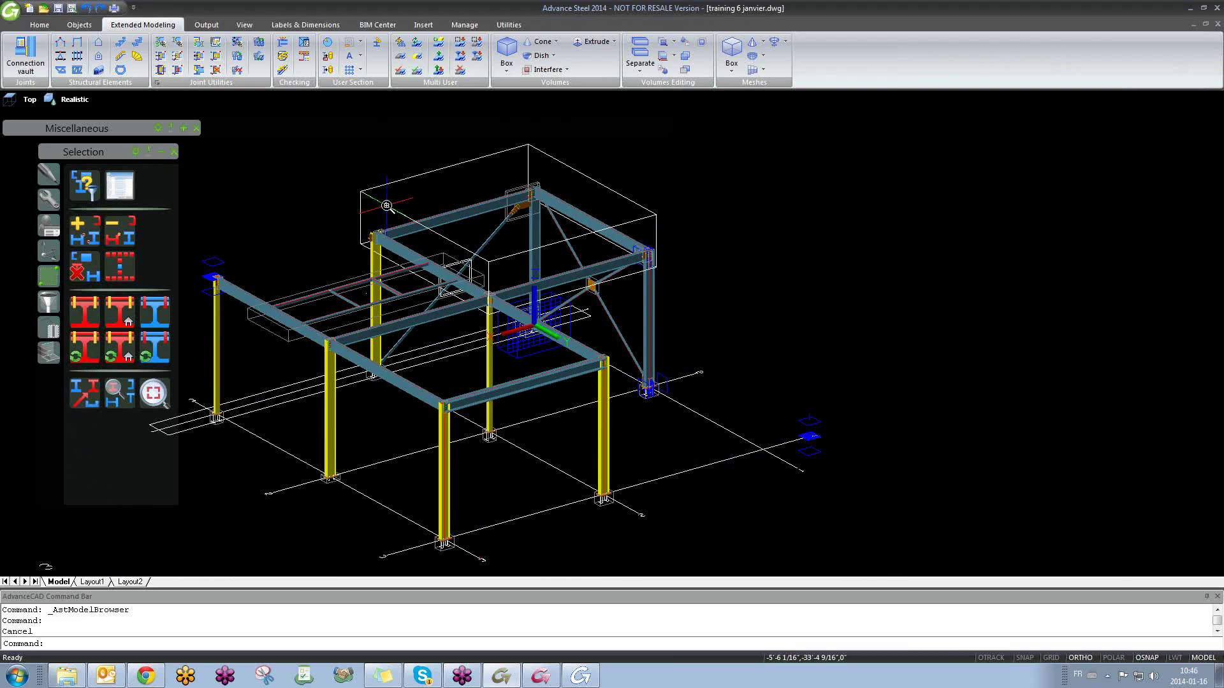
scroll(387, 205, up, 5)
click(385, 209)
click(370, 219)
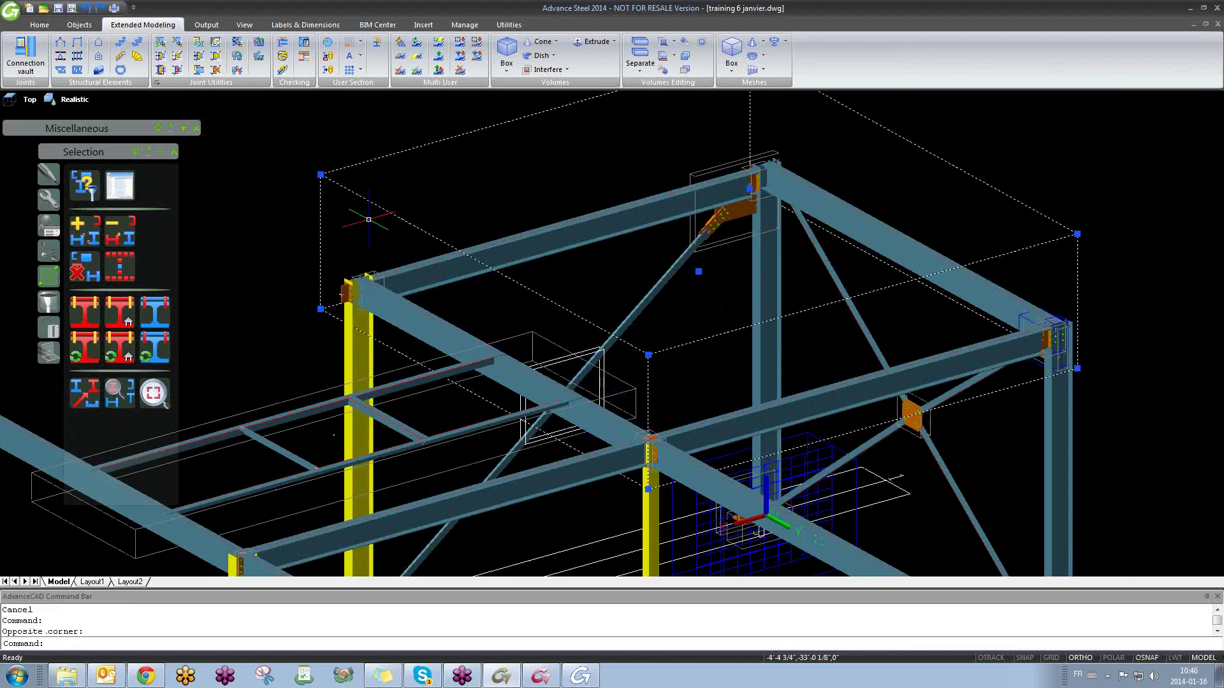
key(Delete)
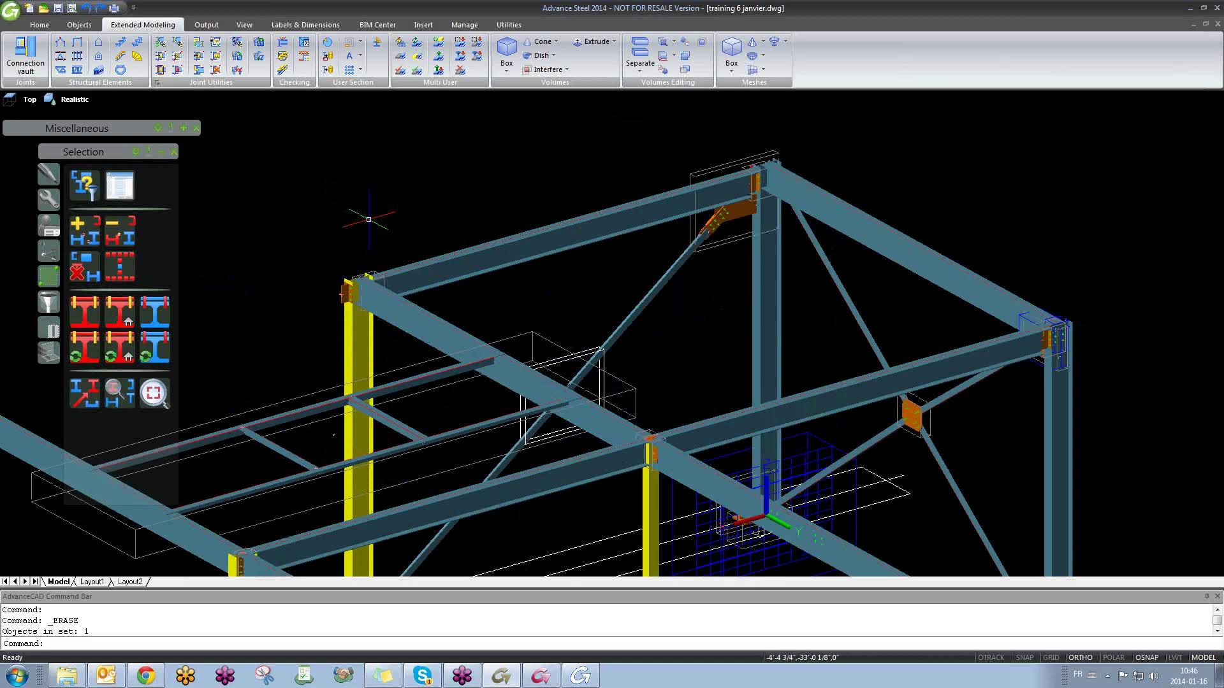
Step: Switch to Skype, look through two contacts' conversations and the call options, and minimize the window
click(422, 676)
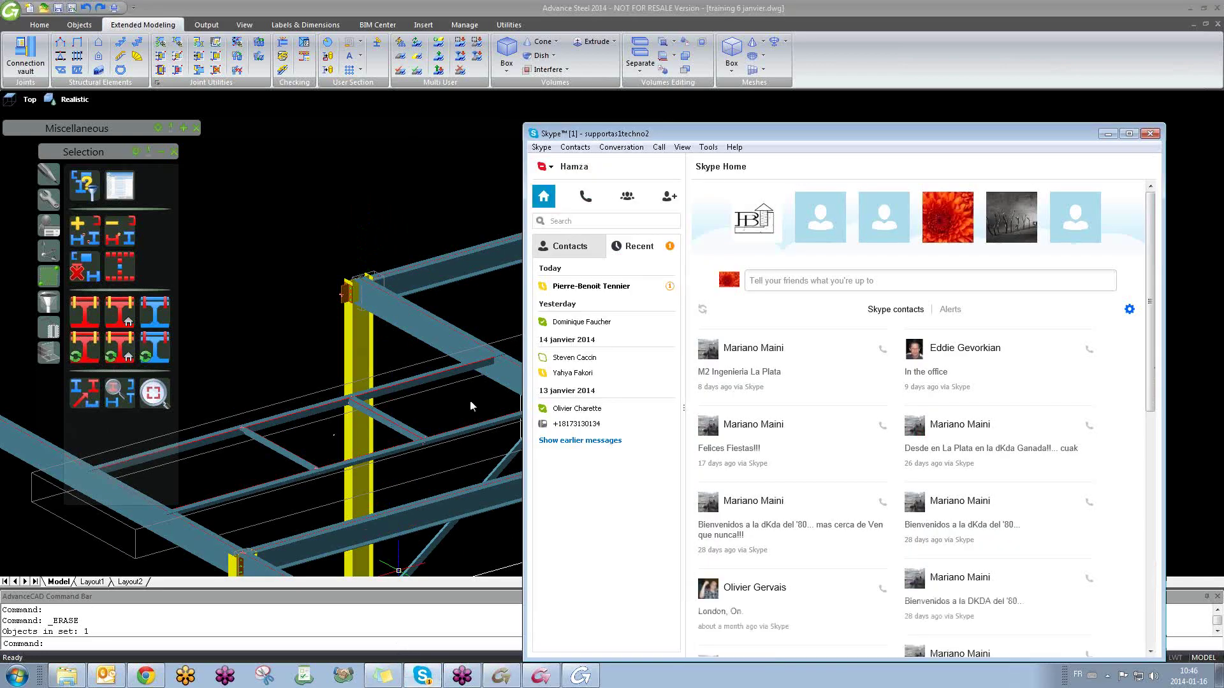
drag(628, 134, 412, 88)
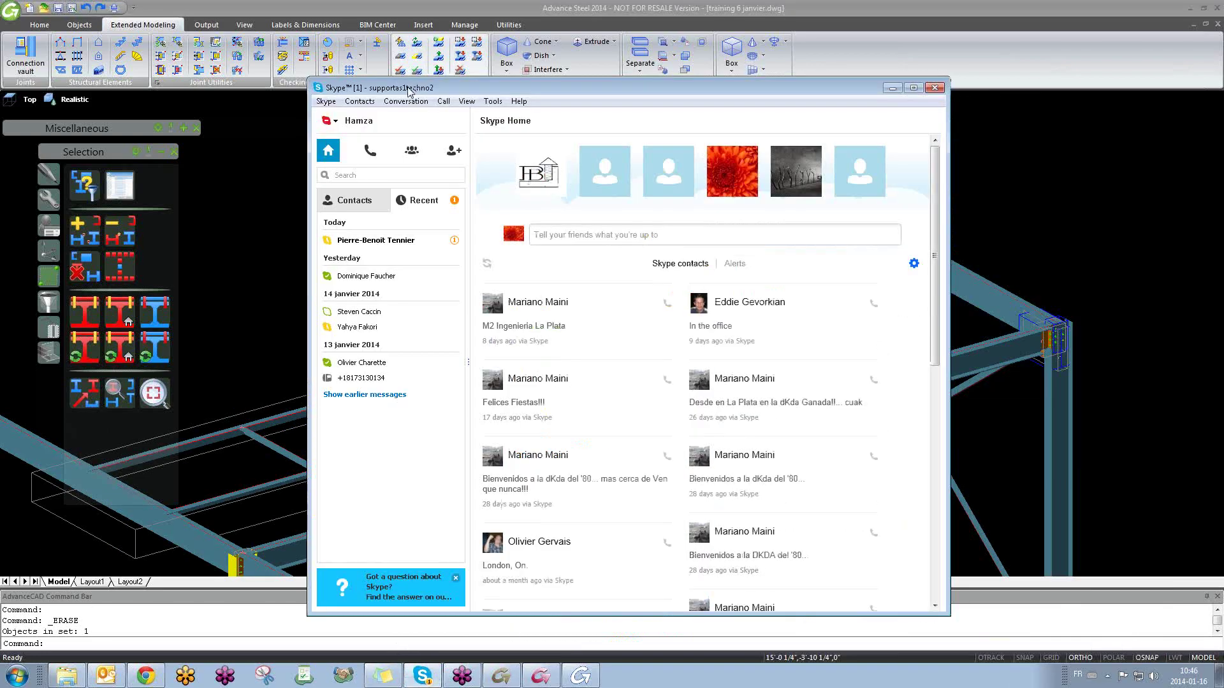
click(366, 275)
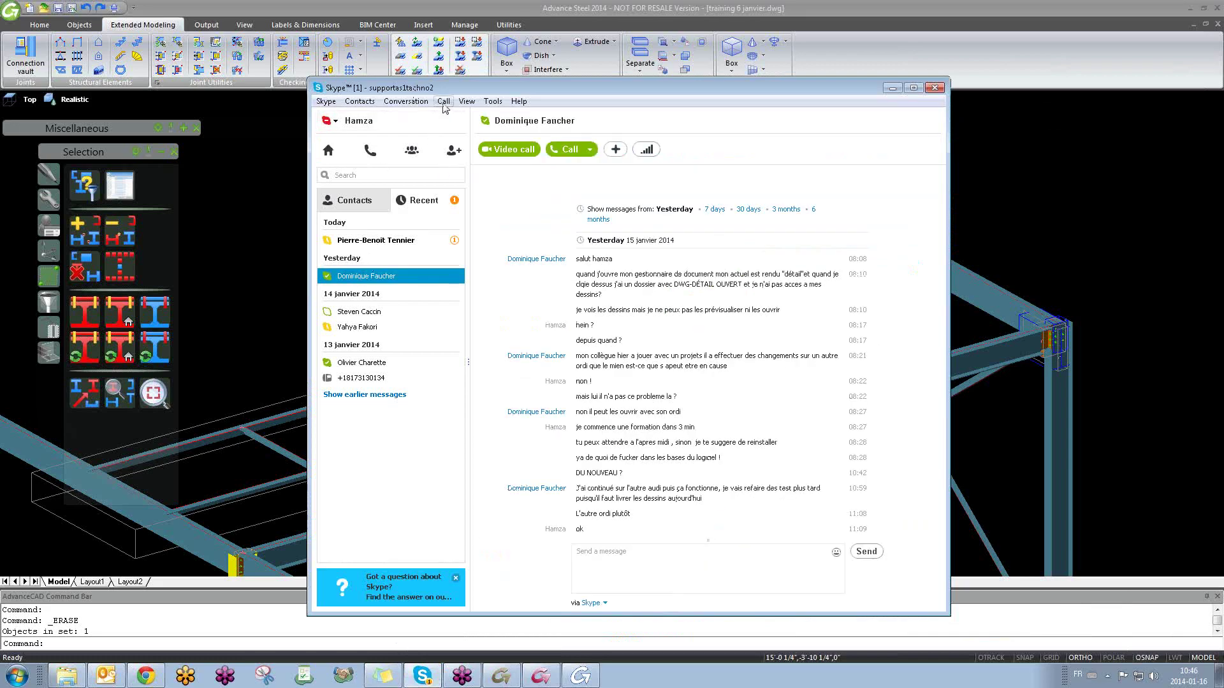
click(444, 101)
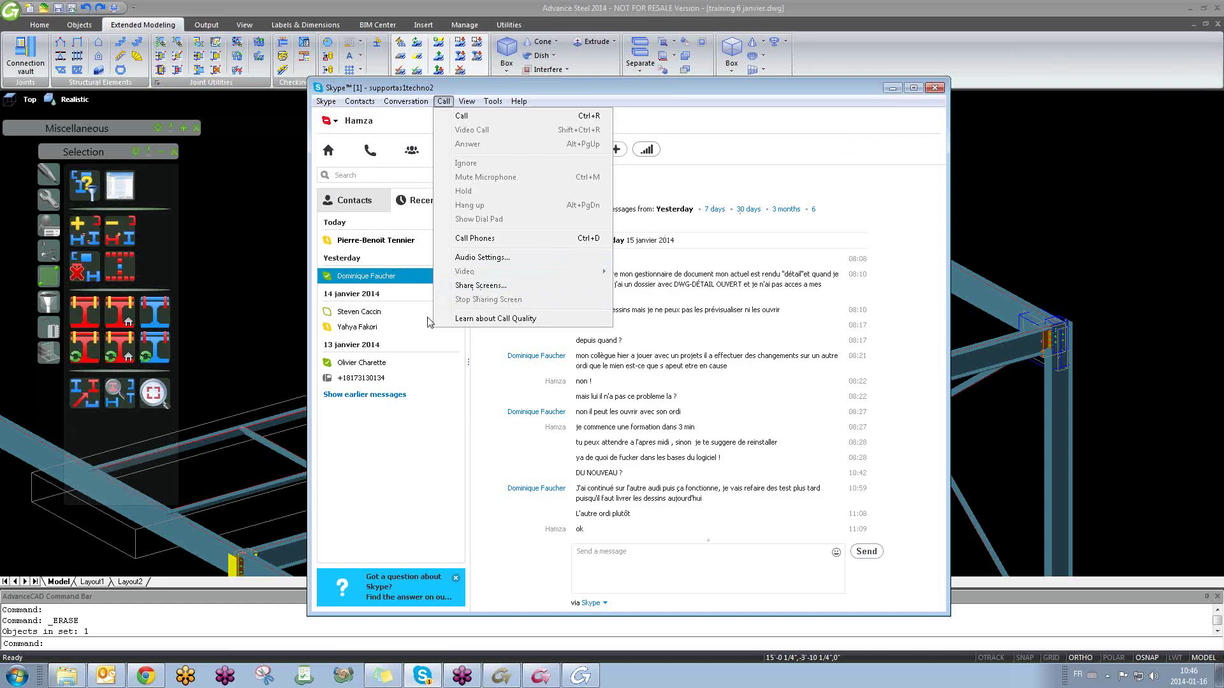
click(365, 316)
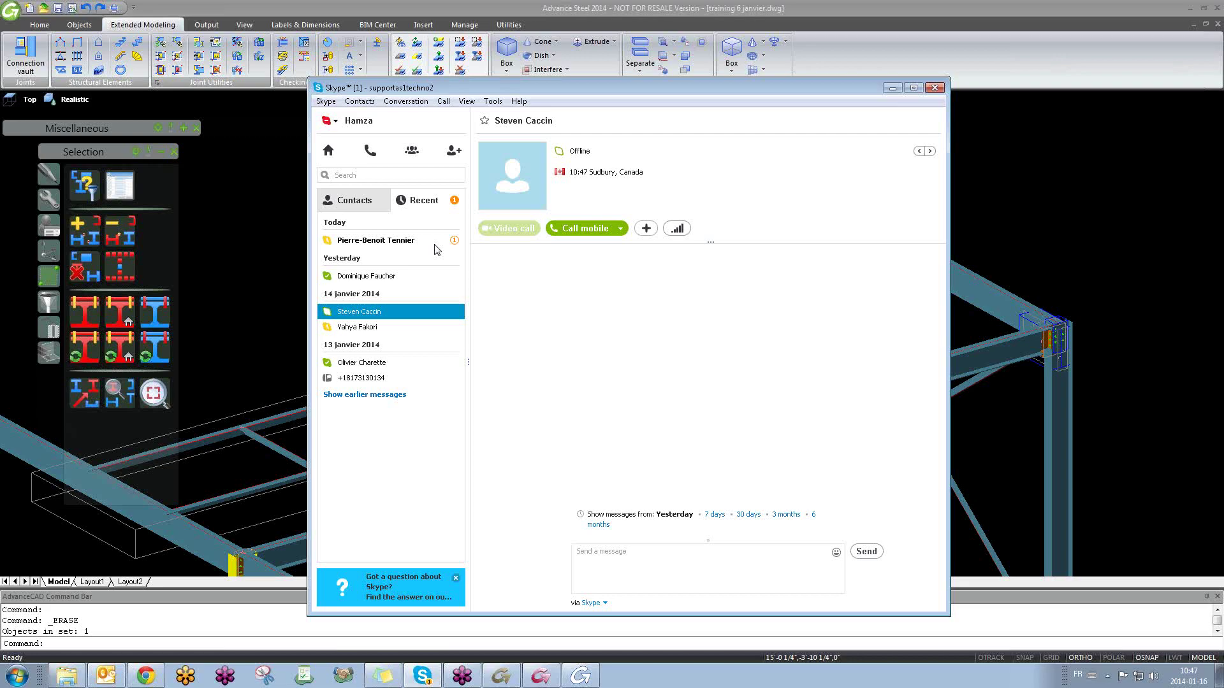
click(893, 88)
scroll(694, 294, down, 6)
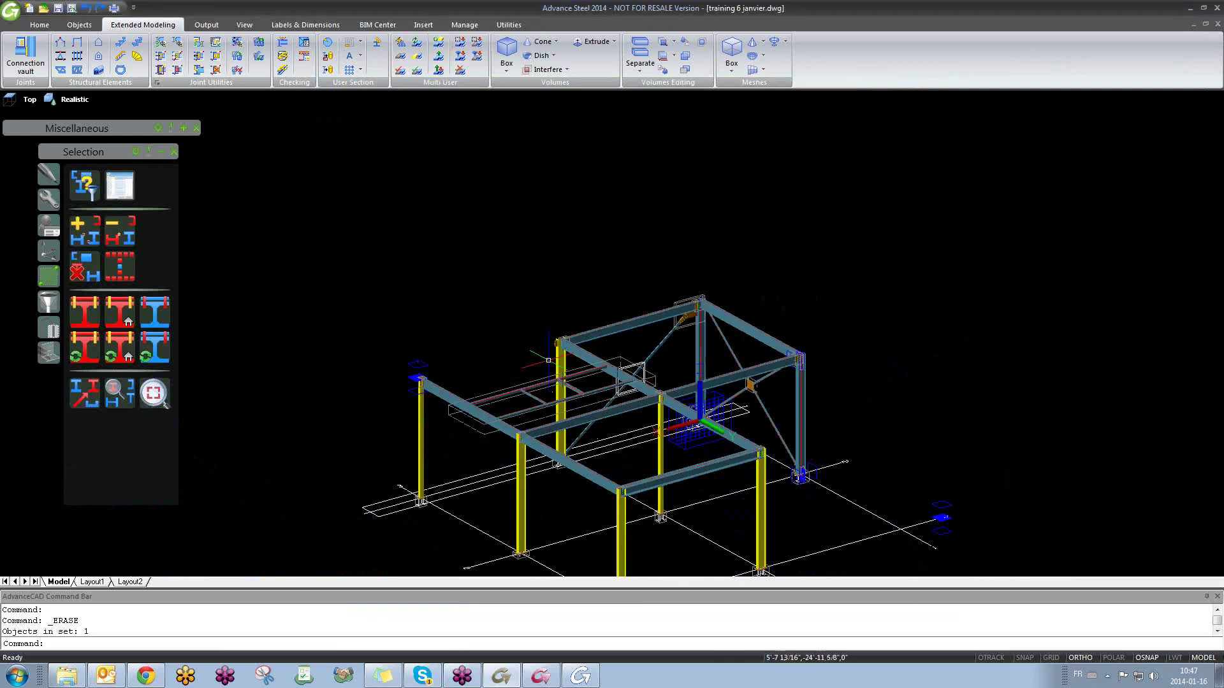
middle_drag(510, 398, 570, 459)
scroll(839, 401, up, 6)
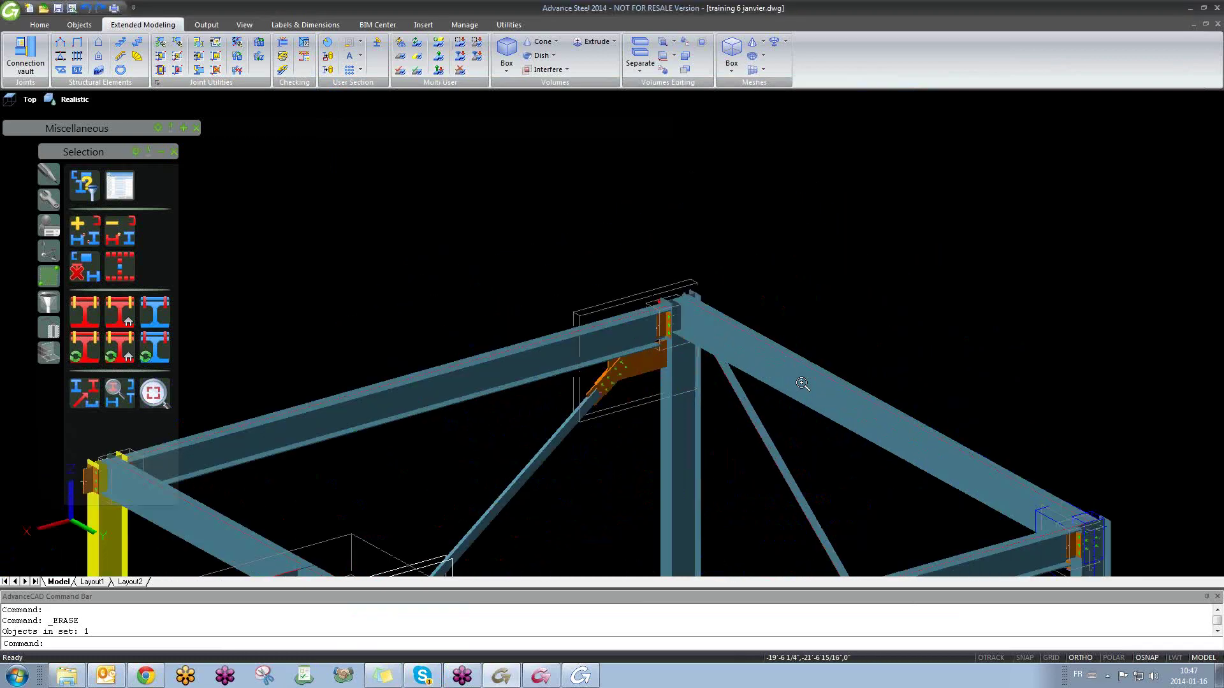
scroll(717, 391, down, 4)
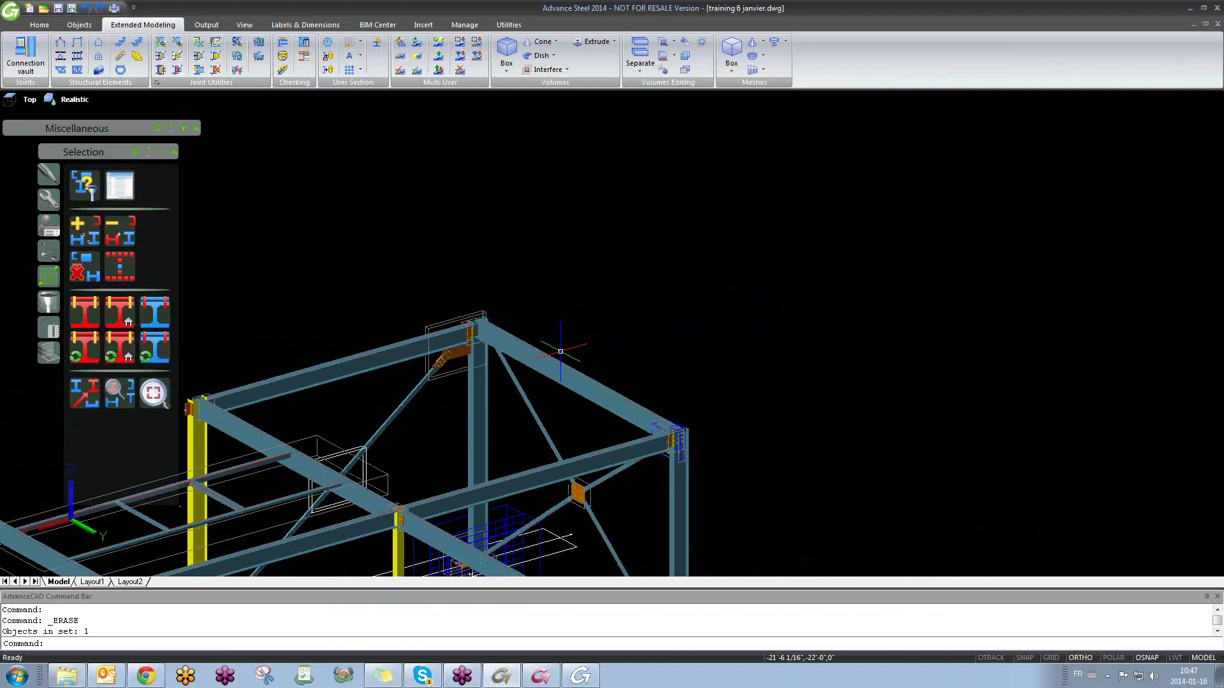
click(161, 152)
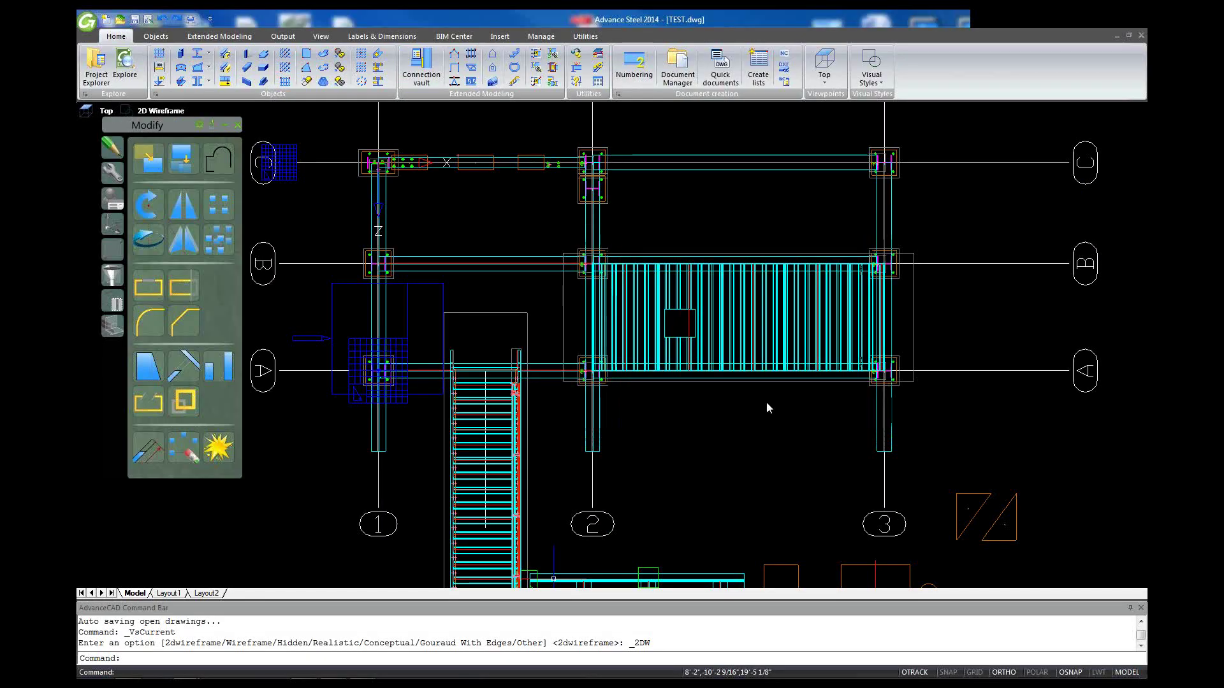
Step: Set the viewpoint of the TEST.dwg model to Aerial, Left Front and examine the staircase and decked frame
scroll(766, 408, down, 3)
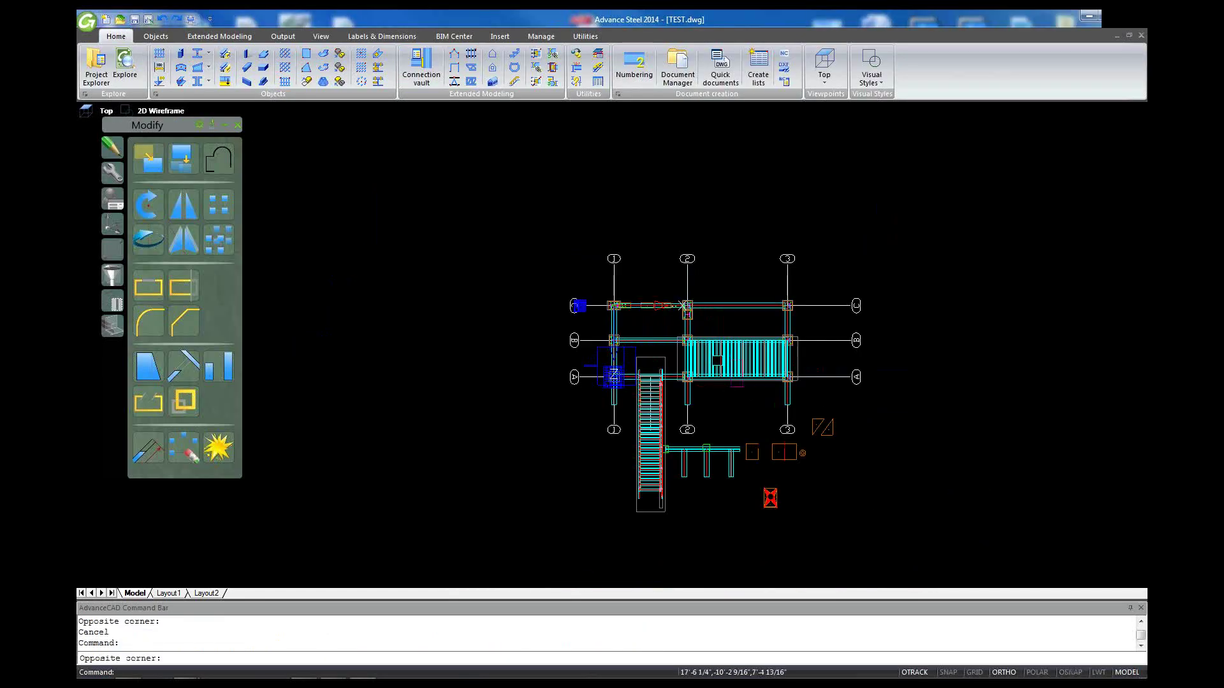
click(106, 111)
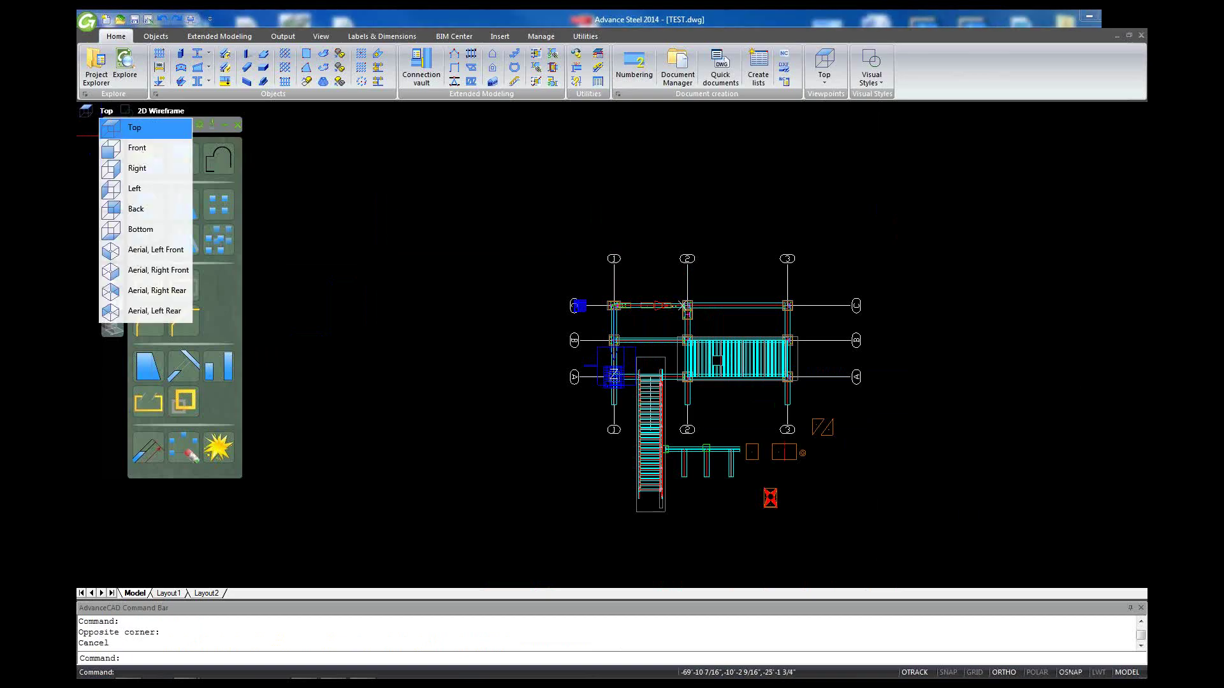
click(147, 250)
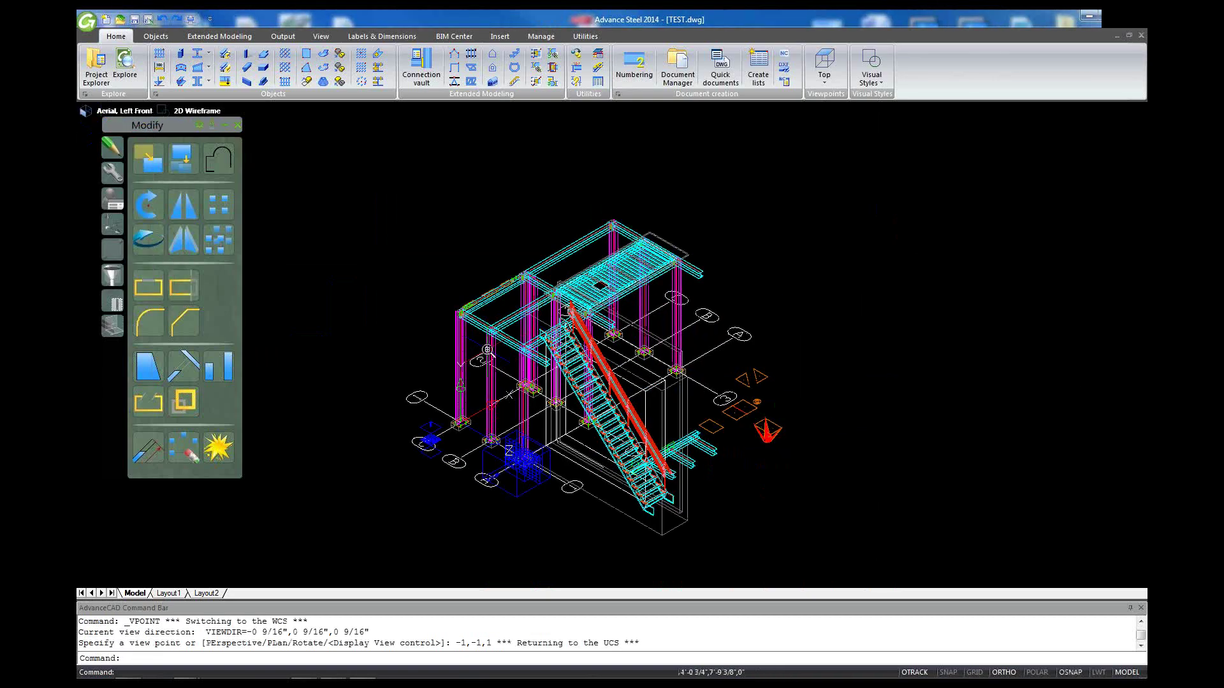
scroll(483, 350, up, 2)
scroll(483, 350, down, 2)
scroll(483, 348, up, 2)
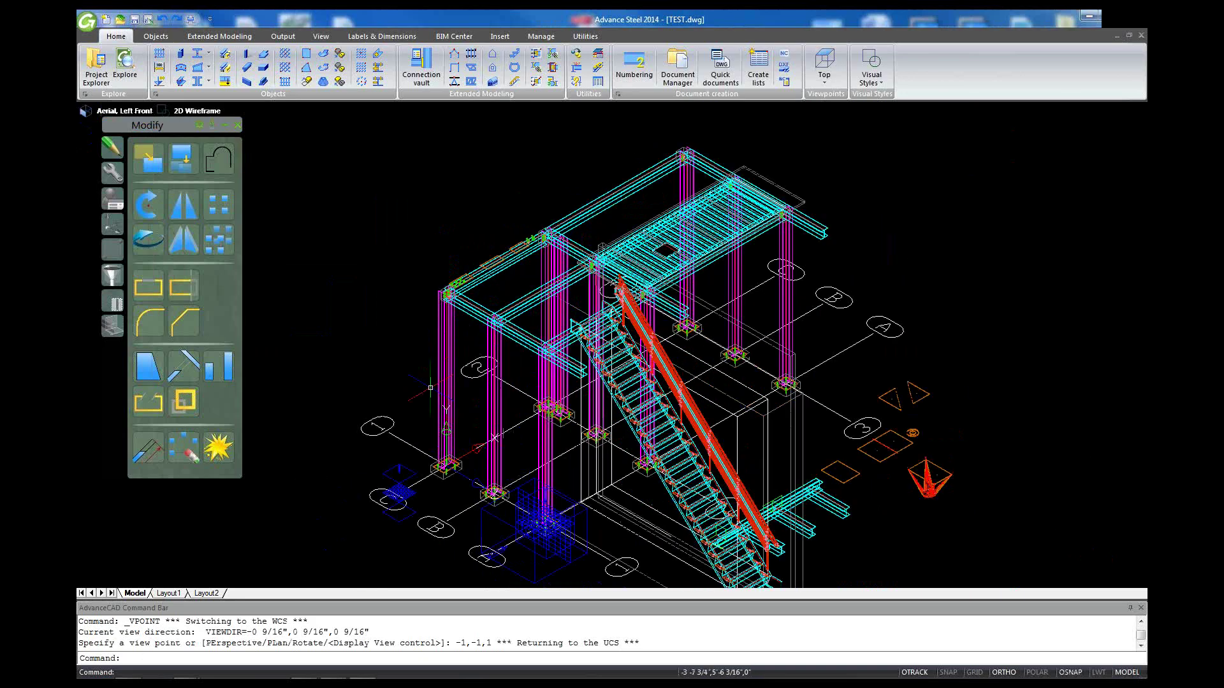
Step: Switch to Windows Explorer, browse STORAGE (E:) to the BASKINS Fab & Field folder in Tippen Jobs, and pick CANOPY.pdf
mouse_move(96, 672)
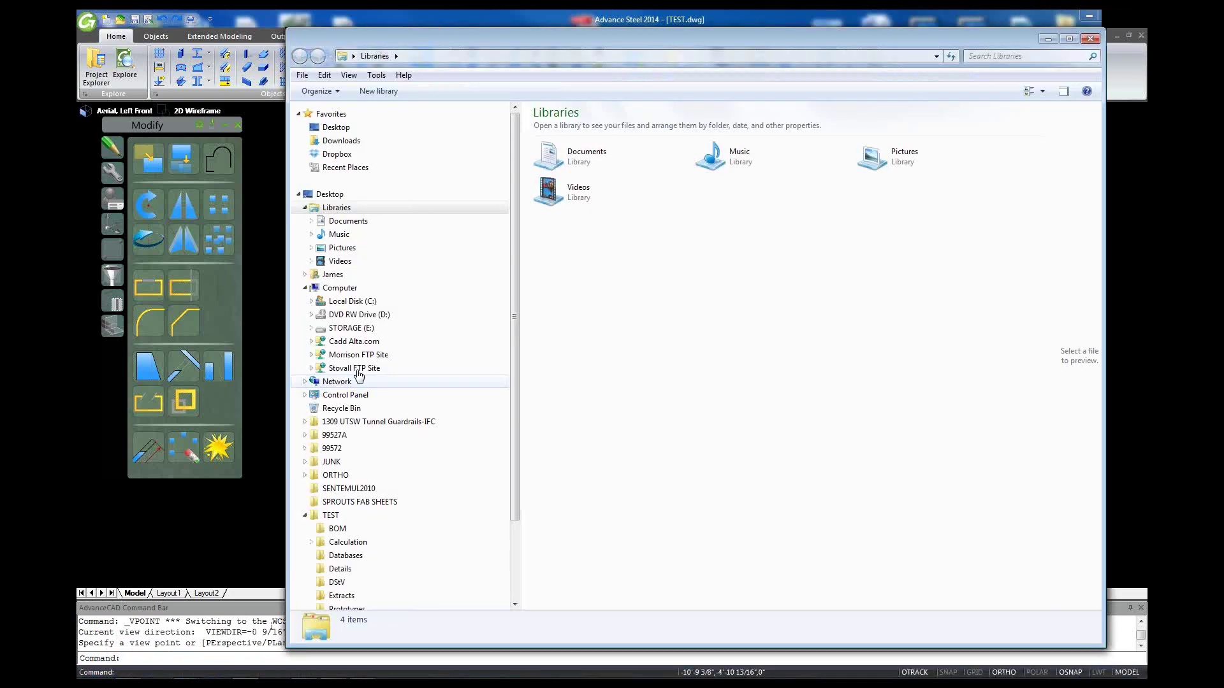
click(351, 329)
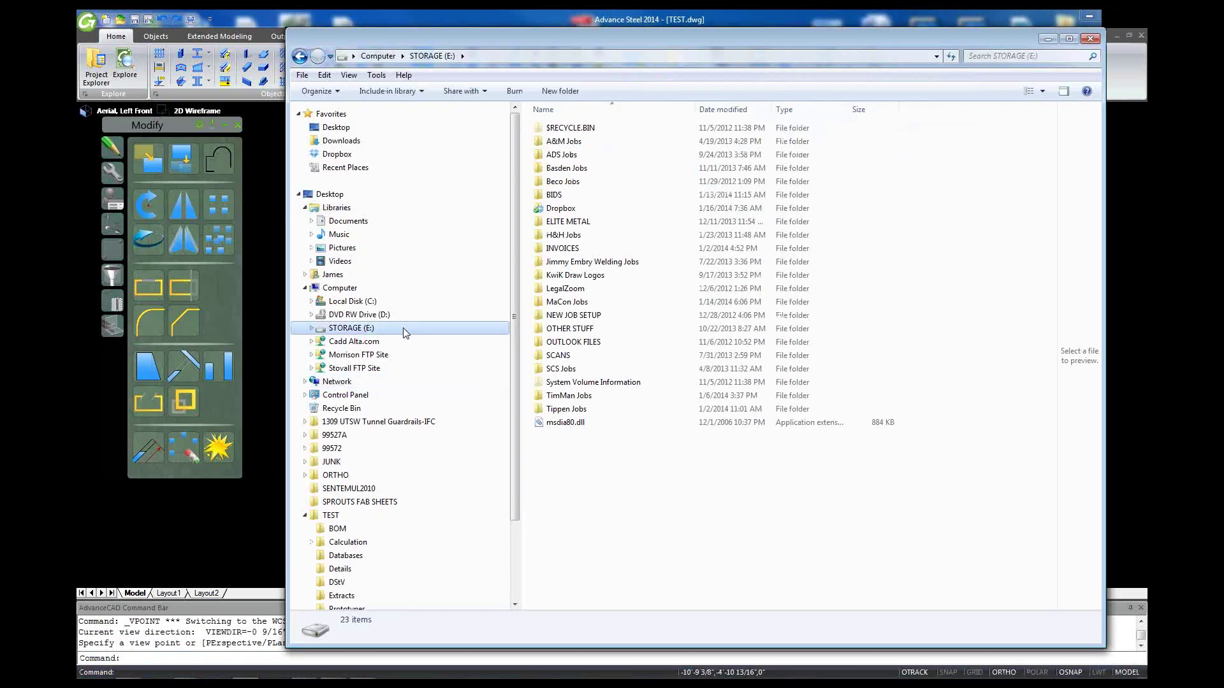
double_click(566, 409)
double_click(561, 154)
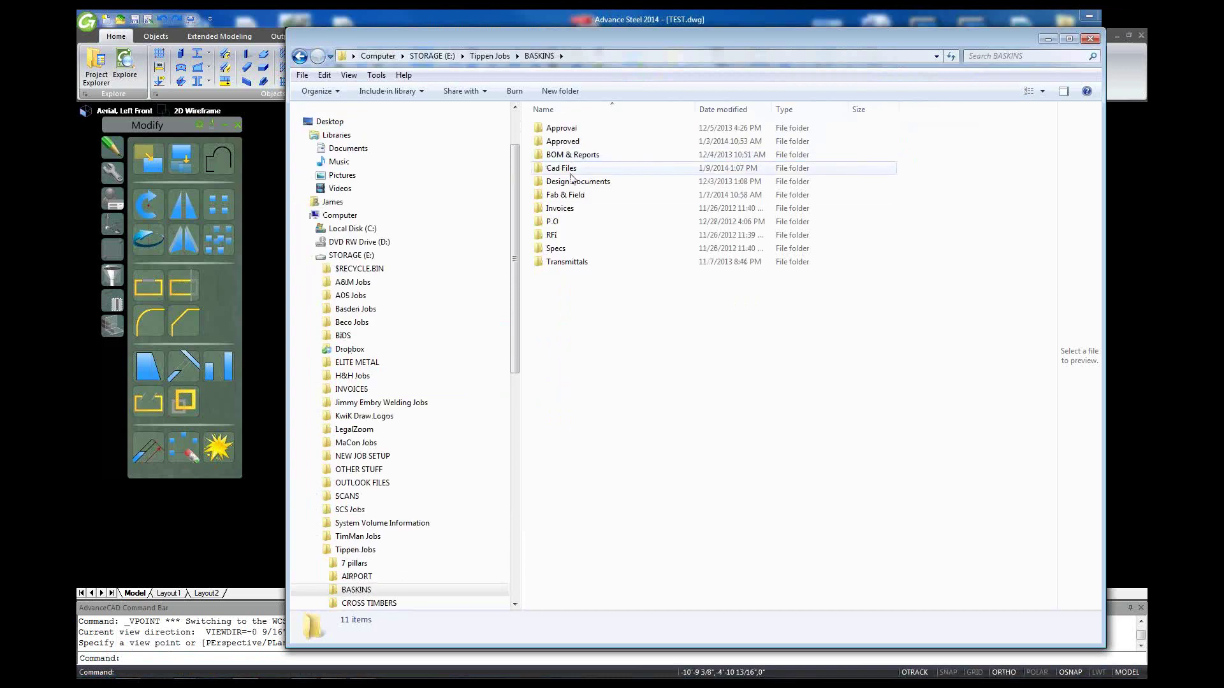
click(572, 198)
double_click(571, 198)
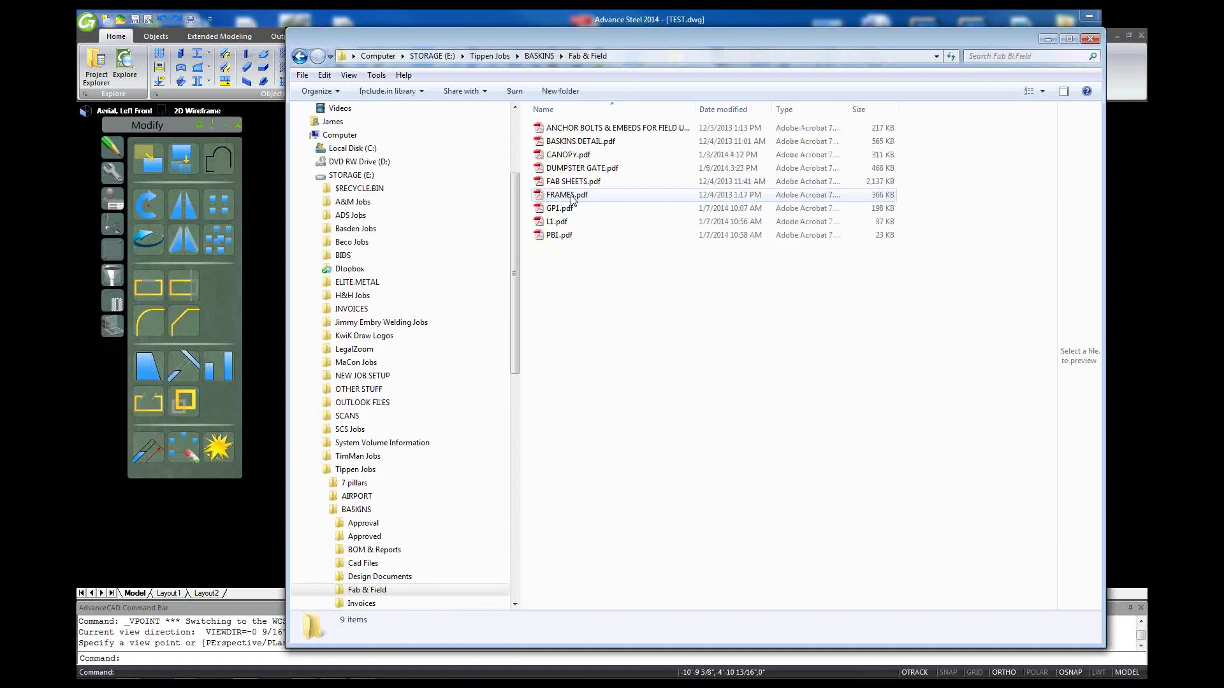
click(569, 155)
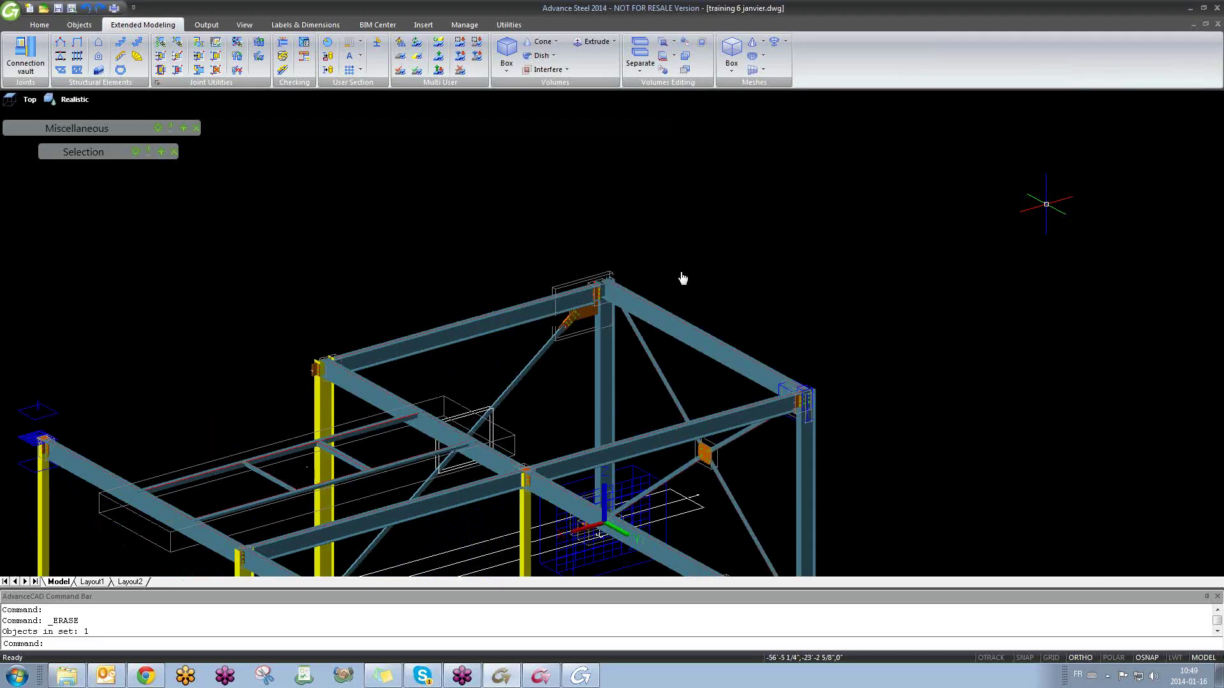
scroll(683, 276, down, 5)
scroll(584, 276, up, 6)
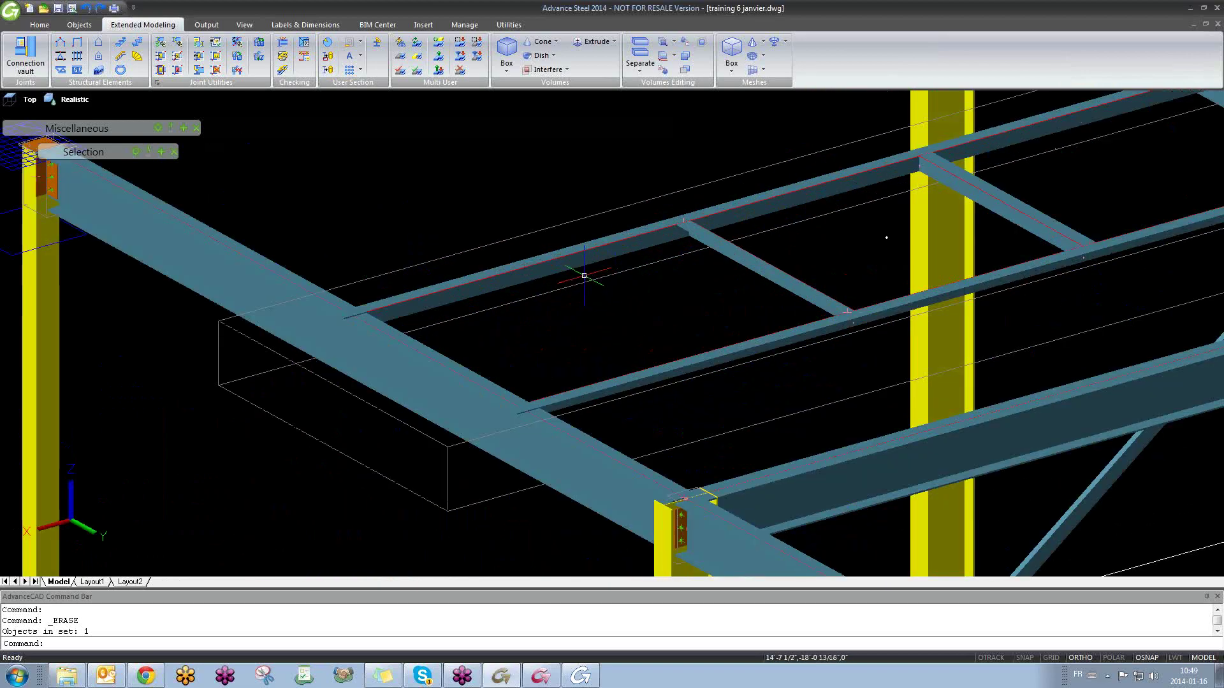
scroll(584, 275, down, 5)
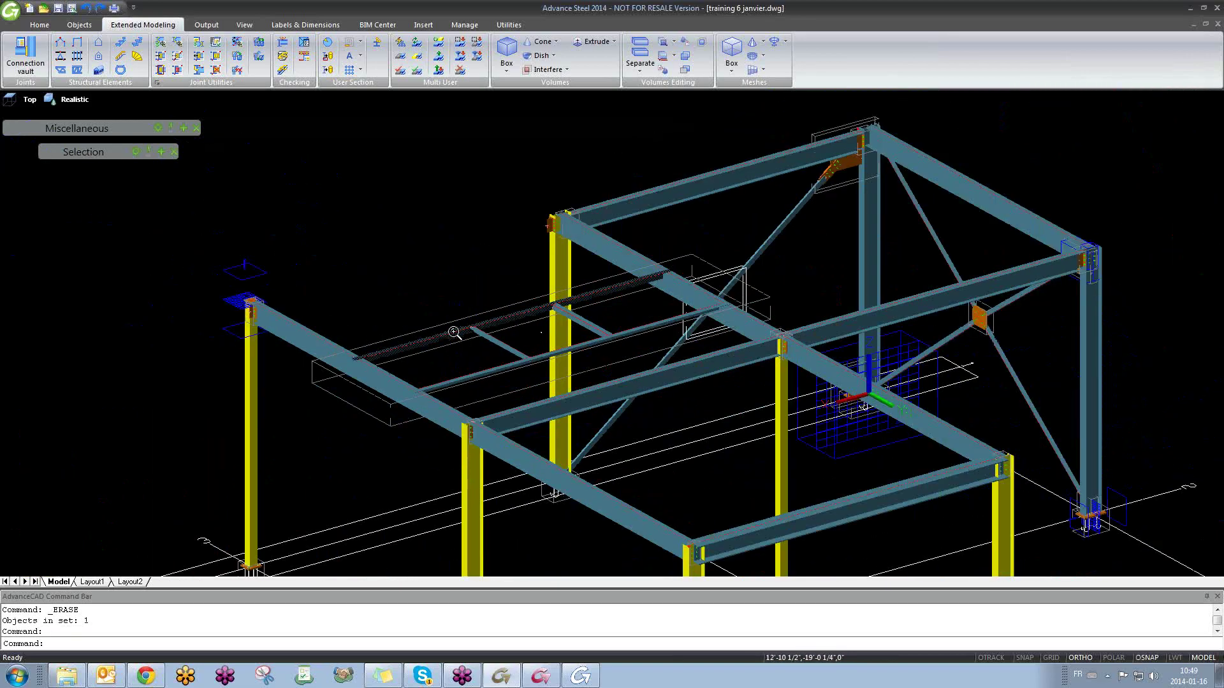
key(Escape)
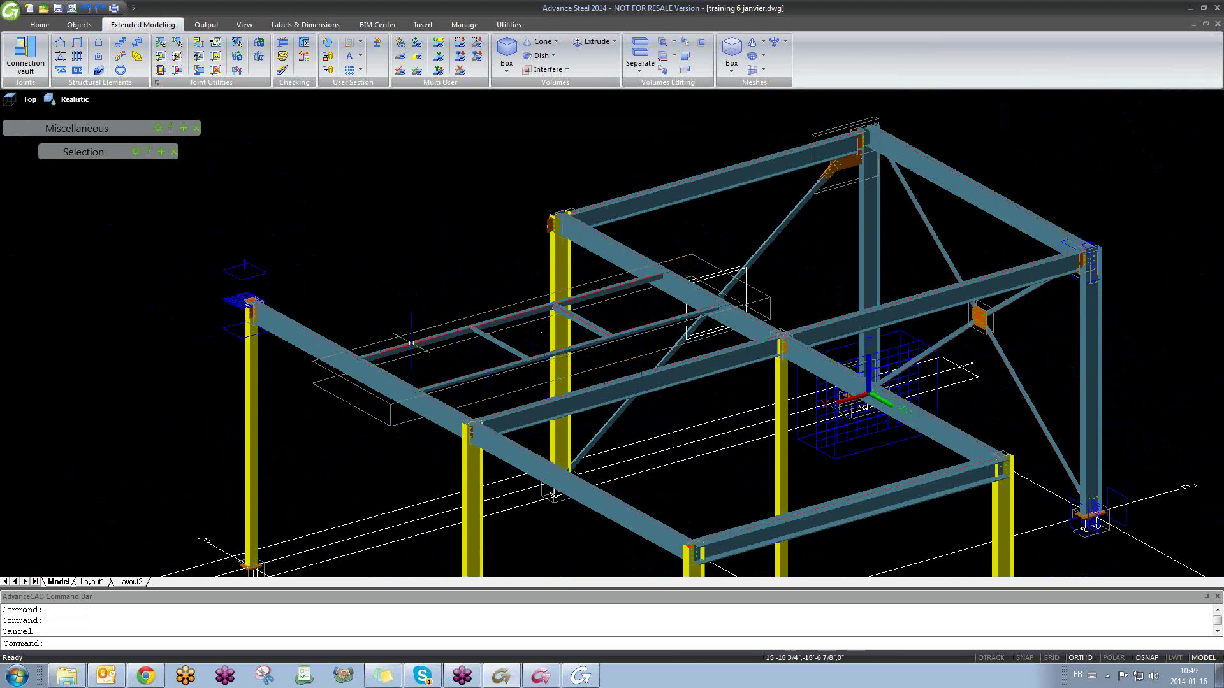
middle_drag(401, 325, 394, 340)
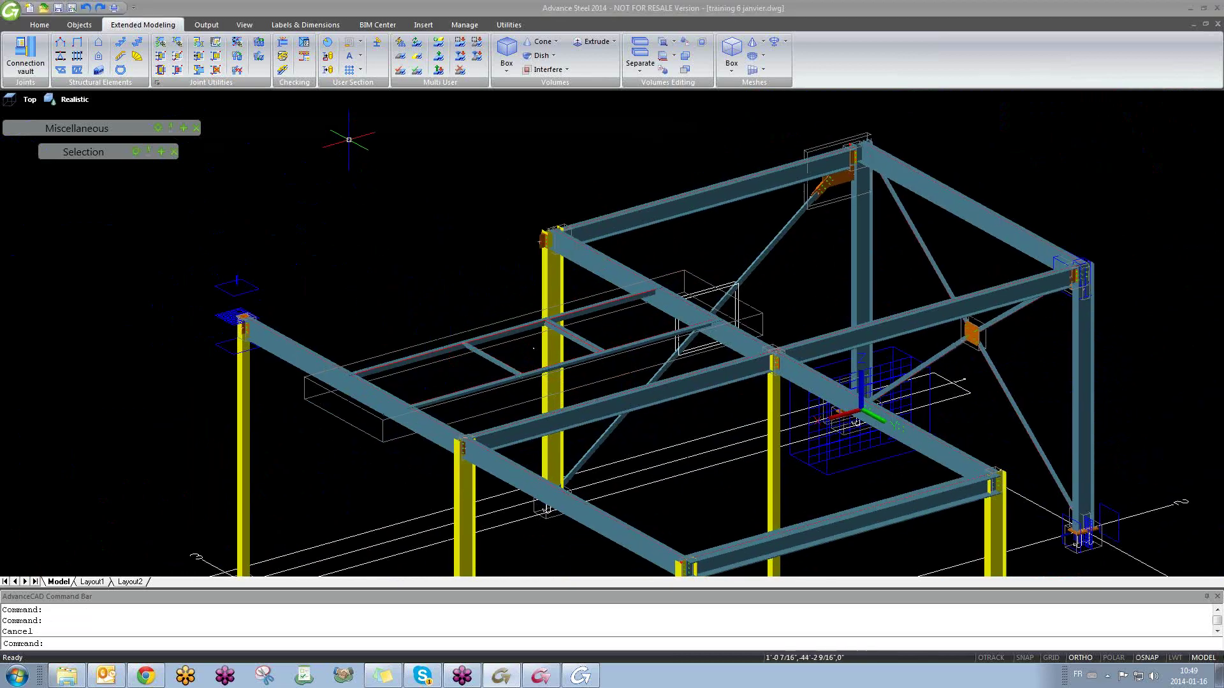
Step: Open Quick documents, widen the style tree, and preview the user drawing style Mainpart - UCS
click(216, 30)
click(272, 63)
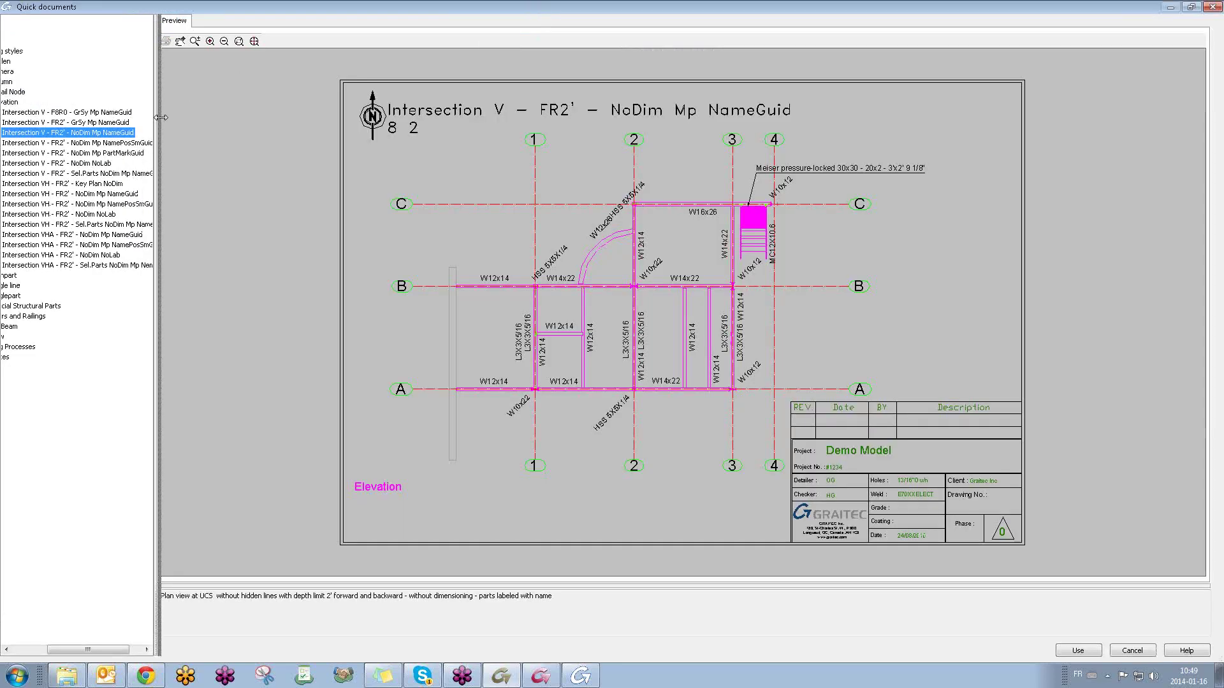
drag(159, 117, 265, 117)
click(59, 102)
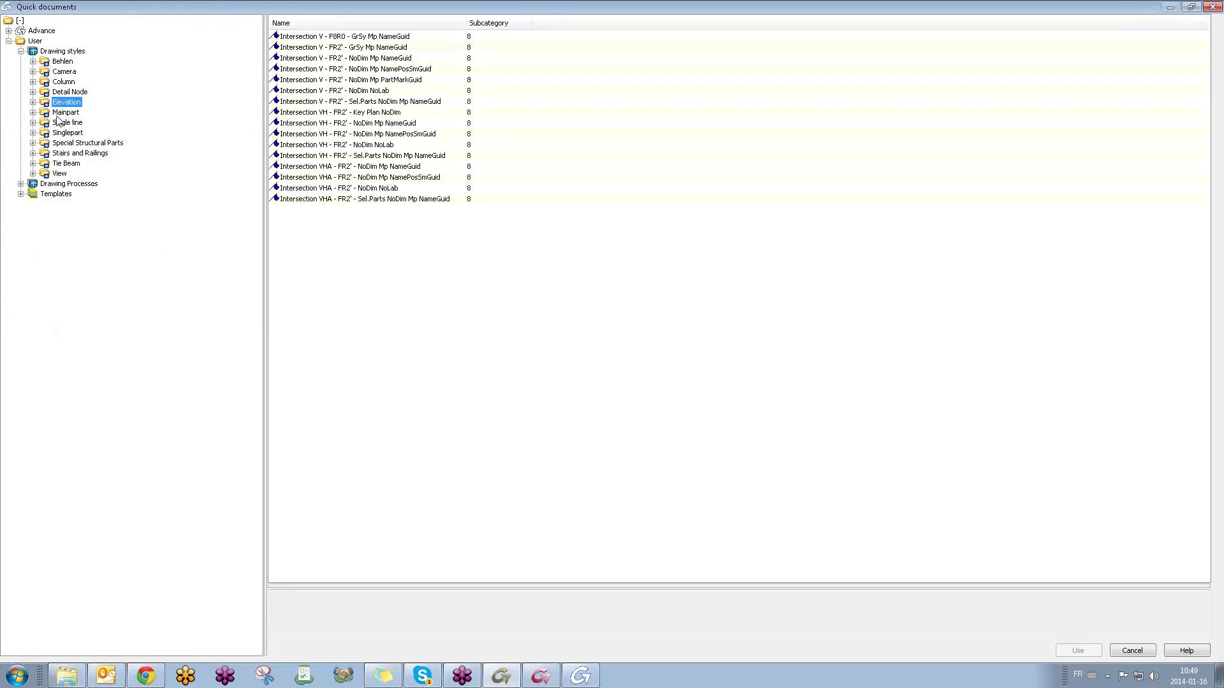
click(33, 112)
click(81, 163)
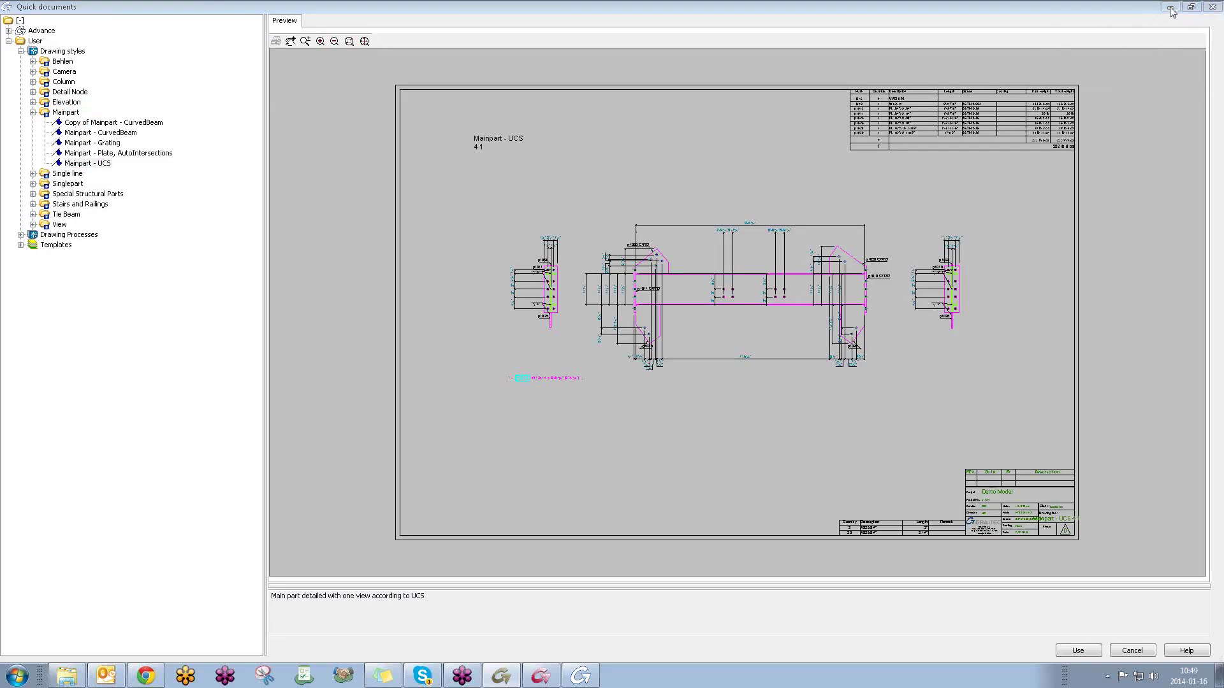
Step: Shrink the Quick documents window, reposition it over the model, and close it
click(1191, 7)
drag(776, 187, 1038, 173)
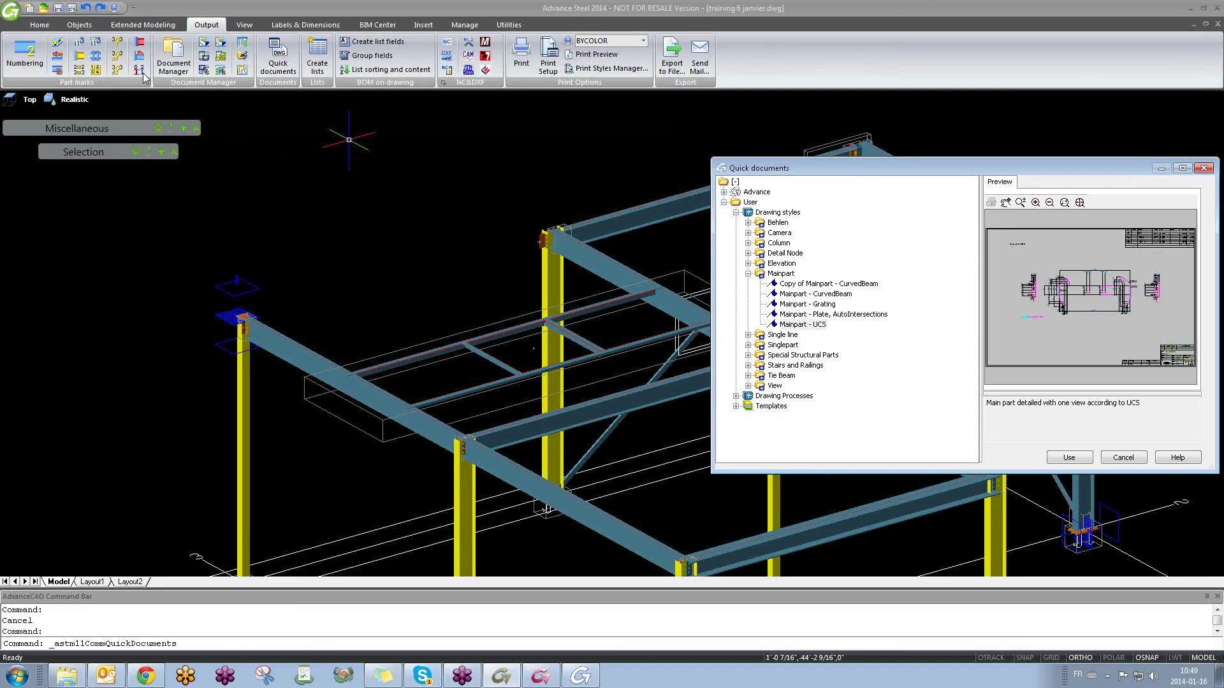
drag(1026, 167, 933, 157)
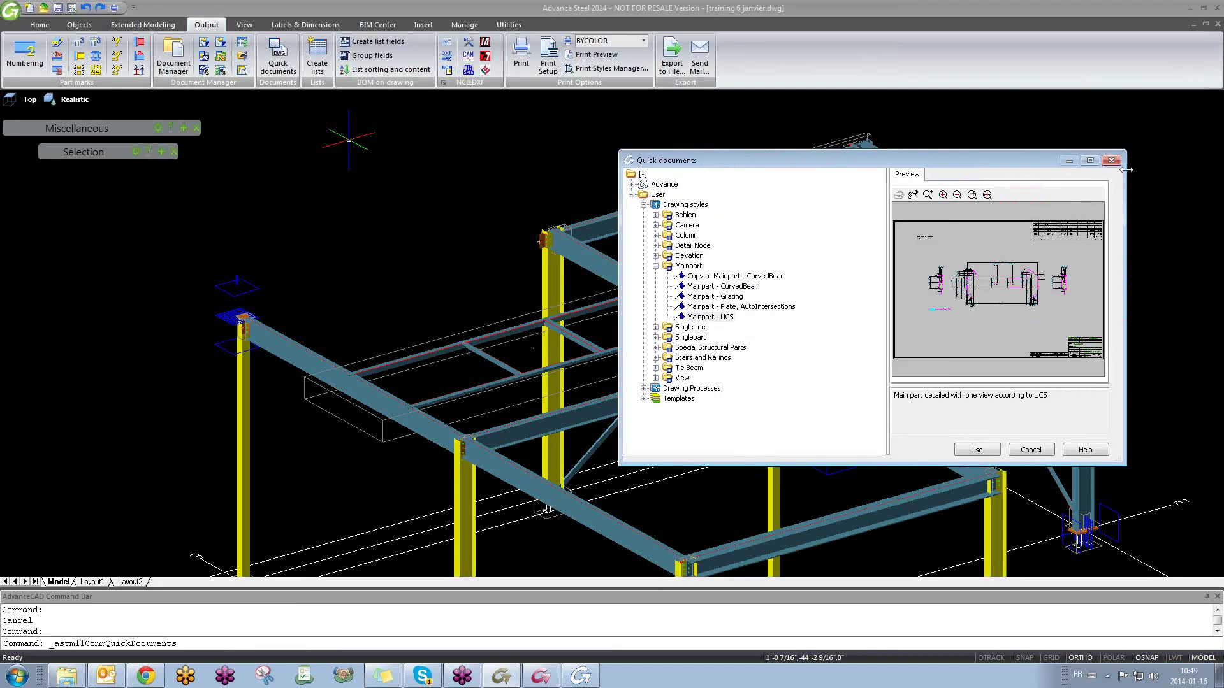
click(1109, 158)
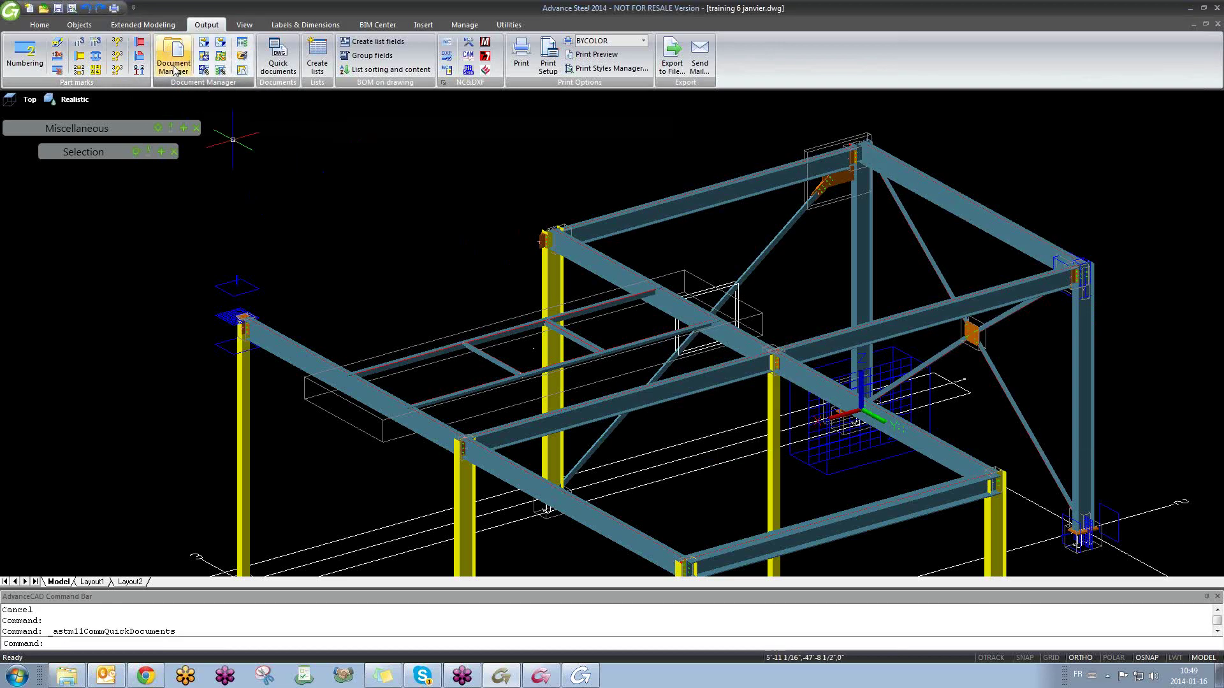
click(140, 45)
scroll(395, 357, up, 2)
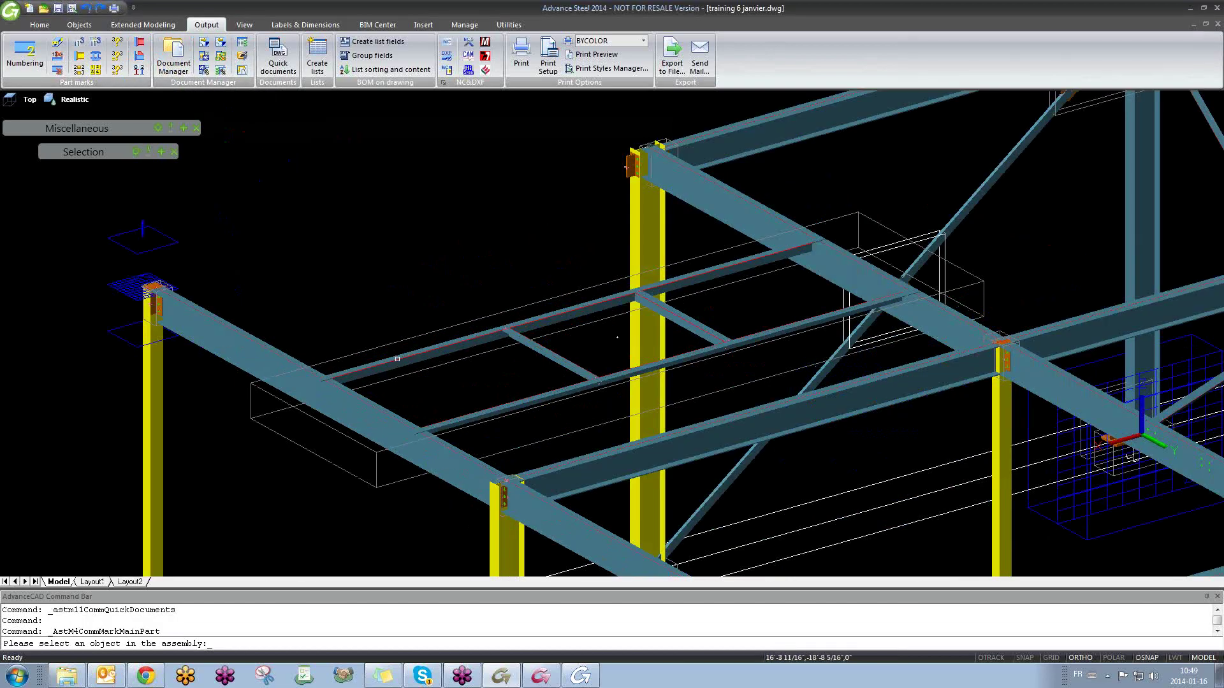
scroll(395, 357, down, 2)
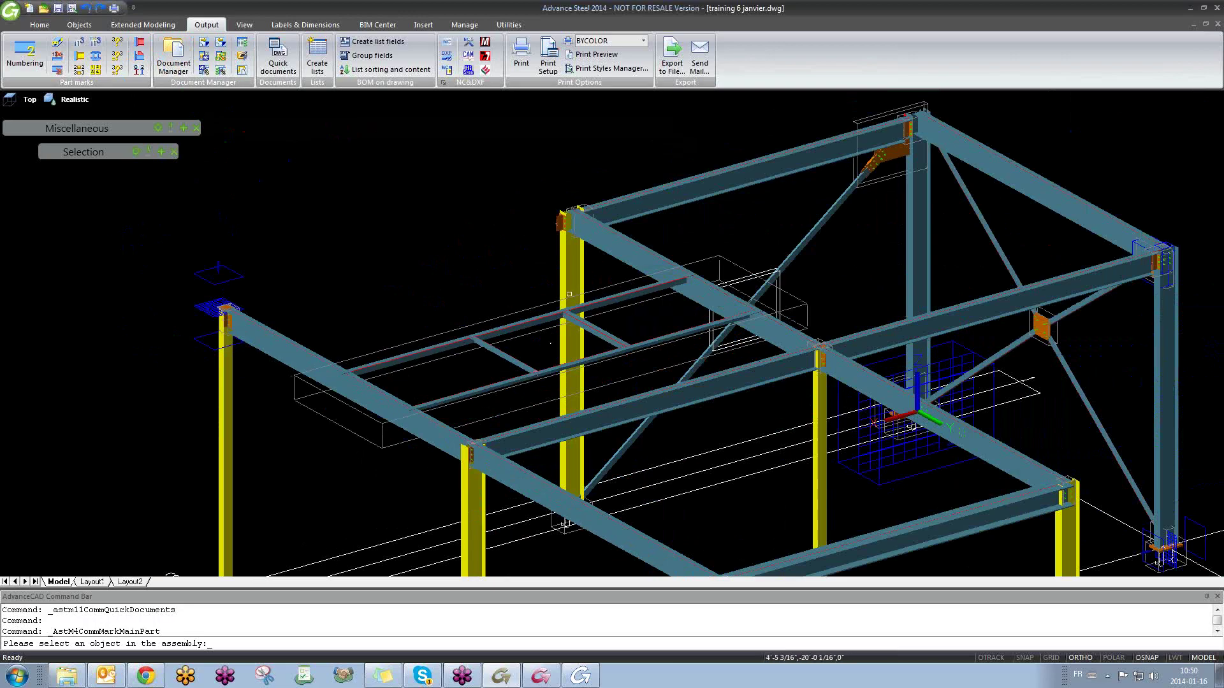
key(Escape)
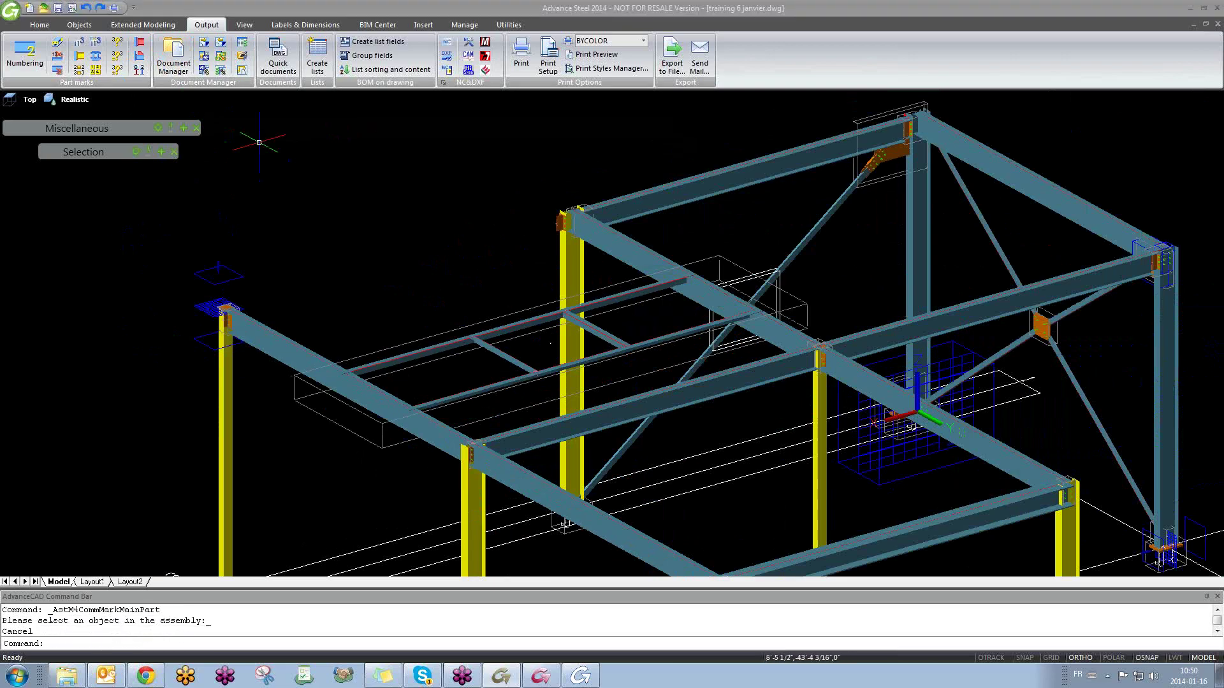
Step: Apply the Mainpart - UCS style from Quick documents, view its drawing type settings, and close them without creating a drawing
click(285, 55)
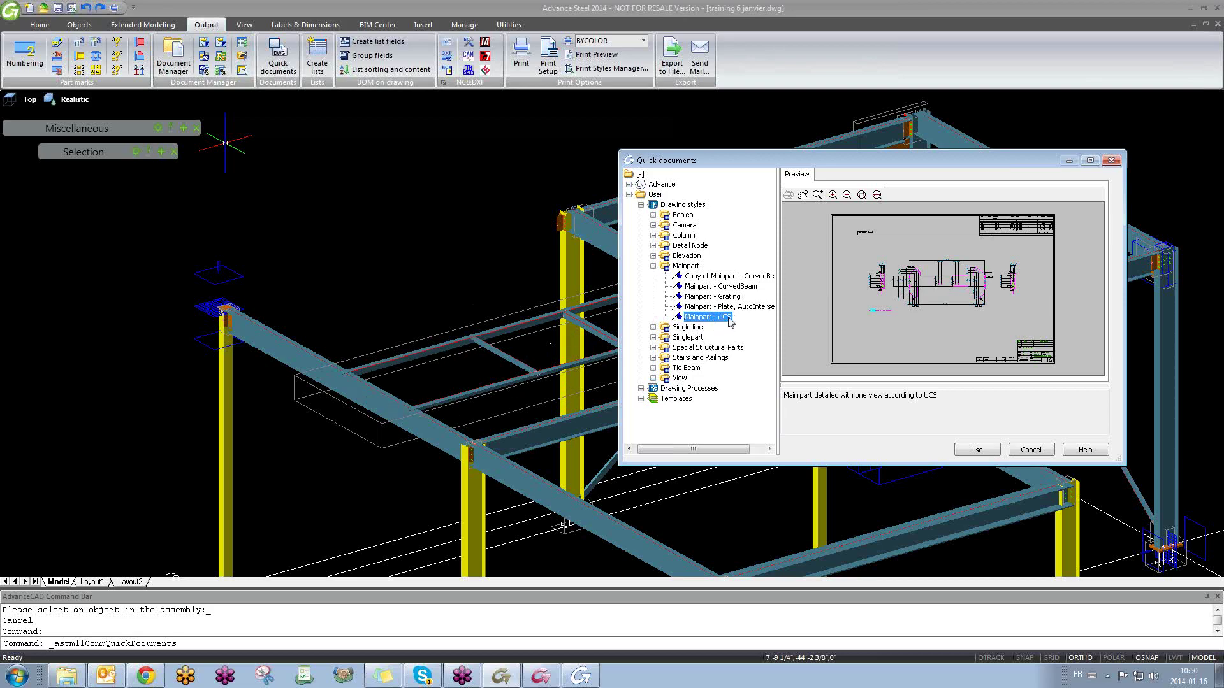
click(991, 449)
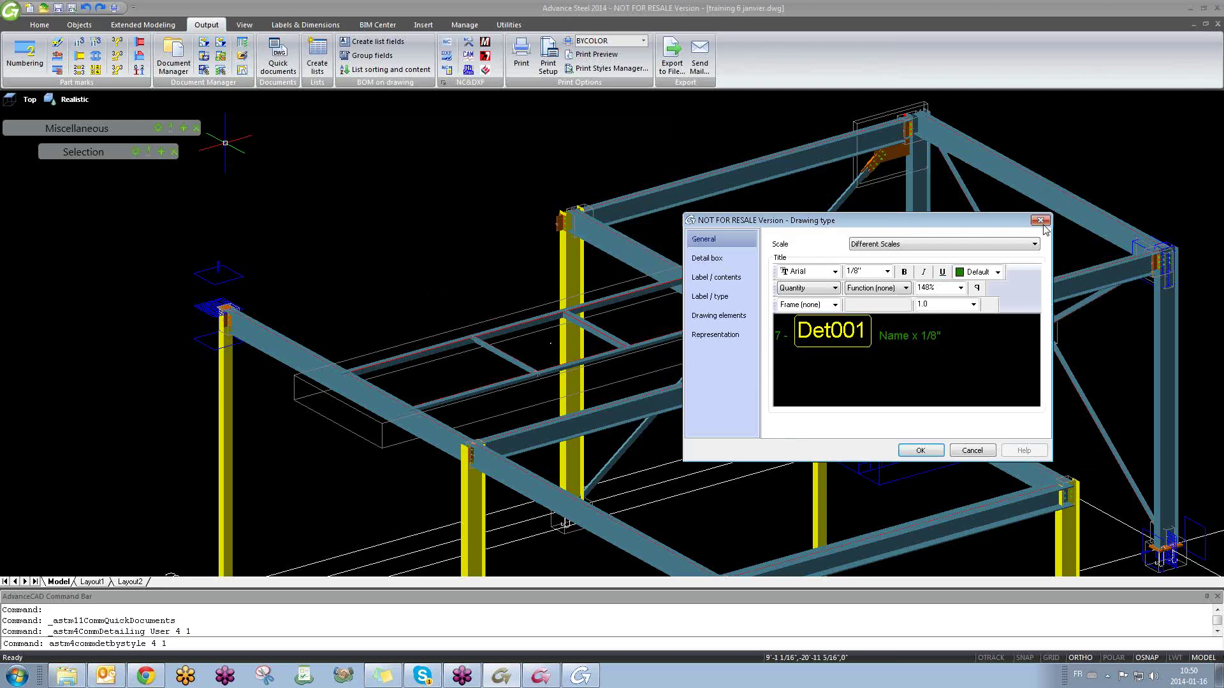
click(1039, 221)
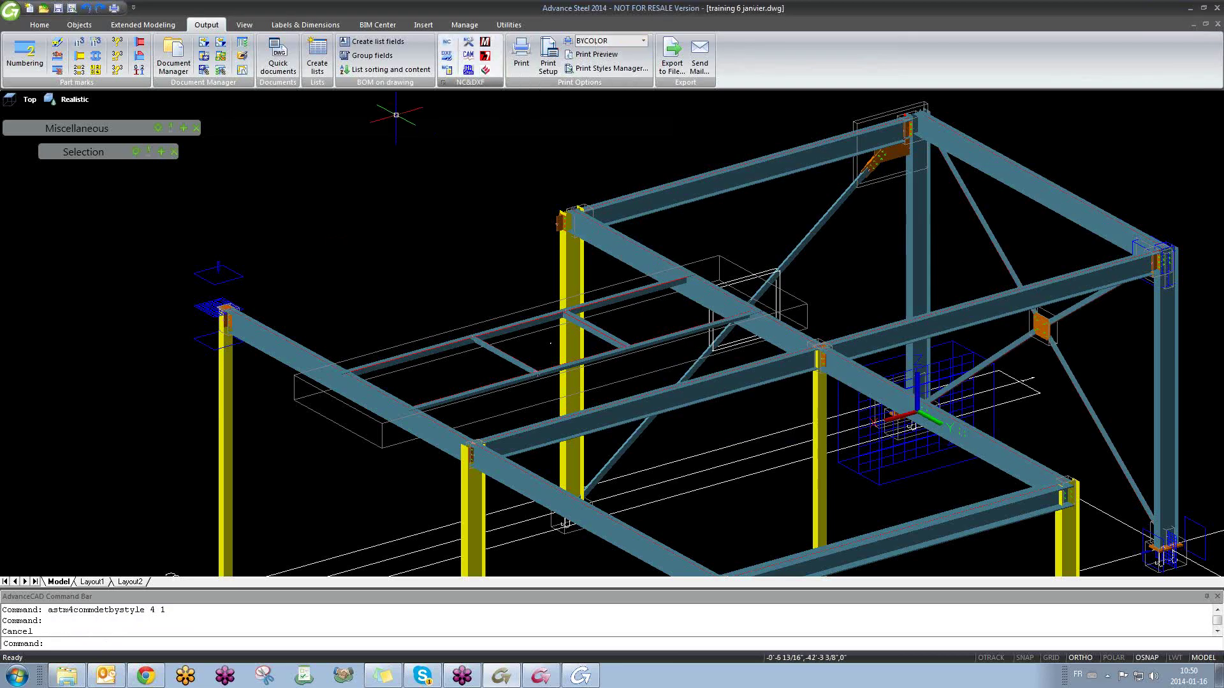
Step: Inspect the properties of the camera at the top of the corner column and close them
scroll(247, 344, down, 3)
scroll(248, 344, up, 5)
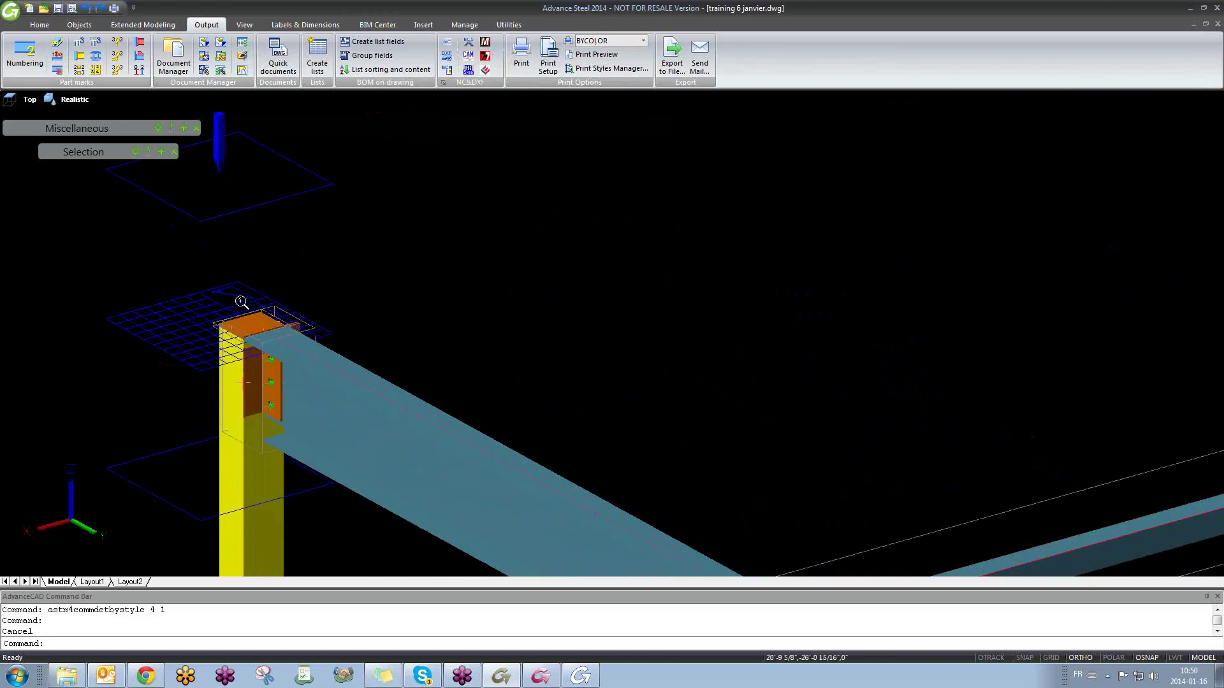
double_click(162, 319)
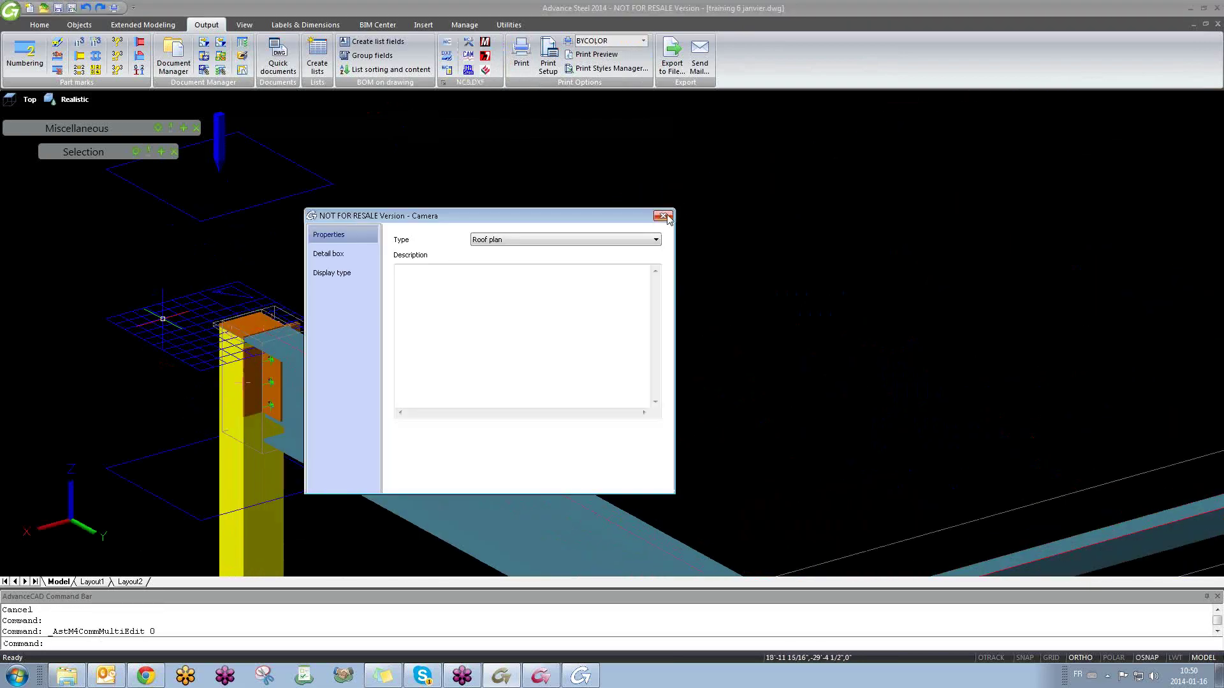
click(663, 216)
scroll(598, 243, down, 5)
scroll(638, 261, up, 5)
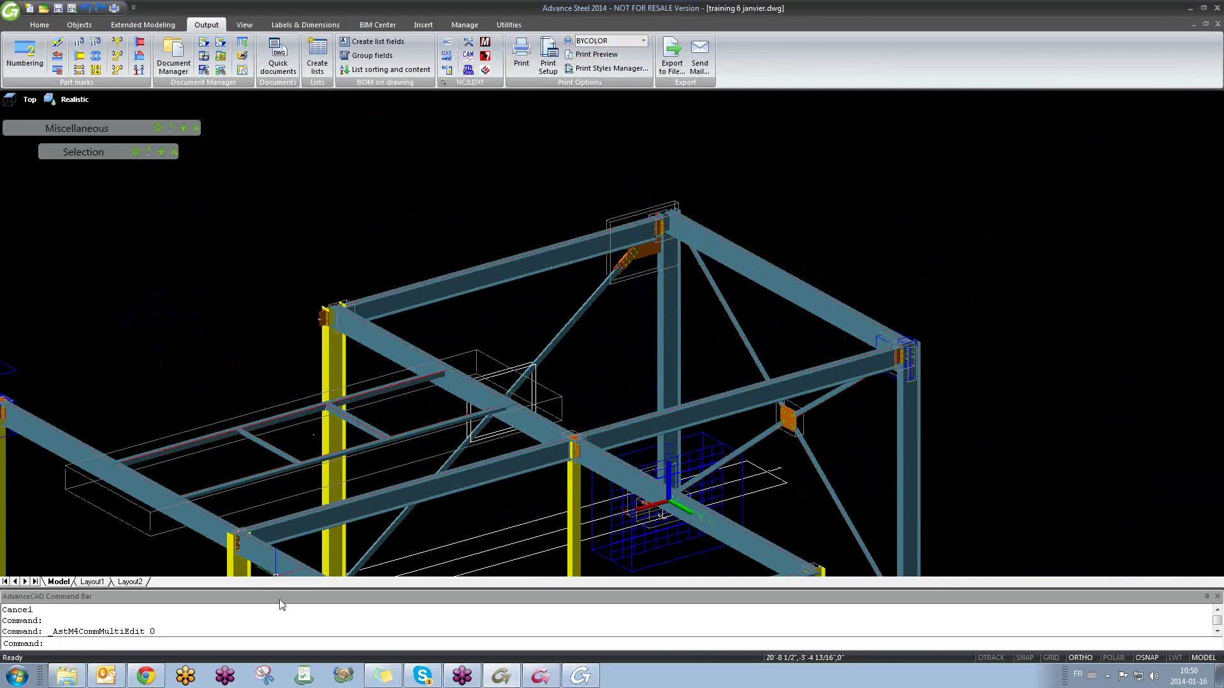
Step: Examine the steel frame from the opposite side, focusing on the braced bay's middle gusset plate and column bases
click(280, 245)
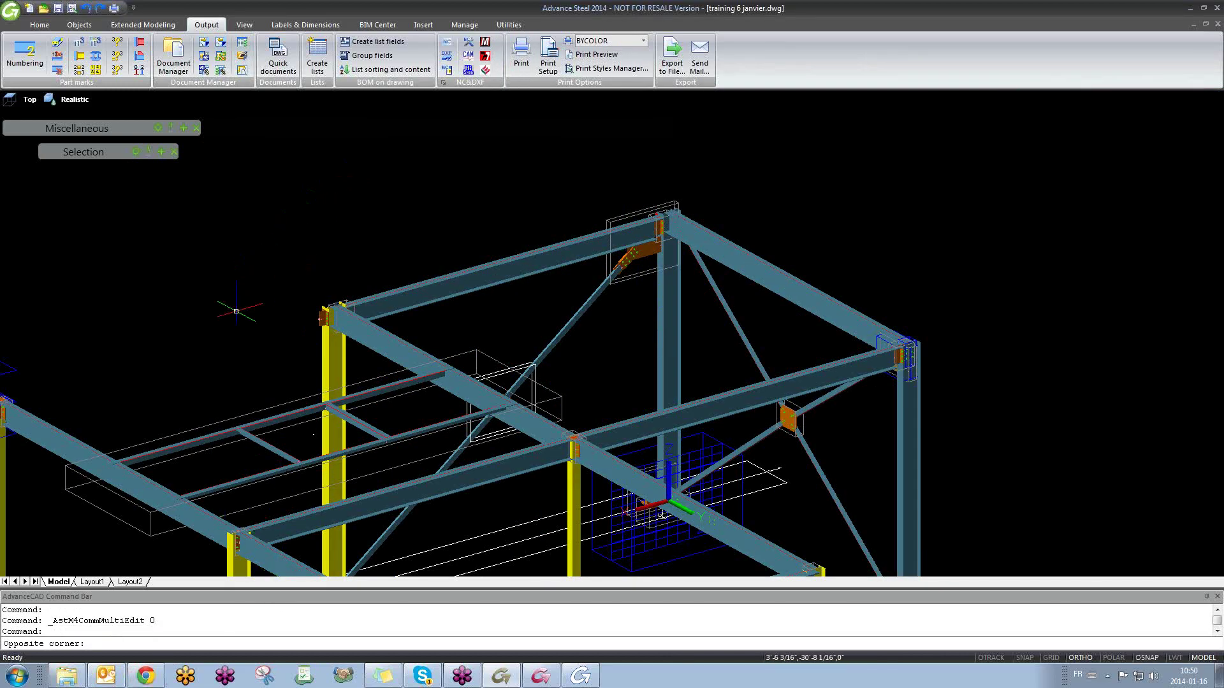
click(235, 311)
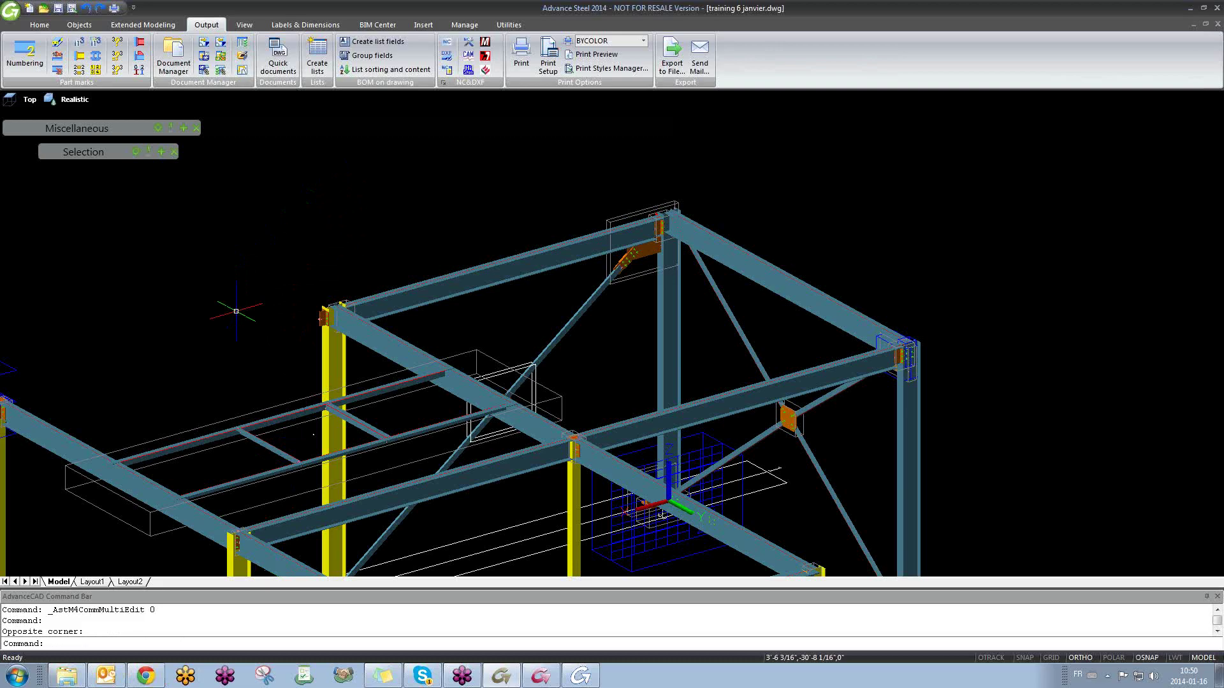
middle_drag(447, 446, 488, 373)
shift+middle_drag(523, 437, 654, 237)
scroll(420, 362, down, 5)
scroll(437, 377, up, 2)
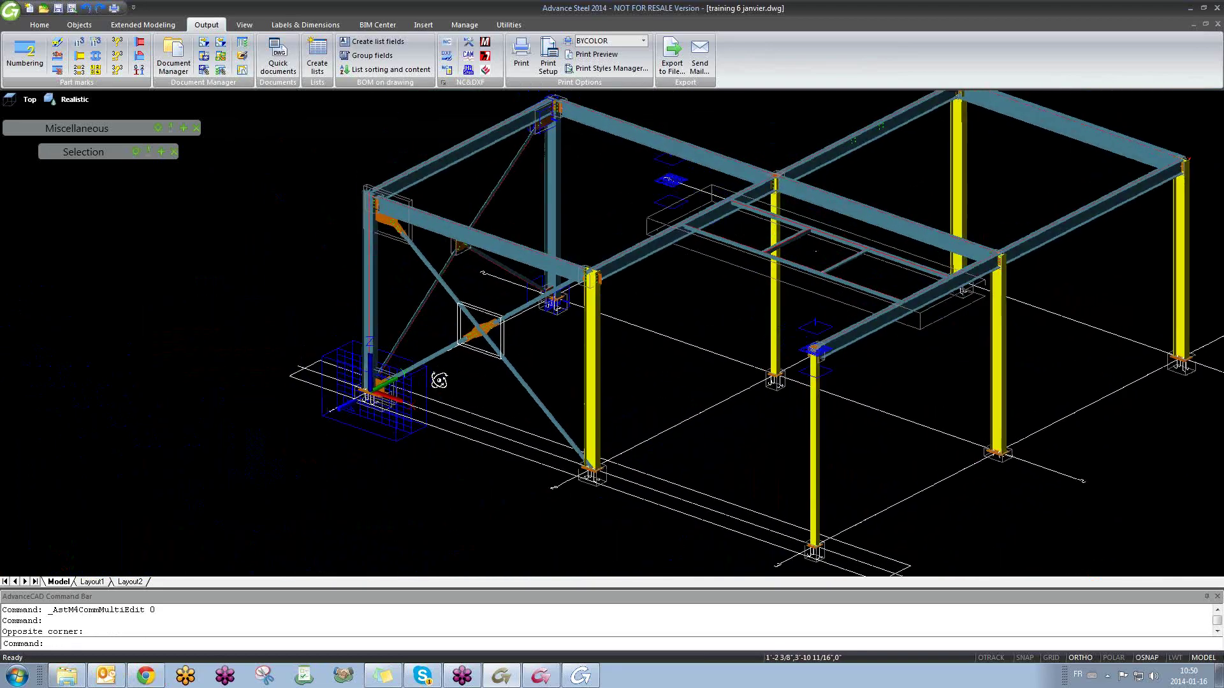
scroll(358, 374, up, 4)
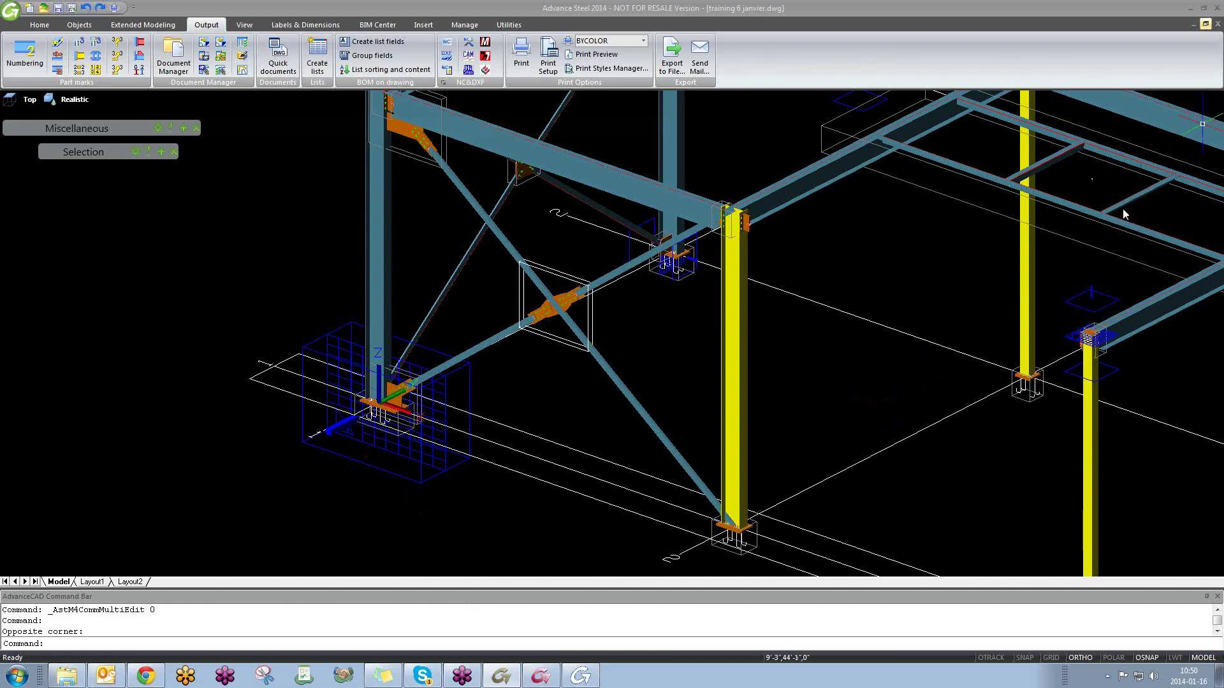
shift+middle_drag(812, 380, 801, 358)
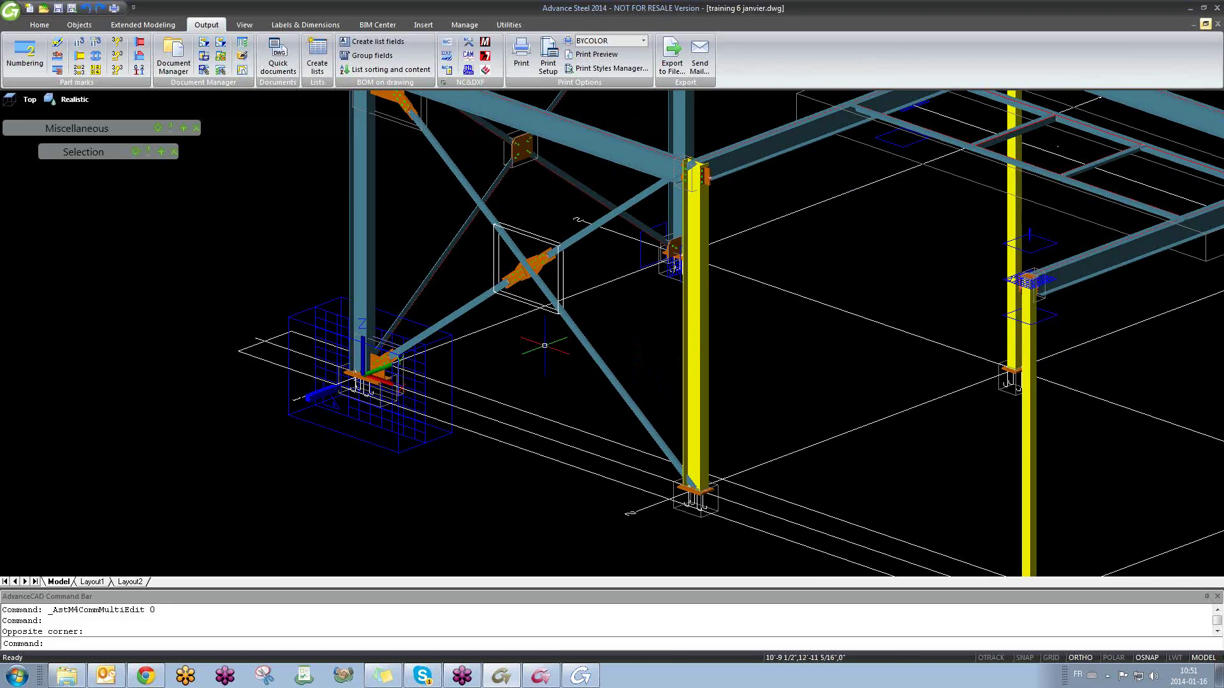
Step: Expand the connection vault, show its General bracings category, and rearrange the vault and Selection palettes
click(167, 132)
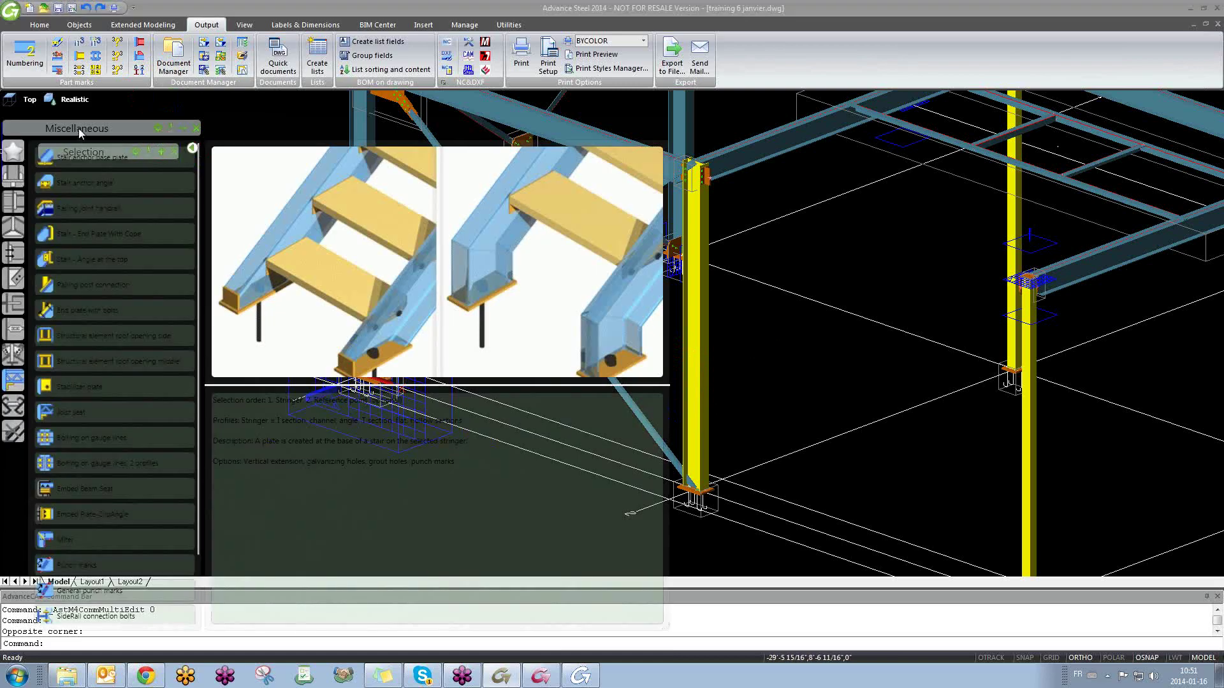
drag(78, 128, 77, 170)
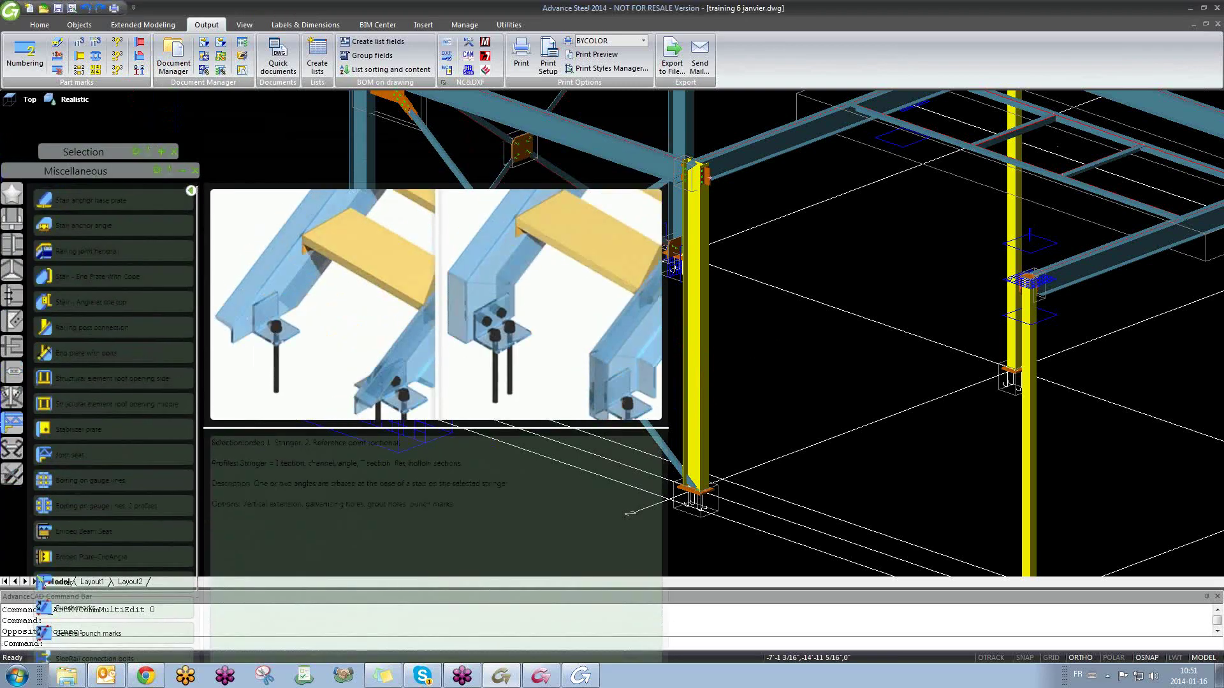
click(15, 322)
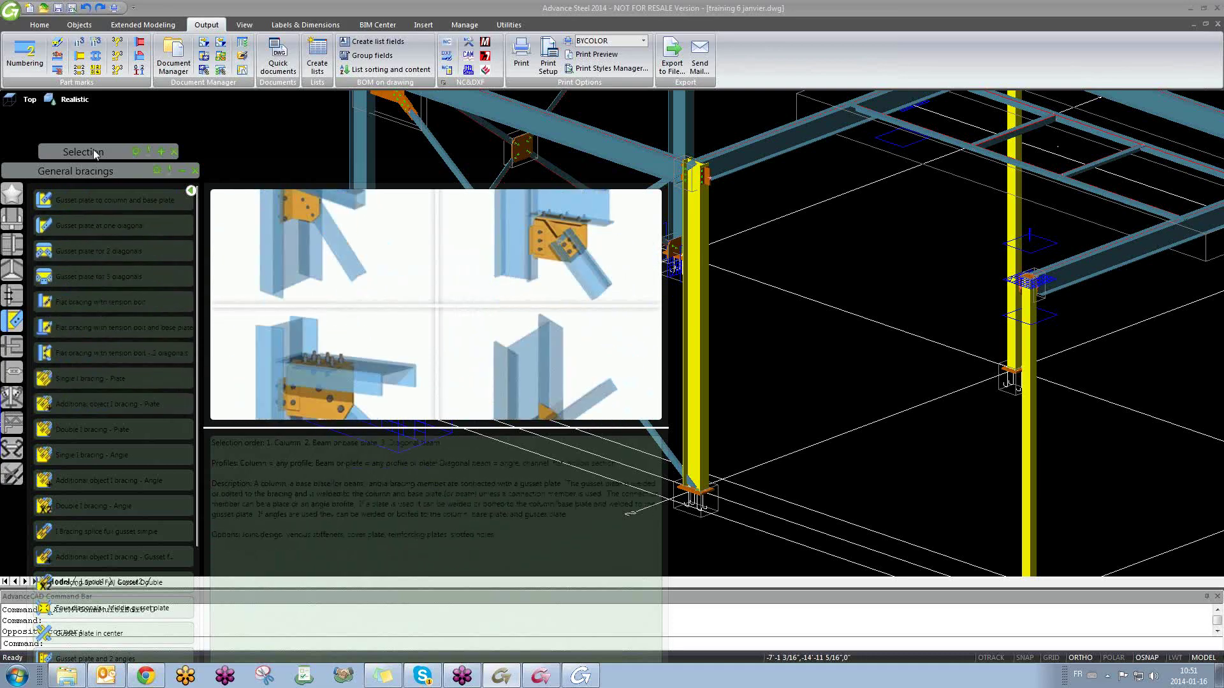
mouse_move(143, 98)
drag(102, 151, 116, 125)
Step: Browse the General bracings joints and preview the four-diagonal middle gusset plate connection
scroll(118, 433, down, 4)
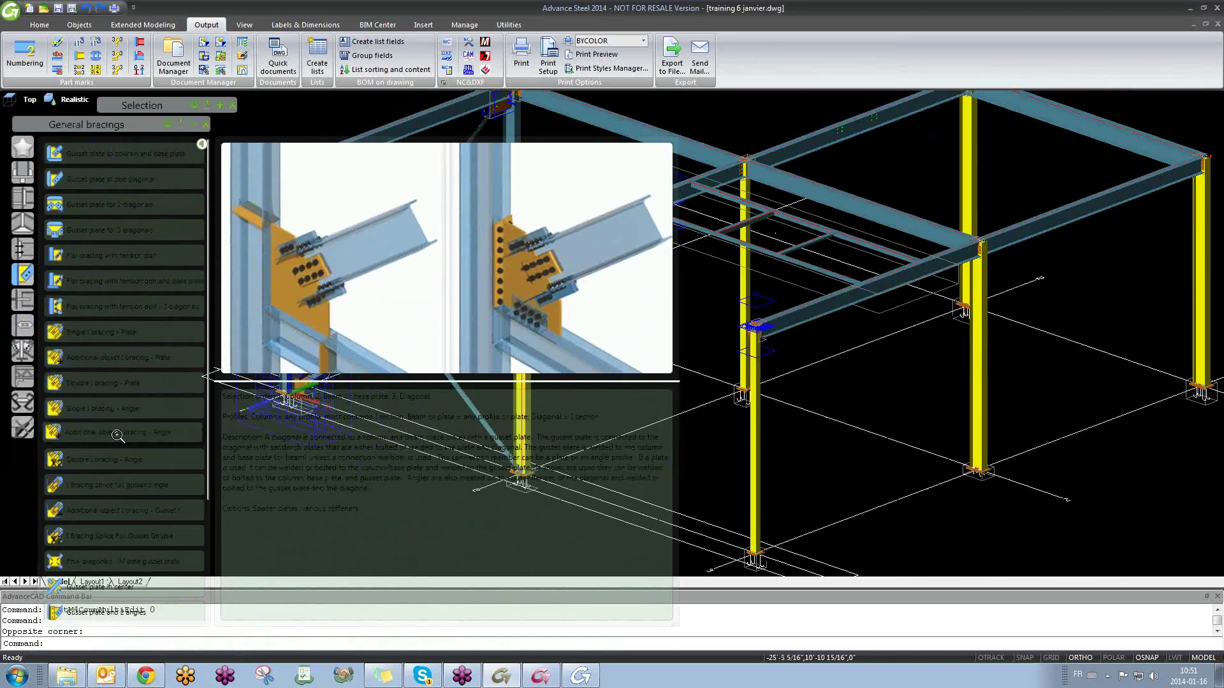
scroll(160, 419, down, 3)
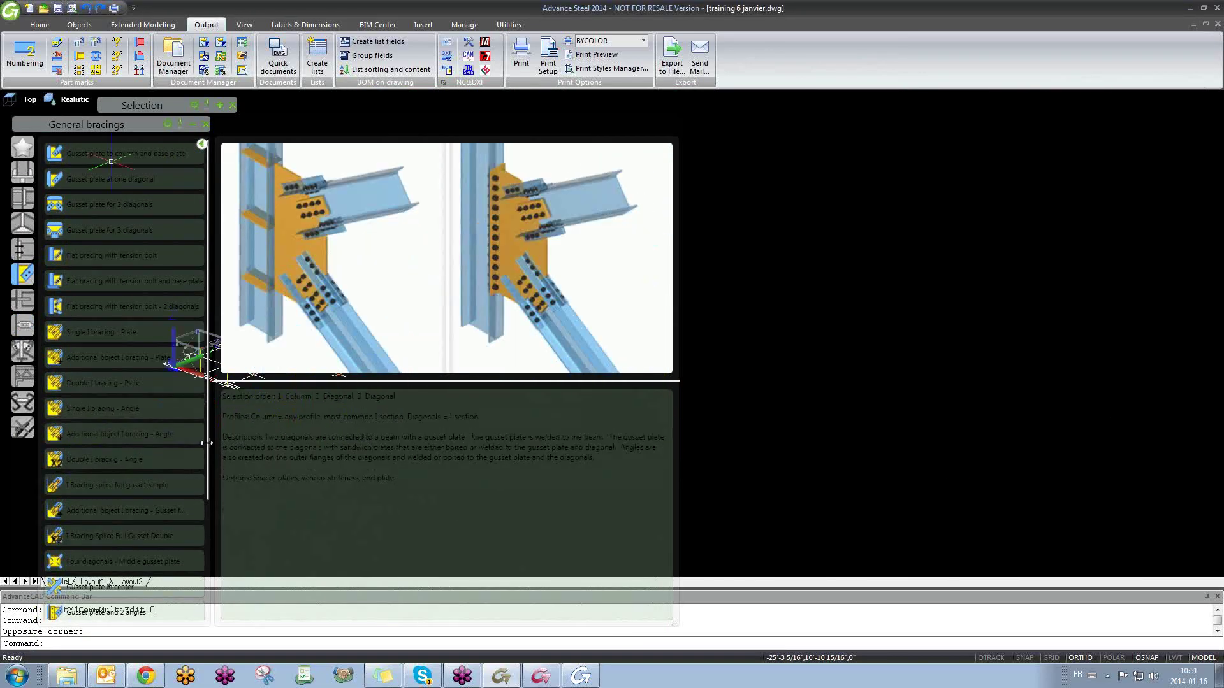
drag(209, 443, 206, 457)
scroll(137, 456, down, 3)
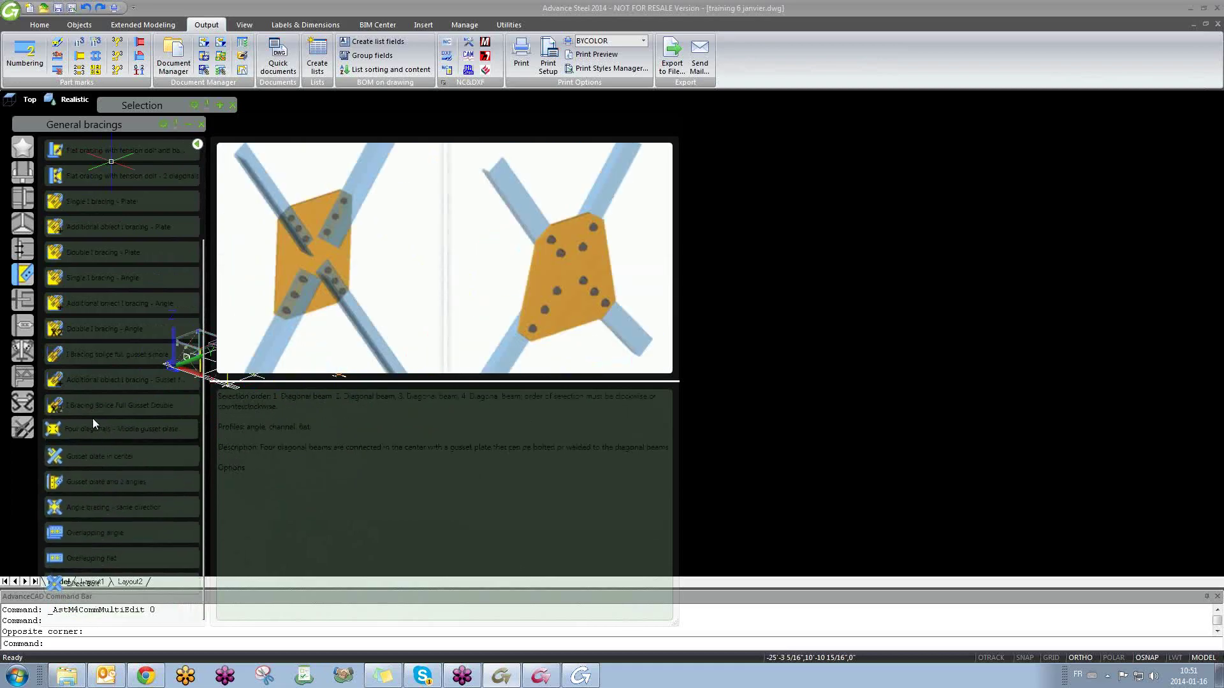
Step: Browse the Tube connections and Turnbuckle bracings joints in the connection vault, previewing the triple tube brace and end-plate connections, and collapse the vault
click(21, 307)
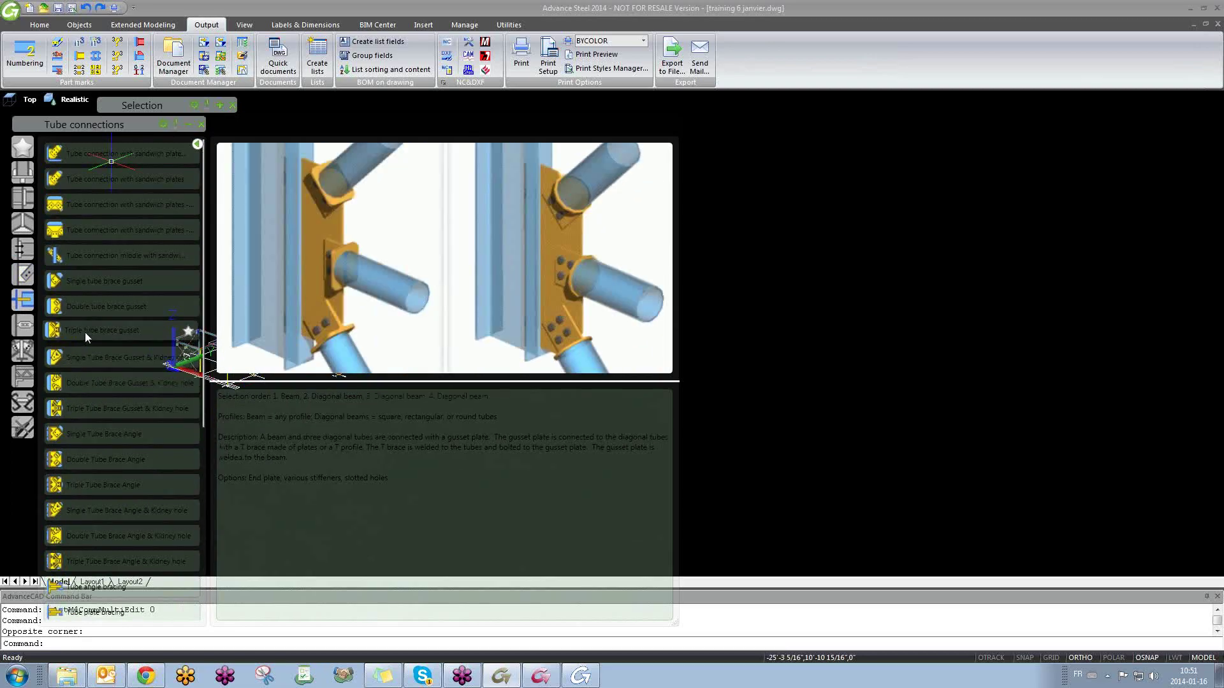
scroll(70, 434, down, 3)
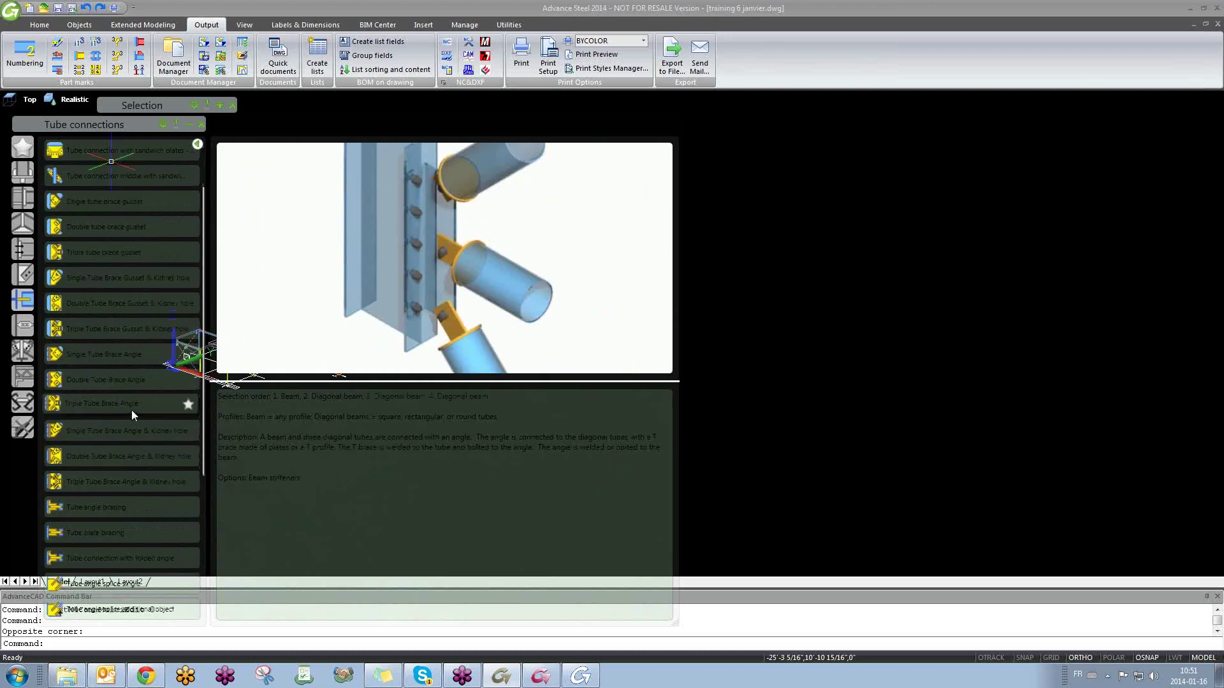
scroll(147, 404, down, 6)
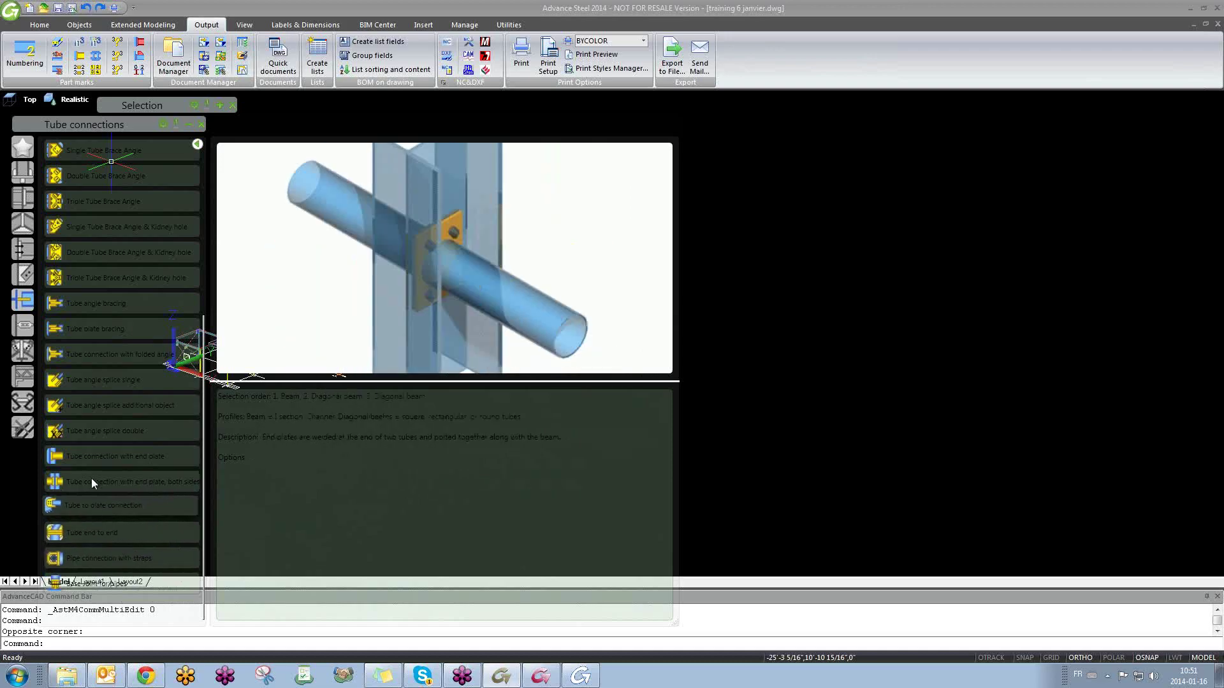
click(22, 325)
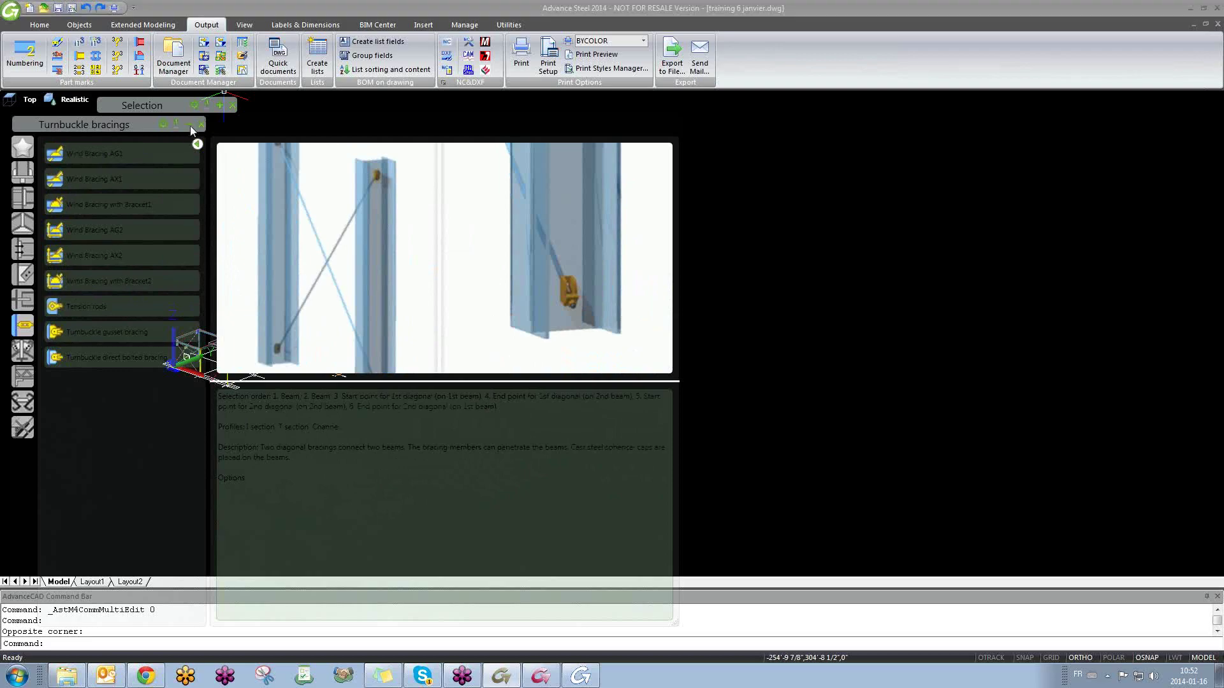
click(190, 125)
Step: Examine the whole steel frame and the beam connection at the top of the front column
drag(677, 333, 580, 429)
middle_drag(580, 429, 350, 410)
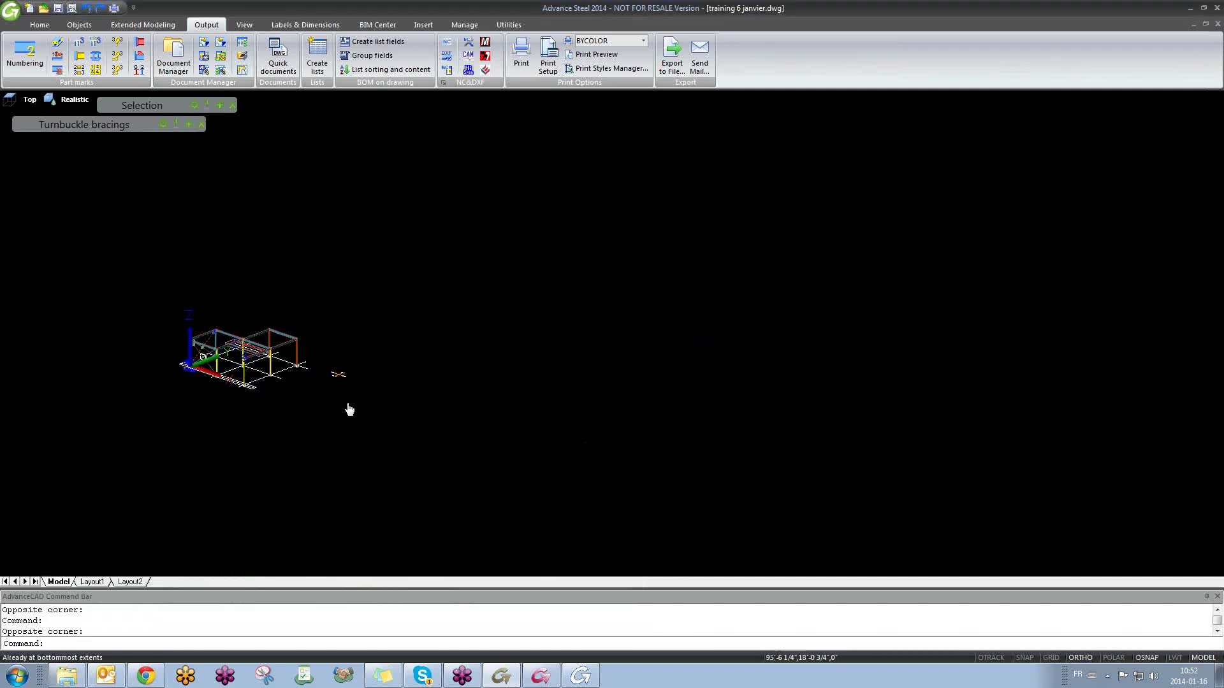
scroll(350, 410, up, 10)
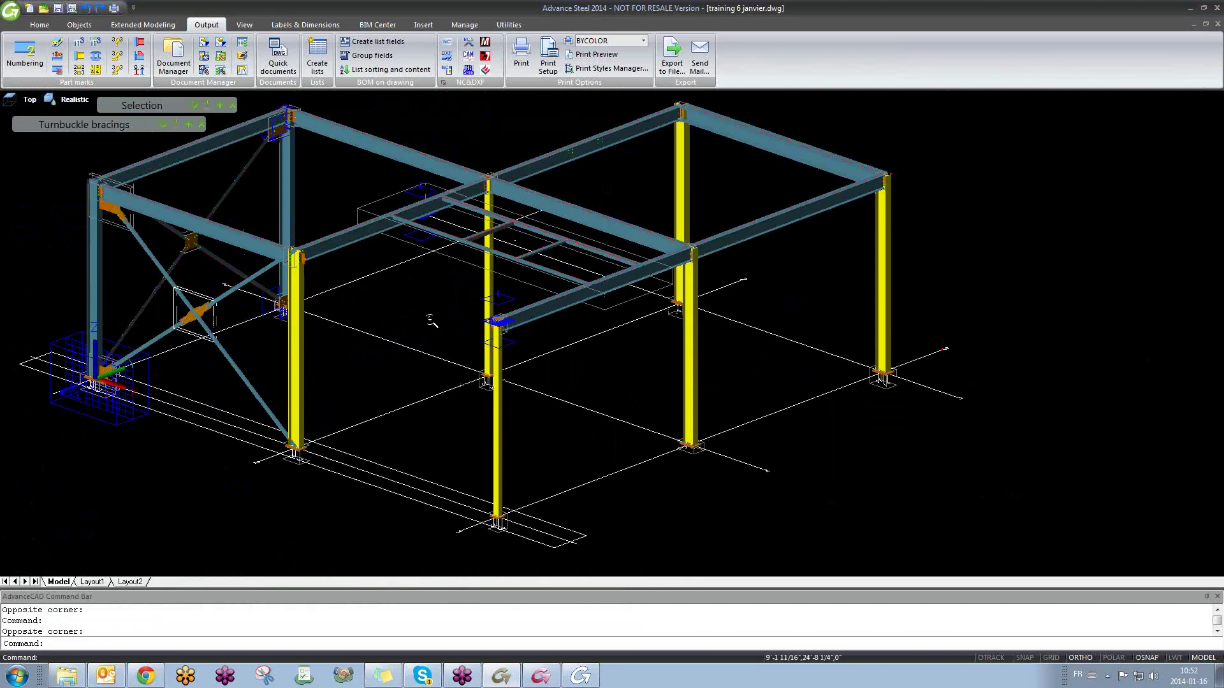
scroll(432, 322, down, 3)
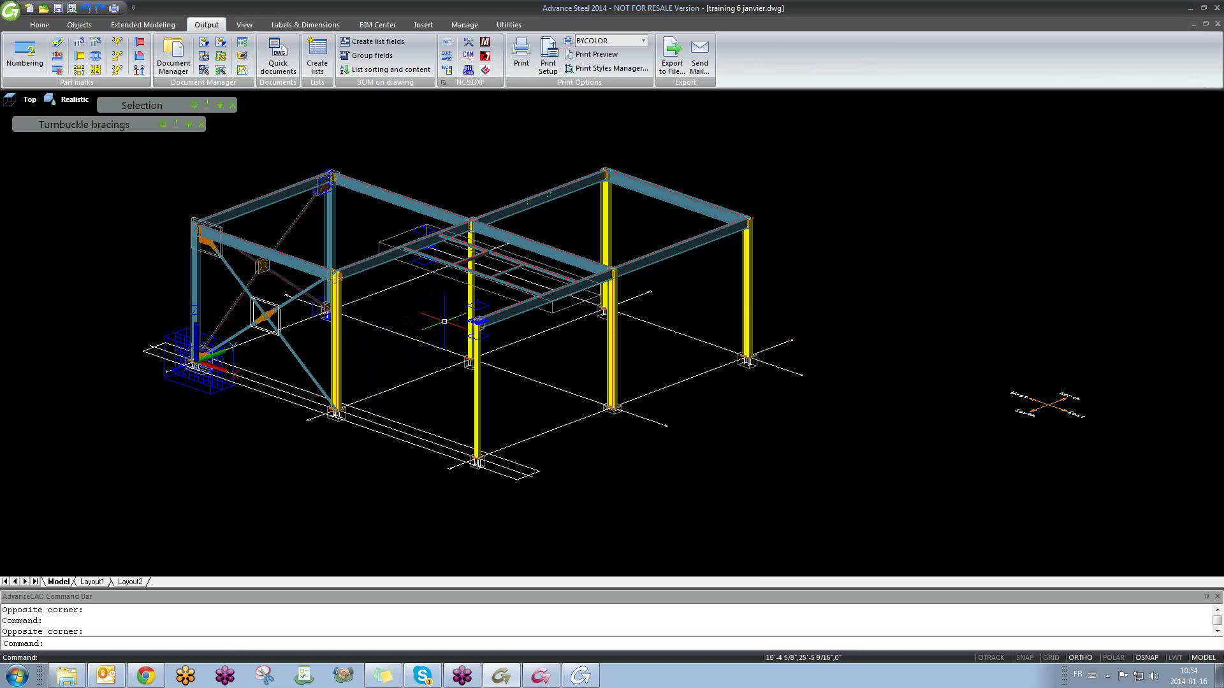
scroll(509, 339, up, 3)
scroll(415, 325, up, 3)
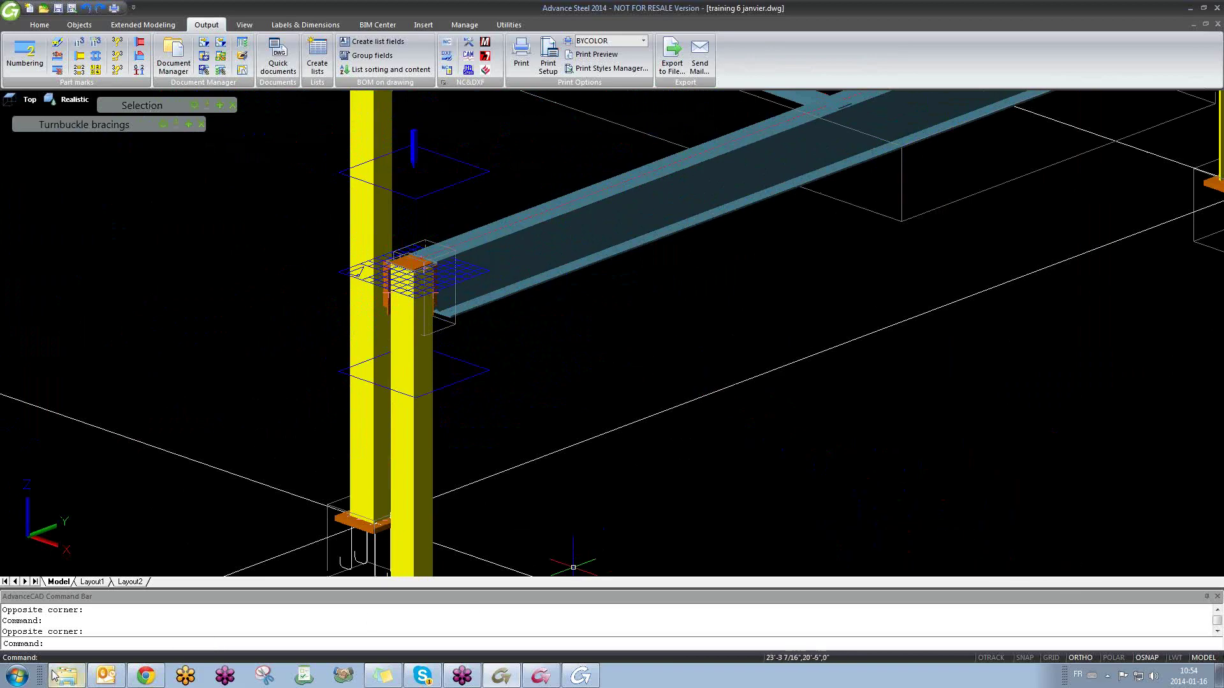
Step: Switch to Outlook and copy the first recipient's e-mail address from the sent Advance Steel basic training 9 of 10 invitation
click(110, 678)
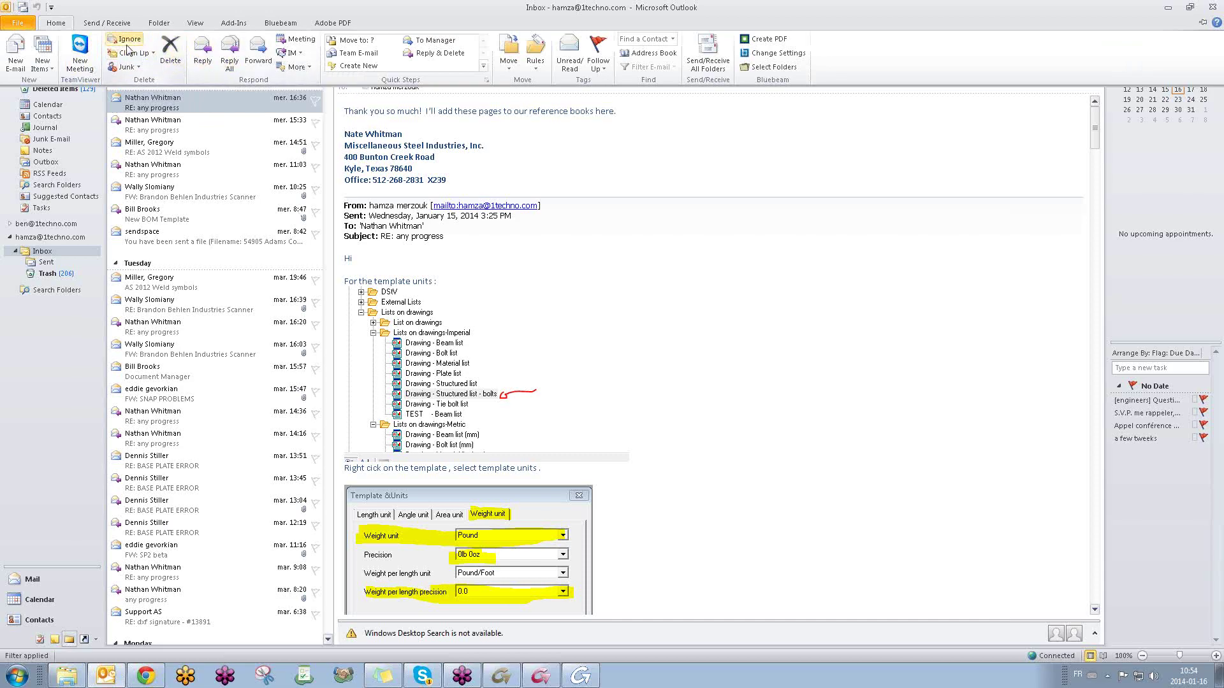
click(50, 262)
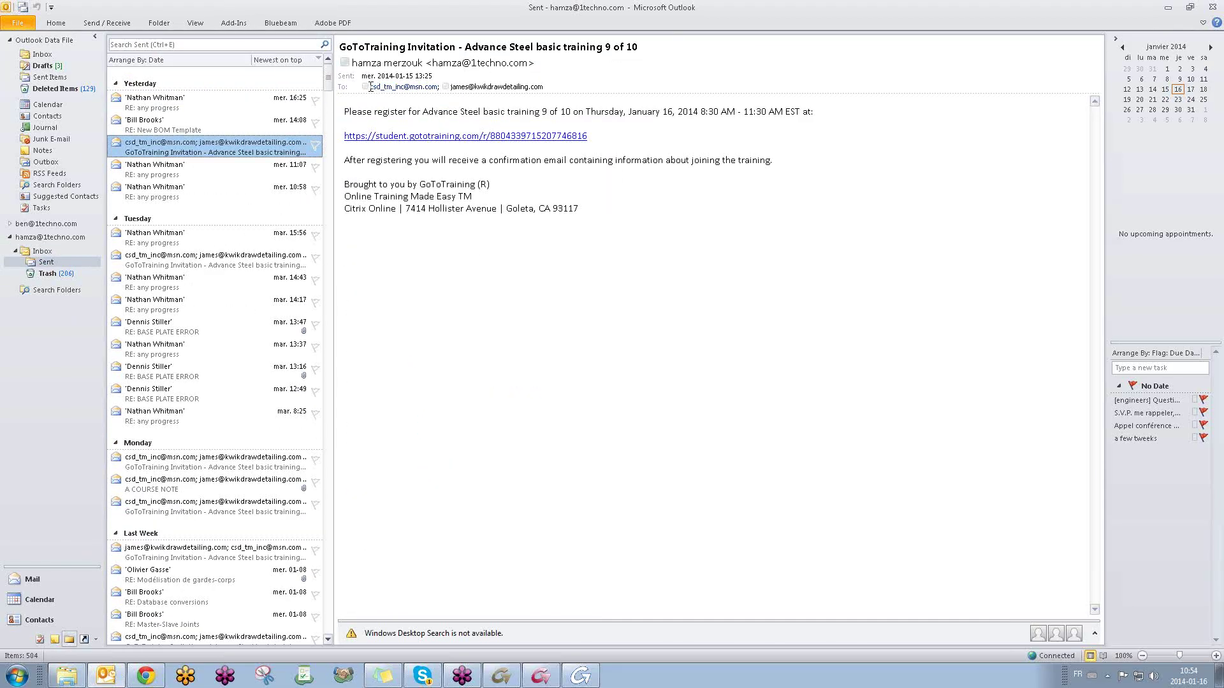
click(411, 87)
right_click(427, 93)
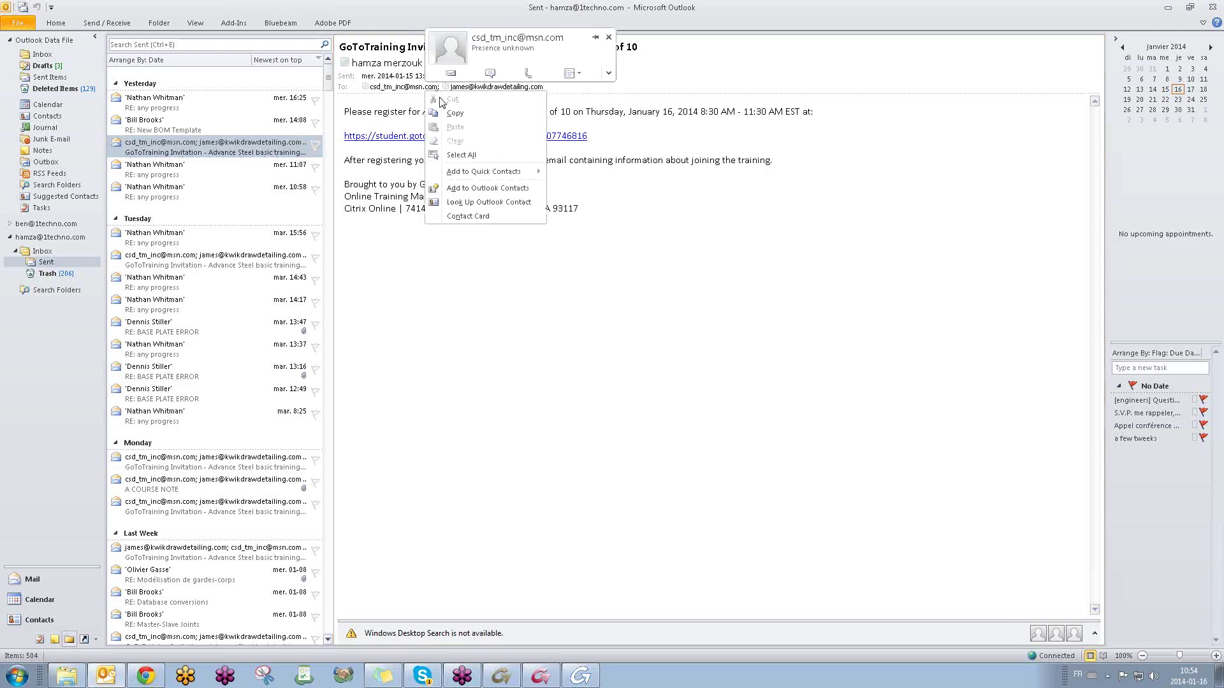
click(452, 116)
click(1135, 549)
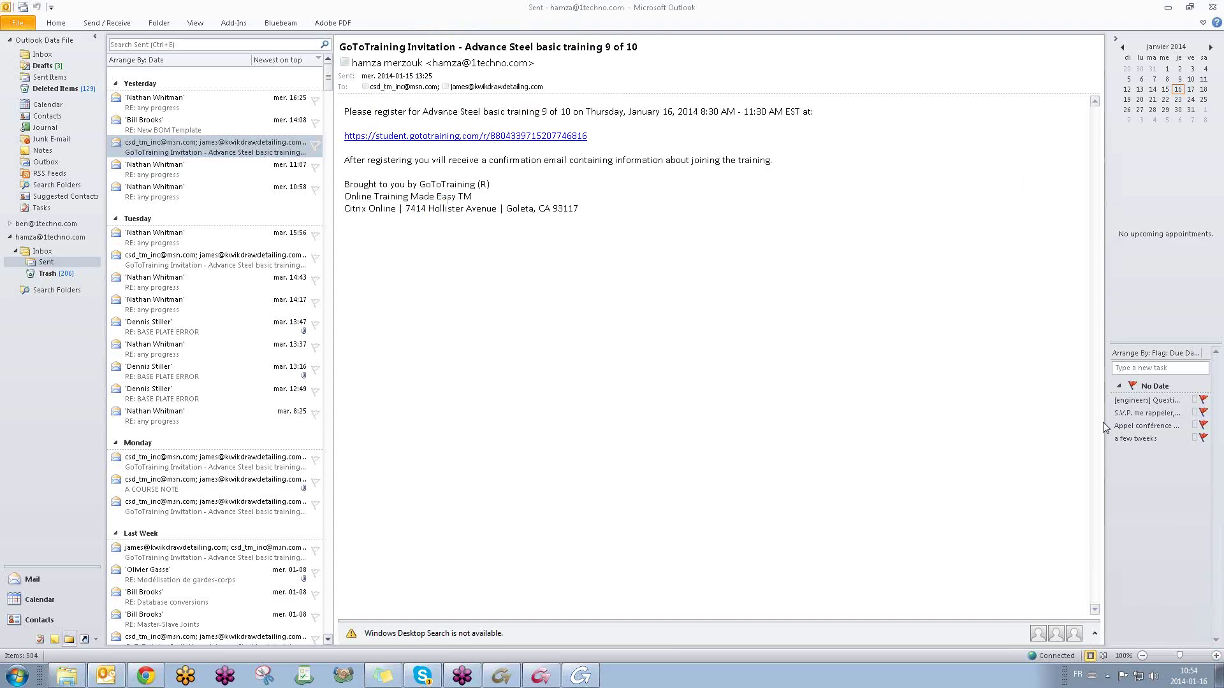
Step: Copy the second recipient's e-mail address from the same training invitation
click(454, 89)
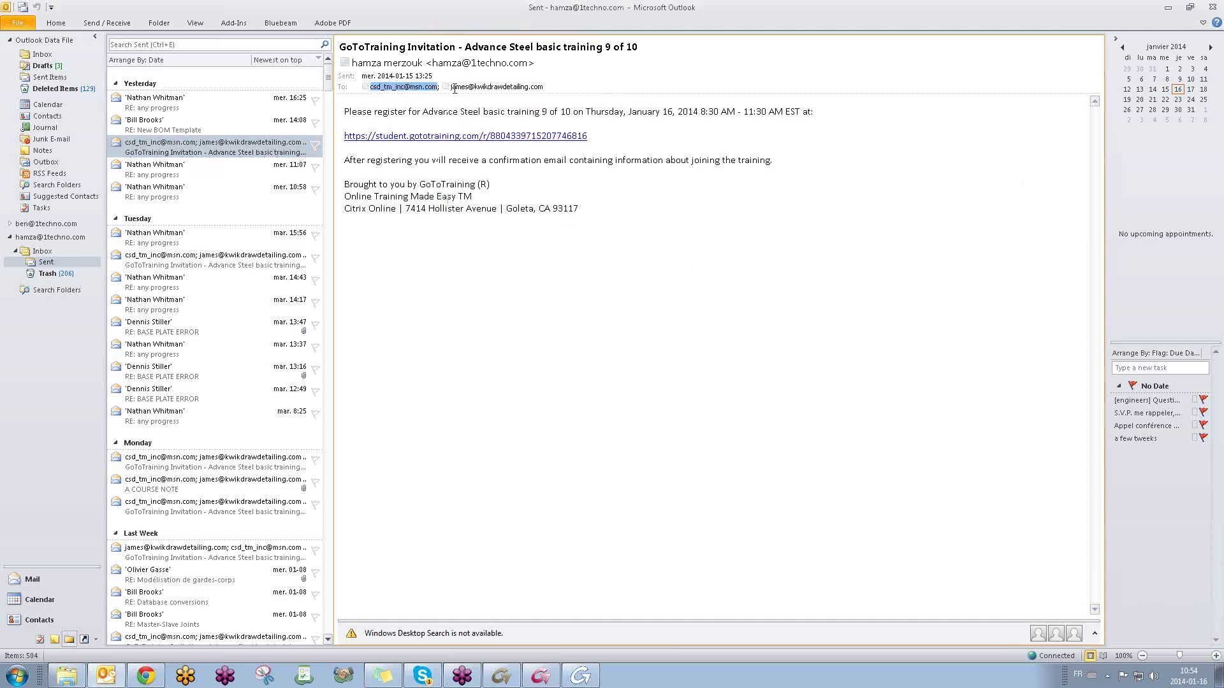
click(455, 89)
right_click(457, 89)
click(487, 113)
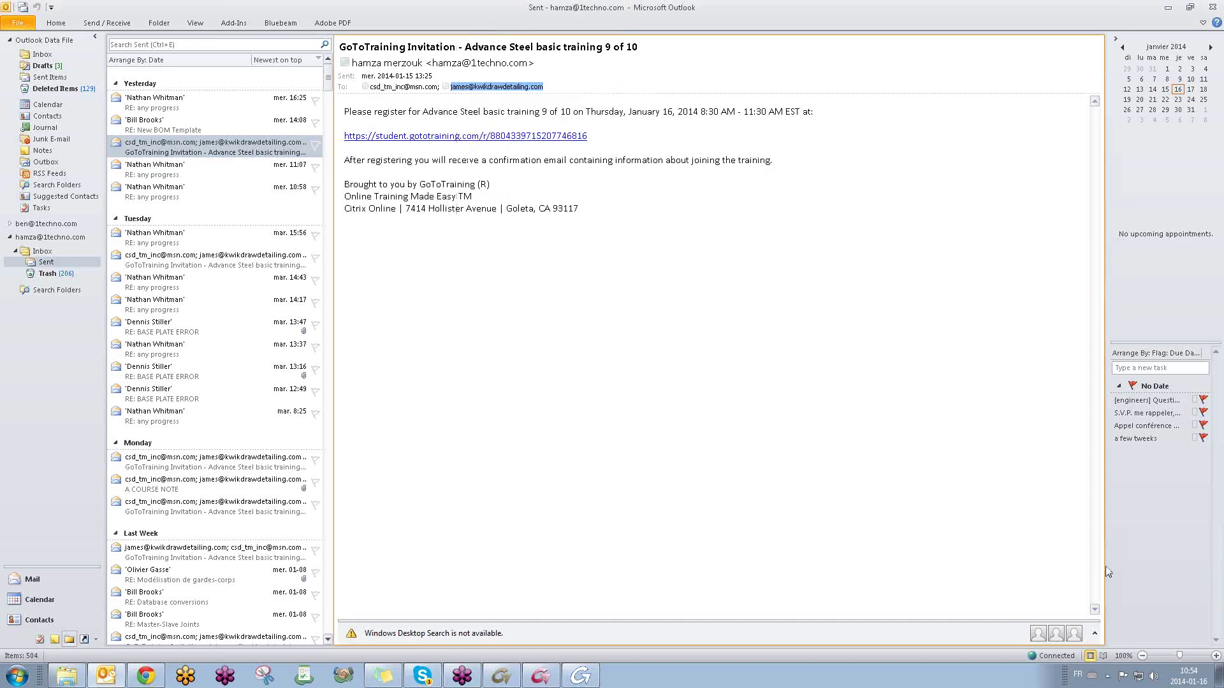
click(1113, 561)
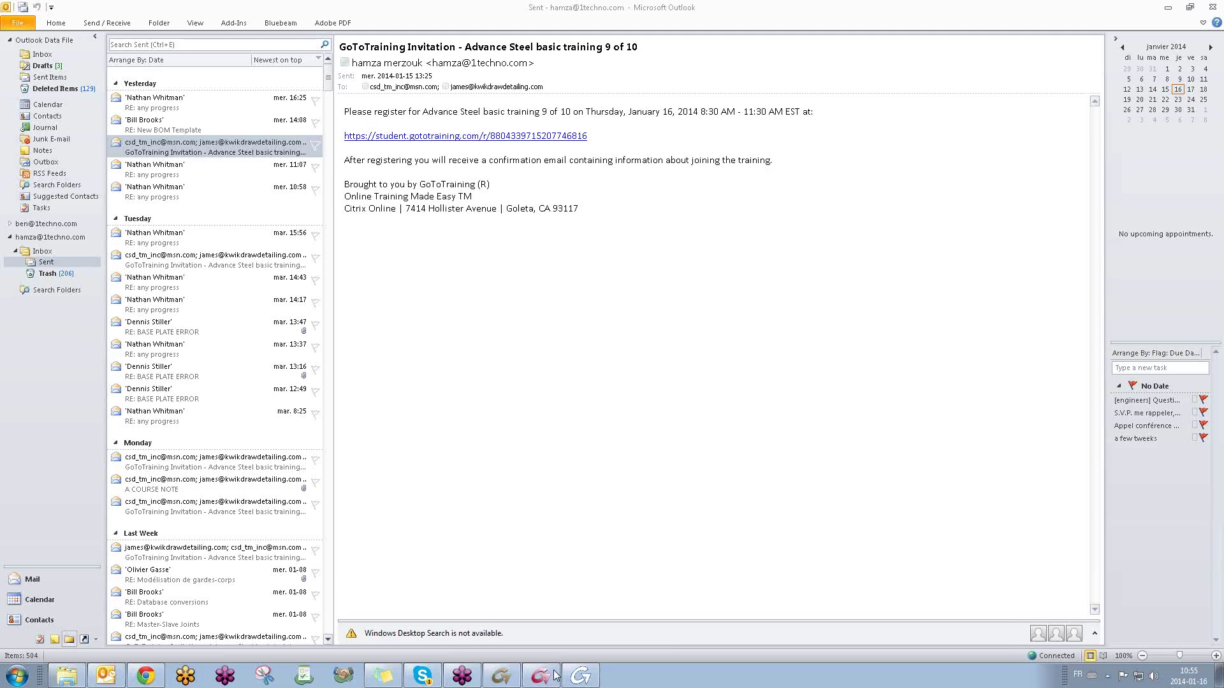
mouse_move(423, 679)
mouse_move(146, 676)
mouse_move(580, 679)
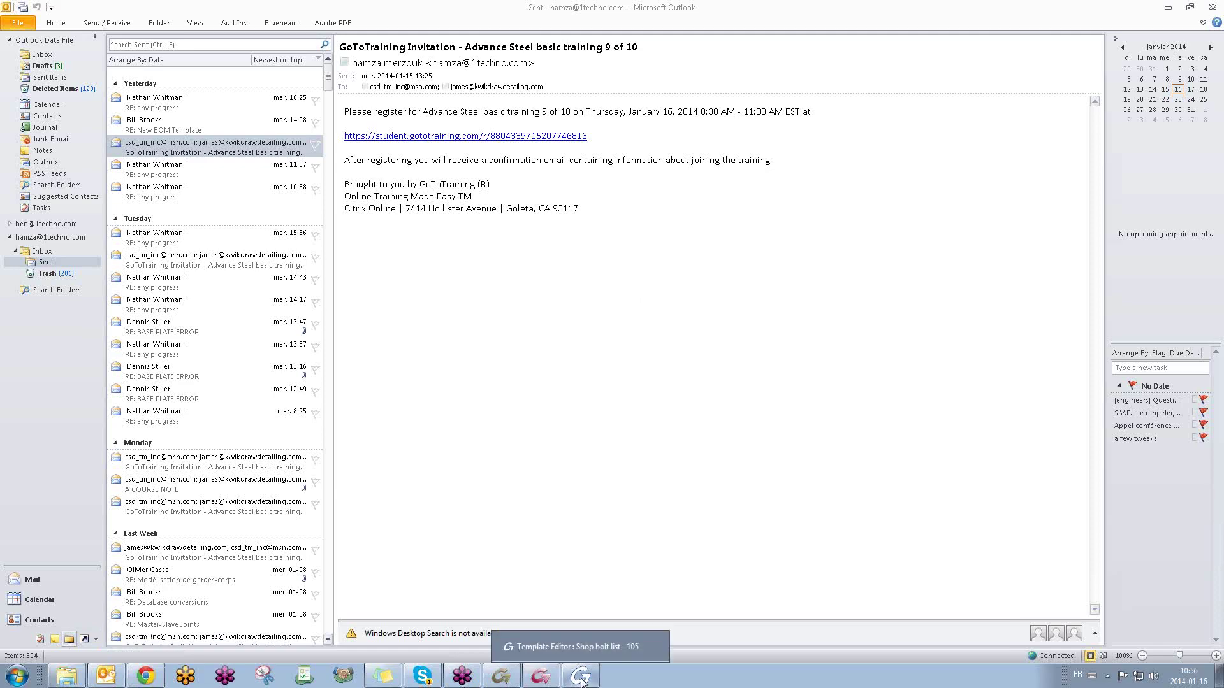